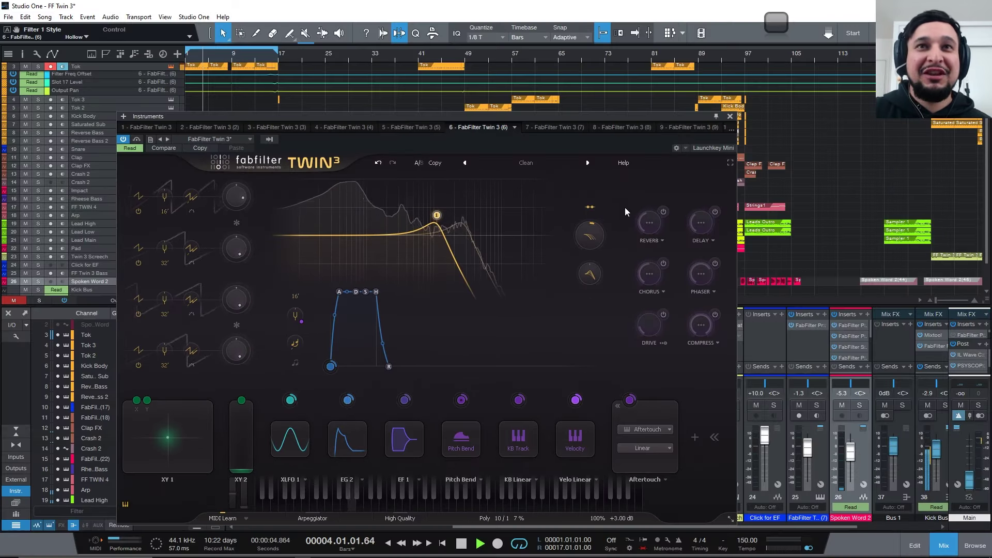
Step: Restart the song's playback and close the Tok track's synth window
key("space")
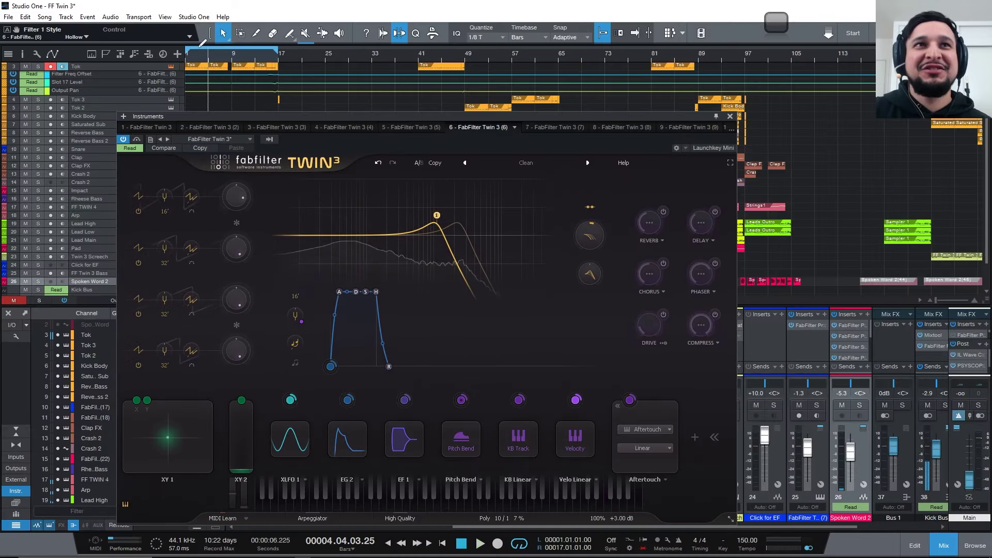
key("space")
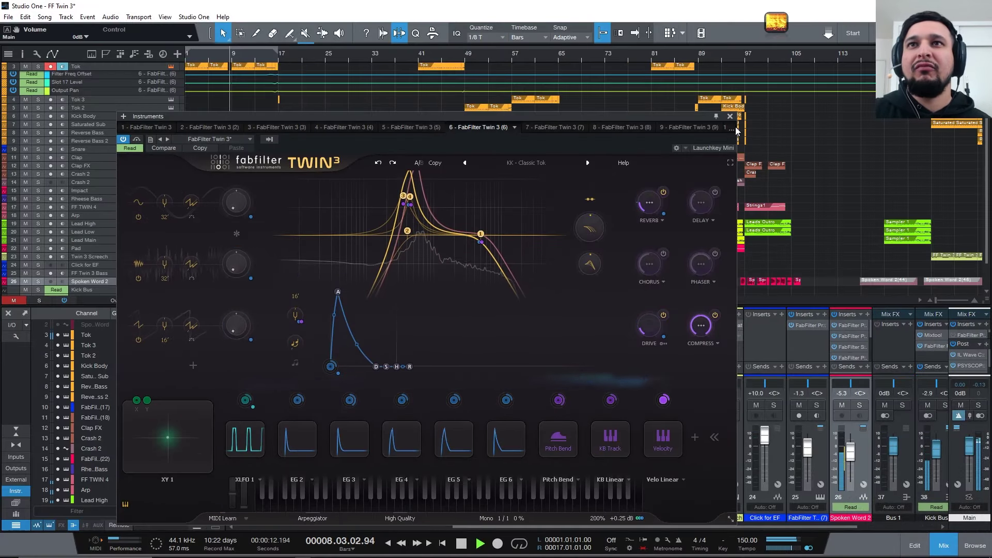
left_click(731, 129)
left_click(542, 136)
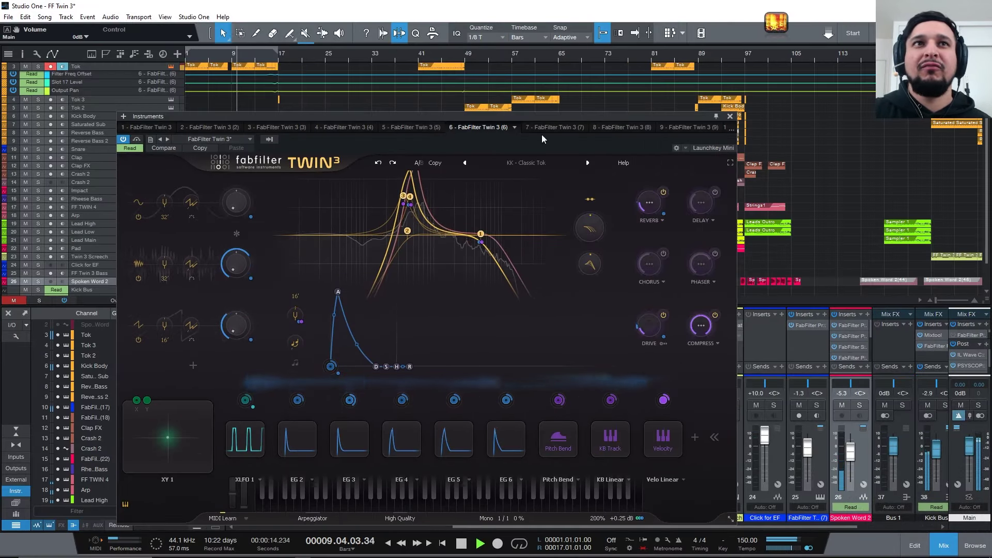
key("Escape")
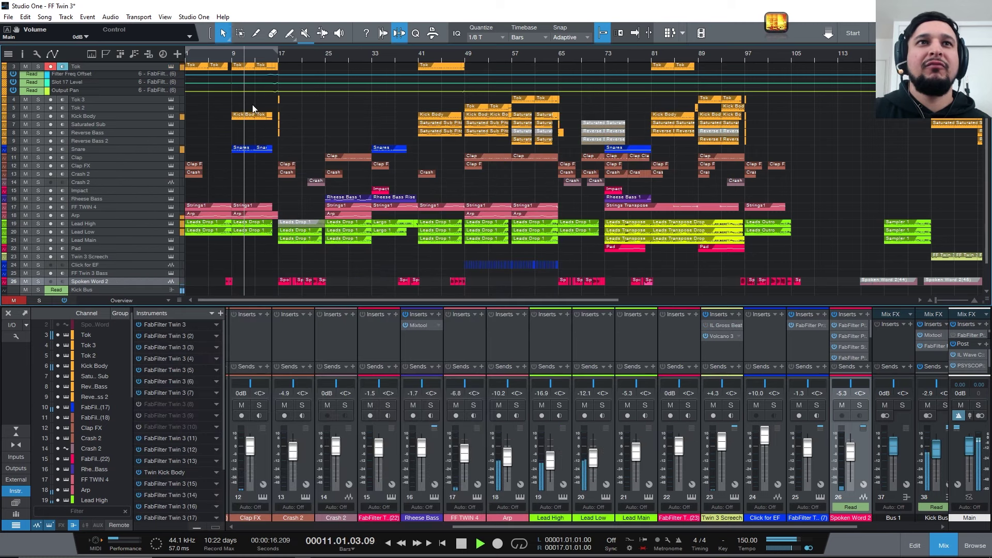
Step: Inspect the Twin 3 patches on the Kick Body and Arp tracks during playback, closing each synth window
left_click(171, 117)
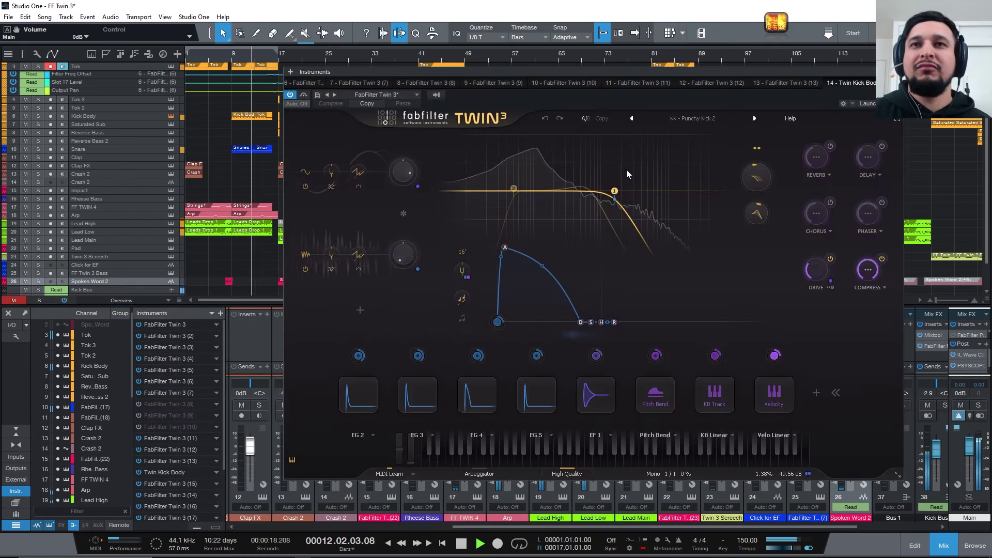
left_click_drag(600, 77, 396, 77)
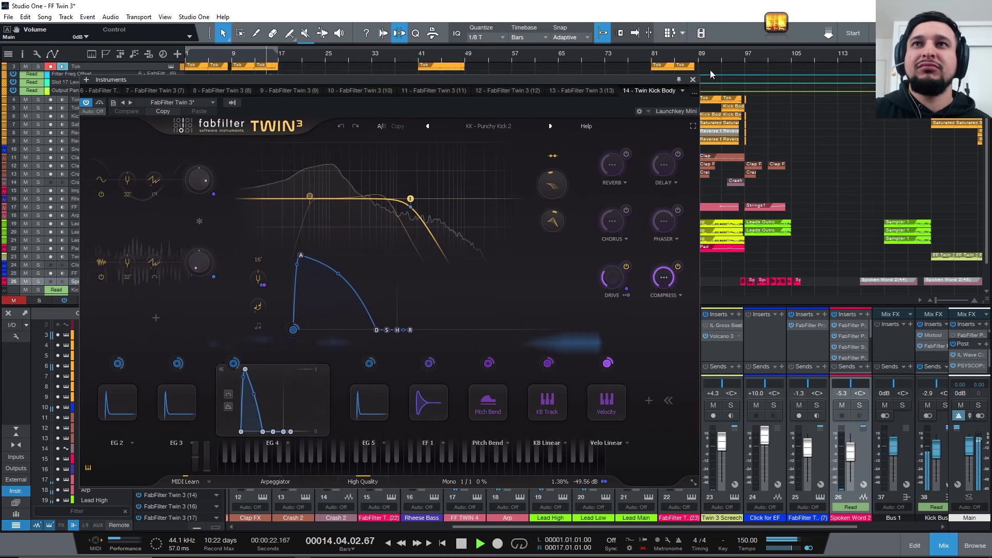
key("F11")
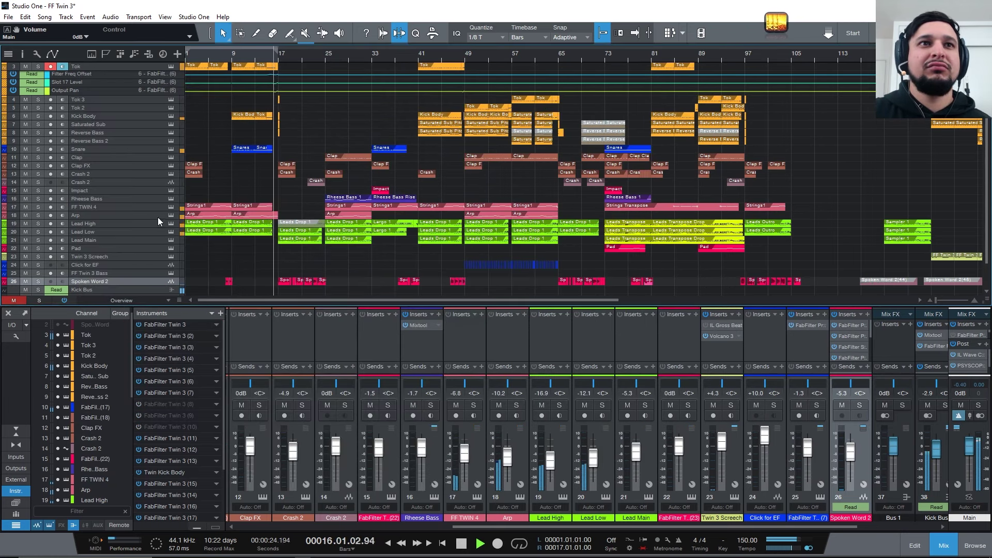
left_click(172, 215)
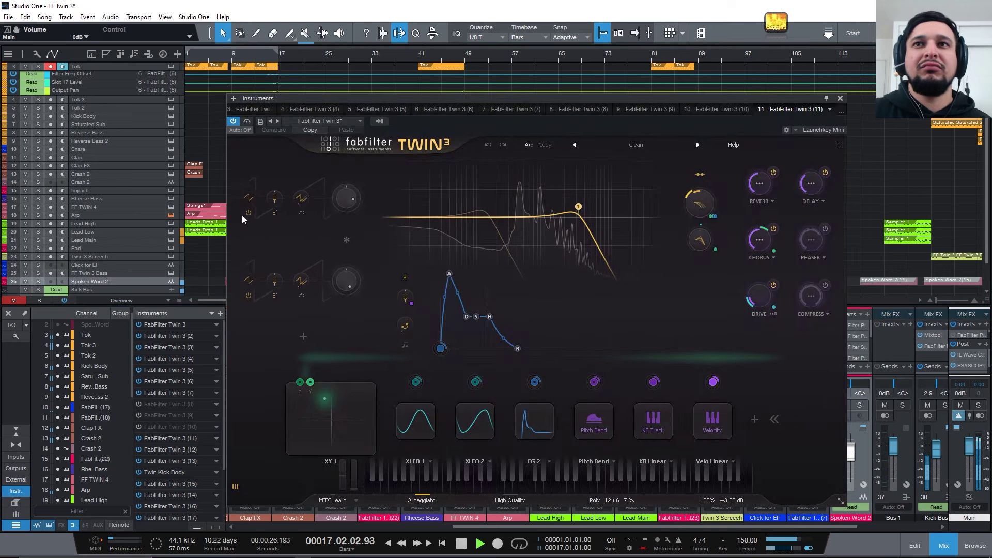
left_click(840, 98)
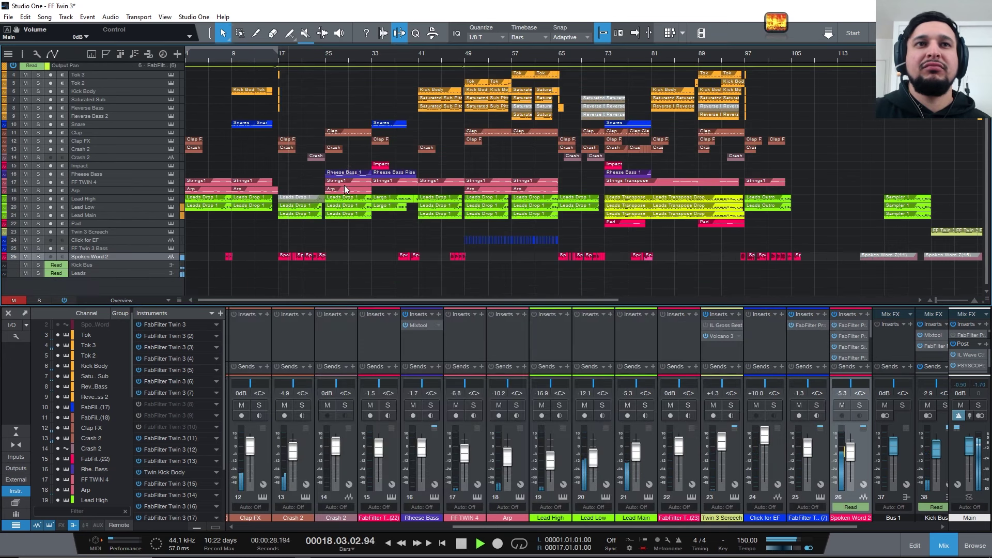
Step: Inspect the Lead Low track's Twin 3 patch and its Sidechain Down modulation targets, and close its window
scroll(344, 185, "down", 1)
left_click(171, 207)
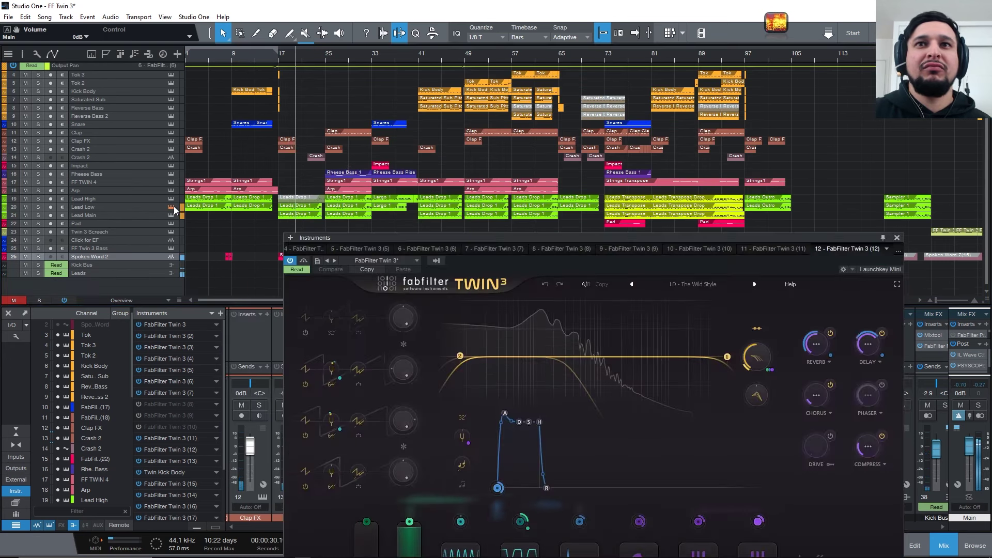
left_click_drag(604, 235, 392, 150)
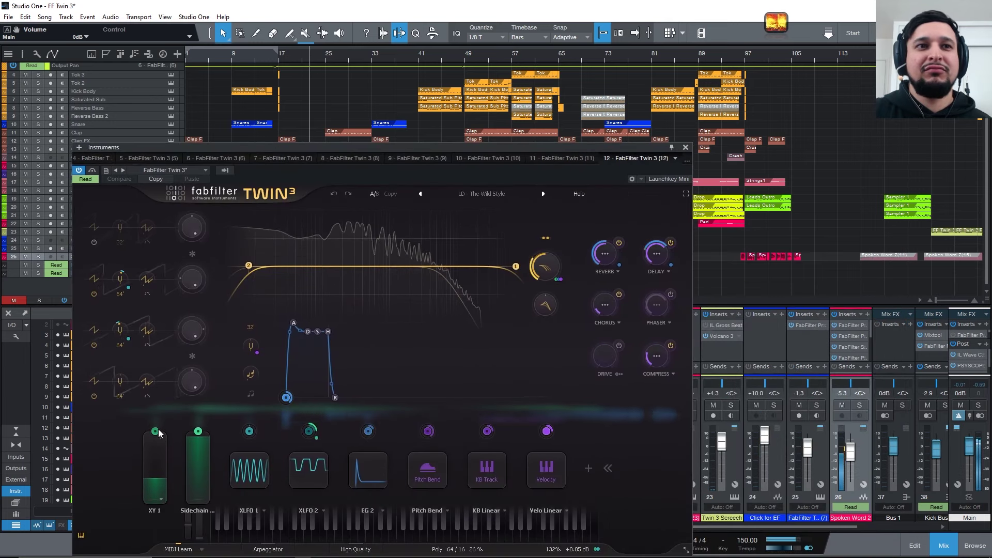
mouse_move(198, 432)
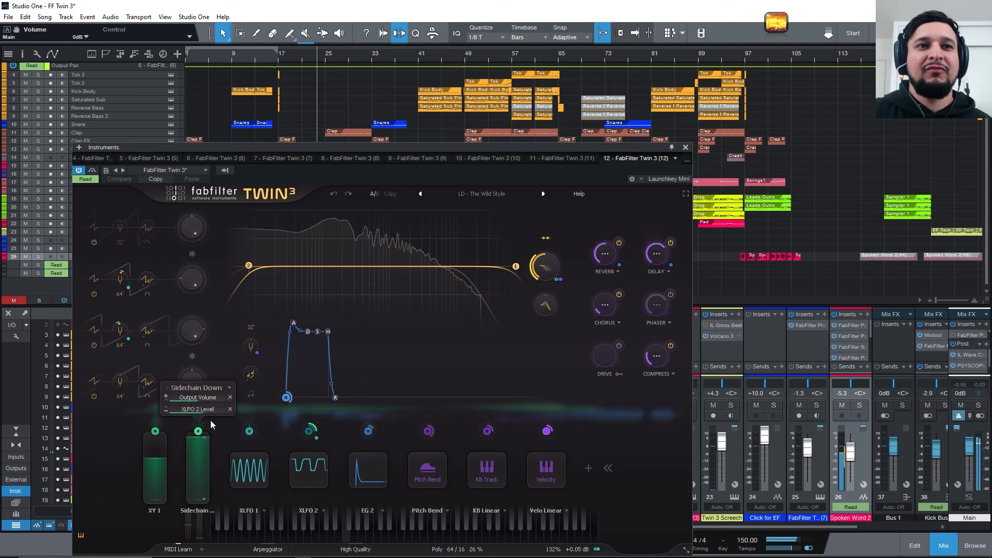
mouse_move(312, 435)
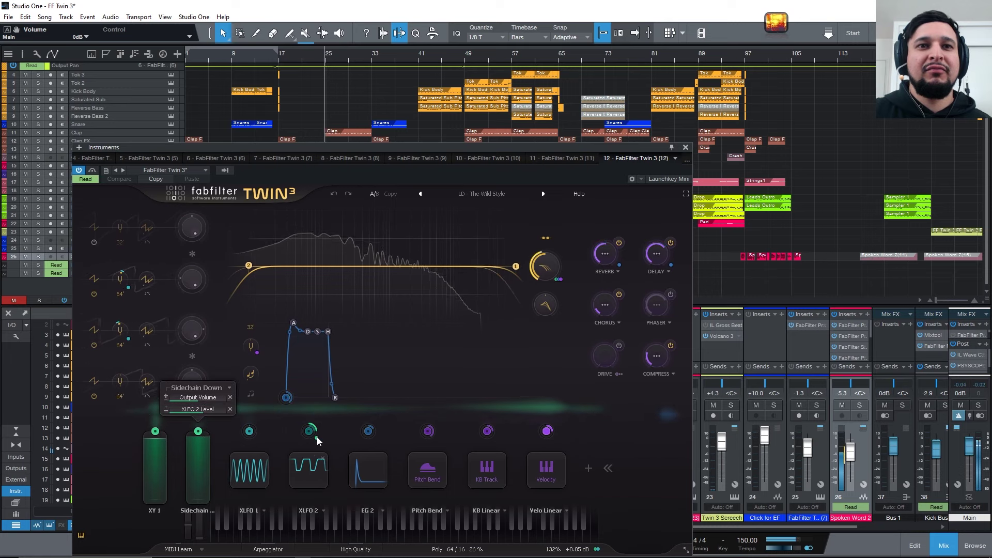
left_click(685, 148)
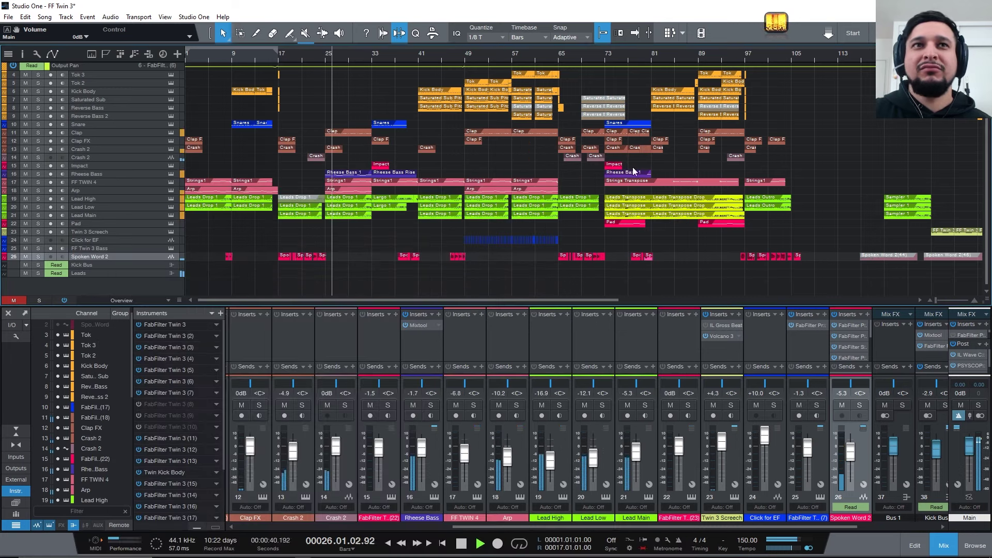
Step: View the Pad and Lead Main tracks' Twin 3 patches, setting Lead Main's Sidechain slider to 1.000
left_click(170, 220)
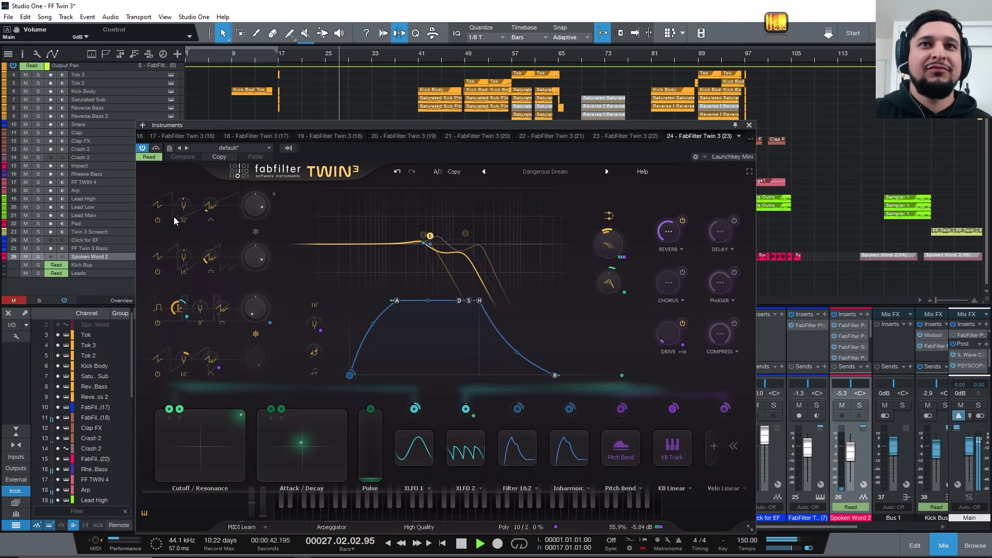
left_click(749, 126)
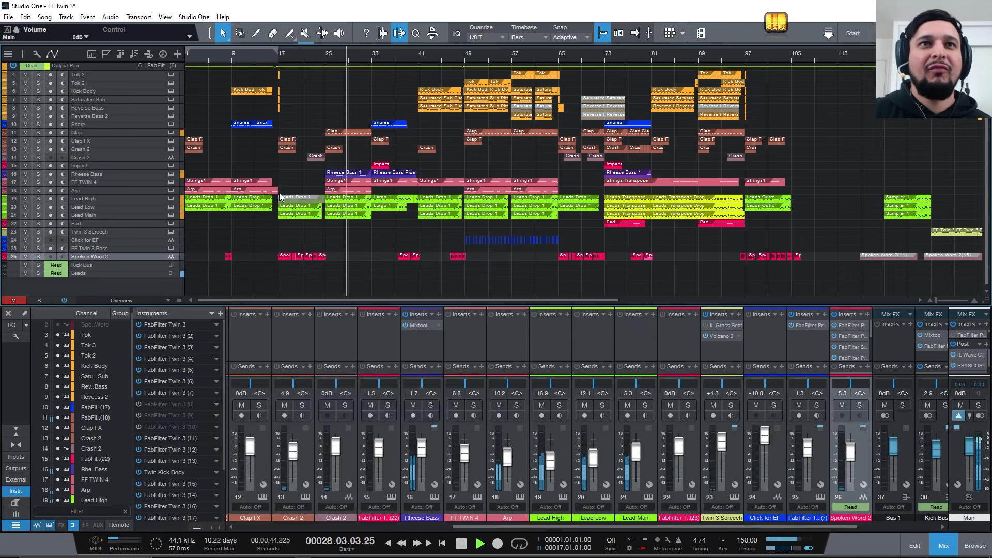
scroll(280, 195, "up", 3)
scroll(294, 181, "up", 4)
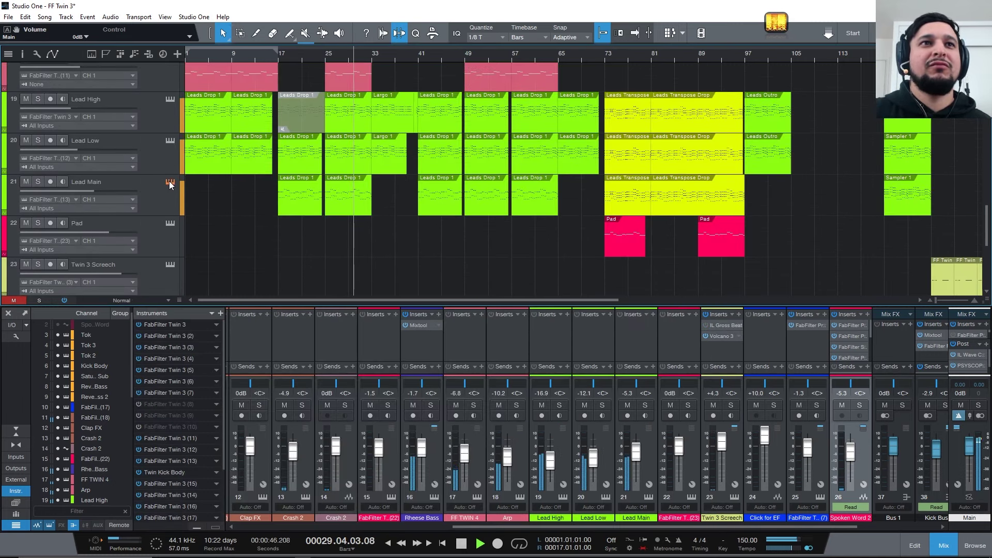
left_click(169, 182)
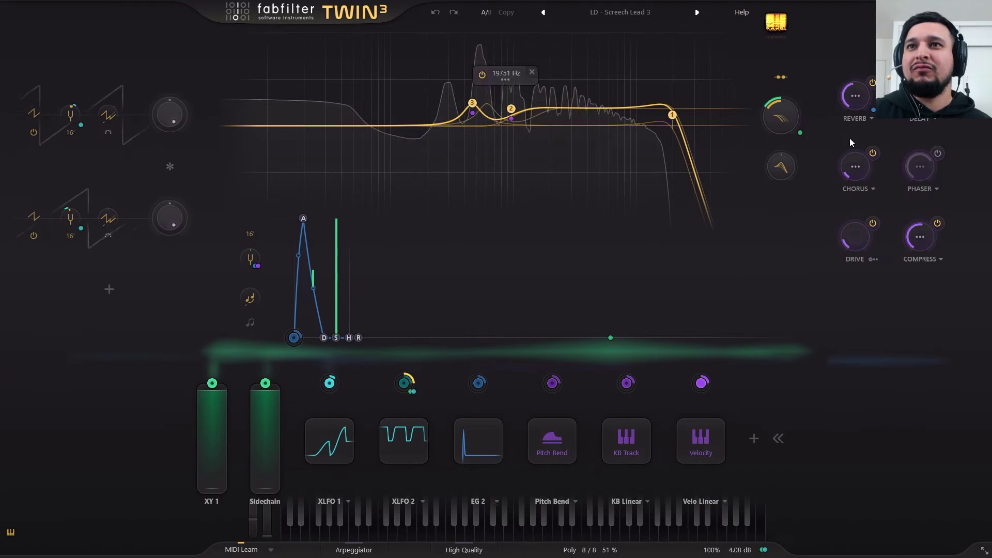
left_click(266, 422)
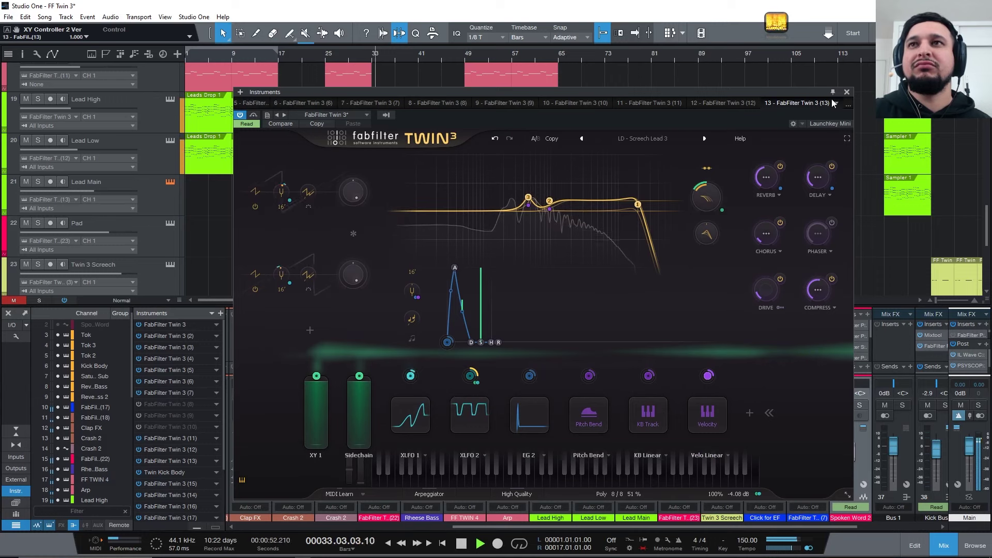
left_click(847, 92)
Step: Inspect the FF TWIN 4 track's synth in full screen, expanding the XLFO 3 and XLFO 2 settings, and close its window
scroll(426, 190, "up", 5)
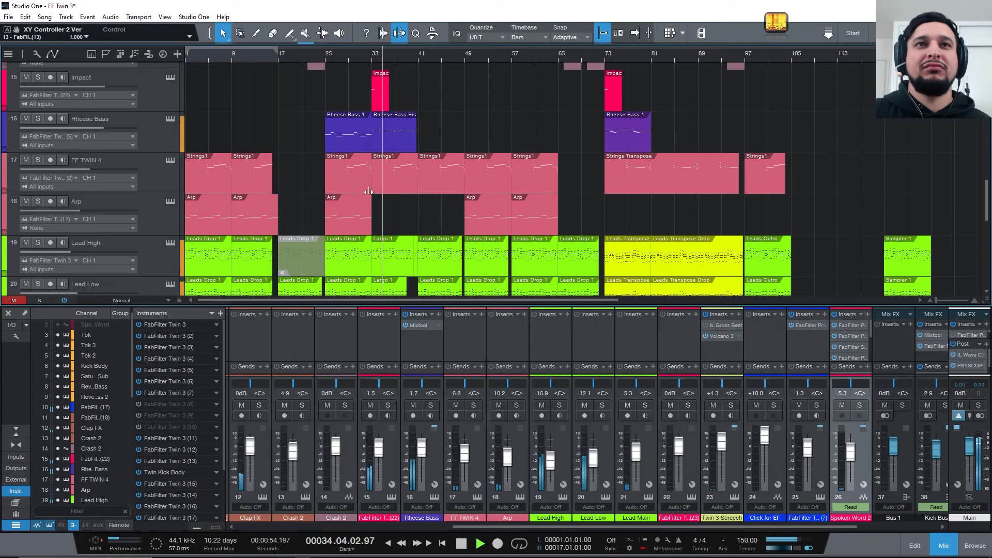
left_click(170, 161)
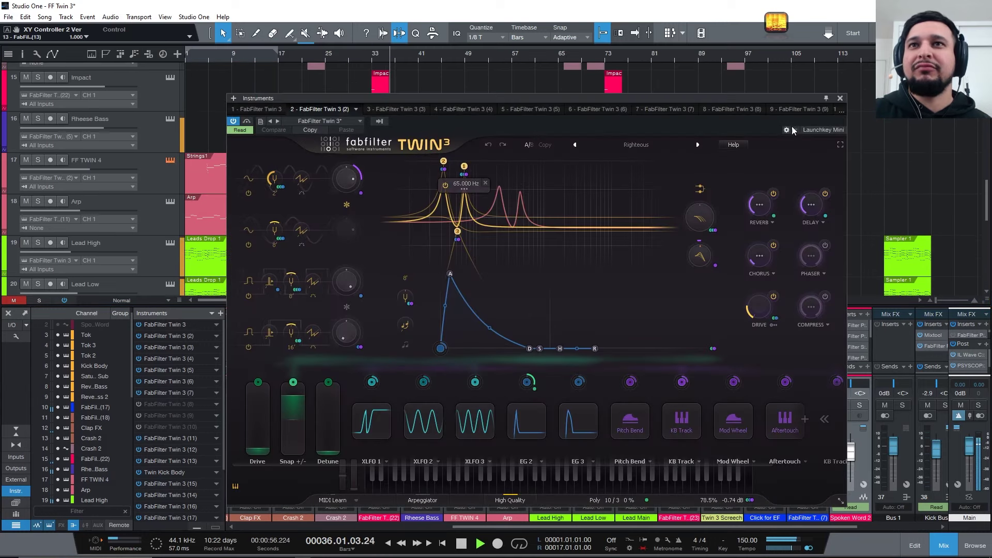
left_click(840, 147)
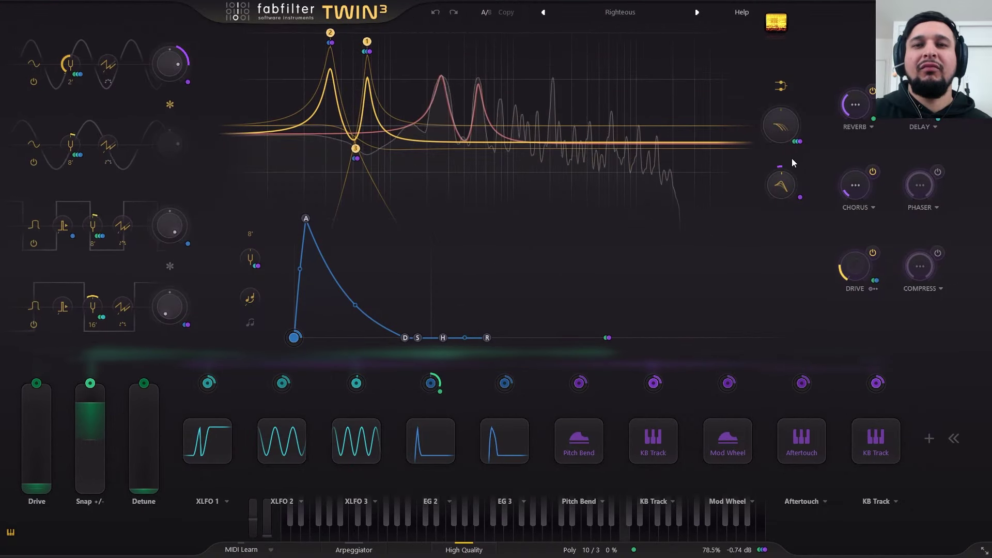
left_click(368, 447)
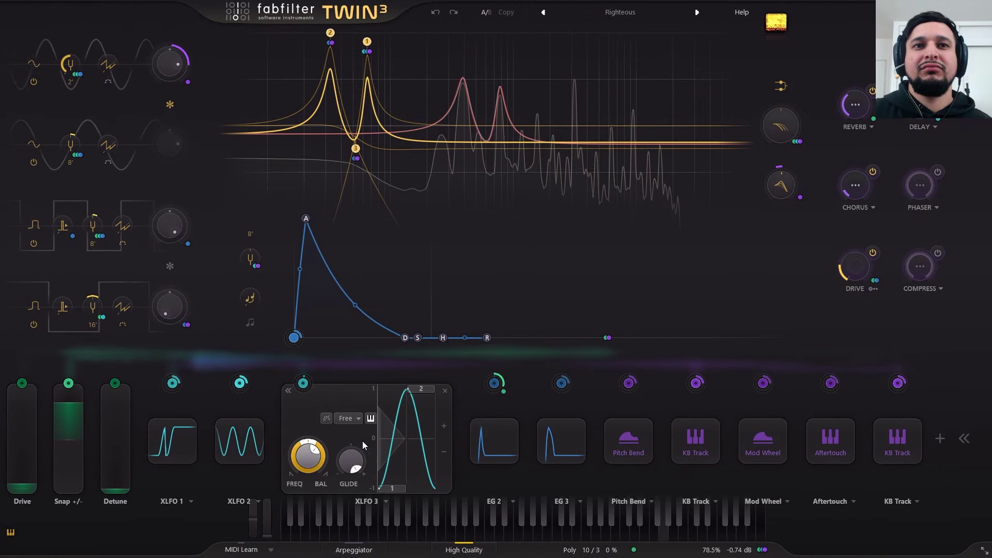
left_click(254, 448)
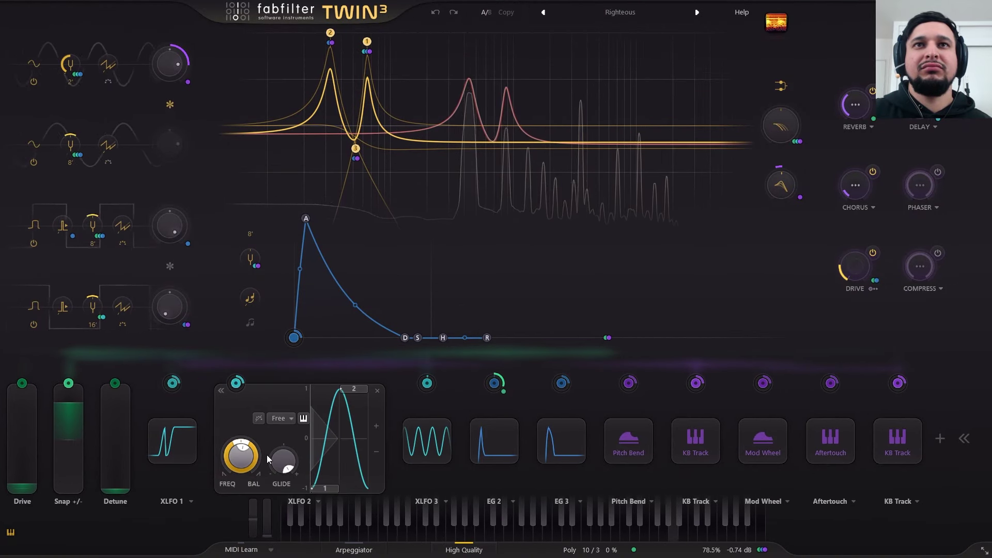
key("Escape")
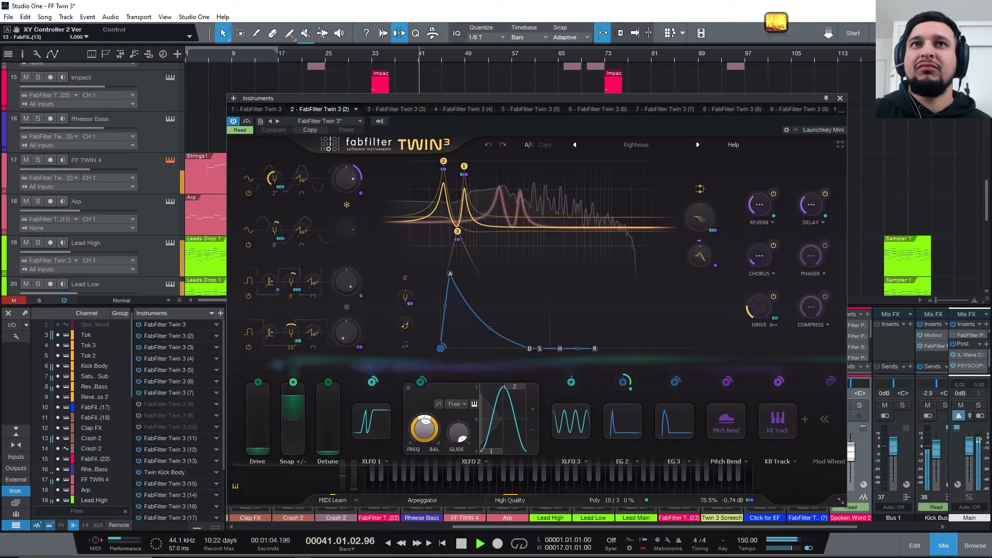
left_click(840, 98)
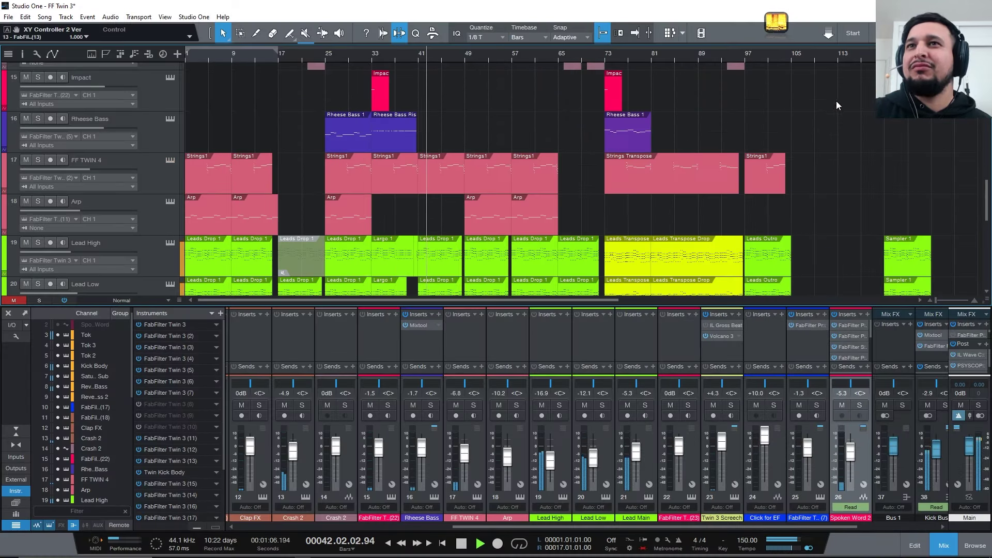
Step: Look over the Tok automation and bass tracks, and view the Twin 3 patch on the Tok 2 track
scroll(453, 226, "up", 8)
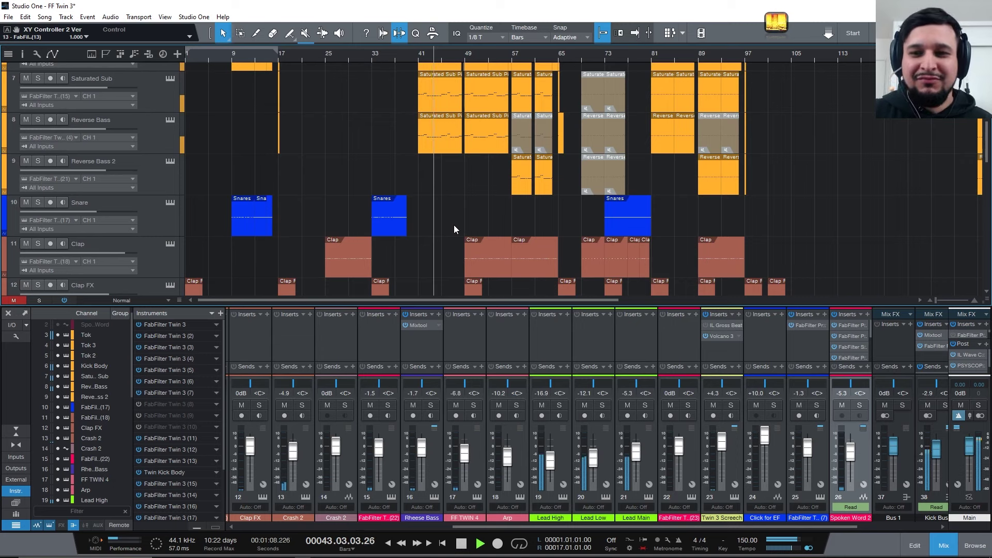
scroll(454, 226, "up", 6)
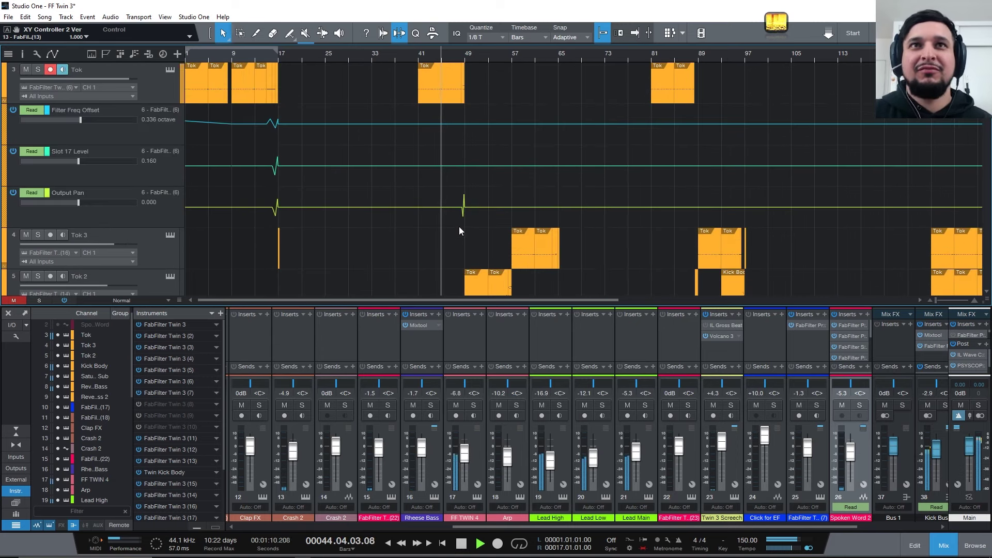
scroll(455, 222, "down", 3)
scroll(456, 207, "up", 1)
scroll(470, 60, "up", 5)
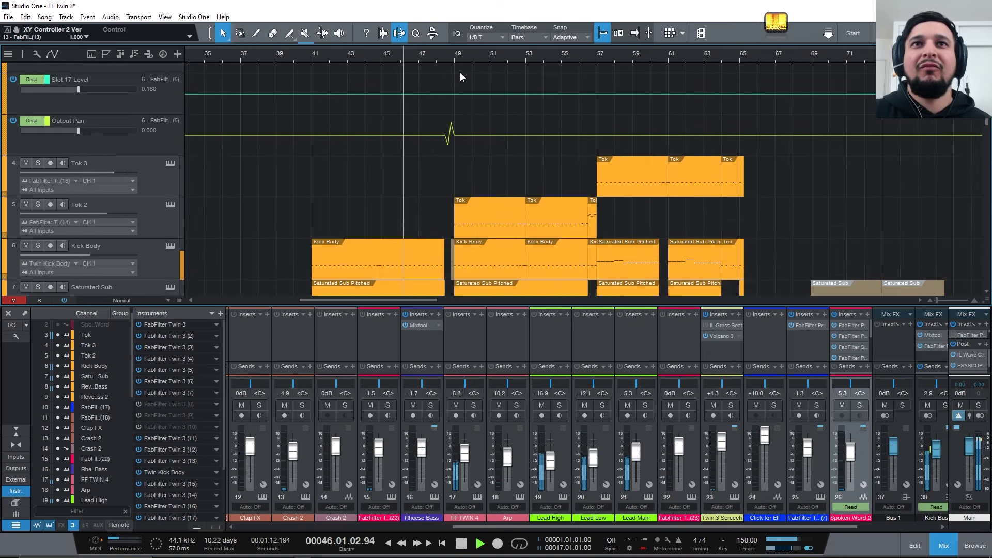
scroll(472, 173, "down", 3)
scroll(472, 173, "down", 1)
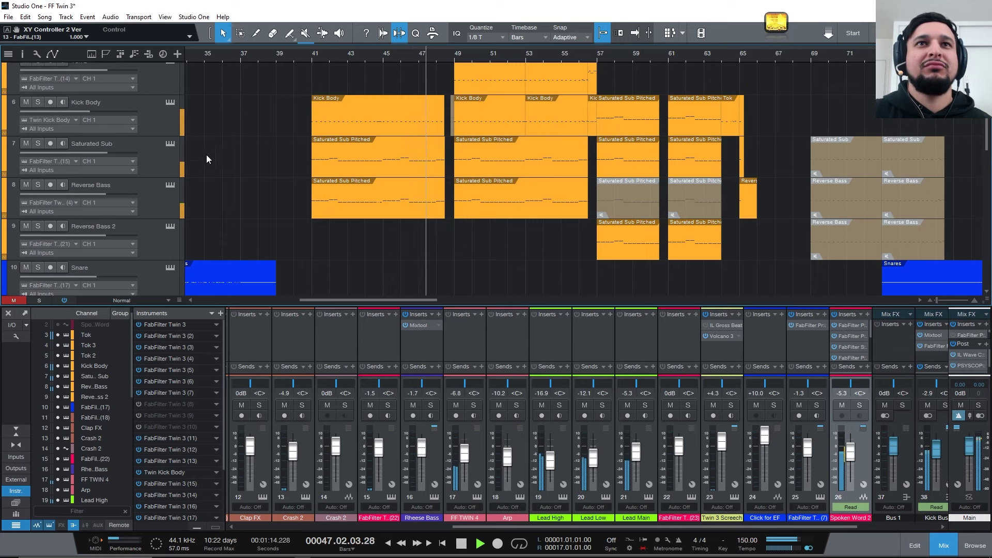
scroll(207, 155, "up", 1)
left_click(174, 99)
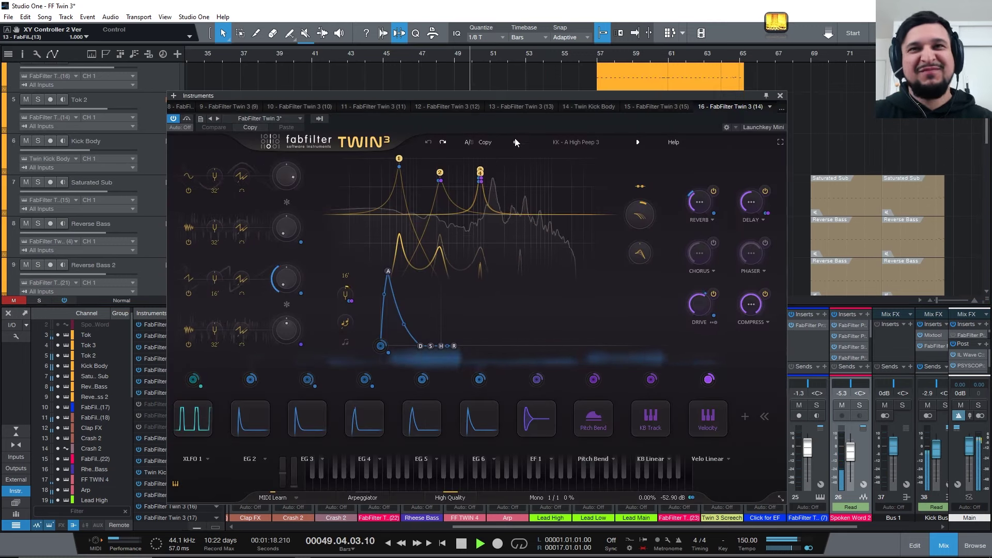
left_click(780, 96)
Step: View the Twin 3 patch on the Saturated Sub track and close its window
scroll(589, 173, "down", 2)
scroll(579, 173, "up", 1)
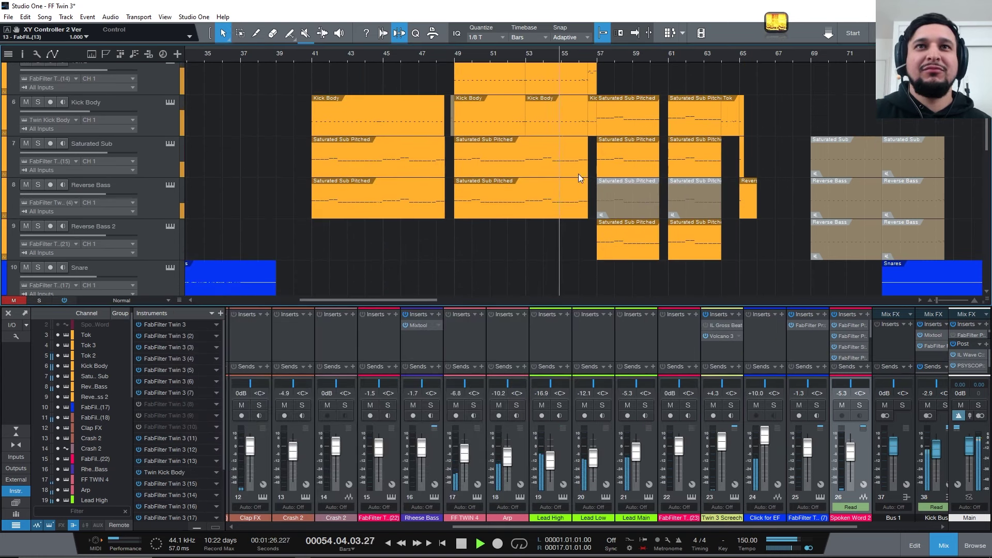
left_click(170, 143)
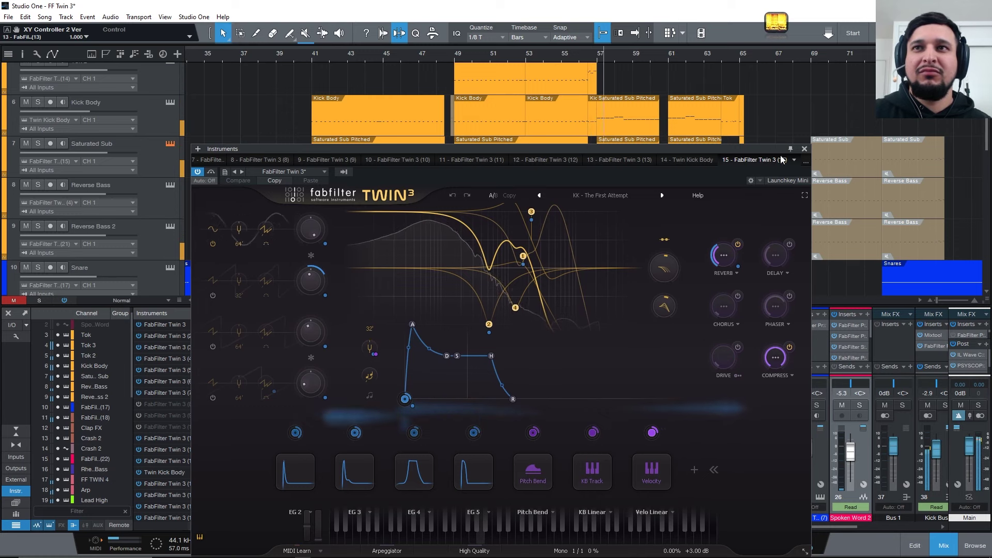
left_click(805, 149)
Step: Inspect the Tok 3 track's Twin 3 patch, expanding several envelopes, XLFO 1 and the reverb modulation settings, and close its window
scroll(582, 135, "up", 2)
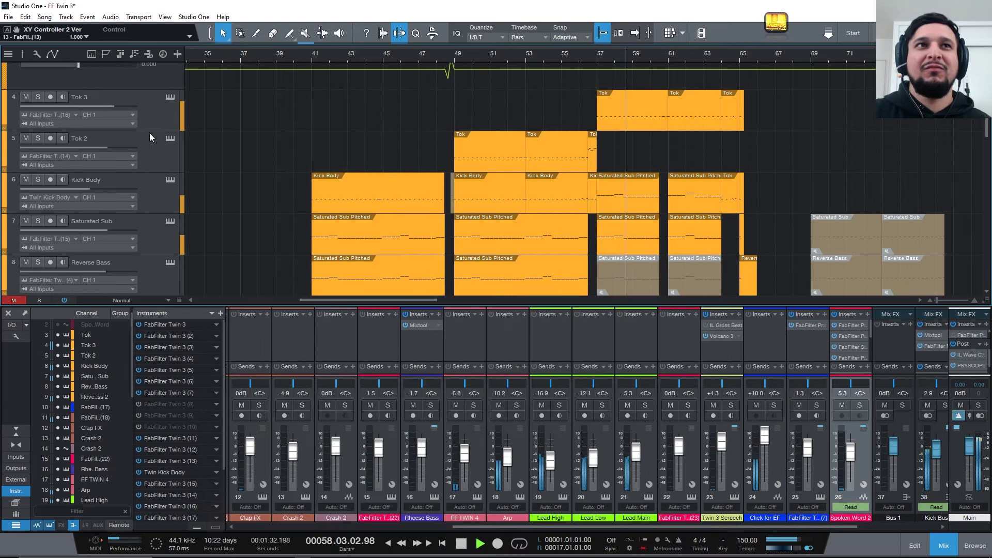
left_click(166, 100)
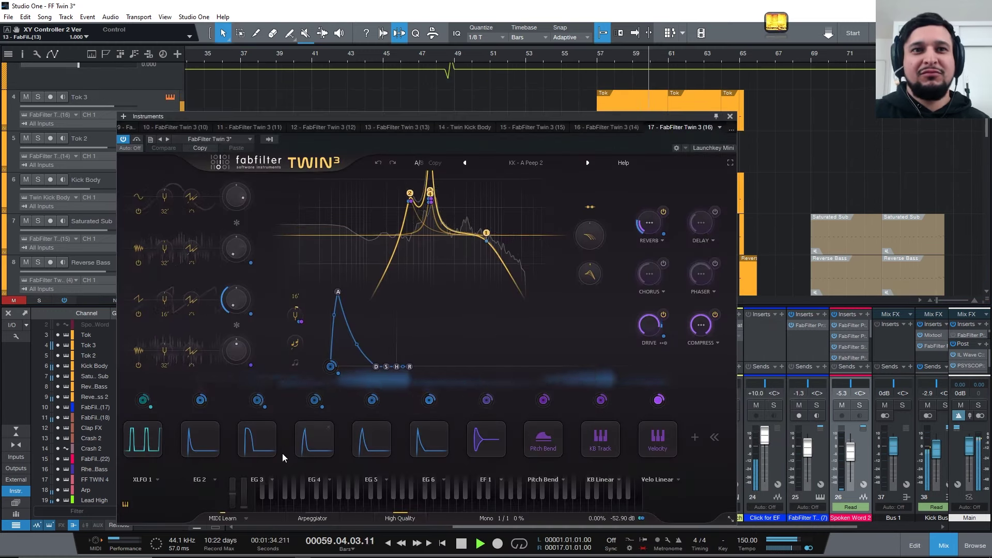
left_click(207, 442)
left_click(341, 445)
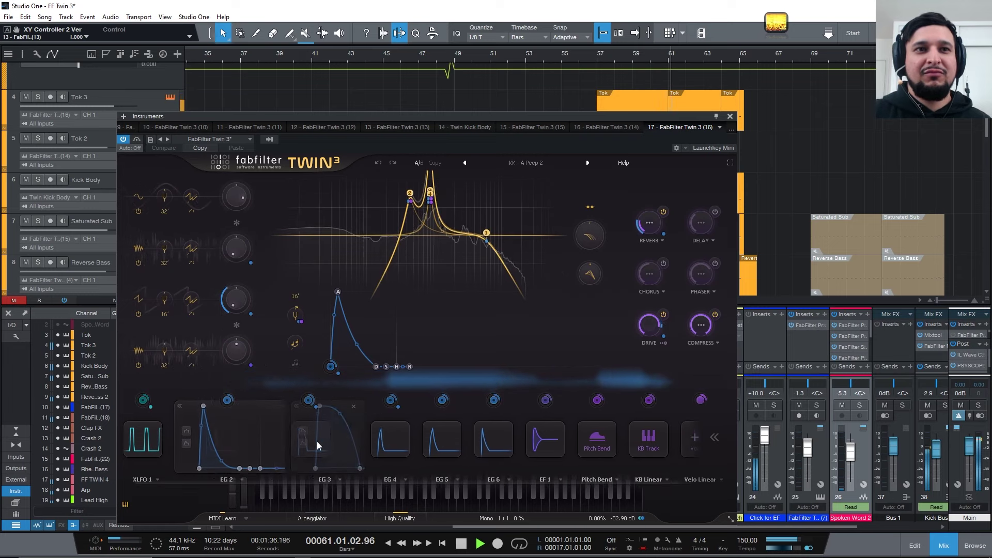
left_click(149, 441)
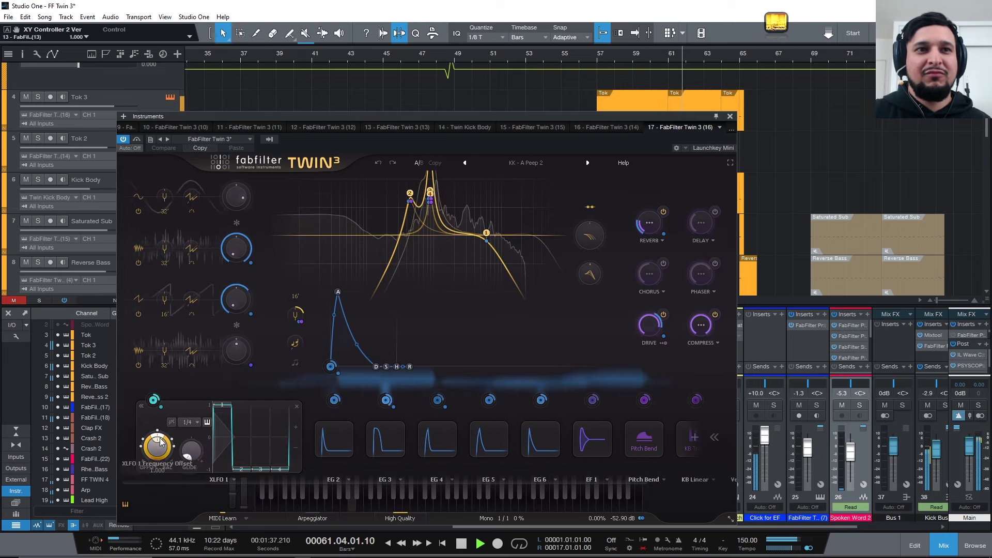
left_click(481, 442)
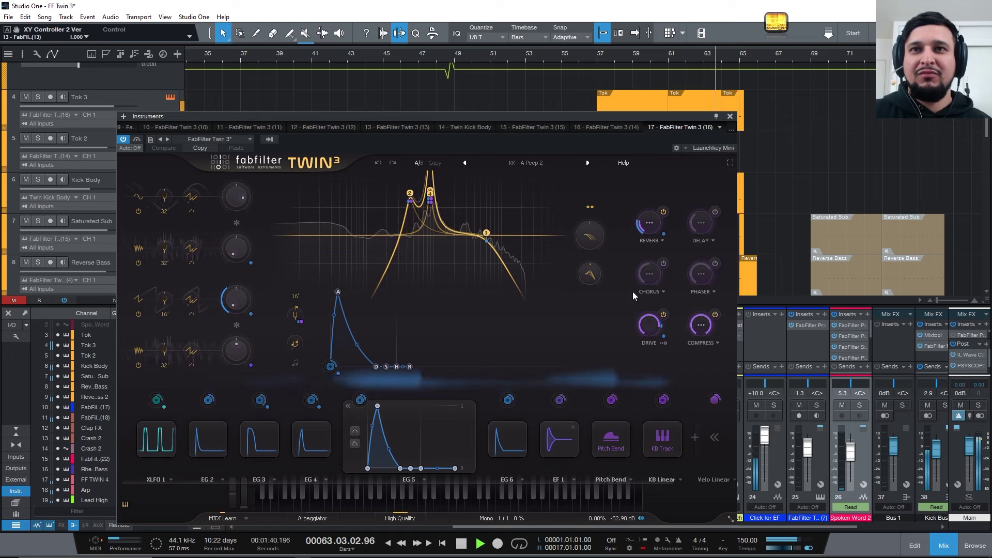
left_click(654, 223)
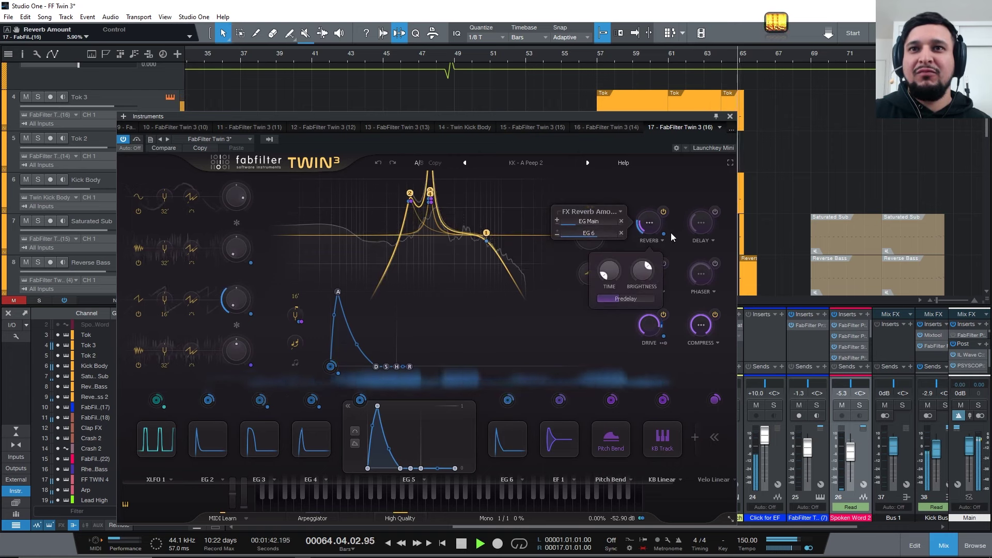
left_click(729, 117)
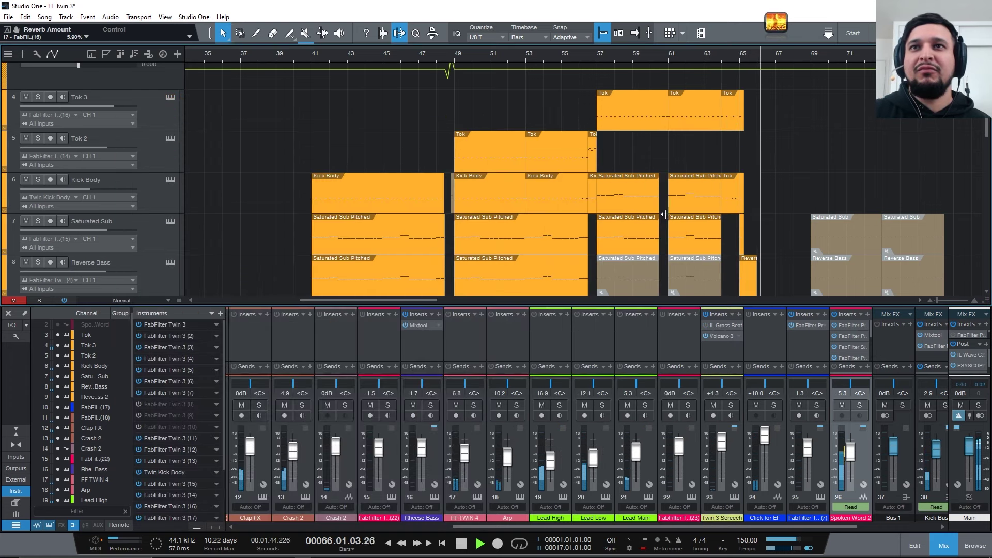
Step: View the Twin 3 patch on the Clap track and close its window
scroll(631, 209, "down", 5)
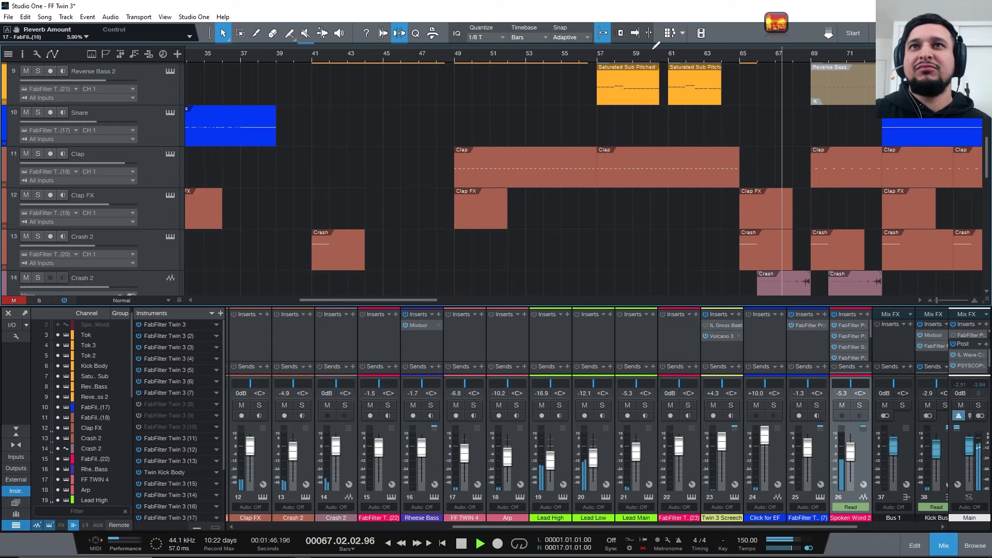
scroll(518, 196, "down", 3)
scroll(705, 193, "up", 2)
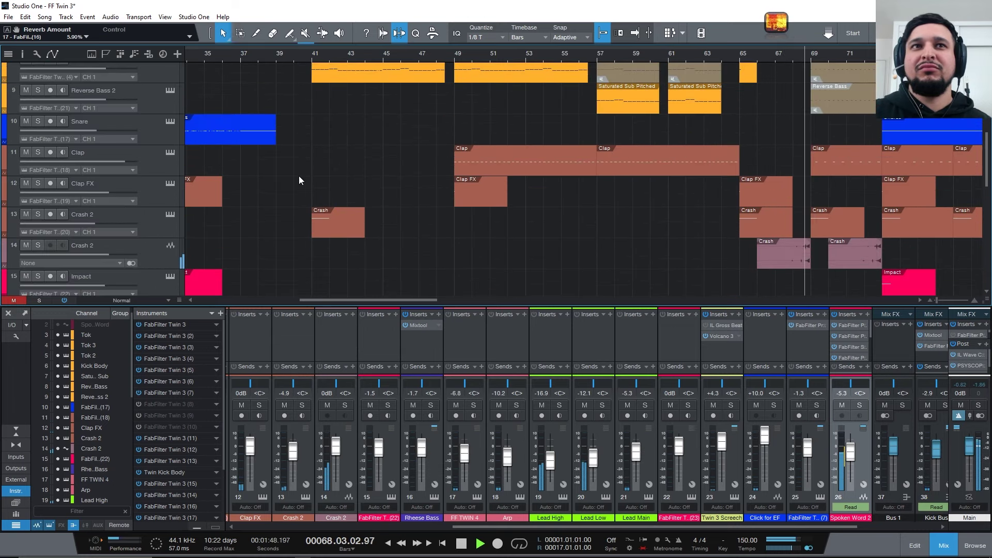
left_click(169, 153)
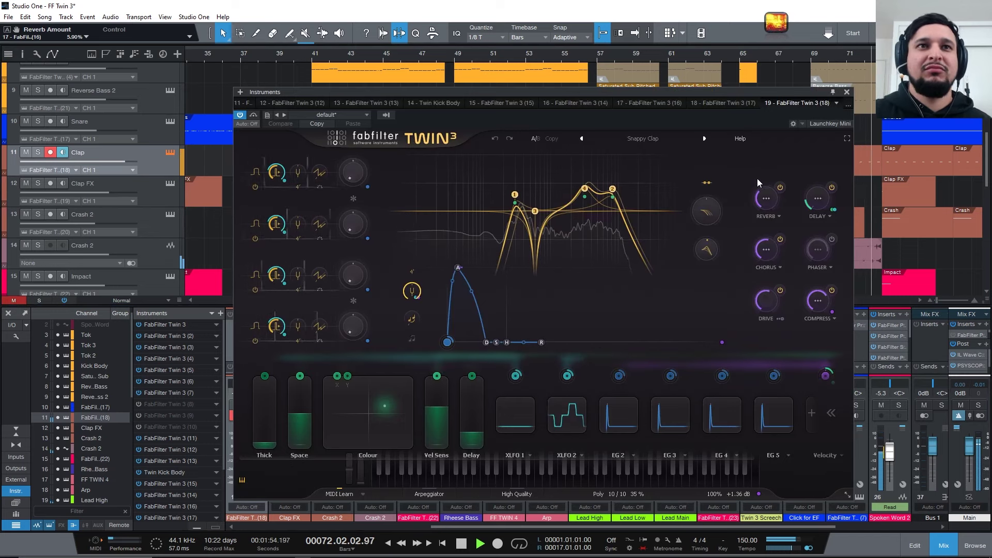
left_click(846, 92)
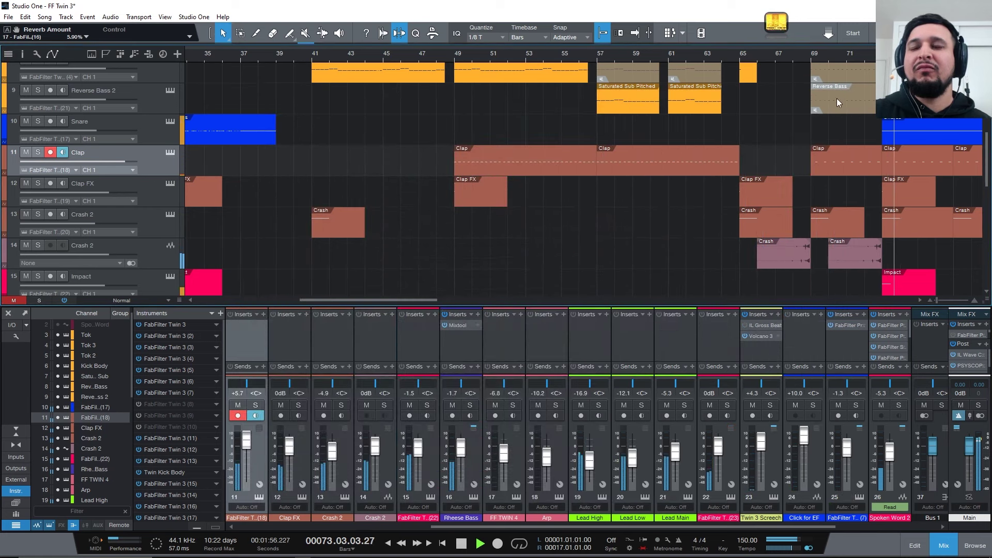
Step: View the Twin 3 patch on the Crash 2 instrument track, with its window moved fully into view, and close it
scroll(543, 206, "up", 2)
scroll(533, 204, "down", 2)
scroll(532, 204, "up", 1)
scroll(776, 224, "down", 1)
scroll(771, 221, "right", 8)
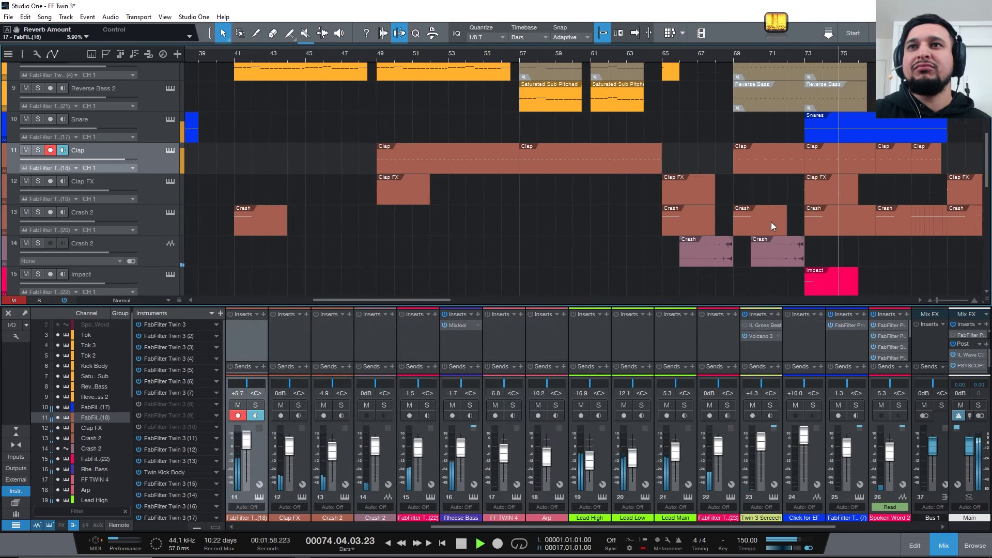
scroll(771, 221, "right", 8)
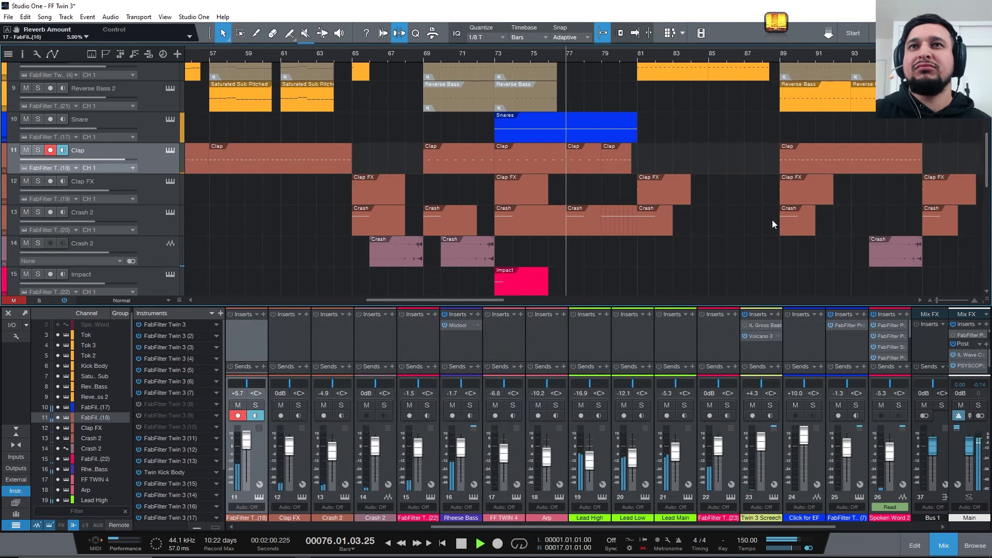
scroll(771, 219, "down", 3)
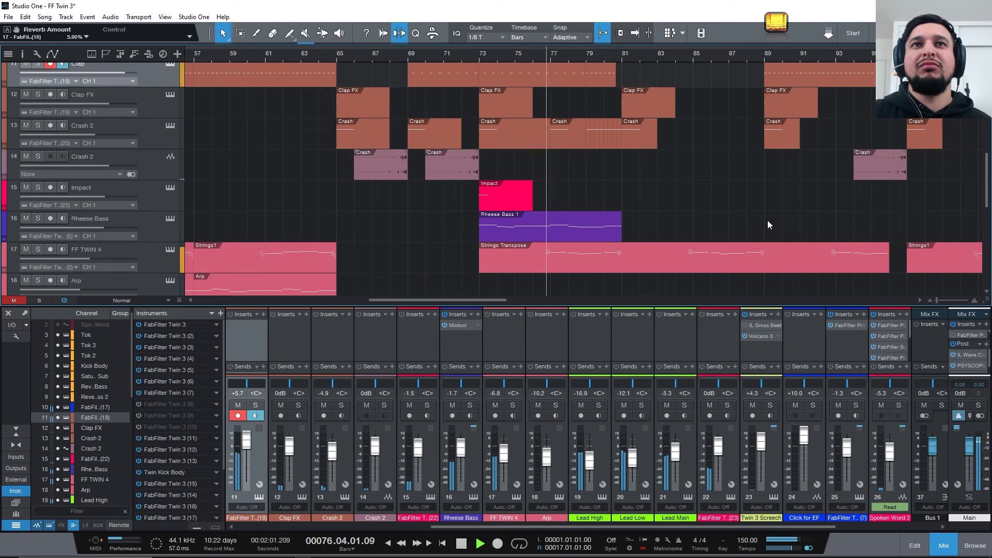
left_click(170, 127)
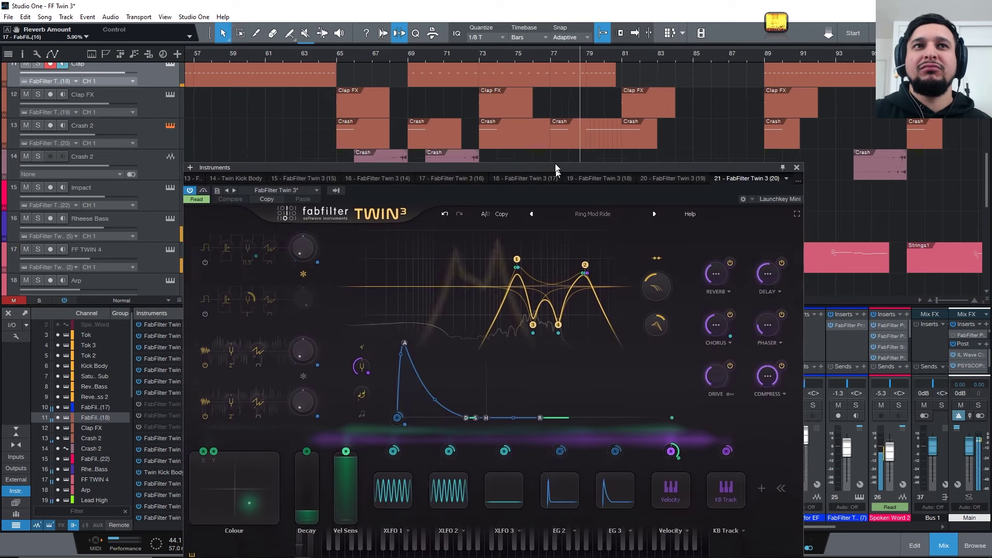
left_click_drag(555, 168, 548, 101)
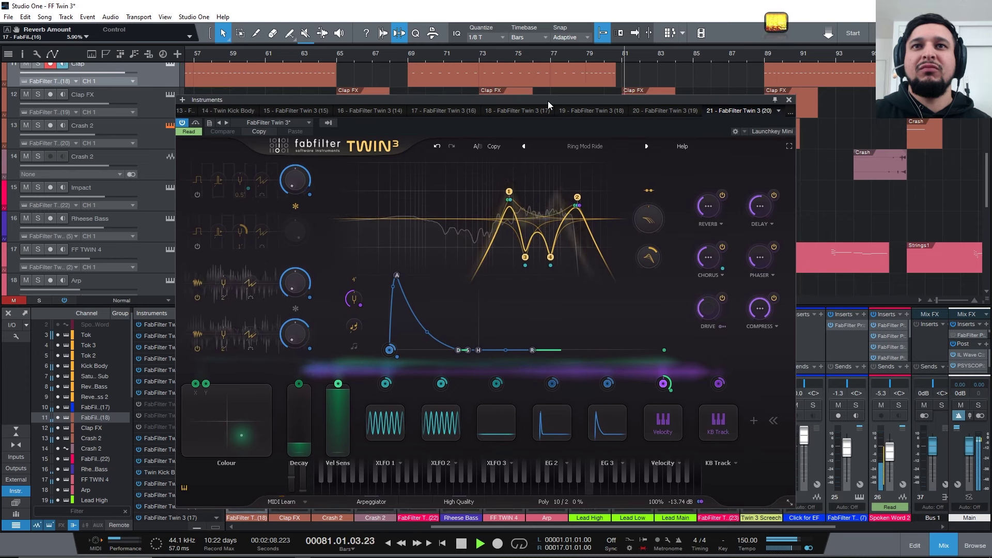
left_click(789, 100)
Step: Inspect the FF TWIN 4 track's synth in full screen, trying its filter frequency offset control, and close its window
scroll(745, 142, "down", 1)
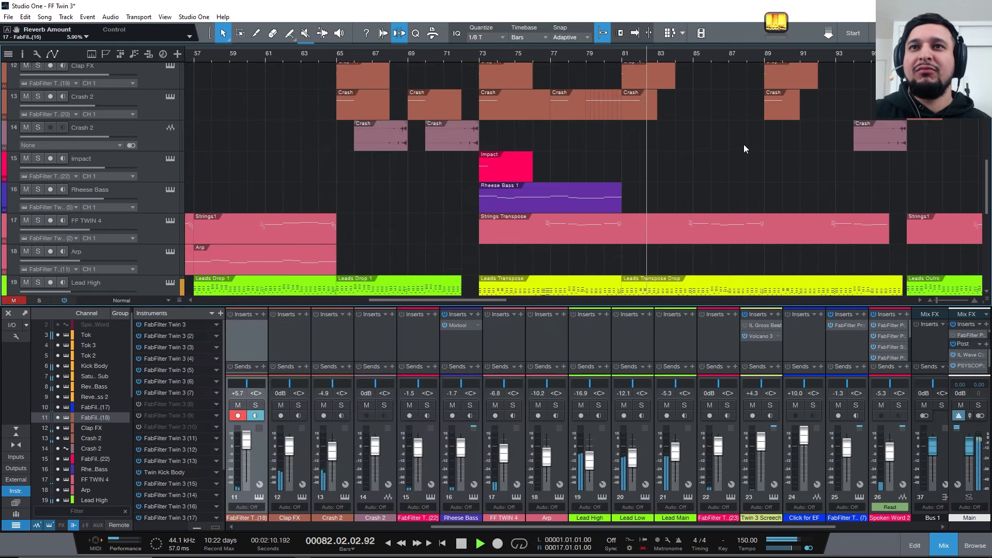
scroll(743, 149, "down", 2)
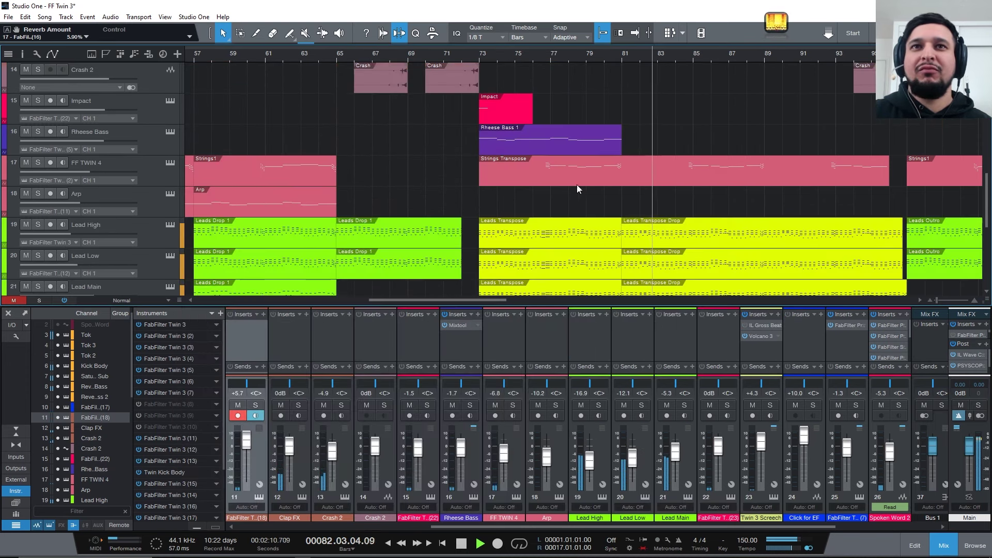
left_click(170, 164)
left_click(840, 147)
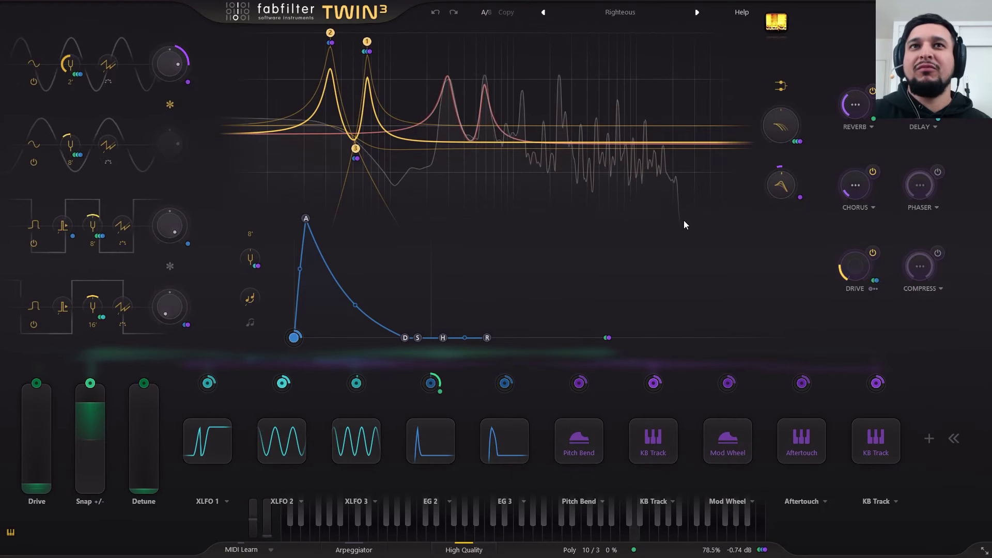
left_click_drag(764, 138, 789, 135)
key("Escape")
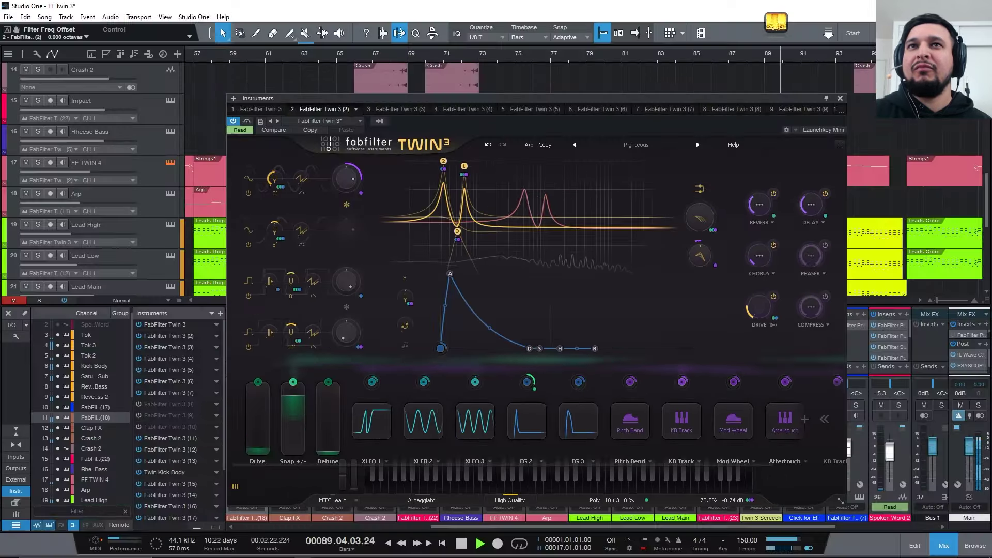
left_click(841, 98)
Step: Look over the transposed lead and outro sections, then view the Kick Body track's Twin 3 patch and close its window
scroll(741, 211, "down", 3)
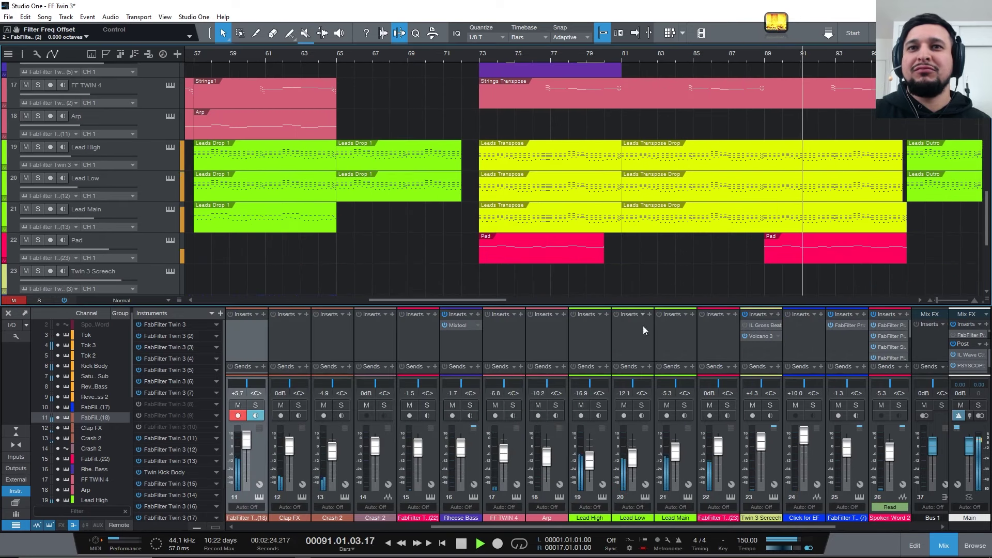
left_click_drag(615, 529, 569, 483)
scroll(570, 484, "left", 1)
scroll(566, 187, "right", 5)
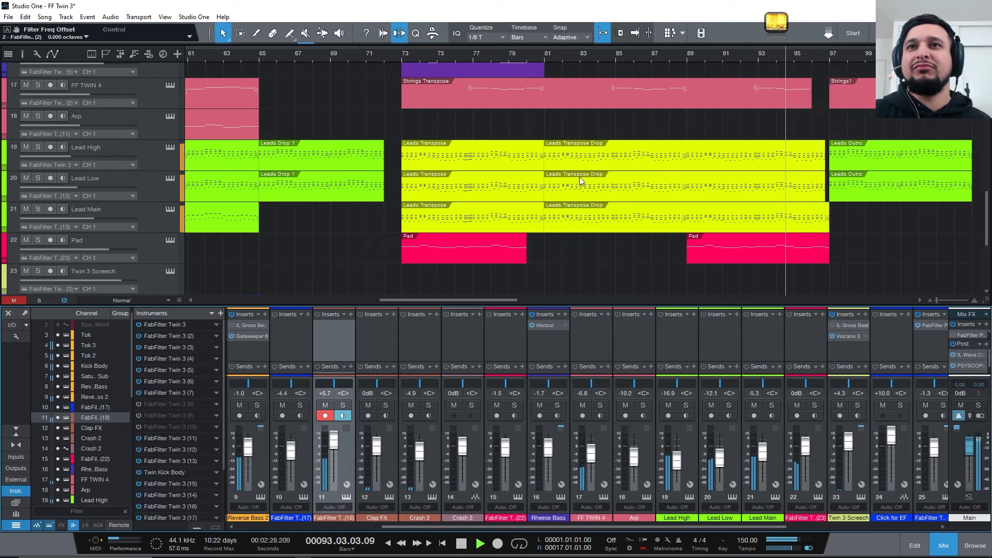
scroll(590, 170, "right", 4)
scroll(681, 175, "up", 3)
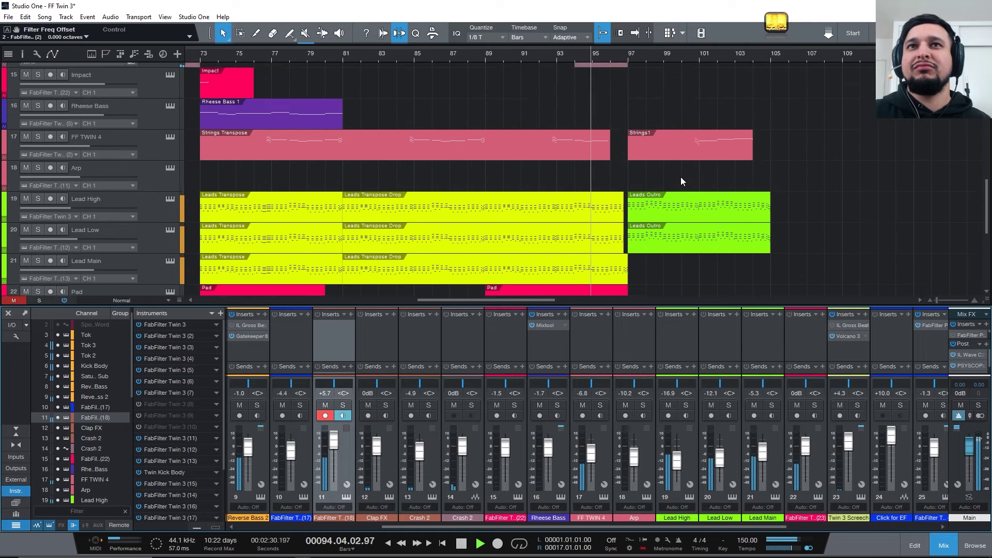
scroll(681, 176, "up", 1)
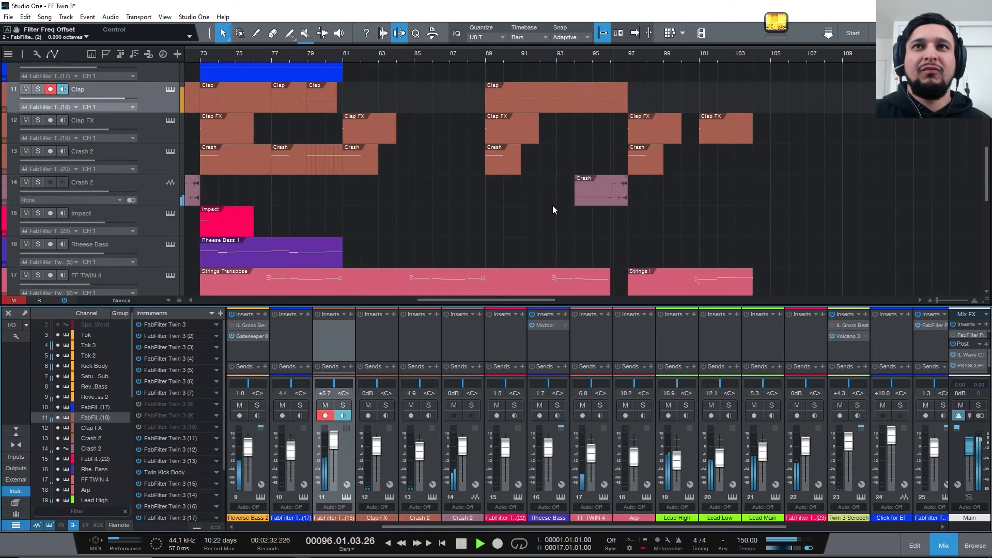
scroll(659, 199, "up", 6)
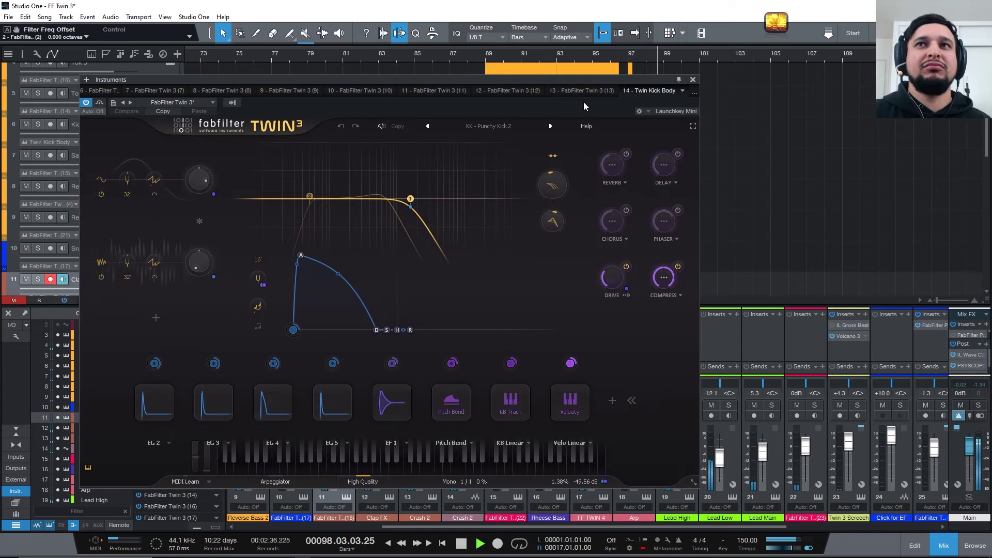
left_click(693, 79)
Step: View the Lead High track's Twin 3 patch with the list of XY 1 modulation targets, and close its window
scroll(691, 98, "down", 5)
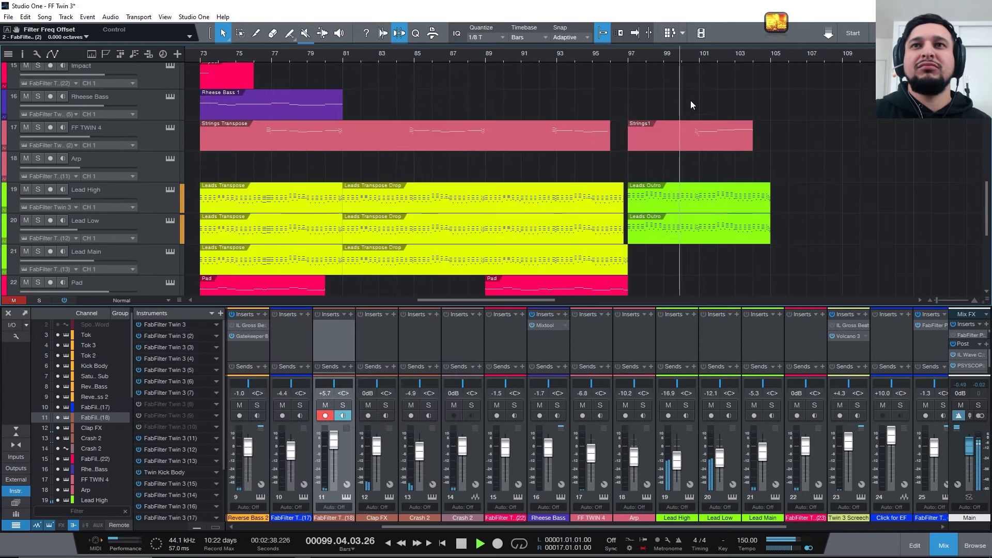
left_click(170, 190)
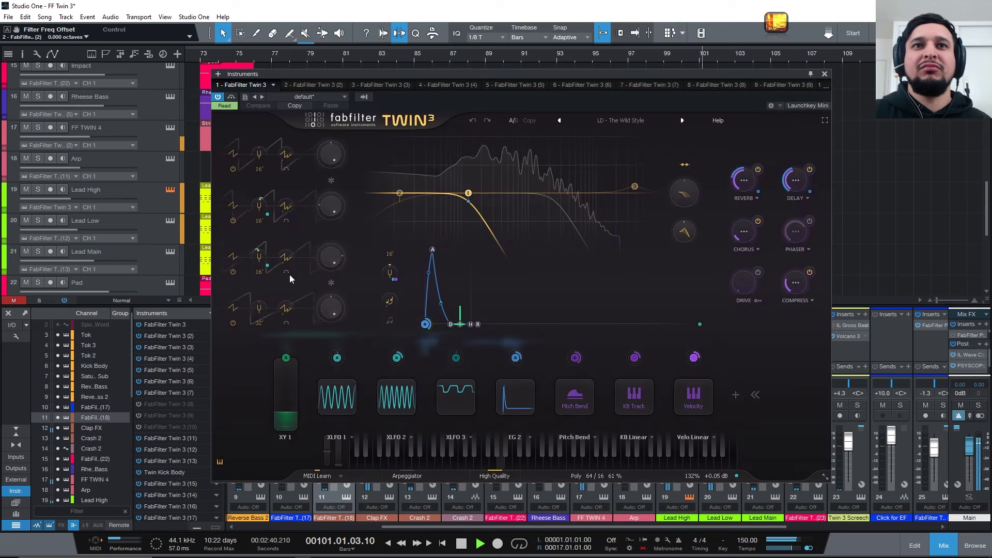
left_click(285, 358)
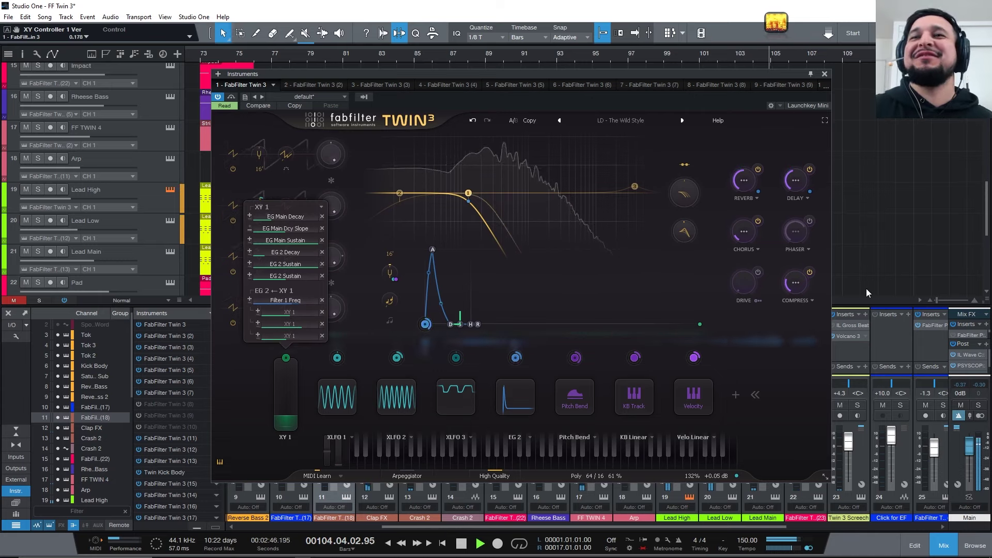
left_click(825, 74)
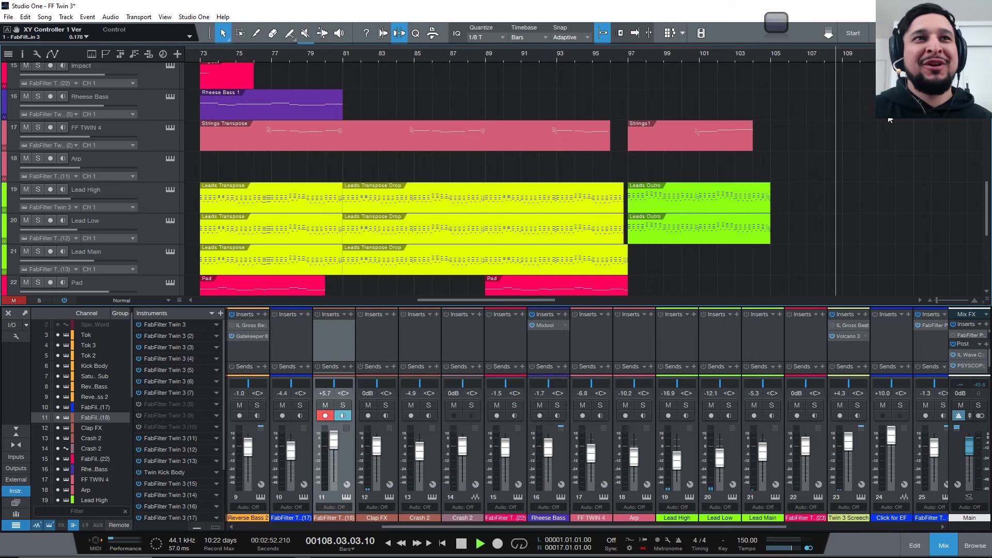
Step: Stop playback and place the playback cursor at bar 166, past the song's outro
left_click(772, 58)
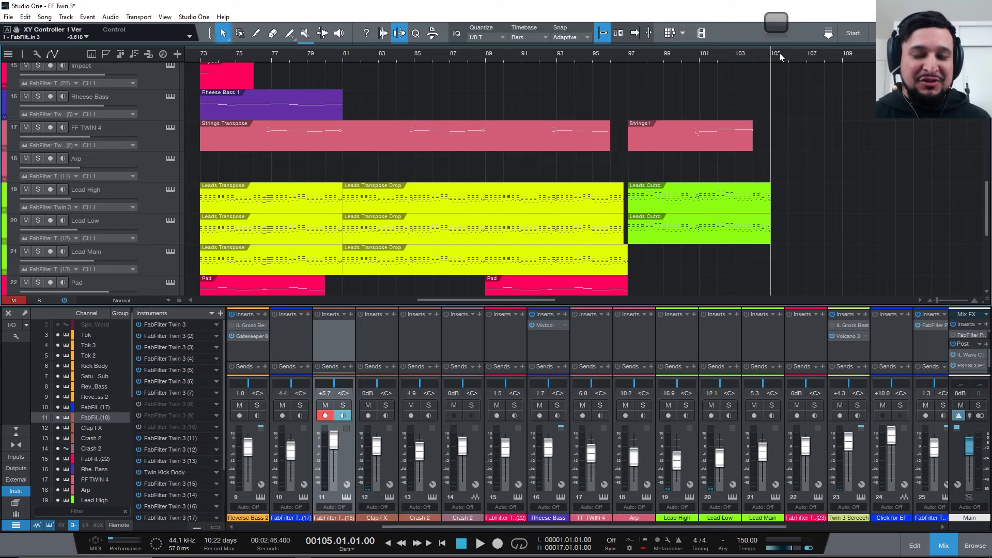
left_click_drag(779, 53, 593, 39)
key("w")
scroll(829, 114, "down", 6)
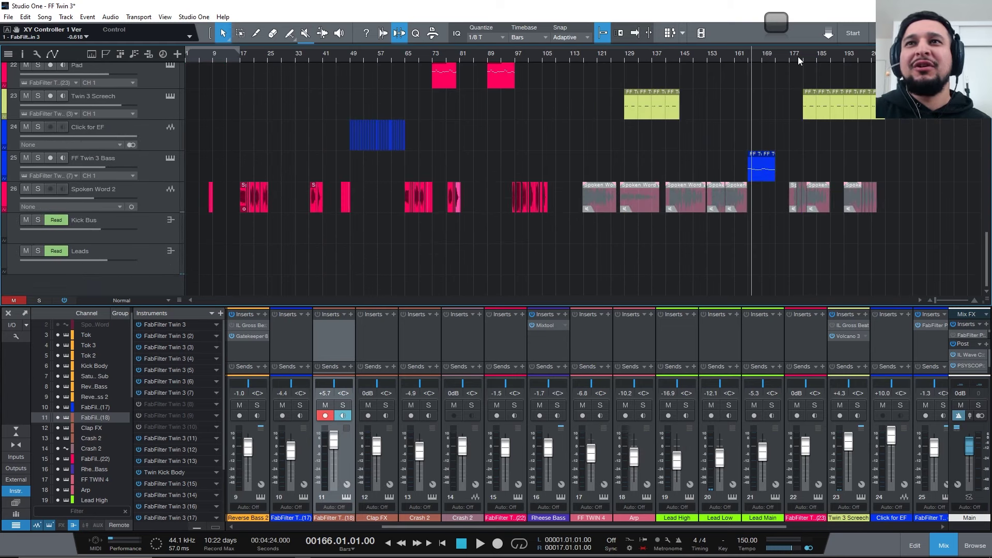
Step: Look over the clips after the outro on the lead, Rheese Bass, Twin 3 Screech, FF Twin 3 Bass and Spoken Word 2 tracks
scroll(797, 142, "up", 3)
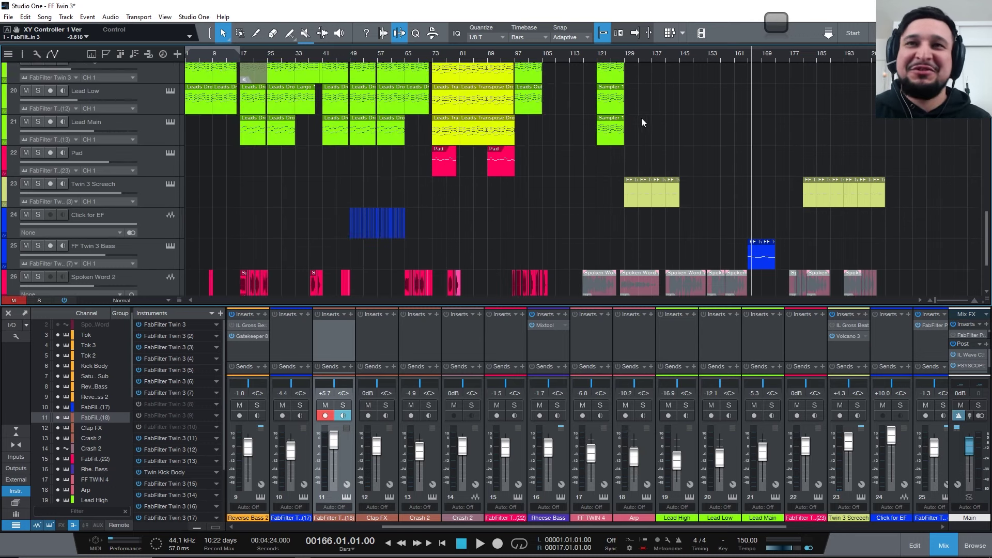
left_click_drag(804, 57, 568, 54)
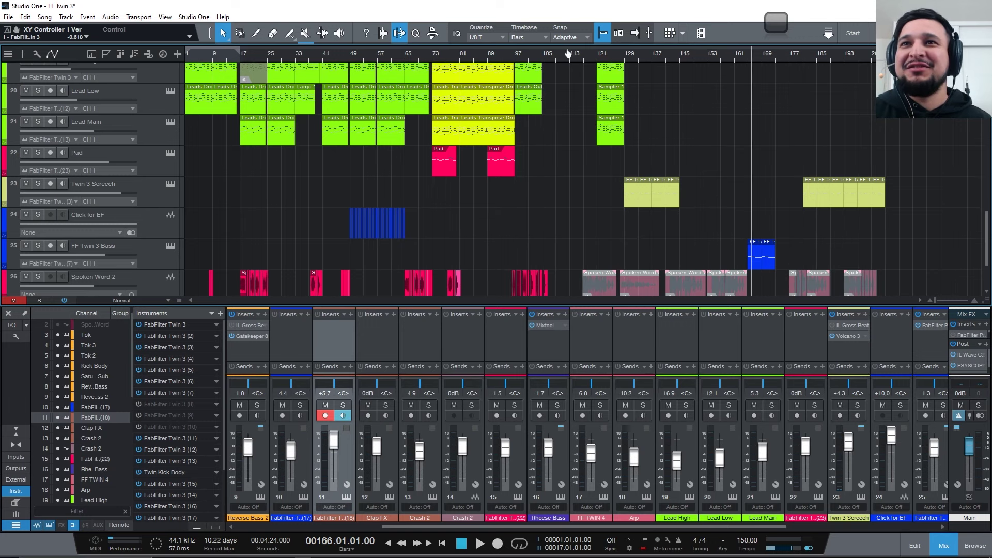
scroll(683, 100, "up", 5)
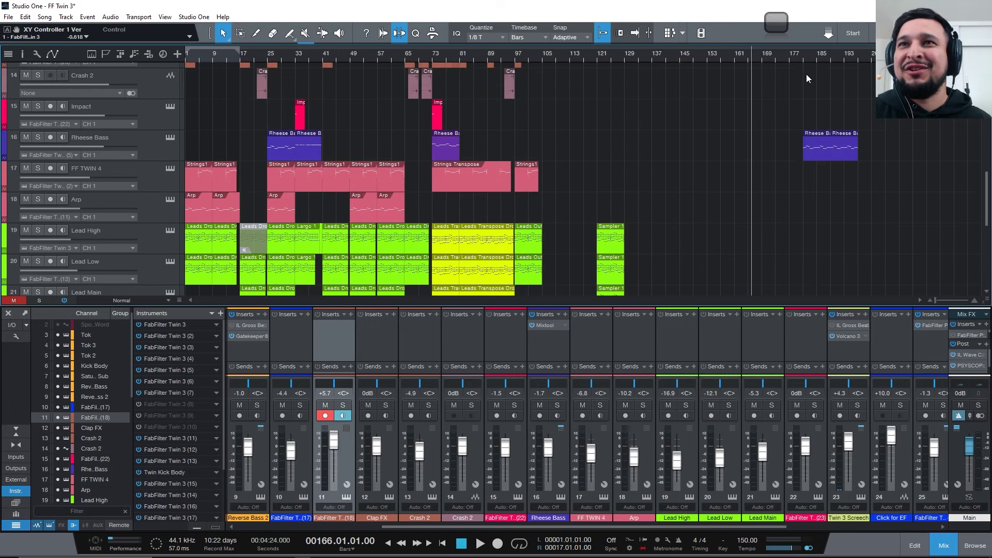
scroll(876, 122, "down", 5)
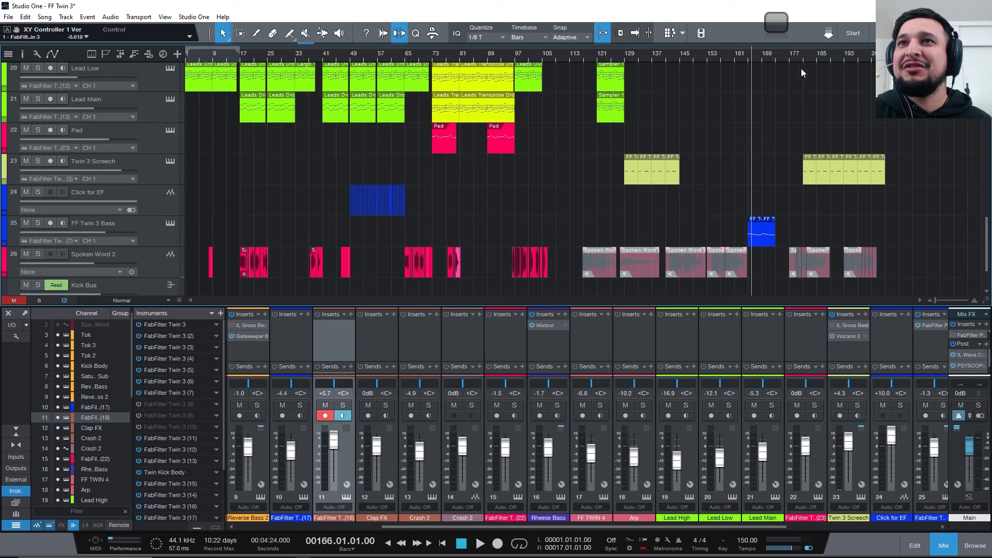
Step: Place the playback cursor at bar 181 and look over the Rheese Bass and Twin 3 Screech clips there
left_click(802, 59)
scroll(733, 117, "up", 8)
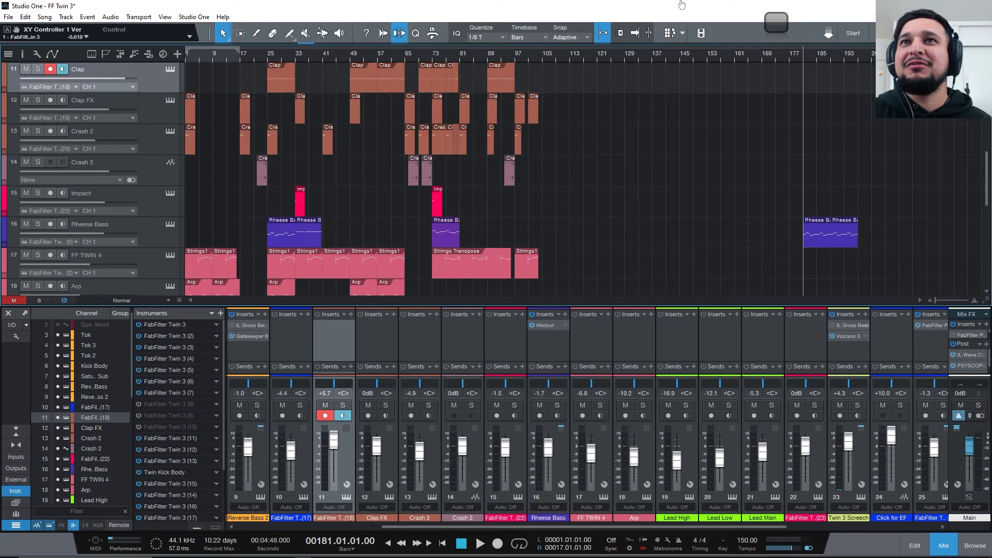
scroll(674, 90, "up", 5)
scroll(674, 90, "down", 5)
scroll(693, 172, "down", 5)
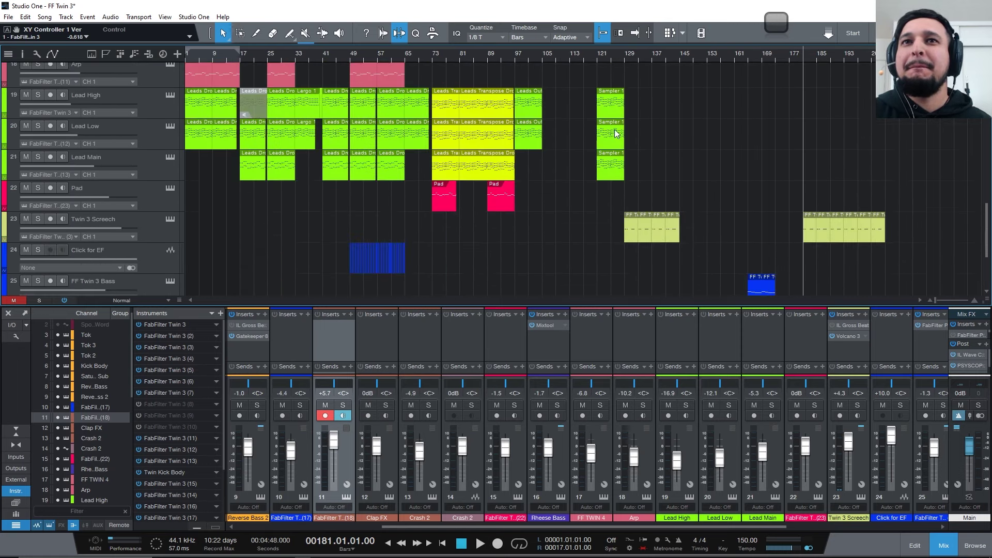
Step: Play the song from the Twin 3 Screech clips at bar 129 and place the Wave Candy spectrum window over the arrangement
left_click(625, 54)
key("space")
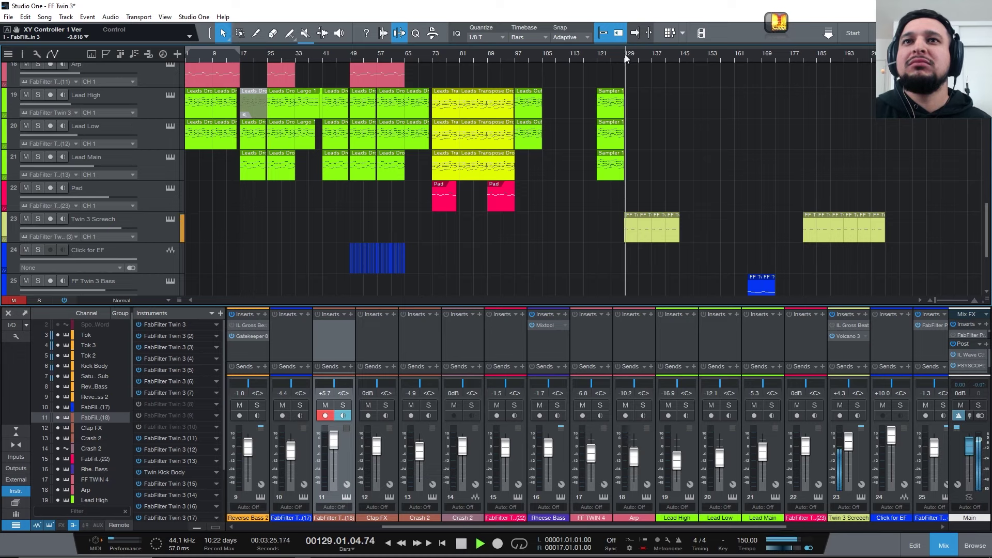
left_click(775, 26)
left_click_drag(908, 395, 330, 291)
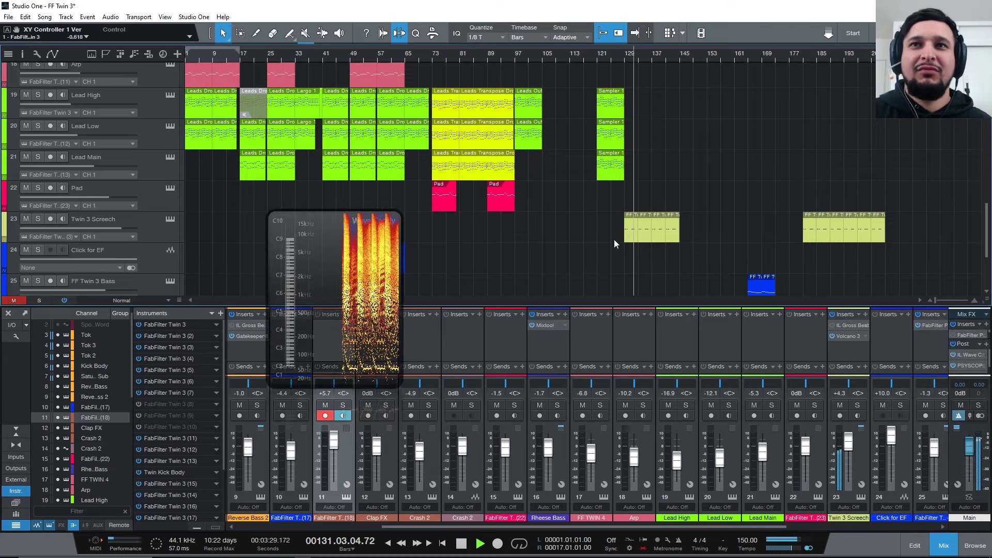
Step: Listen to the section from bar 129 while looking over its tracks, and stop playback around bar 136
scroll(613, 240, "down", 3)
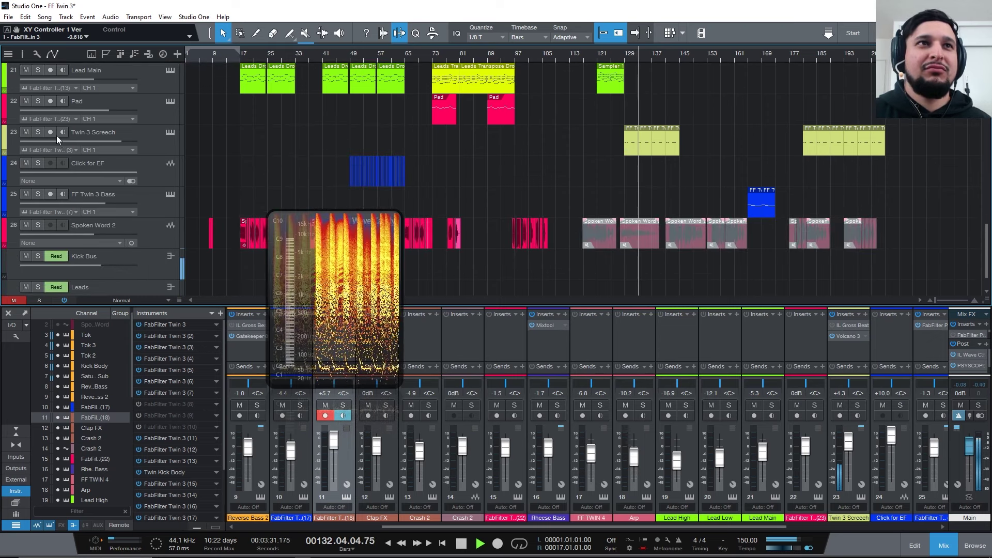
scroll(796, 196, "down", 1)
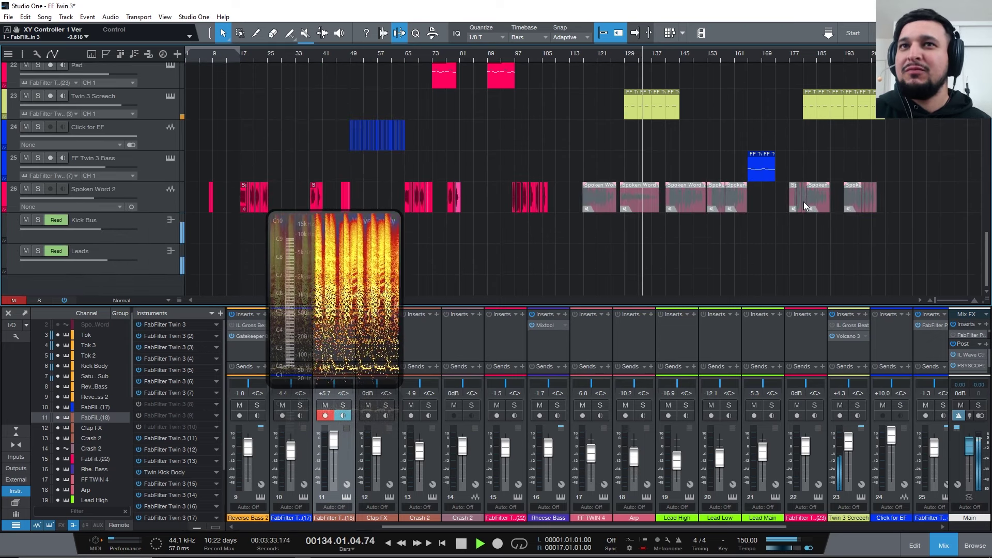
scroll(817, 164, "up", 2)
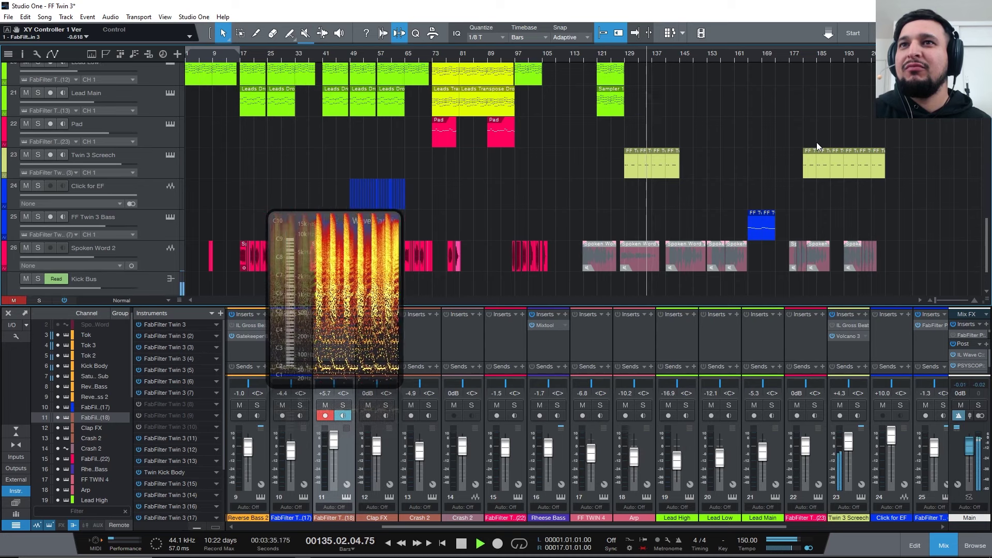
key("space")
scroll(811, 140, "up", 9)
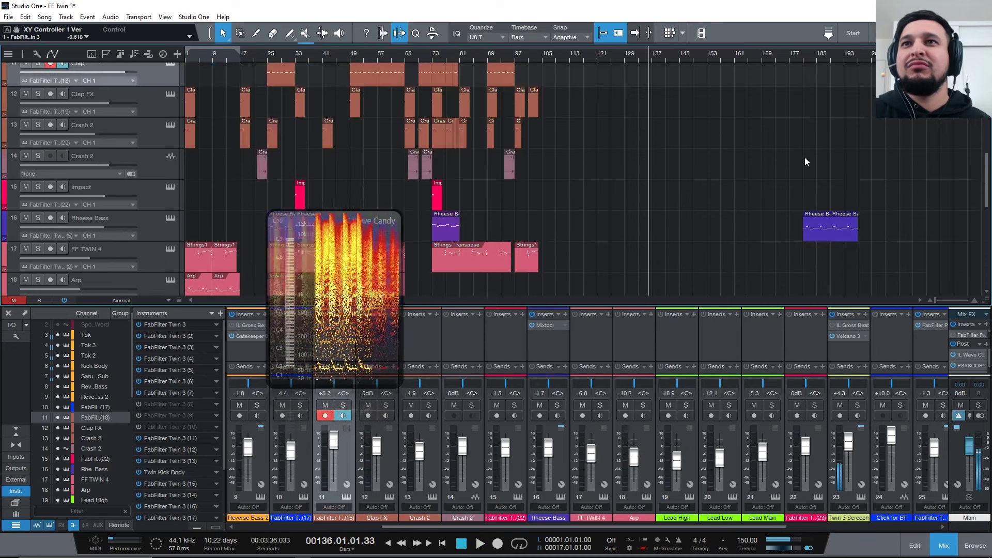
scroll(805, 157, "down", 4)
scroll(805, 157, "up", 4)
scroll(807, 157, "down", 7)
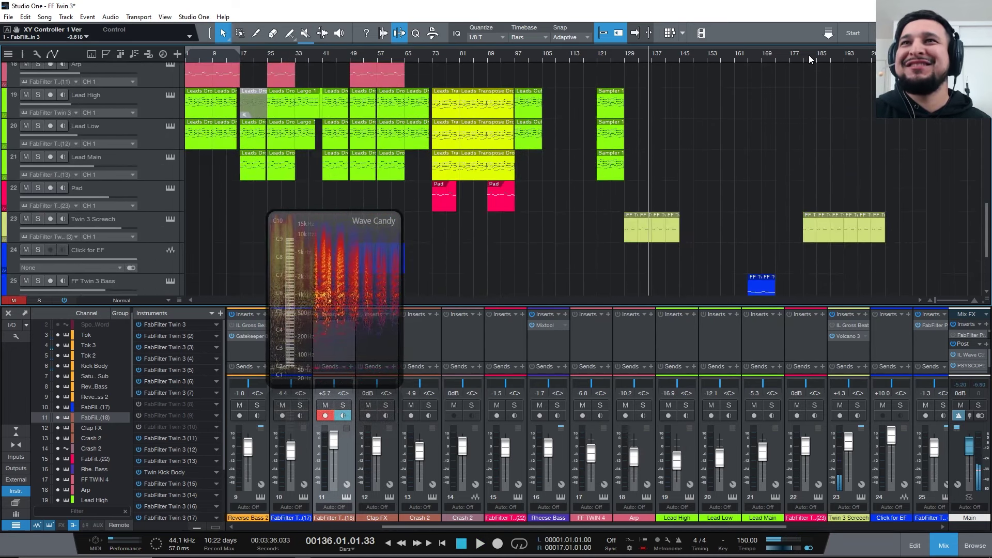
Step: Play the Rheese Bass and Twin 3 Screech section from bar 181 while viewing its clips
left_click(804, 53)
key("space")
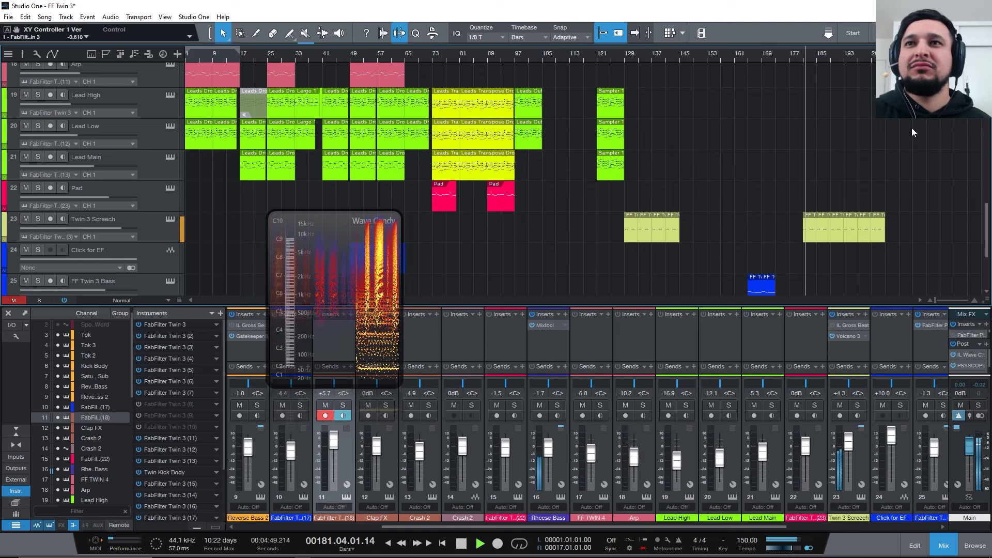
scroll(918, 138, "up", 3)
scroll(920, 137, "down", 7)
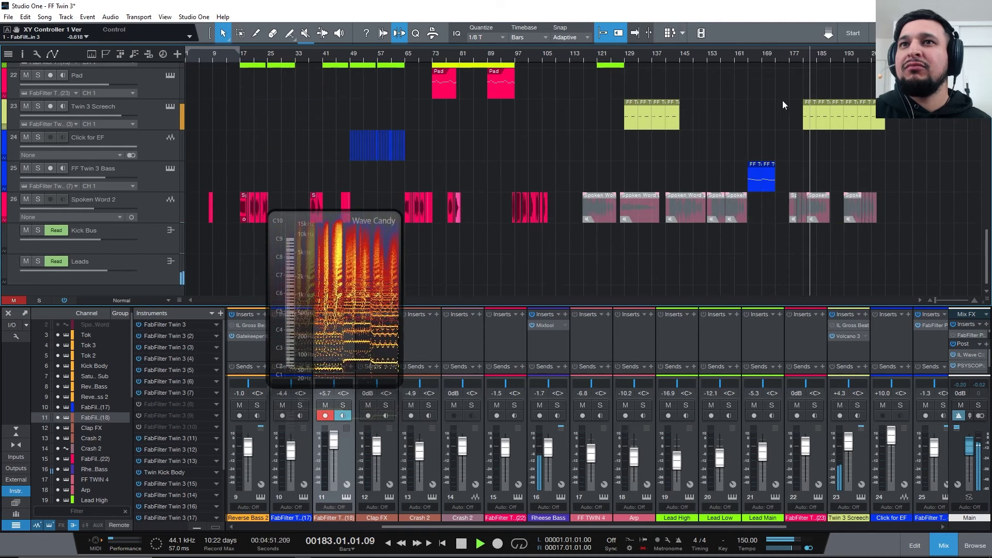
Step: Play the FF Twin 3 Bass section from bar 165 while viewing the surrounding clips
left_click(749, 56)
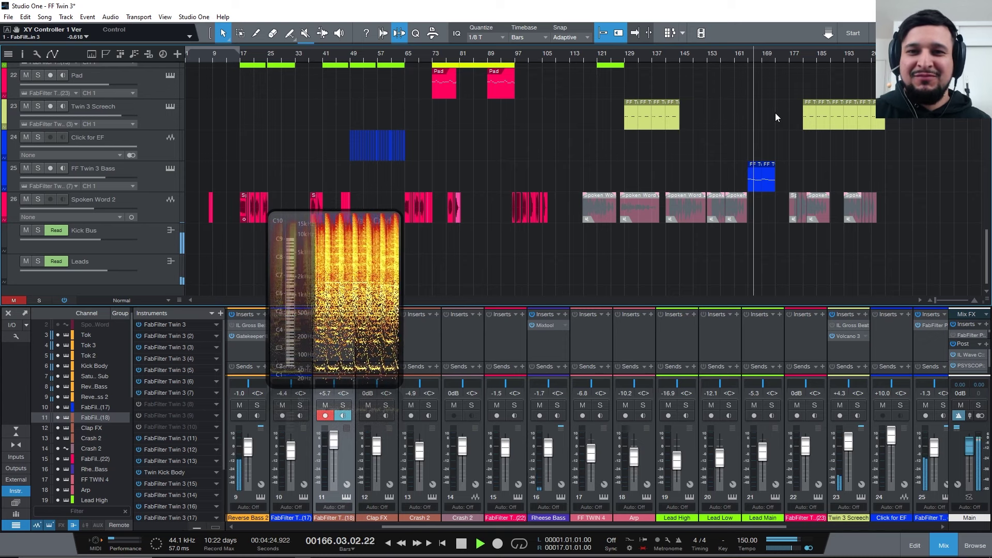
scroll(769, 166, "up", 4)
scroll(761, 167, "down", 2)
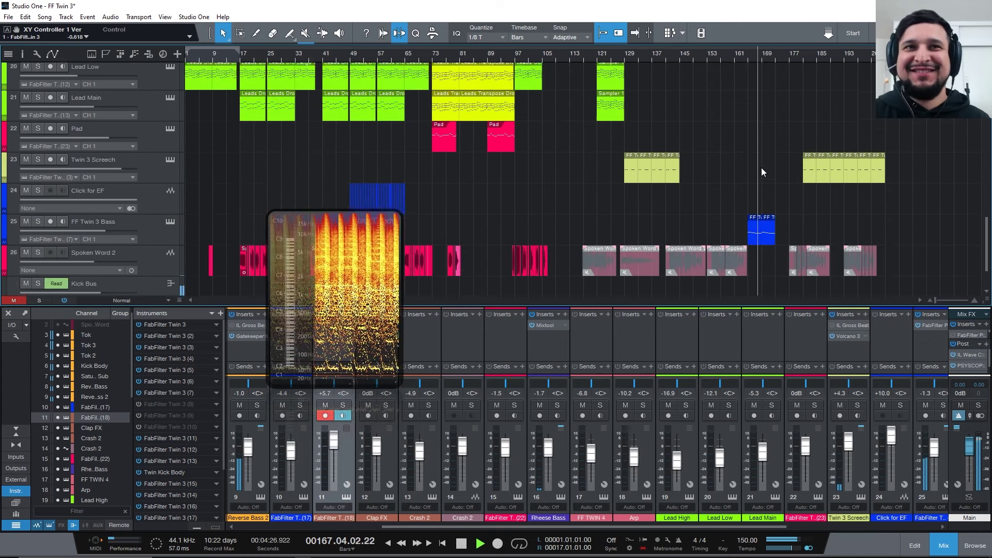
scroll(761, 168, "down", 1)
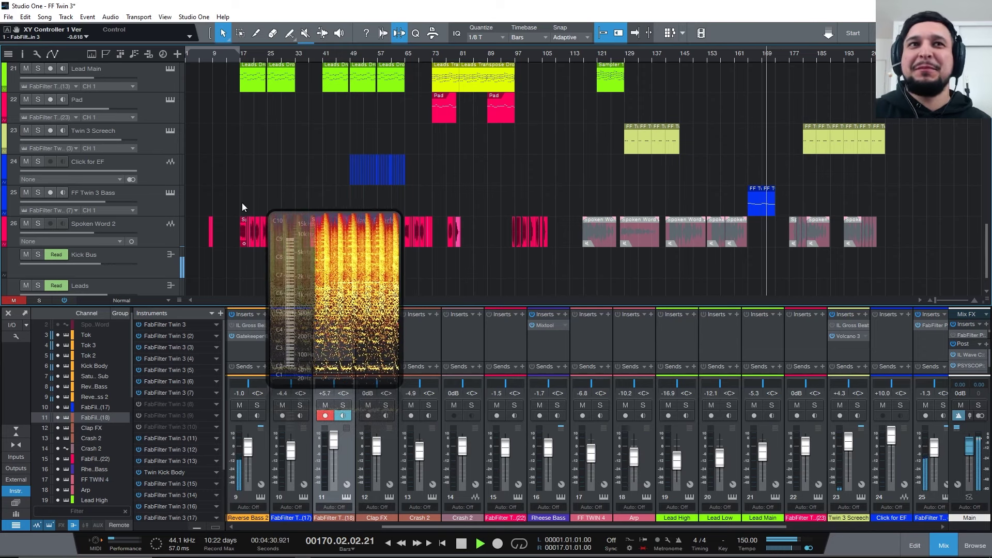
Step: View the FF Twin 3 Bass track's Twin 3 patch and stop playback
left_click(168, 193)
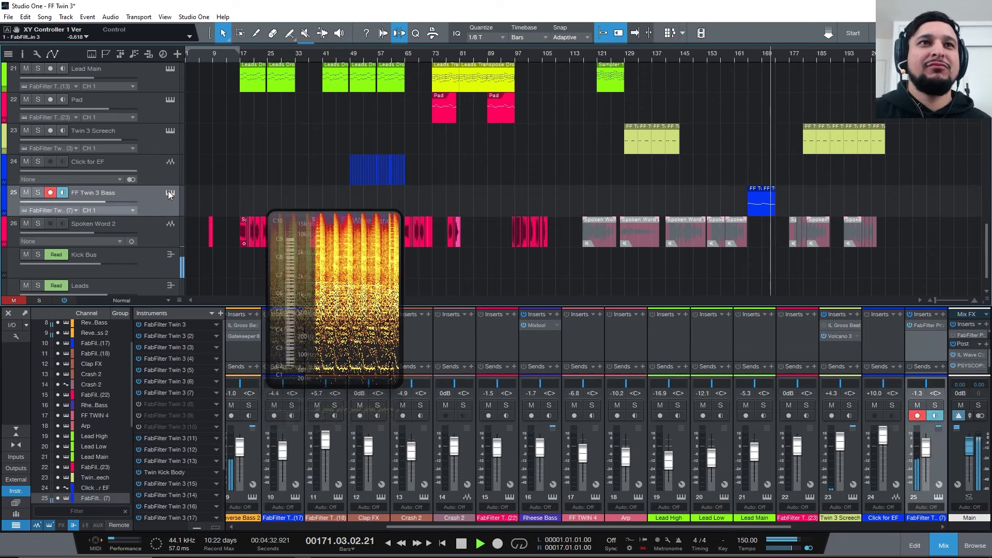
left_click(169, 194)
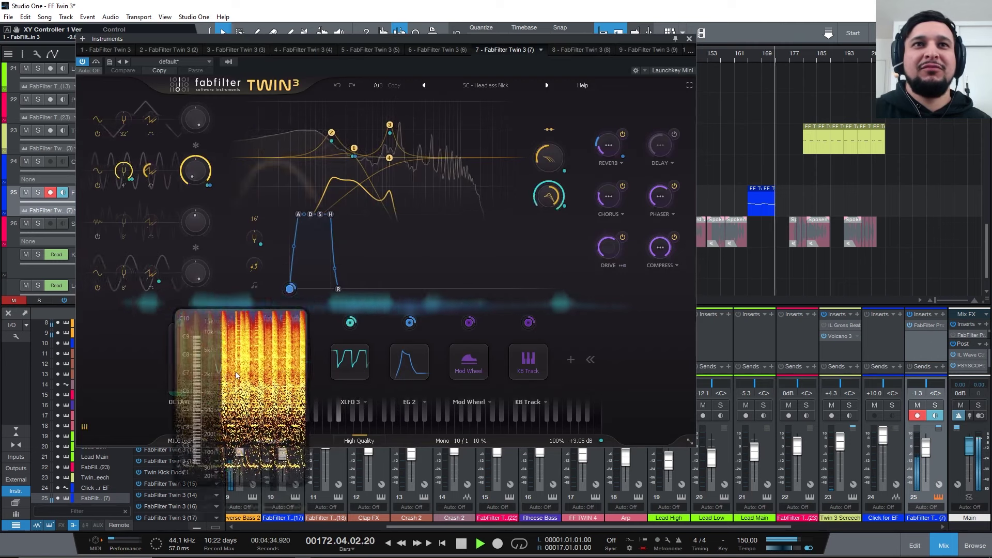
key("space")
left_click(748, 61)
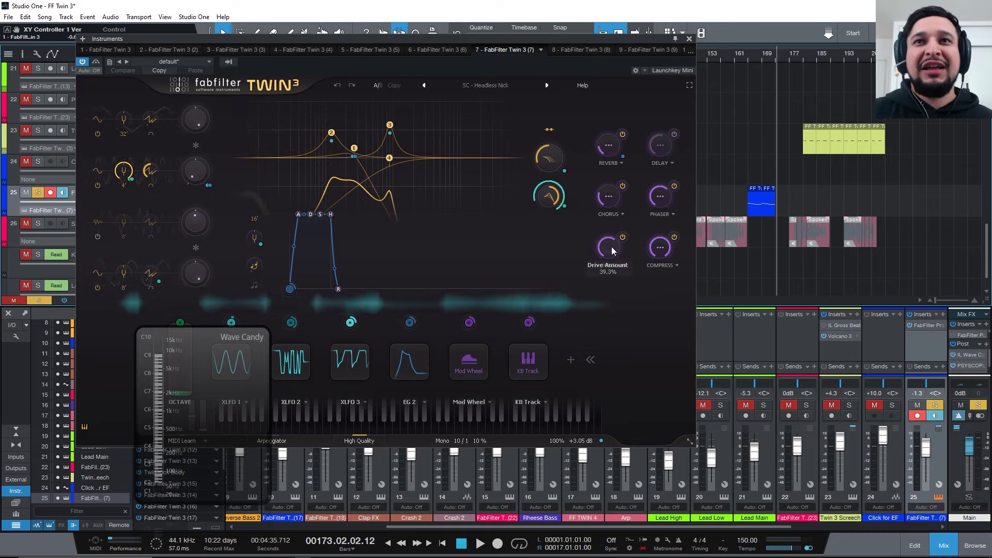
Step: Set the bass patch's Drive Amount to 0% and raise it gradually while the clip plays from bar 165
left_click(746, 58)
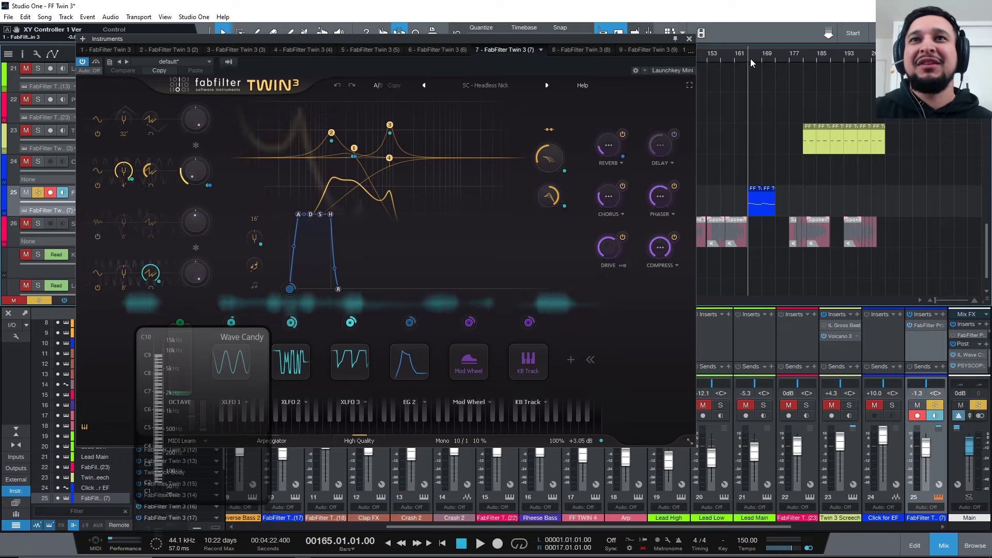
left_click_drag(605, 253, 615, 346)
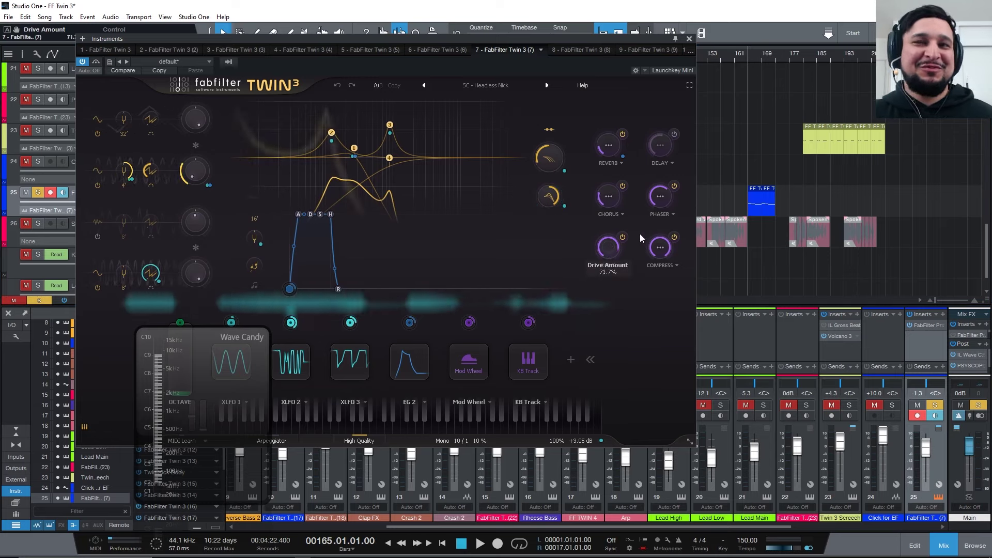
left_click_drag(640, 234, 634, 366)
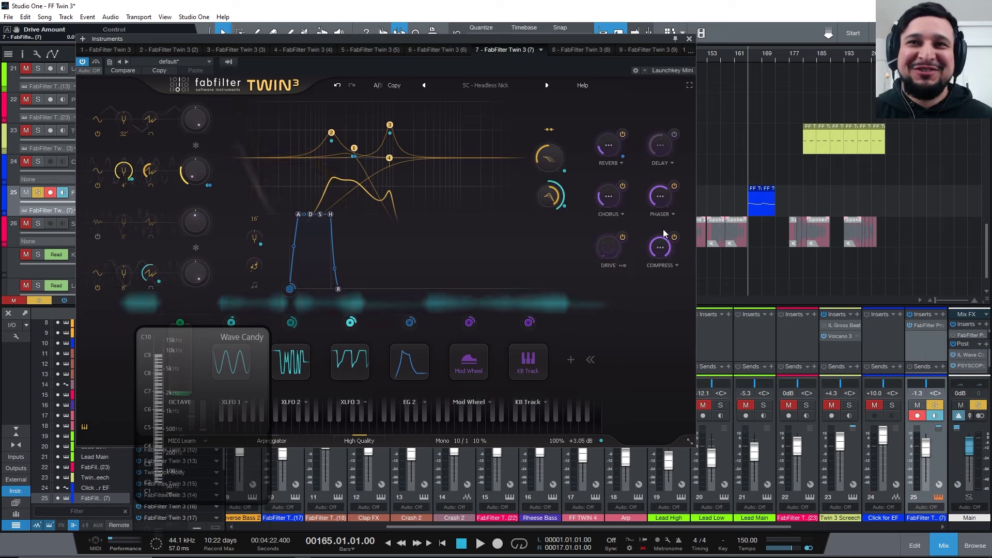
key("space")
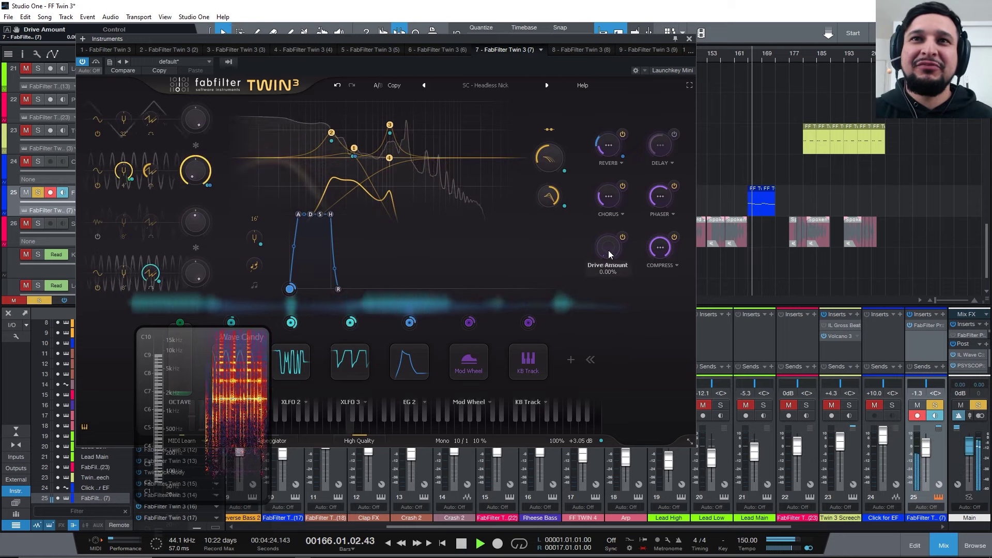
left_click_drag(609, 250, 604, 75)
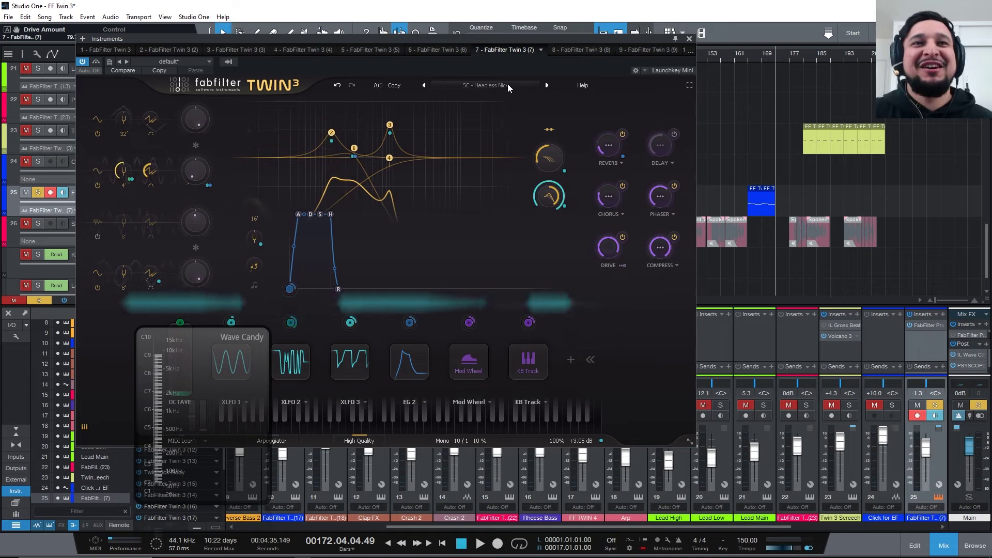
Step: Lower the bass patch's Master Tune to about -4.4 semitones, play the clip from bar 165, and close the instrument window
left_click_drag(251, 247, 265, 279)
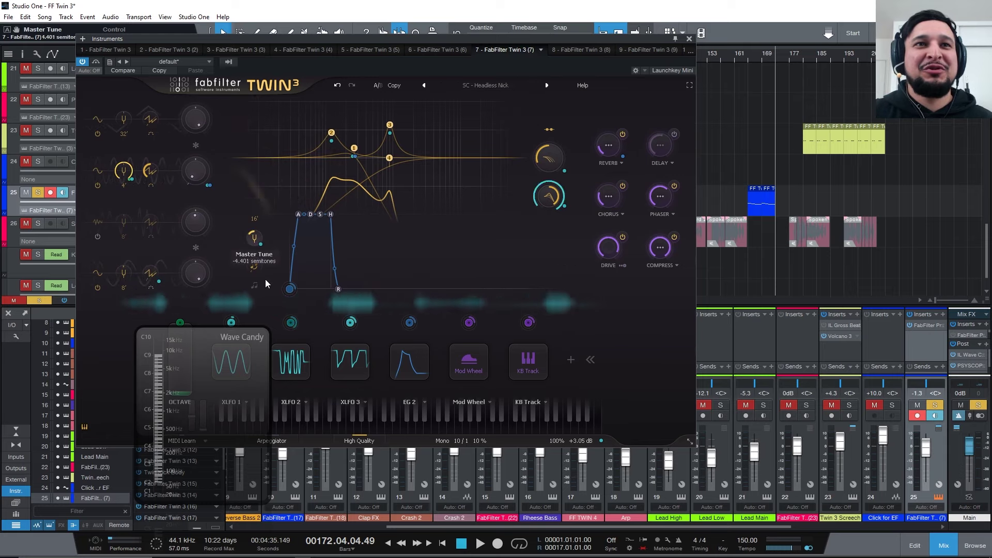
left_click(749, 57)
key("space")
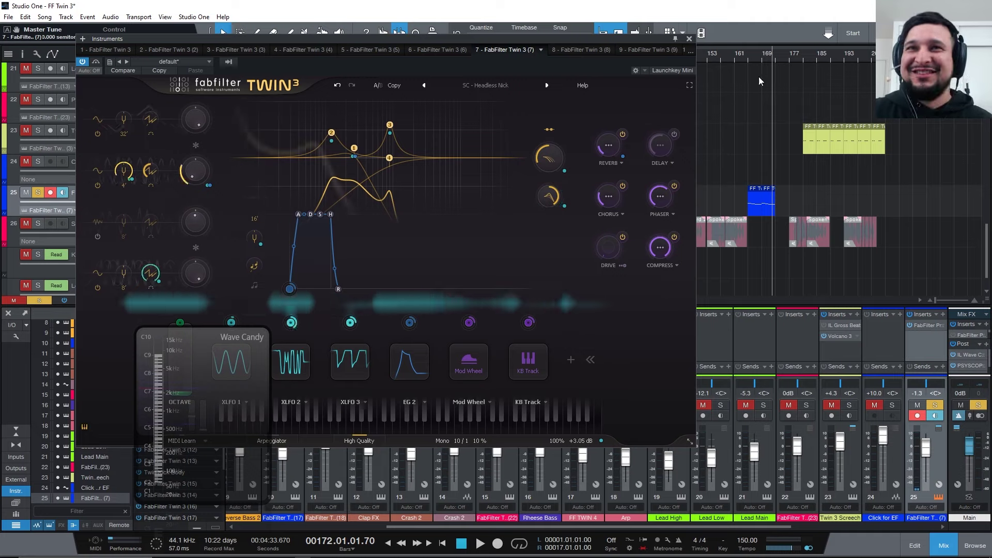
left_click(690, 38)
Step: Go to the kick tracks at the song's start and play the Tok track from around bar 14 with the timeline enlarged
left_click(241, 56)
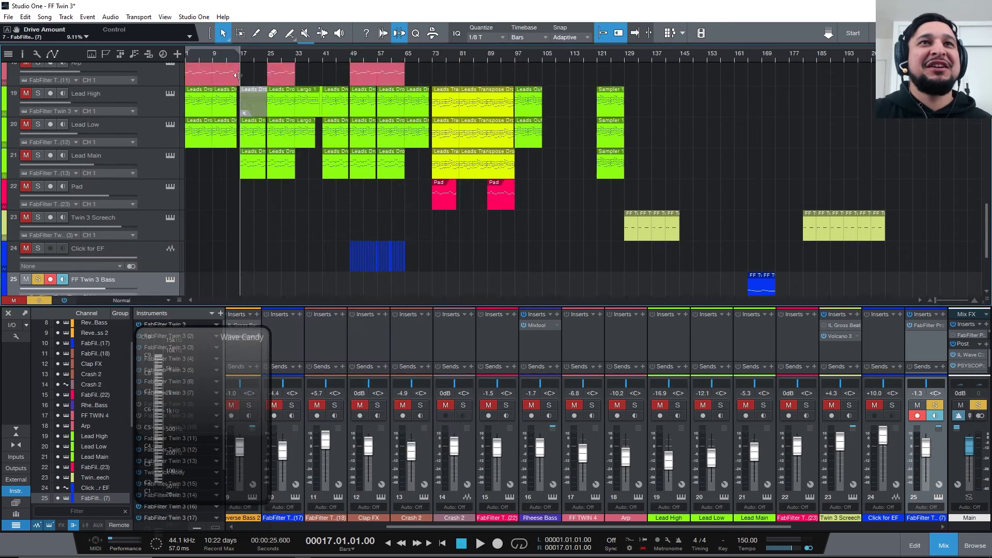
scroll(239, 72, "up", 15)
scroll(239, 77, "up", 3)
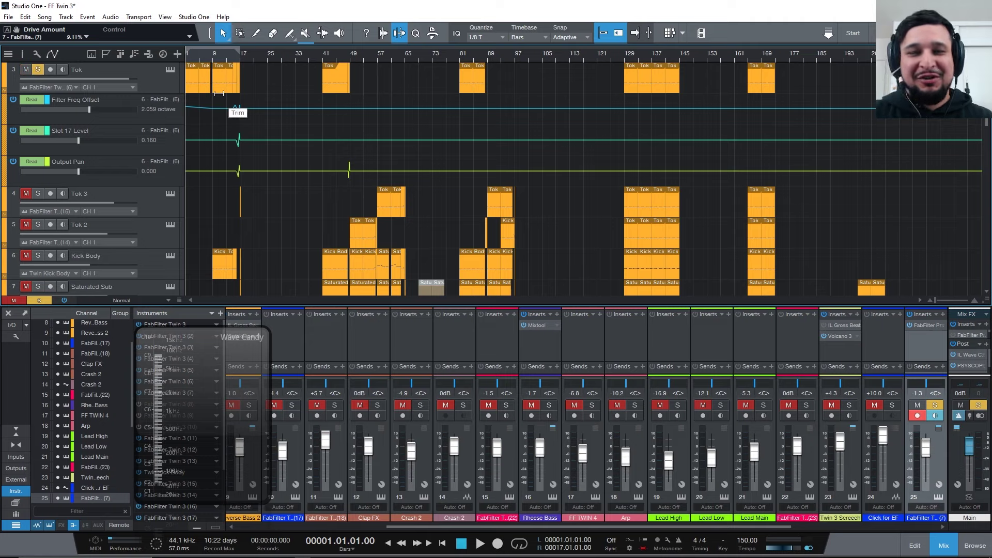
left_click(231, 55)
scroll(235, 58, "up", 4)
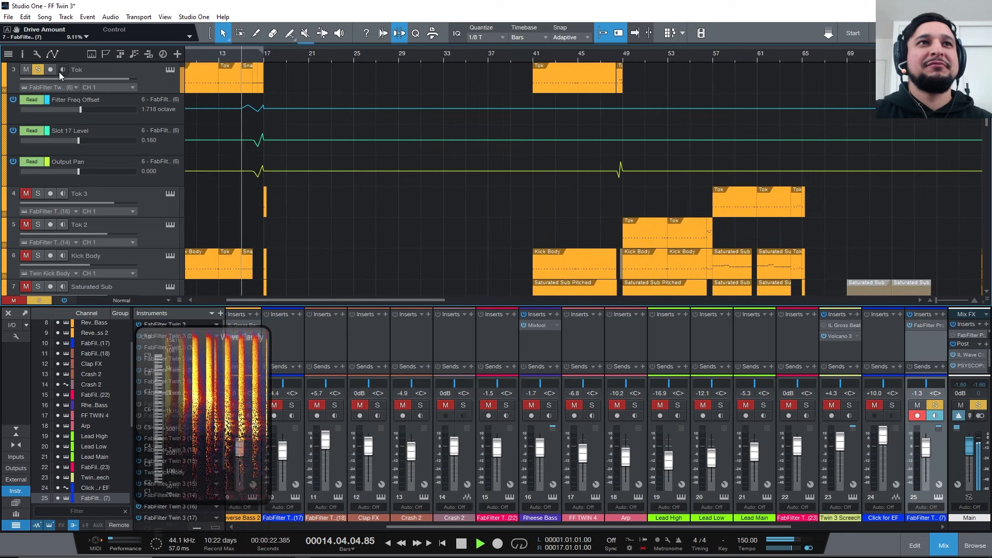
Step: Solo the Tok 3, Tok 2, Kick Body and Saturated Sub tracks during playback
left_click(37, 193)
left_click(38, 224)
left_click(37, 255)
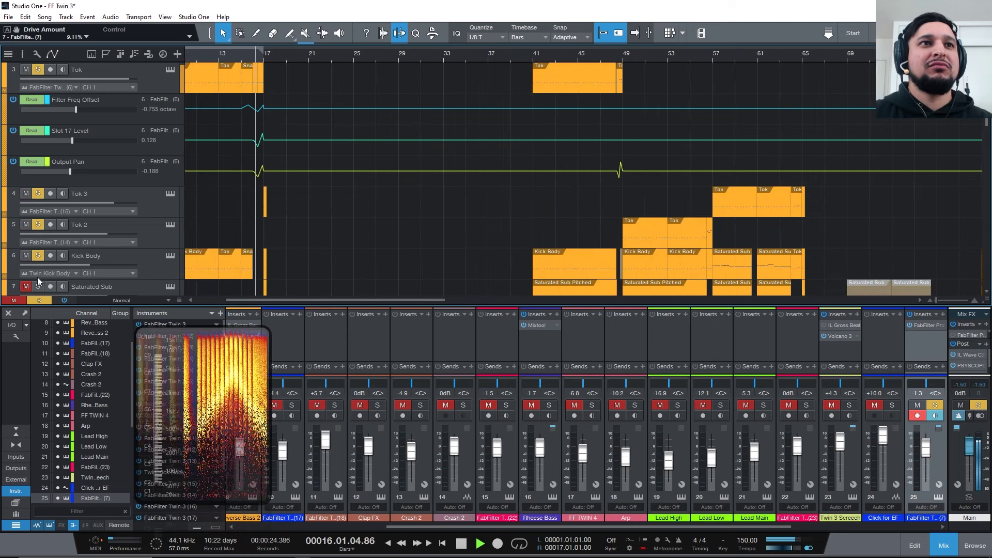
left_click(38, 286)
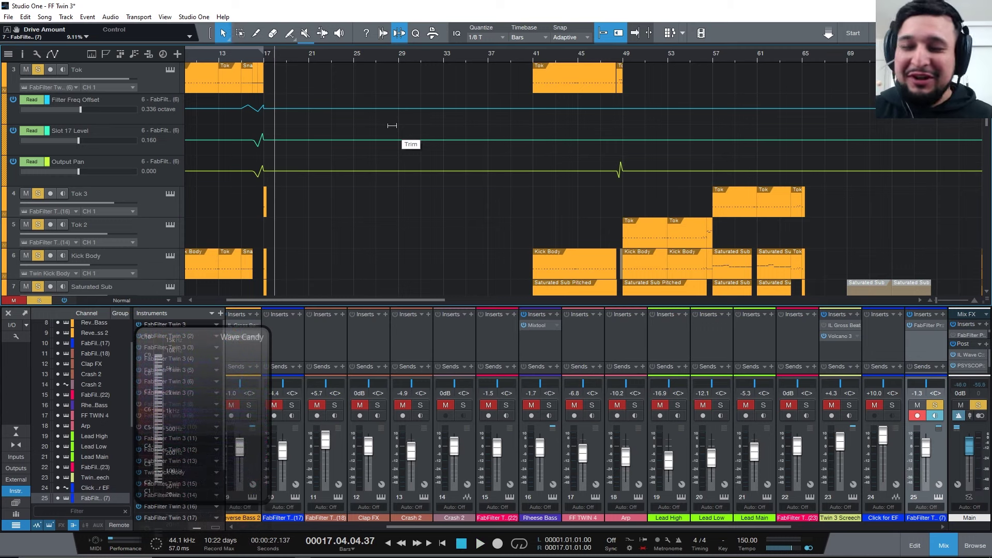
scroll(394, 108, "down", 3)
scroll(260, 142, "up", 5)
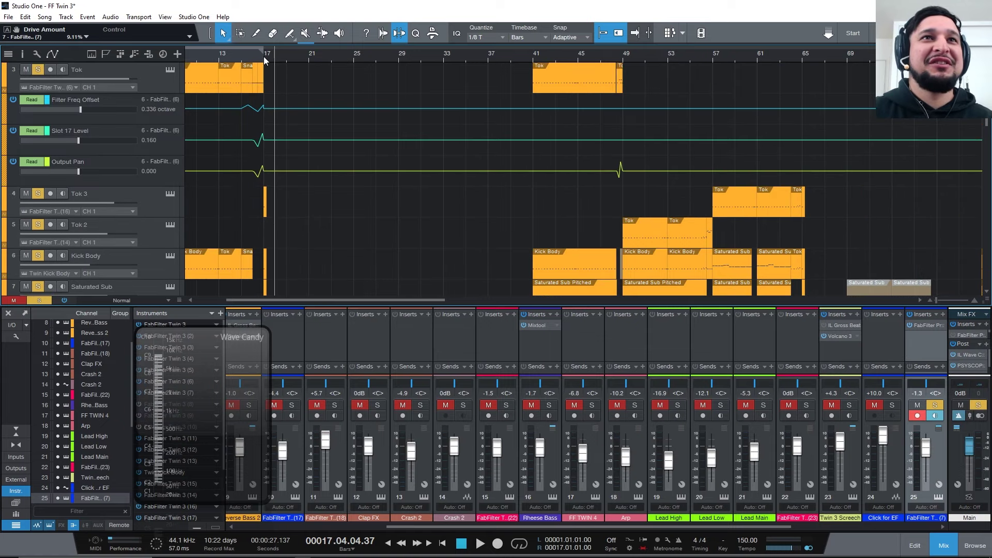
Step: Add an instrument track named KICK with a new FabFilter Twin 3 as its instrument
right_click(160, 73)
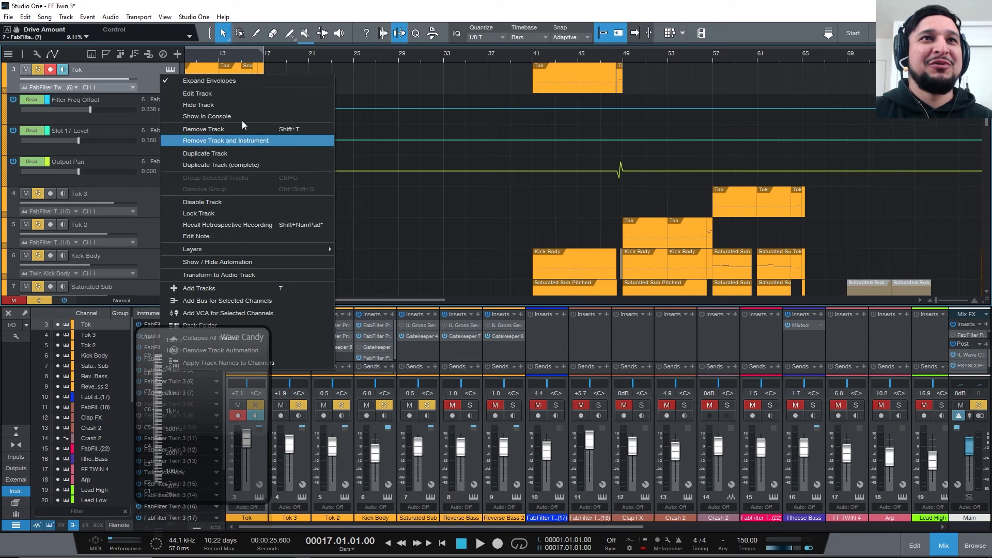
left_click(177, 54)
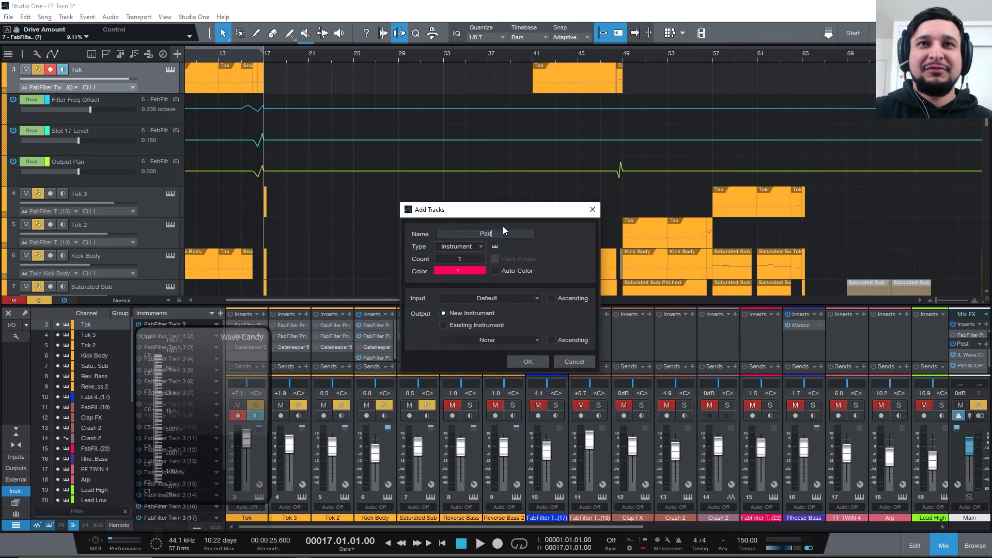
type("KICK")
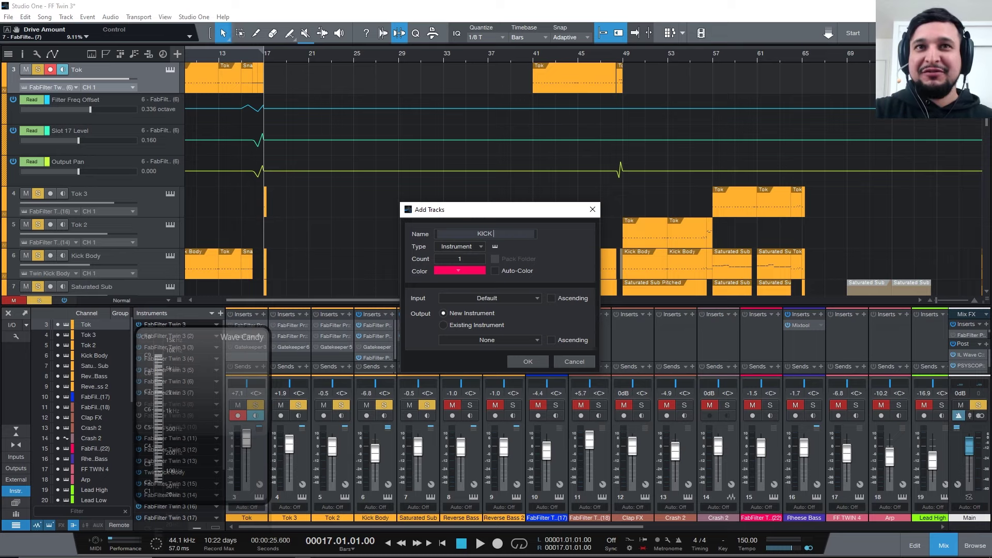
left_click(494, 340)
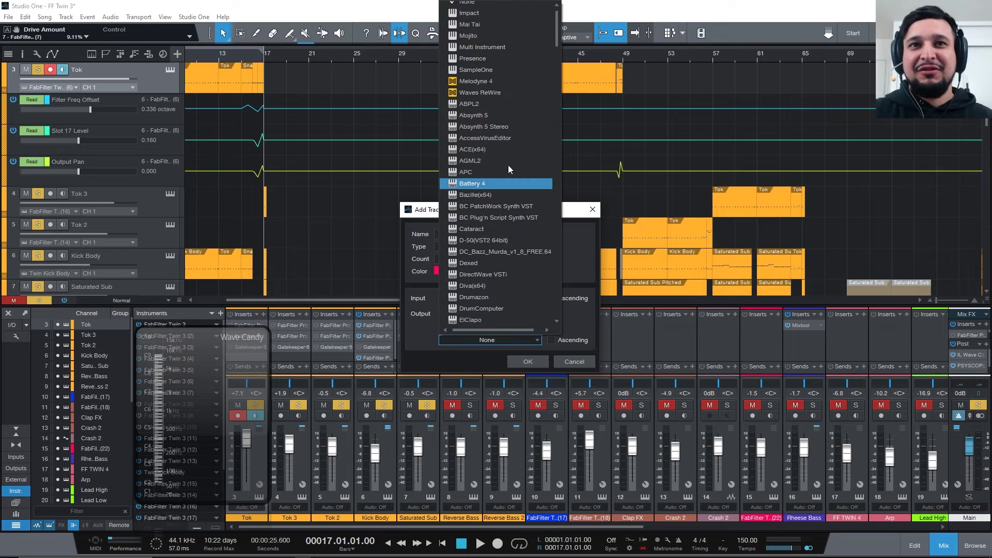
scroll(509, 201, "down", 2)
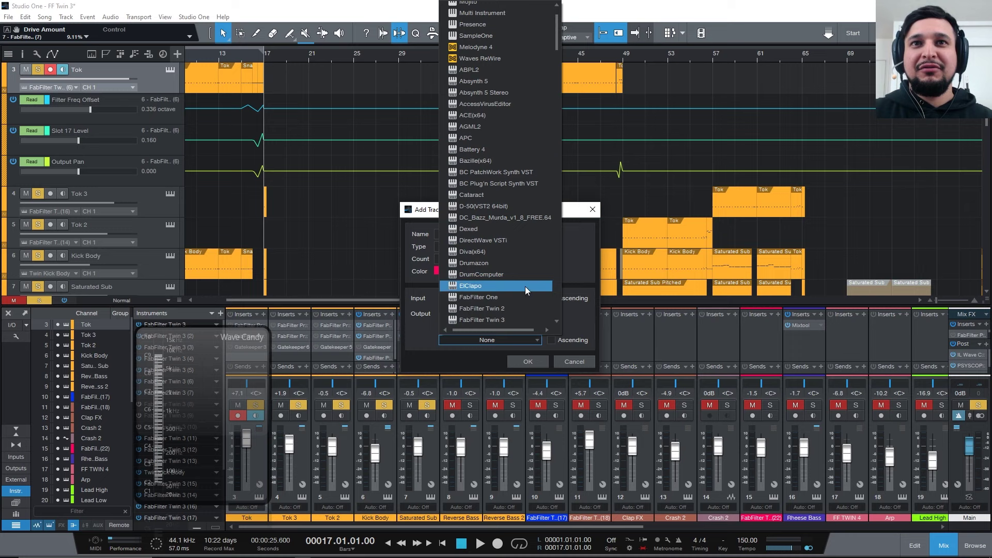
left_click(516, 318)
left_click(528, 361)
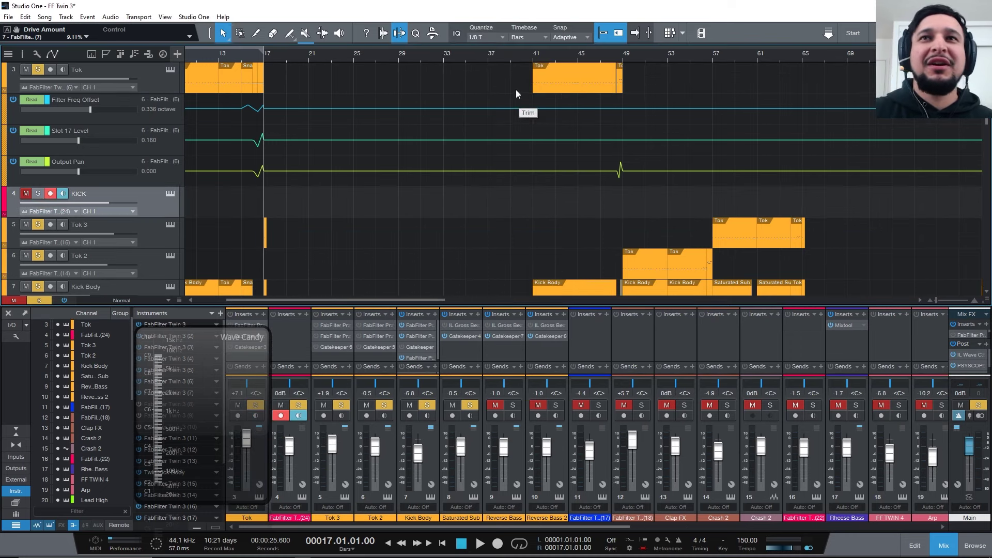
Step: Copy the Tok clip at bar 41 onto the KICK track at bar 17 and play it briefly
left_click(544, 73)
left_click_drag(554, 81, 280, 207)
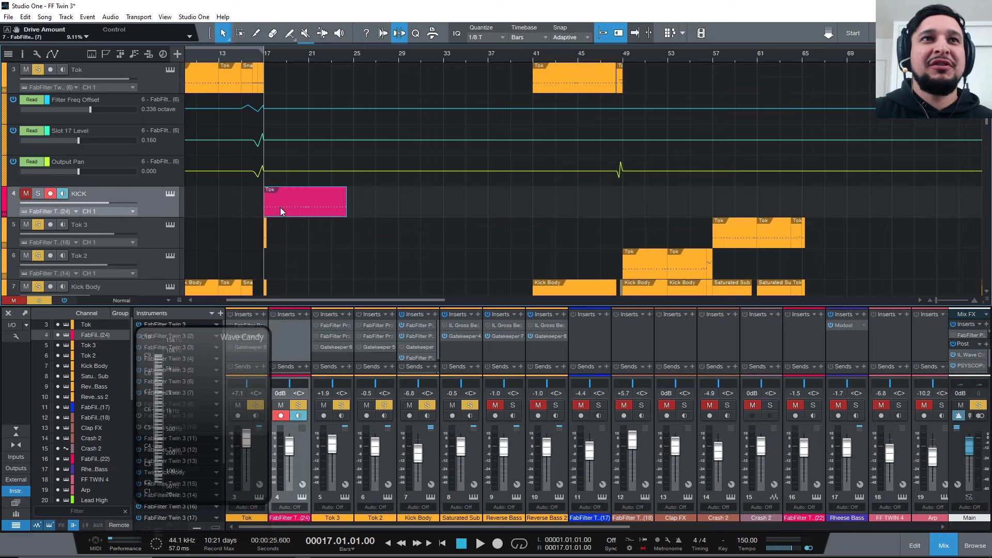
key("space")
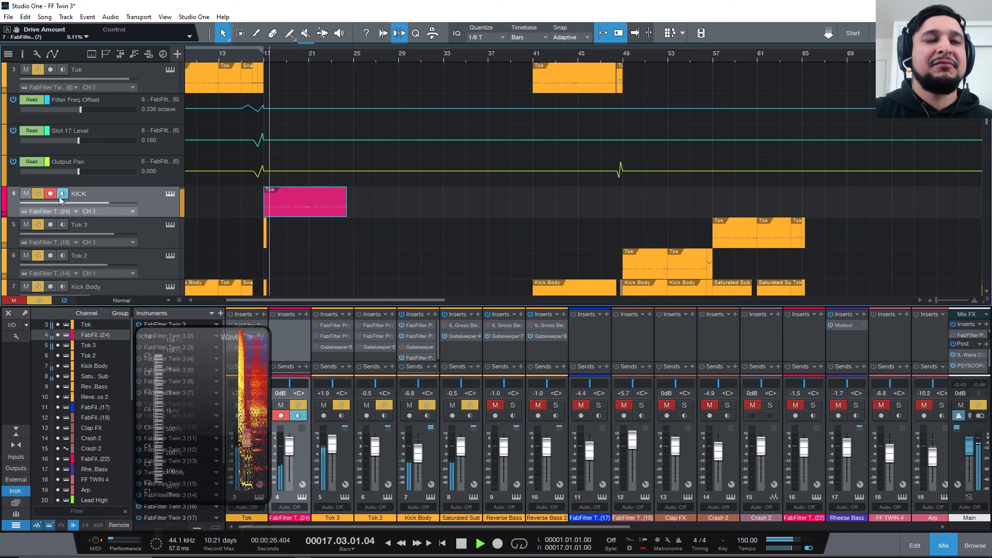
key("space")
Step: Clear the solo from KICK, Tok 3, Tok 2, Kick Body and every other soloed track
left_click(38, 193)
left_click(34, 223)
left_click(38, 255)
left_click(38, 286)
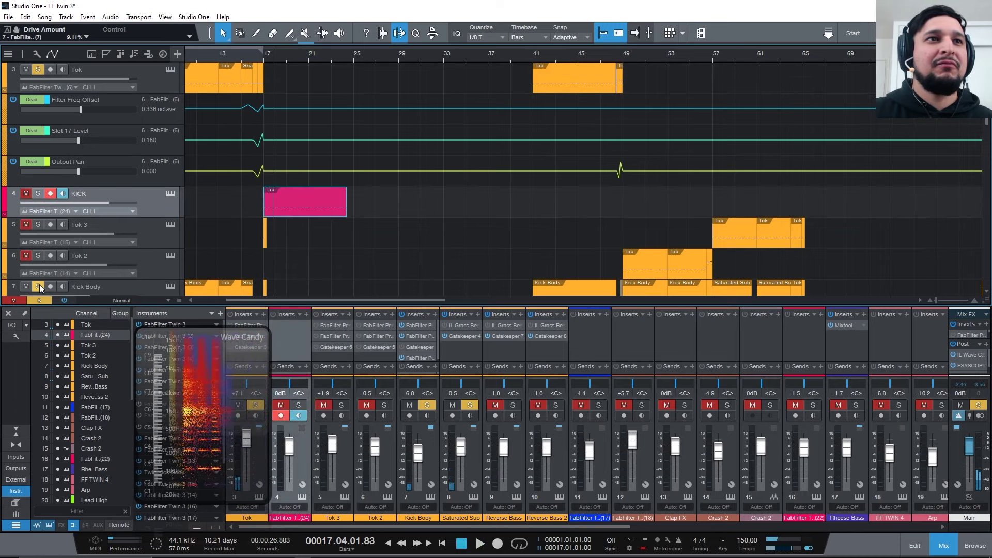
scroll(39, 284, "down", 1)
scroll(206, 178, "up", 1)
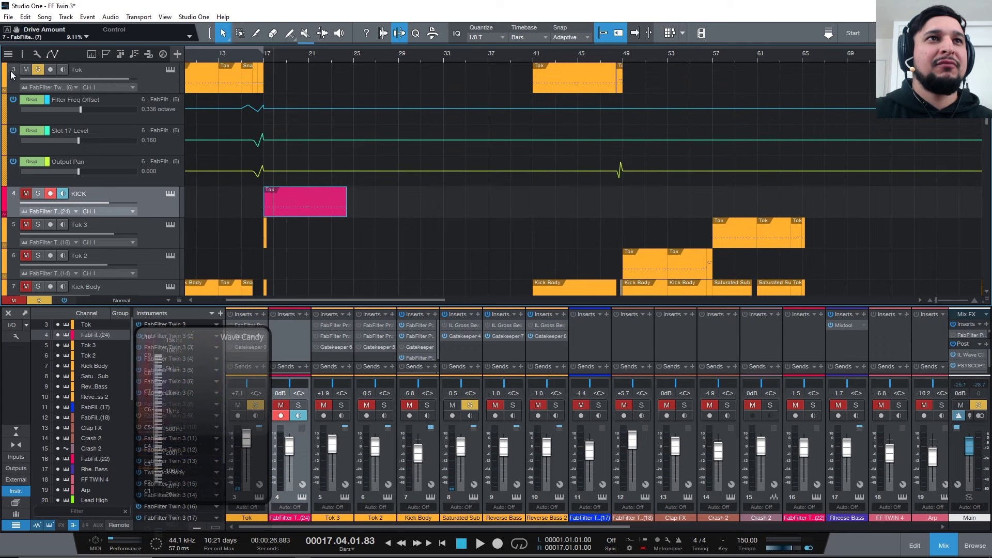
scroll(213, 166, "down", 3)
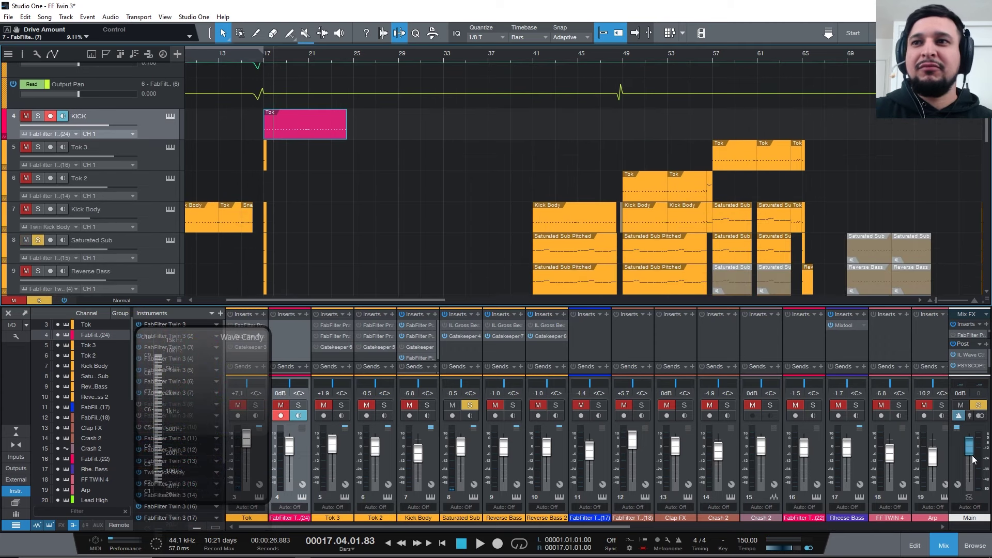
left_click(978, 405)
scroll(159, 169, "up", 1)
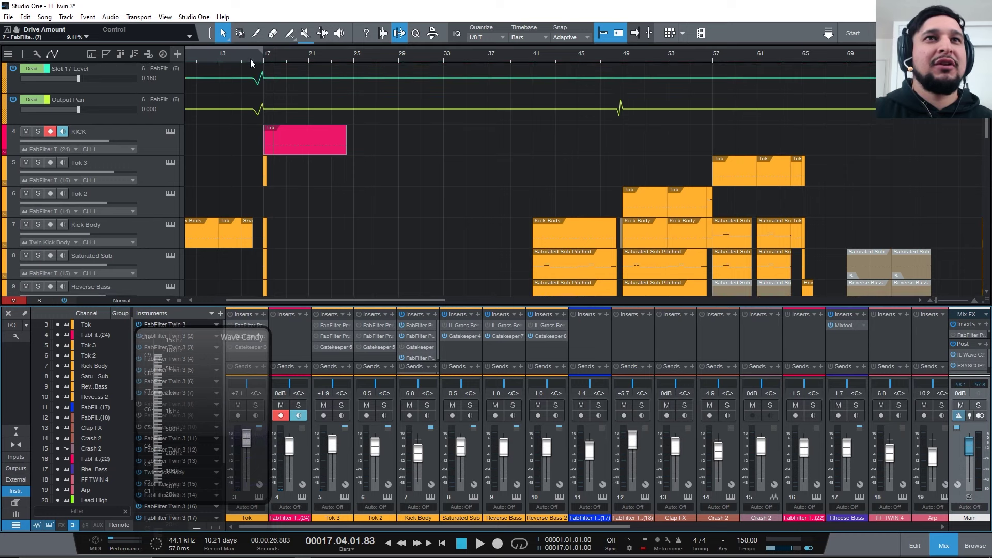
Step: Solo the KICK track and loop playback over its clip from bar 17 to bar 25
key("space")
left_click(38, 132)
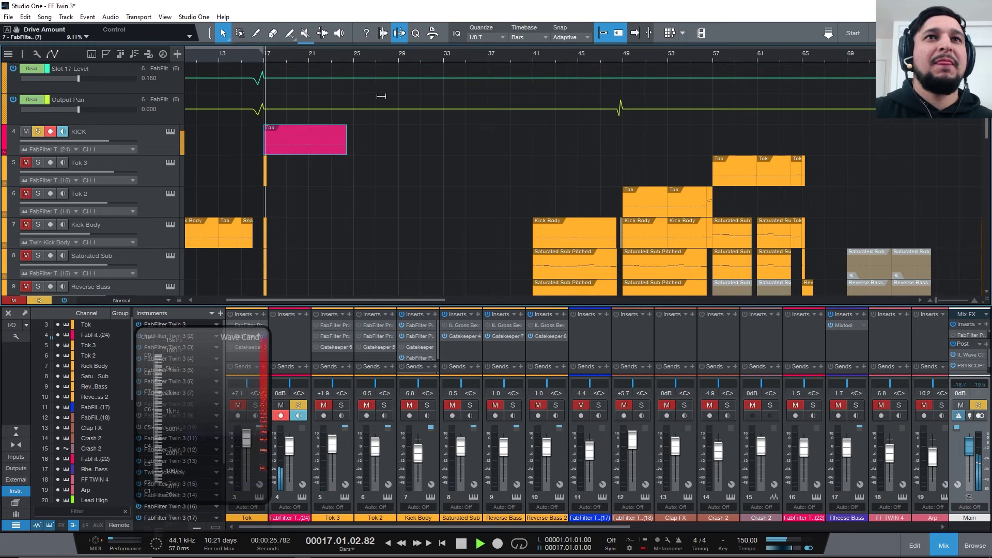
left_click_drag(355, 54, 260, 52)
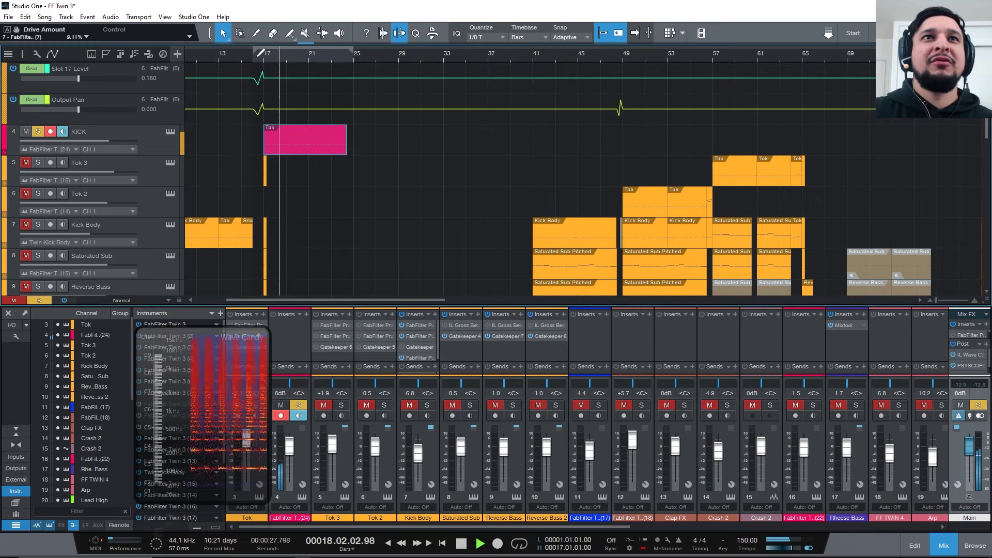
key("slash")
left_click(265, 60)
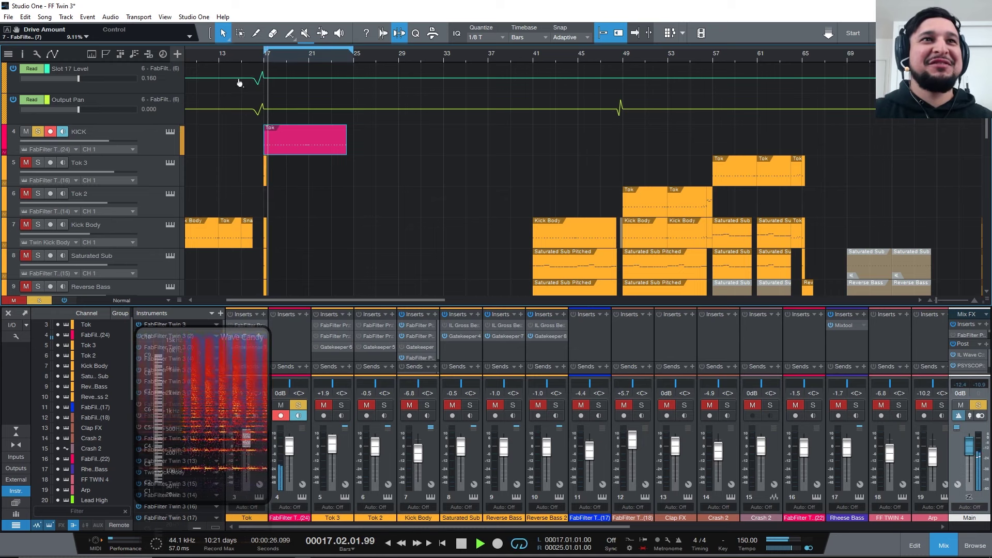
Step: Open the KICK track's Twin 3 instrument and load the Clean preset
left_click(170, 131)
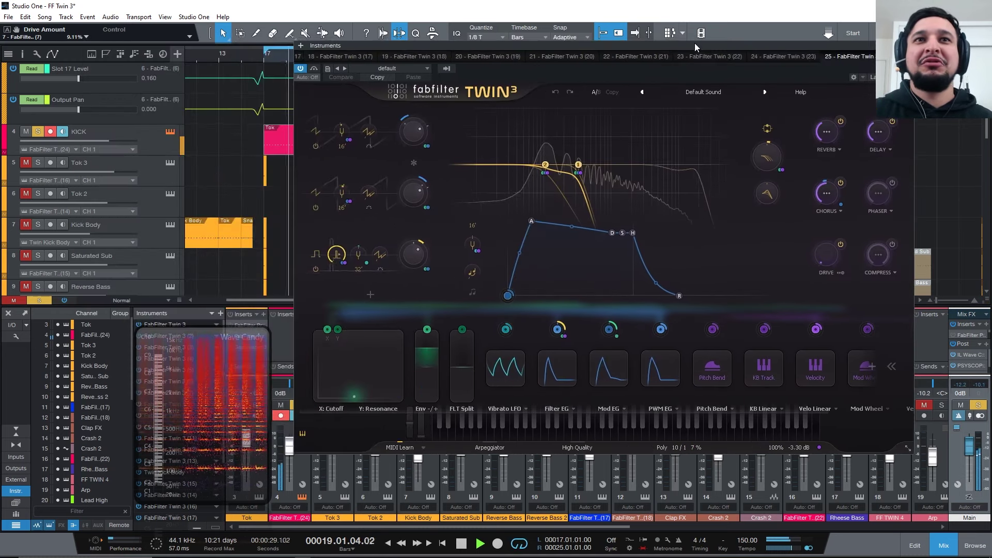
left_click(683, 94)
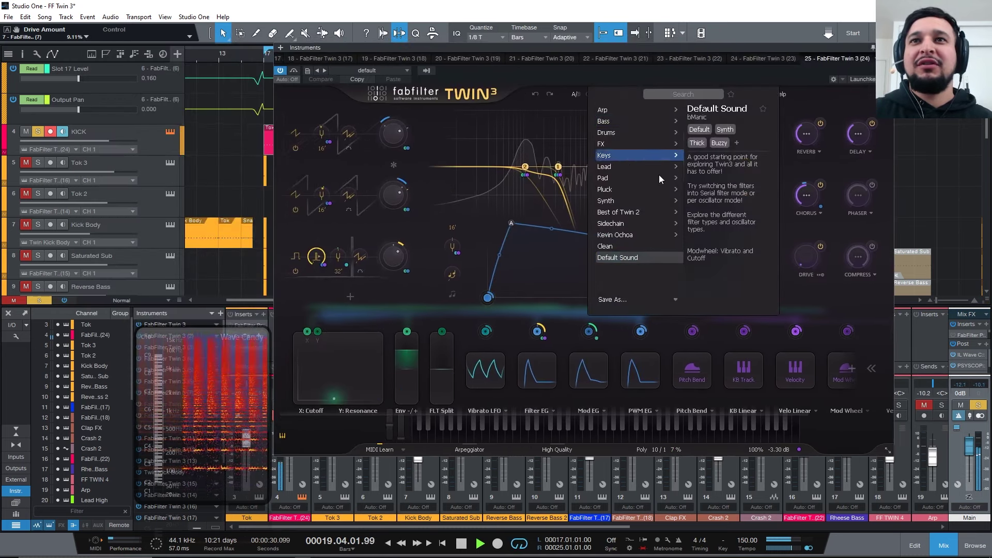
left_click(618, 247)
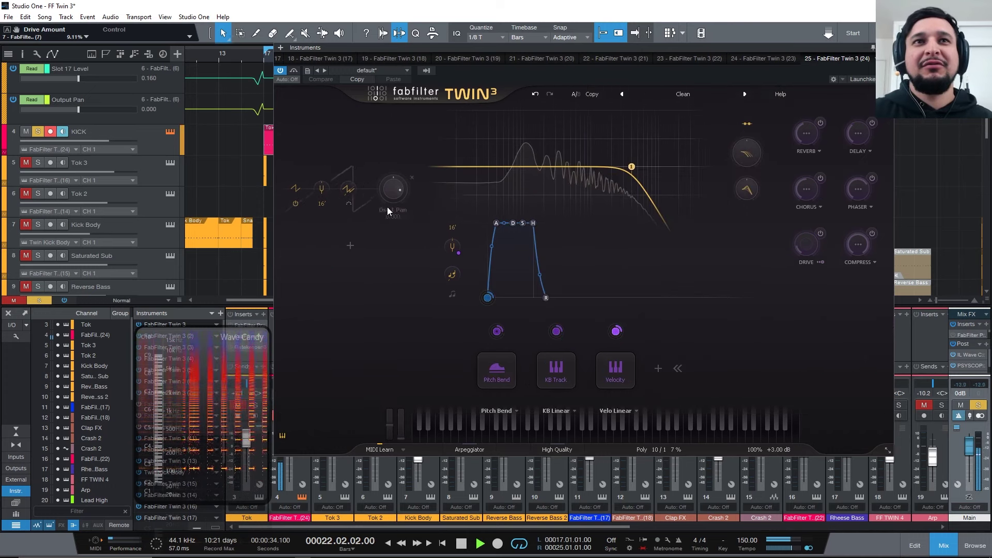
Step: Set Filter 1 to about 237 Hz with a peak of 1.000 and audition the Gentle and Raw styles
left_click_drag(631, 166, 549, 110)
left_click(553, 144)
left_click(555, 150)
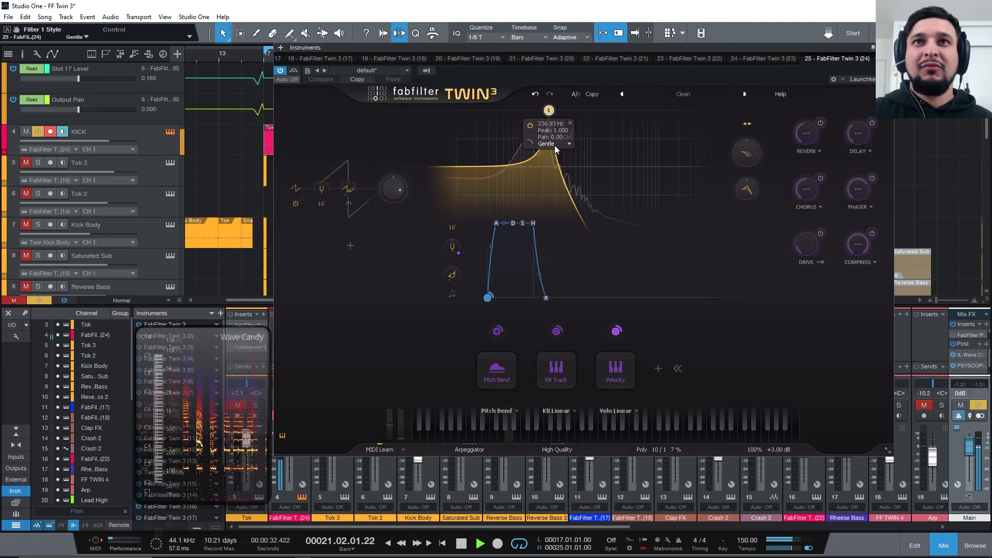
left_click(553, 144)
left_click(569, 173)
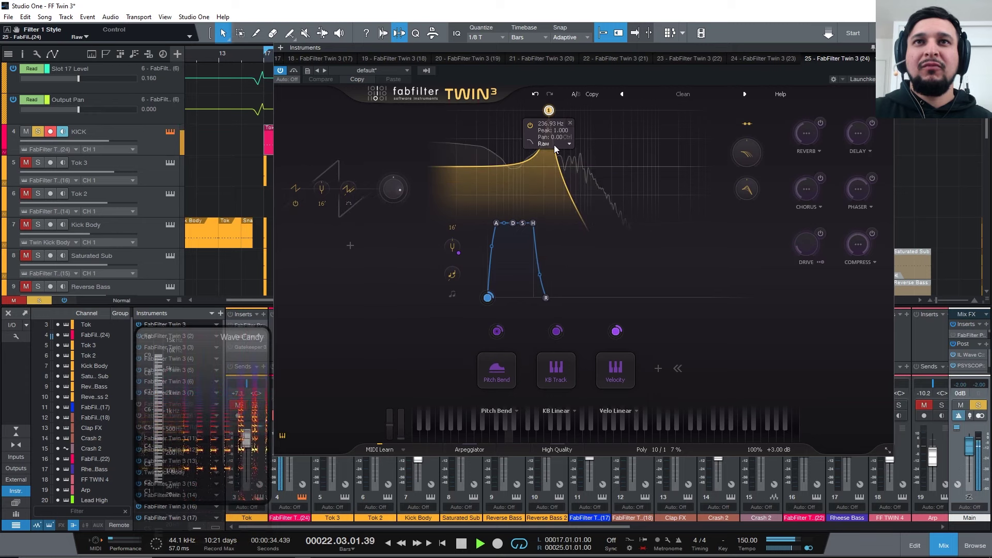
Step: Move Filter 1 to about 604 Hz with a peak of 0.936 and audition the Tube and Metal styles
left_click_drag(548, 109, 576, 114)
left_click(574, 148)
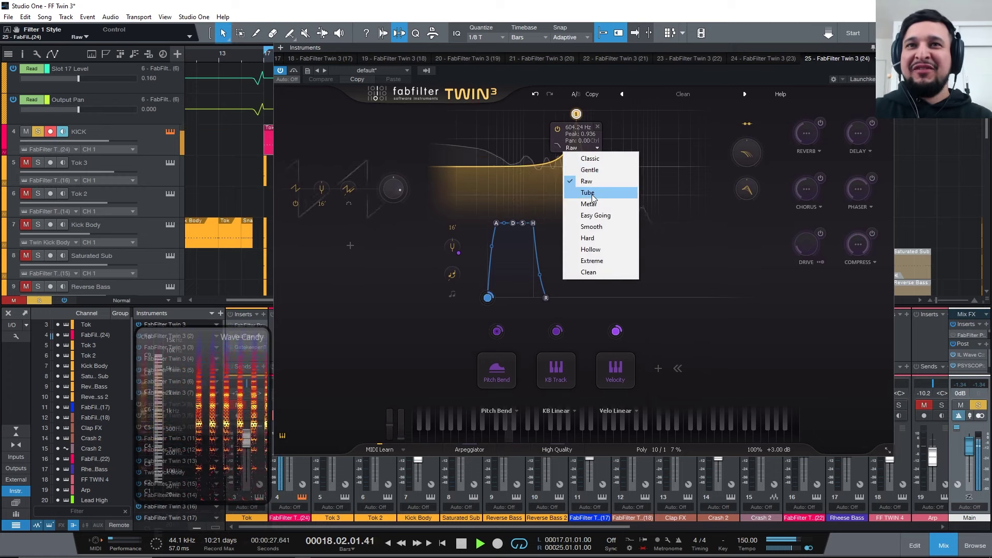
left_click(589, 193)
left_click(574, 148)
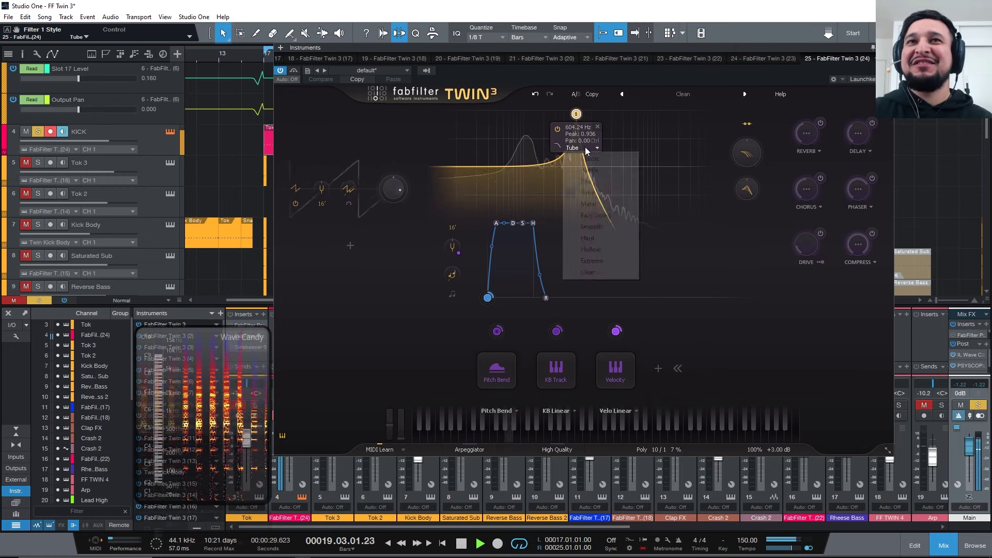
left_click(608, 204)
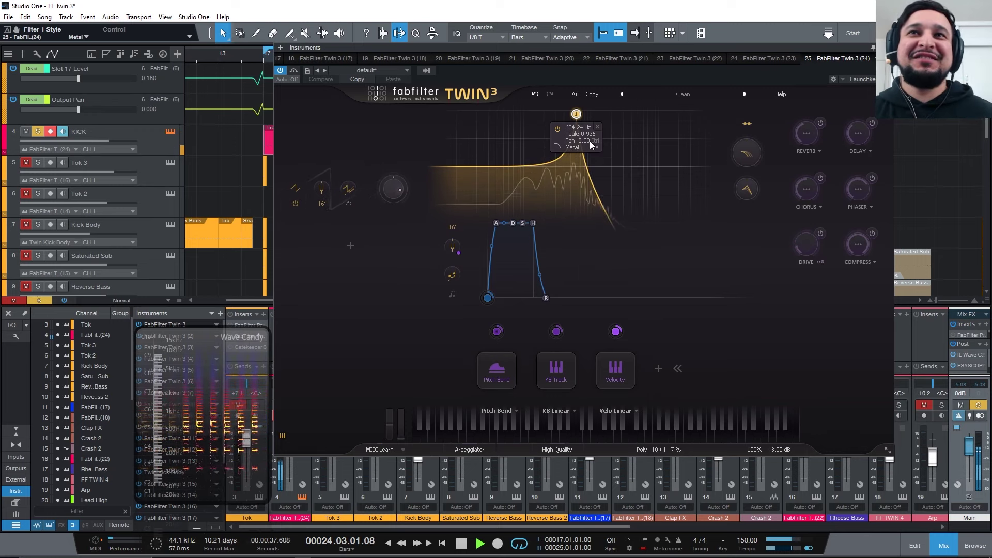
Step: Audition the Easy Going, Smooth and Hard styles on Filter 1 during the looped playback
left_click(574, 148)
left_click(594, 215)
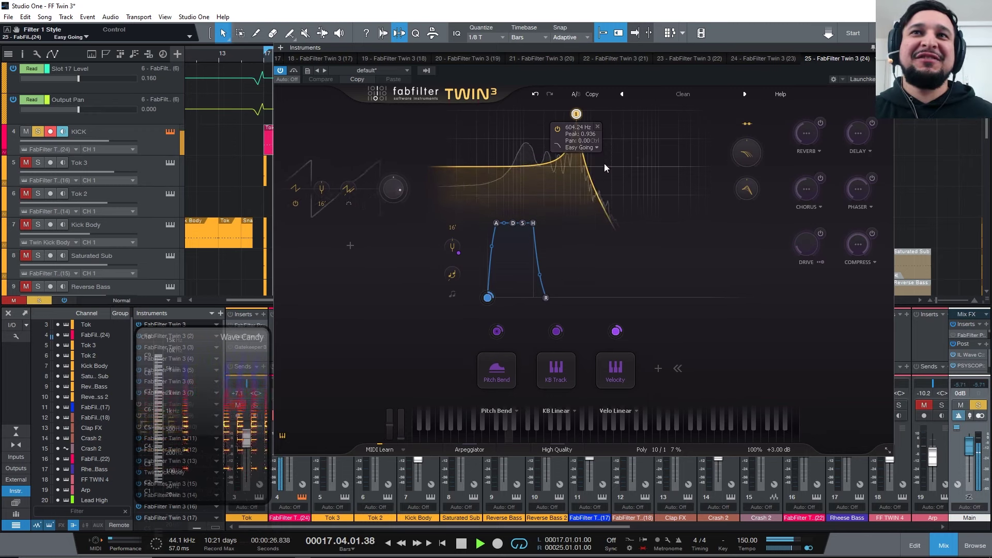
left_click(591, 148)
left_click(592, 226)
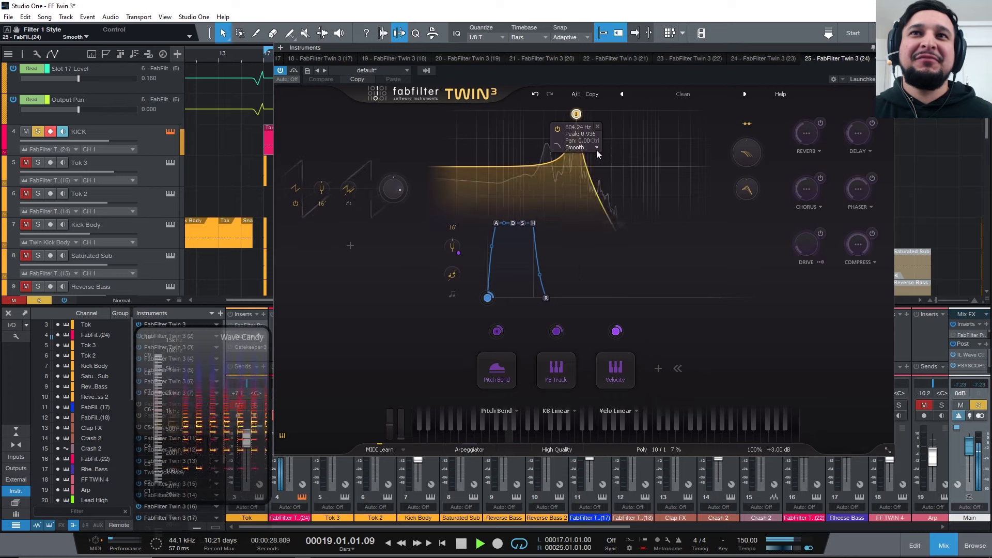
left_click(591, 148)
left_click(591, 240)
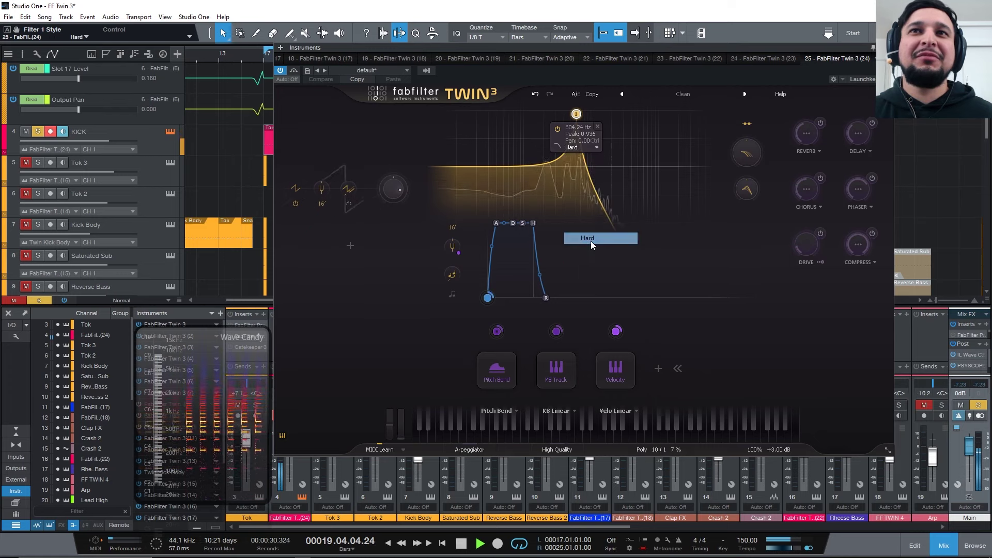
Step: Compare the Hollow, Extreme and Clean styles on Filter 1 and settle on Hard
left_click(591, 148)
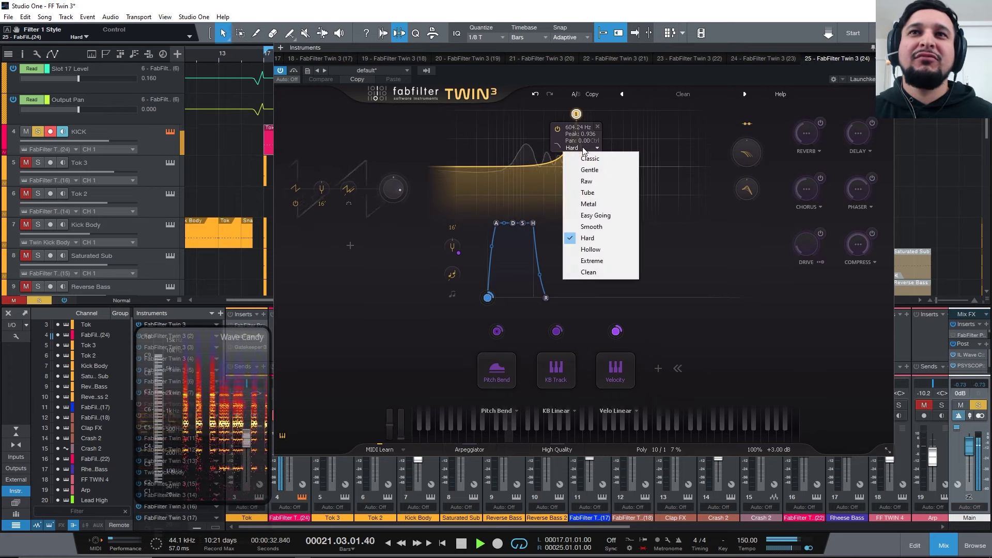
left_click(590, 249)
left_click(591, 148)
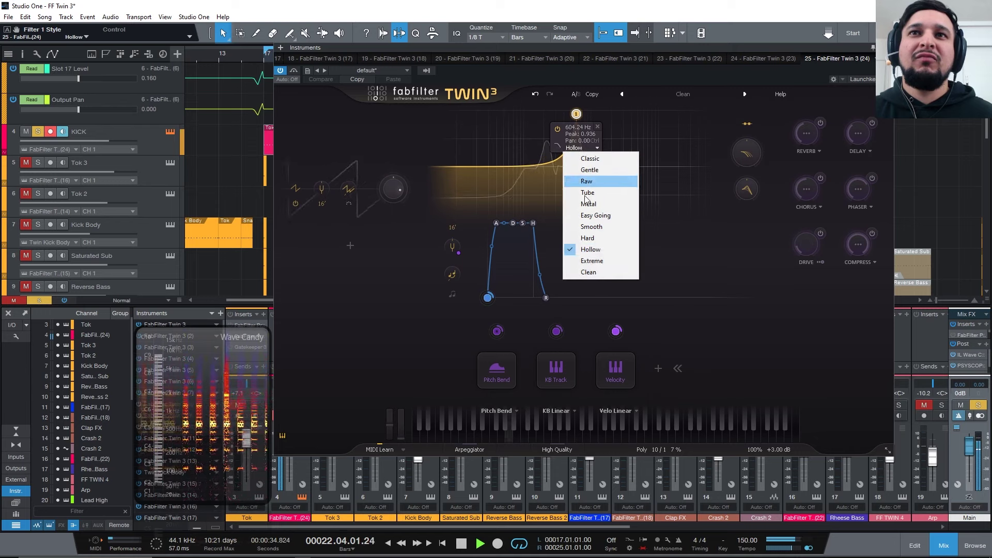
left_click(590, 261)
left_click(587, 149)
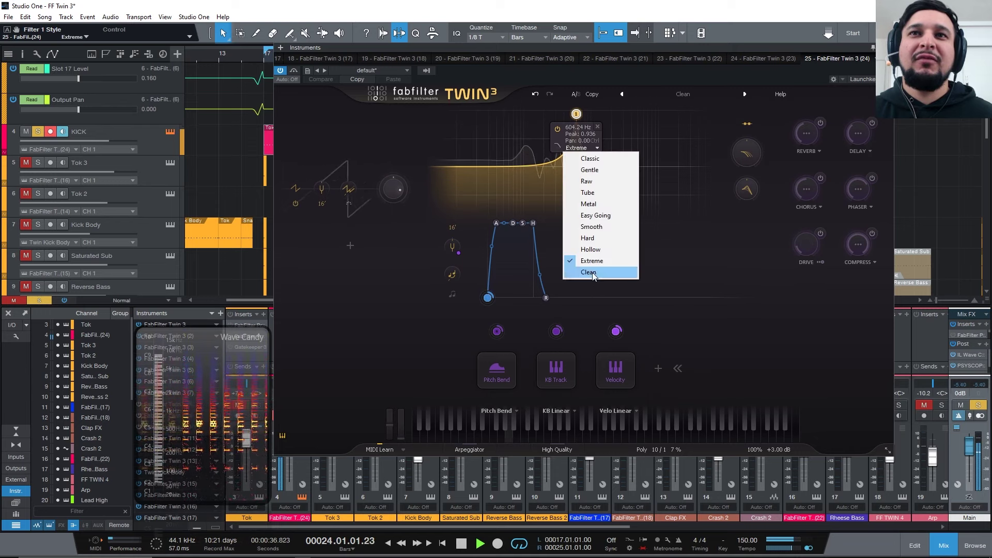
left_click(589, 273)
left_click(589, 148)
left_click(588, 238)
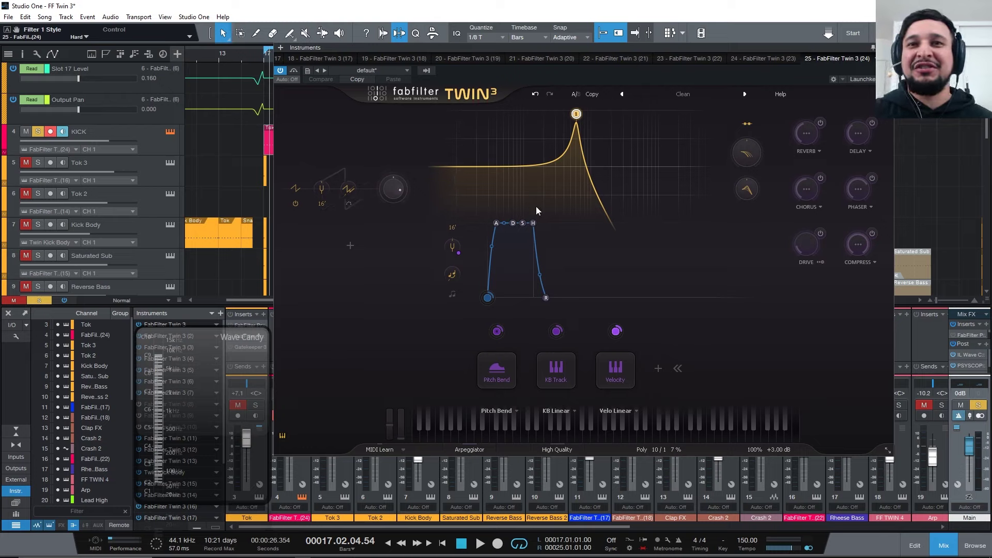
Step: Add an XLFO that modulates the Filter 1 Peak at a level of about 0.009, leaving its sync mode on Free
left_click(658, 368)
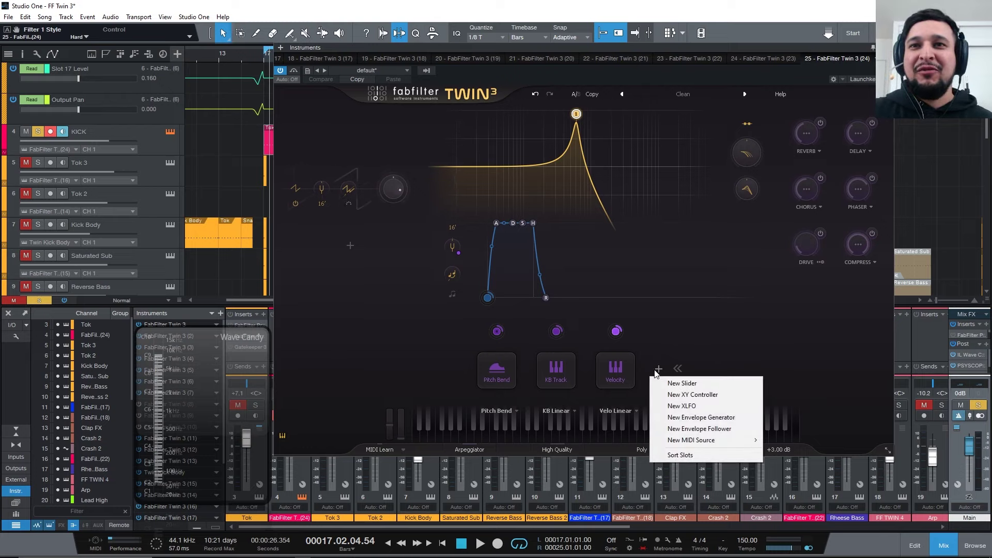
left_click(701, 407)
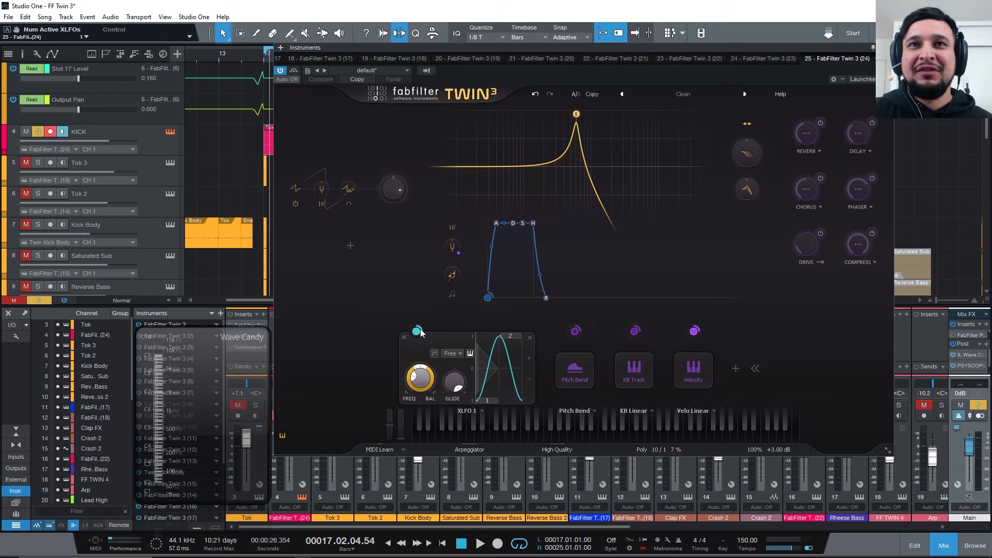
left_click_drag(417, 331, 592, 135)
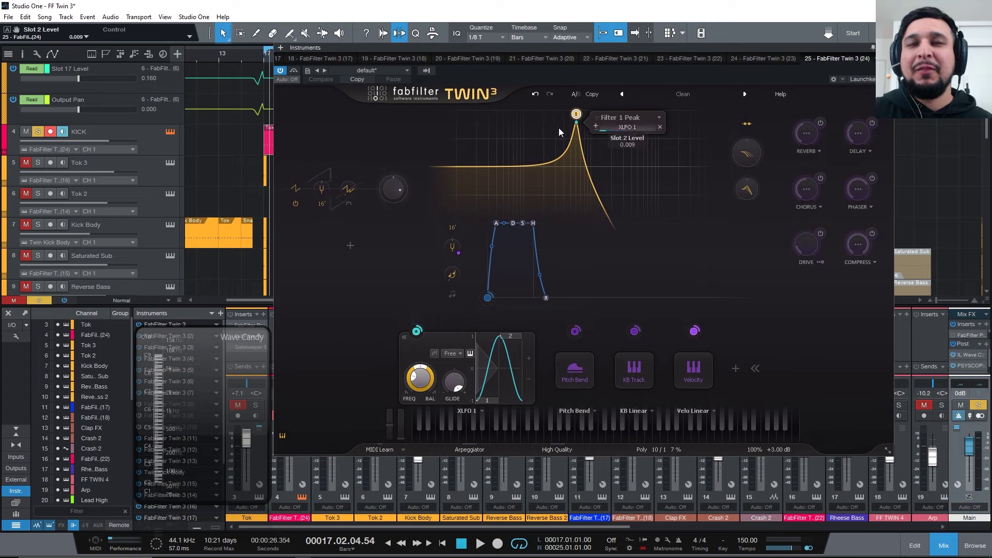
left_click(451, 353)
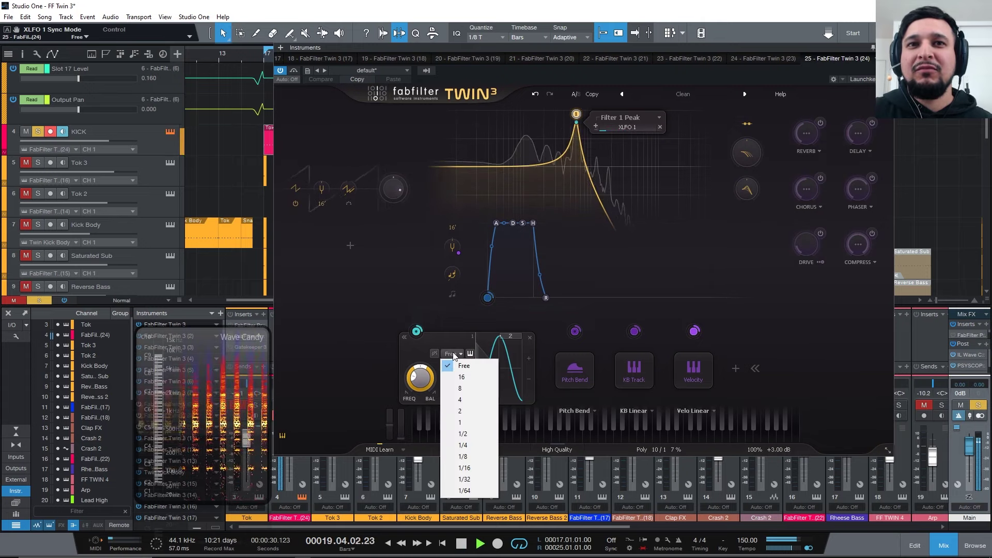
left_click(403, 353)
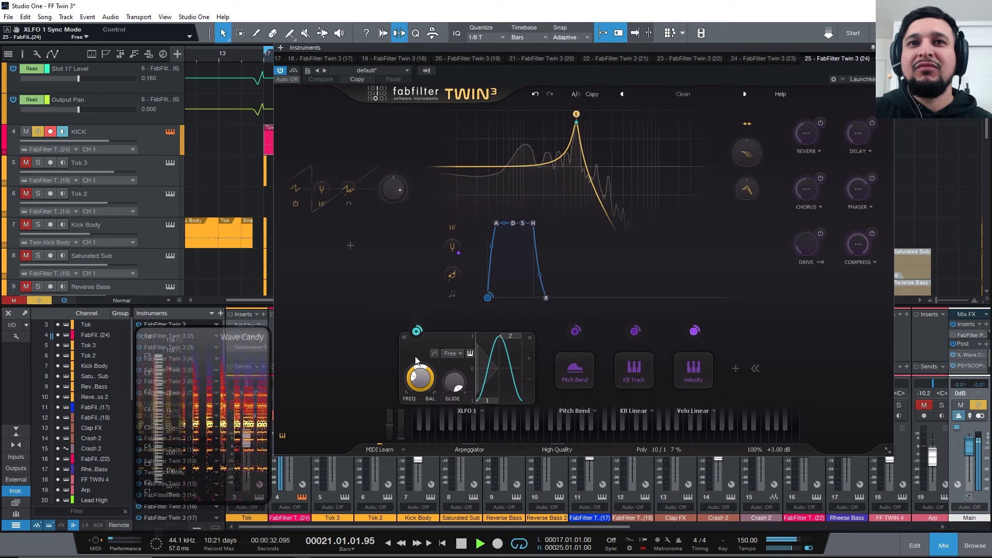
Step: Try the XLFO at a sync mode of 4, stop playback and remove the XLFO from the modulation slots
left_click(450, 355)
left_click(466, 401)
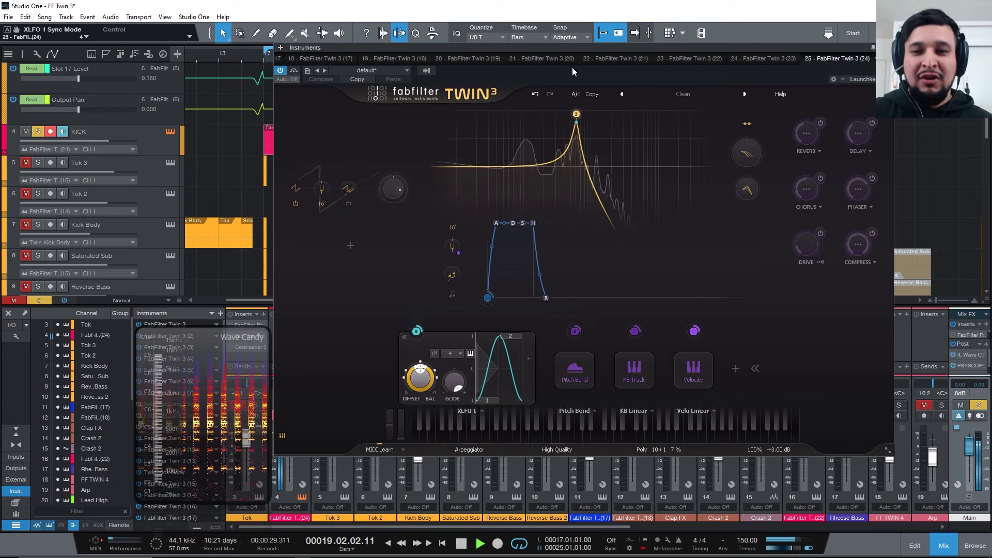
key("space")
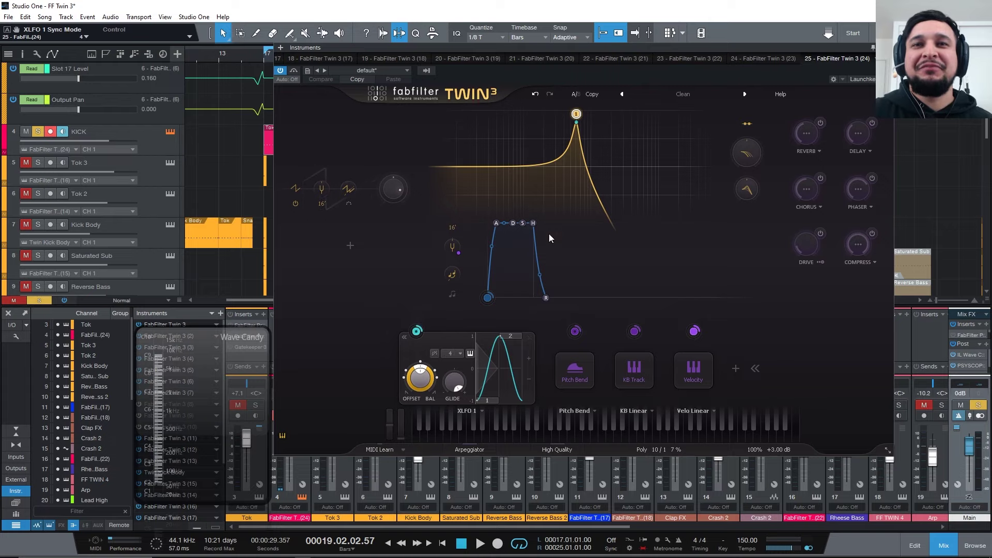
left_click(529, 337)
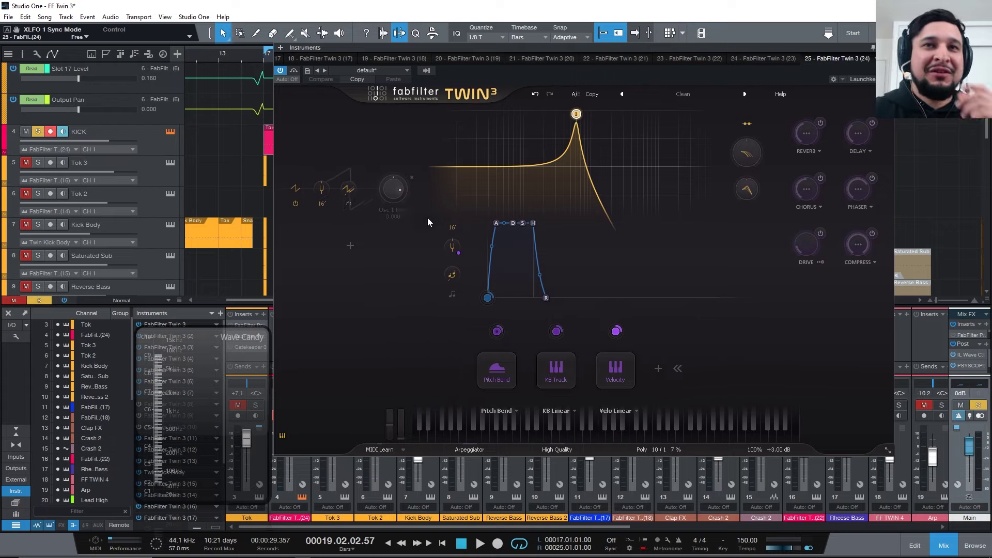
Step: Switch Osc 1 to a sine wave and move Filter 1 to about 107 Hz with a peak of 0.404
left_click(294, 190)
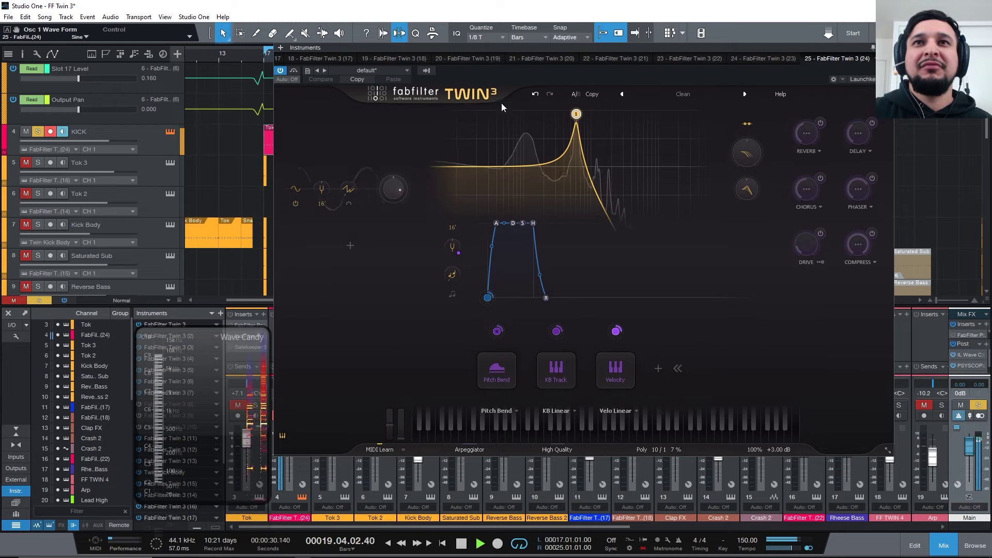
left_click_drag(576, 114, 525, 144)
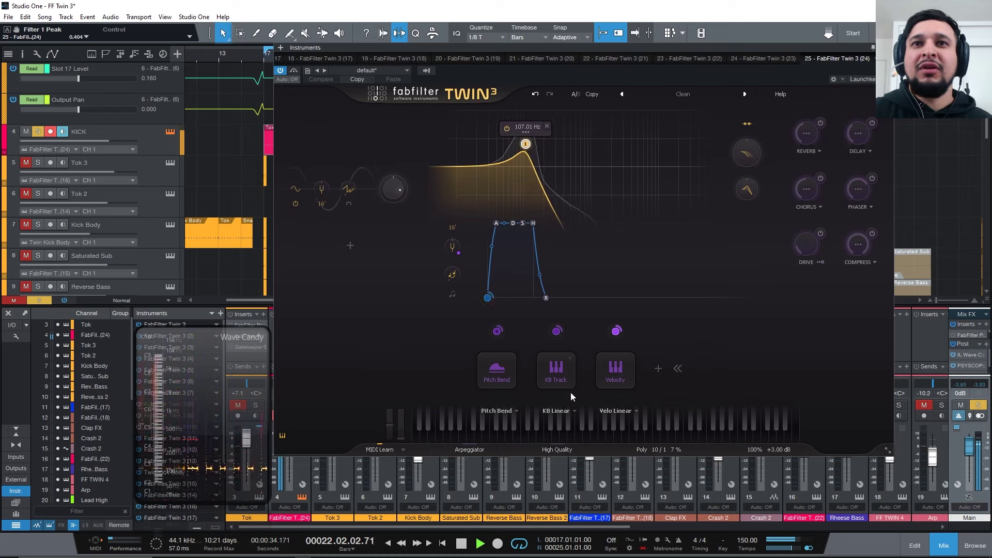
Step: Add an envelope generator with zero sustain and about 194 ms decay, modulating the Filter 1 frequency at a level of about 0.307
left_click(658, 368)
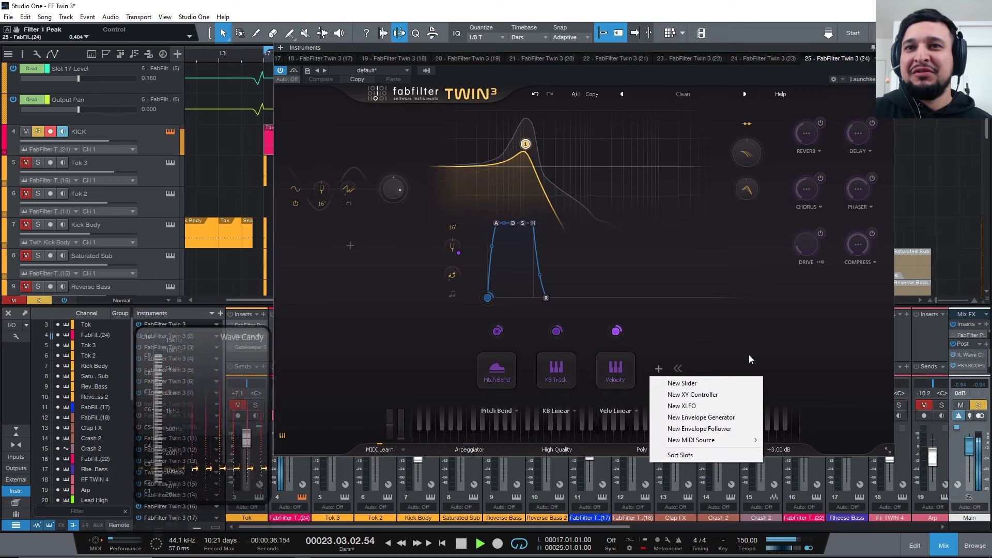
left_click(708, 417)
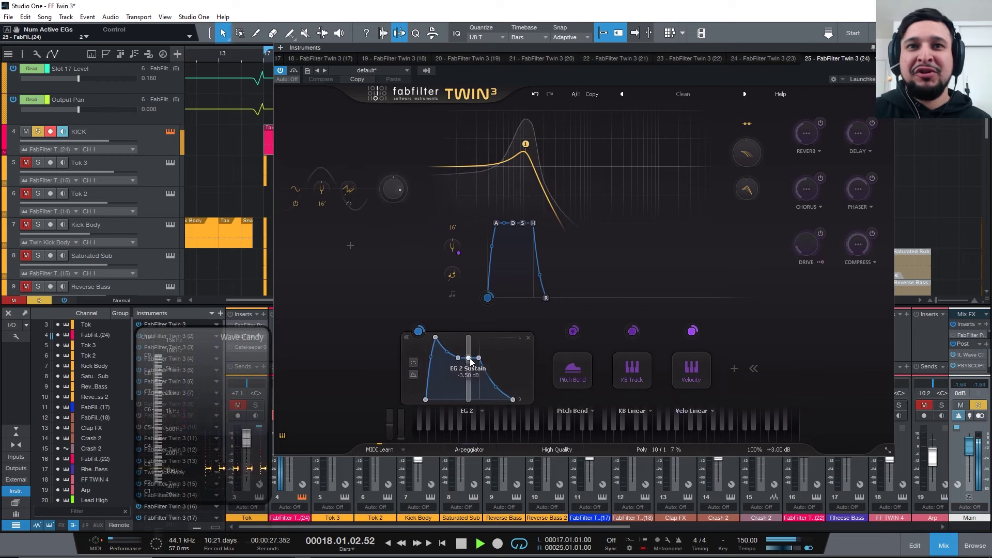
left_click_drag(468, 357, 462, 401)
left_click_drag(418, 331, 604, 162)
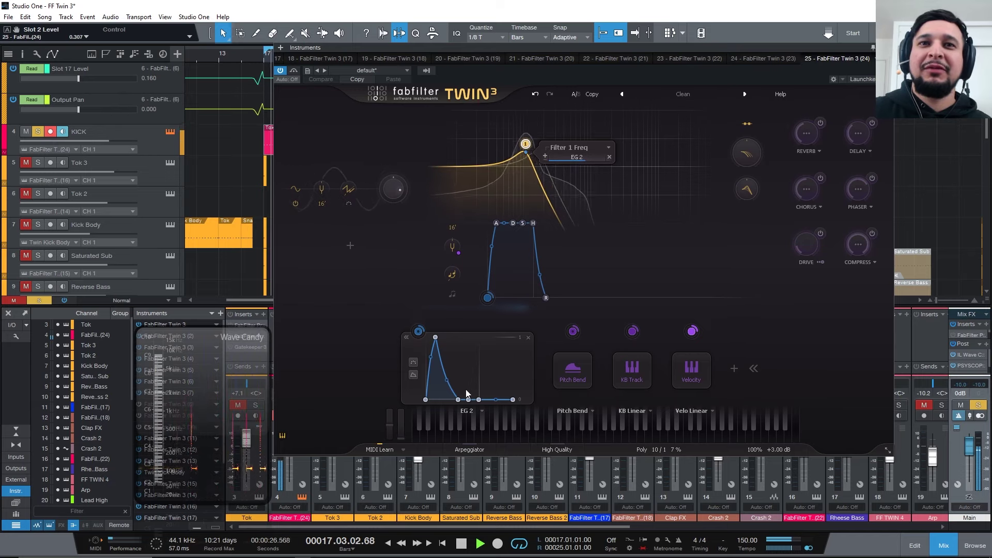
mouse_move(459, 403)
mouse_move(459, 403)
left_mouse_down()
mouse_move(443, 403)
mouse_move(453, 404)
left_mouse_up()
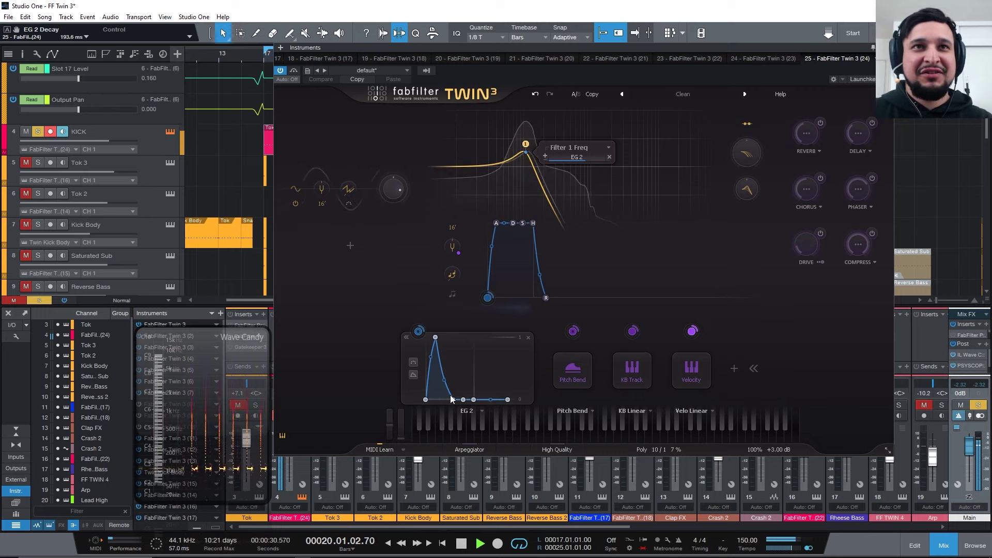
Step: Audition the Square Pure waveform on Osc 1 and switch it back to Sine
left_click(300, 190)
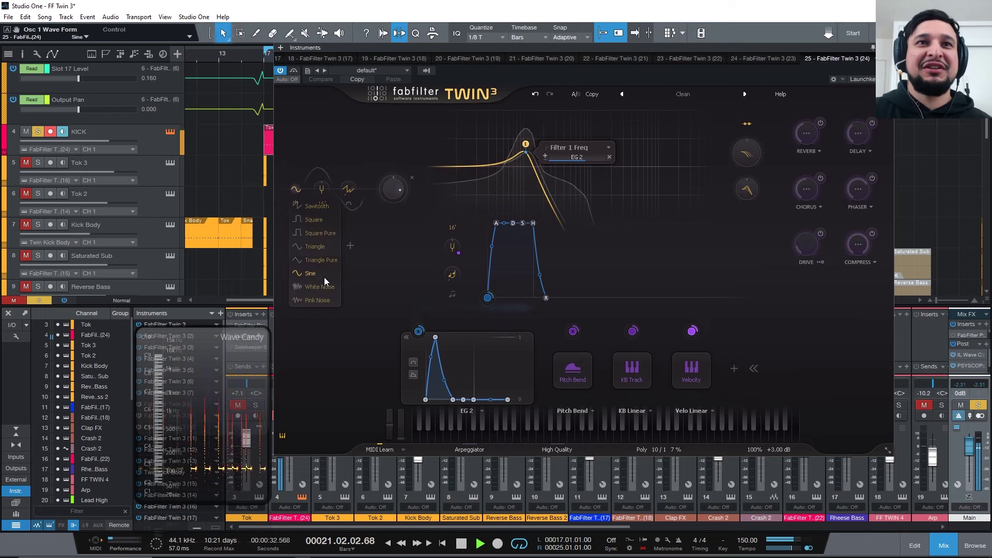
left_click(321, 232)
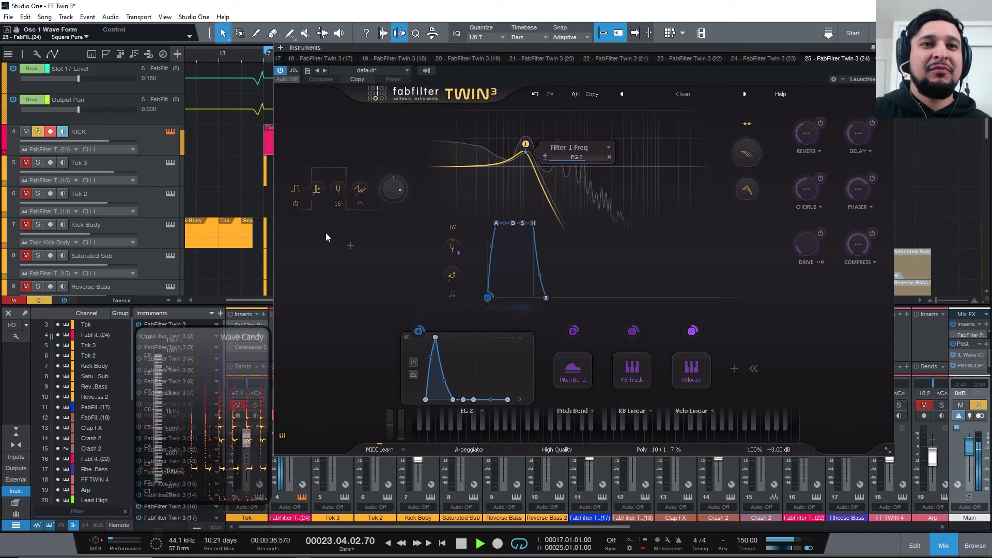
left_click(298, 189)
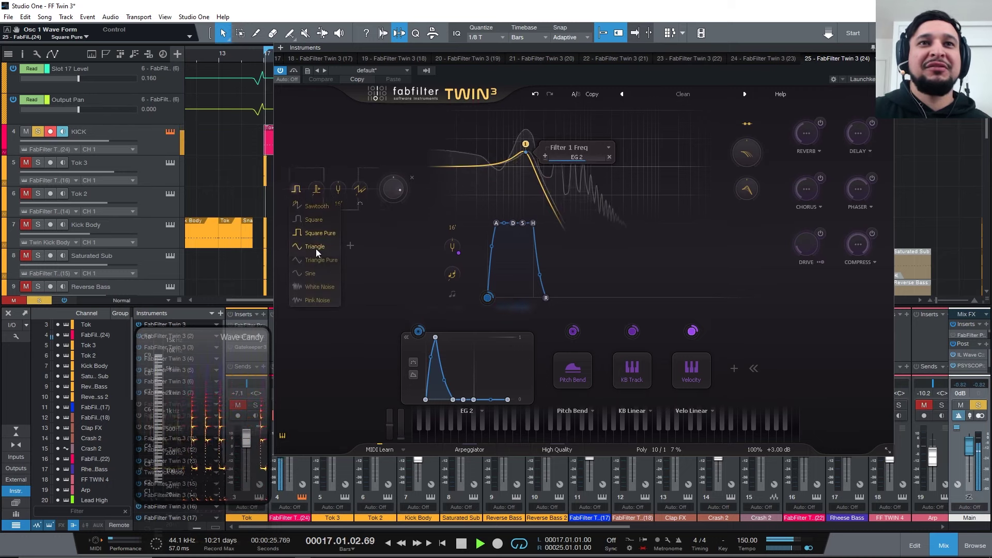
left_click(321, 273)
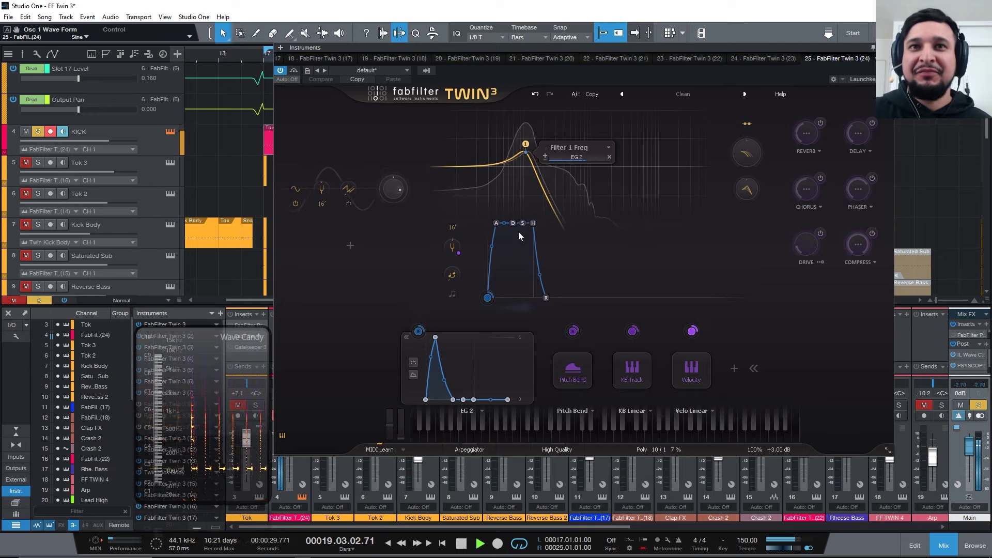
Step: Add another envelope generator, pull its sustain down to zero and route it to Master Tune
left_click(734, 368)
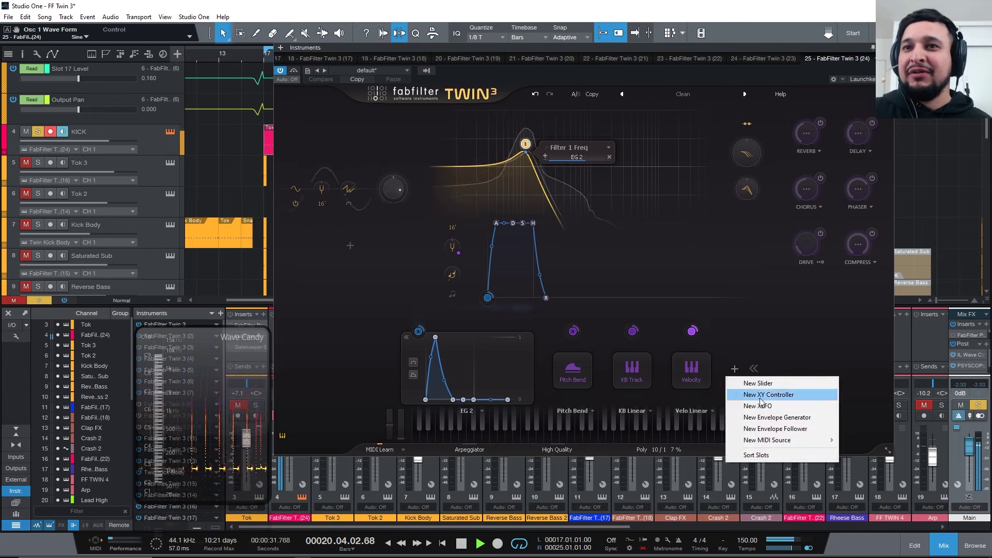
left_click(796, 419)
left_click_drag(499, 357, 477, 392)
left_click_drag(448, 331, 515, 232)
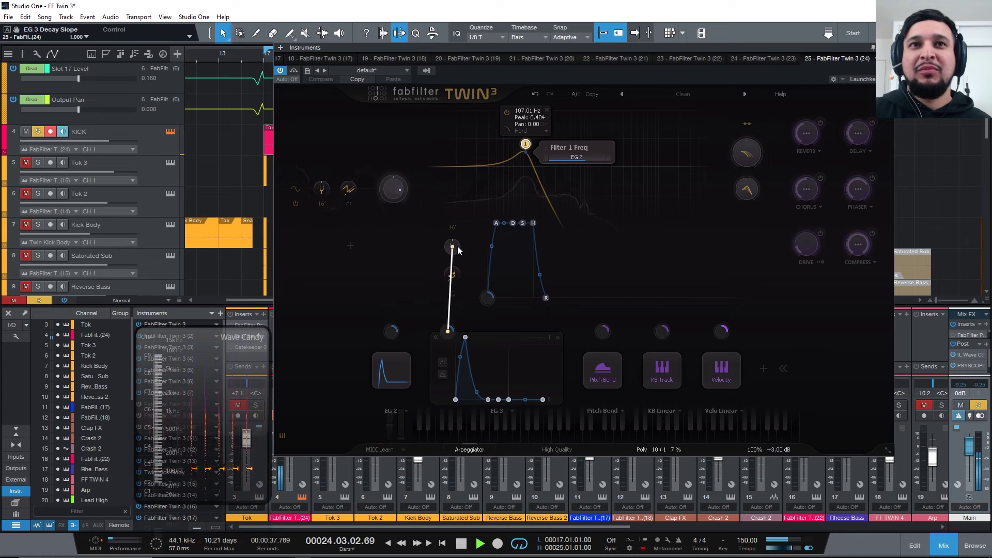
left_click_drag(458, 250, 453, 246)
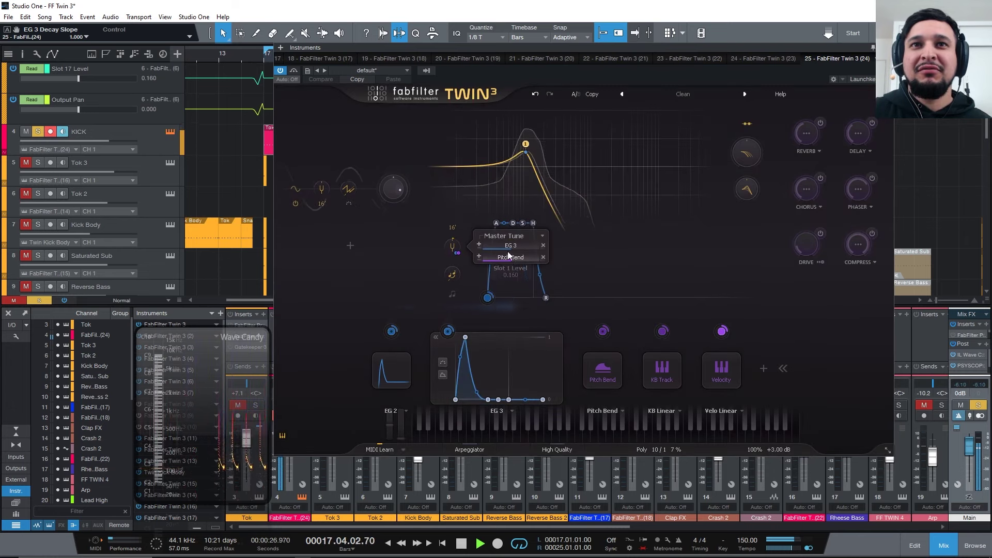
Step: Name the Master Tune envelope Pitch Envelope and shape it with a 0.100 ms attack and a decay slope of 1.000
left_click_drag(560, 262, 944, 250)
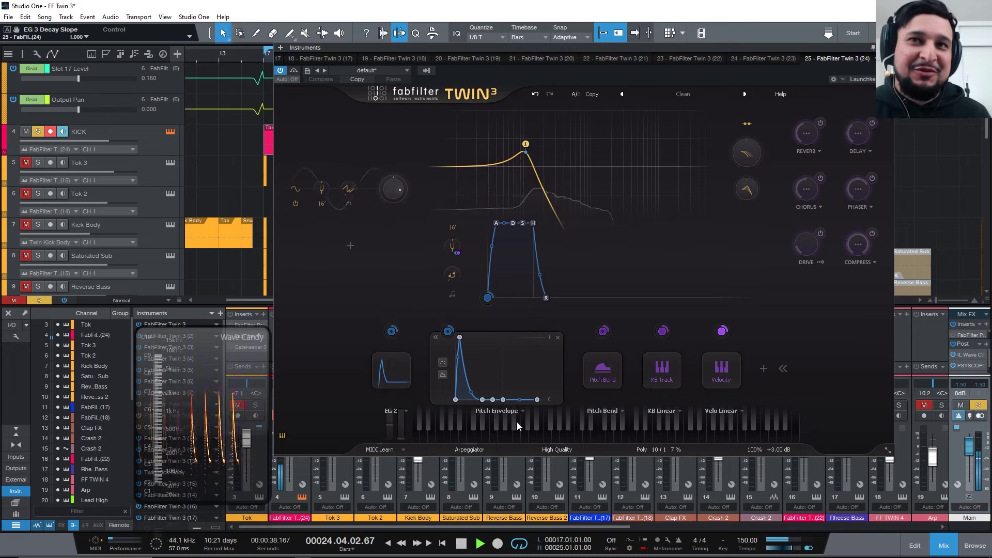
left_click(457, 338)
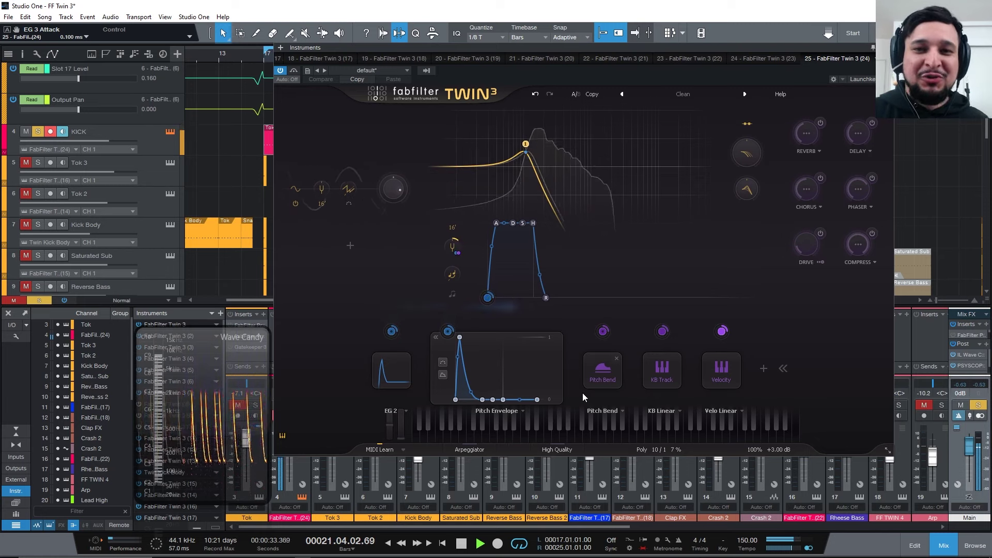
key("space")
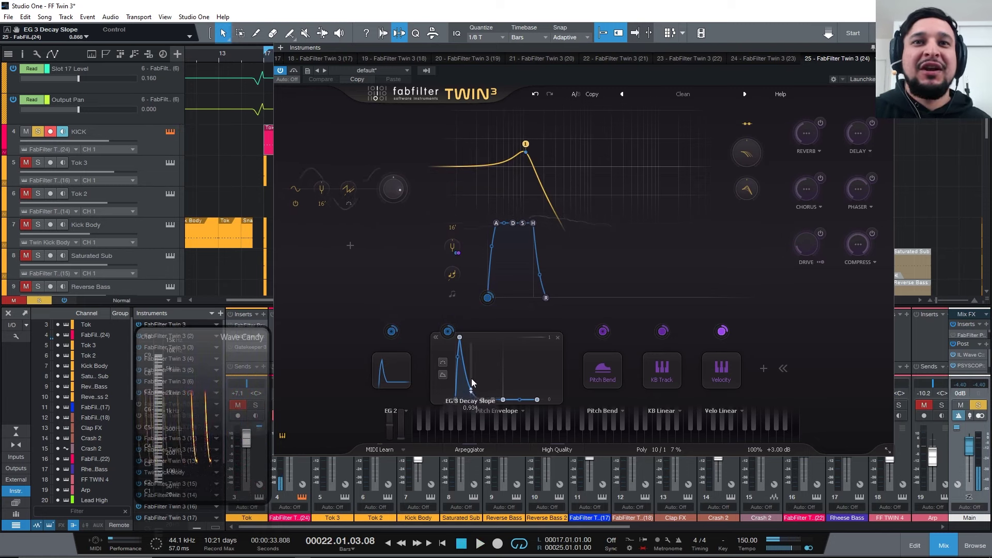
key("space")
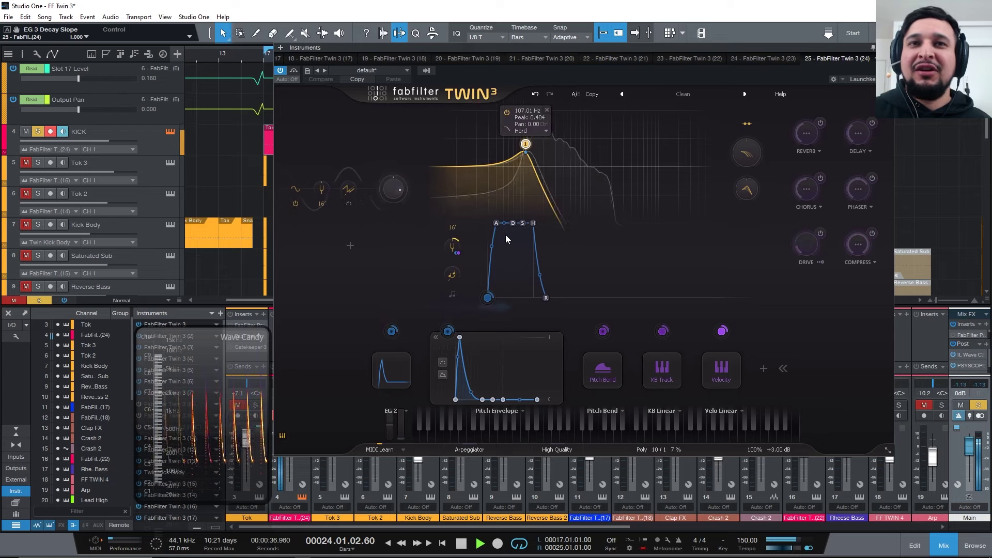
Step: Set the Osc 1 scale to -1 octaves and transpose all notes of the KICK clip down an octave to A 0
left_click(321, 204)
left_click(335, 219)
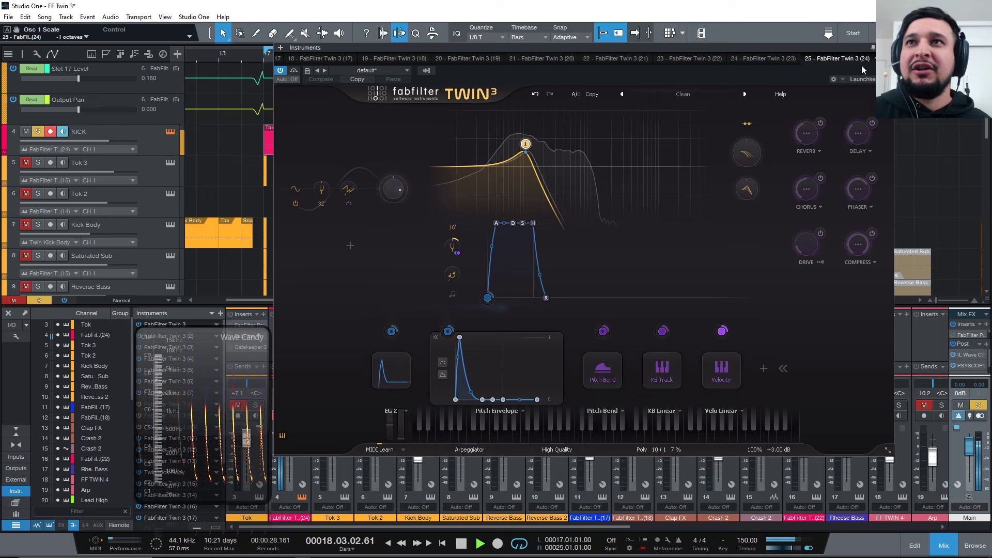
left_click(886, 47)
double_click(319, 147)
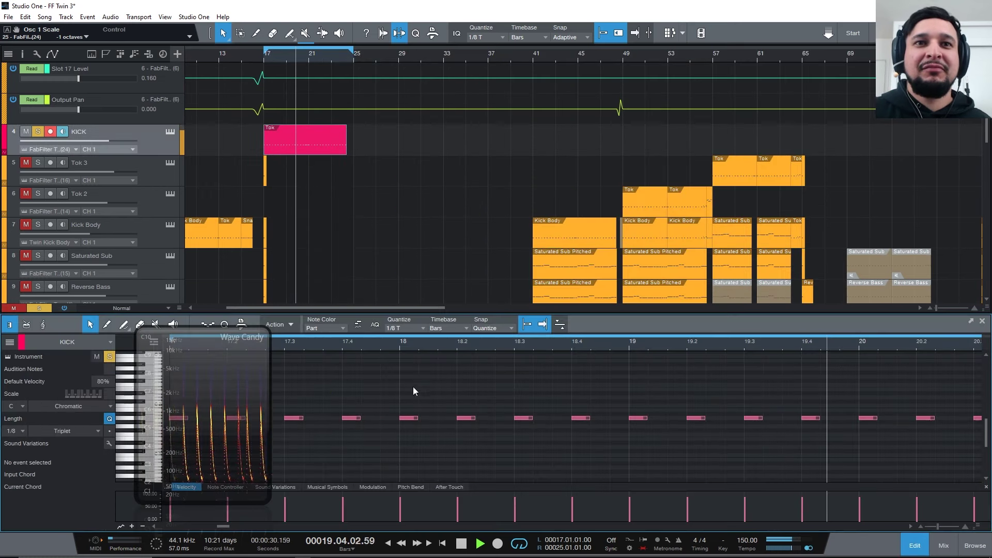
key("ctrl+a")
key("shift+Down")
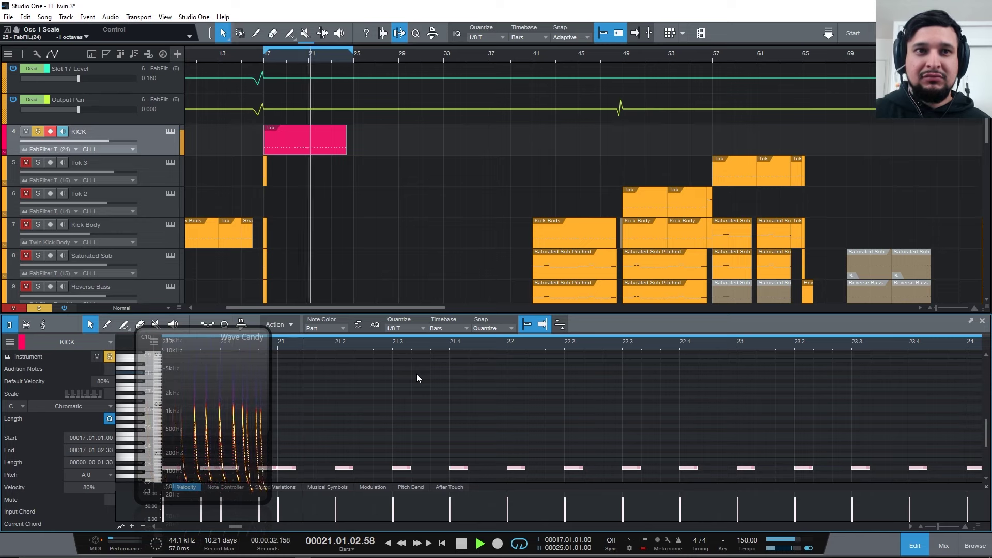
Step: Reopen the KICK track's Twin 3, expand it to full screen and add a second oscillator, a sine at 32'
left_click(170, 131)
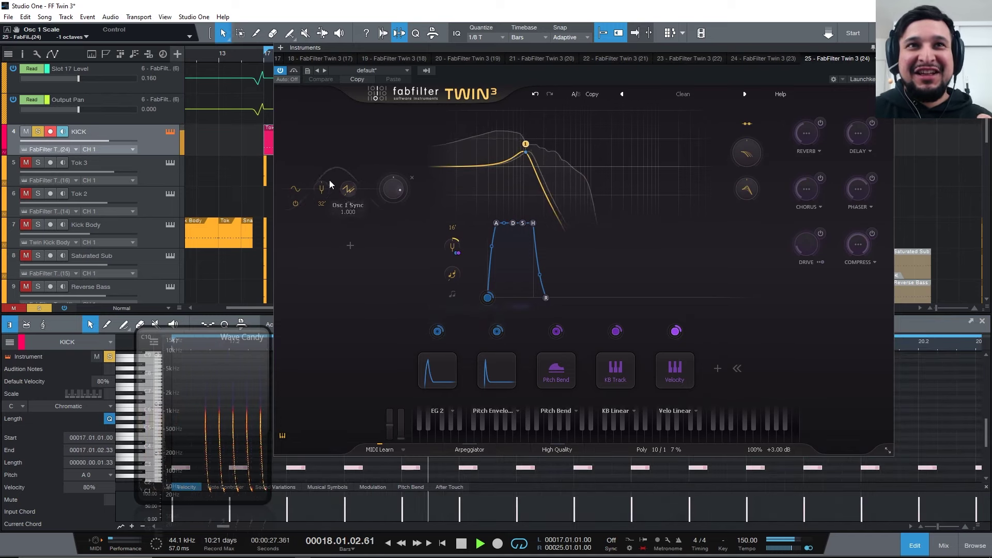
mouse_move(526, 144)
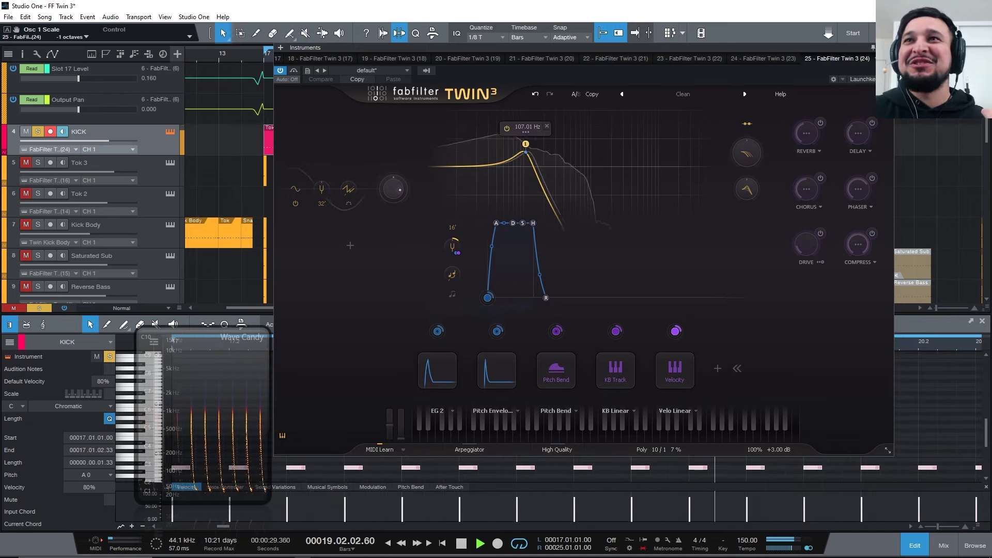
left_click(888, 450)
left_click(109, 235)
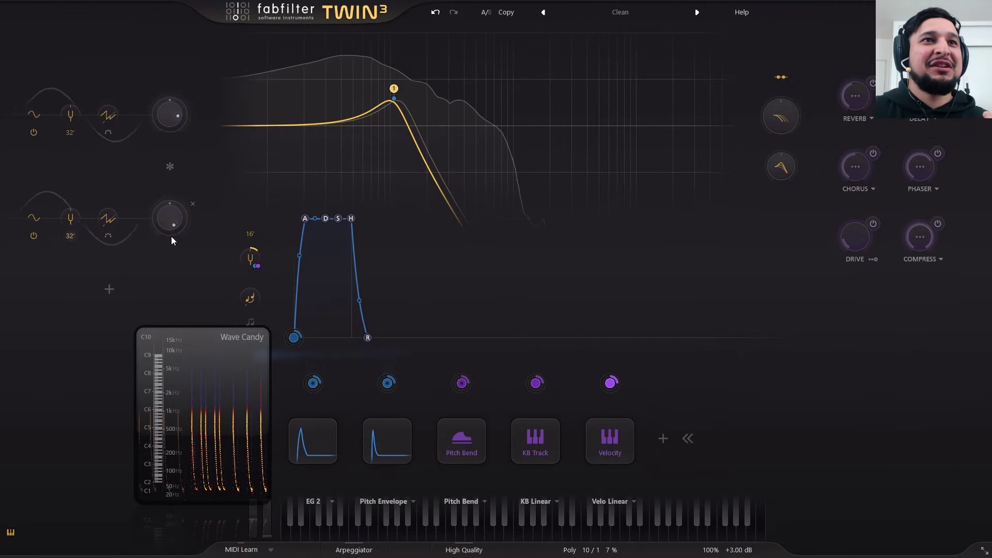
Step: Raise the Osc 1 level to match Osc 2 and move the Wave Candy analyser clear of the modulation slots
mouse_move(183, 222)
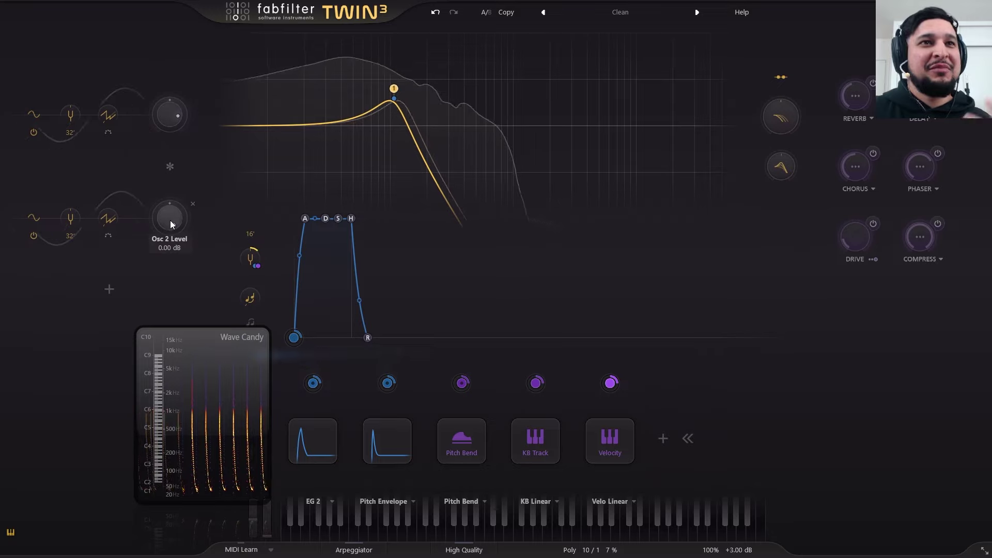
left_click_drag(168, 214, 162, 226)
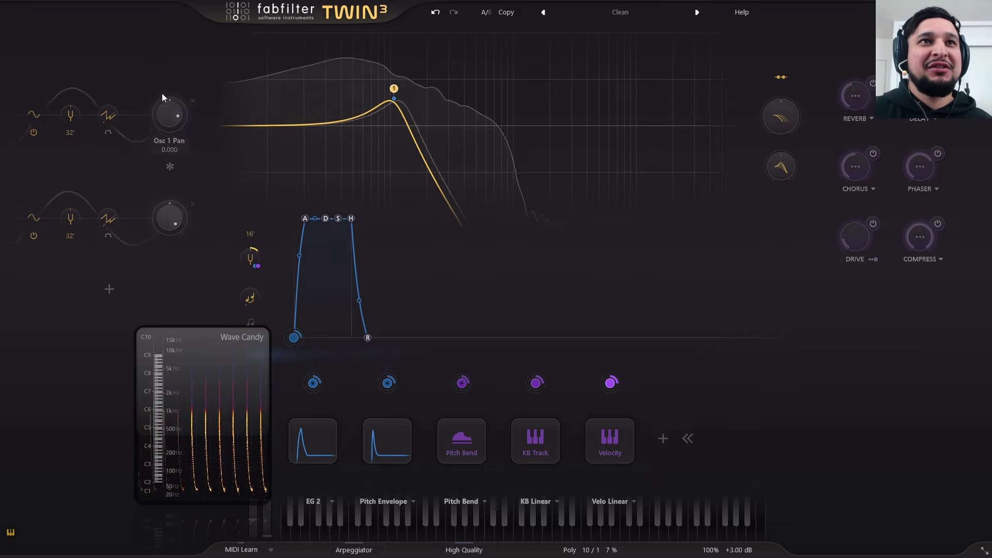
left_click_drag(169, 125, 169, 115)
left_click_drag(172, 209, 172, 215)
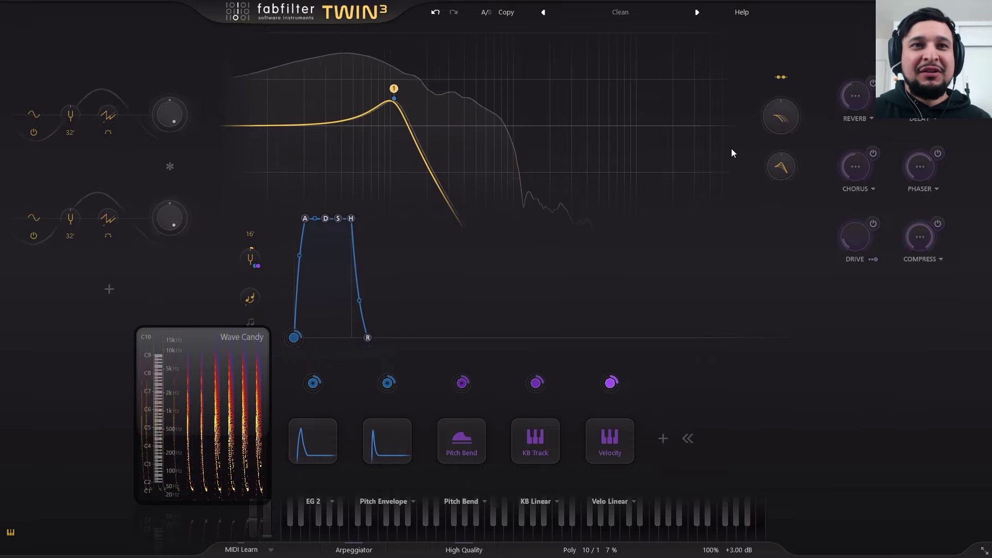
left_click_drag(233, 395, 110, 408)
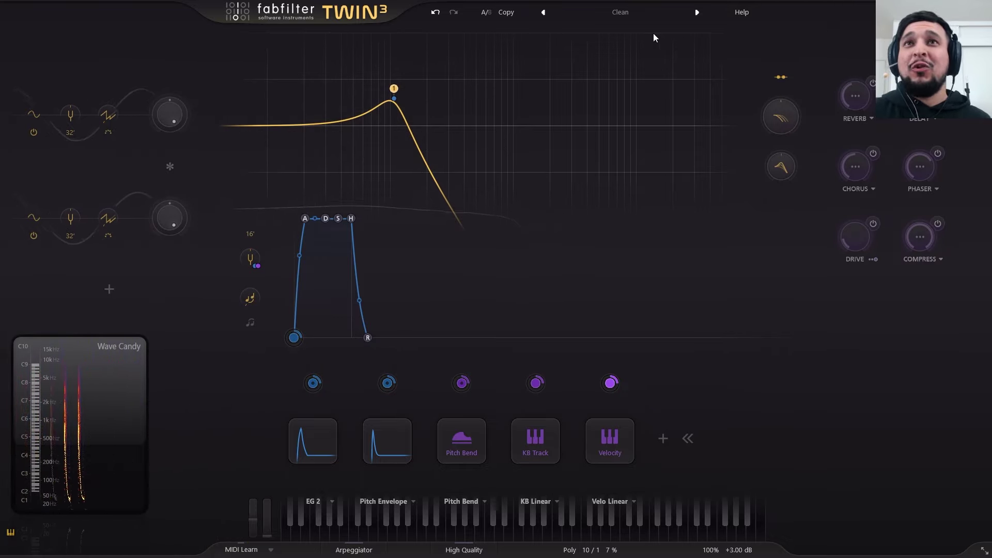
Step: Start saving the current Twin 3 sound as a new preset in the author's own preset folder
left_click(623, 12)
left_click(544, 270)
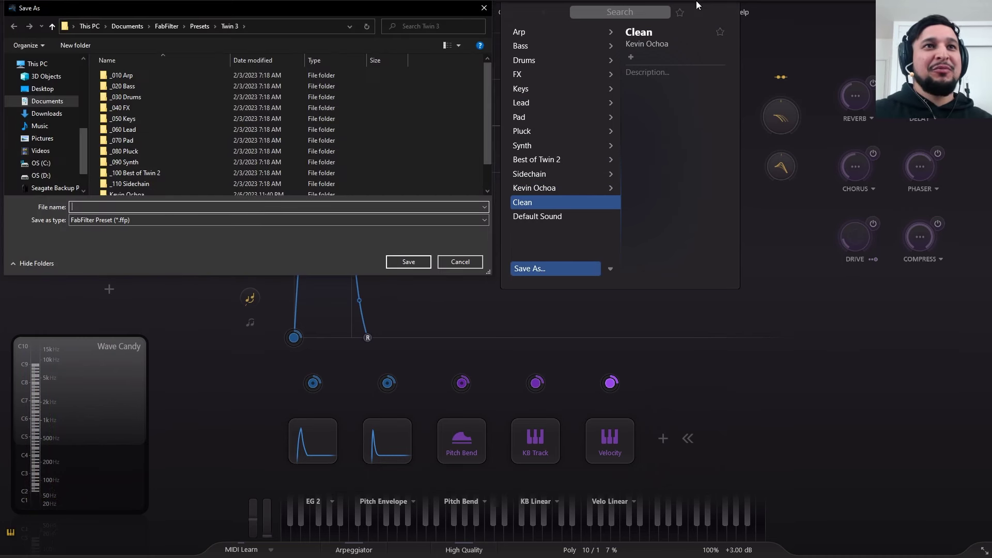
scroll(358, 168, "down", 1)
double_click(116, 168)
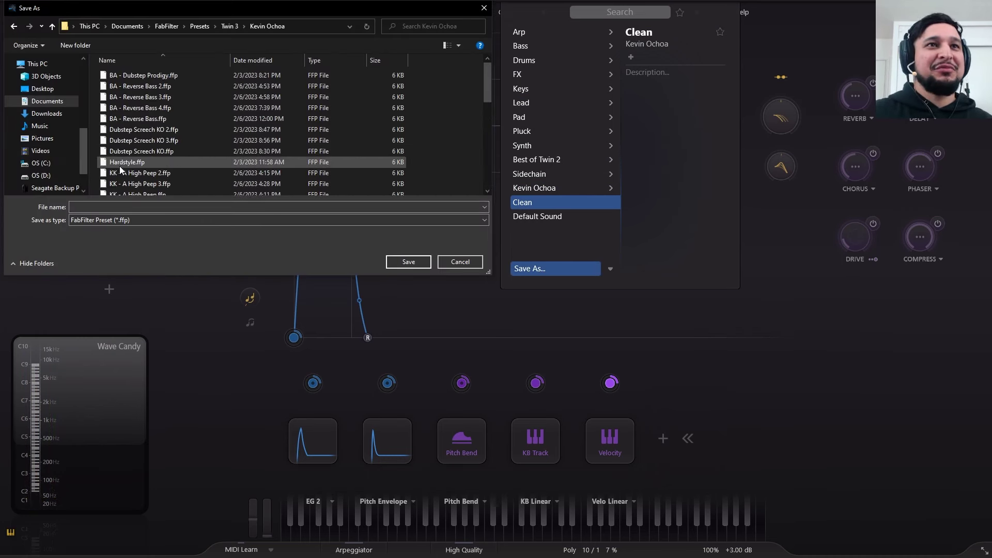
Step: Save the preset under the name KK - Simple Sine and close the preset browser
left_click(104, 207)
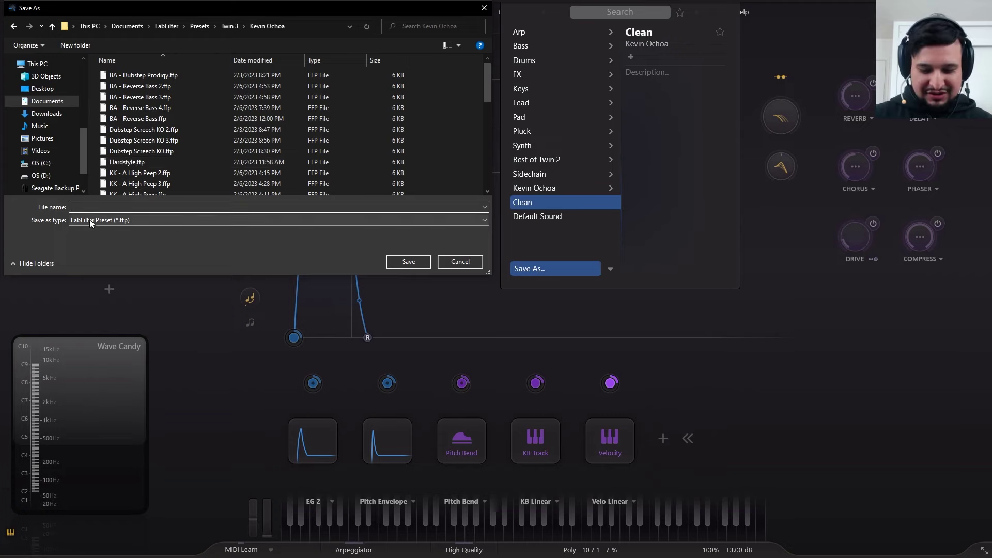
type("KK -")
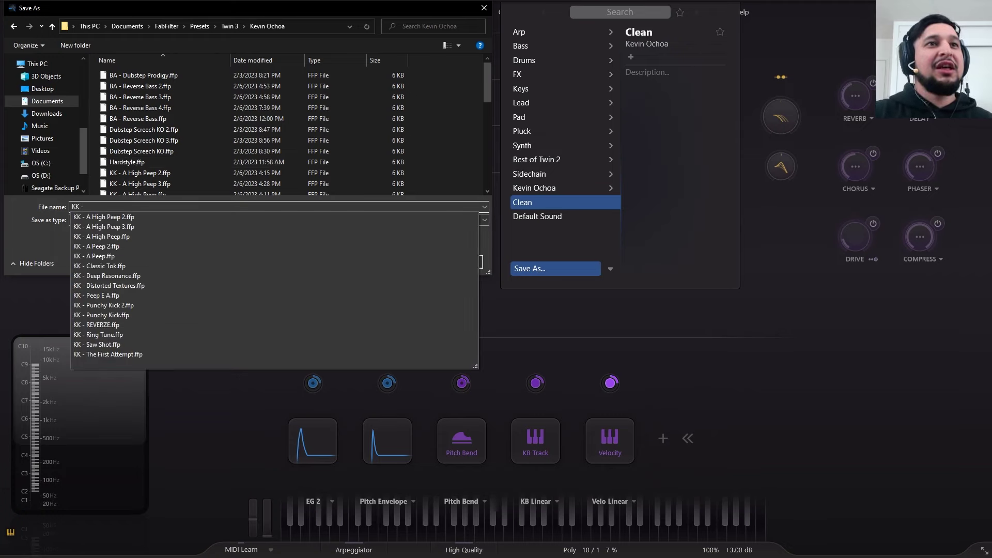
type(" A")
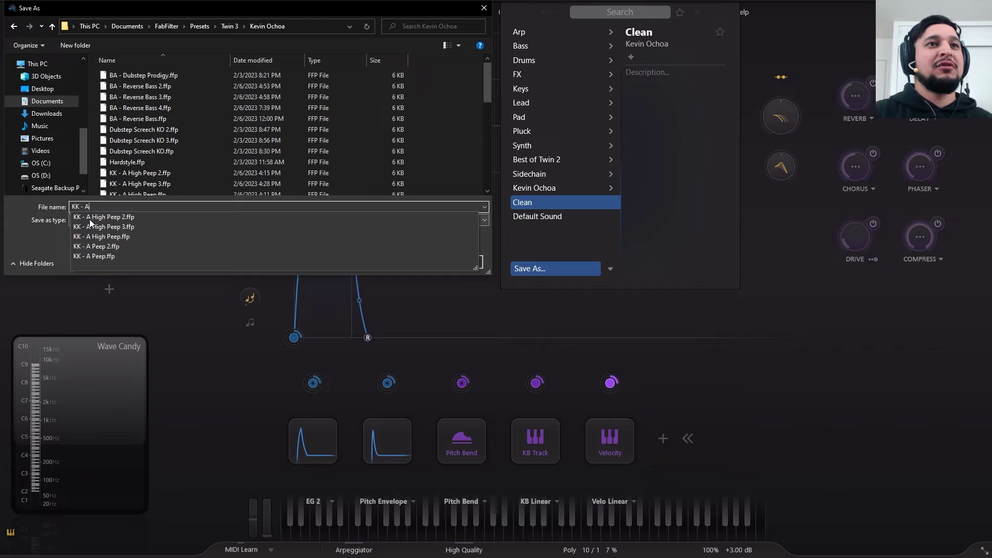
key("BackSpace")
type("Sa")
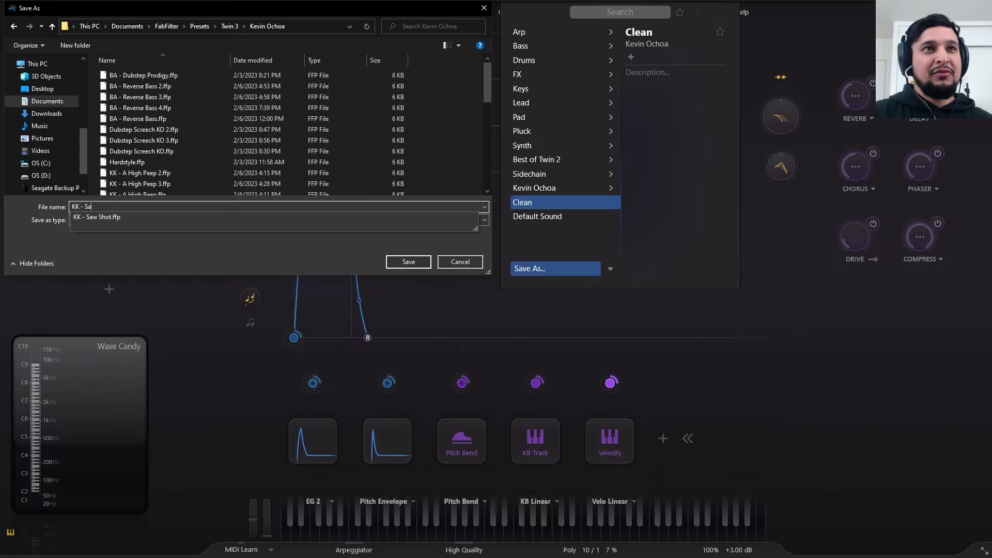
type("om")
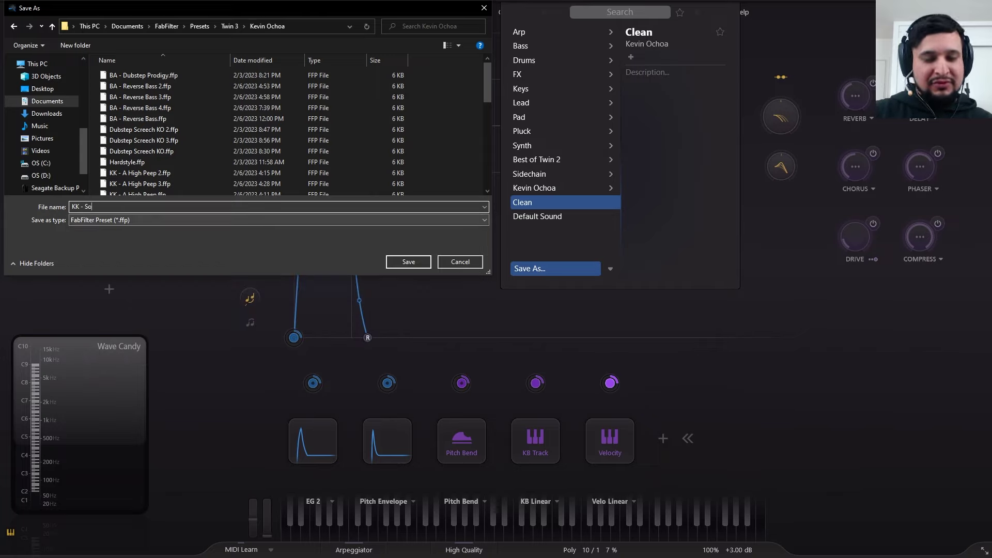
key("BackSpace")
type("imple Sine")
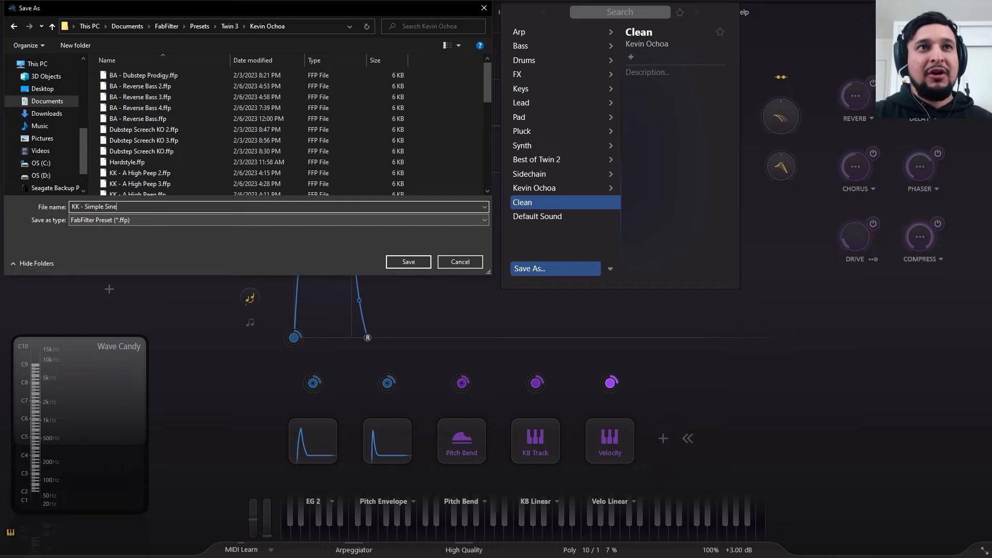
key("Return")
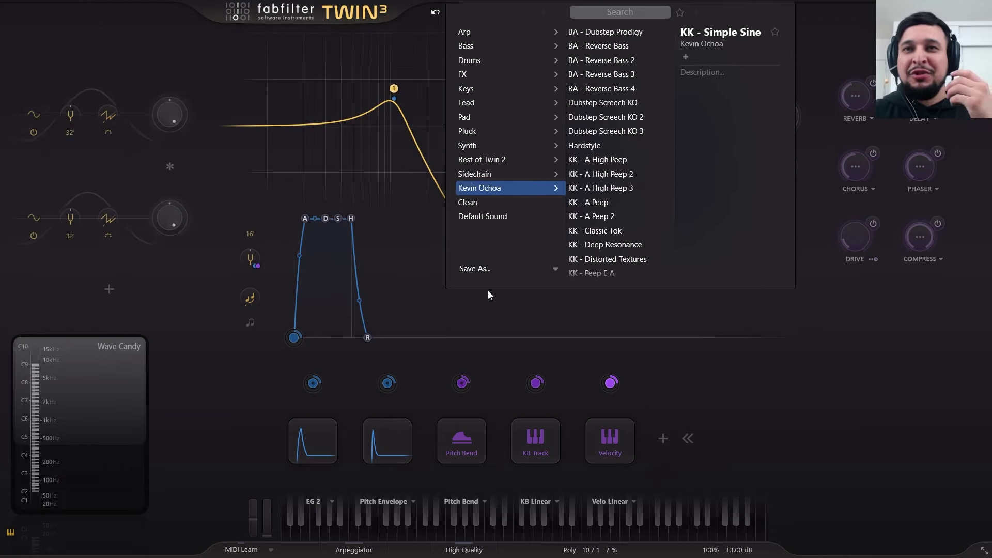
left_click(873, 354)
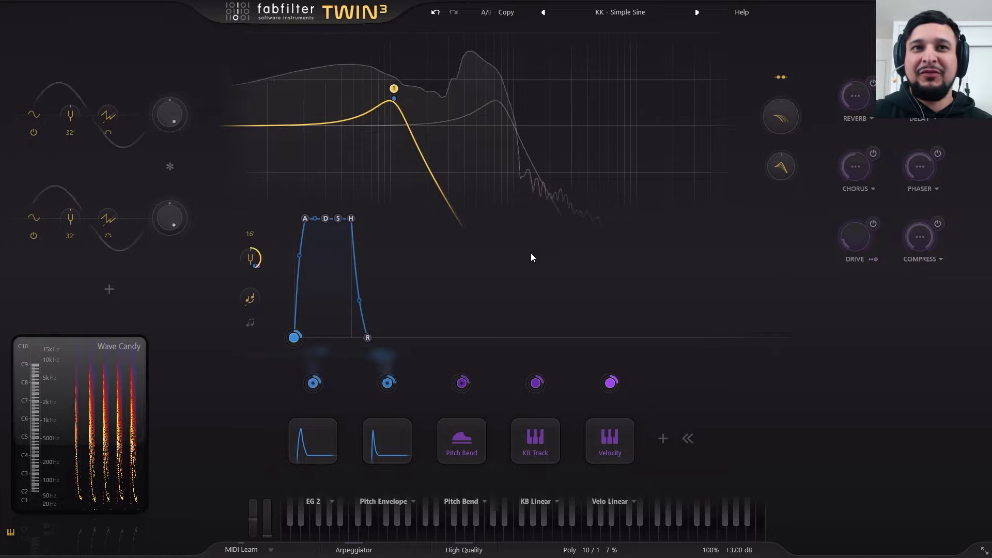
Step: Expand the EG 2 envelope and assign EG 2 as a modulation source to filter 1
left_click(395, 95)
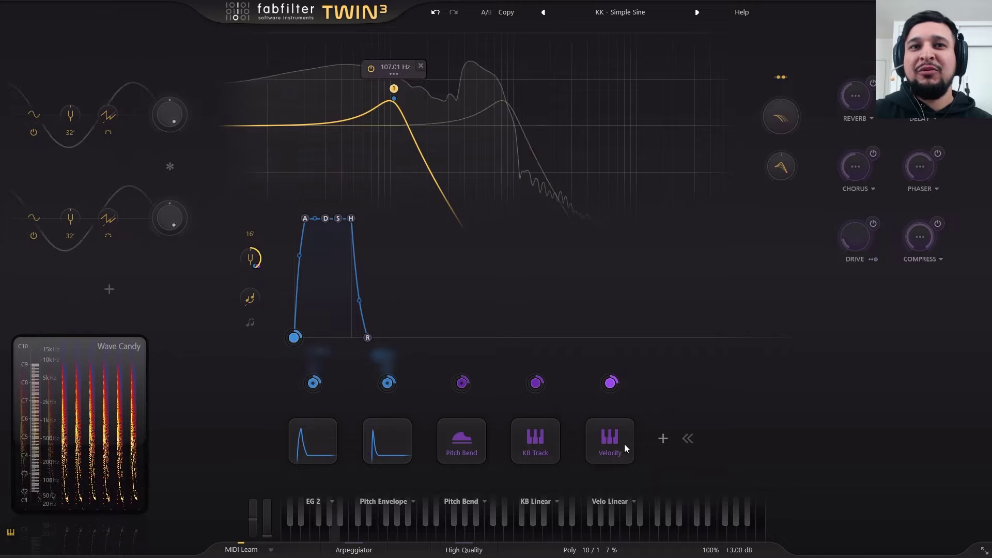
left_click(305, 434)
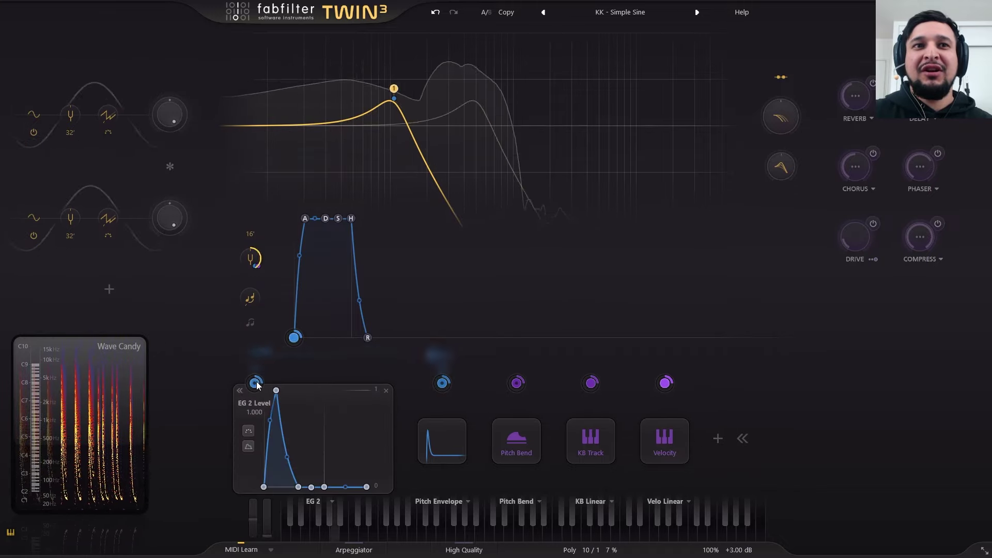
left_click_drag(255, 383, 397, 55)
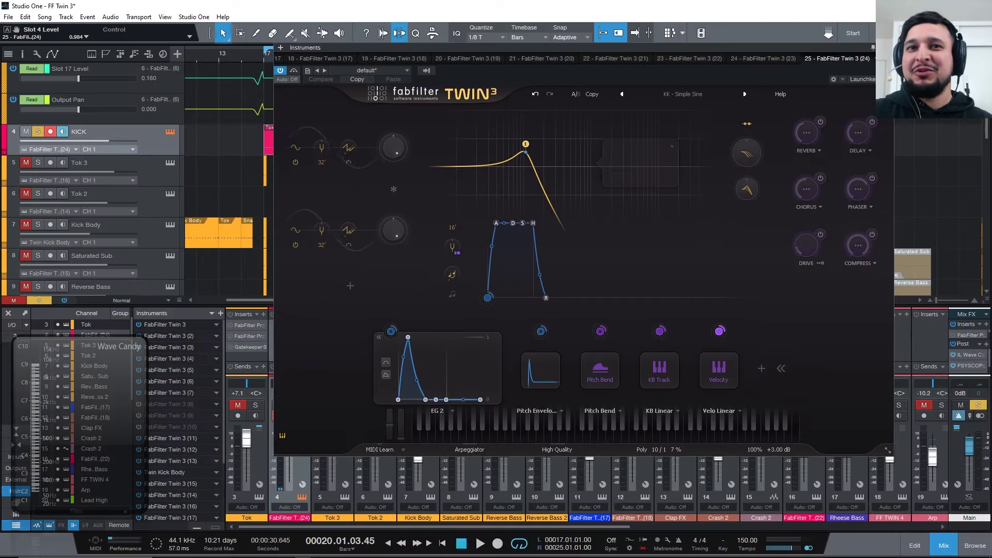
Step: Return Twin 3 to full screen, then enable the Compress effect at 100% and adjust its detailed settings
left_click_drag(630, 45, 507, 70)
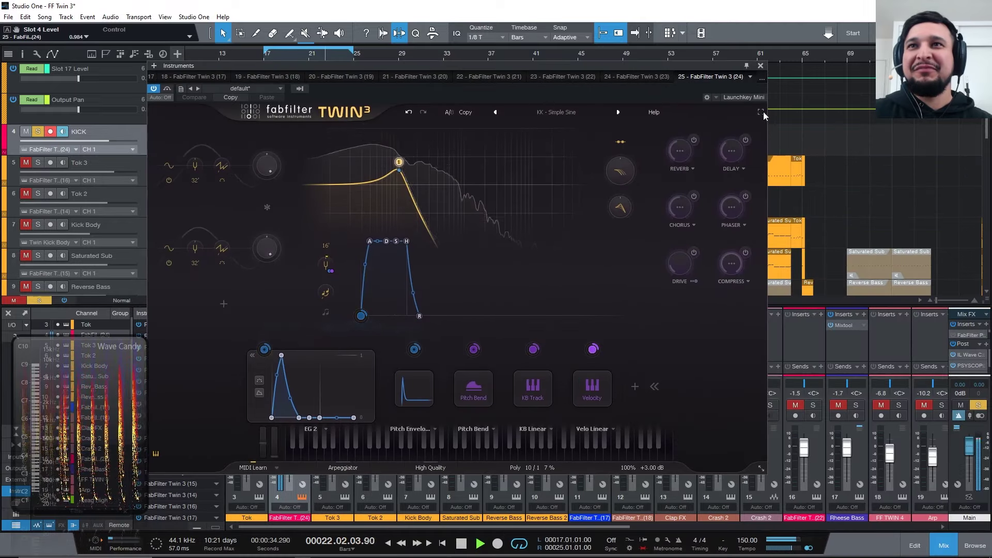
left_click(766, 115)
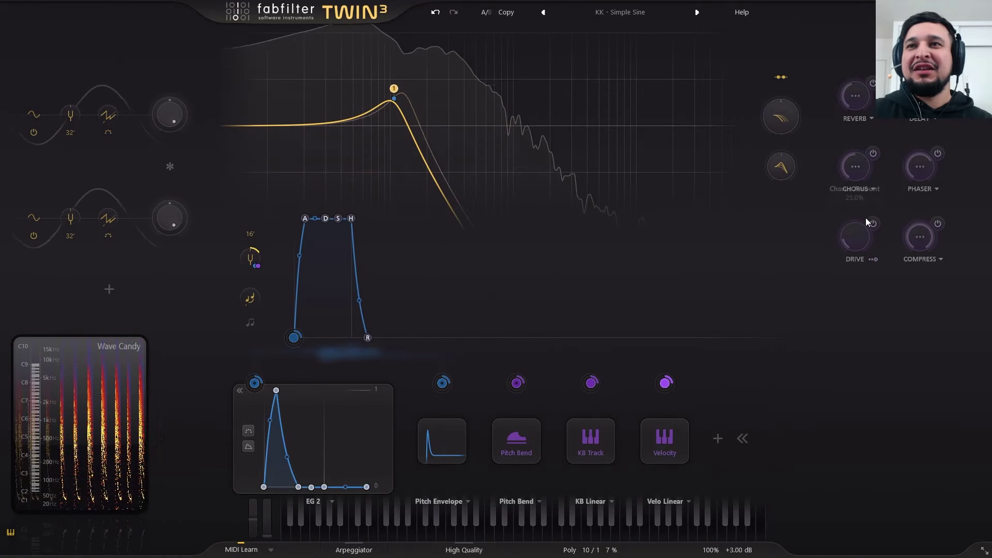
left_click(937, 224)
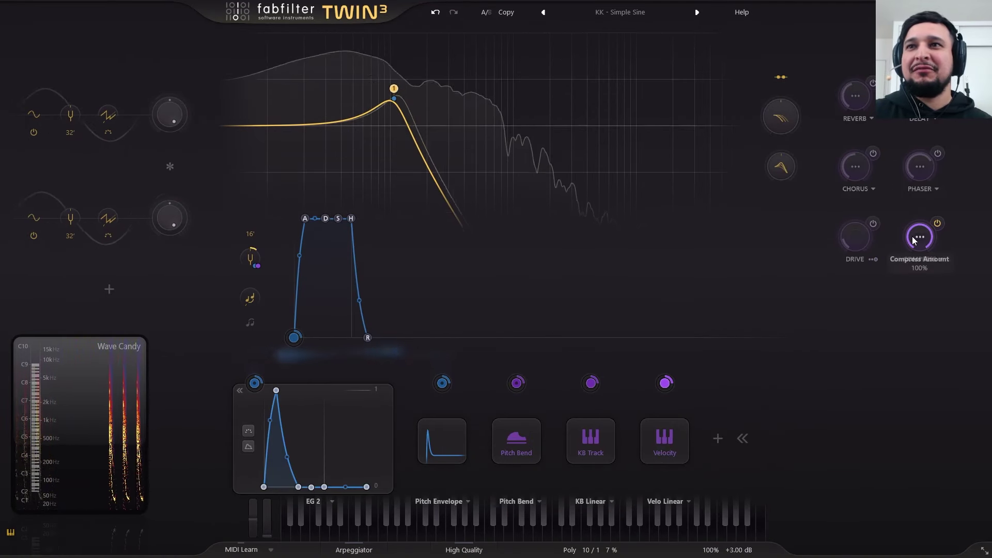
left_click(923, 259)
left_click_drag(831, 321, 832, 367)
left_click_drag(866, 311, 870, 221)
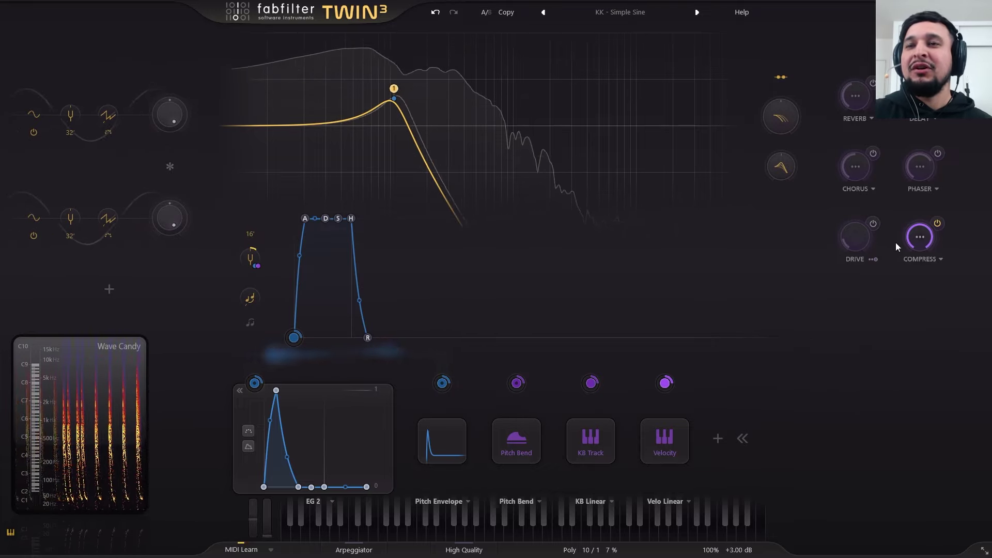
Step: Enable the Drive effect and sweep its amount up to maximum, then back to about 45%
left_click(873, 223)
left_click_drag(857, 236, 855, 172)
left_click_drag(857, 137, 855, 122)
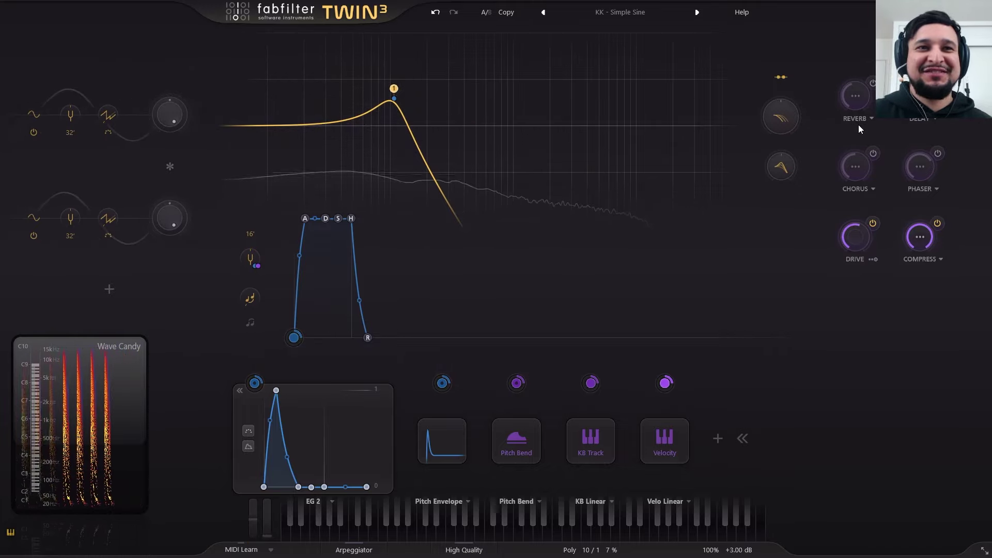
left_click_drag(847, 240, 865, 110)
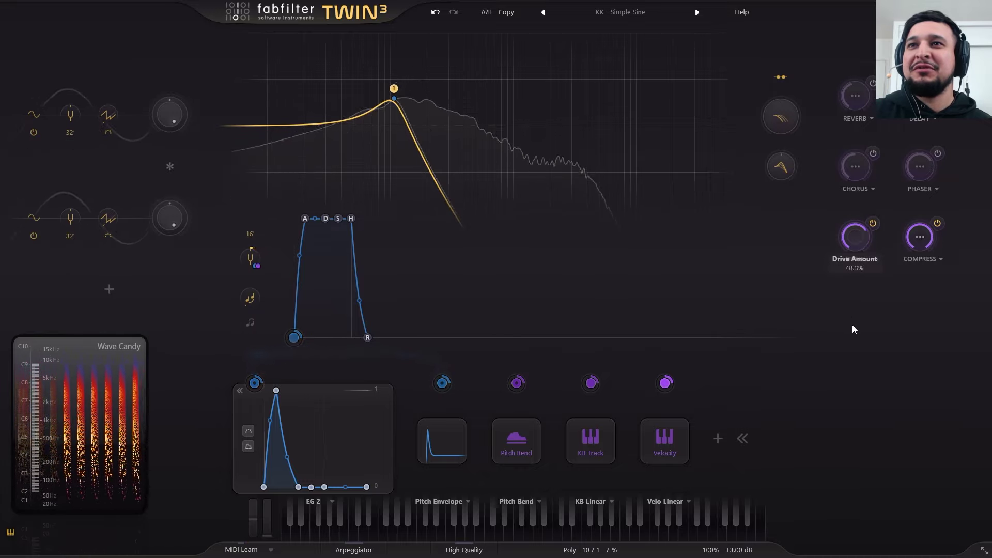
left_click_drag(852, 328, 861, 291)
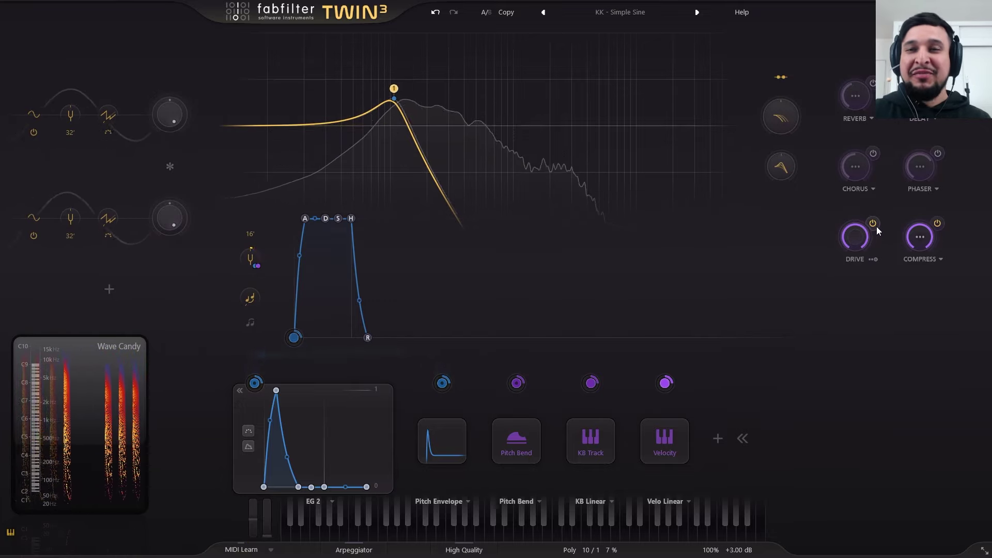
left_click_drag(855, 238, 855, 347)
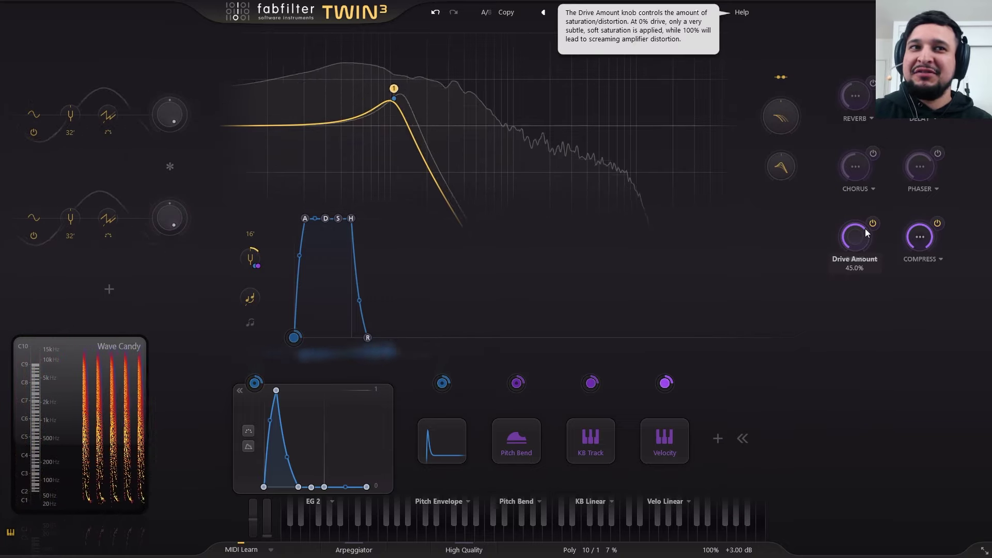
left_click_drag(865, 229, 856, 246)
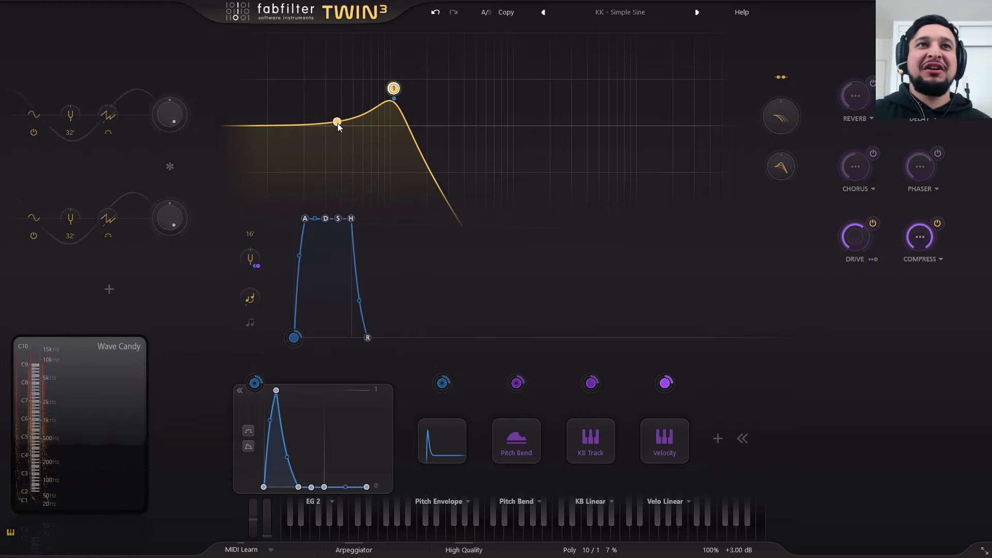
Step: Add a third oscillator, set it to White Noise, and shift the Wave Candy analyser slightly out of the way
left_click(110, 288)
left_click(34, 269)
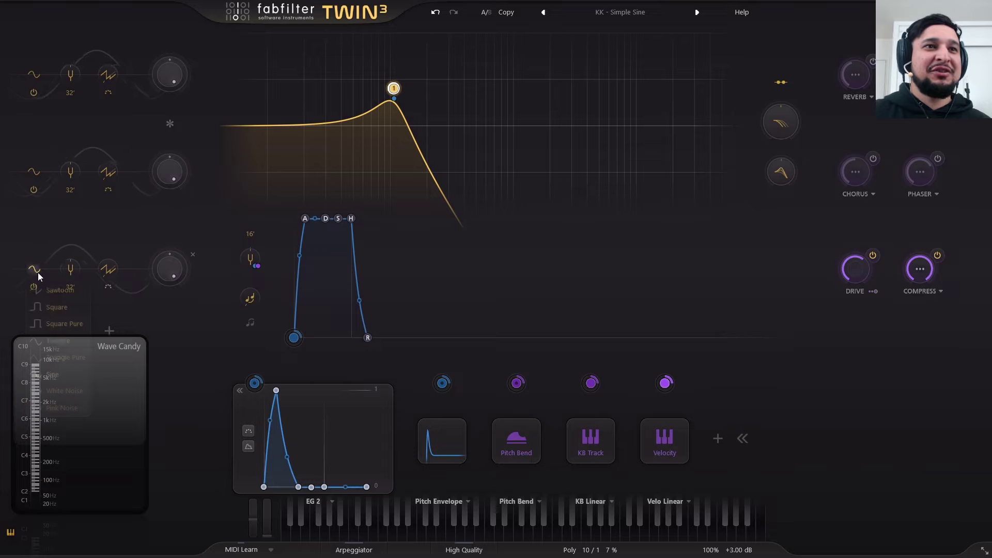
mouse_move(86, 382)
left_mouse_down()
mouse_move(210, 375)
mouse_move(73, 392)
left_mouse_up()
left_click(41, 269)
left_click(54, 390)
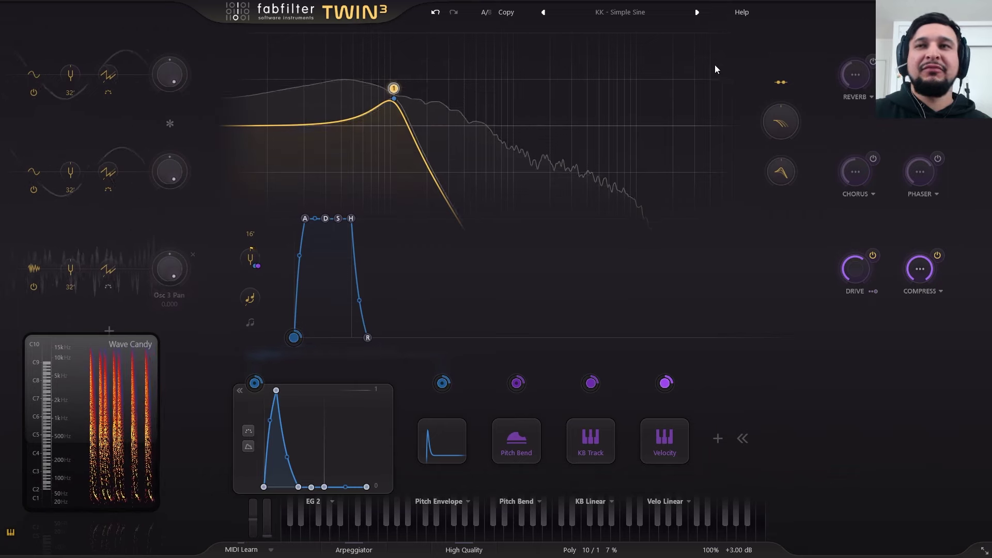
Step: Set the filter routing to Per Oscillator and add filter 2 at about 215 Hz and filter 3 at about 453 Hz
left_click(781, 82)
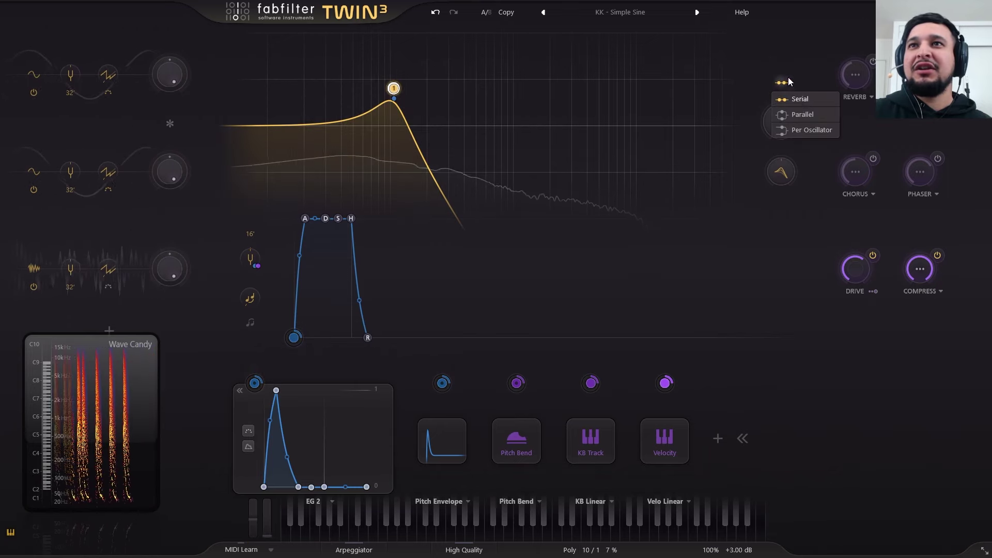
left_click(814, 130)
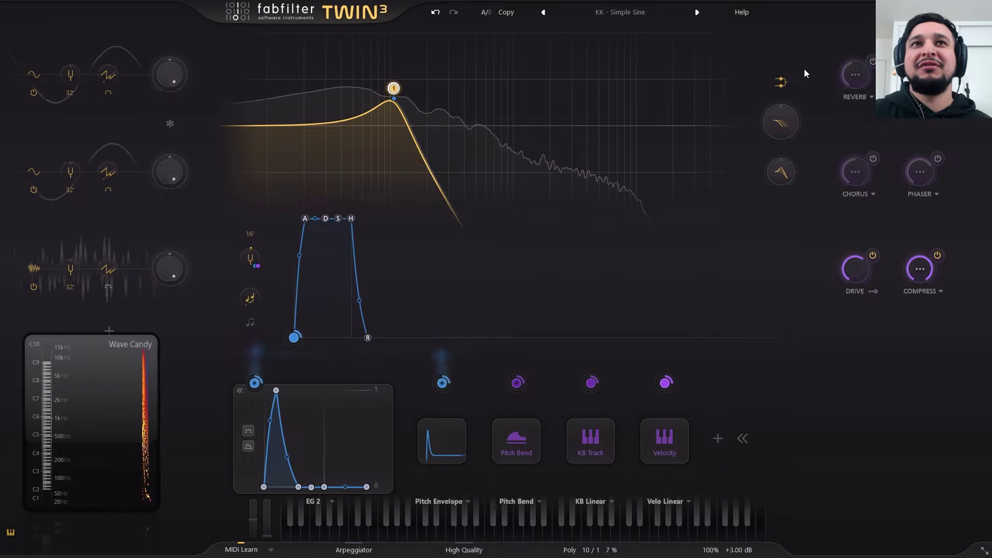
double_click(454, 91)
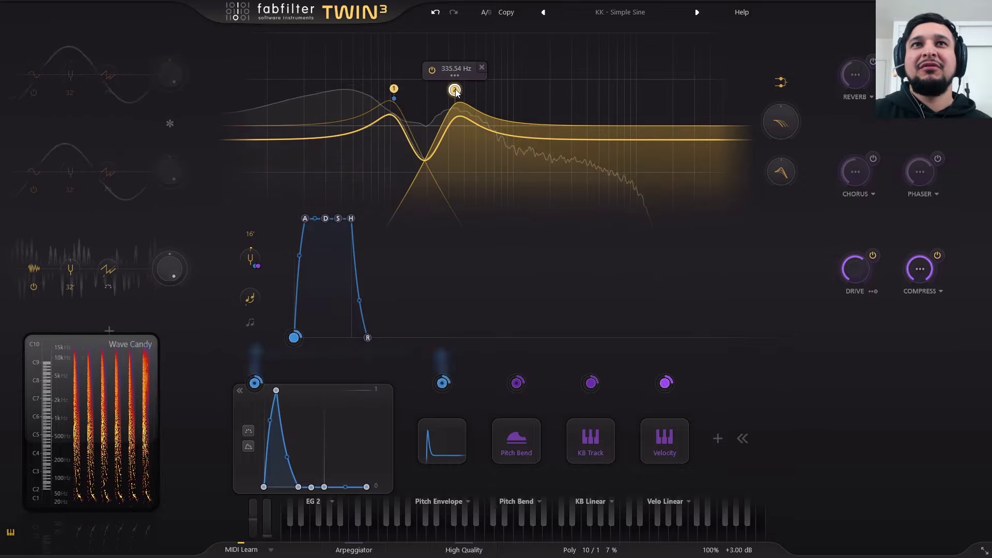
left_click_drag(455, 90, 430, 71)
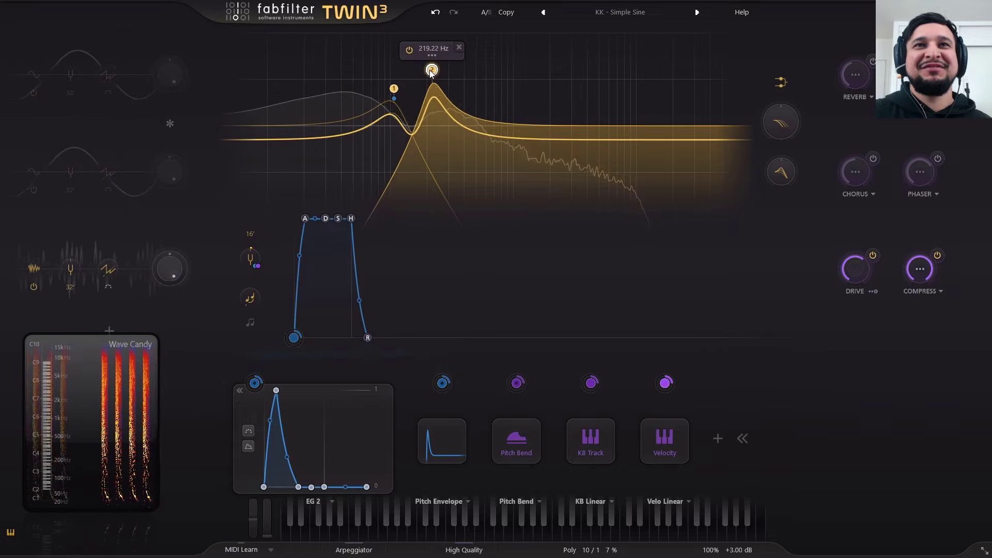
double_click(484, 139)
left_click_drag(483, 140, 473, 78)
Step: Assign EG 2 as a modulation source to the Filter 2 frequency and to filter 3
left_click_drag(254, 383, 431, 73)
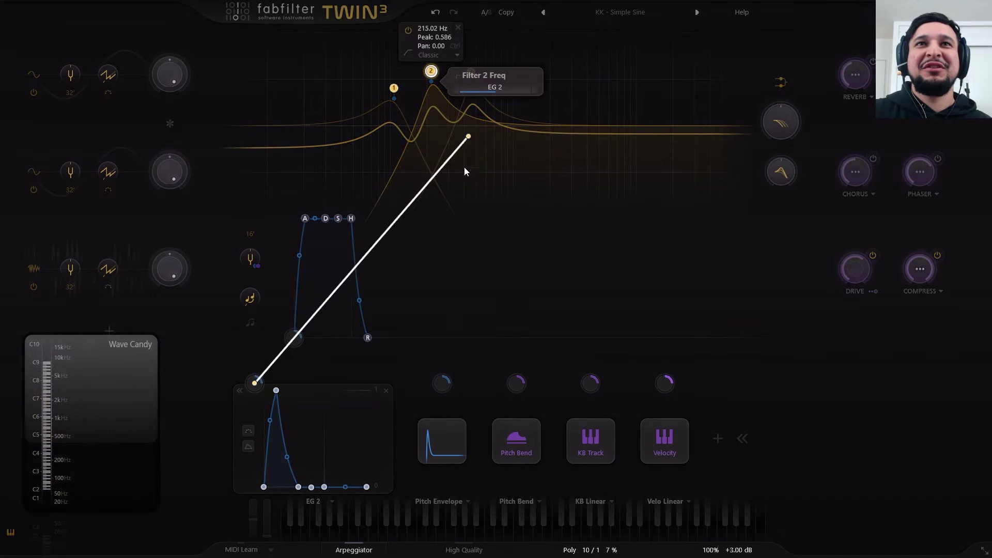
left_click_drag(304, 404, 482, 55)
left_click(470, 73)
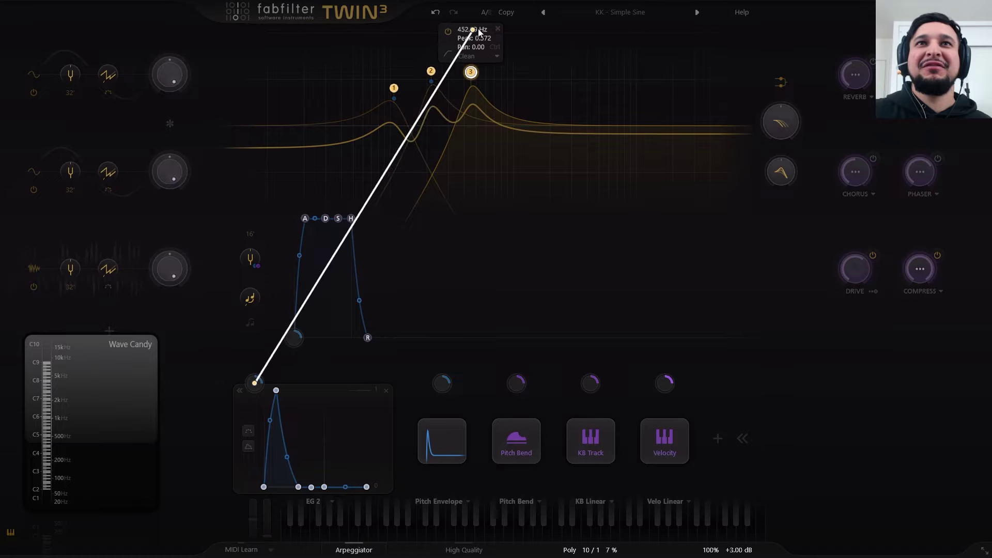
Step: Examine the kick's waveform in PSYSCOPE_PRO on the Main channel, then return to the Twin 3 window
left_click_drag(603, 48, 607, 56)
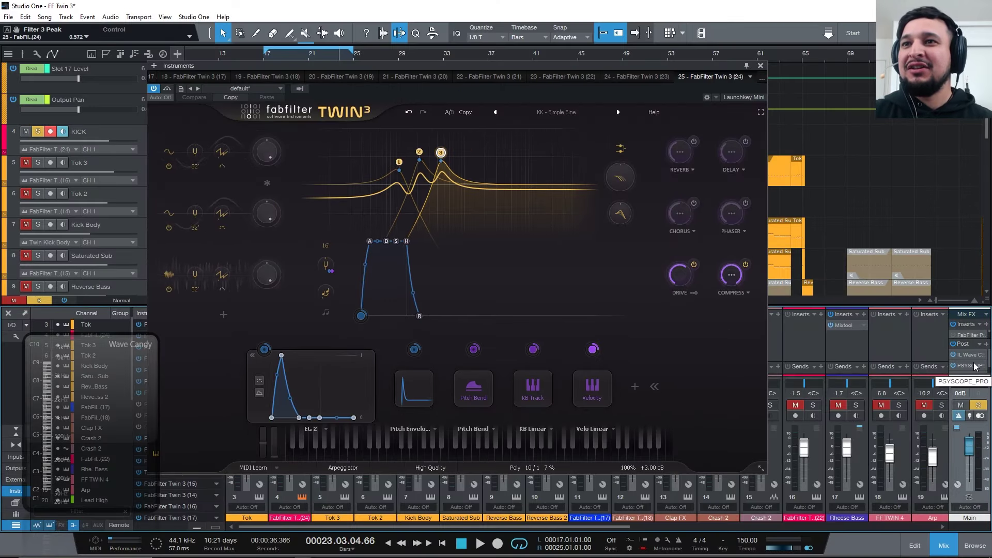
left_click(975, 366)
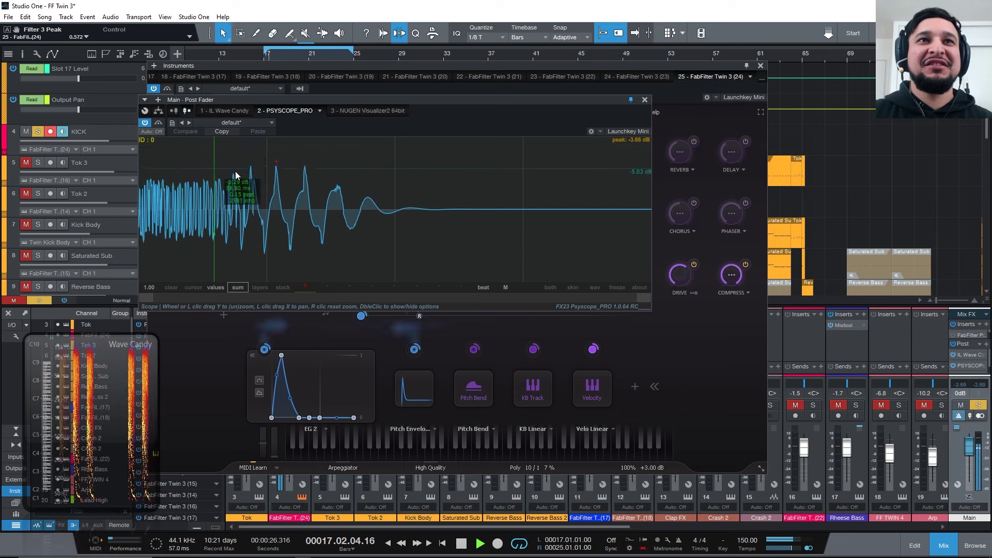
left_click(683, 98)
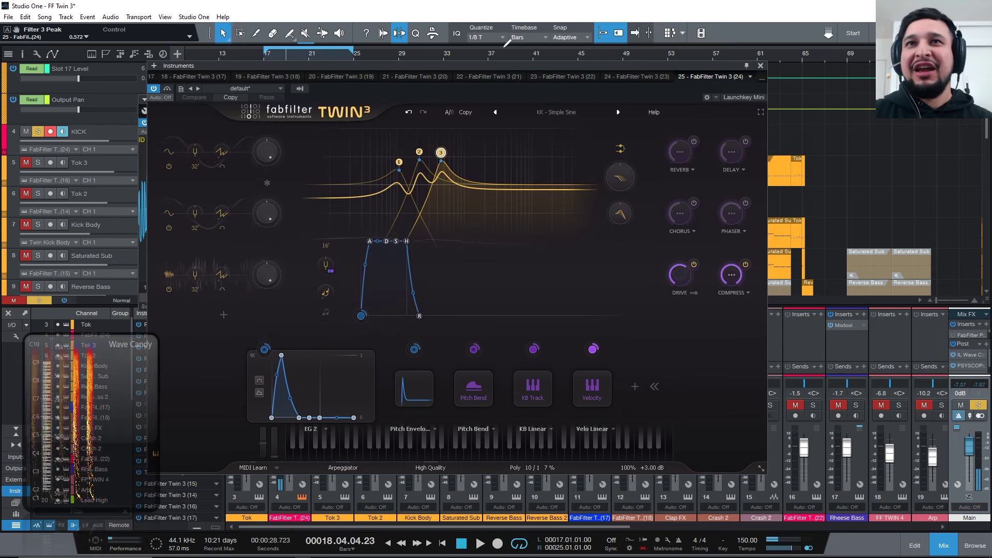
Step: Expand Twin 3 to full screen and move filter 2 to about 143 Hz with a higher peak
left_click(761, 111)
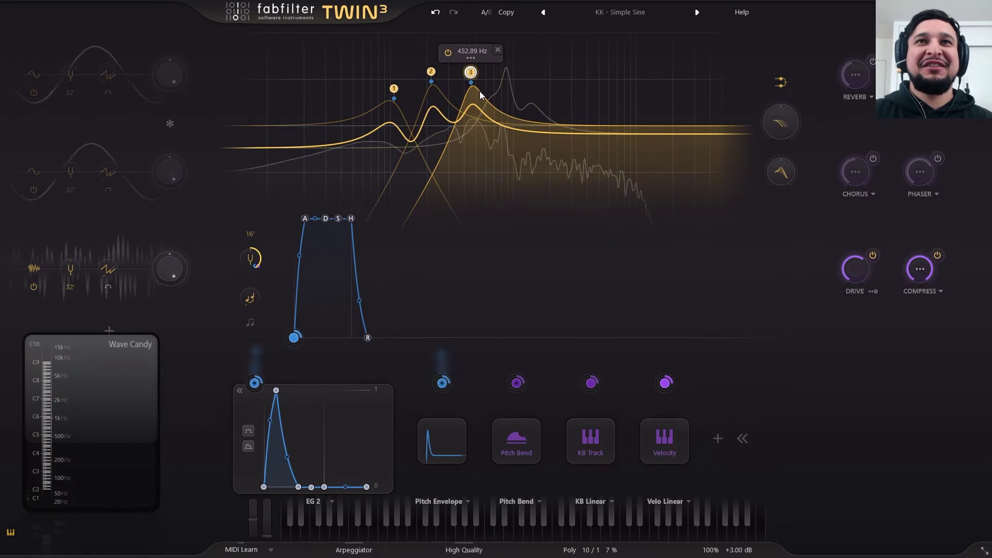
left_click_drag(431, 71, 410, 52)
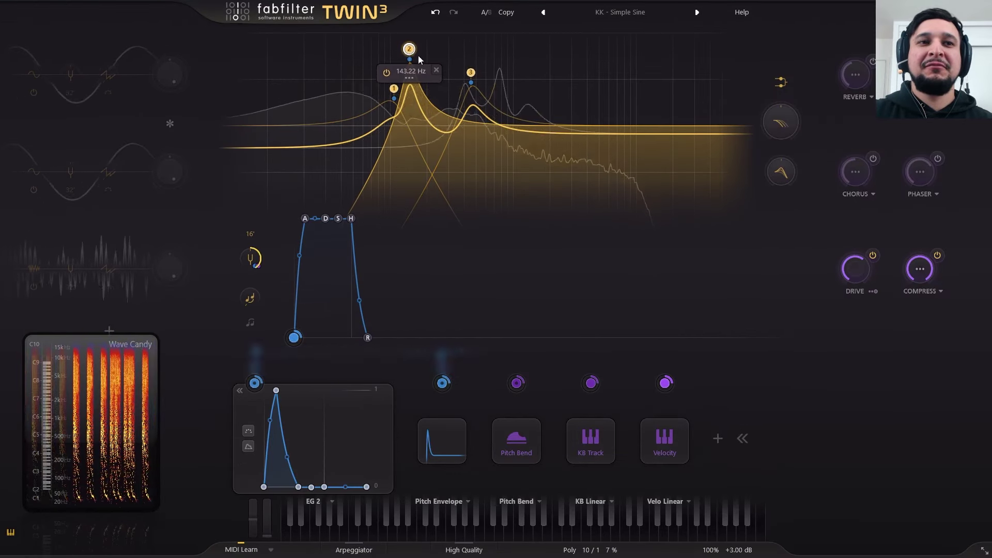
Step: Leave the full-screen Twin 3 view and examine the kick's waveform in PSYSCOPE_PRO on the Main channel
key("Escape")
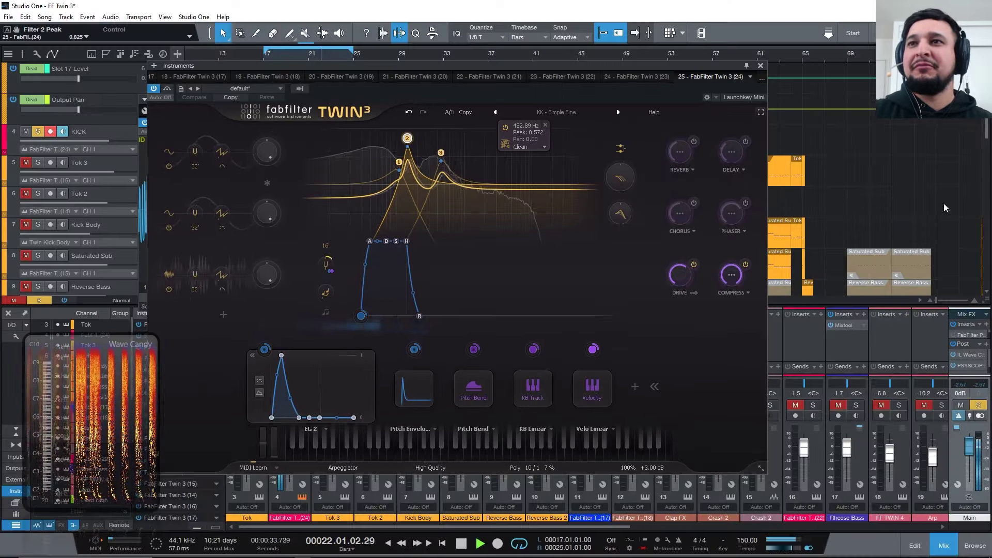
left_click(969, 367)
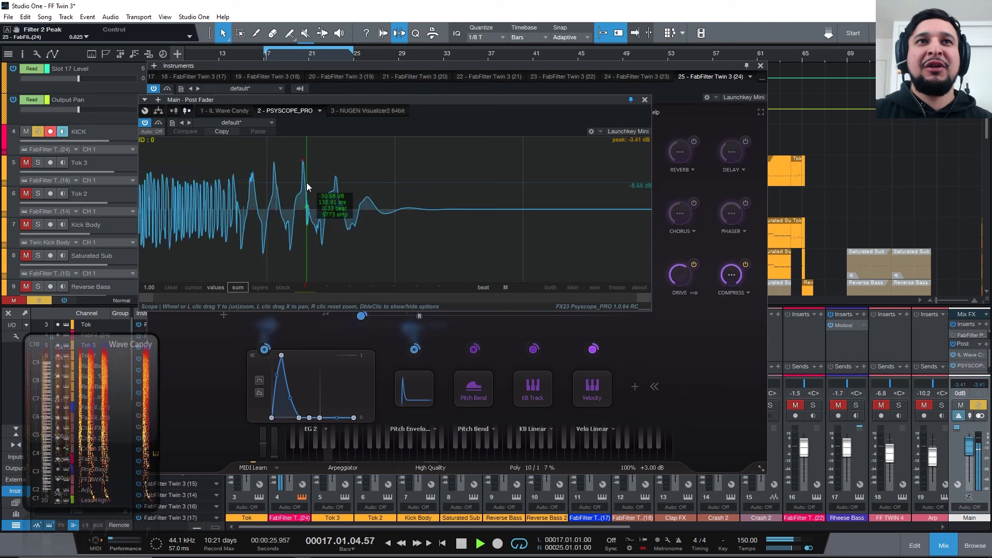
left_click(644, 100)
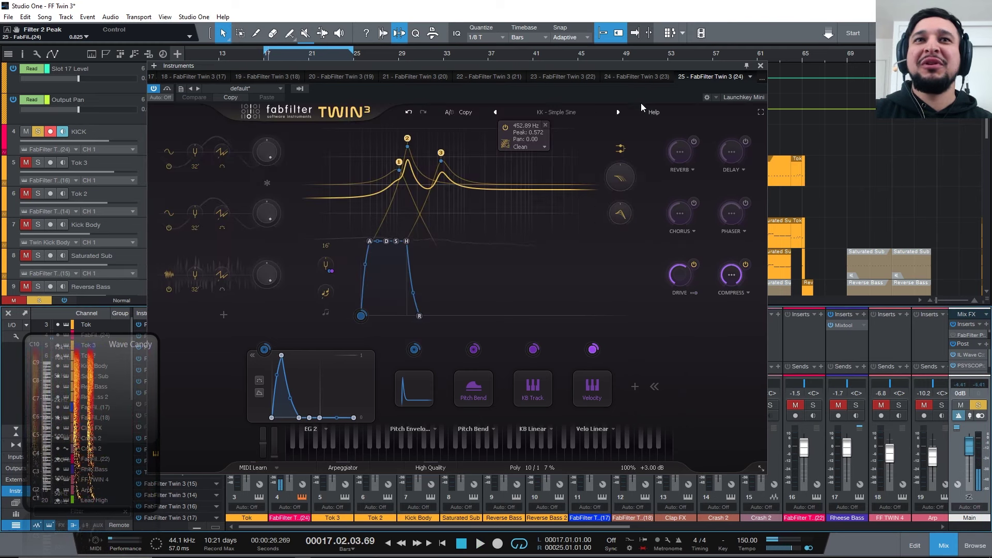
Step: Move filter 1 to about 130 Hz with a peak of about 0.083 and check the waveform in PSYSCOPE_PRO
left_click_drag(395, 167, 398, 172)
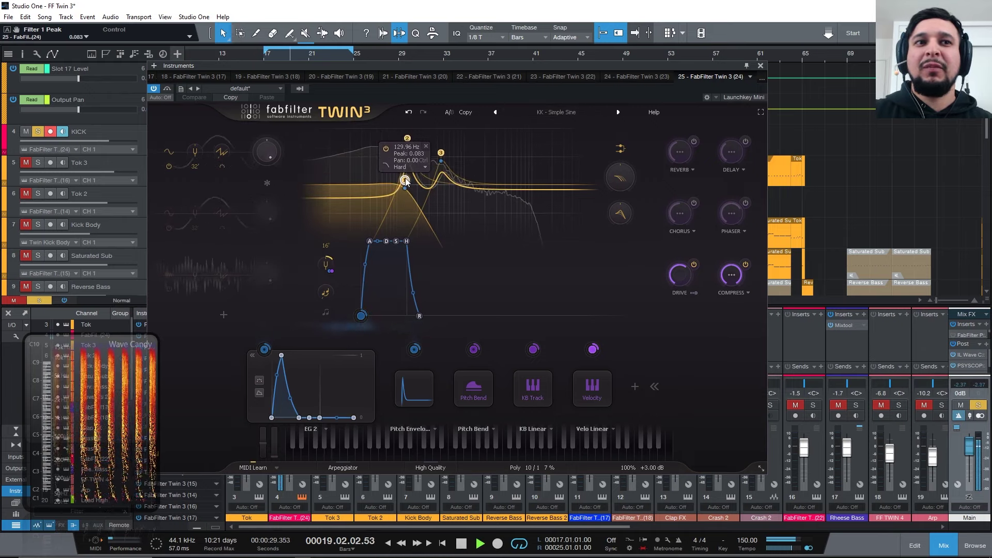
left_click(966, 365)
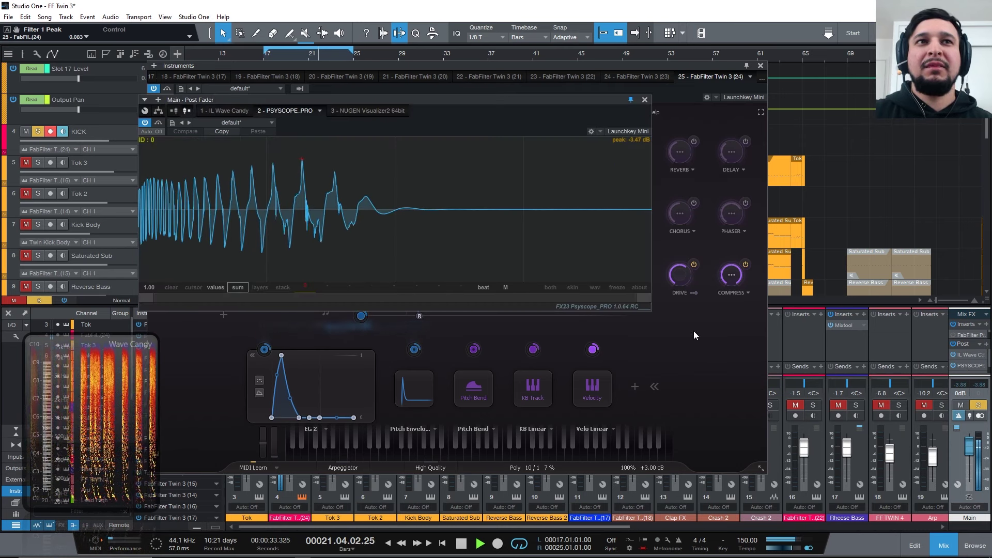
key("space")
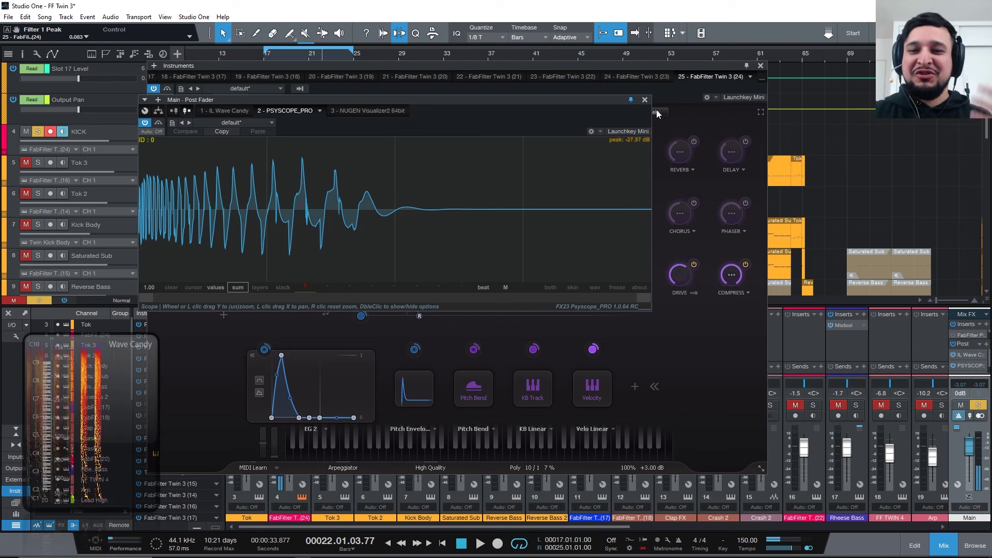
left_click(645, 100)
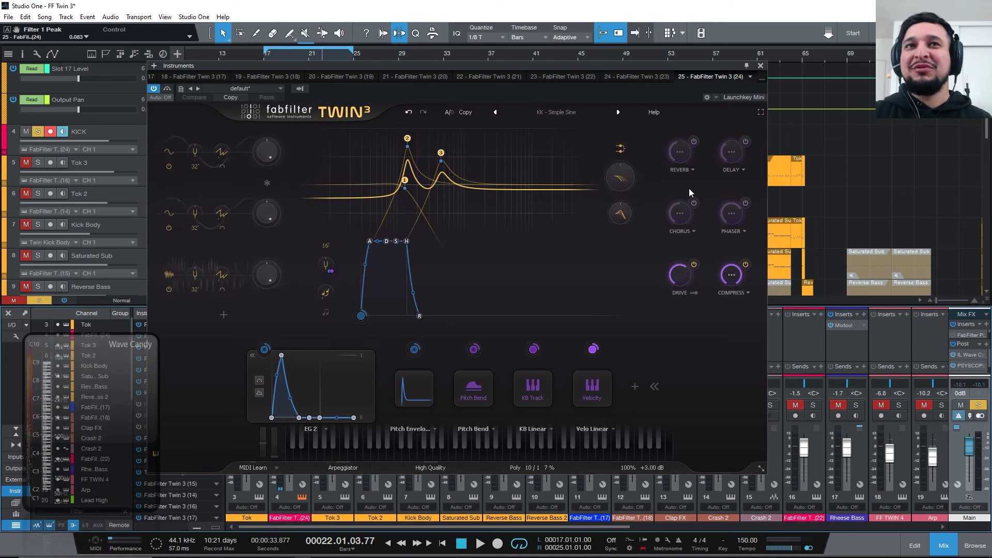
Step: Save the sound as a new preset named KK - Hardstyle Punch, tagged Kick Drum and Distorted
left_click(568, 113)
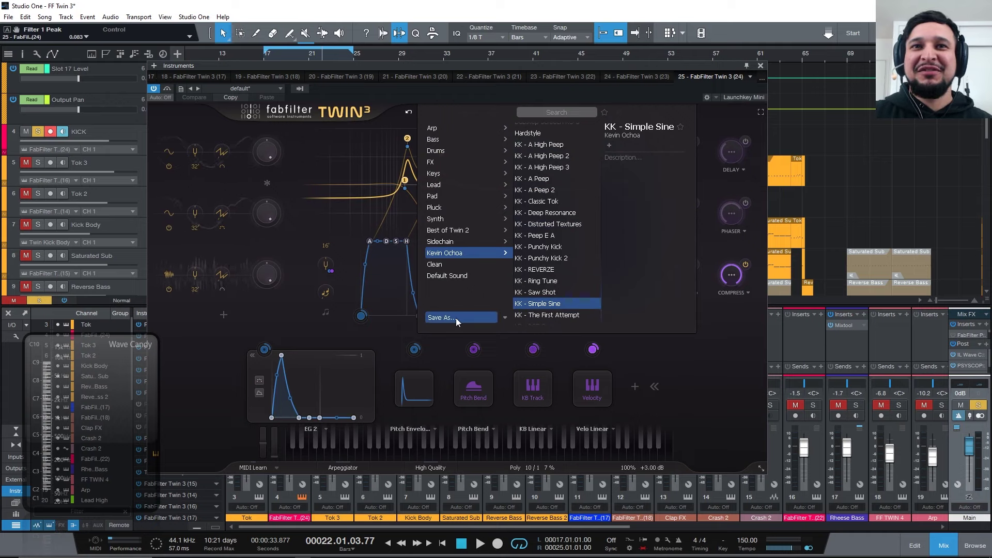
left_click(538, 281)
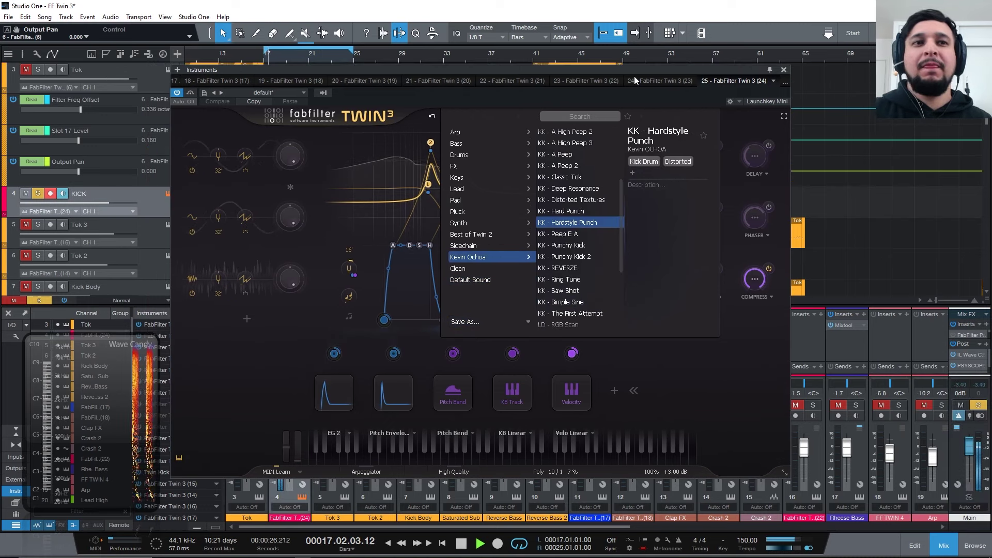
left_click(755, 395)
Step: Play the kick and lengthen the main envelope's release to about 239 ms
key("space")
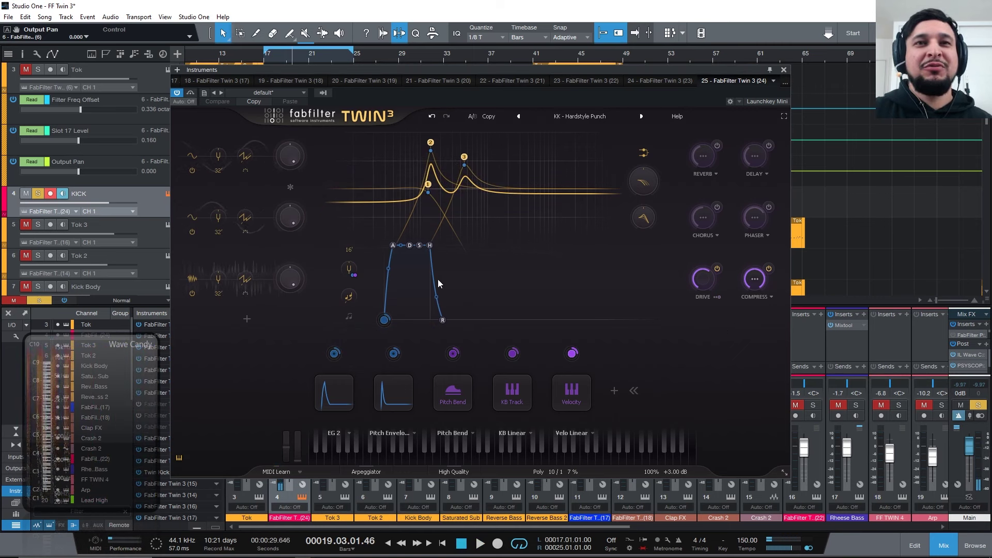
mouse_move(441, 319)
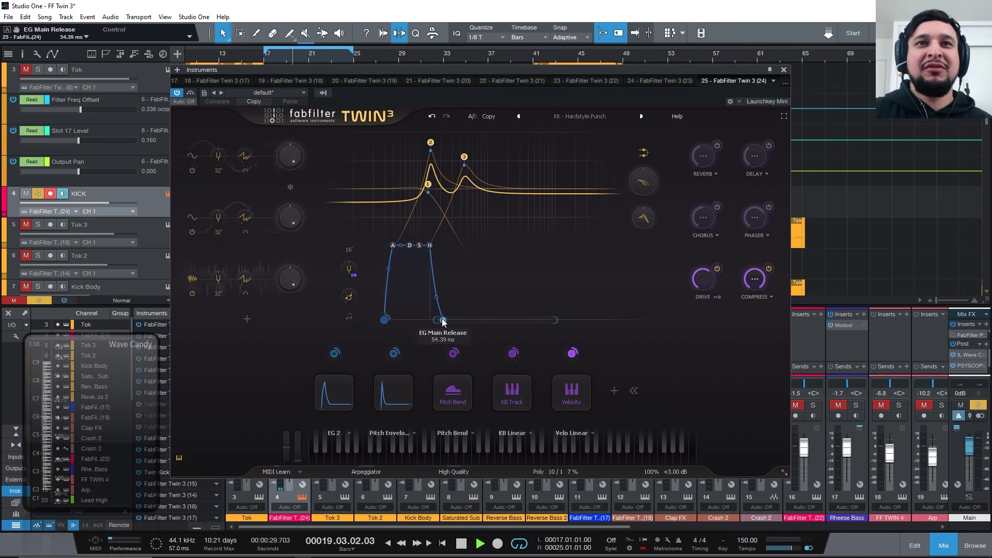
left_click_drag(443, 322, 463, 322)
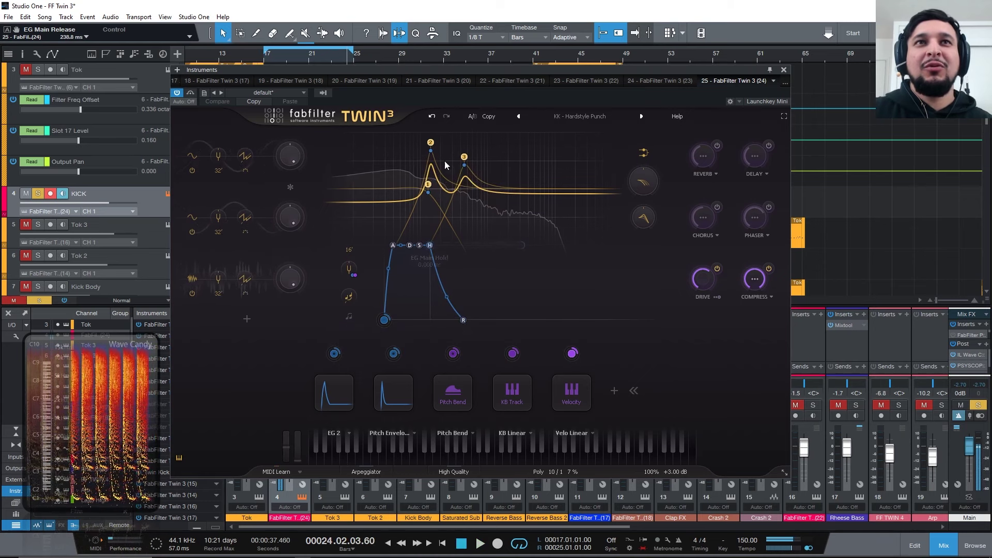
Step: Open the KICK track's Tok event in the note editor, close Twin 3 and show all of the event's notes
left_click_drag(365, 70, 366, 218)
scroll(312, 176, "down", 2)
double_click(304, 157)
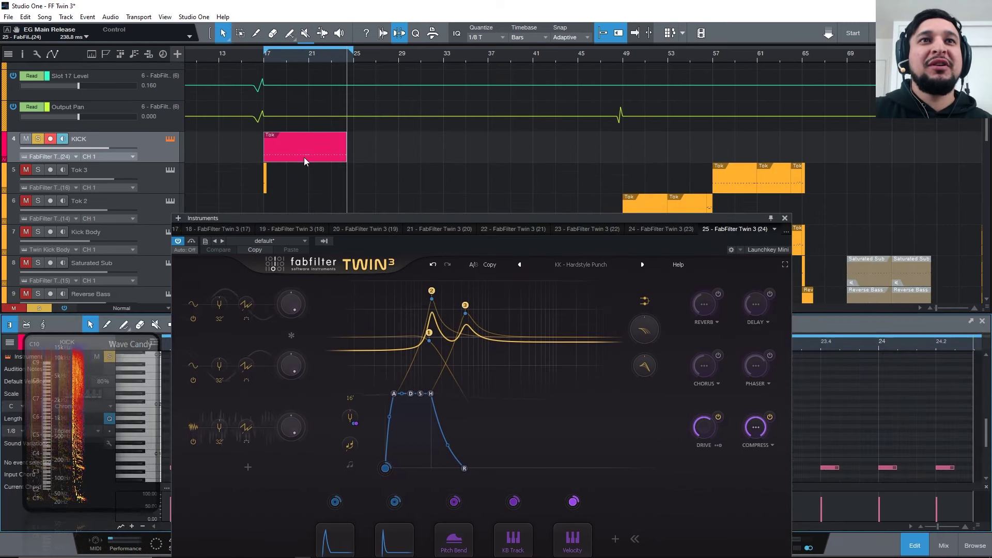
left_click(784, 219)
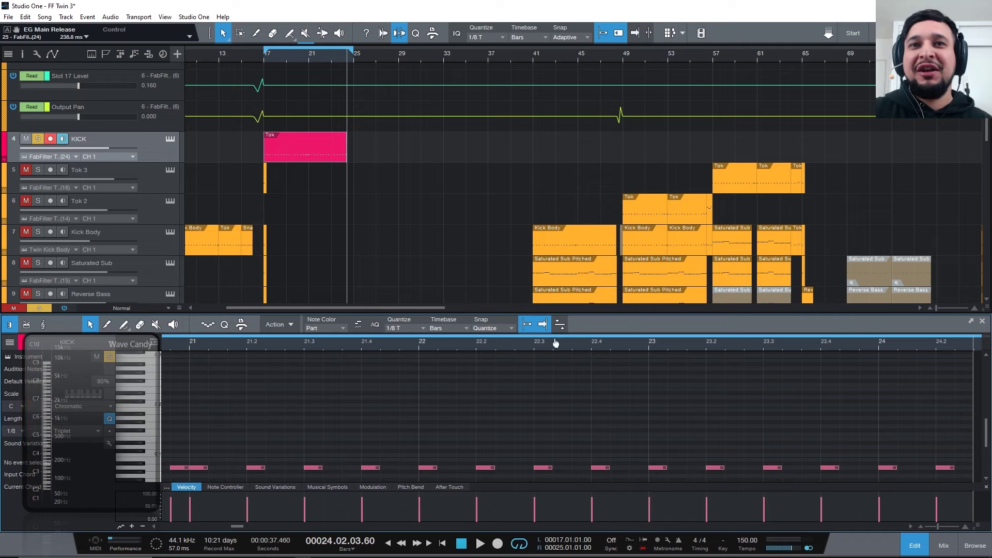
mouse_move(555, 342)
left_mouse_down()
mouse_move(547, 331)
mouse_move(581, 323)
mouse_move(568, 344)
left_mouse_up()
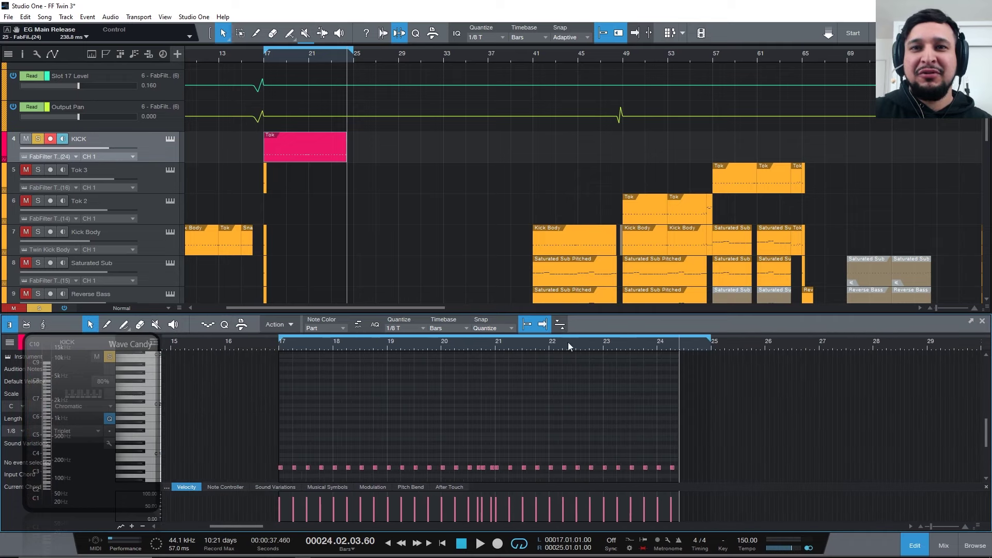
Step: Select the KICK notes on both sides of the fill before bar 21, lengthen them to 00000.00.03.57, and audition them
left_click_drag(480, 472, 475, 472)
left_click_drag(774, 458, 592, 463)
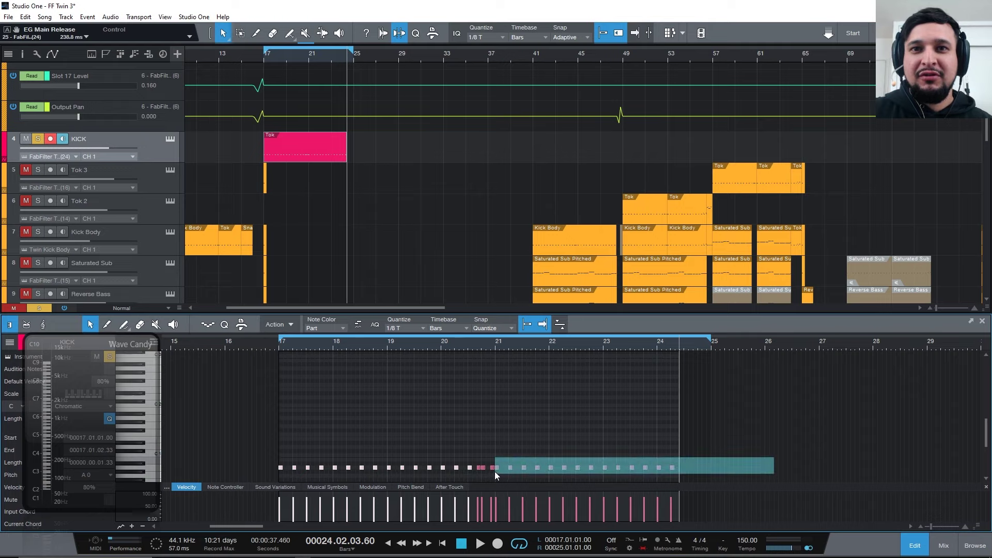
left_click_drag(495, 471, 498, 471)
left_click_drag(510, 350, 473, 425)
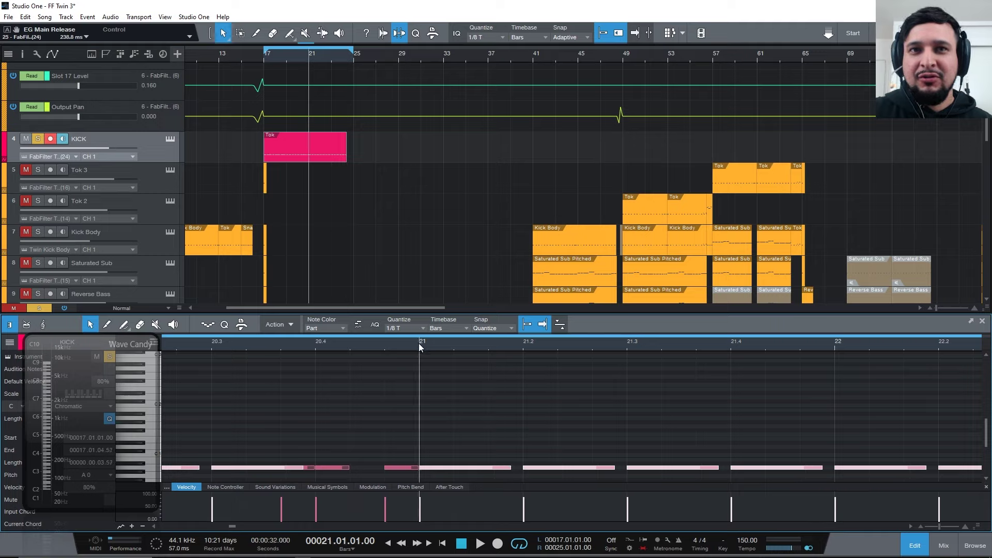
left_click_drag(504, 345, 512, 305)
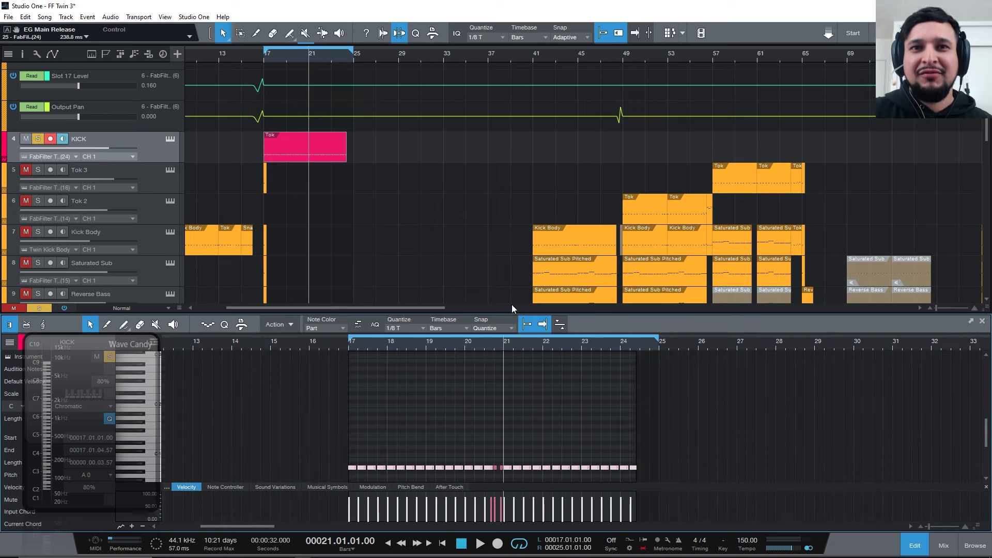
key("space")
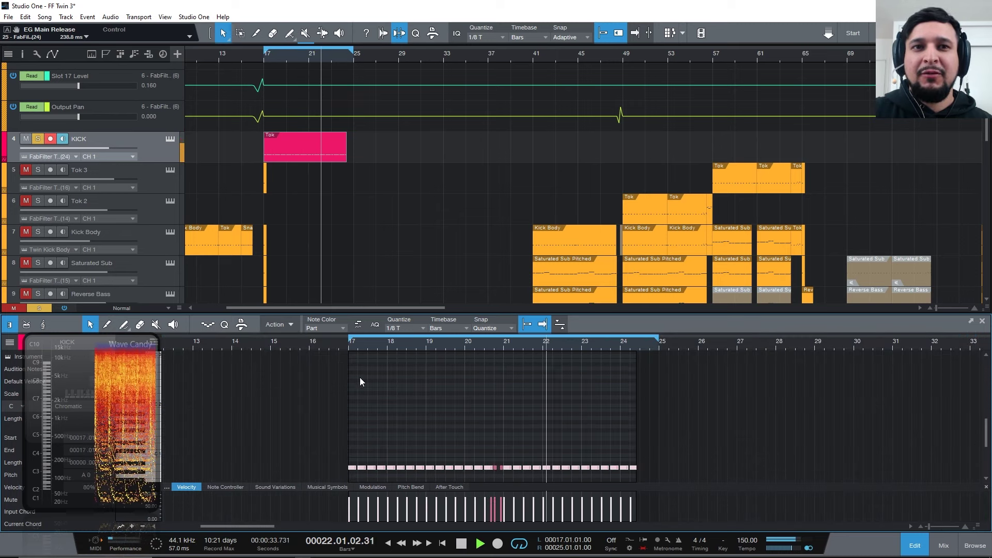
key("space")
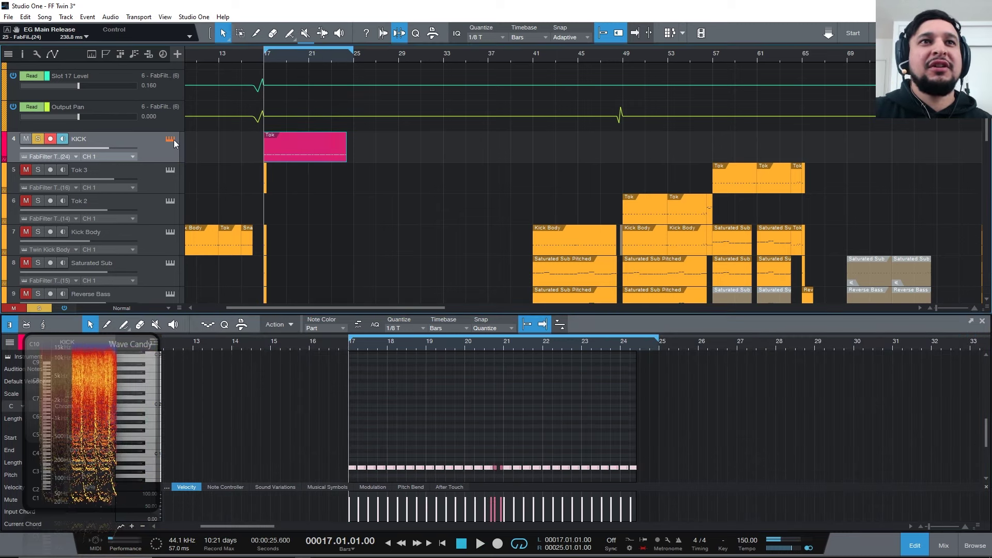
Step: Reopen Twin 3 on the KICK track and set the main envelope's release to about 23.5 ms
left_click(171, 138)
left_click_drag(408, 468, 437, 466)
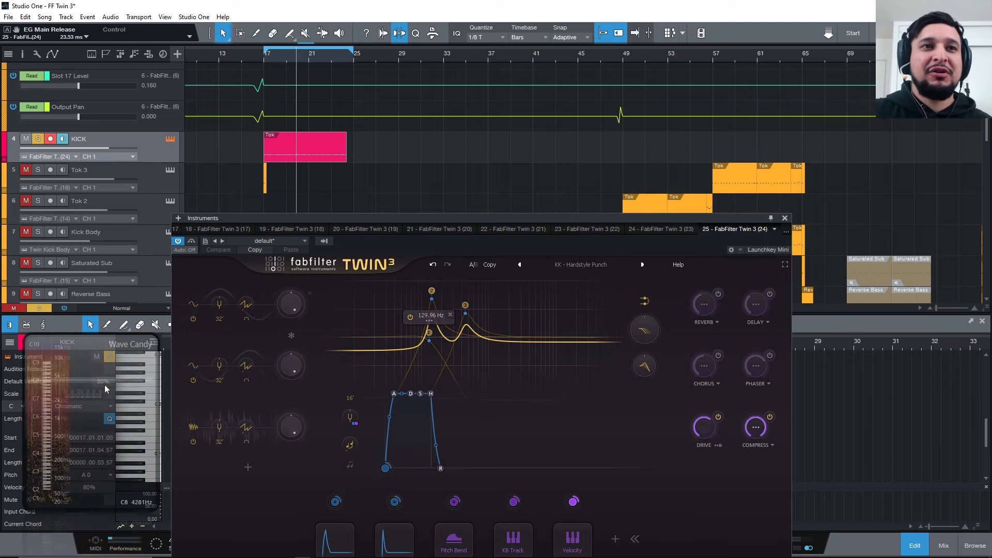
left_click_drag(348, 219, 354, 101)
Step: Shorten the Pitch Envelope's decay in Twin 3 and close the instrument window
left_click(340, 427)
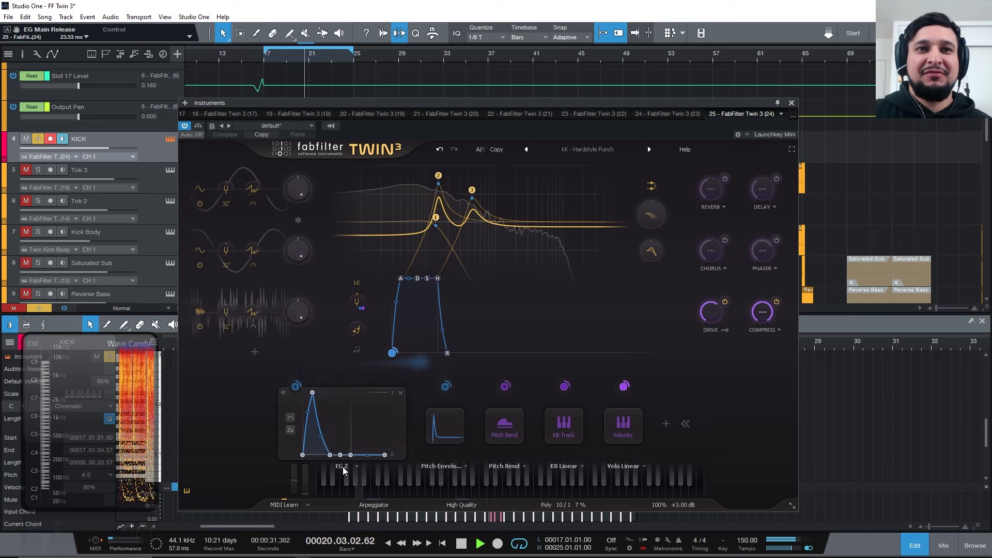
left_click(446, 427)
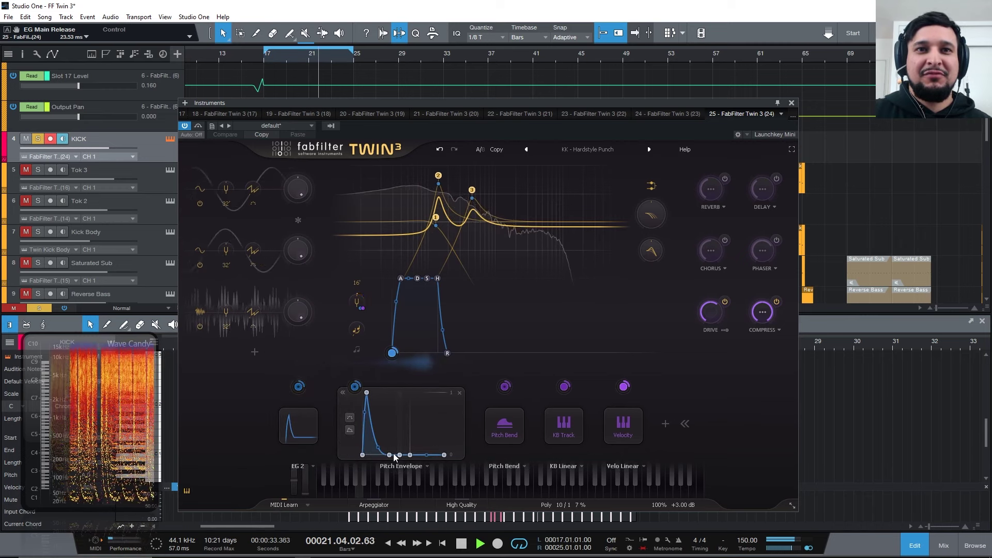
left_click_drag(394, 457, 379, 453)
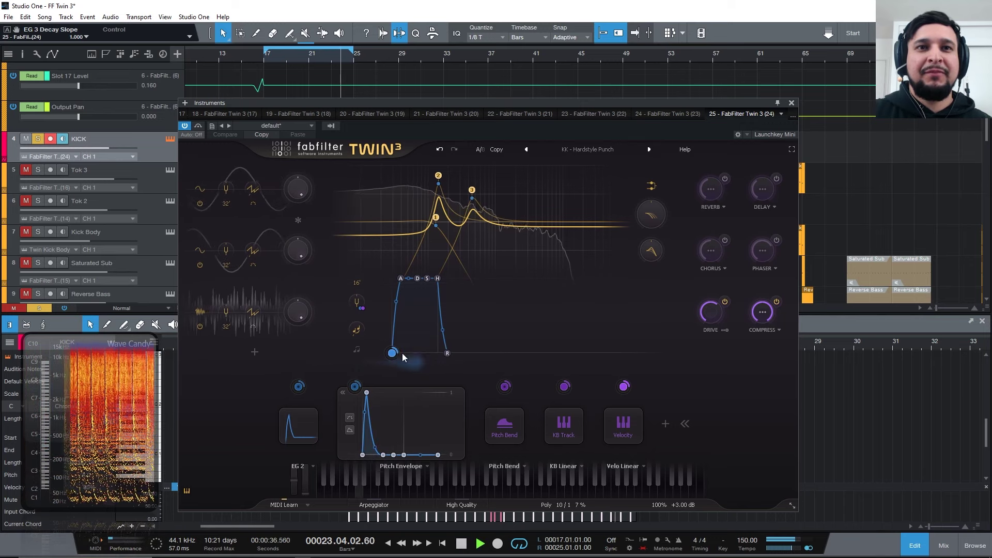
left_click(791, 103)
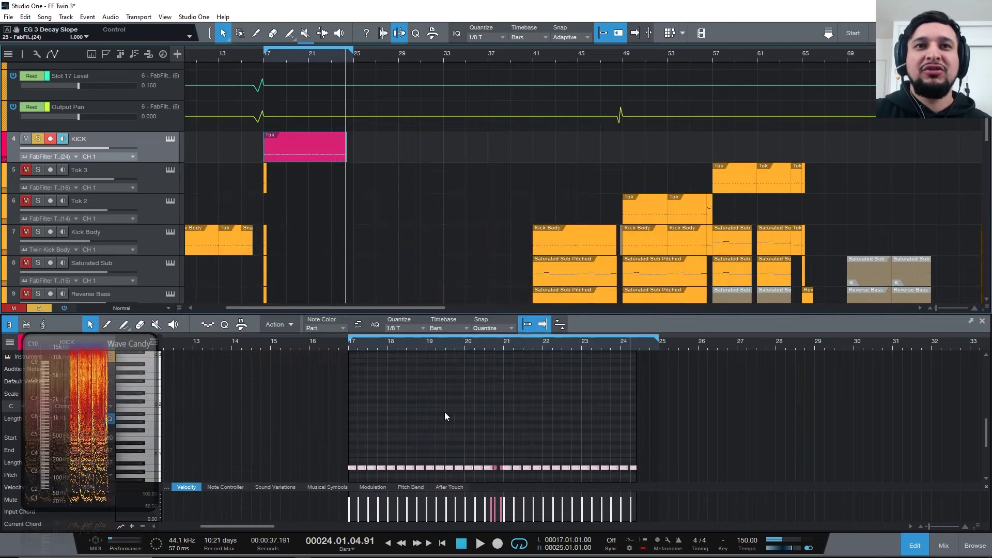
Step: Select all notes in the KICK event, transpose them up to F 1 and start playback
left_click_drag(346, 433, 634, 473)
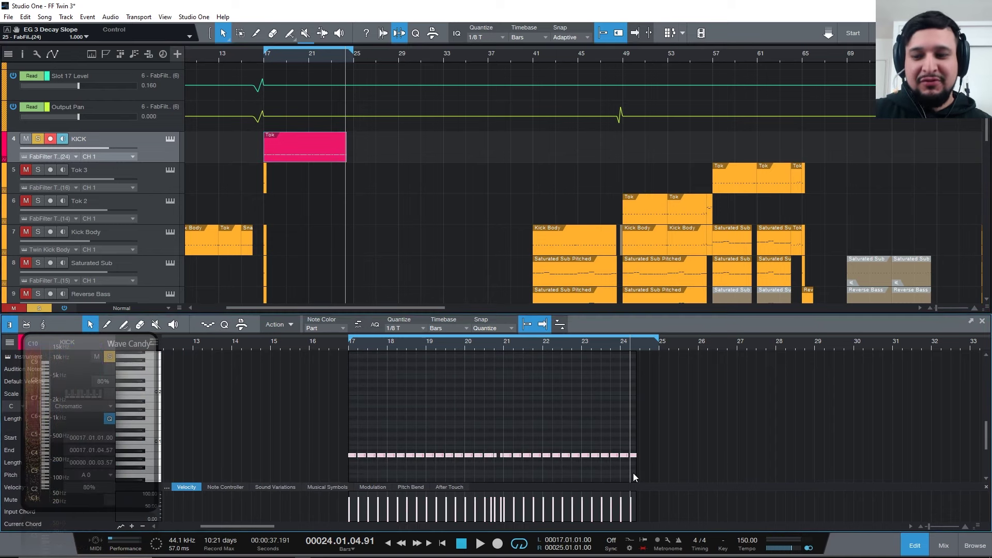
key("Up")
key("Up")
key("Up")
key("Up")
key("Up")
key("Up")
key("Up")
key("Up")
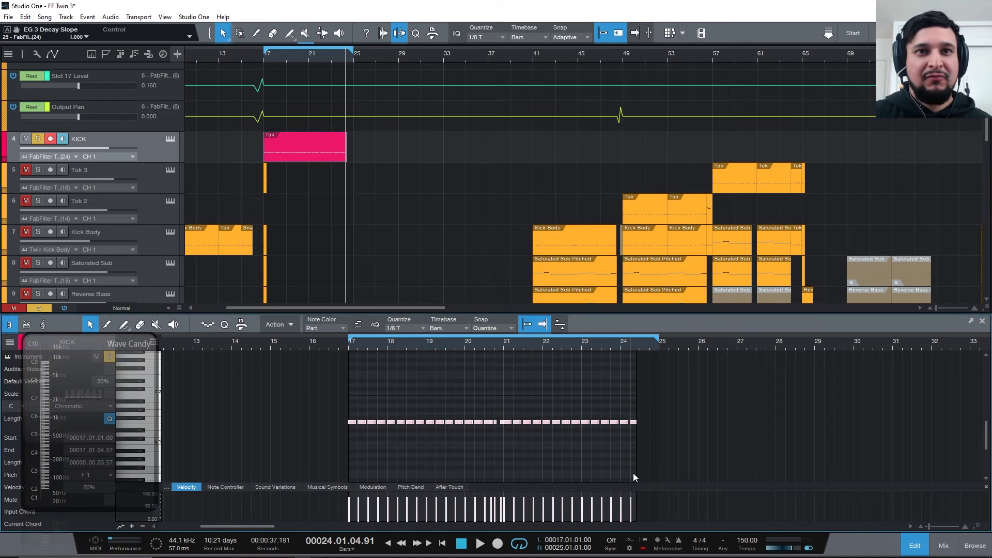
key("space")
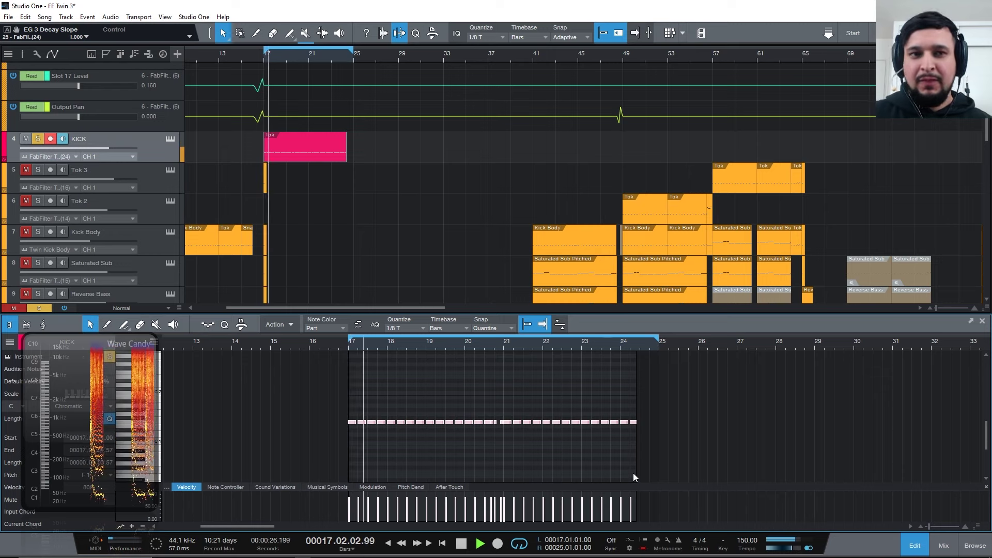
Step: Transpose all the KICK notes further up to A 1 while auditioning the result
key("Up")
key("Up")
key("Up")
key("Up")
key("Up")
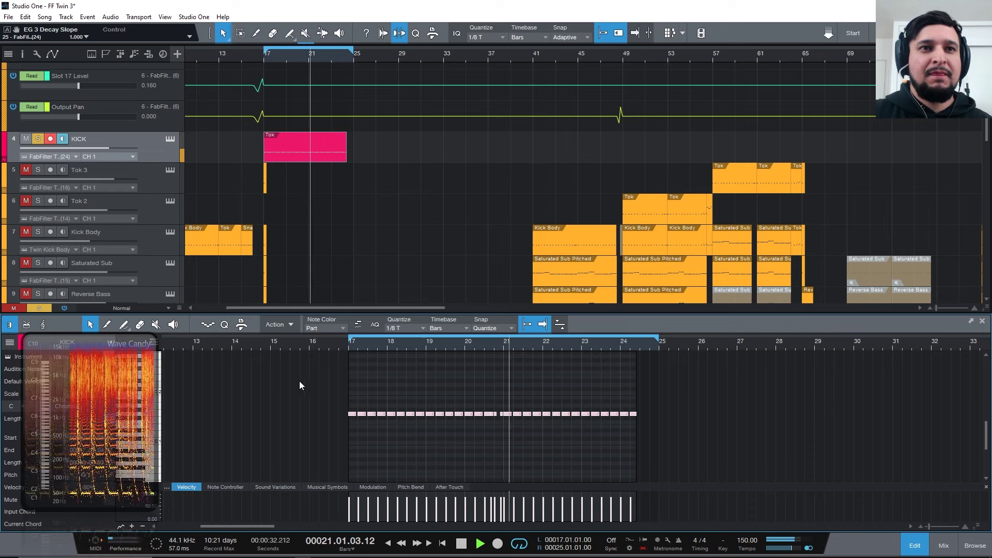
key("space")
left_click_drag(324, 411, 716, 441)
key("Up")
key("Up")
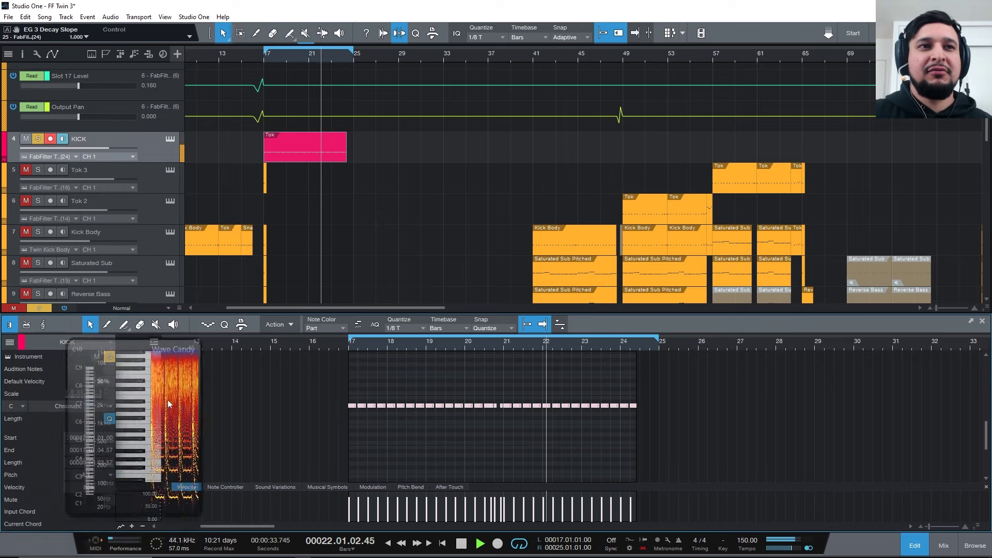
key("space")
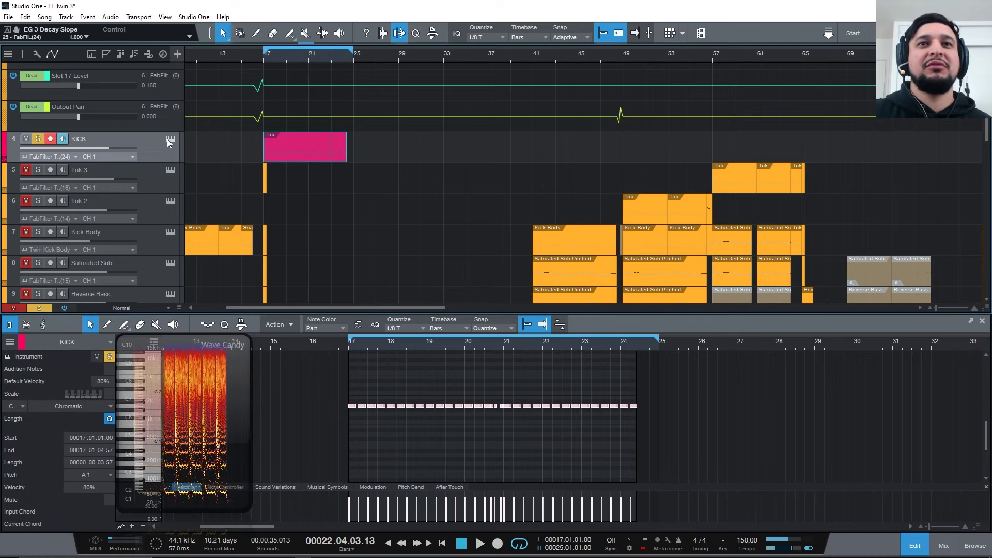
Step: Reopen Twin 3 on the KICK track, add filter 4 at about 75616 Hz and create a new envelope generator
left_click(170, 138)
key("space")
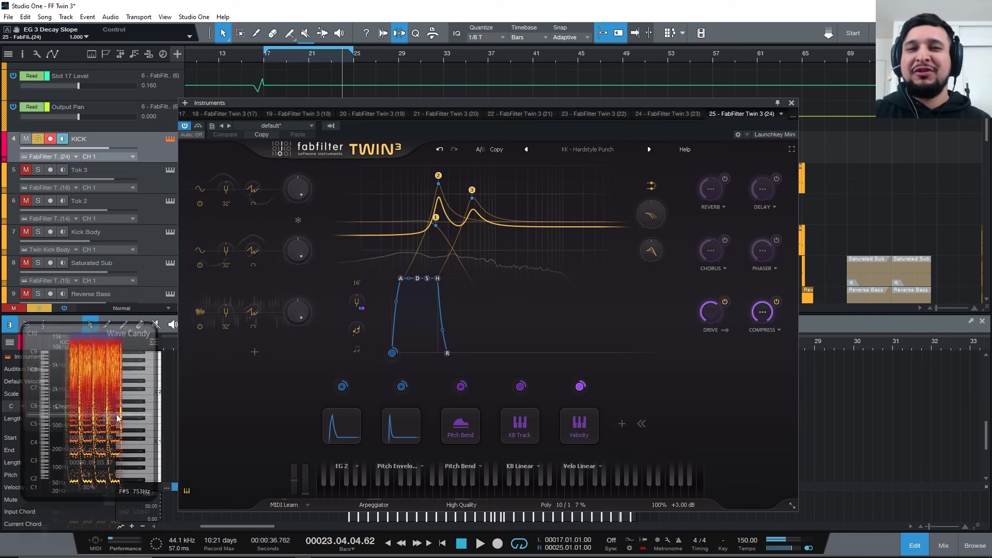
key("space")
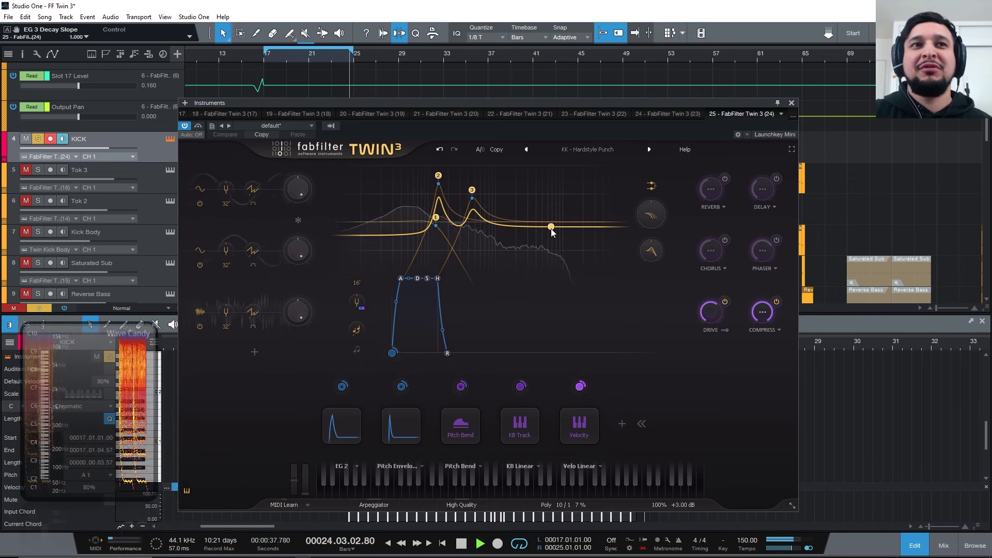
key("space")
left_click_drag(610, 226, 627, 218)
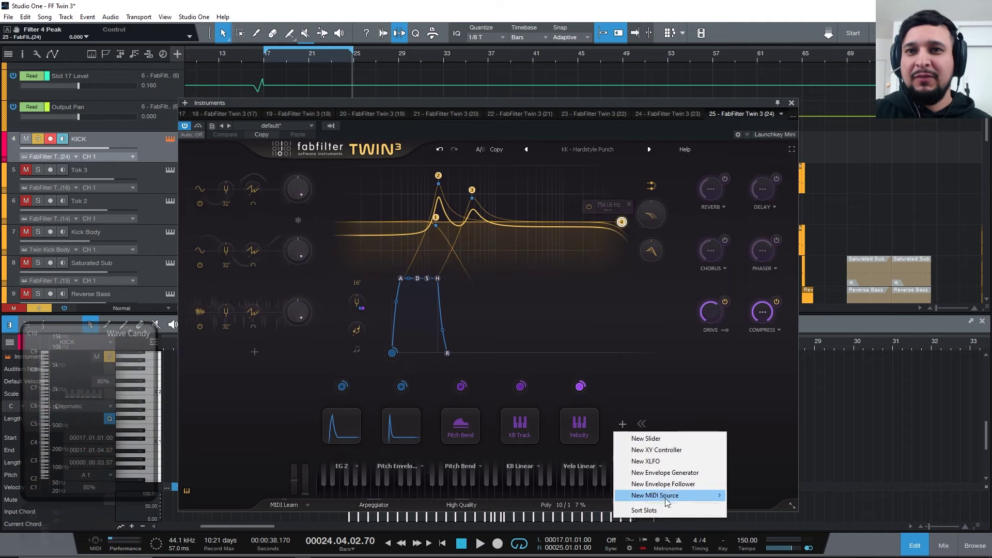
left_click(690, 474)
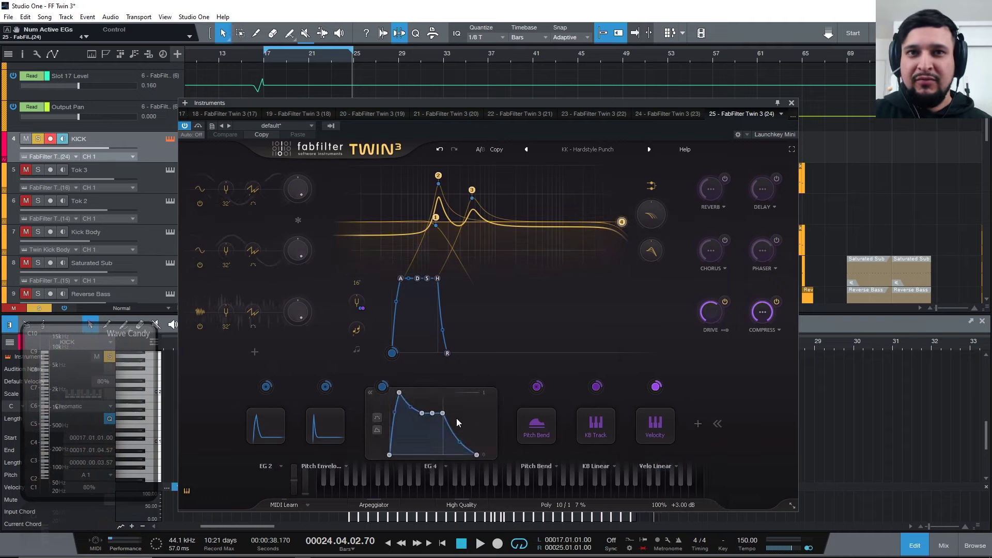
Step: Drop EG 4's sustain to its minimum and assign the envelope to filter 4's frequency
left_click_drag(440, 417, 429, 470)
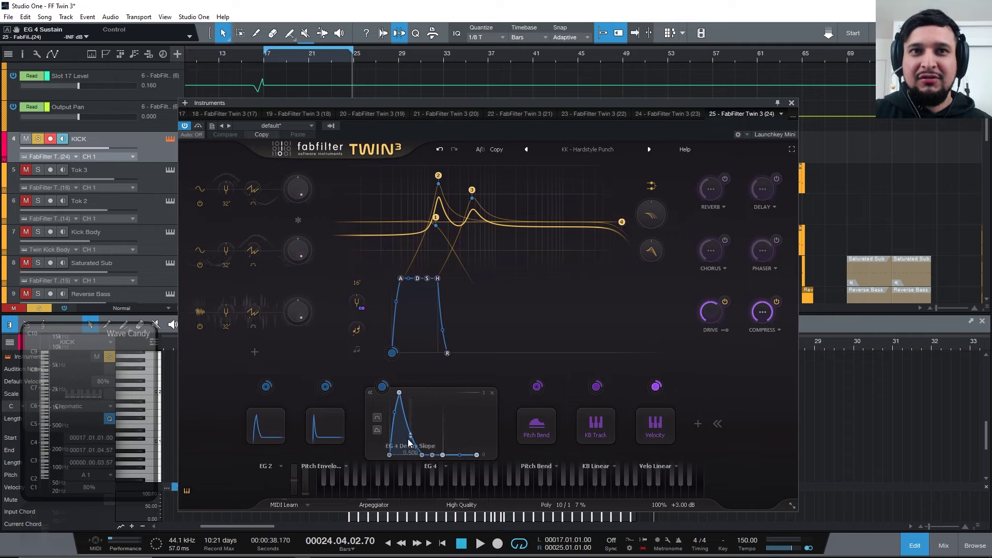
left_click_drag(390, 389, 623, 222)
key("space")
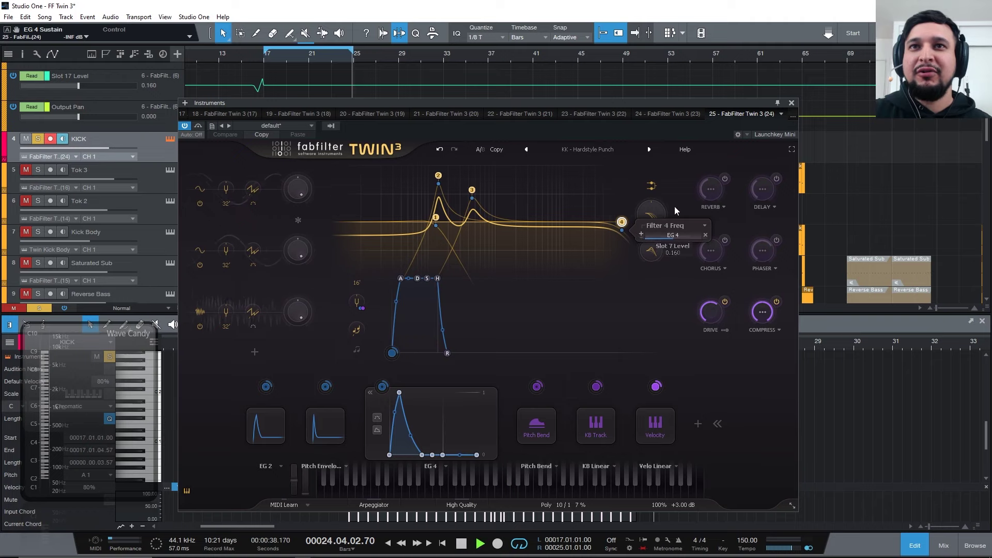
key("space")
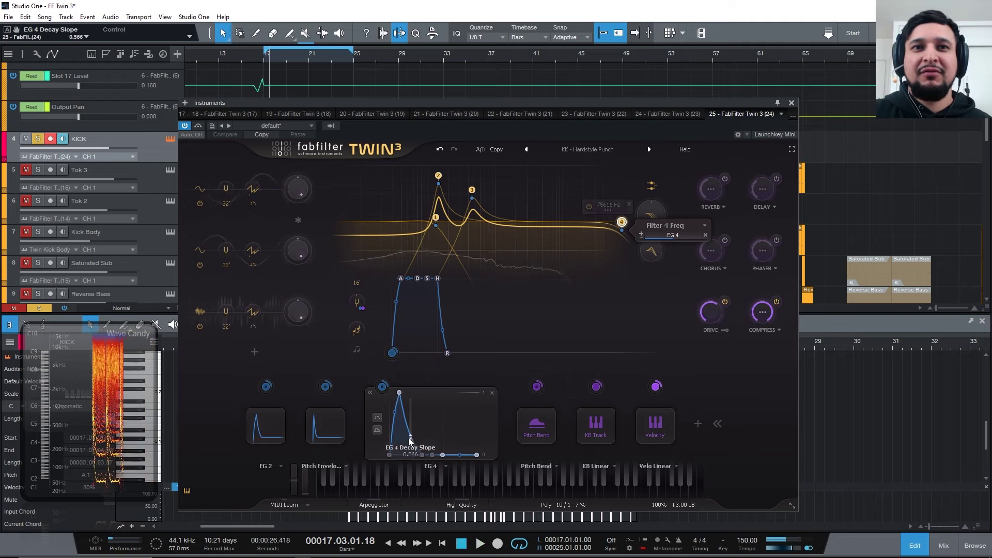
Step: Shorten EG 4's decay to about 134 ms and audition the kick
left_click_drag(423, 458, 412, 457)
key("space")
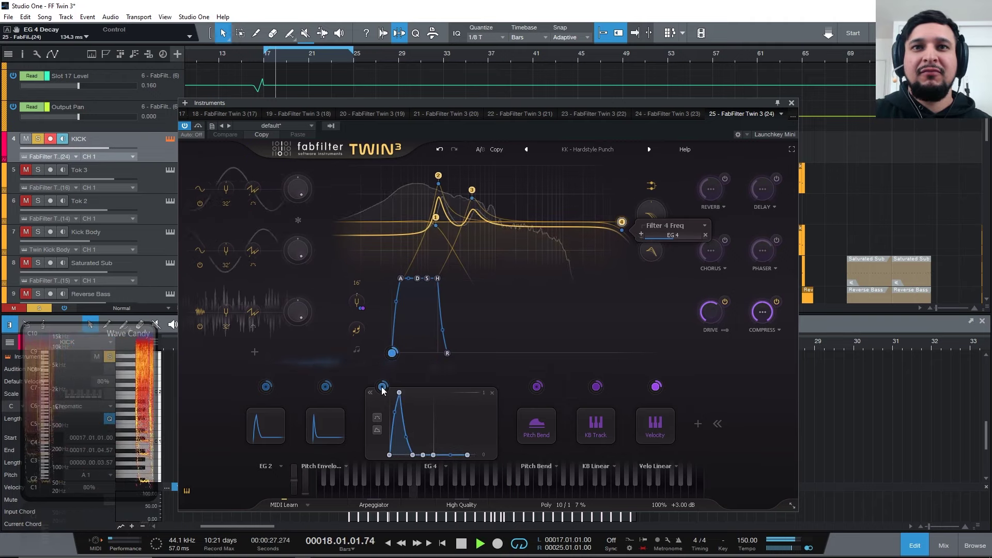
key("space")
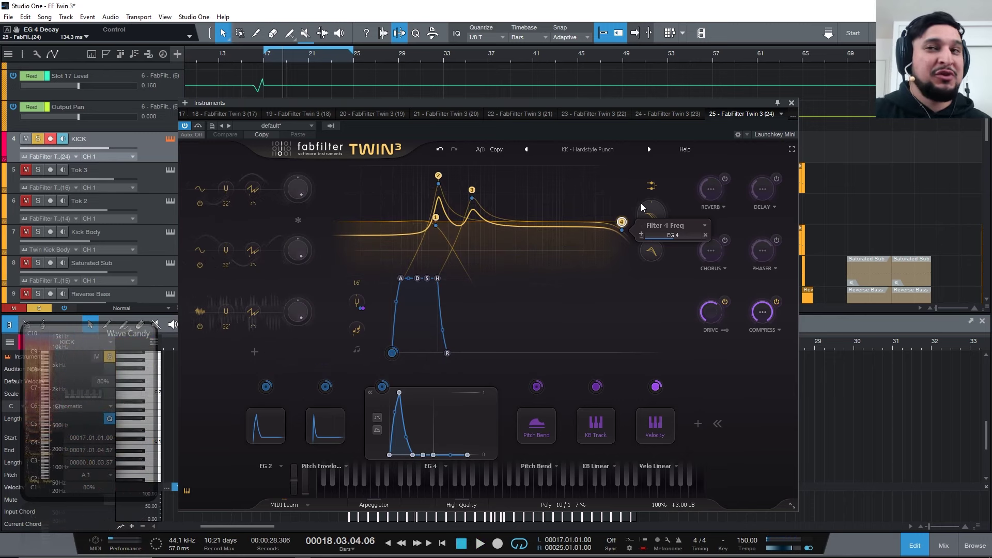
Step: Lower filter 4 to about 2880 Hz and raise its EG 4 modulation level to 0.440 while auditioning the kick
mouse_move(623, 222)
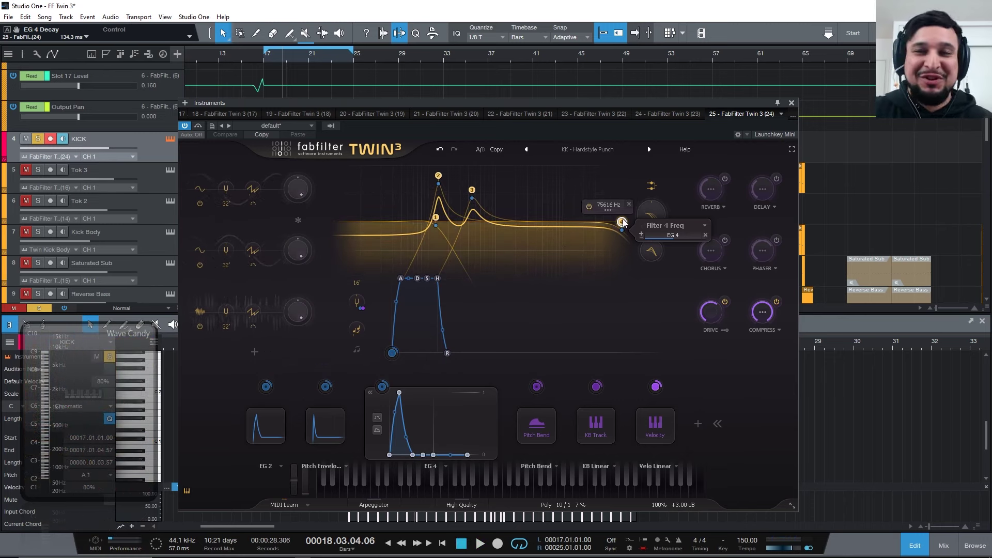
mouse_move(624, 222)
left_mouse_down()
mouse_move(525, 210)
mouse_move(634, 215)
mouse_move(611, 218)
mouse_move(619, 216)
left_mouse_up()
key("space")
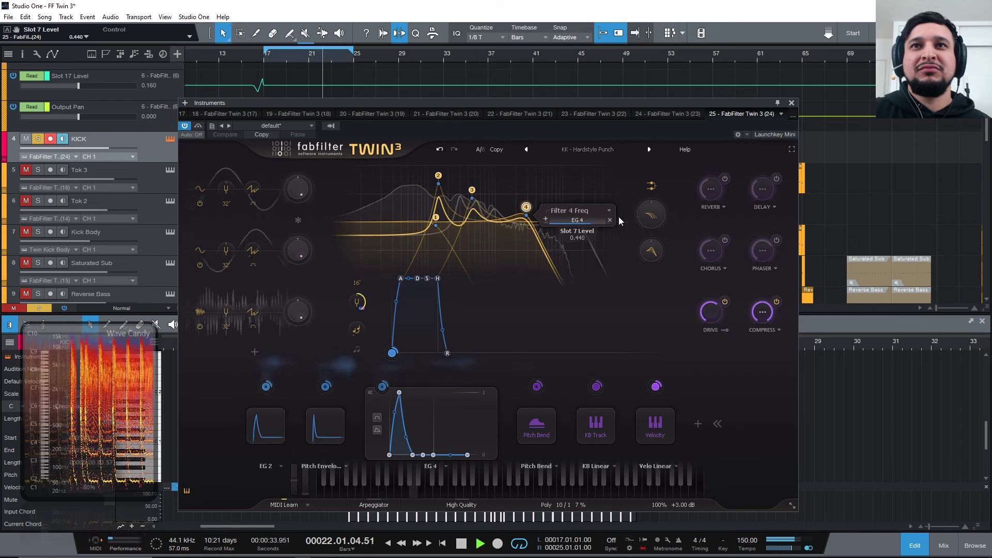
left_click(628, 152)
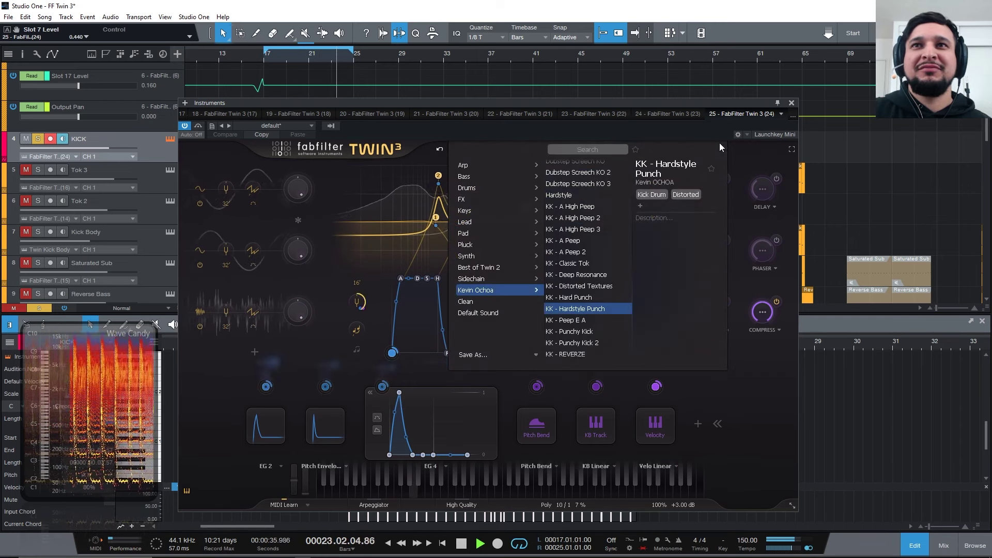
left_click(756, 172)
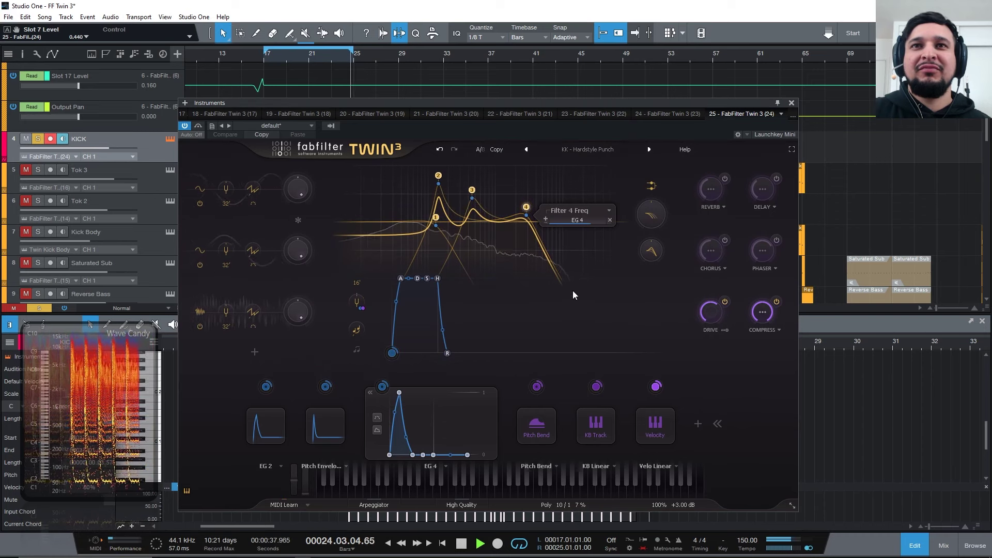
key("space")
Step: Lower filter 4 to about 1200 Hz with a peak of about 0.42, and bend EG 4's decay slope to about -0.67
mouse_move(526, 207)
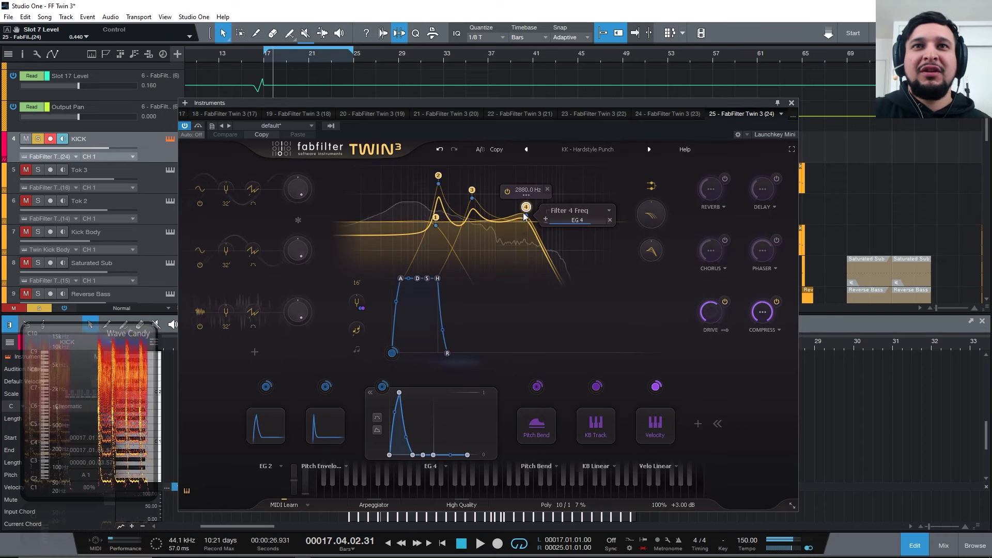
left_click_drag(526, 206, 502, 203)
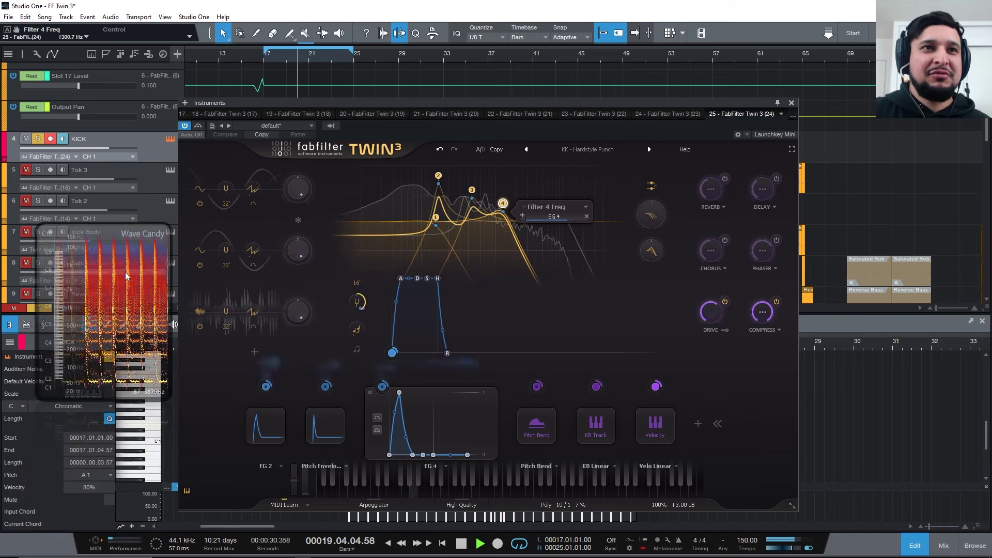
left_click_drag(503, 203, 501, 199)
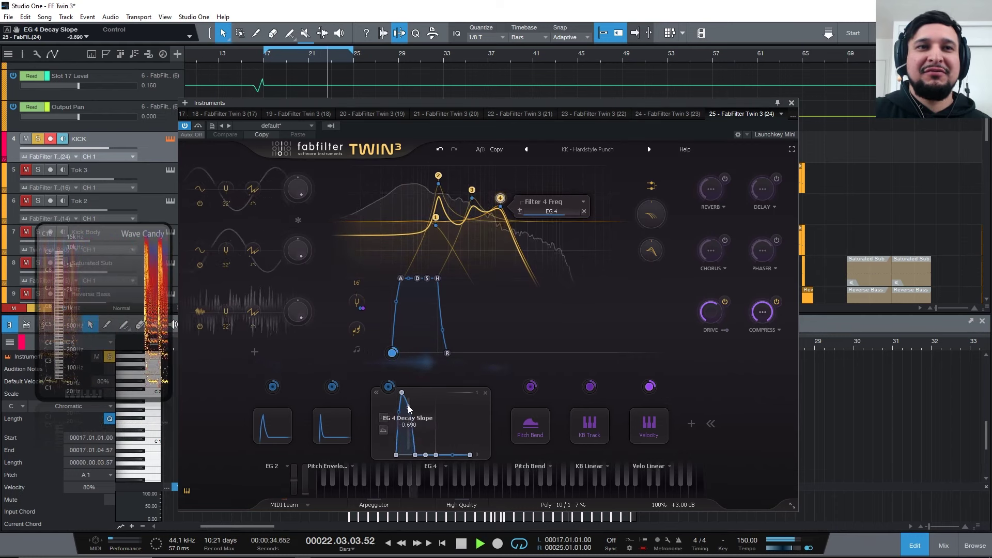
left_click_drag(408, 407, 408, 408)
key("space")
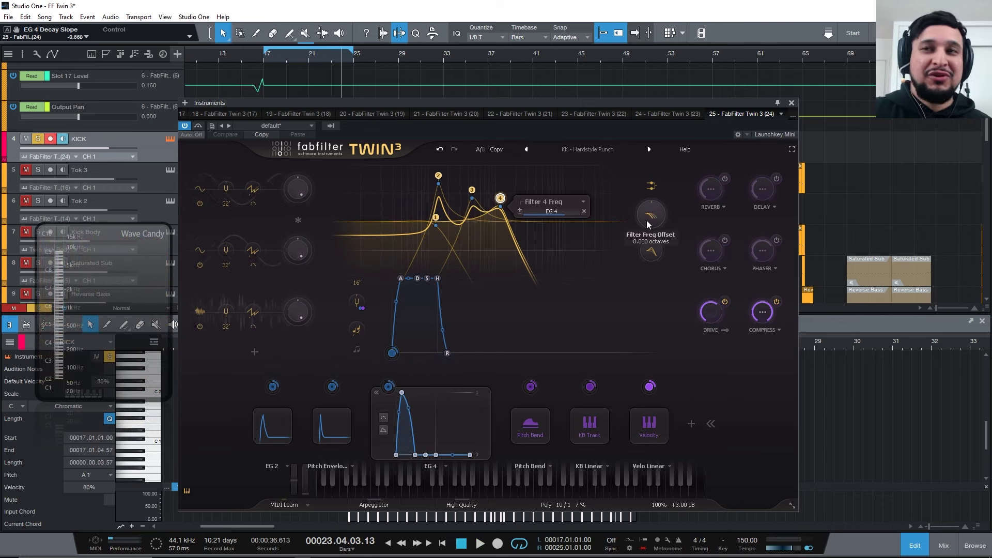
Step: Sweep the Filter Freq Offset down to about -4.4 octaves and back to about -2 octaves during playback
key("space")
key("space")
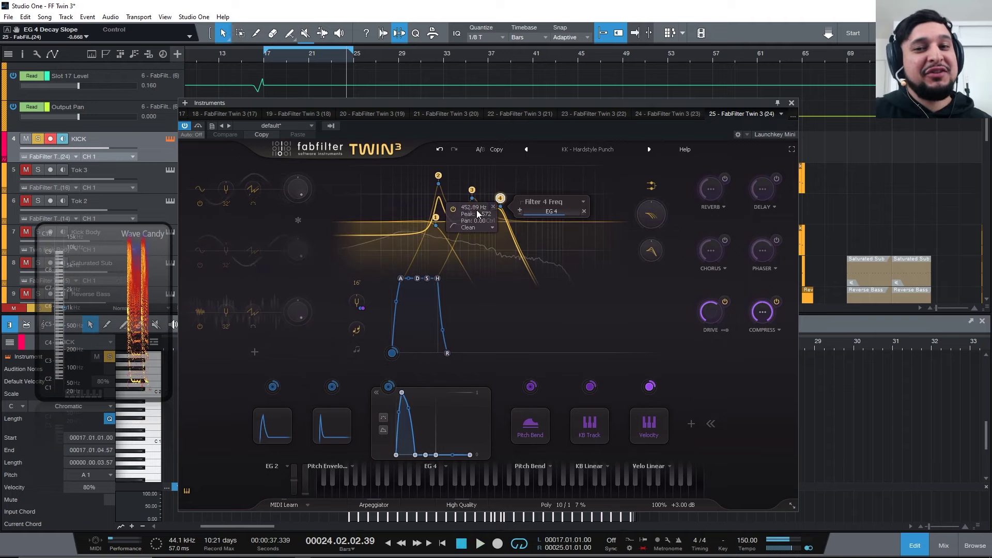
key("space")
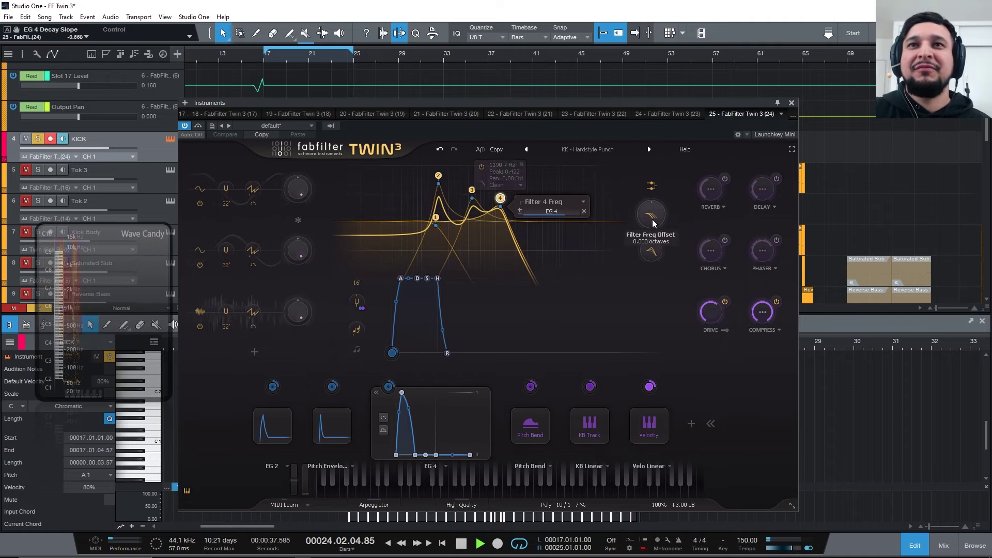
left_click_drag(650, 219, 681, 255)
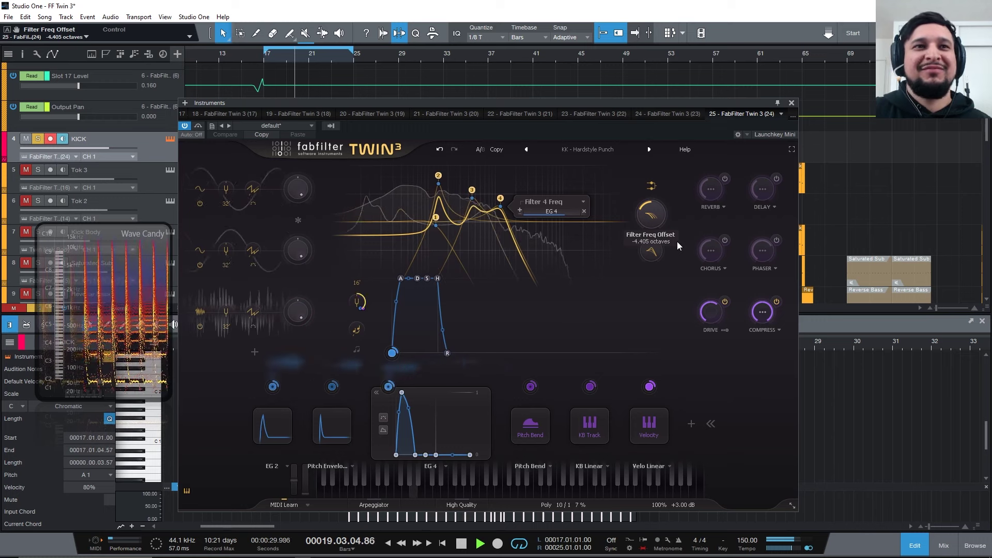
left_click_drag(677, 241, 658, 222)
key("space")
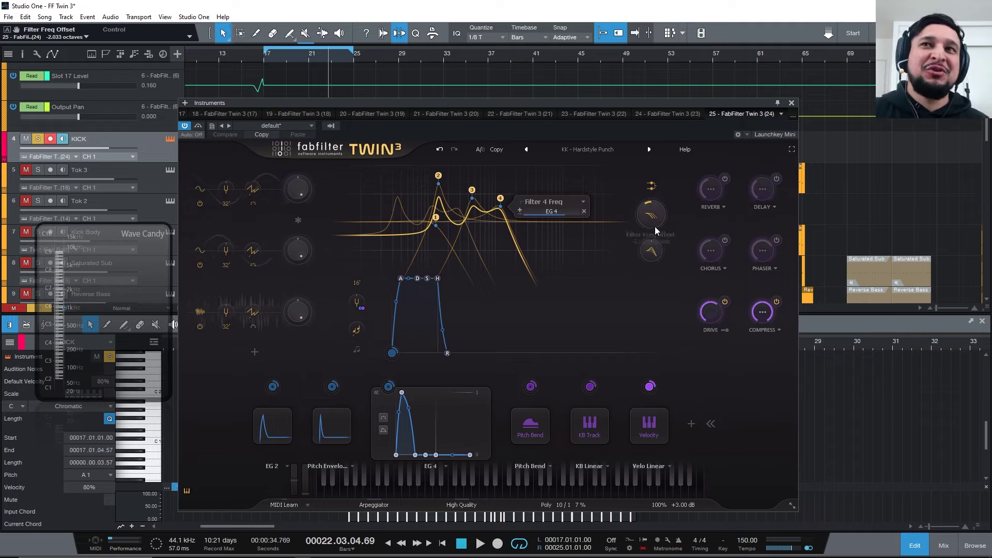
Step: Vary the Filter Freq Offset further and reset it to 0 octaves
mouse_move(653, 222)
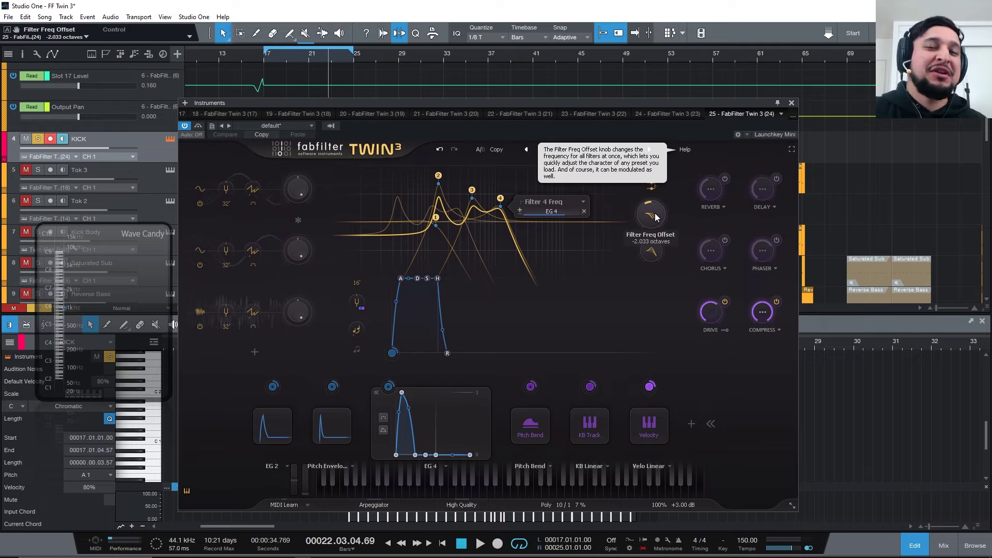
left_click_drag(658, 221, 666, 191)
left_click(655, 216, "ctrl")
key("space")
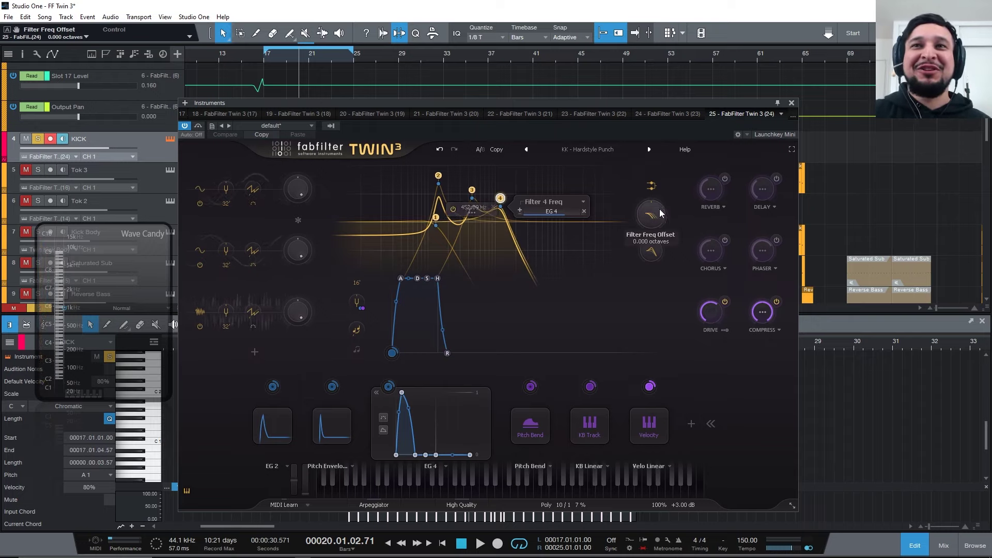
mouse_move(659, 220)
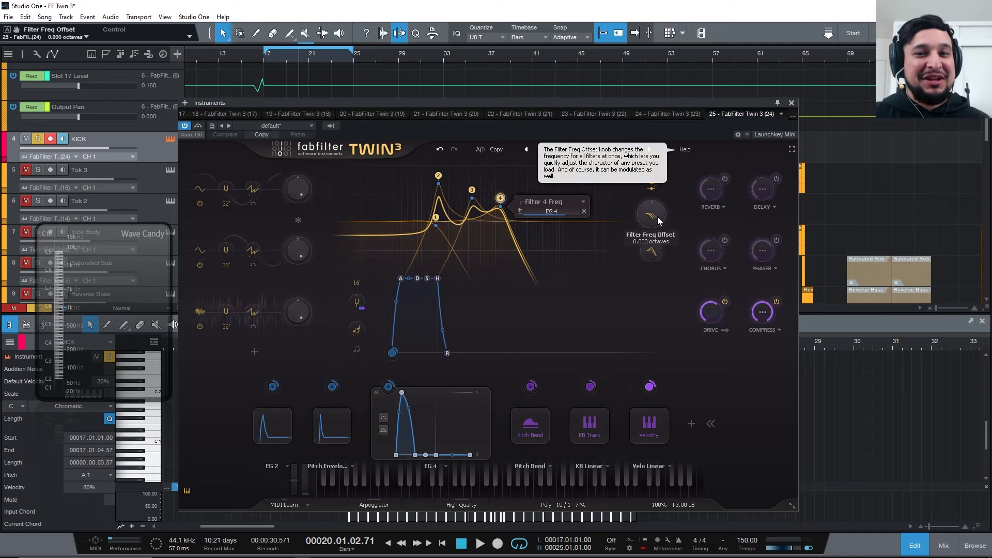
Step: Take the KICK track out of solo, mute it and close its Twin 3 window
left_click(231, 57)
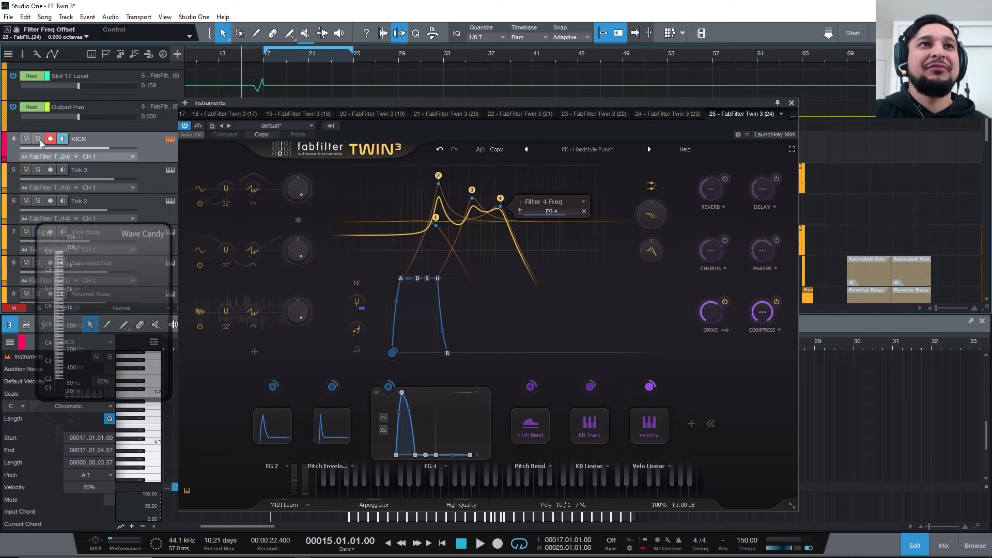
left_click(791, 102)
scroll(266, 127, "up", 2)
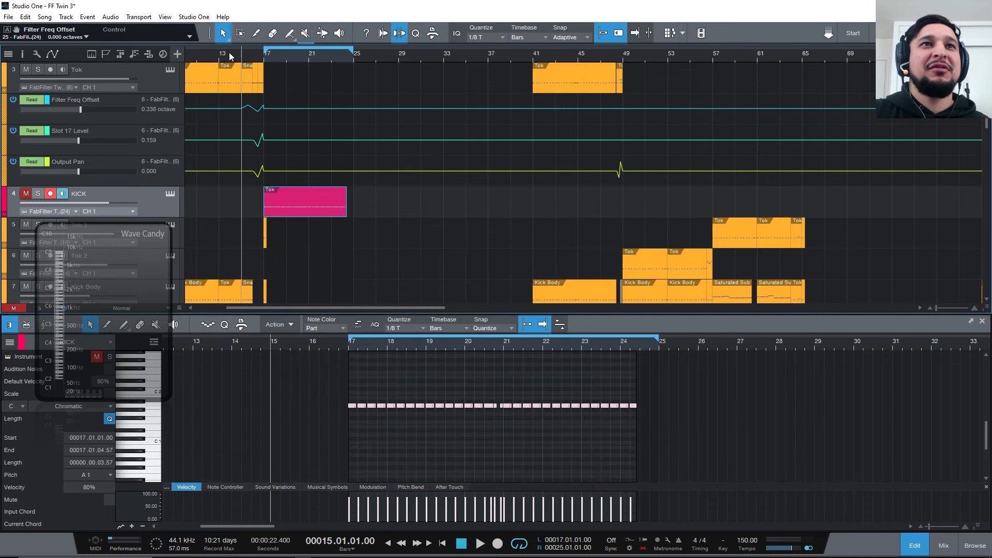
Step: Set the loop range from bar 9 to bar 20 and start playback from bar 13
left_click(226, 49)
left_click_drag(231, 57, 311, 52)
key("space")
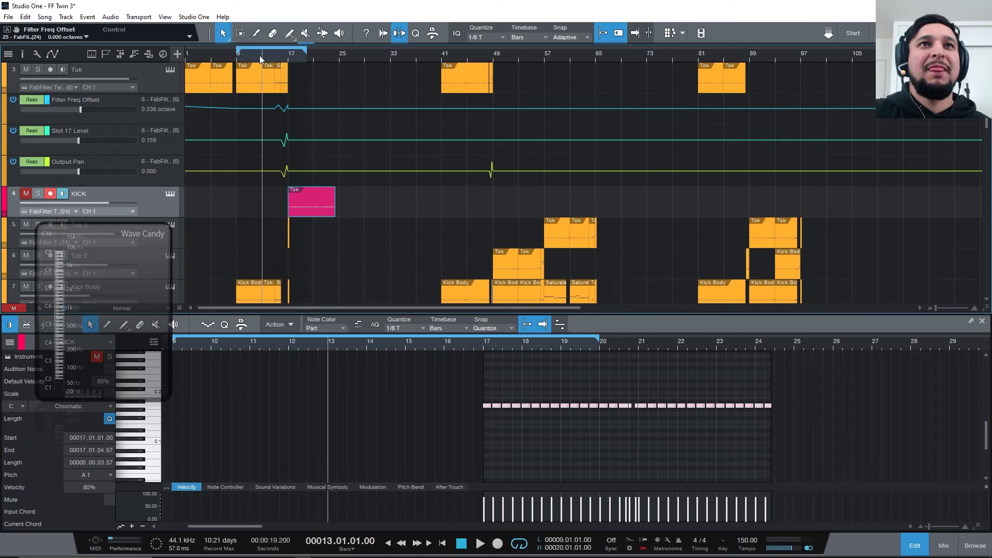
Step: Solo the Tok track and inspect the Filter Freq Offset in its Twin 3 instance
left_click(38, 70)
left_click(170, 69)
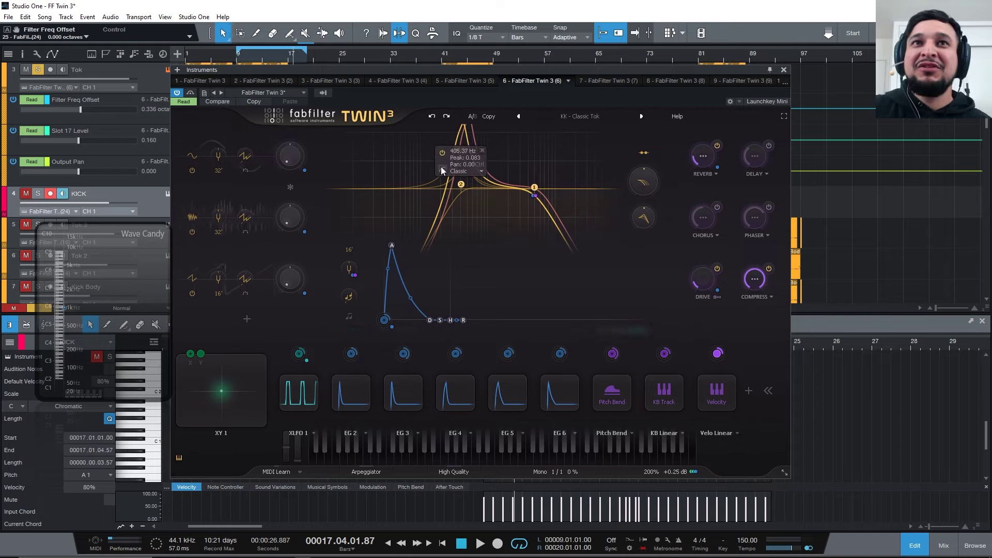
mouse_move(460, 161)
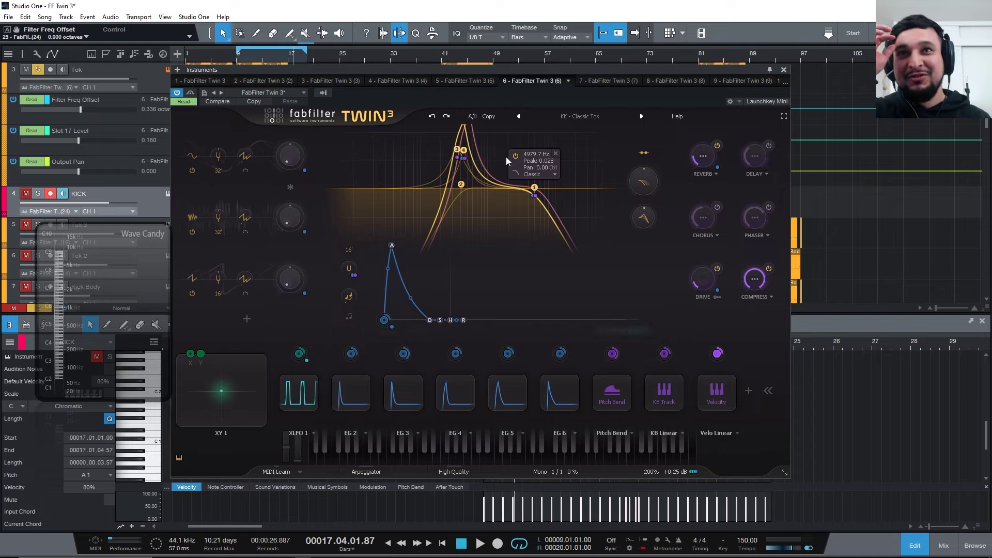
mouse_move(653, 189)
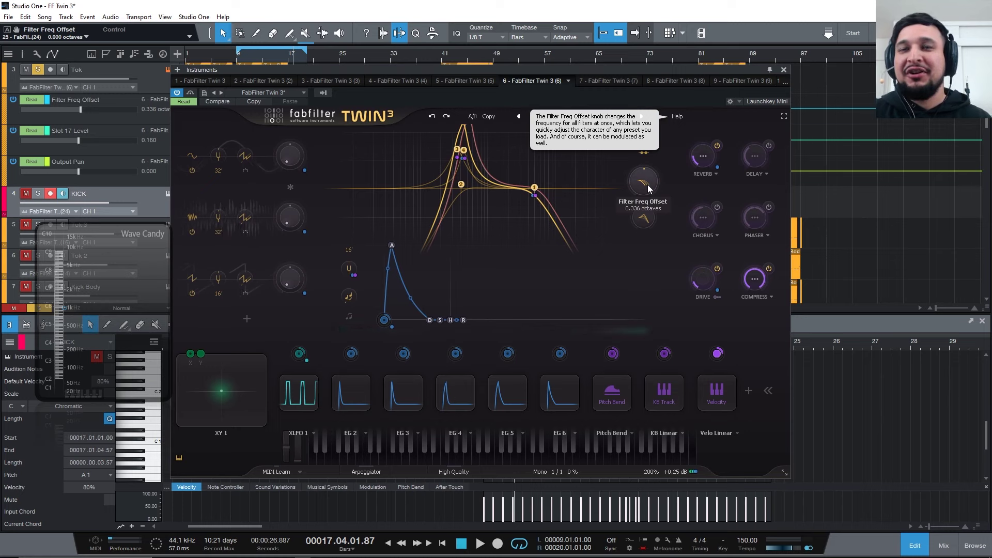
left_click(783, 69)
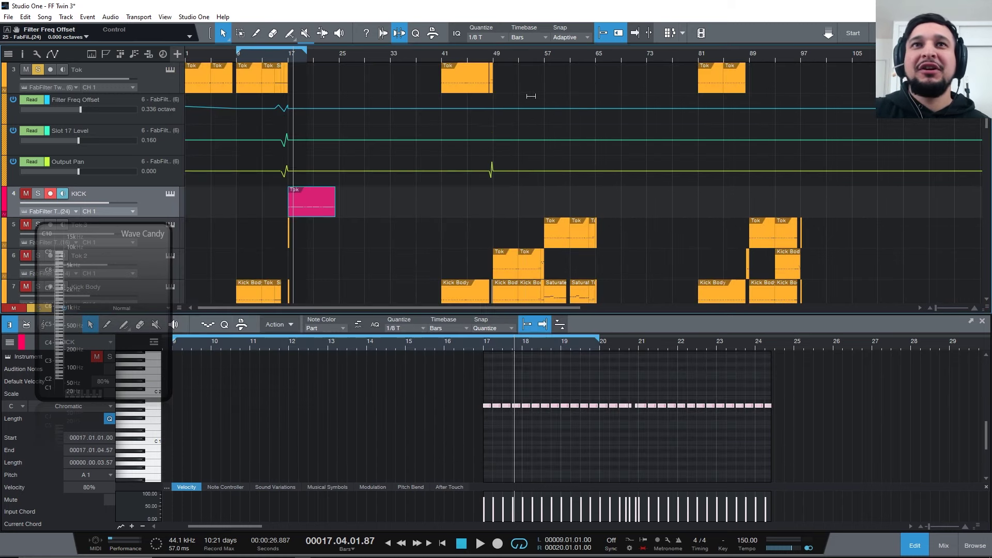
Step: Unmute and solo the Tok 2 track, and play the arrangement from bar 49
scroll(533, 144, "down", 3)
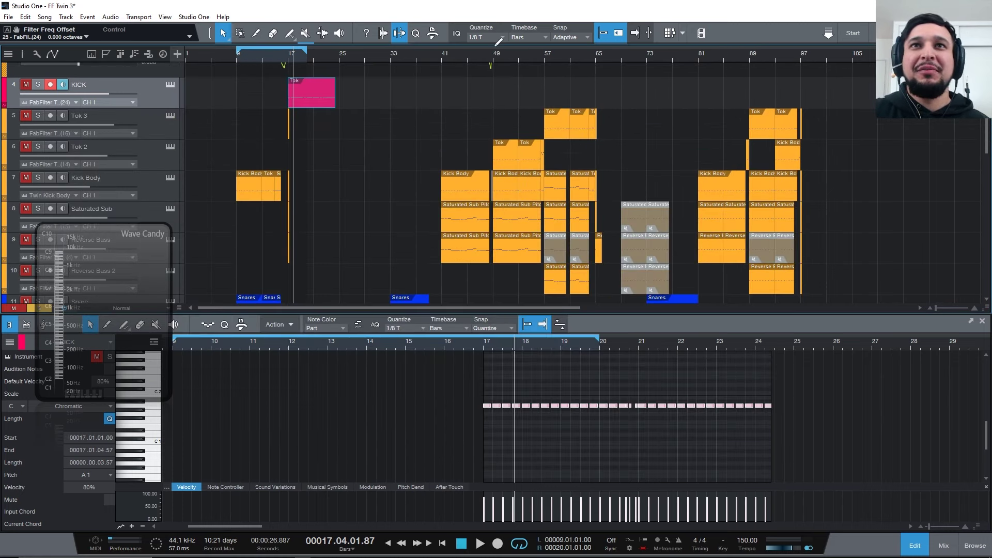
left_click(490, 58)
scroll(492, 58, "up", 4)
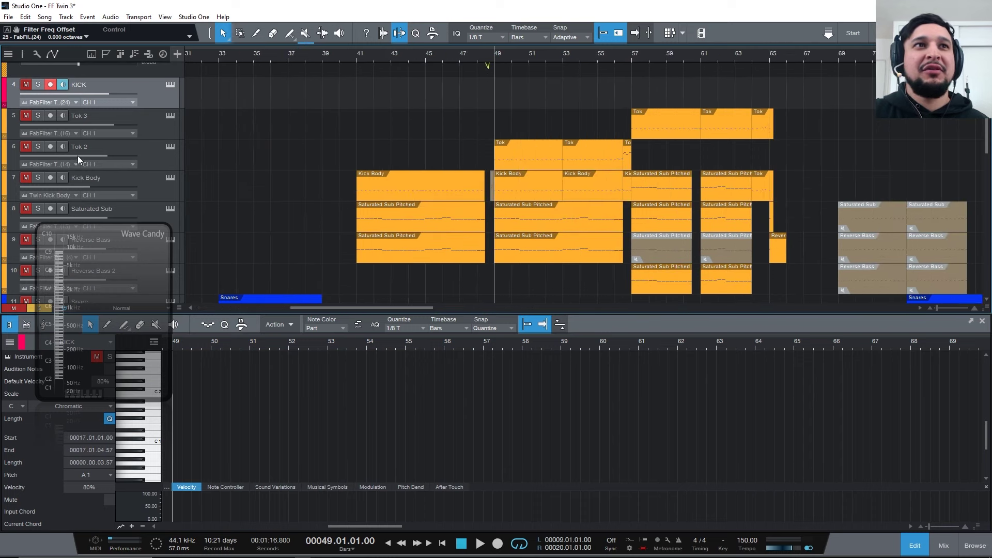
scroll(327, 150, "up", 4)
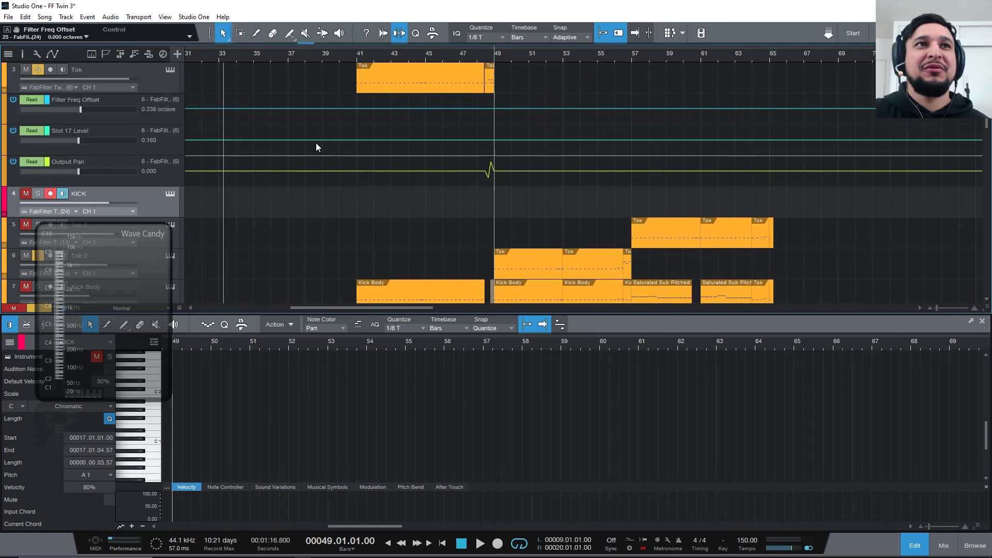
key("space")
scroll(581, 160, "down", 2)
Step: Set the Filter Freq Offset to 1 octave in Tok 2's Twin 3 and move its window clear of the arrangement
left_click(144, 210)
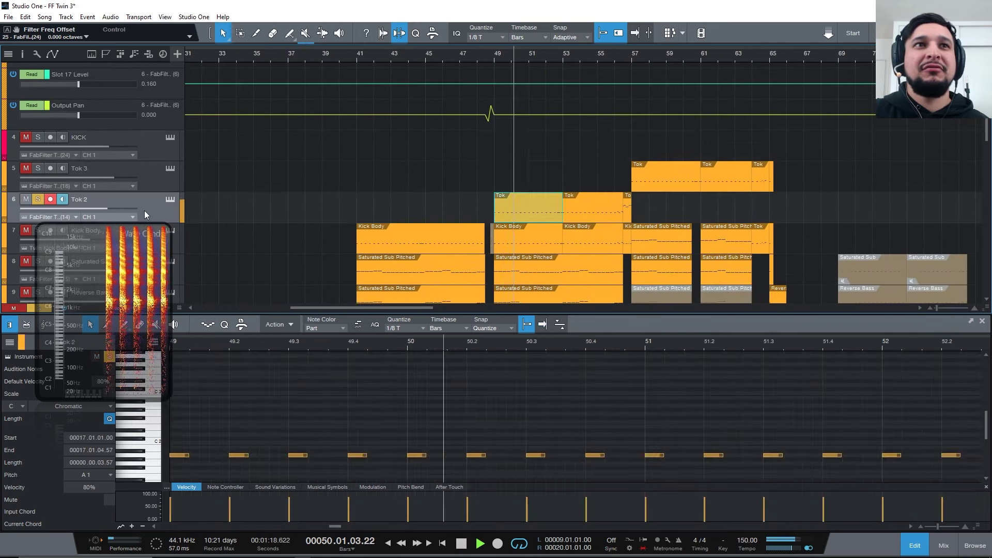
left_click(169, 200)
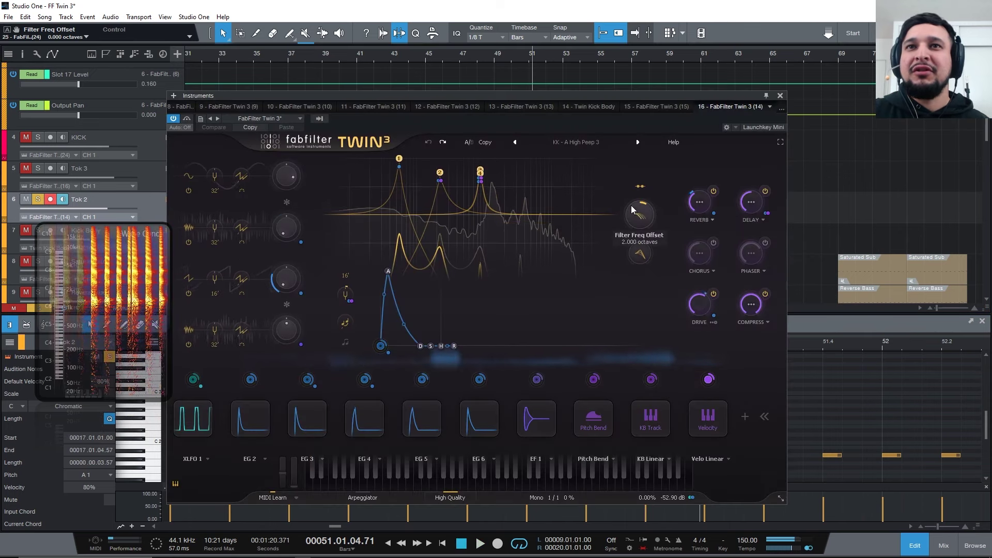
double_click(640, 218)
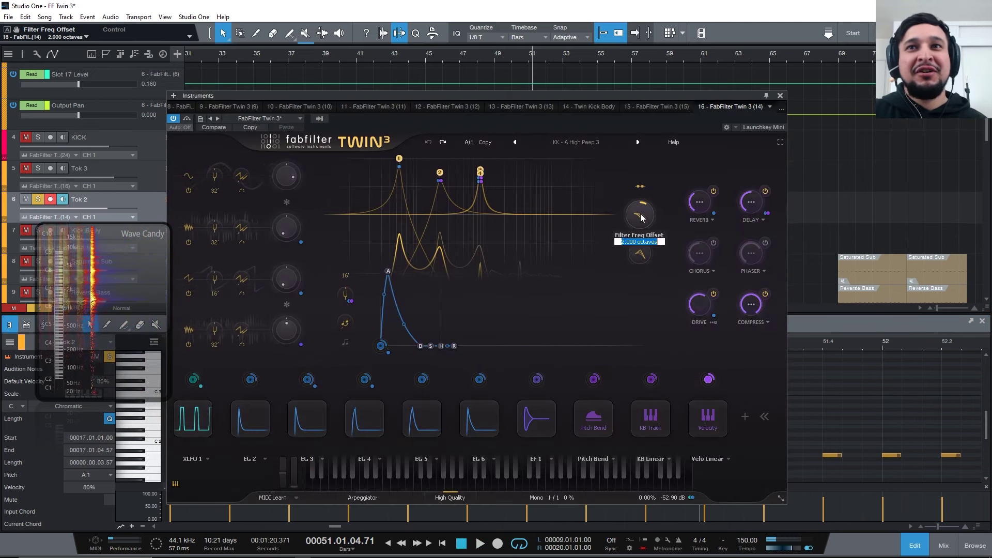
type("1")
key("Return")
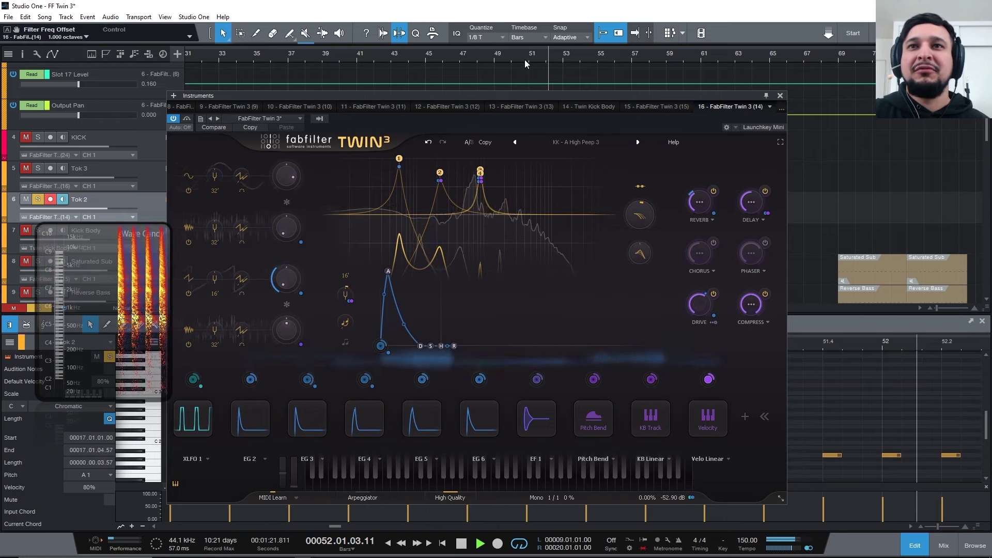
left_click_drag(655, 94, 706, 277)
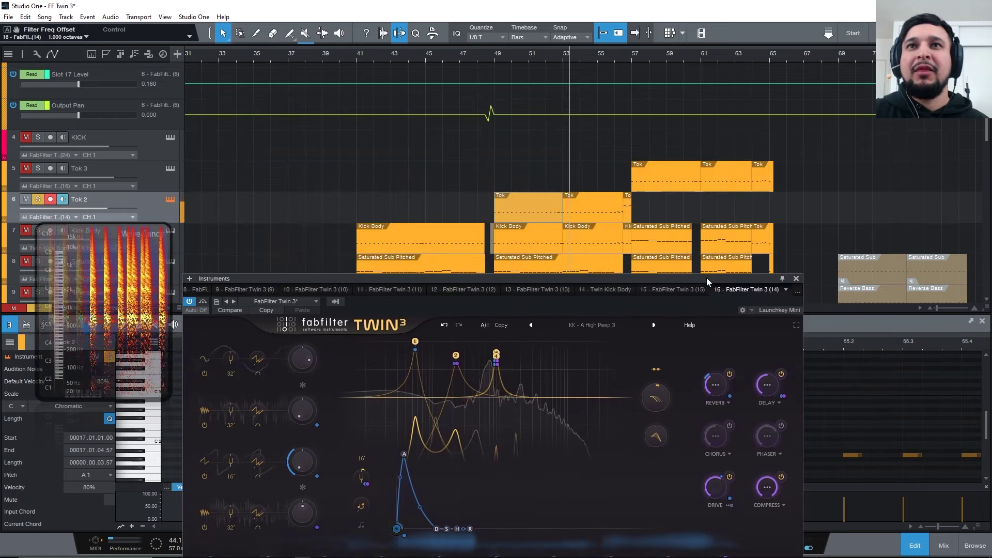
Step: Solo the Tok 3 track and play the arrangement from bar 57
left_click(639, 64)
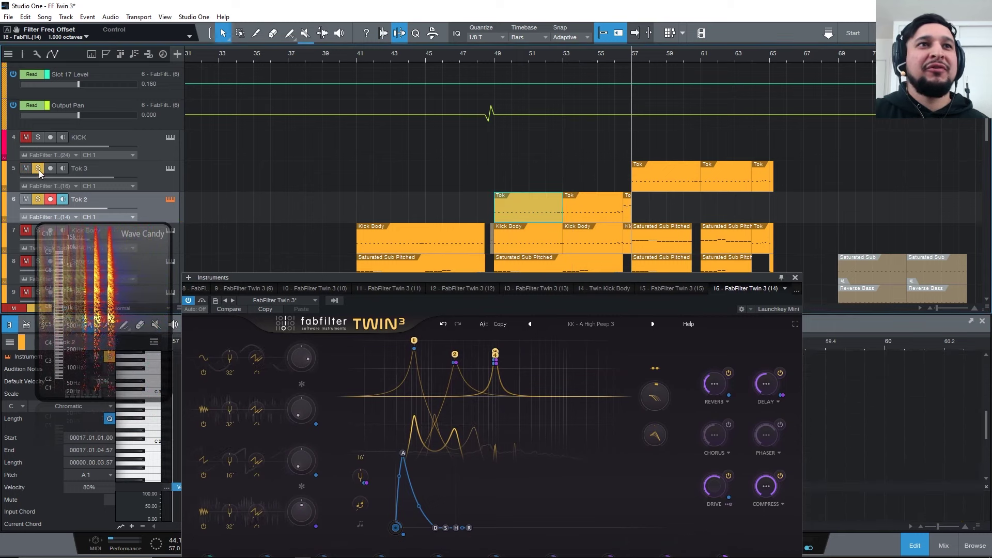
left_click(48, 198)
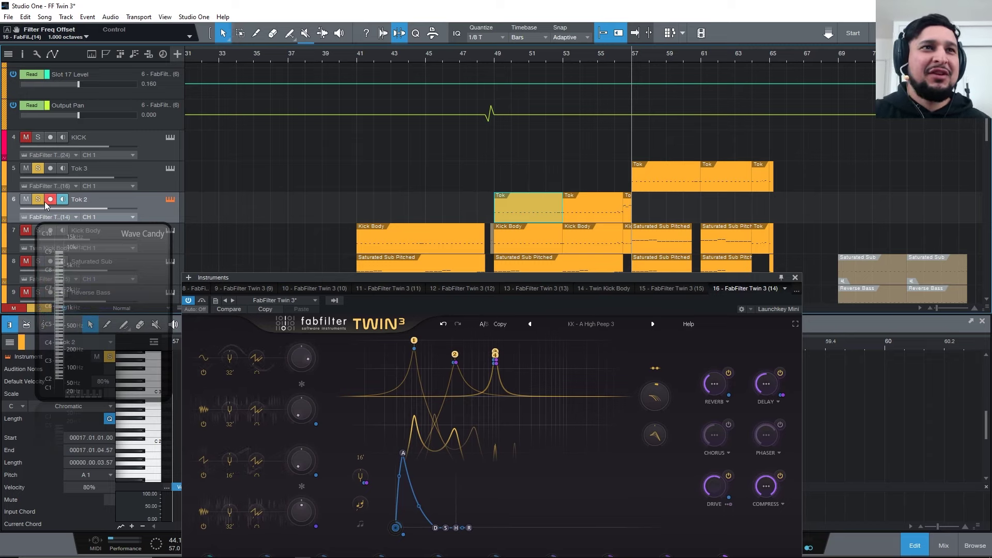
key("space")
Step: Bring up Tok 3's Twin 3 instance and move its window so the effects and modulation sources are in view
left_click(170, 166)
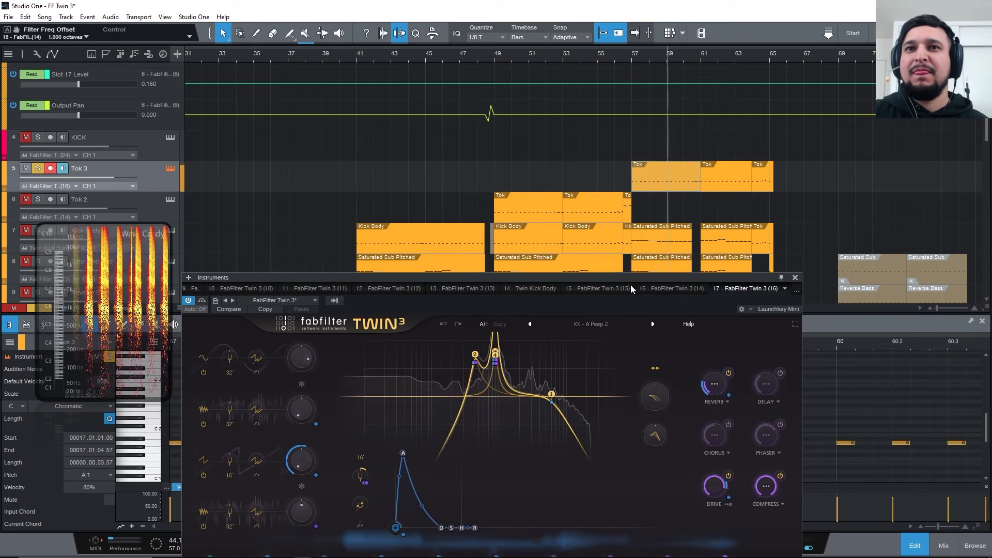
left_click_drag(631, 277, 604, 218)
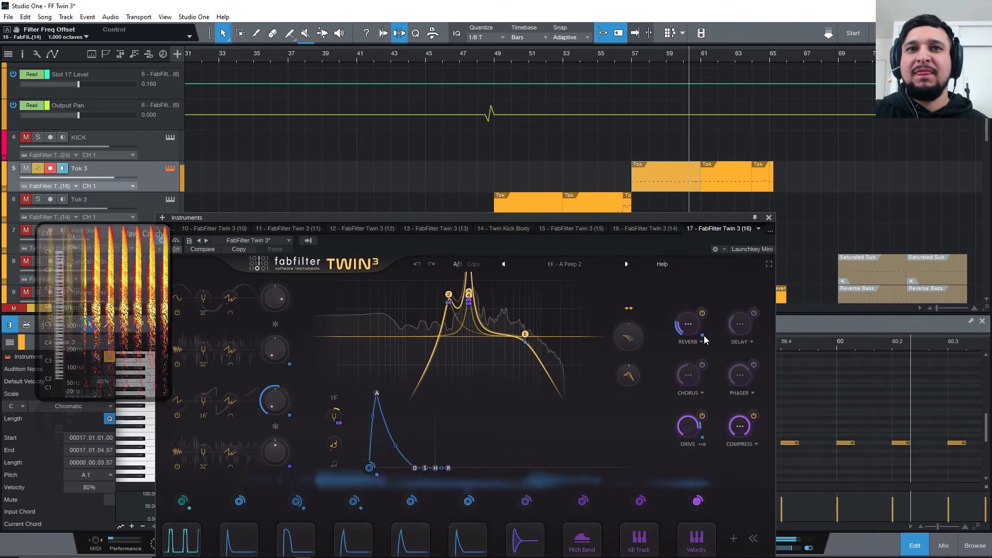
key("space")
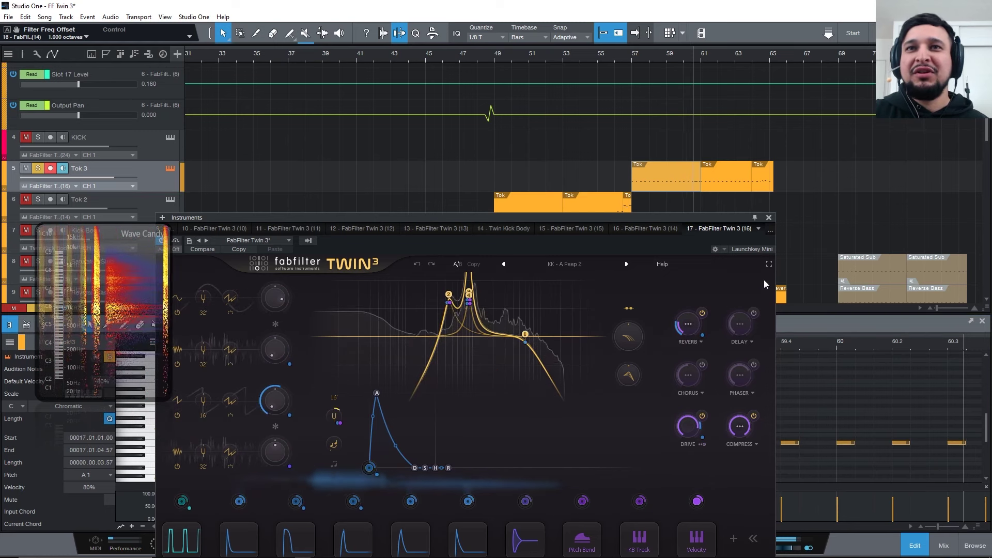
Step: Examine the Tok 3 waveform in the Main channel's PSYSCOPE_PRO and close the scope window
key("F3")
left_click(968, 366)
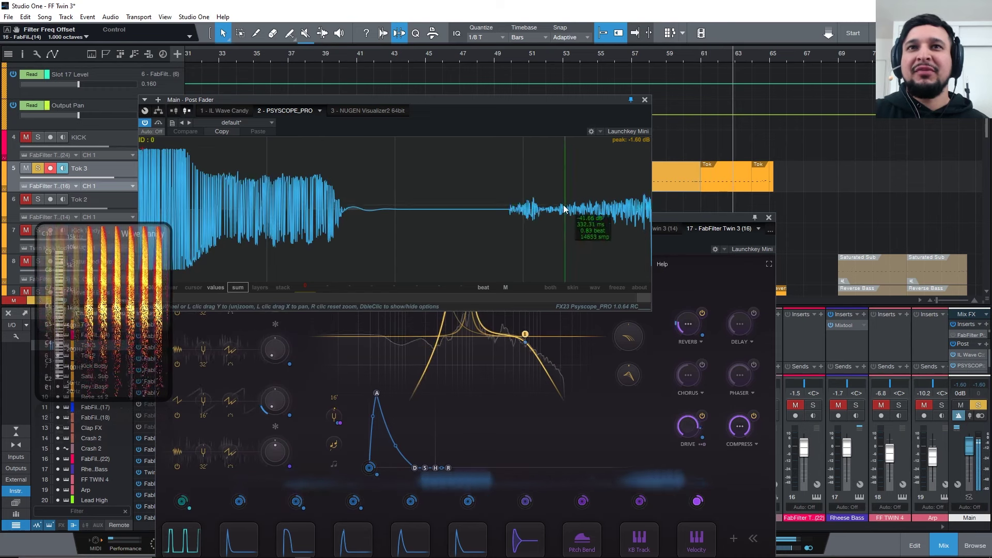
left_click(645, 100)
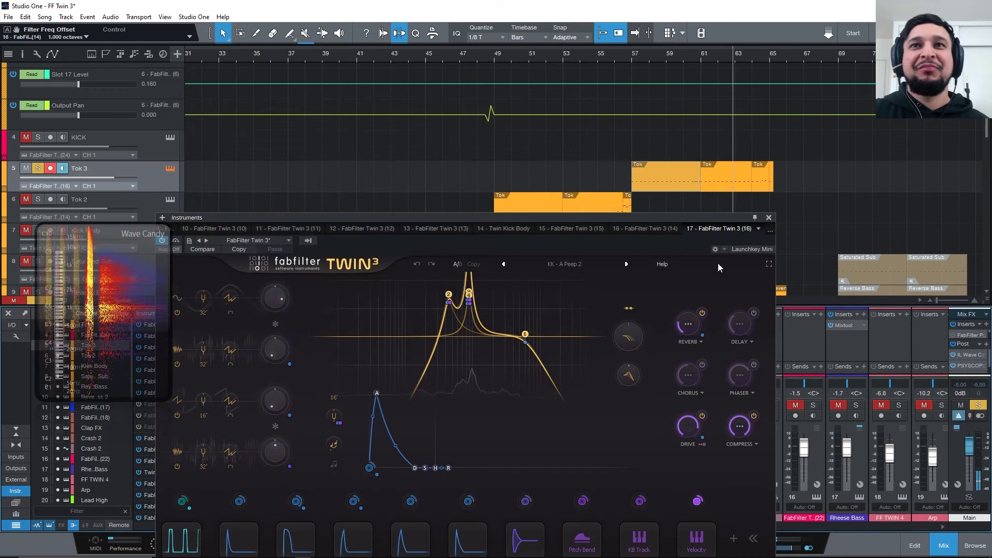
Step: Return the playhead to bar 57 and inspect the reverb amount and EG 3 modulation assignments in Tok 3's Twin 3
left_click(634, 57)
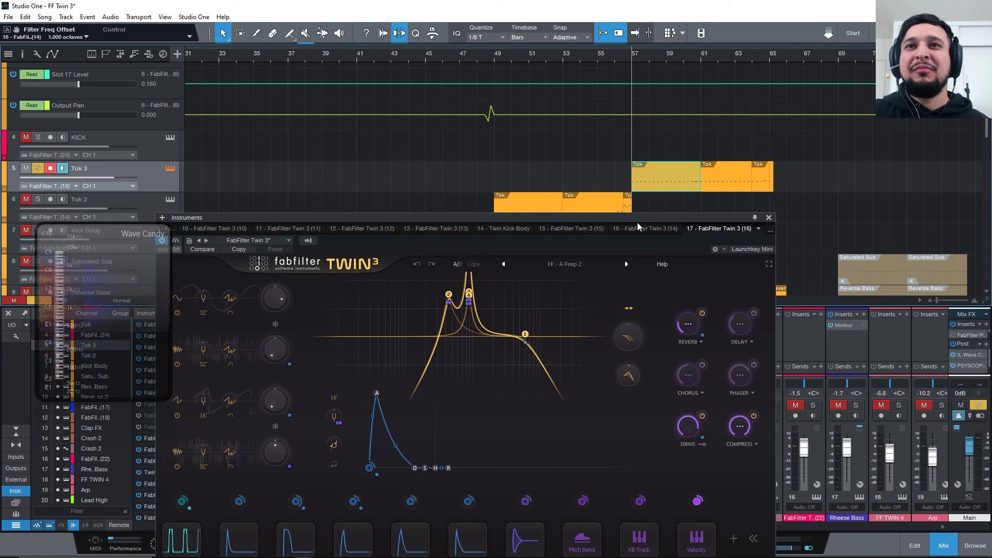
left_click_drag(637, 218, 653, 122)
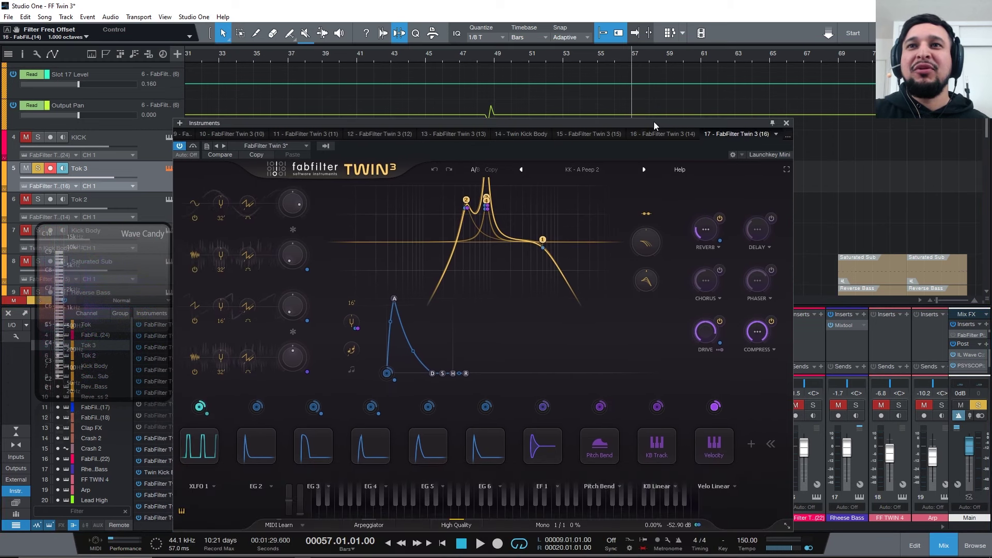
left_click(719, 241)
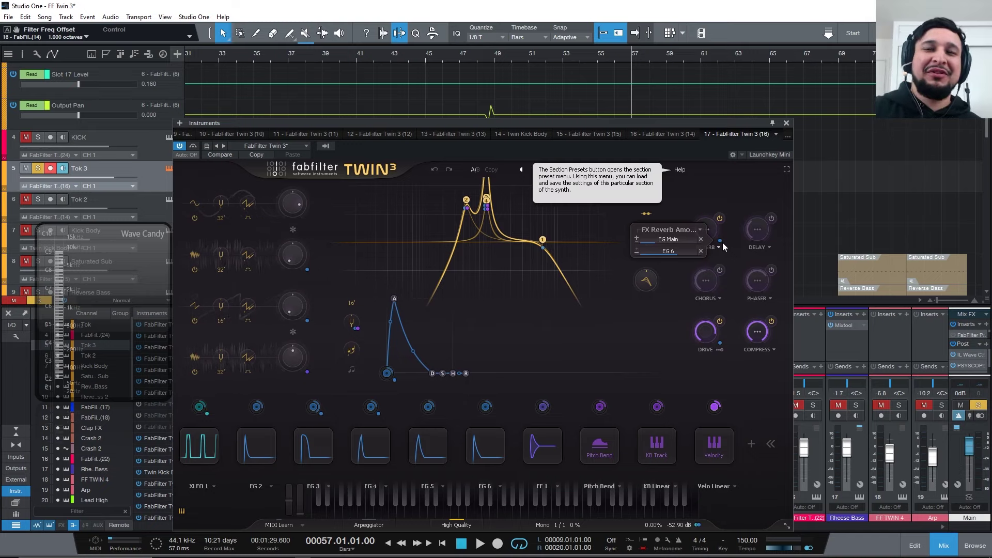
left_click(314, 408)
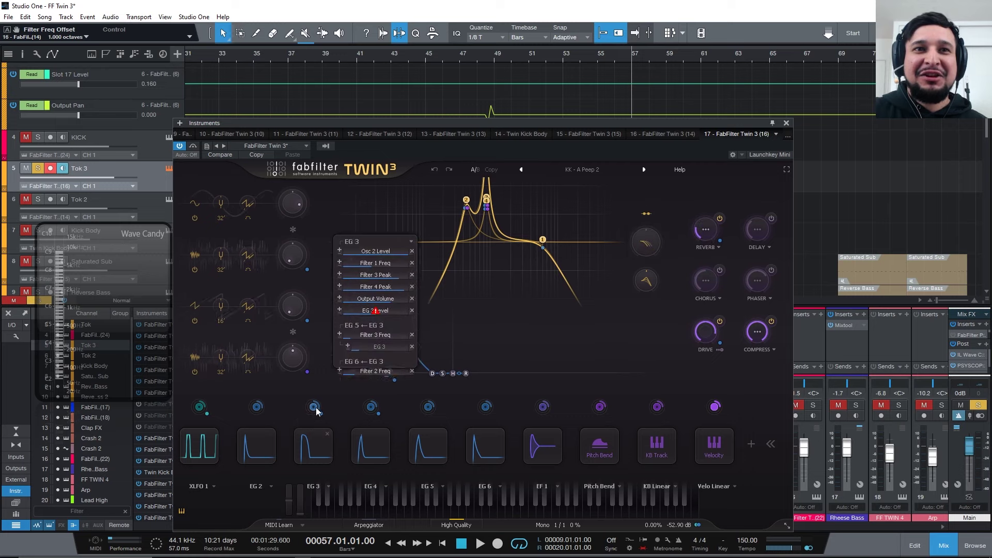
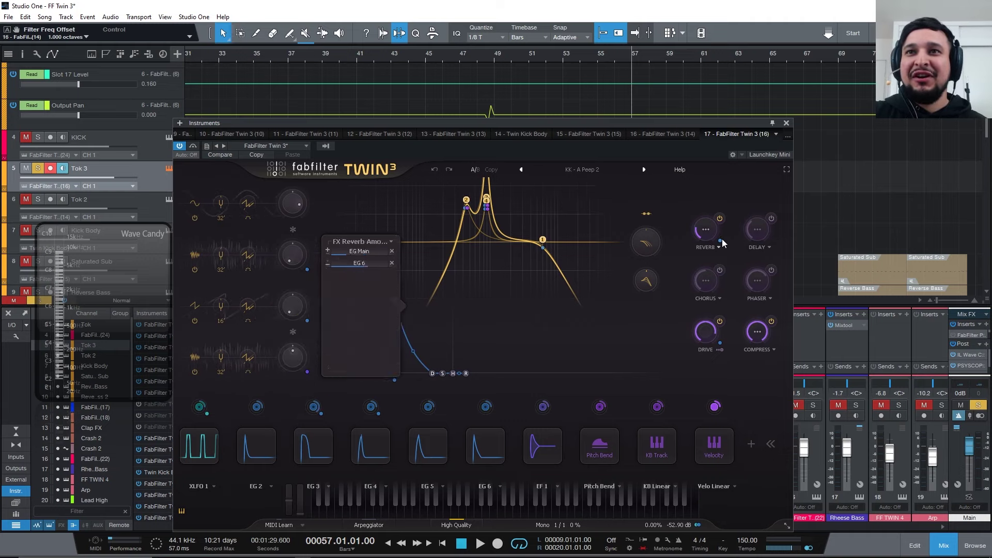
Step: Set EG 6's reverb amount modulation to normal polarity, audition Tok 3 and review EG 6's modulation targets
mouse_move(720, 246)
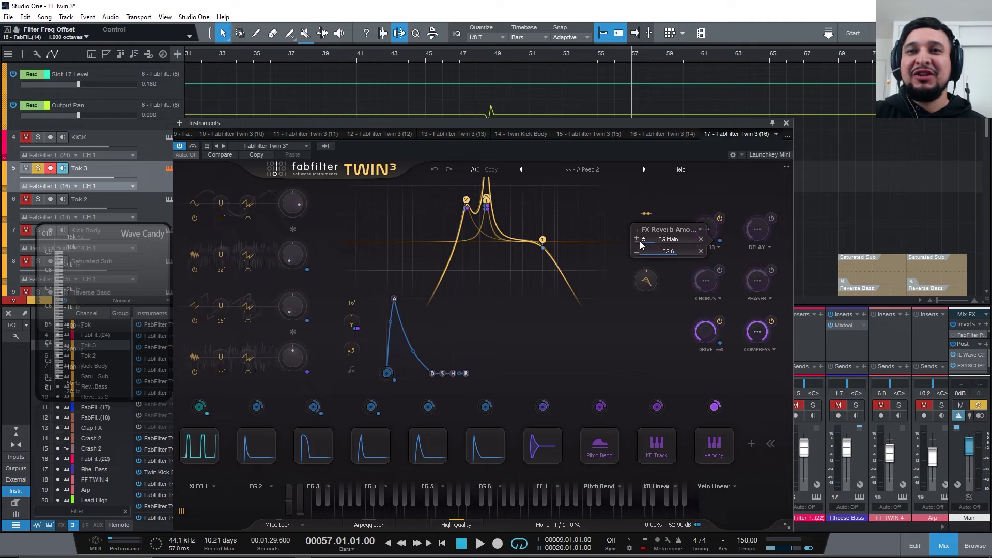
key("space")
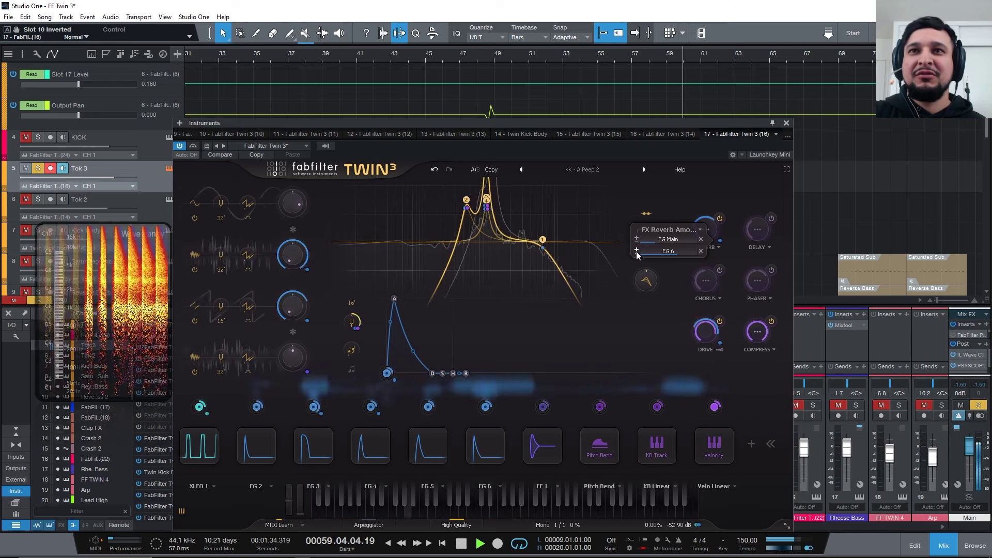
key("space")
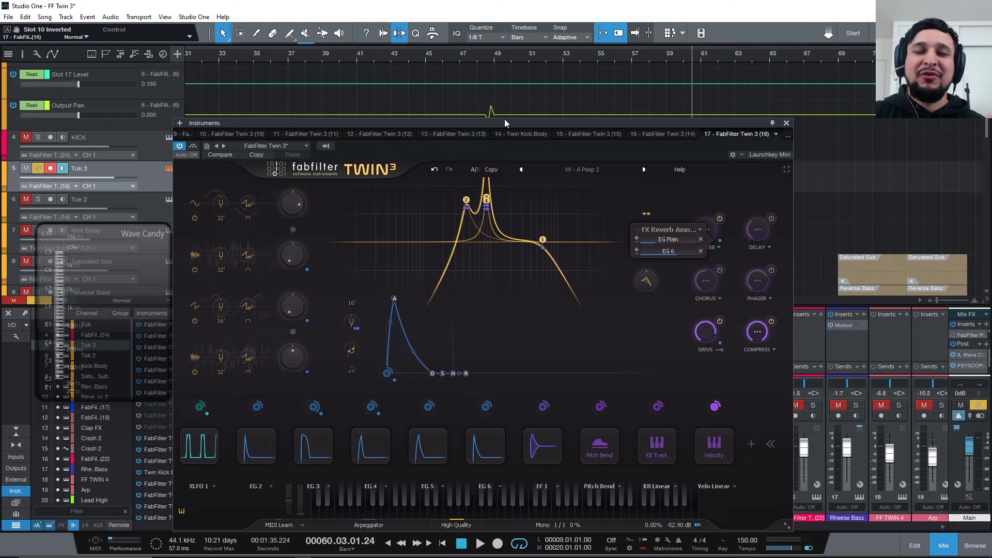
mouse_move(372, 411)
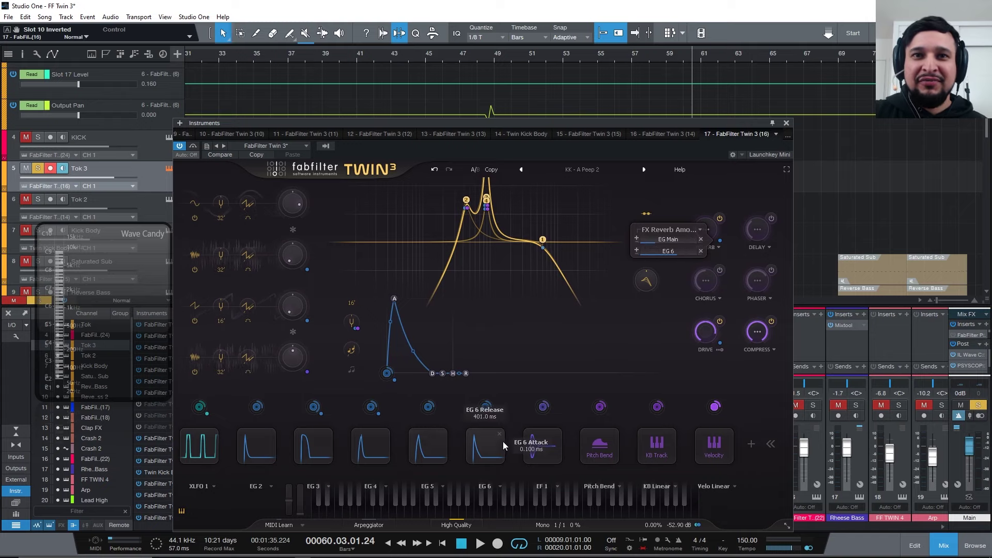
mouse_move(486, 409)
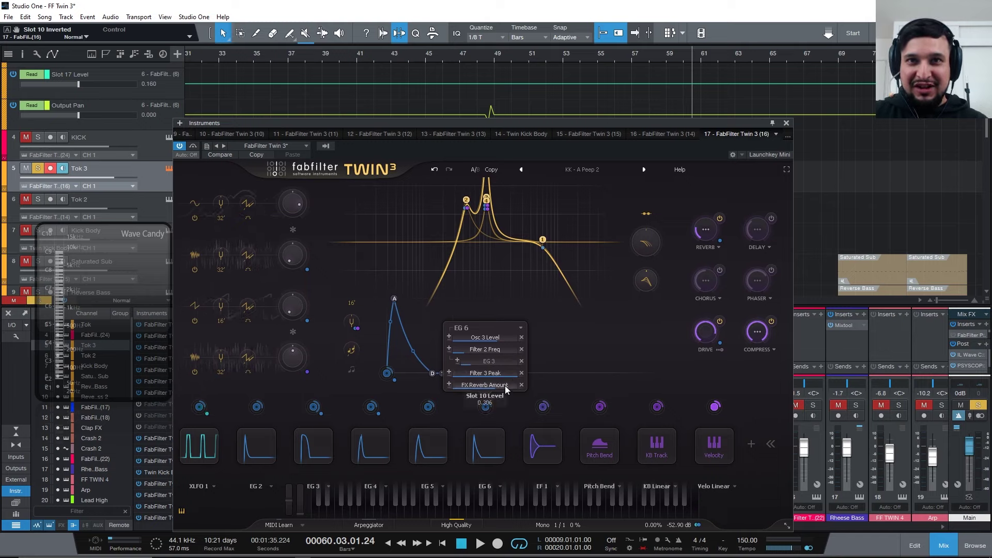
key("space")
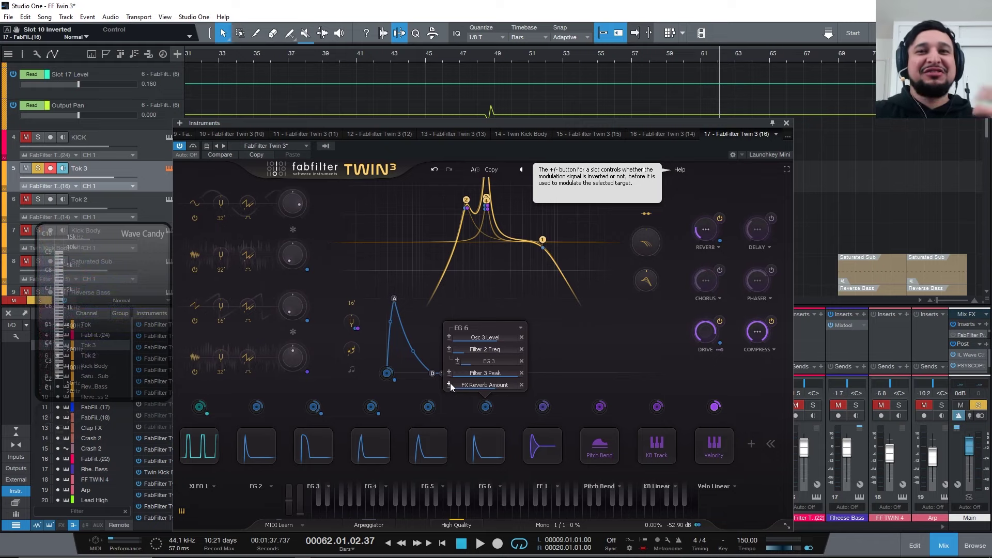
Step: Invert EG 6's FX Reverb Amount modulation, audition Tok 3 and return the playhead to bar 57
left_click(449, 384)
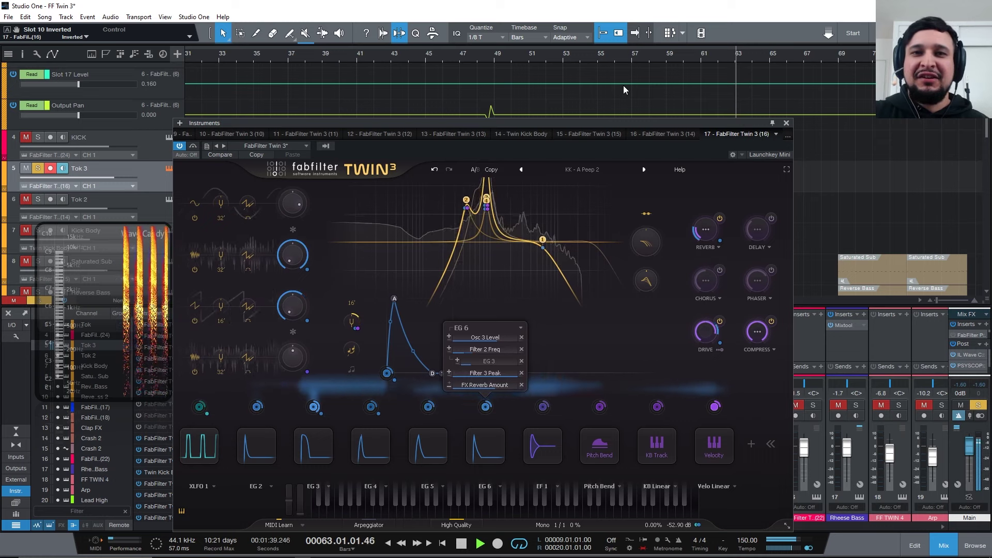
key("space")
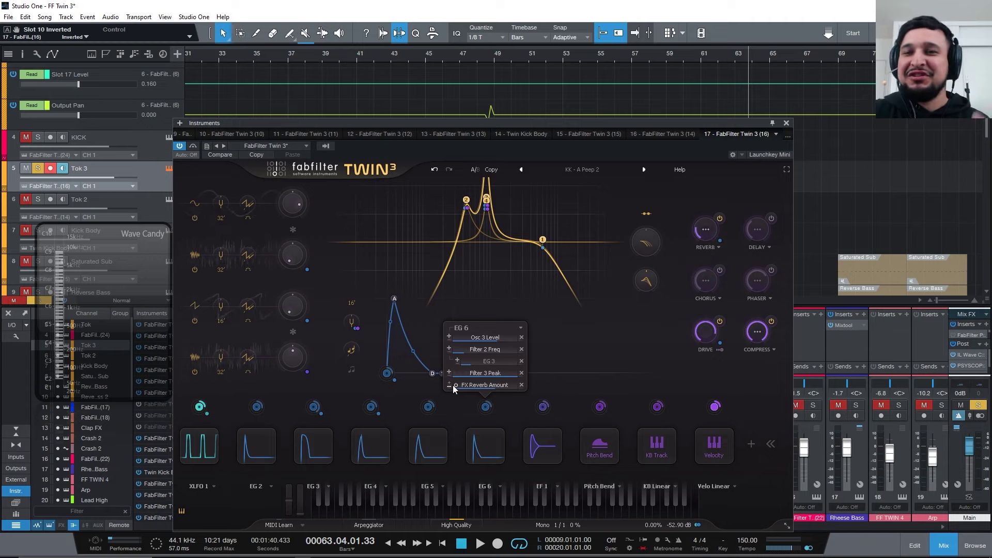
left_click(633, 56)
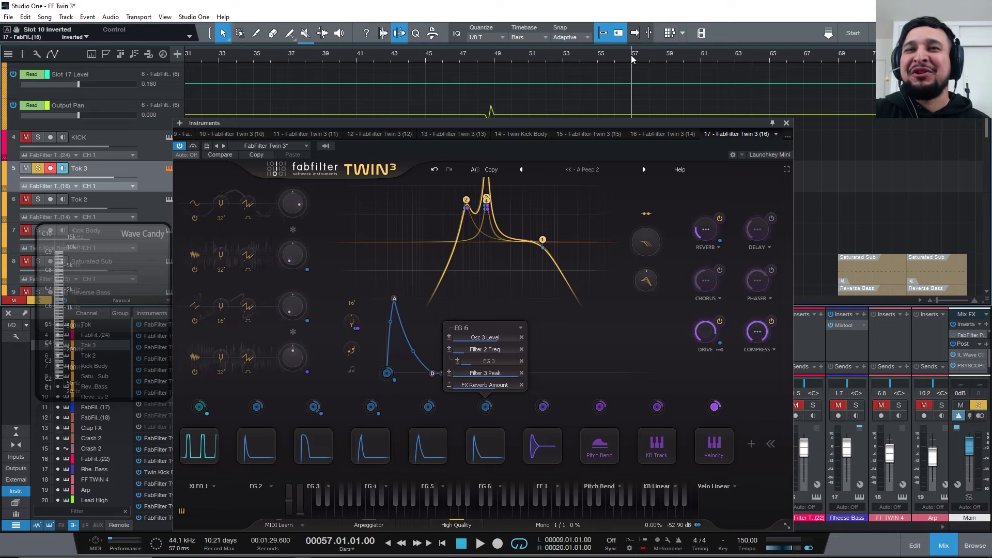
Step: Expand EG 6, lengthen its decay to about 760 ms and audition Tok 3 from bar 57
left_click(479, 440)
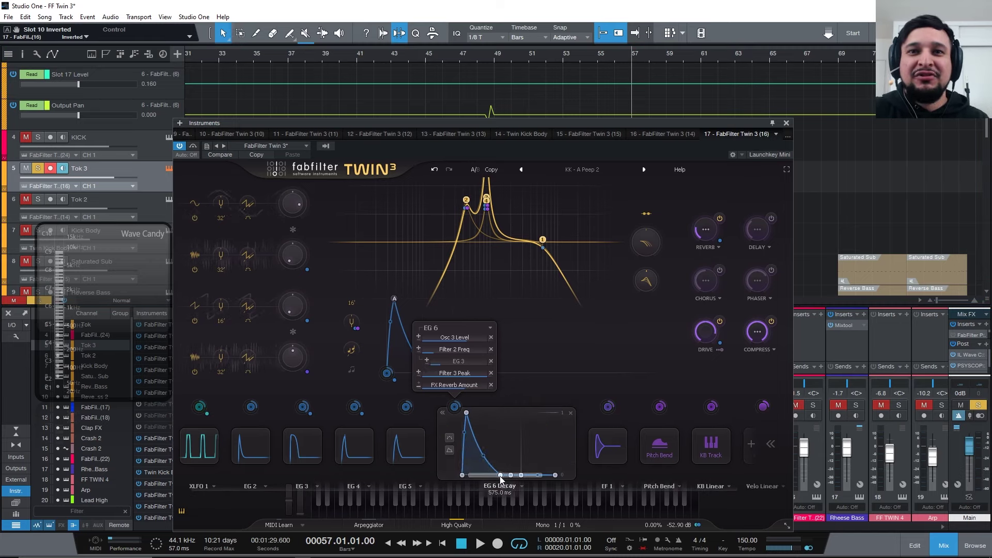
mouse_move(500, 478)
left_mouse_down()
mouse_move(480, 476)
mouse_move(509, 485)
left_mouse_up()
key("space")
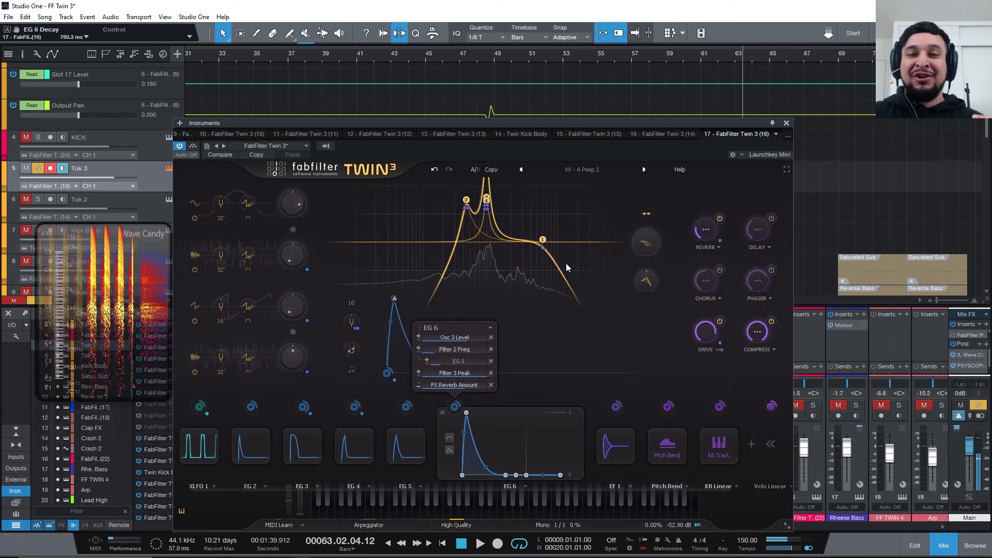
key("space")
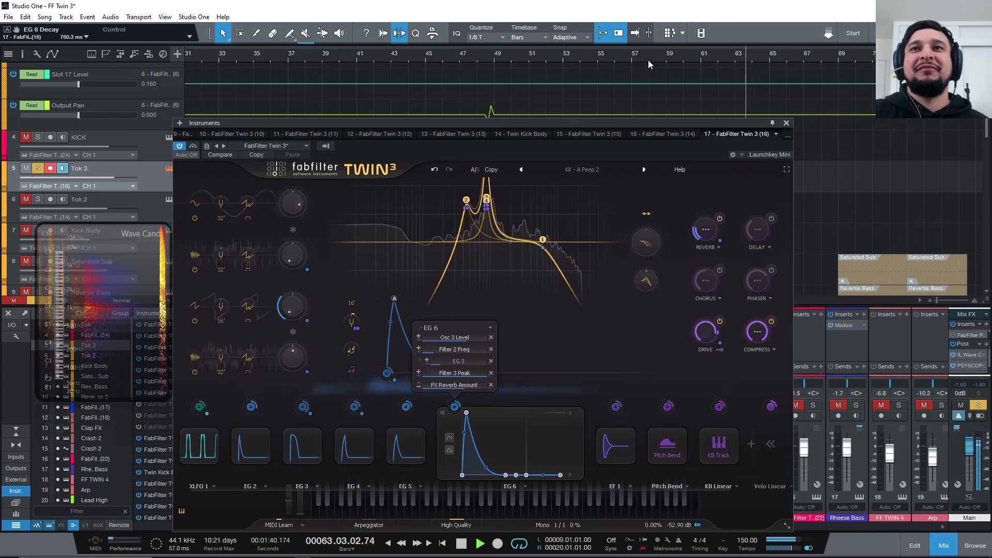
left_click(564, 57)
key("space")
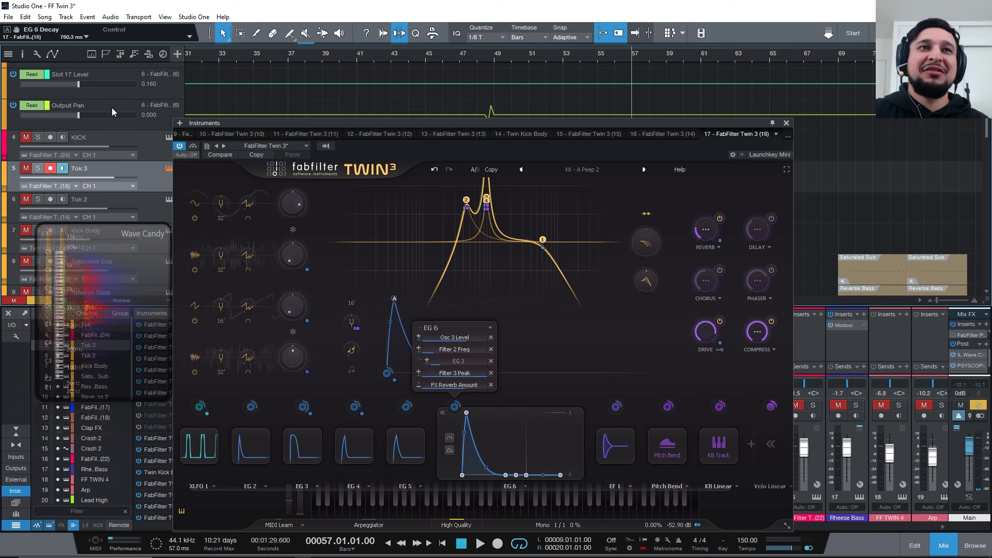
scroll(73, 86, "up", 2)
key("space")
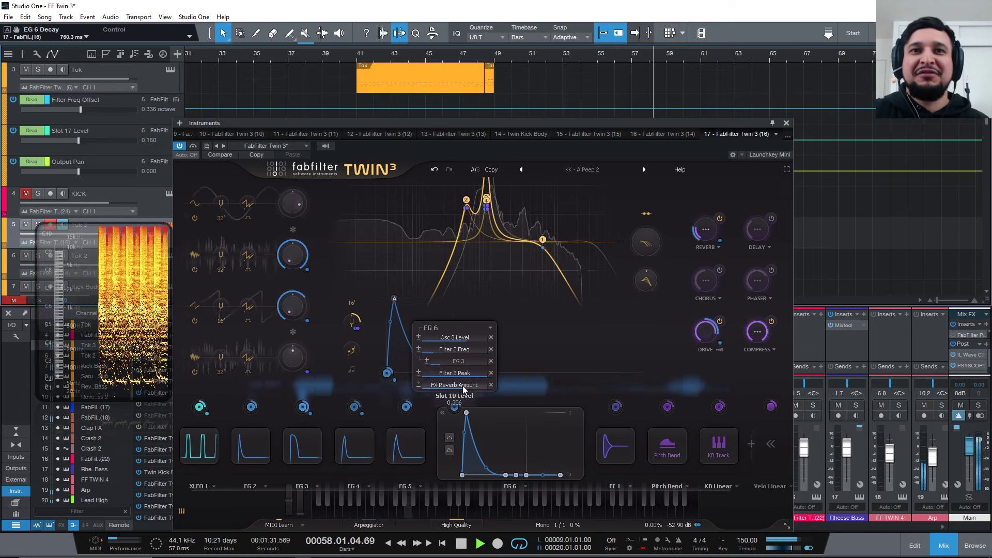
mouse_move(465, 386)
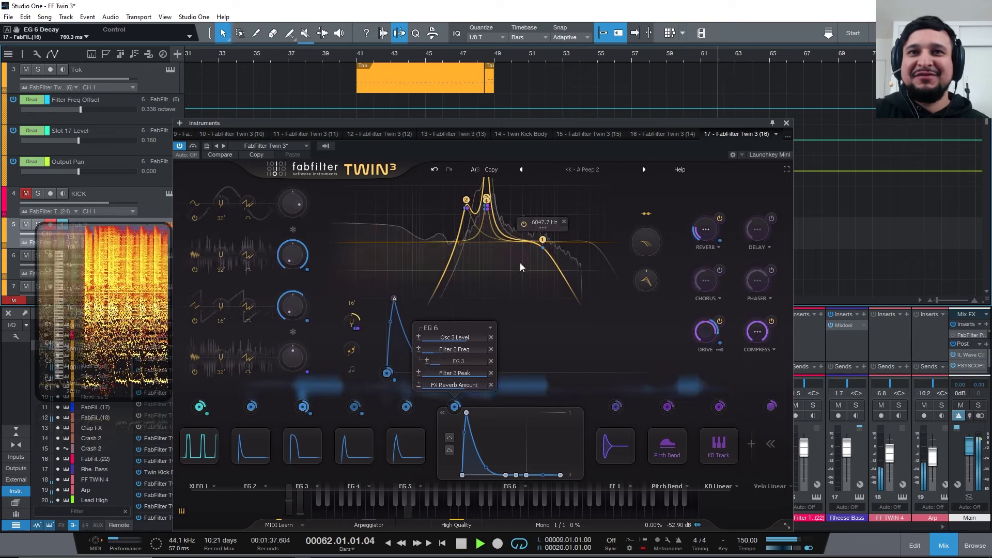
Step: Vary EG 6's decay slope and length during playback from bar 57, ending with a steep curve and a decay of about 520 ms
left_click_drag(494, 467, 494, 437)
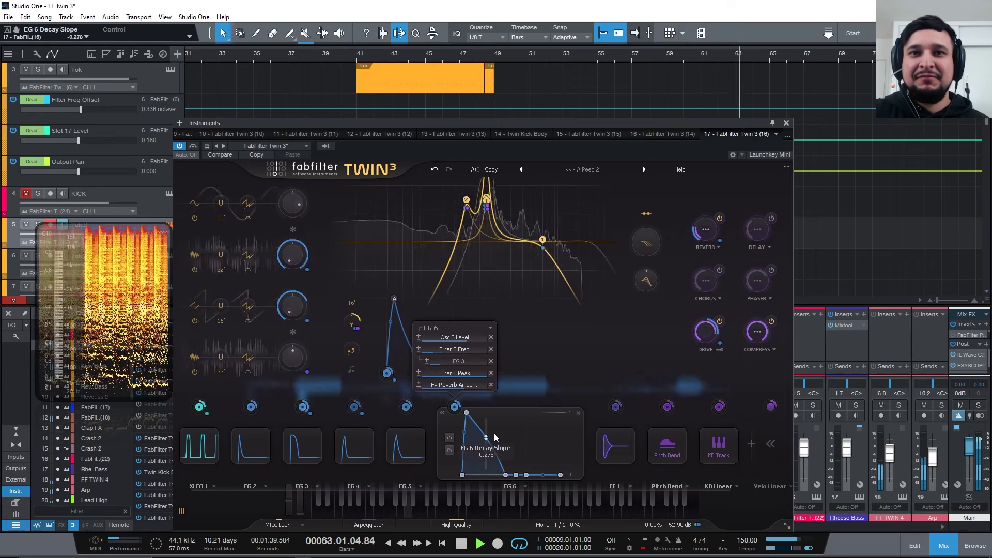
left_click_drag(505, 474, 483, 475)
left_click(661, 53)
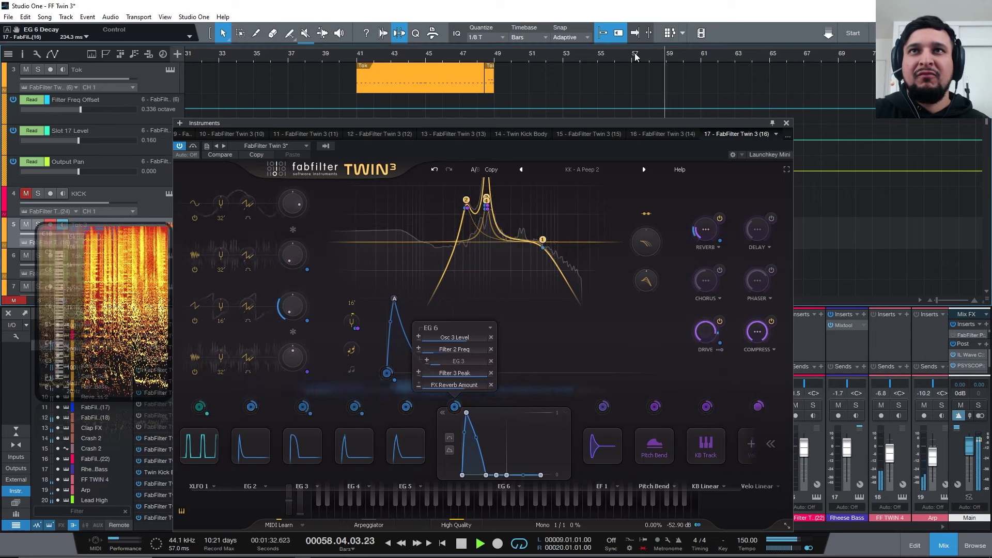
left_click(635, 54)
left_click_drag(486, 474, 499, 475)
left_click_drag(482, 437, 496, 480)
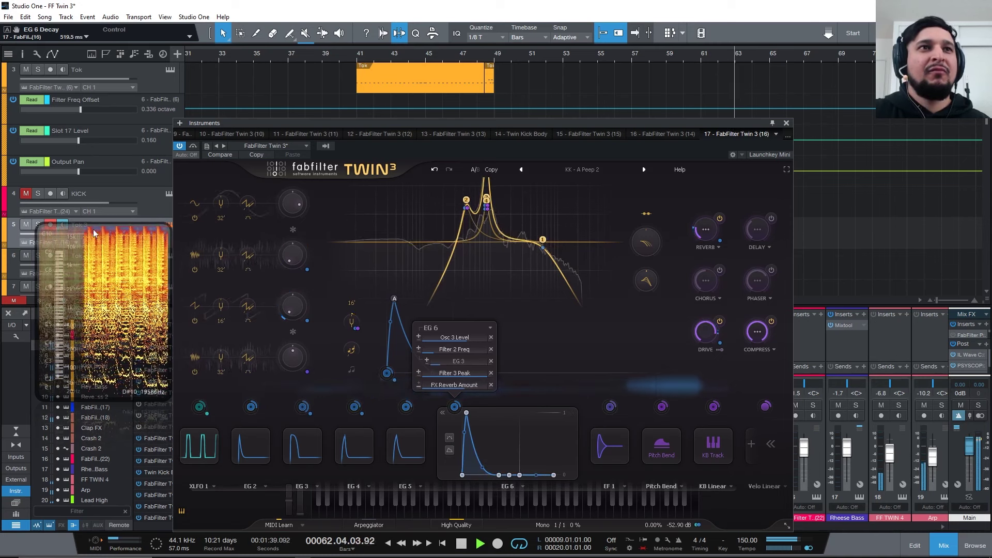
Step: Try soloing the KICK track from bar 57 and return the solo to Tok 3
left_click(37, 195)
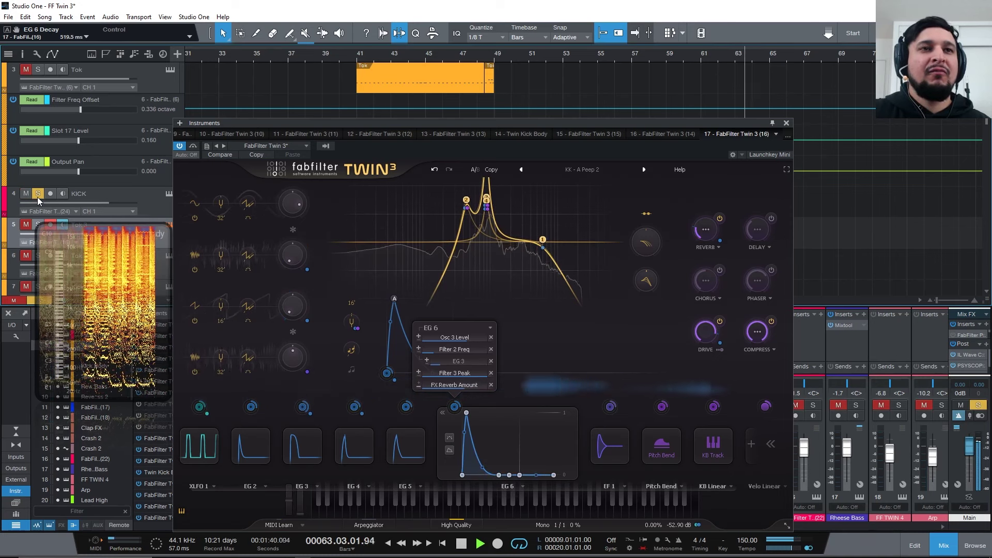
left_click(634, 55)
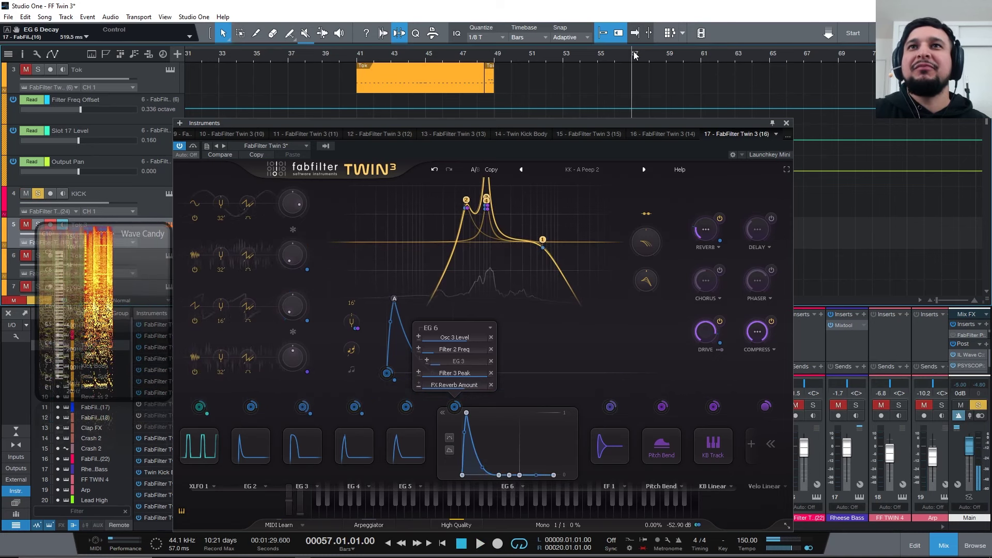
left_click(38, 194)
left_click(40, 224)
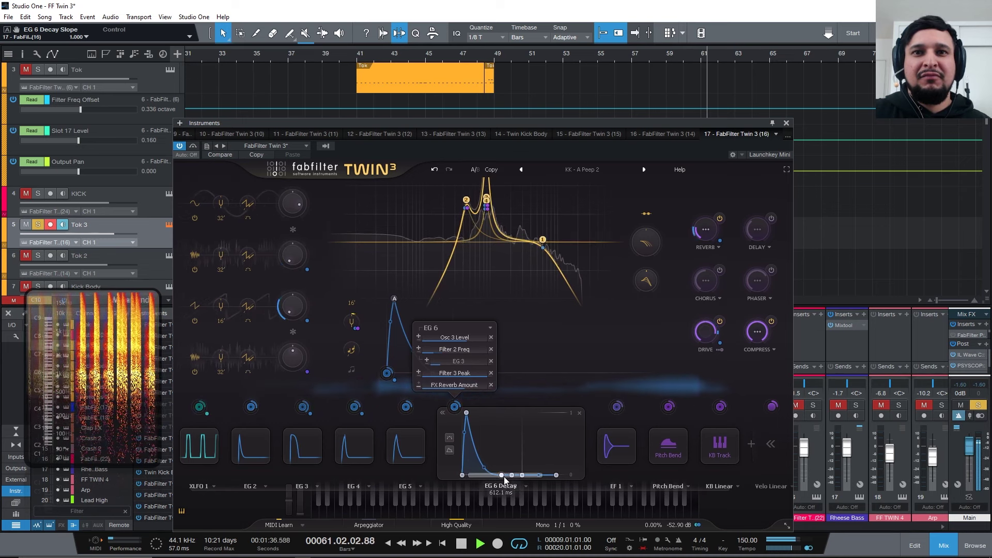
Step: Set EG 6's decay to about 668 ms, undo the recent EG 6 decay edits and audition Tok 3 again
left_click_drag(504, 477, 507, 476)
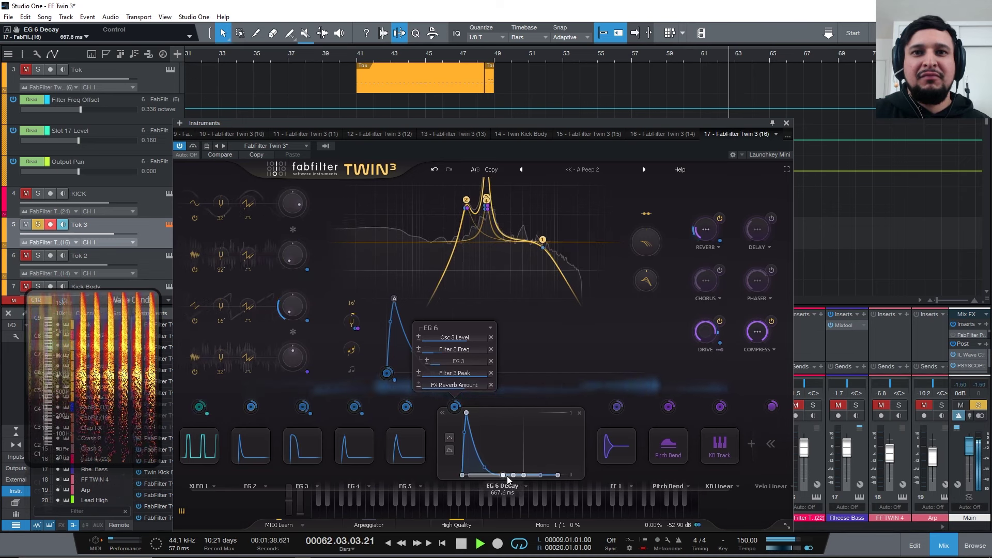
key("space")
left_click(435, 169)
left_click(436, 169)
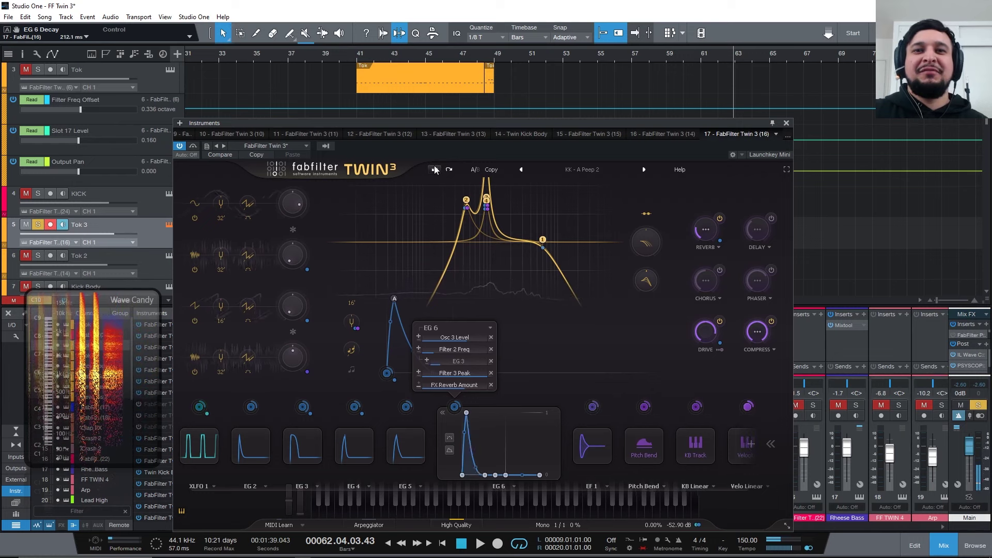
left_click(435, 170)
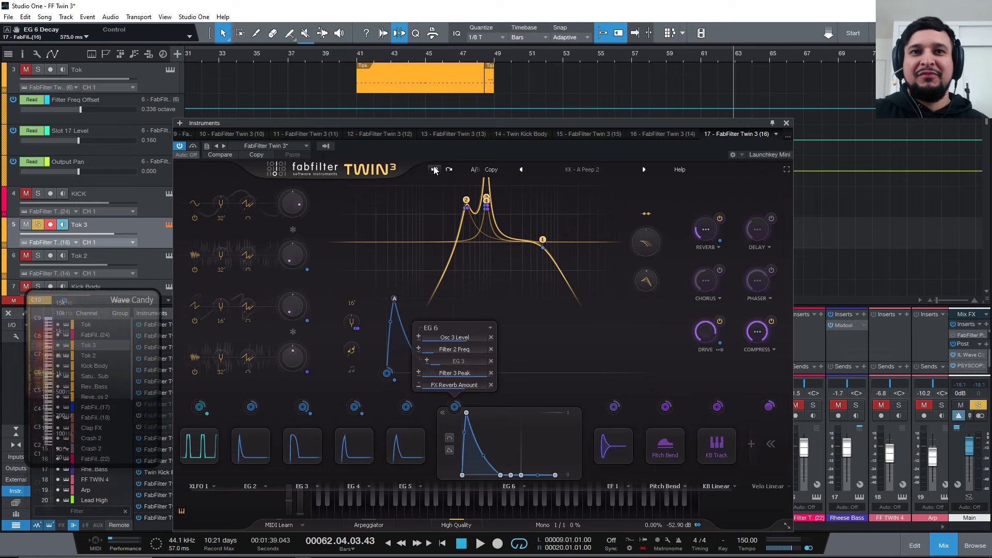
key("space")
key("space")
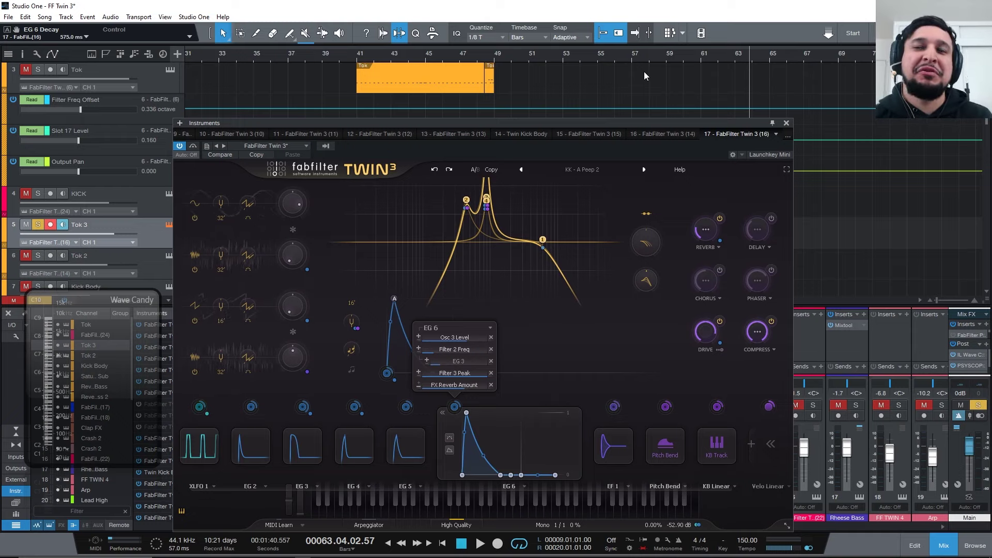
Step: Close Tok 3's Twin 3 window and move the playhead back to bar 17 in the arrangement
left_click(496, 55)
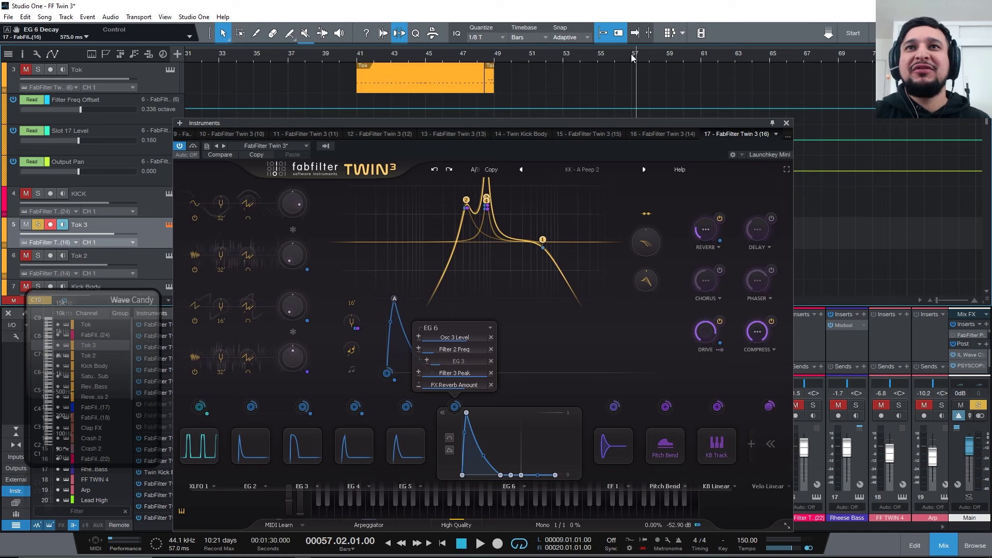
left_click(786, 123)
scroll(707, 219, "down", 3)
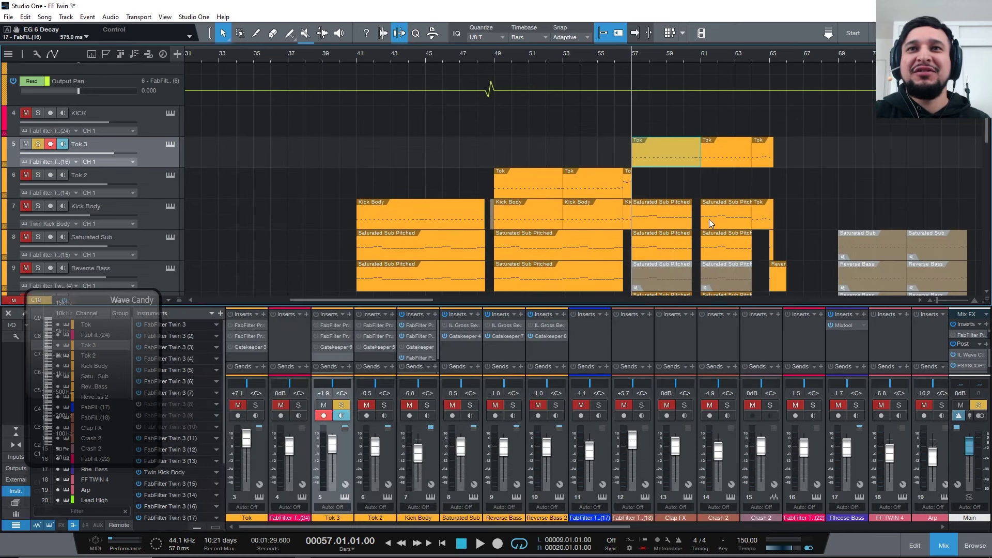
scroll(711, 216, "up", 3)
scroll(712, 213, "up", 1)
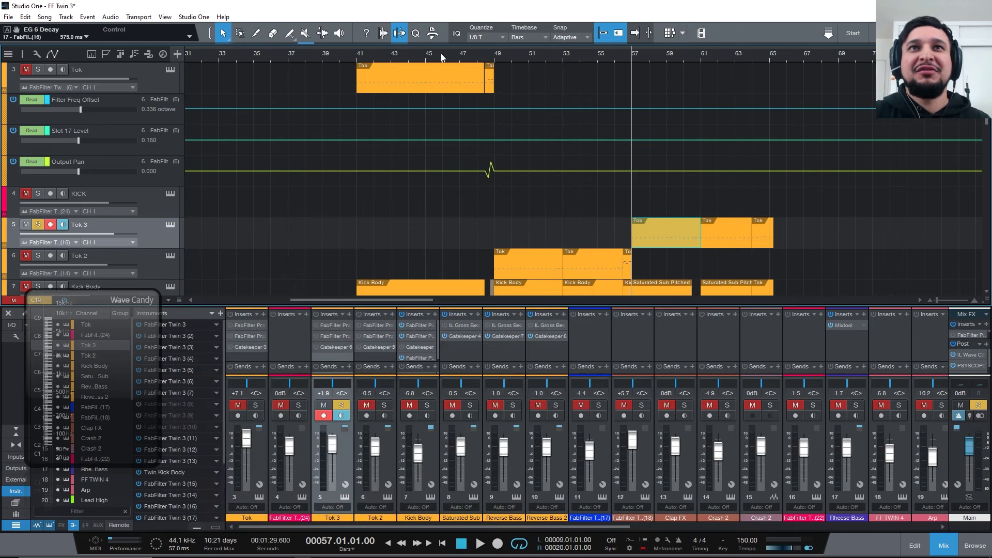
left_click_drag(442, 54, 575, 47)
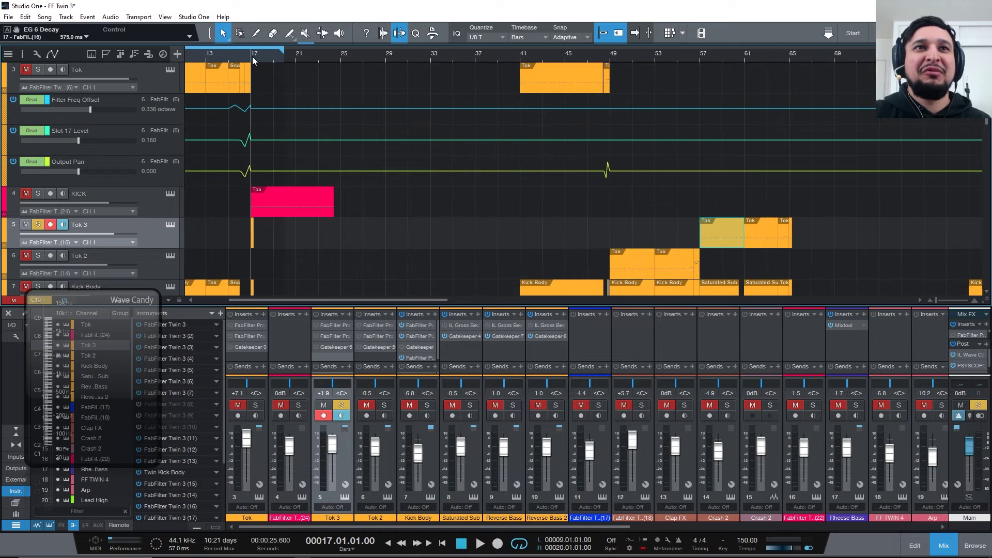
Step: Switch the solo from Tok 3 to KICK and set the loop range to the KICK clip at bar 17
left_click(38, 224)
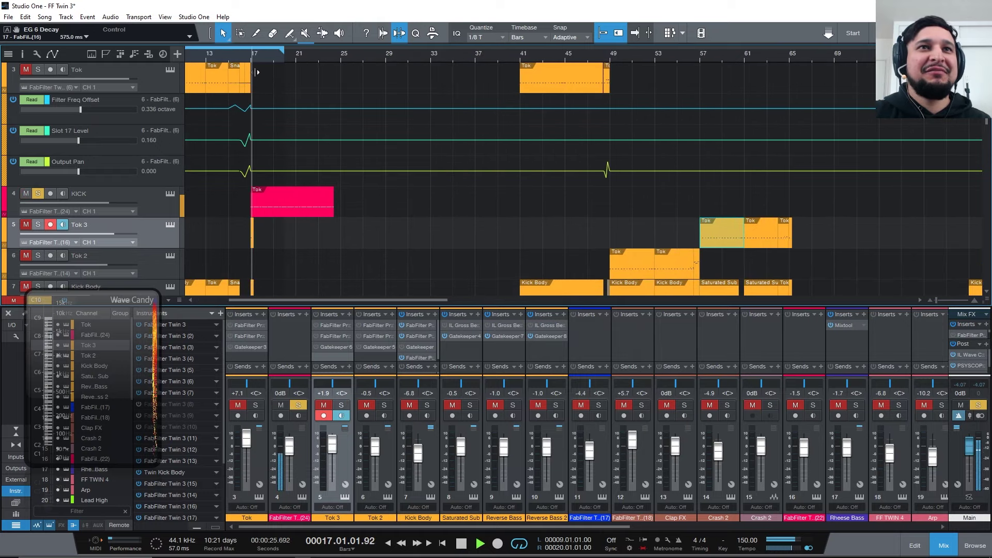
left_click(312, 207)
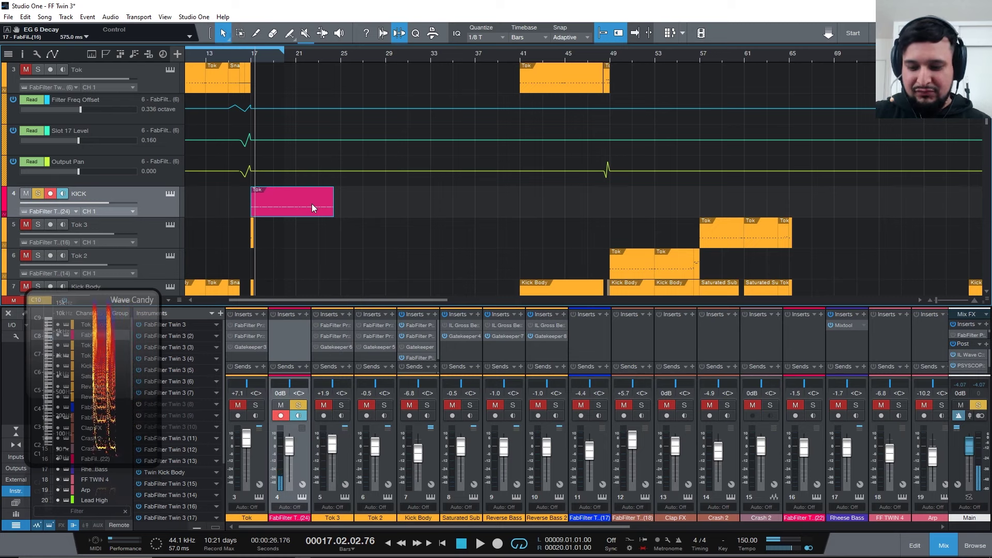
key("p")
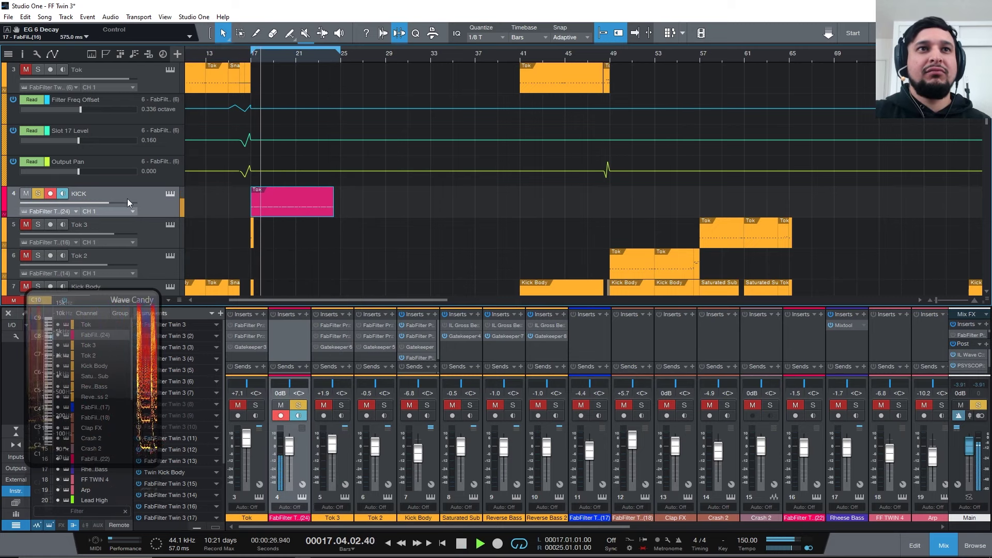
Step: Bring up the KICK track's Twin 3 instance and check its loaded preset in the preset browser
left_click(172, 195)
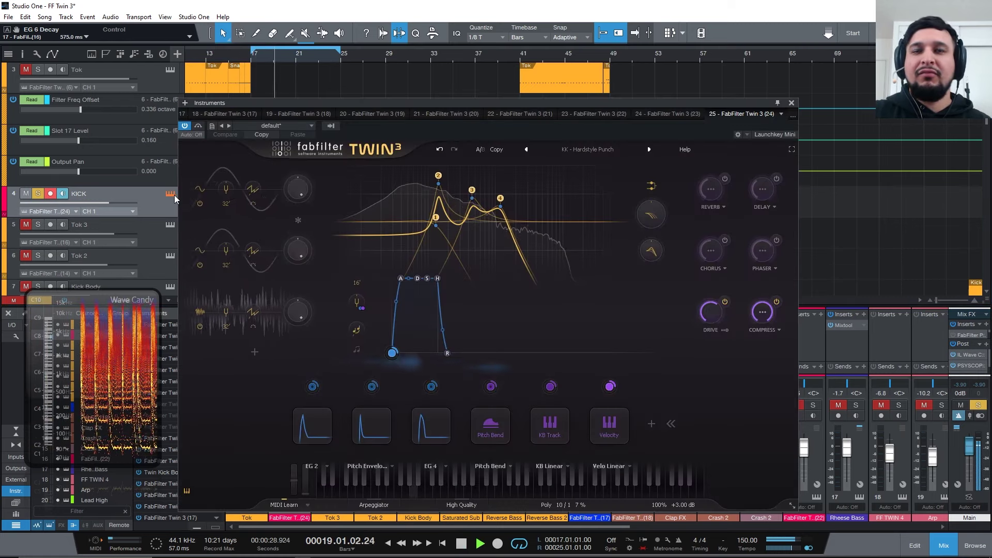
left_click(590, 148)
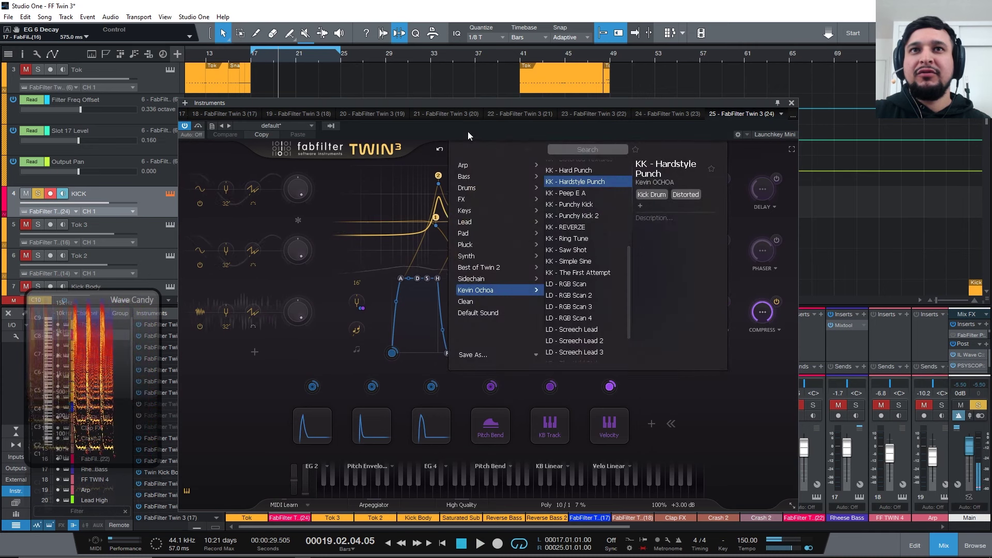
left_click(741, 161)
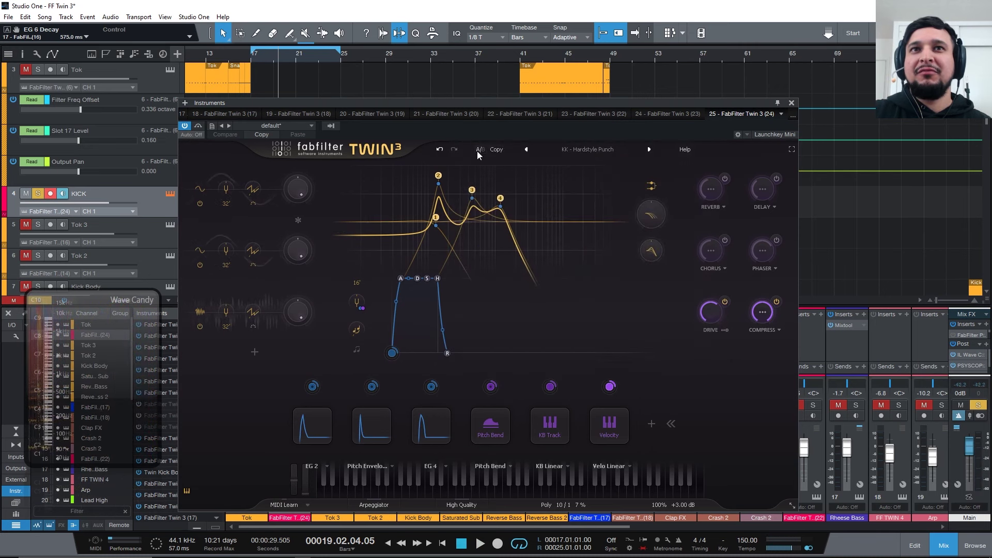
Step: Load the KK - A High Peep 3 preset from the Kevin Ochoa folder into the KICK track's synth and audition it
left_click(476, 150)
left_click(600, 151)
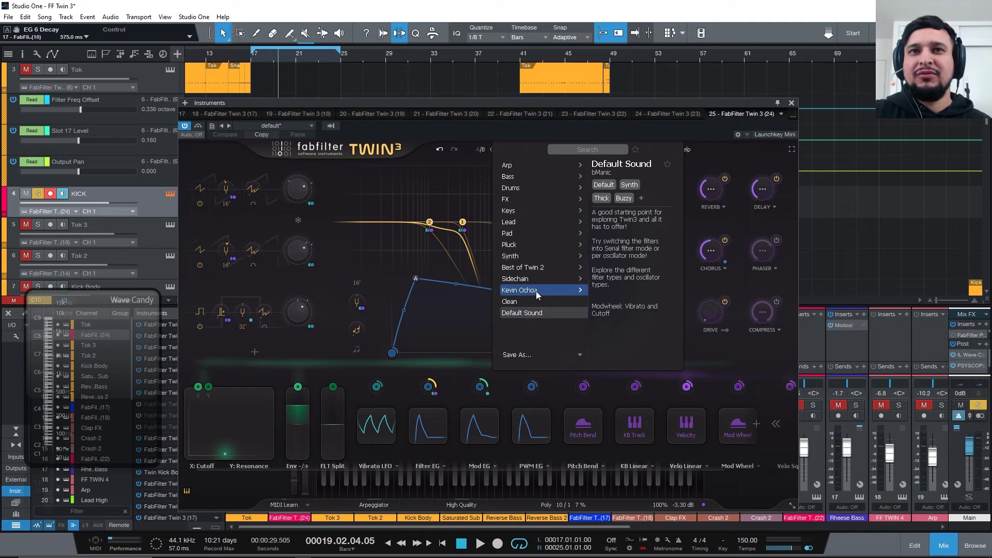
left_click(531, 267)
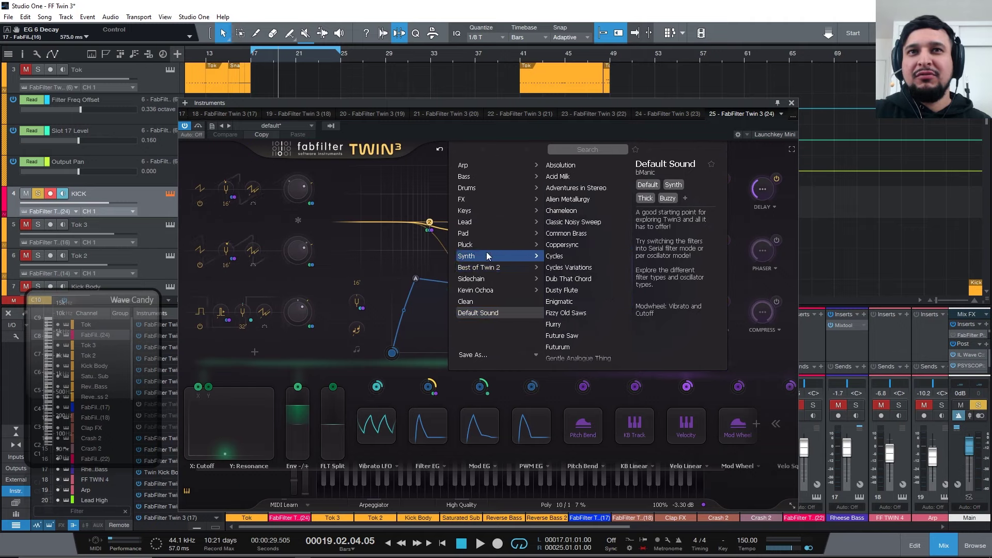
mouse_move(483, 292)
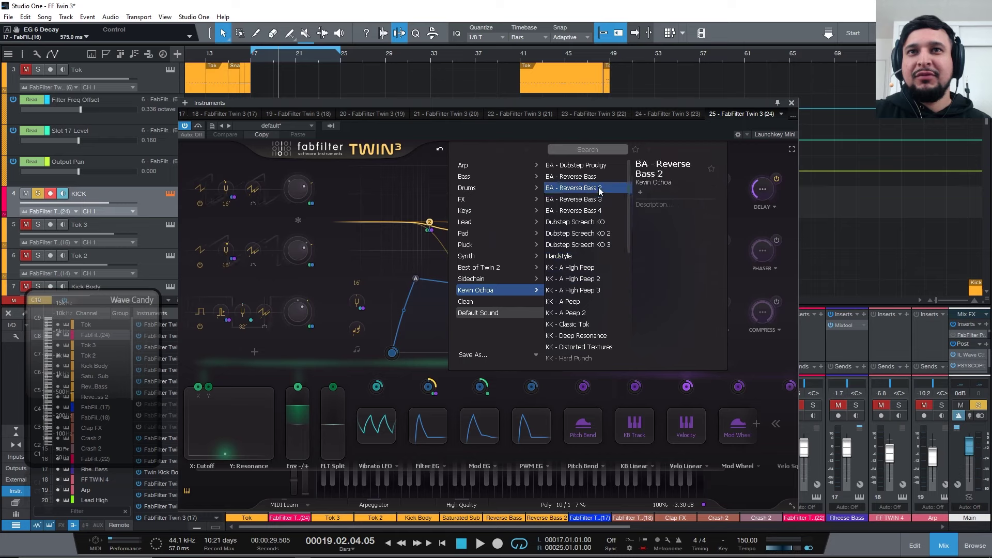
scroll(597, 194, "down", 4)
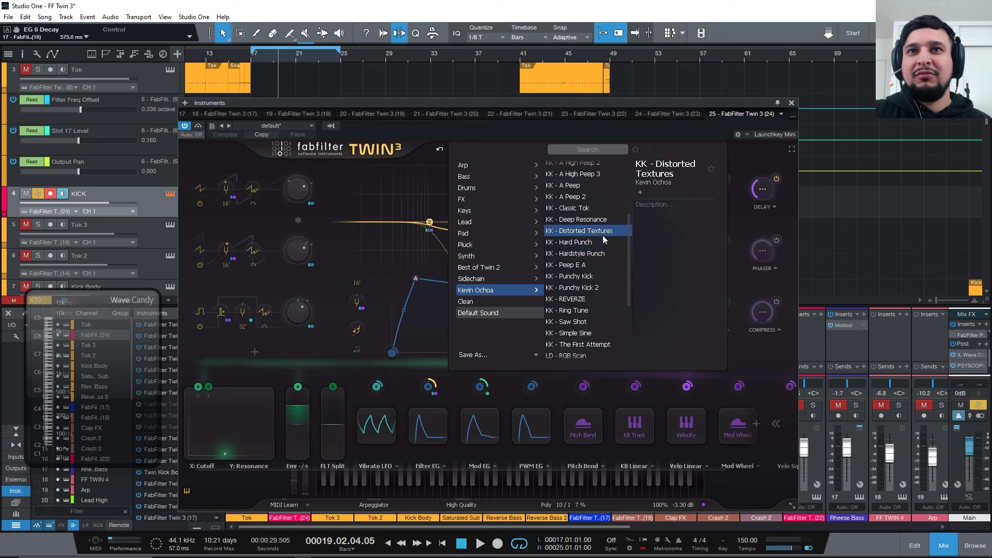
scroll(608, 211, "up", 3)
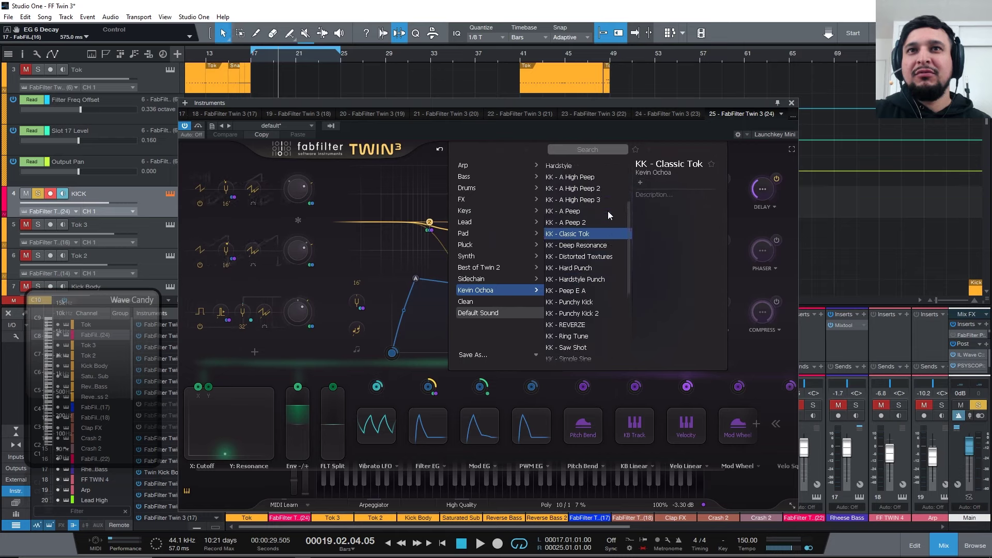
left_click(601, 200)
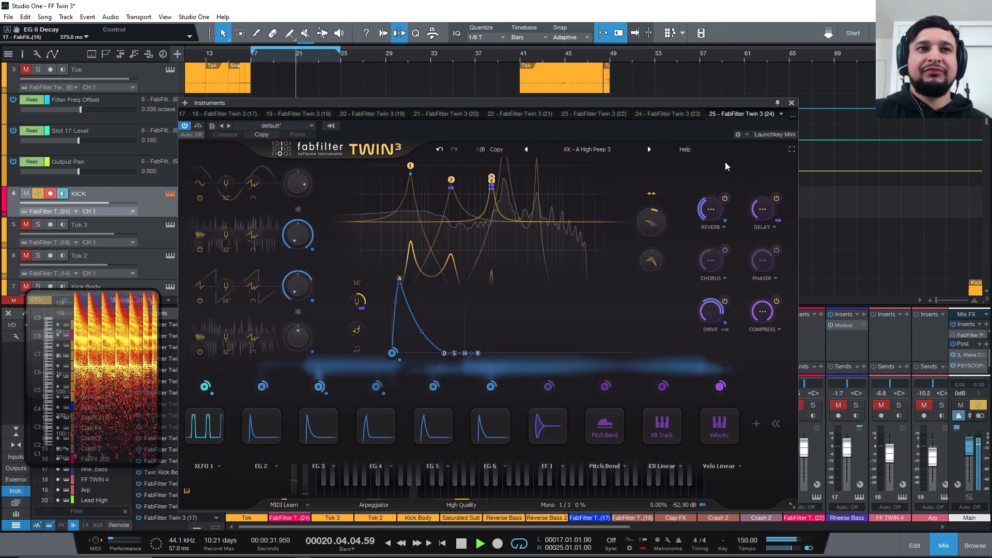
key("space")
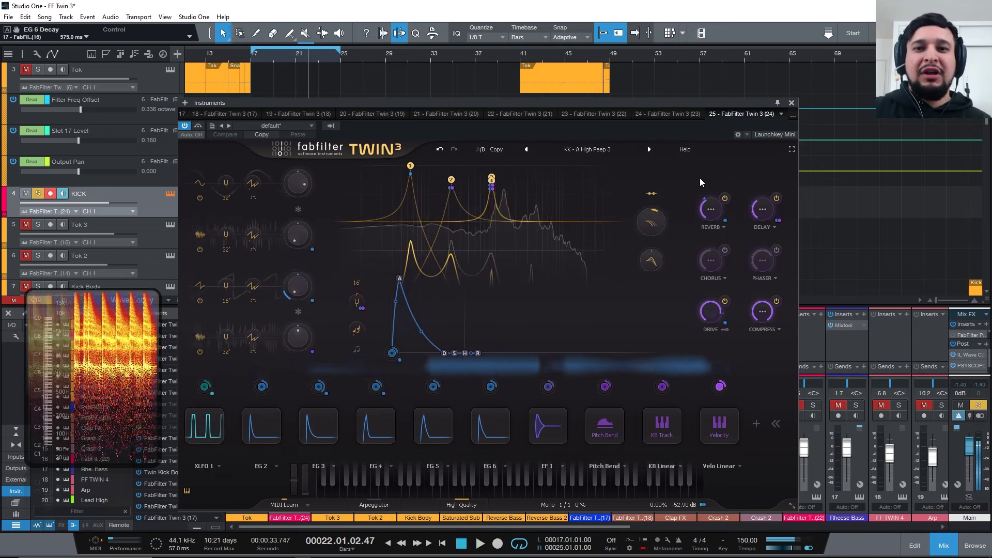
Step: Inspect the delay settings, expand EG 6, and review which parameters the EG 3 to EG 6 envelopes modulate
left_click(764, 208)
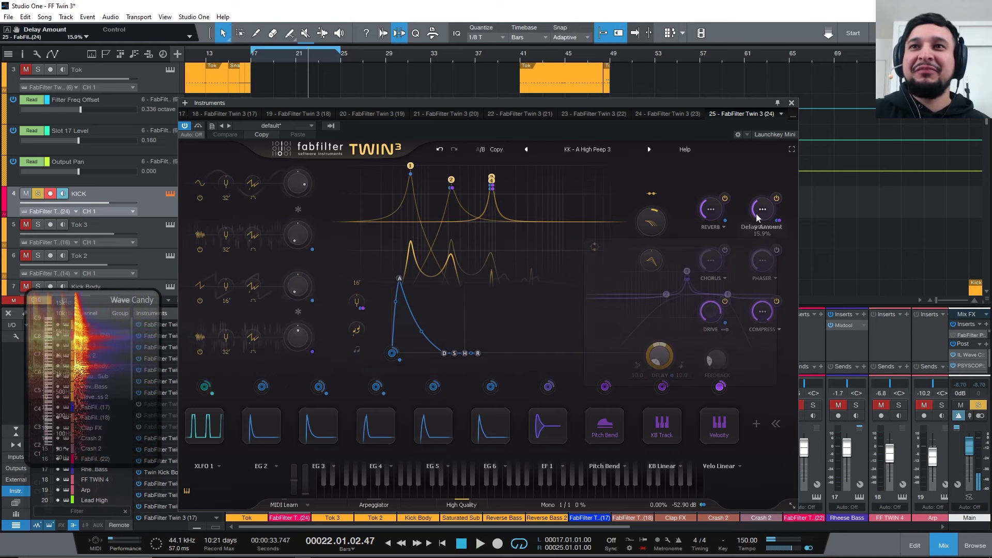
left_click(486, 425)
left_click(488, 426)
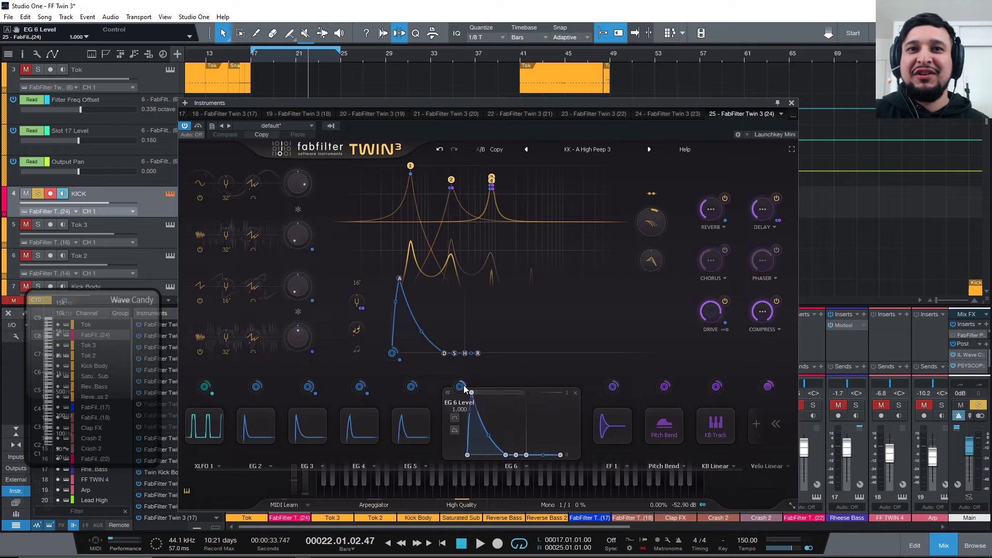
mouse_move(460, 387)
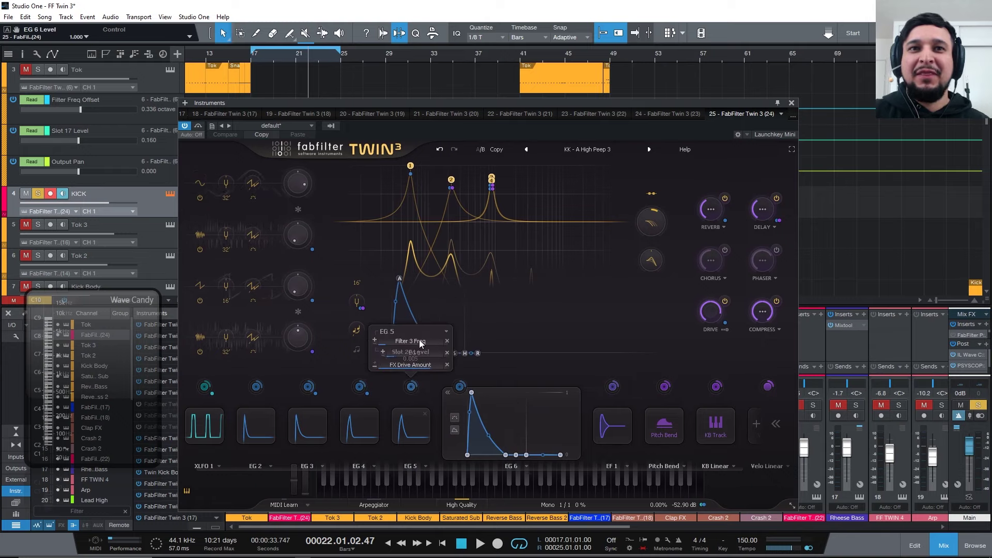
left_click(357, 390)
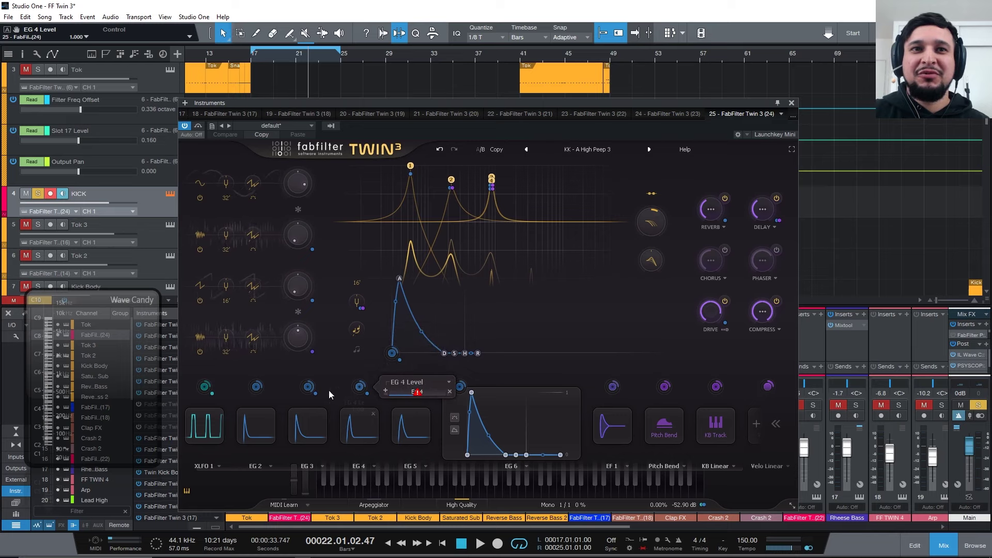
left_click(313, 388)
mouse_move(775, 221)
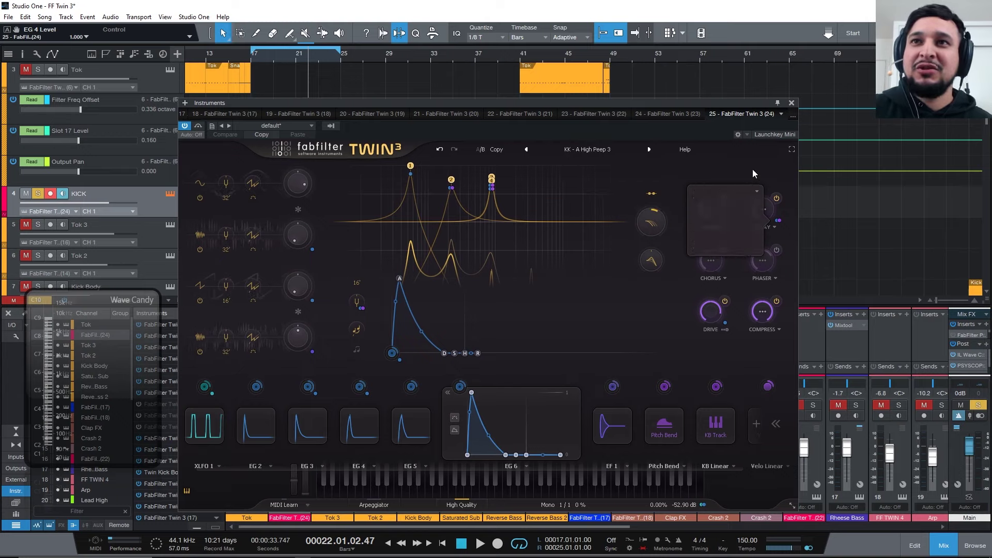
Step: Open the delay settings, set feedback to about 13.3% and delay time to about 10.1 ms, and audition the kick
left_click(762, 210)
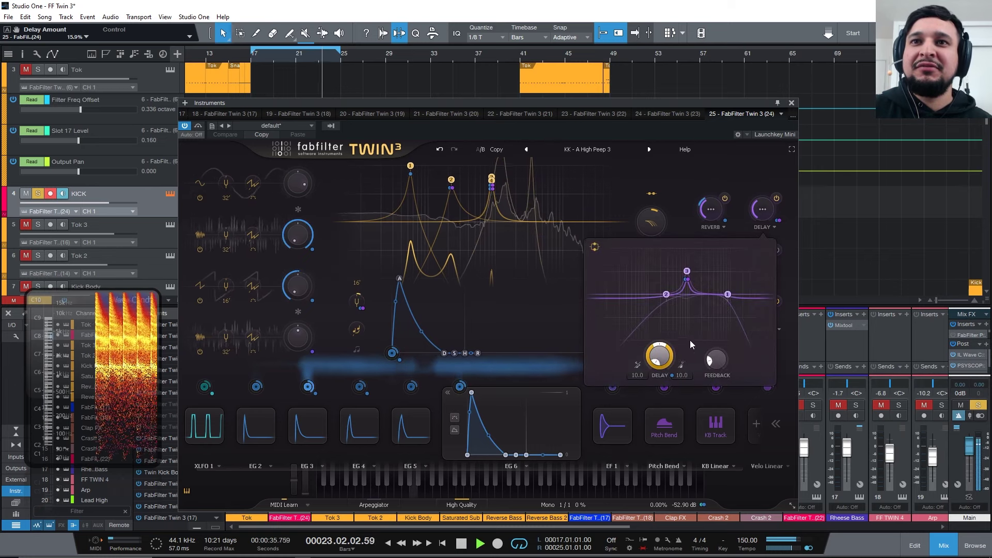
mouse_move(718, 368)
left_mouse_down()
mouse_move(723, 317)
mouse_move(714, 384)
left_mouse_up()
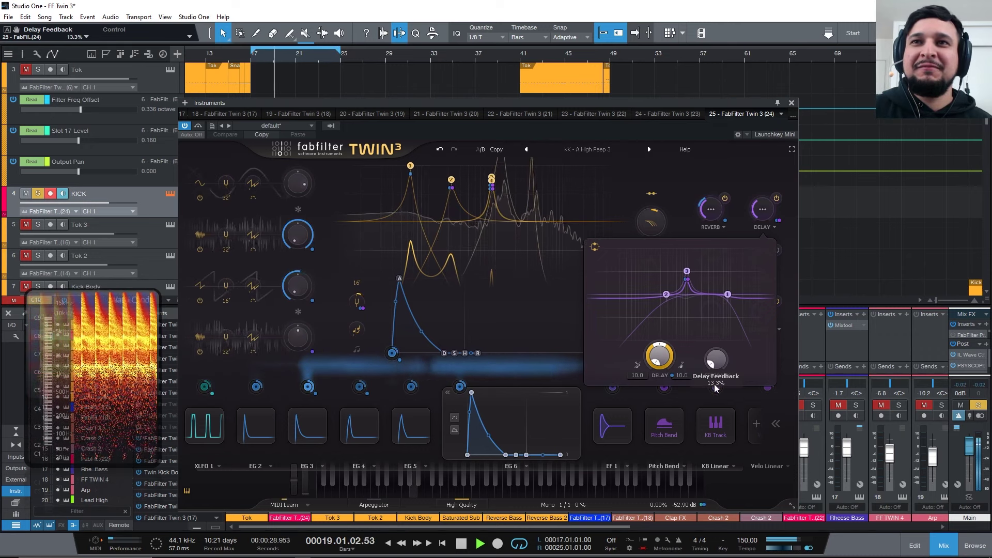
key("space")
left_click_drag(663, 361, 689, 397)
key("space")
key("space")
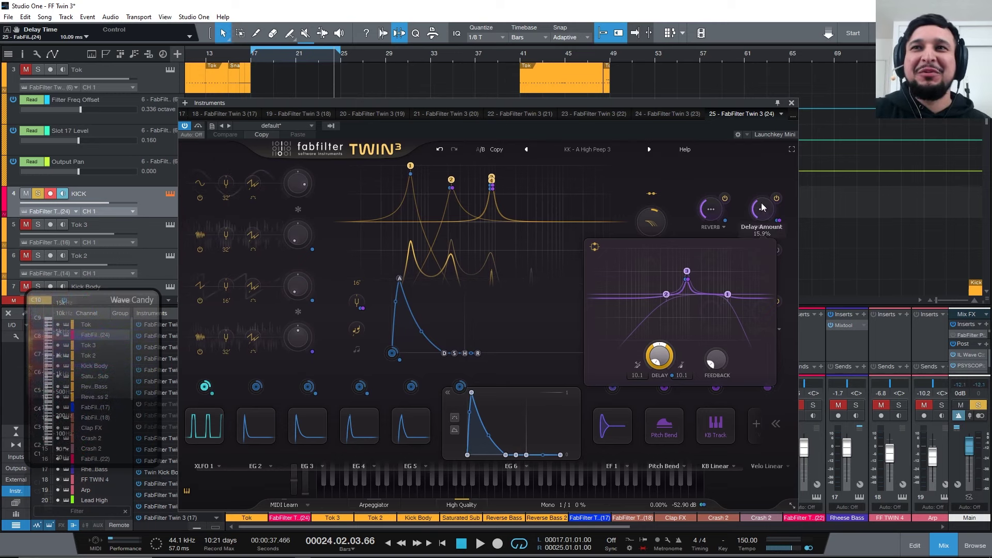
Step: Compare the kick with the delay bypassed and enabled during playback
left_click(776, 199)
key("space")
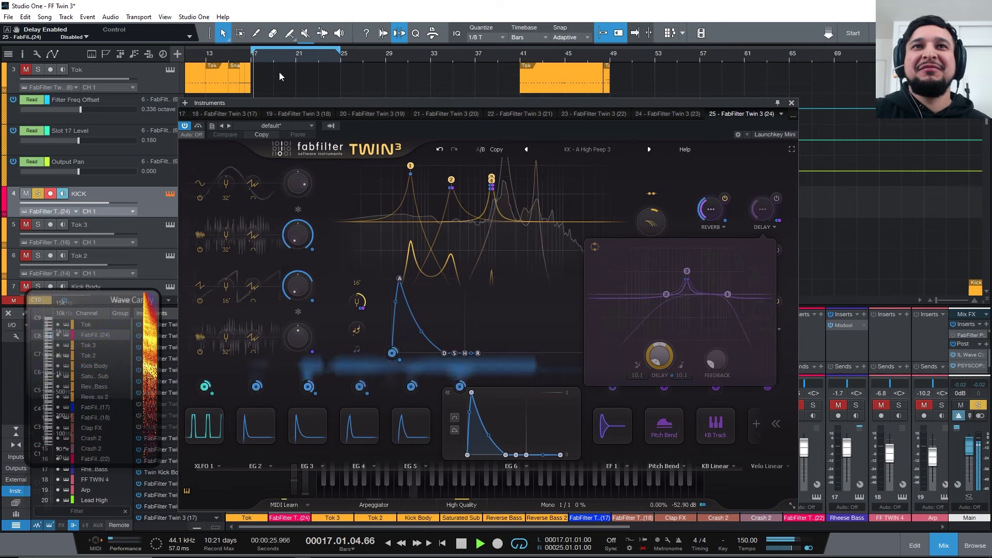
left_click(776, 199)
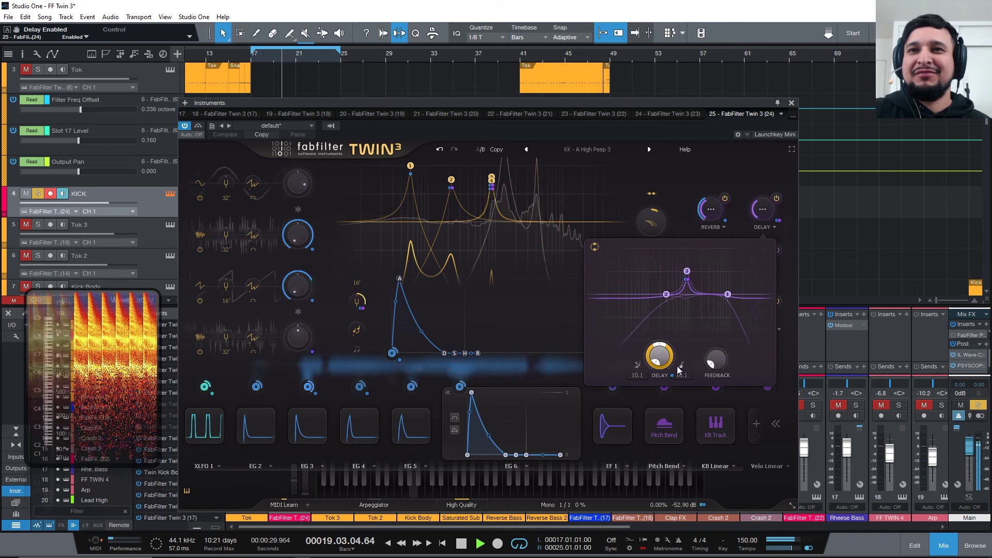
Step: Try a 251.7 ms delay time, 44.7% feedback and a 19.4 ms delay time, then compare with the delay bypassed
left_click_drag(659, 358, 661, 306)
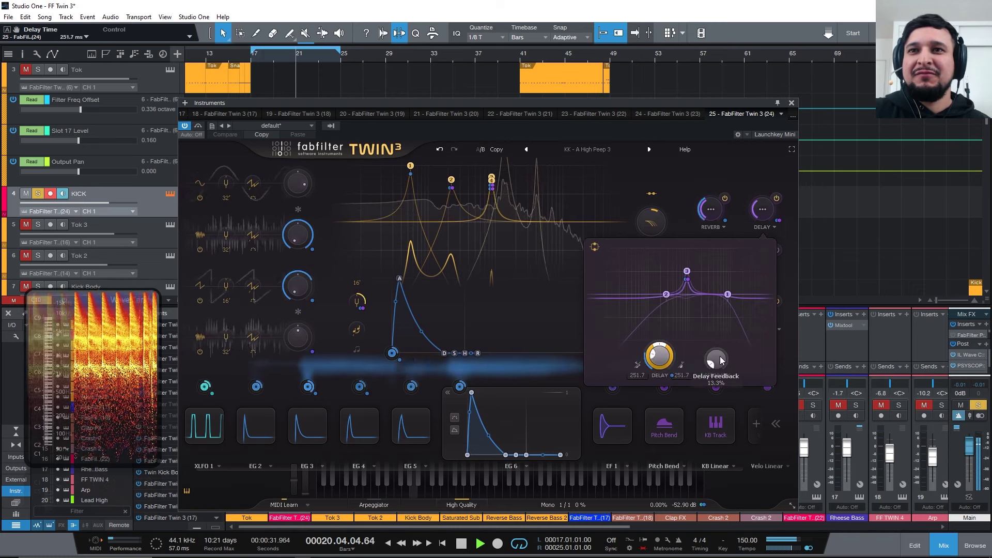
left_click_drag(716, 360, 707, 300)
left_click_drag(659, 356, 656, 375)
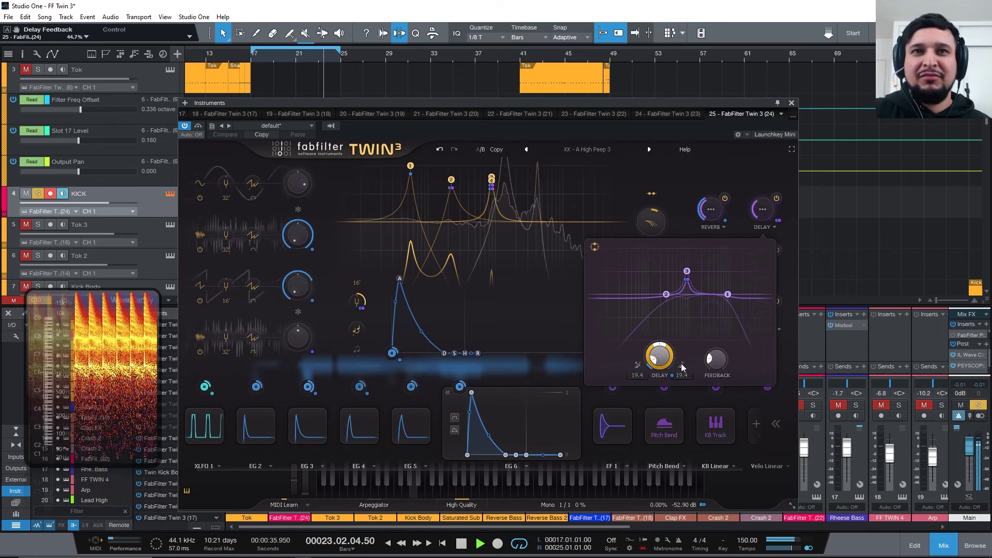
left_click(777, 199)
left_click(777, 198)
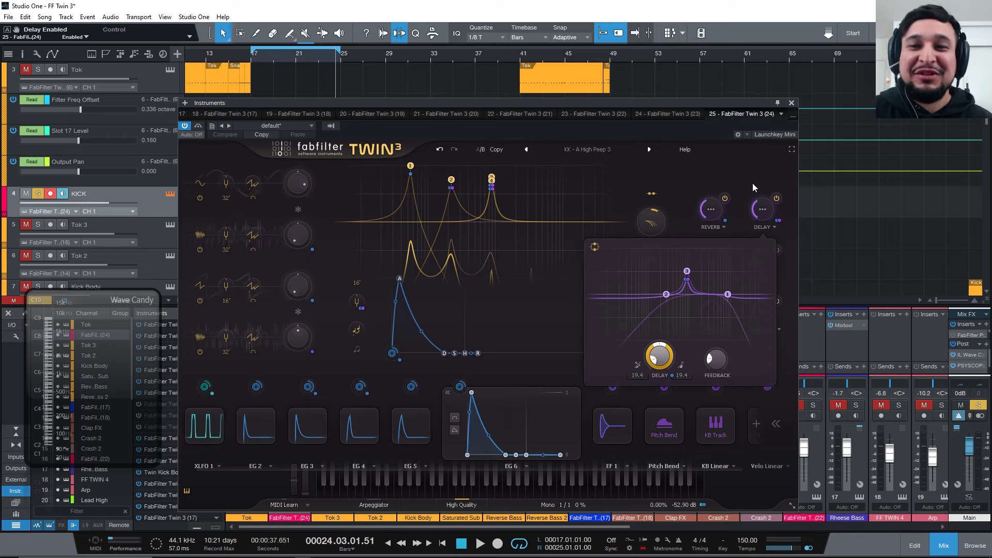
Step: Set the delay amount to about 9.96%, feedback to about 102% and delay time to about 14.3 ms
mouse_move(772, 212)
left_mouse_down()
mouse_move(756, 175)
mouse_move(780, 169)
mouse_move(782, 153)
mouse_move(774, 210)
left_mouse_up()
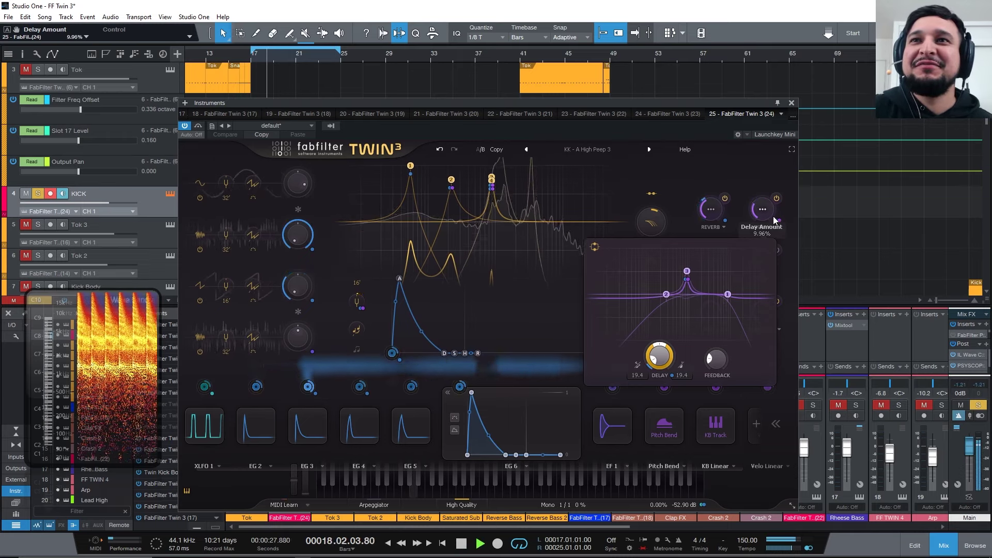
left_click_drag(657, 364, 730, 305)
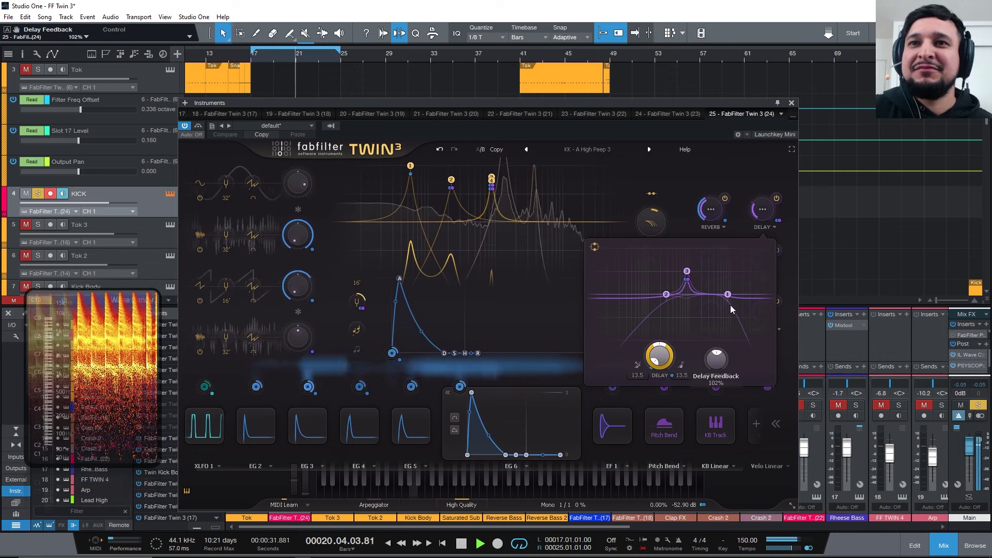
left_click_drag(658, 356, 666, 335)
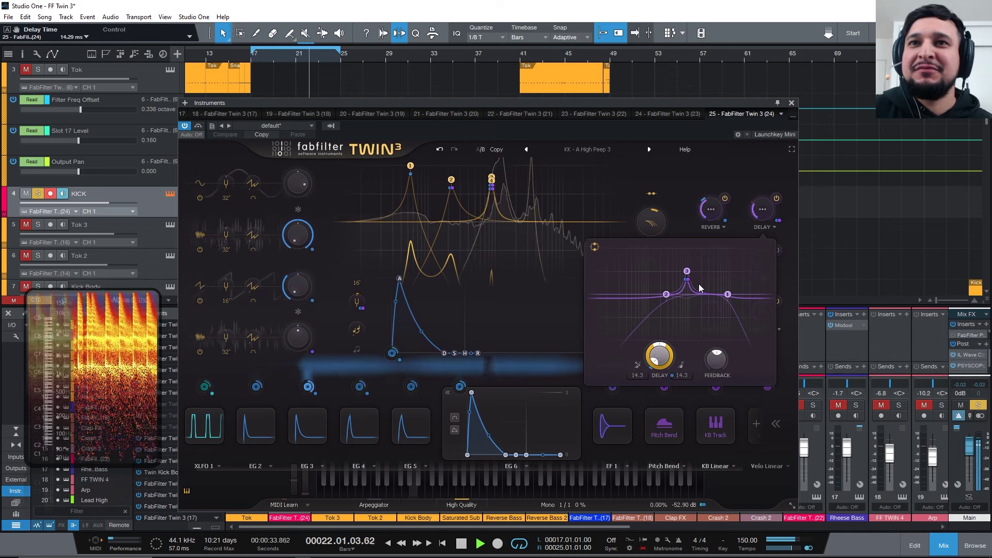
Step: Shift delay filters 2 and 3 slightly lower in frequency and reduce the delay feedback while auditioning the kick
left_click_drag(687, 271, 680, 250)
mouse_move(667, 295)
left_mouse_down()
mouse_move(646, 271)
mouse_move(700, 264)
mouse_move(711, 274)
mouse_move(691, 276)
mouse_move(678, 294)
mouse_move(696, 284)
mouse_move(677, 300)
mouse_move(649, 295)
left_mouse_up()
key("space")
left_click_drag(715, 358, 706, 396)
left_click_drag(650, 295, 683, 269)
key("space")
key("space")
Step: Raise the delay amount to about 28.8% and check the delay's modulation slots
left_click_drag(765, 199, 765, 161)
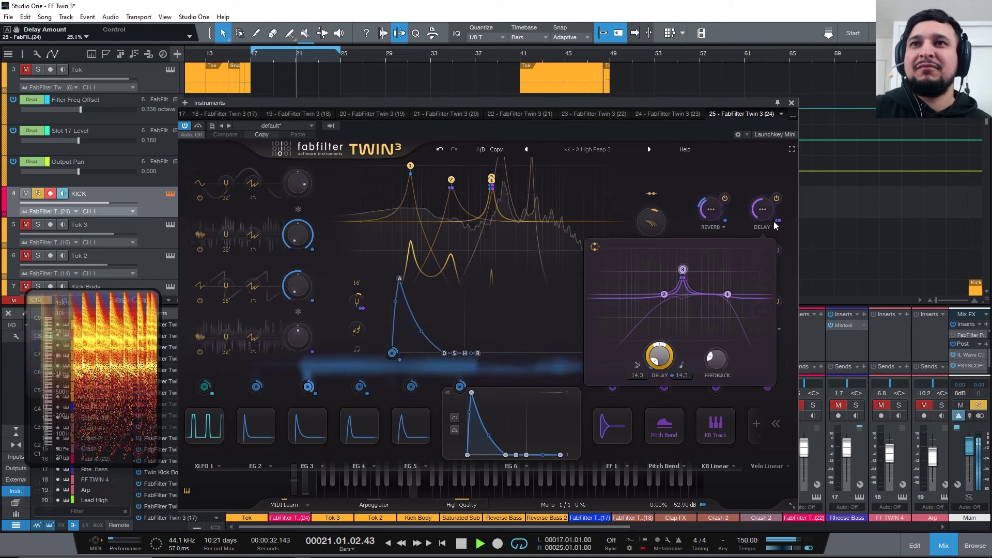
mouse_move(760, 208)
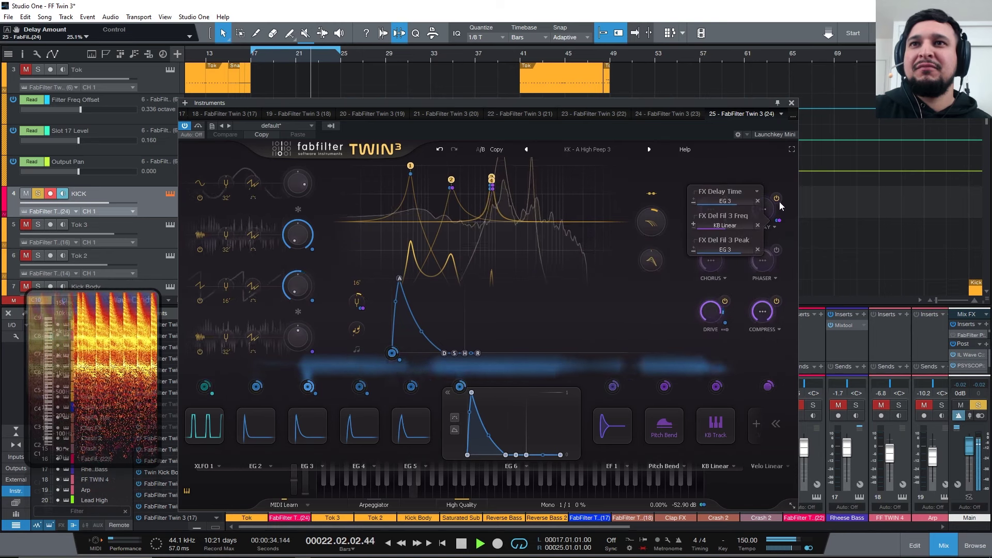
left_click_drag(736, 202, 755, 208)
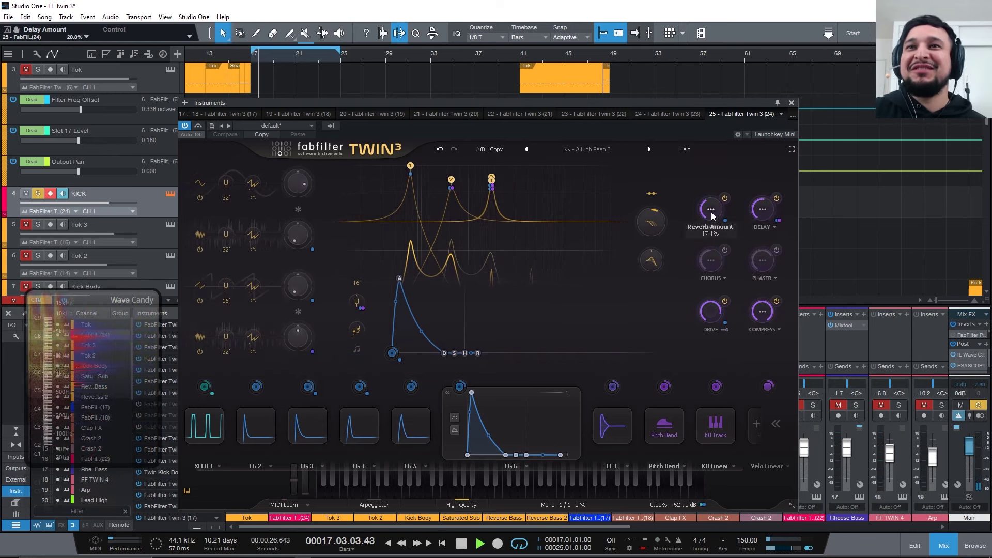
Step: Invert the EG Main modulation of the reverb amount, audition it and stop playback
mouse_move(711, 209)
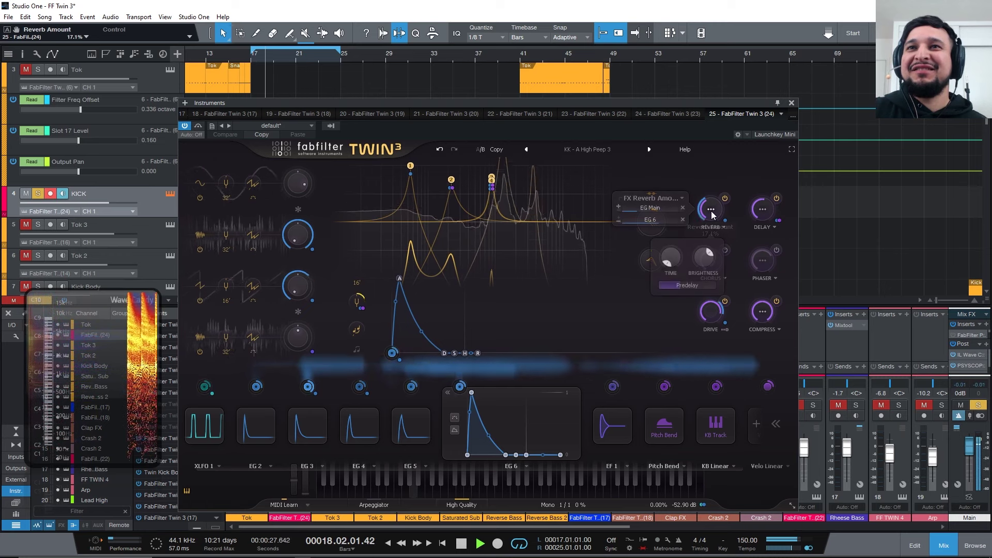
left_click(619, 208)
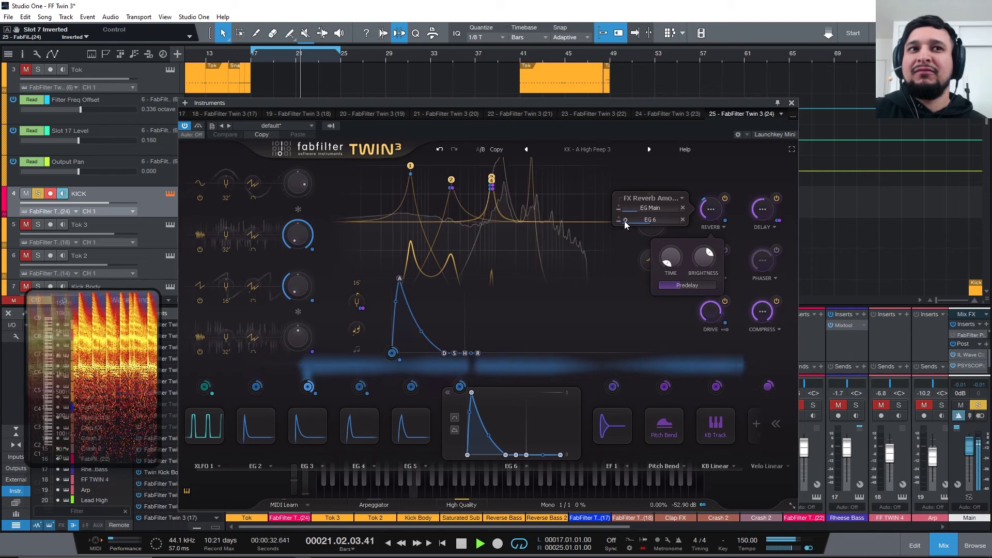
key("space")
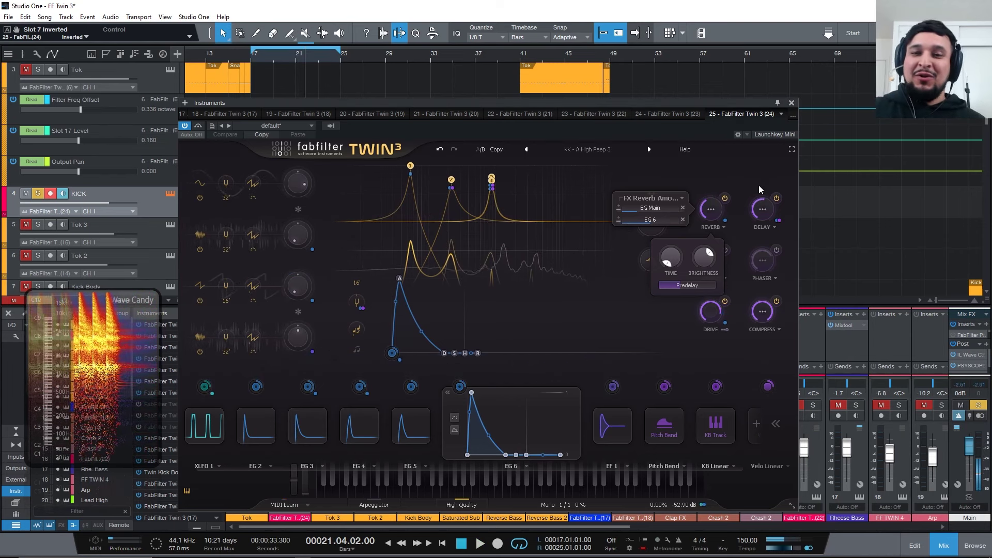
Step: Bypass the reverb and delay, play the dry kick, and re-enable both effects for comparison
left_click(725, 199)
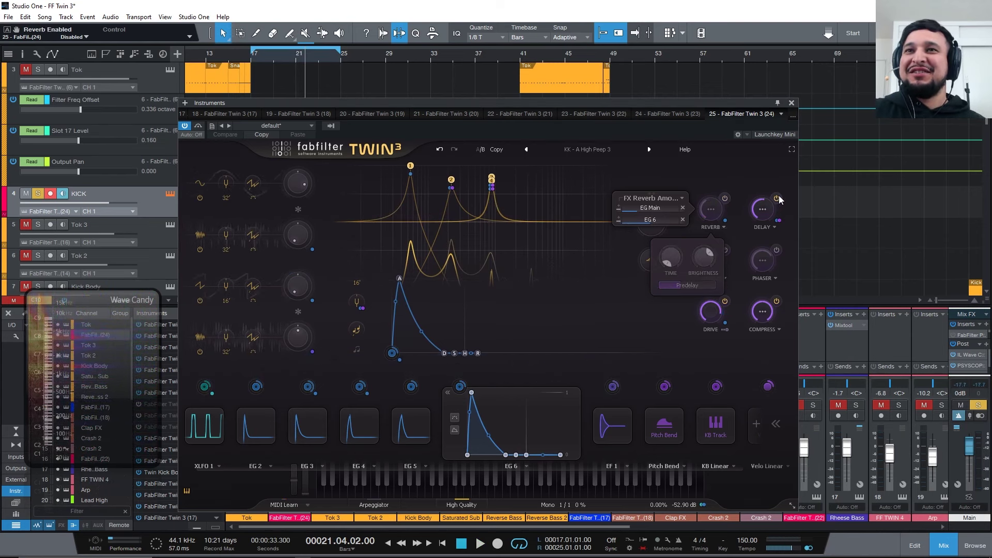
left_click(778, 199)
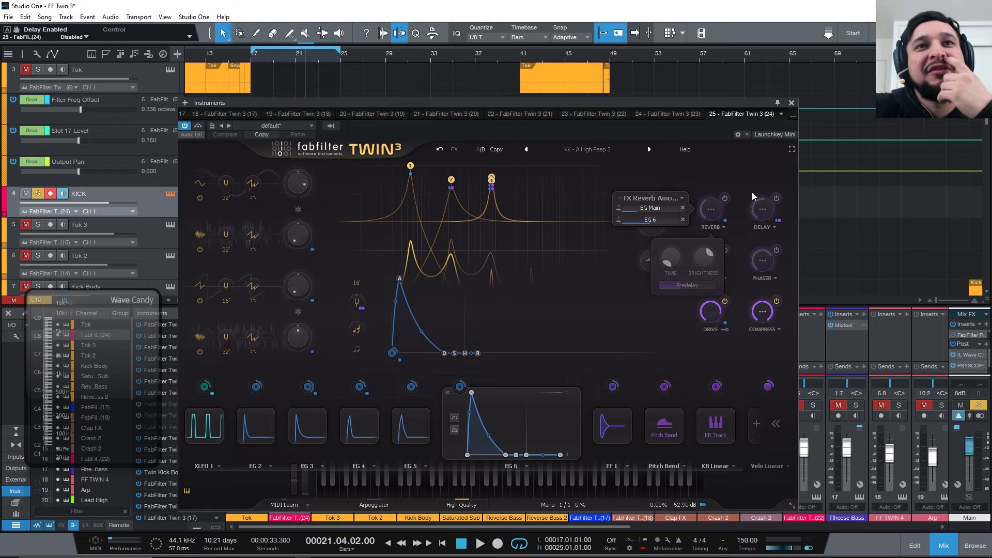
key("space")
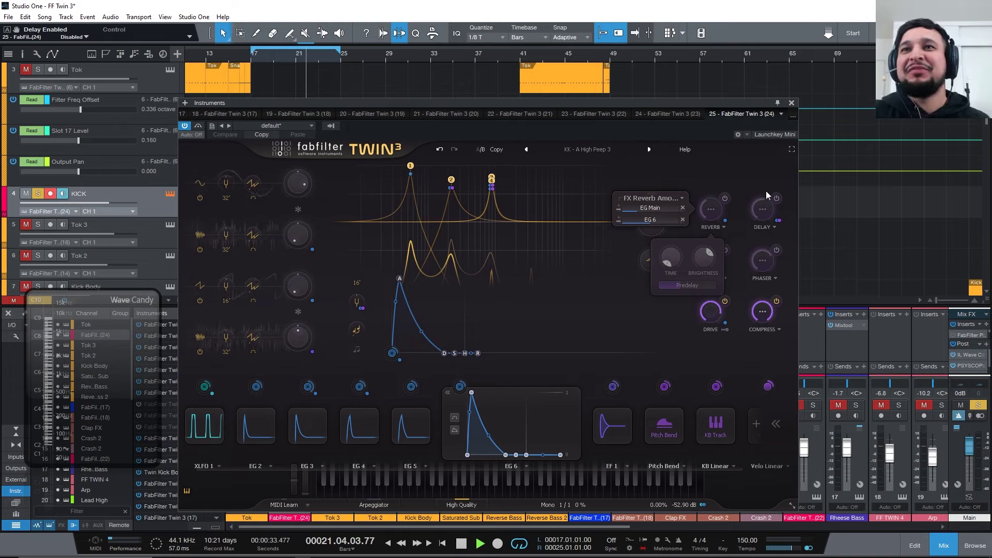
left_click(724, 198)
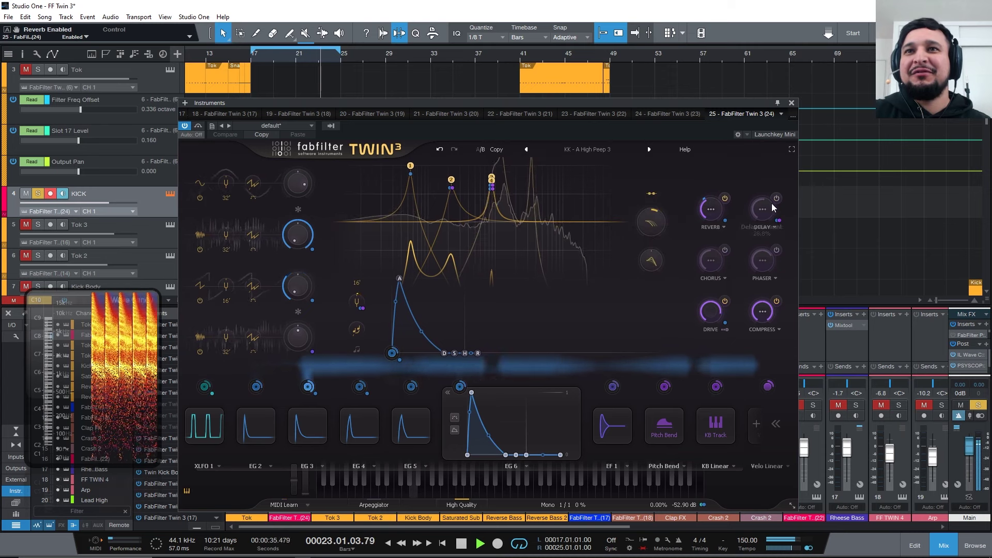
left_click(776, 199)
Step: Lower the filter frequency offset to about 0.439 octave and shorten the EG Main decay to about 206 ms
mouse_move(649, 223)
left_mouse_down()
mouse_move(651, 253)
mouse_move(646, 241)
left_mouse_up()
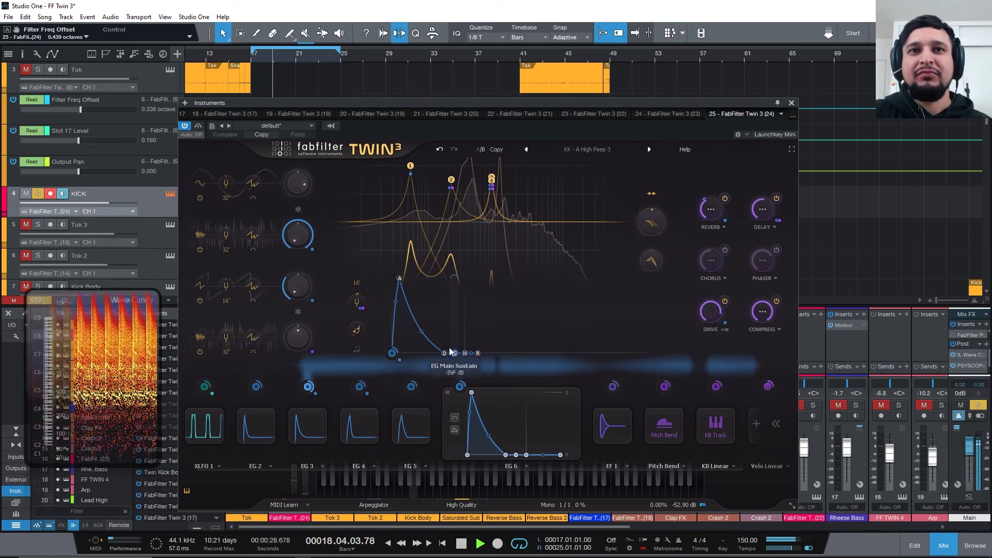
left_click_drag(444, 353, 425, 354)
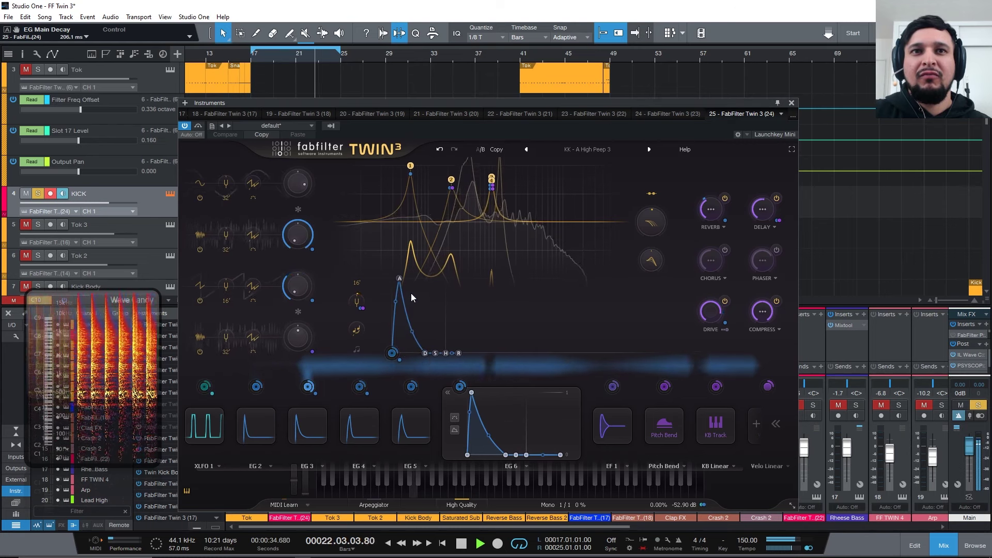
Step: Set the EG Main decay slope to -1.000, lower the output volume to -INF dB and restart playback
left_click_drag(413, 330, 402, 235)
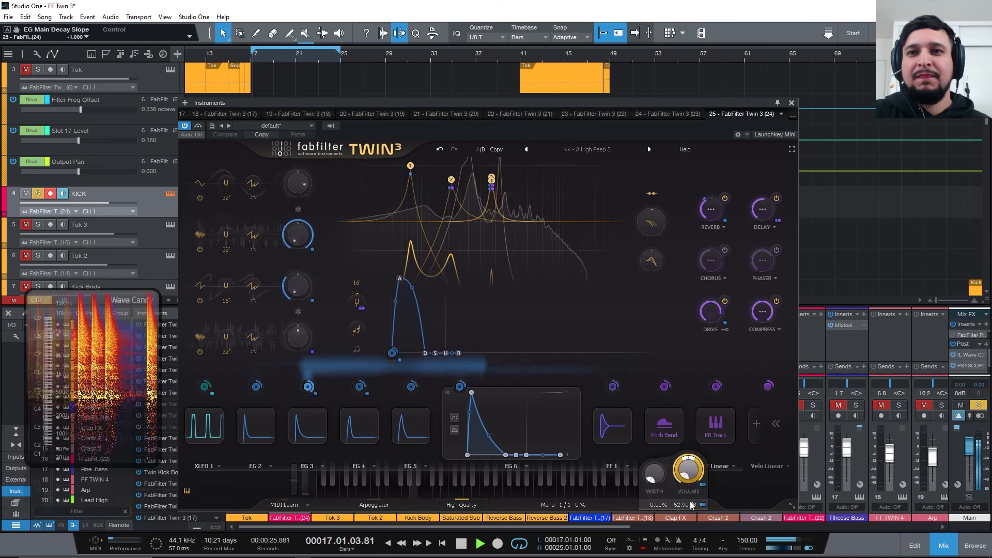
key("space")
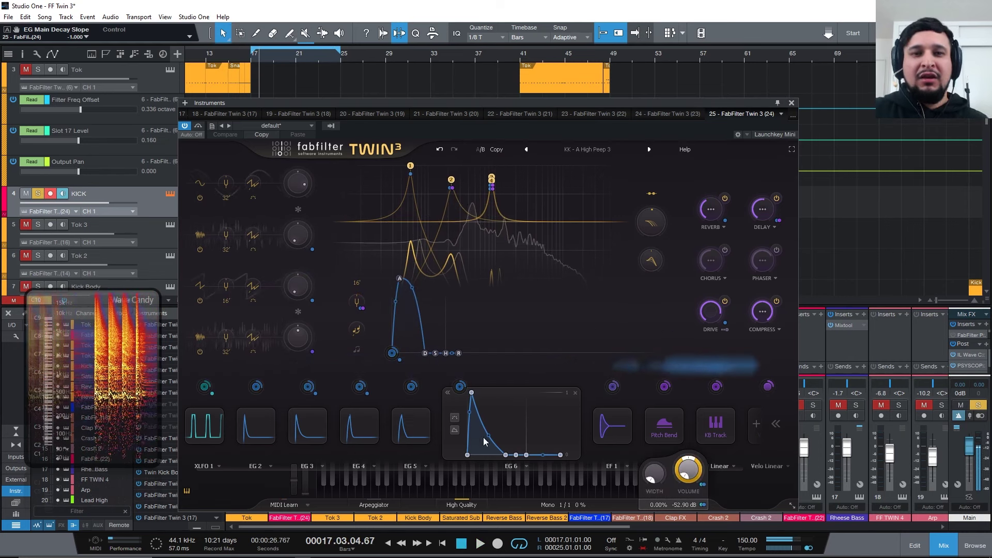
left_click(399, 428)
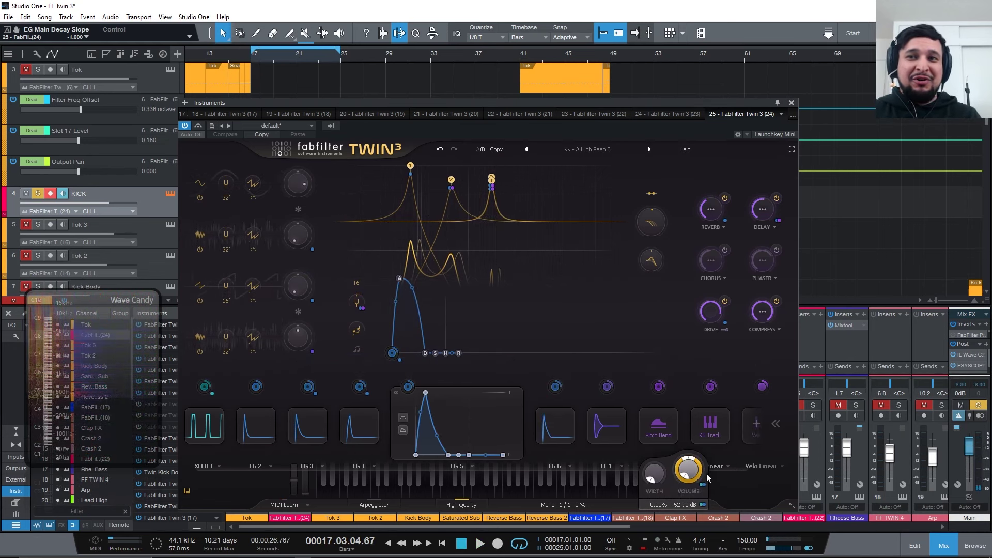
scroll(695, 476, "down", 2)
key("space")
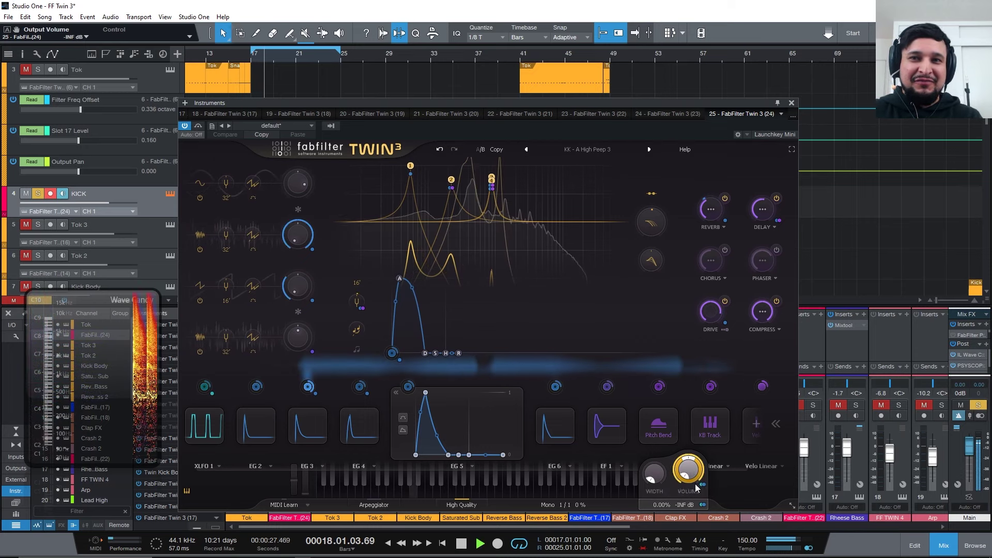
Step: Check EG 5's modulation targets, set the output volume's Slot 15 modulation level to about 0.713 and stop playback
left_click(408, 387)
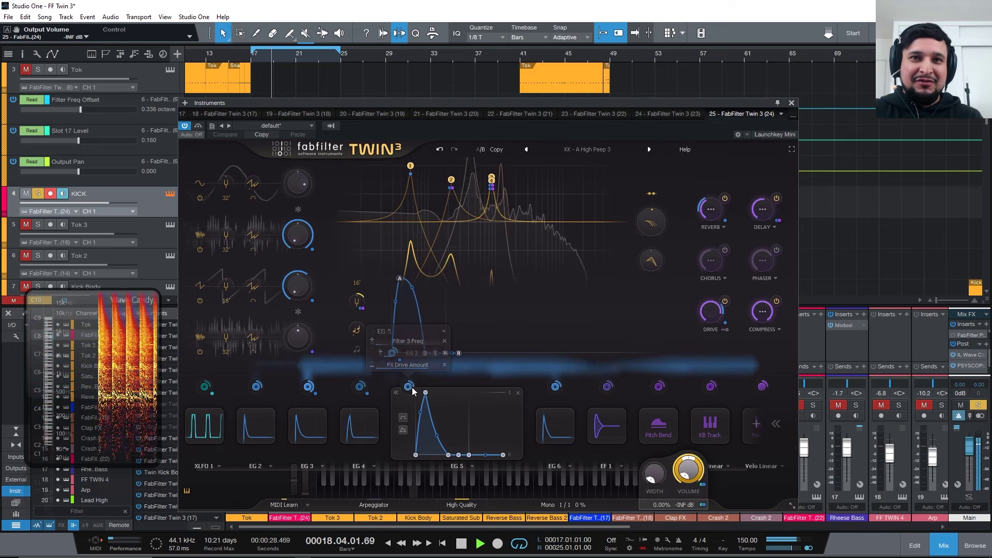
left_click(703, 485)
left_click_drag(650, 496, 684, 488)
key("space")
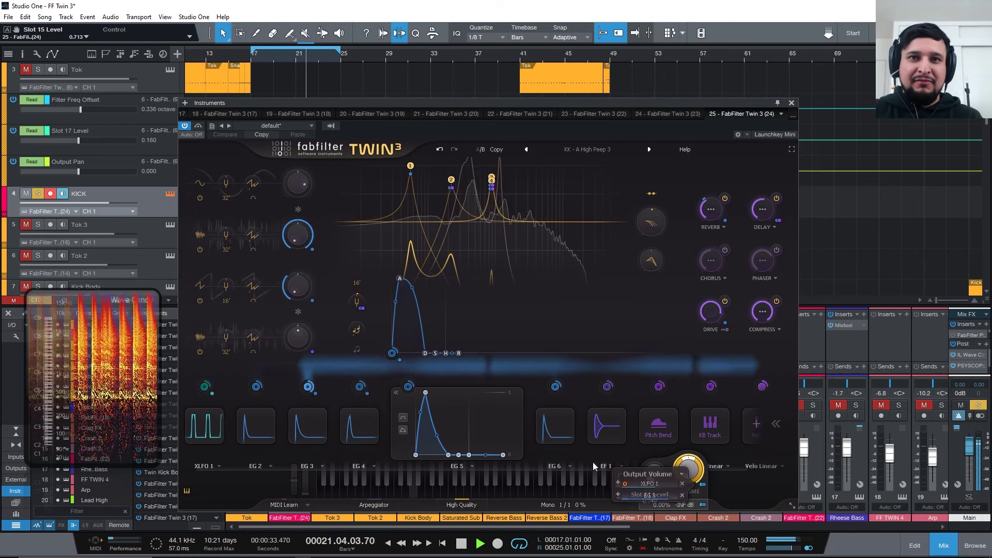
Step: Check EG 4's modulation targets, set EG 3's level to 2.000 and its decay to about 890 ms during playback
left_click(360, 387)
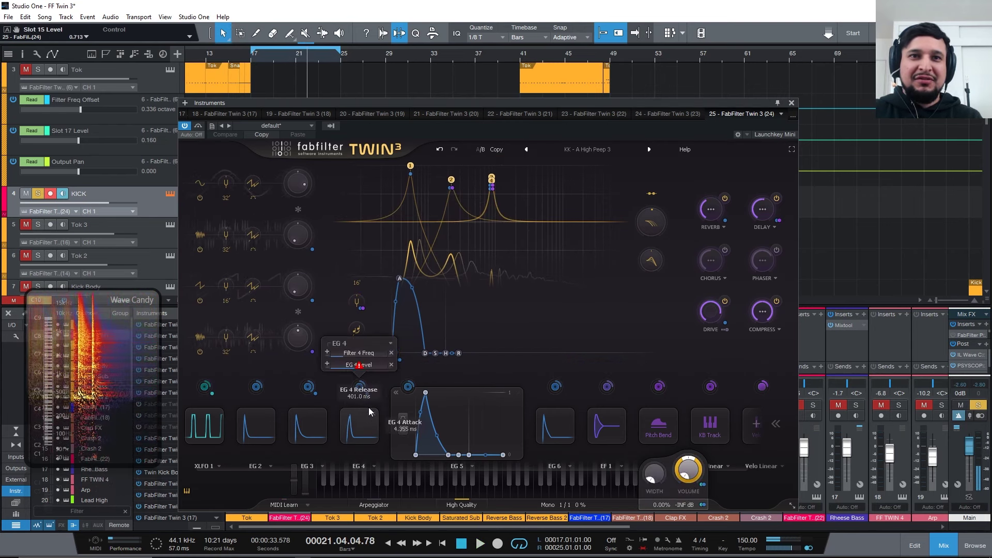
left_click(313, 425)
key("space")
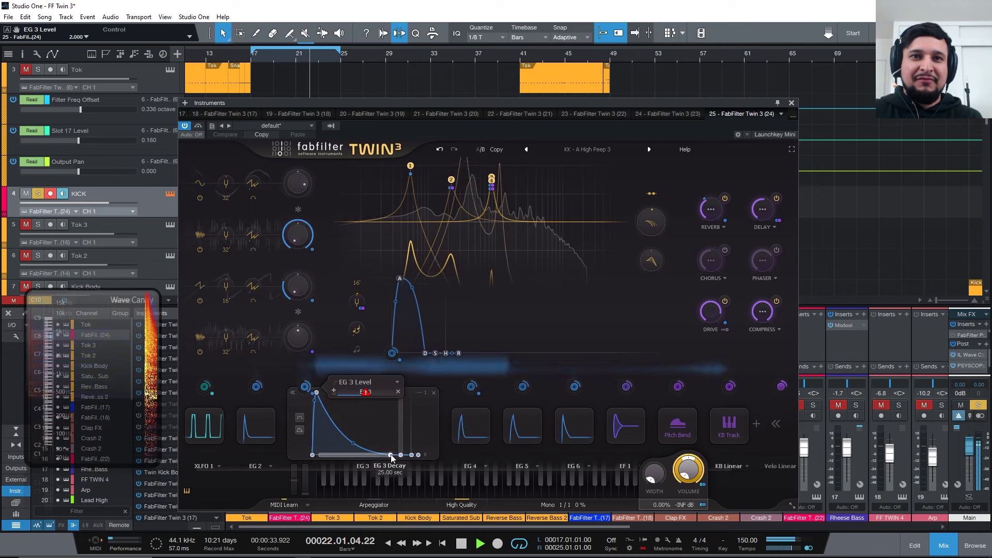
left_click_drag(390, 453, 355, 460)
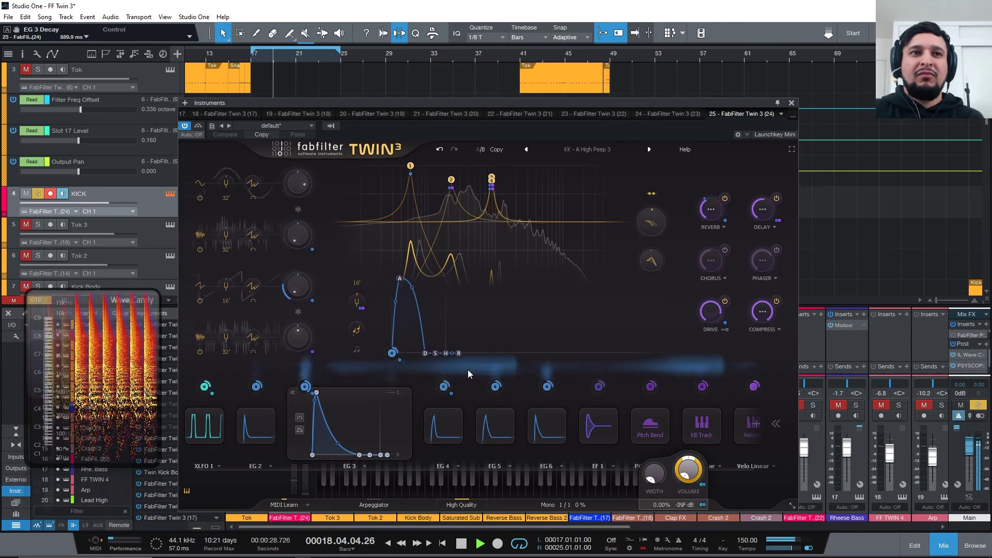
key("space")
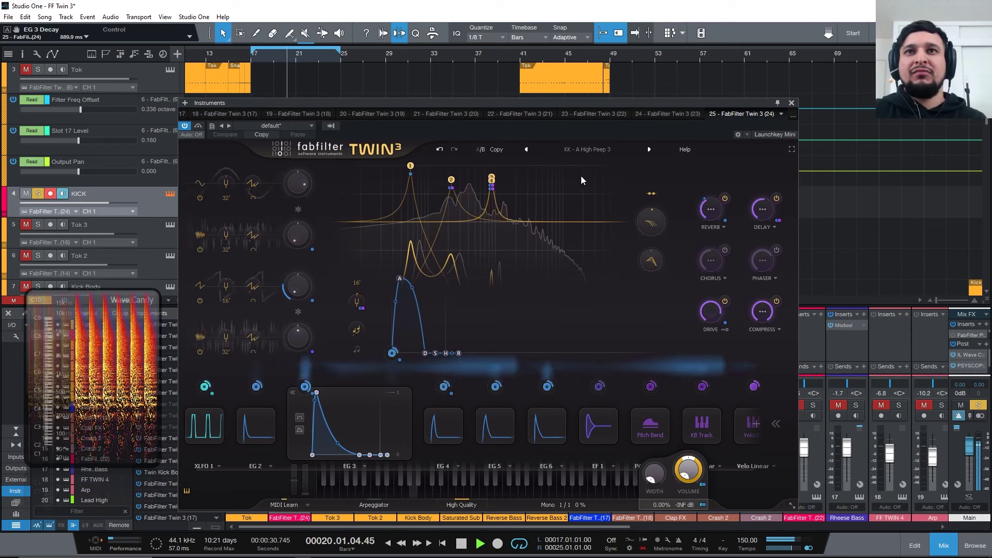
left_click(607, 150)
mouse_move(466, 172)
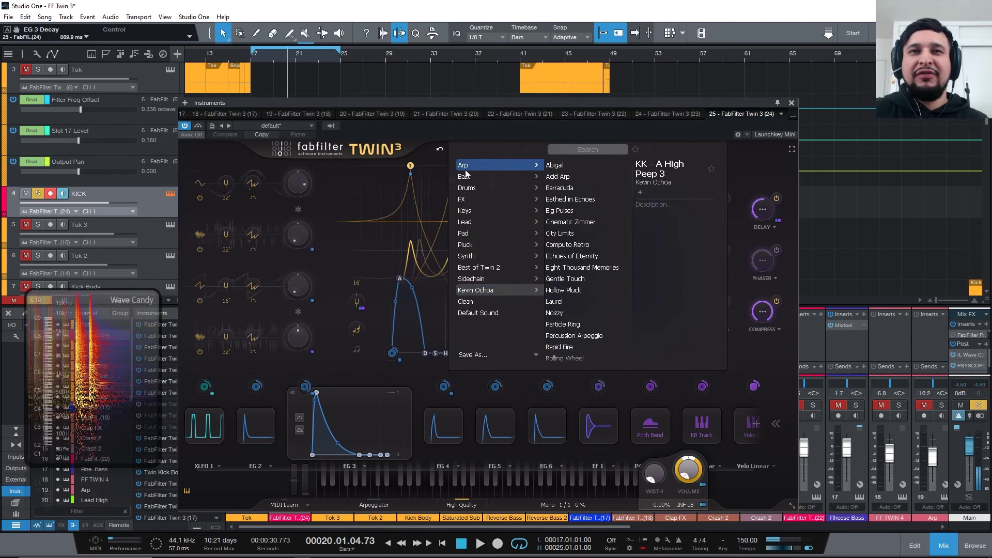
left_click(748, 156)
Step: Play the kick and set the delay amount to 24.7%, the reverb amount to 19.1% and the drive amount to 80.9%
key("space")
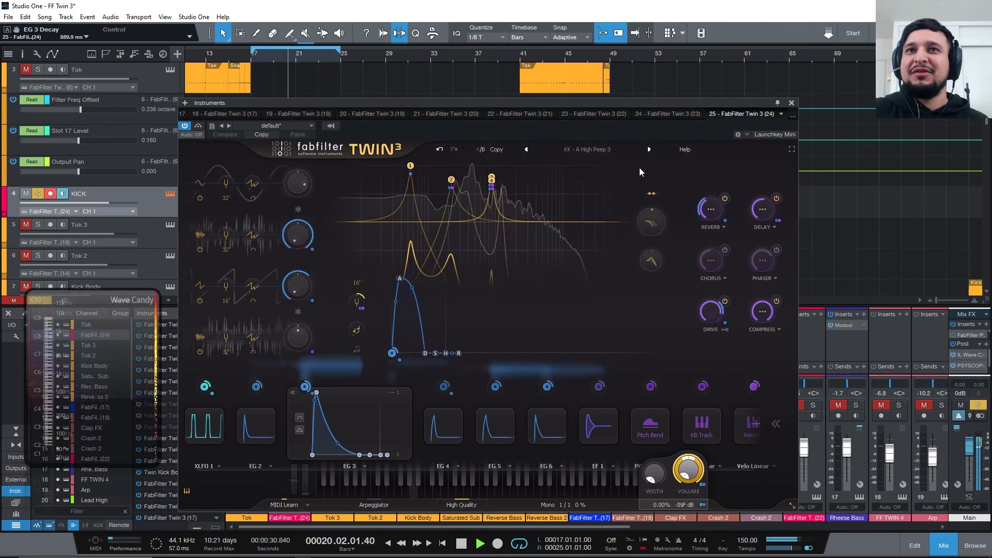
mouse_move(764, 210)
left_mouse_down()
mouse_move(776, 291)
mouse_move(780, 214)
left_mouse_up()
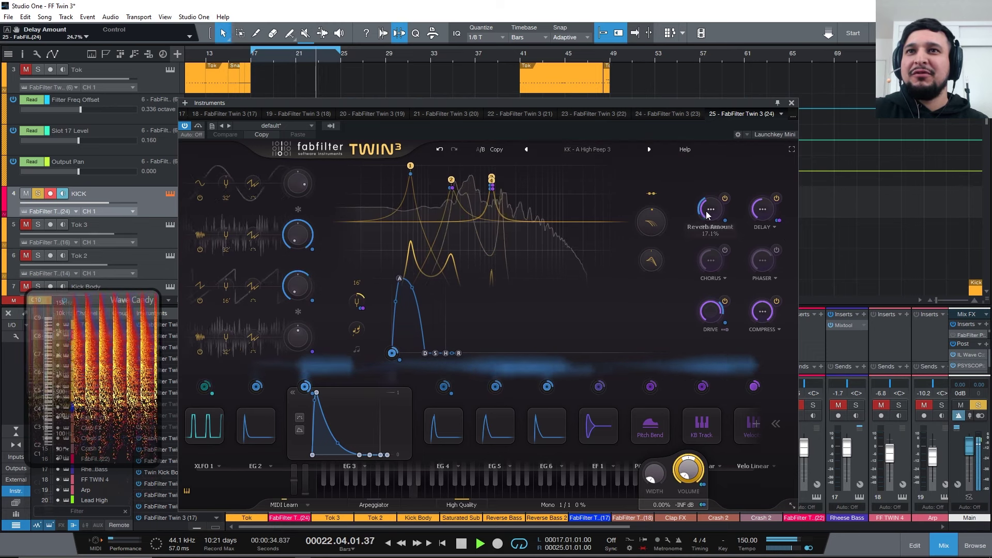
mouse_move(709, 212)
left_mouse_down()
mouse_move(720, 252)
mouse_move(724, 212)
left_mouse_up()
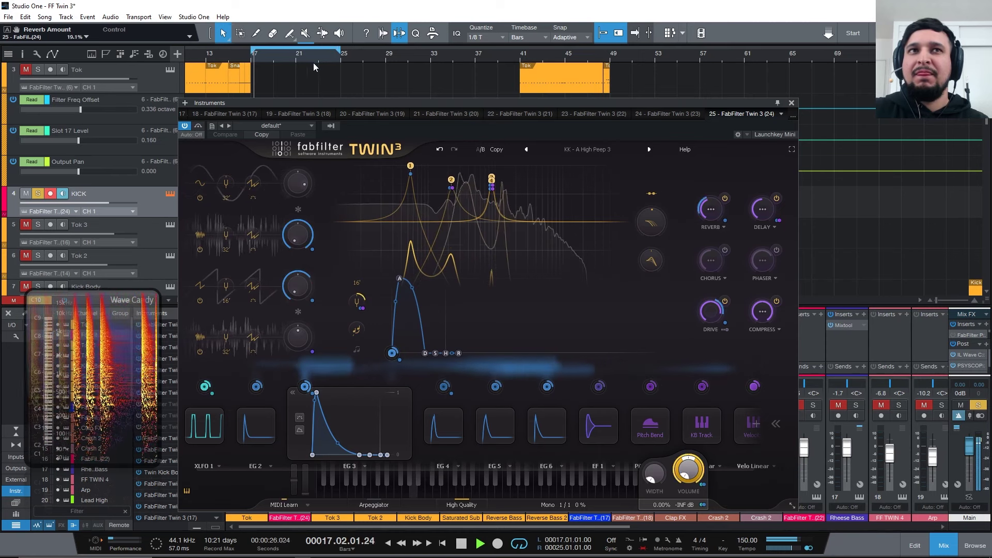
mouse_move(718, 319)
left_mouse_down()
mouse_move(713, 377)
mouse_move(708, 307)
left_mouse_up()
key("space")
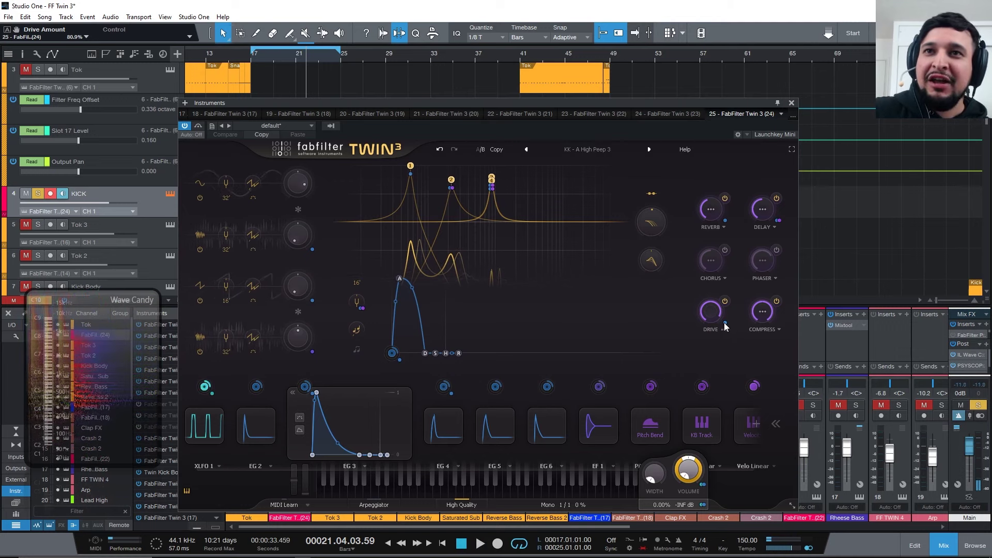
Step: Try the kick with EG 5's drive modulation set to normal and the drive amount lowered to 17.9%
key("space")
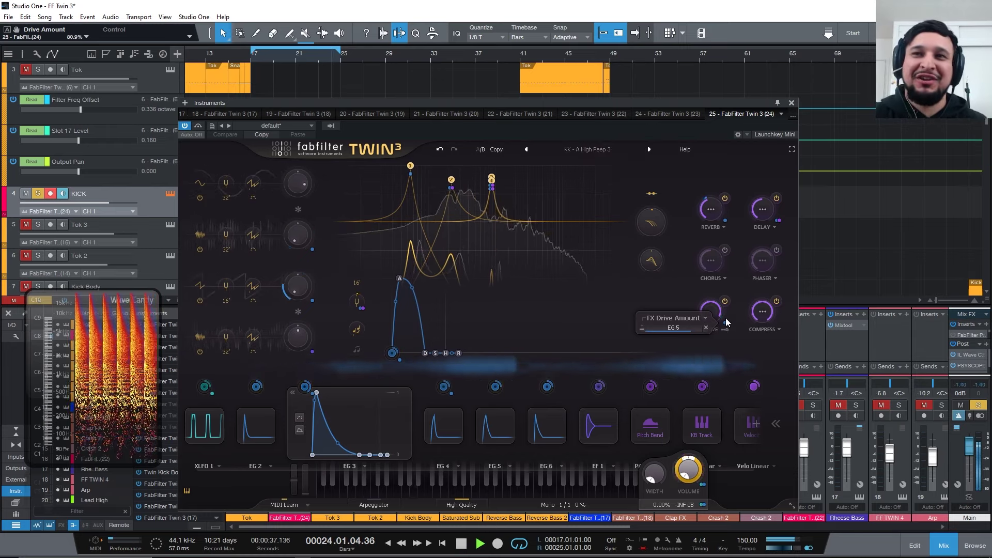
key("space")
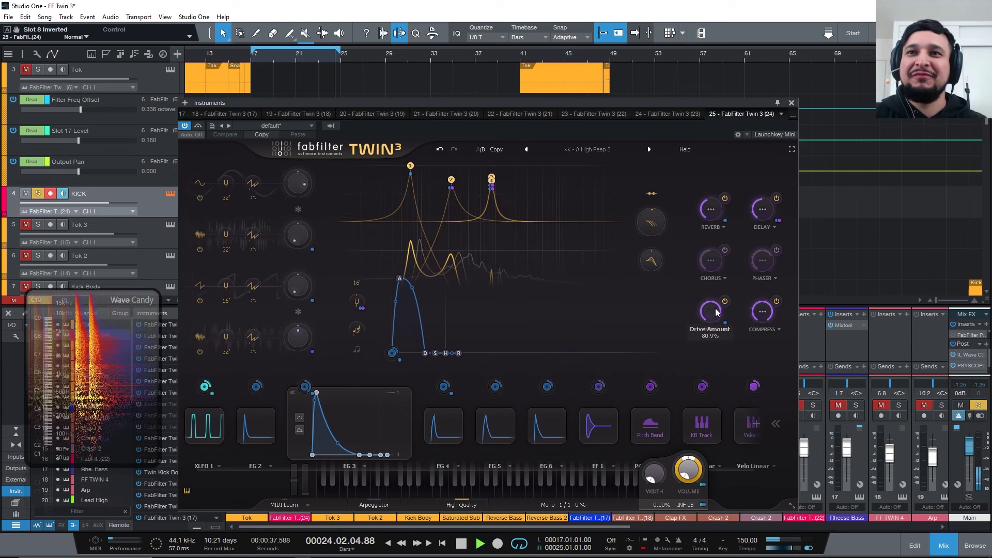
key("space")
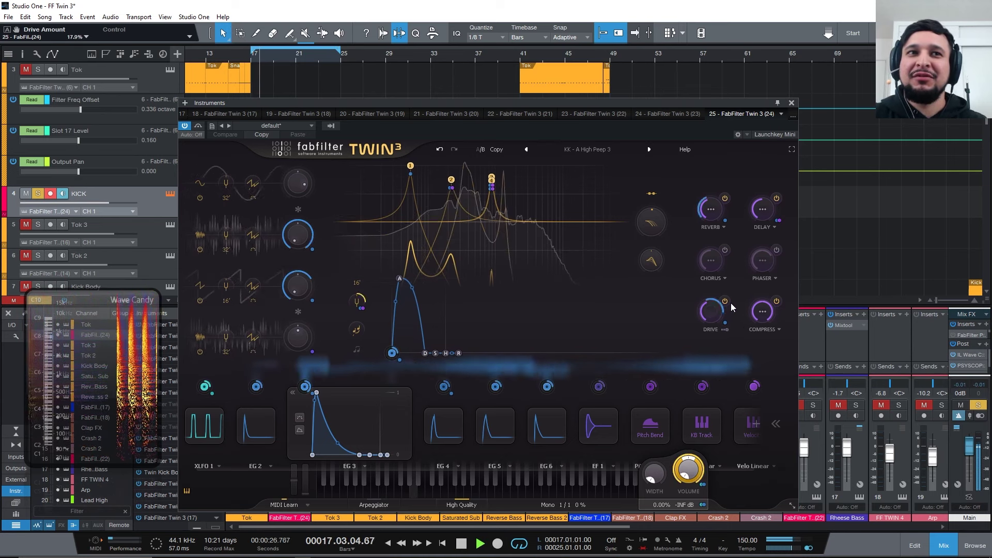
key("space")
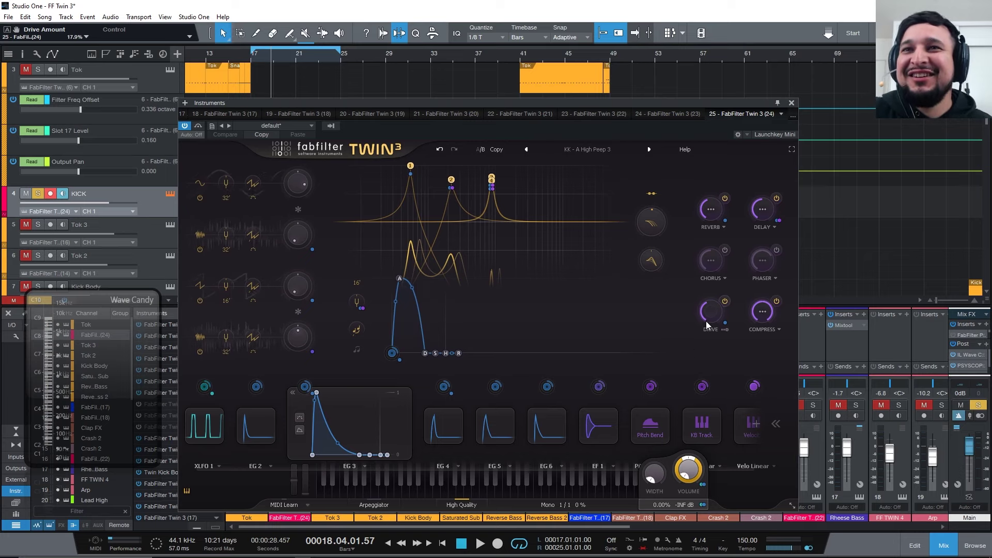
Step: Invert EG 5's modulation of the drive amount, set the drive to 75.0% and check the compressor settings
key("space")
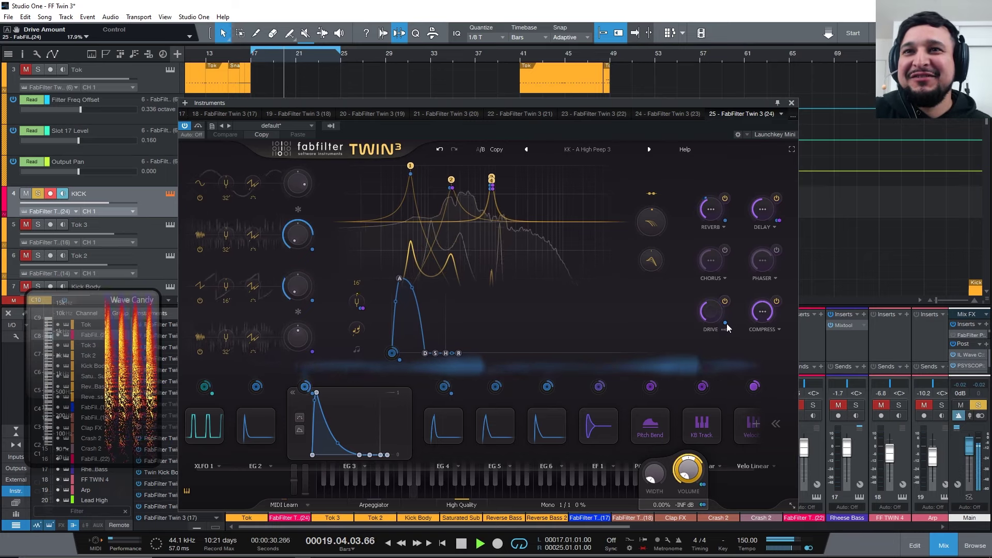
left_click(726, 323)
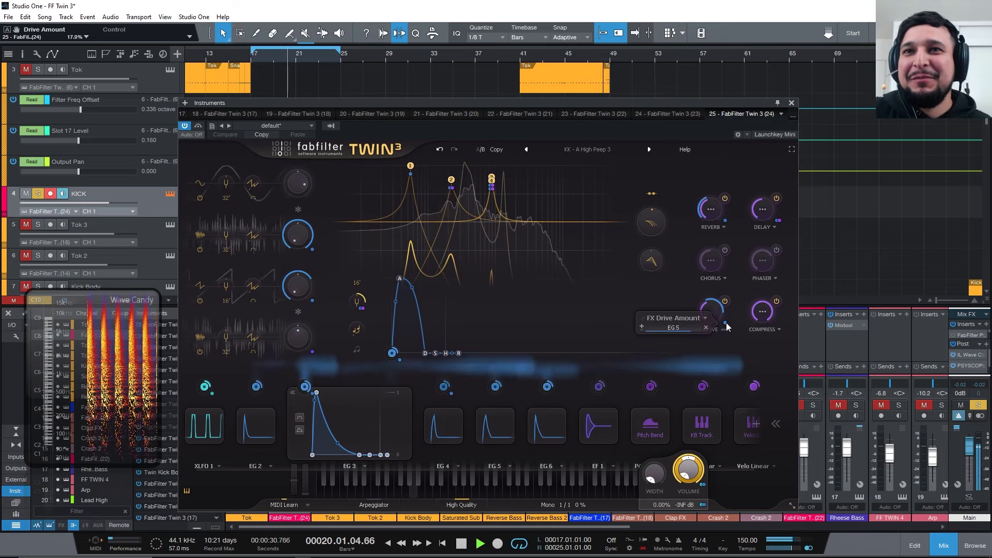
left_click(647, 329)
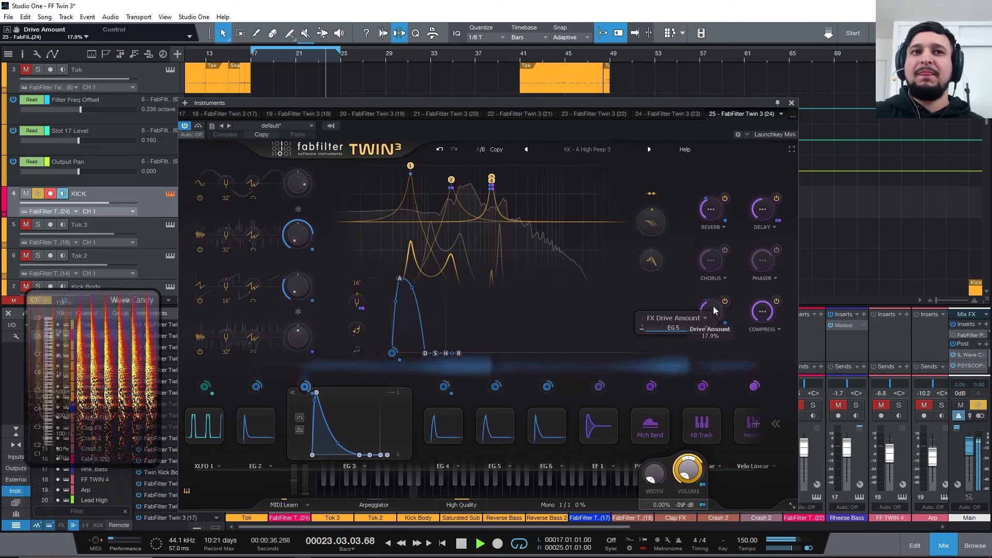
left_click_drag(725, 230, 725, 221)
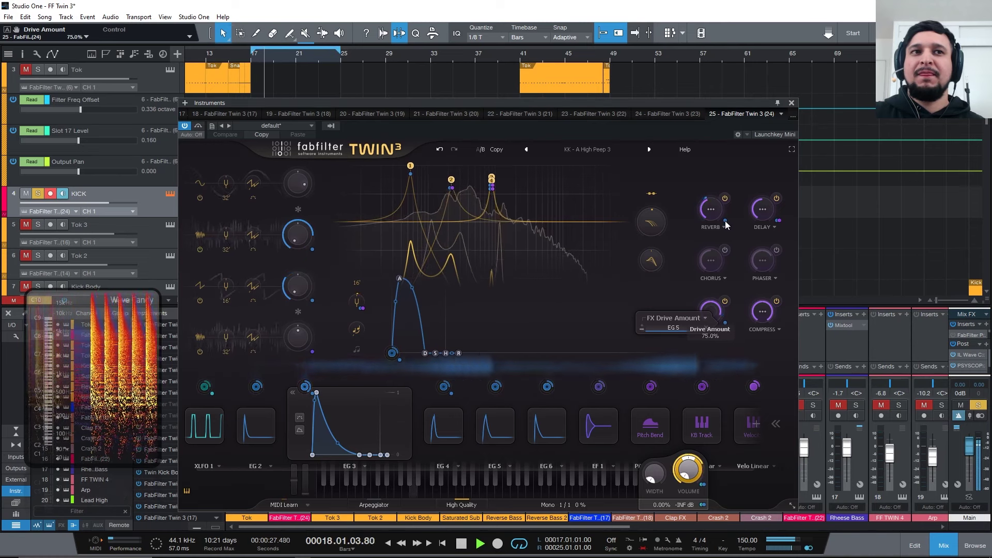
left_click(764, 313)
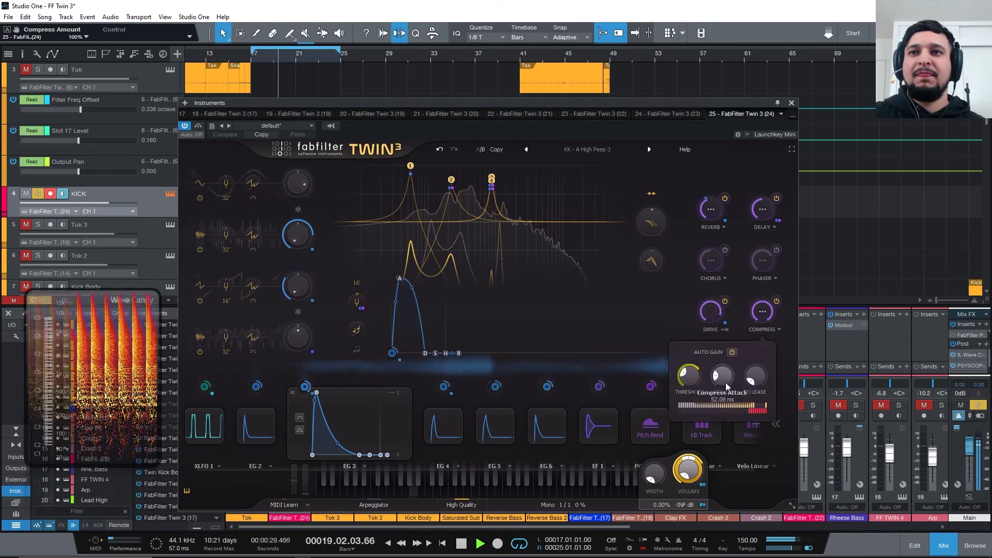
Step: Save the patch as a new preset named KK - Small Bark in the personal preset folder
left_click(597, 151)
left_click(483, 355)
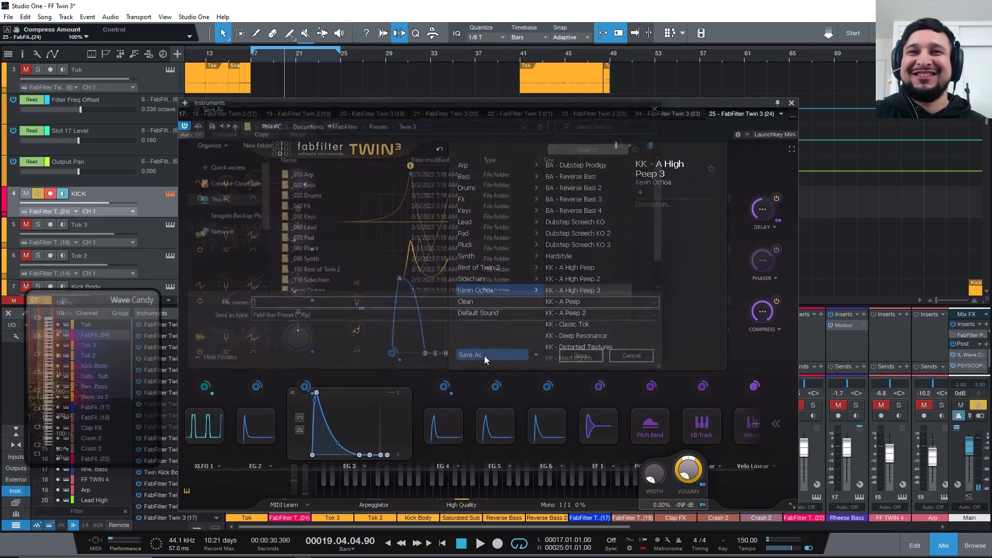
double_click(331, 290)
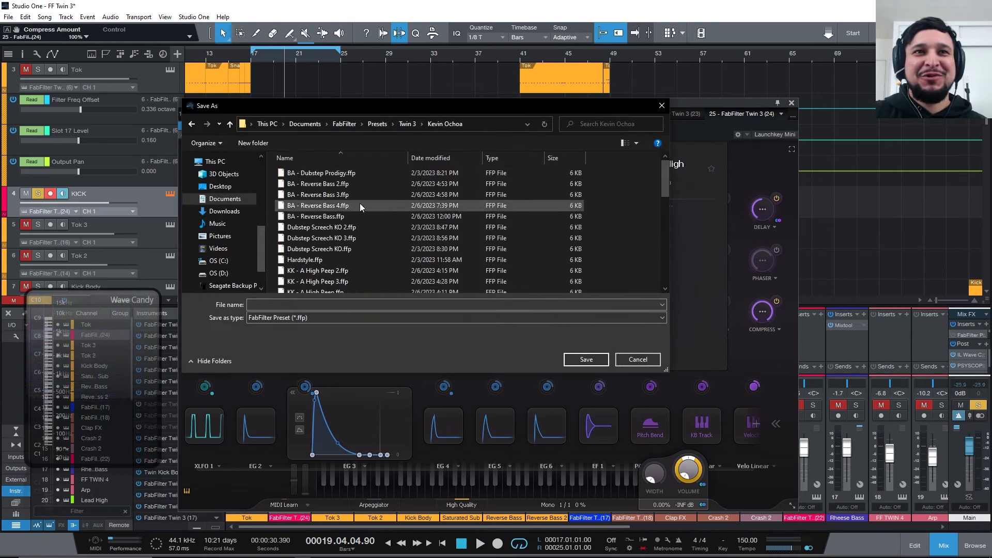
left_click(295, 304)
type("KK ")
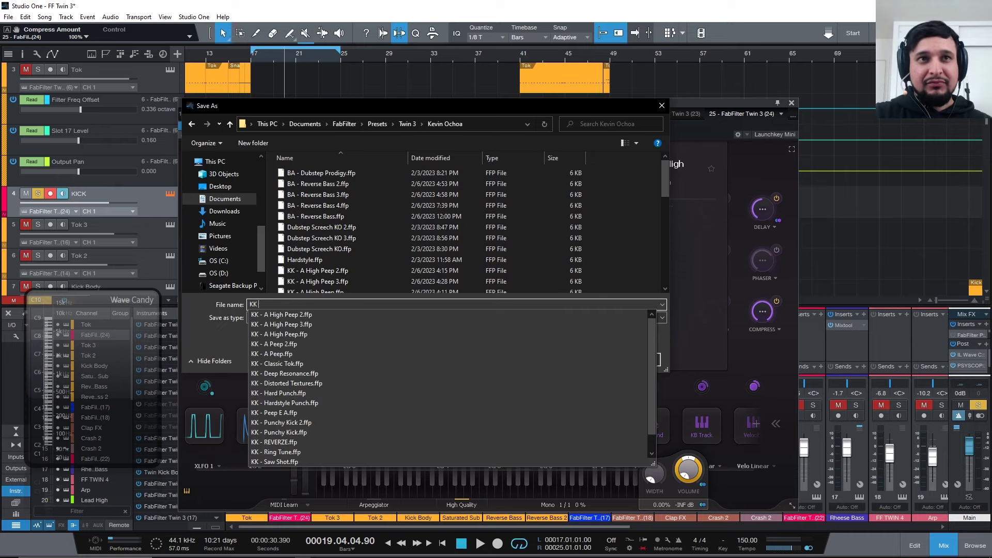
type("- s")
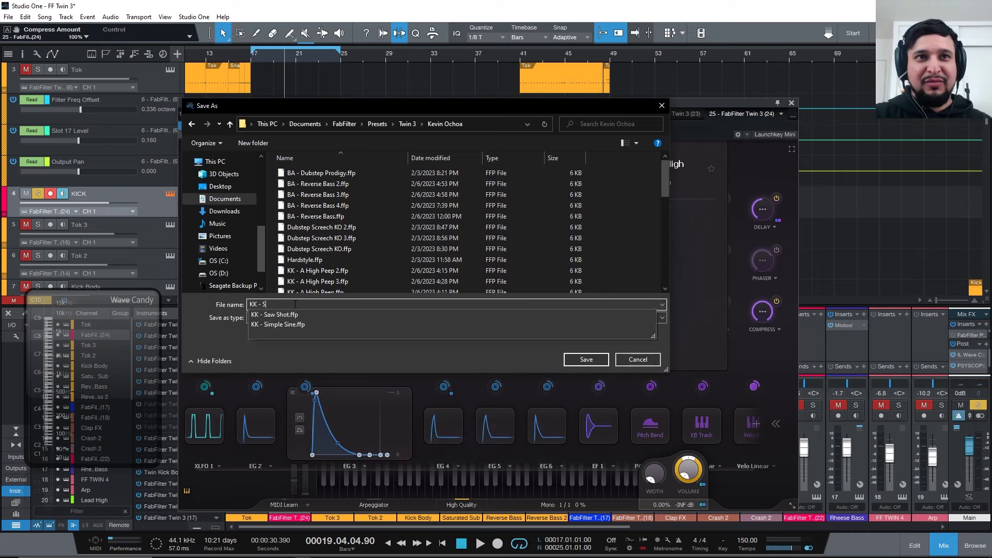
type("mall Bark")
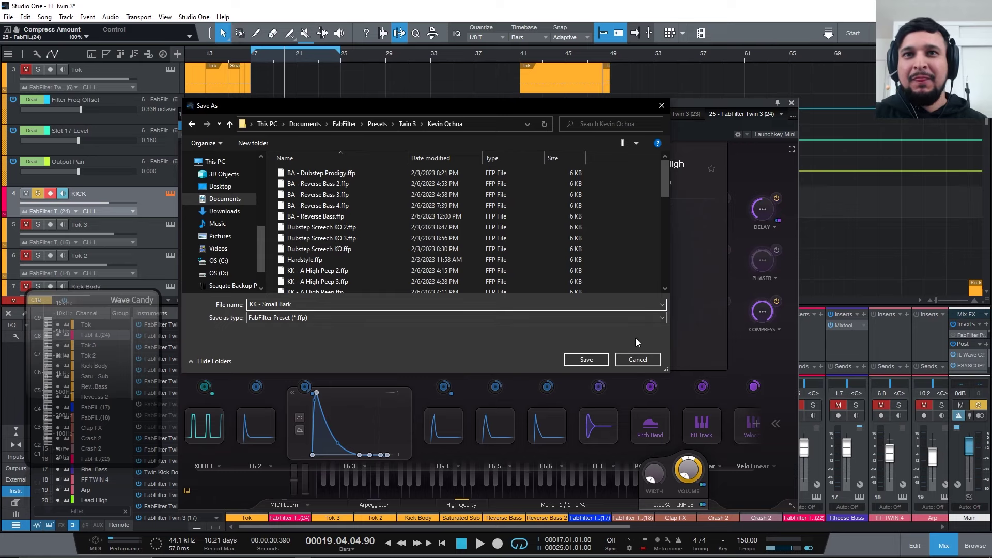
left_click(587, 359)
left_click(739, 148)
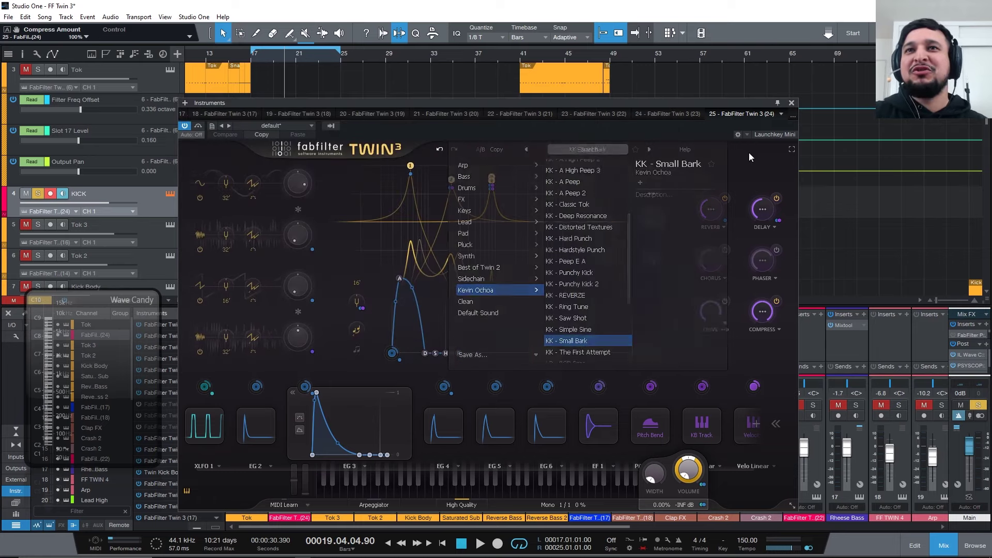
Step: Browse the personal preset folder and load the KK - Punchy Kick preset for playback
left_click(601, 148)
scroll(587, 315, "down", 2)
scroll(587, 314, "down", 1)
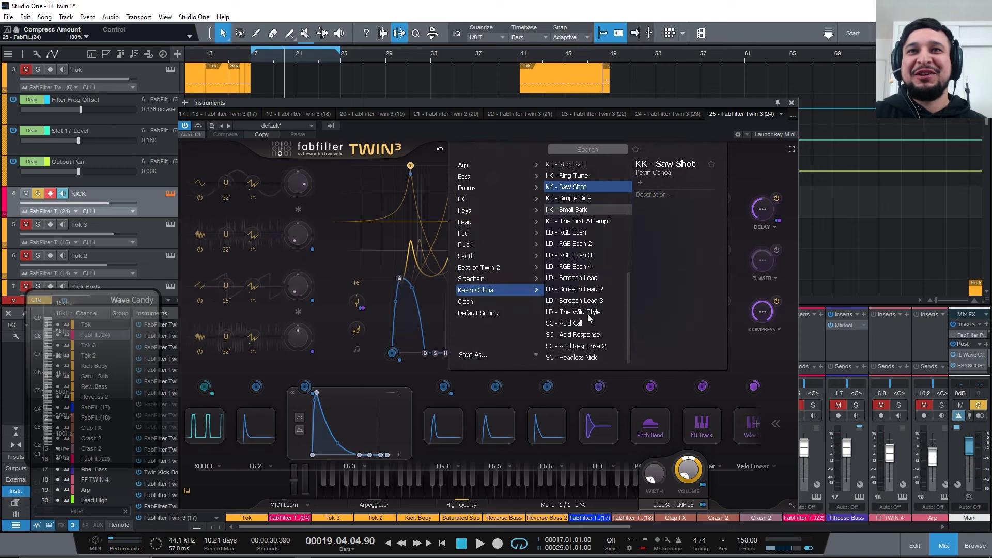
left_click(602, 262)
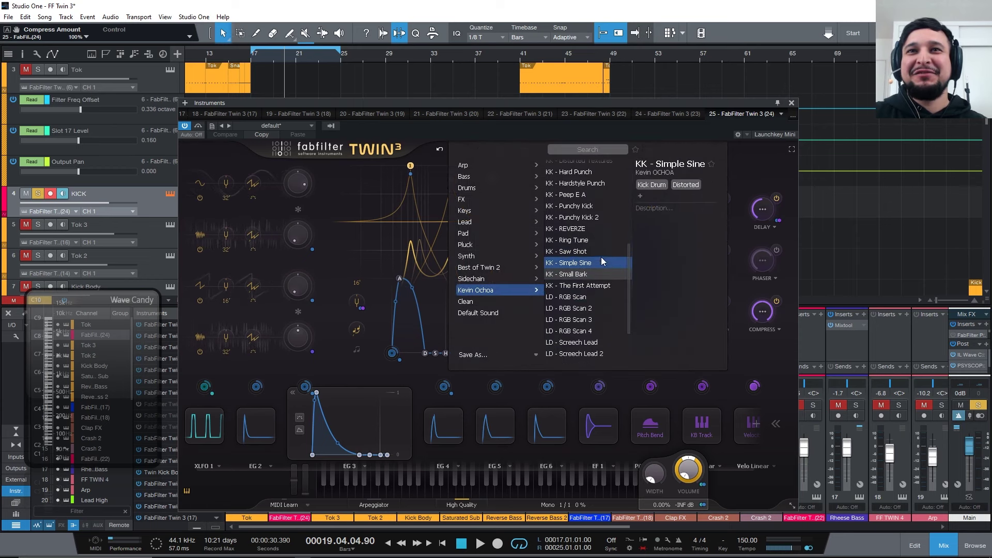
scroll(602, 259, "down", 1)
key("Down")
key("Down")
key("Down")
key("Down")
key("Down")
key("Down")
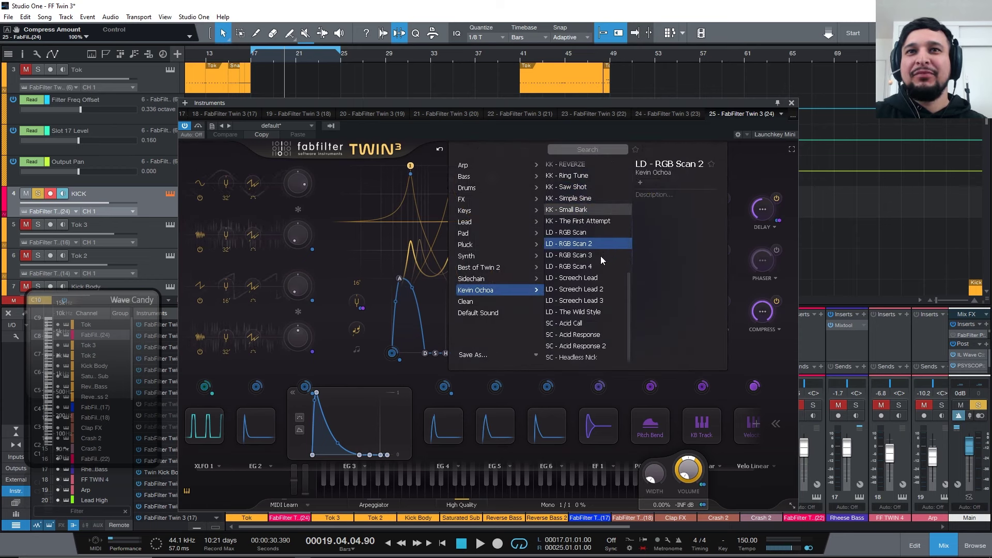
scroll(598, 269, "down", 1)
key("Up")
key("Up")
key("Up")
key("Up")
key("Up")
key("Up")
key("Up")
key("Up")
key("Up")
key("Up")
key("Up")
scroll(597, 269, "up", 4)
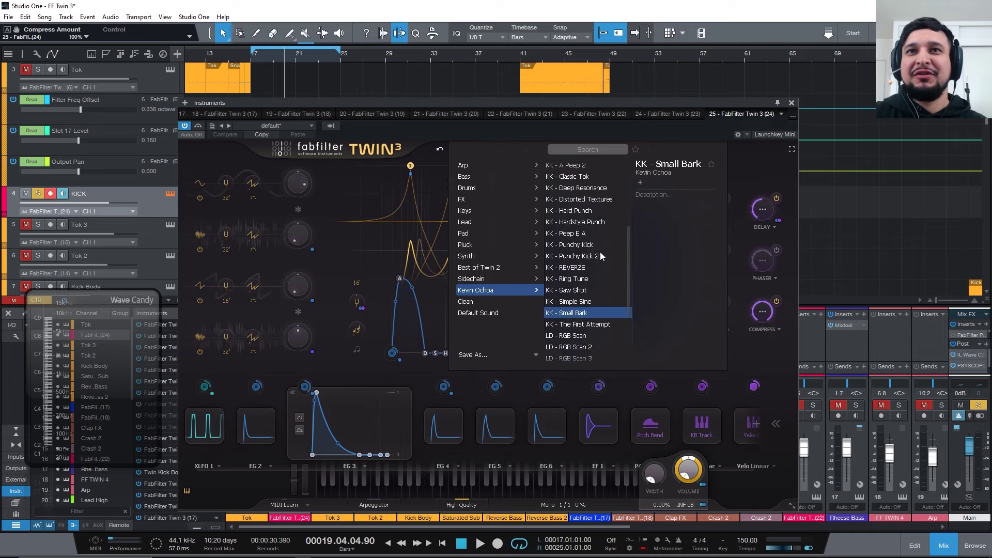
left_click(592, 260)
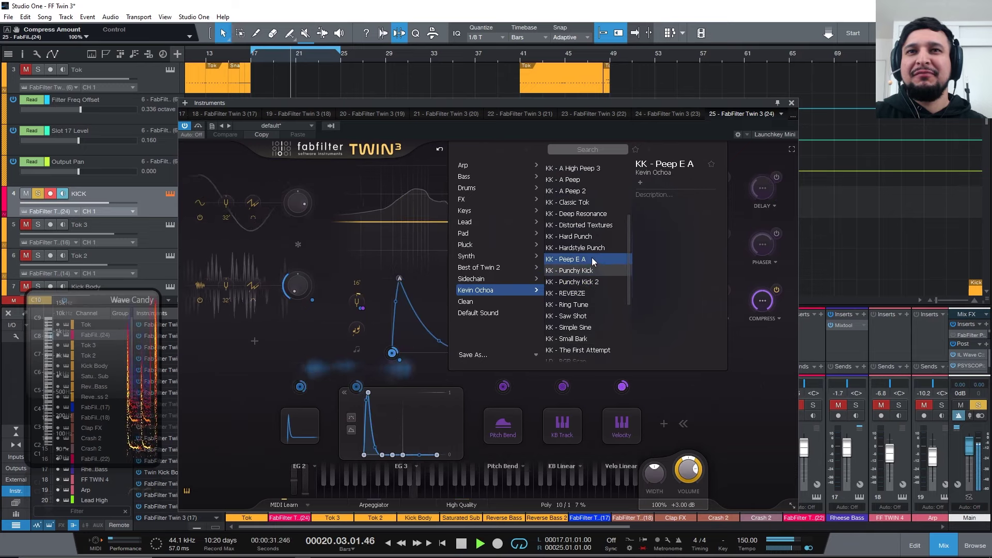
Step: Audition the personal kick presets one by one, moving from KK - Hardstyle Punch up the list to KK - A Peep 2
left_click(594, 252)
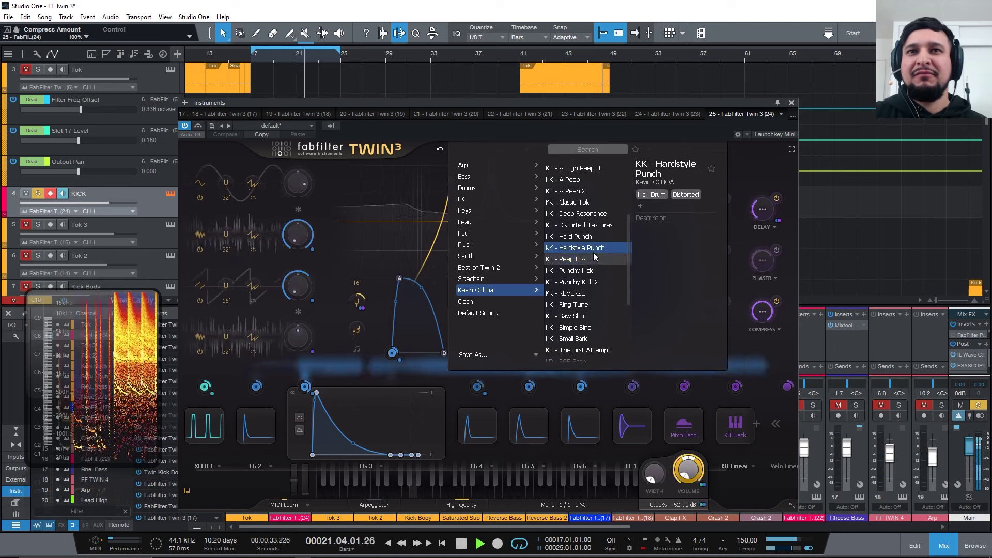
left_click(595, 238)
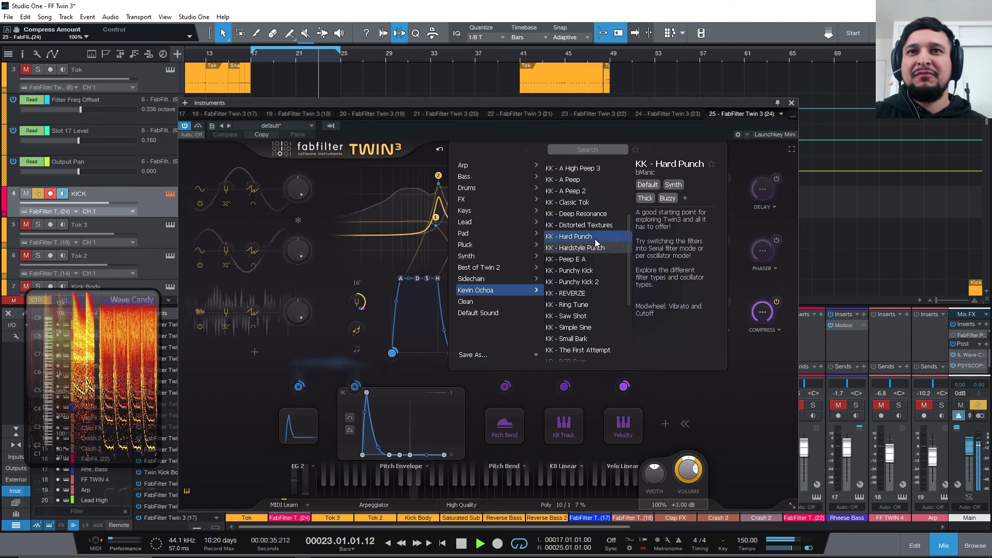
left_click(598, 228)
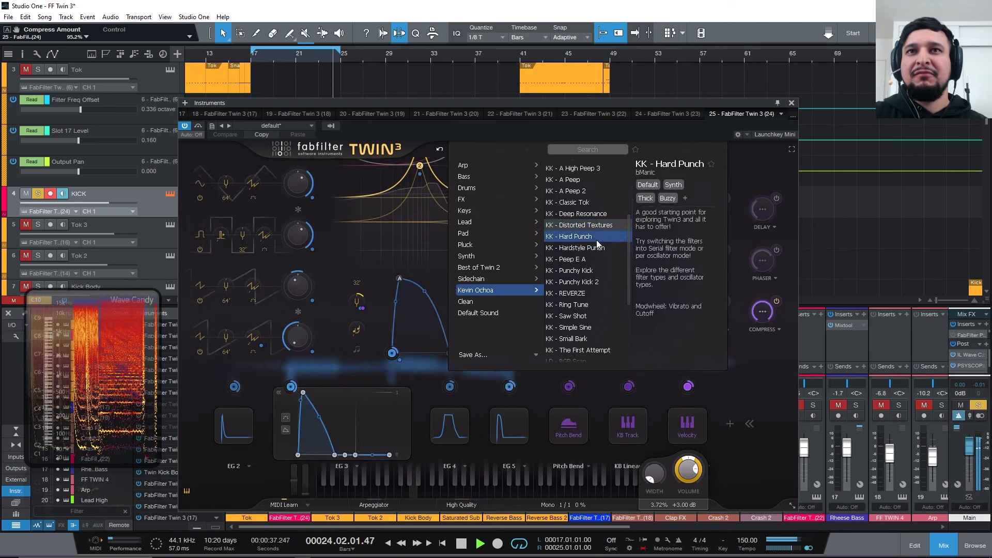
left_click(594, 214)
left_click(593, 202)
left_click(592, 193)
Step: Audition KK - A Peep and the three KK - A High Peep presets during playback
scroll(591, 194, "up", 1)
left_click(593, 205)
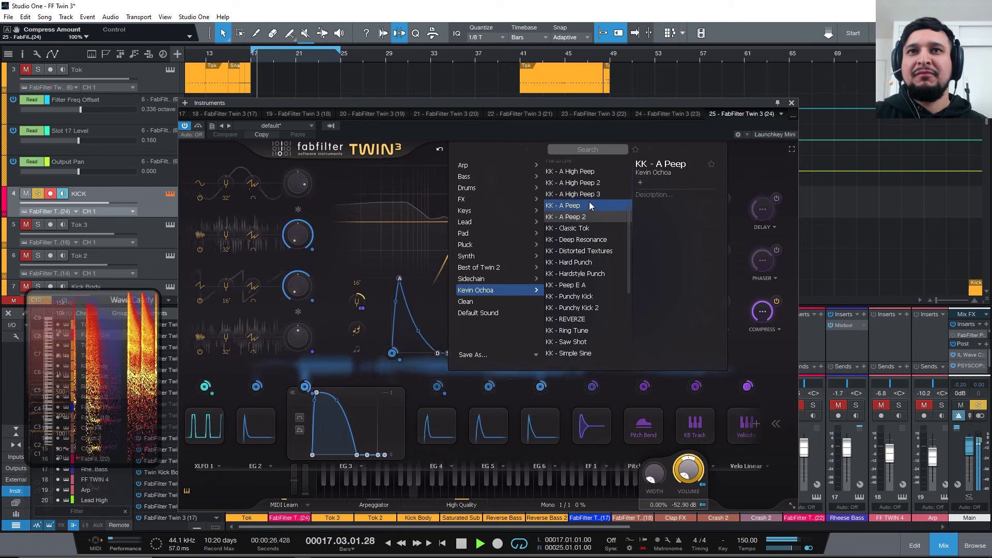
left_click(594, 194)
left_click(599, 183)
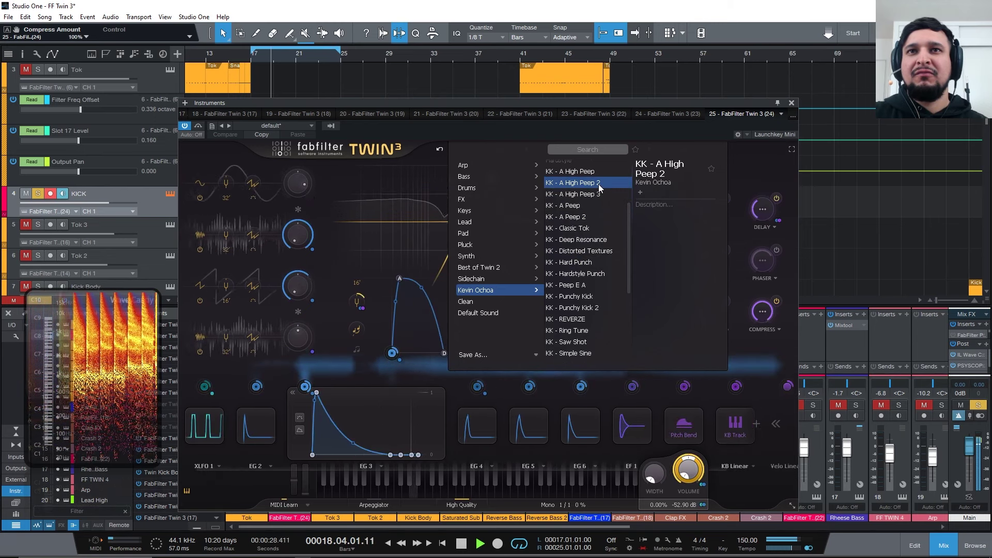
left_click(598, 173)
Step: Audition the Hardstyle, KK - A Peep 2 and Dubstep Screech KO 3 presets, and stop playback
left_click(596, 195)
scroll(597, 197, "up", 1)
left_click(596, 199)
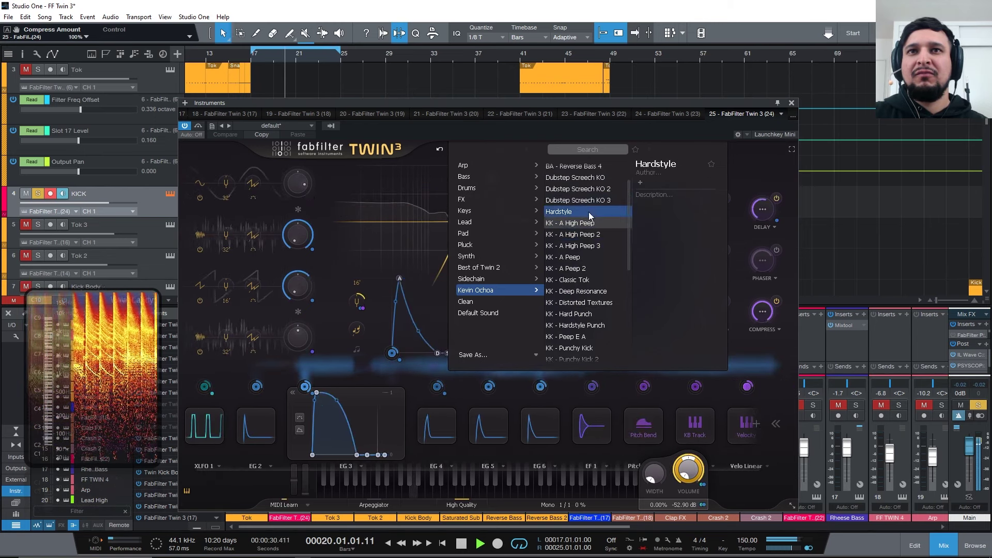
scroll(595, 199, "up", 1)
left_click(587, 202)
left_click(588, 224)
left_click(595, 268)
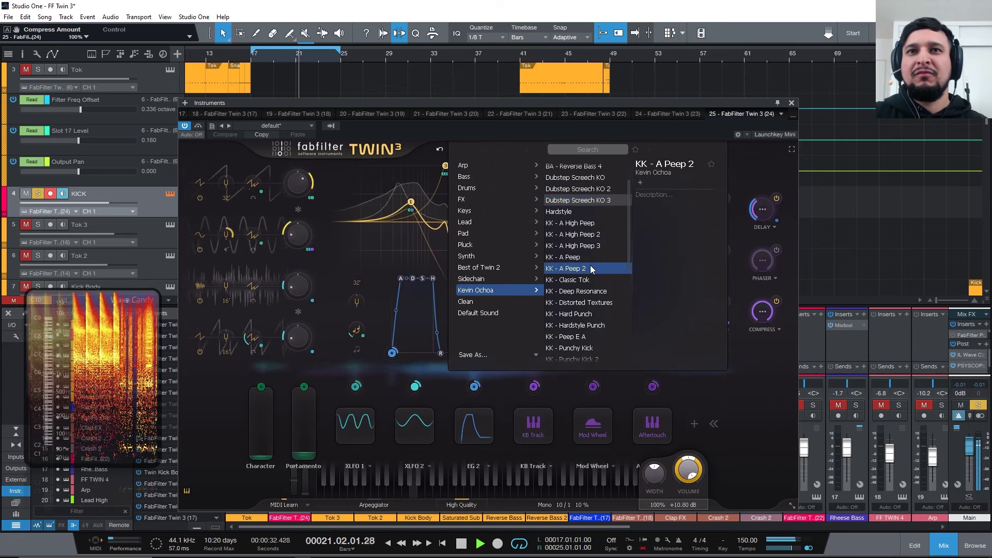
left_click(596, 234)
left_click(600, 202)
key("space")
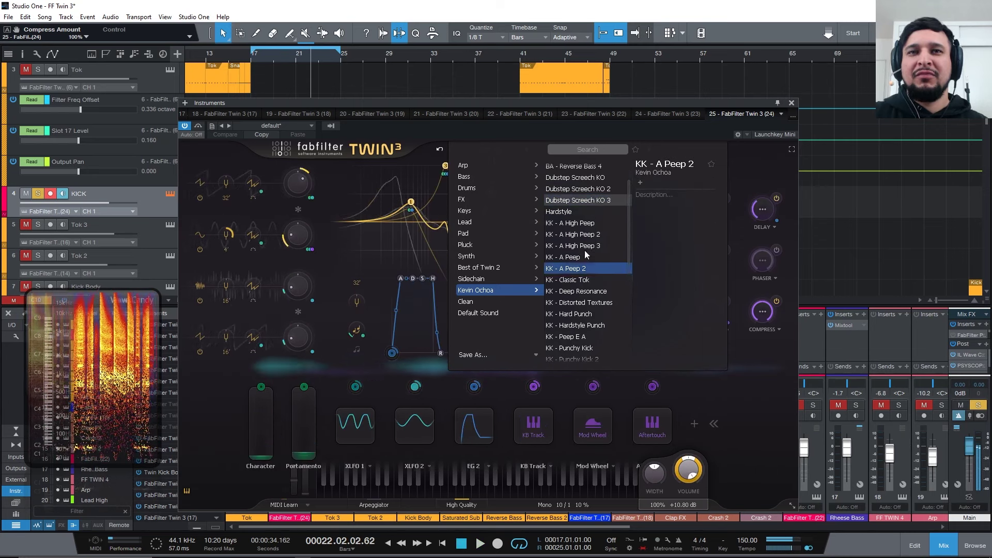
Step: Close the preset browser and check the compressor settings of the loaded Dubstep Screech KO 3 preset
left_click(432, 503)
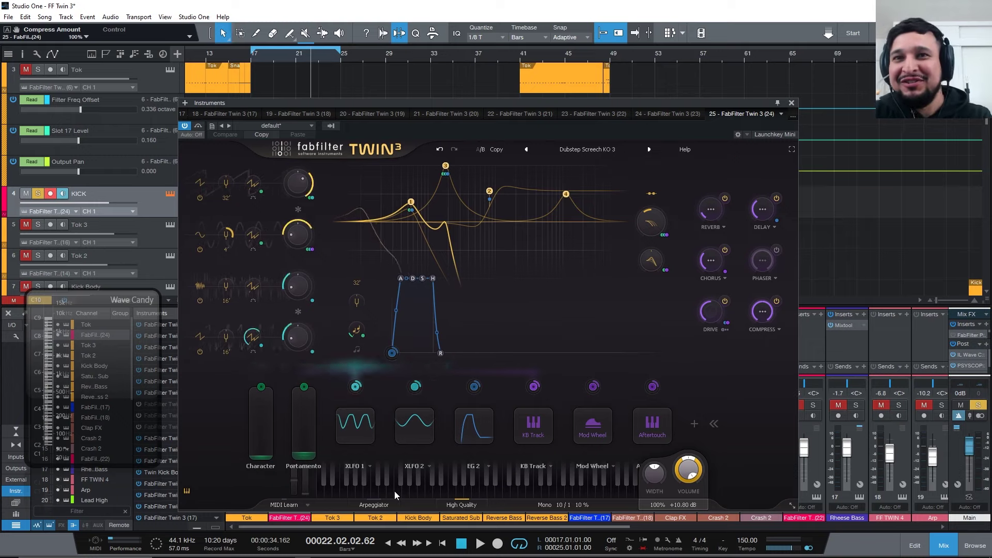
left_click(764, 312)
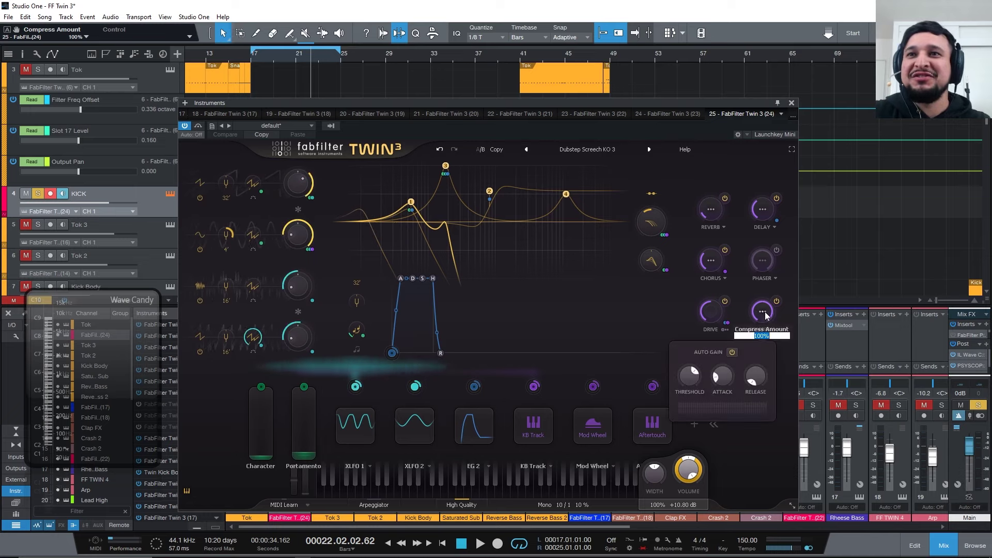
left_click(776, 444)
Step: Load the KK - Small Bark preset from the personal preset folder and close the preset browser
left_click(590, 150)
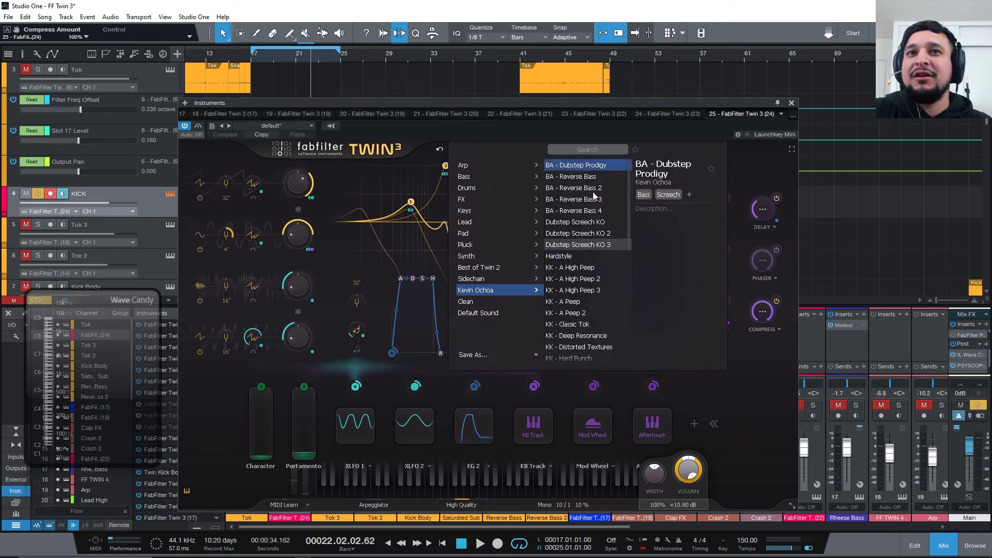
scroll(600, 330, "down", 5)
scroll(600, 328, "up", 2)
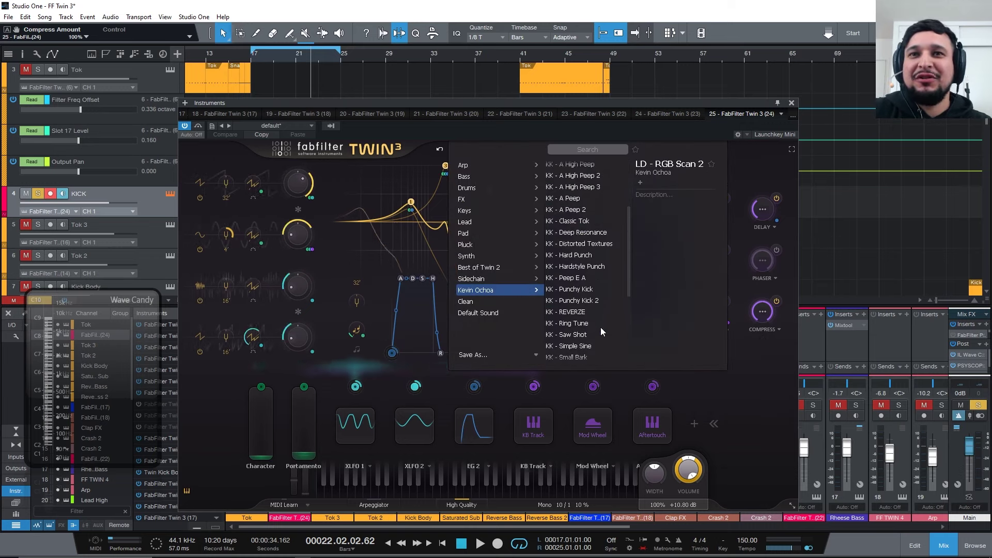
left_click(588, 318)
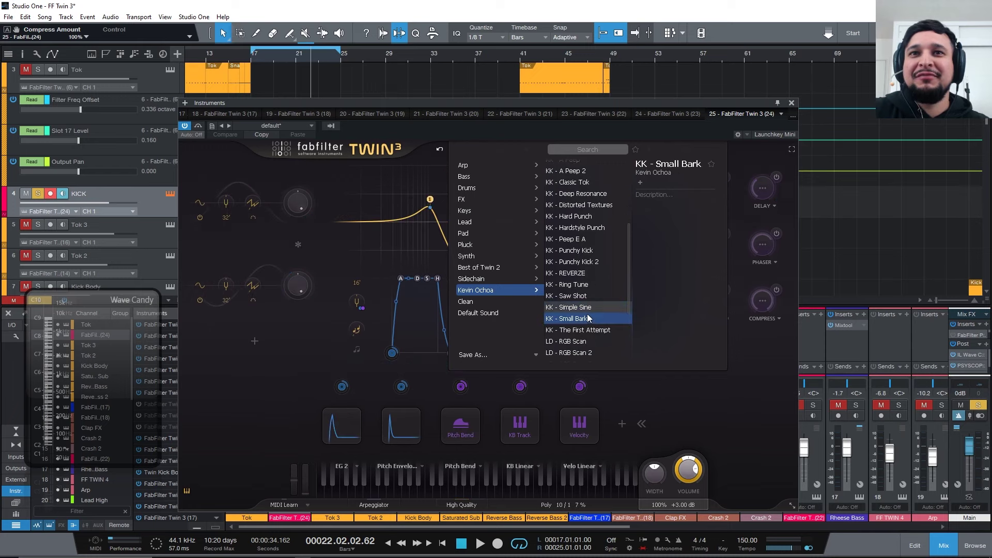
left_click(725, 268)
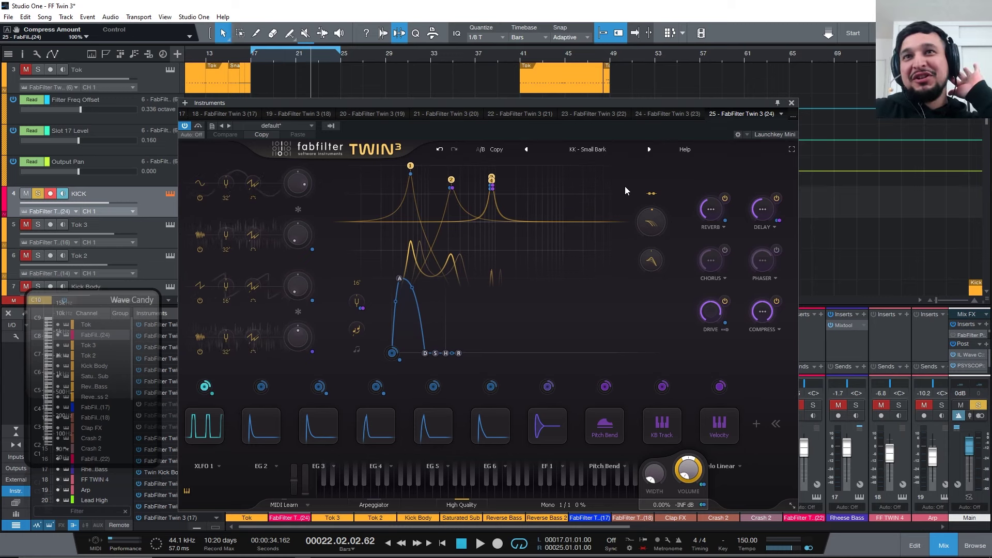
Step: Close the instrument window, switch the solo from KICK to Saturated Sub and audition that track from bar 49
left_click(791, 103)
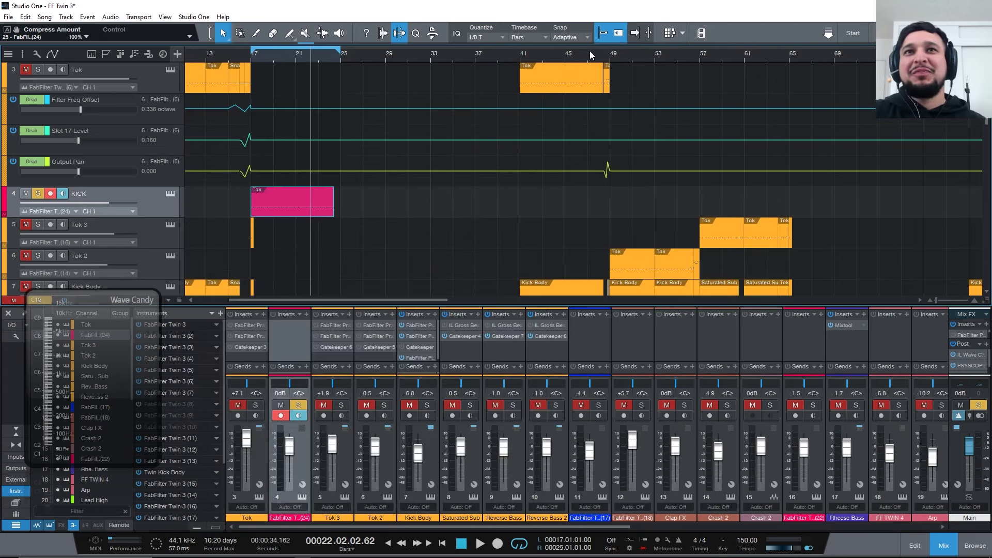
scroll(590, 51, "down", 3)
scroll(569, 98, "down", 3)
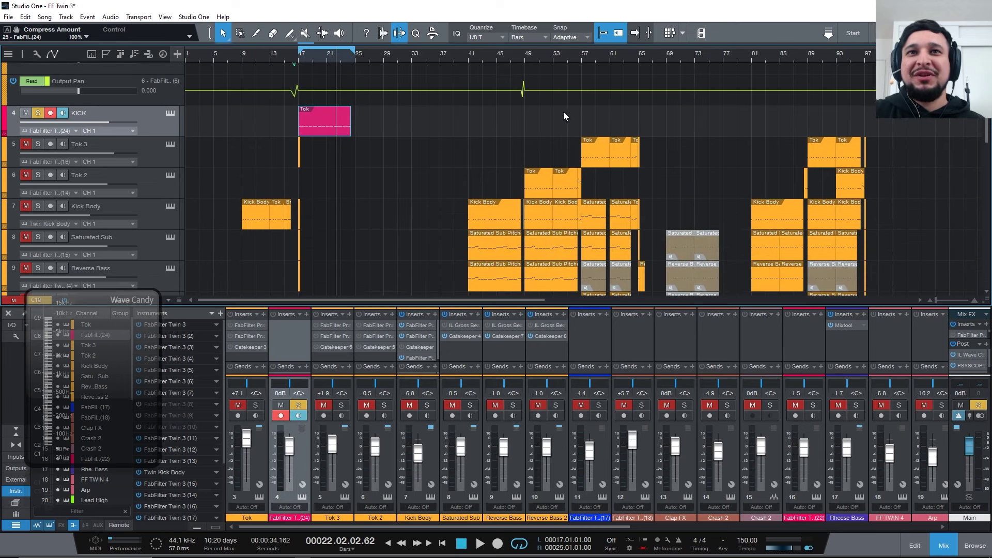
left_click(527, 56)
left_click(38, 113)
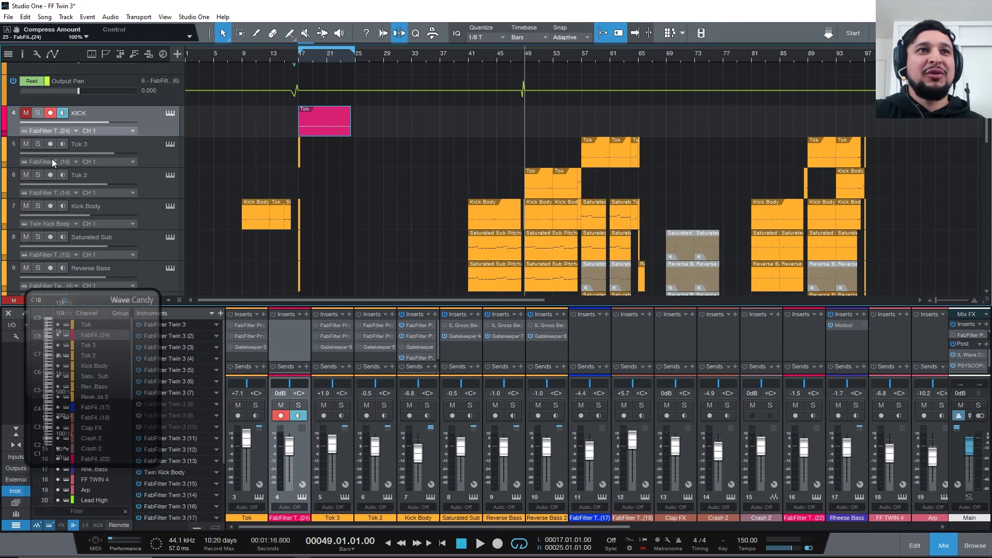
left_click(38, 237)
key("space")
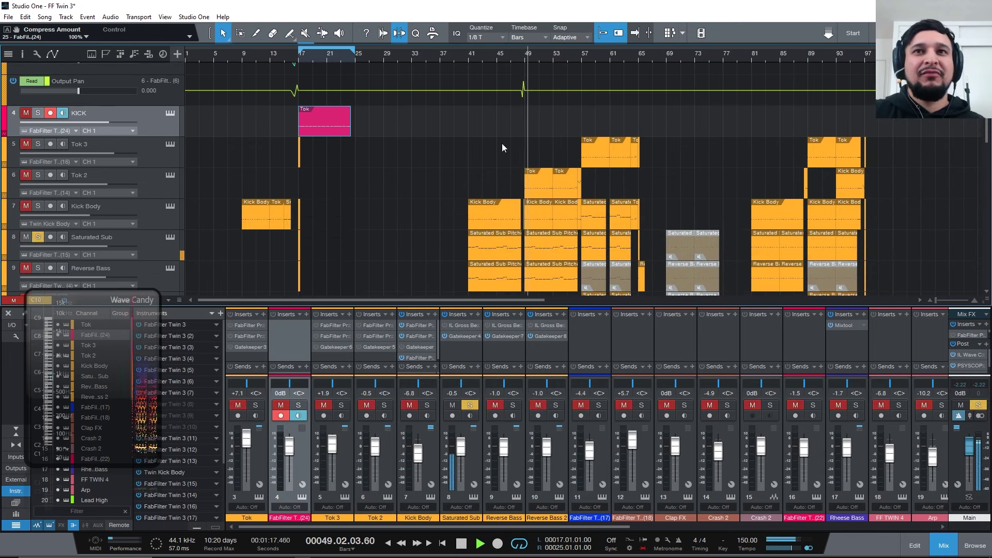
left_click(541, 73)
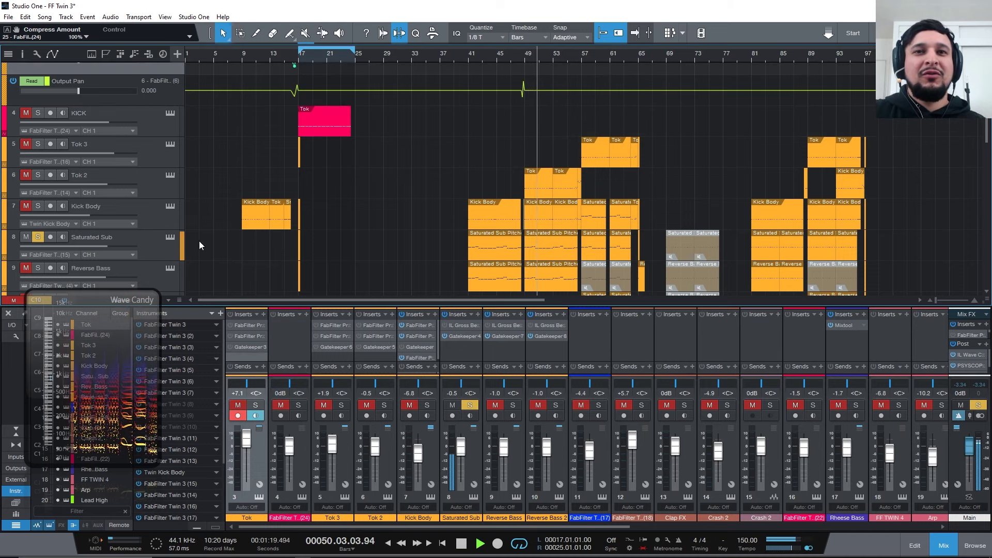
key("space")
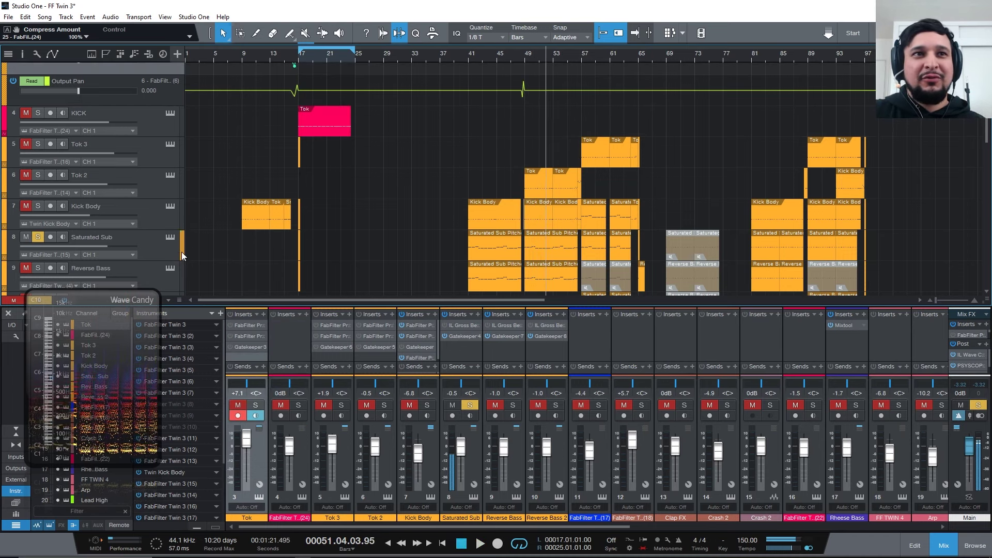
Step: Bypass the Gross Beat and Gatekeeper inserts on the Saturated Sub channel after a brief look at its instrument
left_click(171, 237)
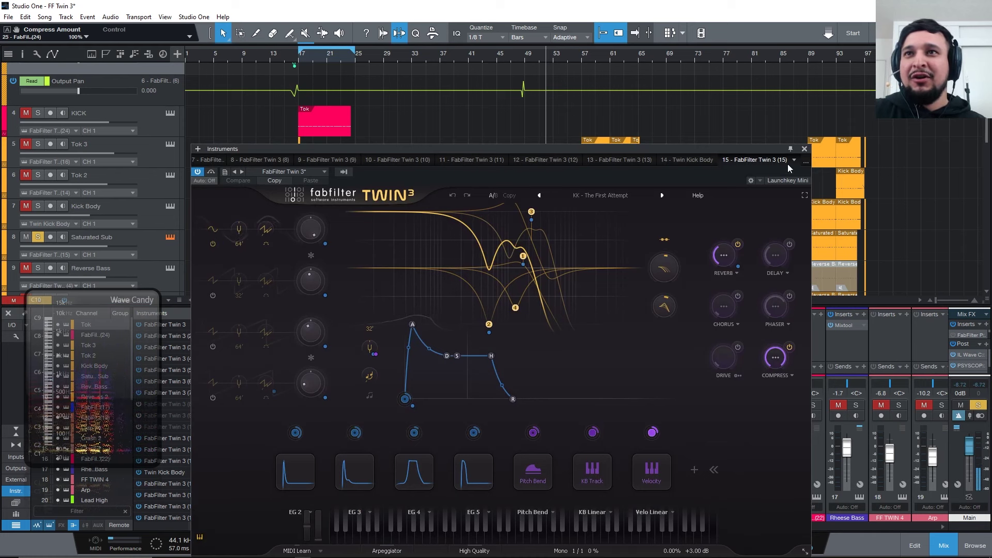
left_click(804, 150)
left_click(444, 337)
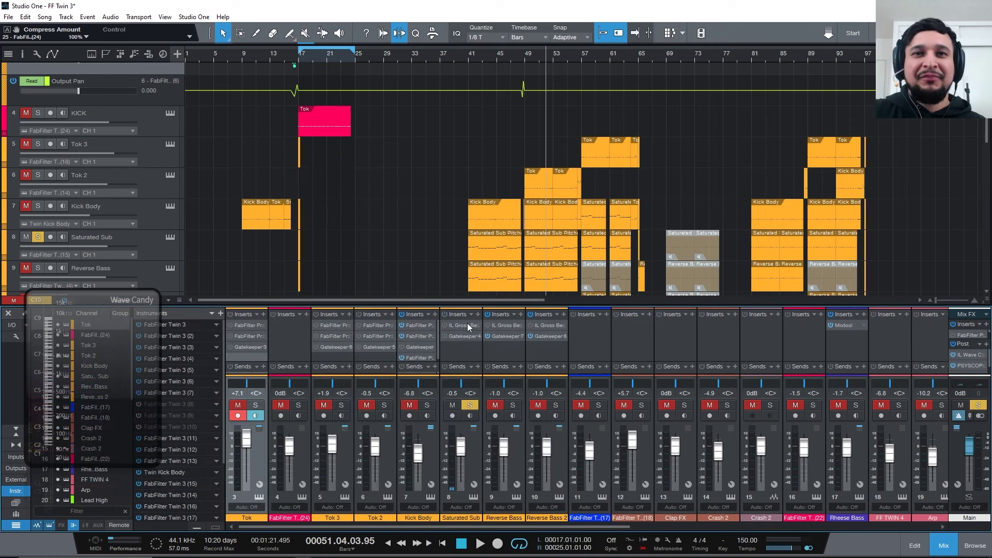
Step: Open Saturated Sub's Twin 3 instrument and examine EG 4's envelope shape and modulation targets
left_click(170, 236)
left_click(426, 474)
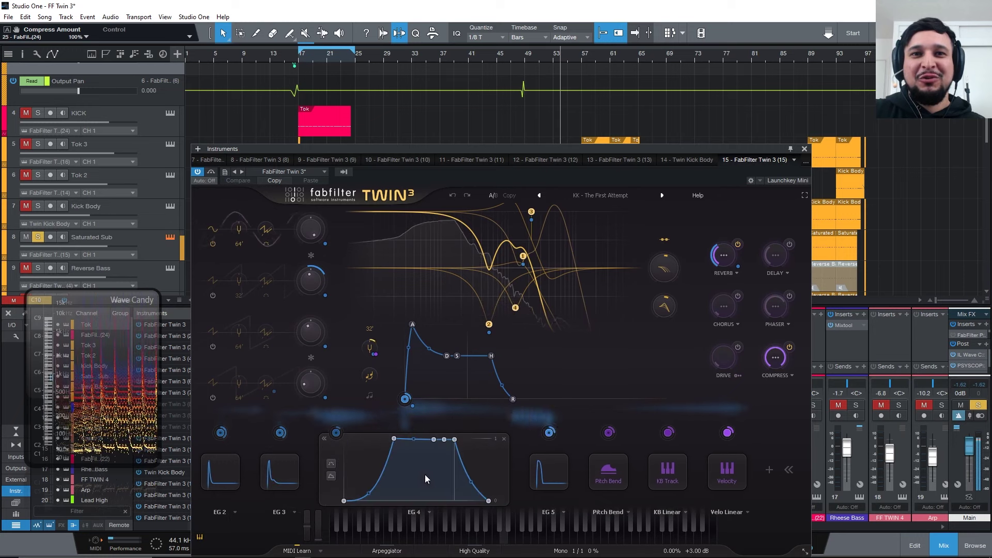
mouse_move(343, 431)
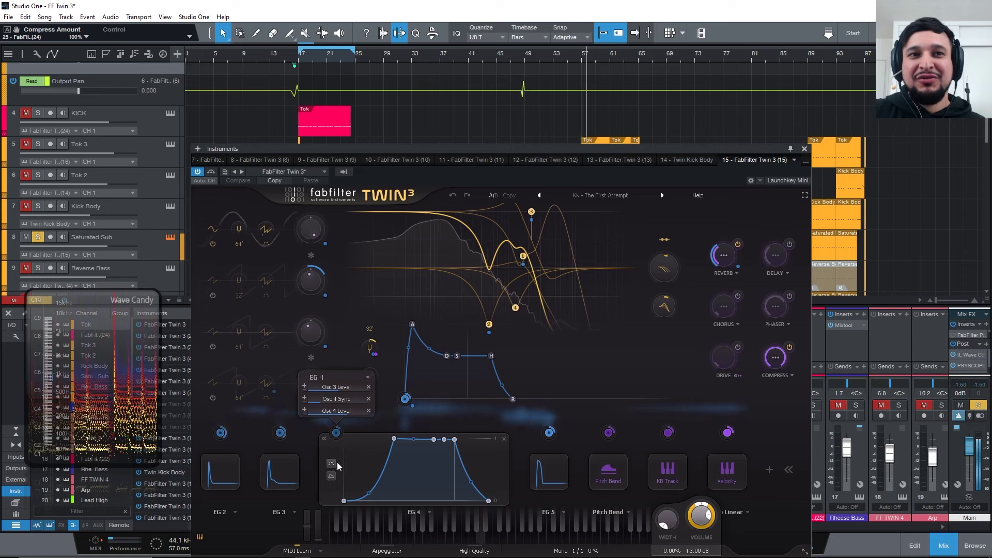
Step: Add a new XLFO to the Saturated Sub patch and extend its sequence to four steps
left_click(770, 471)
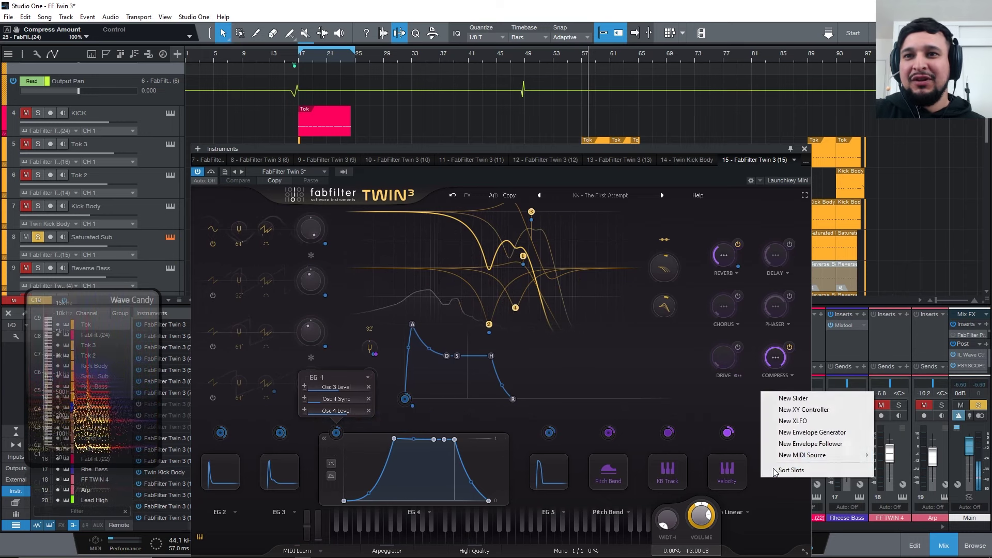
left_click(824, 423)
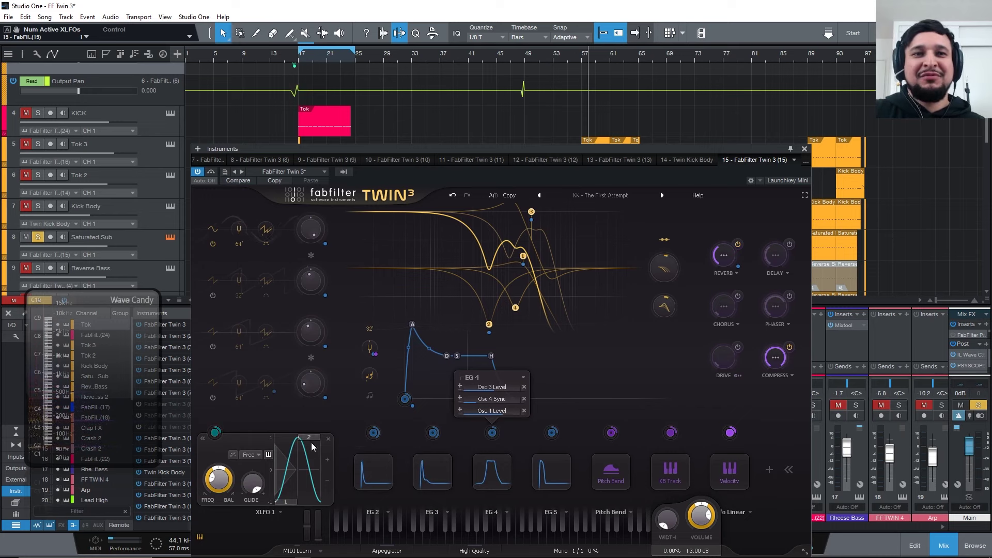
left_click(326, 457)
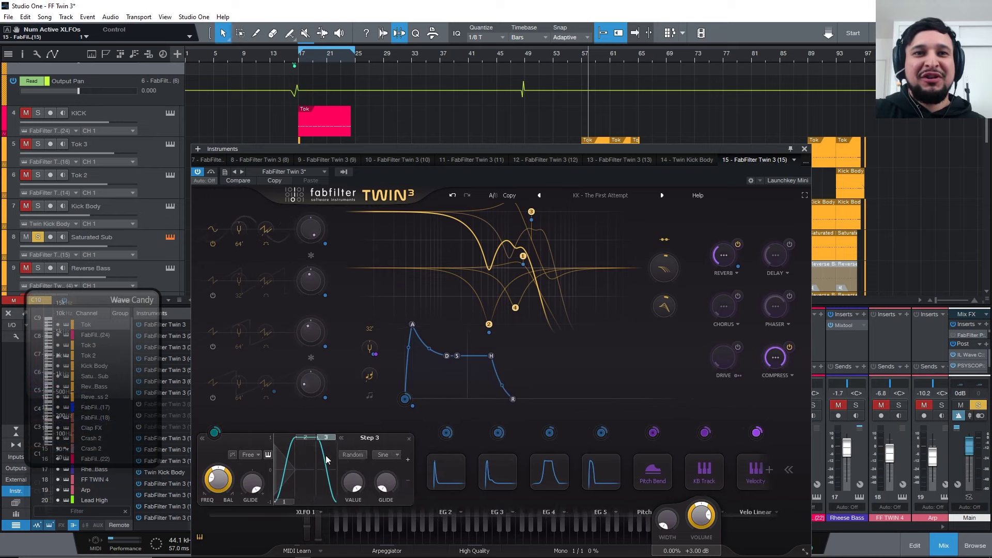
left_click(411, 460)
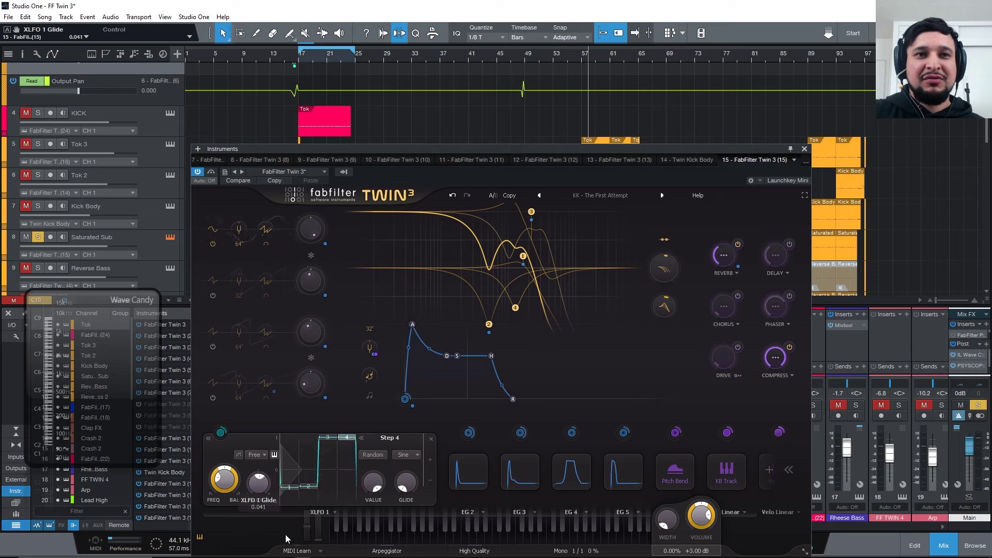
Step: Set XLFO 1's step 2 glide curve to Sqr, adjust that step's glide and set step 1's value to -0.360
left_click_drag(286, 535, 290, 541)
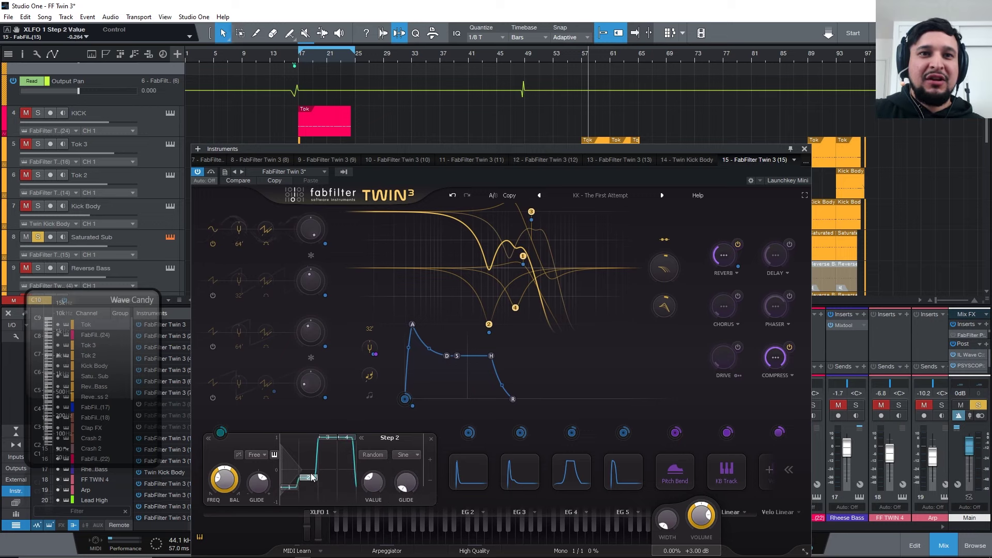
left_click(405, 454)
left_click(422, 483)
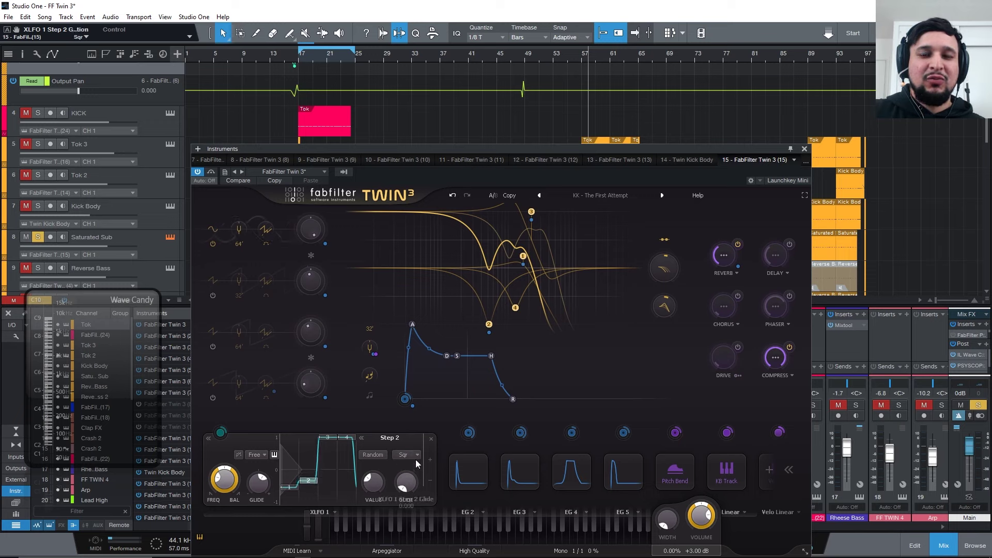
left_click_drag(403, 474, 405, 456)
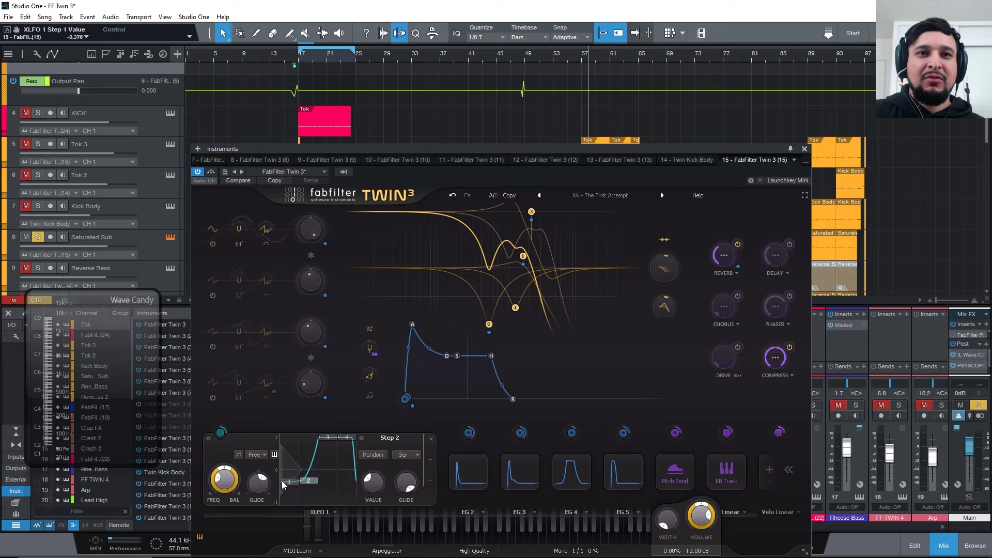
left_click_drag(282, 481, 280, 480)
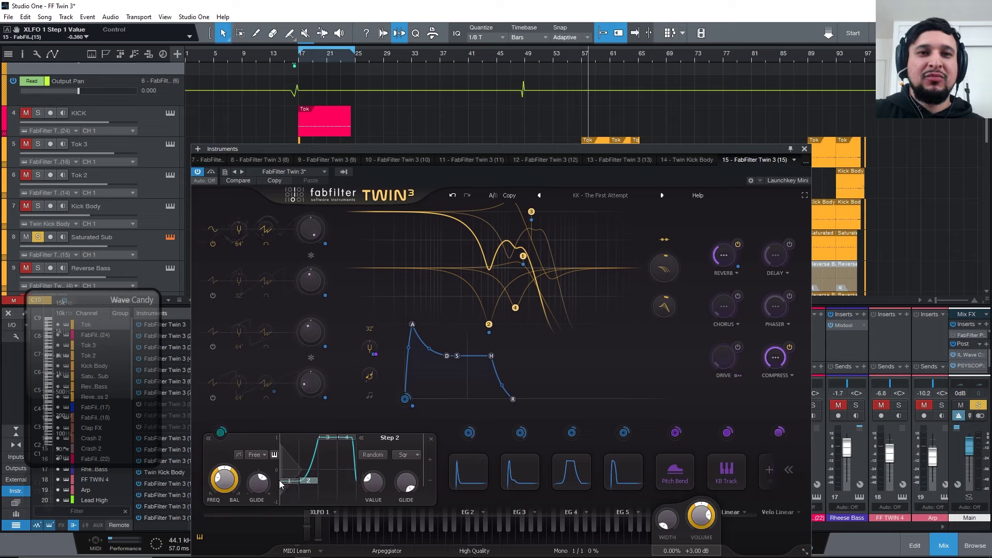
Step: Sync XLFO 1 to 1/4 and assign it to modulate the output volume
left_click(257, 455)
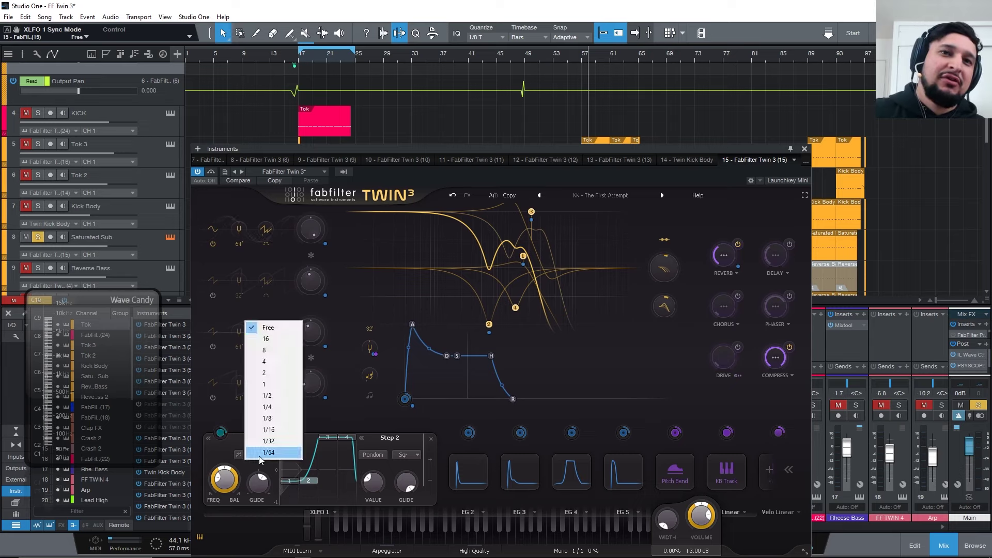
left_click(262, 457)
left_click(277, 408)
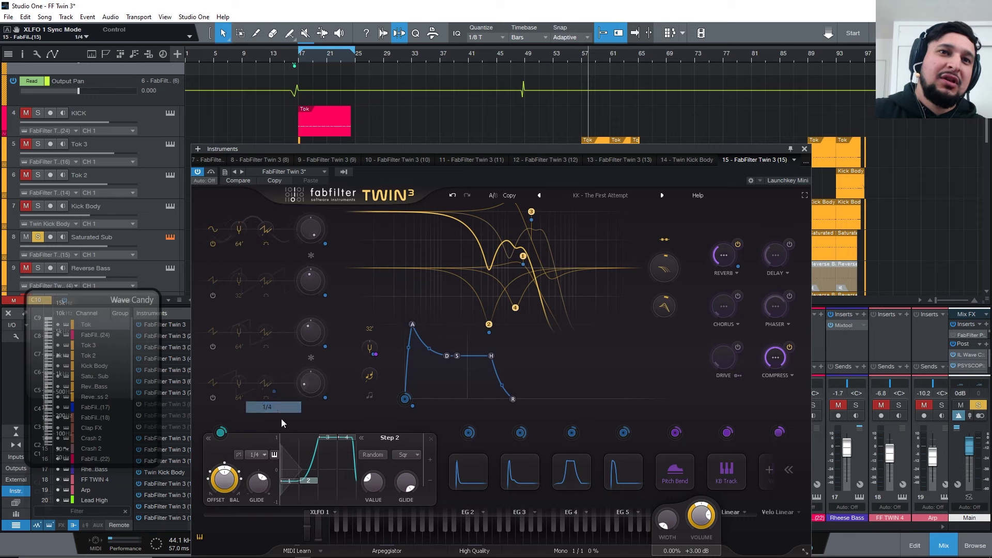
left_click_drag(222, 437, 700, 517)
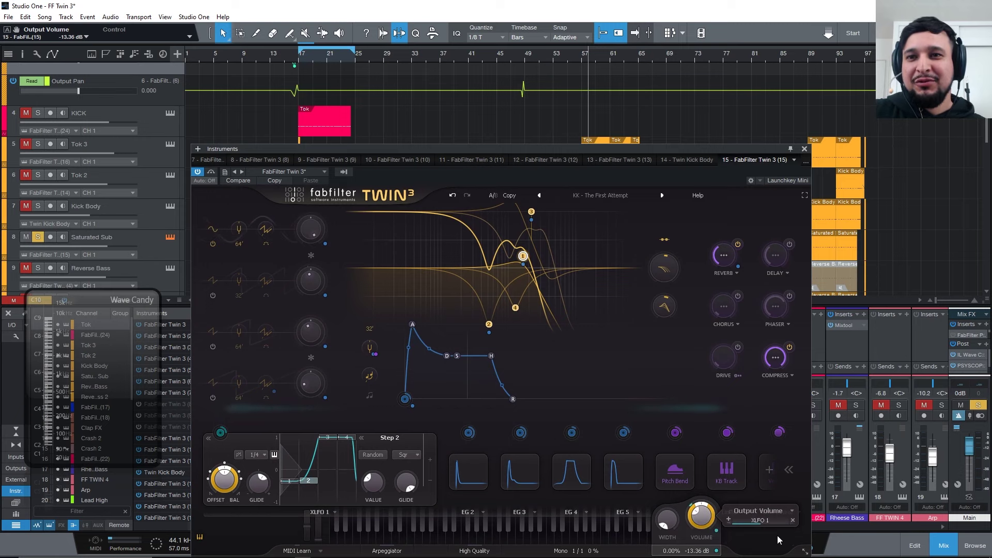
Step: Lower the output volume to -25.42 dB and set XLFO 1's output volume modulation amount to 0.742 during playback
left_click_drag(814, 522, 801, 522)
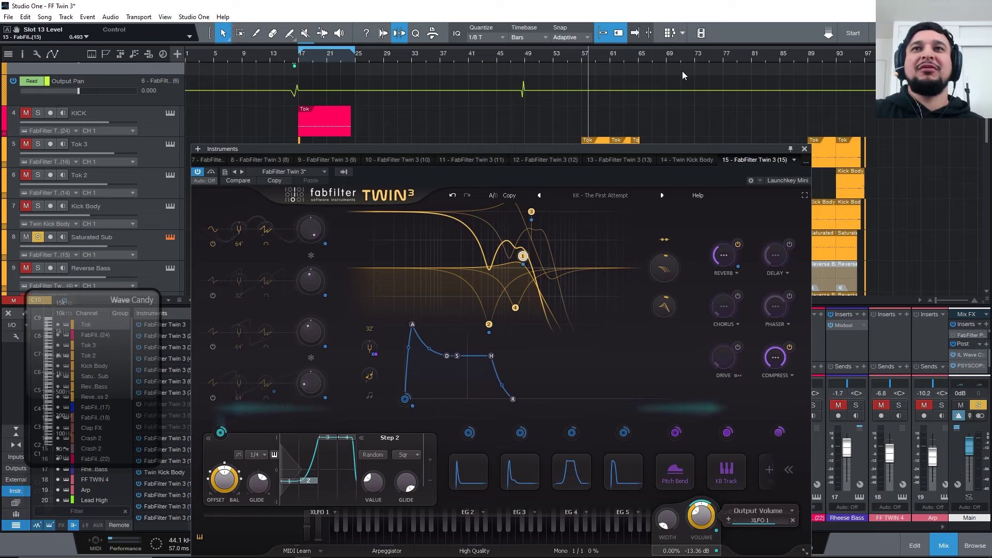
left_click(580, 58)
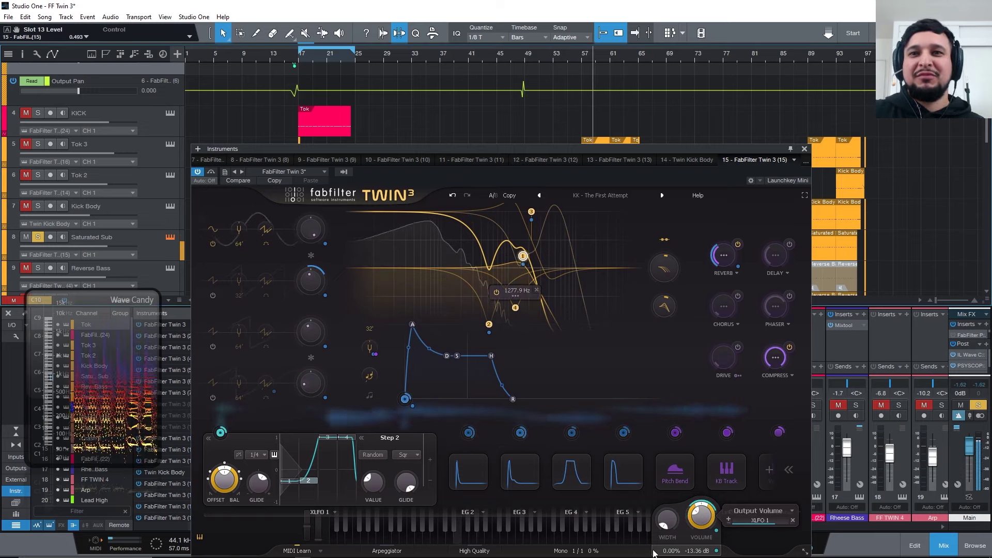
left_click_drag(706, 519, 706, 535)
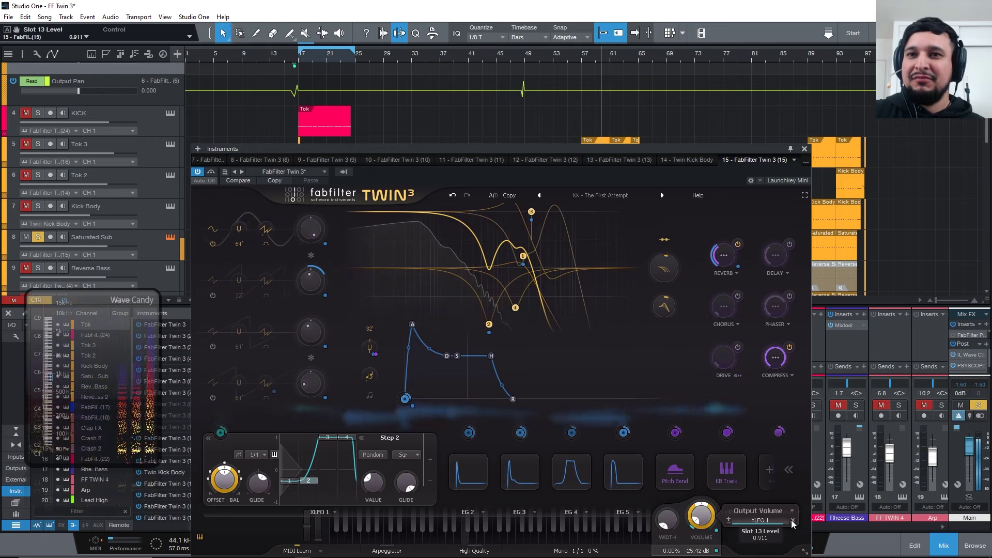
mouse_move(793, 523)
left_mouse_down()
mouse_move(815, 522)
mouse_move(789, 510)
left_mouse_up()
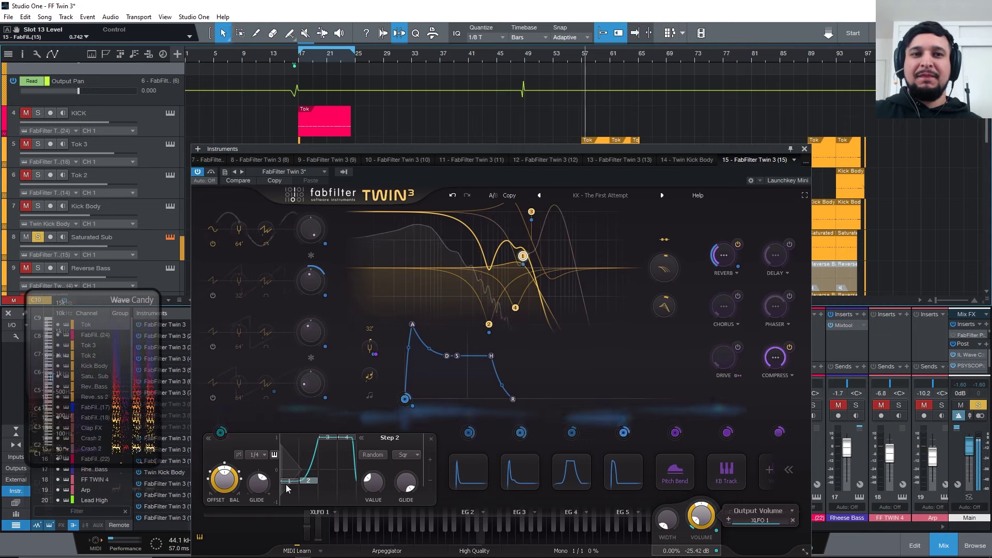
Step: Set XLFO 1's overall glide to 0.142 and step 1's value to -0.504, and reduce step 2's glide to 0.929
left_click_drag(287, 483, 267, 467)
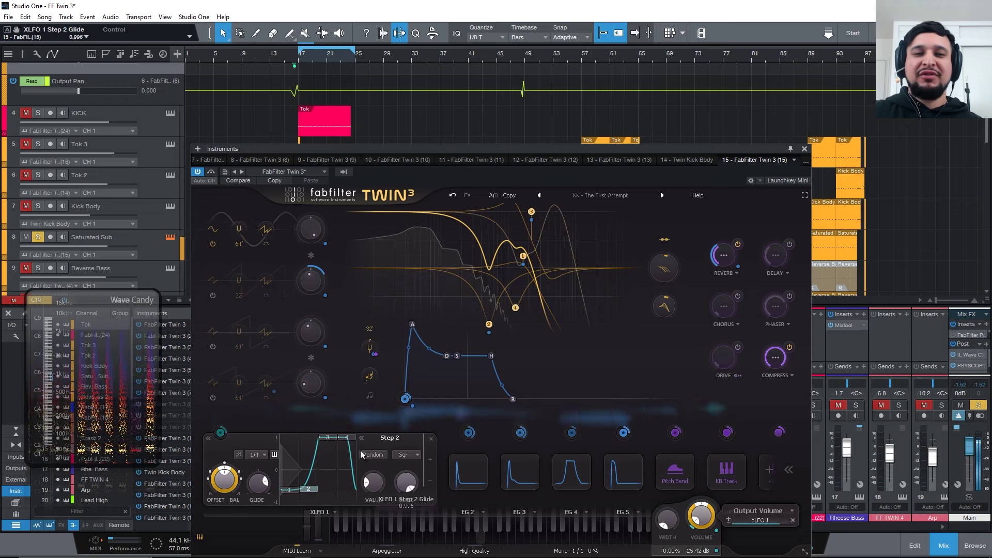
mouse_move(406, 490)
left_mouse_down()
mouse_move(413, 457)
mouse_move(406, 504)
left_mouse_up()
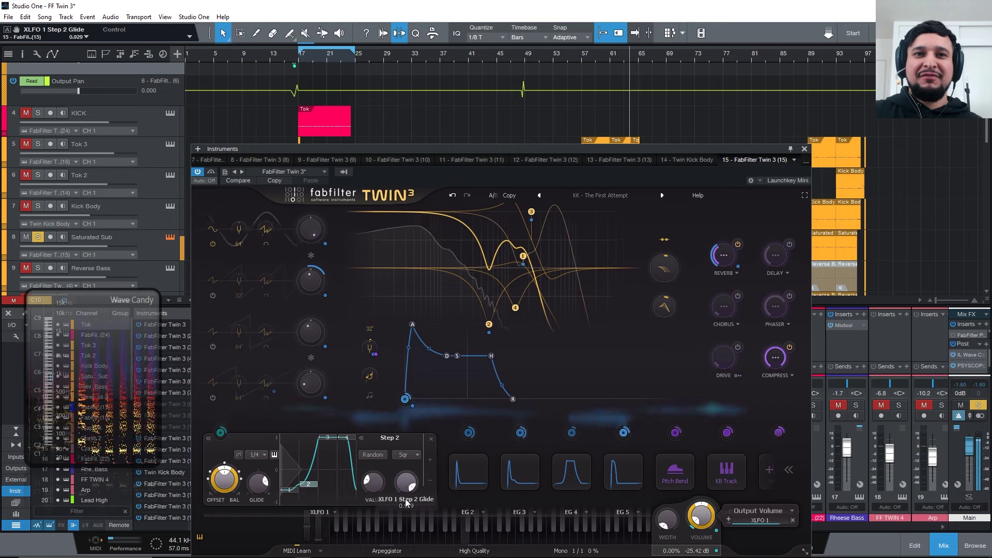
left_click_drag(258, 483, 258, 519)
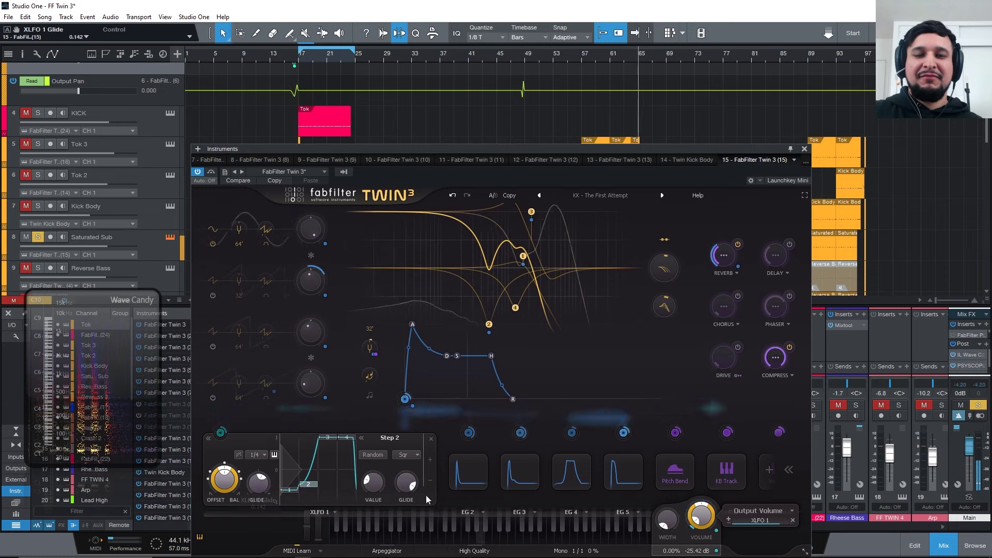
left_click_drag(289, 489, 288, 485)
left_click(318, 483)
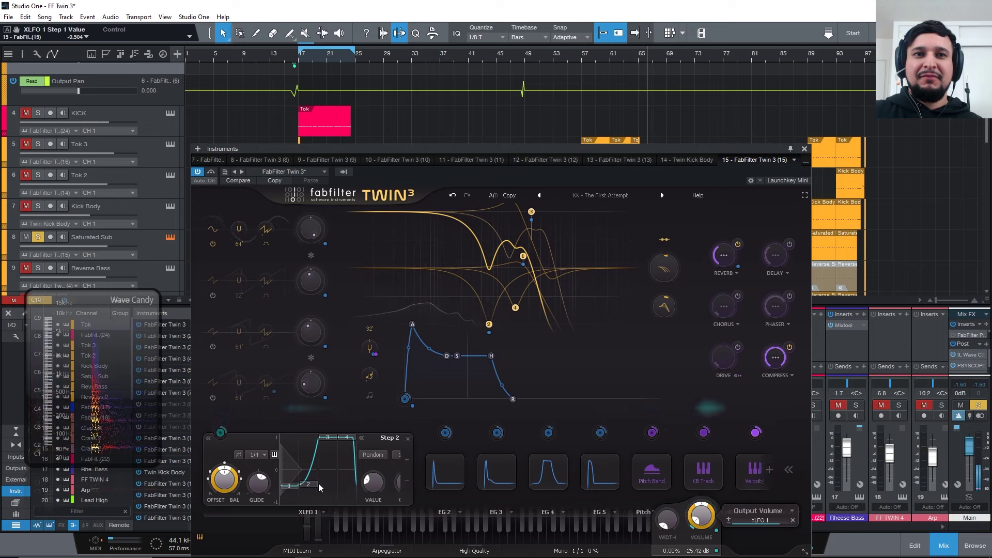
Step: Set XLFO 1's step 1 value to -0.440 and step 2's glide to 1.000, replaying the passage from bar 57
left_click(309, 484)
left_click_drag(400, 481, 400, 507)
left_click(581, 56)
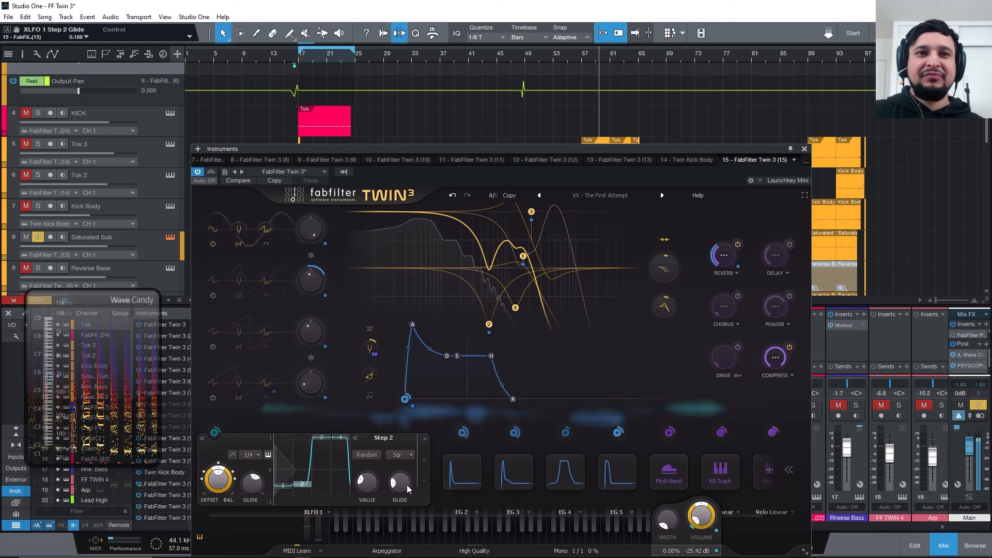
left_click_drag(407, 485, 445, 330)
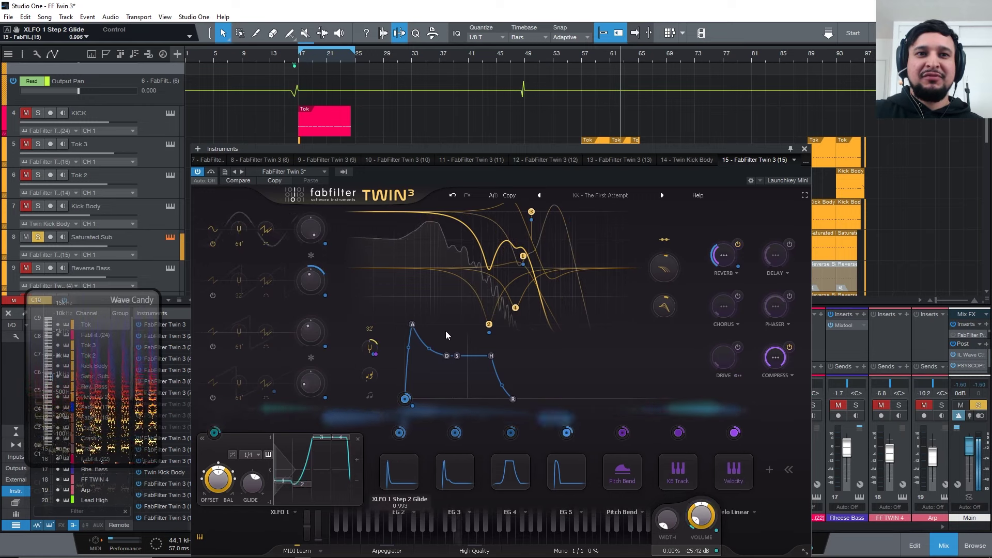
left_click_drag(287, 481, 284, 486)
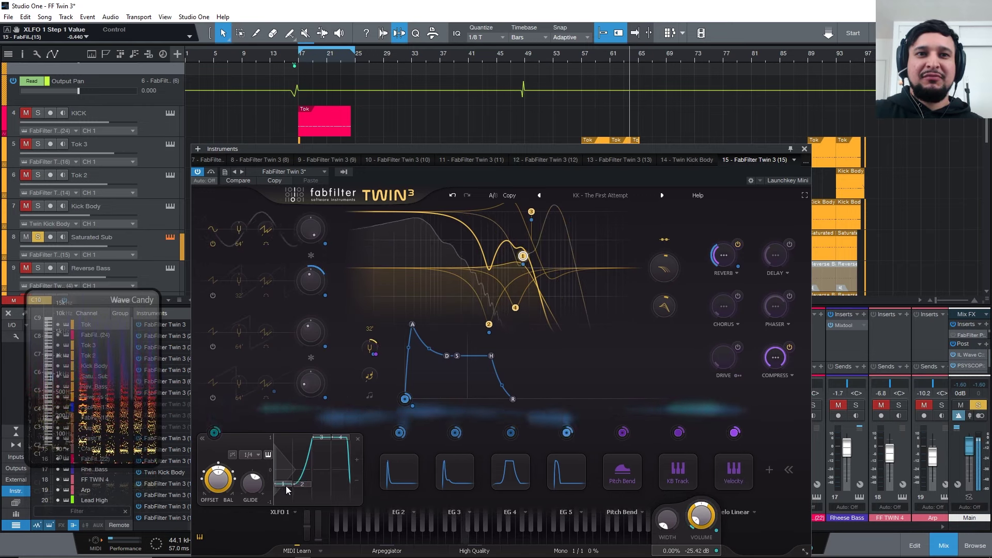
left_click(308, 482)
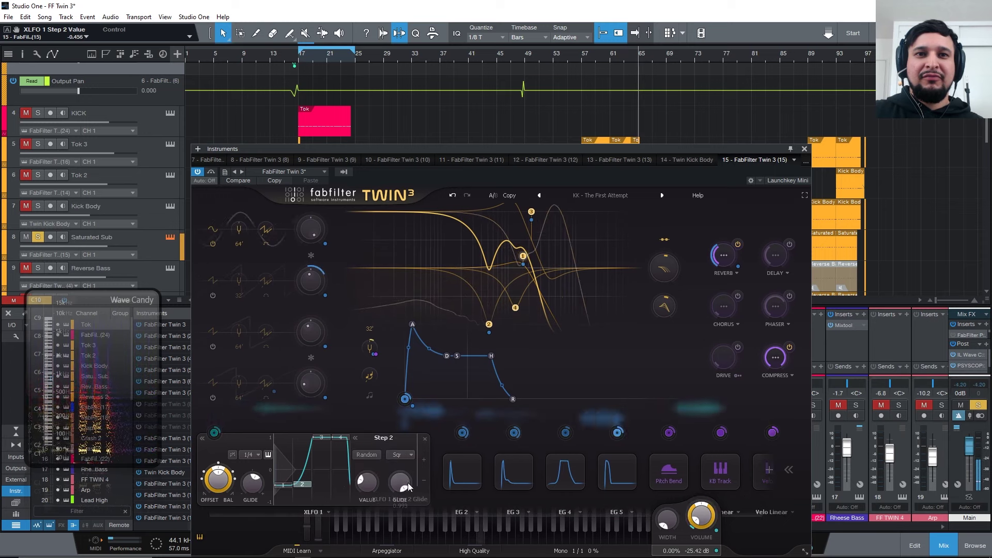
left_click_drag(408, 482, 397, 524)
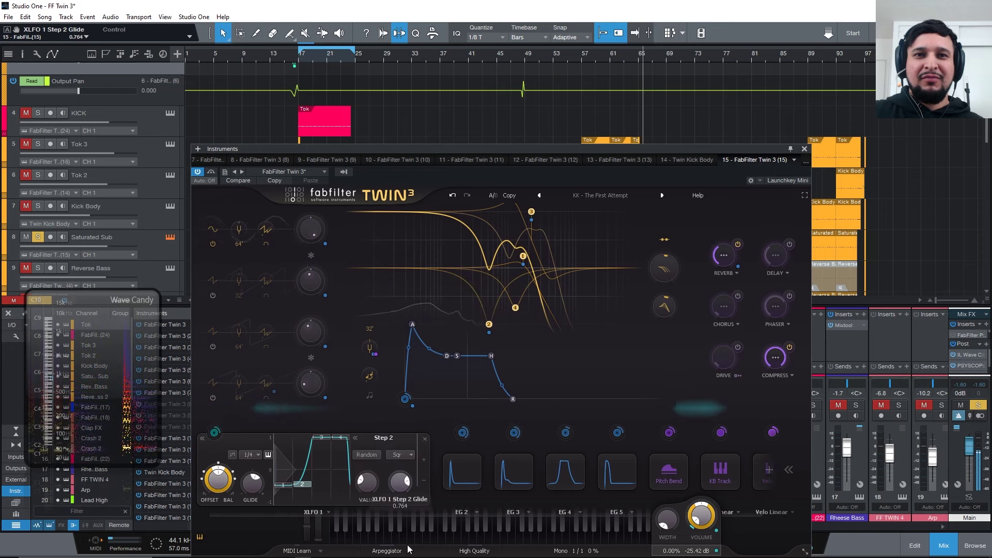
left_click_drag(401, 483, 409, 437)
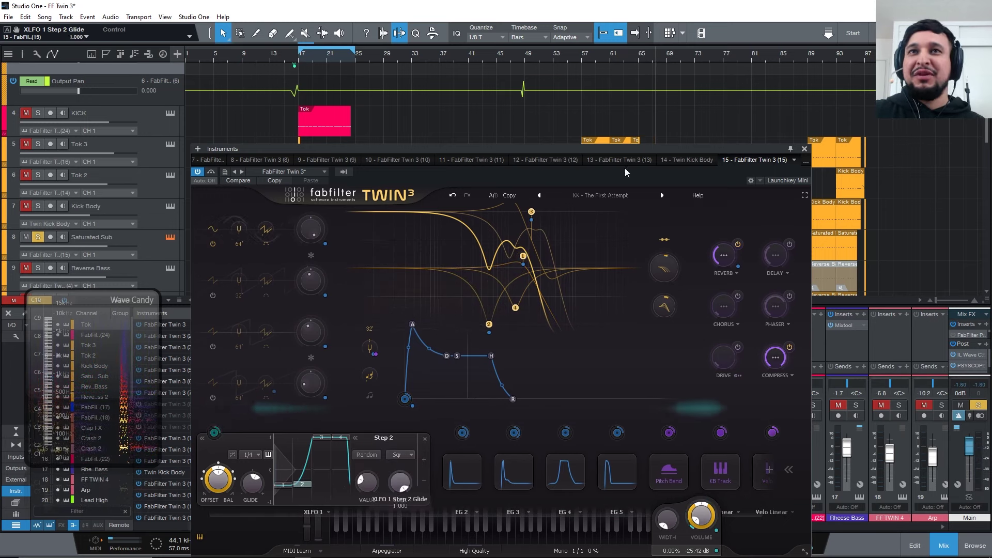
left_click(584, 54)
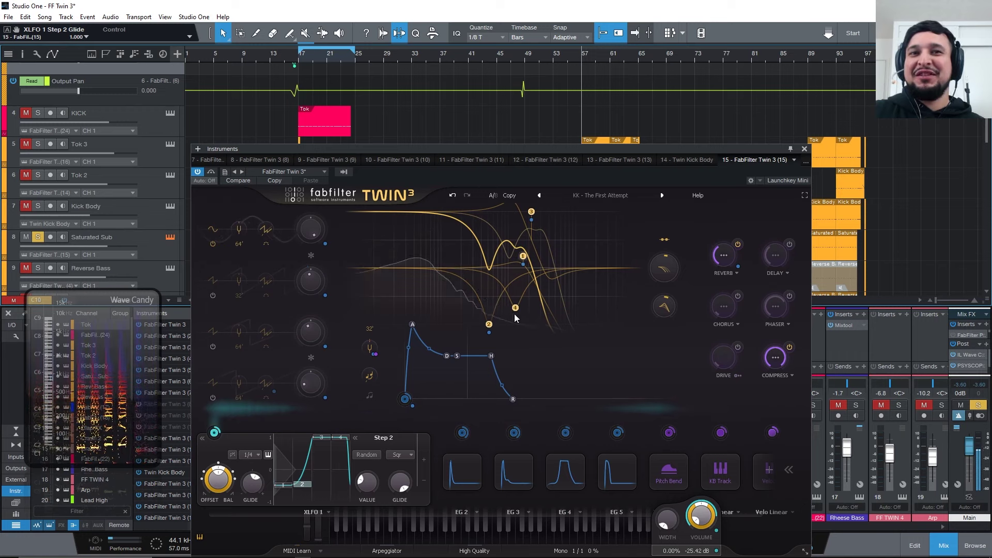
Step: Try XLFO 1 with its sync mode set to Free and its balance at 0.757, and play the result
left_click(249, 455)
left_click(245, 455)
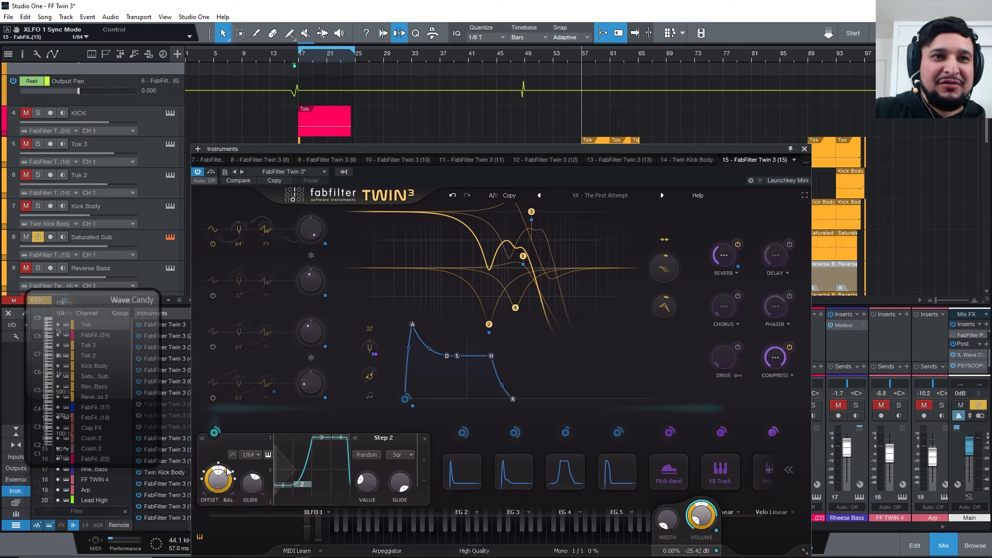
left_click(255, 455)
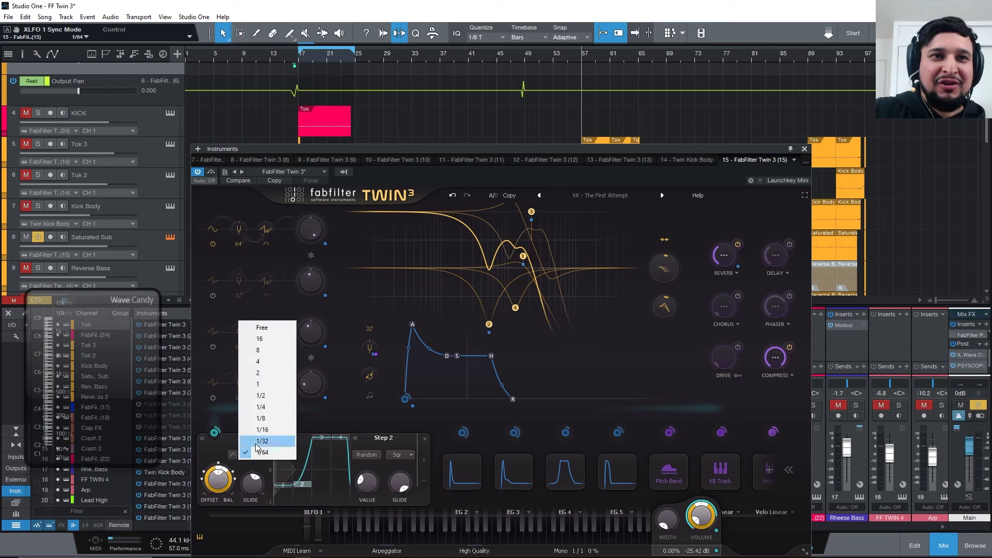
left_click(277, 328)
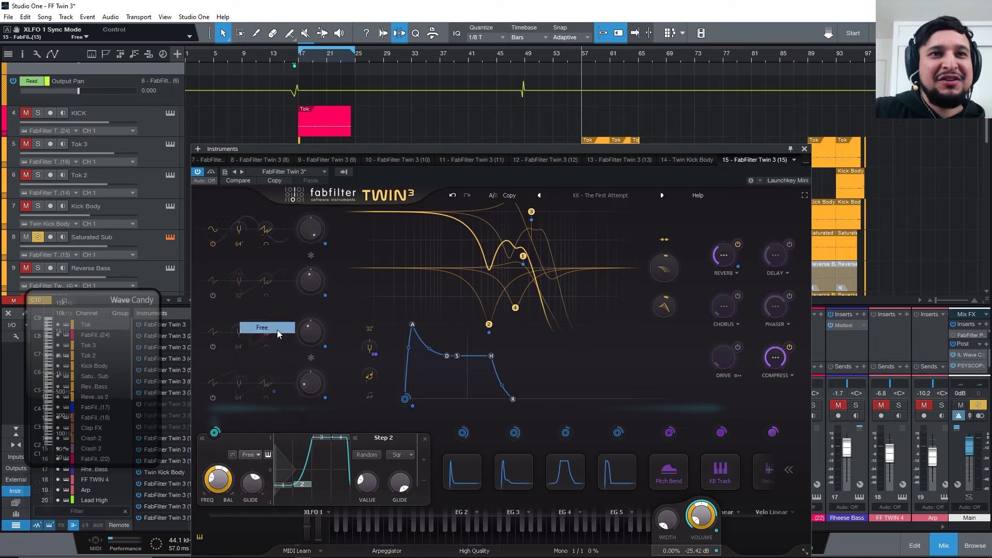
left_click_drag(209, 476, 215, 557)
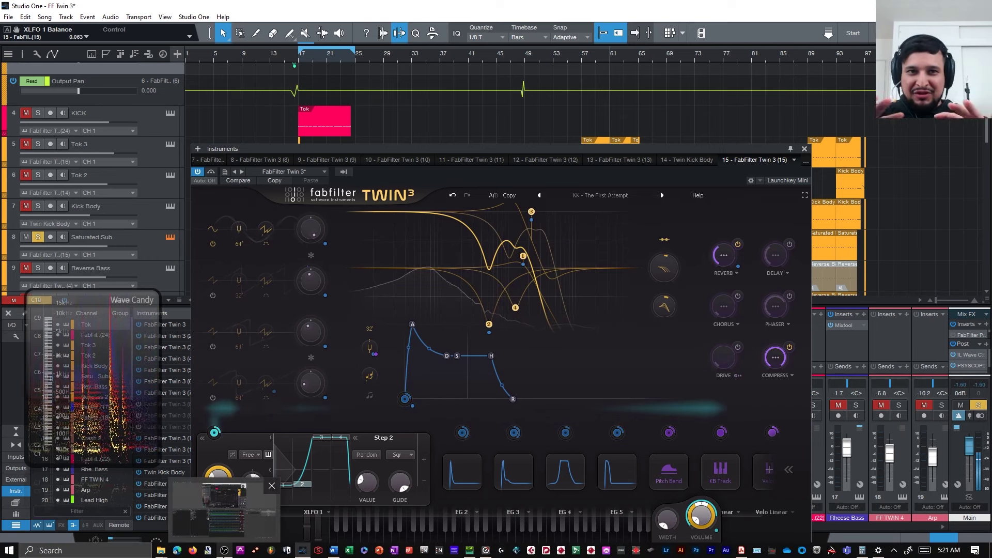
mouse_move(224, 550)
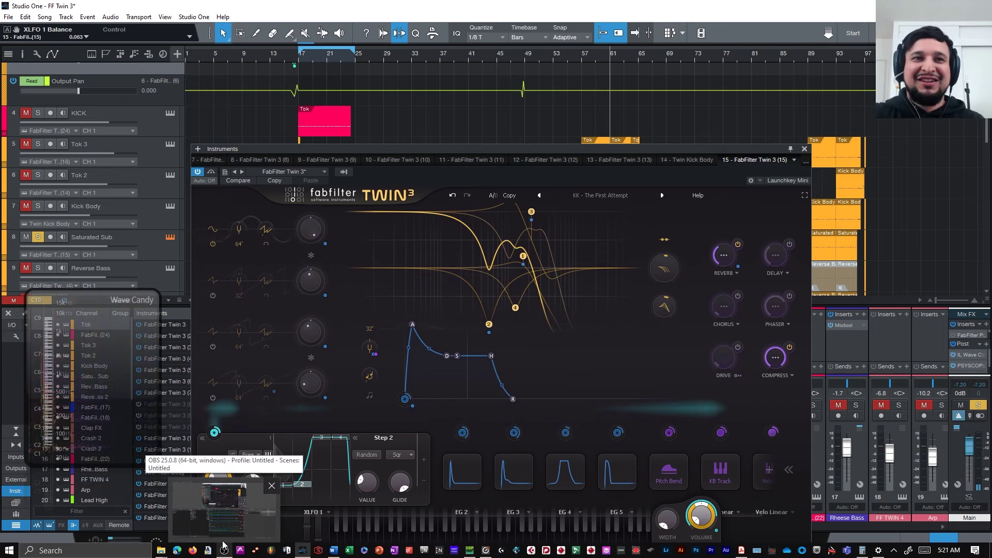
left_click_drag(220, 478, 240, 420)
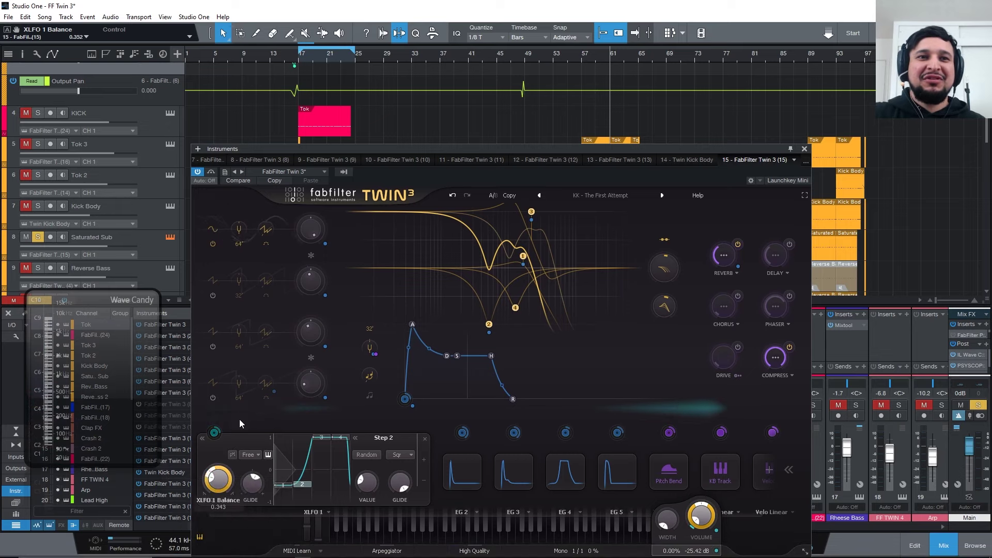
left_click_drag(292, 362, 290, 350)
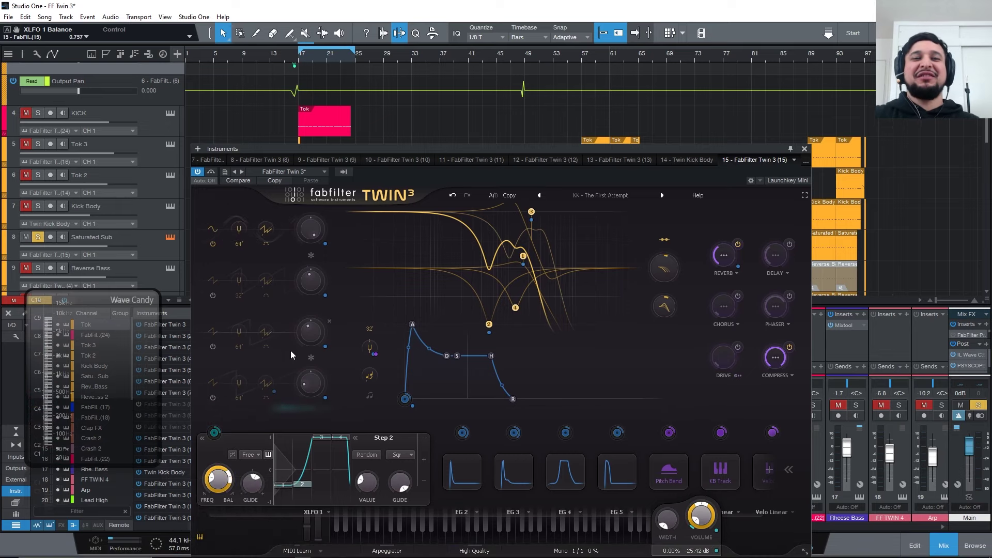
key("space")
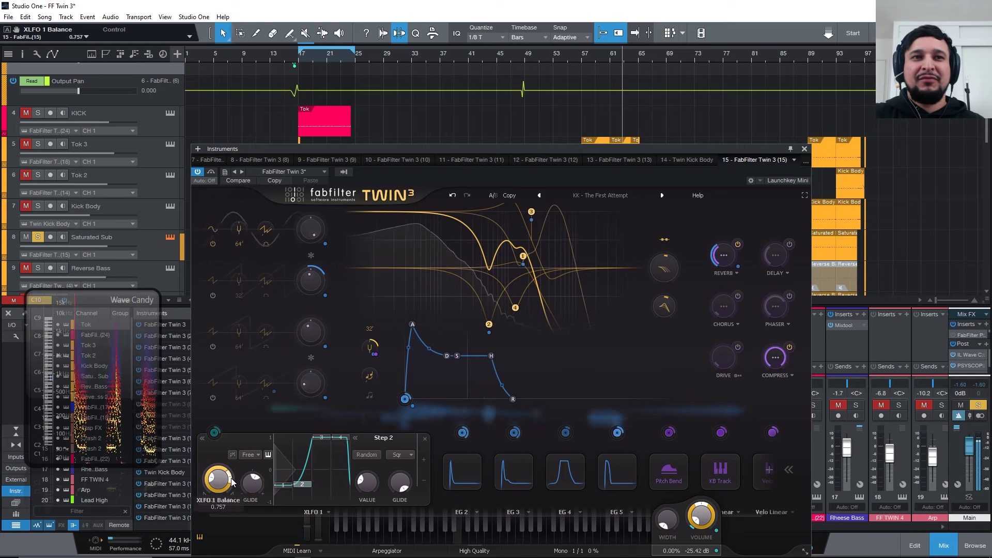
Step: Sync XLFO 1 to 1/4 again and replay the Saturated Sub from an earlier bar
left_click(250, 455)
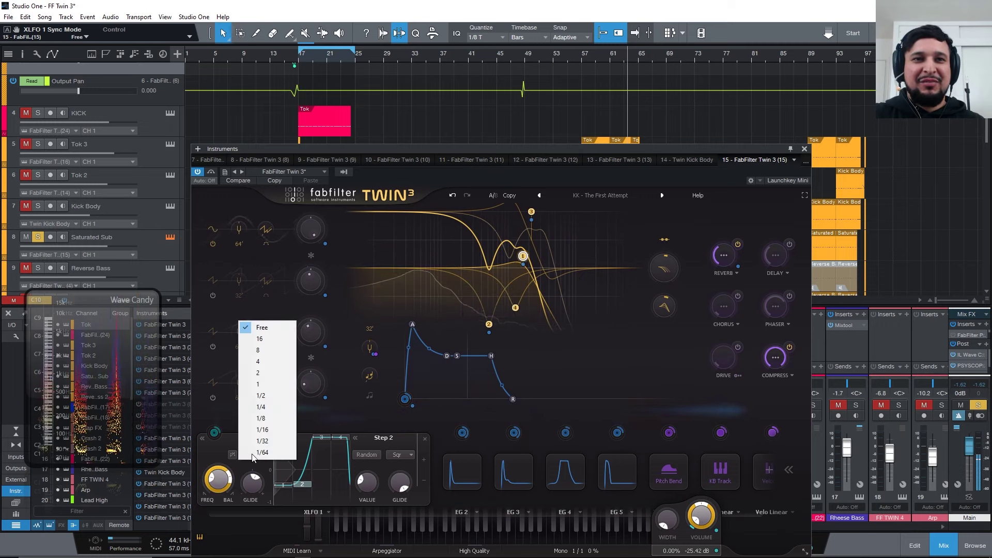
left_click(278, 407)
left_click(555, 56)
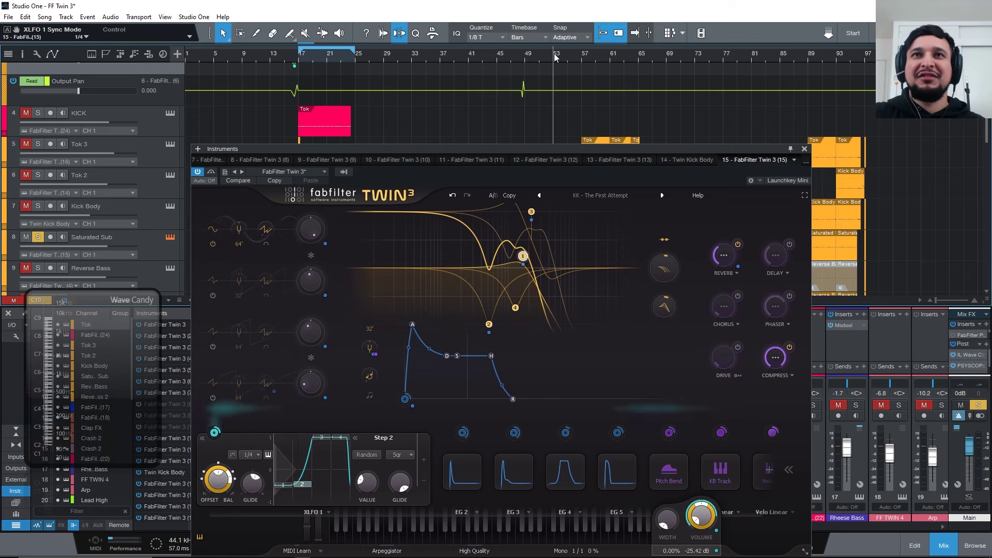
key("space")
scroll(591, 94, "down", 3)
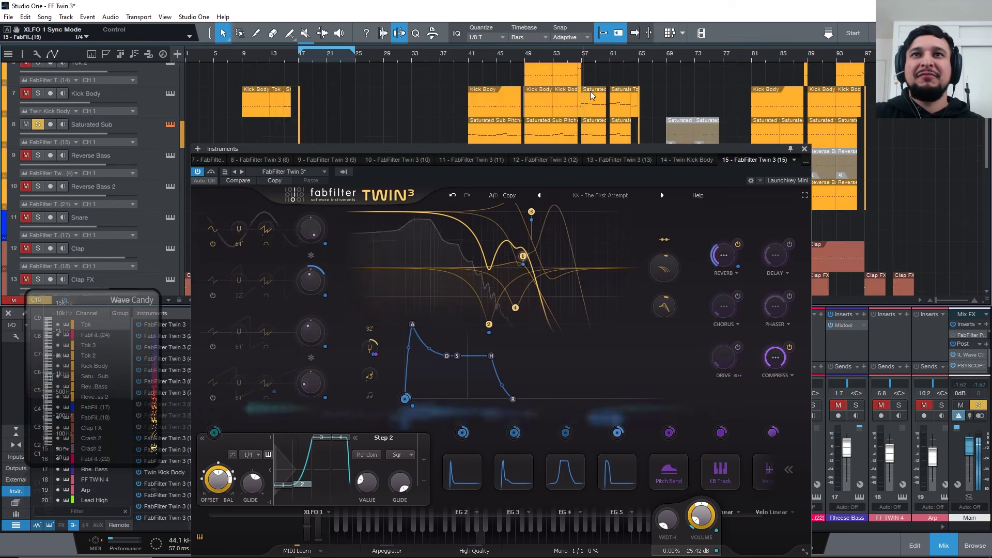
left_click(527, 55)
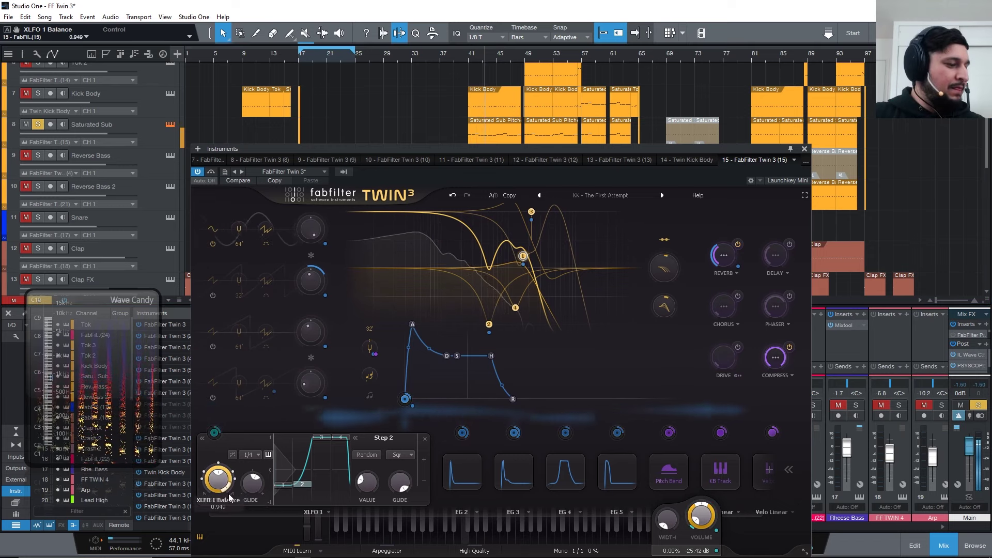
Step: Lower XLFO 1's balance to 0.591 during playback
left_click_drag(231, 499, 201, 505)
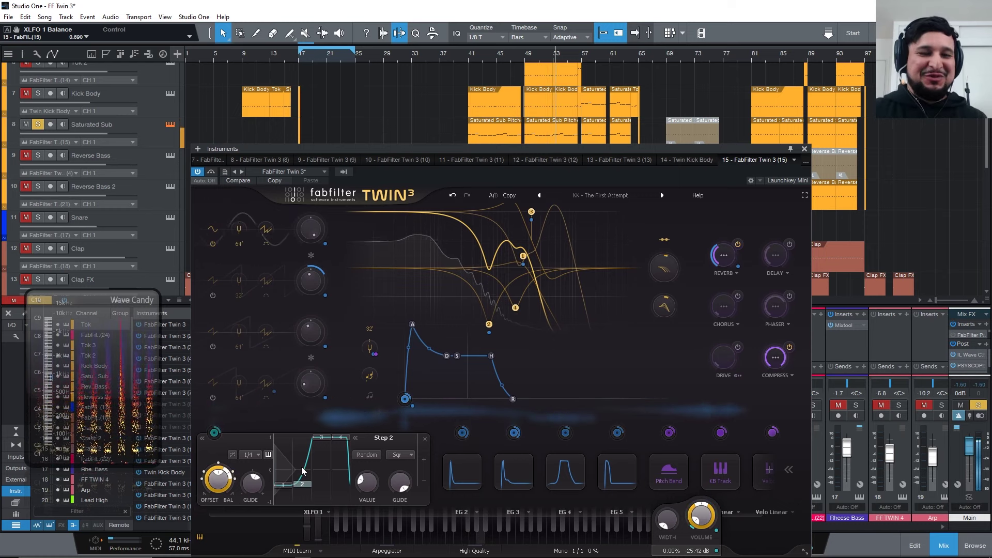
mouse_move(225, 480)
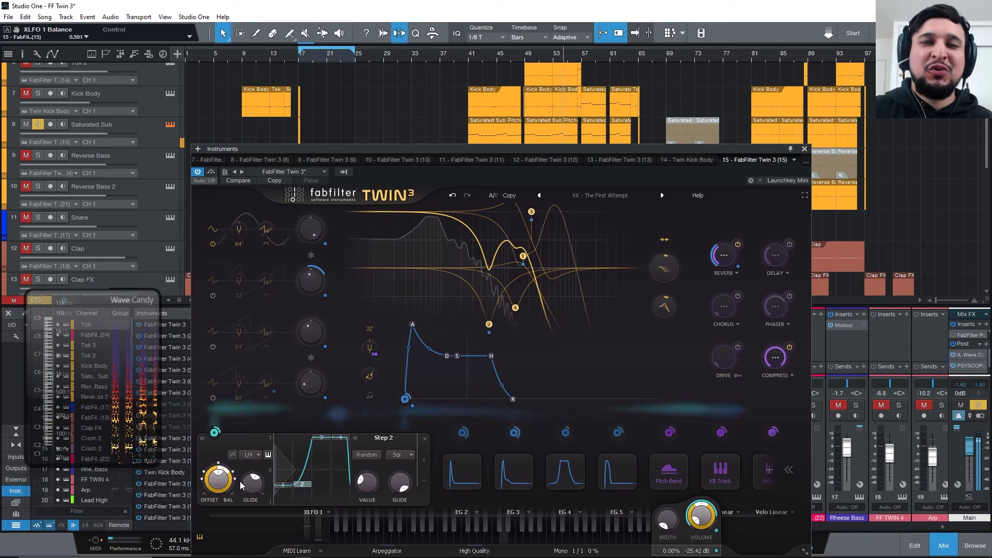
mouse_move(258, 485)
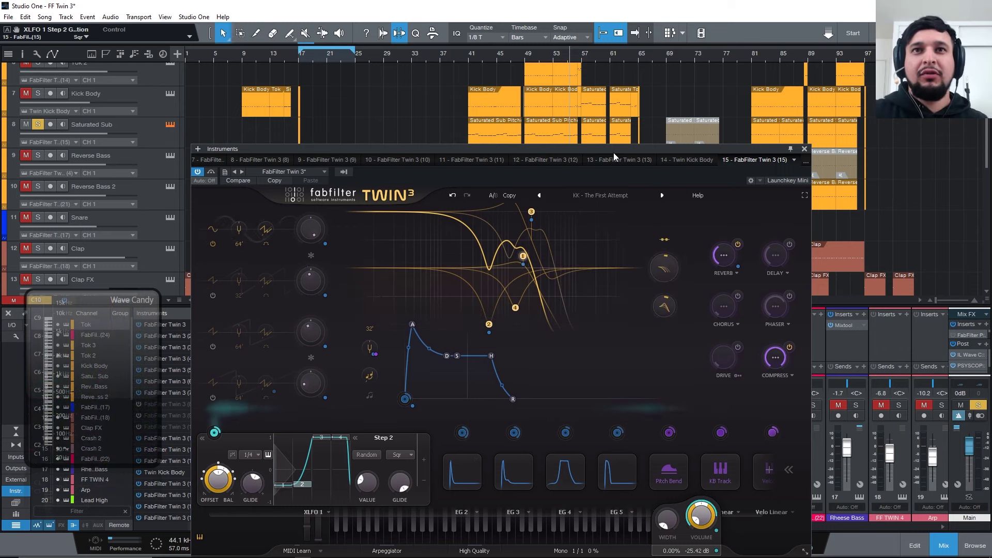
Step: Audition the Reverse Bass track in solo over a loop of bars 41 to 49 and open its Twin 3 instrument
left_click(38, 155)
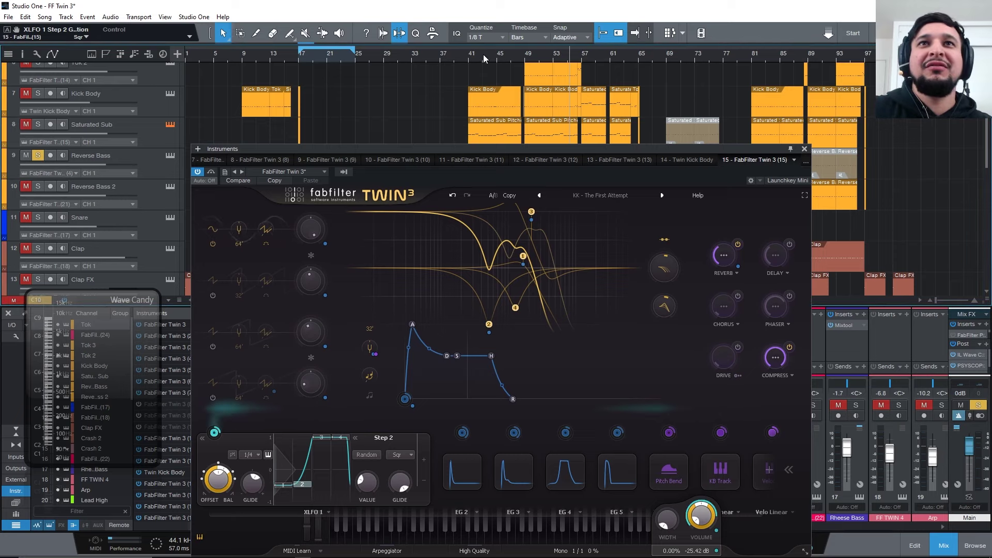
left_click_drag(471, 47, 525, 55)
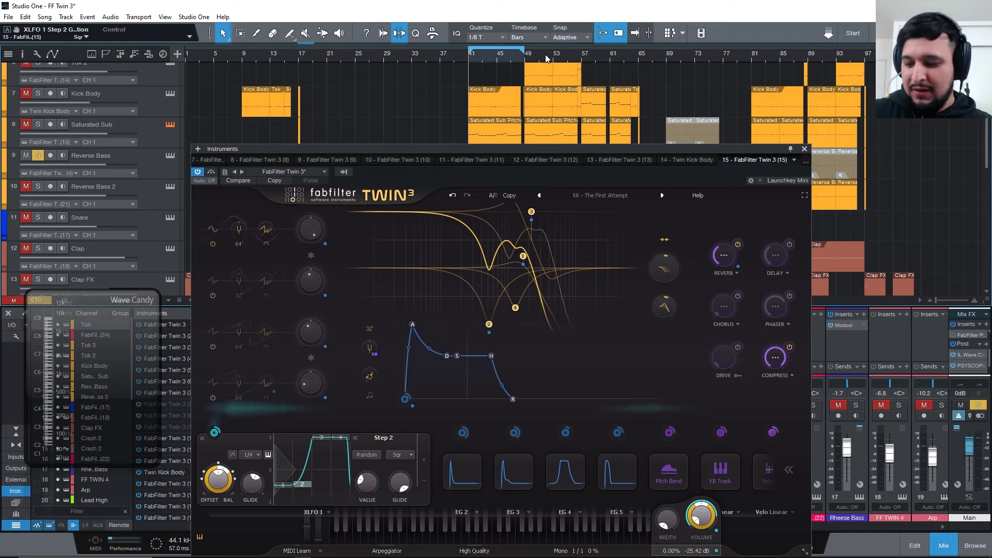
key("space")
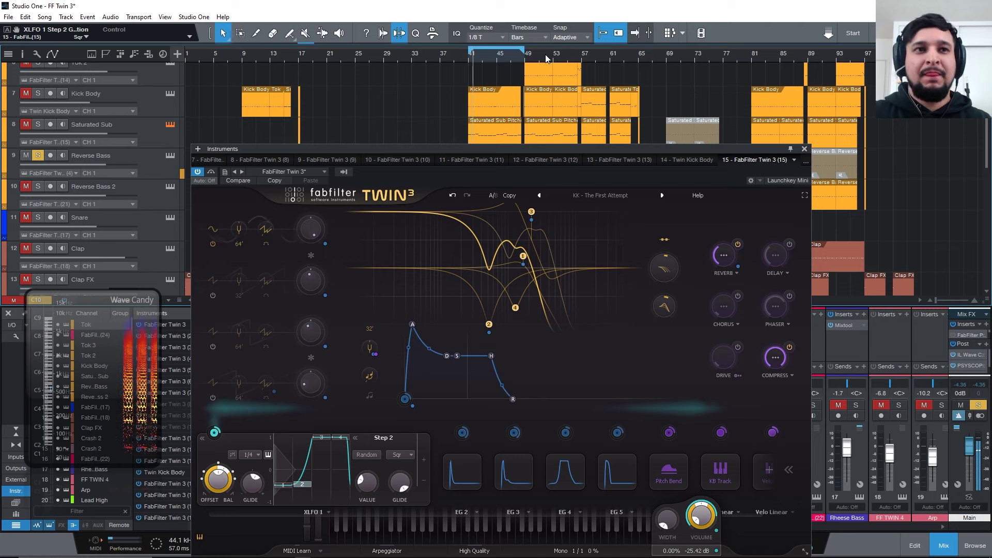
left_click(170, 155)
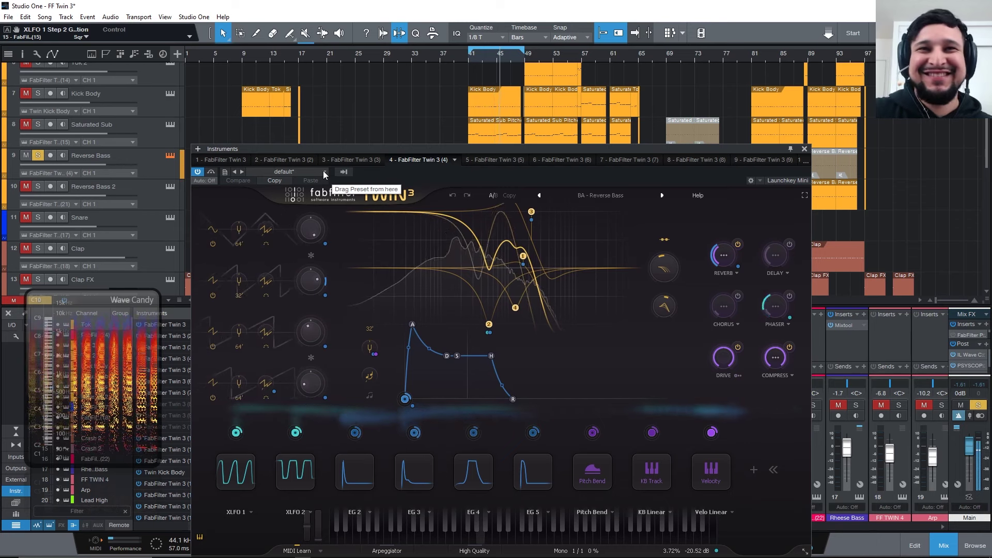
left_click_drag(467, 151, 473, 147)
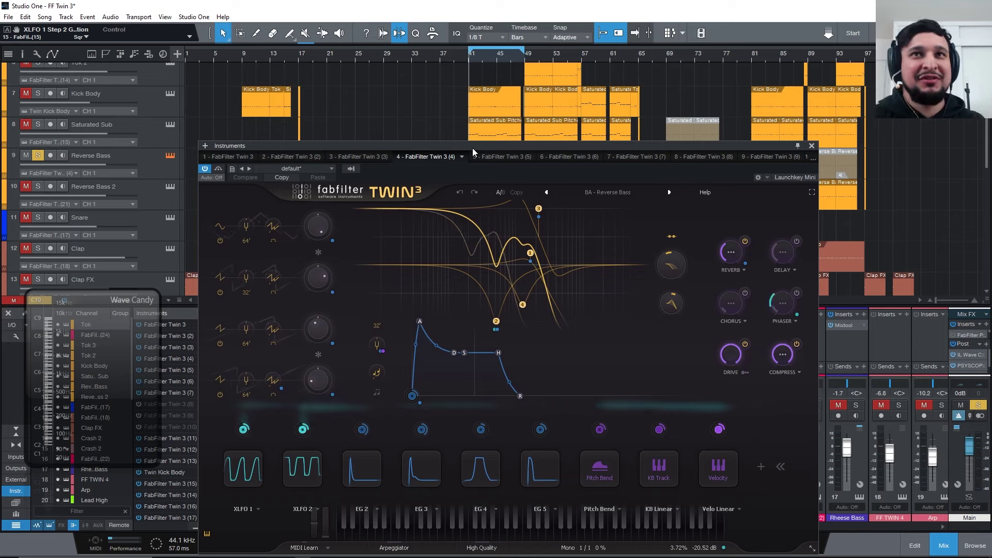
Step: Audition the Reverse Bass and route the KB Track source to the frequencies of filters 3 and 1
key("space")
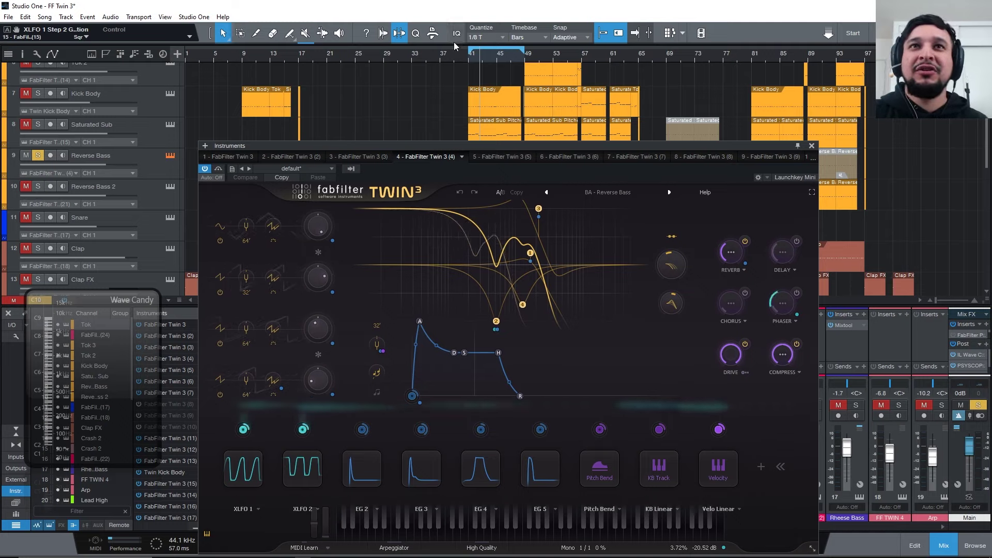
key("space")
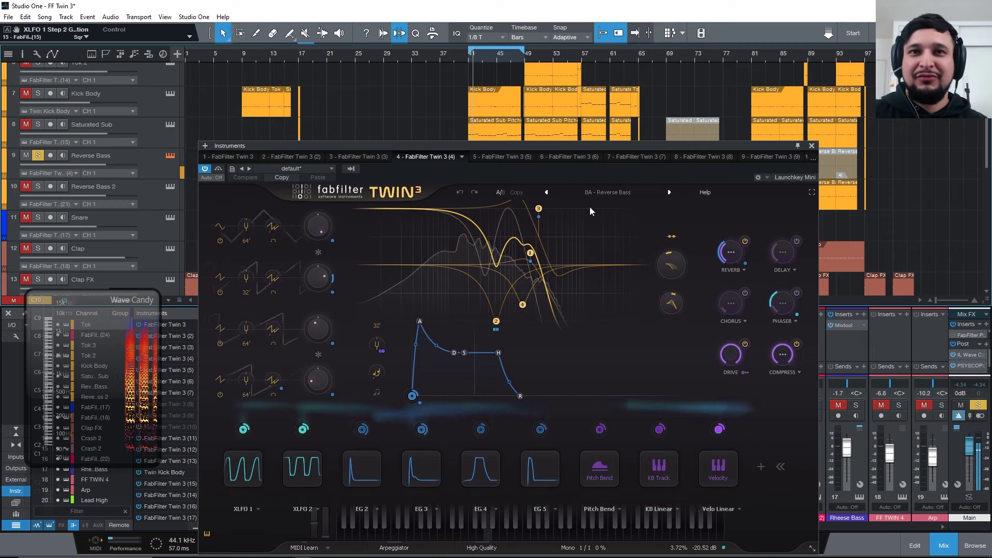
left_click(660, 458)
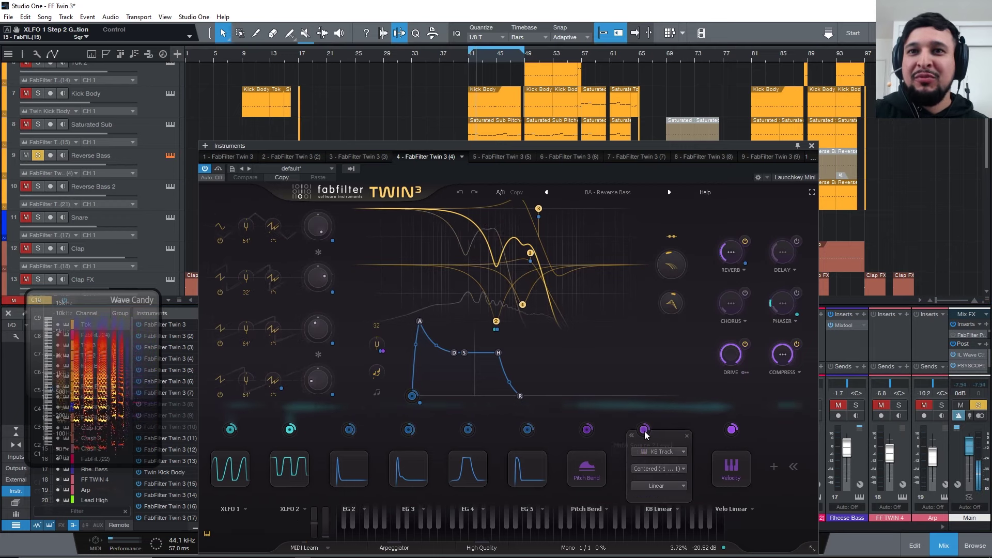
mouse_move(650, 430)
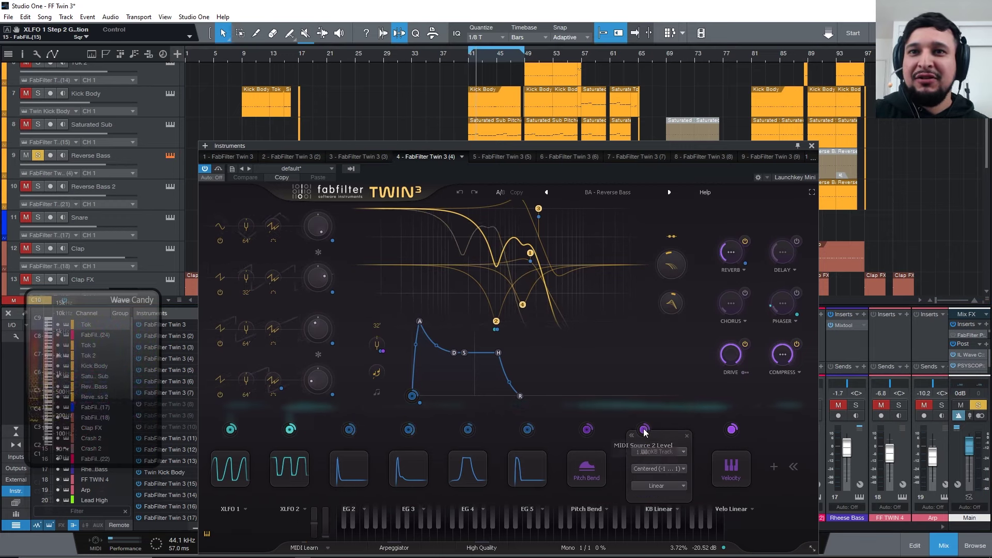
left_click_drag(644, 428, 538, 209)
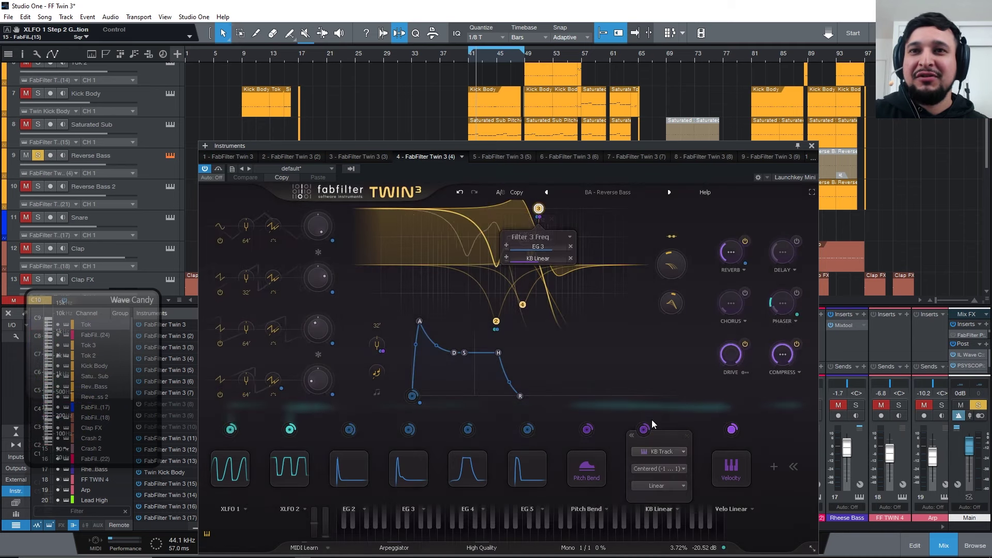
left_click_drag(644, 428, 530, 253)
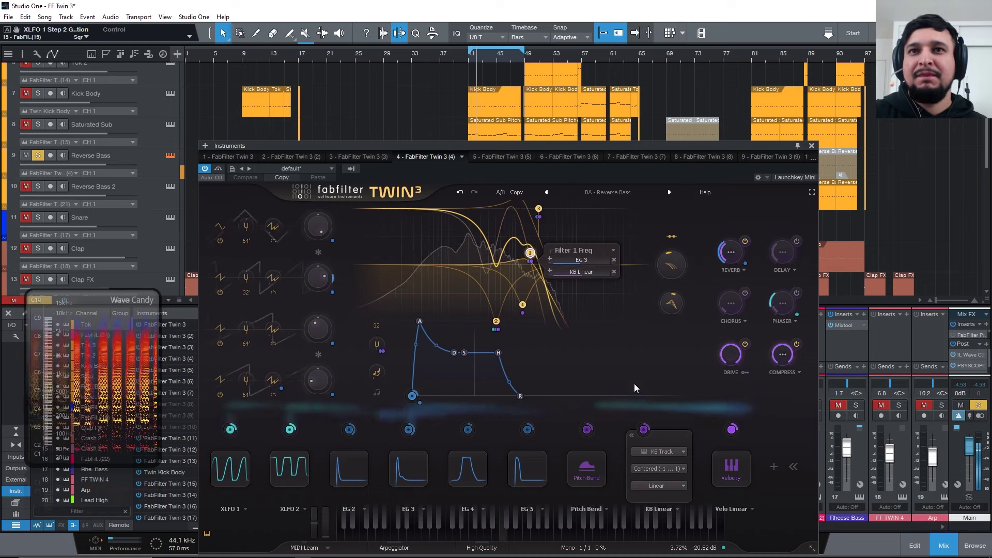
Step: Set the Reverse Bass patch's Filter Freq Offset to -1 octave during playback
mouse_move(672, 260)
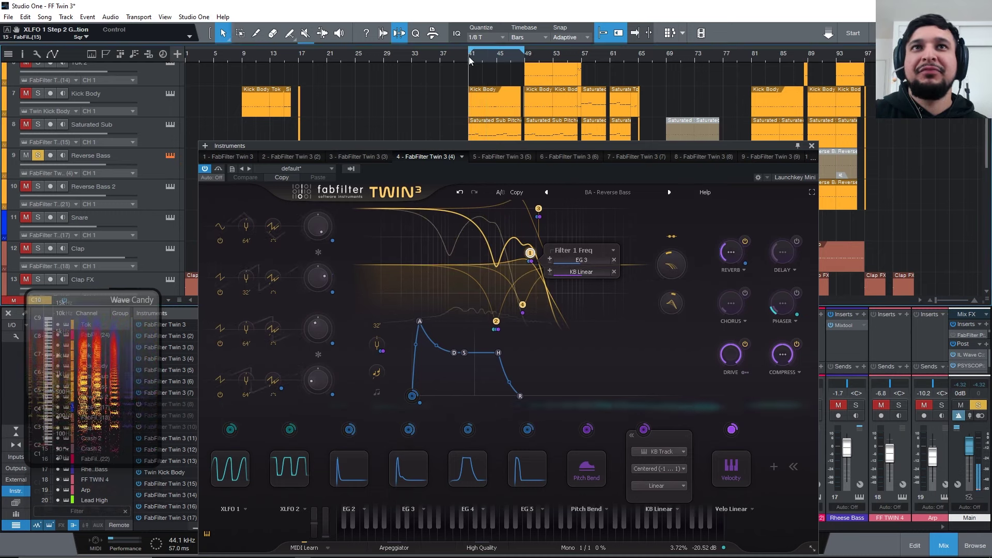
left_click(675, 267, "ctrl")
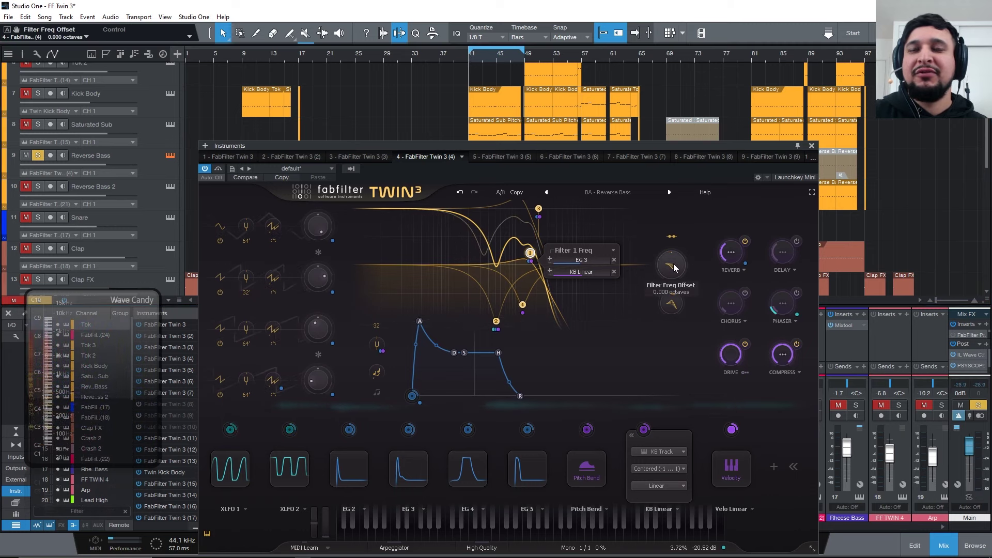
key("space")
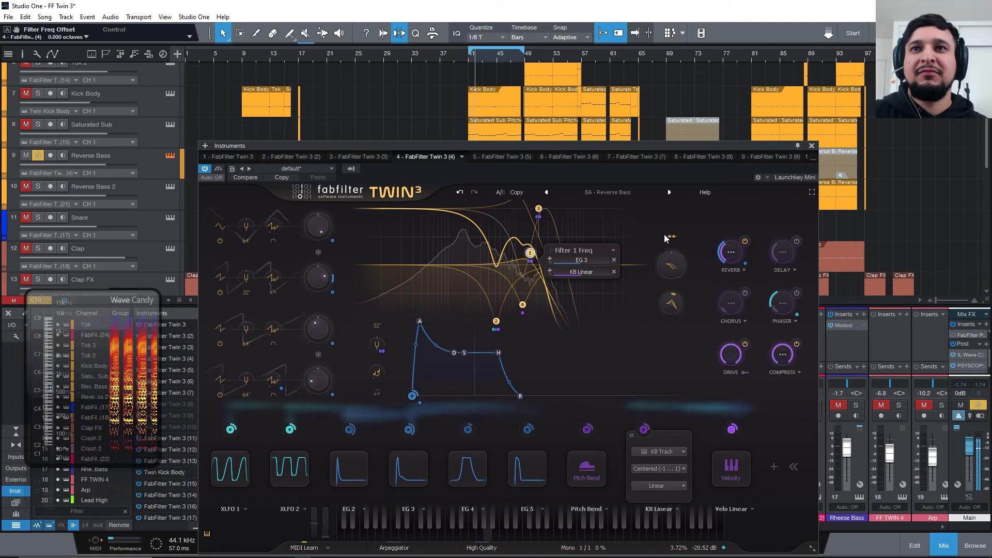
double_click(674, 262)
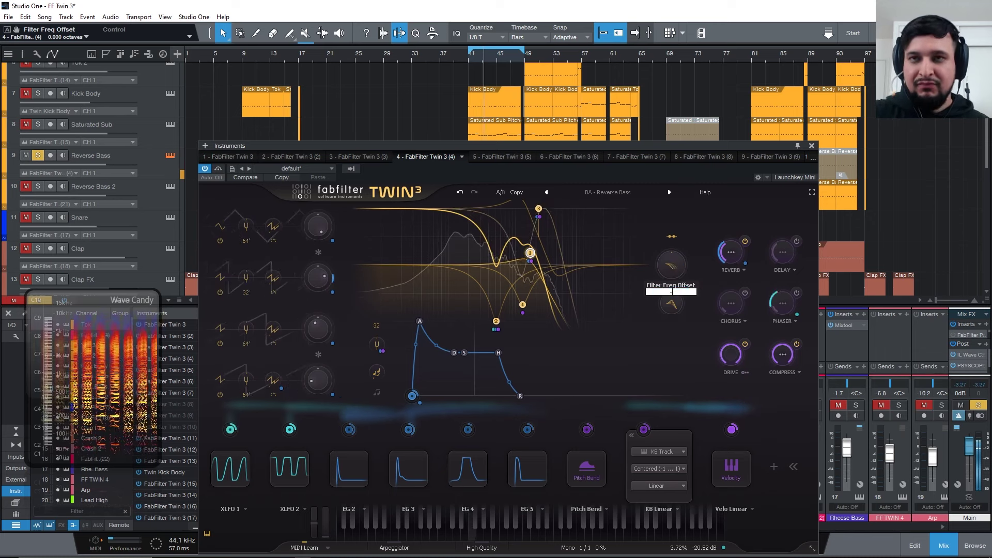
type("-1")
key("Return")
mouse_move(675, 264)
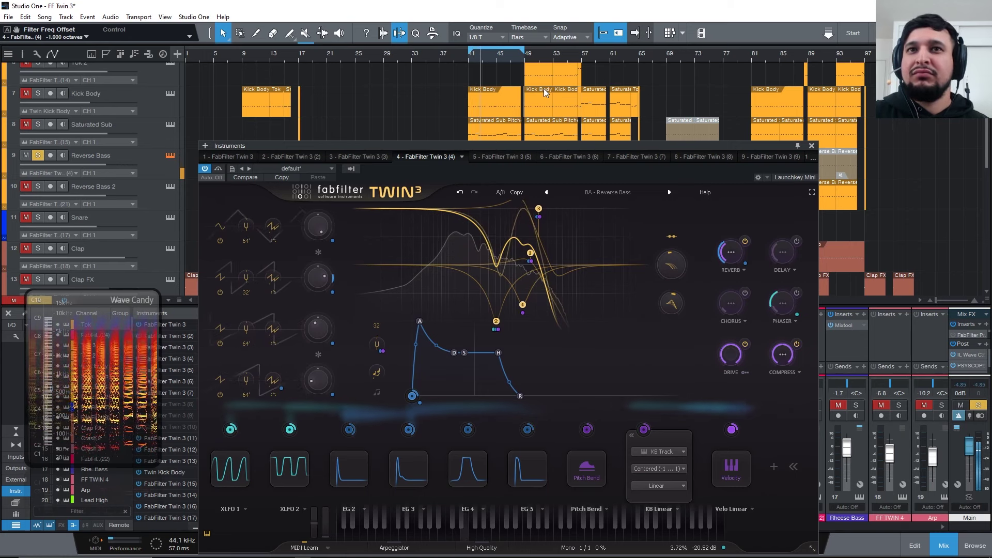
Step: Replay the Reverse Bass from bar 41 and sweep its Filter Peak Offset up to about 80%
left_click(672, 303, "ctrl")
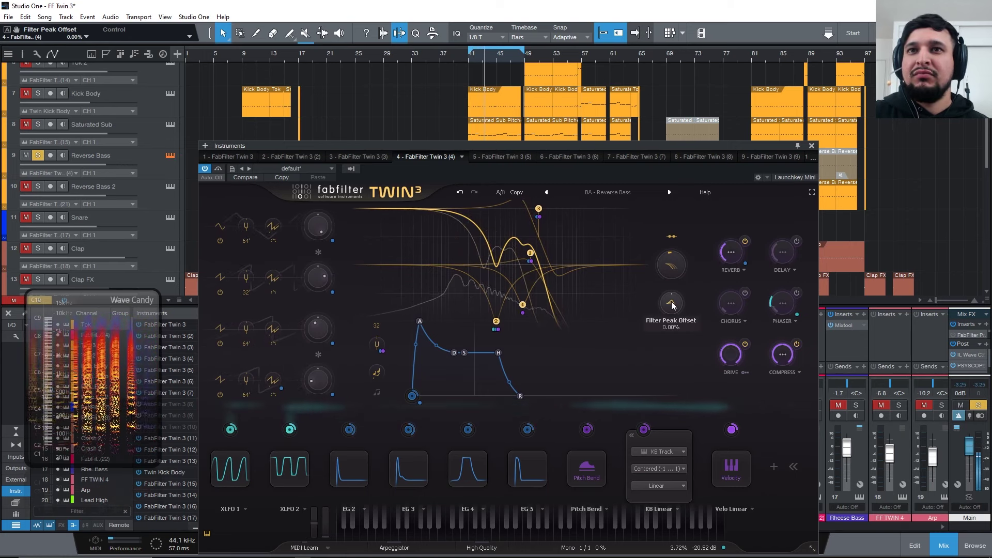
left_click(469, 57)
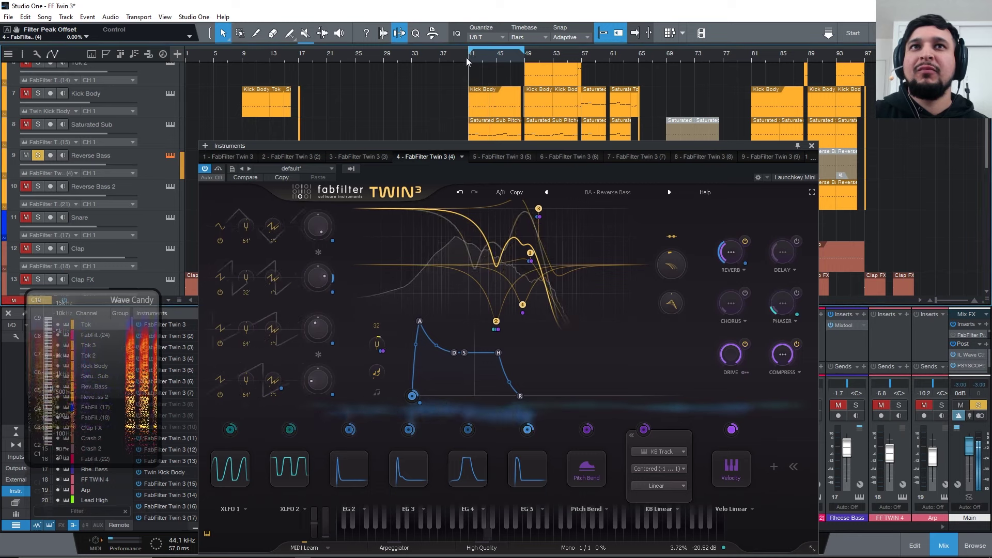
left_click_drag(665, 301, 670, 275)
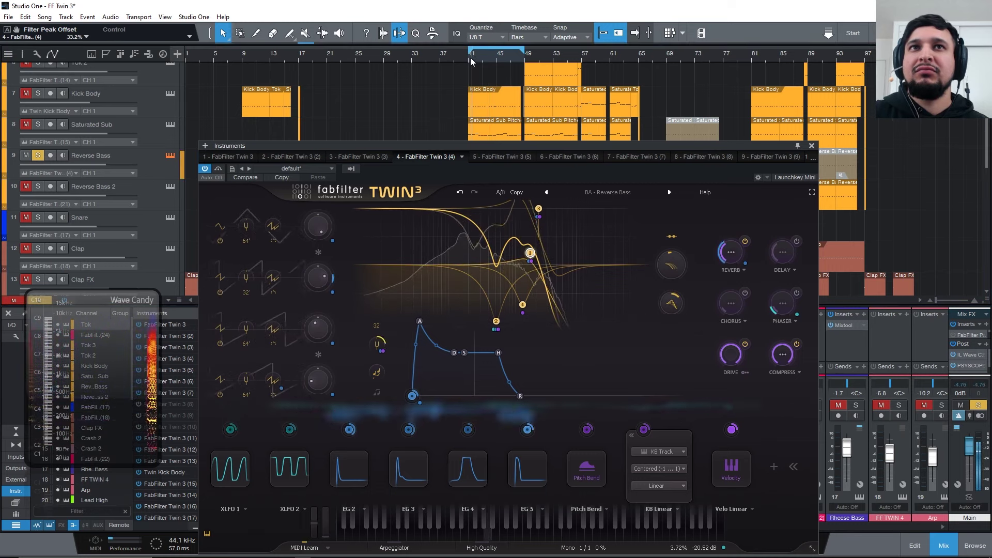
left_click_drag(672, 321, 683, 351)
mouse_move(670, 310)
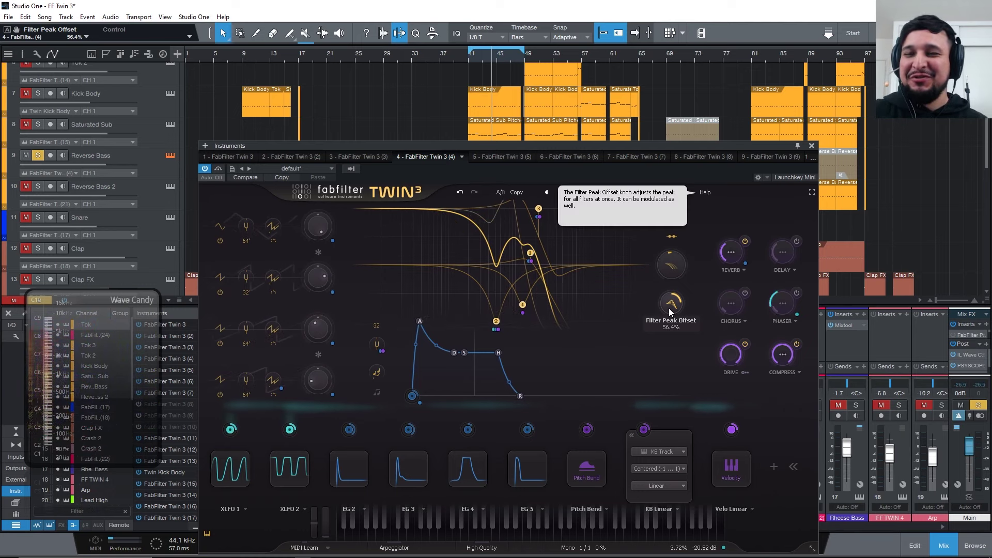
left_click_drag(668, 308, 664, 277)
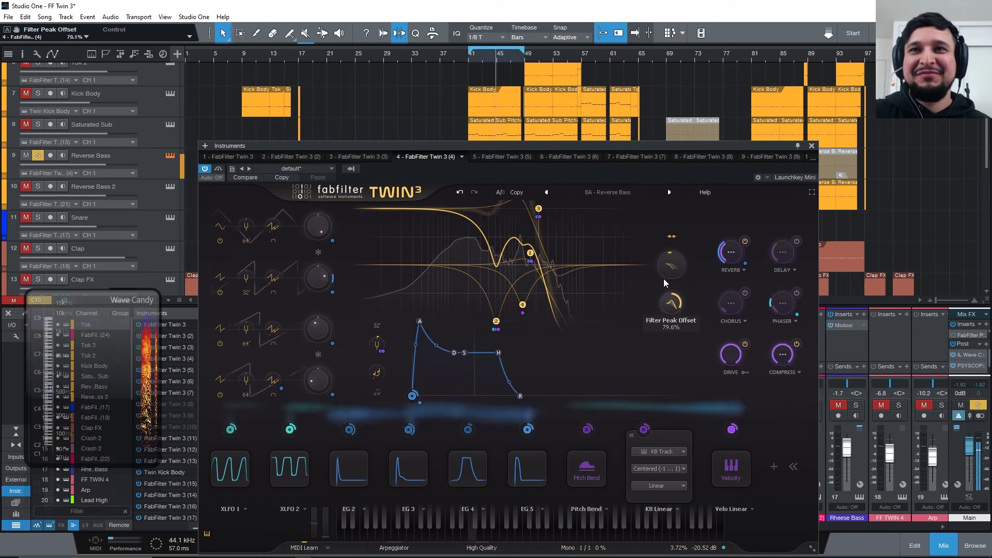
Step: Unsolo the Reverse Bass, replay from bar 41, lower its Filter Peak Offset to 20.1% and set Filter Freq Offset to -2 octaves
left_click(37, 155)
left_click(471, 56)
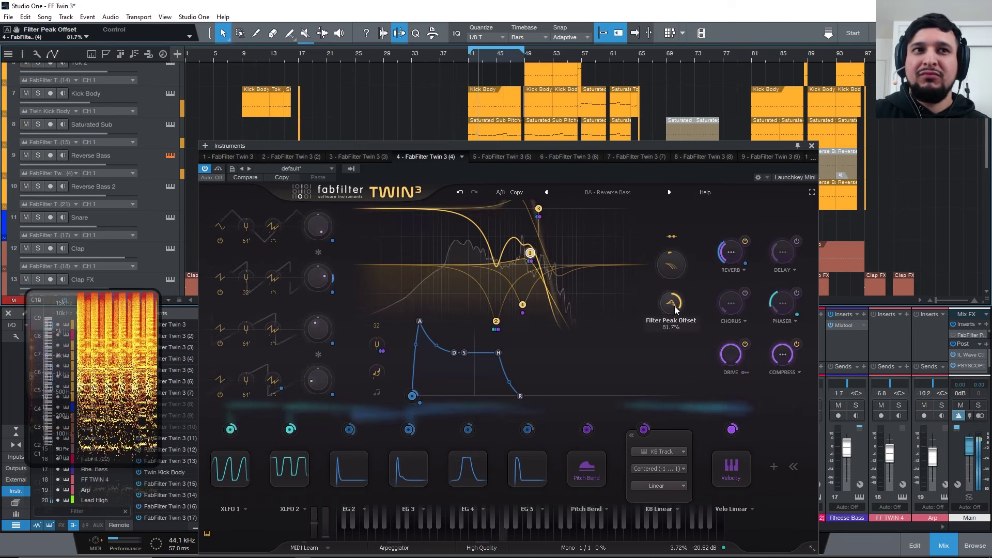
mouse_move(674, 306)
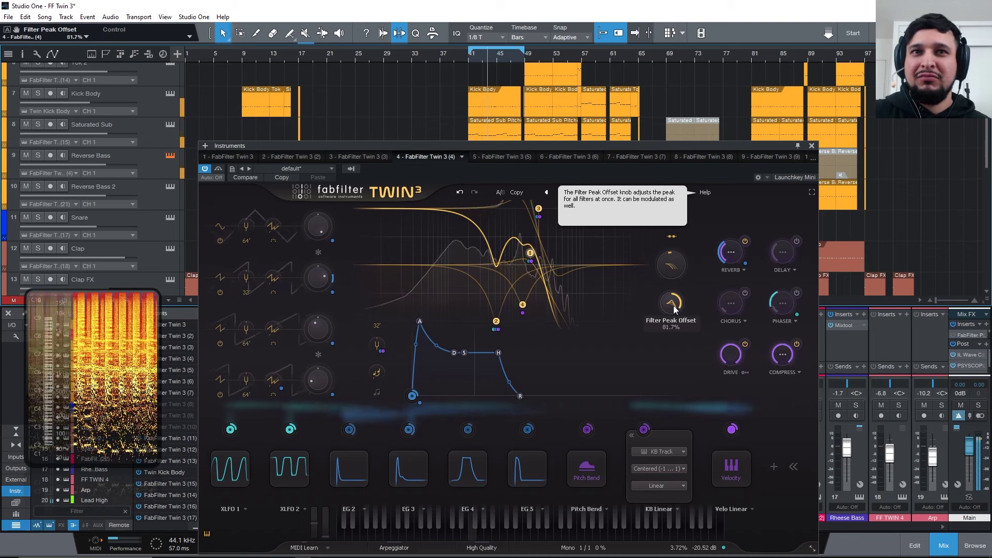
left_click_drag(673, 306, 683, 368)
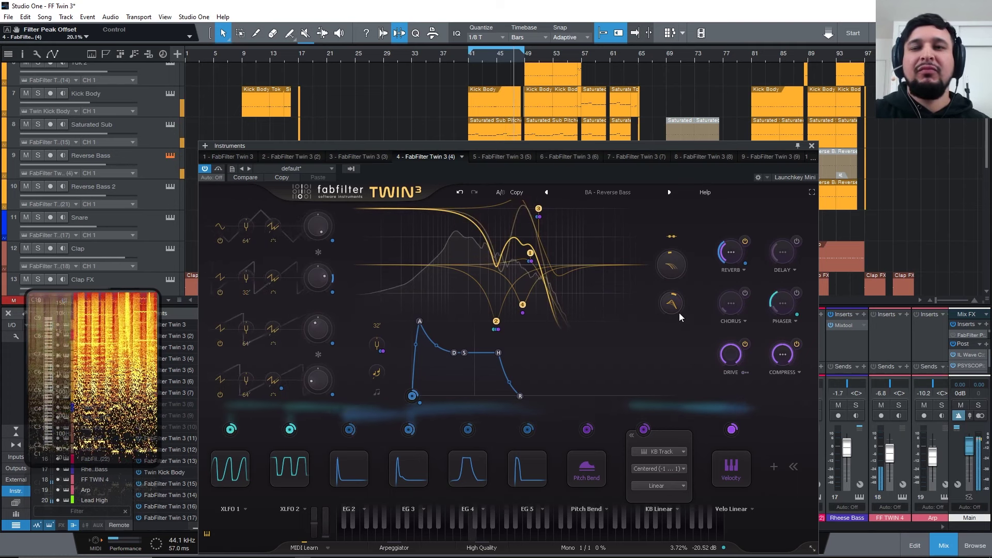
mouse_move(672, 261)
scroll(671, 258, "down", 5)
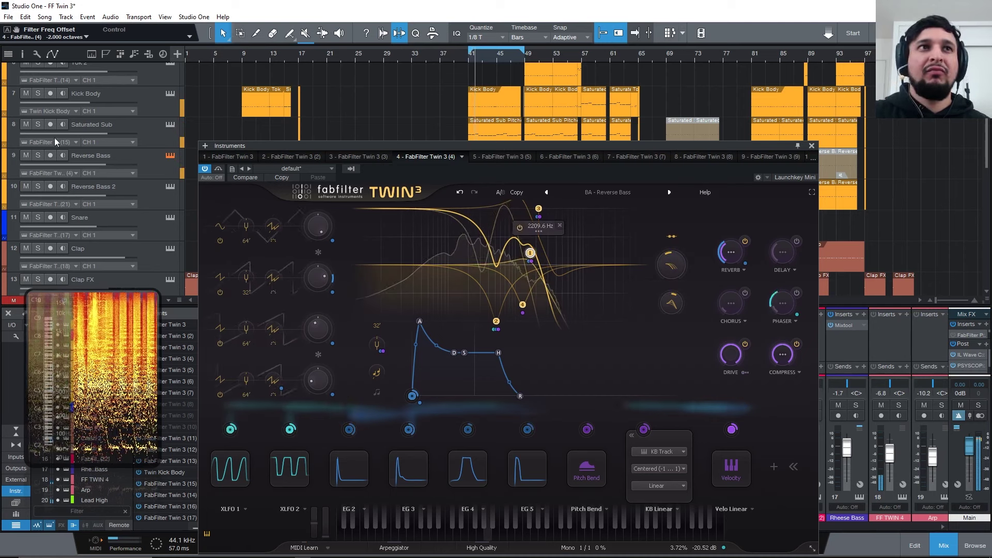
Step: Solo the Reverse Bass again and raise its Filter Peak Offset to 51.4%
left_click(38, 155)
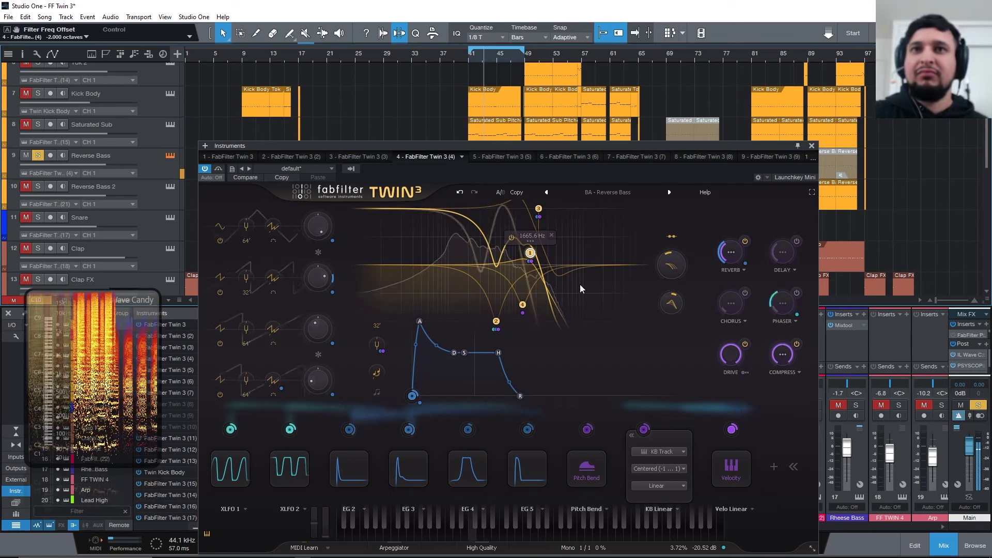
mouse_move(674, 305)
left_click_drag(674, 305, 669, 270)
mouse_move(670, 271)
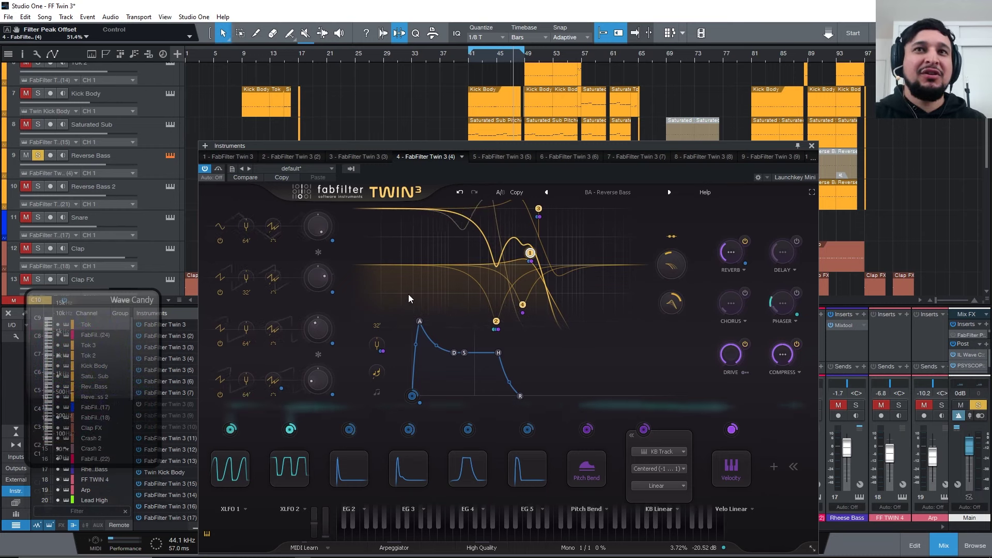
Step: Solo the Saturated Sub instead of the Reverse Bass, open its Twin 3 instrument and play it
left_click(38, 155)
left_click(39, 124)
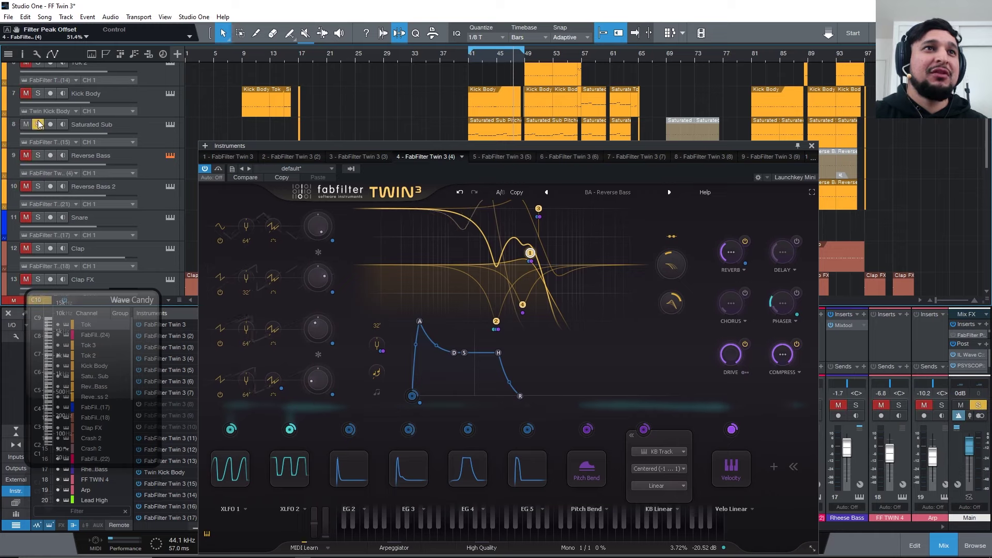
left_click(170, 124)
key("space")
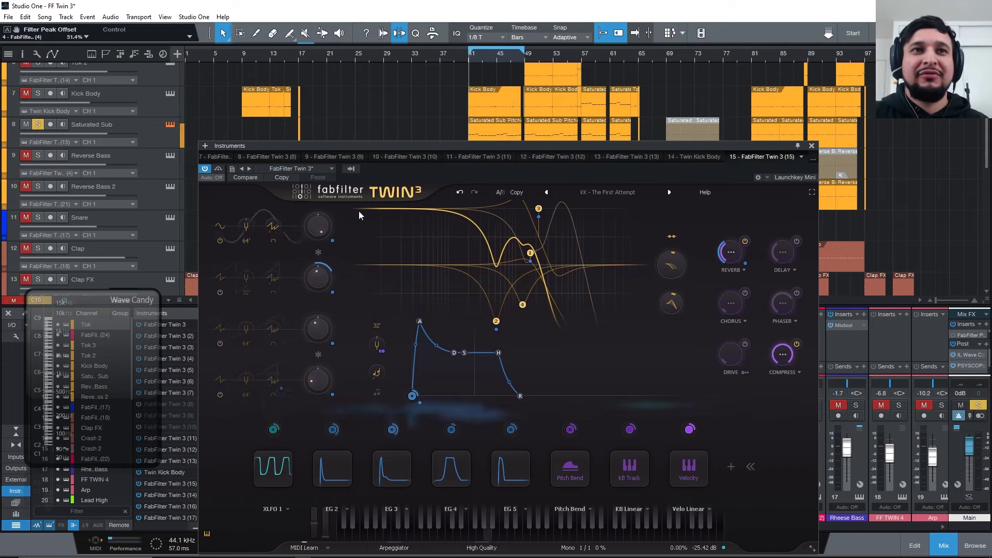
left_click(169, 124)
left_click(169, 124)
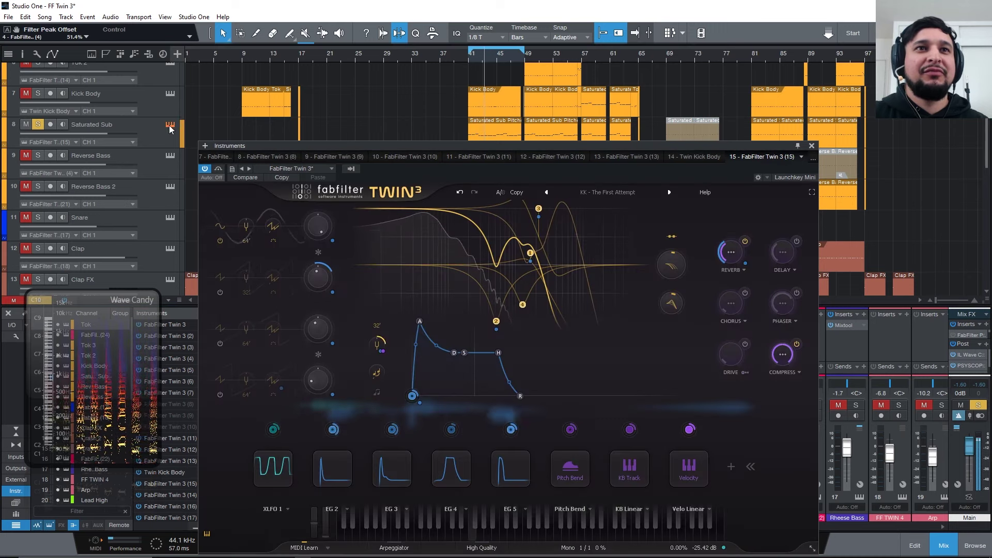
Step: Enable oscillator 2 in the Saturated Sub patch, solo the Reverse Bass alongside it and close the instrument window
left_click(220, 293)
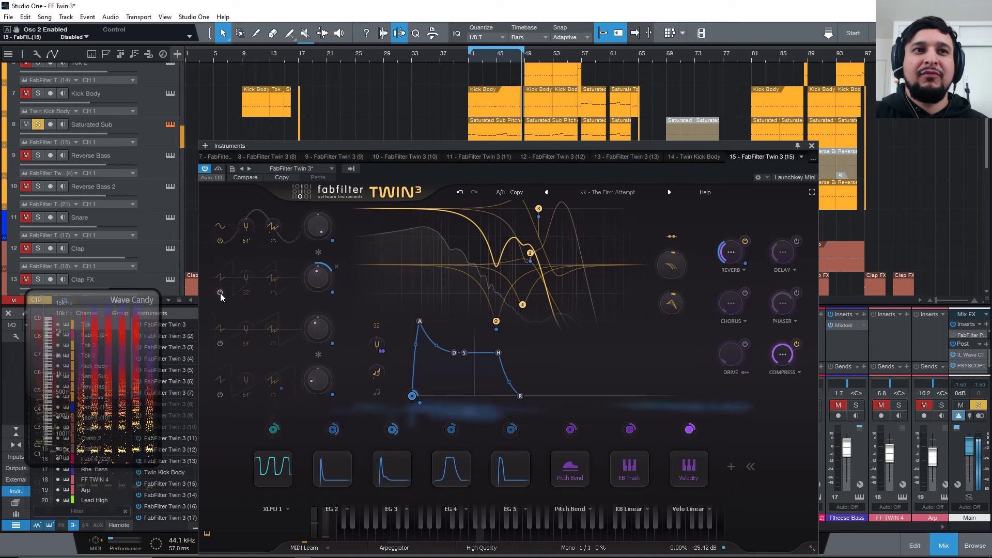
left_click(38, 156)
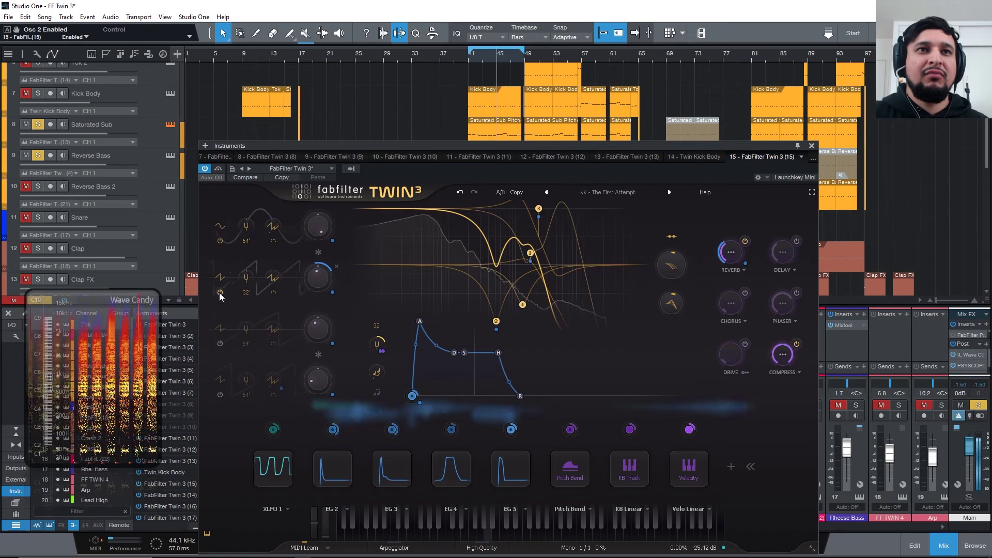
left_click(812, 146)
Step: Audition the soloed Saturated Sub and Reverse Bass together around bars 44 and 45
left_click_drag(500, 58, 561, 95)
left_click(452, 59)
key("space")
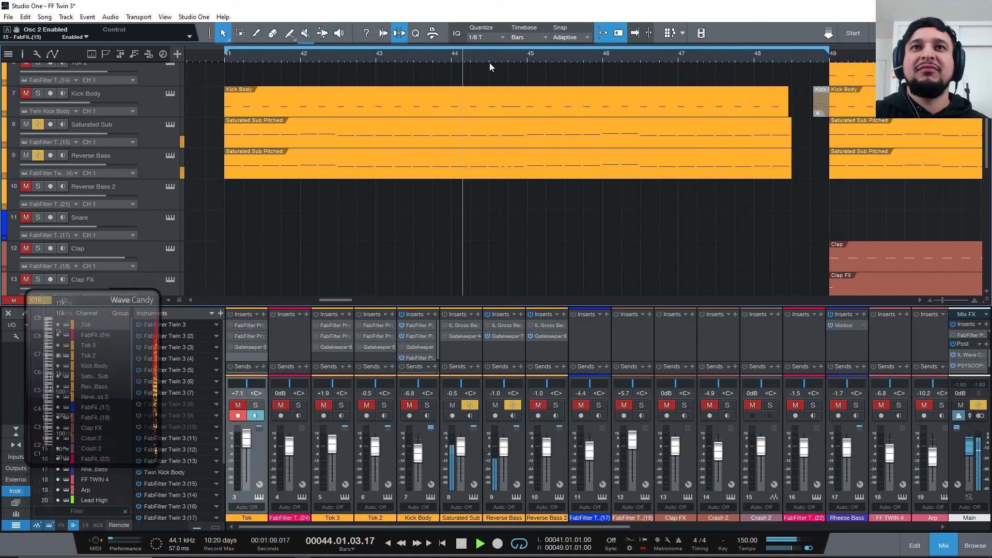
key("space")
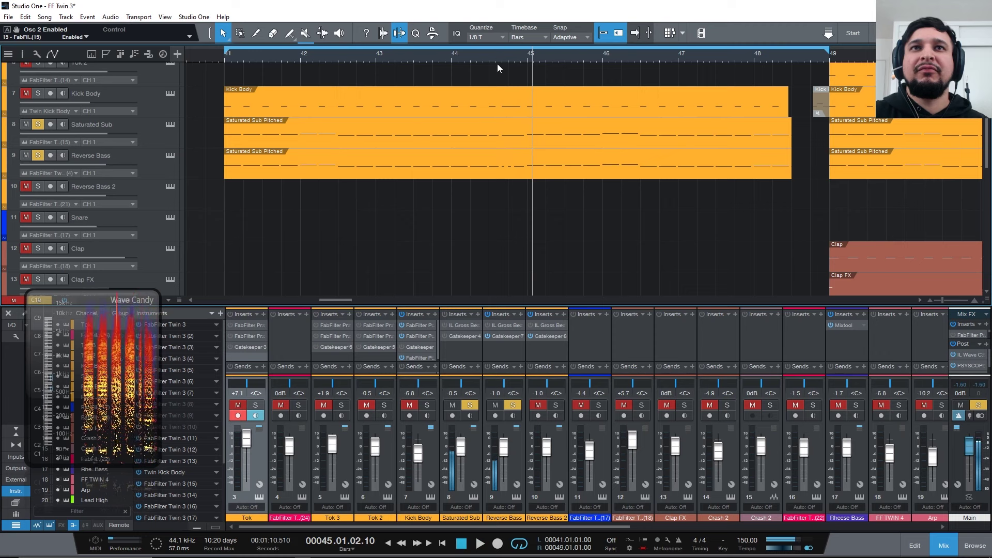
left_click_drag(496, 59, 491, 87)
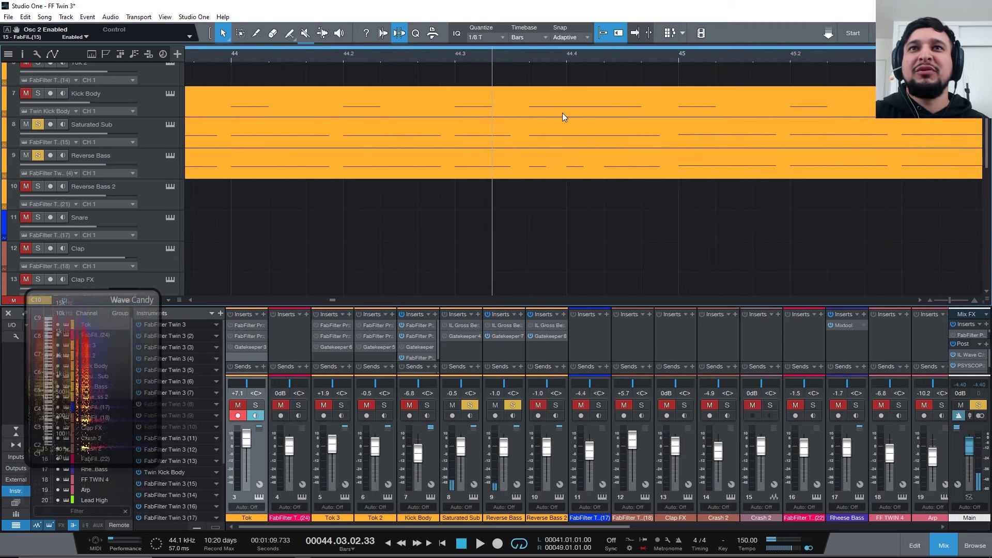
scroll(563, 114, "up", 5)
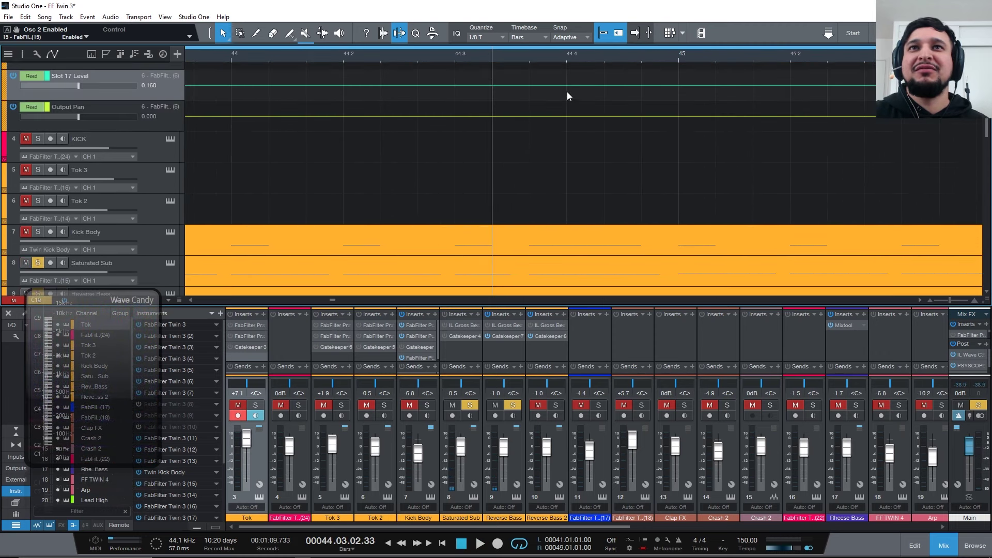
scroll(566, 93, "up", 2)
scroll(535, 61, "up", 1)
left_click(530, 55)
key("space")
scroll(559, 98, "down", 4)
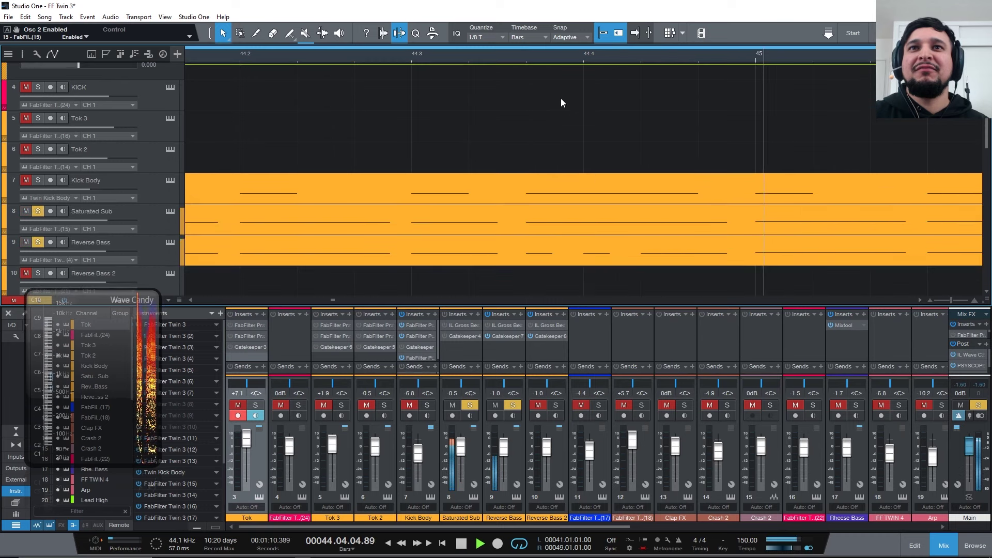
scroll(564, 103, "down", 2)
key("space")
Step: Place the playhead in bar 44 and leave only the Reverse Bass track soloed
left_click_drag(547, 55, 557, 37)
scroll(578, 108, "up", 3)
scroll(578, 108, "up", 1)
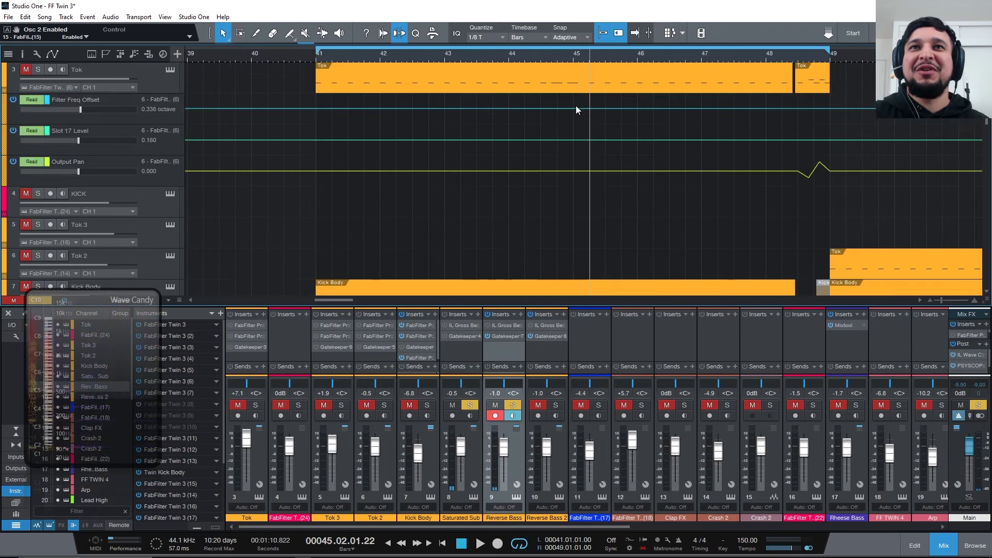
left_click(511, 55)
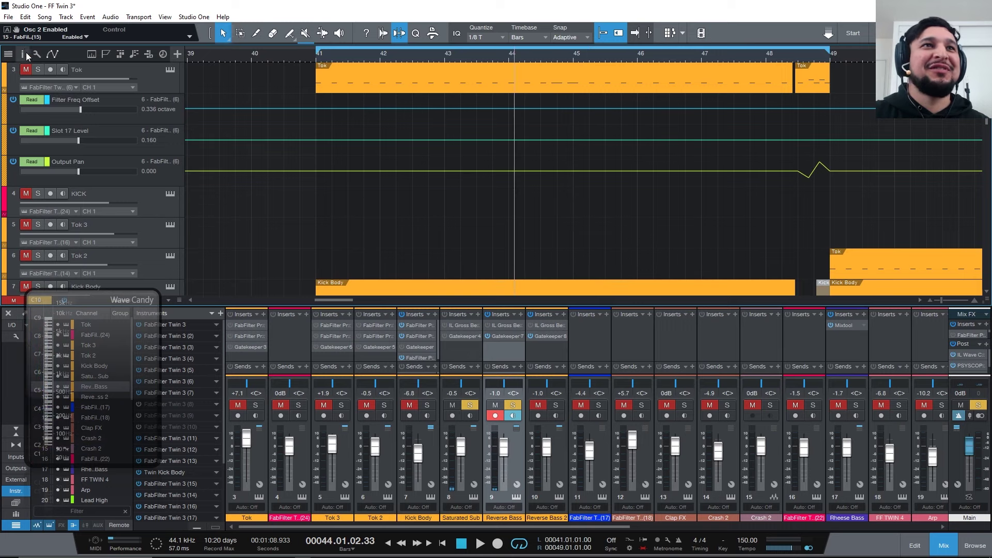
scroll(392, 222, "down", 4)
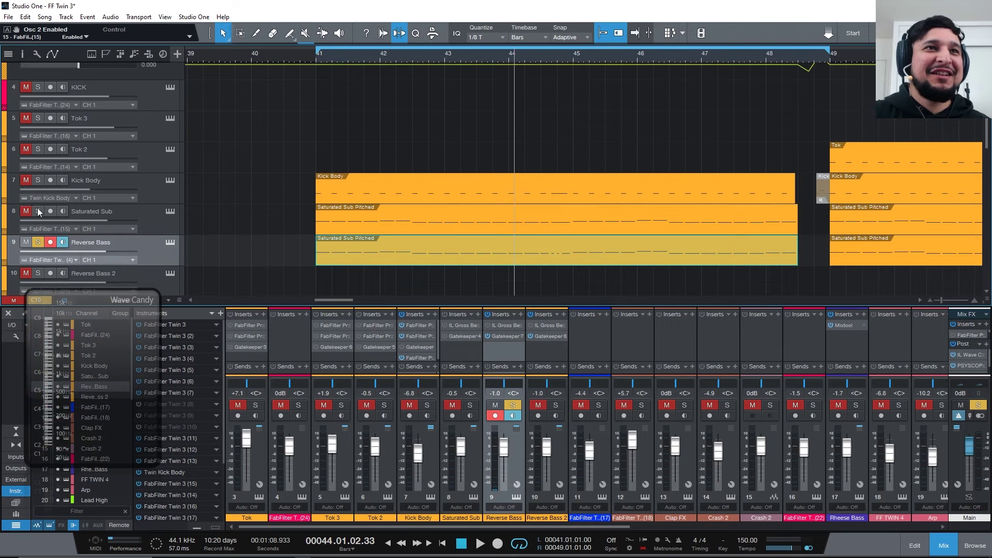
Step: Play the full mix from bar 41 and raise the Reverse Bass channel's volume to +1.9 dB during playback
left_click(336, 65)
key("space")
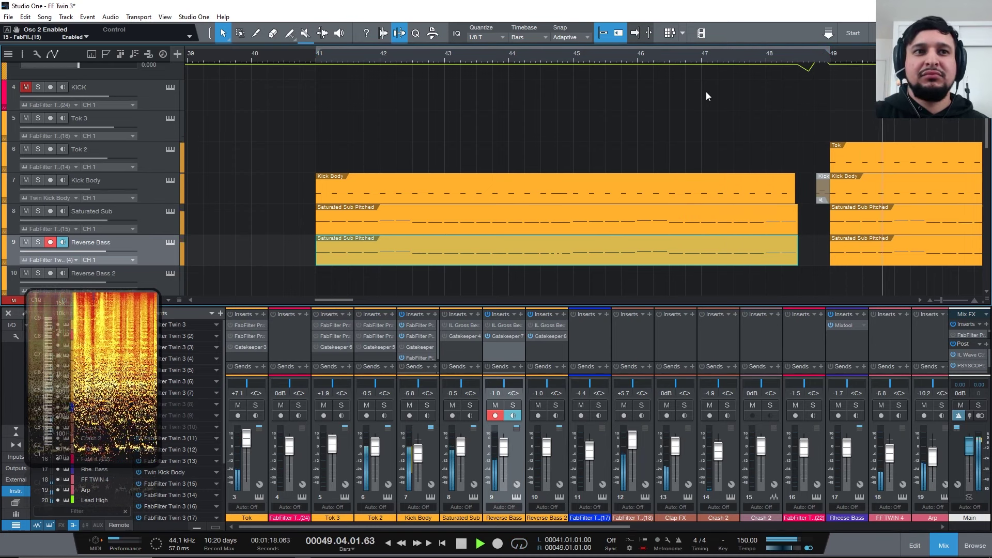
left_click_drag(641, 54, 256, 63)
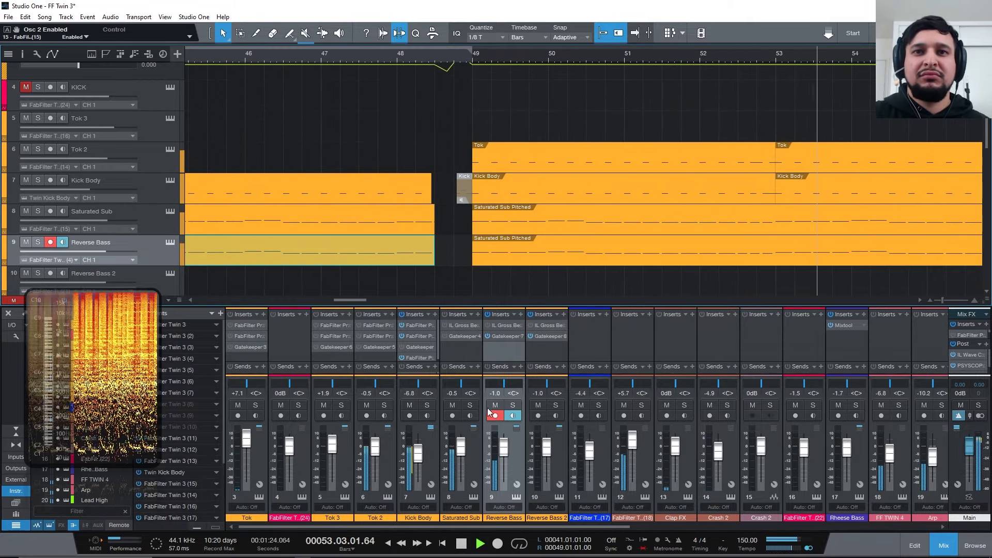
left_click_drag(502, 454, 504, 451)
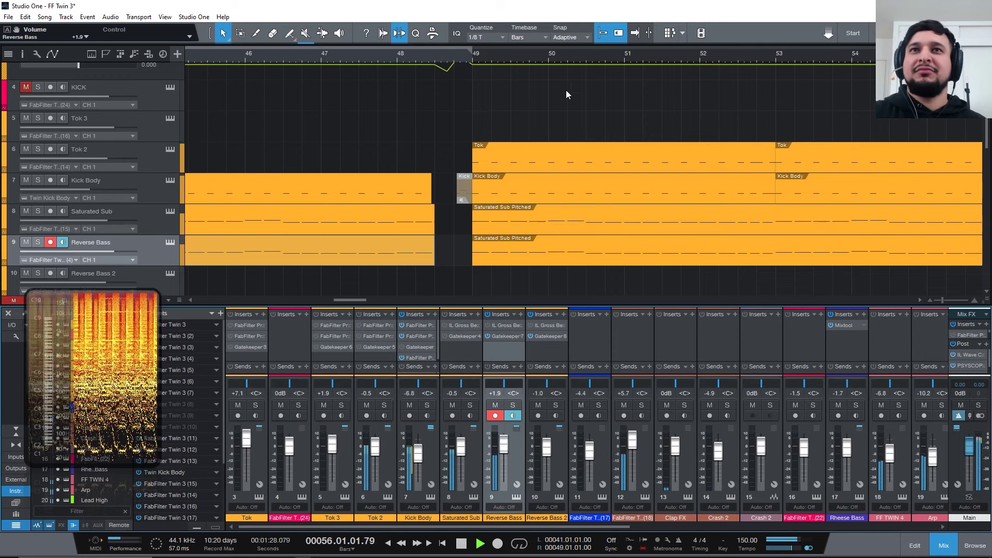
left_click_drag(541, 55, 325, 19)
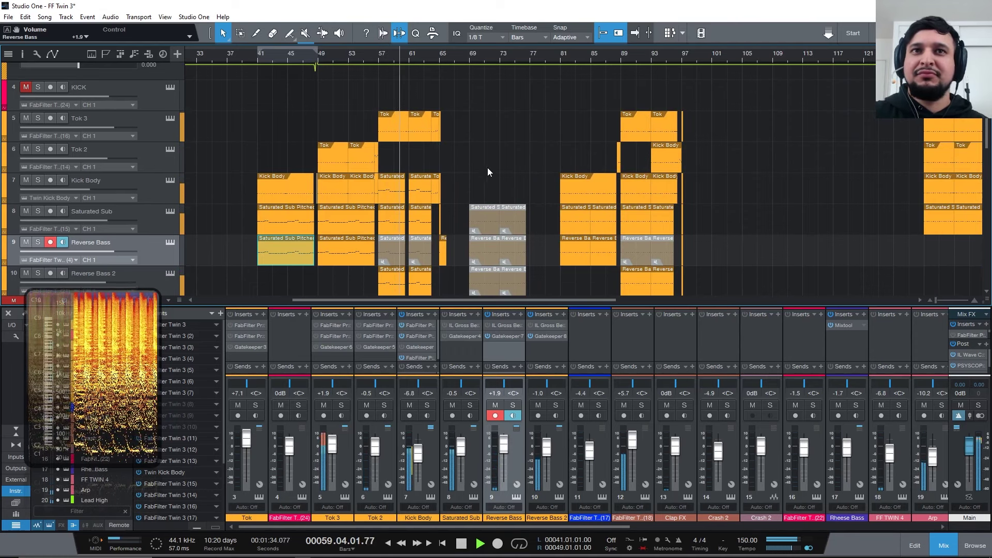
scroll(488, 176, "down", 3)
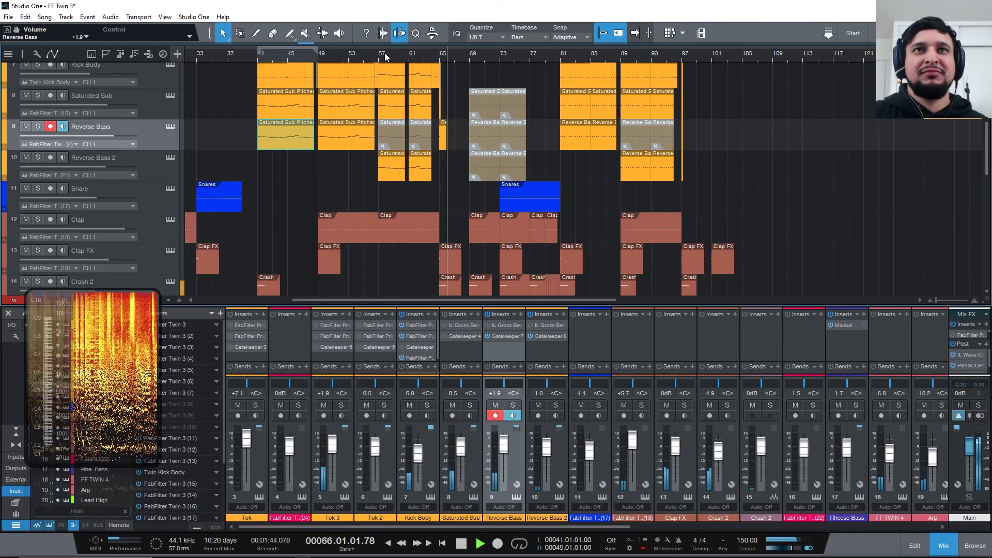
key("space")
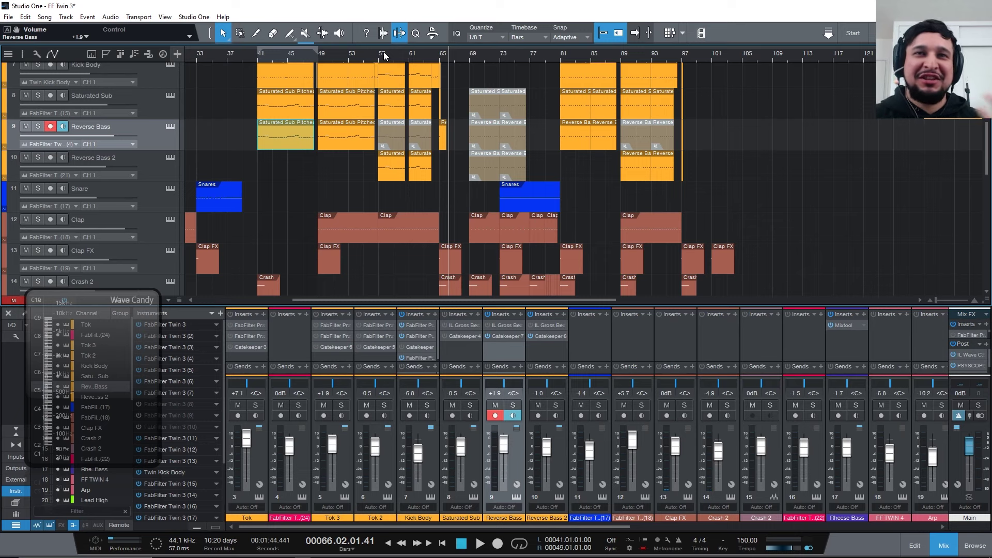
Step: Replay the mix from bar 41 with the Reverse Bass track's Twin 3 instrument open, and close its window
left_click_drag(341, 57, 454, 181)
scroll(457, 178, "up", 3)
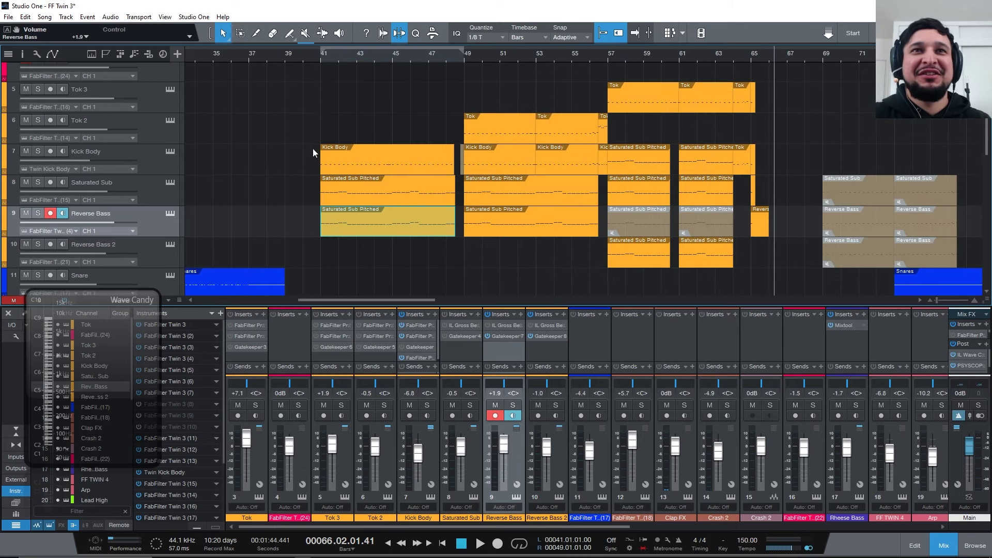
left_click_drag(637, 57, 485, 38)
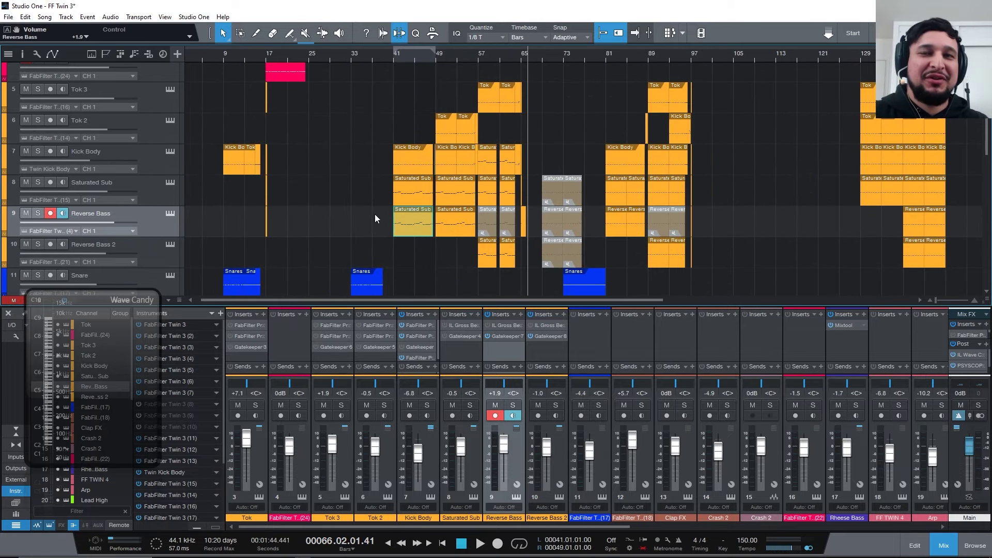
scroll(498, 42, "up", 5, "ctrl")
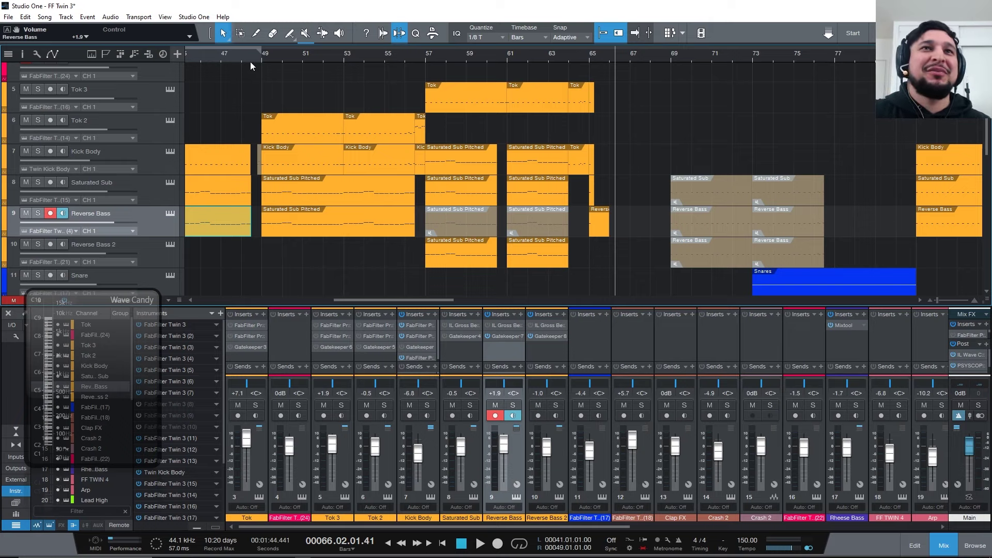
left_click_drag(256, 57, 408, 52)
left_click(316, 56)
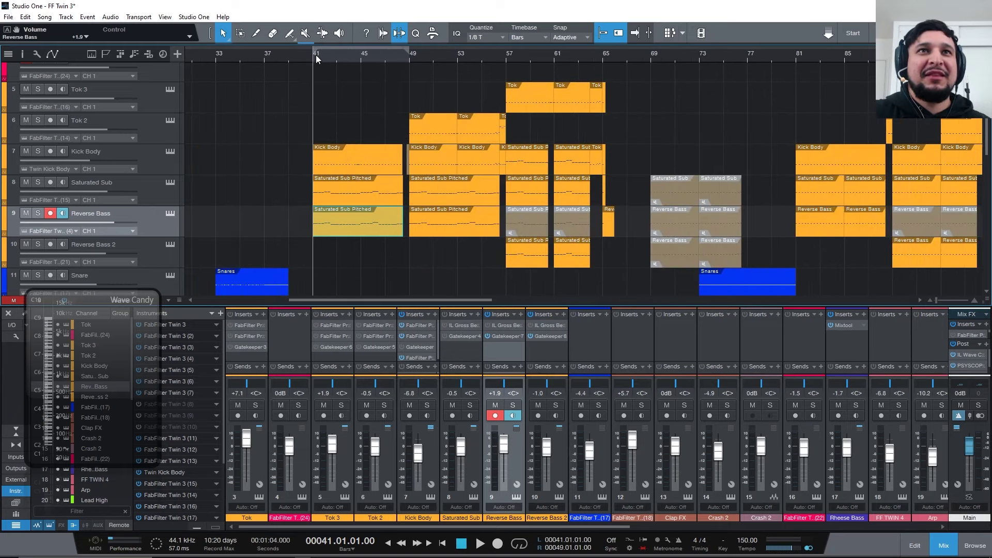
left_click(170, 214)
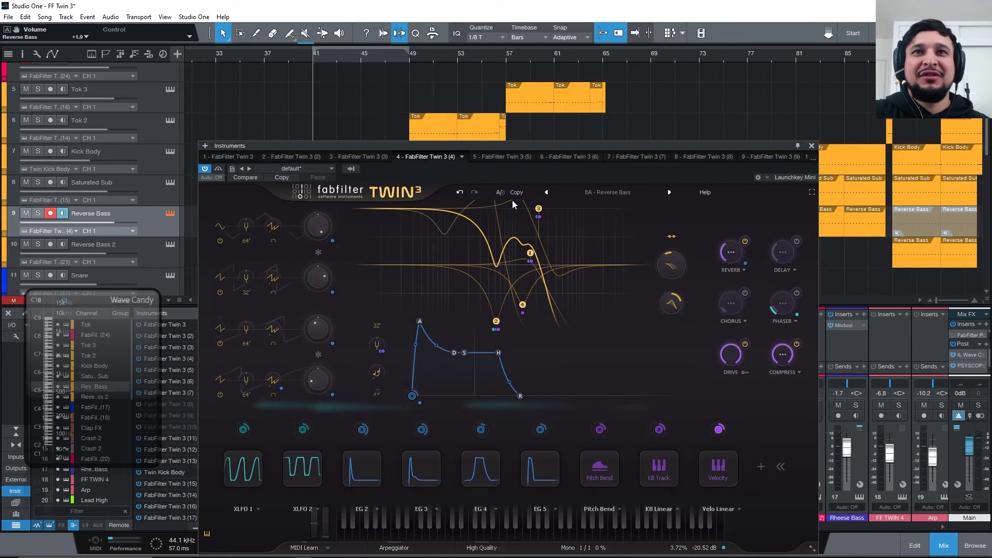
key("space")
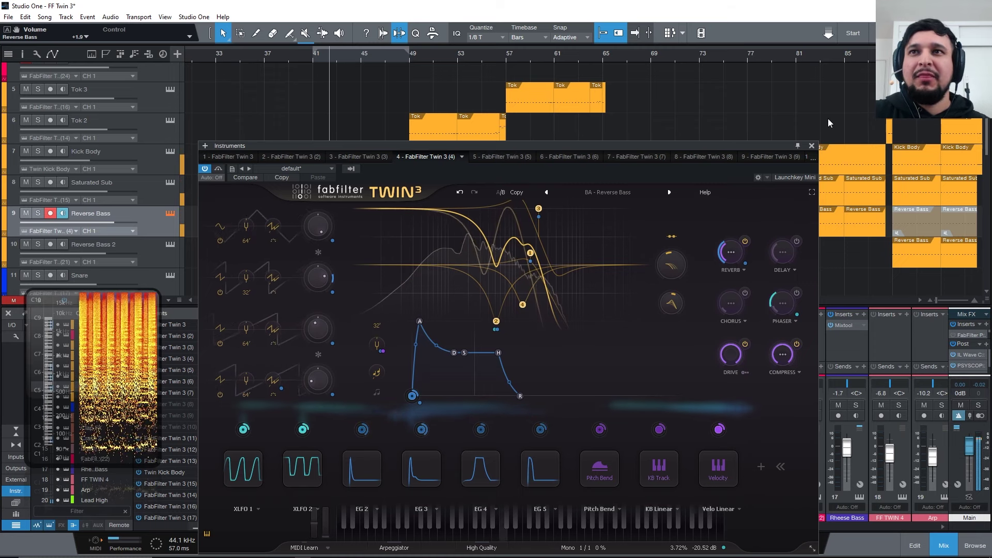
left_click(812, 149)
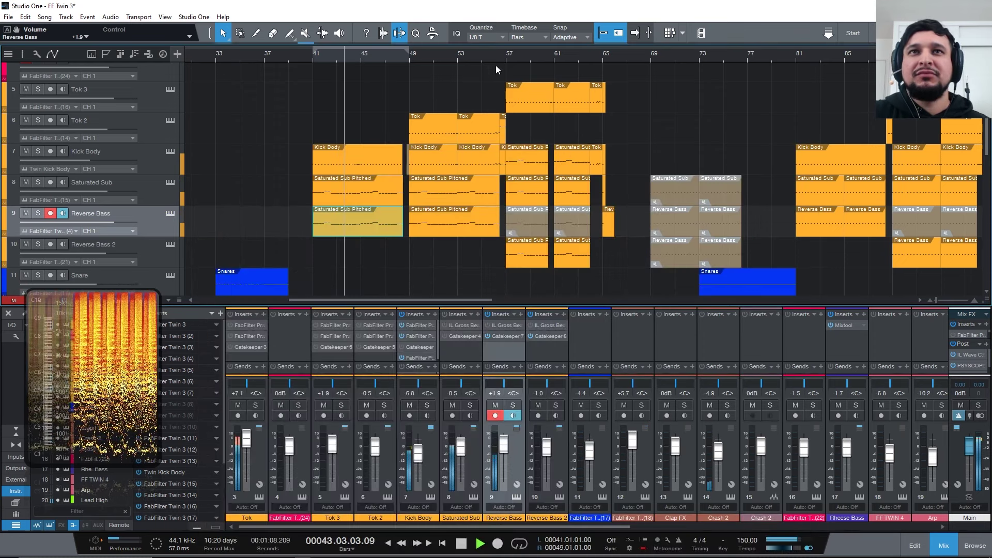
Step: Play the mix from bar 57, solo the Reverse Bass 2 track and audition it with its Twin 3 instrument open
key("space")
left_click(507, 56)
key("space")
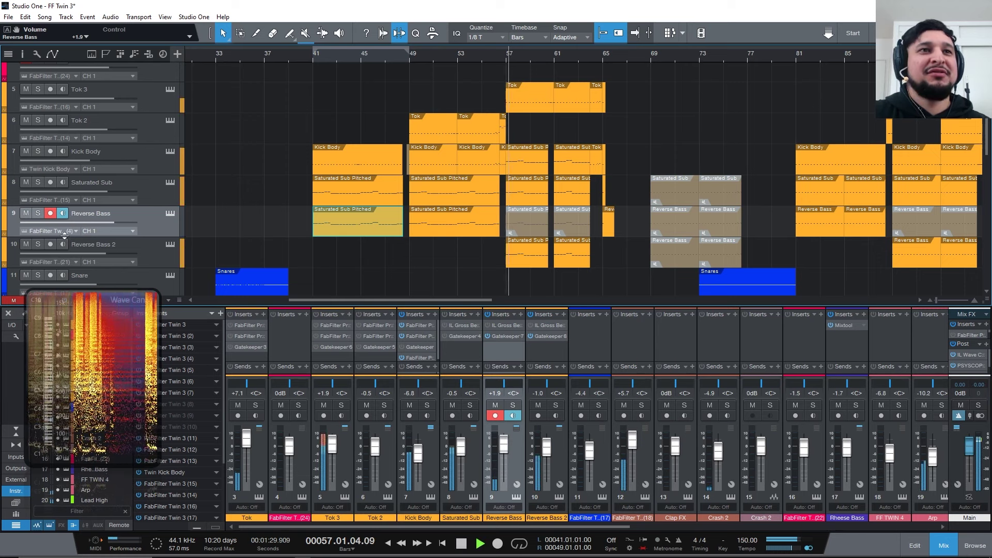
left_click(41, 244)
key("space")
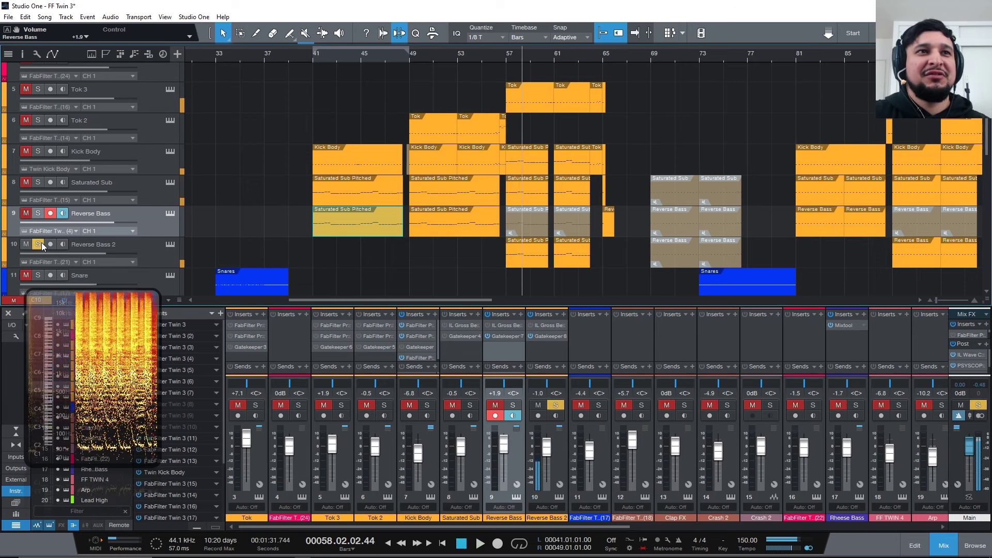
left_click(170, 244)
key("space")
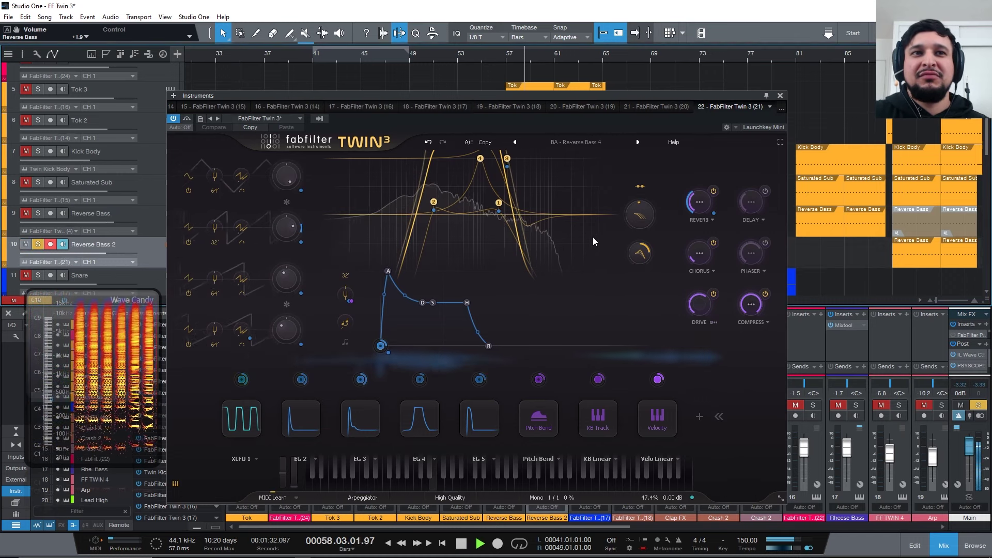
key("space")
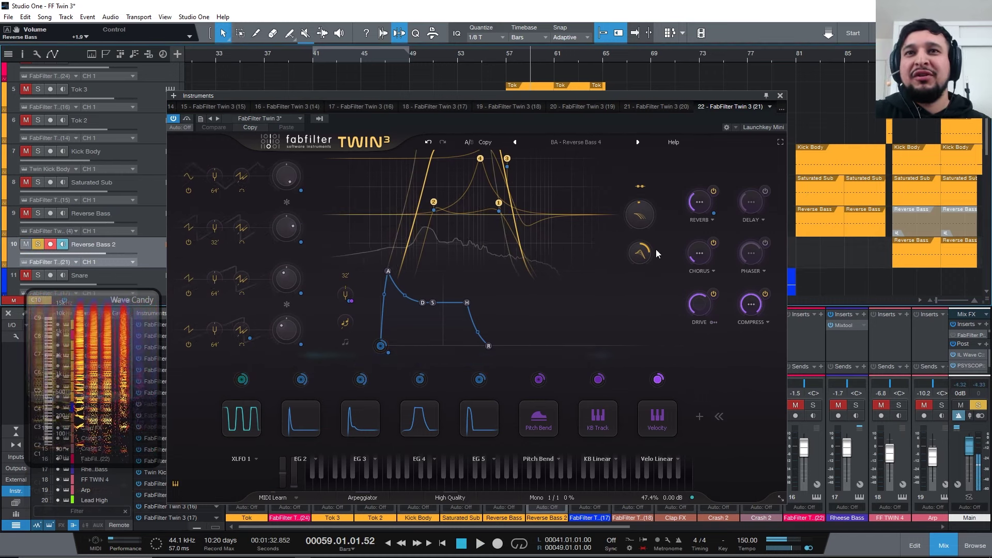
Step: Sweep Reverse Bass 2's Filter Peak Offset to about -98.5% and back up to about 31% during playback, and compare the patch's A/B states
left_click_drag(639, 254, 647, 302)
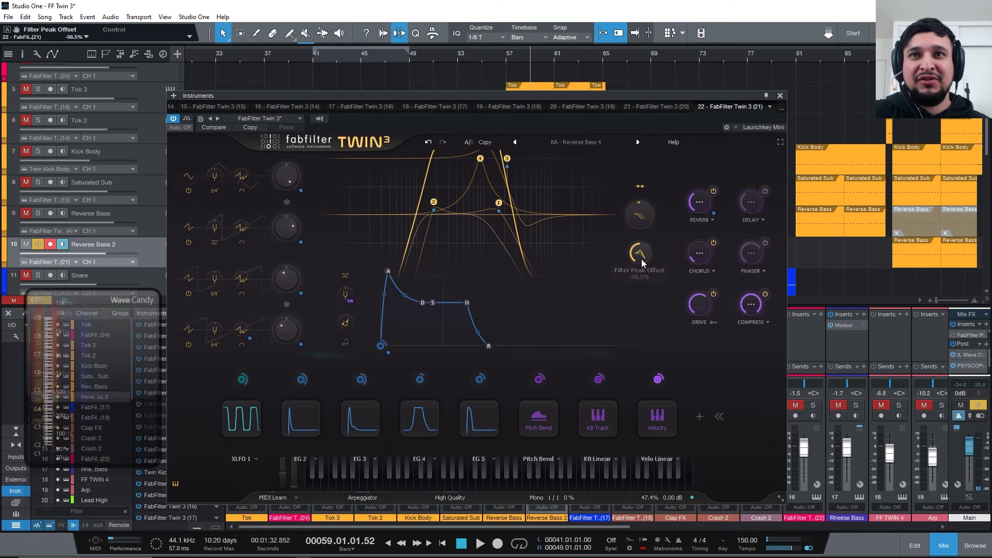
key("space")
left_click_drag(642, 260, 653, 122)
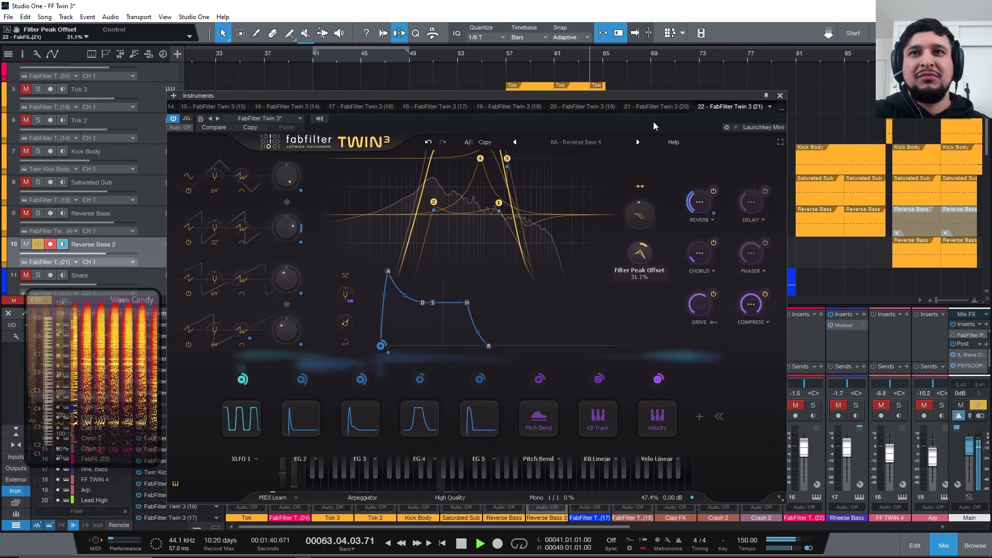
left_click(468, 143)
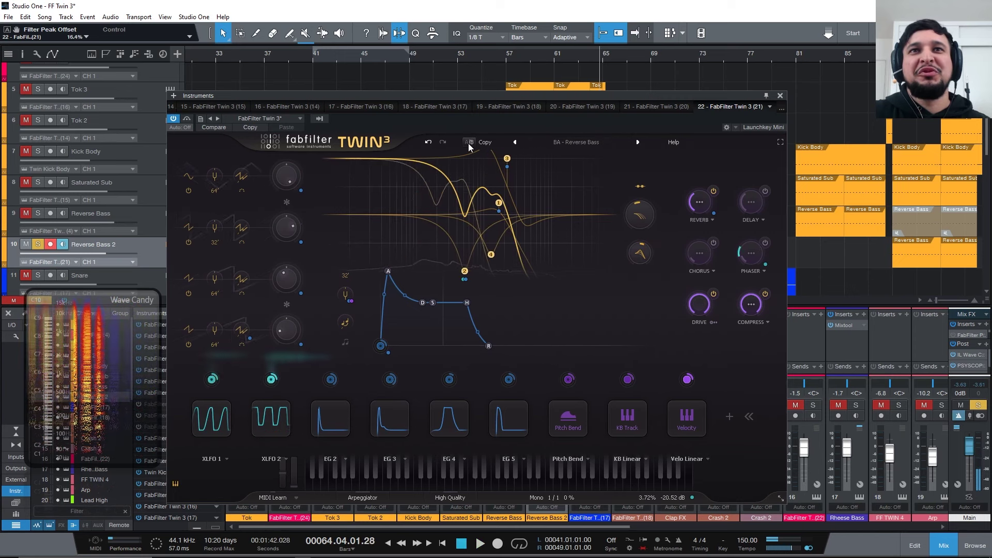
left_click(469, 143)
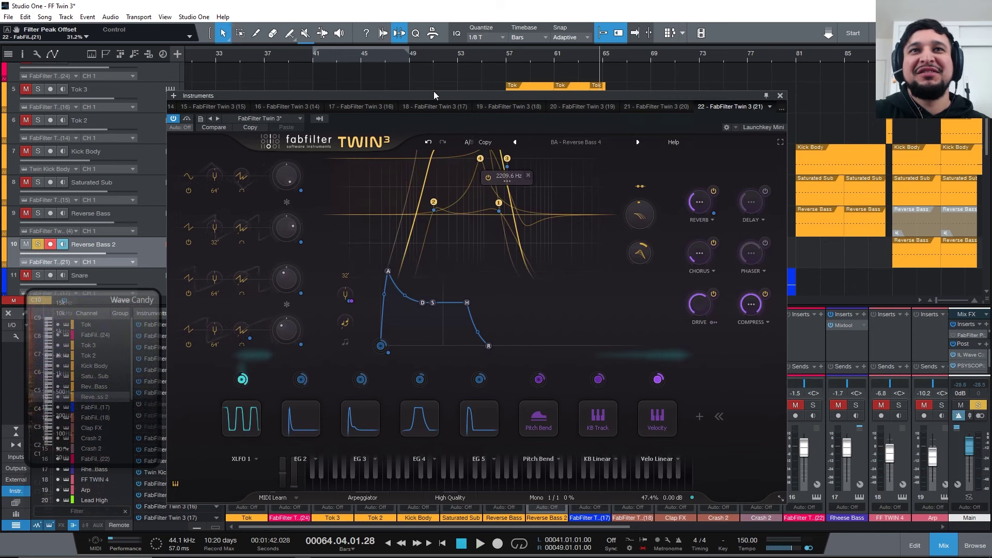
Step: Play Reverse Bass 2 from bar 57, try another Filter Peak Offset adjustment and undo the recent patch changes
left_click(414, 55)
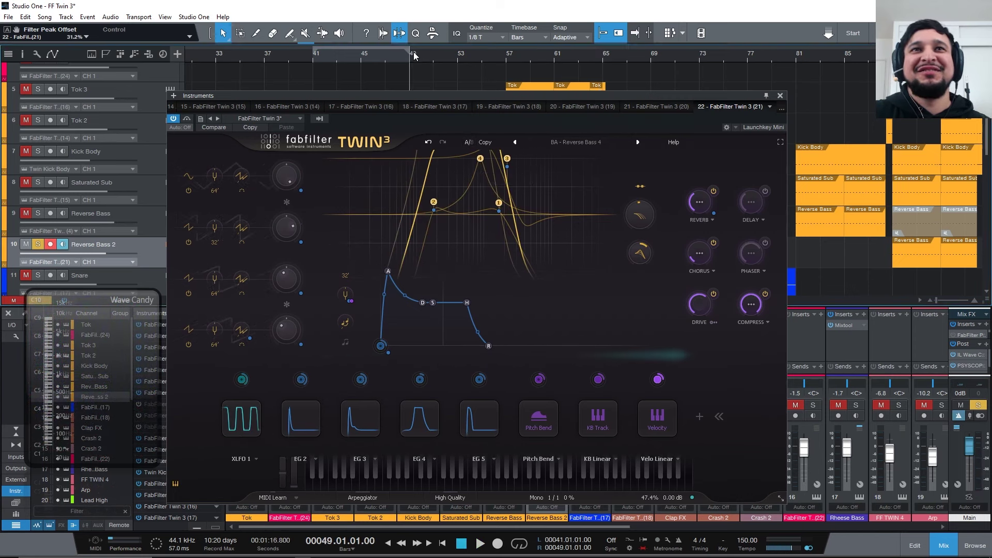
key("space")
left_click(458, 57)
left_click(510, 57)
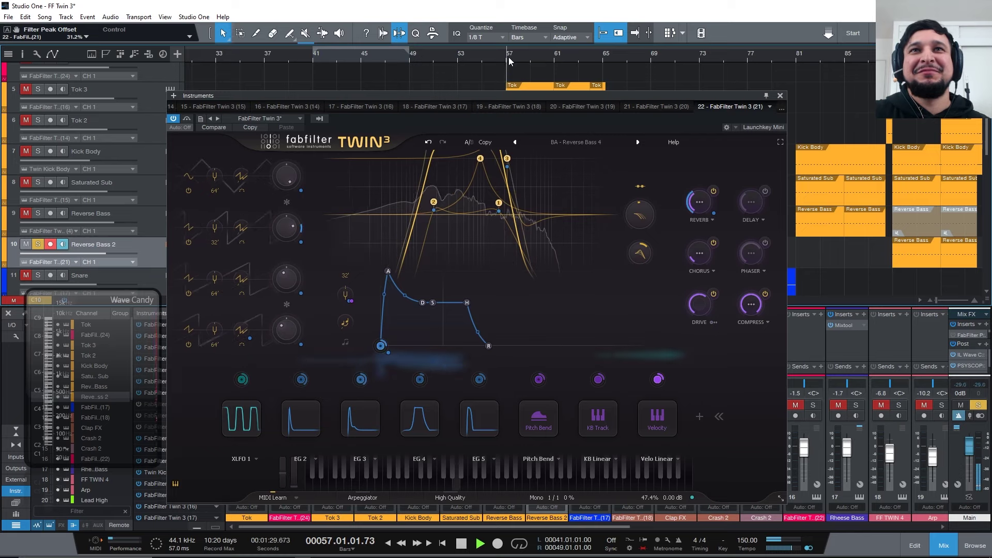
left_click_drag(641, 258, 631, 232)
left_click(431, 142)
left_click(431, 142)
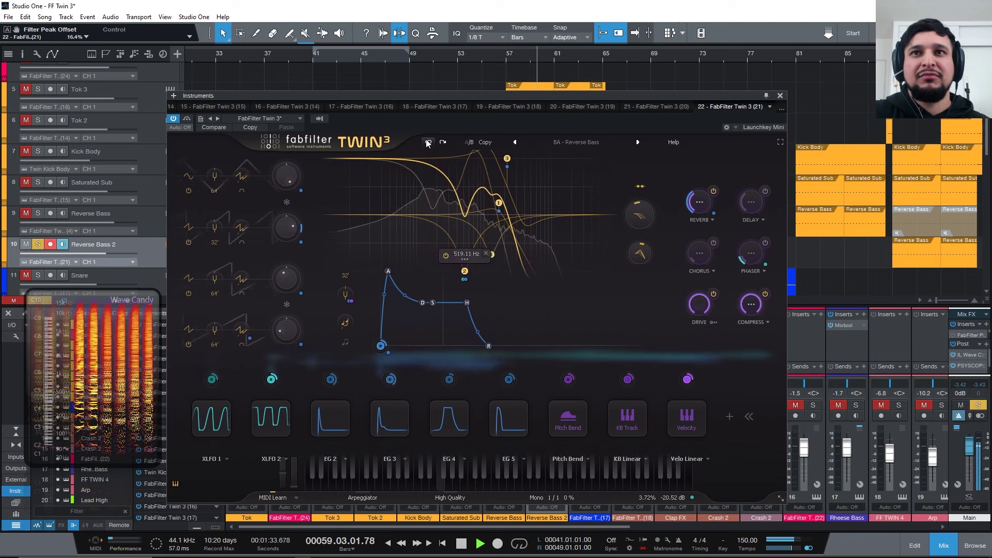
left_click(429, 142)
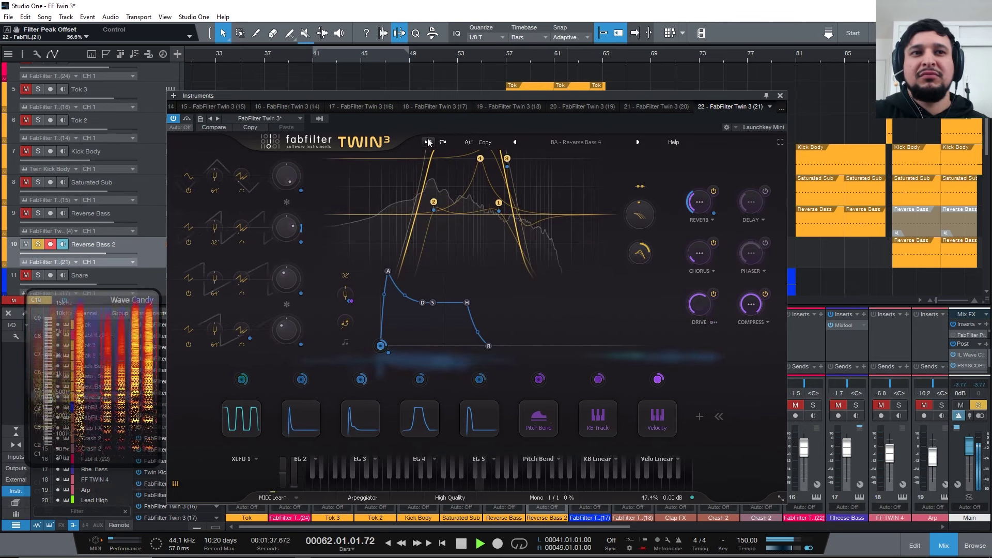
Step: Audition the soloed Reverse Bass 2 again from bar 57, unsolo the track and close its instrument window
key("space")
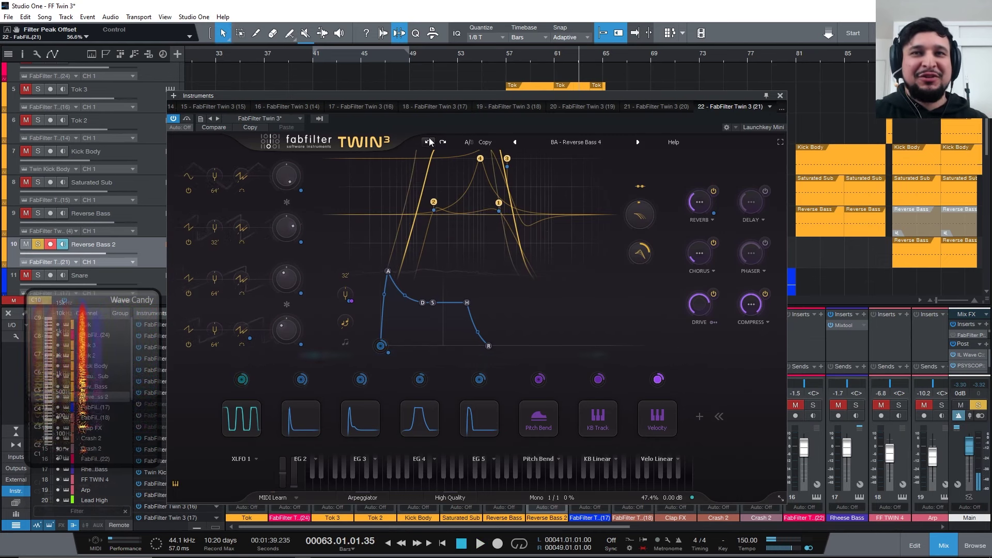
key("space")
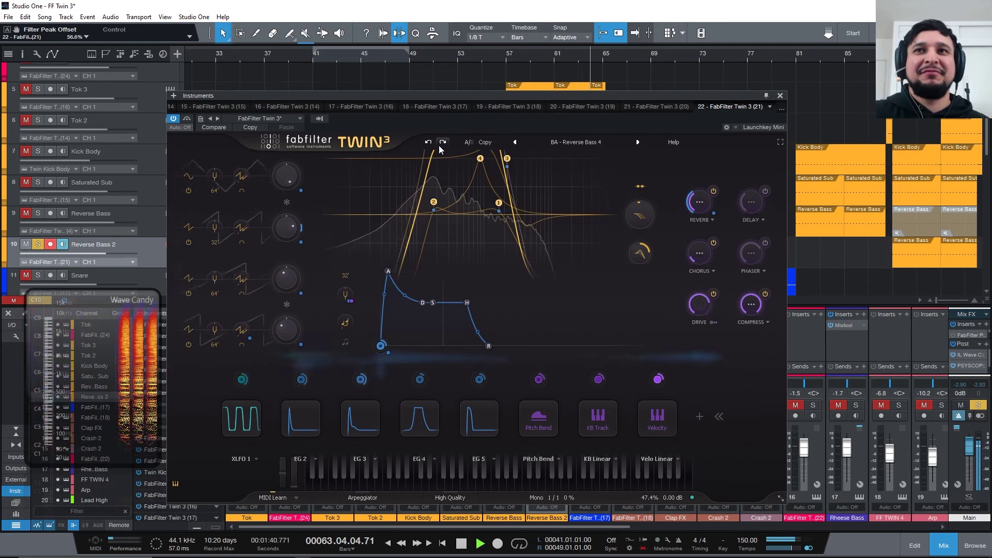
left_click(509, 55)
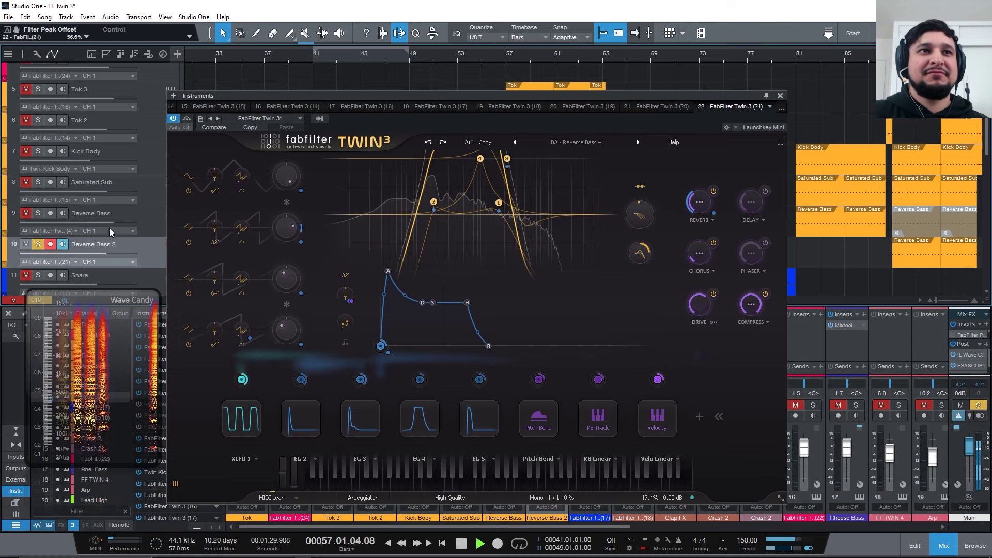
key("space")
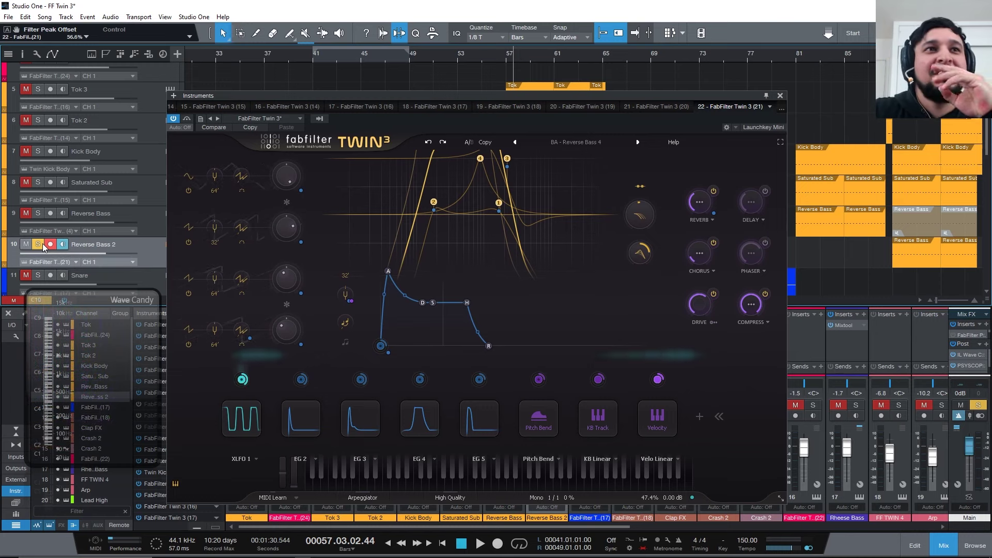
left_click(37, 244)
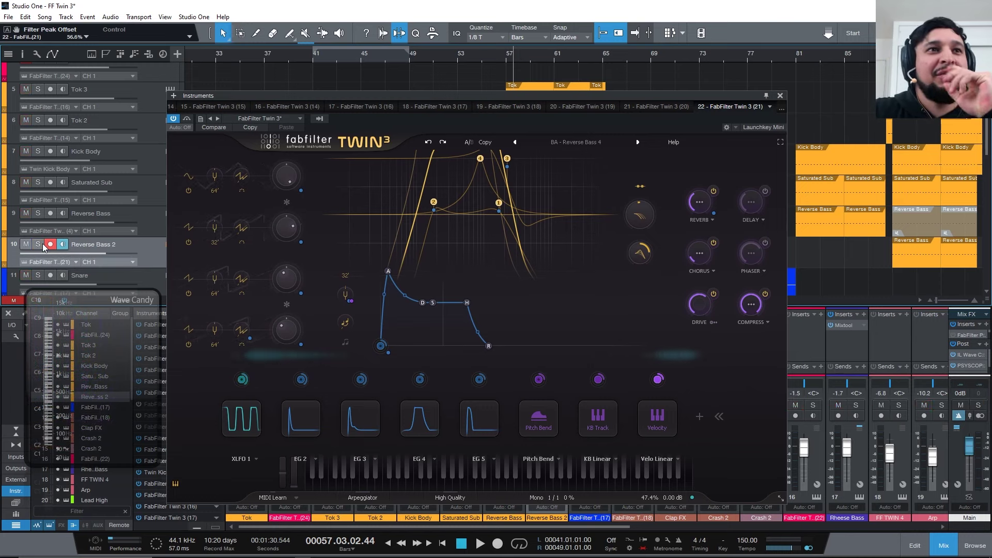
left_click(780, 97)
Step: Solo the Snare track, play it from bar 33 and open its Twin 3 instrument
scroll(733, 147, "down", 3)
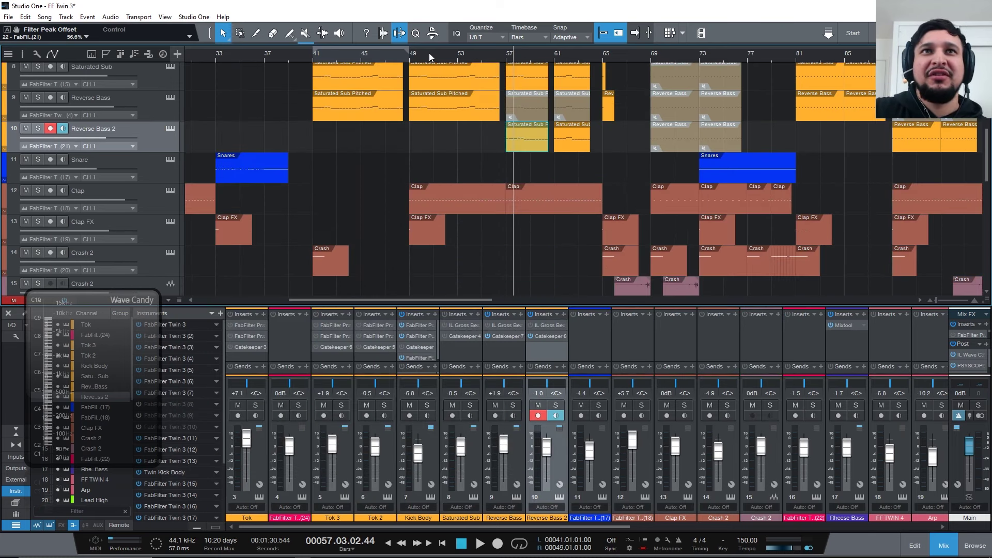
left_click_drag(429, 53, 639, 58)
left_click(396, 59)
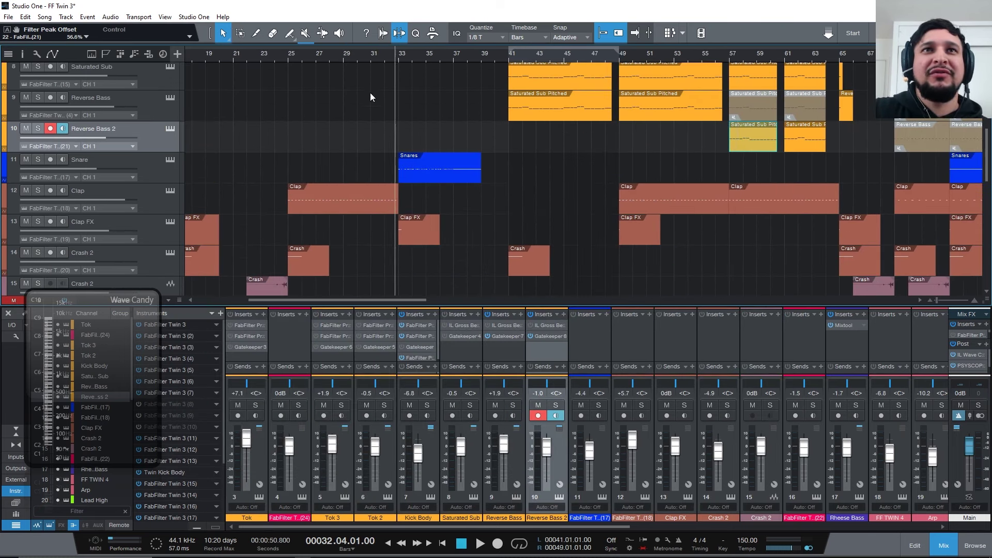
left_click(405, 54)
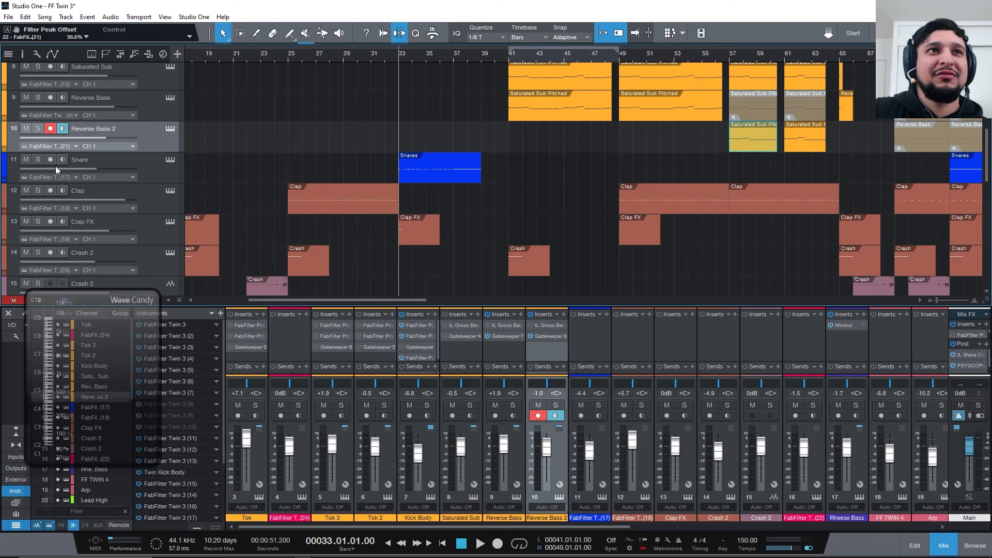
left_click(43, 157)
key("space")
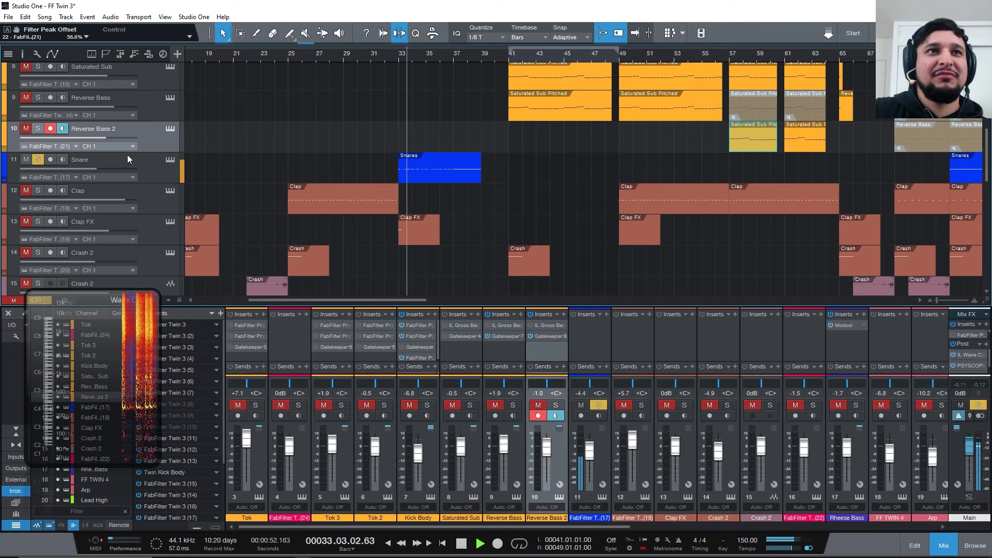
left_click(169, 160)
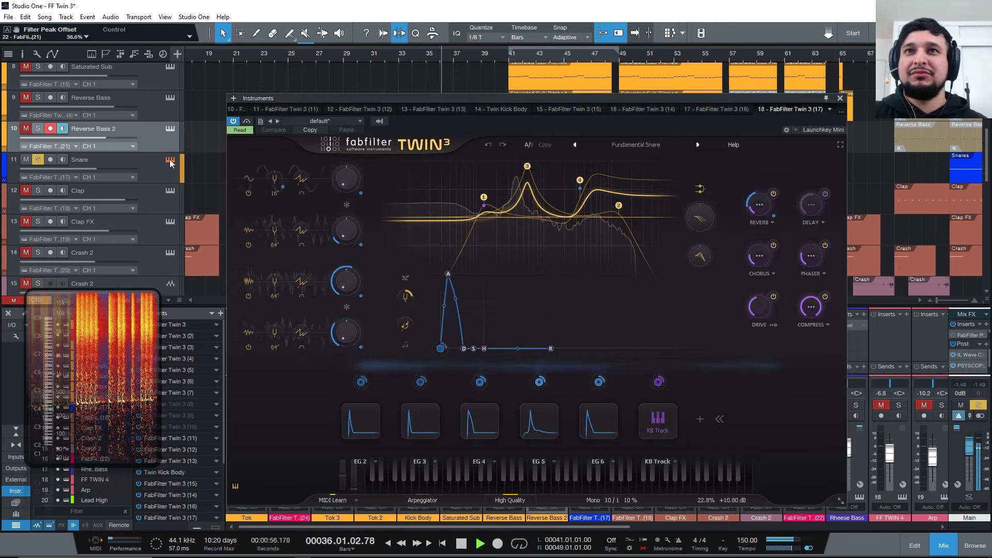
Step: Switch the Snare patch's A/B state during playback, stop, and reopen the Snare's Twin 3 with its window clear of the Snares clip
left_click(527, 147)
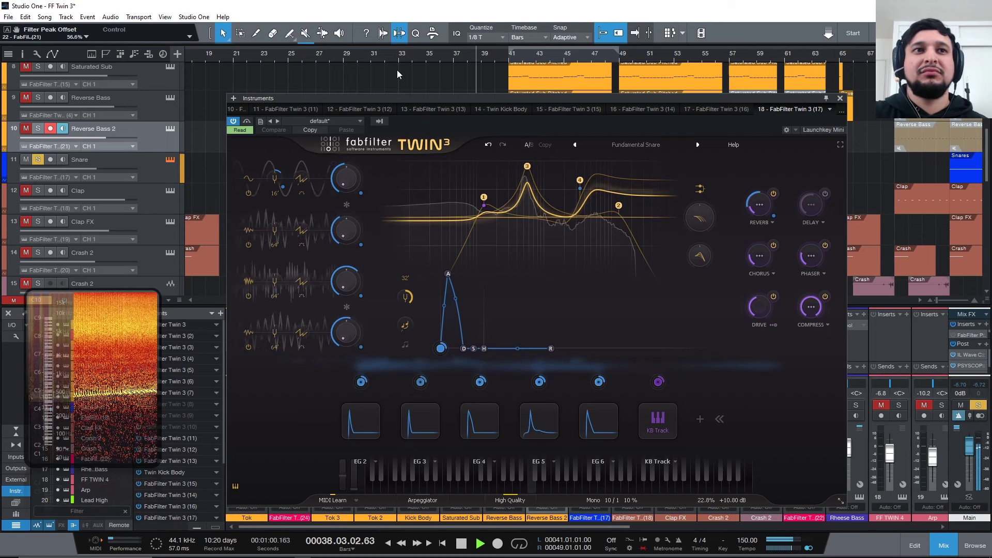
key("space")
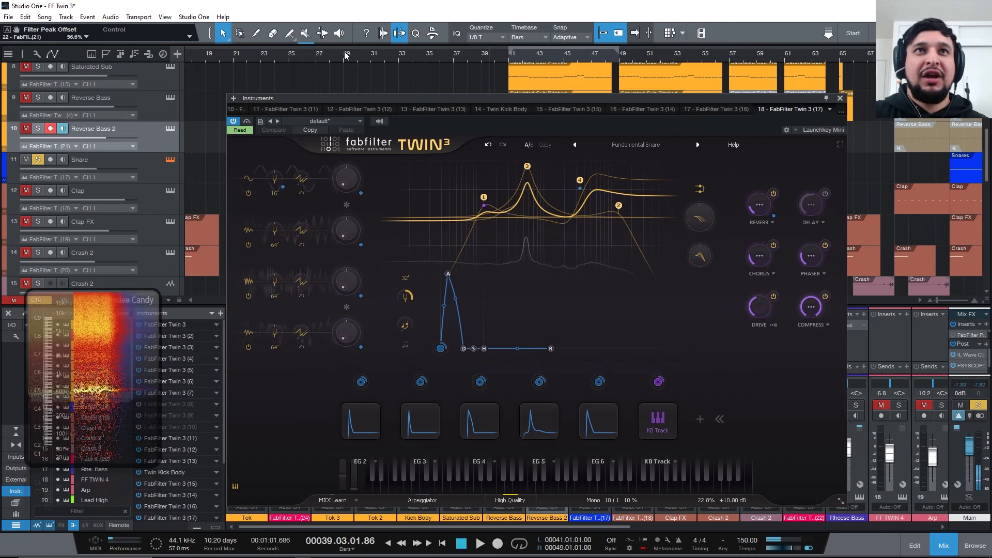
left_click_drag(377, 92, 369, 279)
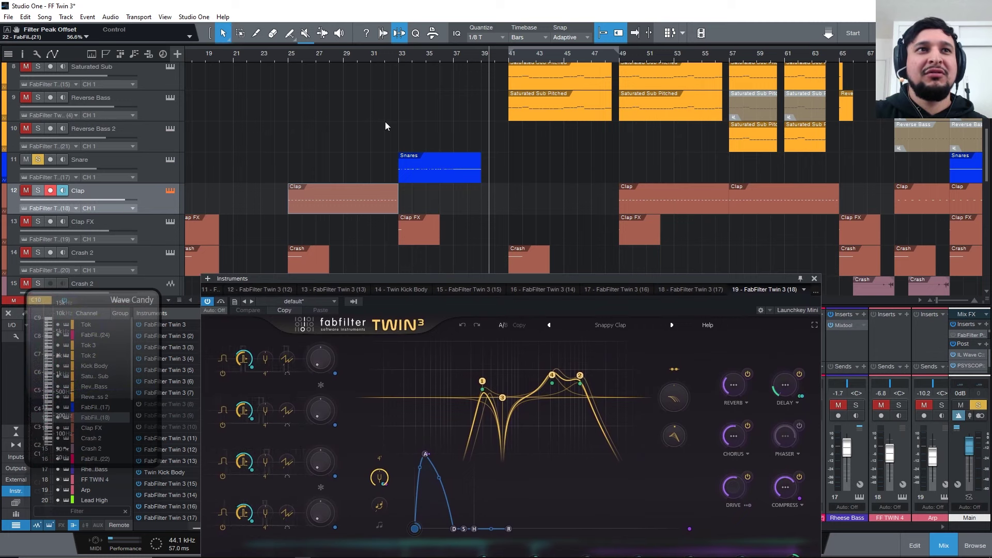
left_click(167, 159)
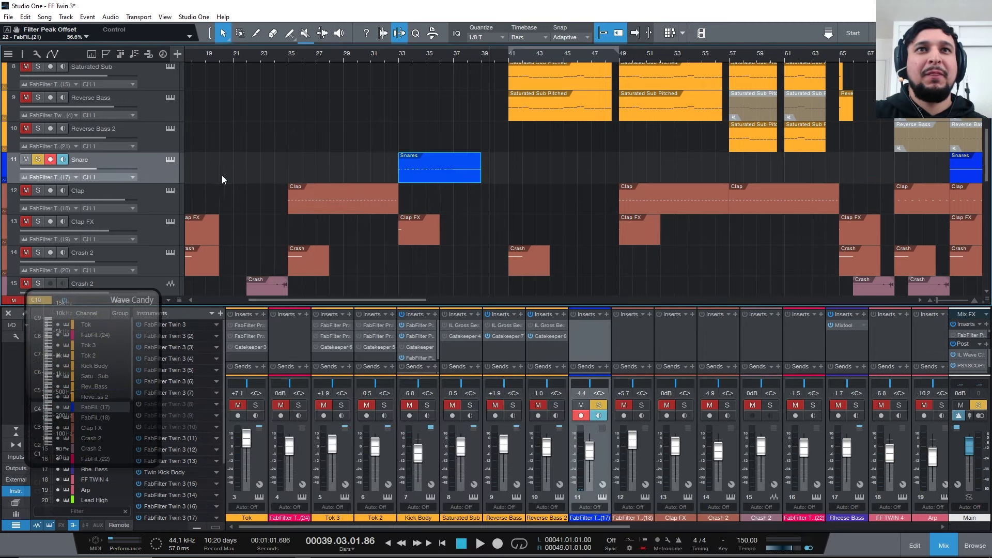
left_click(170, 161)
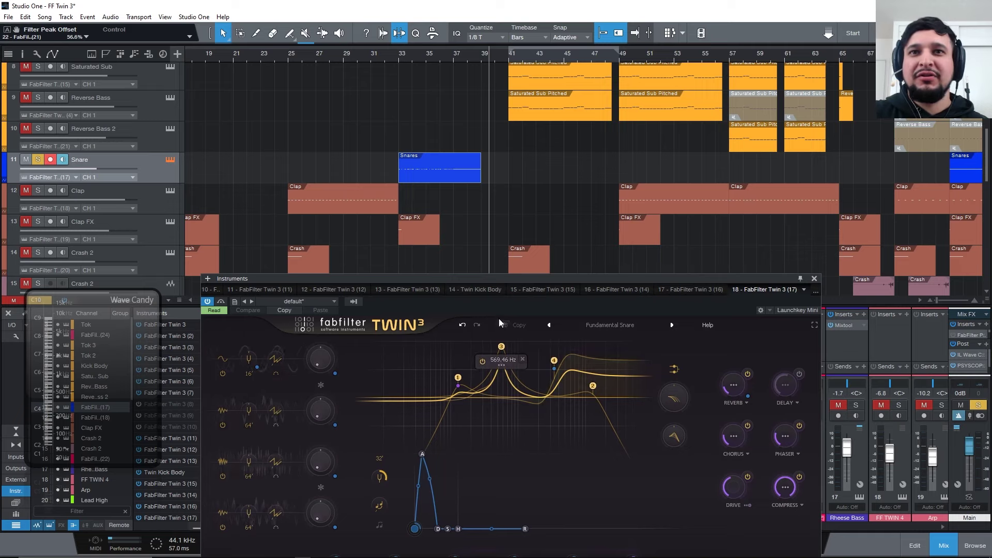
Step: View the Drums presets around Fundamental Snare without changing the patch, and play the soloed Snare from bar 33
left_click(610, 325)
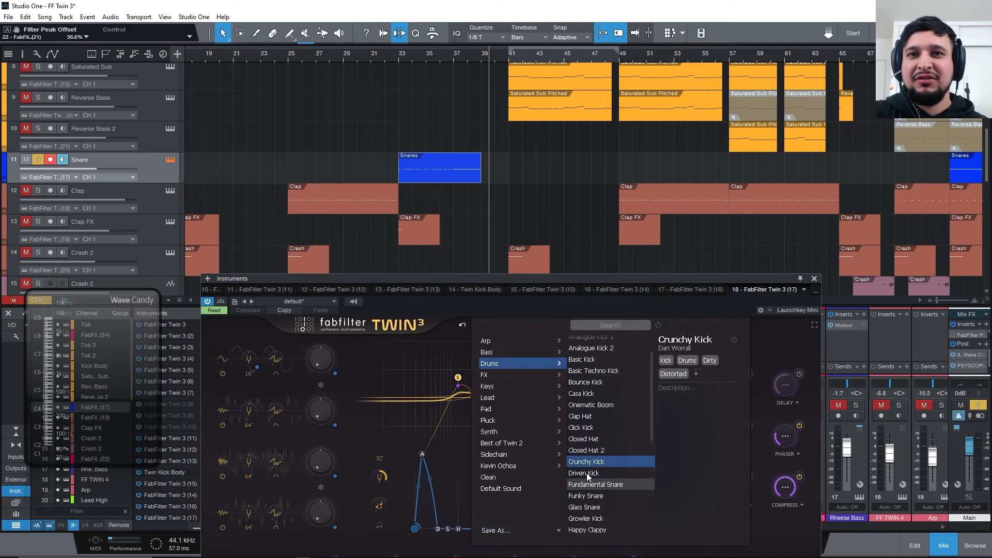
left_click(493, 259)
left_click(399, 57)
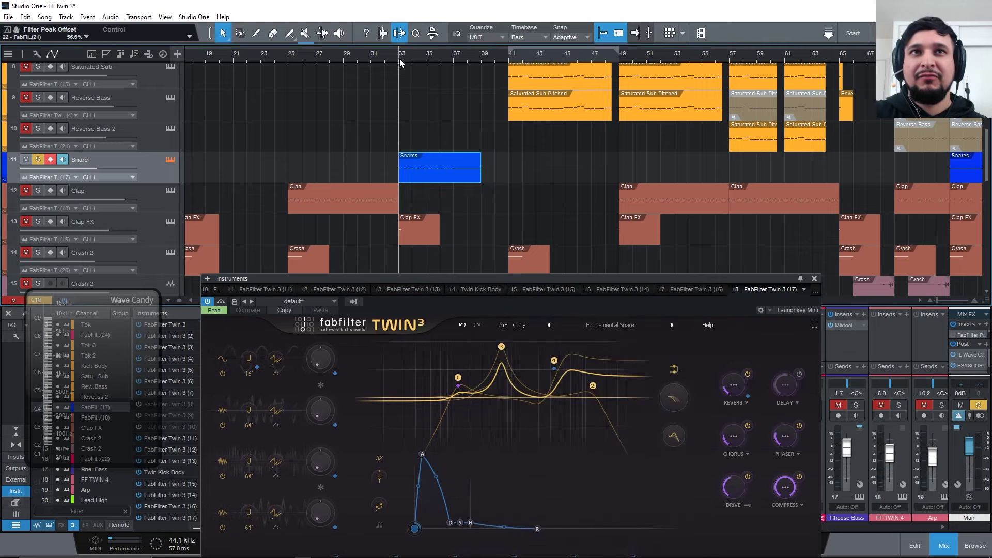
key("space")
left_click_drag(404, 277, 378, 132)
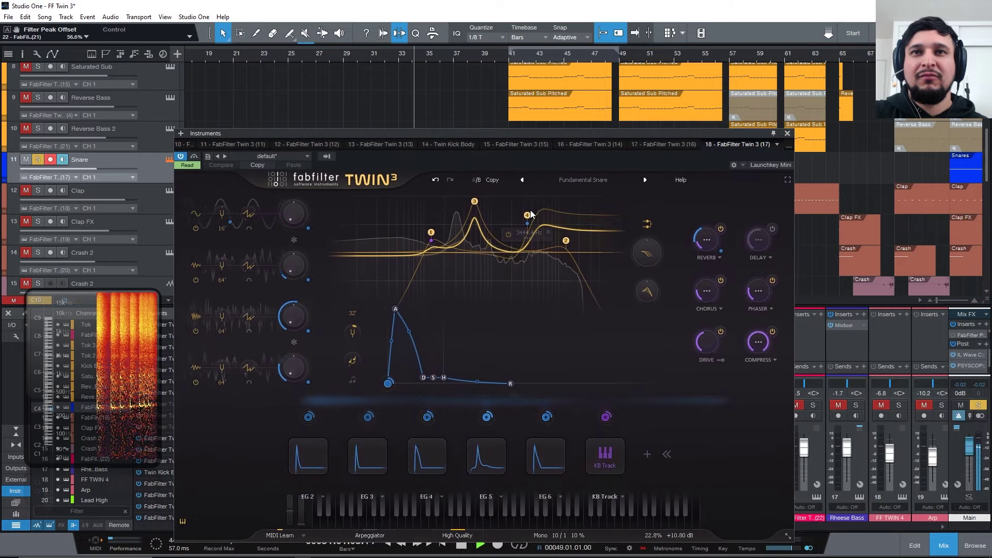
Step: Compare the Snare patch's A/B states, replaying the Snares clip from bar 33 with both versions
left_click(479, 179)
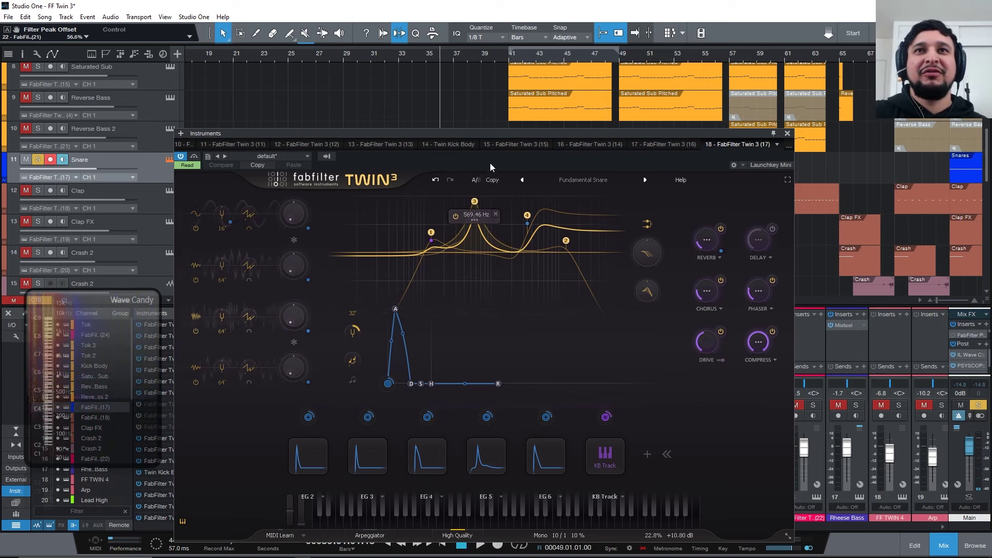
left_click(477, 181)
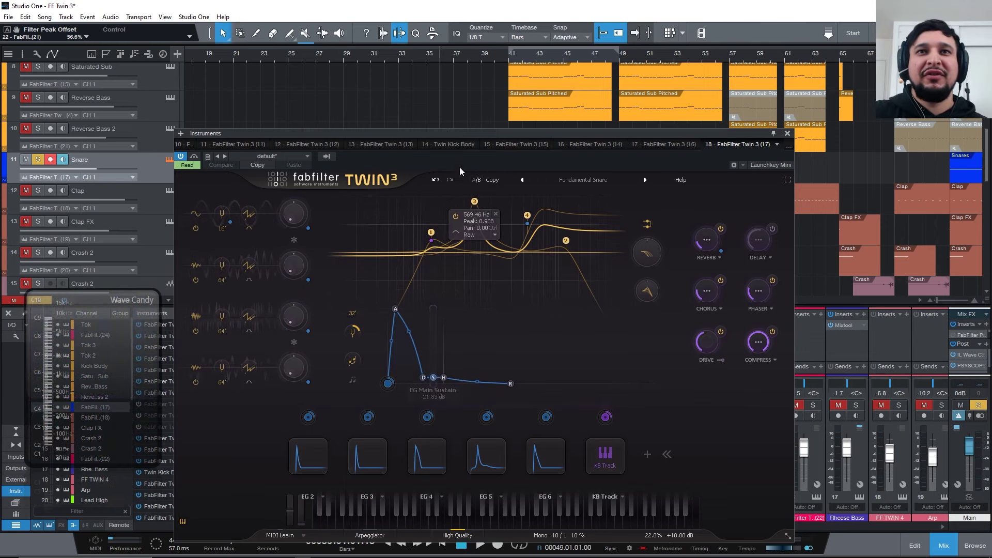
left_click(473, 181)
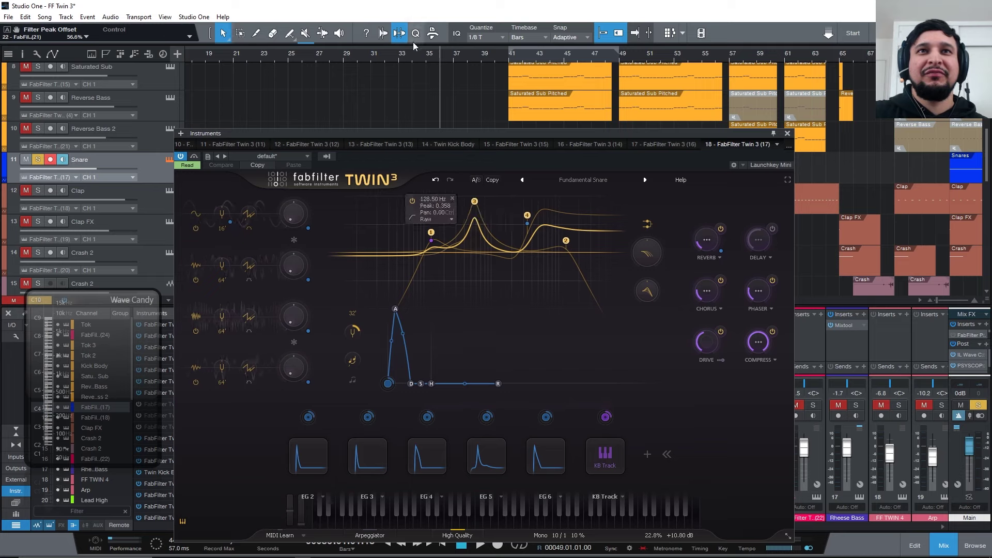
left_click(392, 60)
key("space")
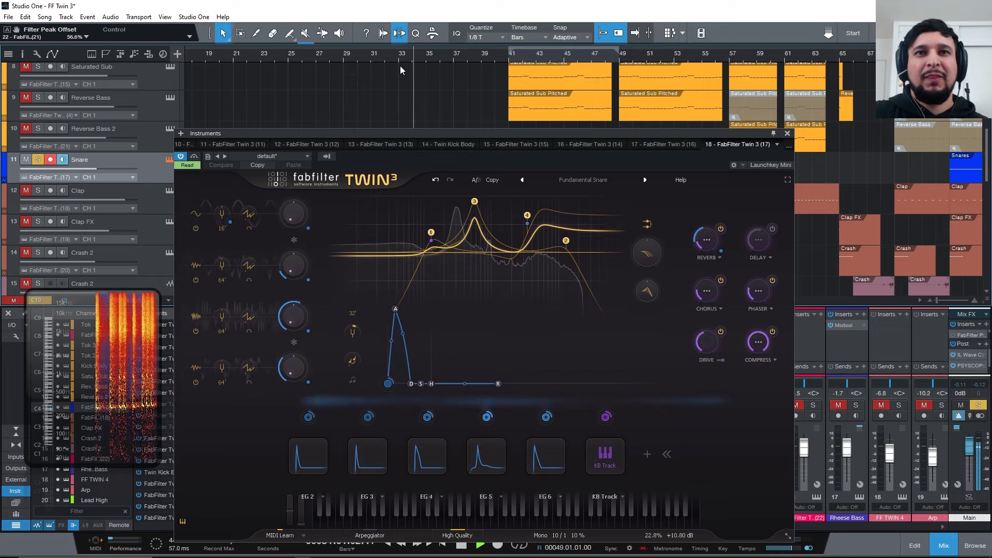
left_click(475, 181)
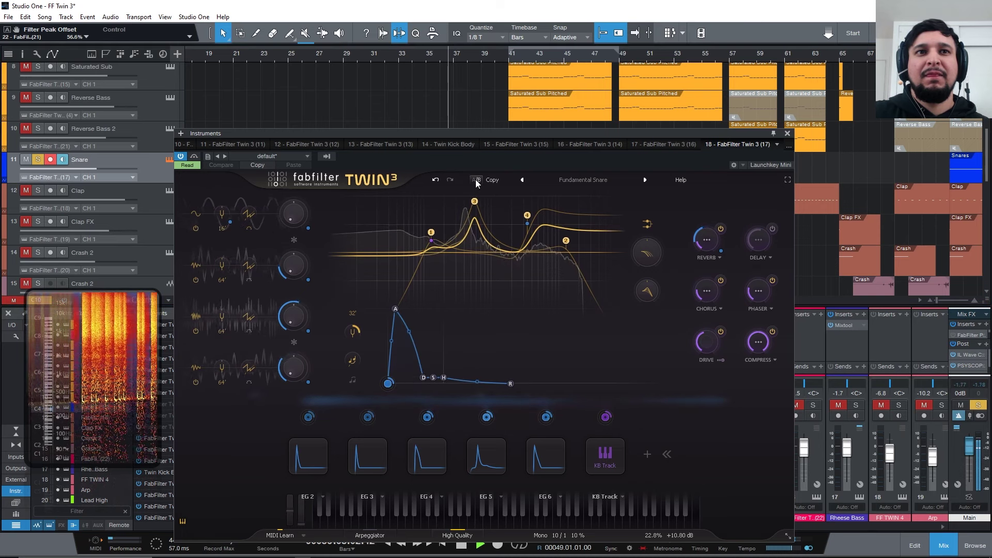
left_click(475, 179)
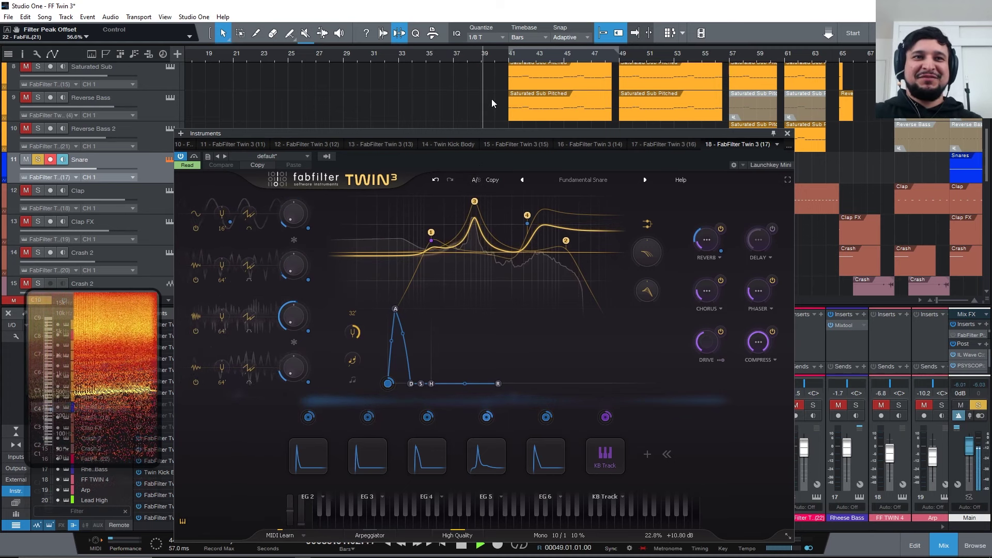
key("space")
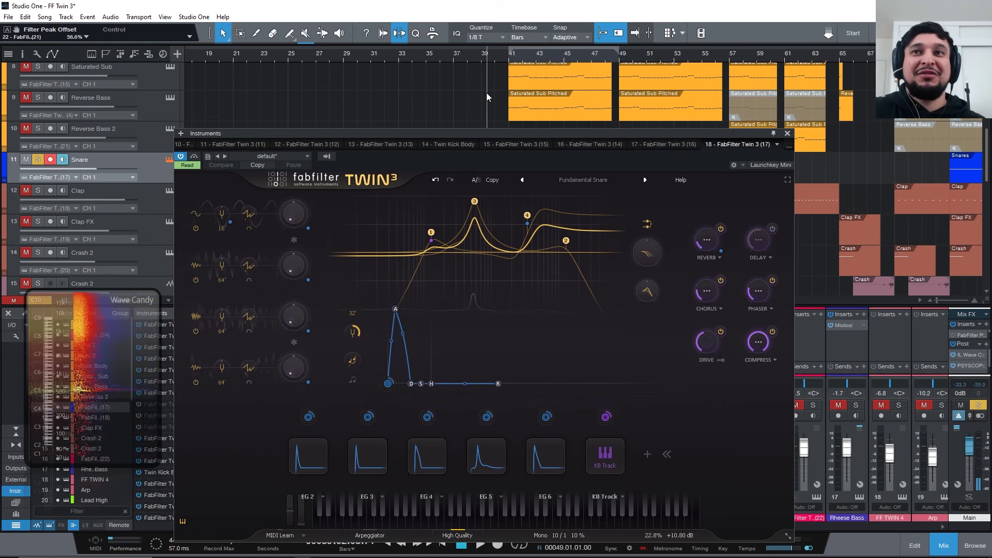
Step: Load the Funky Snare preset from the Drums category on the Snare track and start playback around bar 29
left_click(568, 302)
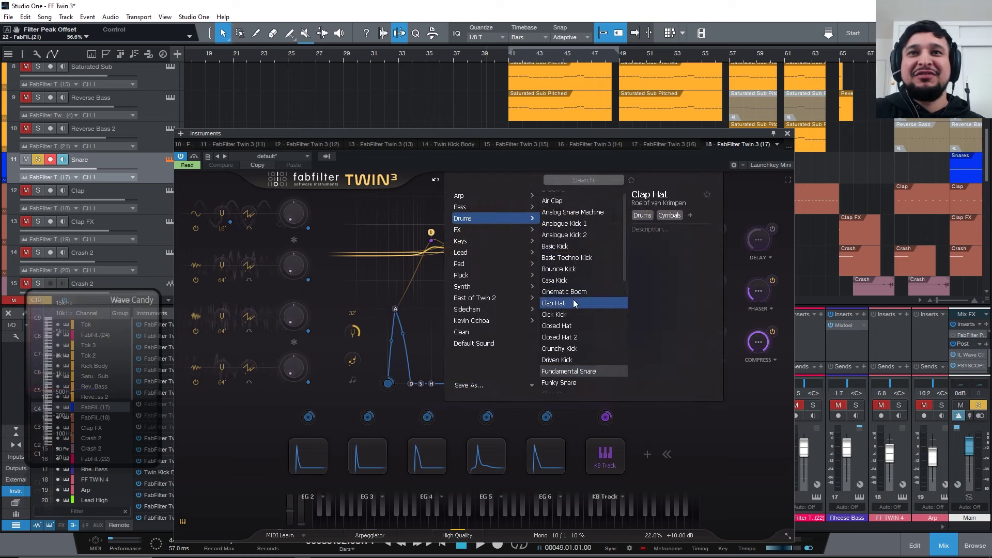
scroll(576, 251, "down", 2)
double_click(559, 330)
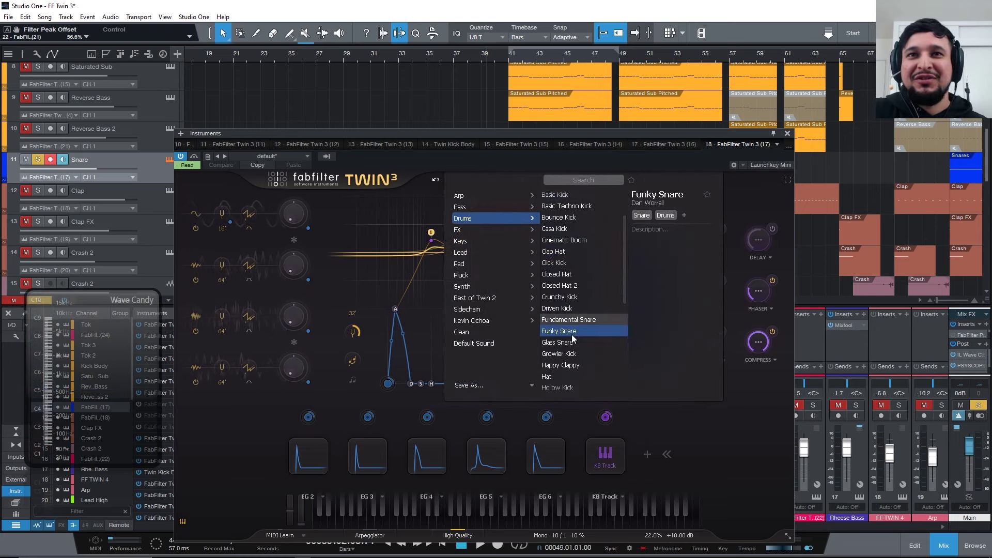
left_click(347, 58)
key("space")
left_click(343, 57)
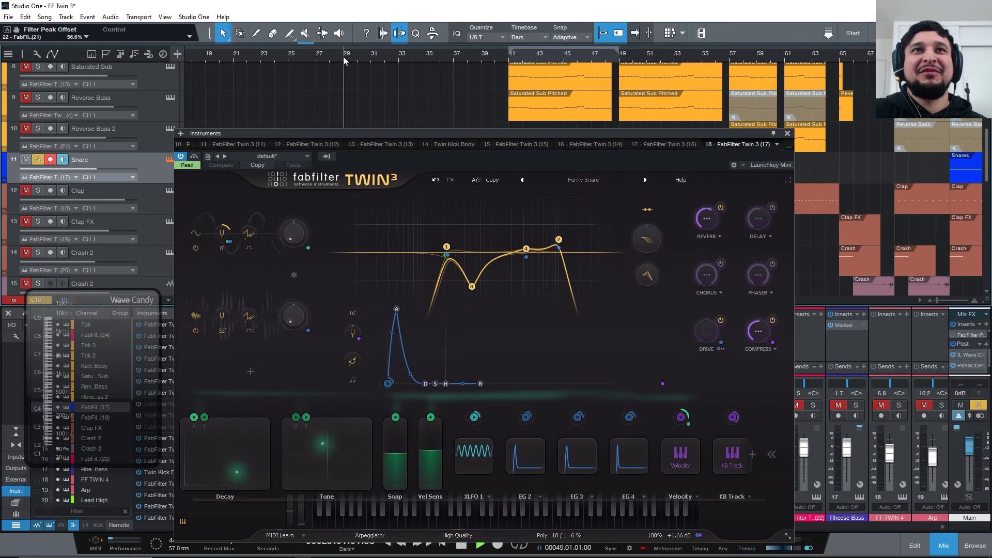
Step: Loop bars 33 to 37 over the Snares clip and play from the loop start
scroll(371, 142, "down", 1)
scroll(352, 92, "down", 3)
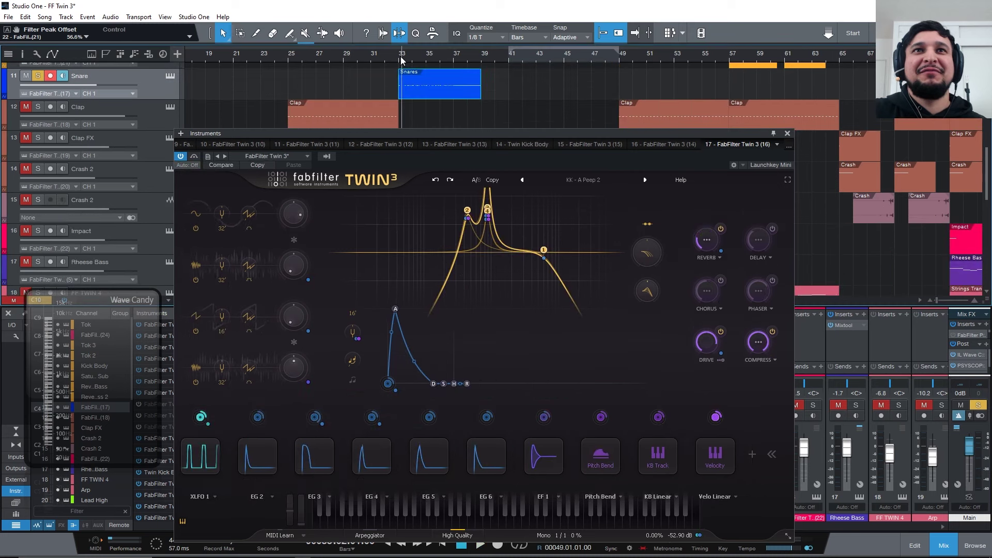
left_click_drag(401, 53, 457, 53)
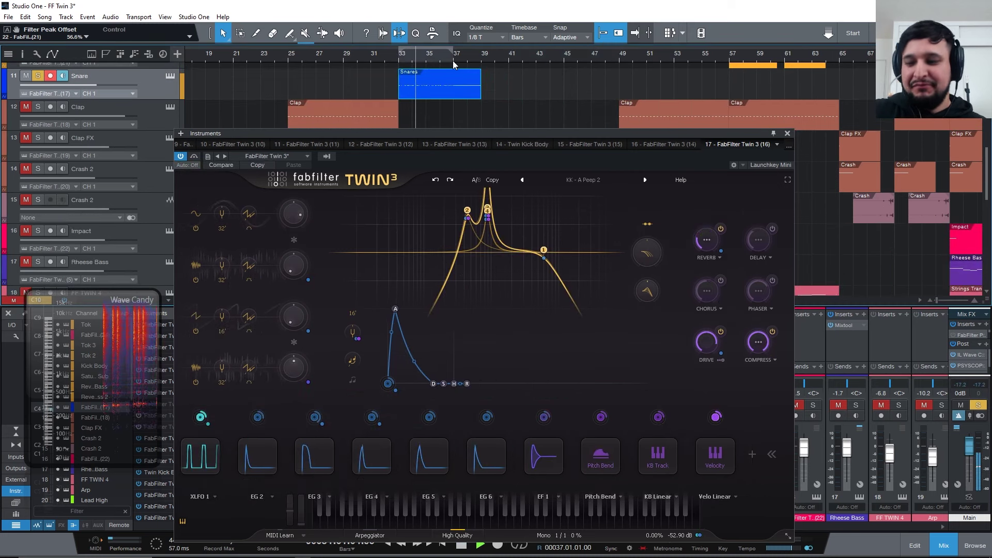
key("KP_Divide")
key("KP_1")
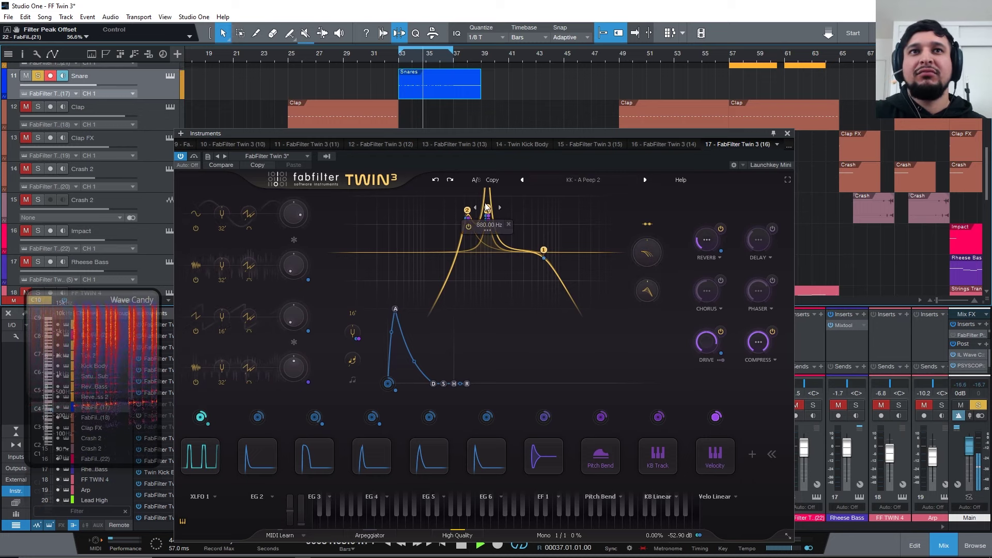
Step: Reopen the Snare's Twin 3, load the Glass Snare preset and browse the other Drums snare presets during loop playback
left_click(169, 76)
left_click(593, 181)
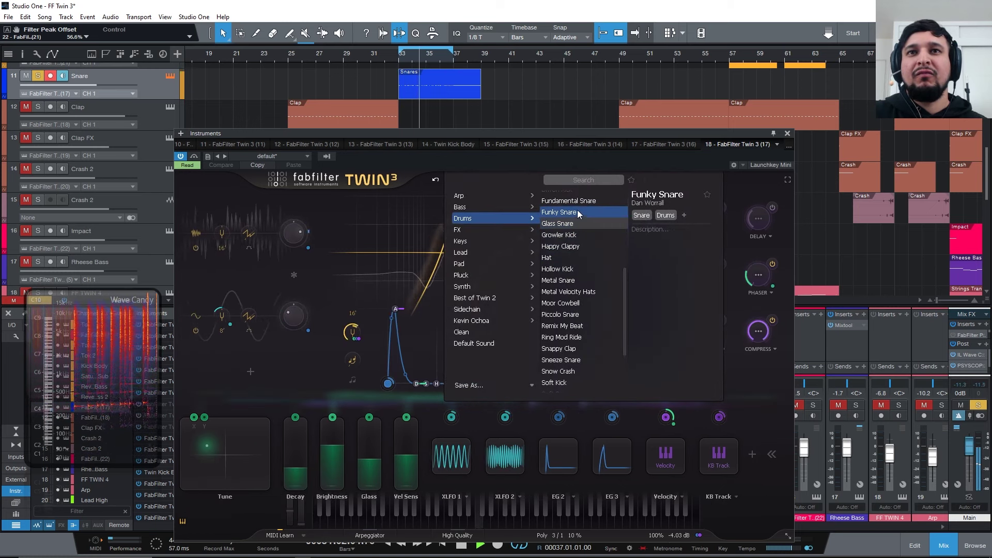
scroll(579, 234, "down", 1)
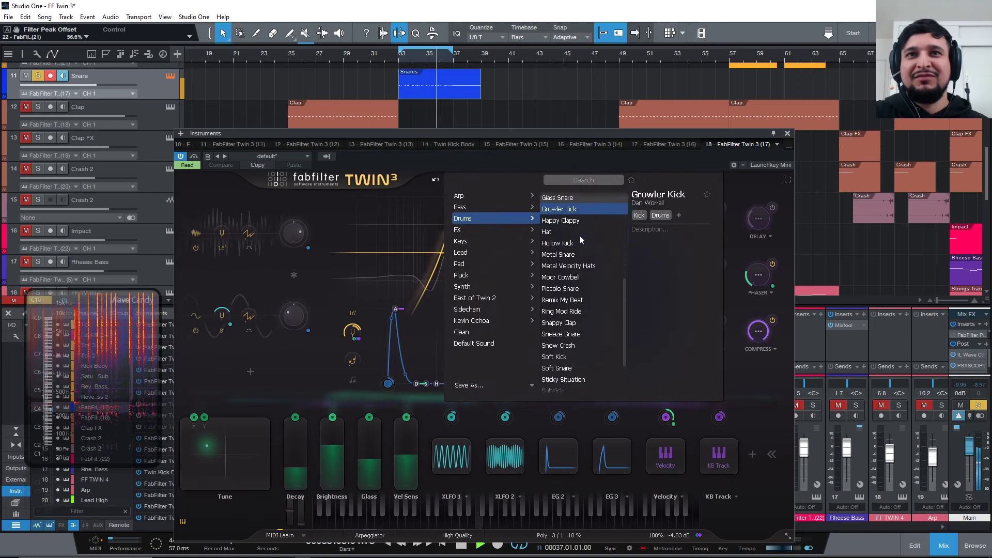
scroll(578, 235, "up", 1)
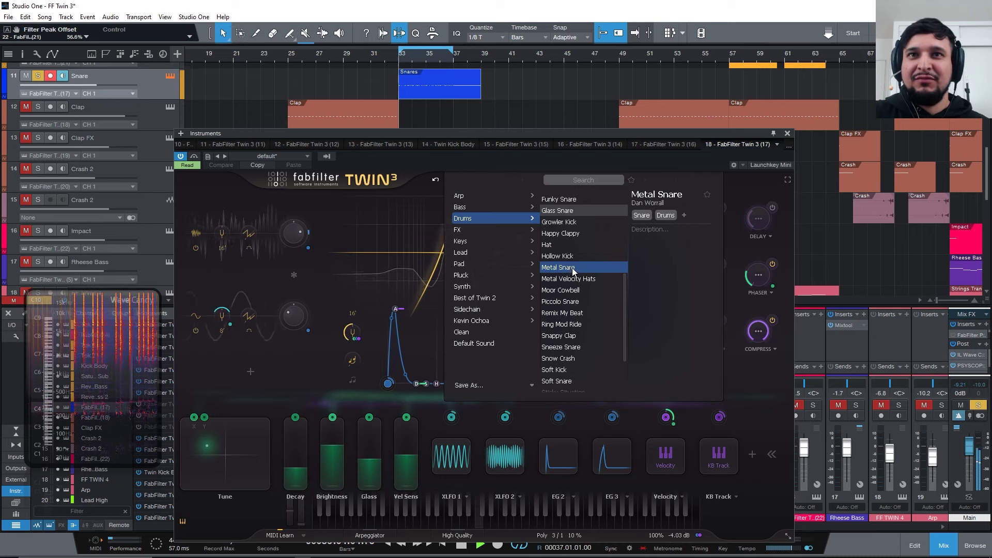
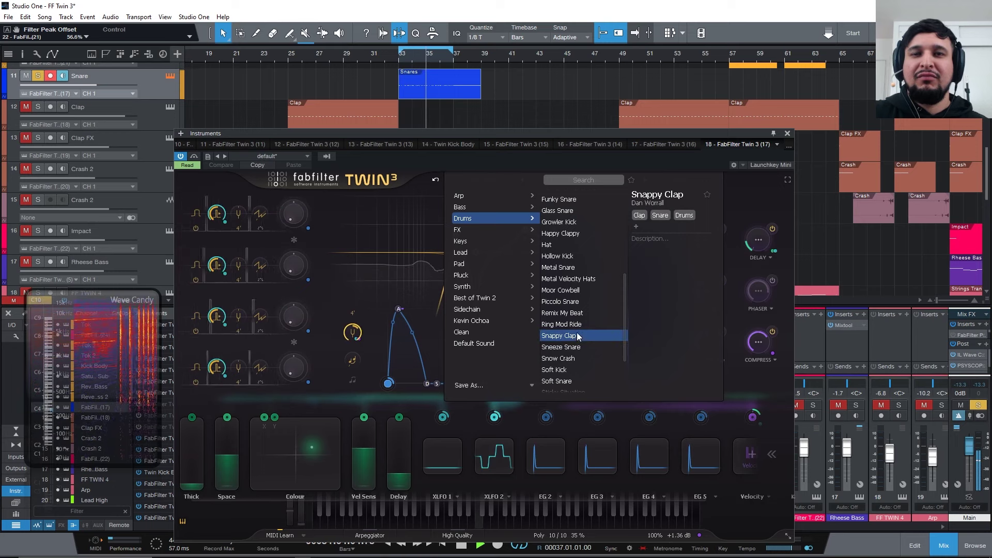
Step: Load the Soft Kick preset and step forward through Soft Snare and Sticky Situation to SubKick, auditioning them with loop playback
scroll(579, 330, "down", 1)
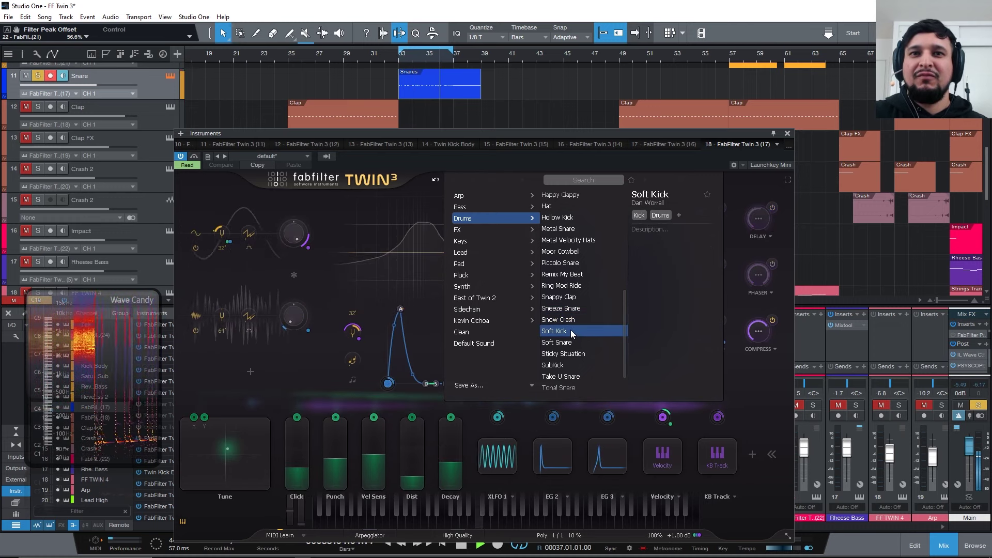
left_click(572, 332)
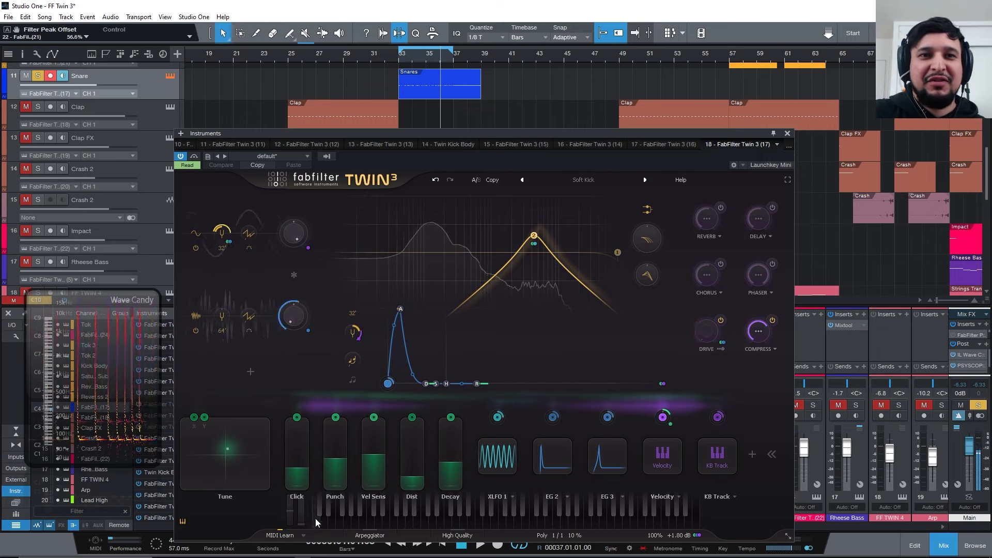
left_click(645, 180)
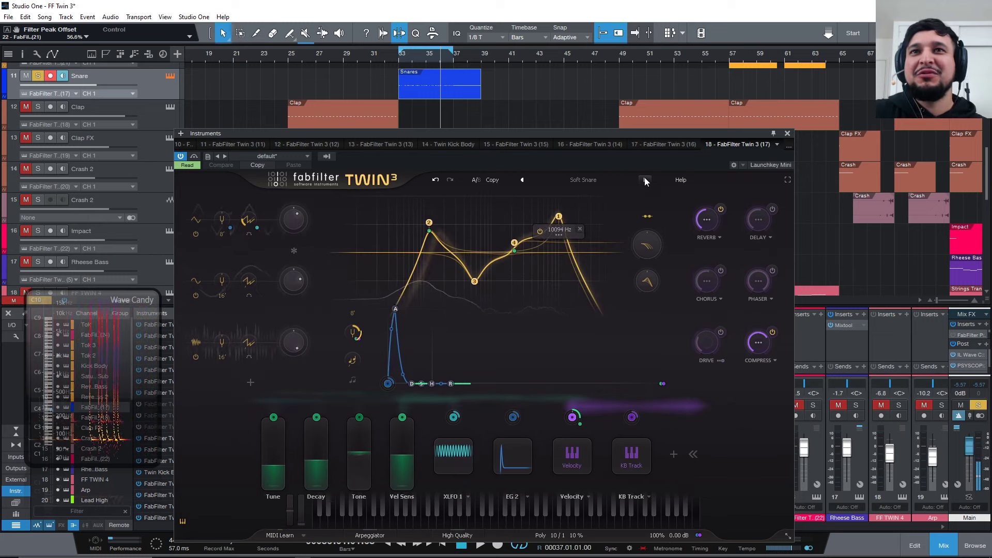
key("space")
left_click(645, 180)
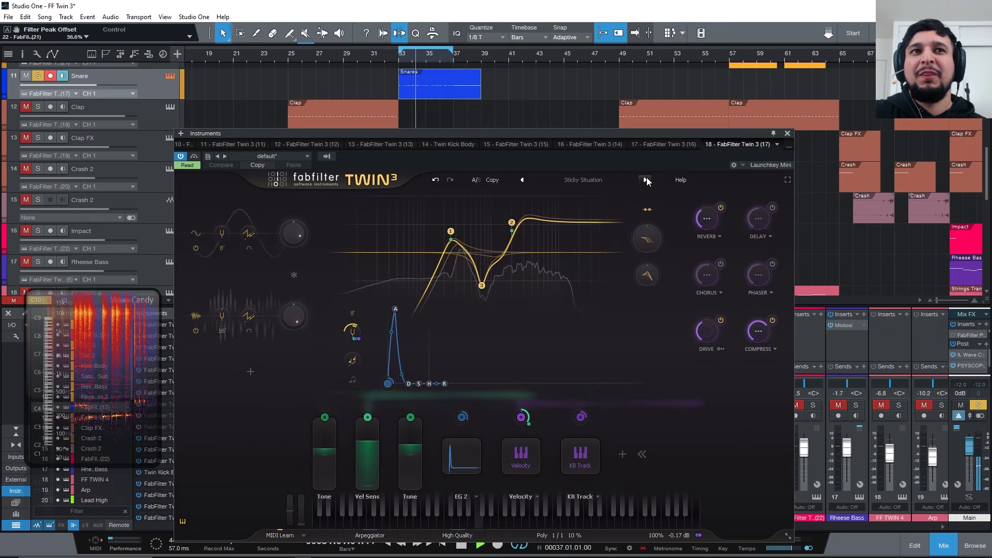
left_click(646, 179)
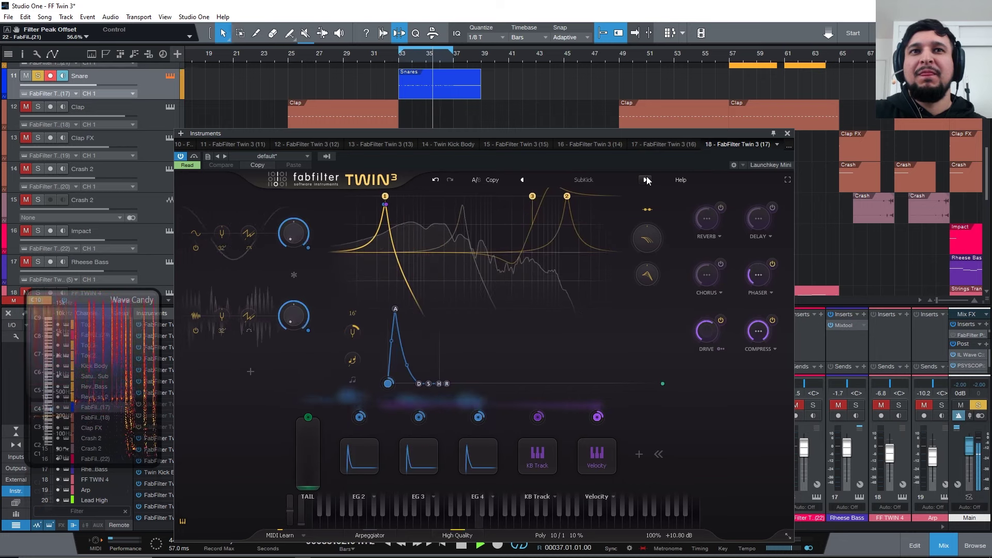
Step: Stop playback and audition the SubKick preset by playing notes at several pitches on the virtual keyboard
key("space")
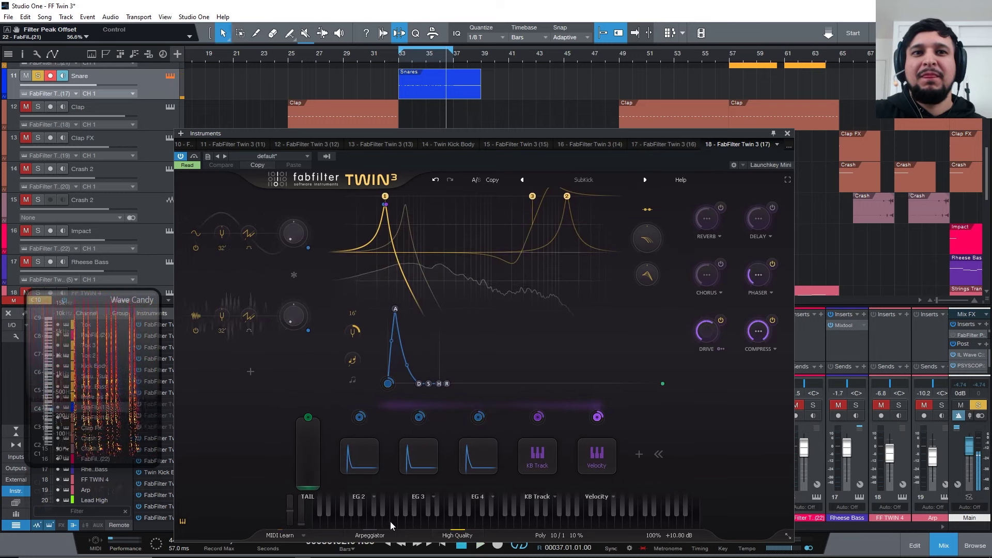
left_click(401, 514)
left_click(442, 510)
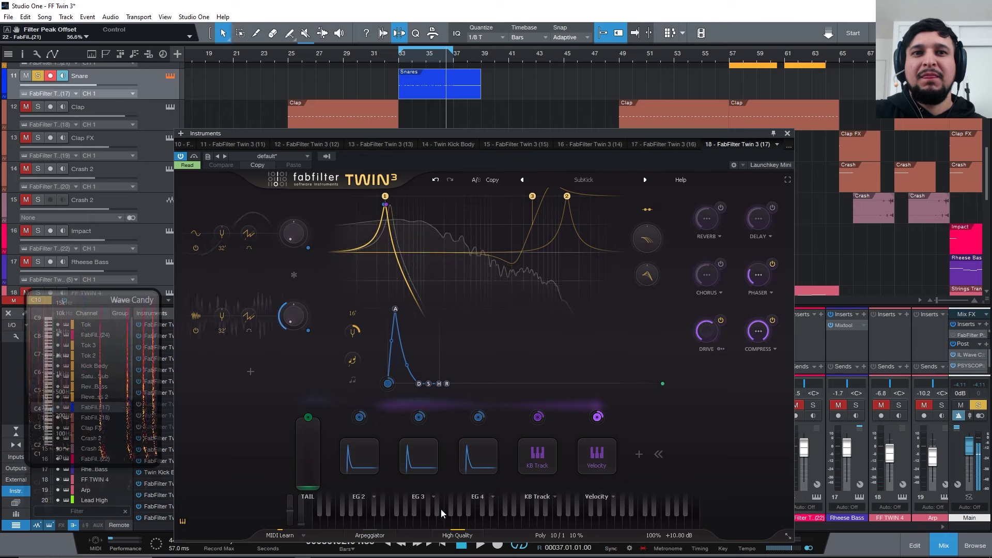
left_click(486, 517)
left_click(519, 524)
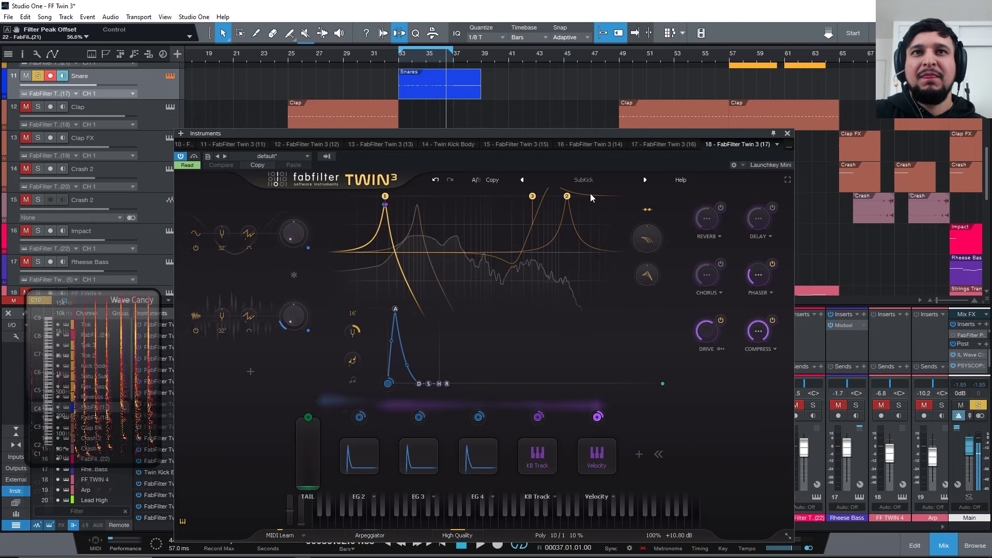
Step: Load the Take U Snare preset and audition it with single and rapidly repeated notes across the virtual keyboard
left_click(644, 180)
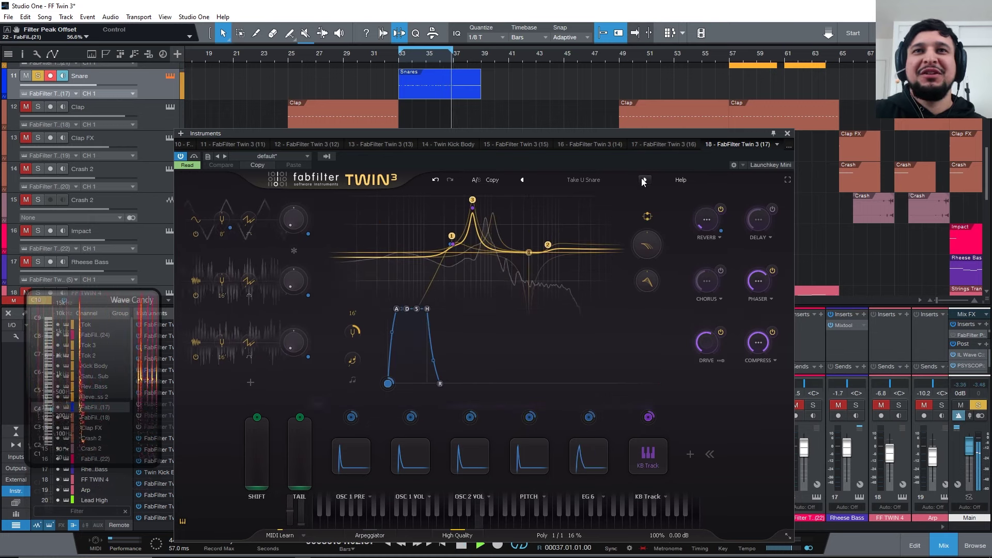
left_click(475, 504)
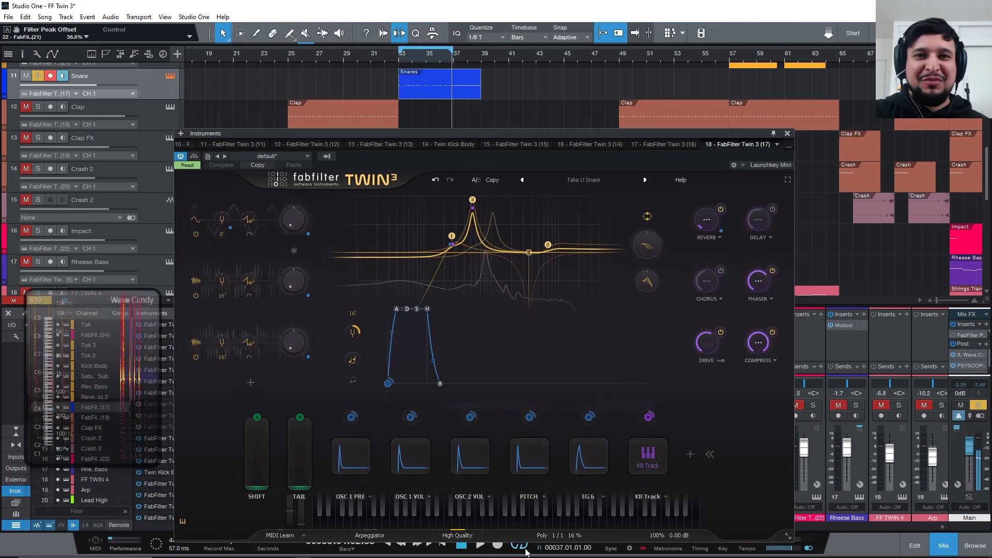
left_click(480, 524)
left_click(480, 524)
left_click(441, 527)
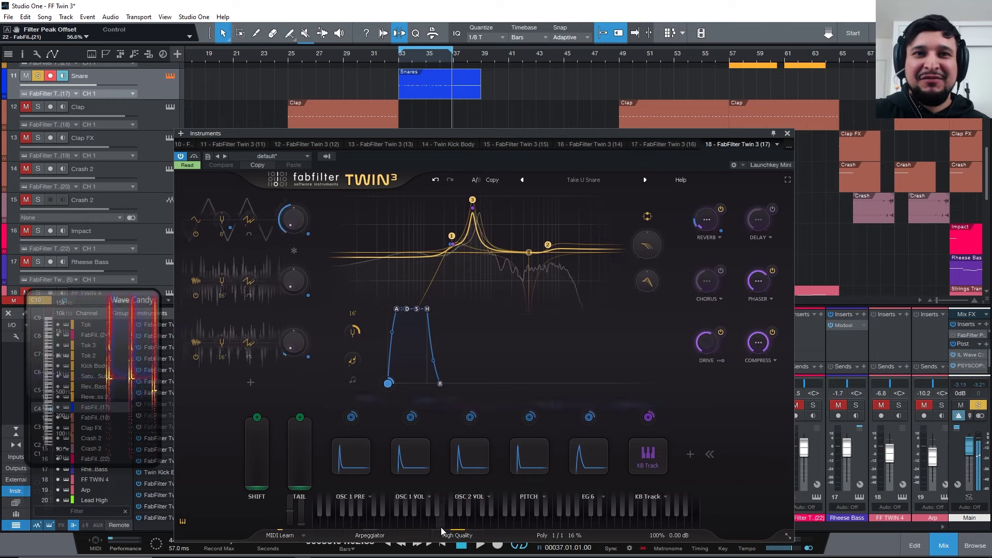
left_click(442, 527)
left_click(384, 525)
left_click(384, 526)
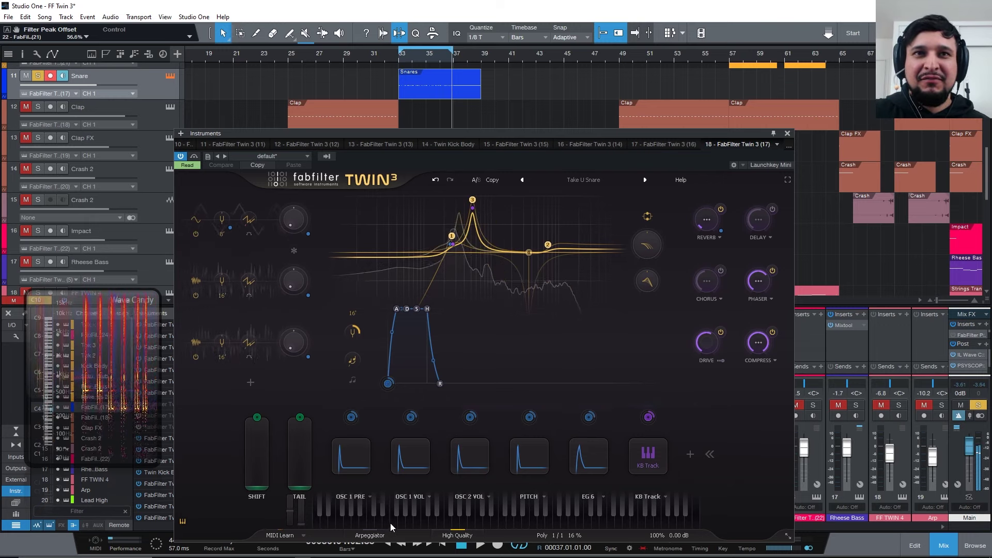
left_click(391, 523)
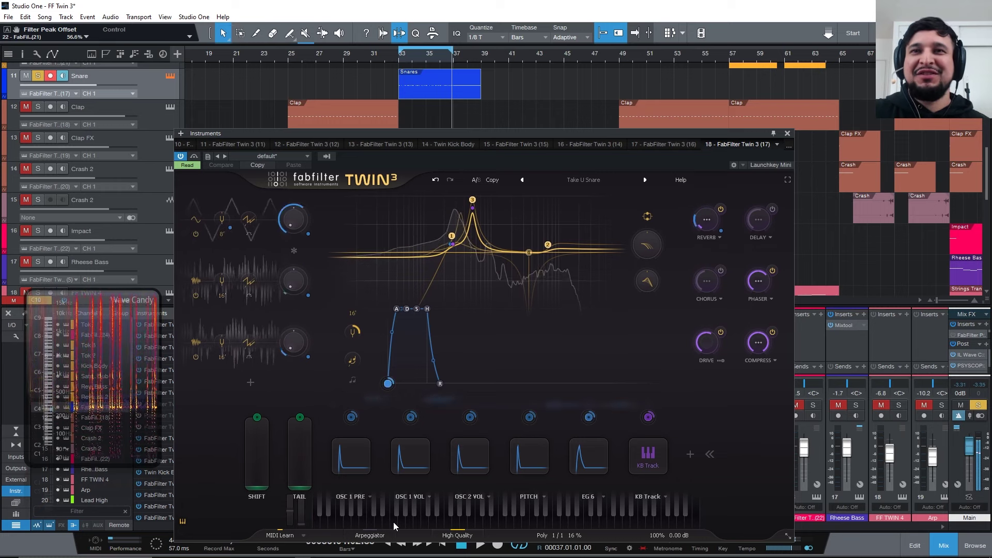
left_click(423, 519)
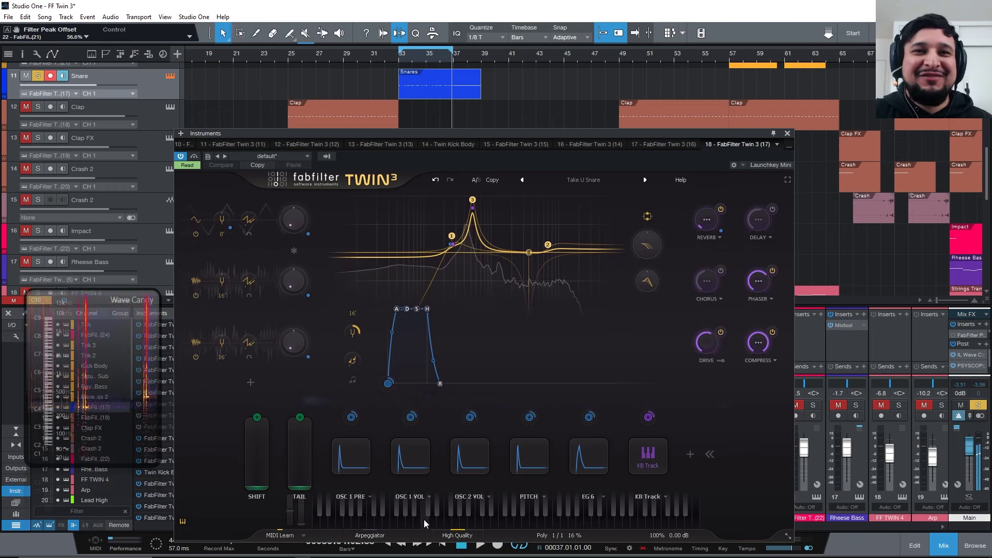
left_click(423, 520)
left_click(423, 519)
left_click(422, 518)
left_click(422, 518)
left_click(422, 518)
left_click(421, 518)
left_click(421, 517)
left_click(422, 518)
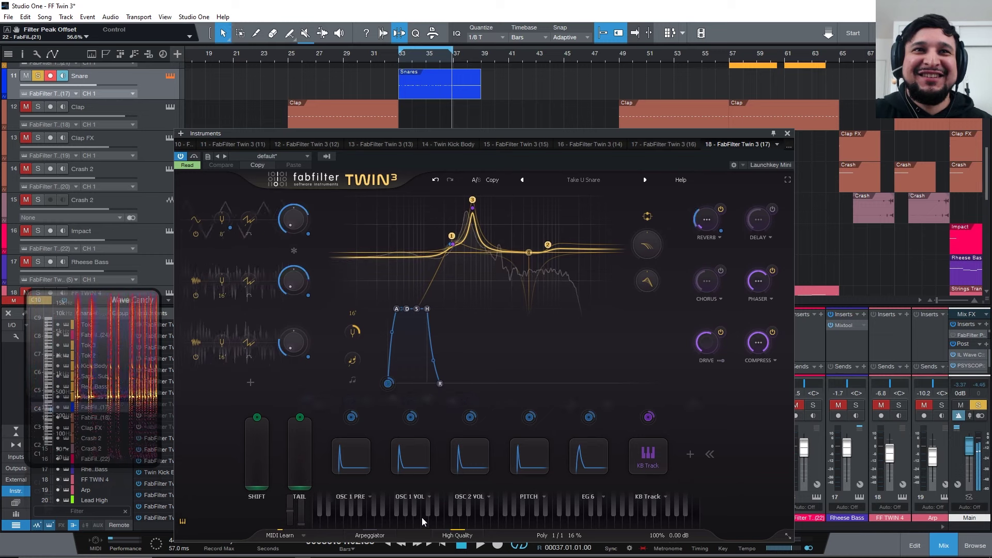
left_click(421, 517)
left_click(421, 518)
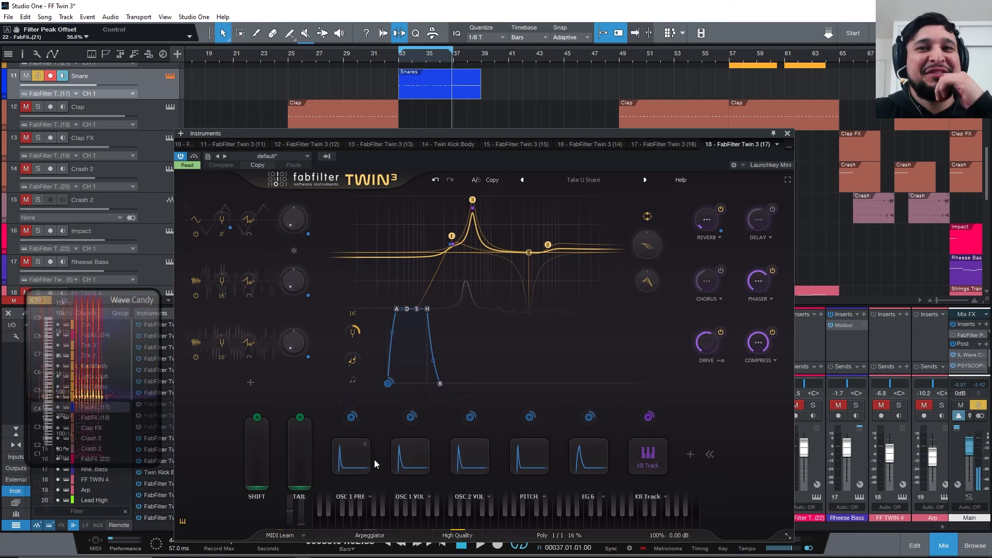
Step: Inspect the envelopes' modulation targets in Take U Snare and set the OSC 2 VOL envelope's delay to about 345.6 ms
left_click(357, 461)
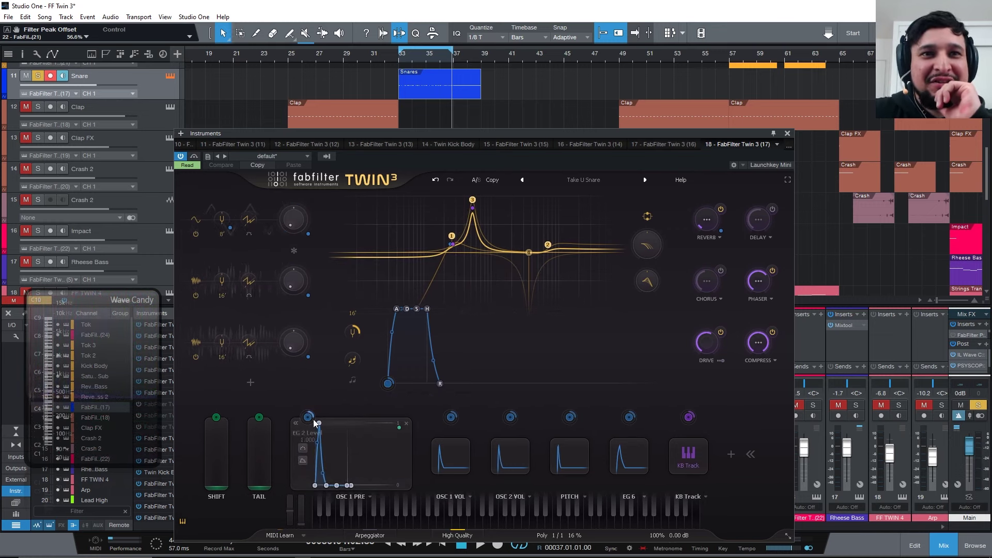
mouse_move(309, 419)
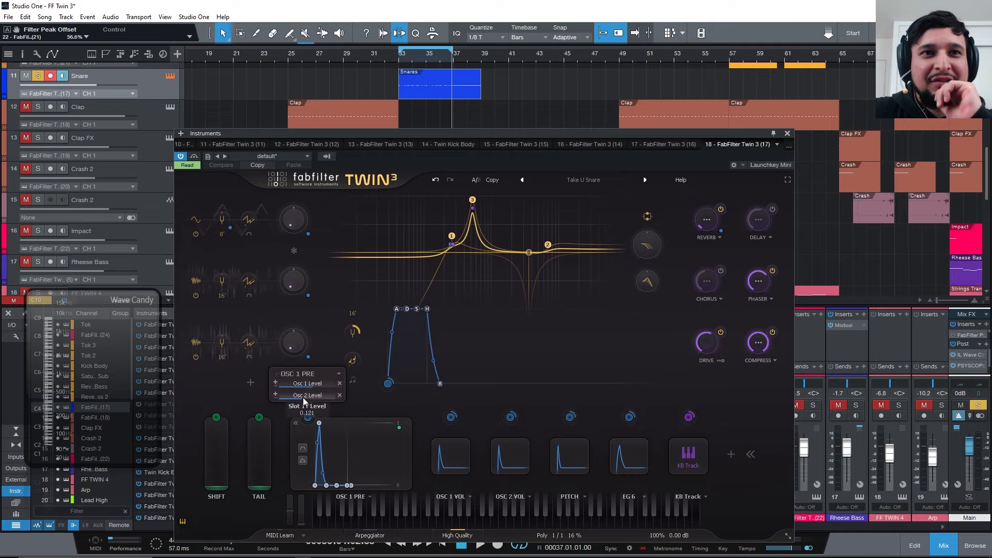
mouse_move(450, 421)
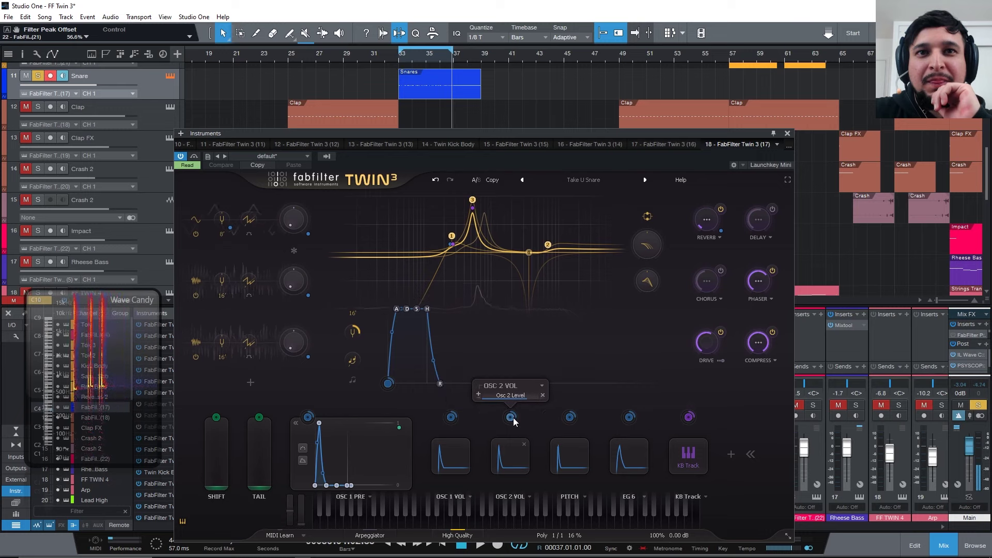
left_click(527, 457)
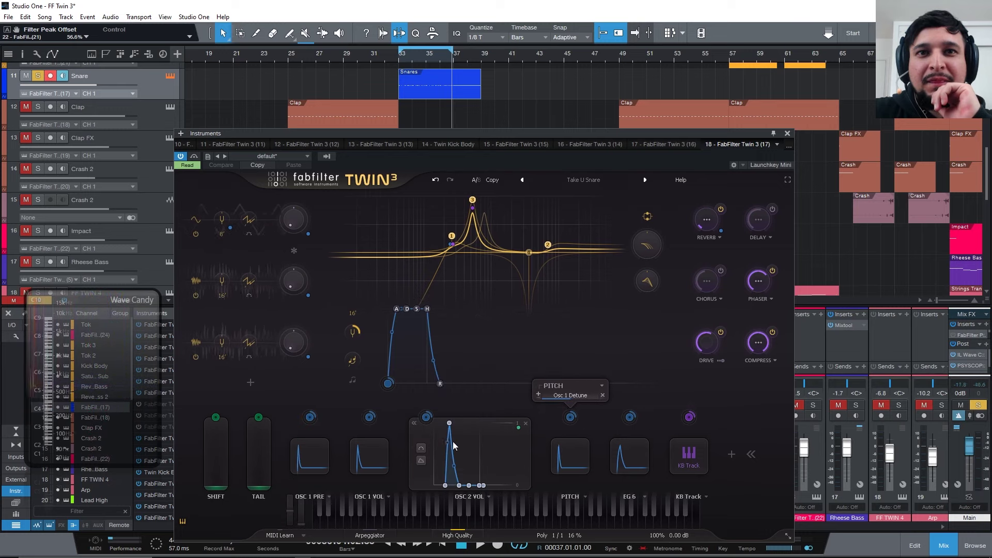
left_click_drag(446, 485, 465, 491)
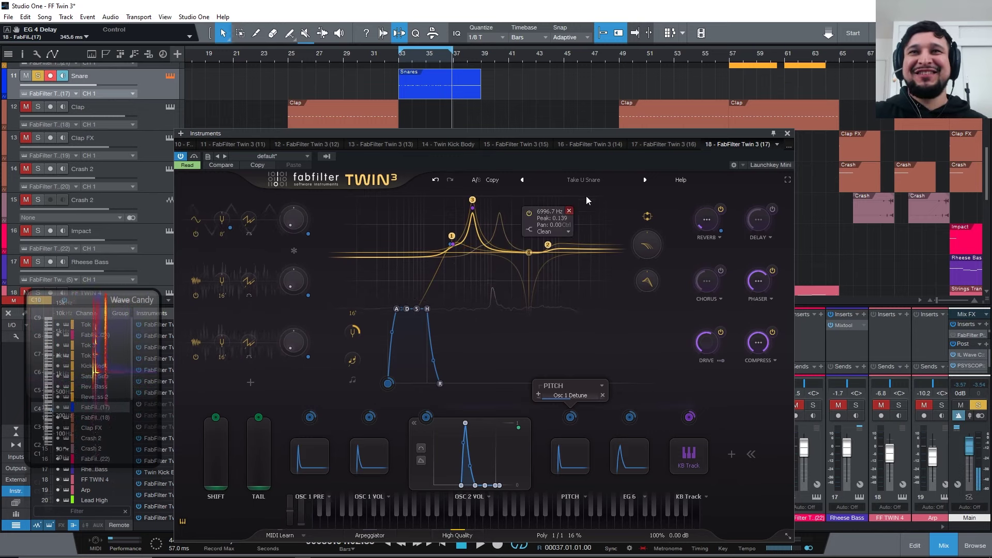
Step: Save the edited snare patch as a preset named BadumZZP in the author's own preset folder
left_click(593, 181)
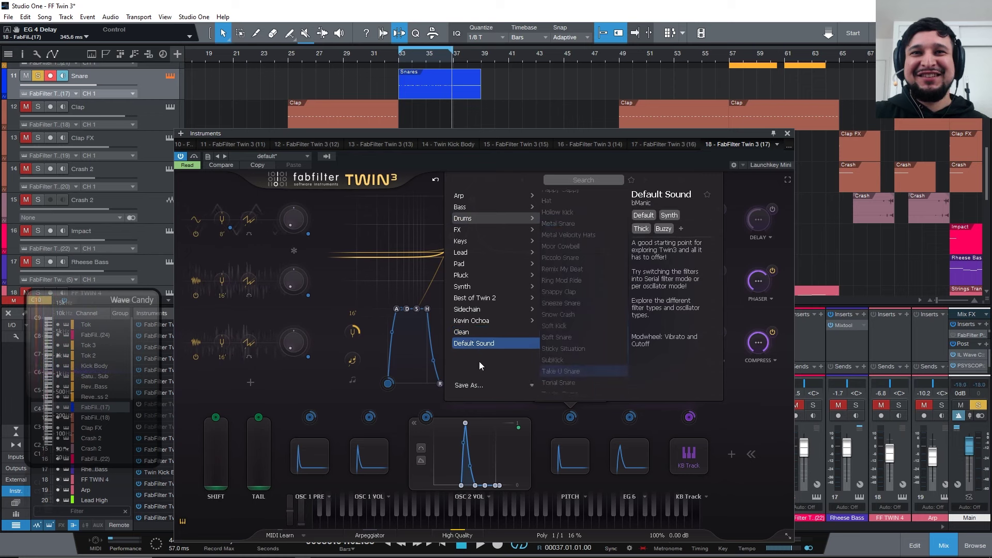
left_click(479, 384)
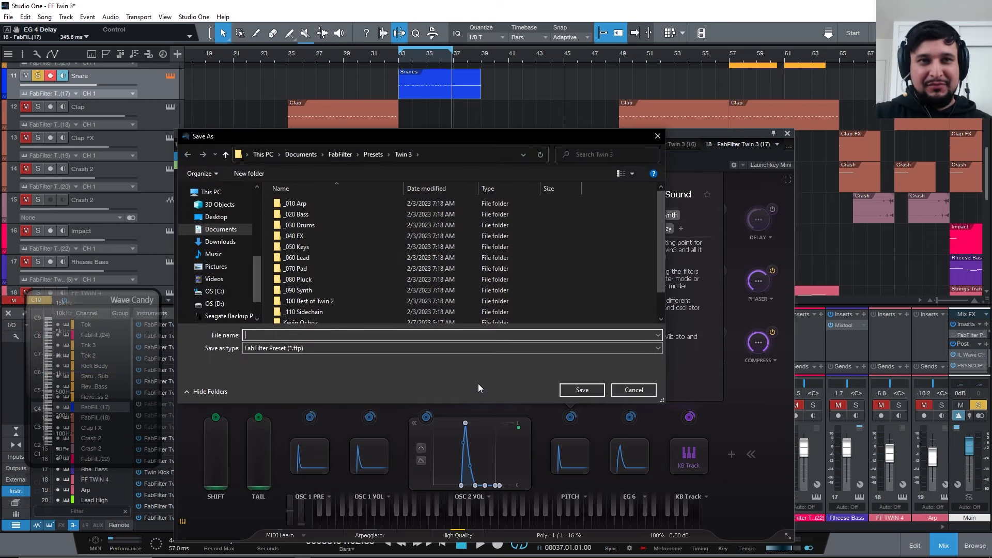
key("BackSpace")
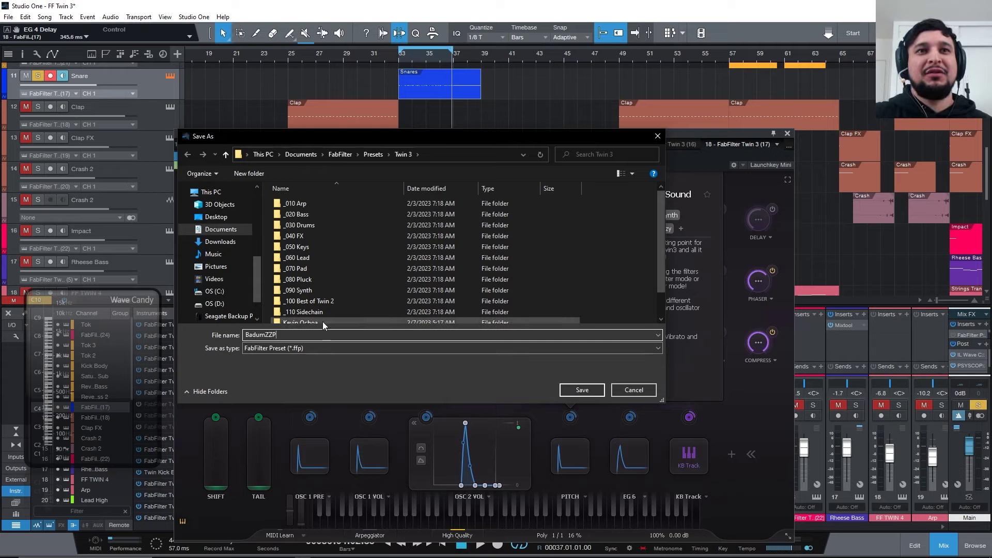
scroll(290, 318, "down", 1)
double_click(299, 315)
left_click(582, 390)
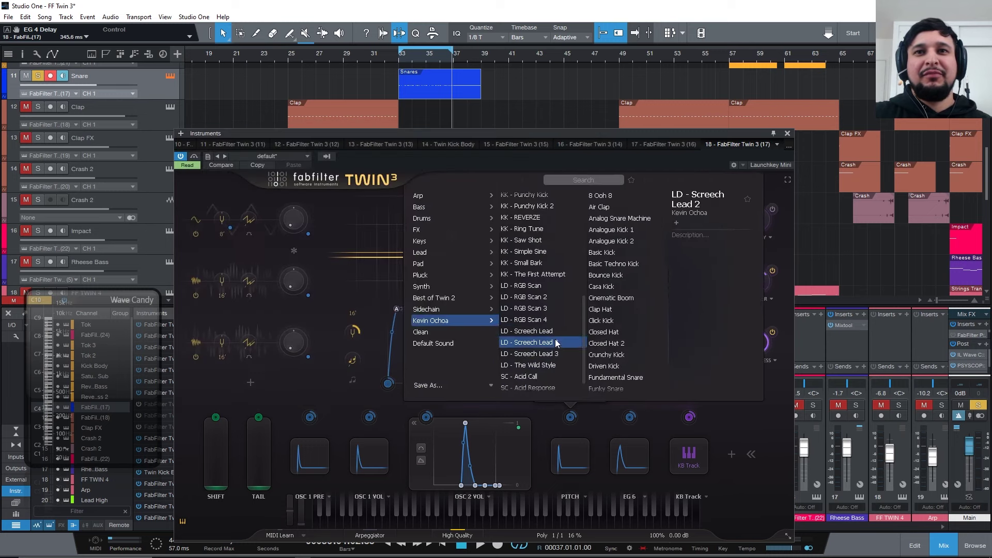
Step: Audition the BadumZZP preset in the loop, then load Dubstep Screech KO, stop playback and try it on the virtual keyboard
left_click(533, 296)
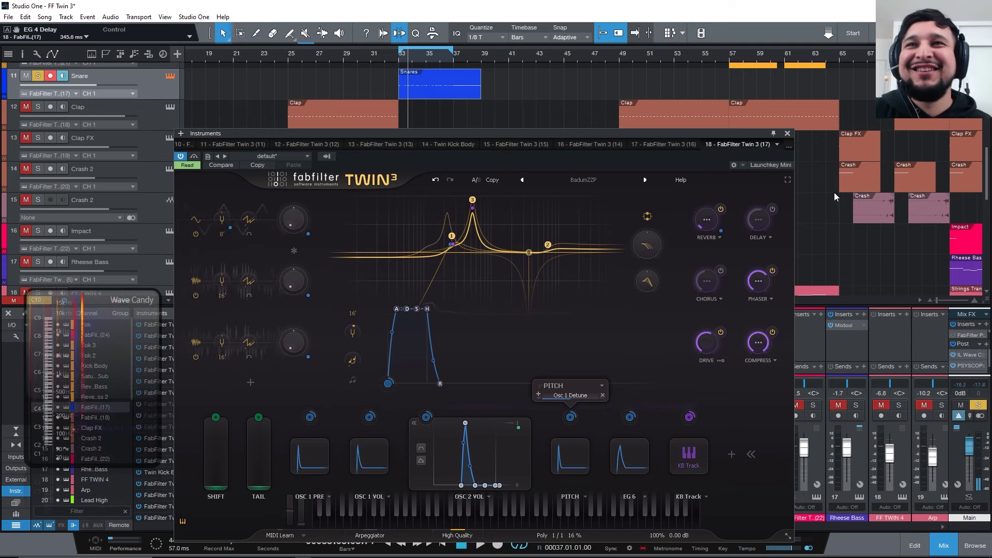
left_click(647, 180)
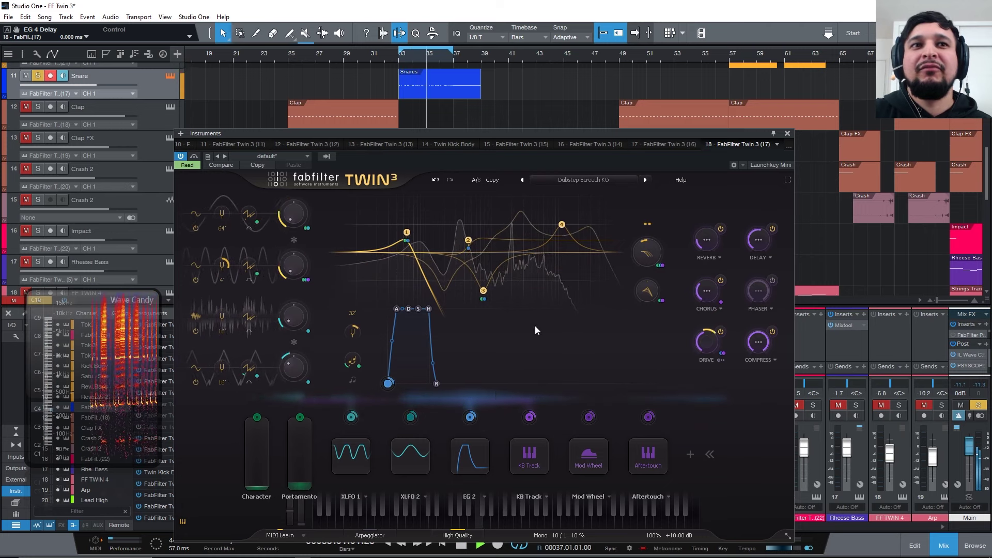
key("space")
left_click(389, 517)
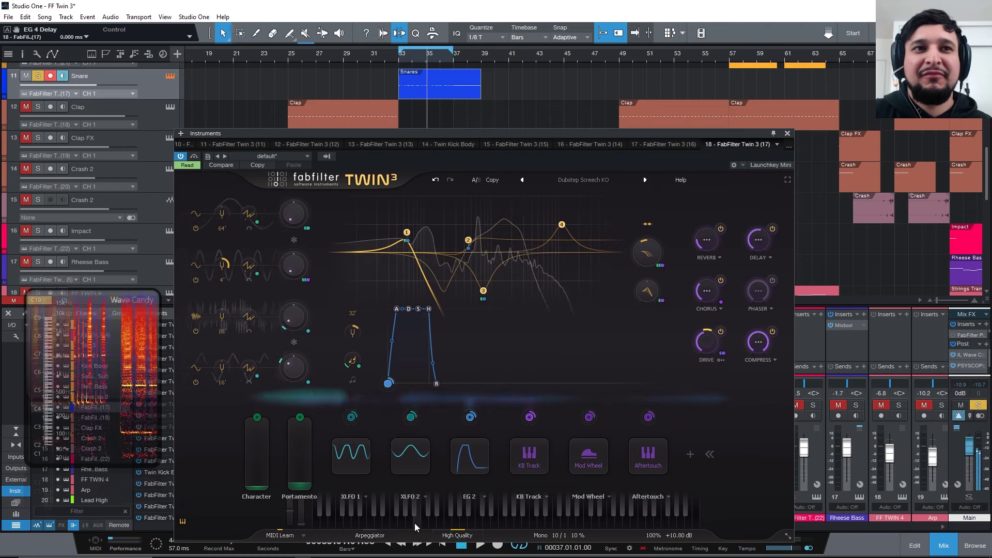
left_click(414, 523)
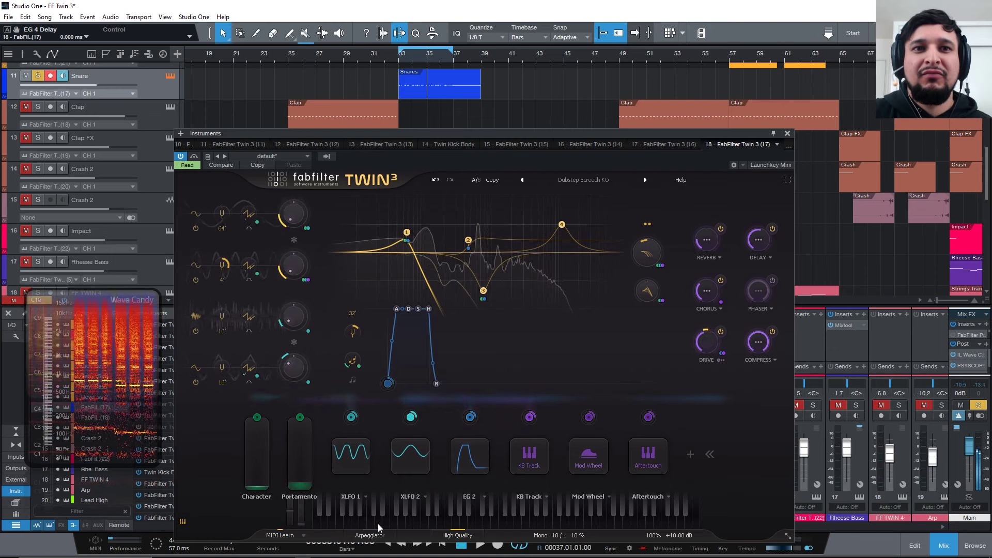
Step: Browse the custom kick, Lead, FX and Drums preset lists and load the Cinematic Boom preset from Drums
left_click(578, 182)
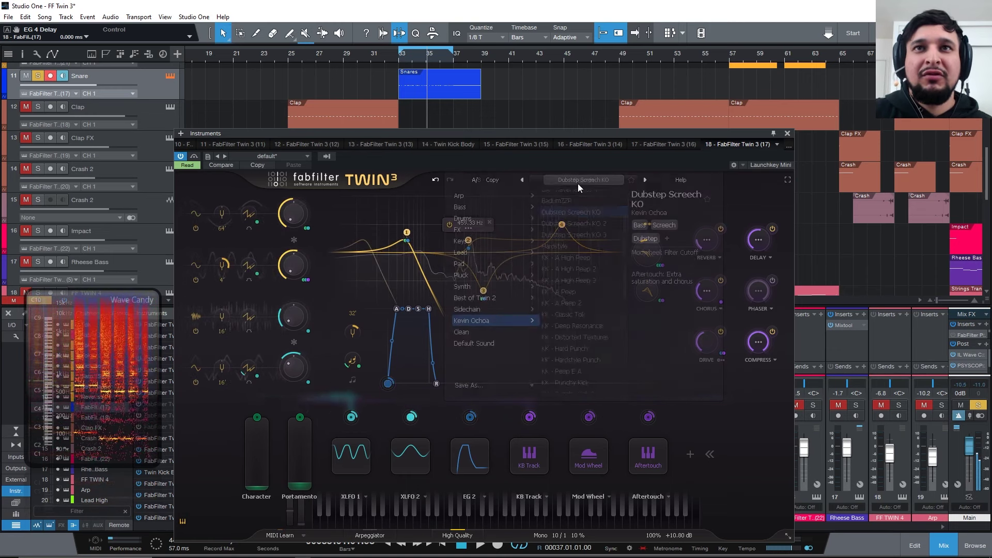
left_click(578, 324)
scroll(569, 310, "down", 1)
left_click(563, 317)
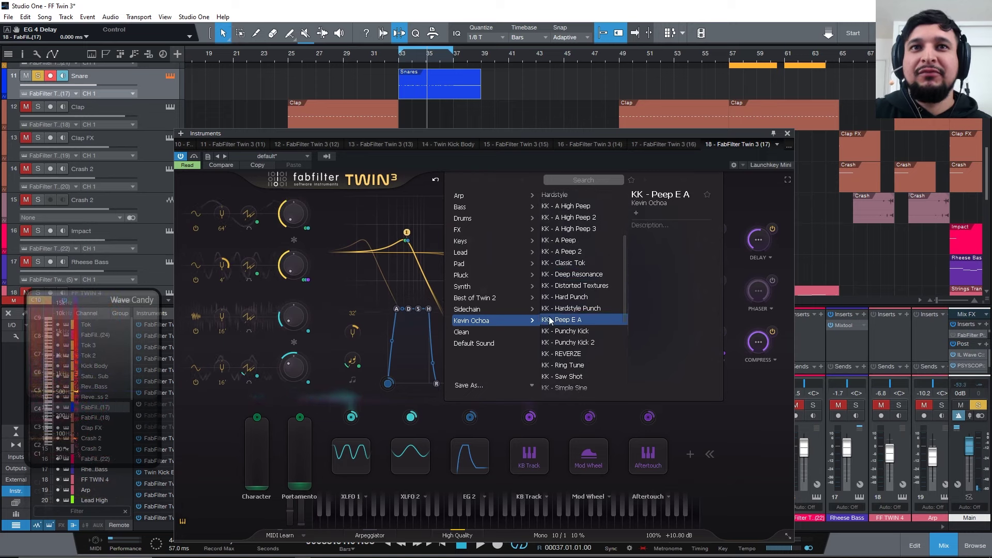
left_click(563, 306)
mouse_move(467, 276)
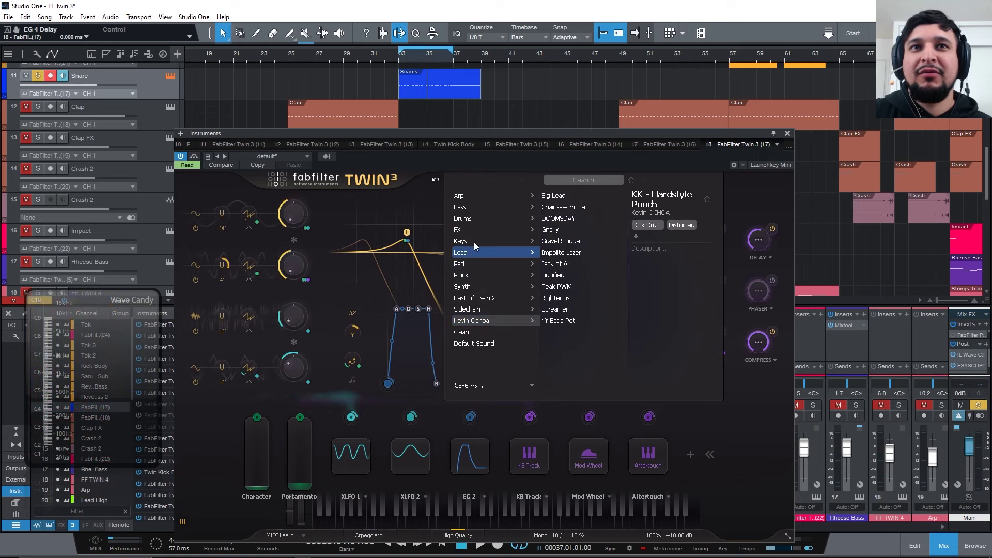
mouse_move(472, 228)
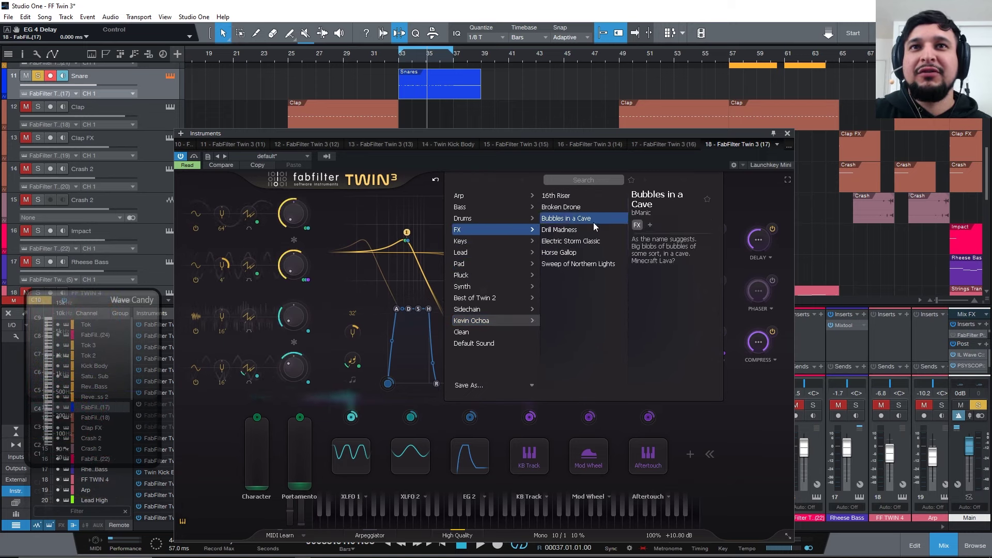
scroll(598, 274, "down", 4)
scroll(598, 274, "up", 4)
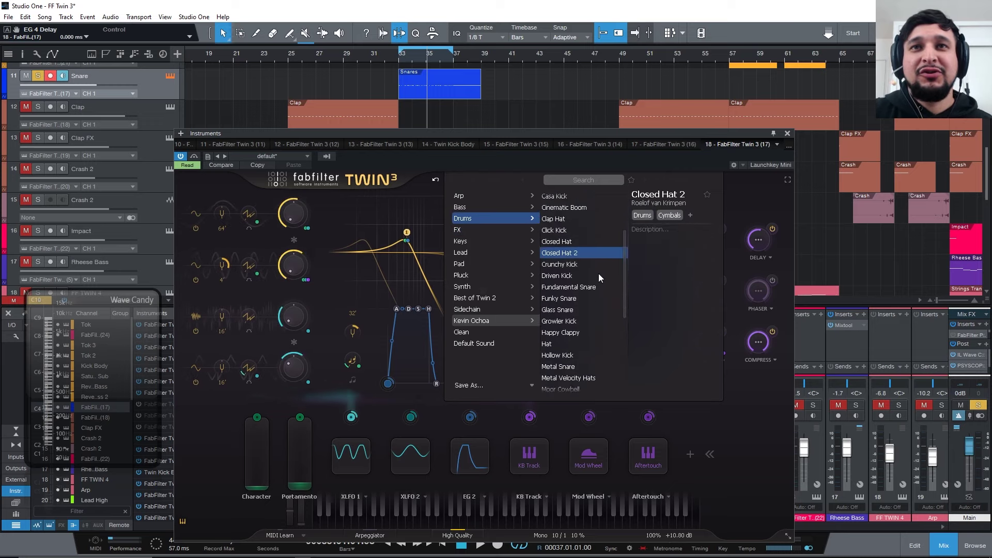
left_click(581, 297)
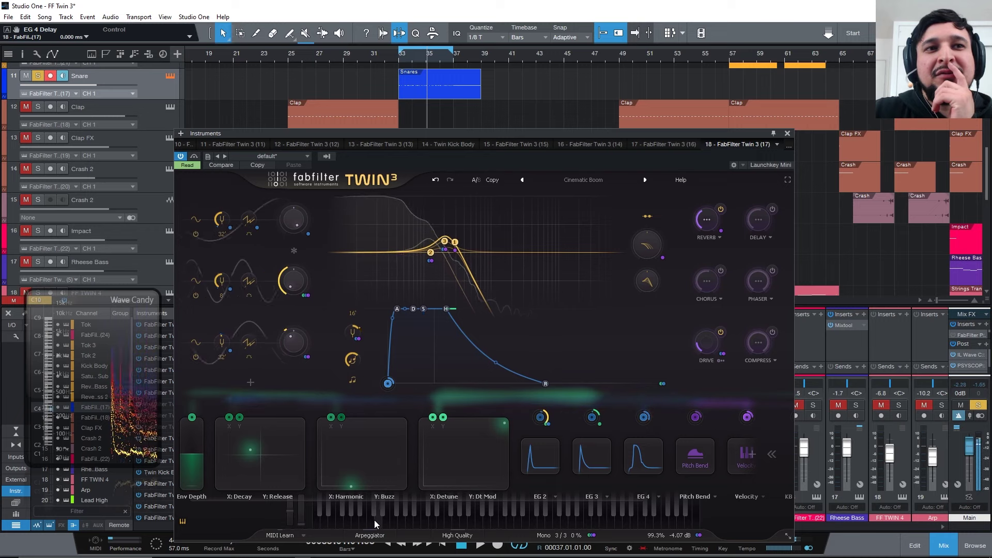
Step: Audition Cinematic Boom on the virtual keyboard and in the preset list, then switch the A/B state to return to Fundamental Snare
left_click(414, 511)
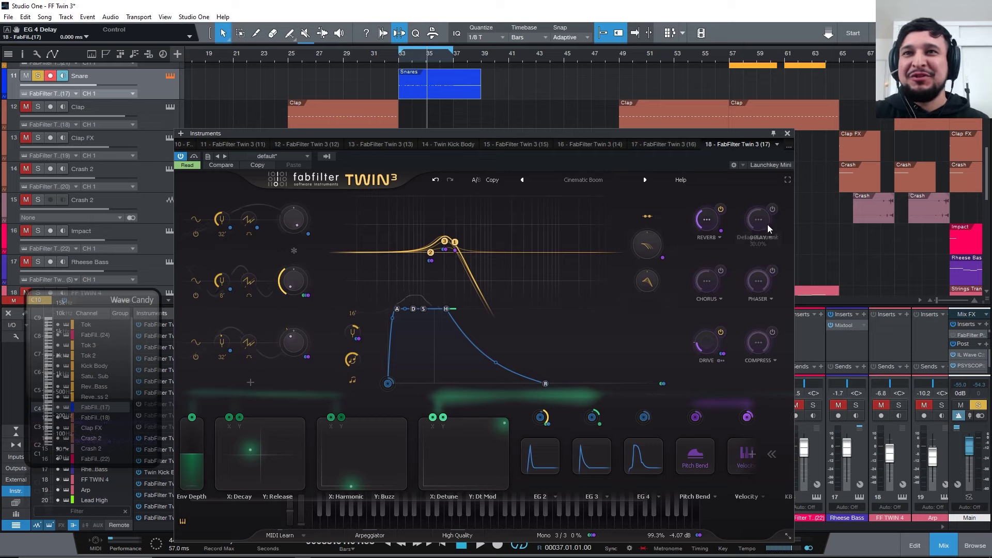
left_click(601, 181)
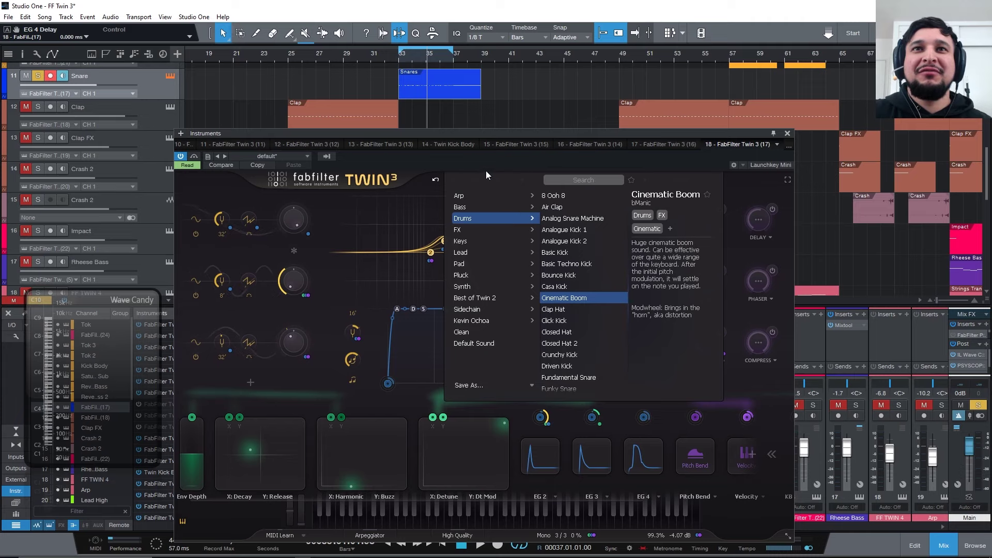
left_click(769, 206)
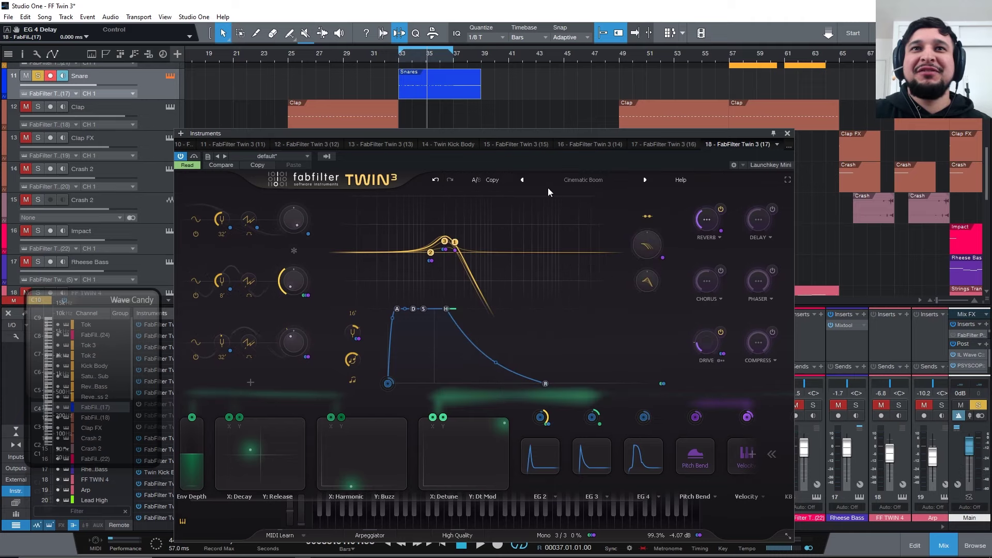
left_click(470, 181)
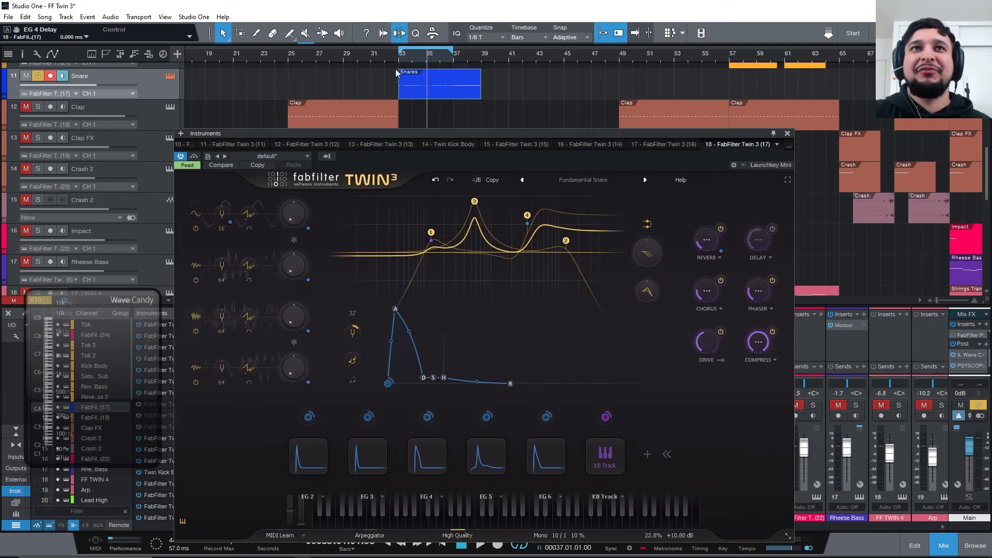
Step: Close the Snare track's instrument window and unsolo the Snare track
left_click(787, 133)
scroll(539, 213, "down", 2)
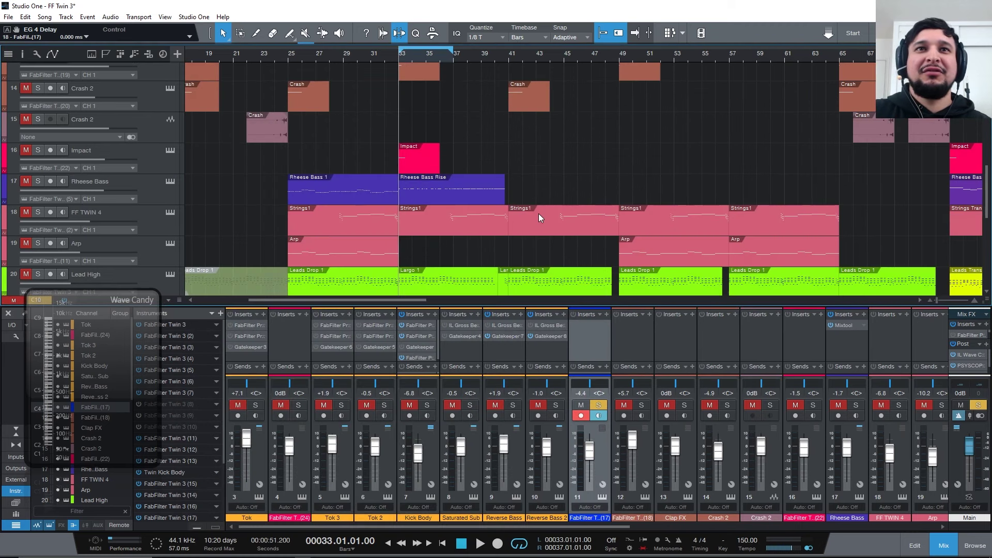
scroll(539, 213, "up", 2)
left_click(41, 82)
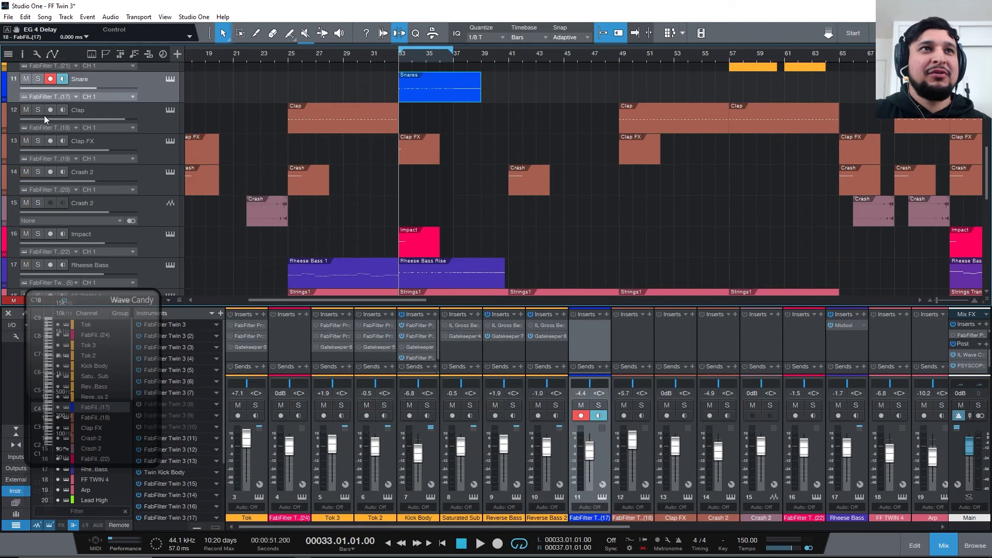
Step: Solo the Crash 2 and Clap FX tracks and audition them from bar 33
key("space")
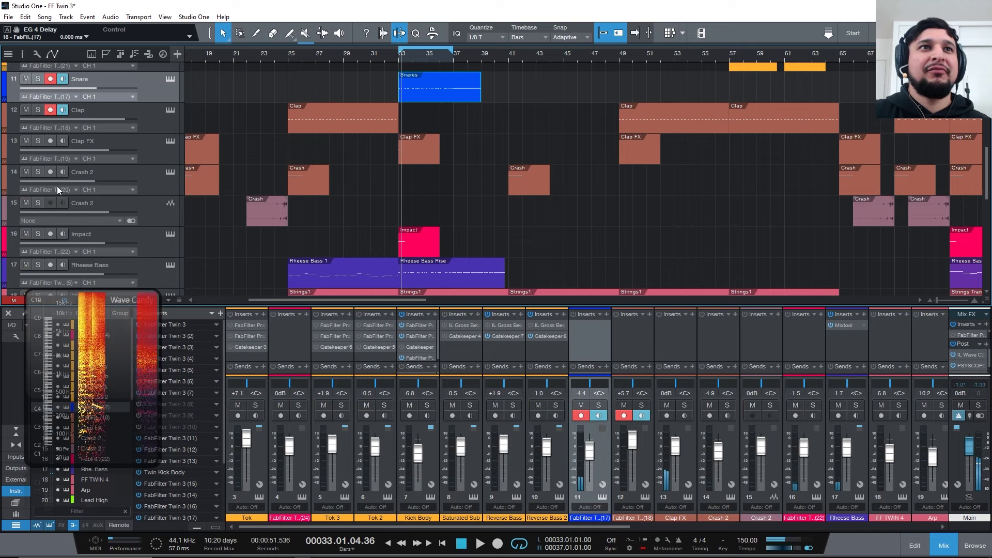
left_click(38, 172)
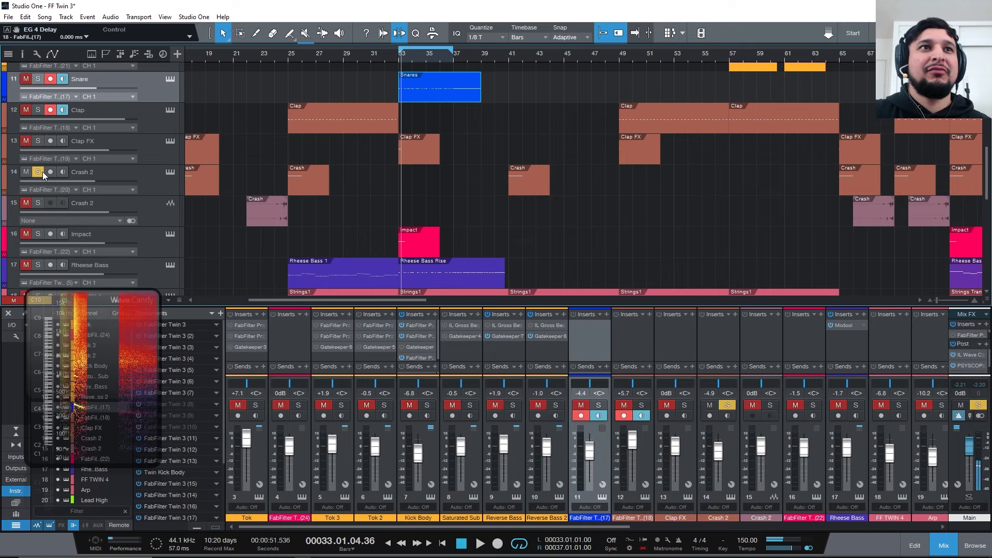
left_click(401, 56)
key("space")
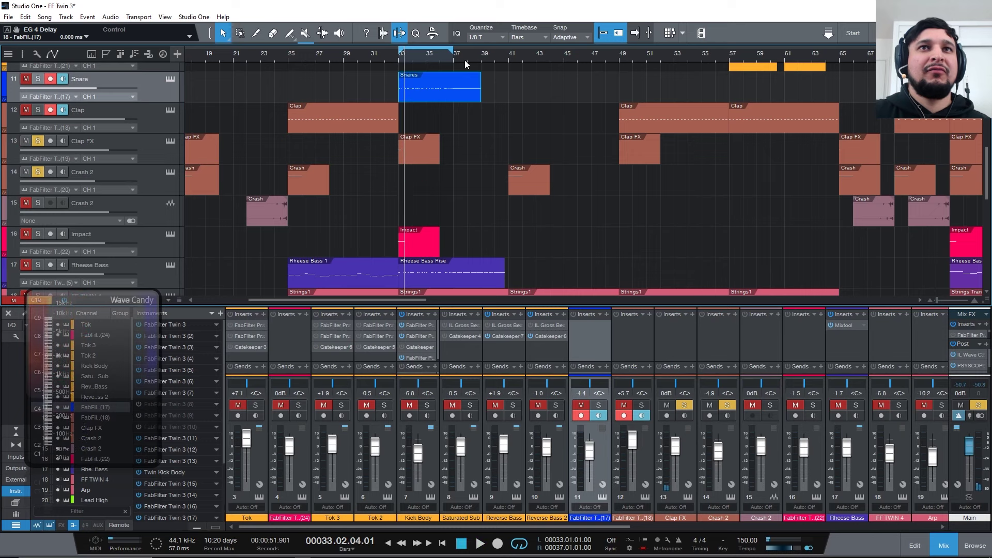
Step: Open the Clap FX track's Twin 3 instrument and shorten the playback loop to bars 33–35 to hear Air Clap
left_click(170, 141)
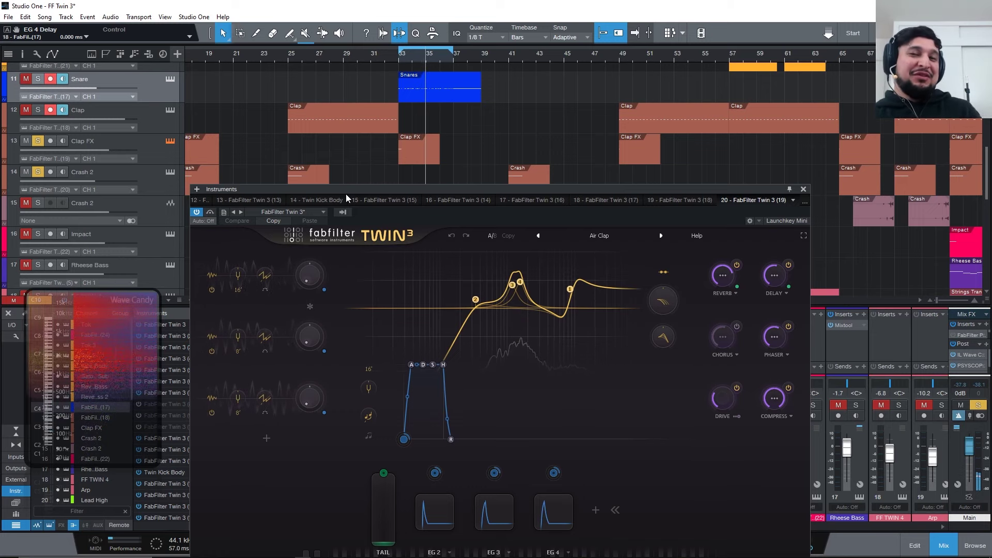
left_click(402, 56)
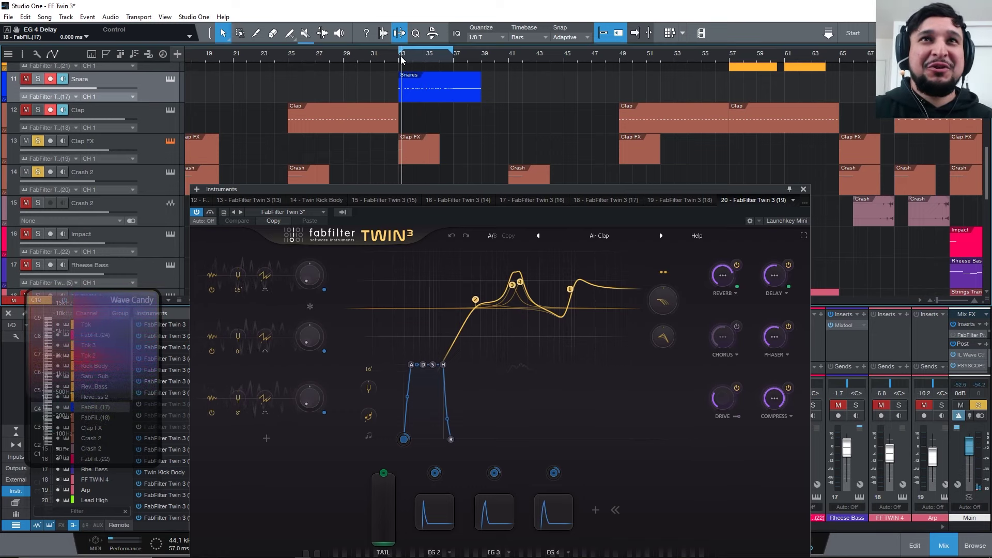
left_click(400, 56)
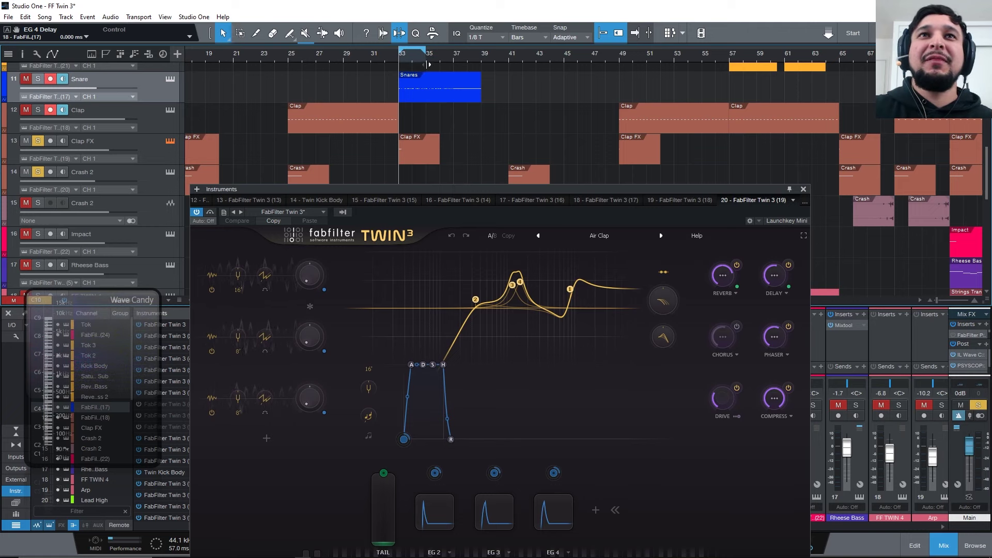
scroll(406, 56, "up", 4)
key("space")
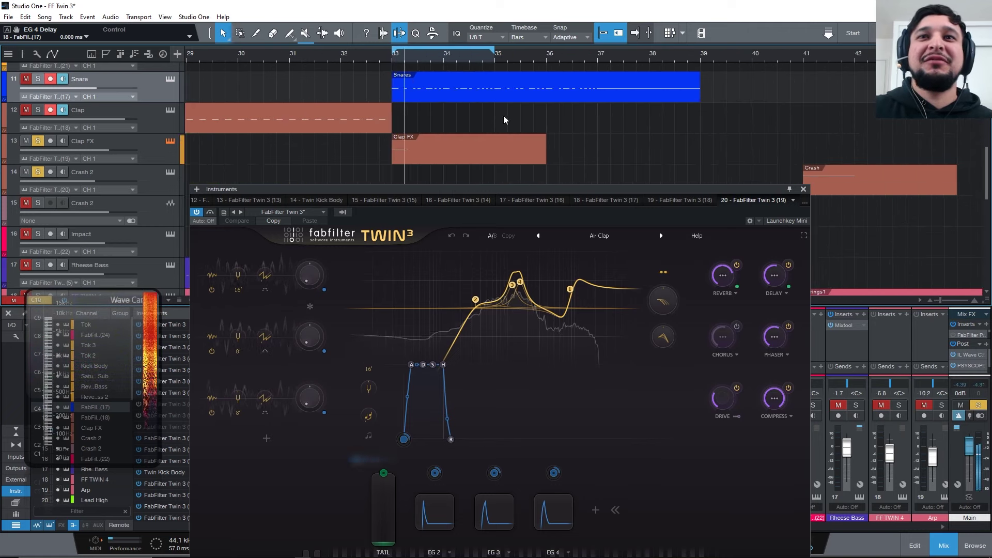
Step: Add a new XLFO, assign it to modulate the Delay amount, and replay the clap from bar 33
left_click(595, 511)
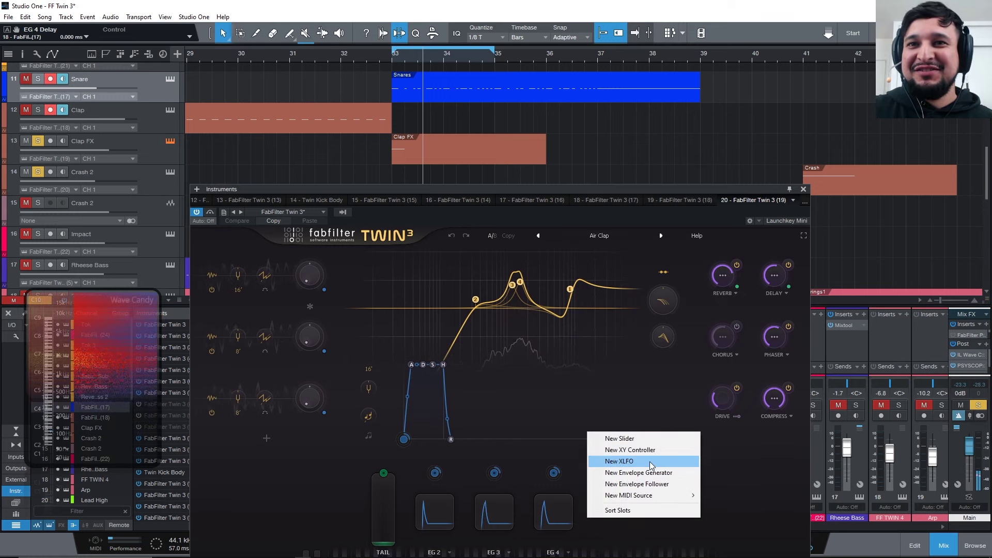
left_click(646, 461)
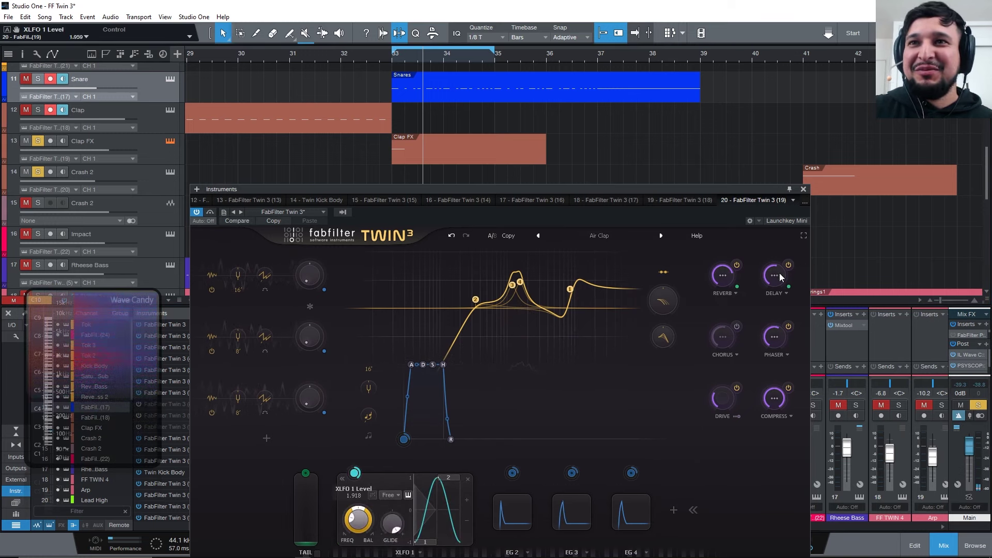
left_click_drag(355, 474, 774, 275)
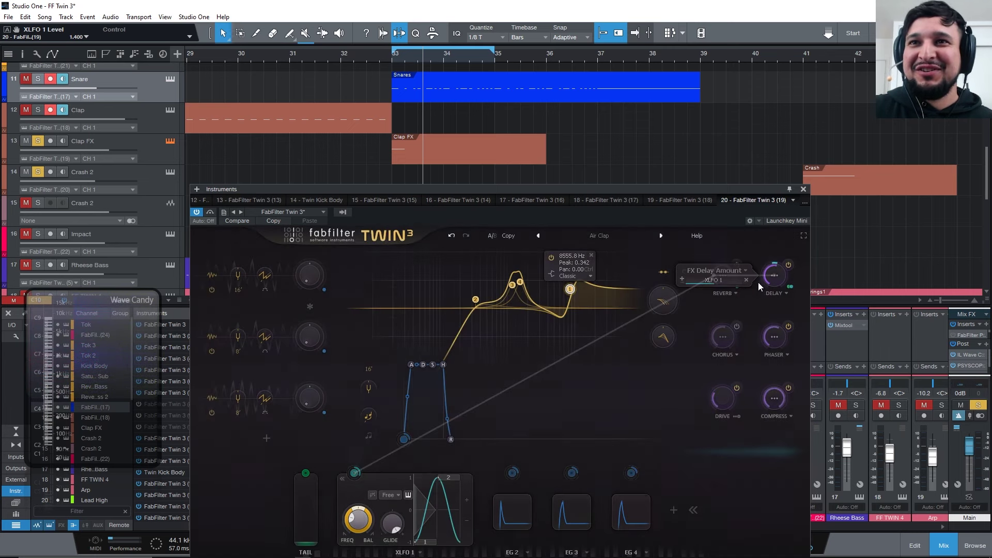
left_click(394, 57)
key("space")
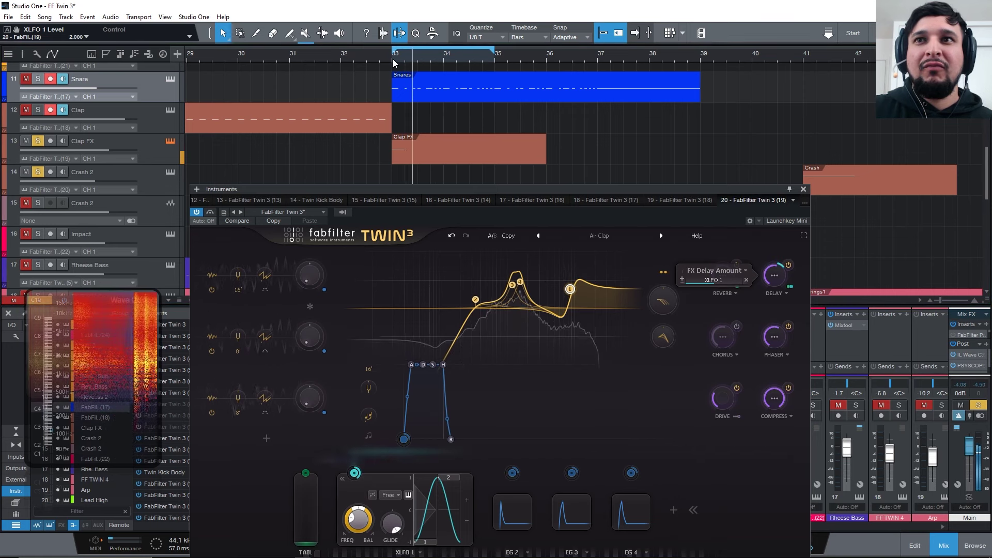
Step: Modulate the Delay effect's offset with XLFO 1 and lower the Delay Offset to 98%
left_click(777, 275)
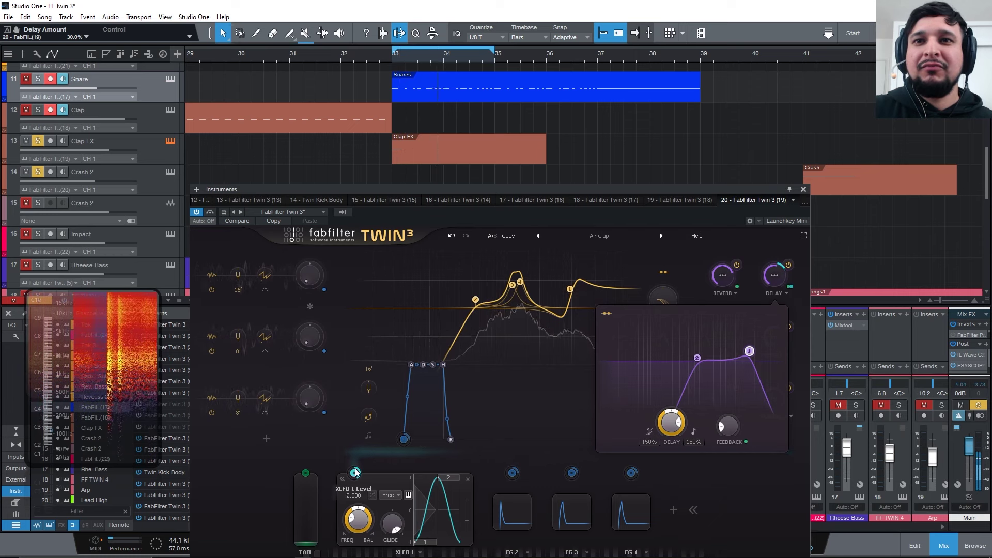
left_click_drag(354, 478, 671, 423)
mouse_move(740, 430)
left_mouse_down()
mouse_move(838, 422)
mouse_move(737, 423)
left_mouse_up()
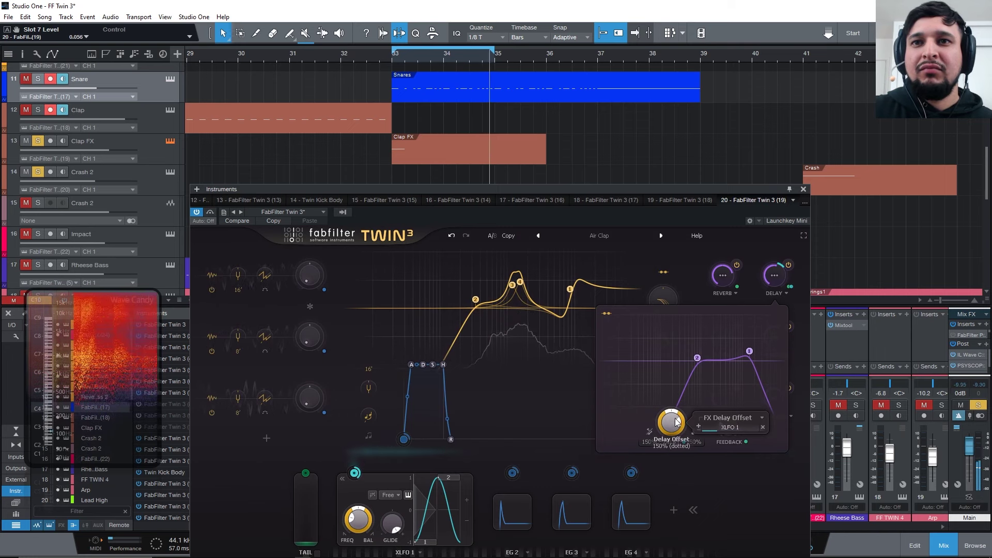
left_click_drag(674, 423, 674, 471)
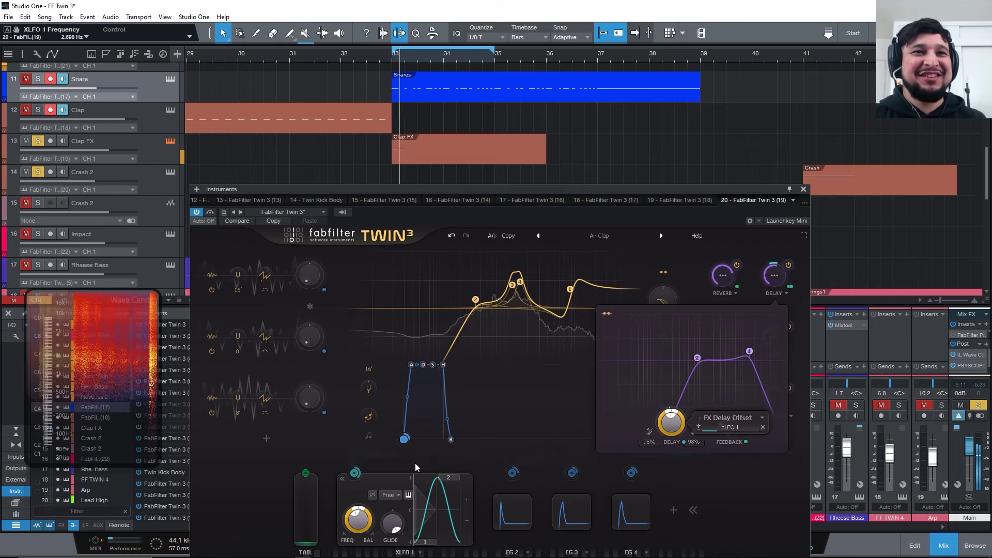
Step: Add a new envelope generator, drop its sustain to the minimum and set its attack to 0.100 ms
left_click(674, 509)
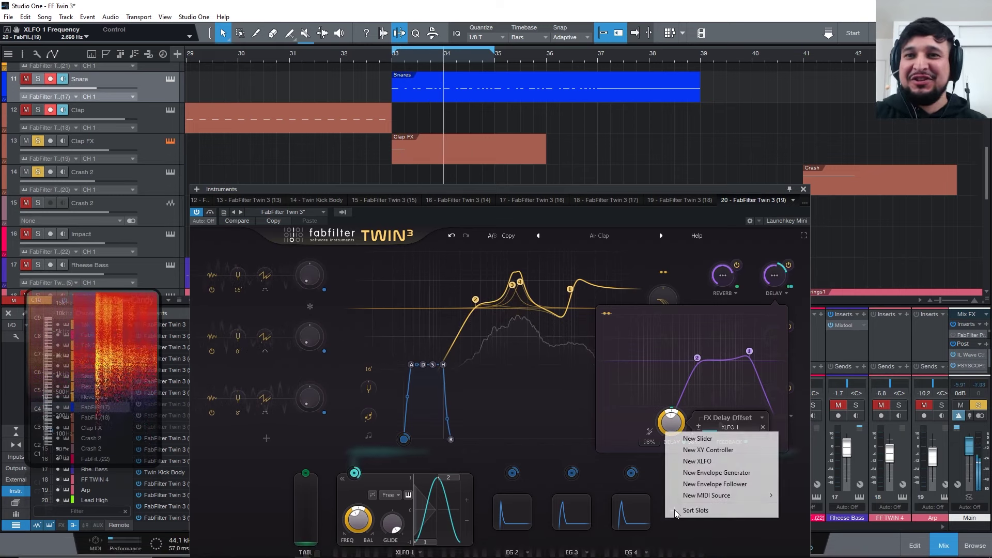
left_click(732, 476)
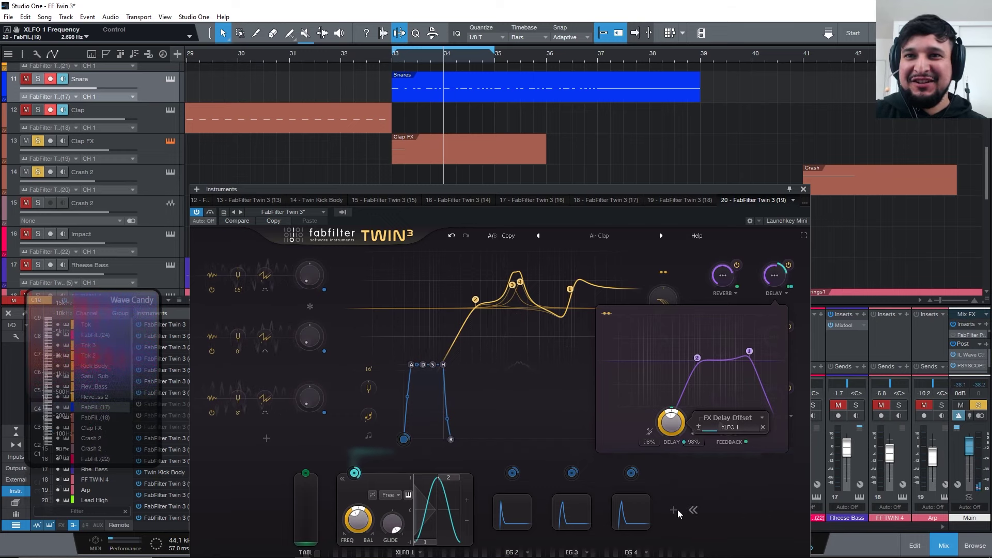
left_click(677, 510)
left_click(678, 510)
left_click(674, 510)
left_click(727, 473)
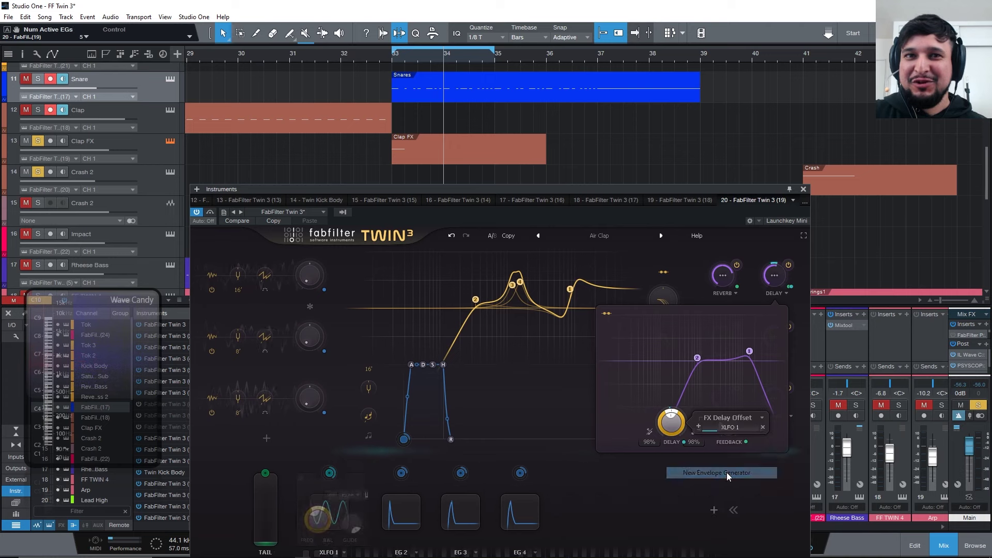
left_click_drag(619, 503, 609, 546)
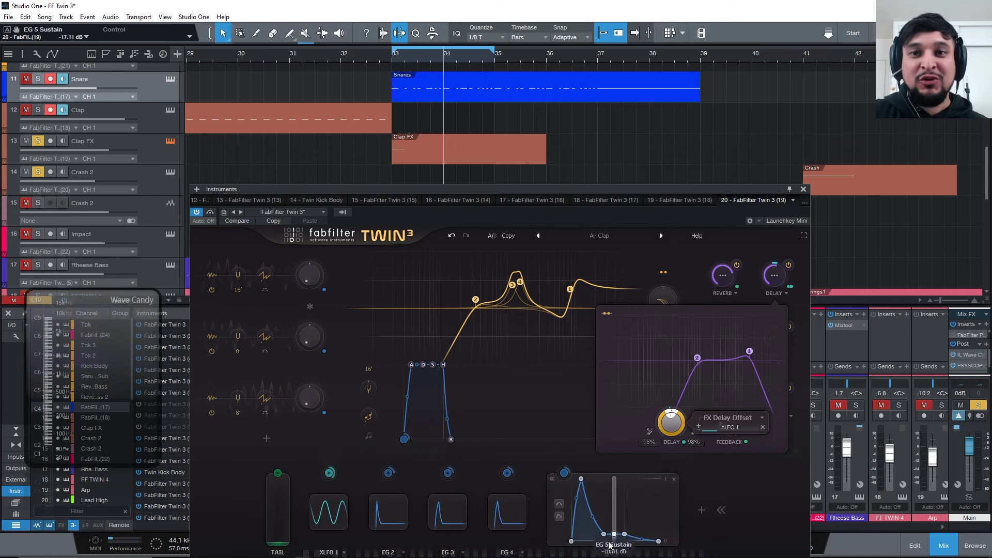
left_click_drag(583, 477, 568, 470)
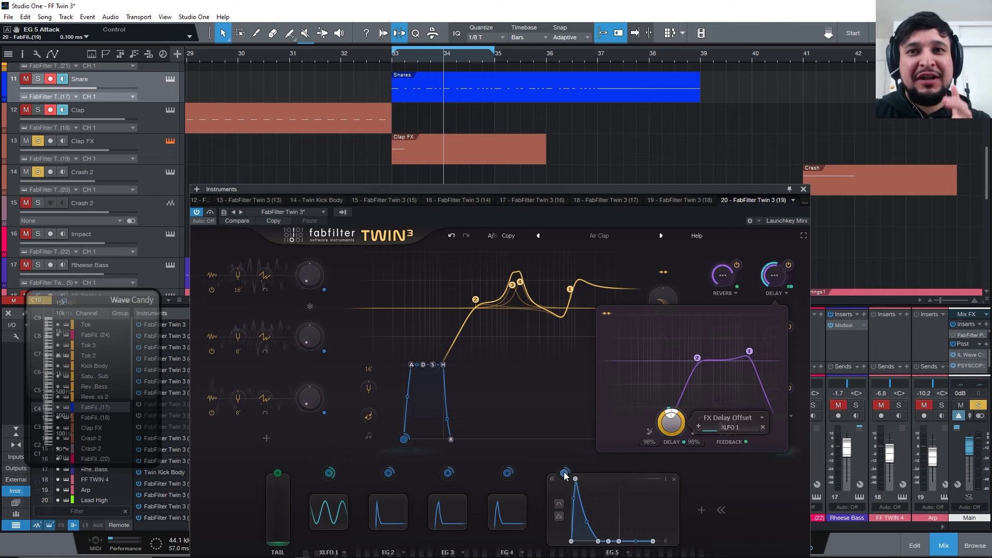
Step: Assign EG 5 to the depth of XLFO 1's Delay Offset modulation and lengthen the envelope's decay and attack
left_click_drag(564, 471, 334, 452)
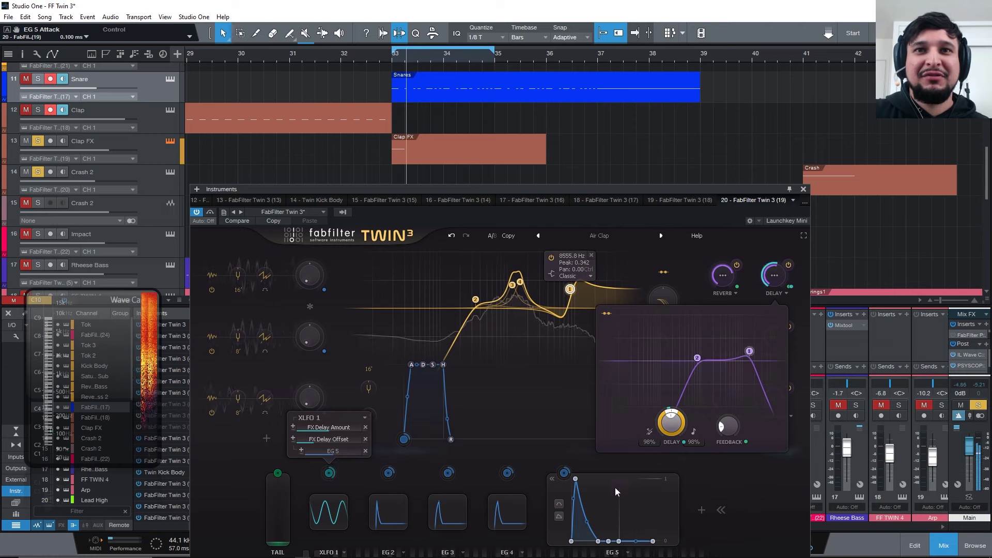
left_click_drag(599, 542, 666, 554)
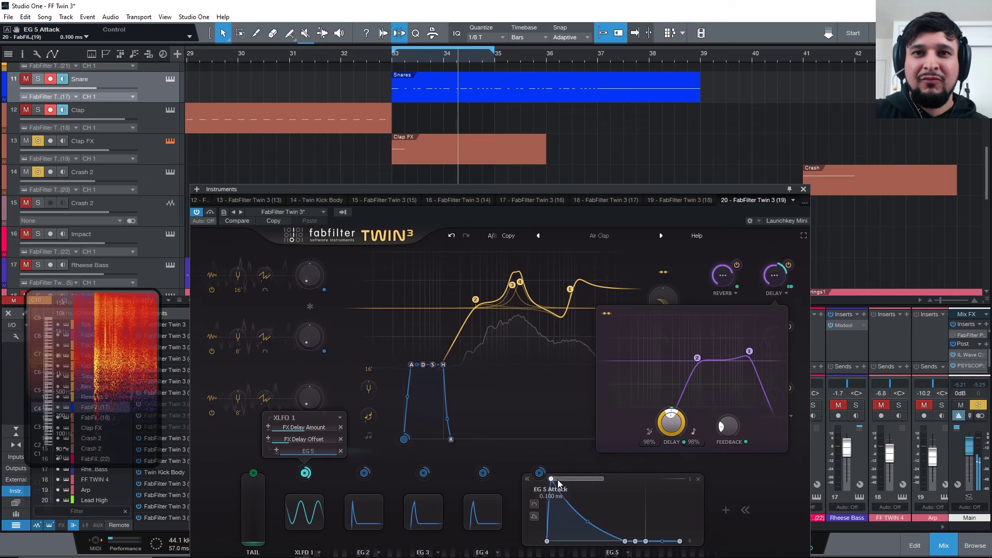
left_click_drag(552, 479, 640, 476)
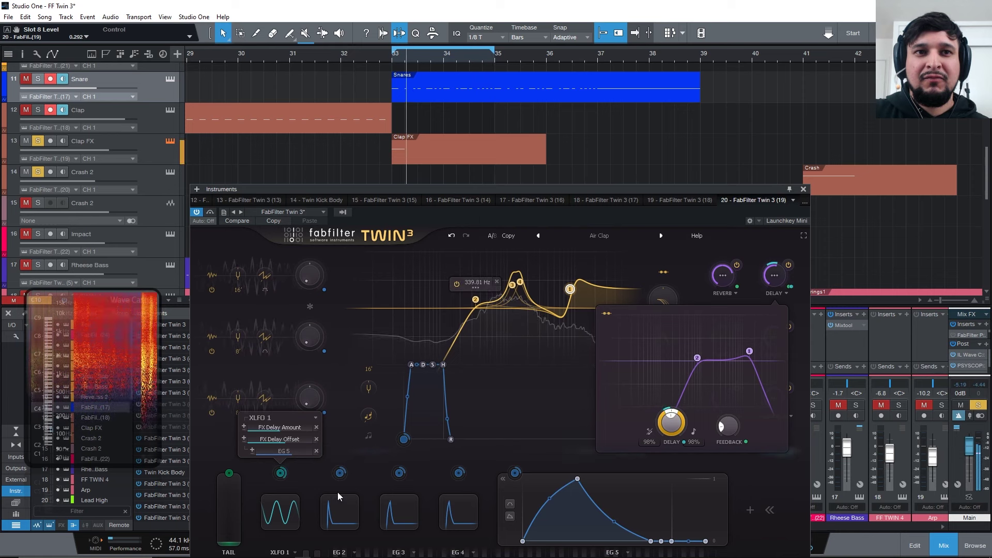
Step: Assign EG 5 to XLFO 1's balance and raise its depth on the Delay Offset modulation to about 0.554
left_click(281, 517)
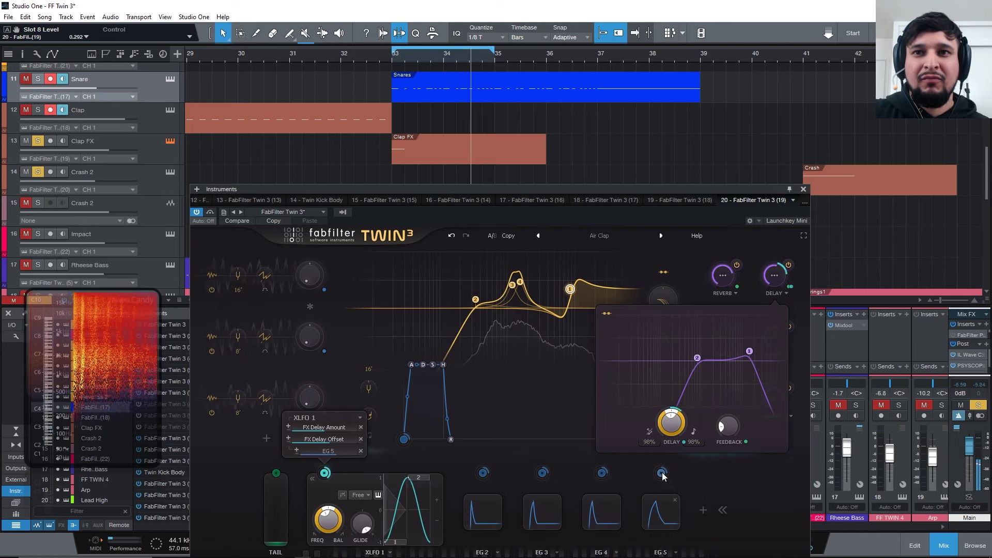
left_click_drag(662, 473, 326, 519)
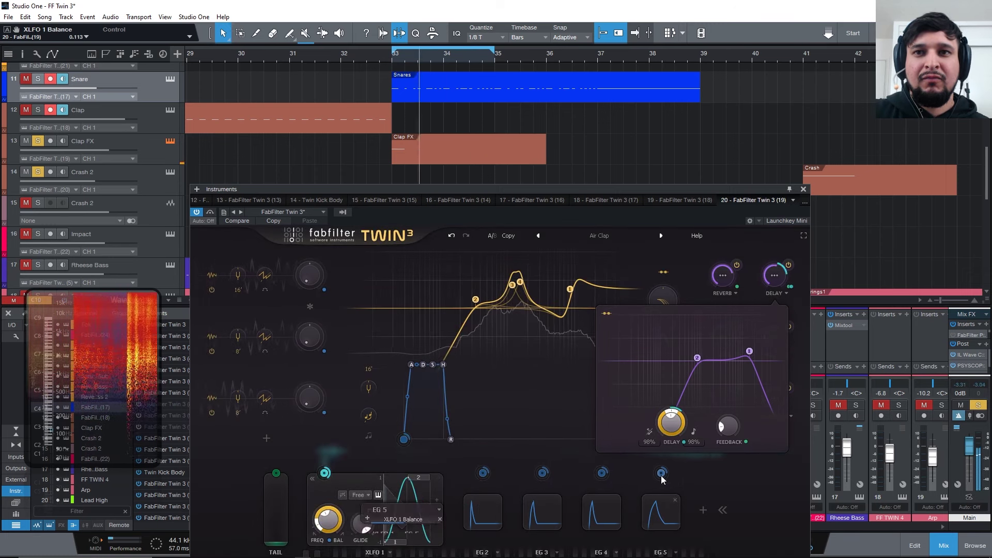
mouse_move(661, 474)
left_click_drag(674, 449, 680, 451)
Step: Set EG 5's attack to 0.100 ms and check XLFO 1's modulation targets
left_click(657, 515)
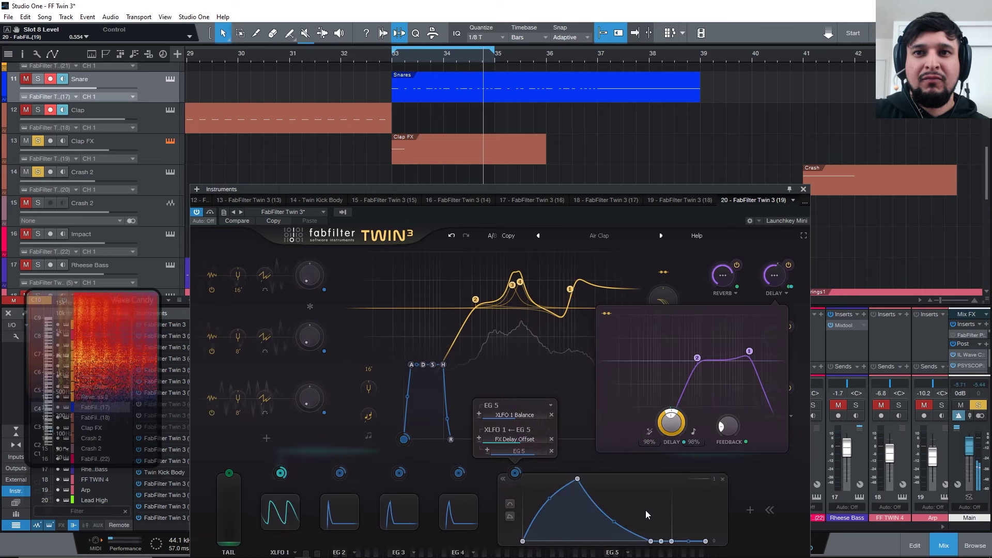
left_click_drag(578, 479, 526, 460)
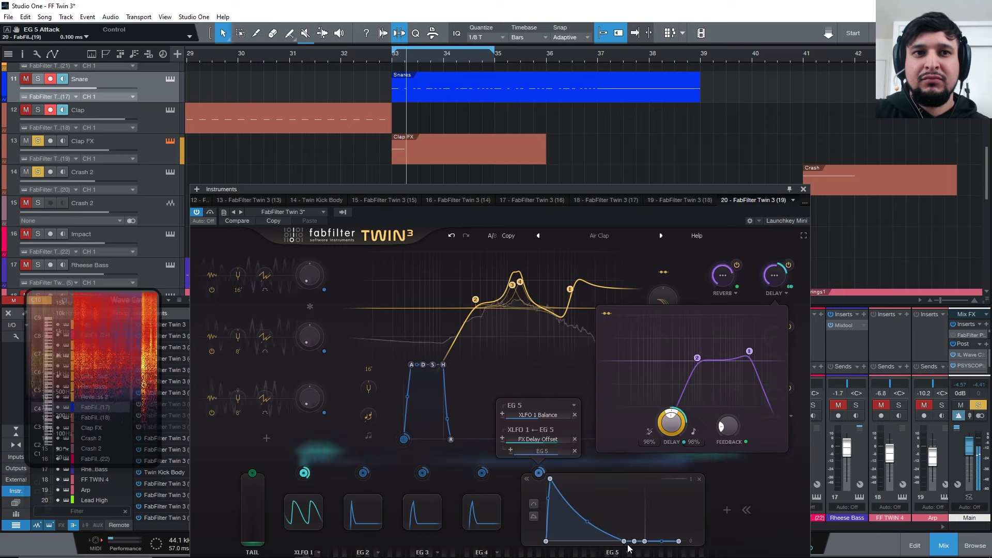
left_click(303, 475)
Step: Bypass EG 5's modulation of XLFO 1 Balance and set the envelope's decay slope to 1.000
left_click(540, 474)
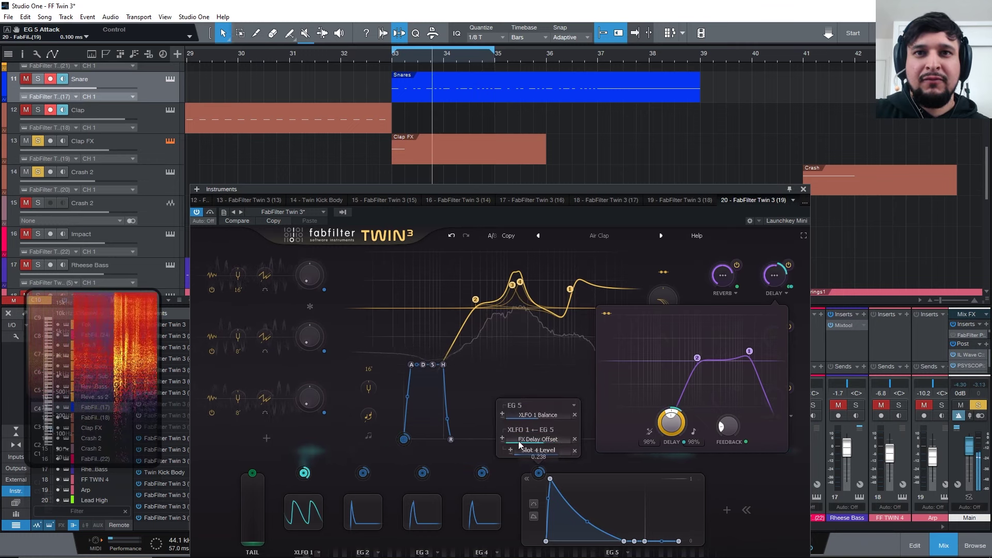
left_click(509, 415)
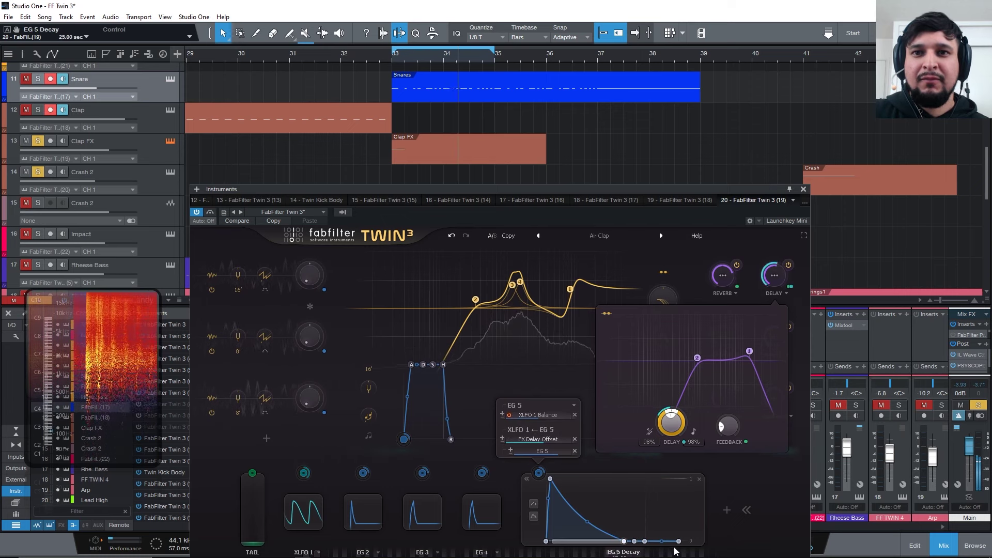
mouse_move(585, 519)
left_mouse_down()
mouse_move(603, 482)
mouse_move(588, 537)
left_mouse_up()
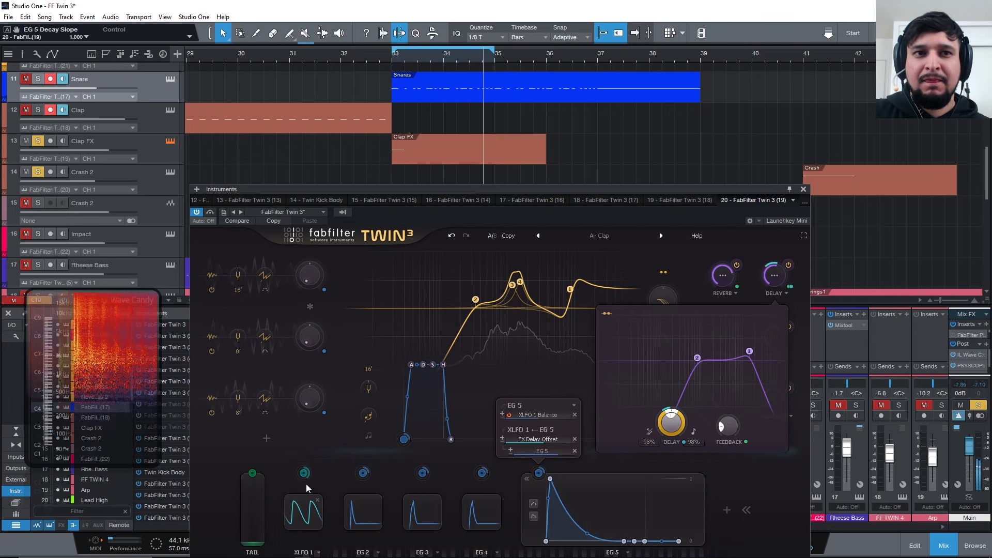
Step: Open XLFO 1's settings and adjust its balance, returning to the EG 5 envelope
mouse_move(310, 474)
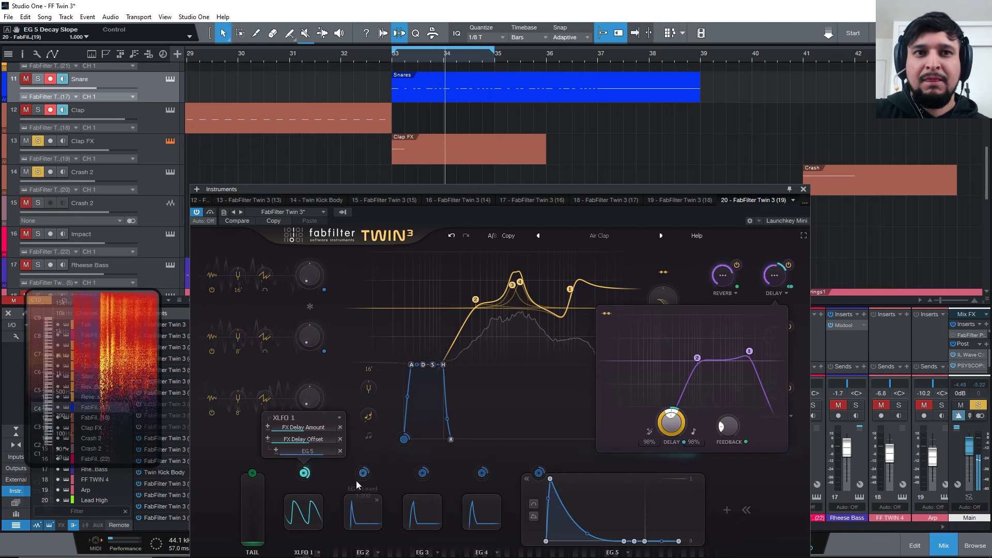
left_click(308, 514)
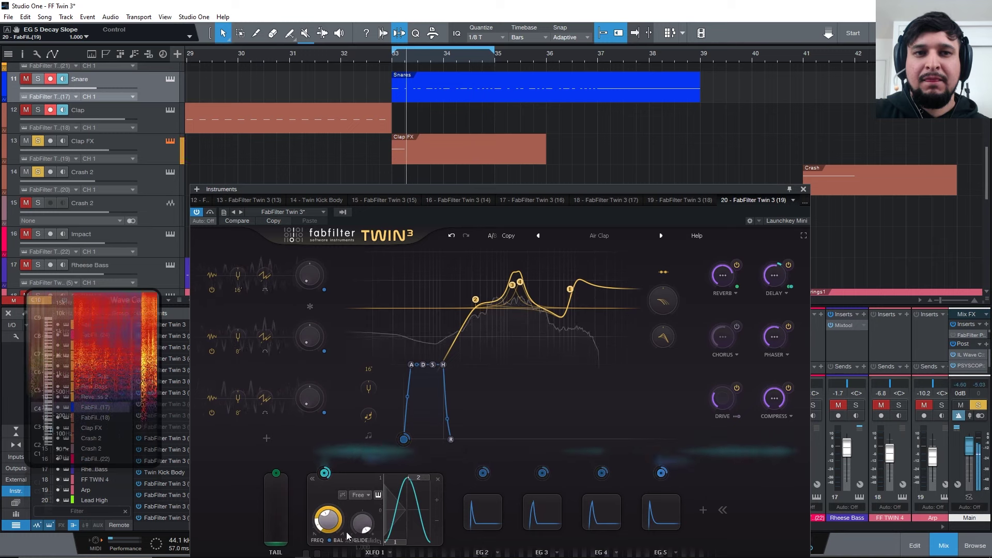
left_click_drag(339, 529, 413, 341)
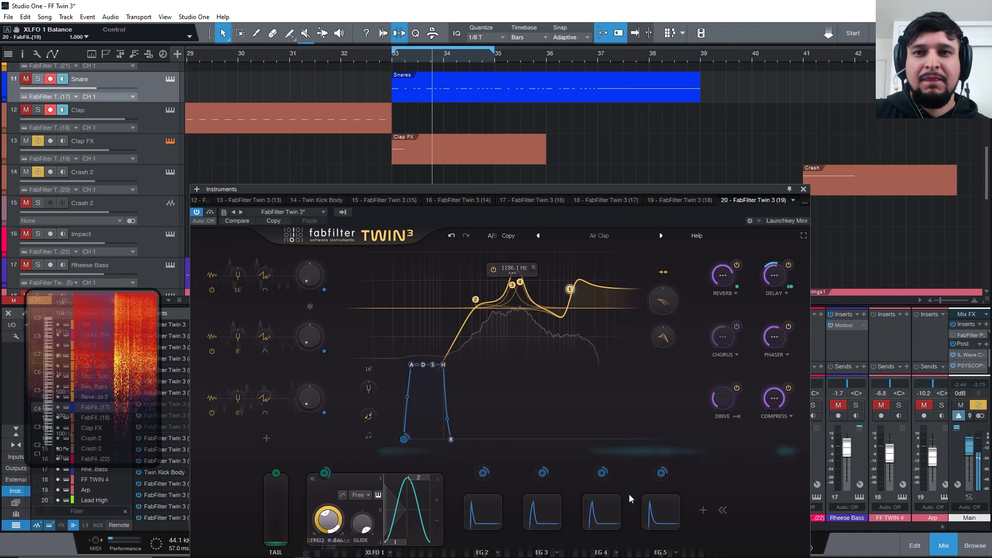
left_click(664, 507)
Step: Readjust XLFO 1's Delay Offset modulation level and the EG 5 depth applied to it
mouse_move(544, 474)
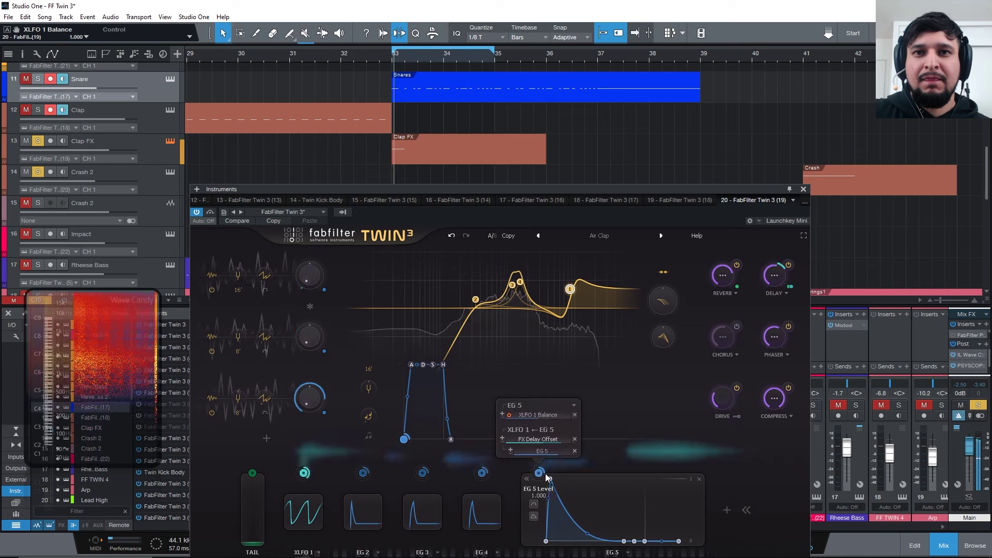
left_click_drag(553, 446, 628, 447)
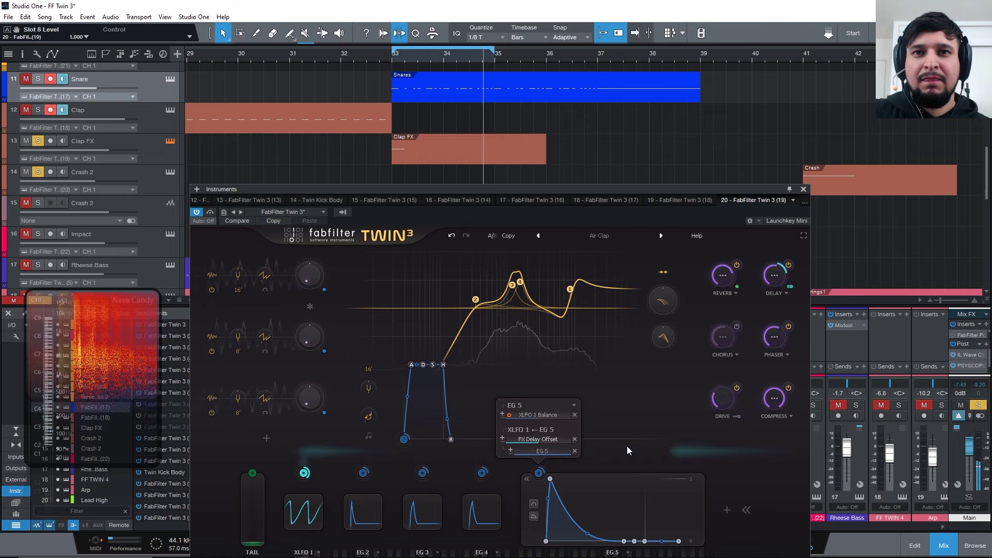
mouse_move(541, 439)
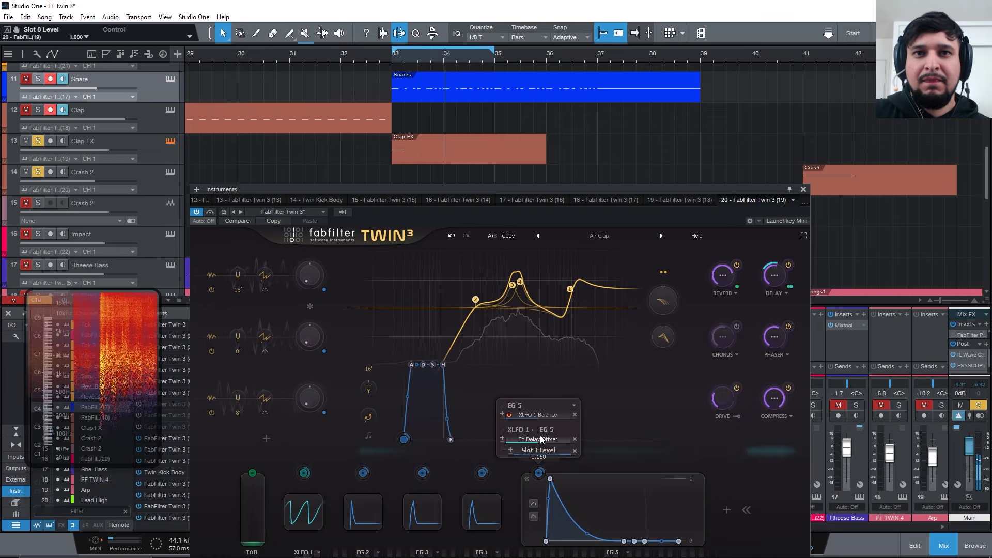
left_click_drag(541, 439, 633, 444)
Step: Set XLFO 1's balance to 0.500 and reshape EG 5 with a raised sustain and a longer release
left_click(311, 514)
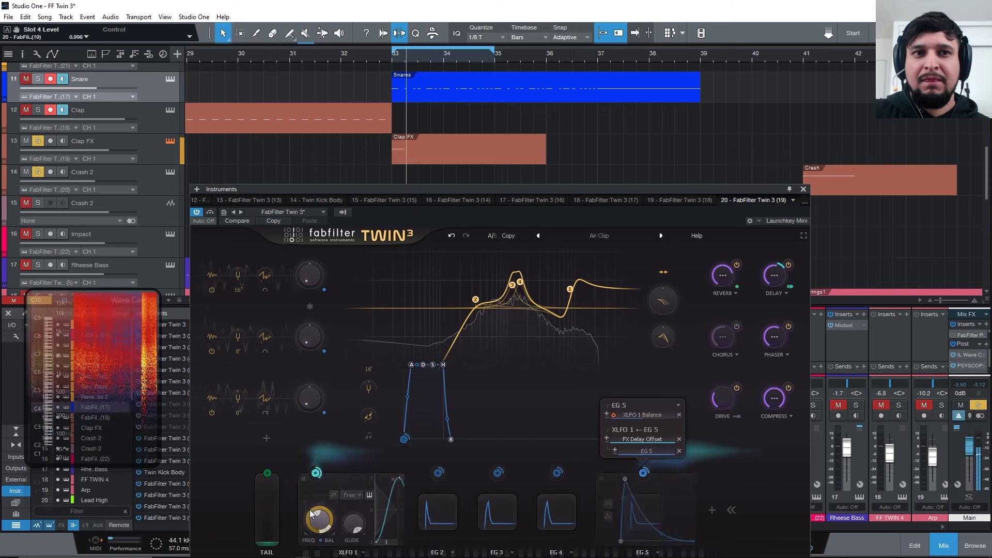
left_click(338, 512)
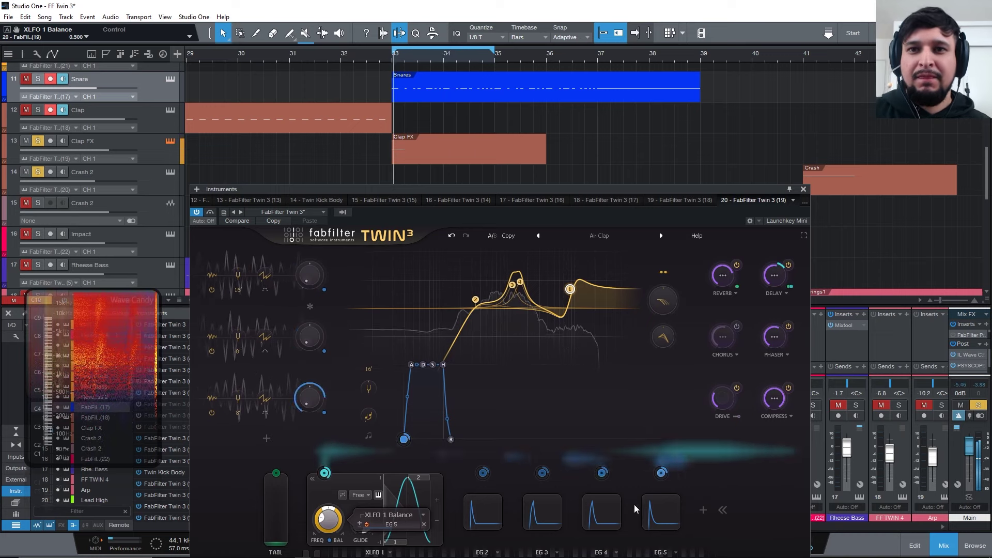
left_click(657, 503)
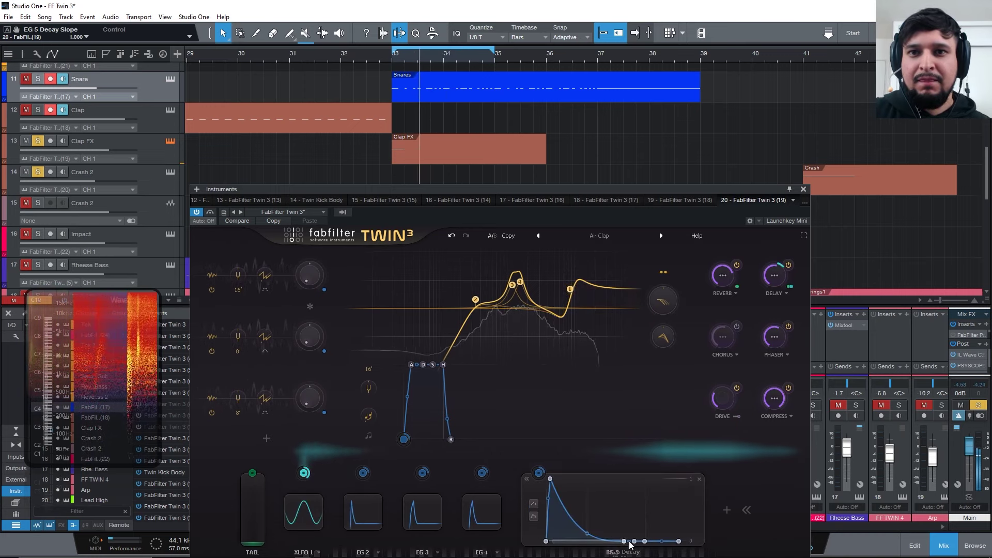
left_click_drag(631, 545, 798, 538)
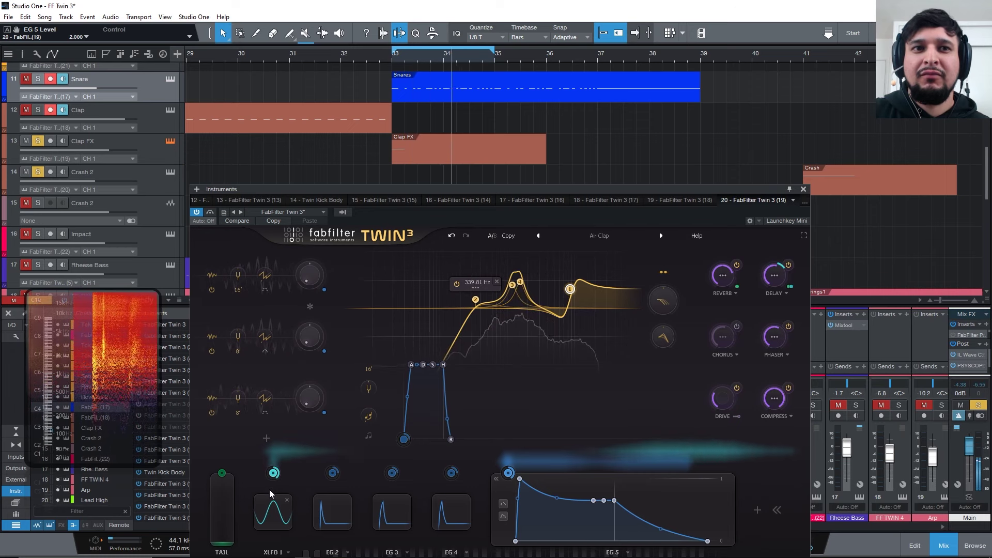
Step: Set XLFO 1's Delay Offset modulation level to 0.300 and EG 5's depth on it to 0.195
left_click(273, 473)
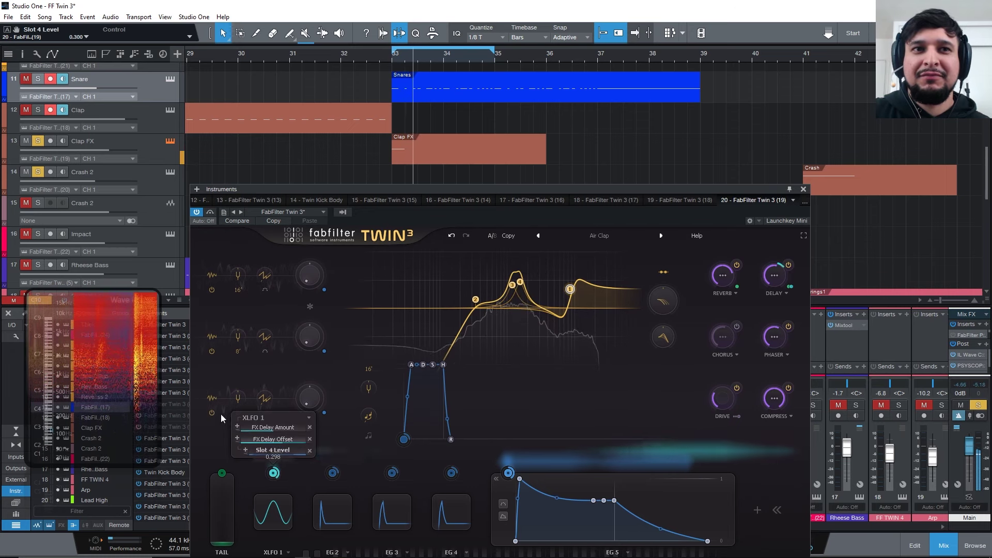
left_click(391, 59)
left_click(279, 502)
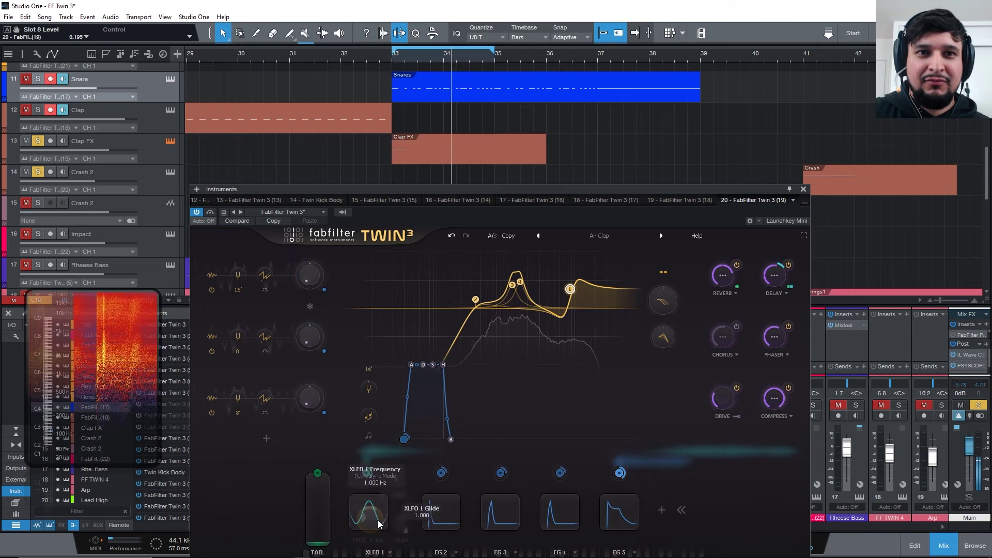
Step: Set XLFO 1's balance to 0.016 and sync its rate to 1/32
left_click(377, 520)
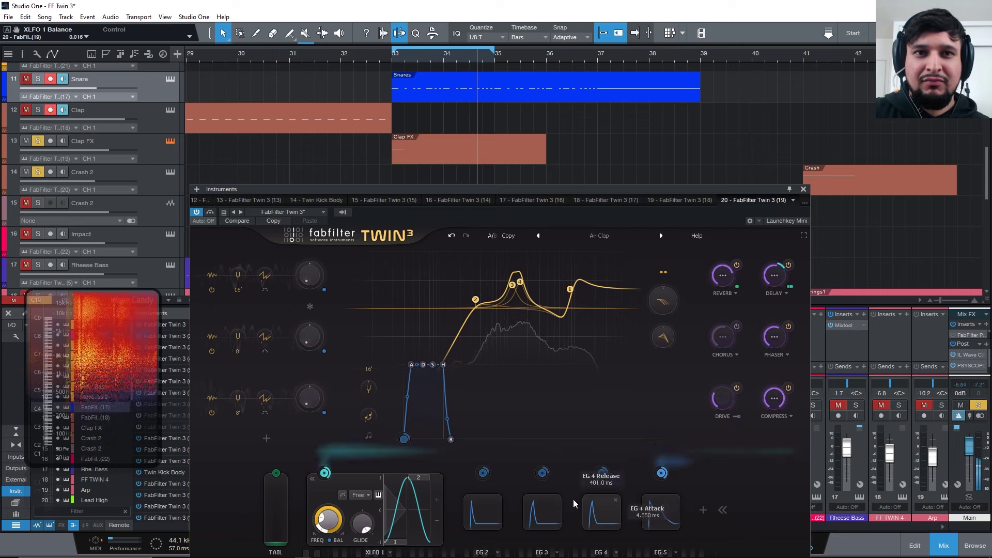
left_click(360, 496)
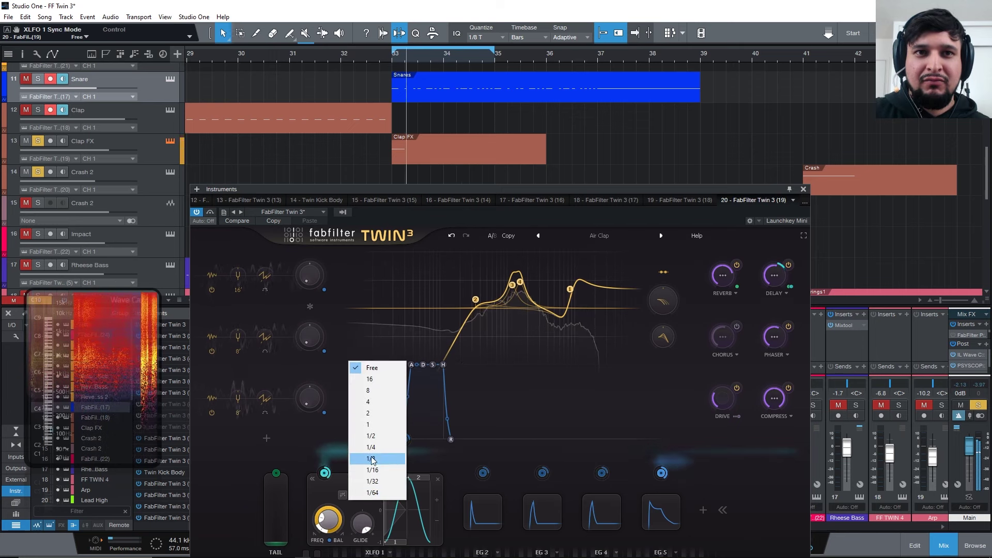
left_click(383, 481)
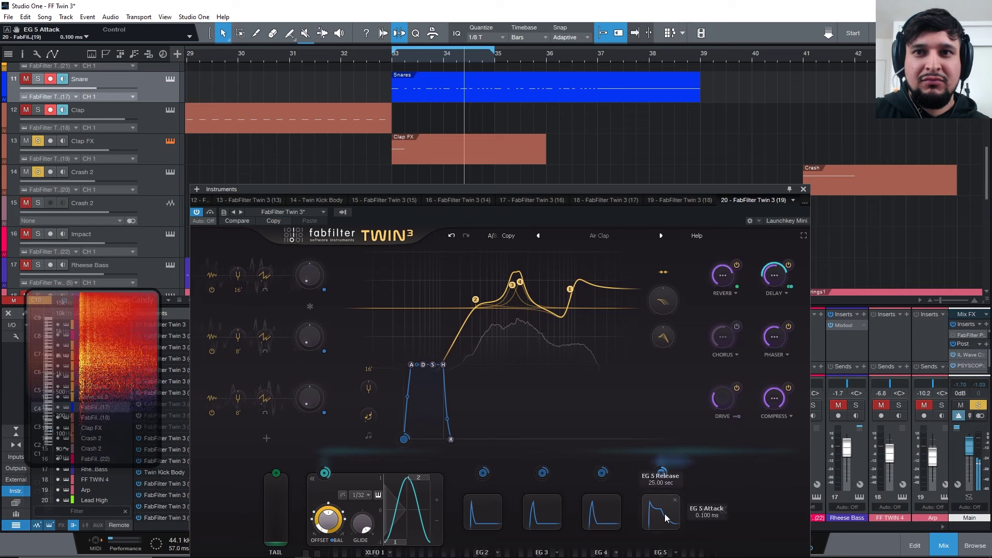
Step: Shorten EG 5 by lowering its sustain to -INF dB and setting its release to 453.2 ms
left_click(647, 506)
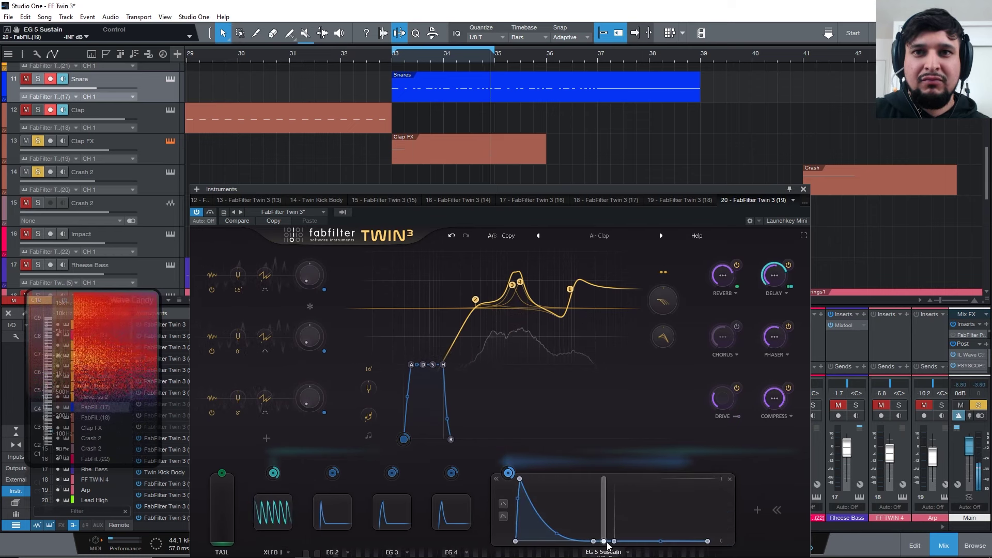
left_click_drag(601, 542, 556, 525)
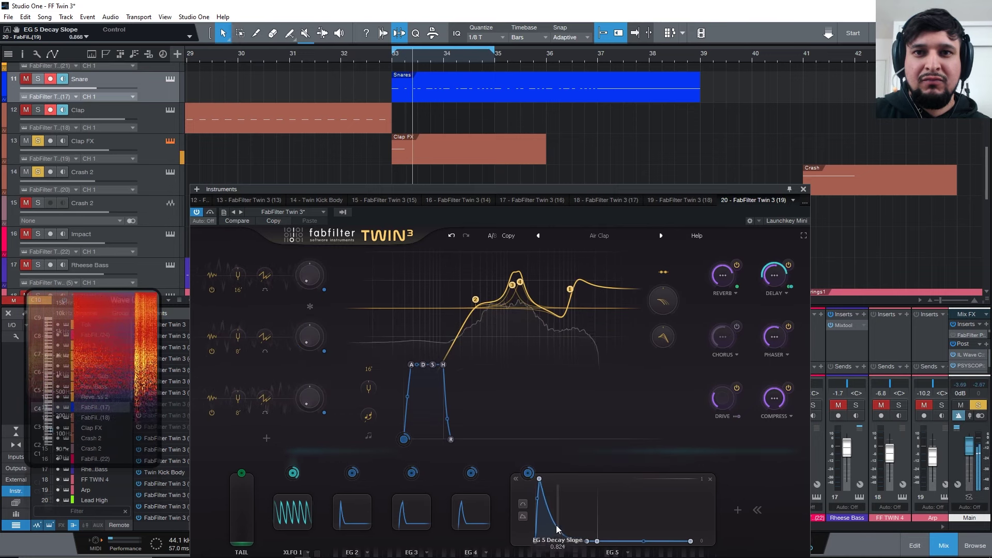
left_click_drag(664, 544, 637, 549)
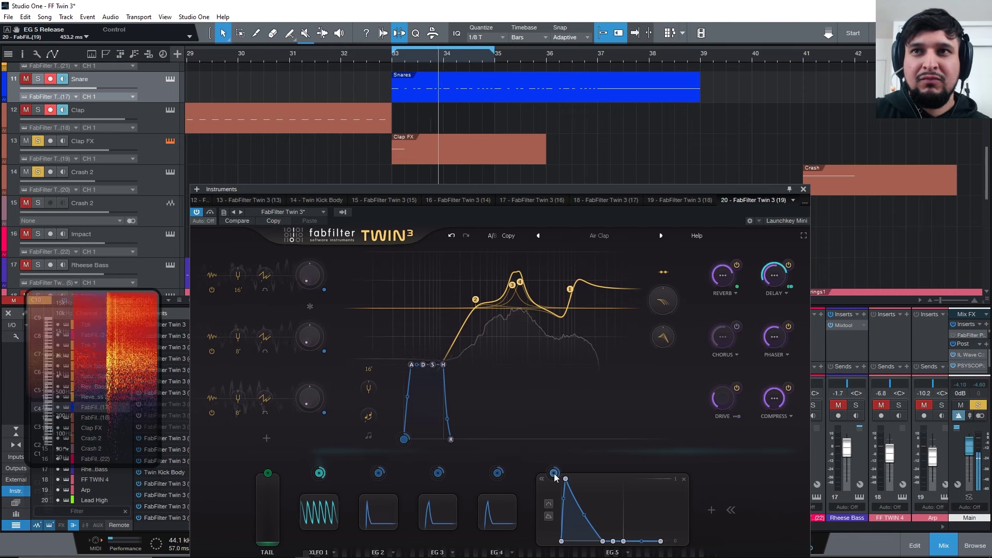
Step: Assign EG 5 directly to the Delay Offset at a level of about 0.299 and invert that modulation
left_click_drag(555, 476, 670, 421)
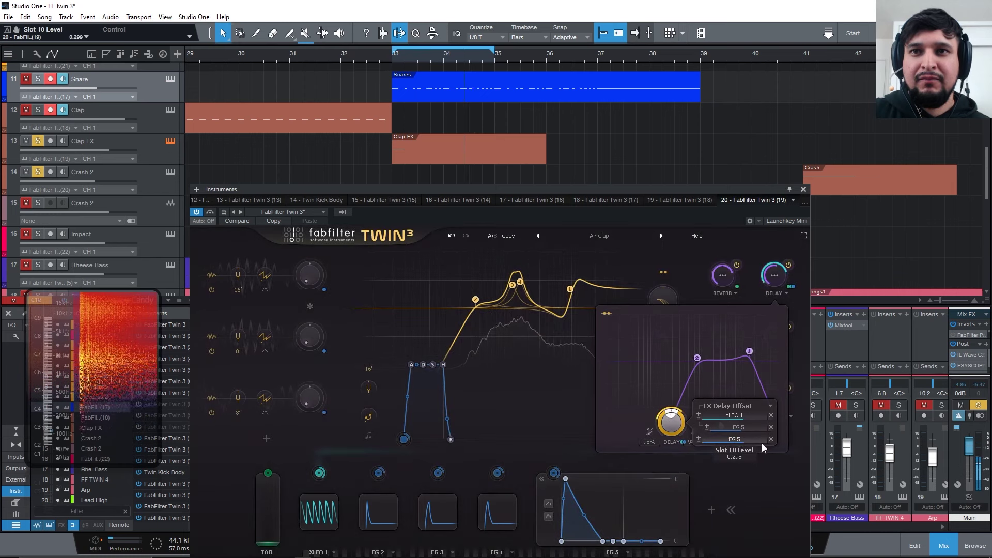
left_click(698, 439)
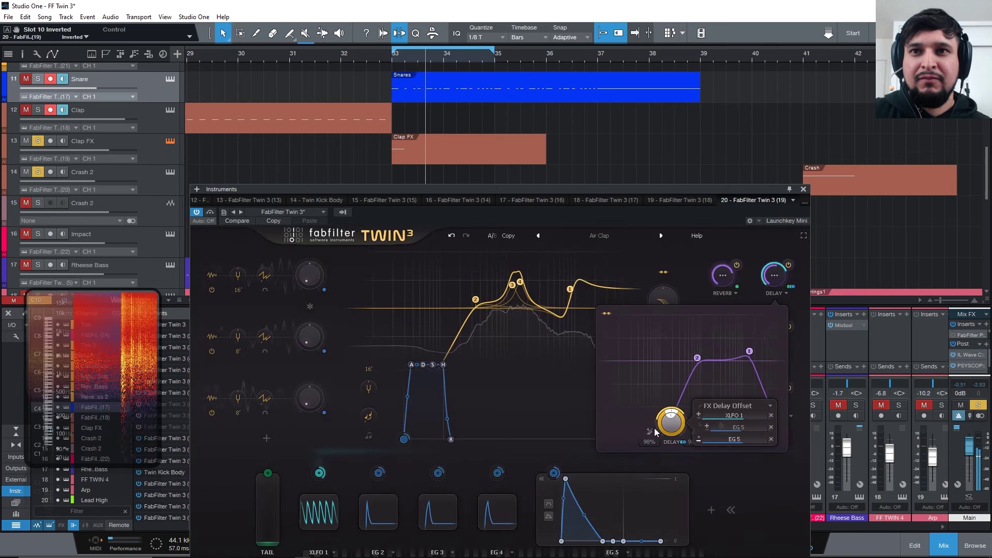
Step: Assign EG 5 to the delay feedback and set the envelope's decay slope to 1.000
left_click_drag(554, 473, 729, 427)
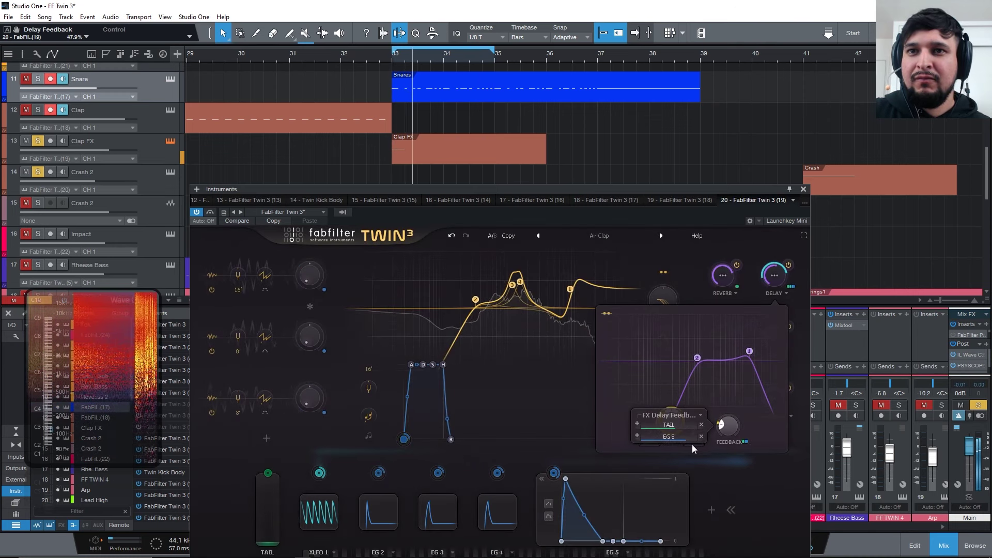
mouse_move(691, 433)
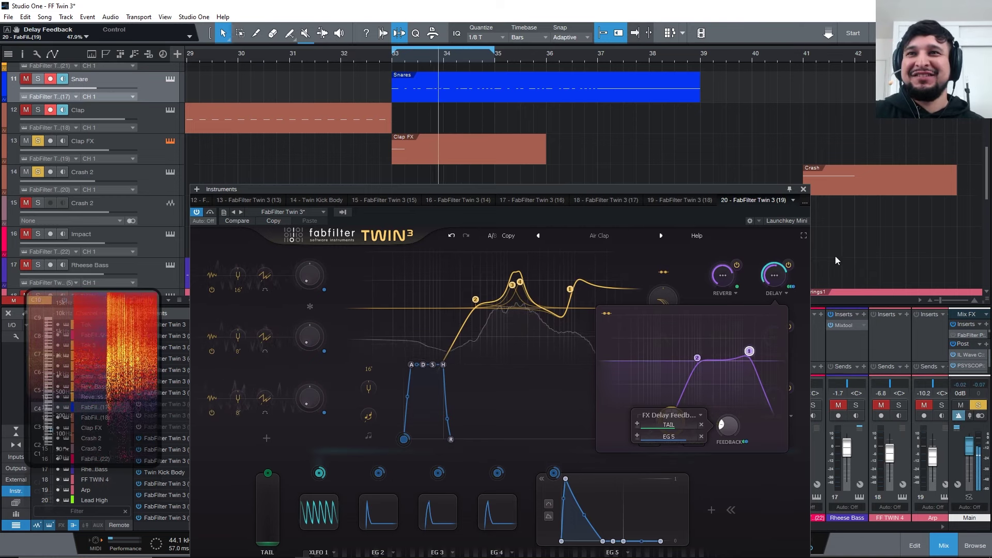
left_click_drag(583, 515, 587, 550)
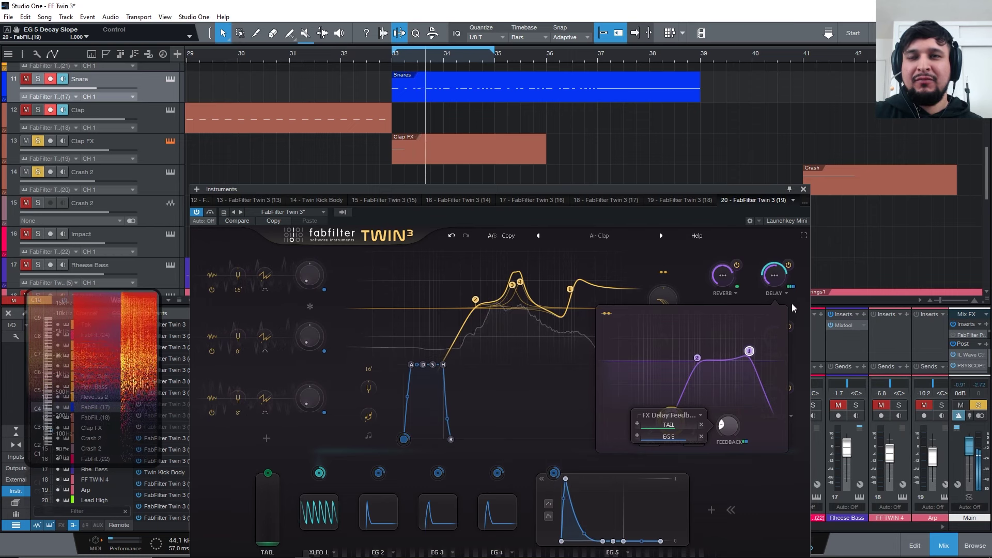
Step: Assign EG 5 to the filter frequency offset and set the modulation level to 0.148
left_click_drag(556, 475, 706, 302)
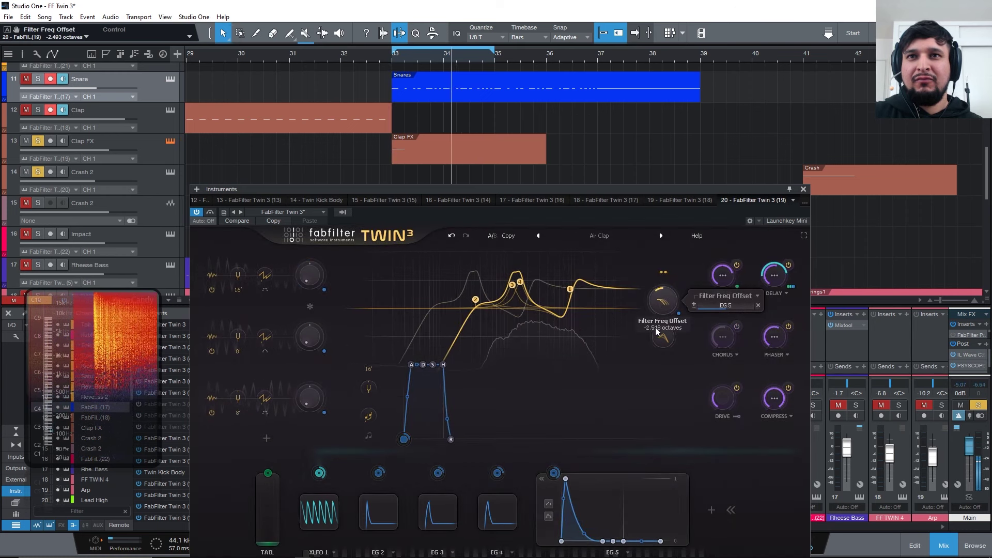
left_click_drag(655, 340, 660, 305)
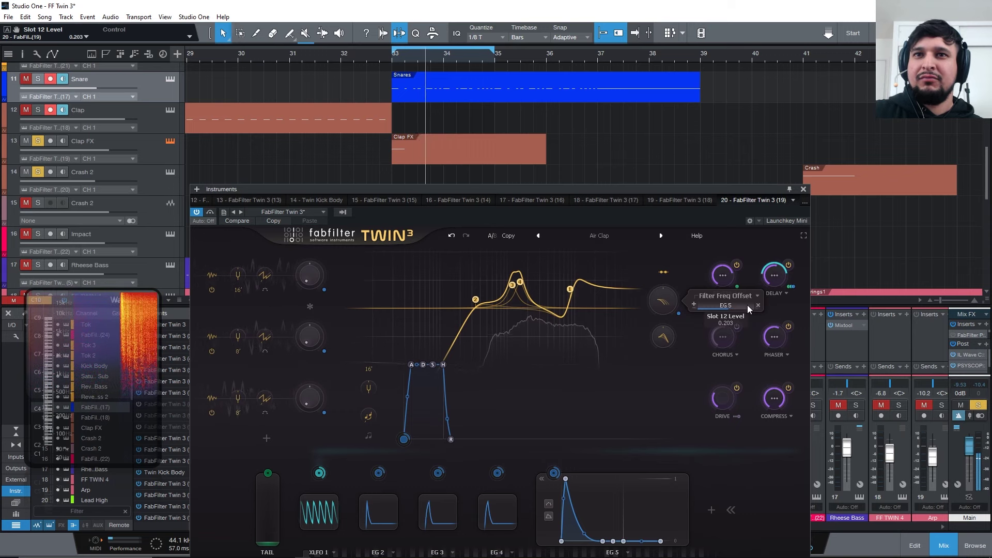
left_click_drag(735, 306, 733, 306)
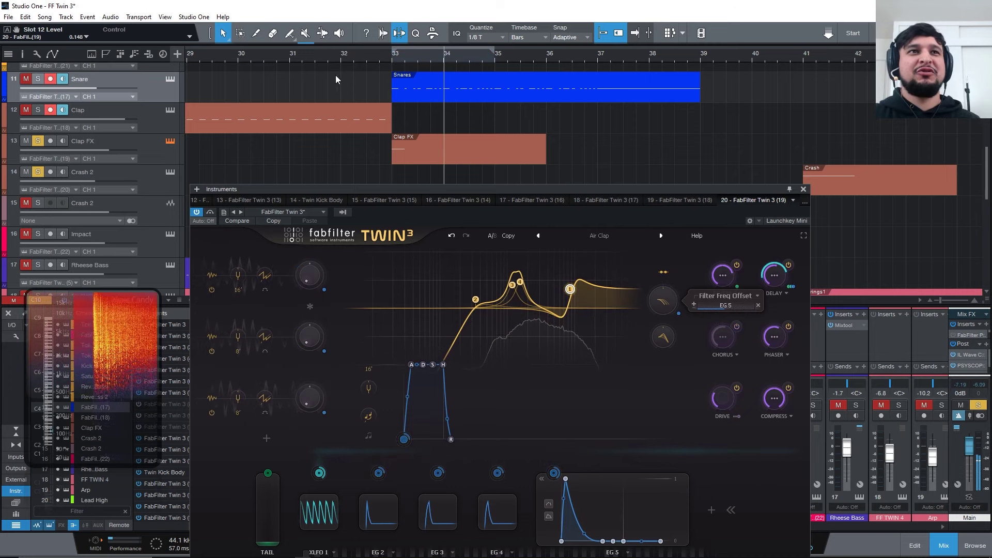
Step: Save the project while auditioning the tracks unsoloed, and solo only the Clap FX track
left_click(389, 60)
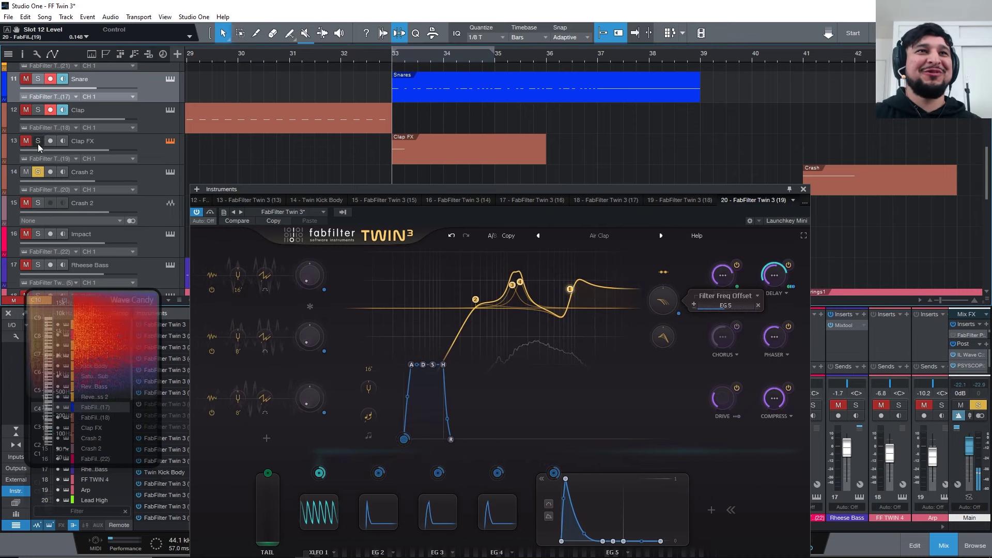
key("ctrl+s")
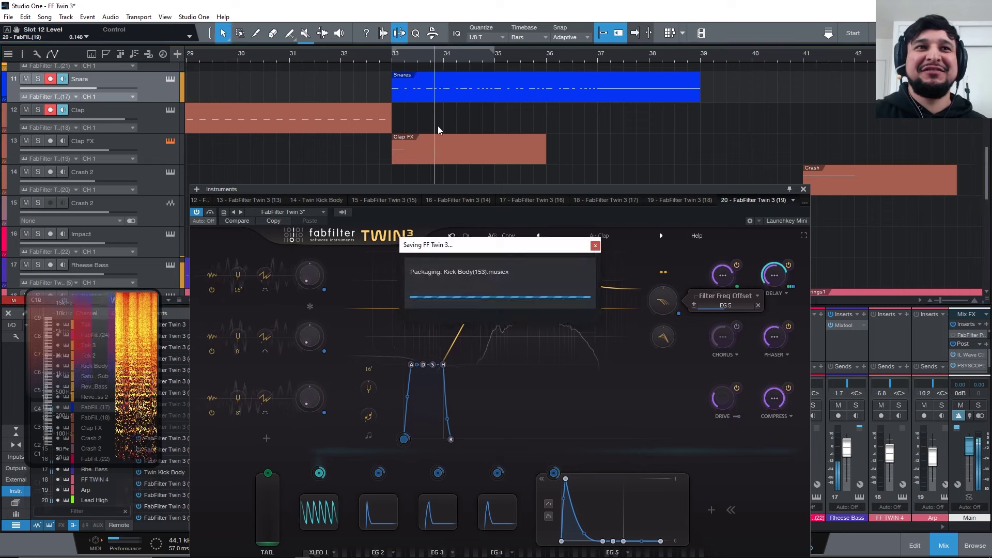
left_click(391, 60)
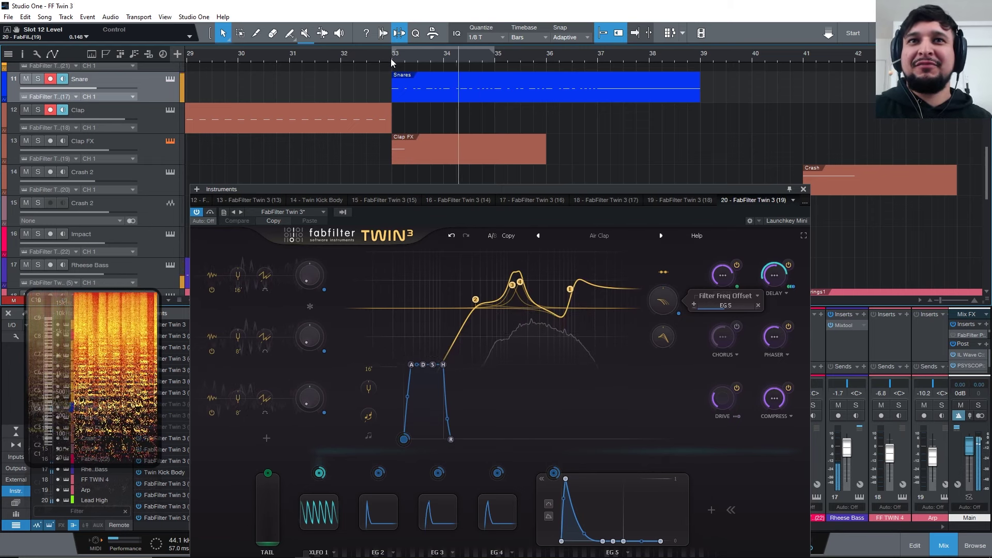
left_click(38, 140)
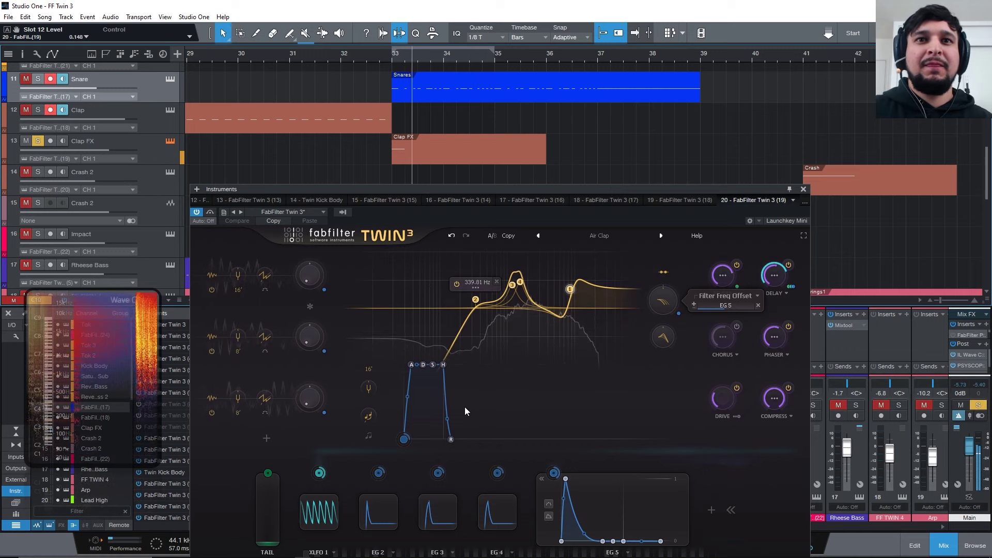
Step: Set the main envelope's release to 713.4 ms and lengthen its decay down to a sustain of -6.45 dB
left_click_drag(451, 439, 466, 444)
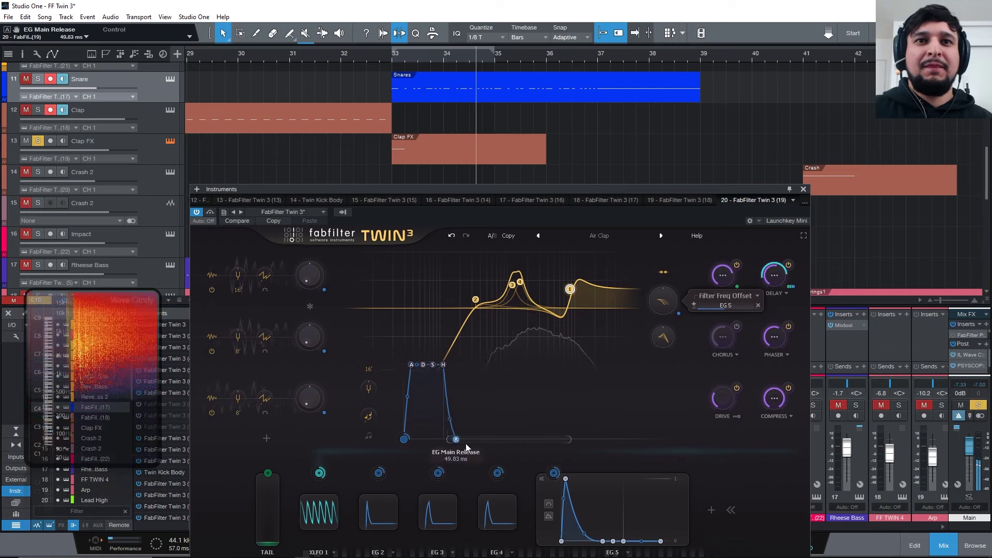
left_click(393, 54)
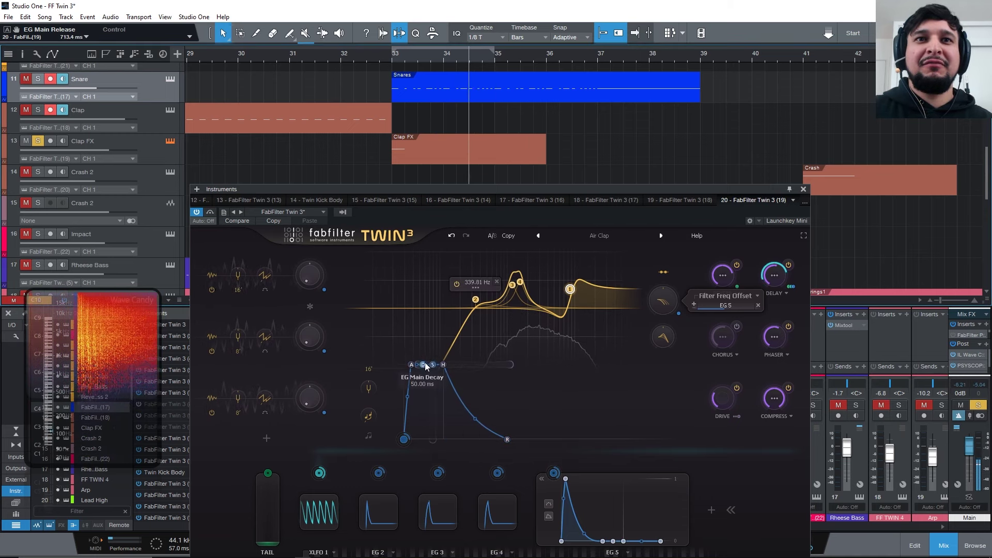
left_click_drag(425, 364, 474, 409)
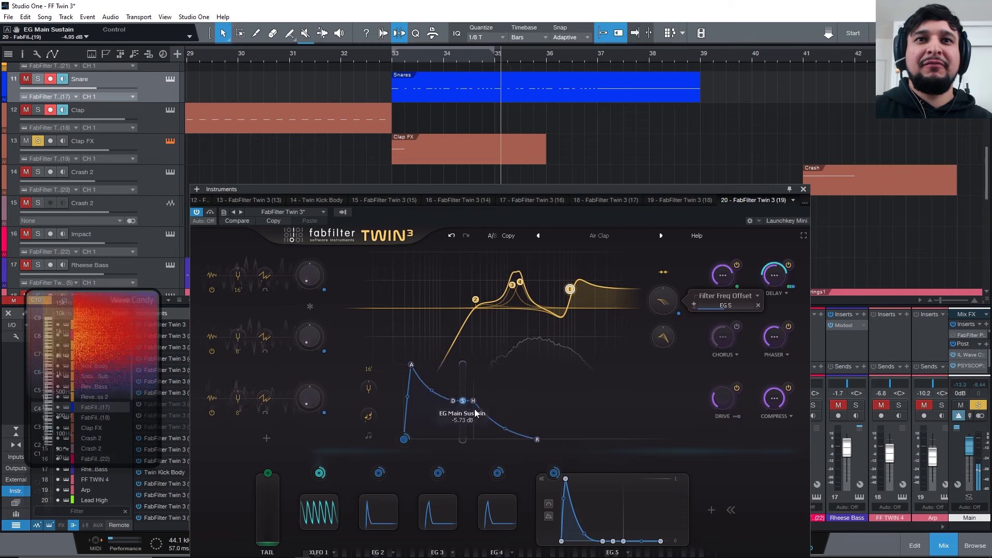
left_click(390, 59)
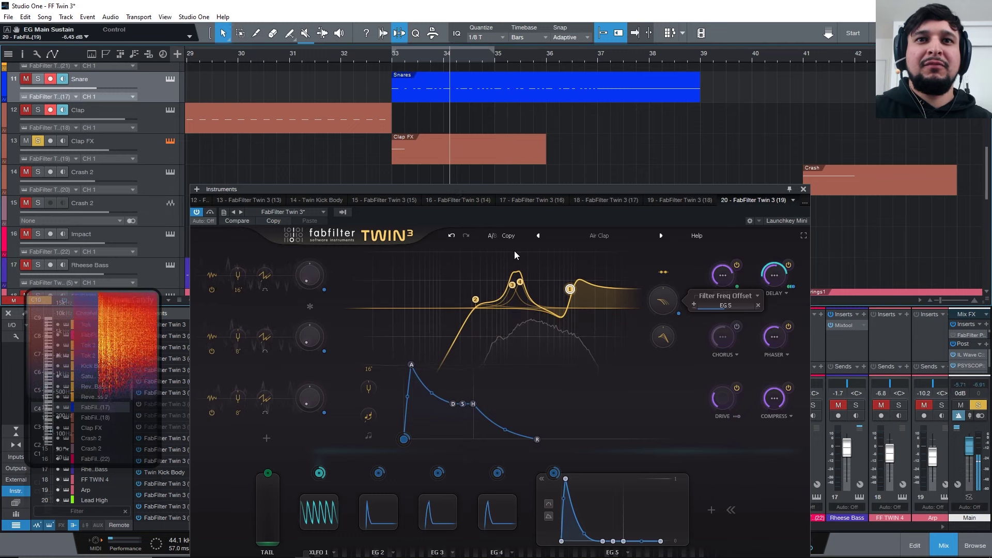
Step: Raise the EG 2 sustain to -9.19 dB and set its decay to 189.2 ms
left_click(392, 517)
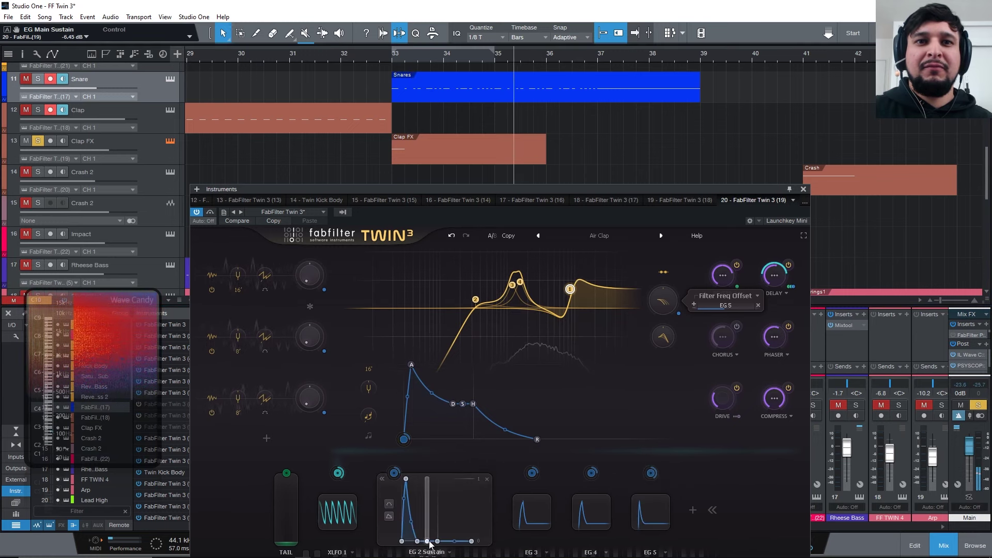
left_click_drag(429, 542, 496, 544)
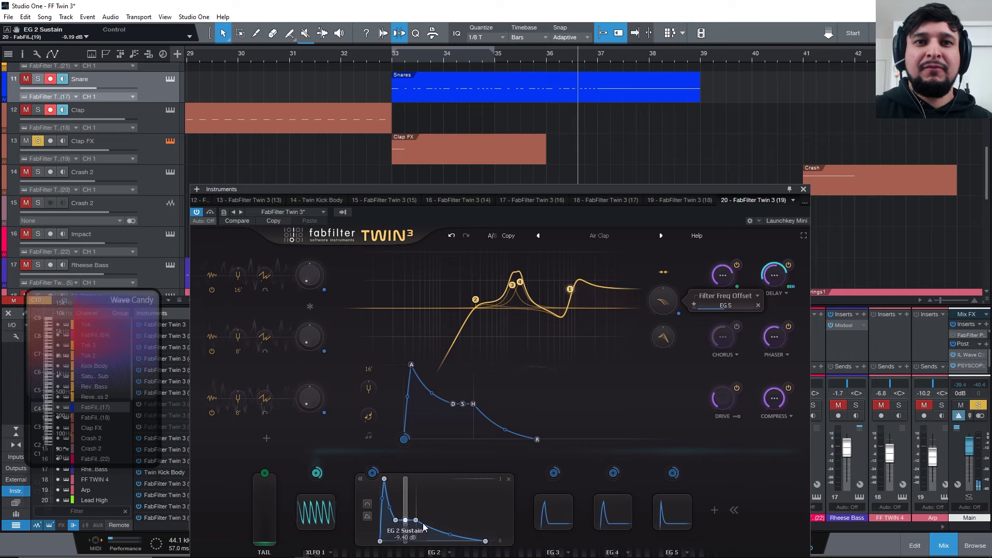
left_click_drag(398, 525, 404, 525)
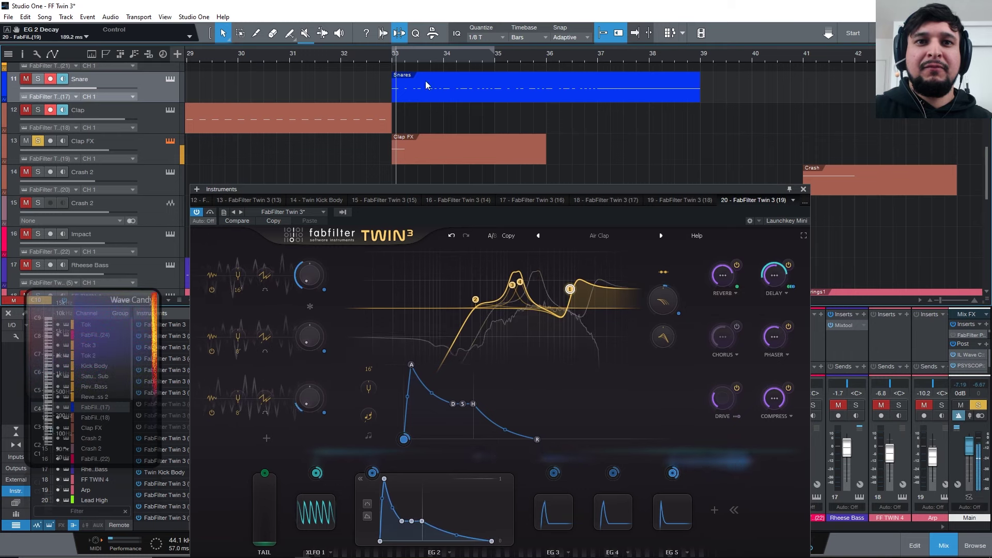
Step: Set the EG 3 decay to 255.3 ms and replay the clap from bar 33
left_click(554, 519)
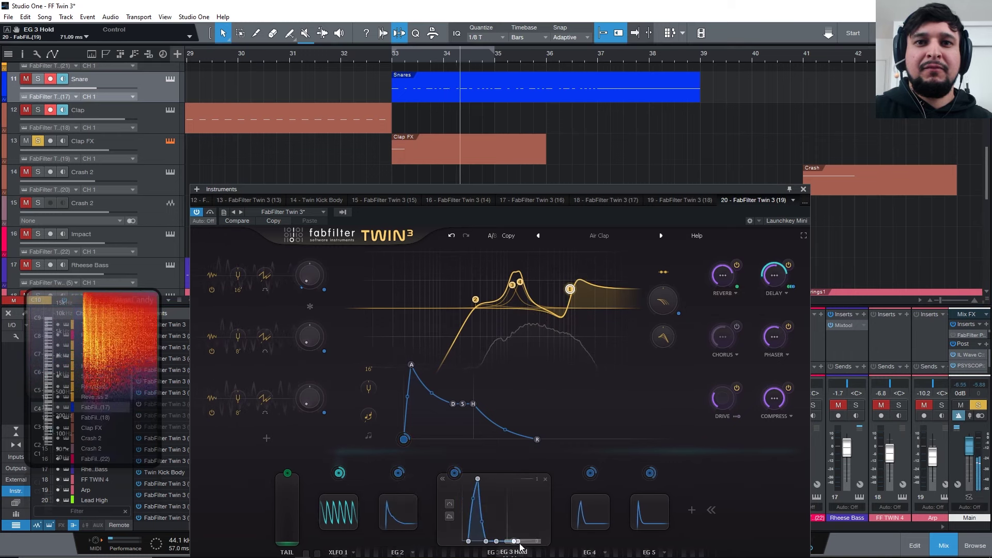
left_click_drag(520, 547, 494, 542)
left_click(396, 56)
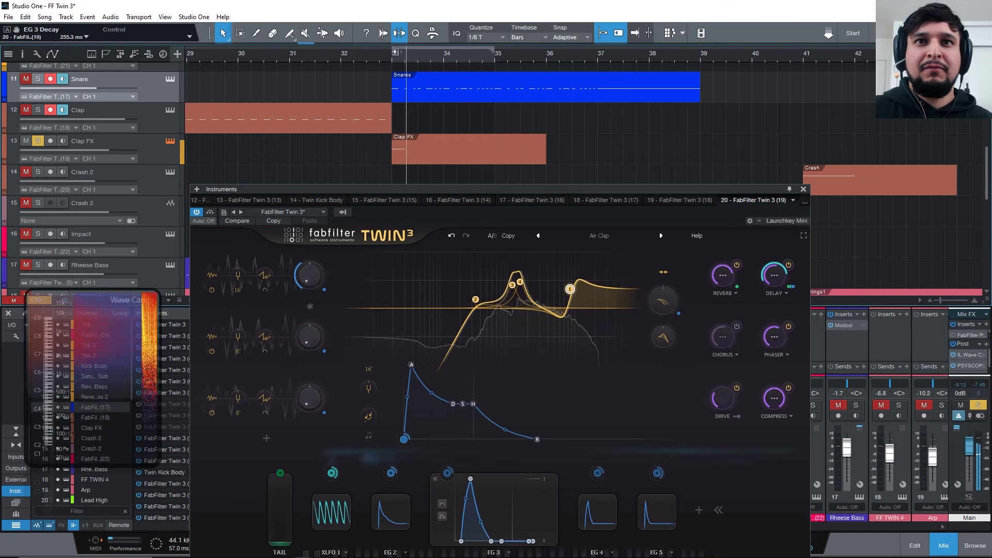
Step: Set the EG 4 delay to 10.49 ms and replay the clap from bar 33
left_click(588, 521)
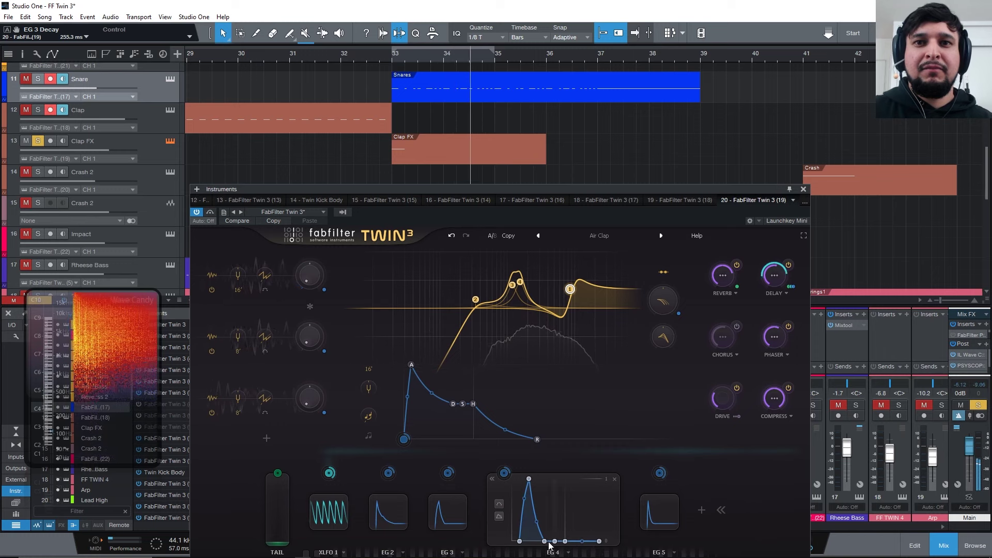
left_click_drag(517, 542, 514, 542)
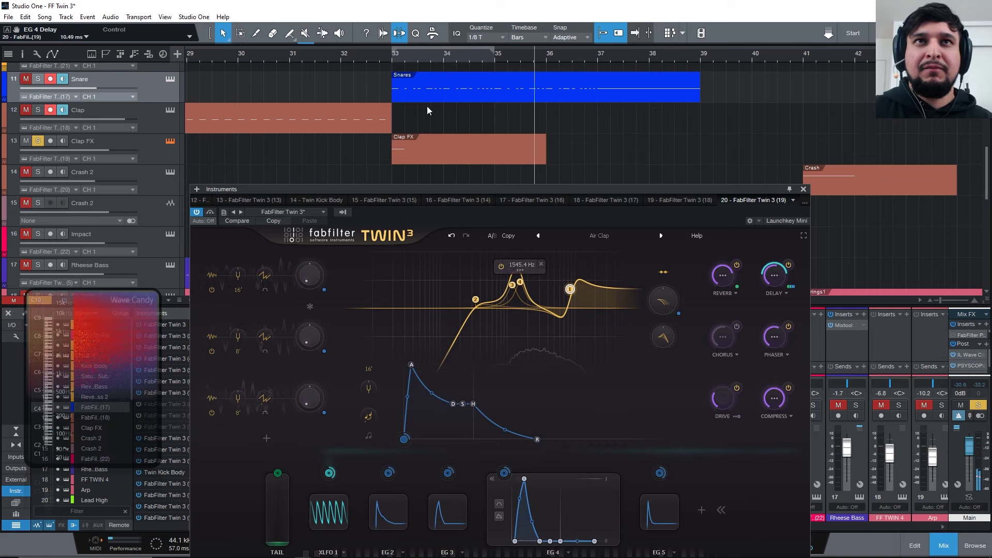
left_click(395, 55)
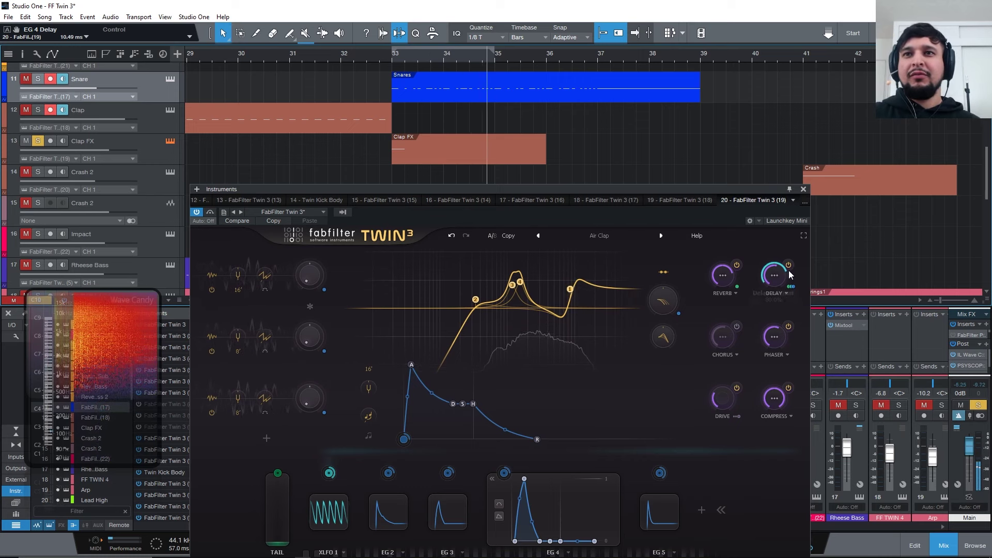
Step: Change delay filter 2 to a Bell shape at 2011.2 Hz with a peak of 0.781
left_click(777, 275)
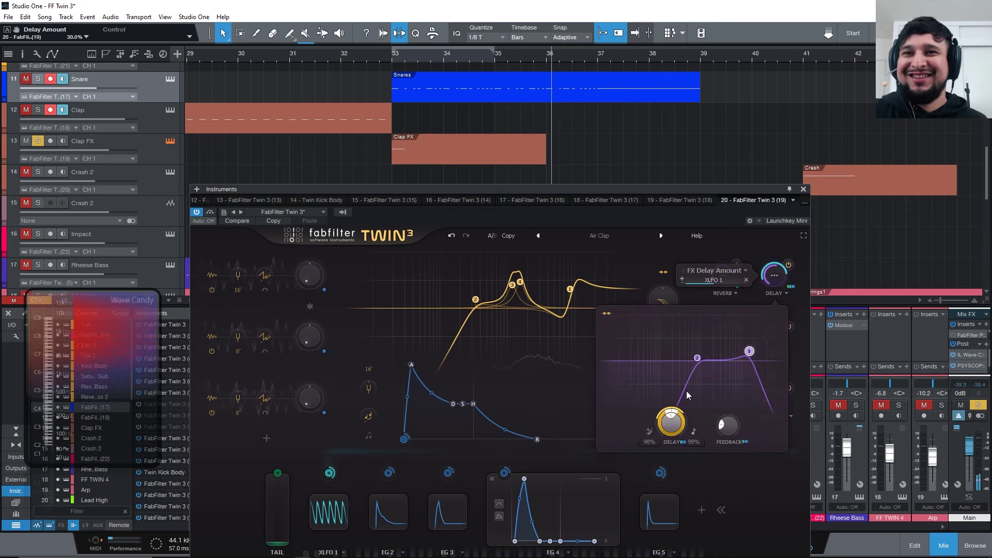
left_click_drag(696, 361, 698, 348)
left_click(683, 325)
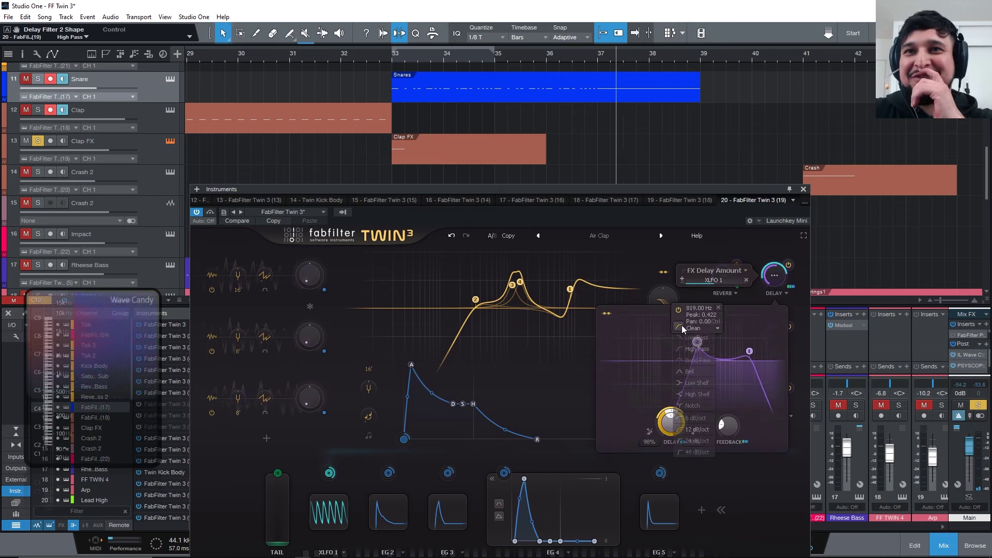
left_click(697, 370)
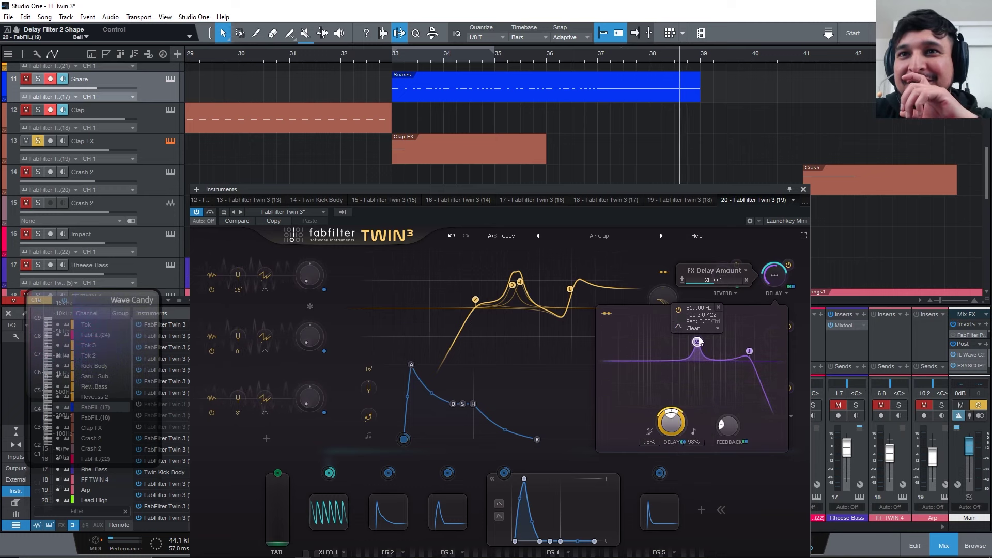
left_click_drag(697, 342, 713, 325)
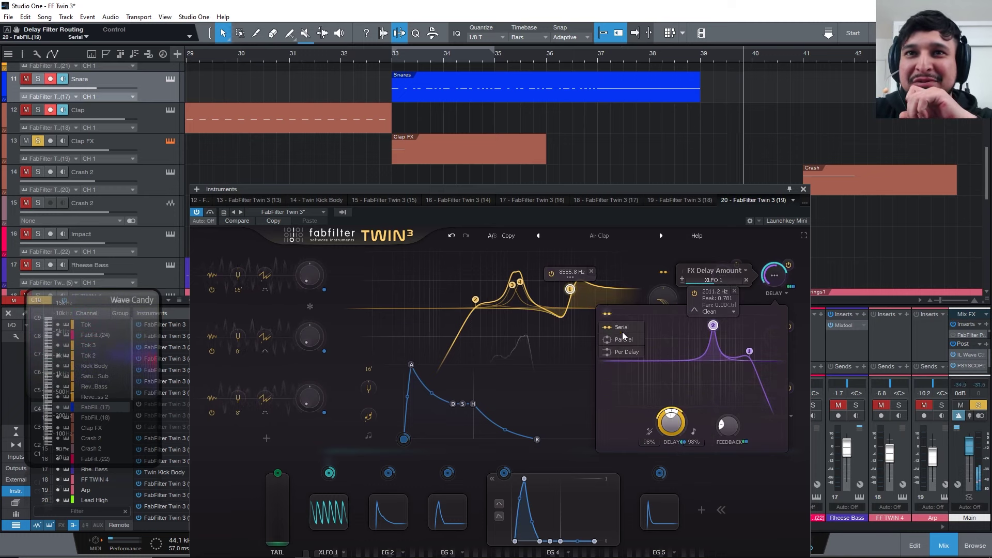
Step: Set the delay filter routing to Parallel and make delay filter 1 a Band Pass at 4285.0 Hz
left_click(623, 339)
left_click_drag(750, 354, 724, 338)
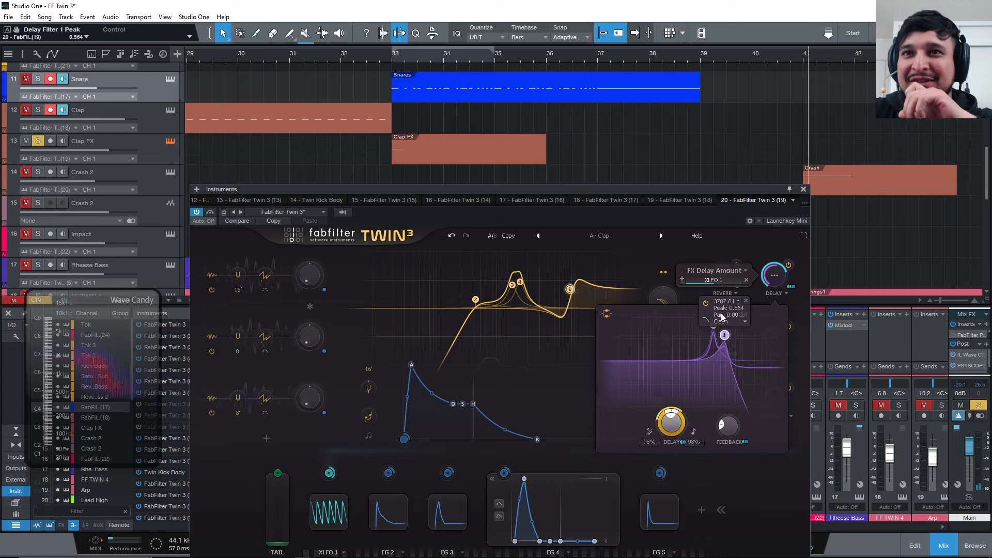
left_click(707, 320)
left_click(736, 353)
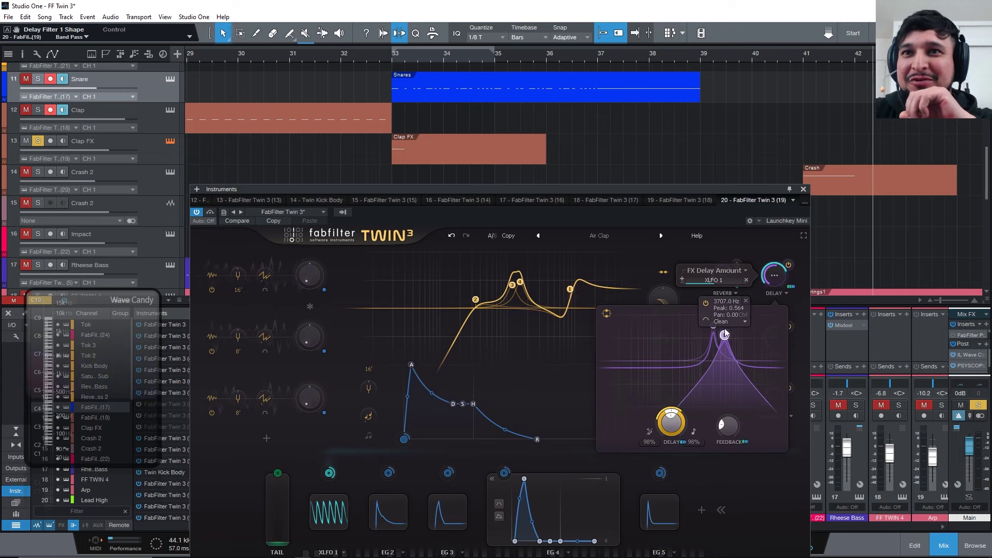
left_click_drag(725, 334, 716, 327)
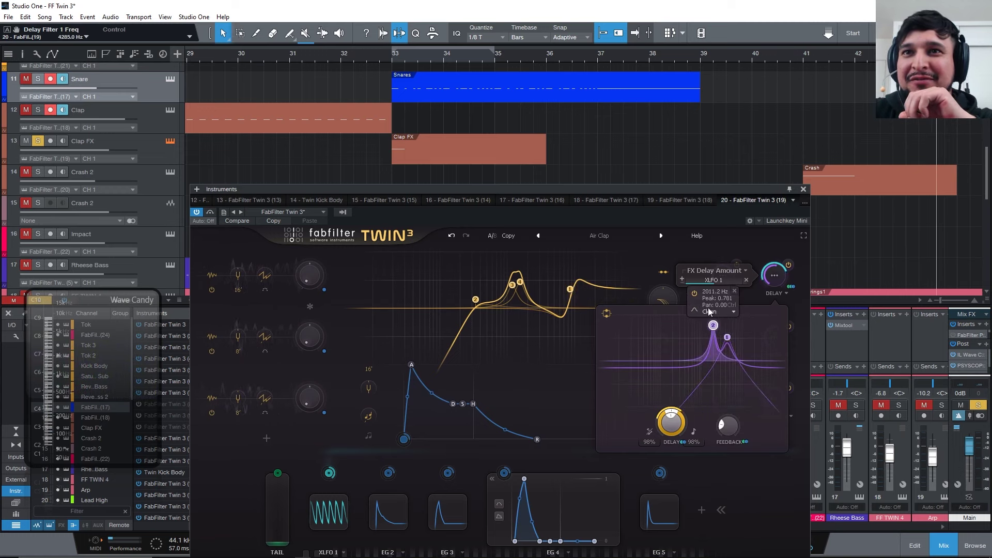
Step: Change delay filter 2 to Band Pass and, during playback, move delay filter 1 to 5098.8 Hz with a peak of 0.677
left_click(695, 309)
left_click(715, 343)
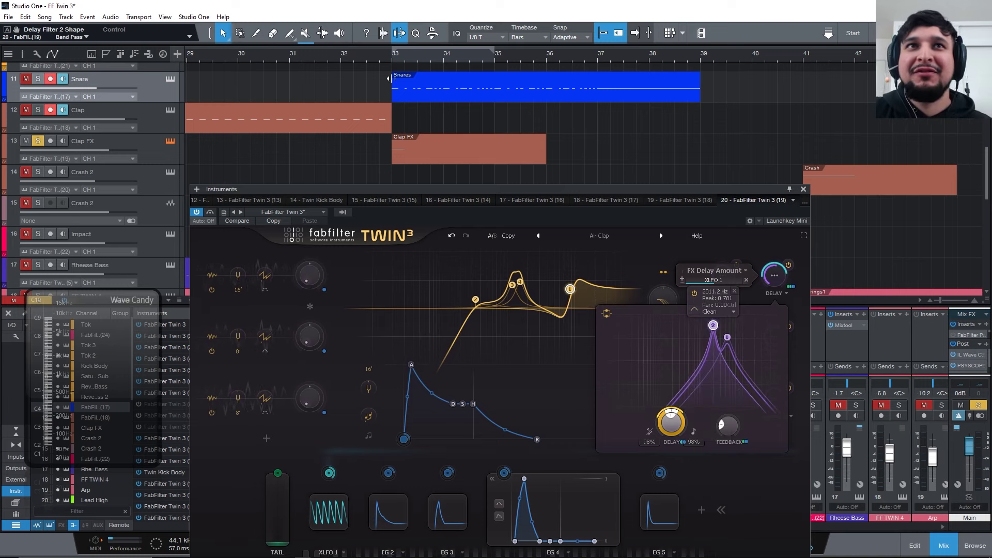
left_click(391, 57)
key("space")
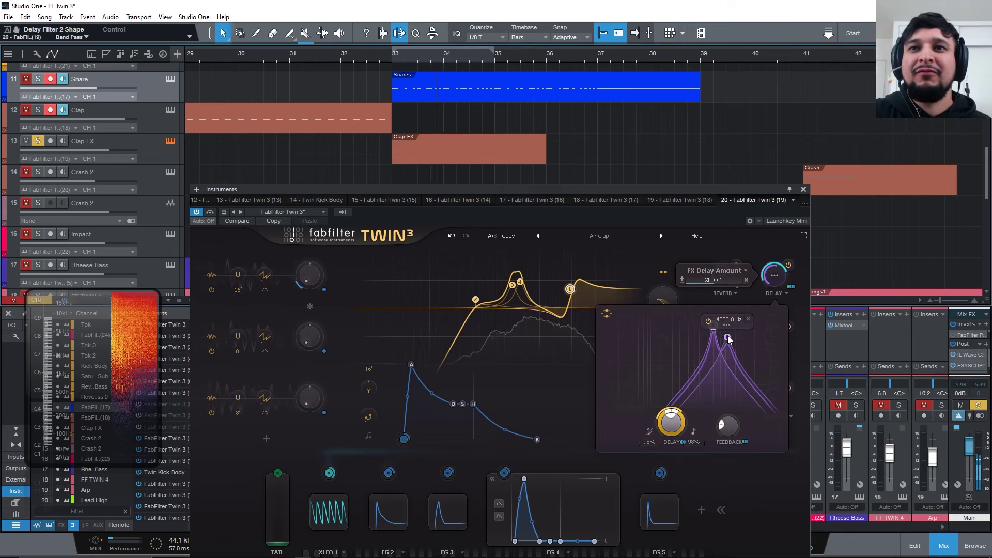
left_click_drag(727, 337, 730, 330)
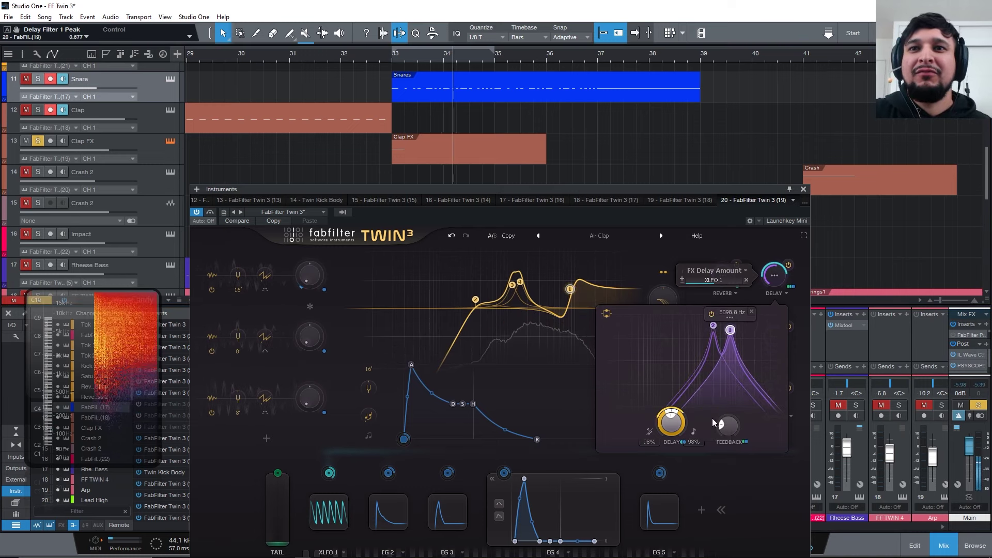
Step: Set the delay's ping pong mode to Ping Pong L-R and replay the clap from bar 33
left_click(652, 441)
left_click(666, 453)
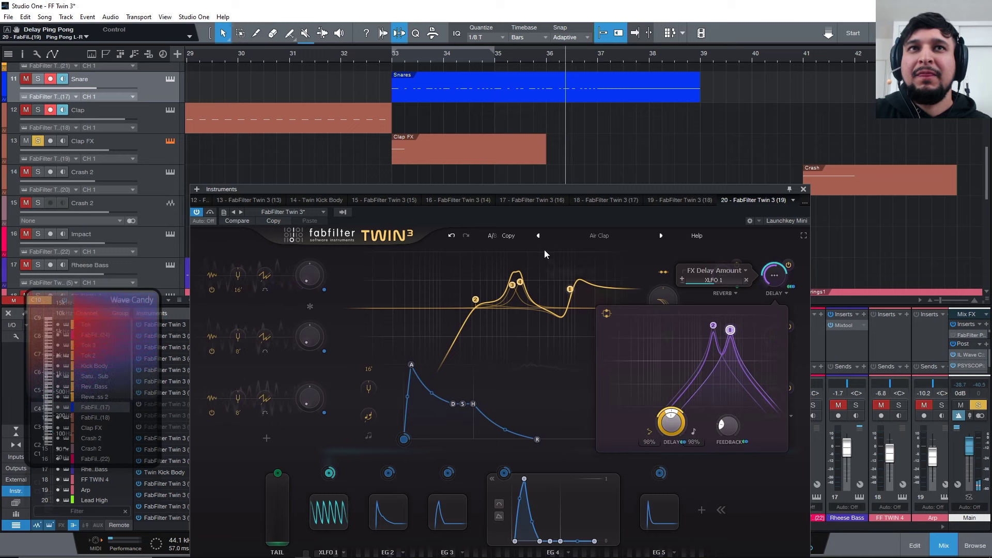
left_click(392, 57)
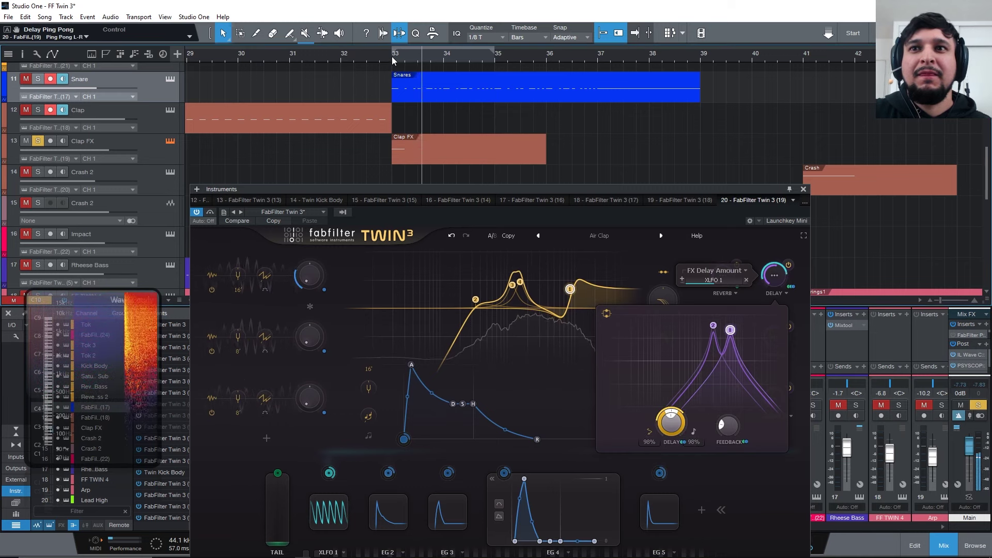
Step: Try the delay sync on Free and return it to 1/8 Note, auditioning the clap with each setting
left_click(694, 432)
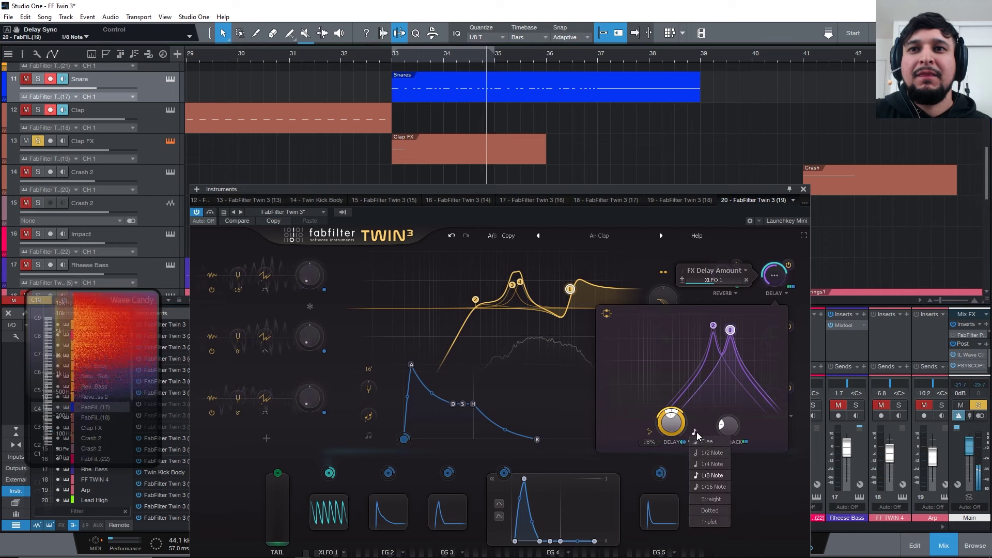
left_click(705, 443)
left_click(397, 64)
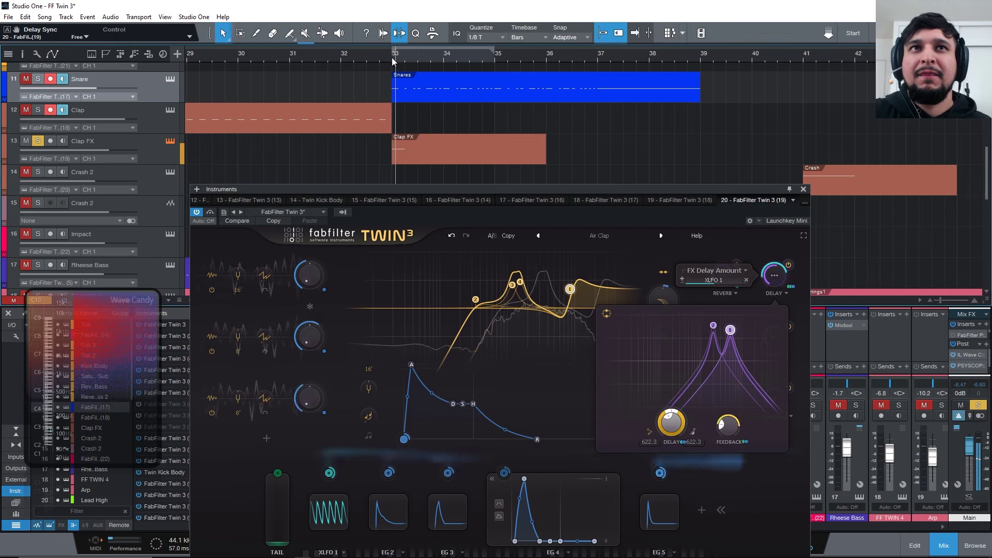
left_click(694, 432)
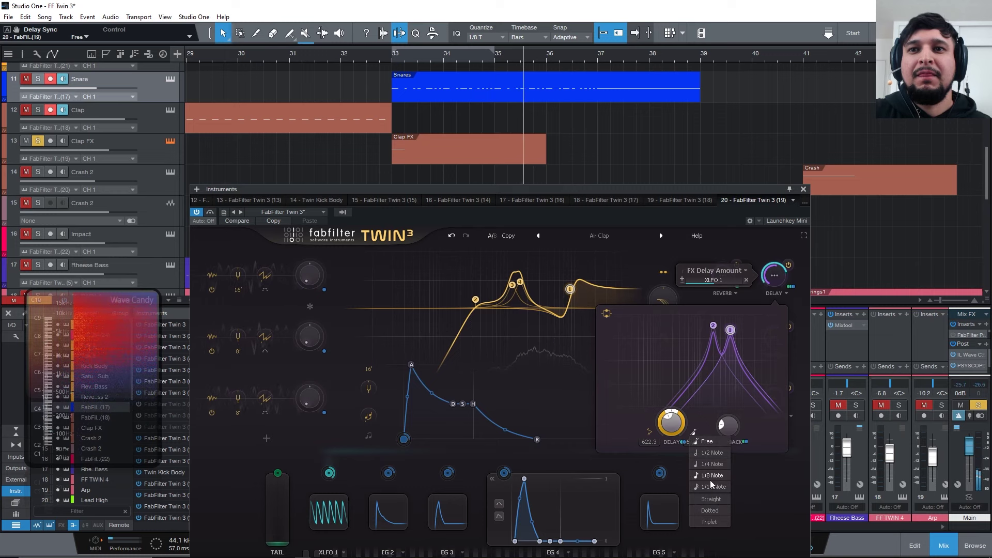
left_click(710, 479)
left_click(393, 60)
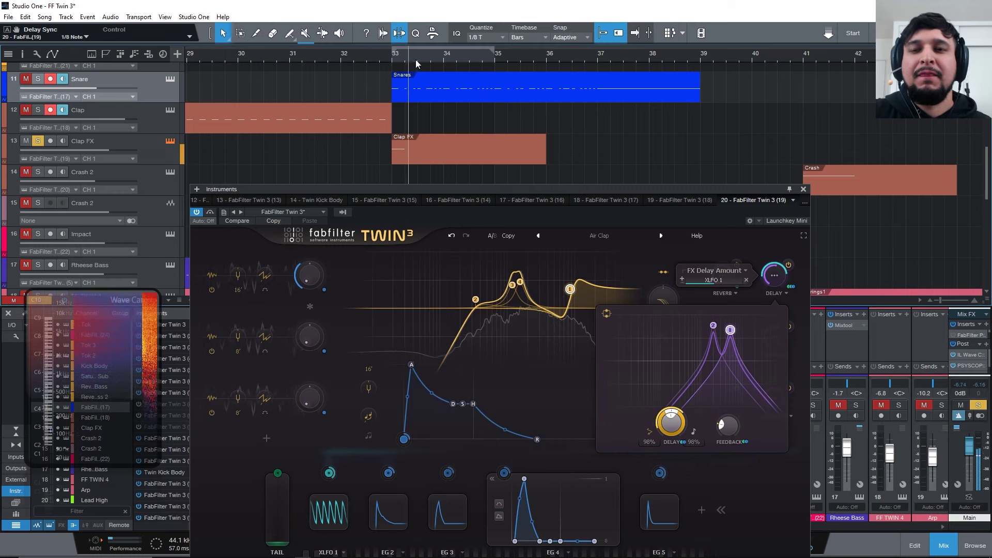
Step: Set the delay sync to 1/16 Note and the delay offset to 100%, auditioning the clap from bar 33
left_click(695, 435)
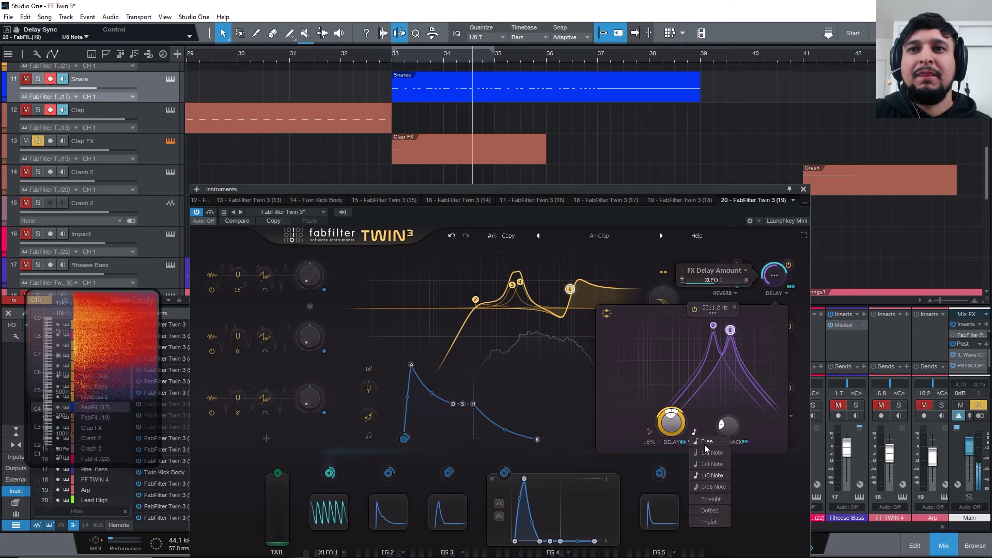
left_click(710, 489)
left_click(386, 59)
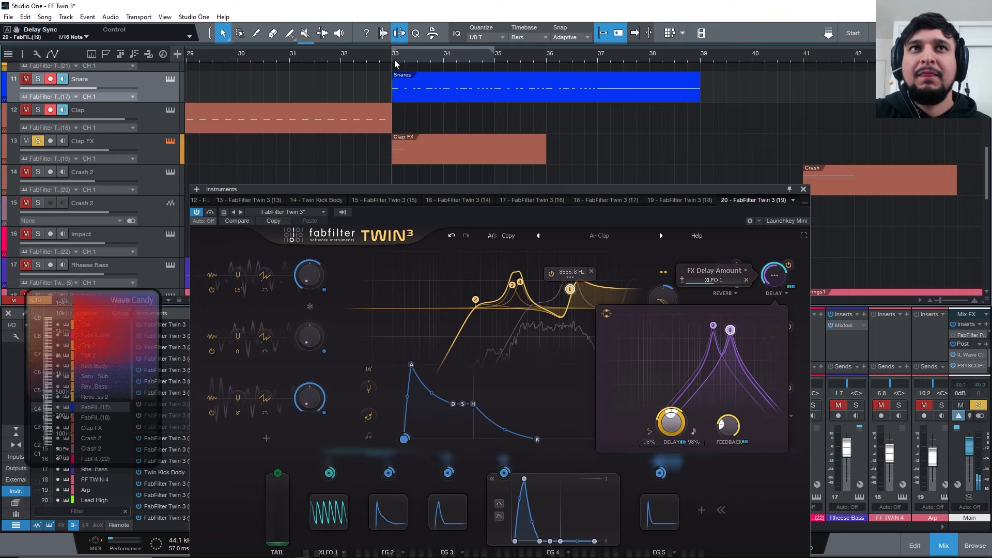
left_click(674, 428, "ctrl")
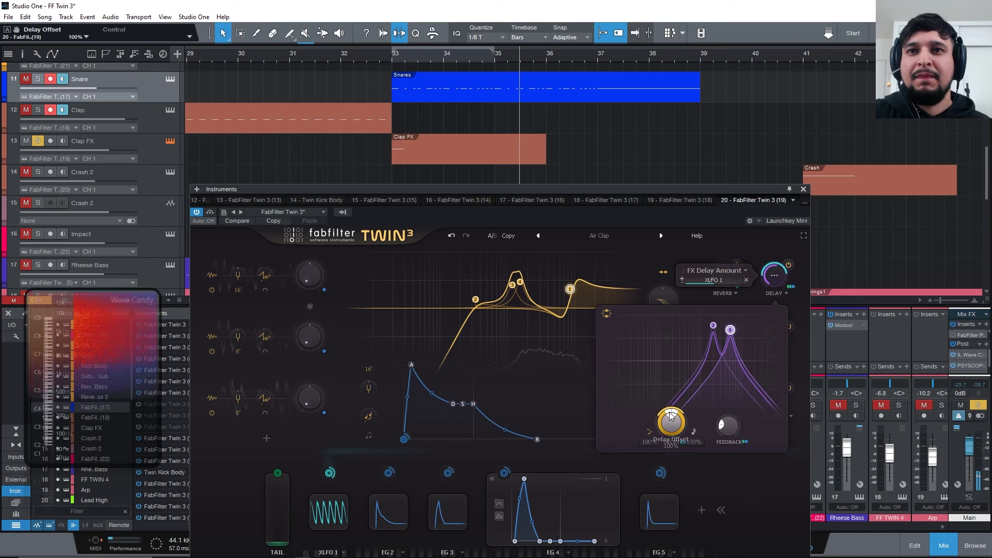
left_click(671, 413, "ctrl")
left_click(384, 57)
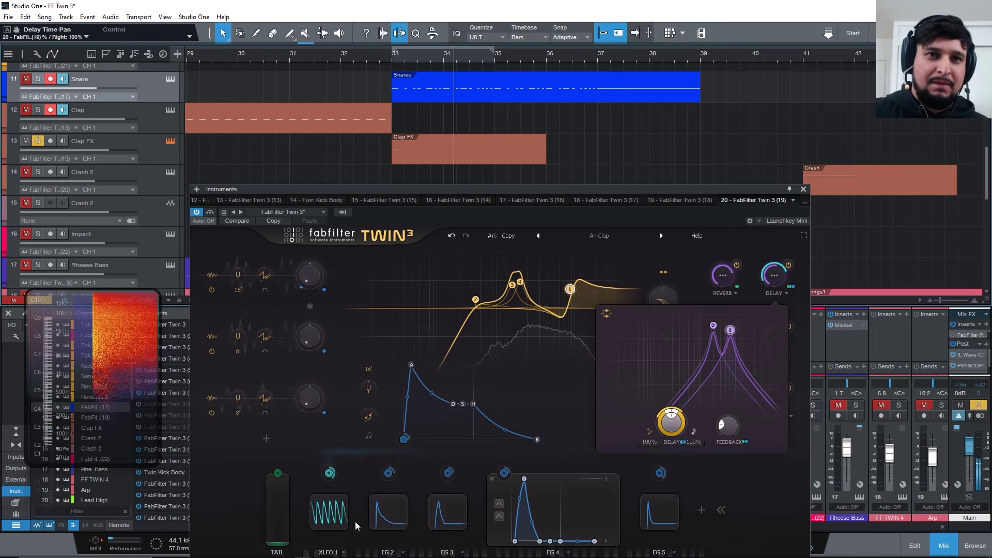
Step: Set the XLFO 1 sync mode to 1/16
left_click(335, 519)
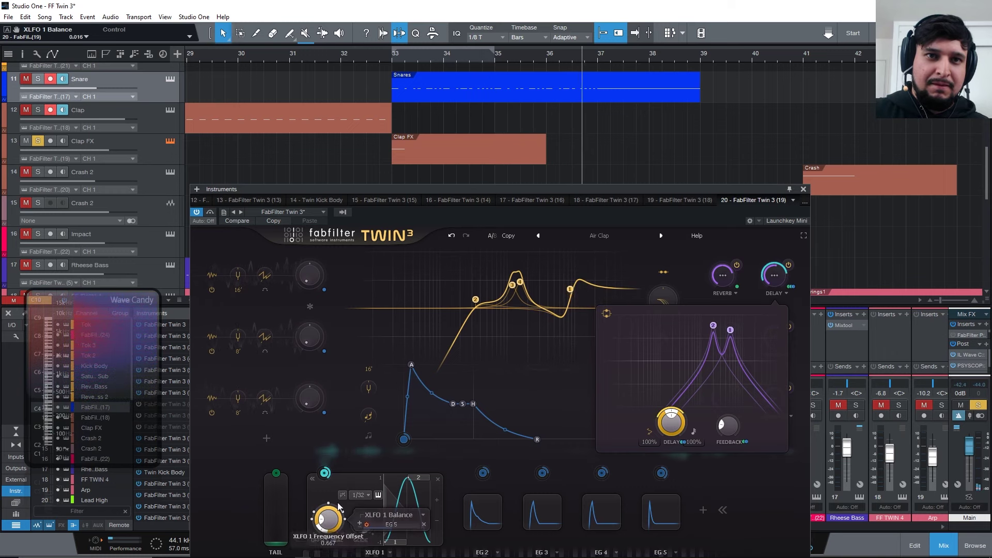
left_click(361, 495)
left_click(379, 461)
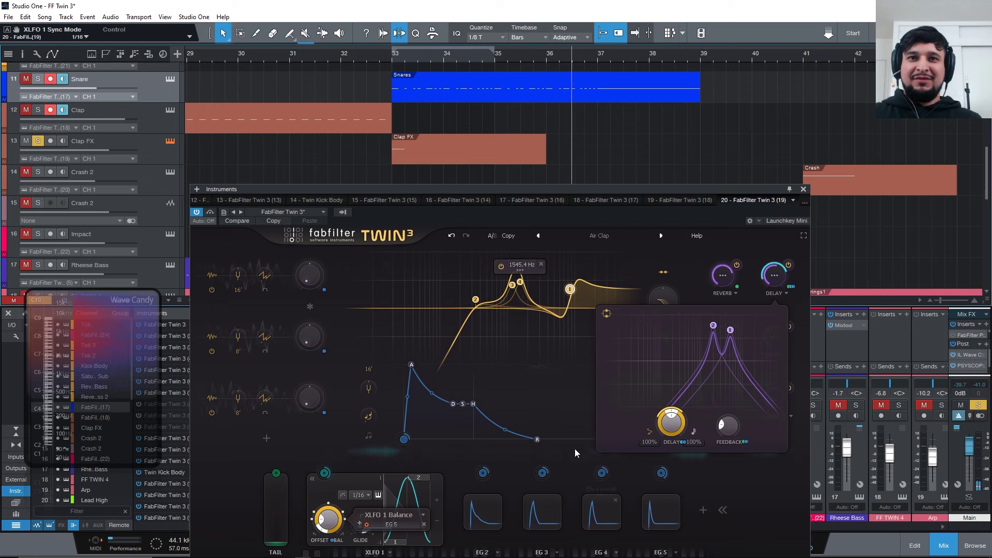
Step: Assign EG 5 to the filter peak offset with a modulation level of 1.000 and play the clap from bar 33
left_click_drag(602, 472, 588, 334)
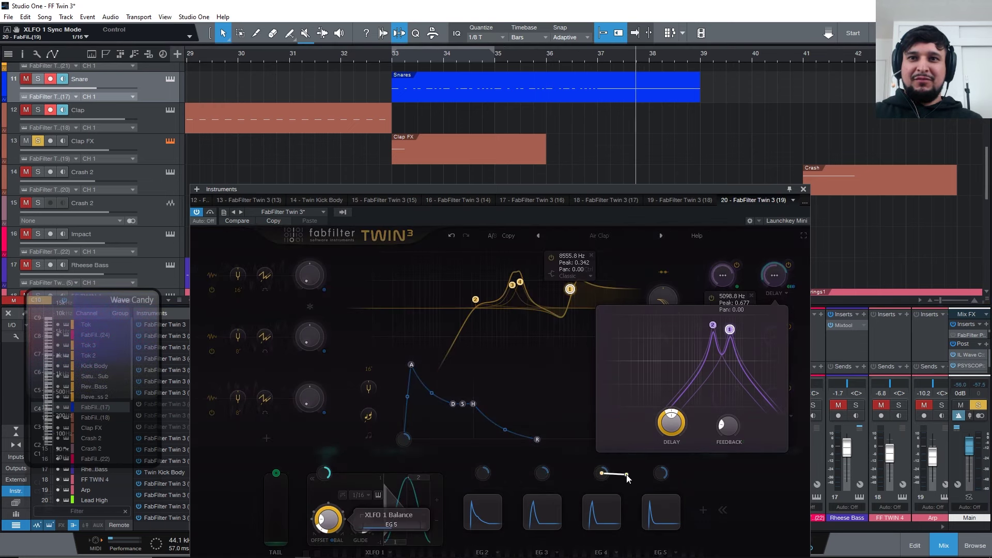
left_click_drag(627, 475, 670, 335)
left_click(736, 473)
left_click_drag(614, 472, 667, 335)
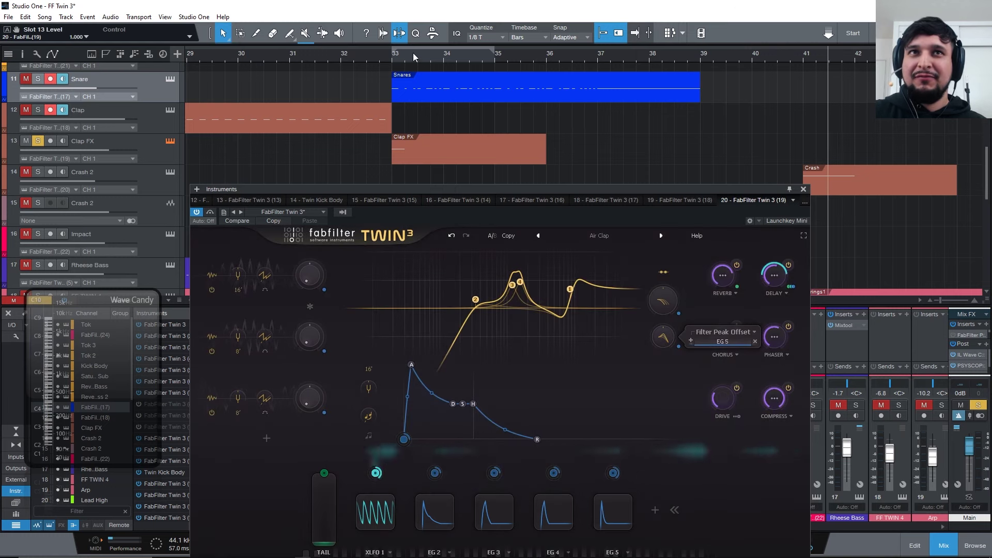
left_click(393, 55)
key("space")
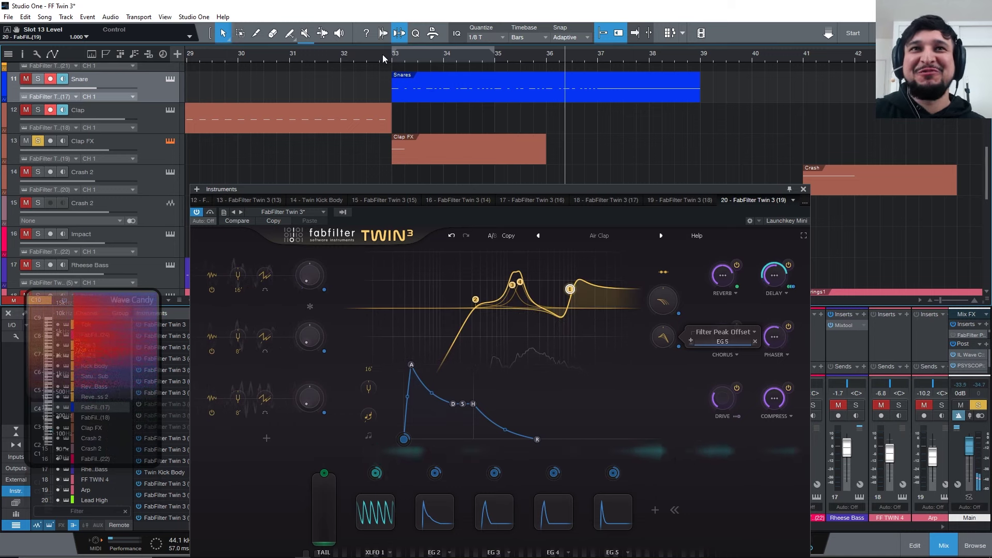
Step: Replay the clap from bar 33 and assign EG 5 to the reverb amount
left_click(397, 58)
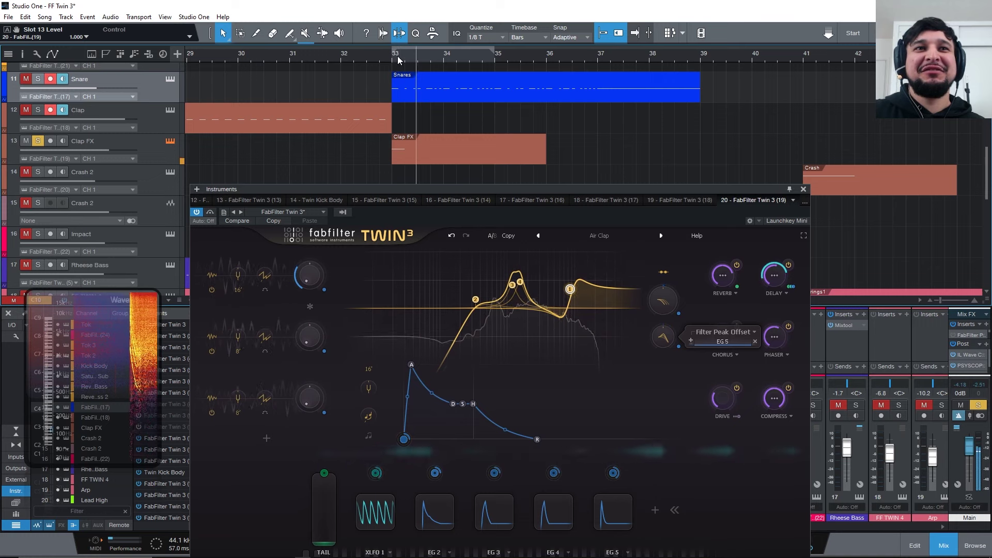
left_click_drag(613, 473, 722, 276)
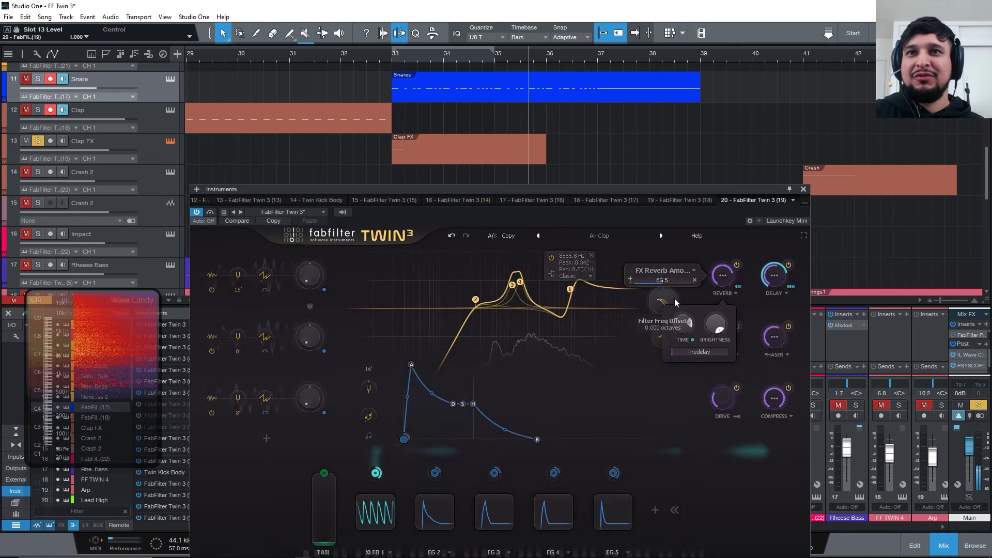
Step: Invert the EG 5 modulation of the reverb amount and close the Twin 3 window
left_click(631, 279)
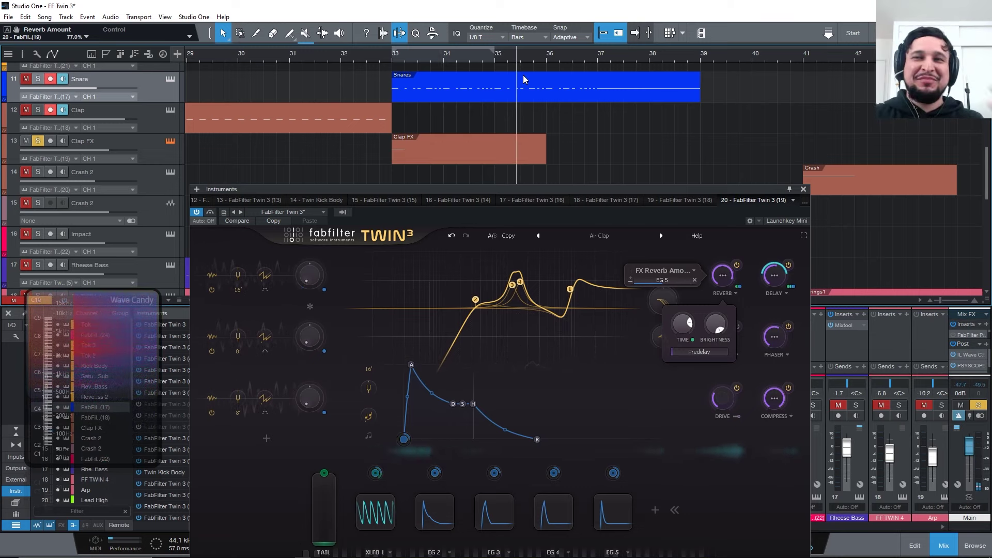
left_click(803, 190)
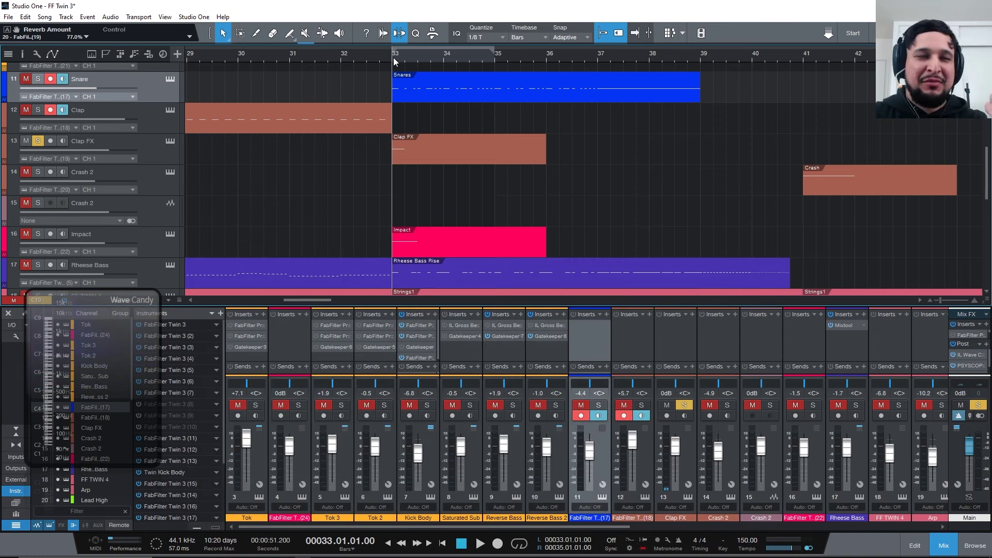
Step: Unsolo the Clap FX track, play the full mix around bar 33 and save the song
left_click(37, 140)
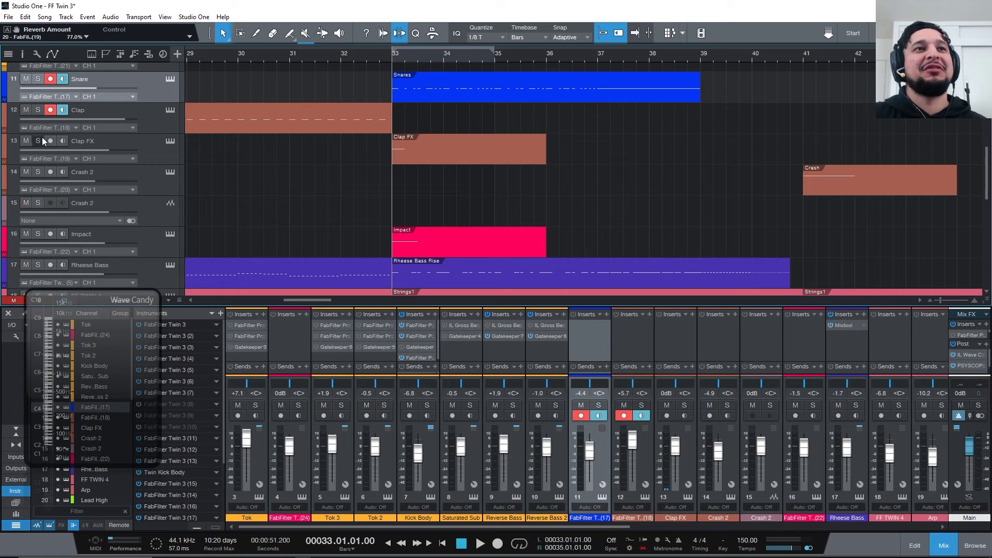
key("space")
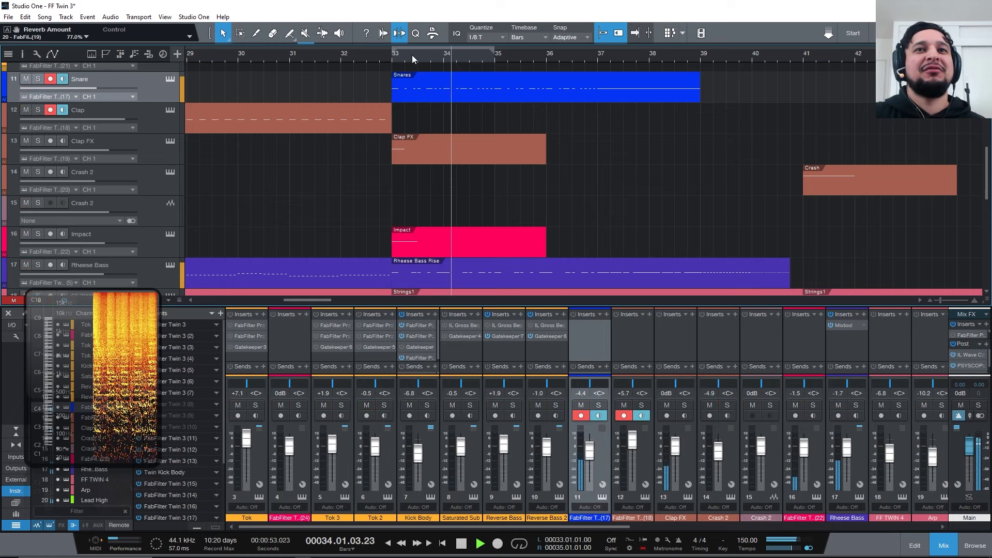
left_click(354, 55)
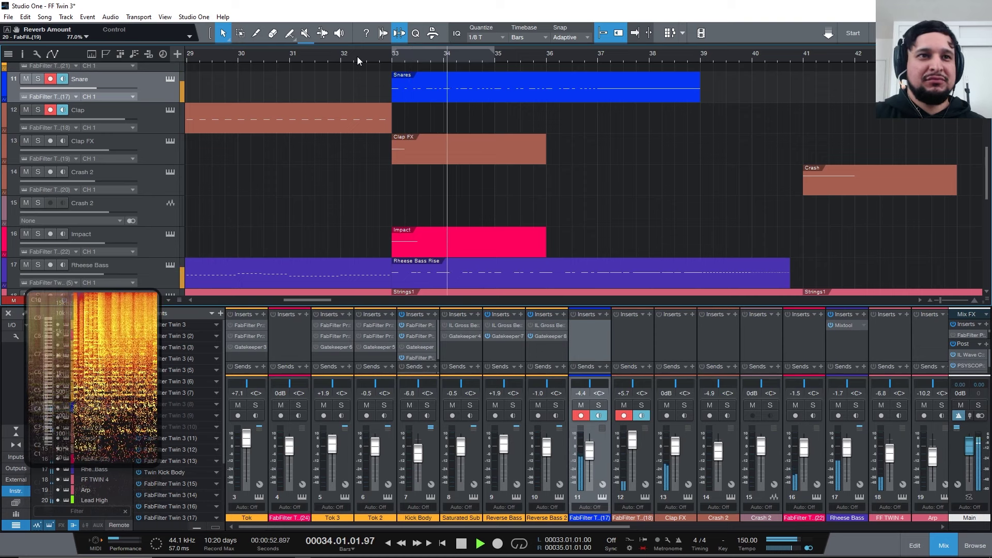
key("ctrl+s")
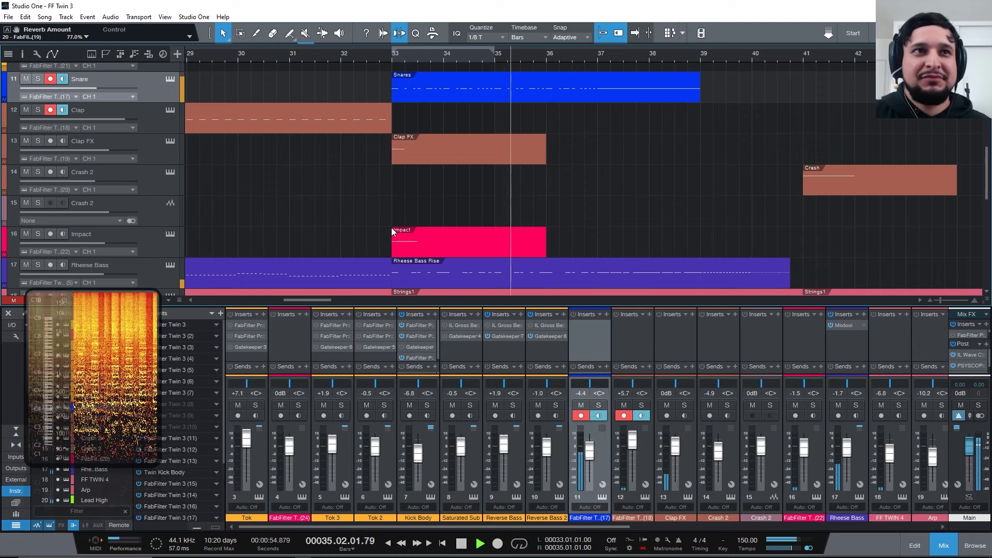
Step: Listen to the arrangement as it plays on to the crash at bar 41, and stop playback there
scroll(441, 211, "down", 3)
scroll(456, 218, "up", 4)
scroll(456, 216, "up", 1)
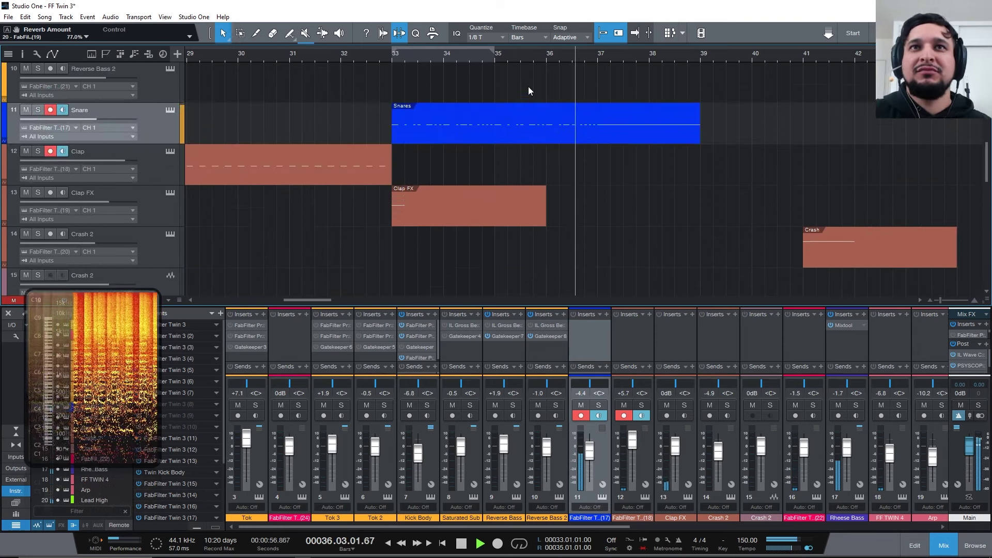
left_click_drag(538, 58, 483, 67)
scroll(553, 162, "down", 2)
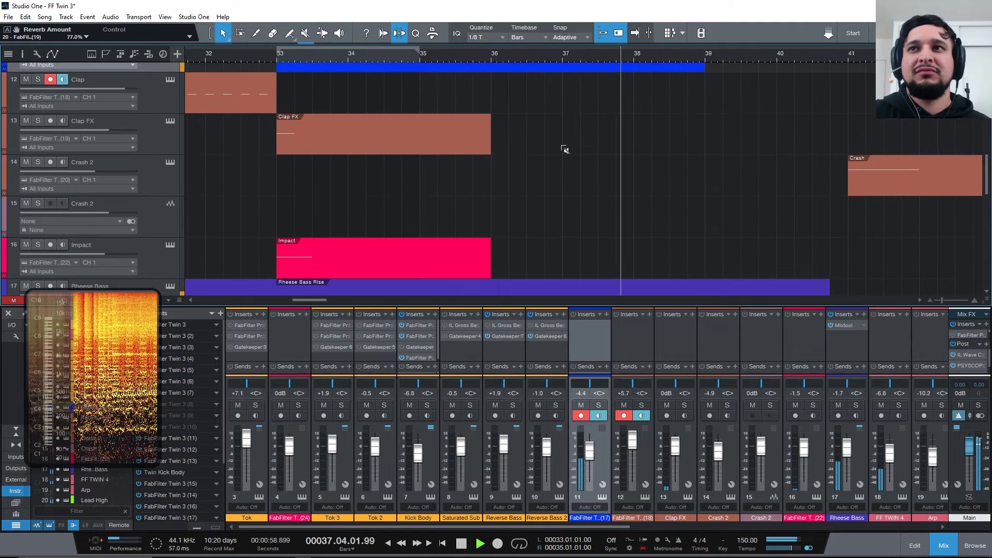
left_click_drag(600, 54, 442, 40)
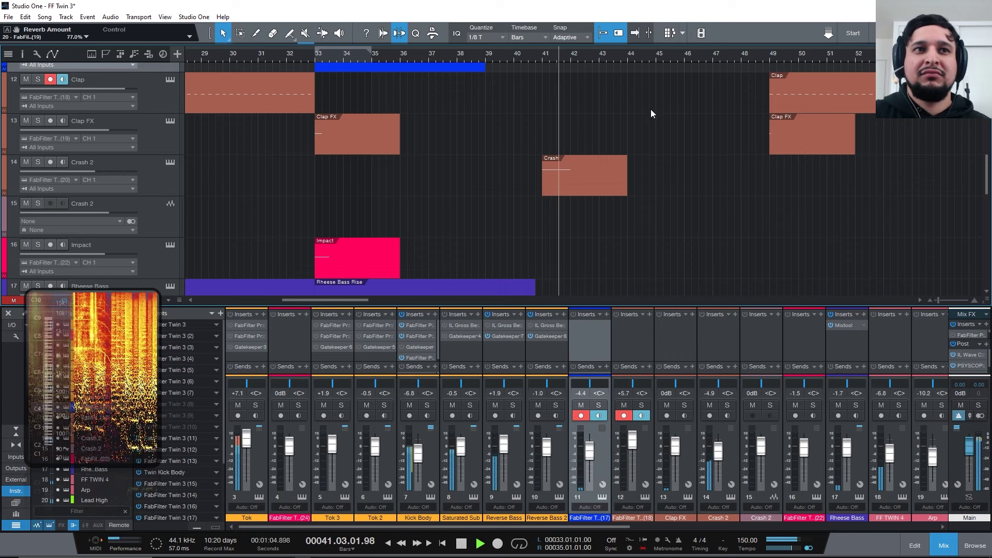
key("space")
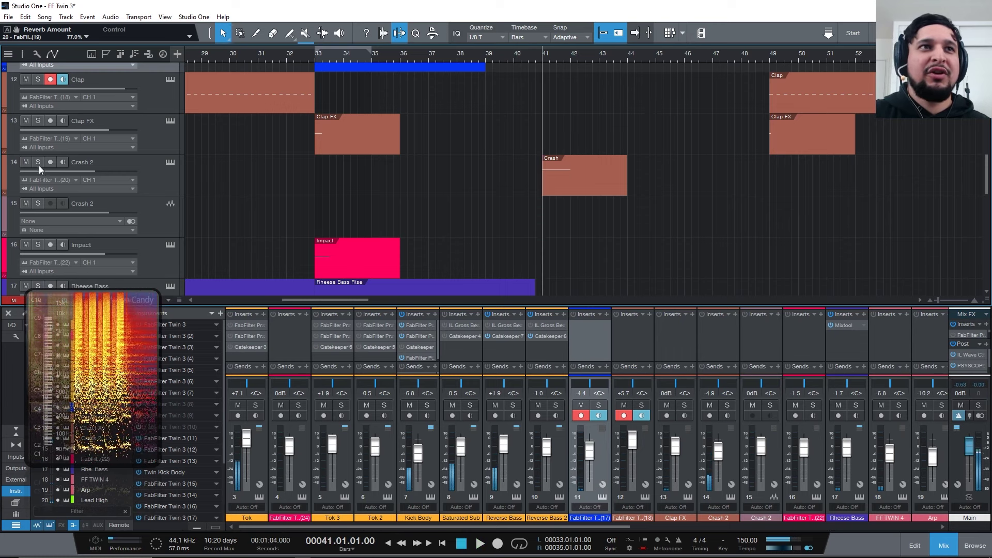
Step: Solo the Crash 2 track on row 14, play it from bar 41 and open its Twin 3 instrument
left_click(38, 162)
key("space")
left_click(170, 162)
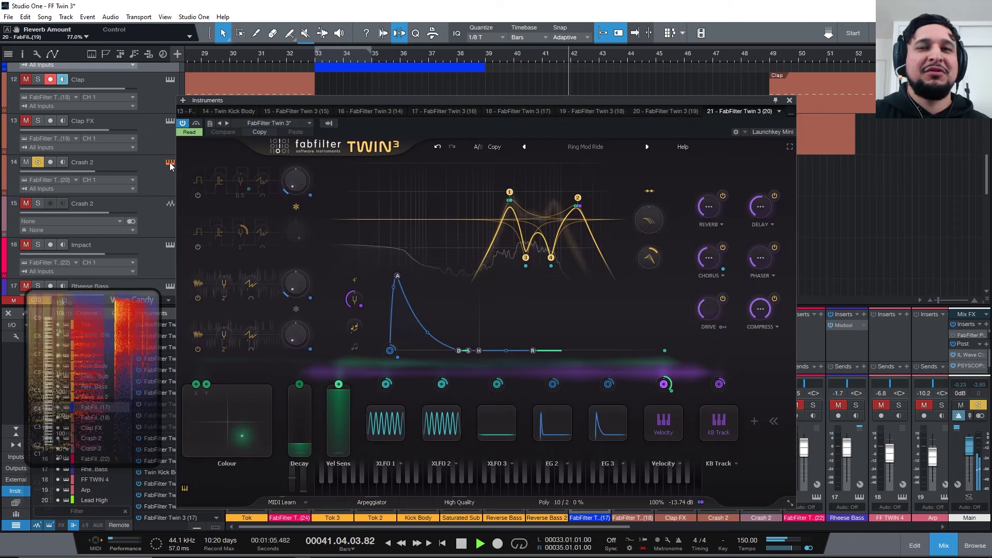
key("space")
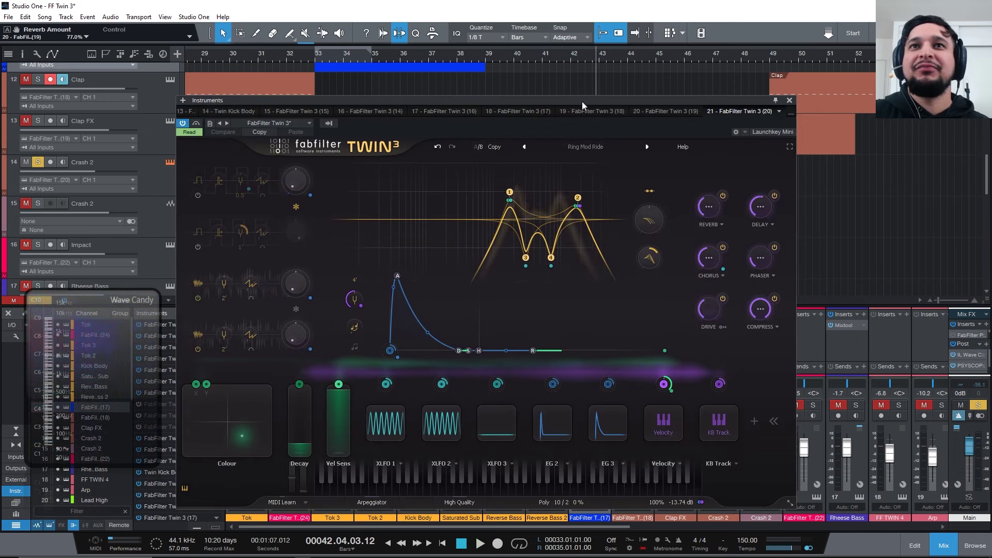
Step: Load the Ring Mod Ride drum preset and compare it with the edited crash using the A/B states
left_click(590, 148)
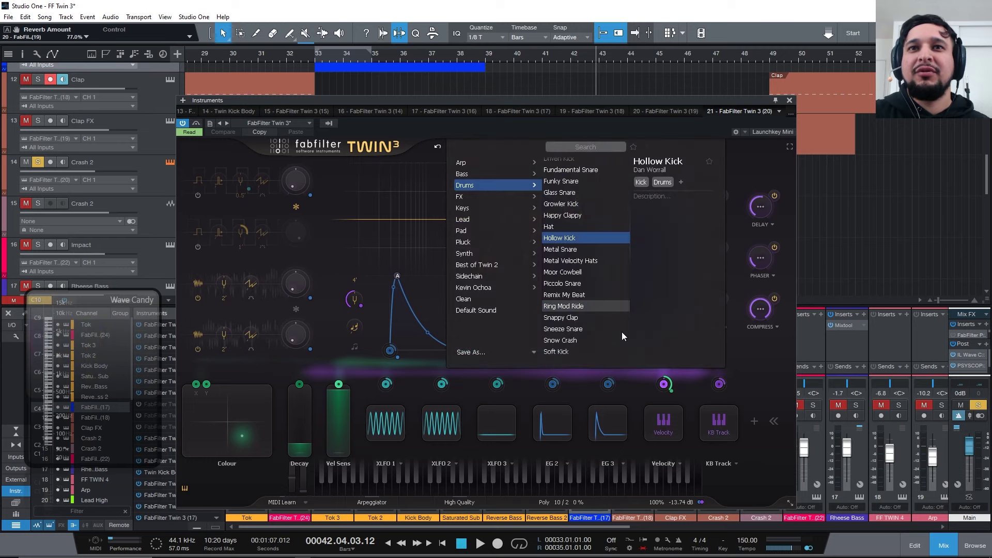
left_click(585, 308)
left_click_drag(545, 99, 556, 306)
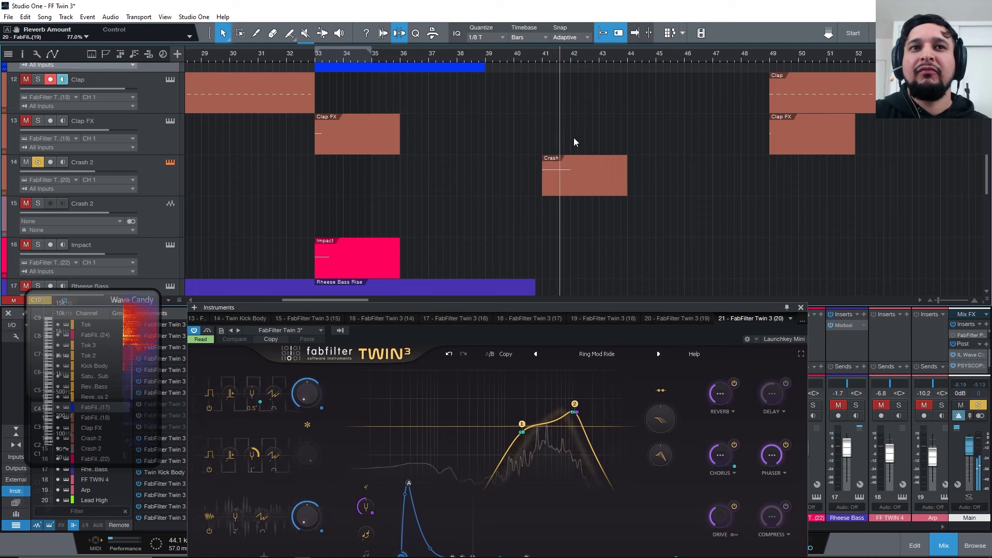
left_click(488, 354)
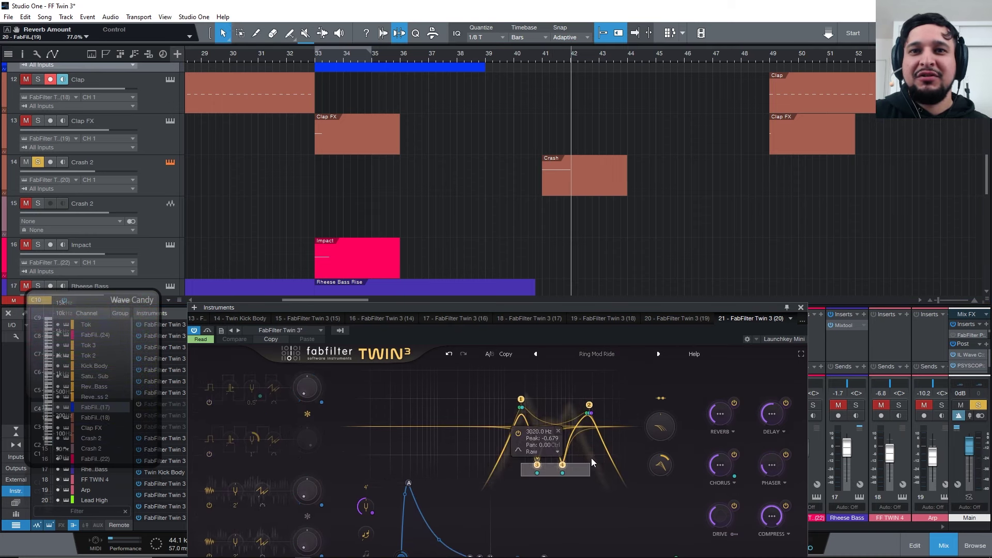
Step: Set the filter peak offset to 46.9% and audition the crash from bar 41
left_click_drag(655, 308, 638, 212)
left_click_drag(643, 369, 665, 371)
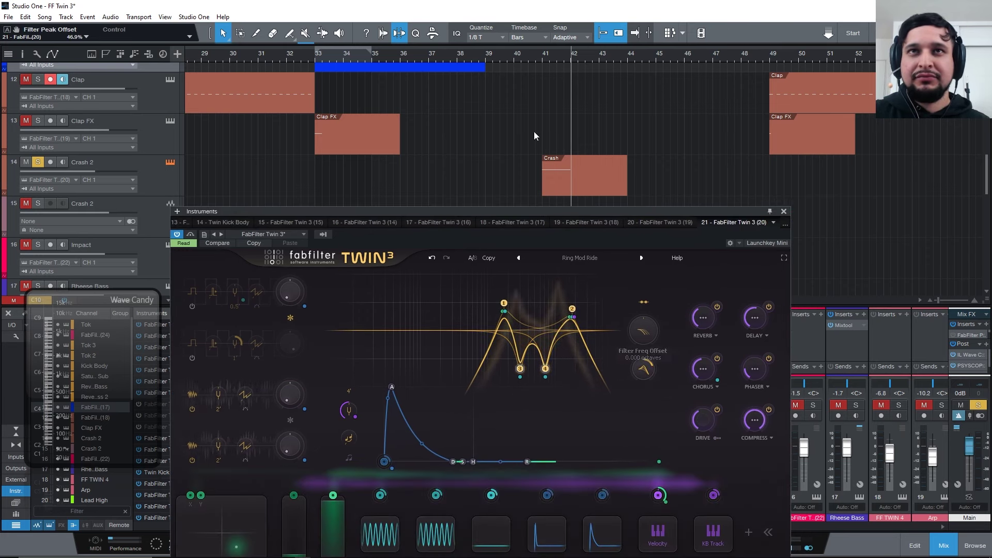
left_click(544, 53)
key("space")
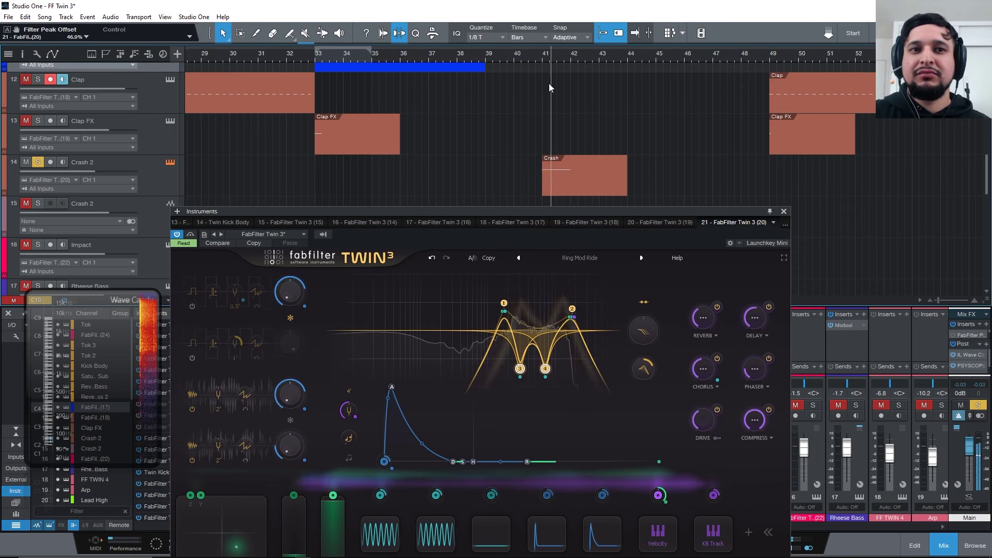
key("space")
Step: Expand XLFO 1 and examine the list of filter and chorus parameters it modulates in the edited crash
left_click_drag(486, 212, 508, 83)
left_click(405, 412)
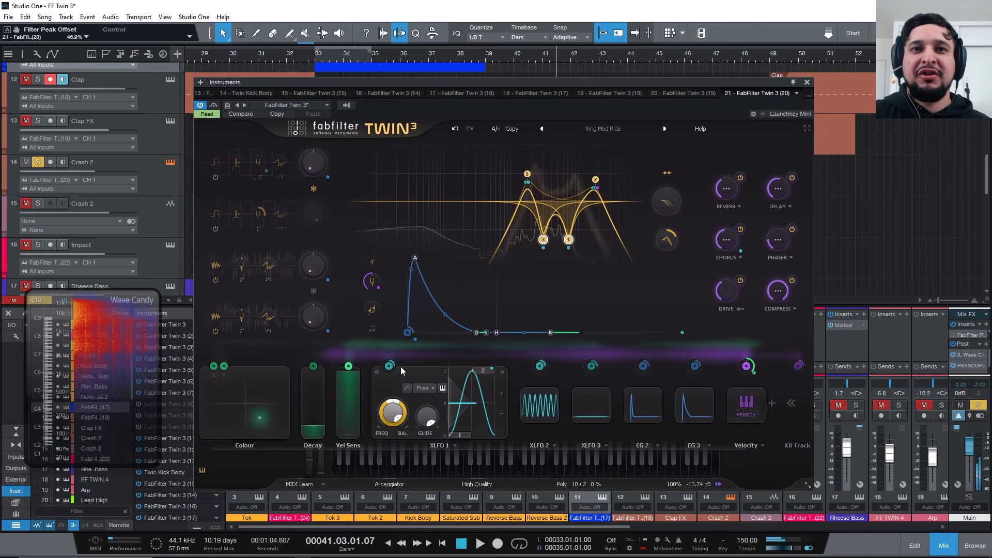
left_click(389, 366)
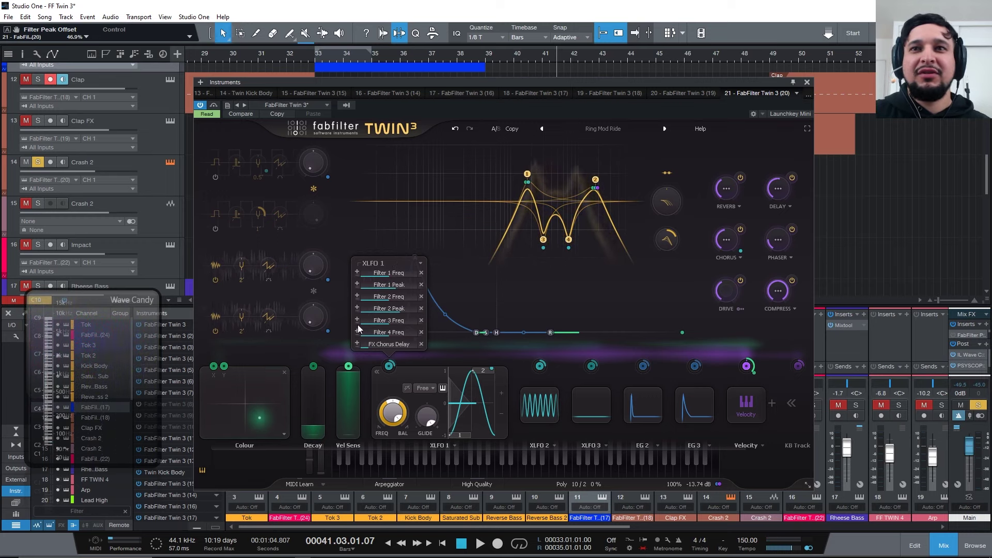
left_click_drag(559, 82, 539, 230)
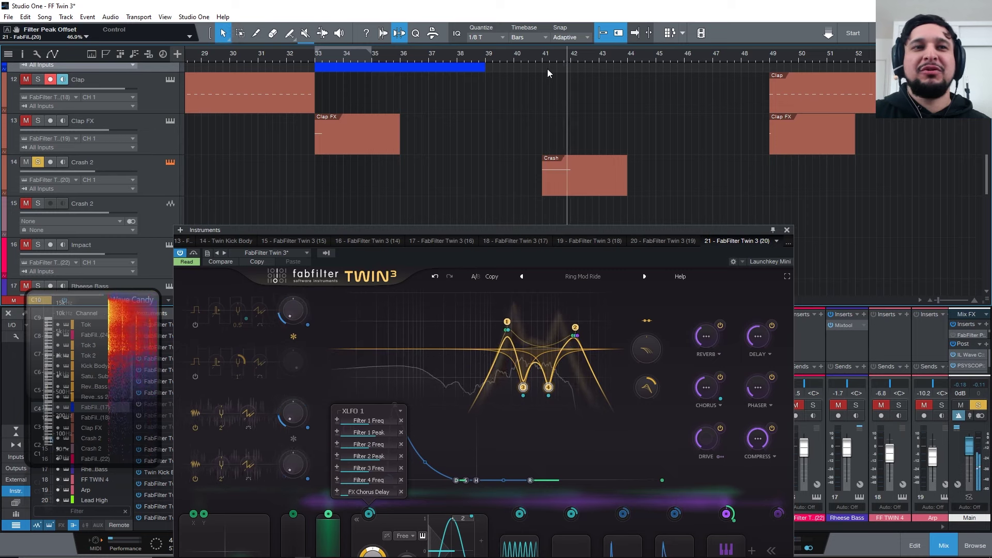
Step: Switch to the unmodified Ring Mod Ride state and add filters 3 and 4 as dips at about 3317 Hz and 6844 Hz
left_click(476, 278)
left_click_drag(523, 231, 518, 140)
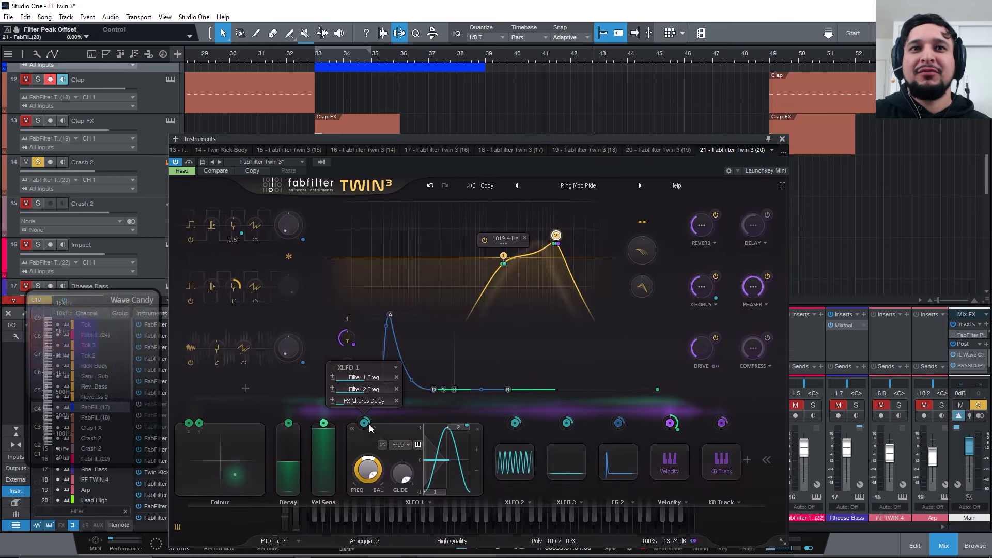
left_click_drag(525, 252, 542, 311)
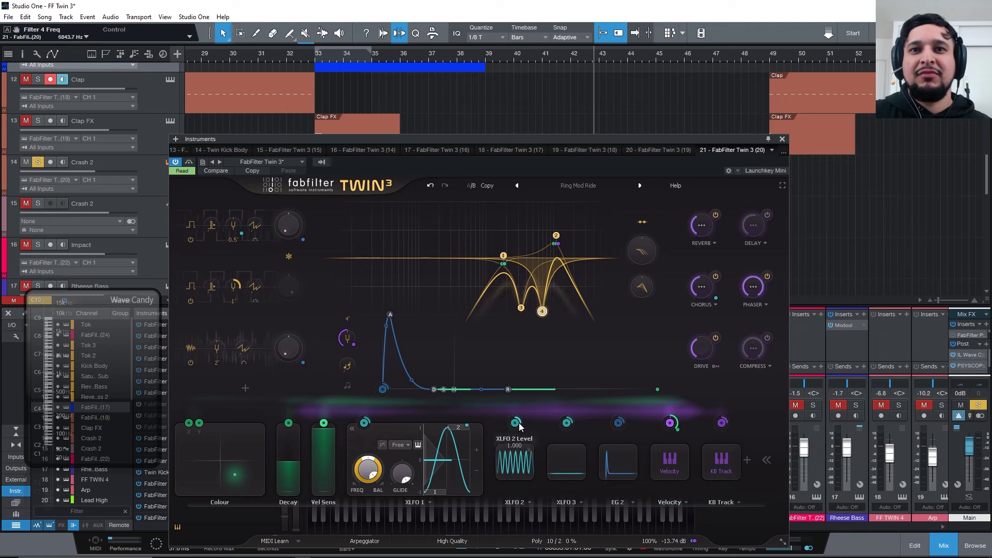
Step: Assign XLFO 1 to the filter 3 frequency and filter 4 peak, and EG Main to the filter 4 frequency
left_click_drag(365, 422, 521, 310)
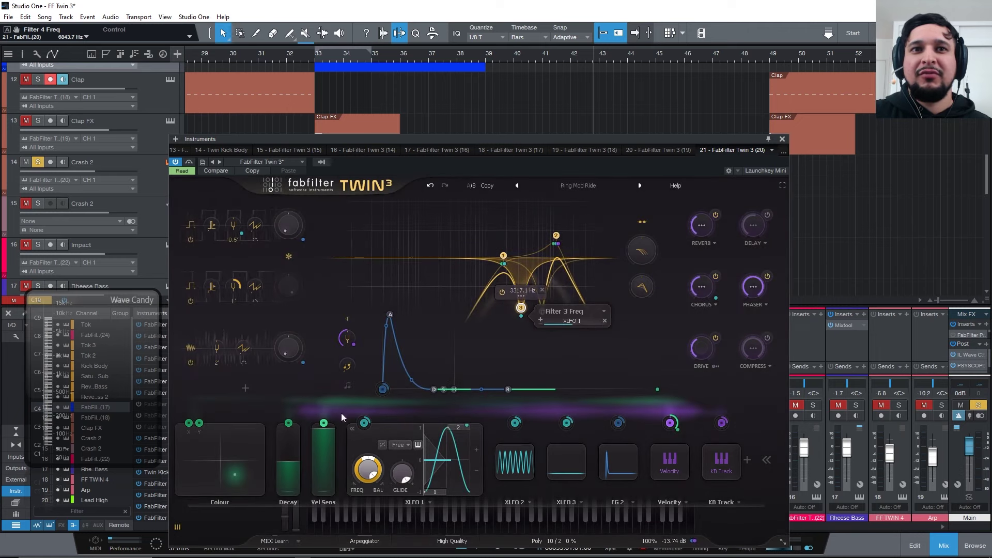
left_click_drag(365, 423, 523, 334)
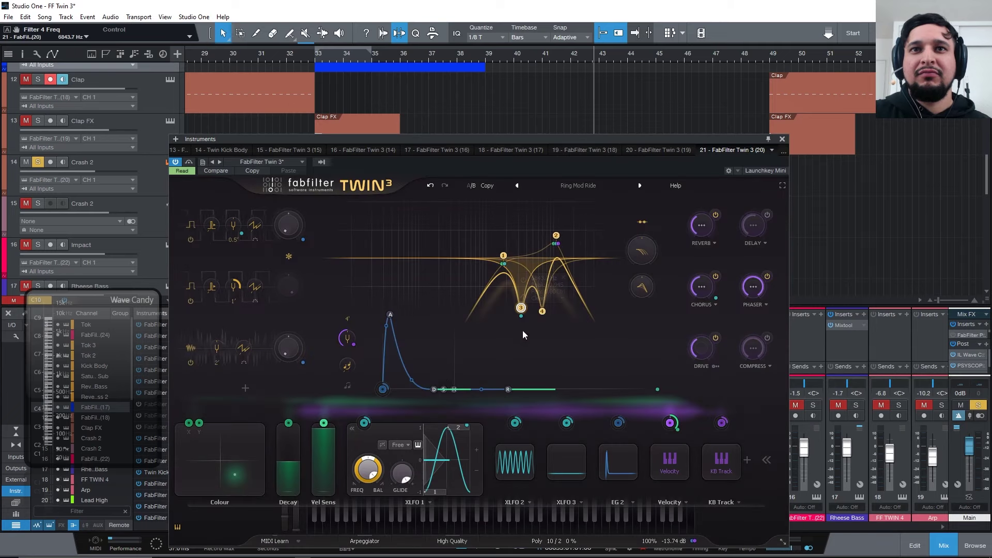
left_click_drag(383, 392, 545, 279)
left_click_drag(364, 423, 543, 313)
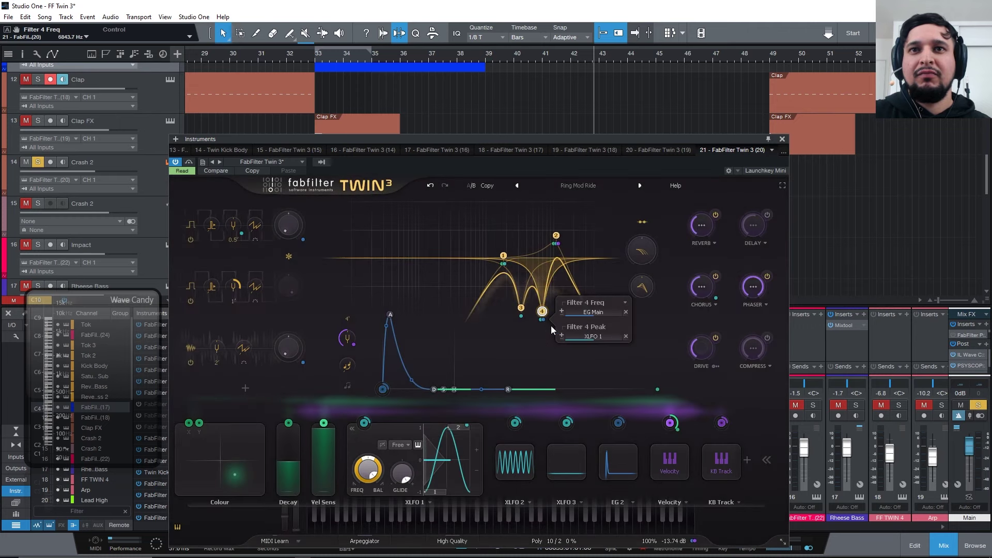
Step: Play the crash from bar 41 and lower the filter 3 frequency to about 2590 Hz
left_click(544, 61)
key("space")
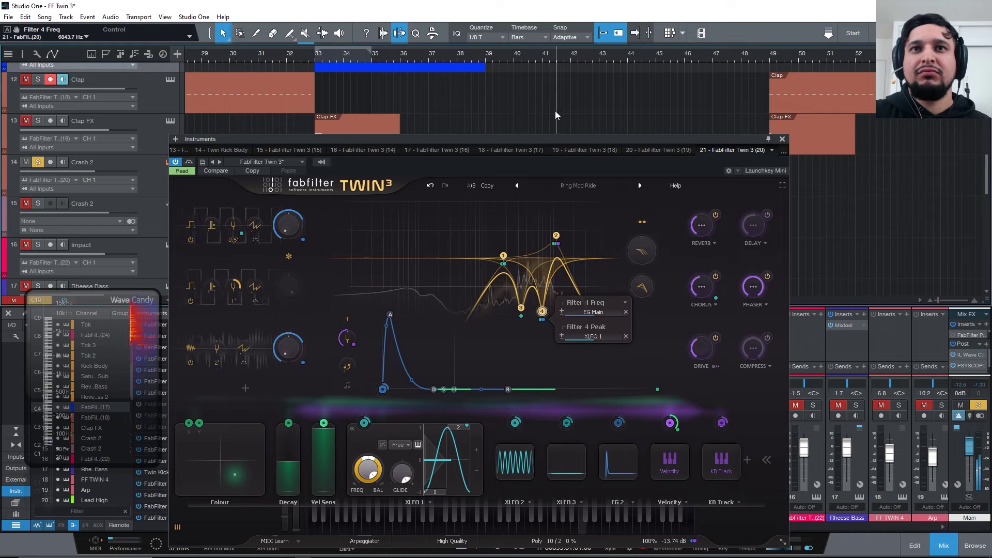
mouse_move(521, 308)
left_mouse_down()
mouse_move(524, 288)
mouse_move(514, 315)
left_mouse_up()
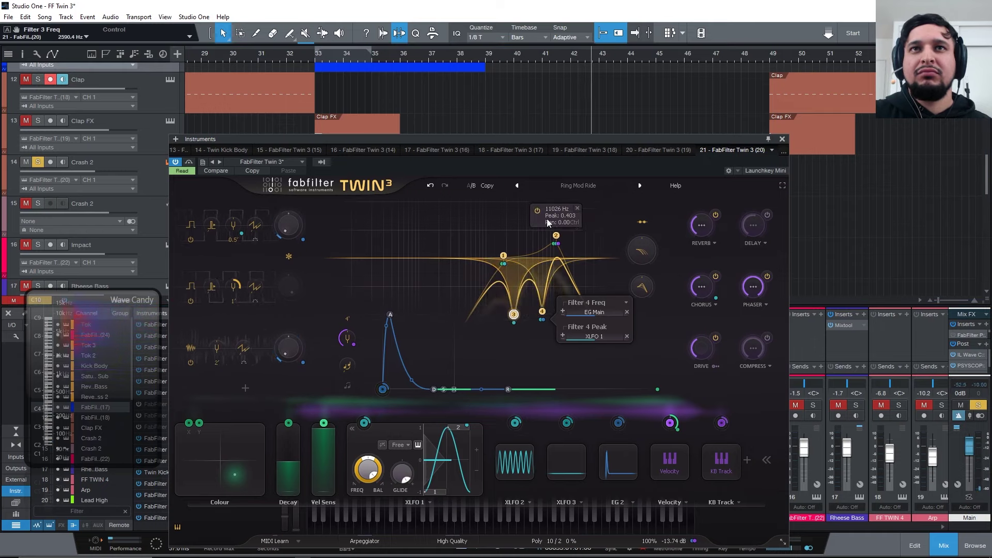
Step: Replay the crash while lengthening the EG Main decay to 12.37 sec and setting the reverb amount to 35.6%
left_click(517, 55)
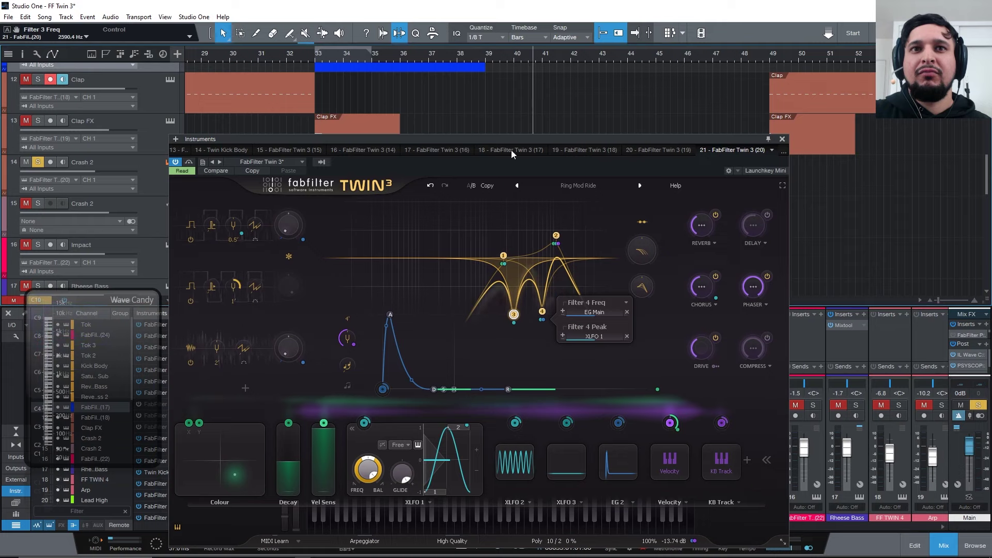
left_click_drag(434, 390, 478, 390)
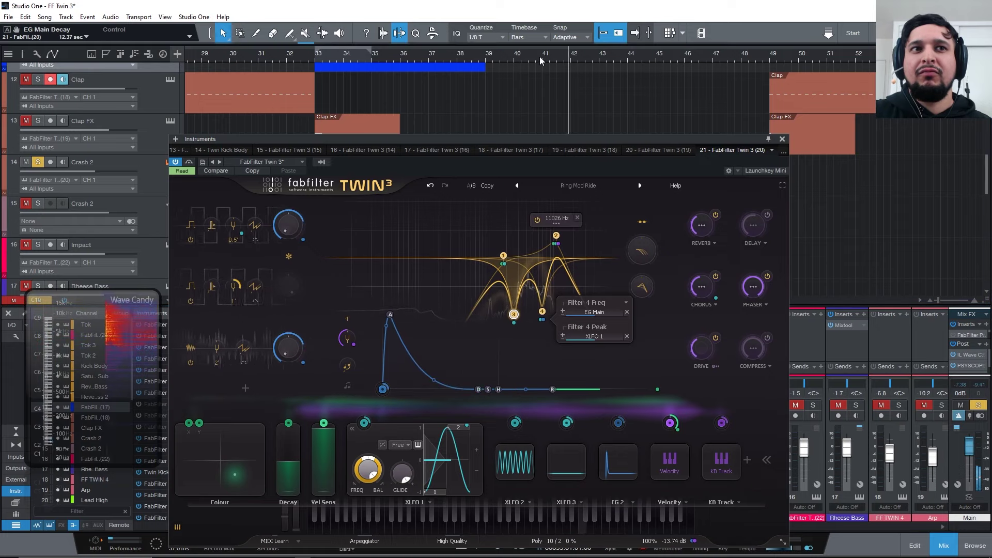
left_click(543, 57)
left_click_drag(710, 225, 715, 166)
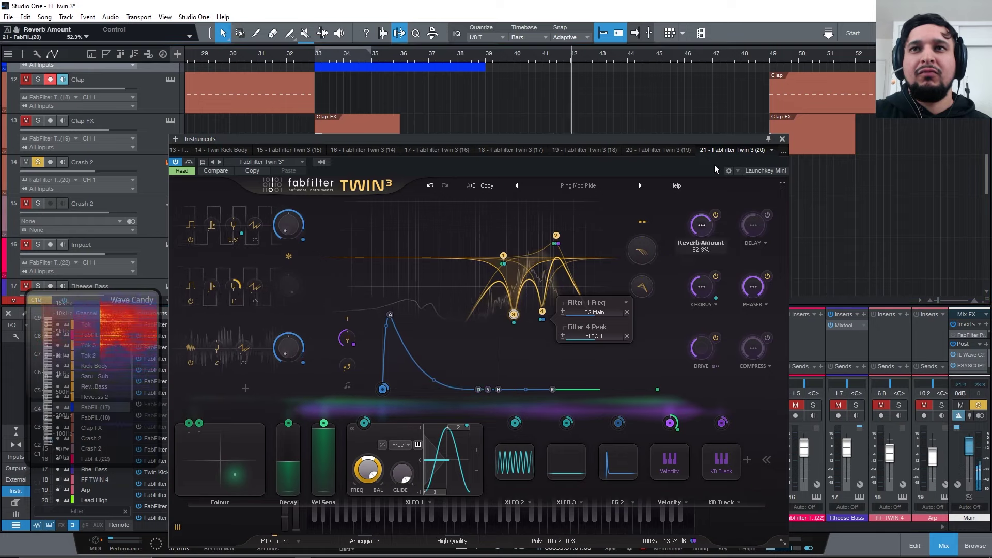
Step: Set the EG 2 decay to 616.5 ms and assign EG 2 to the reverb amount with inverted modulation
left_click(618, 461)
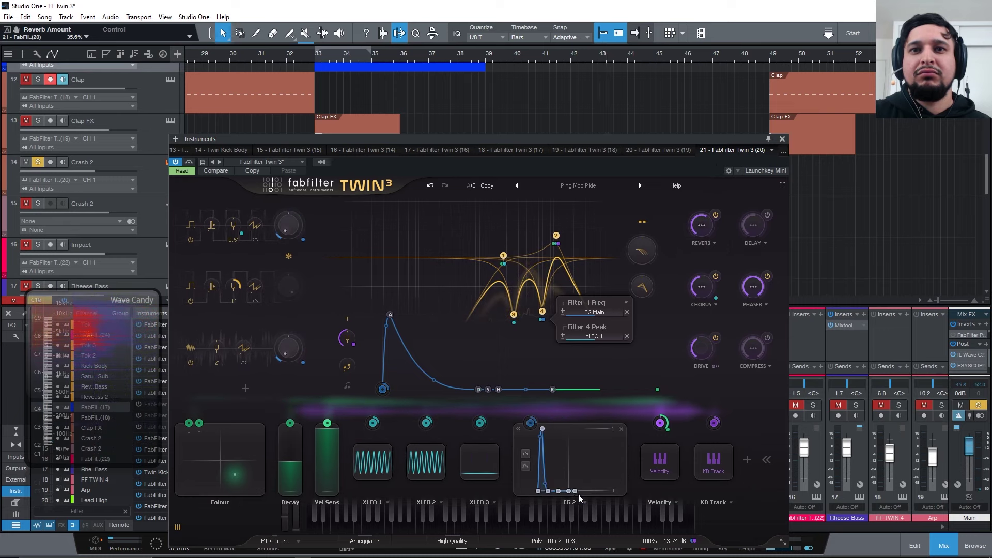
left_click_drag(548, 492, 571, 491)
left_click_drag(526, 422, 702, 229)
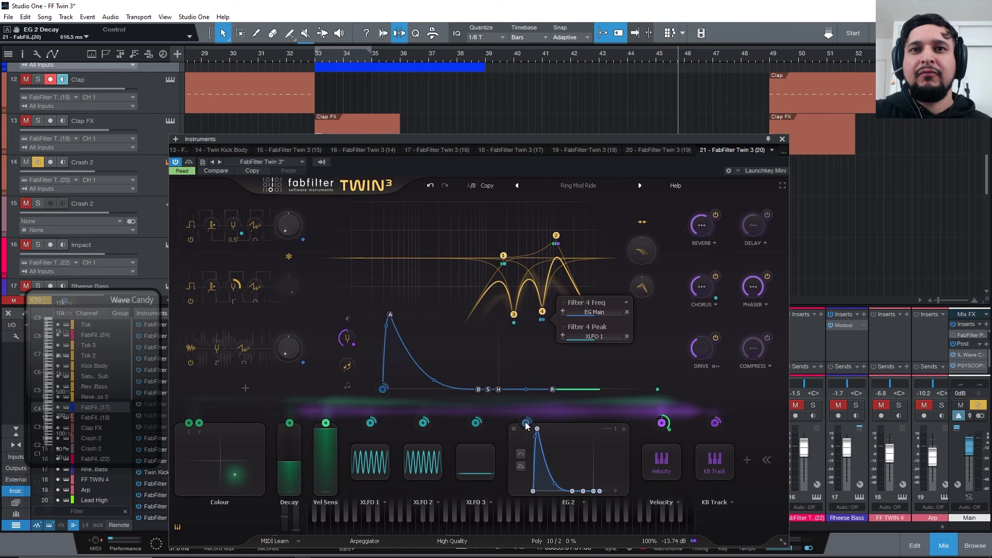
left_click_drag(526, 424, 701, 225)
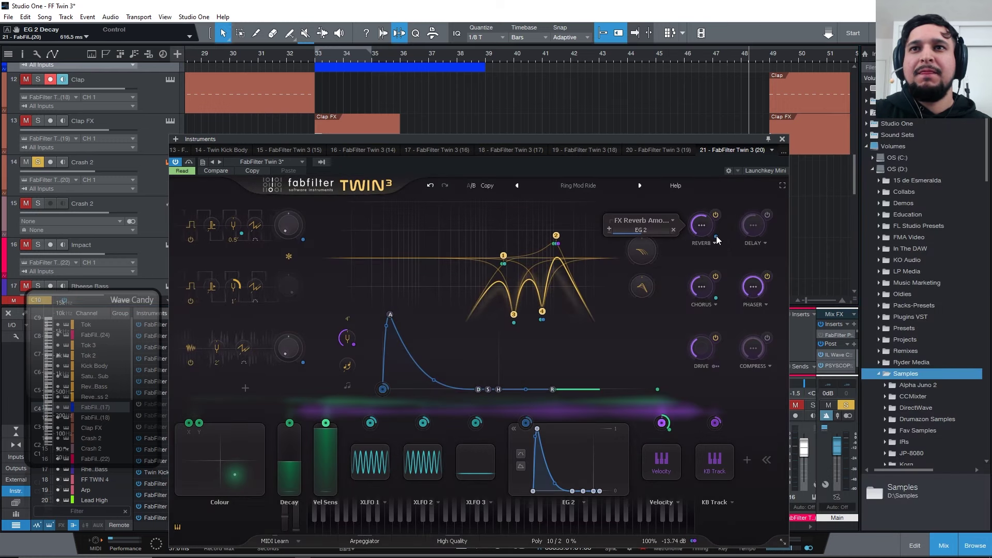
mouse_move(649, 235)
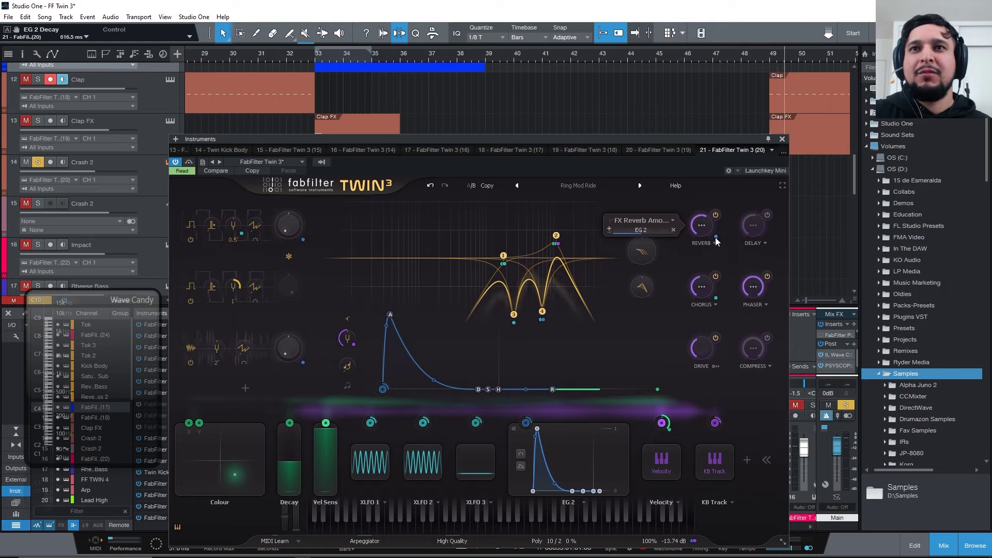
left_click(609, 230)
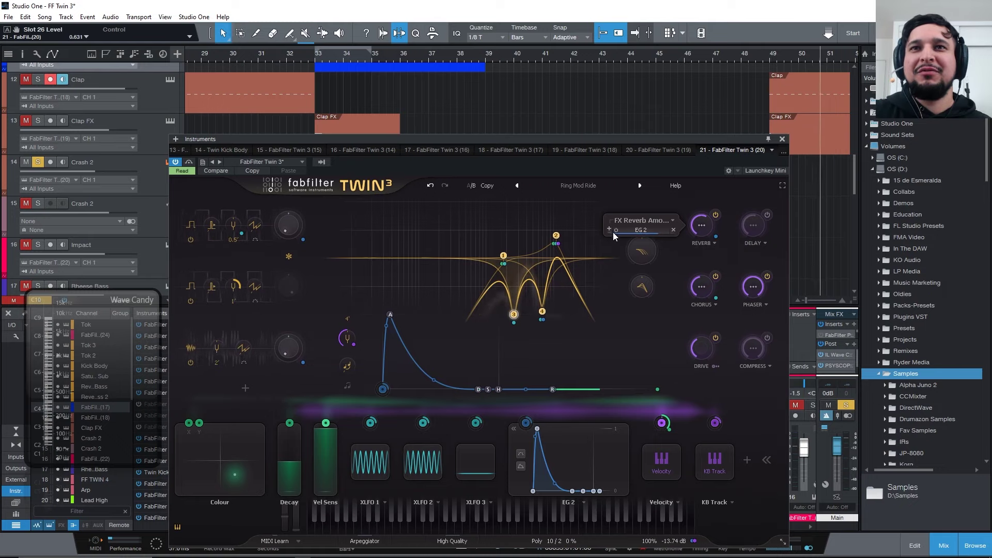
Step: Play the crash from bar 41, enable the delay effect and set its amount to 11.2%
left_click(315, 54)
left_click_drag(485, 141, 482, 301)
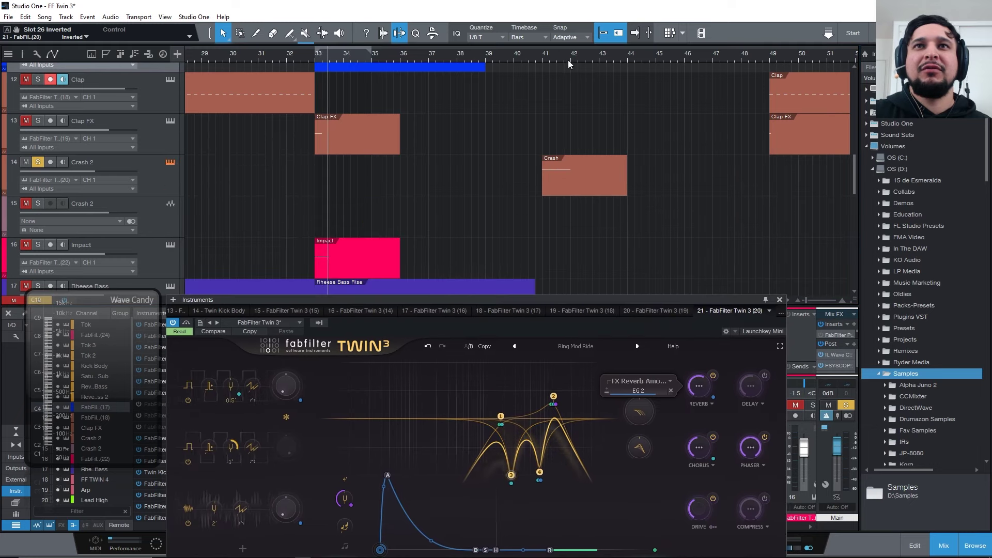
left_click(545, 56)
key("space")
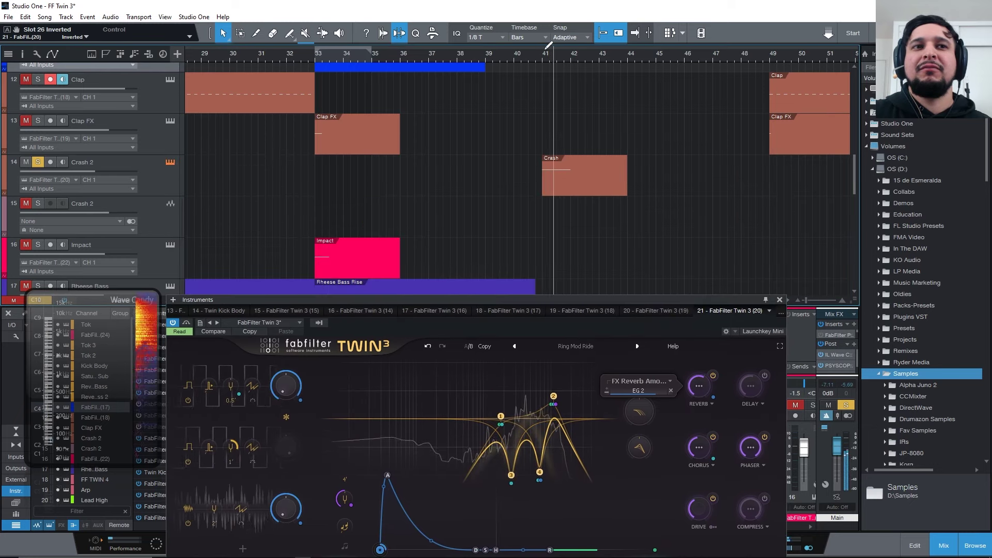
left_click_drag(495, 299, 480, 169)
left_click(753, 245)
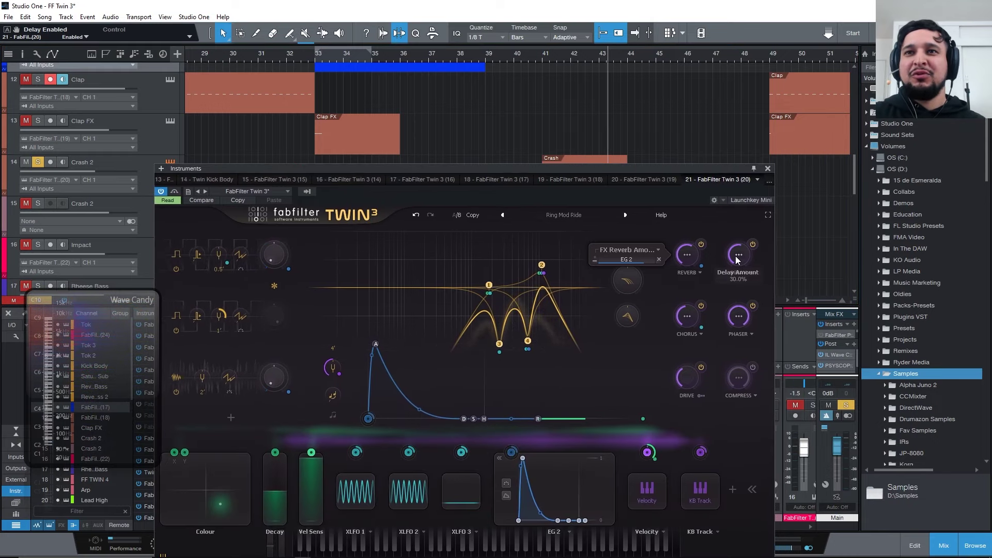
left_click_drag(746, 284, 747, 291)
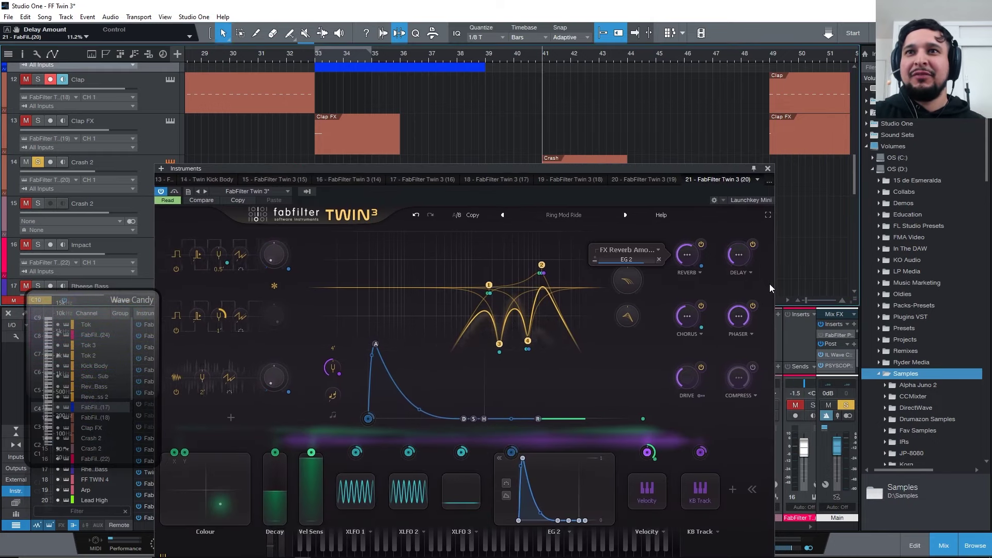
Step: Change the delay's filter routing and clear its additional filters, leaving only delay filter 1
left_click(739, 255)
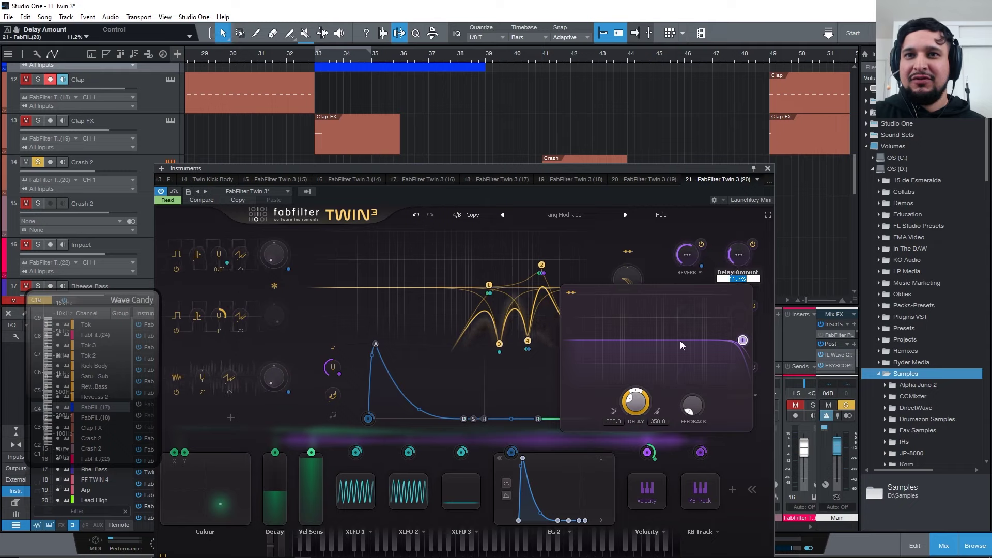
double_click(667, 333)
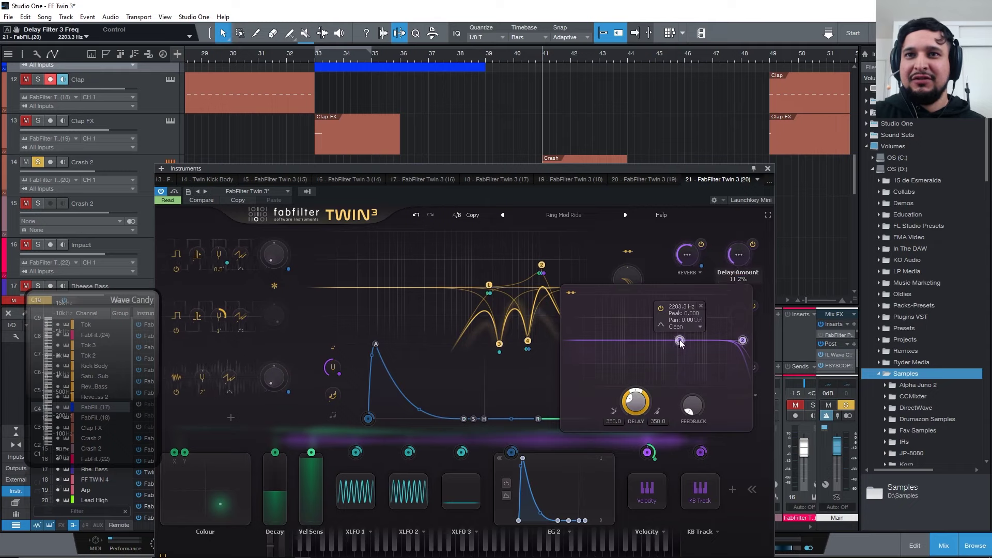
left_click(571, 292)
left_click(580, 320)
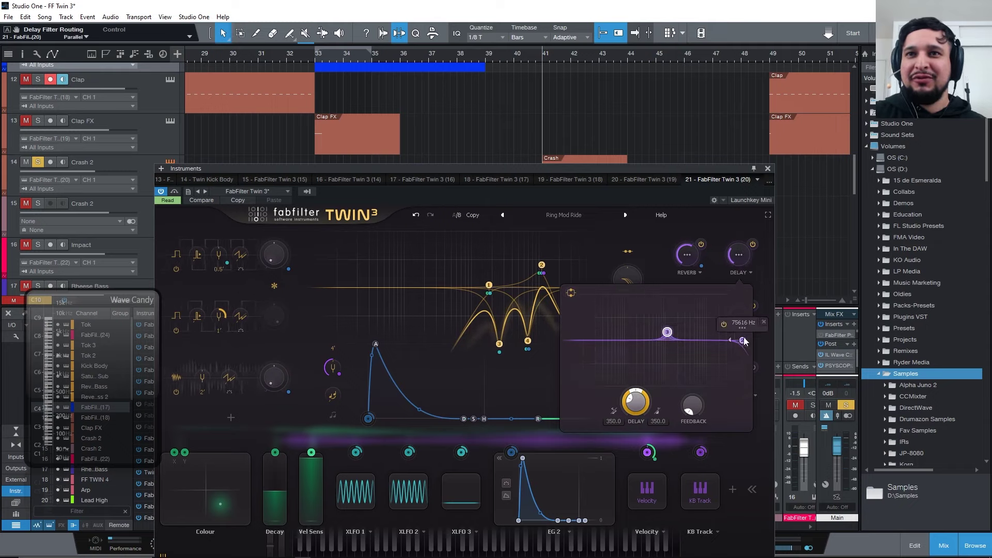
left_click_drag(743, 341, 689, 326)
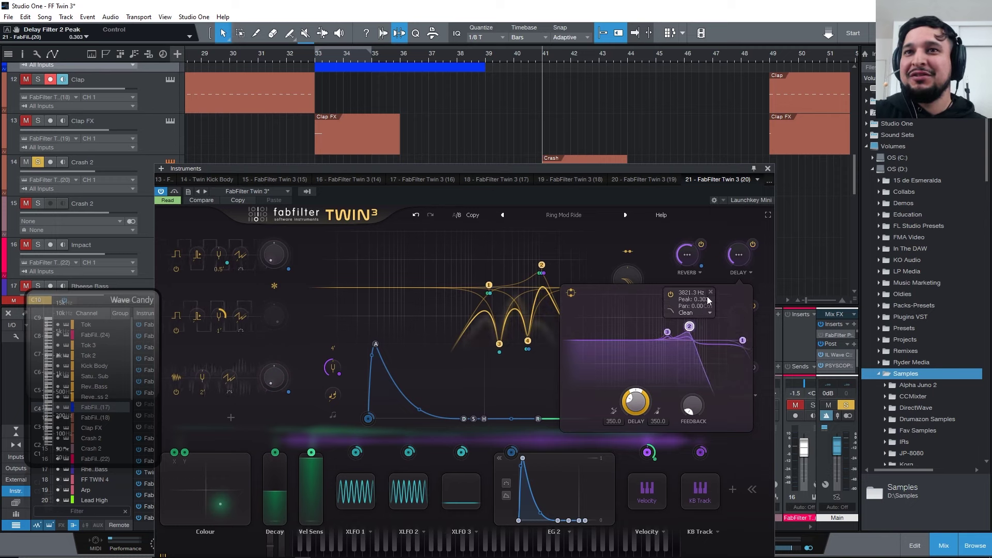
left_click(710, 292)
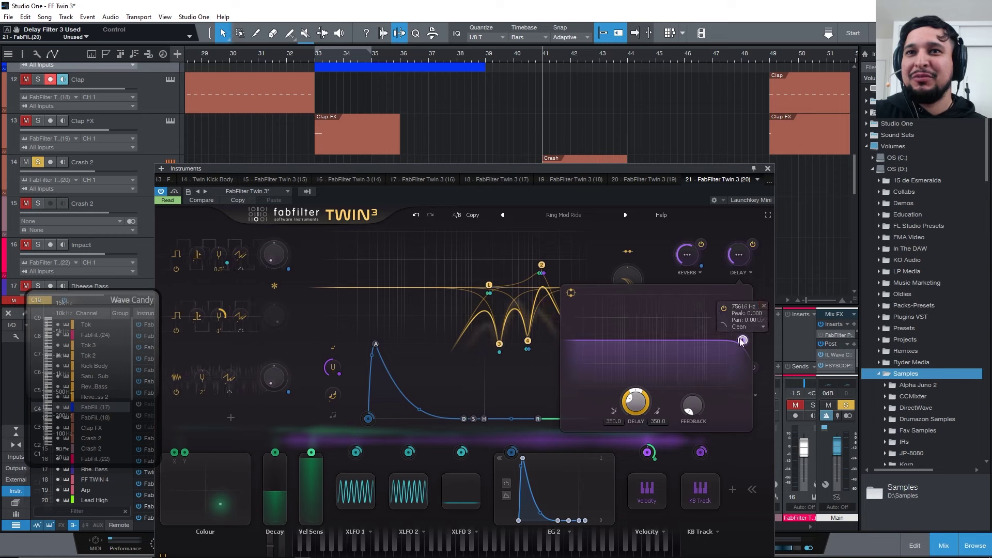
Step: Move delay filter 1 to about 1037 Hz and change its shape from Low Pass to Bell
left_click_drag(742, 340, 664, 332)
left_click(649, 323)
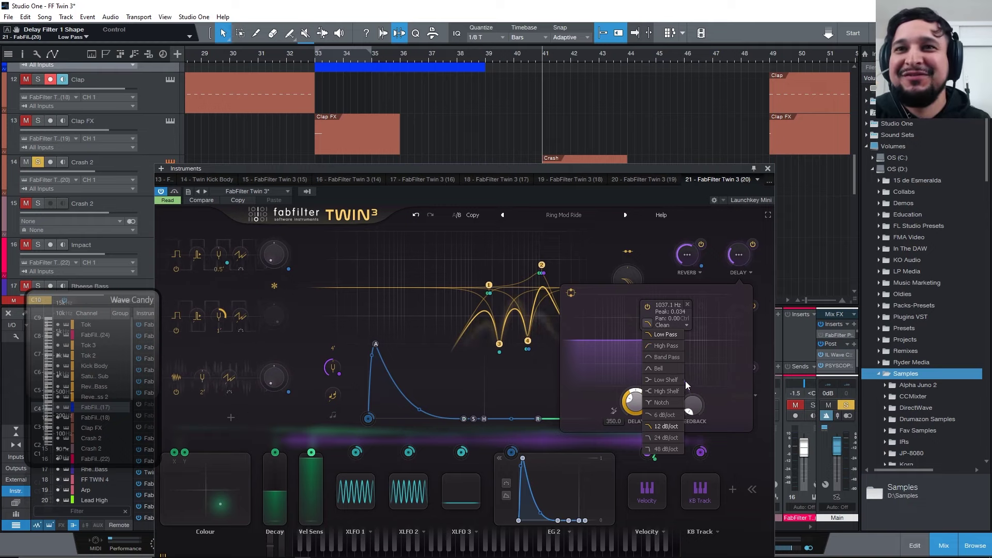
left_click(669, 369)
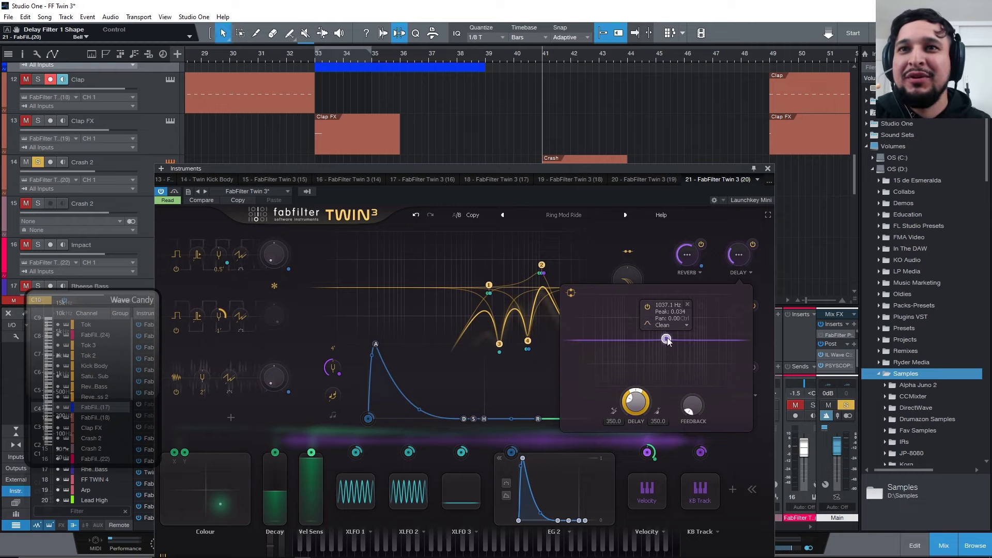
left_click(655, 324)
left_click(647, 321)
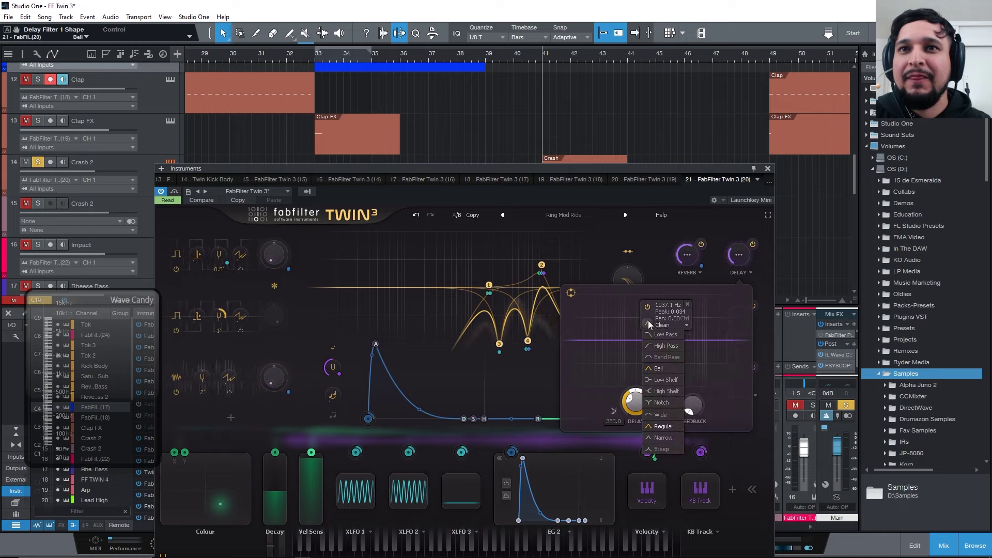
left_click(726, 346)
Step: Place delay filter 2 at 2403.4 Hz with the Raw style and delay filter 1 at 1851.6 Hz with the Gentle style
left_click_drag(667, 339, 681, 313)
left_click(677, 298)
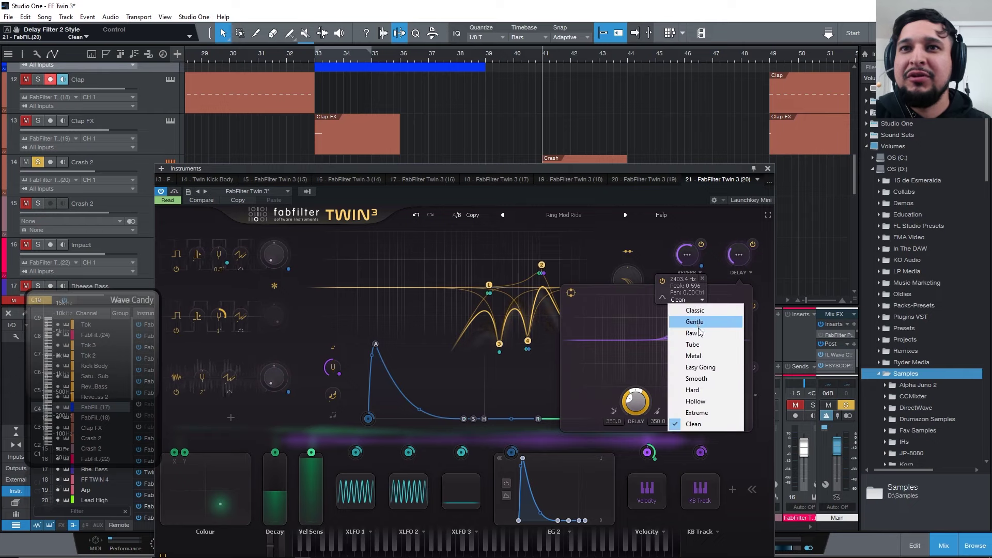
left_click(700, 333)
left_click(680, 299)
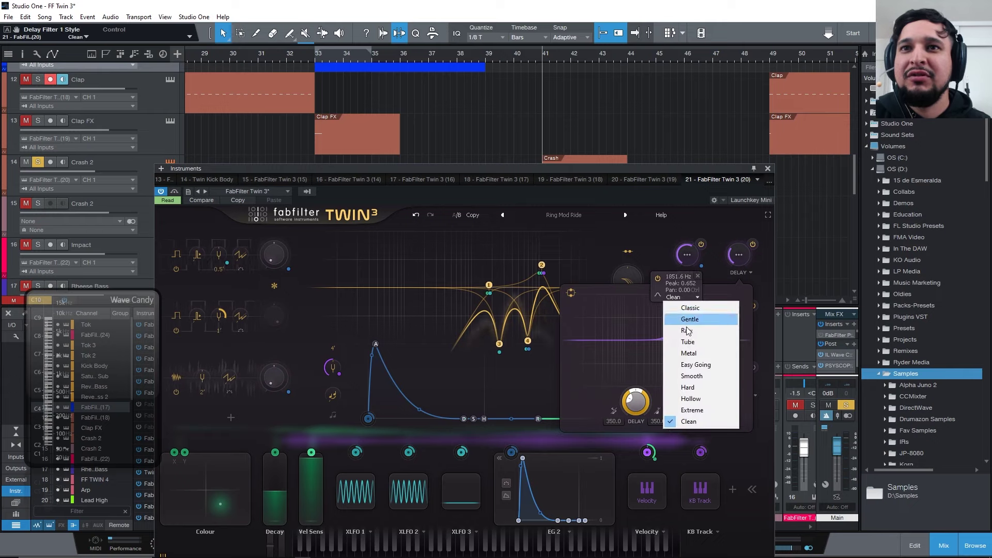
left_click(693, 321)
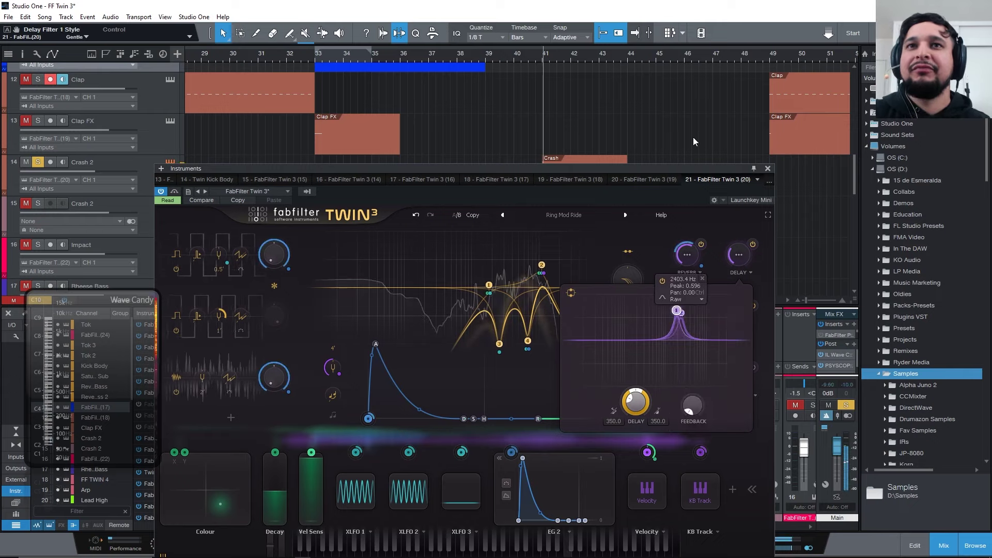
Step: Change the delay's ping-pong mode and sync the delay time to a 1/4 Note
left_click(614, 412)
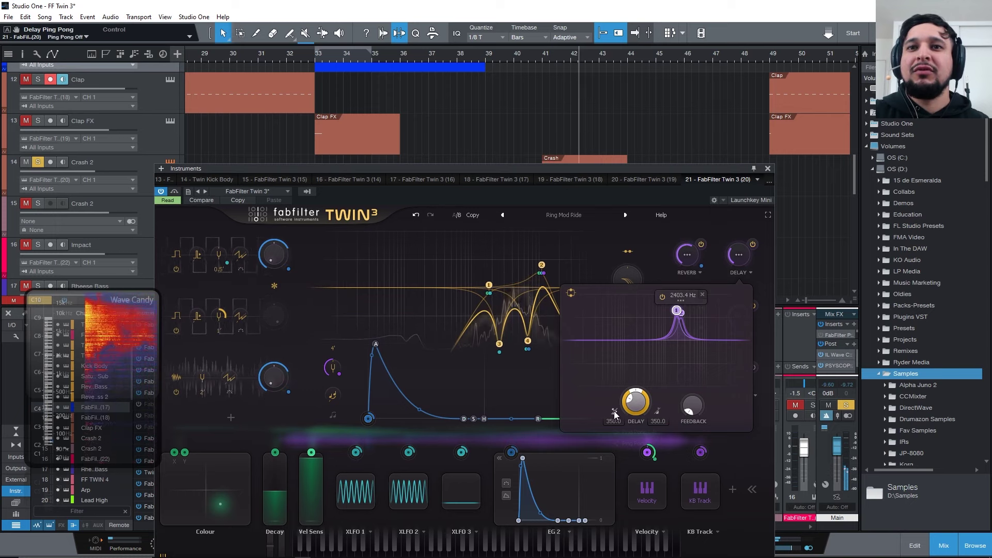
left_click(630, 432)
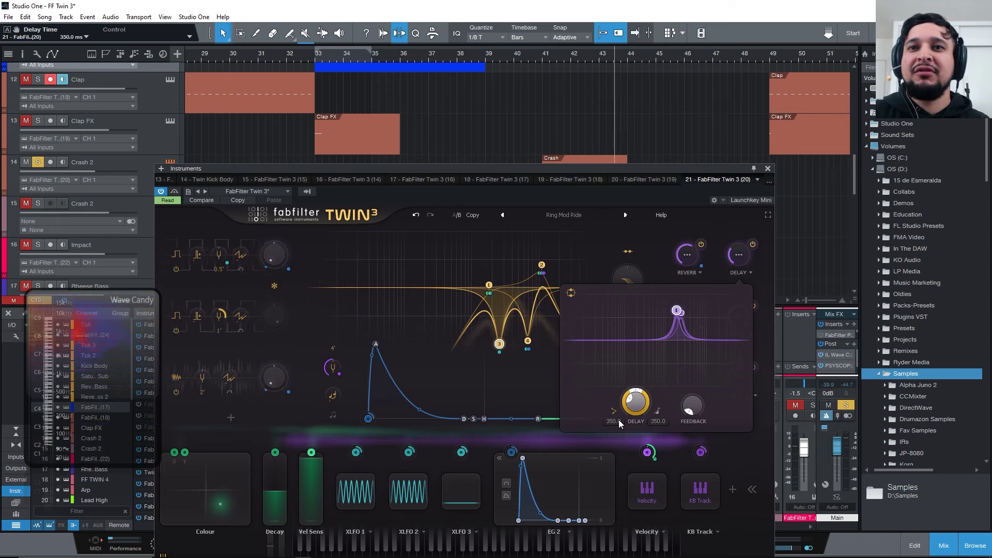
left_click(658, 411)
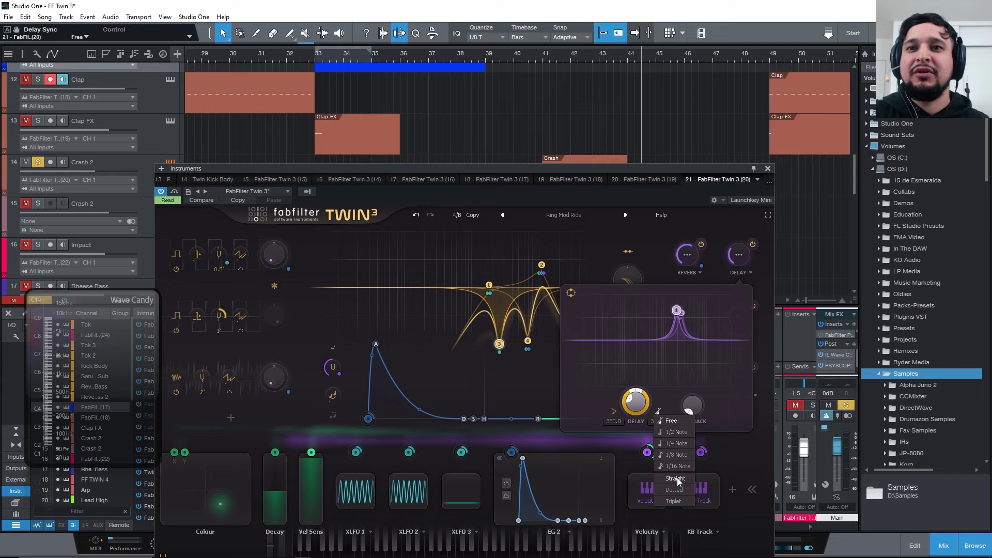
left_click(686, 445)
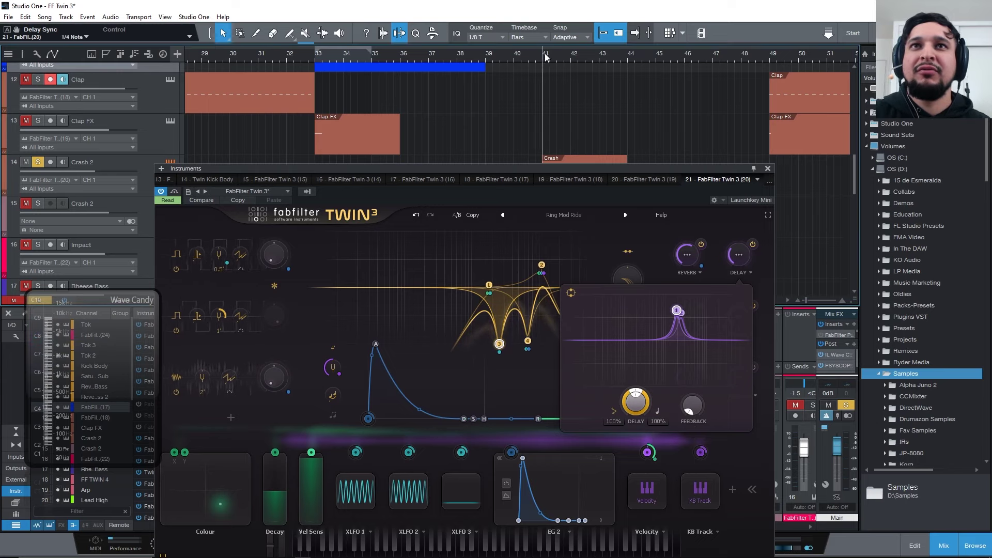
Step: Replay the crash while offsetting the delay time pan to 100% and 149% and raising the delay feedback to 108%
key("space")
left_click_drag(644, 397, 631, 339)
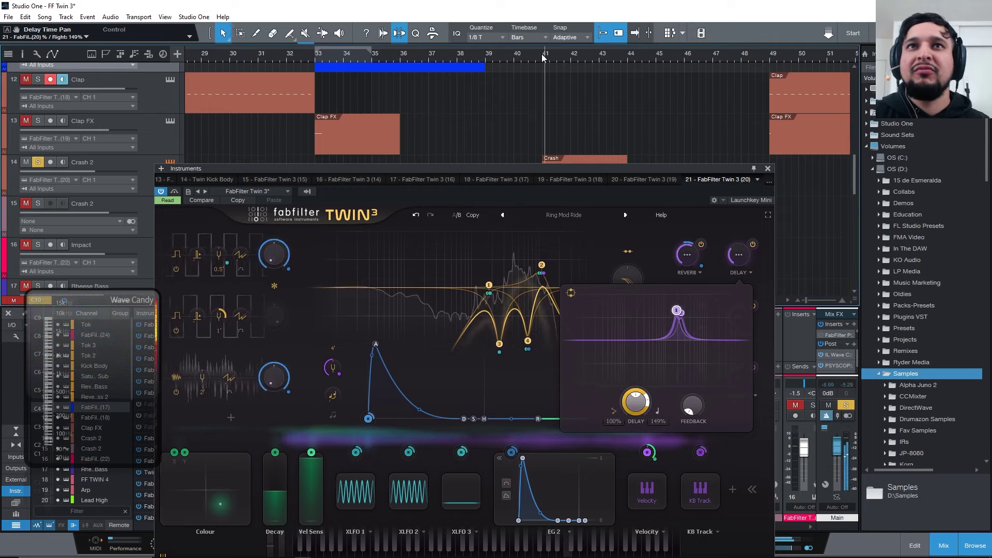
left_click_drag(693, 406, 703, 316)
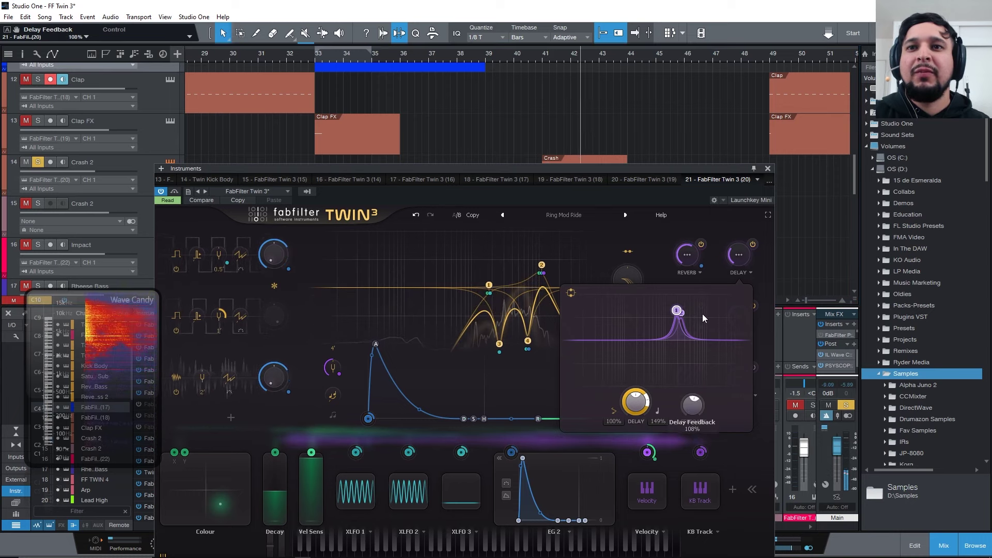
left_click(545, 55)
Step: Reduce the delay feedback and set the reverb amount to 22.8%, replaying the crash from bar 41
left_click_drag(695, 398, 695, 413)
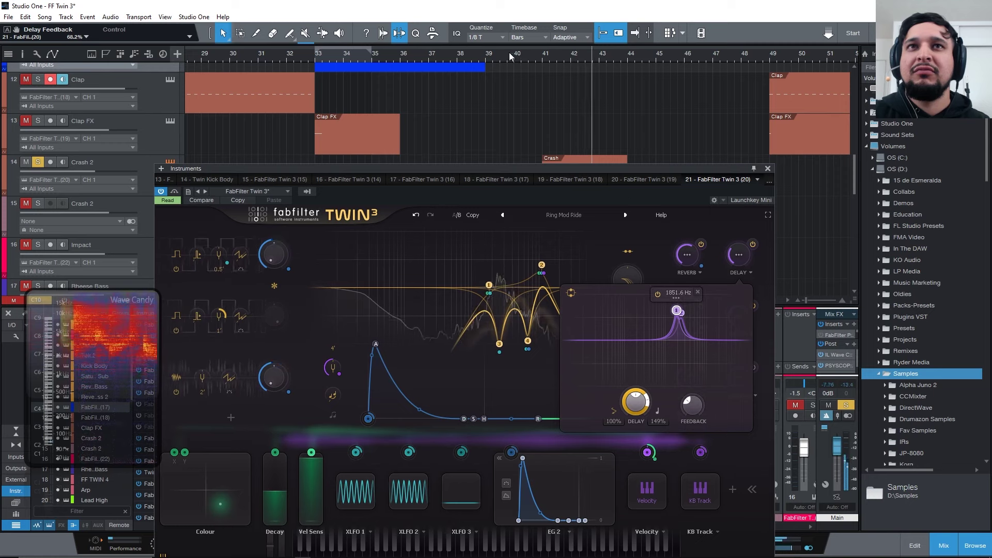
left_click_drag(688, 413, 701, 456)
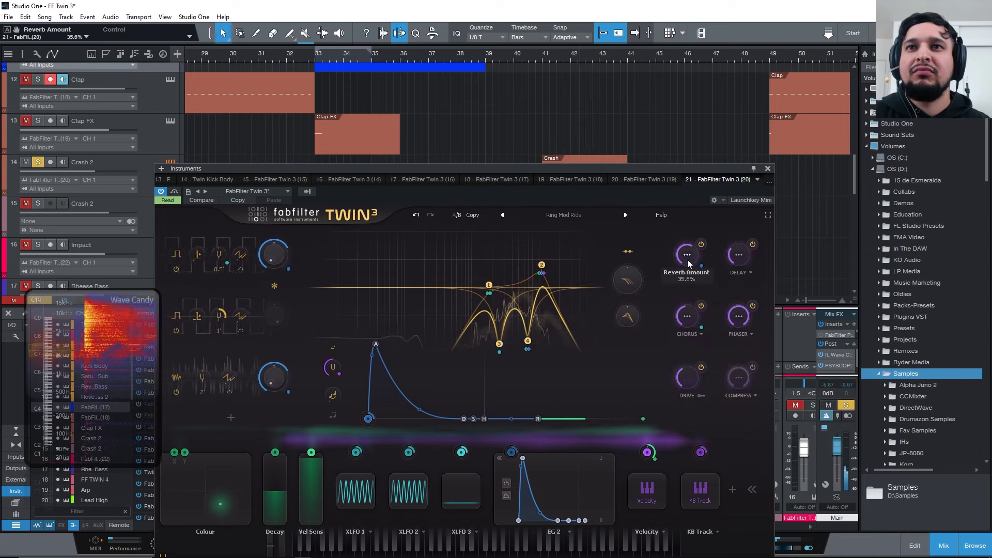
left_click(544, 57)
Step: Replay the crash while tuning filter 1 to about 2095.6 Hz with a peak of 0.727
mouse_move(489, 292)
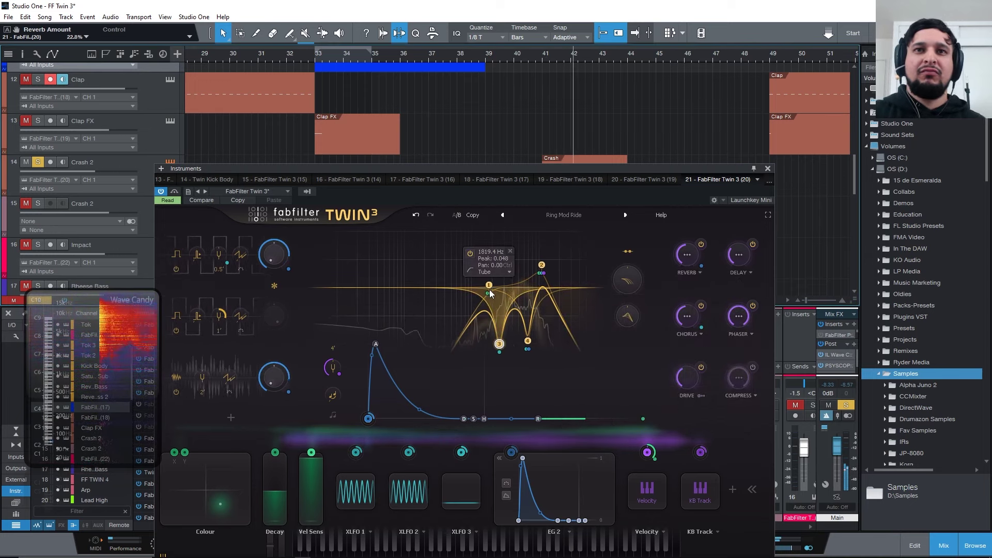
left_click_drag(490, 293, 488, 238)
left_click(544, 57)
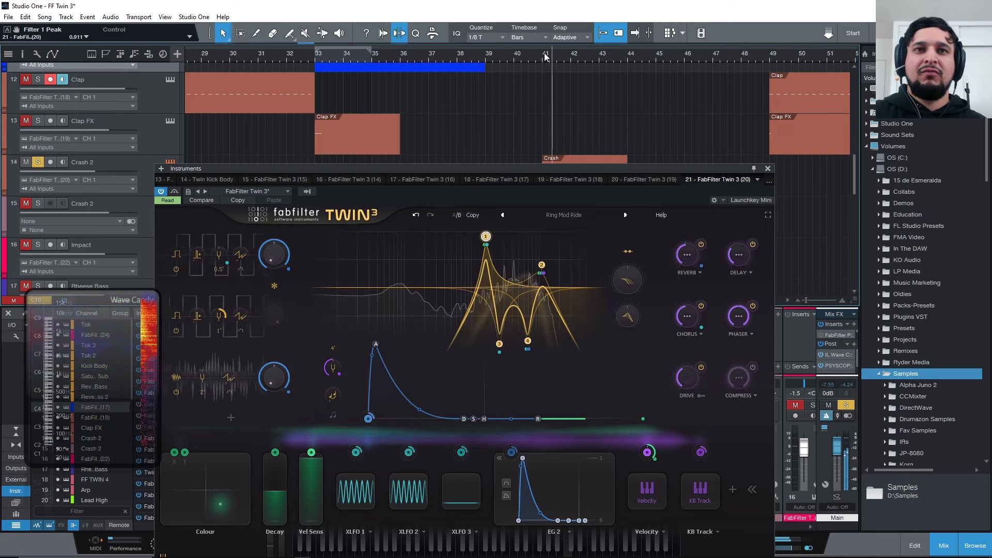
left_click_drag(486, 237, 490, 246)
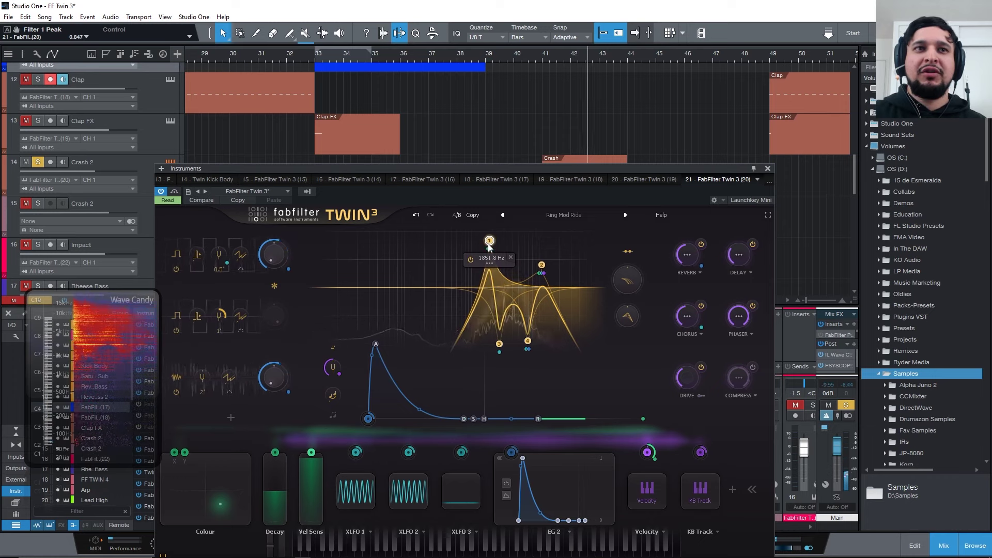
left_click(546, 63)
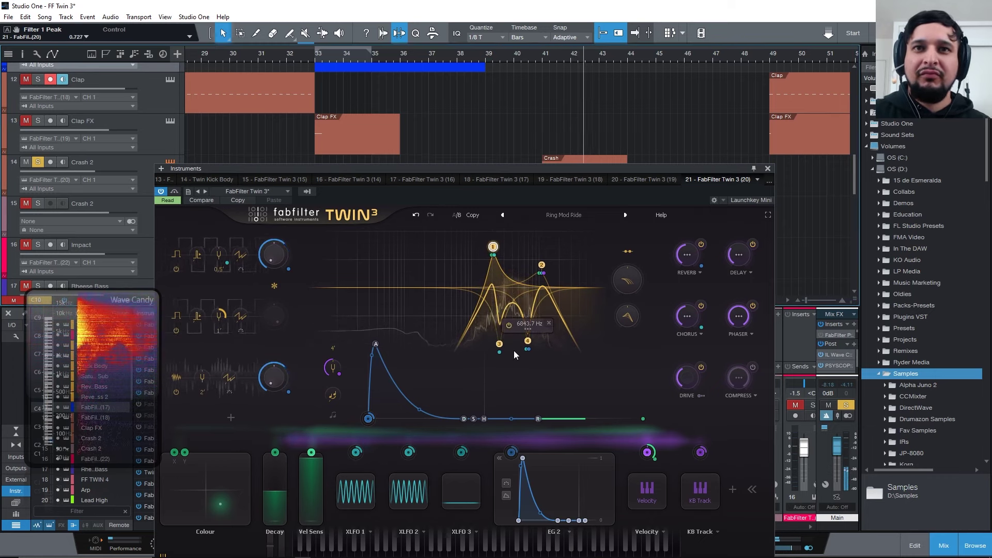
Step: Show the modulation targets of XLFO 1 and replay the crash from bar 41
mouse_move(499, 345)
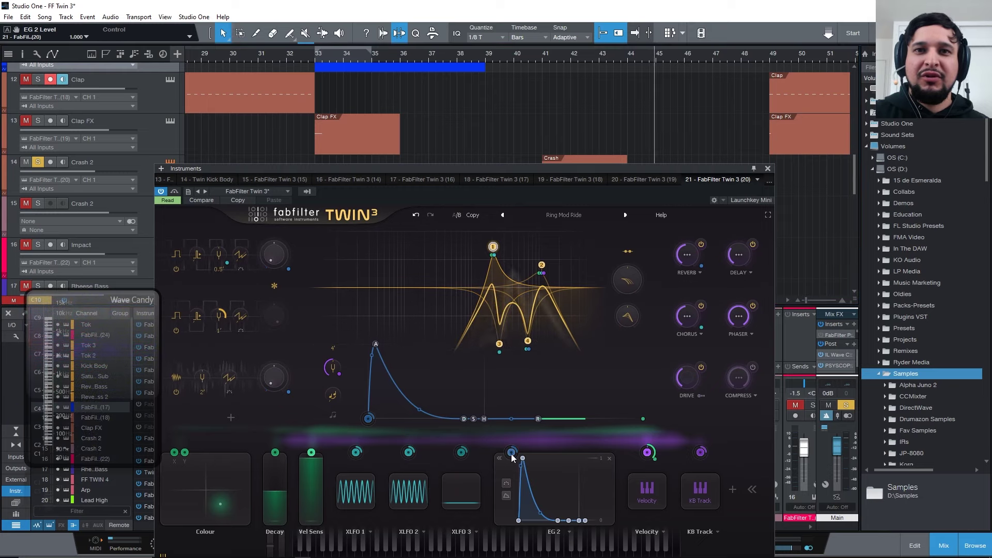
mouse_move(510, 454)
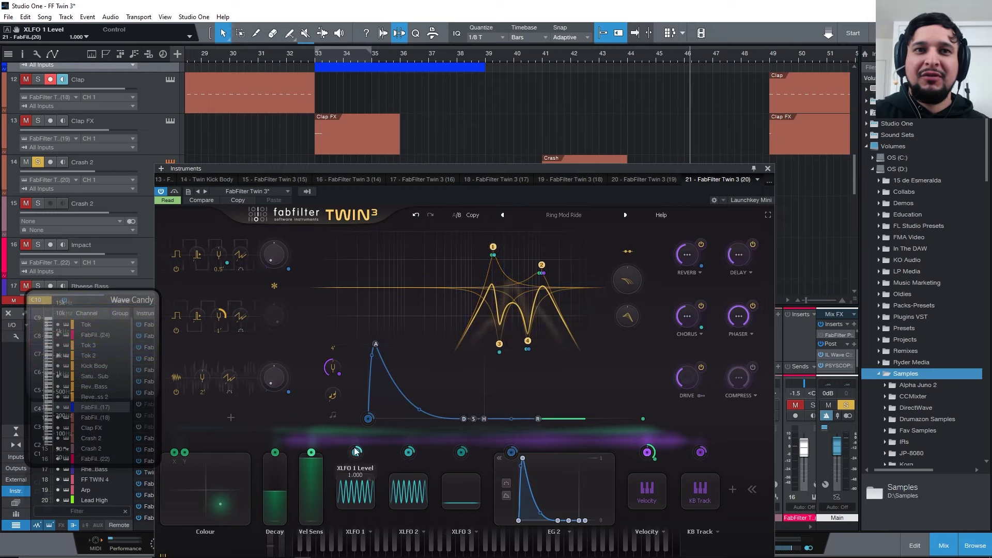
mouse_move(357, 453)
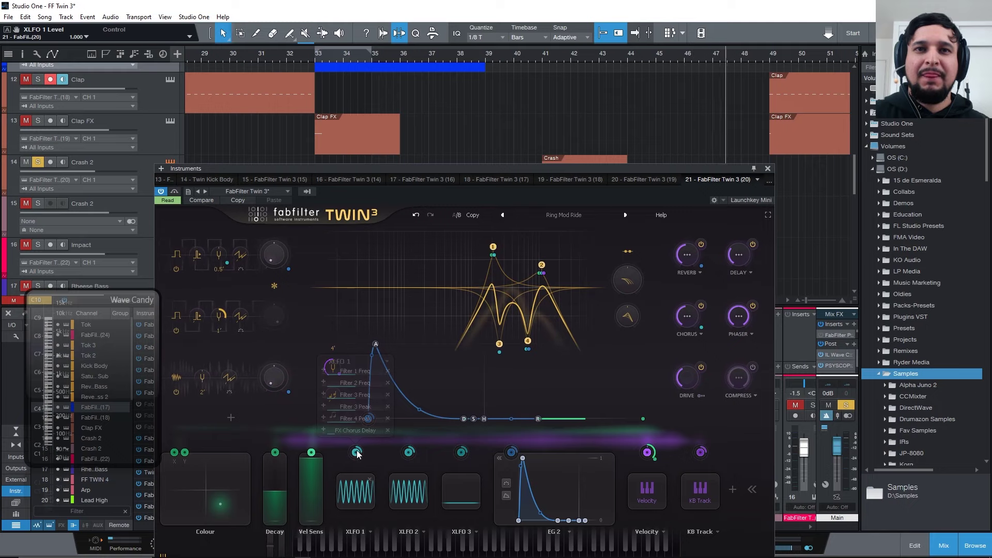
left_click(543, 61)
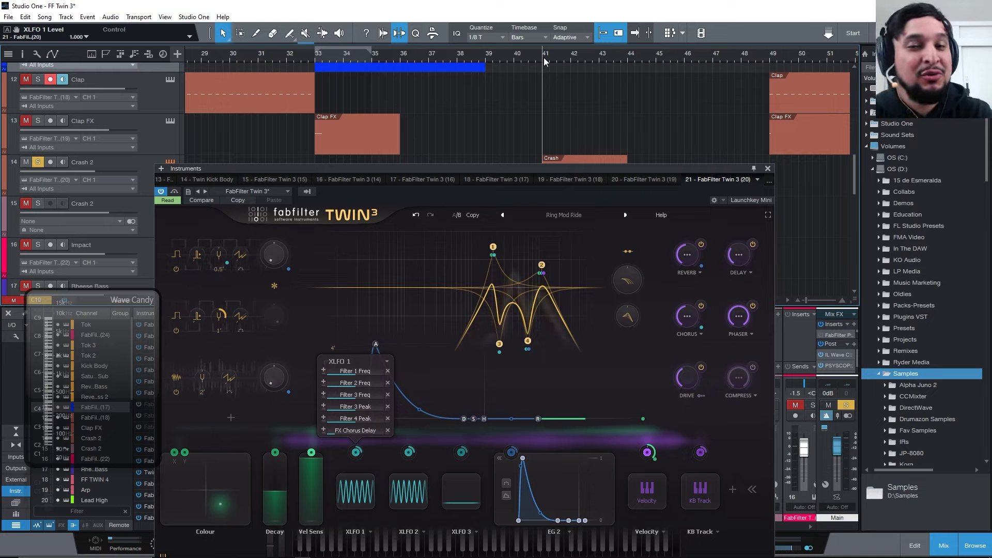
key("space")
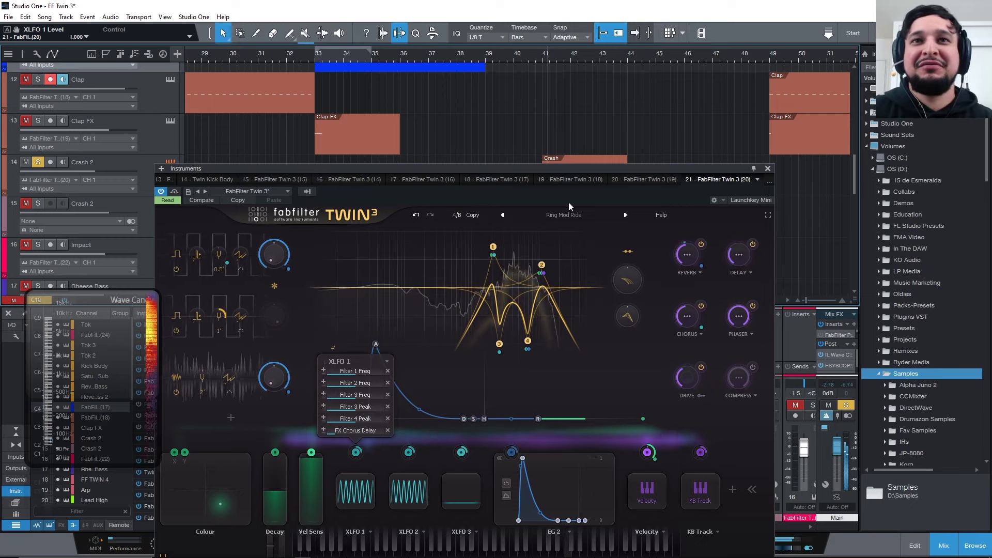
Step: Raise the filter 1 peak and lower its frequency to 1277.9 Hz while replaying the crash
mouse_move(551, 256)
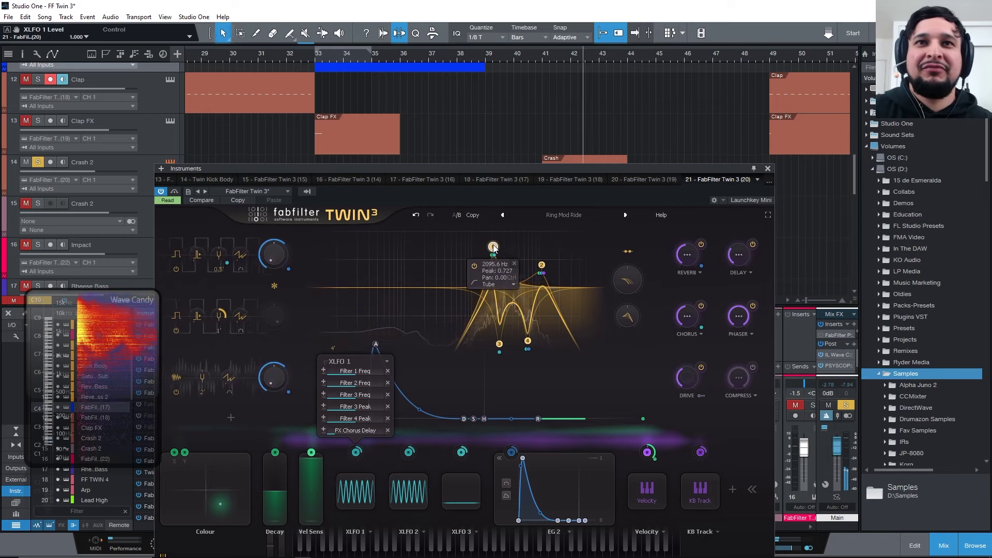
left_click(546, 66)
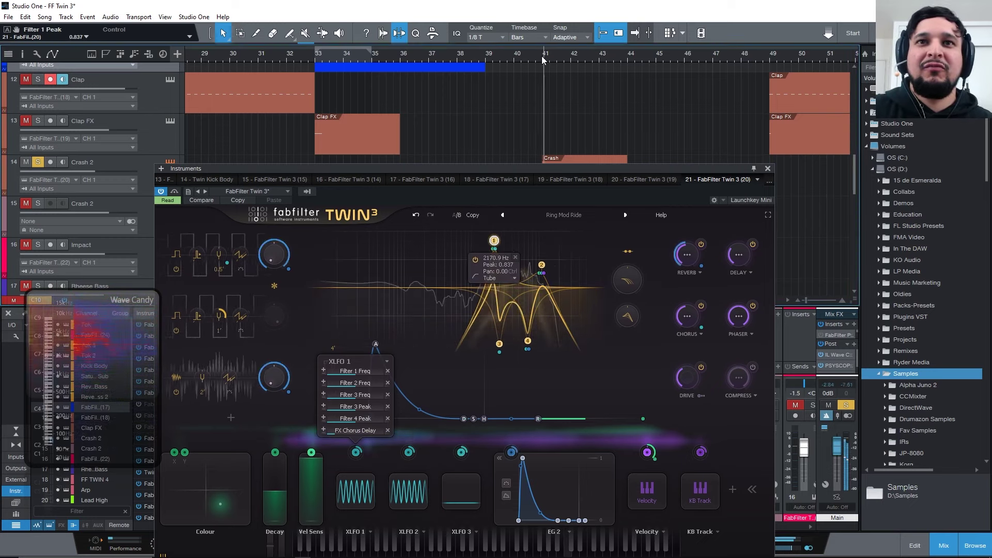
mouse_move(494, 241)
left_mouse_down()
mouse_move(460, 242)
mouse_move(478, 240)
left_mouse_up()
left_click(539, 62)
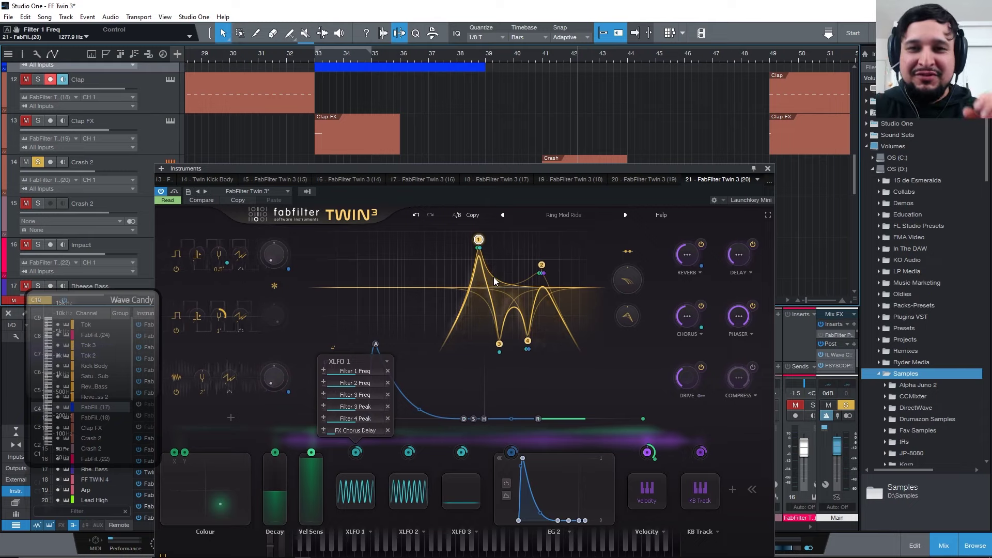
Step: Replay from just before bar 41 with Crash 2 unsoloed, comparing the synth's A/B states and returning to the Ring Mod Ride edit
left_click(537, 55)
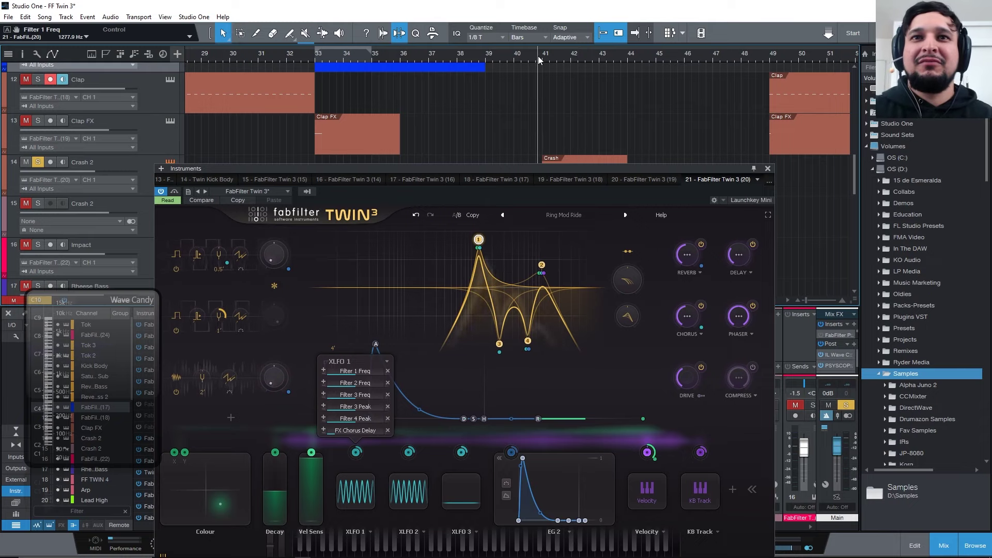
left_click(529, 55)
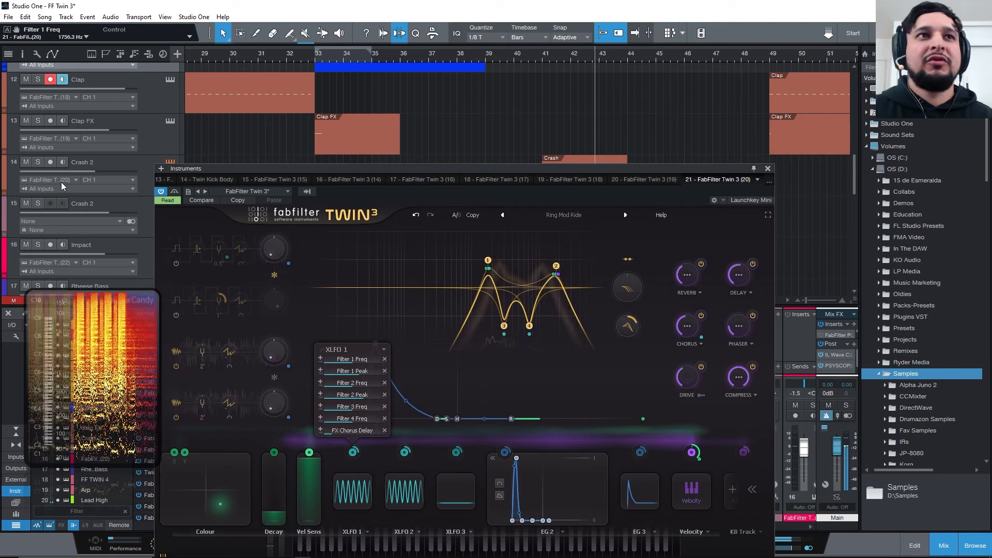
left_click(538, 57)
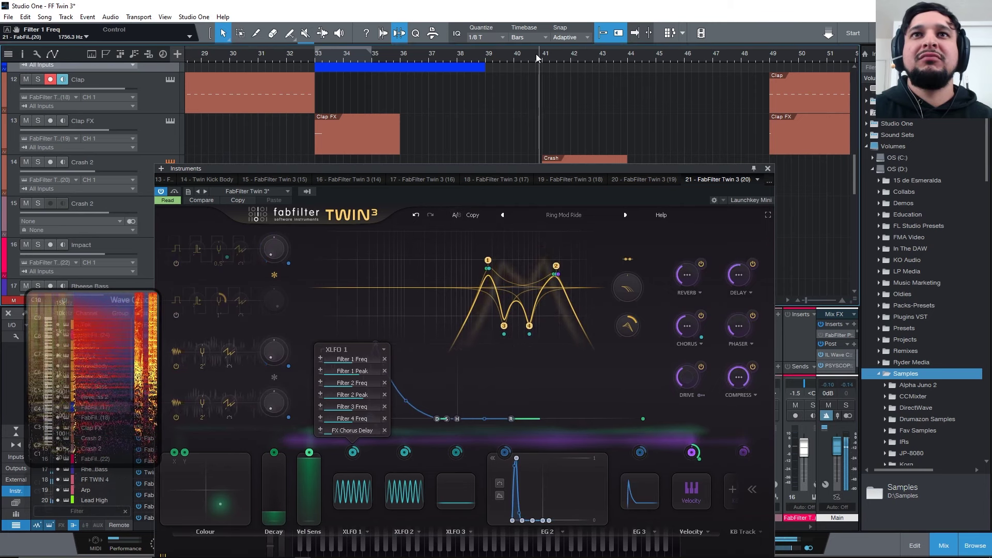
left_click(528, 57)
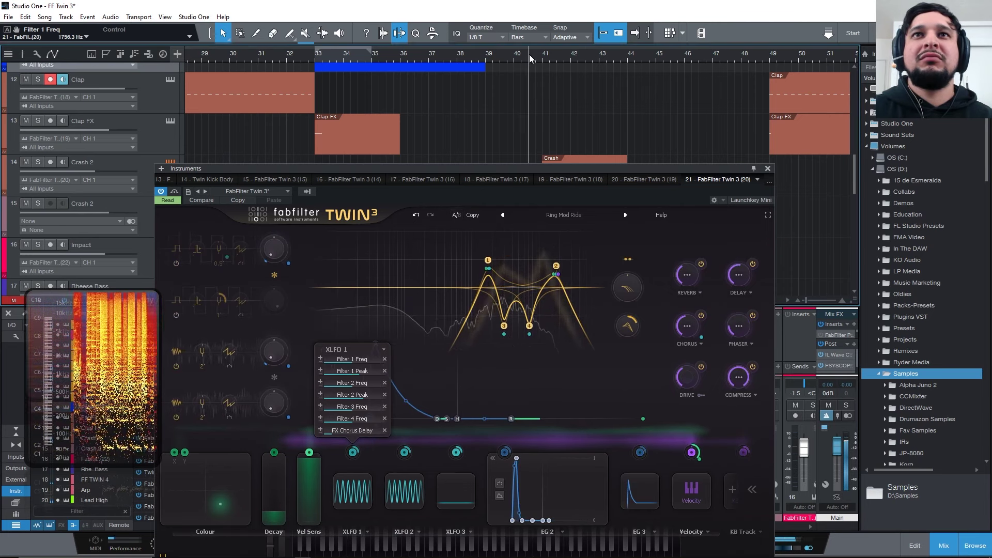
left_click(457, 215)
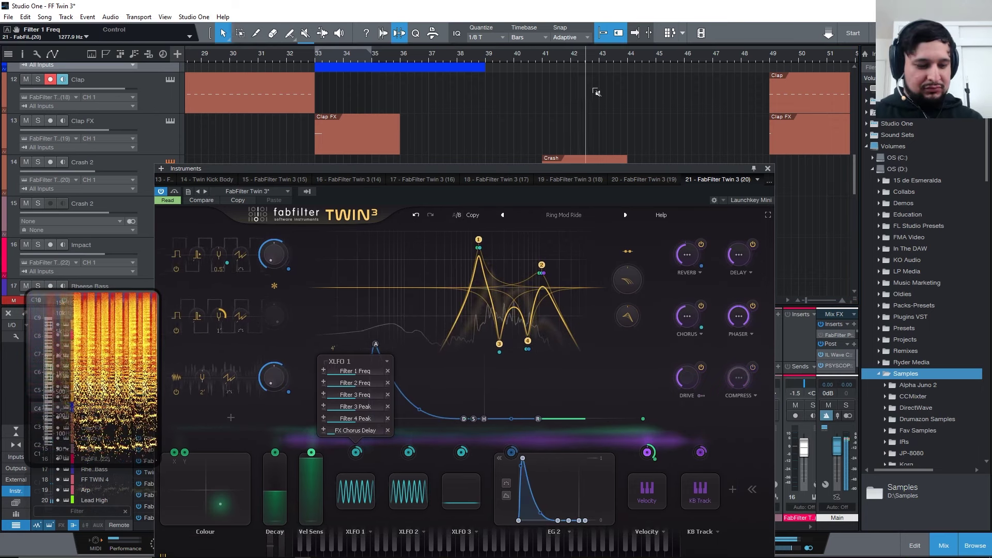
Step: Save the song and close the Twin 3 instrument window
key("ctrl+s")
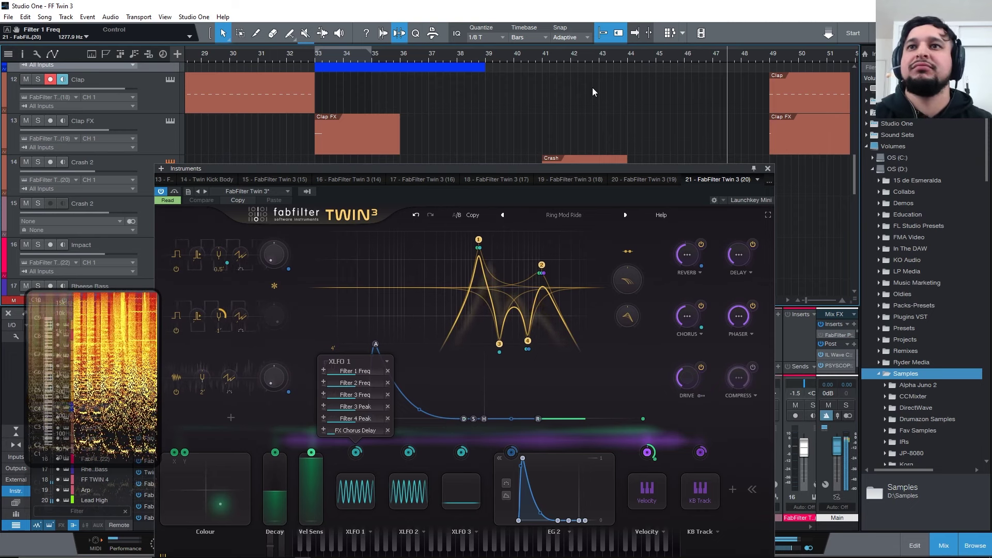
left_click(767, 169)
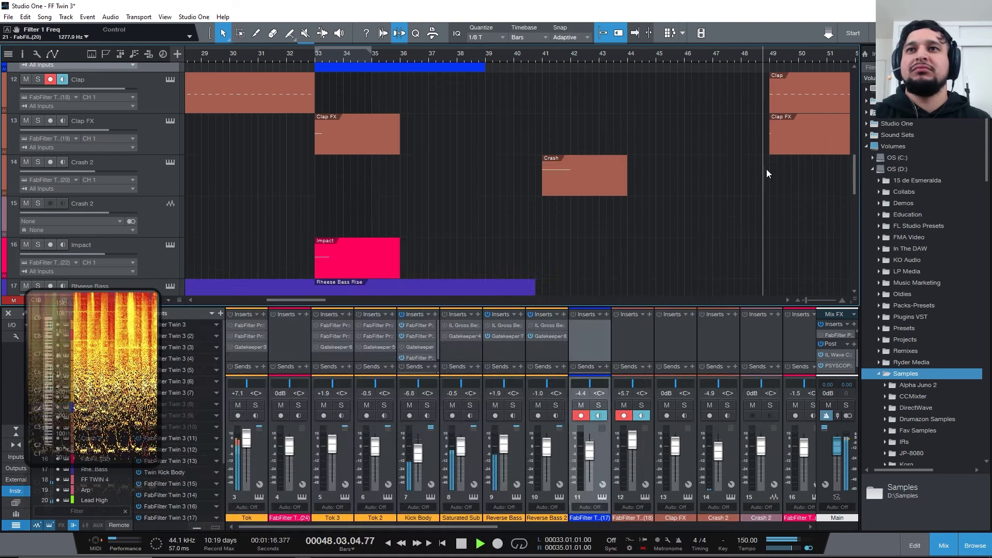
Step: Examine the arrangement from the crash and impact tracks down to the leads and pad while playback runs past bar 73
left_click_drag(754, 55, 468, 59)
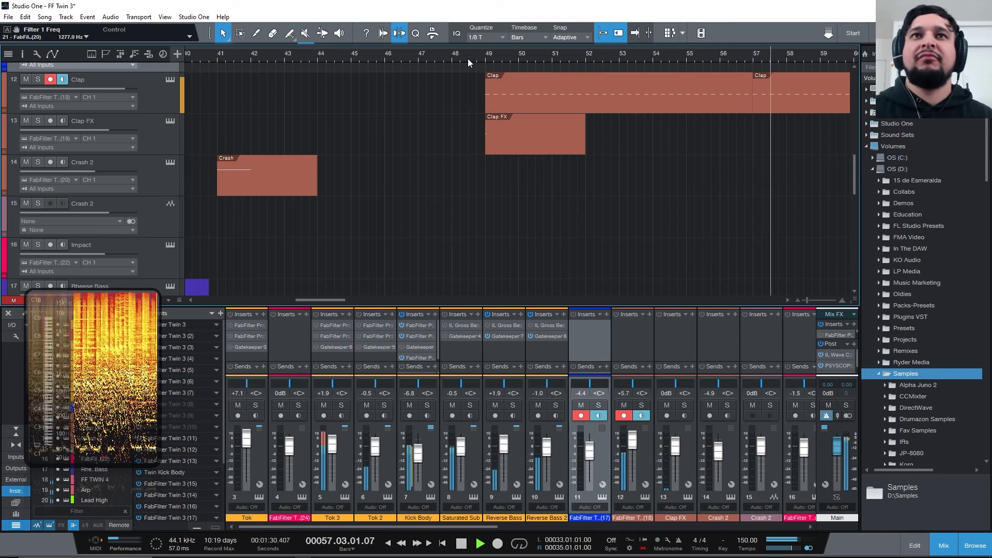
left_click_drag(472, 55, 450, 30)
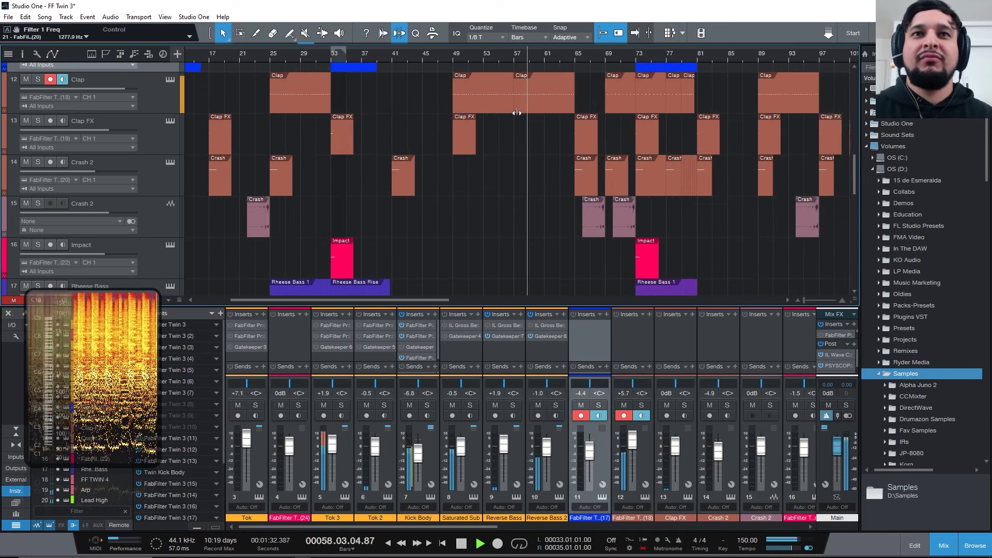
scroll(517, 112, "down", 3)
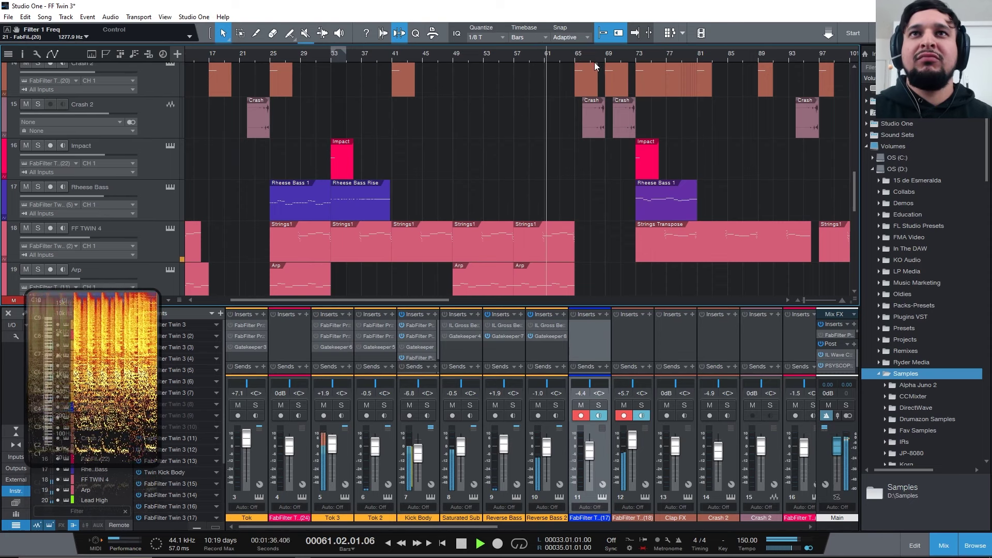
left_click_drag(588, 55, 588, 76)
scroll(595, 119, "up", 4)
scroll(596, 118, "down", 3)
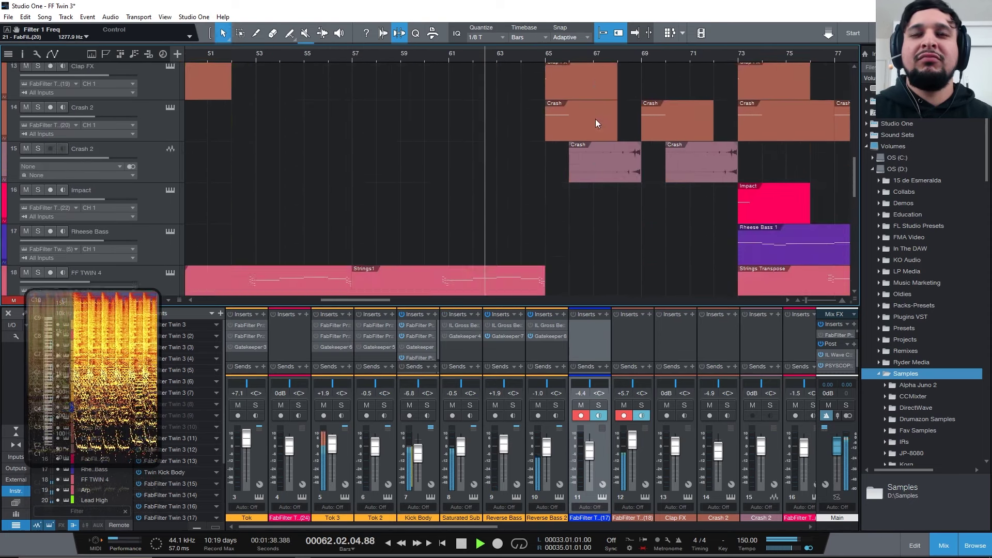
scroll(596, 119, "down", 5)
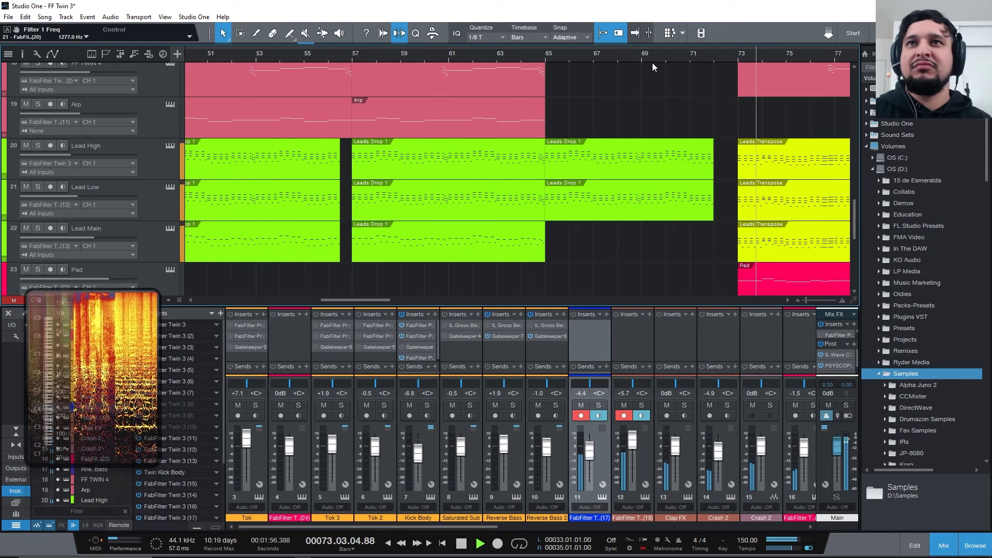
left_click_drag(647, 54, 463, 43)
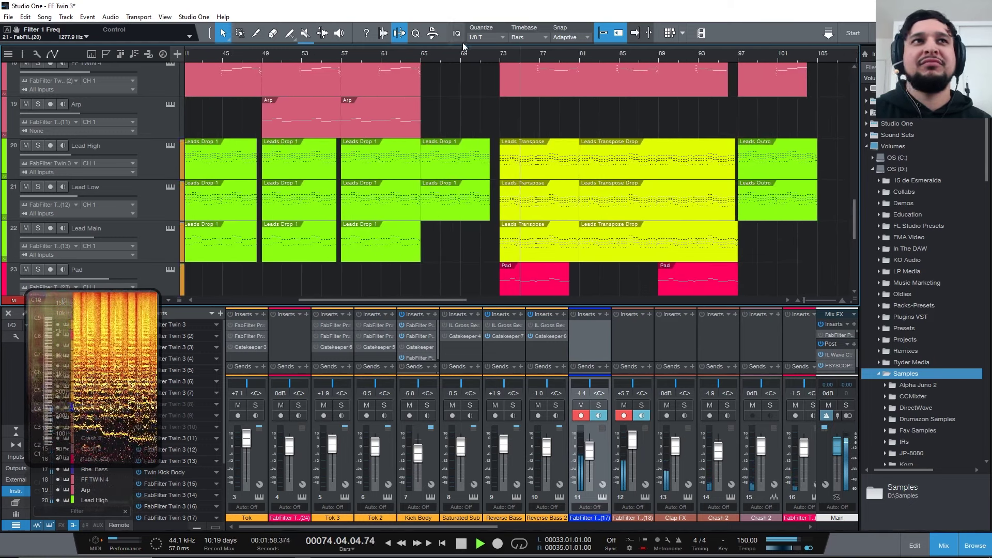
Step: Save the current song as a new version with the description 3
left_click(8, 16)
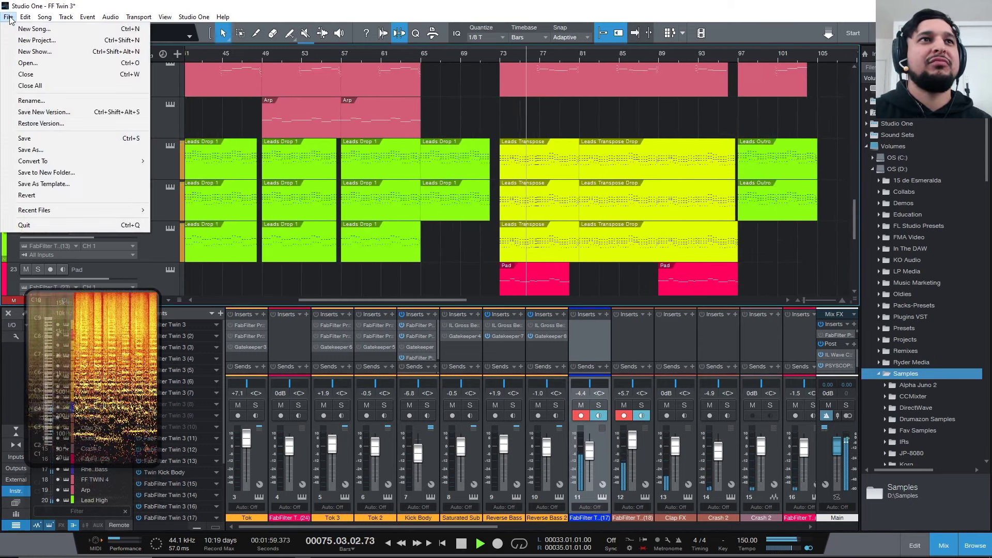
left_click(42, 115)
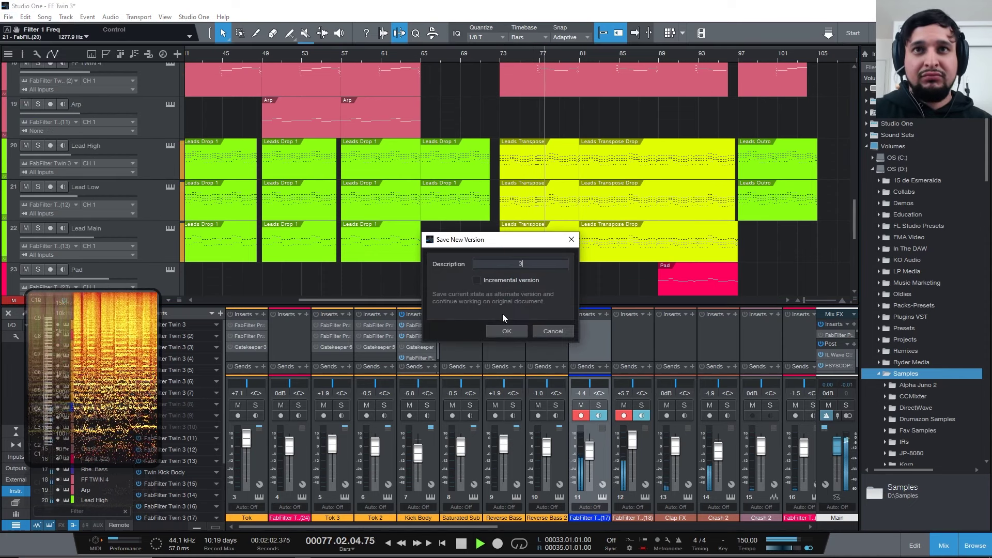
left_click(508, 329)
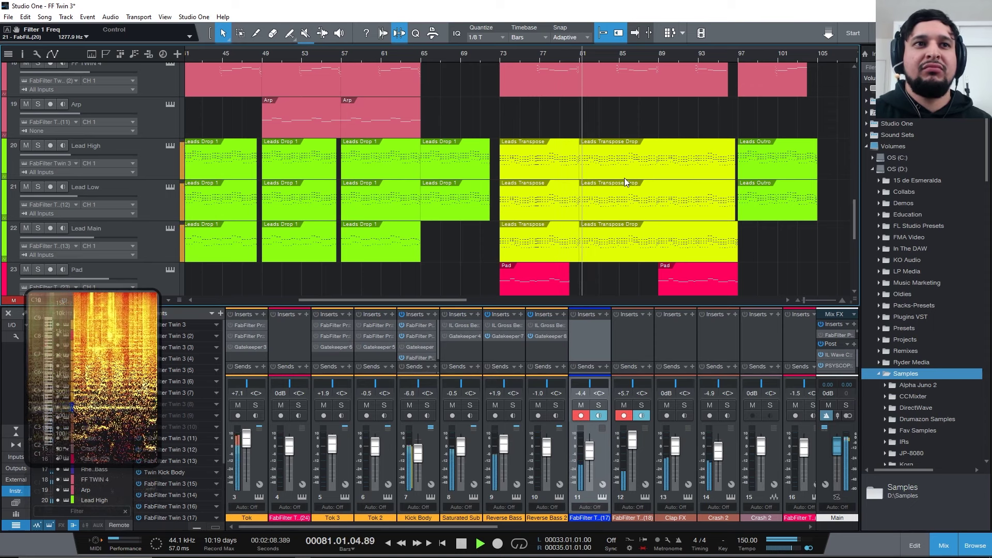
Step: Examine the strings, arp, lead and pad tracks through the Leads Transpose Drop and Leads Outro sections during playback
scroll(624, 178, "up", 6)
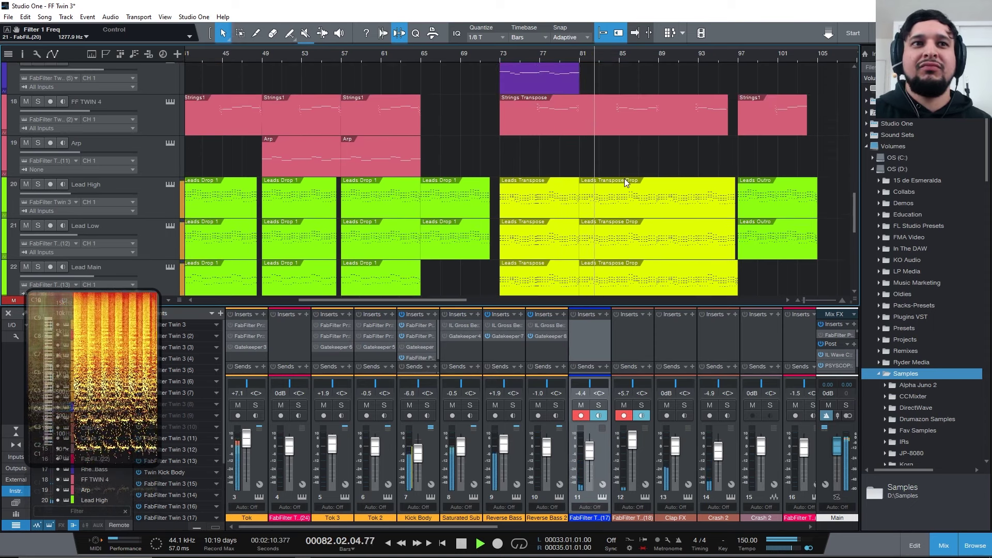
scroll(625, 183, "up", 2)
scroll(625, 183, "down", 10)
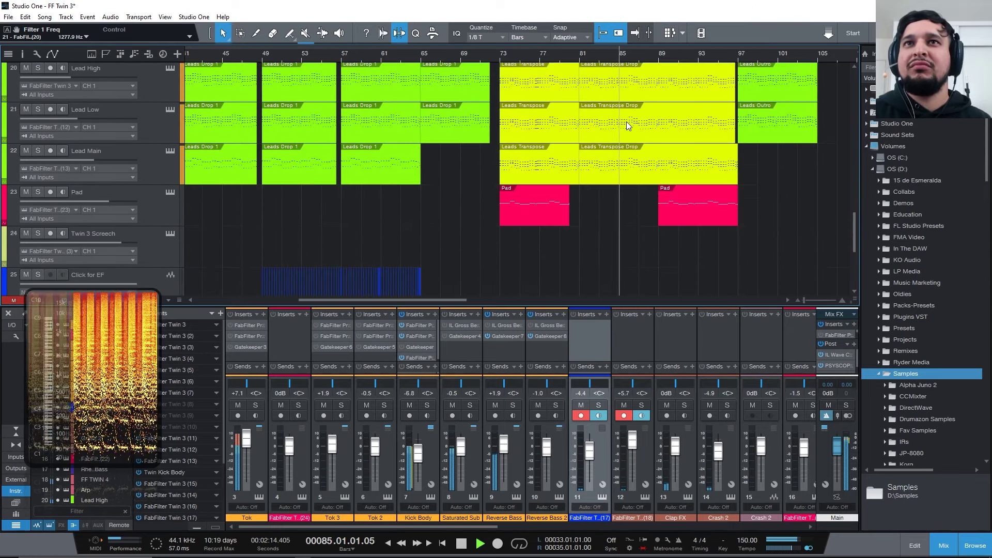
scroll(636, 175, "up", 3)
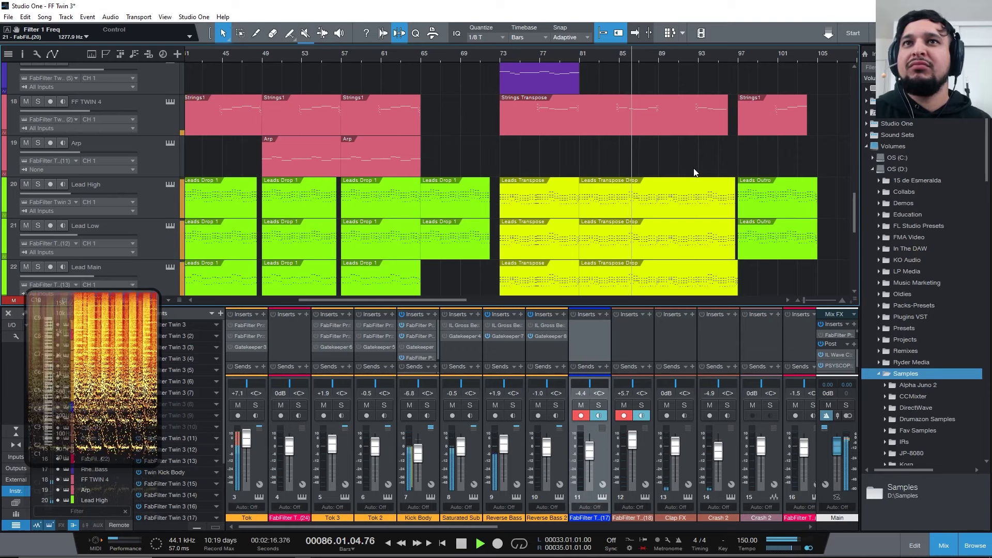
scroll(692, 181, "down", 2)
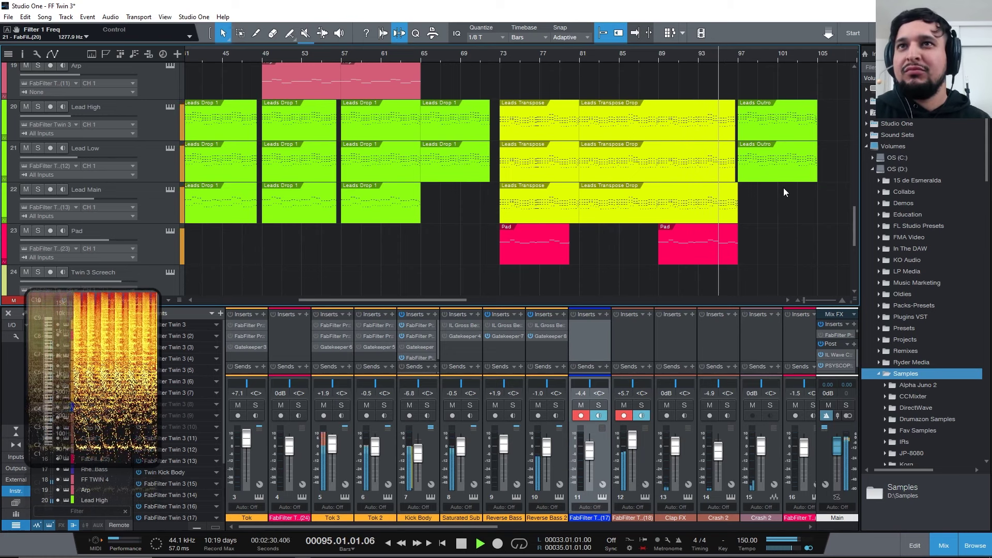
left_click_drag(796, 51, 712, 79)
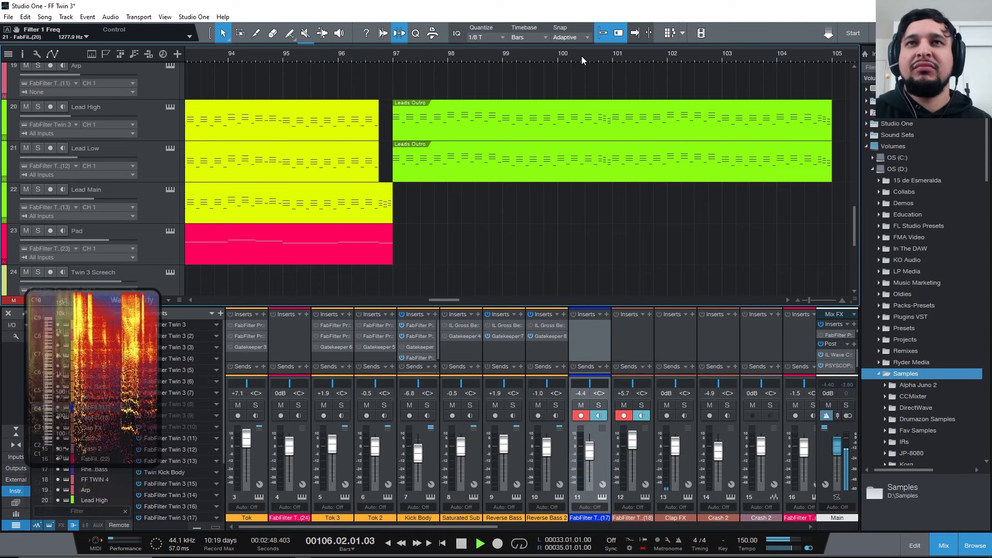
Step: Play from bar 73 and solo the Lead High, Lead Low, Lead Main, Pad and FF TWIN 4 tracks
left_click_drag(582, 56, 663, 26)
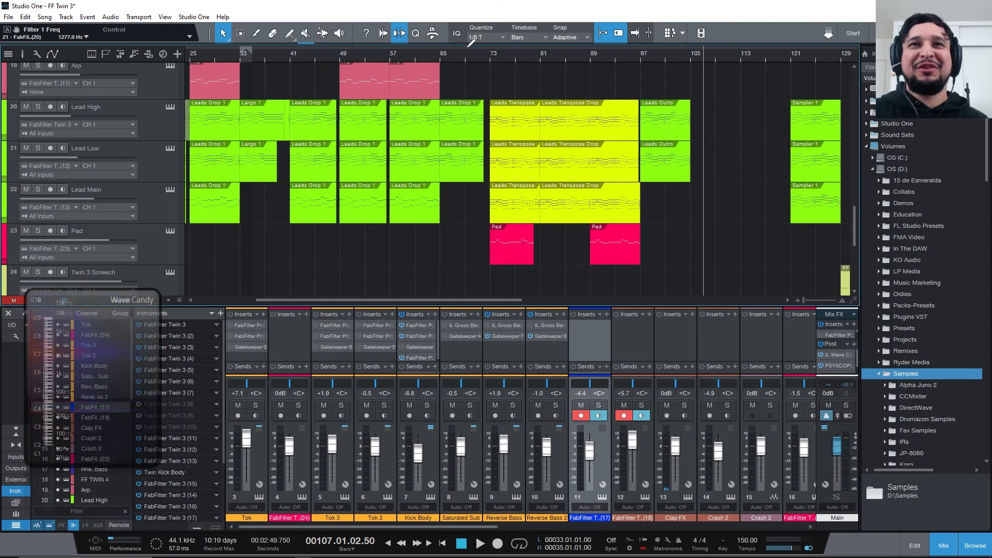
left_click(41, 109)
key("space")
left_click(40, 144)
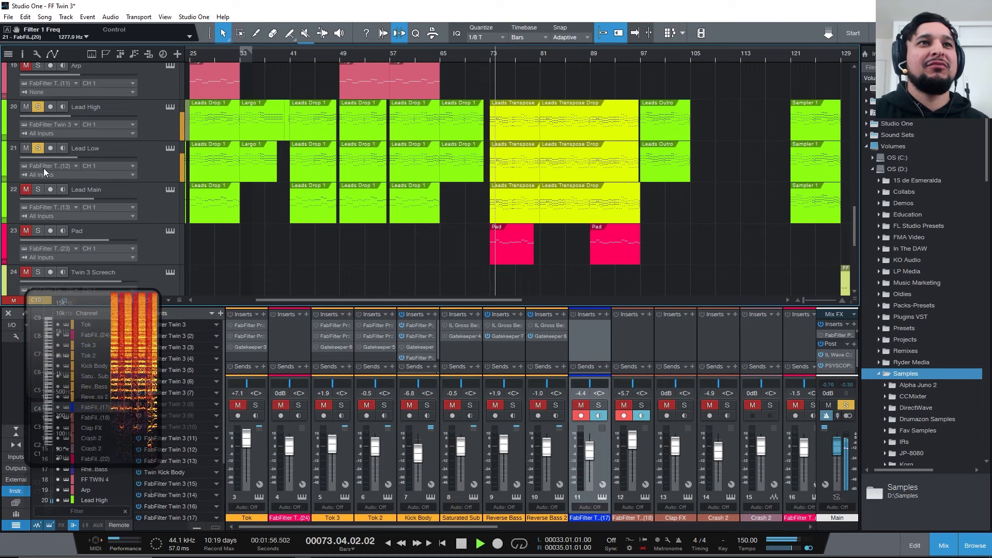
left_click(41, 189)
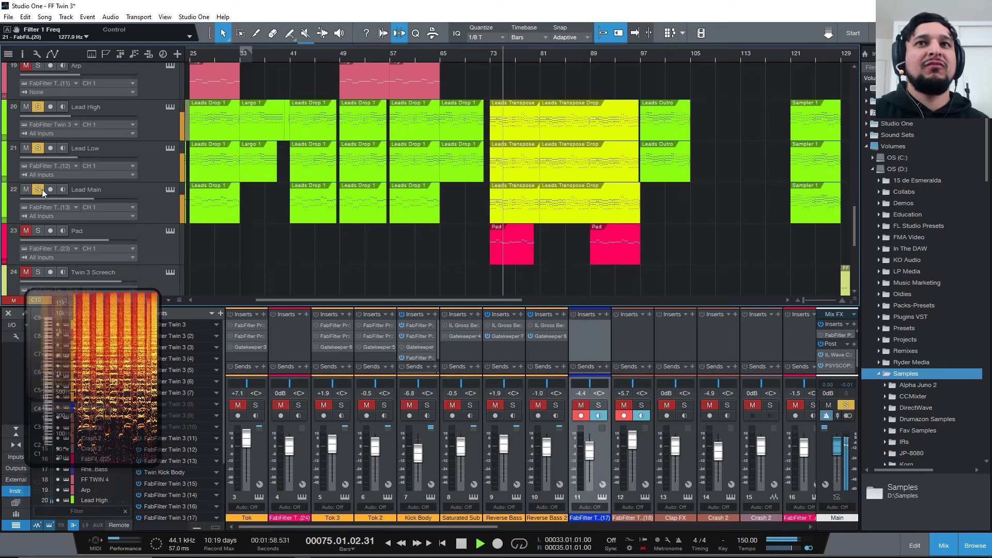
left_click(37, 232)
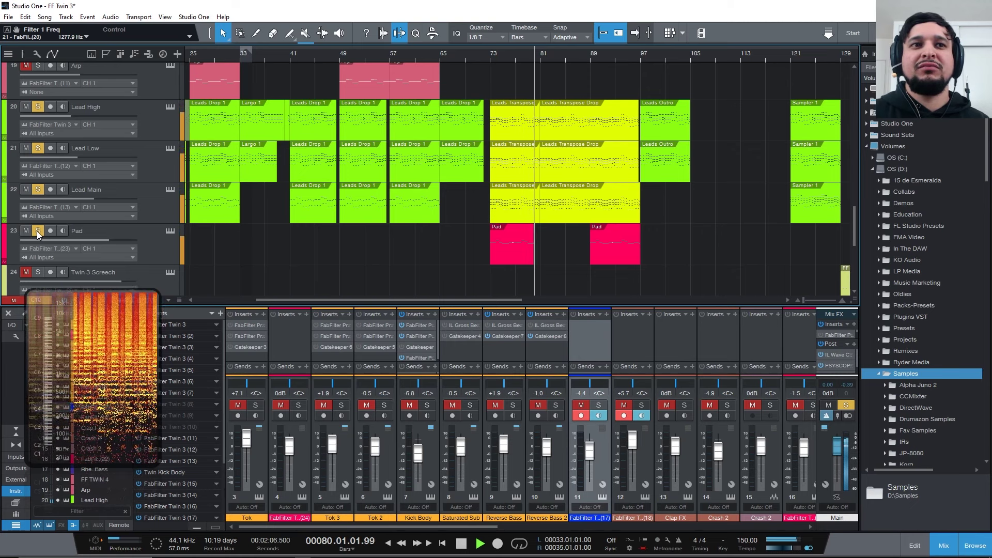
scroll(416, 180, "up", 3)
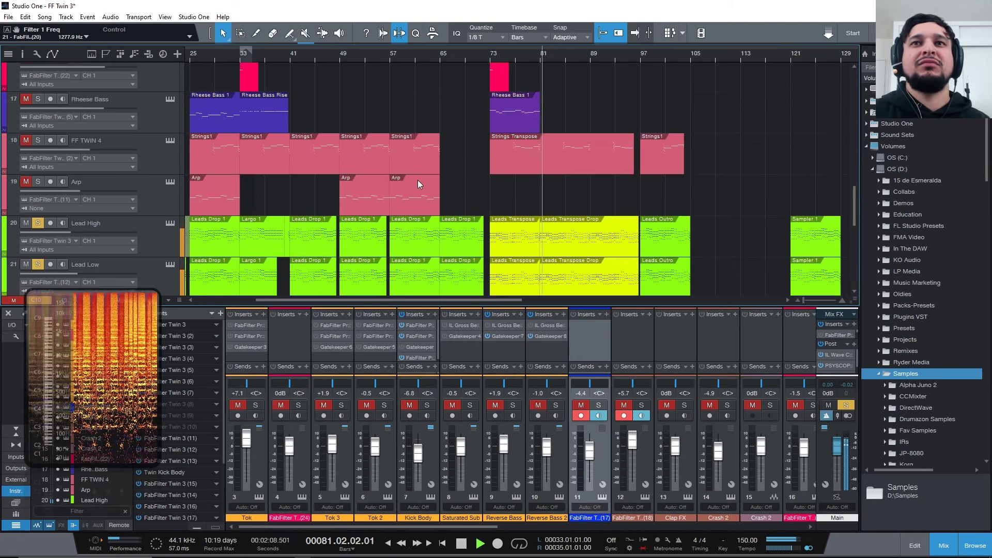
left_click(38, 141)
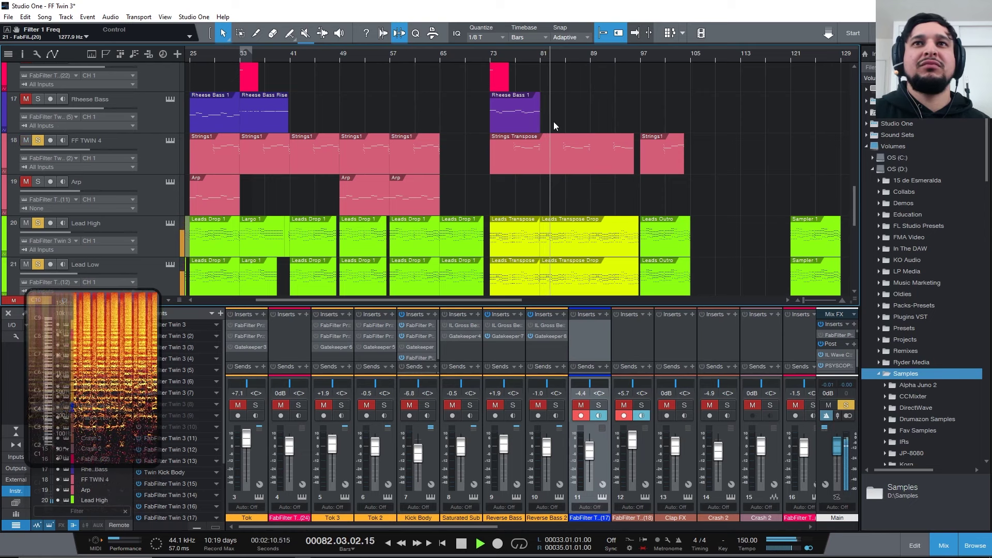
Step: Listen to the soloed leads, pad and strings up to bar 89 and stop playback
left_click_drag(597, 64, 590, 90)
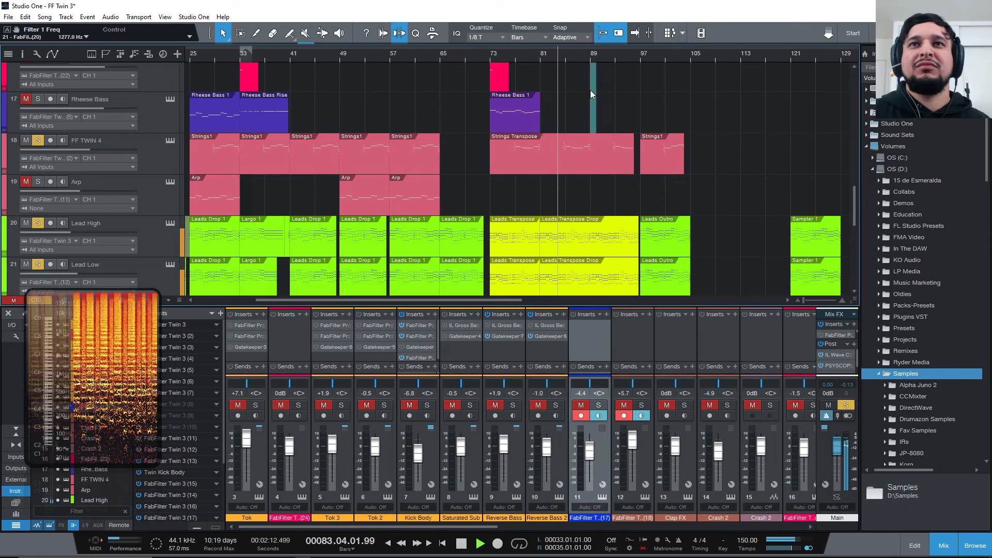
scroll(590, 90, "up", 6)
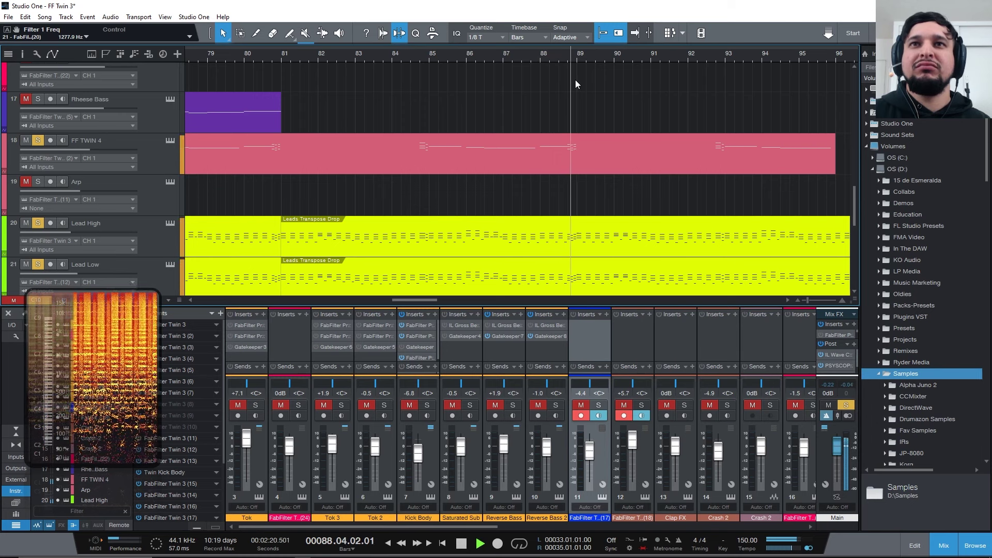
key("space")
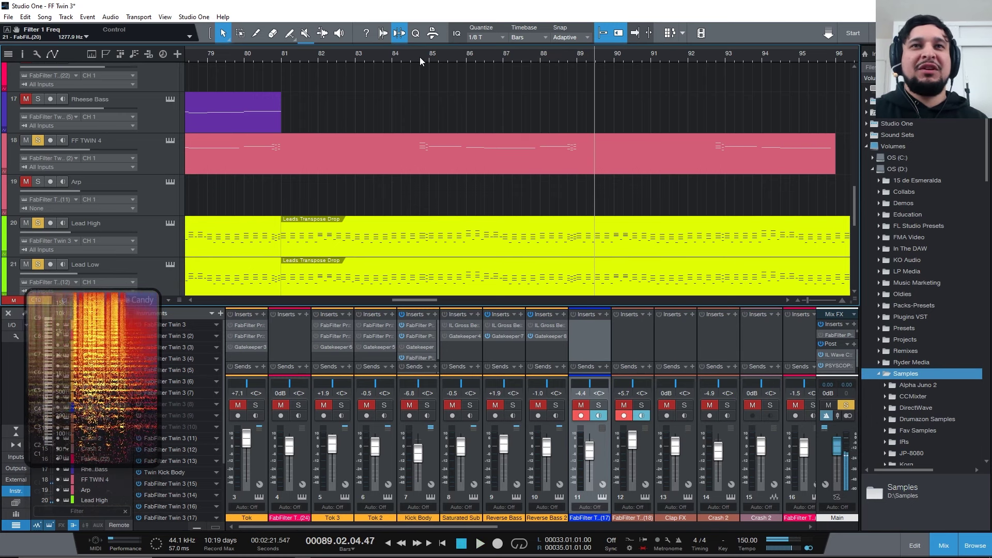
Step: Unsolo the three Lead tracks and play only the Pad and FF TWIN 4 strings from bar 84 to bar 89
left_click(413, 56)
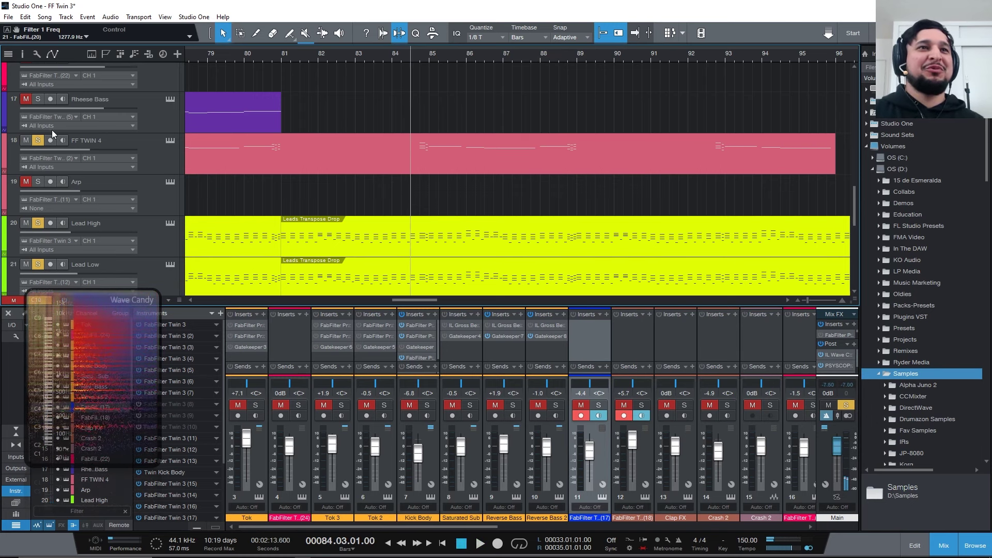
left_click(42, 263)
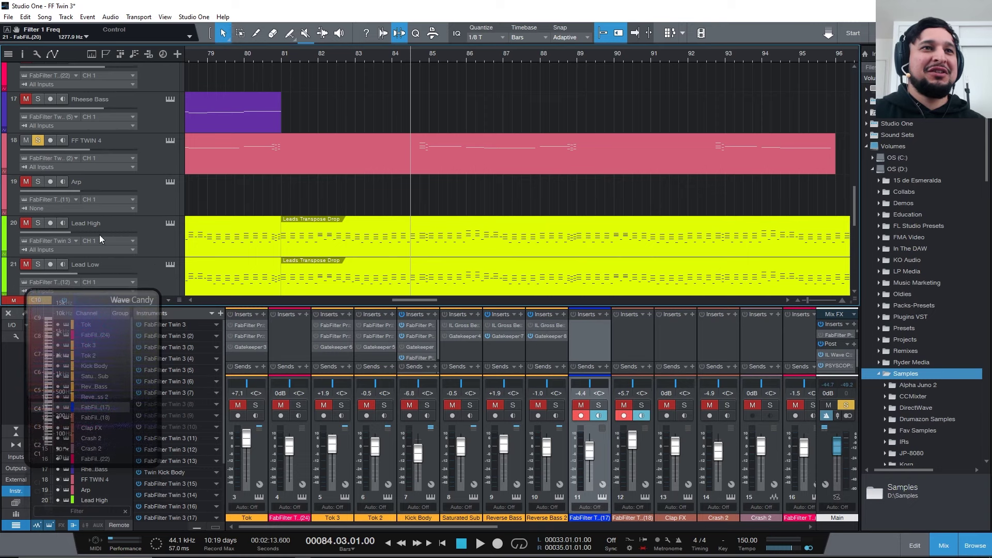
scroll(104, 256, "down", 1)
scroll(213, 240, "down", 3)
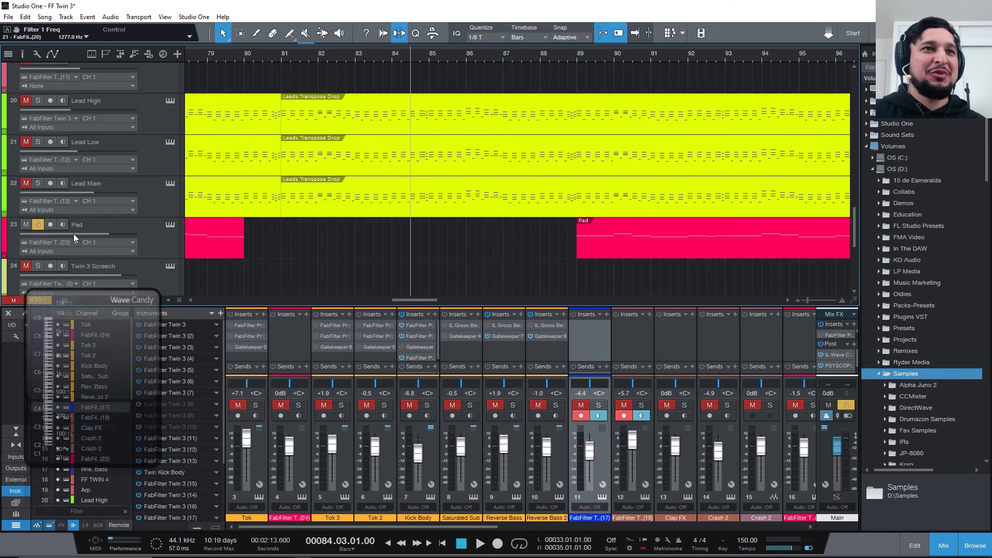
key("space")
scroll(498, 204, "up", 5)
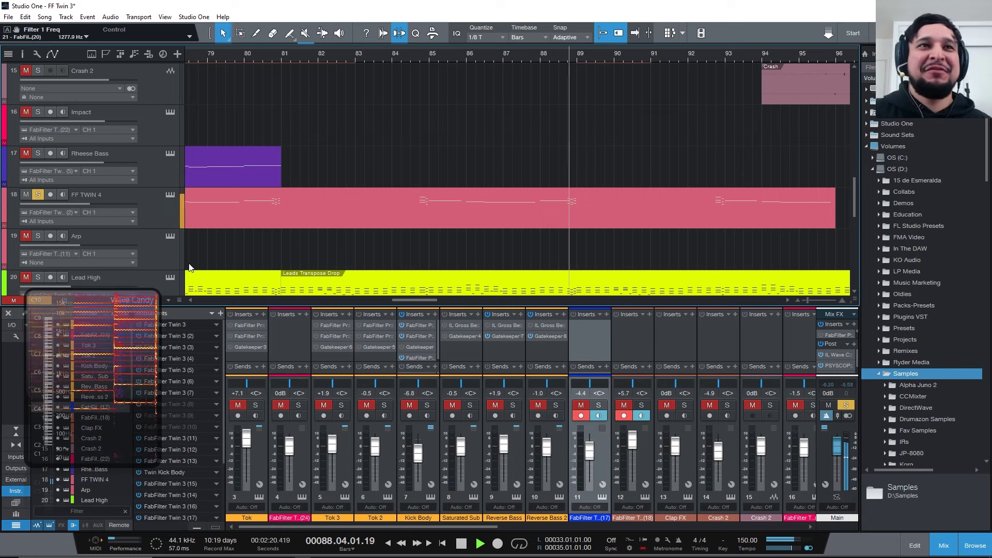
key("space")
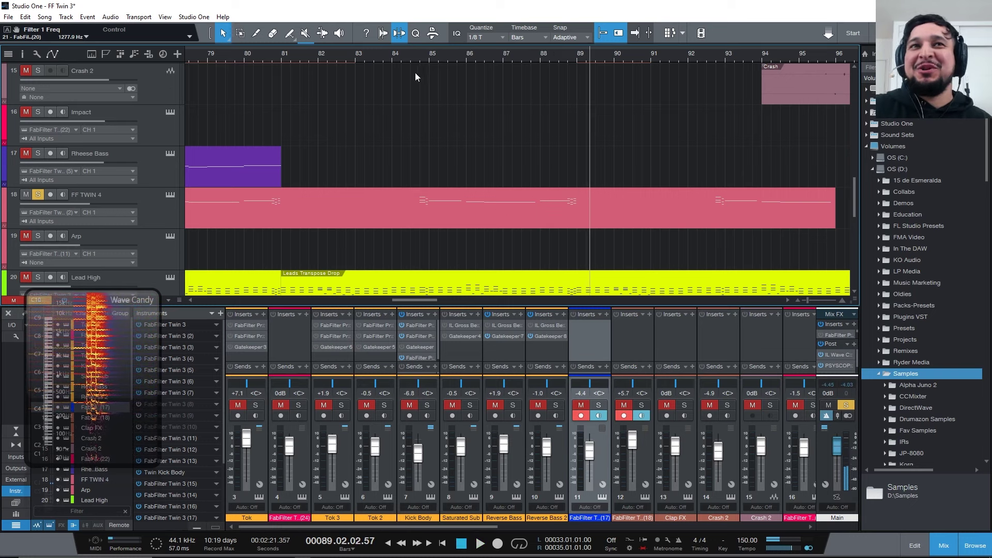
Step: Play the FF TWIN 4 strings from bar 84 with the track's FabFilter Twin 3 instrument open, and stop playback
left_click(410, 57)
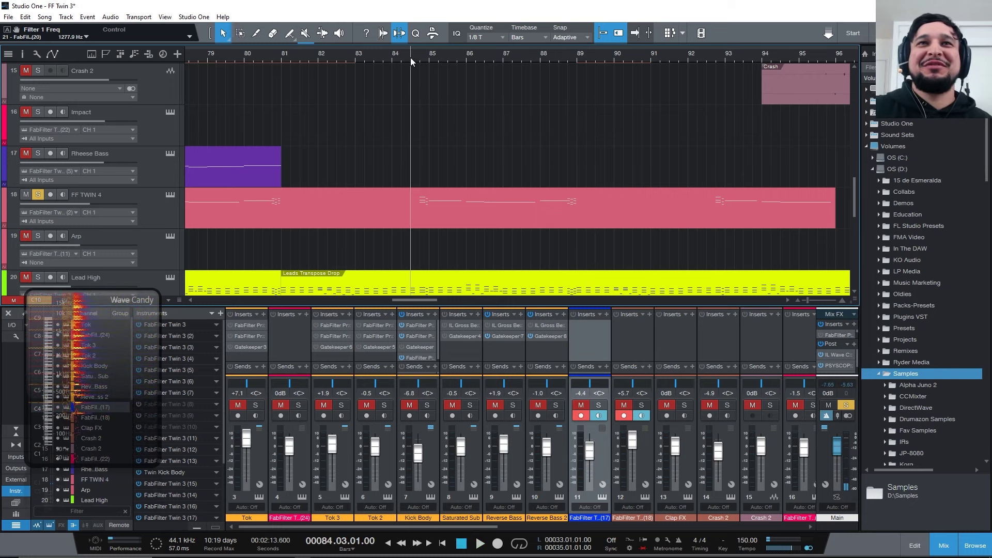
left_click(169, 194)
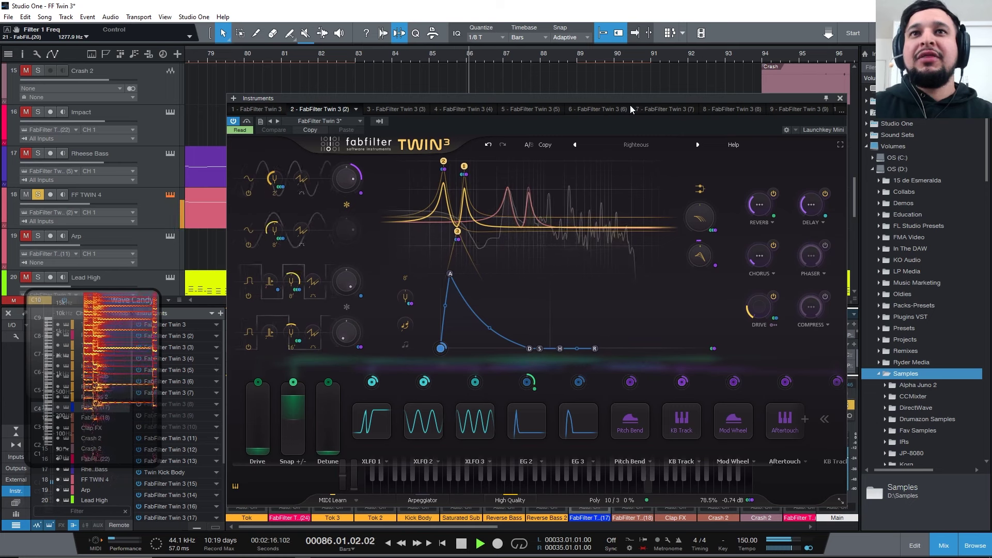
key("space")
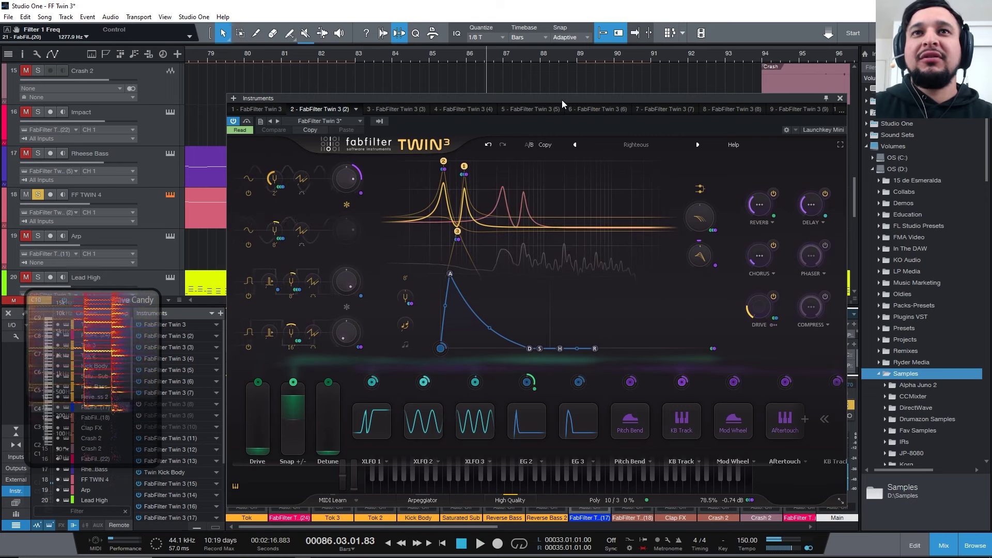
left_click_drag(562, 99, 481, 329)
Step: Loop bars 85 to 89, listen to the FF TWIN 4 strings over that range, and return to bar 85
left_click(411, 58)
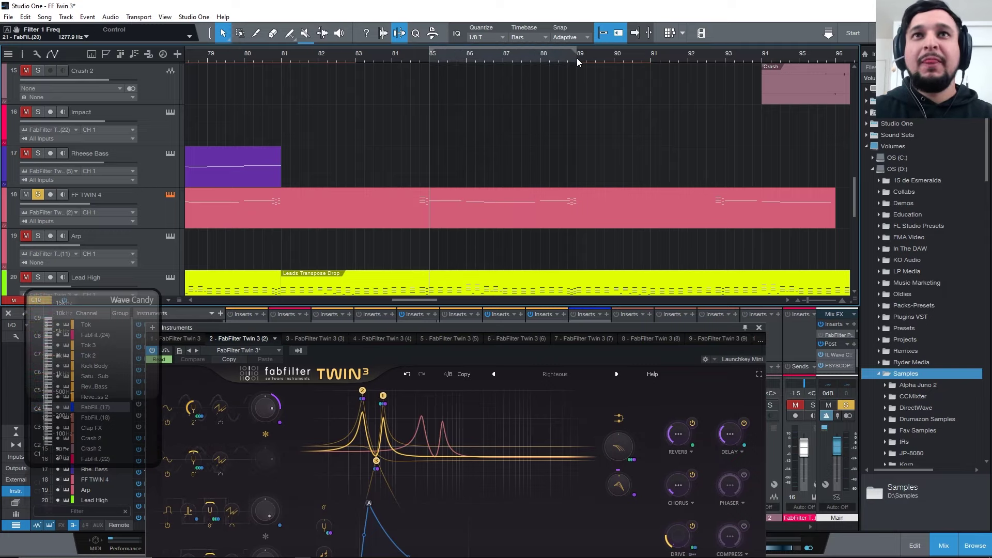
key("KP_Divide")
key("space")
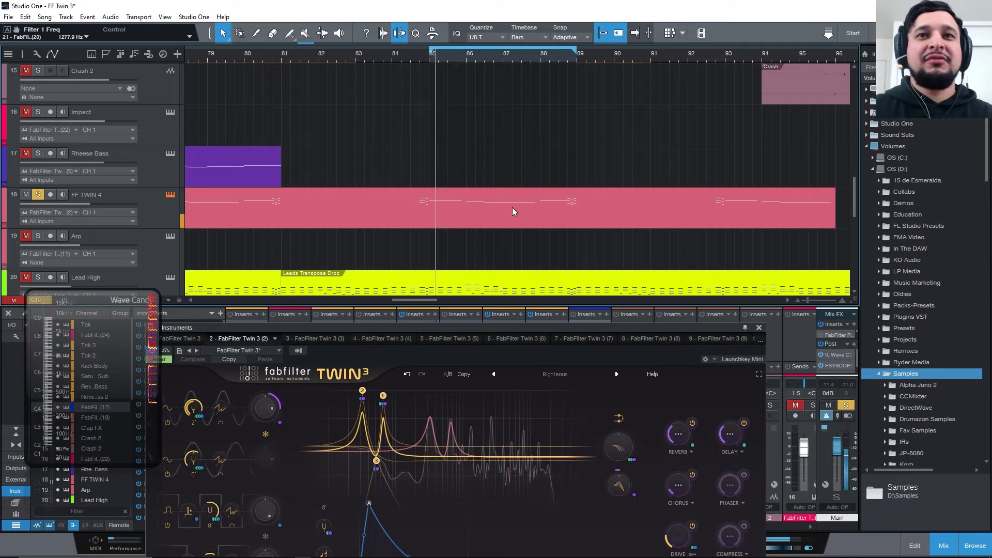
left_click_drag(678, 327, 708, 298)
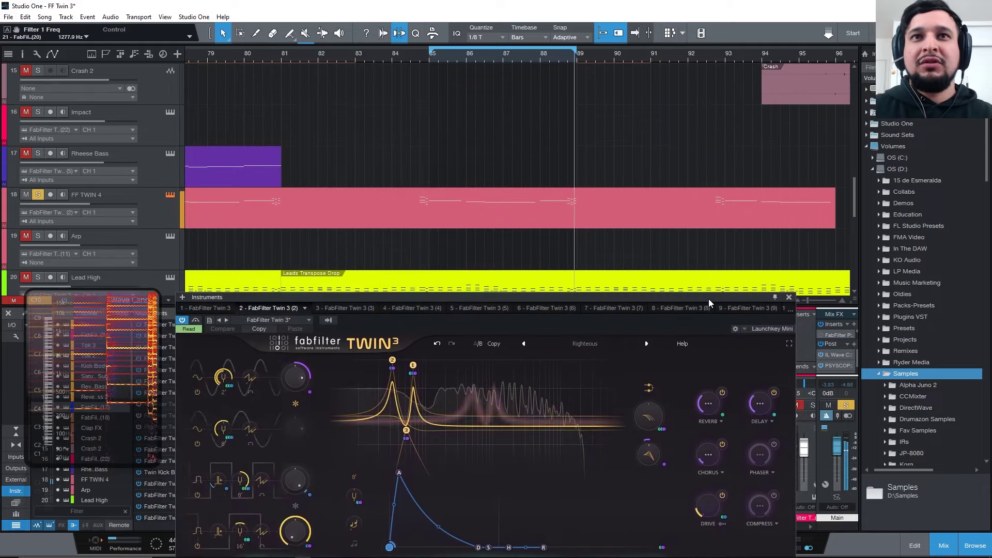
left_click(428, 62)
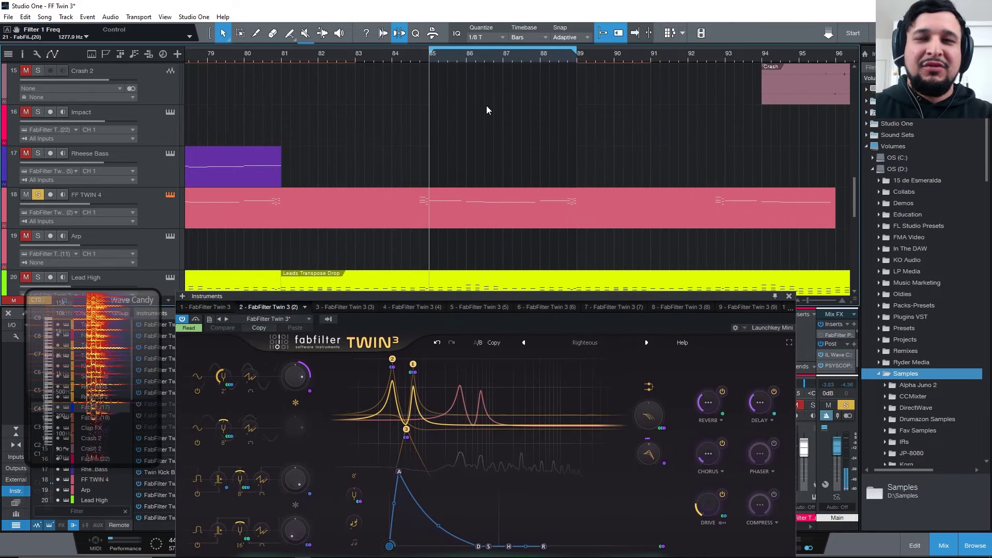
Step: Load the Righteous lead preset in the strings instrument, play it over the loop and inspect XLFO 2's modulation targets
left_click_drag(617, 303, 628, 71)
left_click(625, 116)
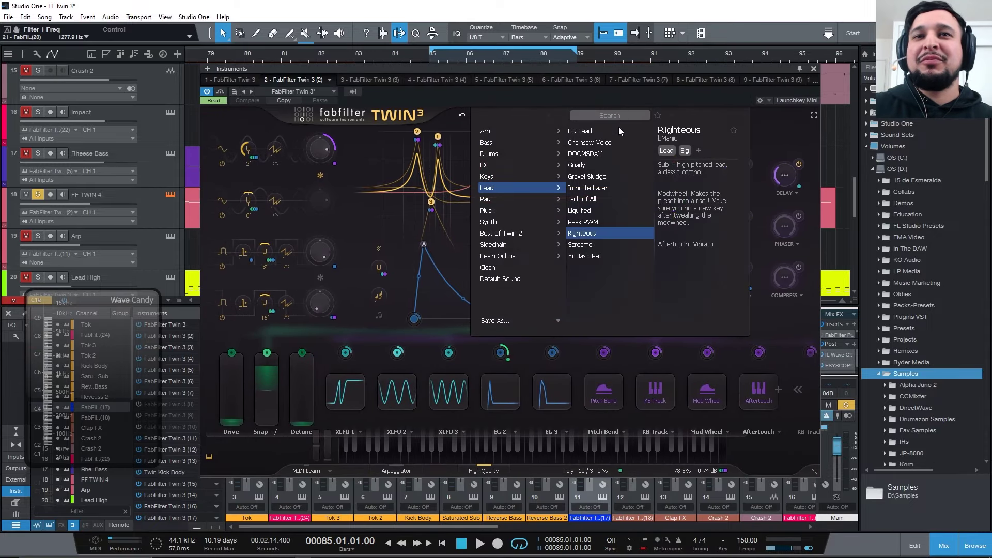
left_click(607, 234)
left_click(775, 125)
key("space")
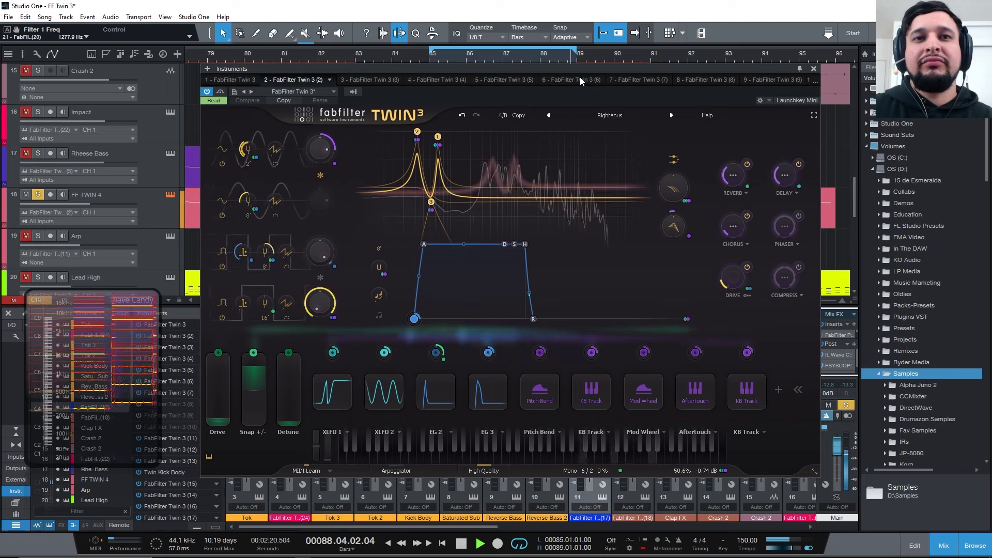
left_click(378, 374)
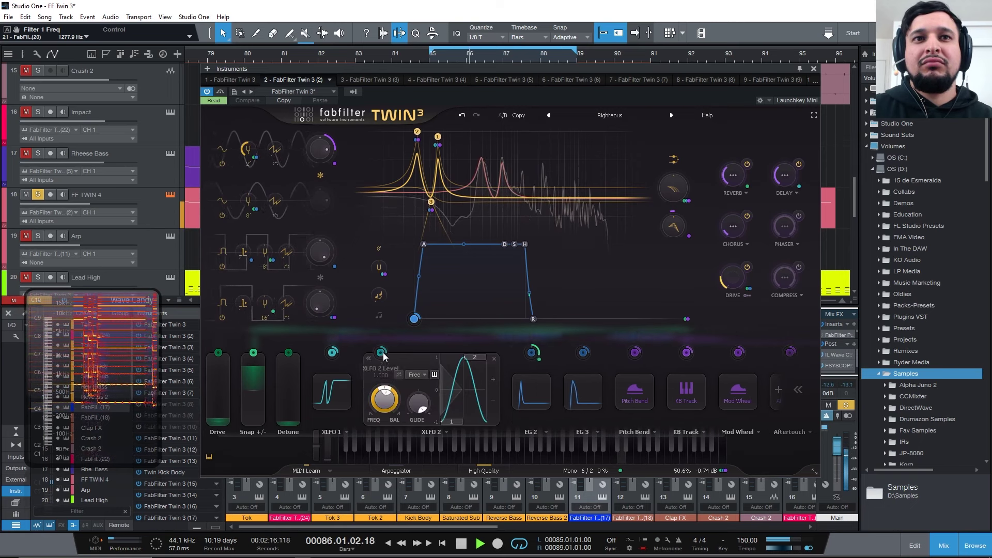
mouse_move(389, 359)
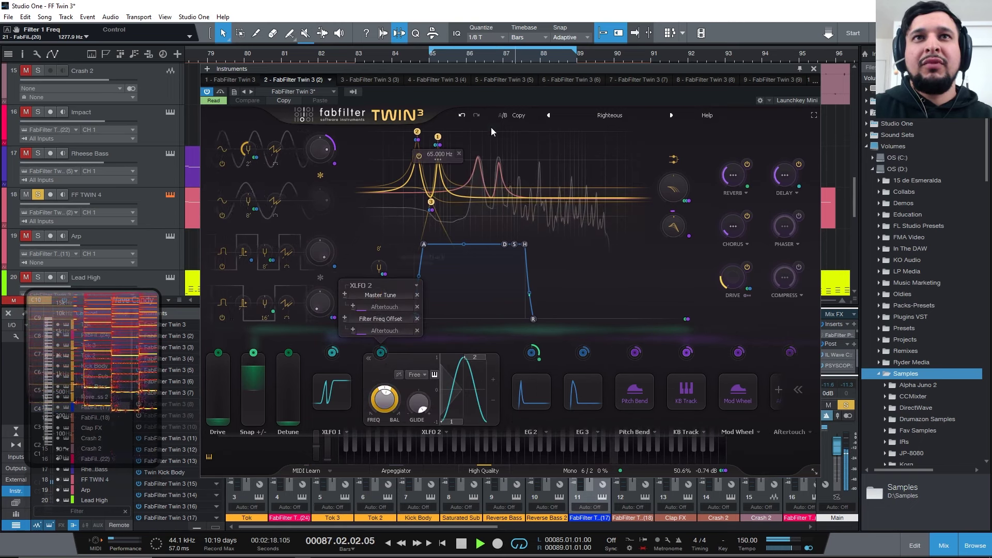
Step: Return to the FF TWIN 4 track's instrument window and play the unmodified Righteous sound from bar 85
left_click(504, 77)
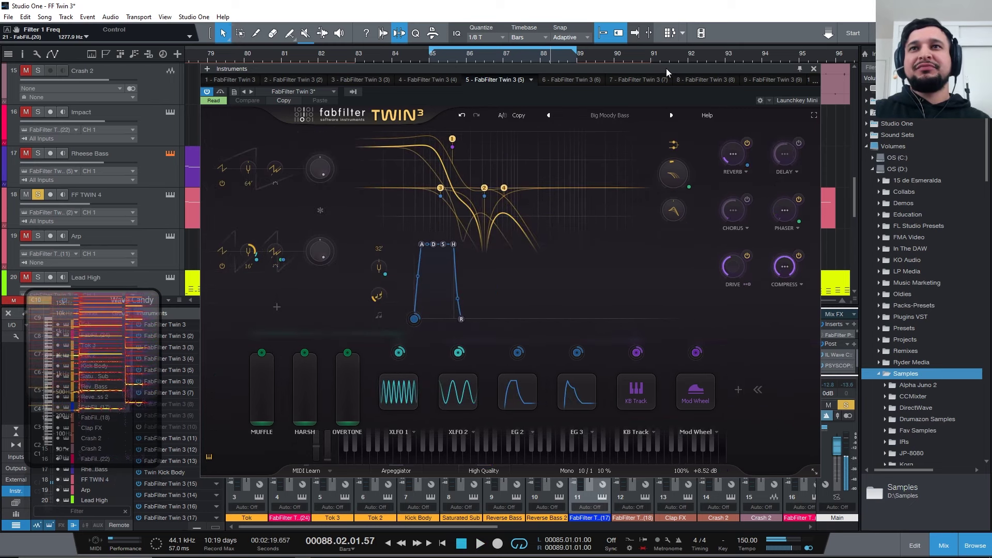
left_click_drag(666, 68, 642, 302)
left_click(158, 199)
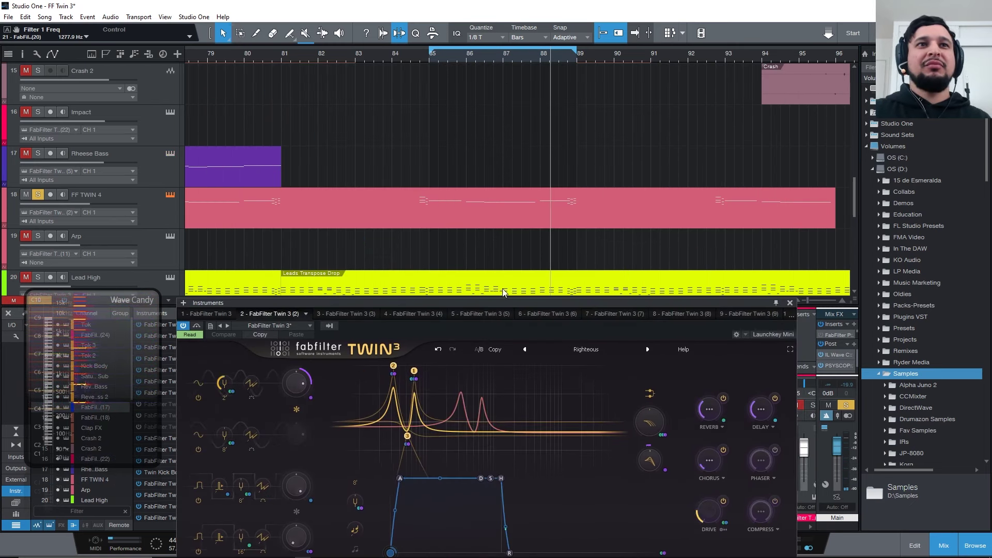
left_click_drag(519, 311, 525, 226)
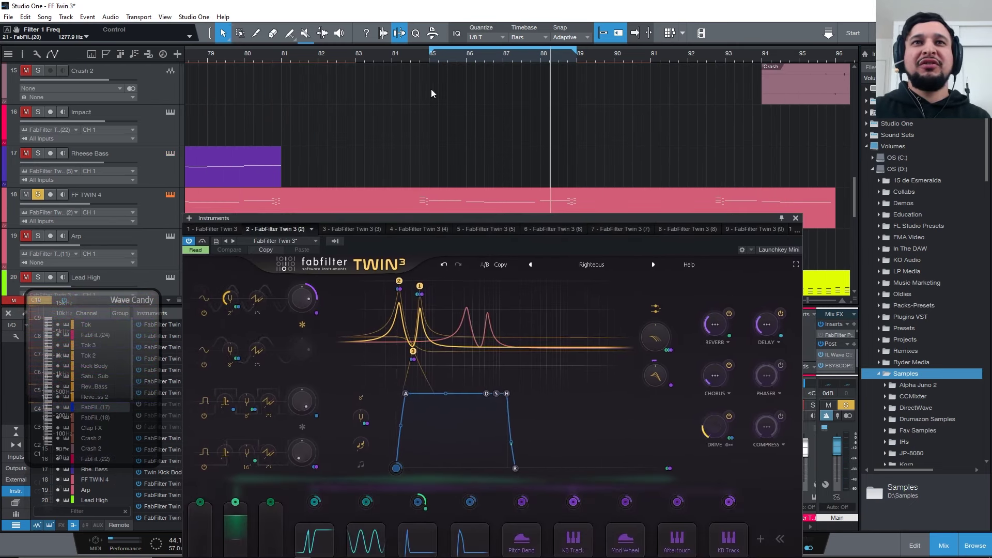
left_click(429, 58)
key("space")
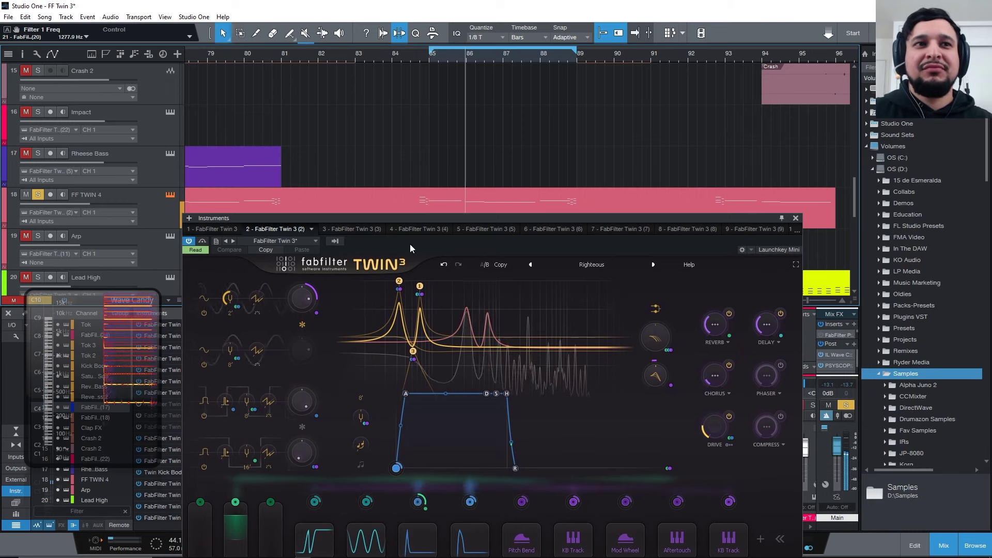
left_click_drag(400, 217, 396, 151)
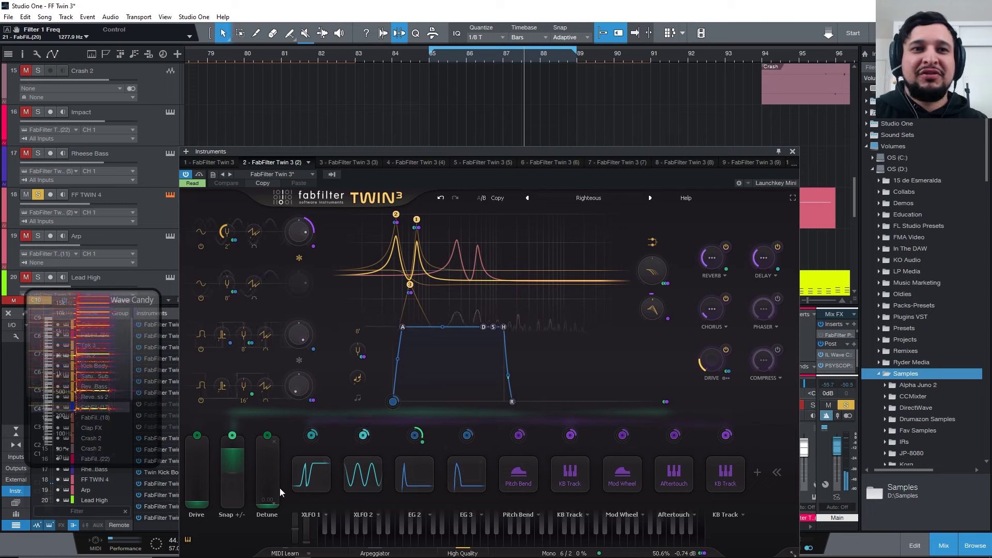
Step: Raise the Righteous preset's Detune, Drive and Snap controls, with Snap at 1.000, and switch back to the customised version using A/B
left_click_drag(280, 488, 278, 453)
left_click_drag(205, 472, 233, 439)
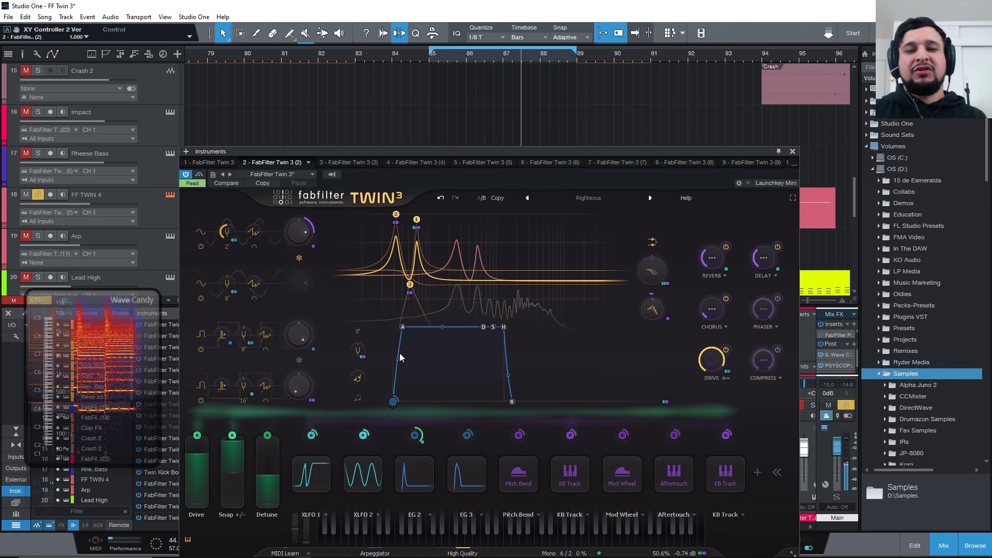
left_click(587, 199)
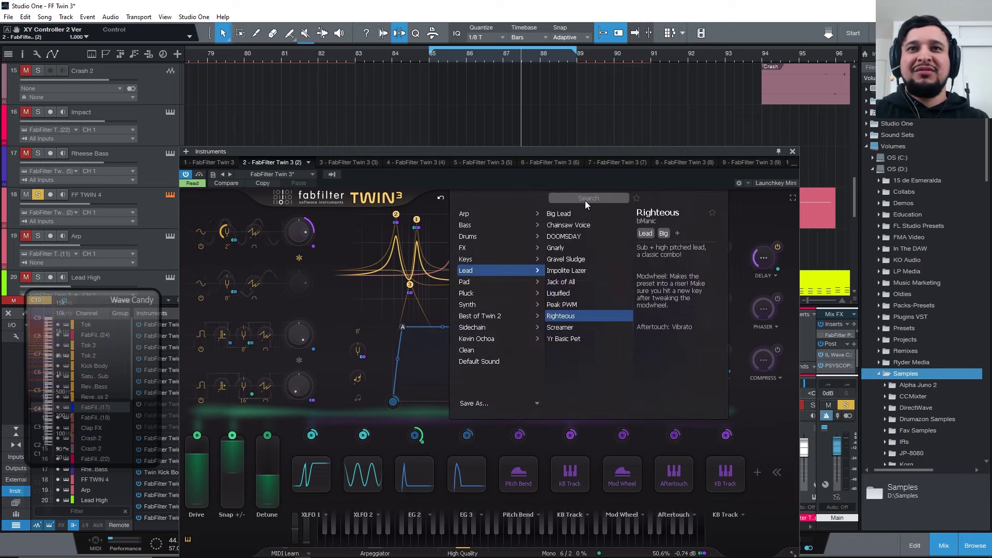
left_click(741, 209)
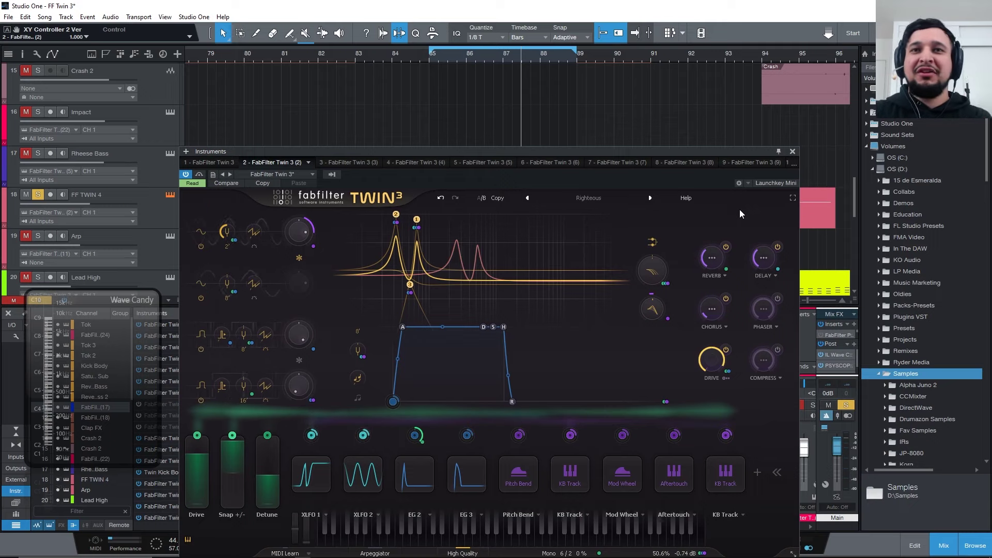
left_click(485, 198)
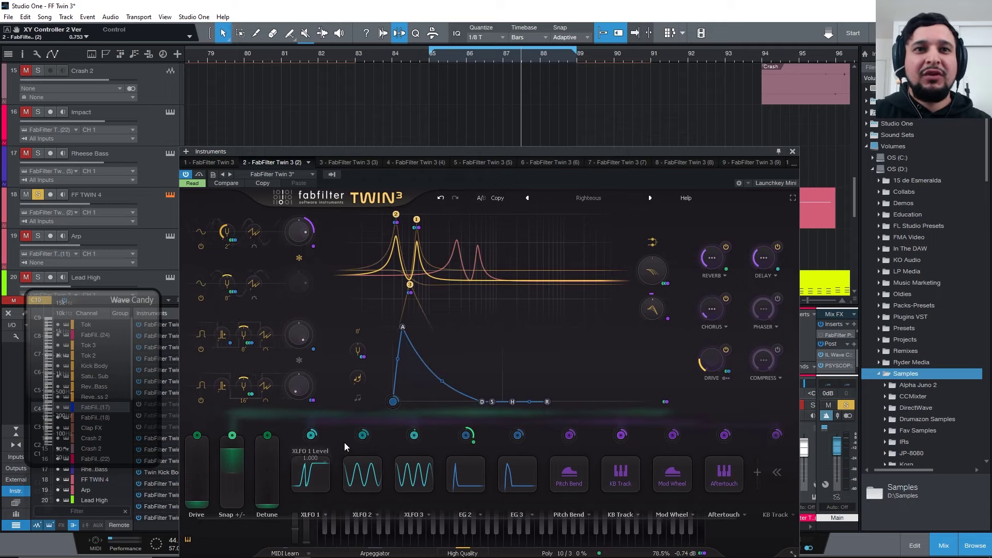
Step: Inspect XLFO 2's modulation targets and expand the XLFO 2, XLFO 3 and XLFO 1 settings one after another
mouse_move(363, 438)
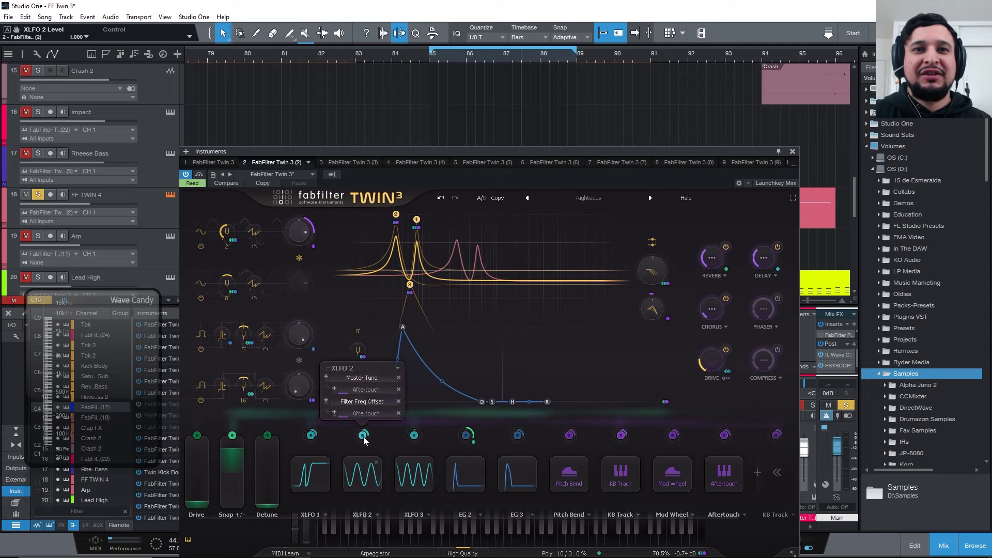
left_click(368, 479)
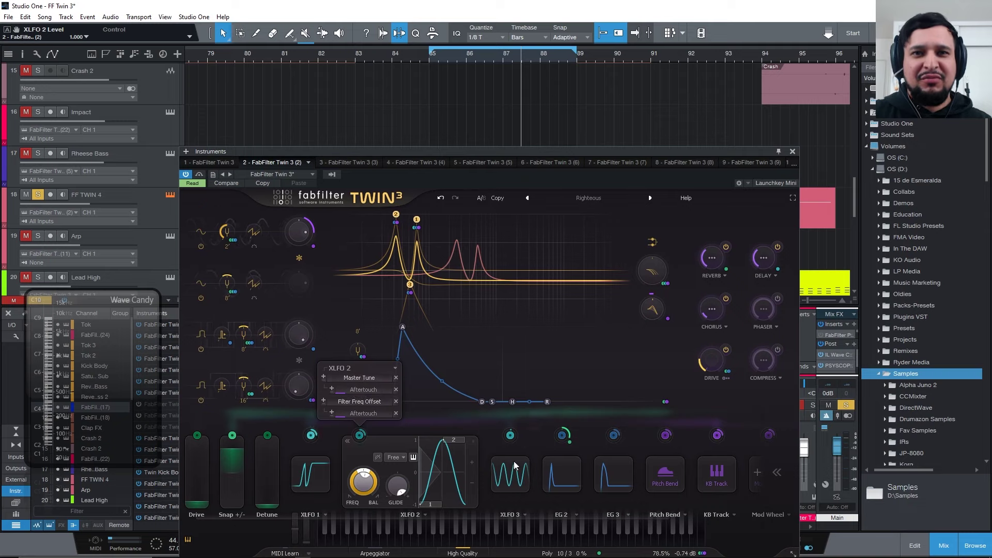
left_click(506, 480)
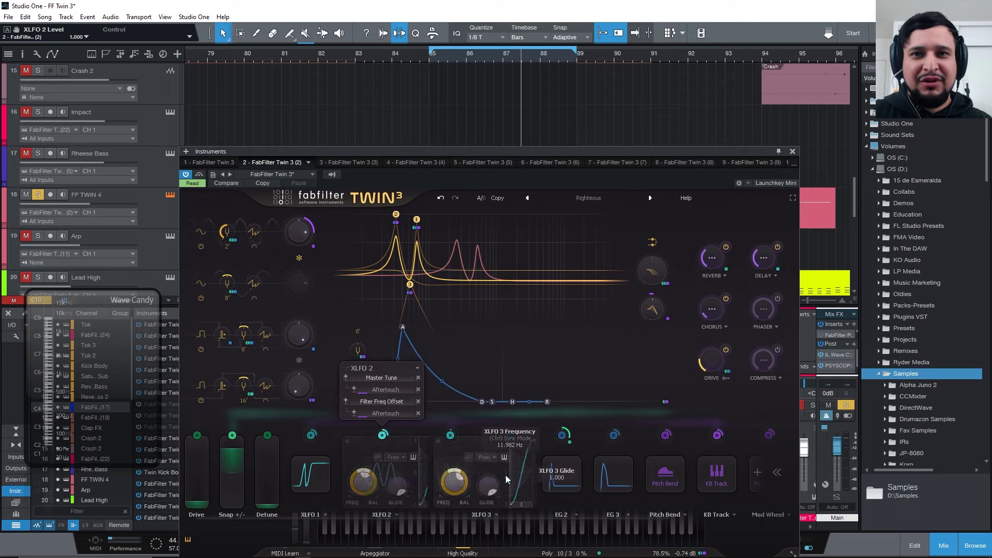
left_click(320, 481)
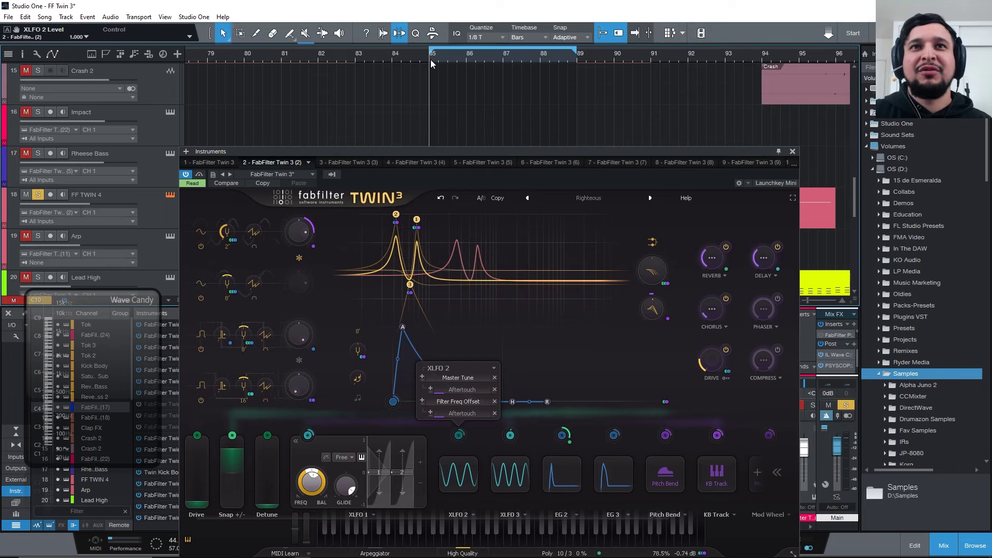
Step: Play the looped strings, try a different XLFO 2 level and undo the change
key("space")
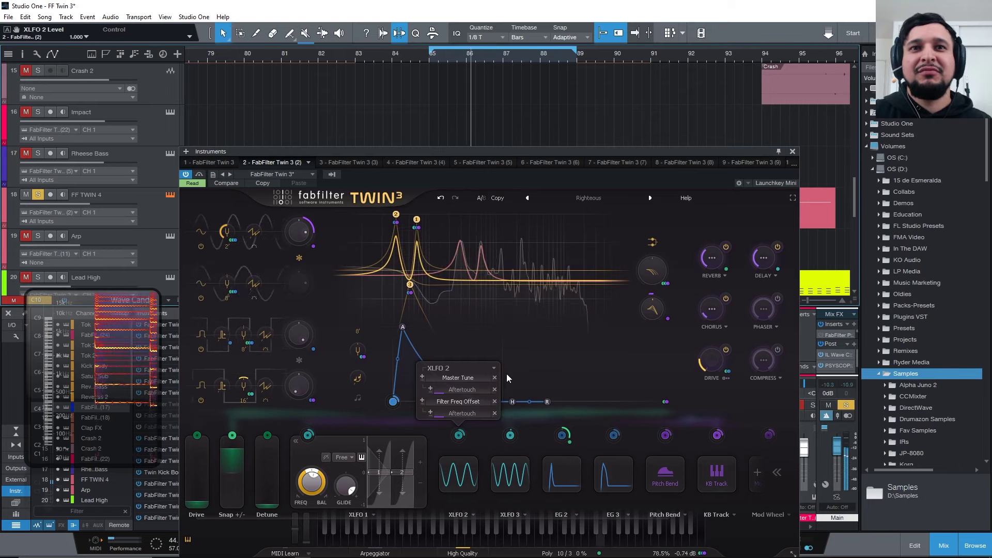
left_click(460, 474)
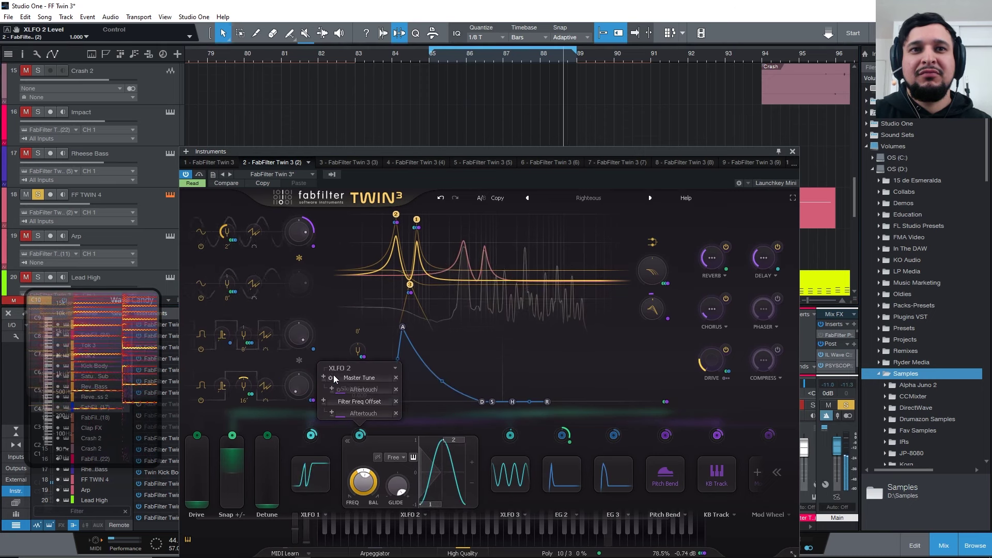
left_click_drag(365, 437, 386, 417)
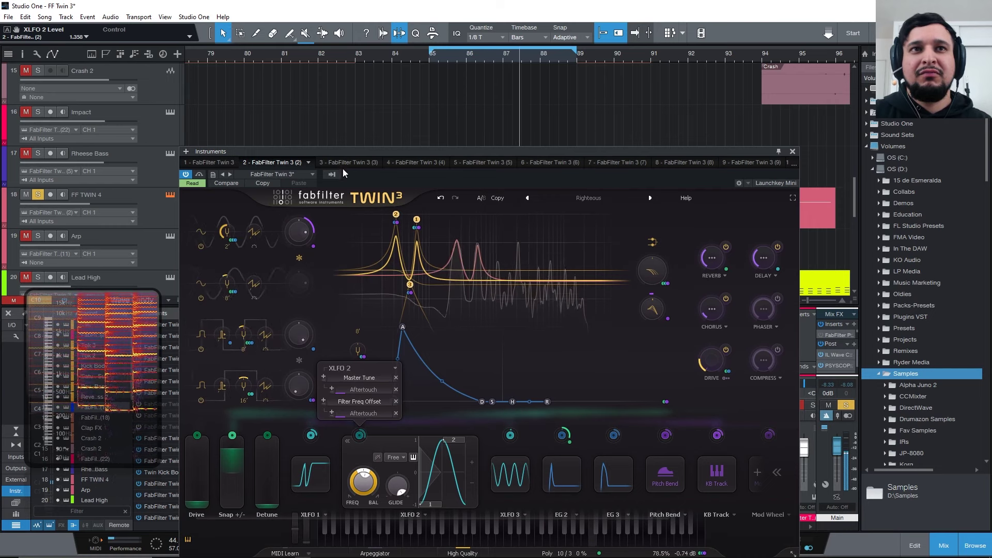
left_click(441, 198)
left_click(454, 199)
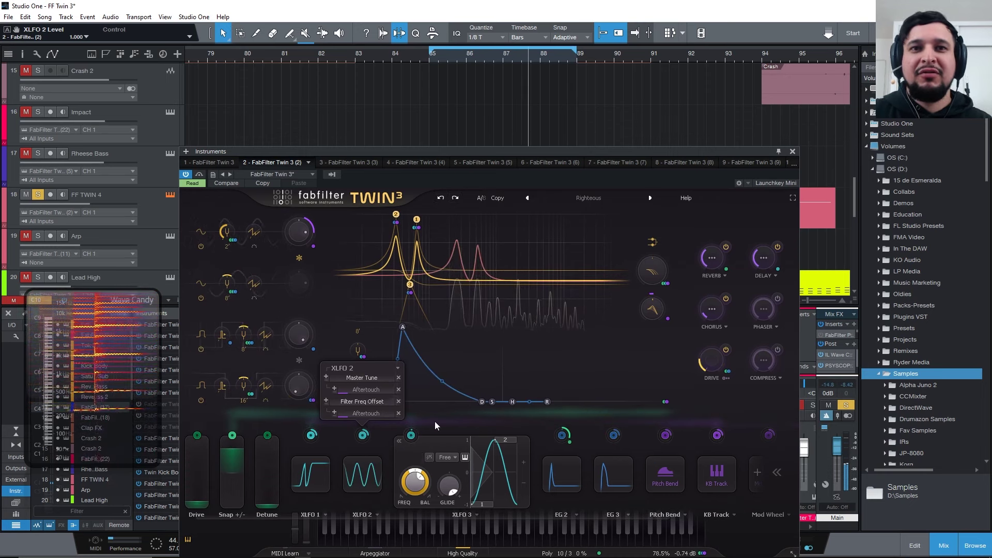
Step: Adjust the XLFO 3 level to 0.084 during playback and display its oscillator detune targets
left_click_drag(413, 434, 447, 411)
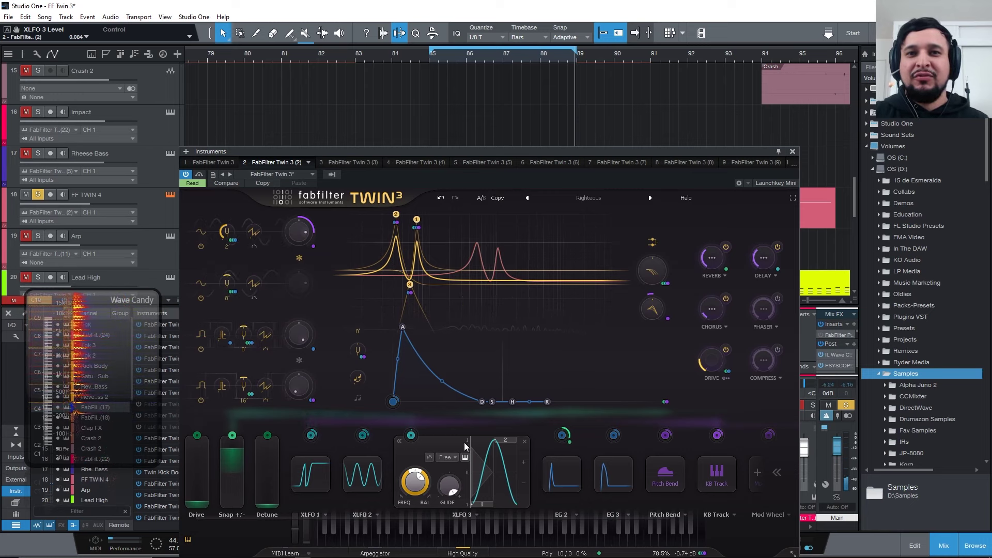
mouse_move(414, 435)
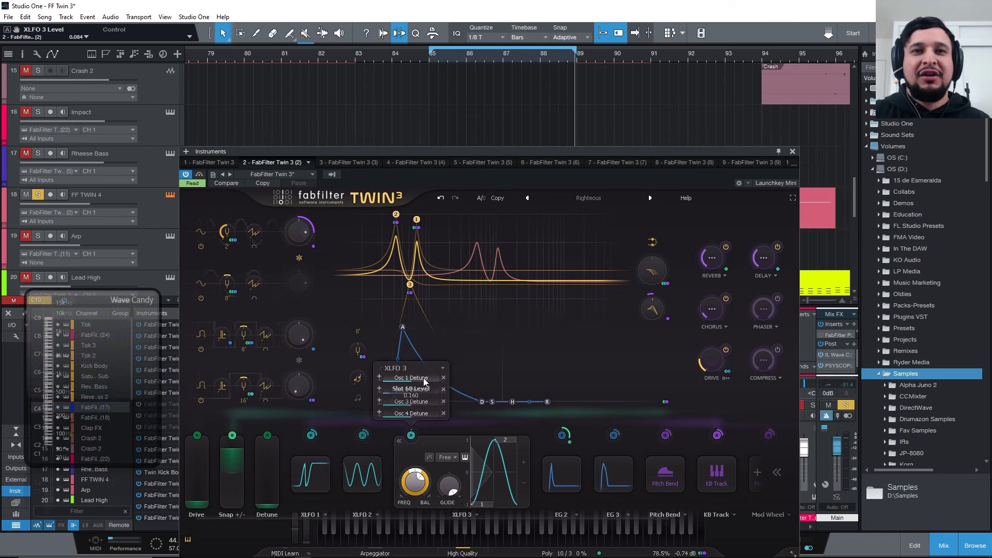
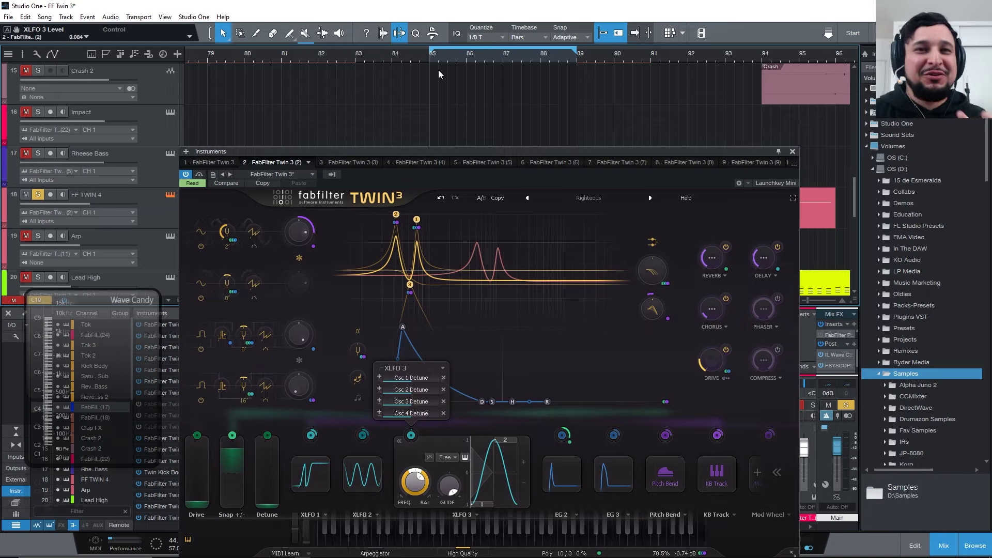
Step: Lower the XLFO 3 level while the FF TWIN 4 loop plays, and undo the recent level changes
key("space")
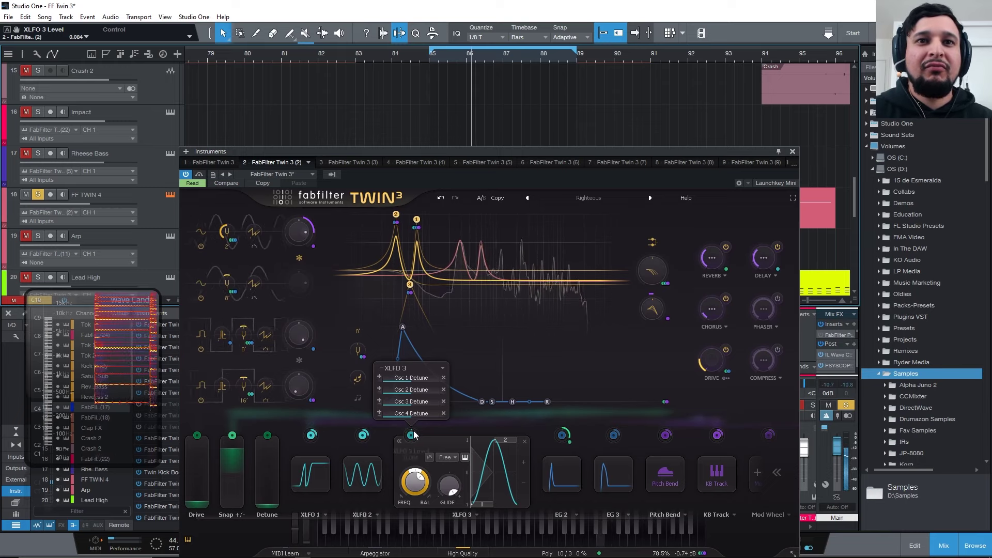
left_click_drag(413, 433, 412, 439)
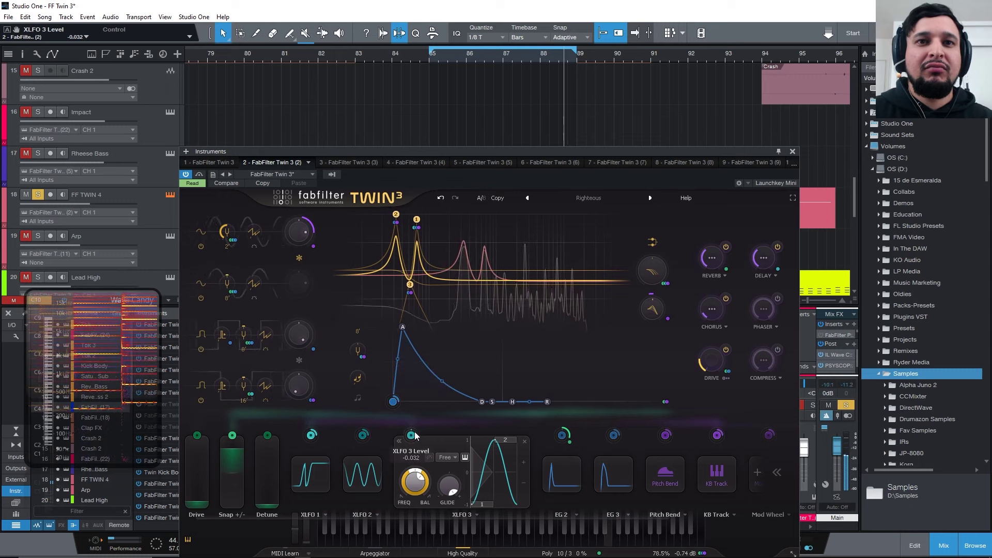
left_click(441, 198)
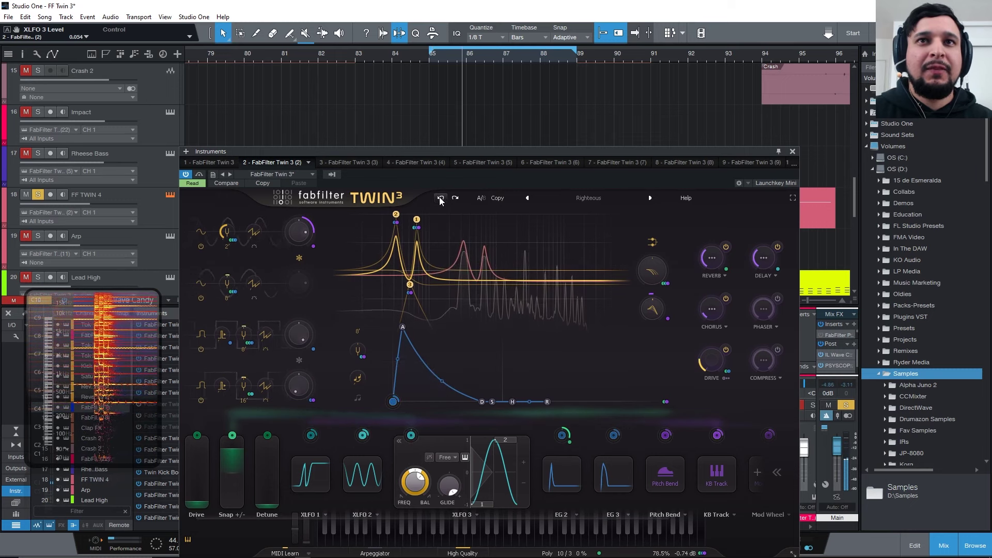
left_click(444, 201)
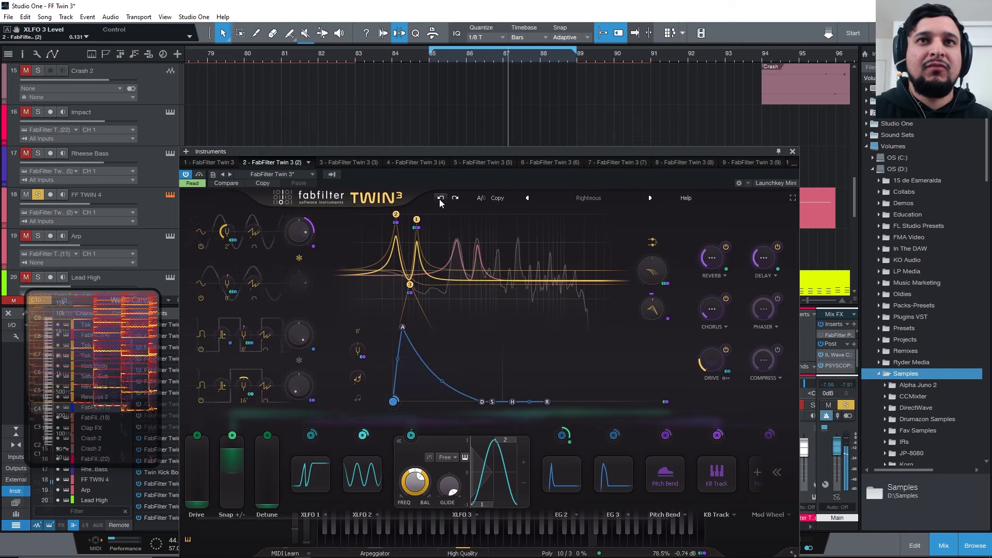
left_click(444, 202)
left_click(450, 201)
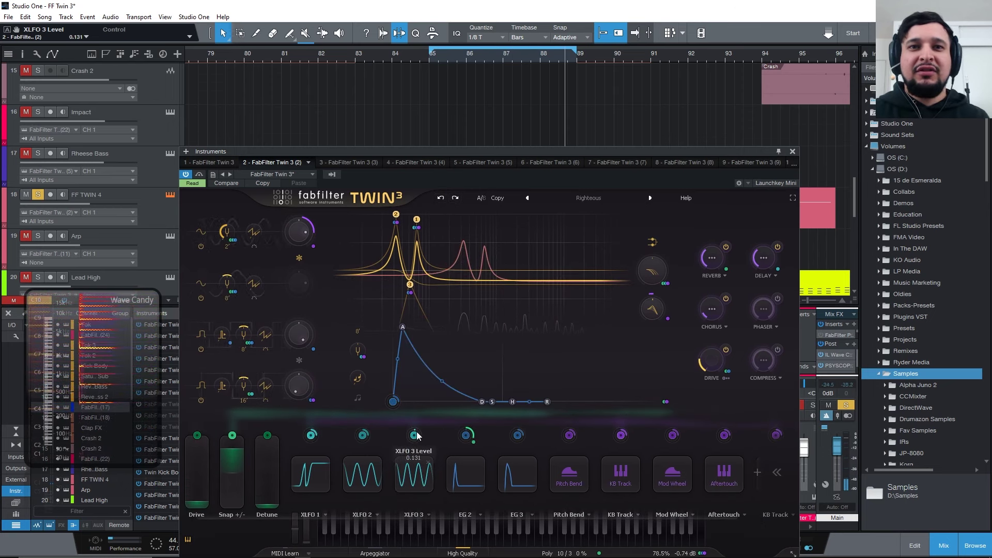
Step: Inspect EG 2's modulation targets, the EG 2 and EG 3 envelope shapes, and the Lead preset list
left_click(467, 437)
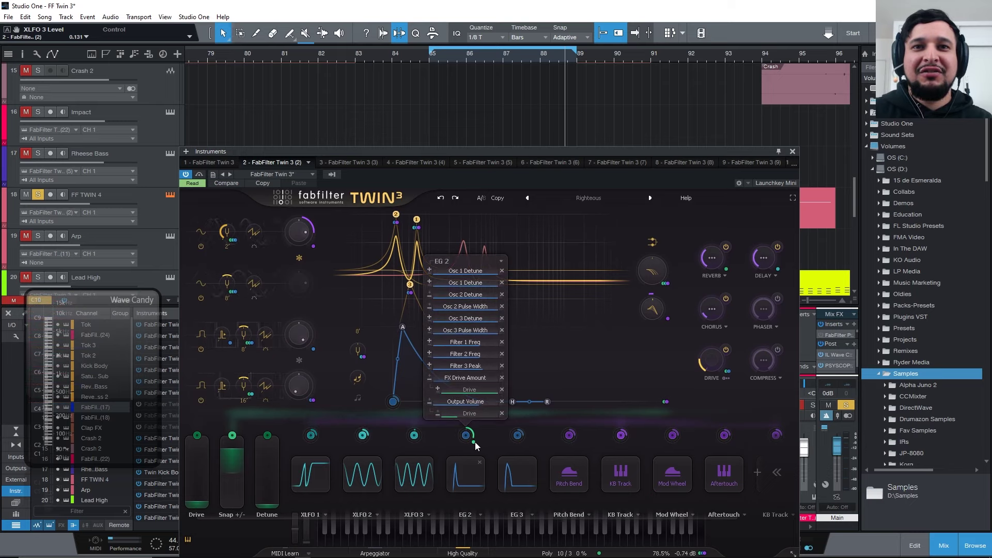
left_click(461, 488)
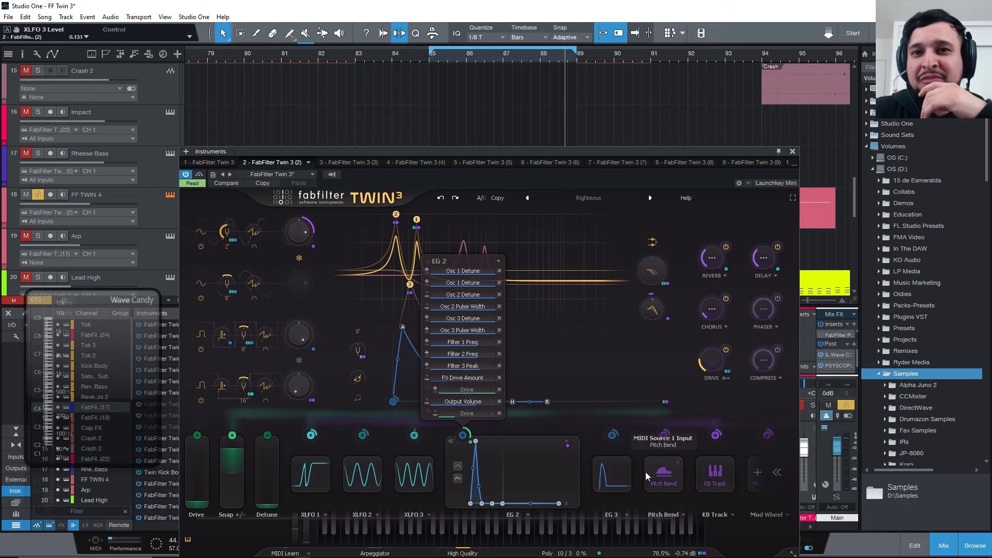
left_click(619, 470)
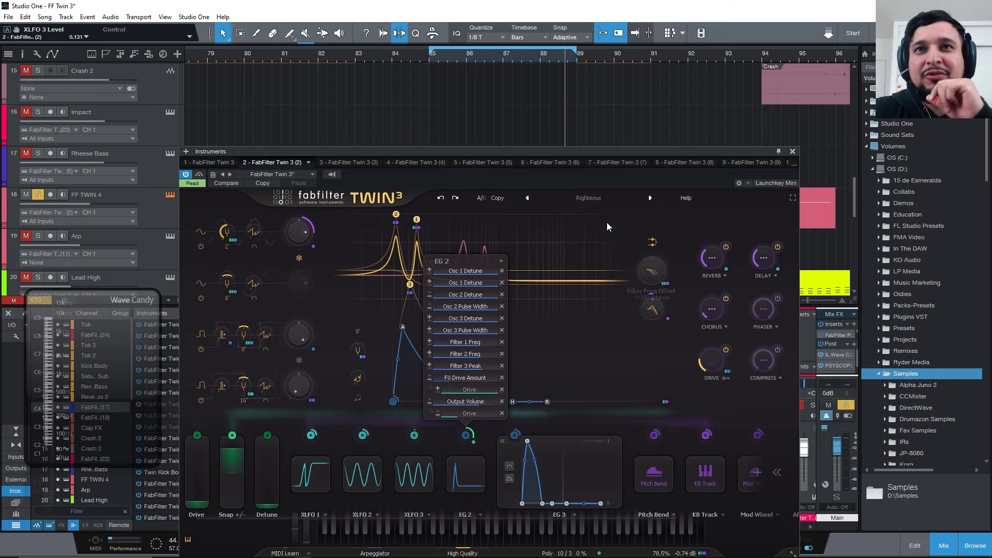
left_click(585, 199)
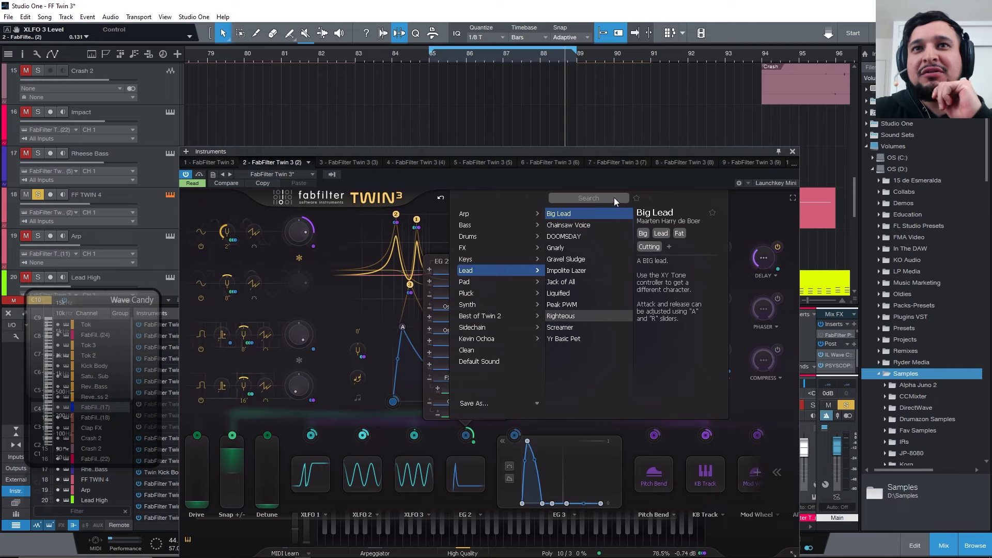
left_click(585, 316)
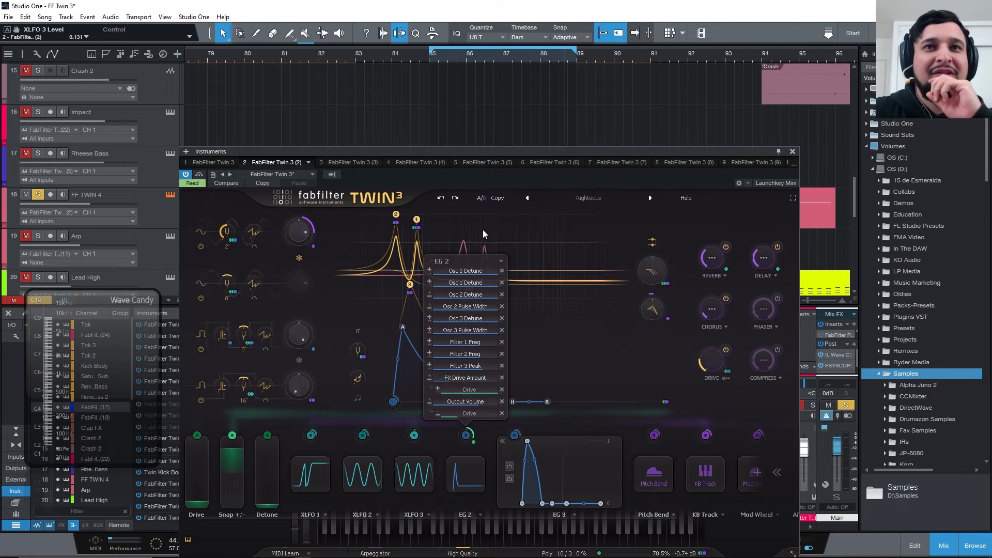
Step: Compare the A and B states of the Twin 3 patch by switching back and forth
left_click(481, 198)
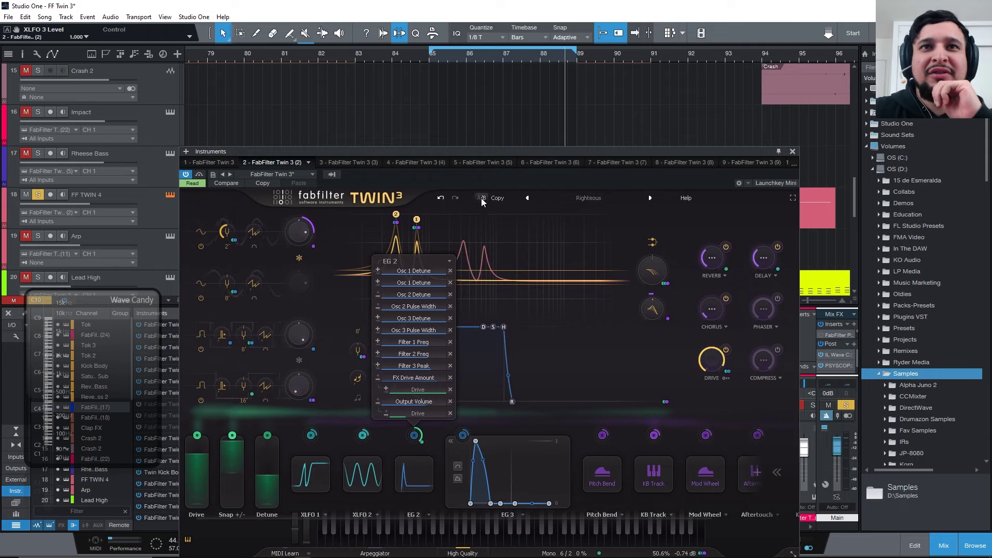
left_click(482, 197)
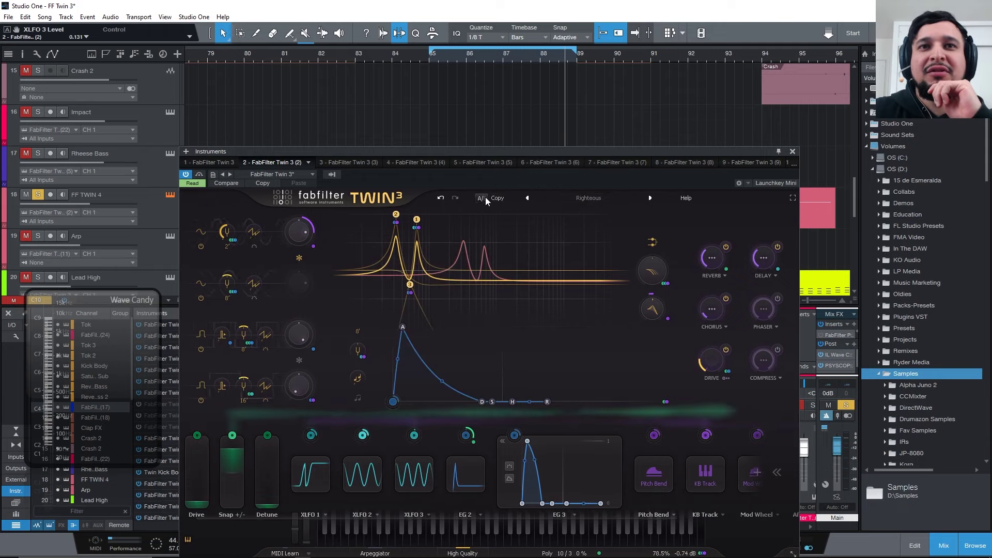
left_click(484, 197)
left_click(485, 197)
Step: Play the loop from bar 85 and slightly shorten the main envelope's decay with sustain at -INF dB
left_click(432, 61)
key("space")
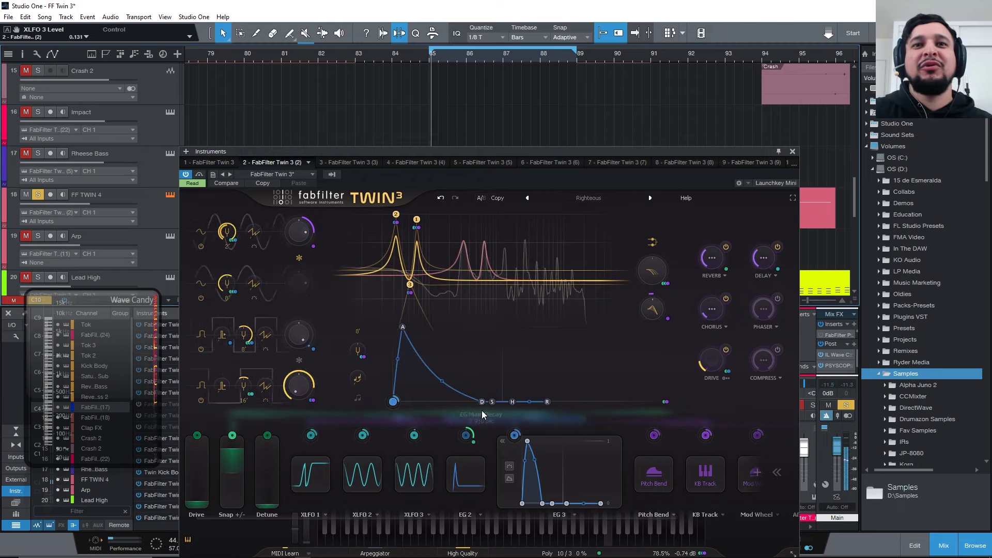
left_click_drag(482, 403, 475, 295)
mouse_move(484, 402)
left_mouse_down()
mouse_move(477, 305)
mouse_move(474, 438)
mouse_move(477, 406)
left_mouse_up()
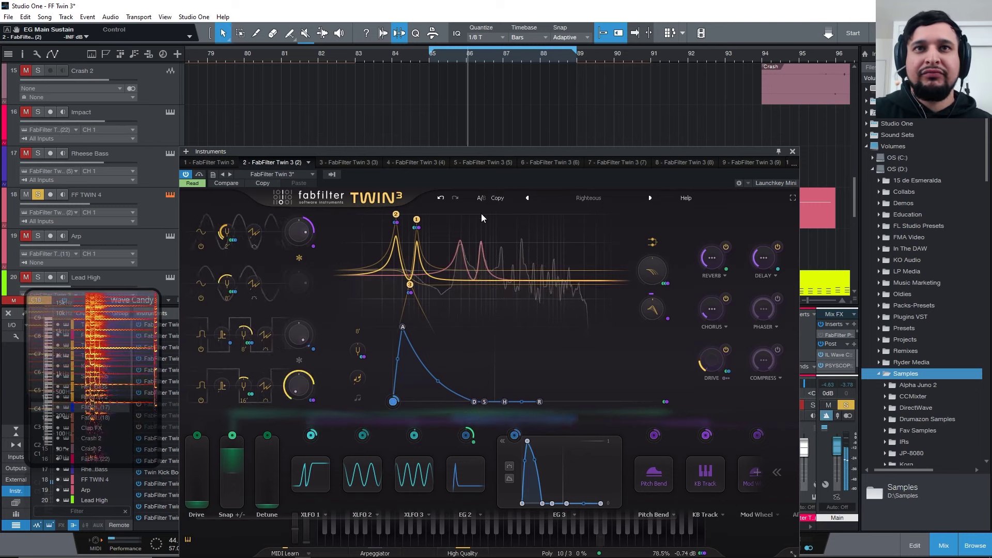
Step: Listen to the loop from bar 85 while comparing the patch's A and B states, ending on the edited patch
left_click(481, 197)
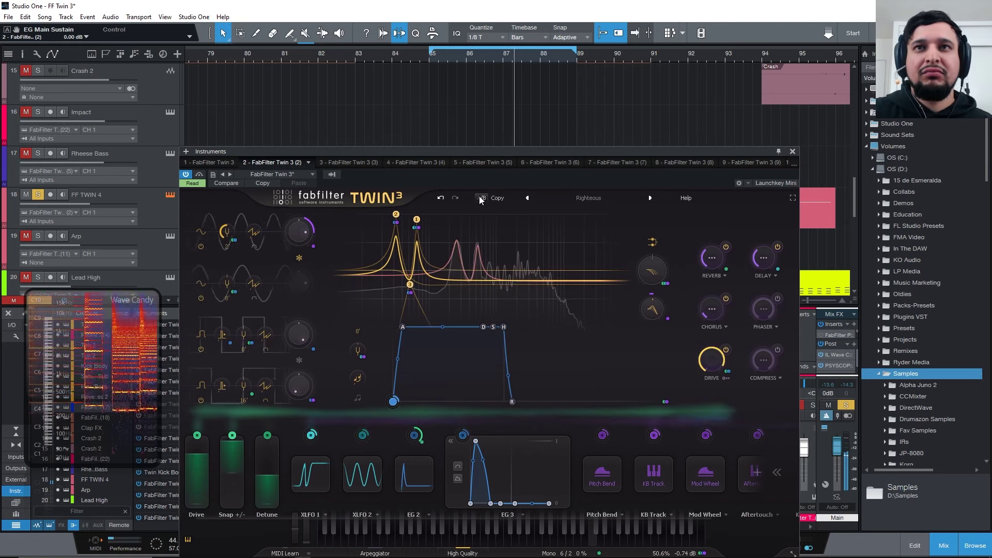
left_click(481, 198)
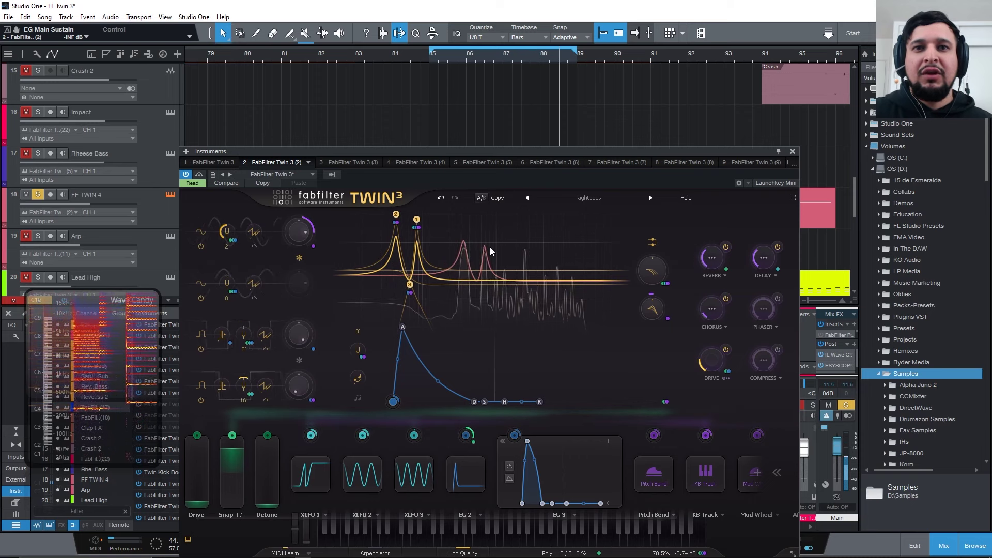
left_click_drag(616, 150, 613, 126)
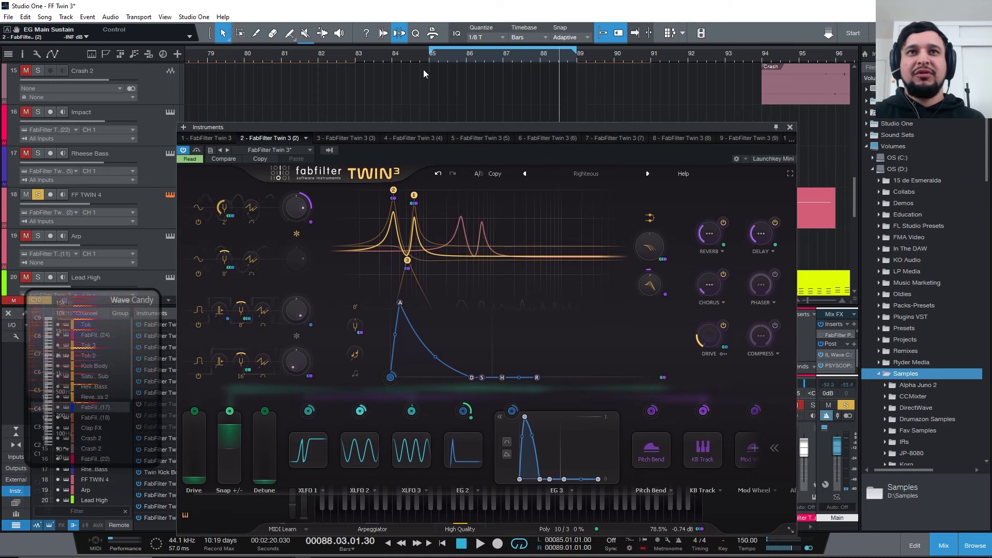
left_click(431, 56)
key("space")
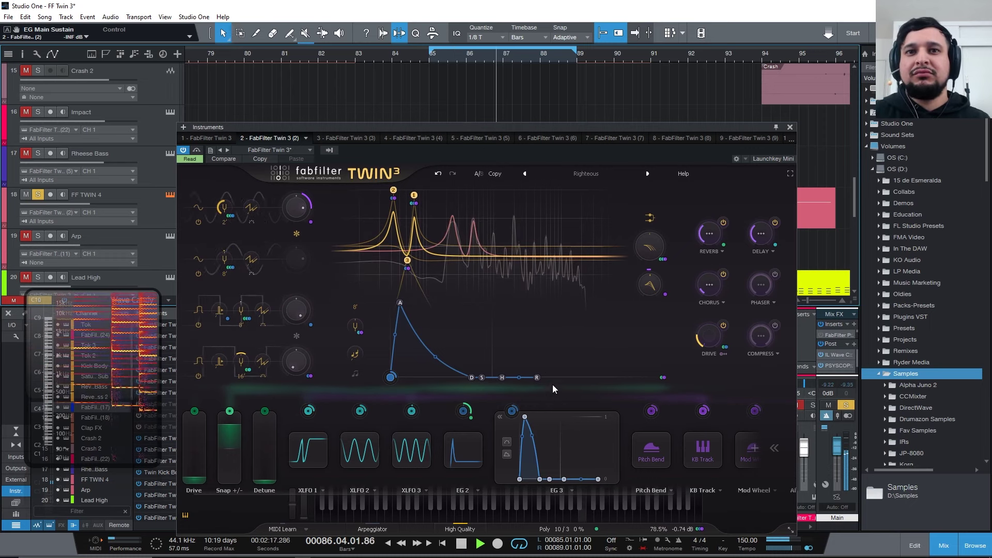
left_click(451, 175)
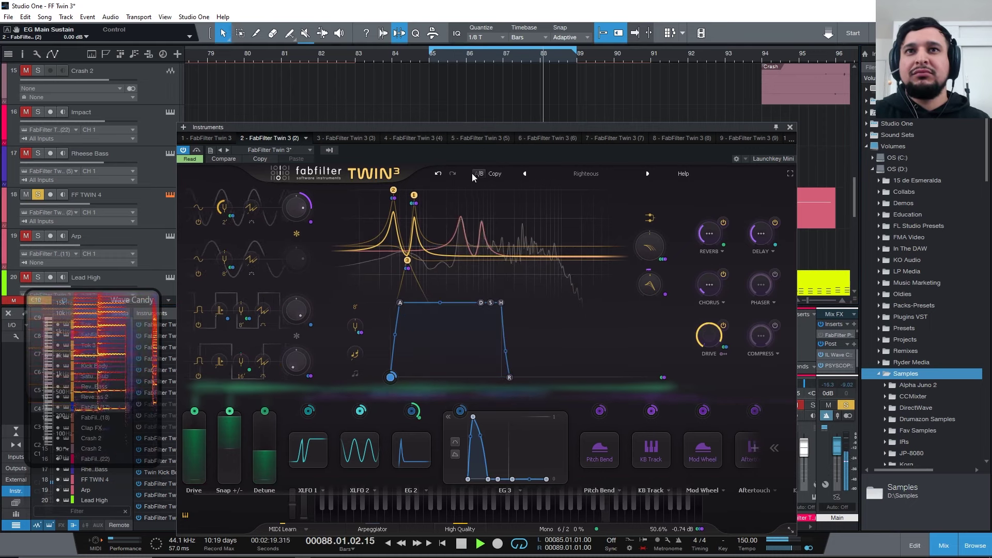
left_click(472, 174)
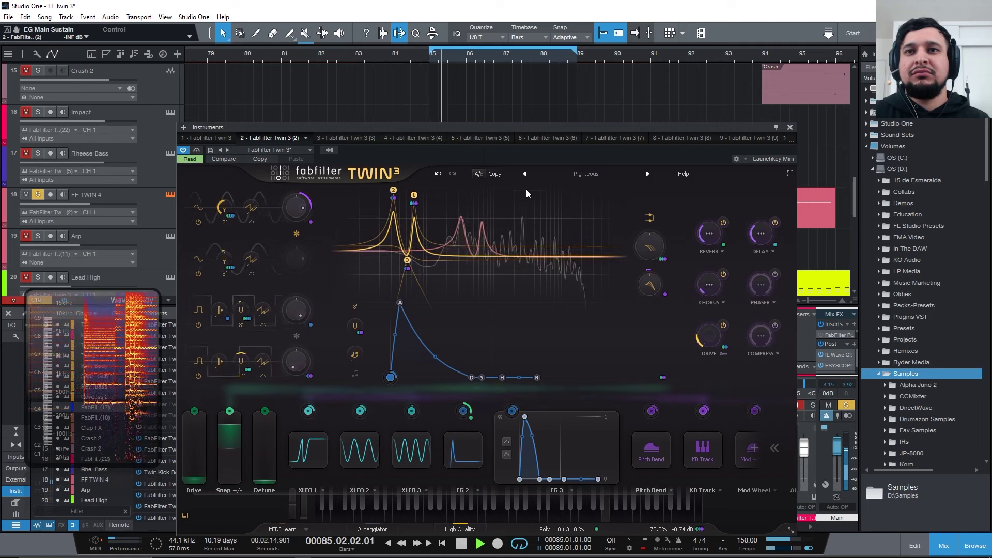
Step: Try out the Drive Amount during playback, leave it at 0.00%, and stop playback
mouse_move(711, 338)
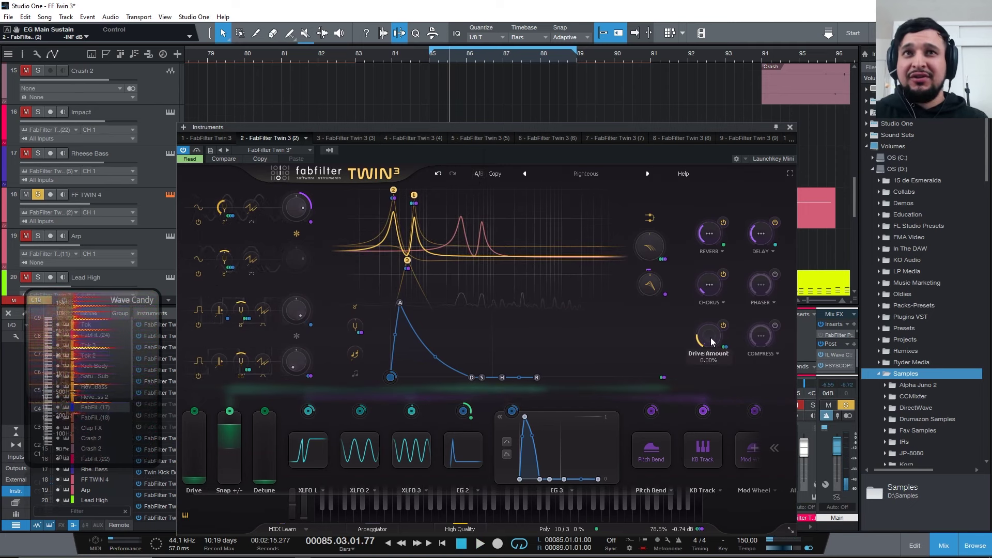
key("space")
left_click(670, 33)
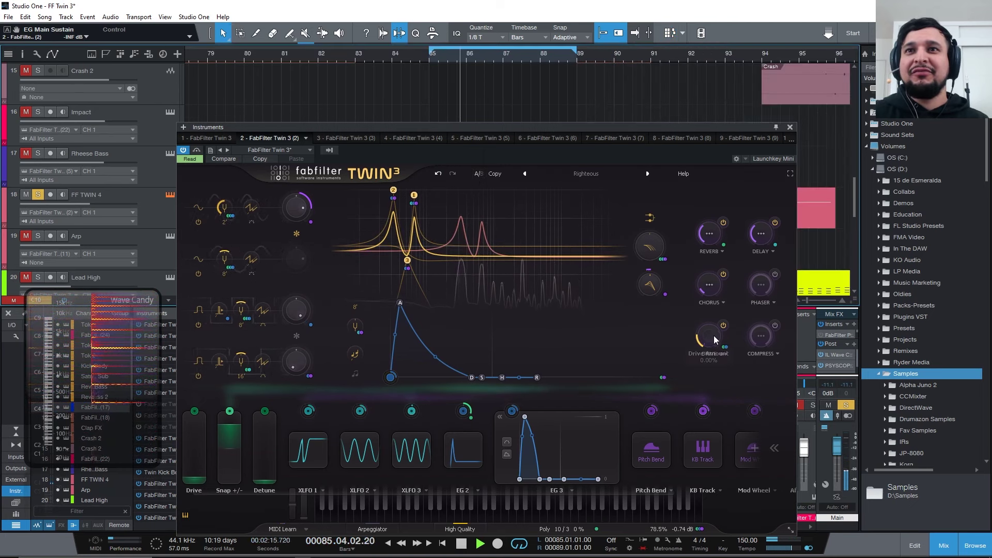
left_click_drag(715, 337, 735, 334)
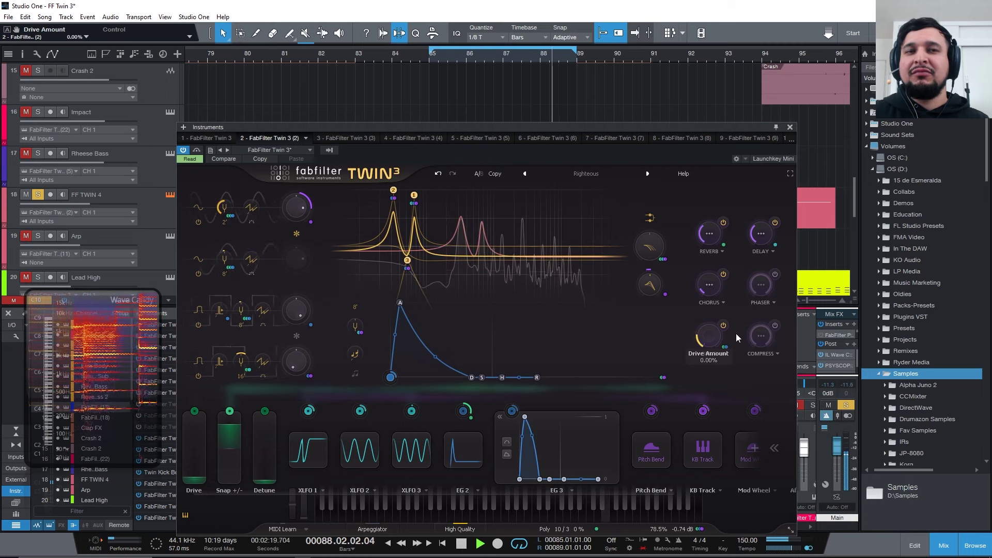
key("space")
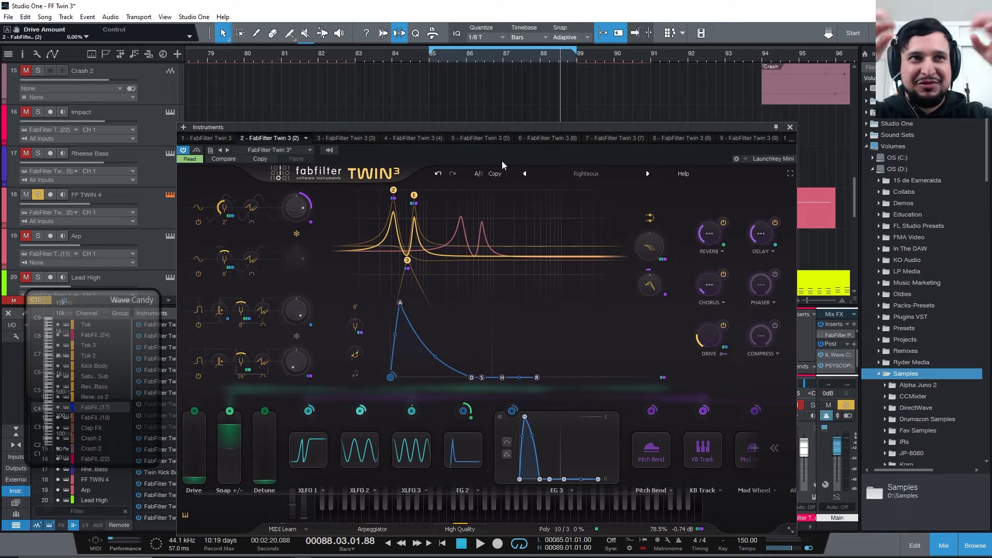
Step: Unsolo the FF TWIN 4 track, save the song and close the instrument window
left_click(37, 196)
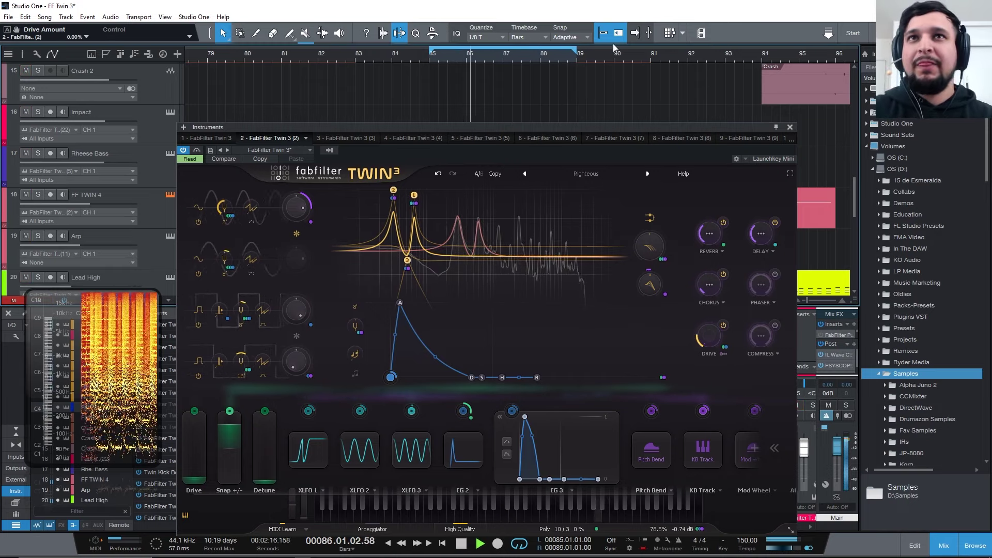
key("ctrl+s")
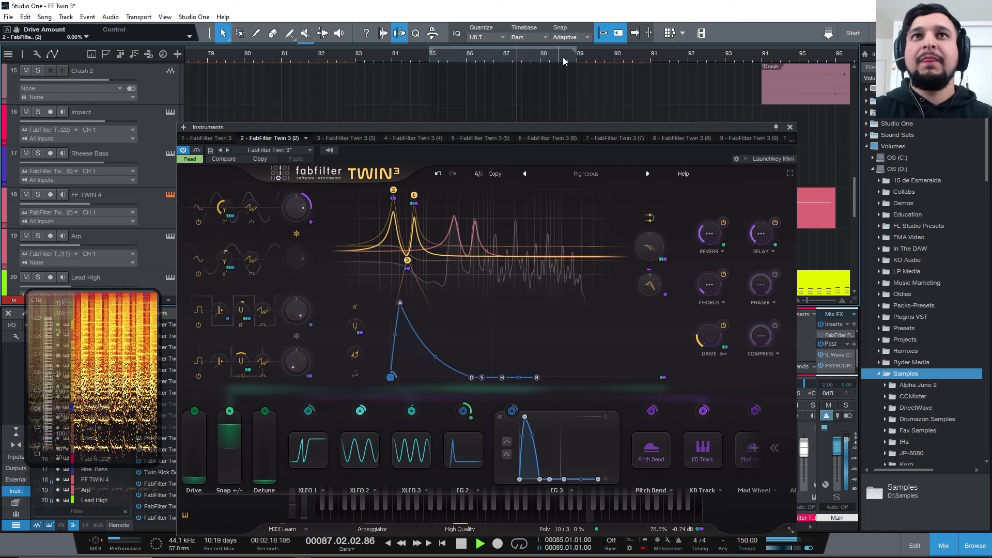
left_click(789, 127)
Step: Stop playback and place the playhead at bar 89
scroll(495, 145, "down", 5)
scroll(590, 163, "up", 5)
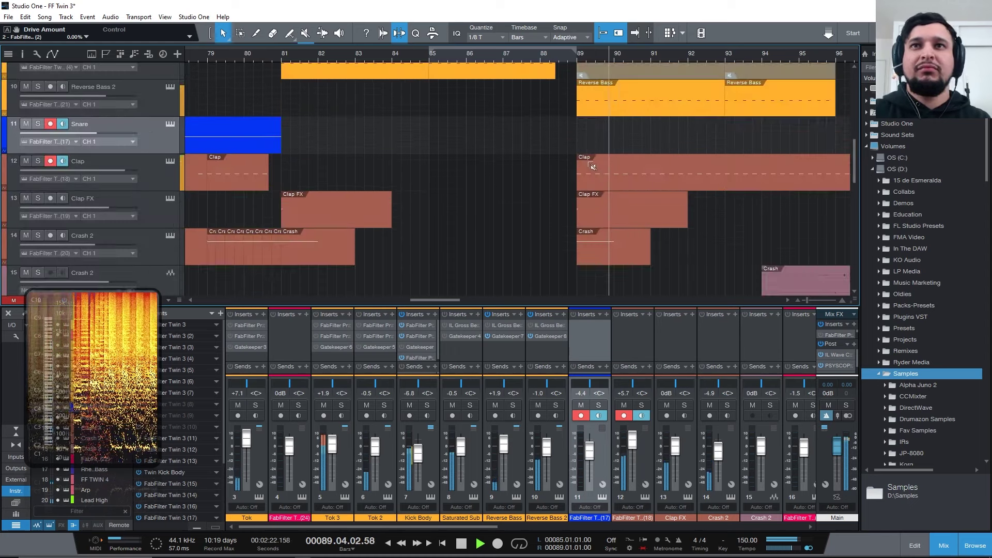
key("space")
left_click(577, 55)
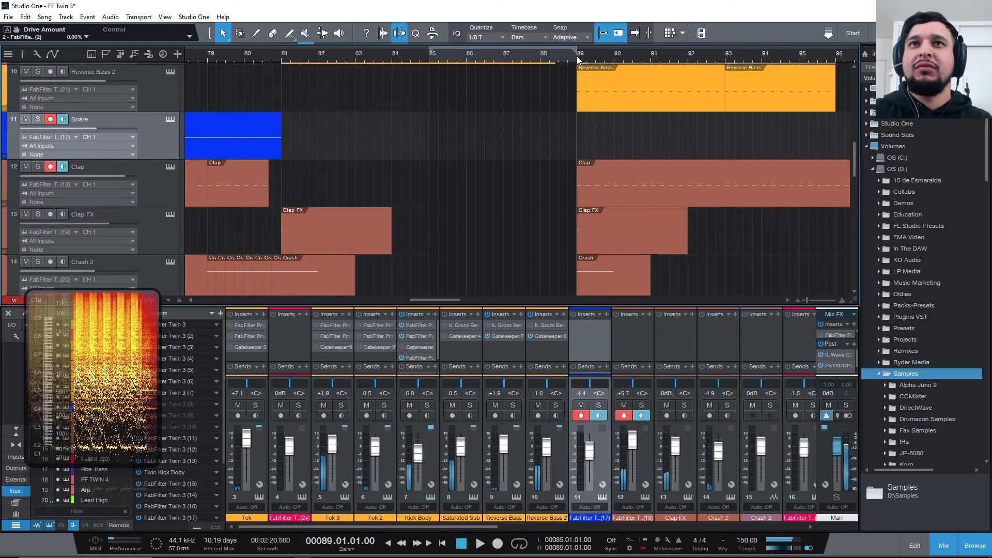
Step: Solo the Lead High track during playback from bar 89 and open its instrument editor
scroll(577, 56, "down", 10)
scroll(506, 153, "down", 10)
scroll(506, 154, "up", 3)
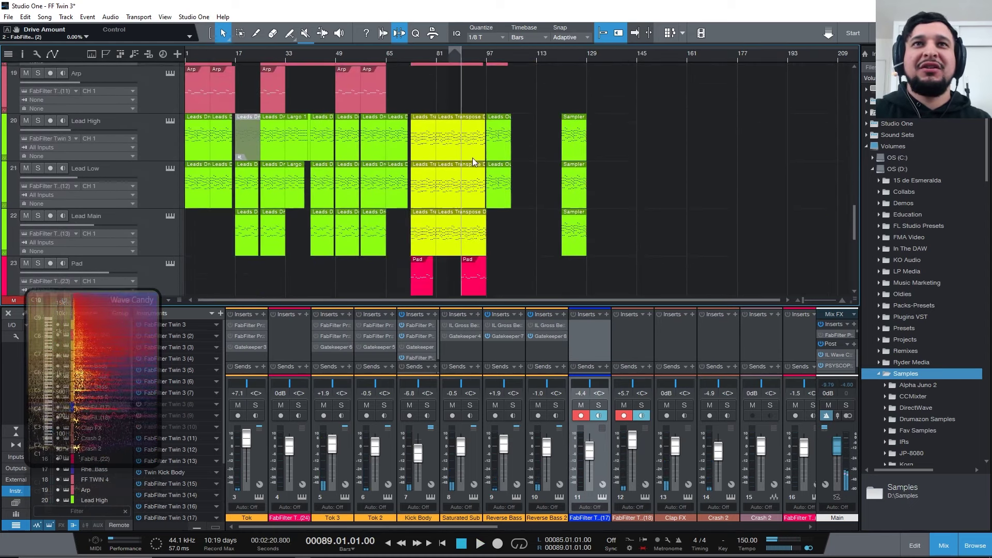
left_click_drag(462, 55, 465, 88)
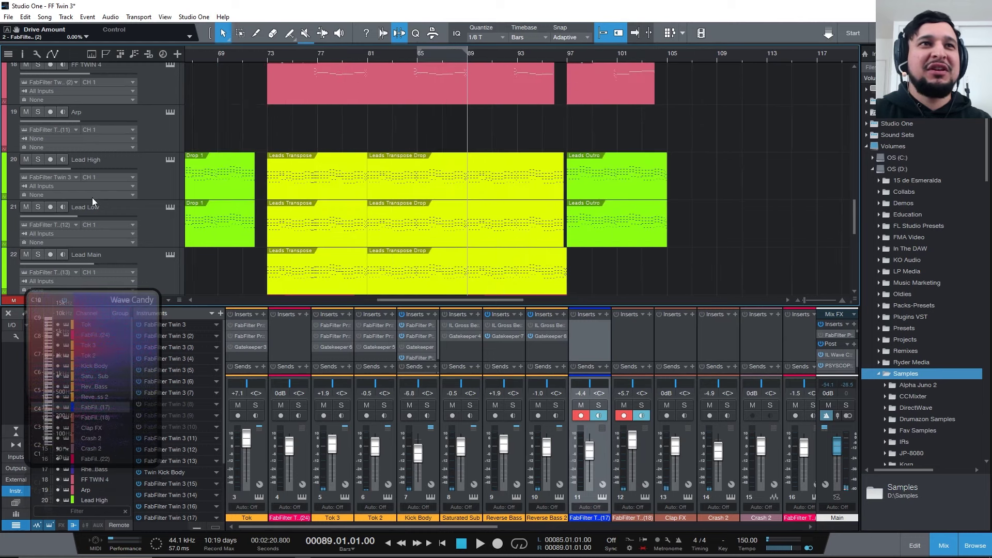
left_click(40, 160)
key("space")
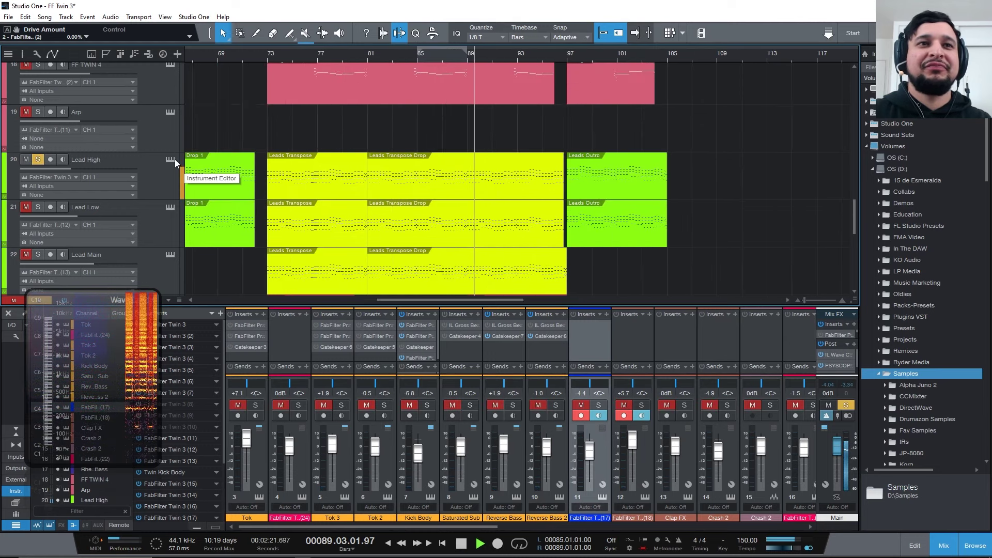
left_click(174, 160)
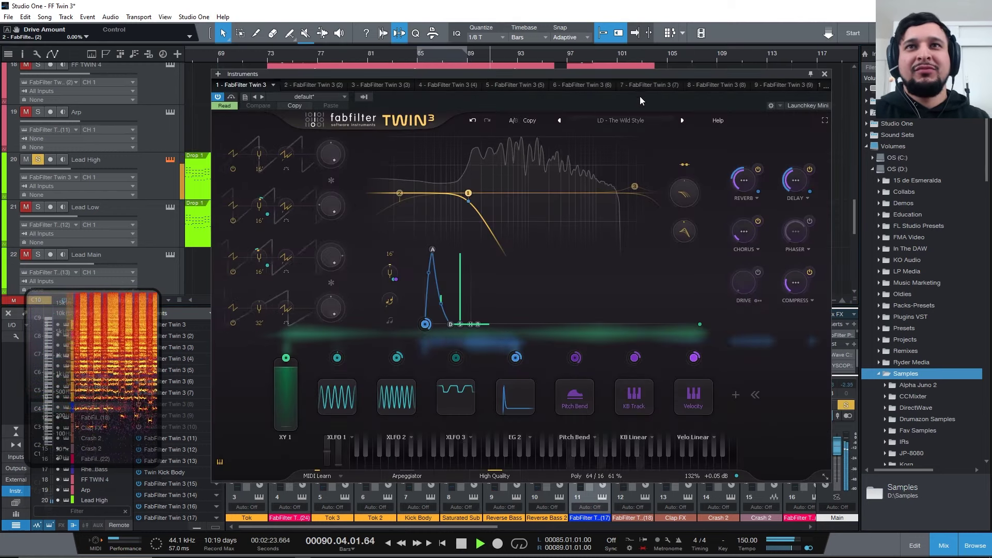
Step: Move the instrument window clear of the track list and duplicate the Lead High track
left_click_drag(641, 75, 714, 130)
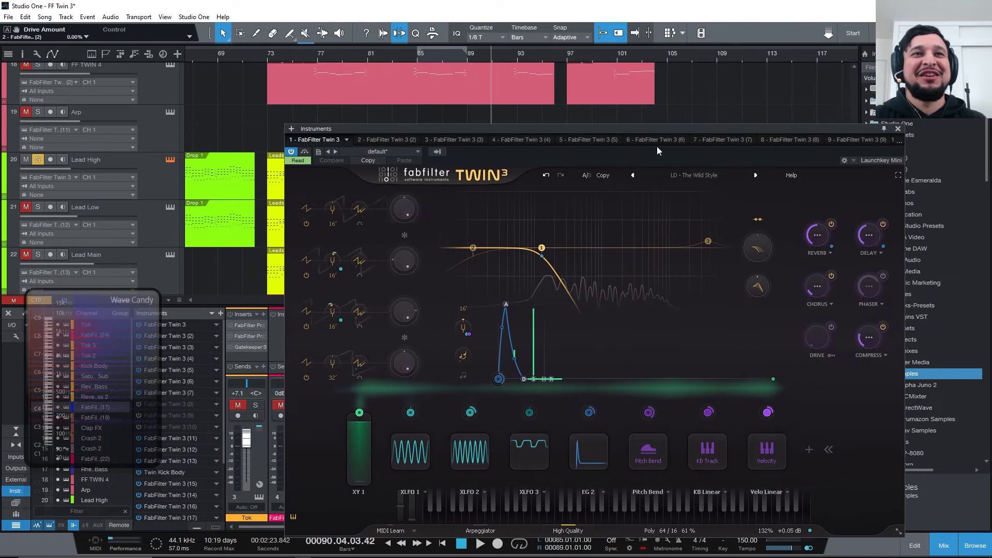
right_click(146, 171)
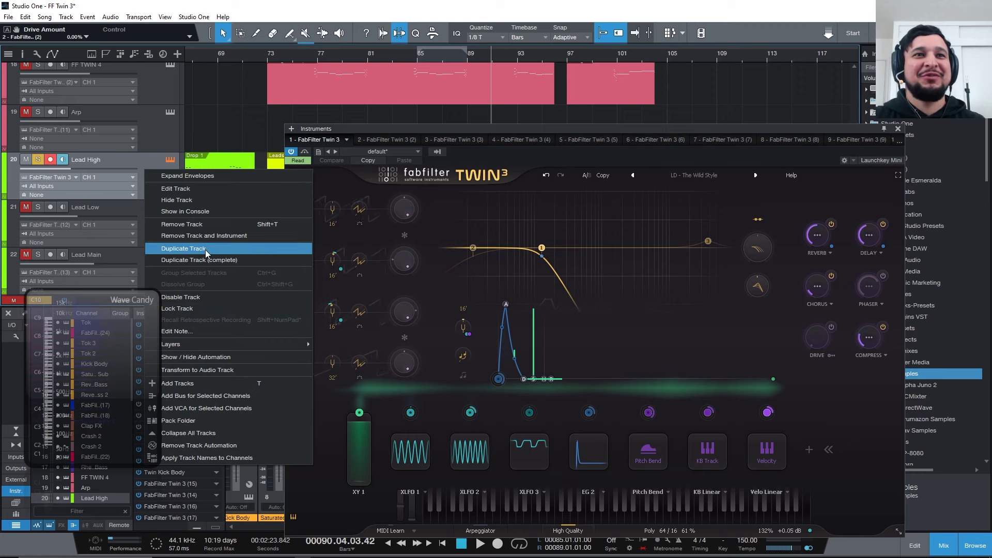
left_click(183, 249)
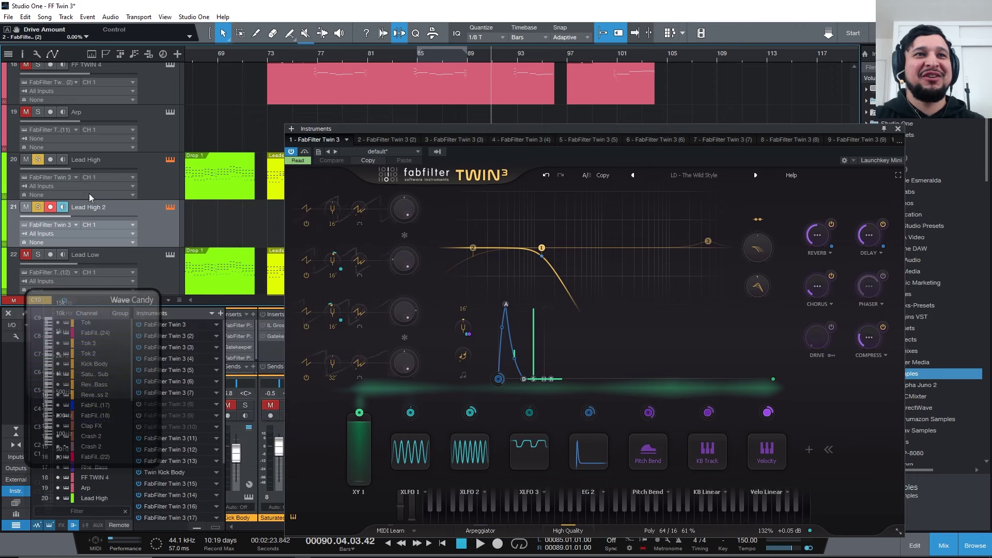
Step: Close the instrument window, undo the Lead High duplication and make a complete duplicate of the Lead High track instead
left_click(897, 129)
key("ctrl+z")
left_click(156, 191)
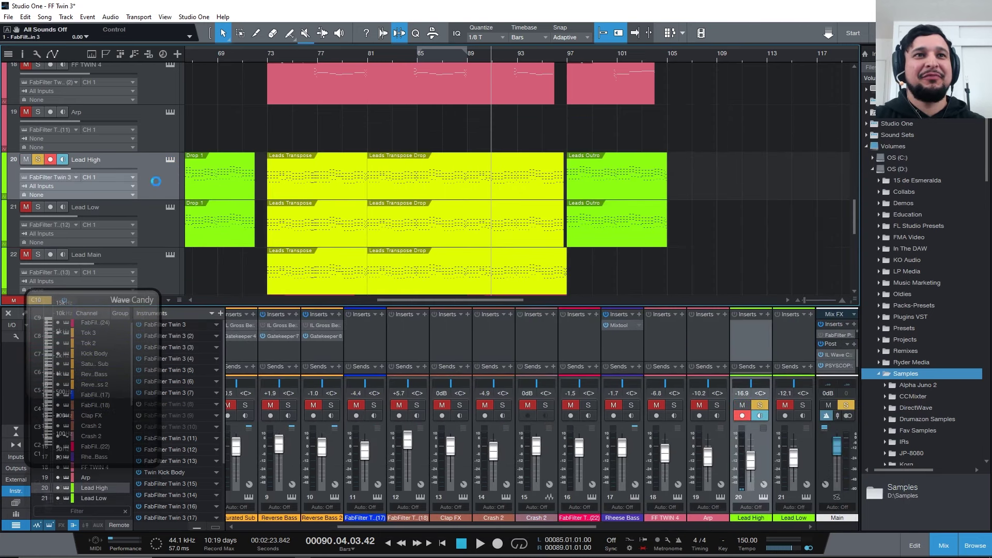
right_click(156, 183)
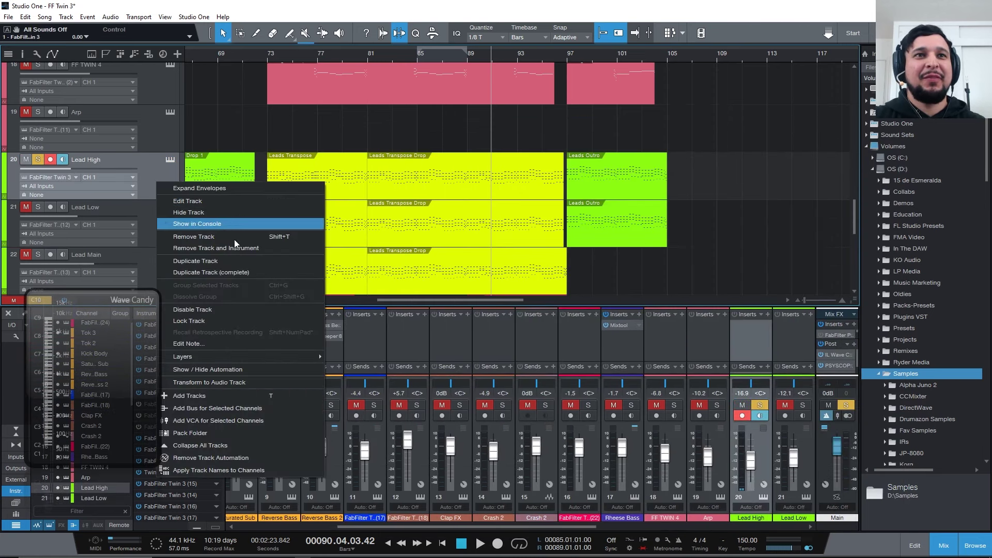
left_click(234, 272)
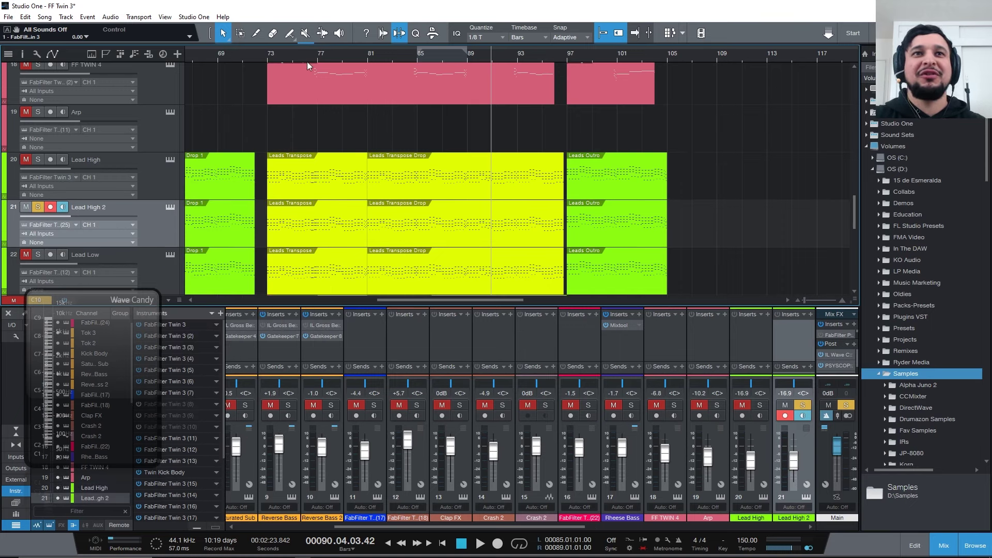
Step: Set an active playback loop from bar 73 to bar 89 and start playing it
left_click_drag(270, 56, 604, 62)
key("KP_Divide")
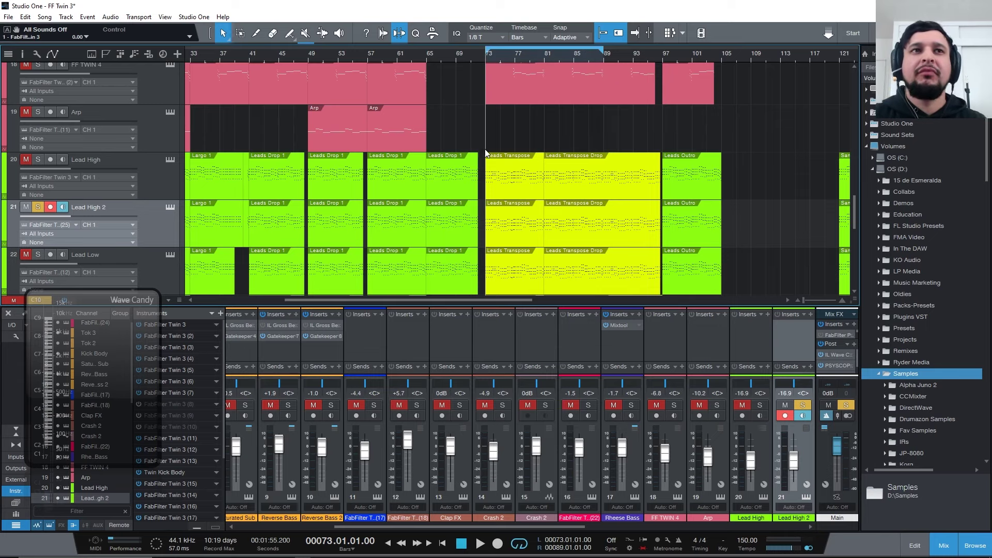
key("space")
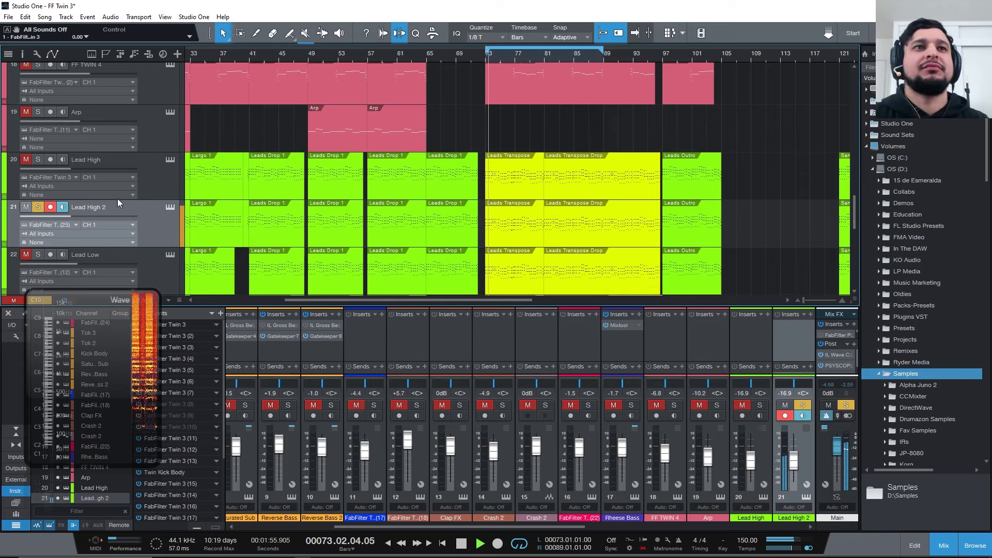
Step: Open the instrument editor of the Lead High 2 track and load the Clean preset in FabFilter Twin 3
left_click(170, 207)
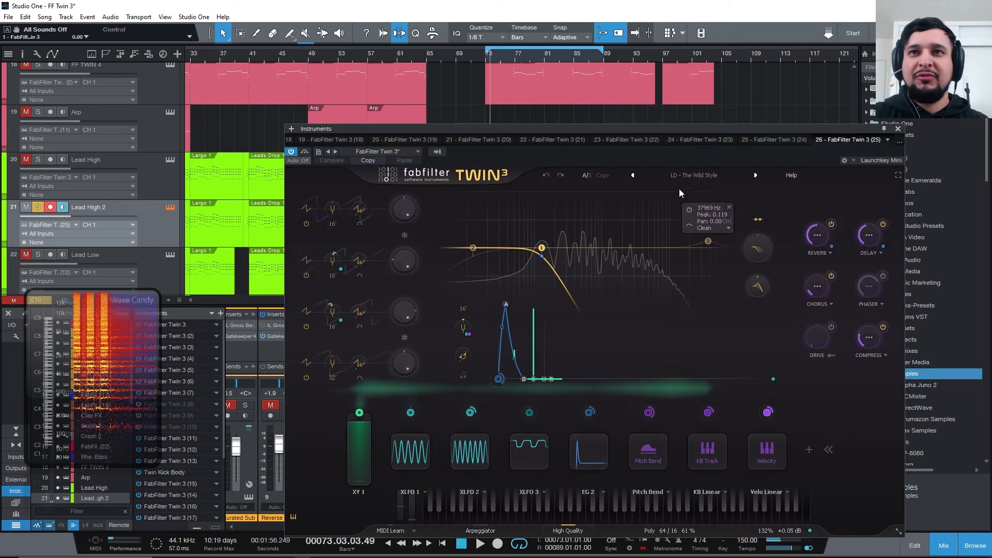
left_click(672, 177)
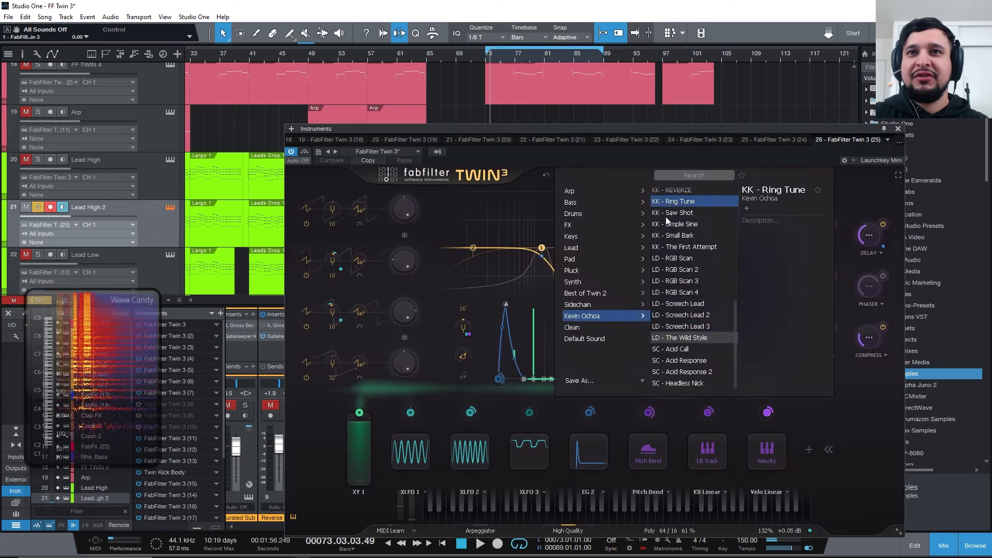
left_click(597, 325)
mouse_move(591, 270)
left_click(548, 152)
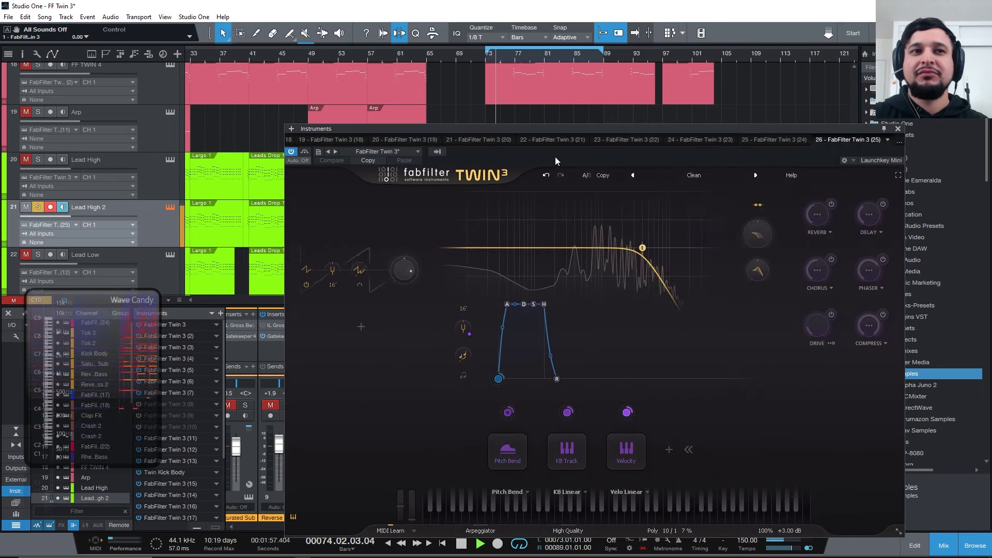
Step: Move the instrument window off the loop range and audition the Clean patch again from bar 73
left_click_drag(556, 130, 476, 120)
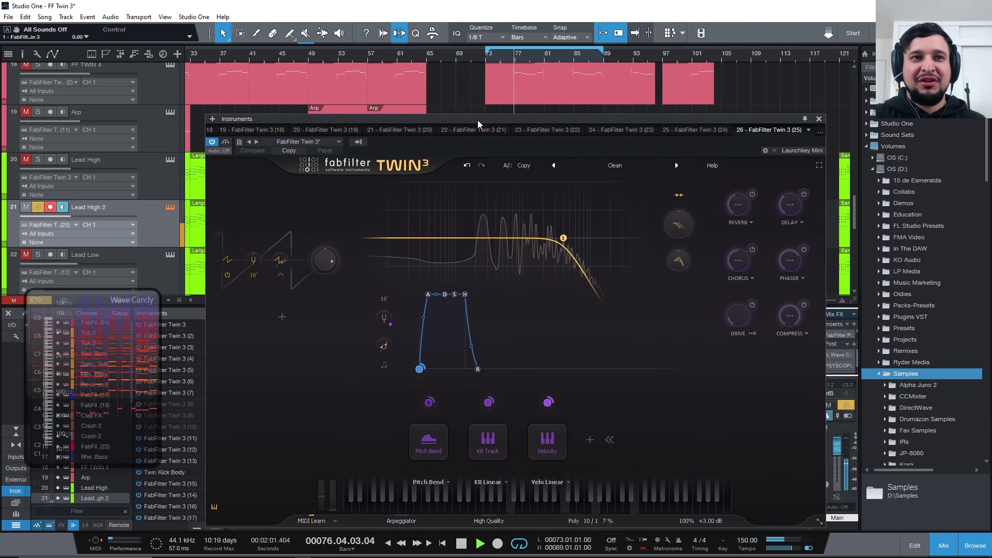
key("space")
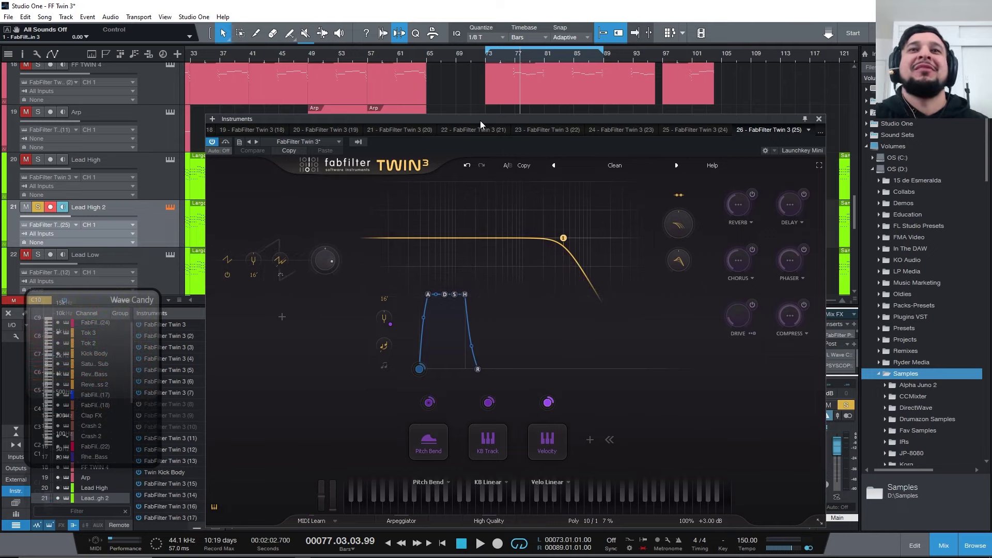
left_click(486, 61)
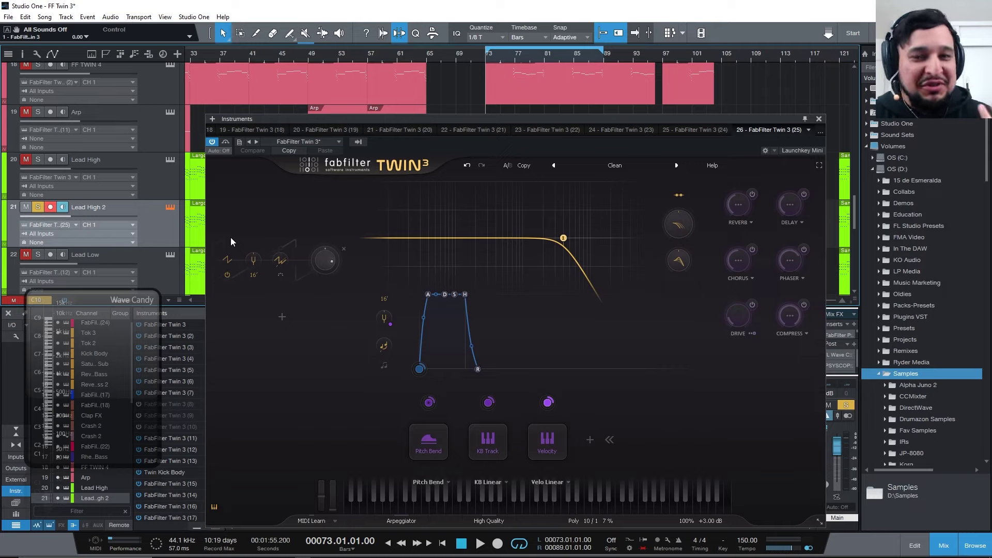
key("space")
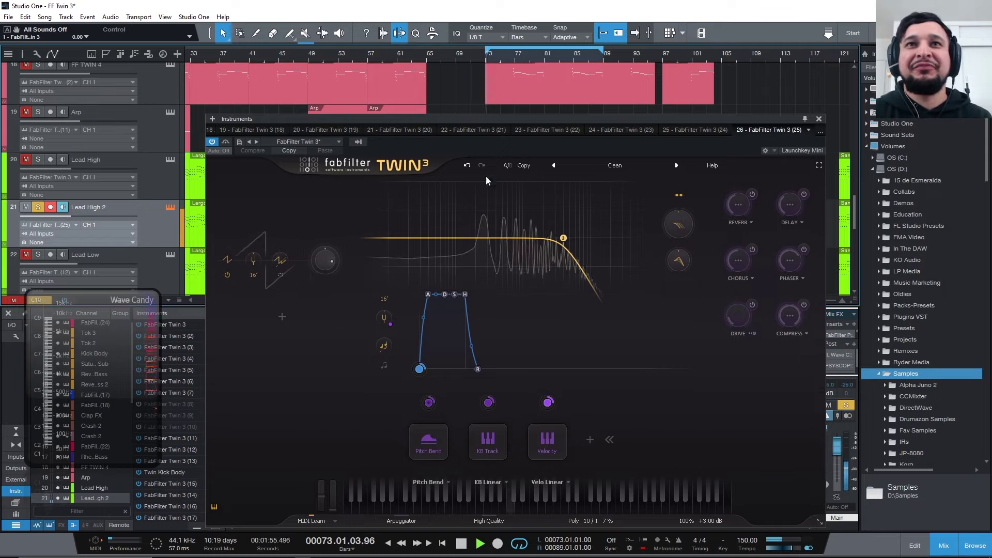
key("space")
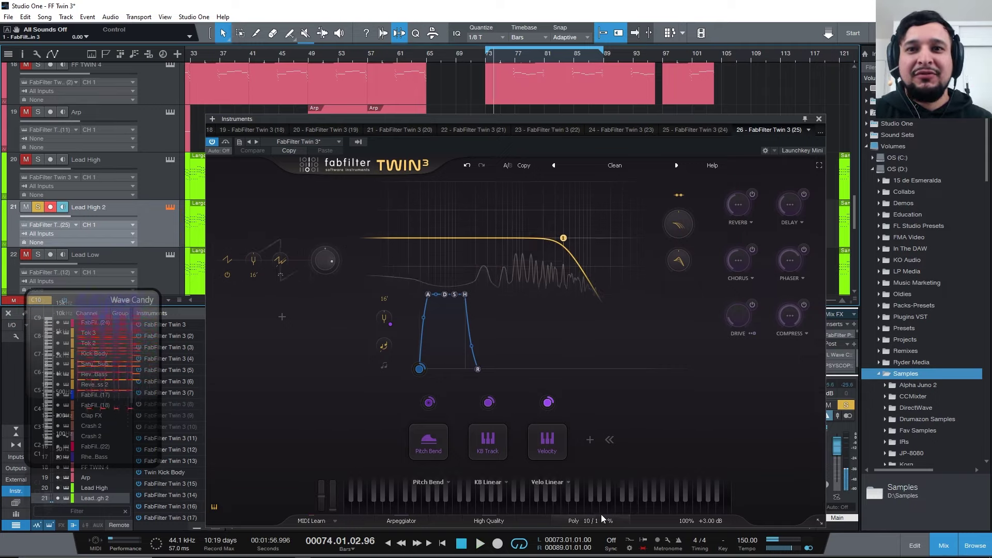
Step: Set both the unison voices and the total voices of the patch to 8
left_click(603, 521)
left_click(590, 475)
left_click(590, 474)
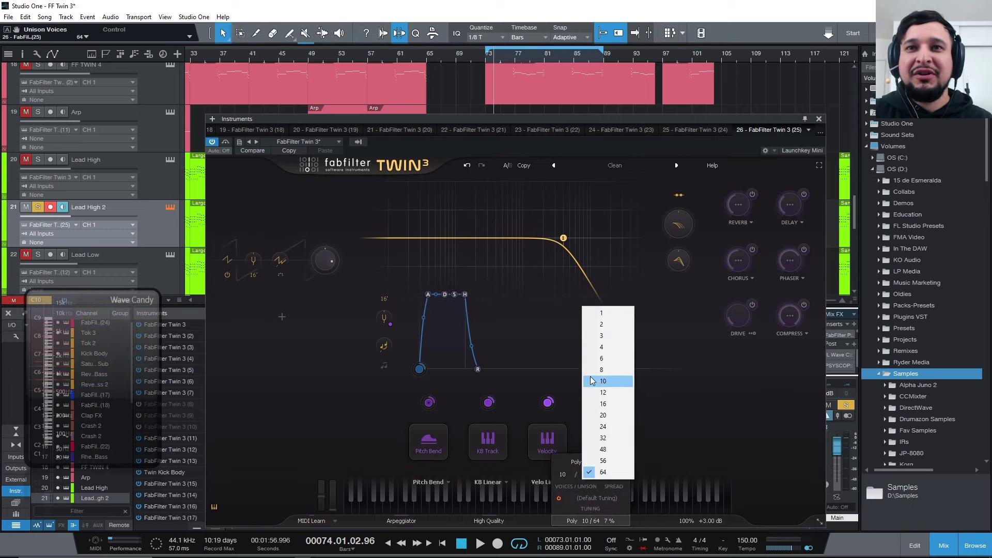
left_click(607, 369)
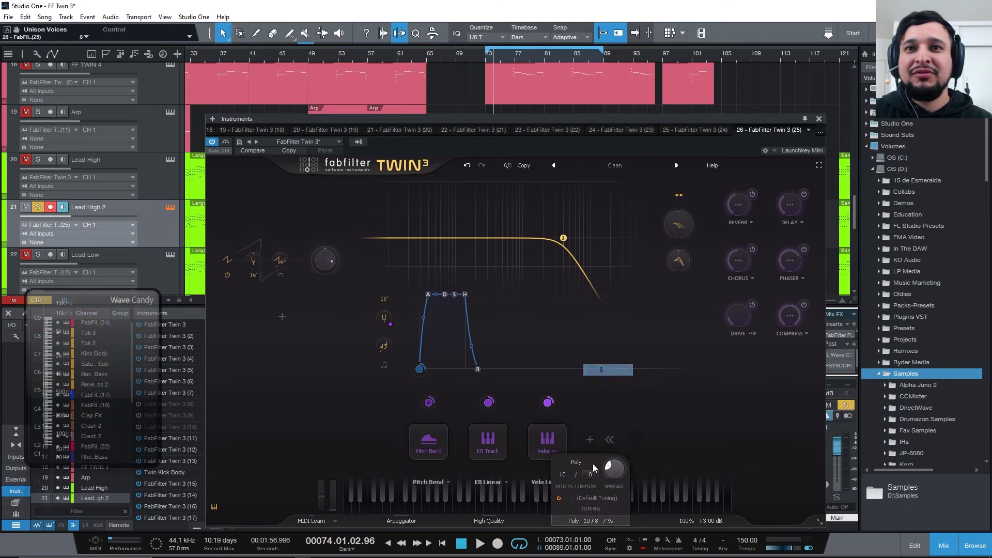
left_click(563, 474)
left_click(592, 370)
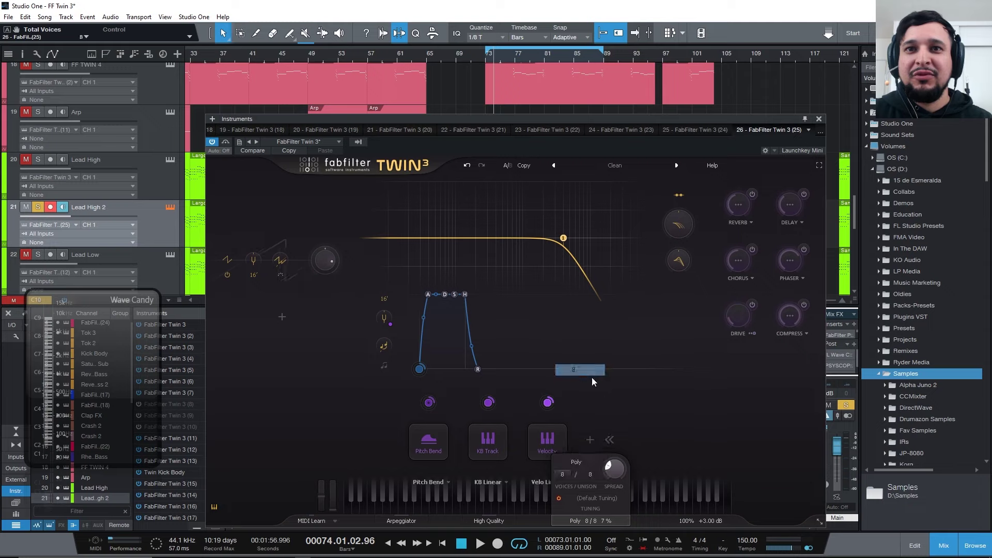
Step: Bring the unison spread to 0% during playback and add a second oscillator at 0 octaves
key("space")
left_click_drag(619, 485, 656, 513)
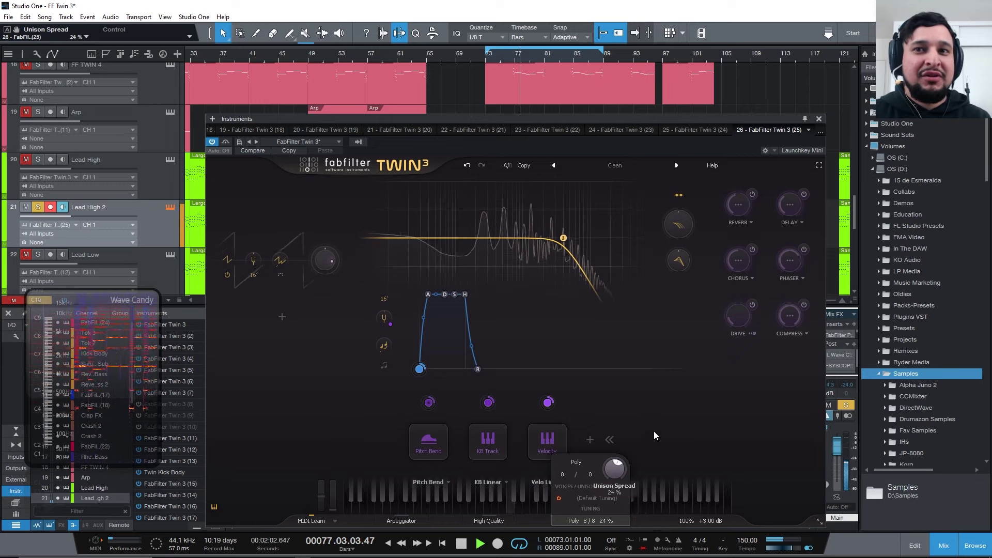
left_click(283, 317)
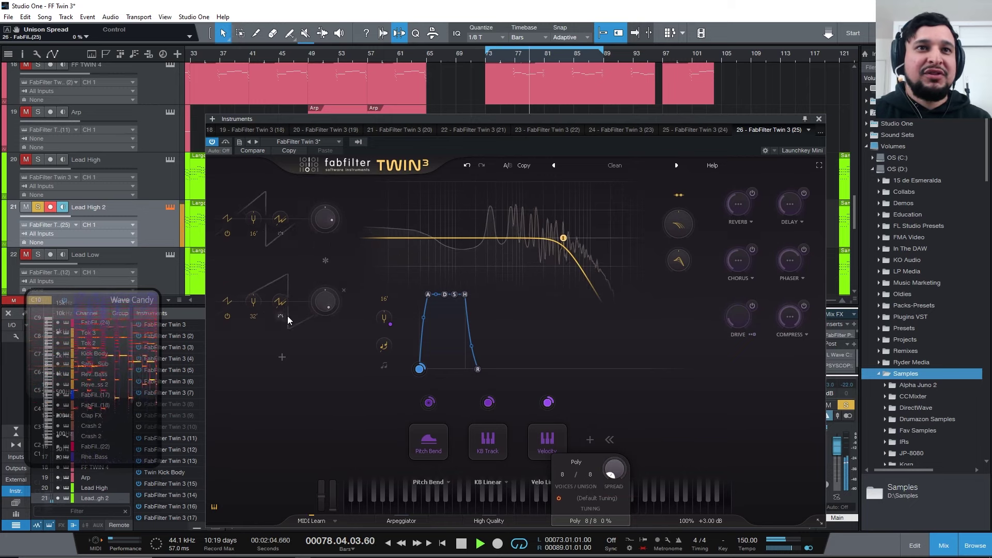
left_click(253, 317)
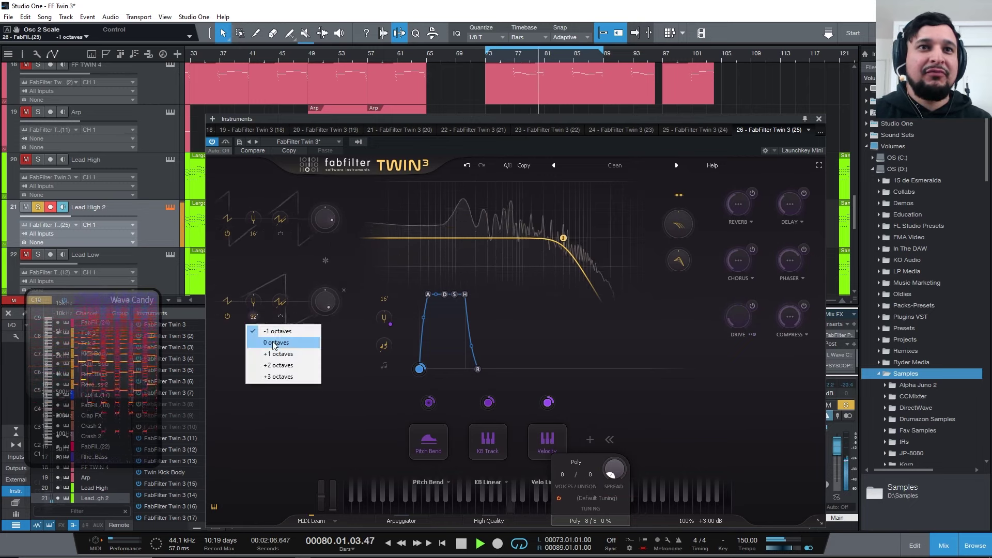
left_click(275, 345)
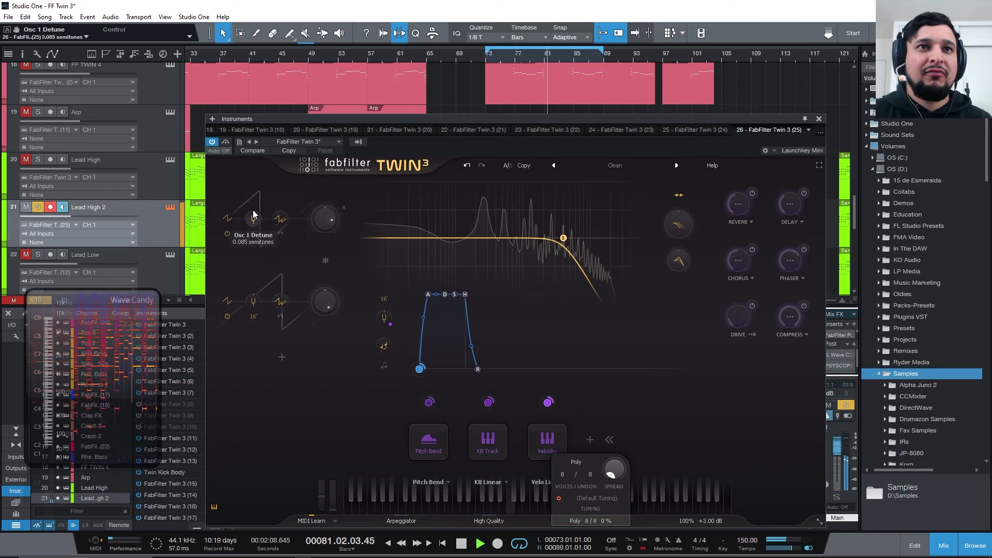
Step: Detune oscillators 1 and 2, with oscillator 2 at -0.164 semitones, and raise the unison spread to 81%
left_click_drag(253, 213, 254, 217)
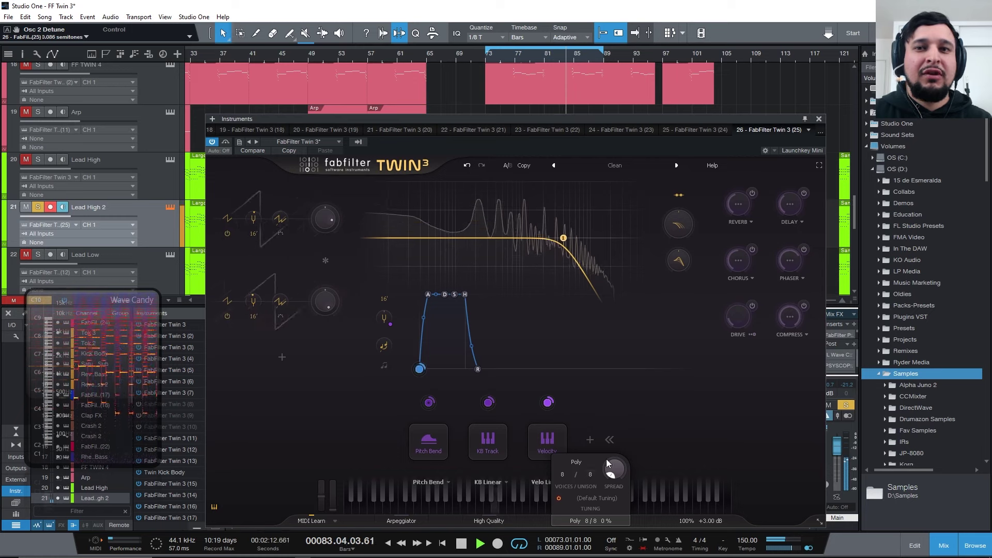
key("space")
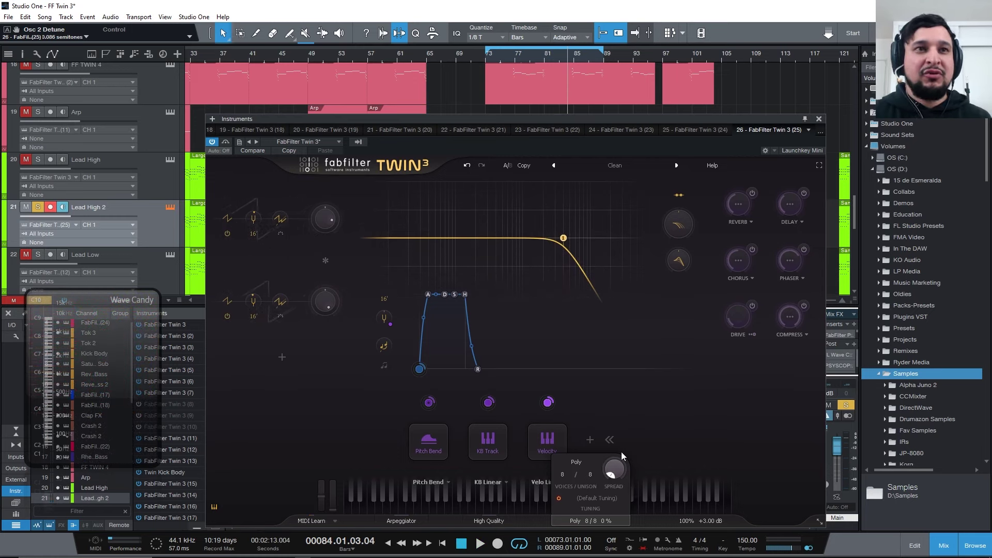
key("space")
left_click_drag(616, 467, 593, 310)
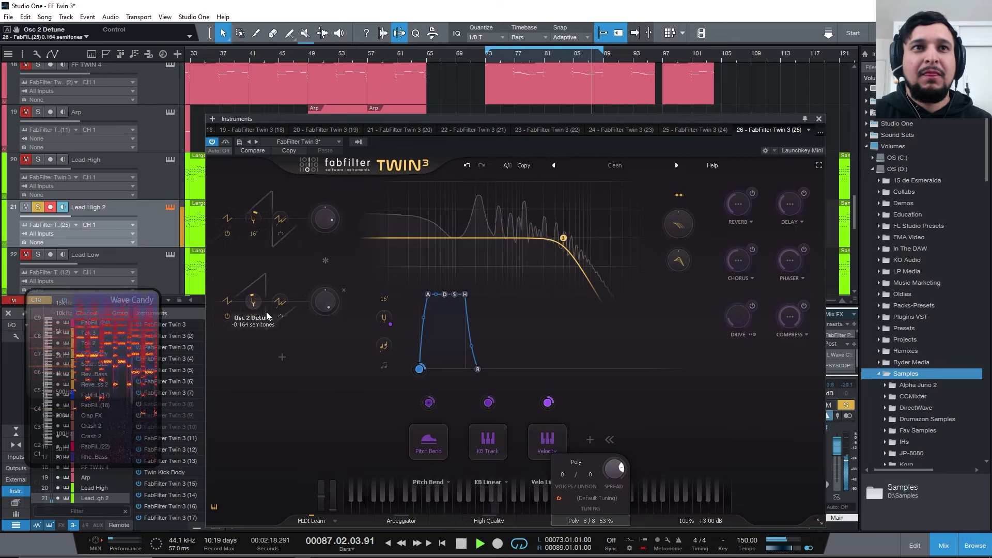
left_click_drag(614, 468, 615, 429)
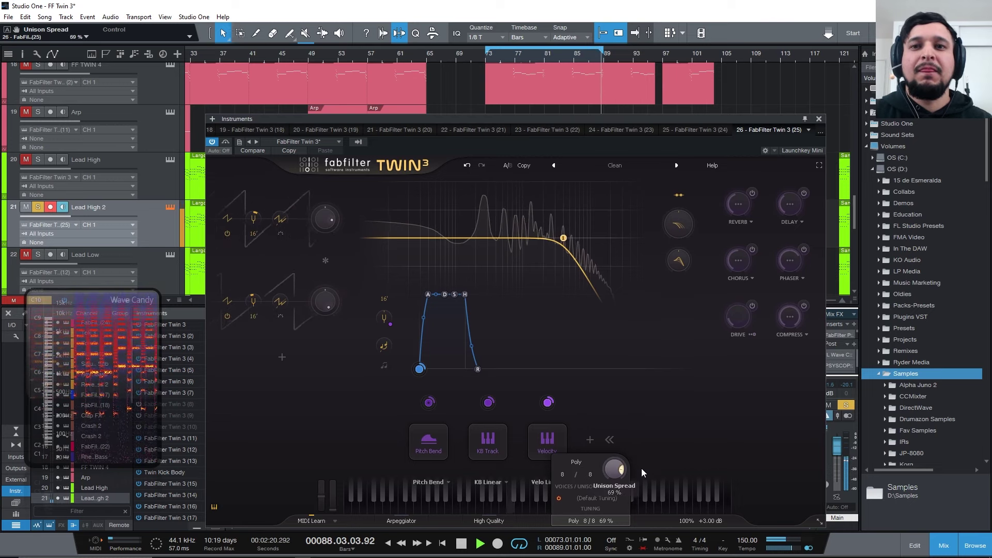
left_click_drag(641, 469, 643, 473)
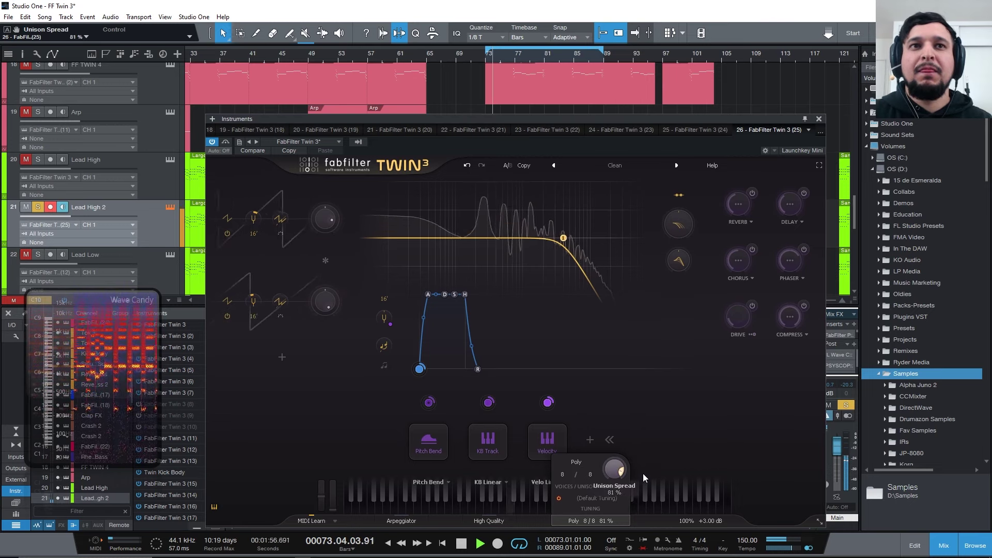
key("space")
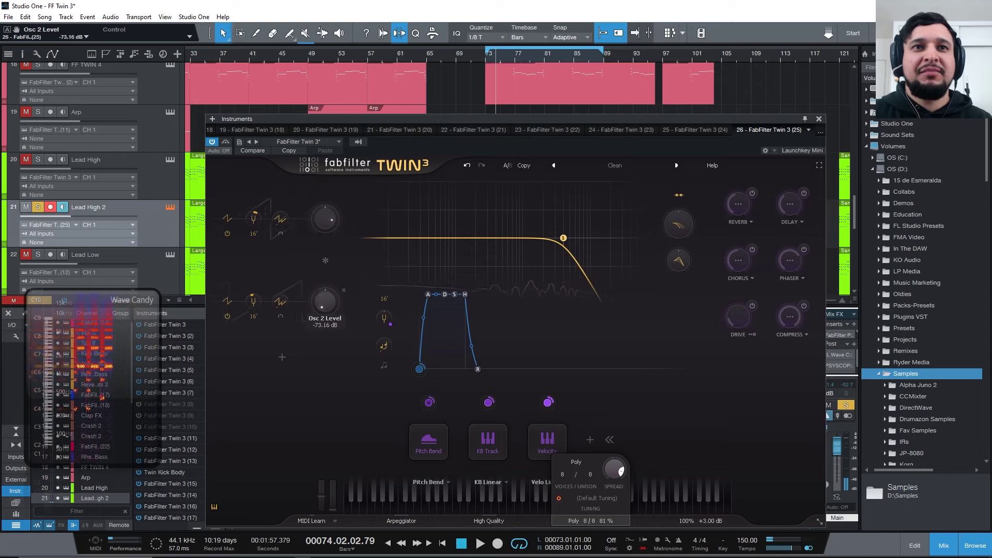
Step: Restore oscillator 2's level to -3.00 dB, pan oscillators 1 and 2 apart with oscillator 2 at 1.000, and resume playback
left_click_drag(325, 301, 325, 299)
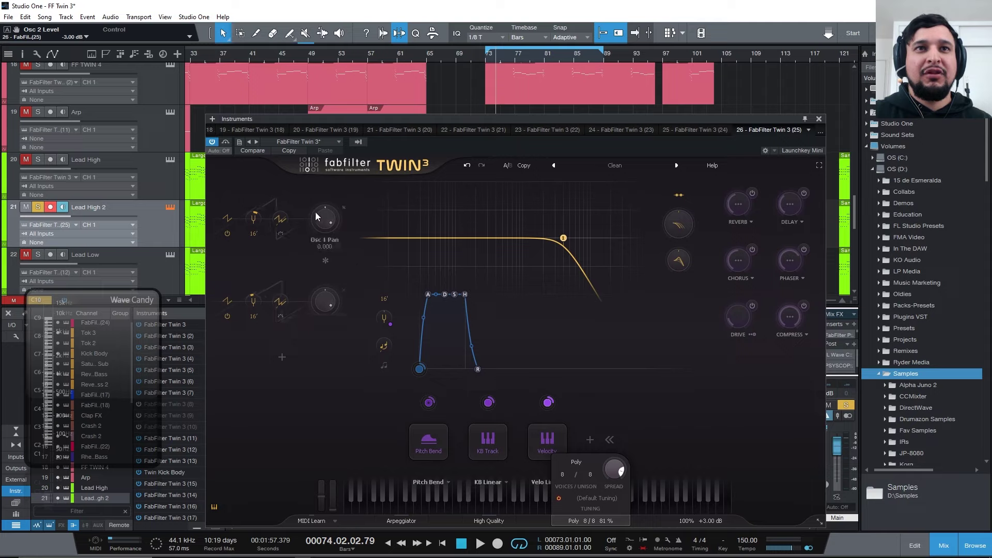
left_click_drag(330, 297, 344, 304)
key("space")
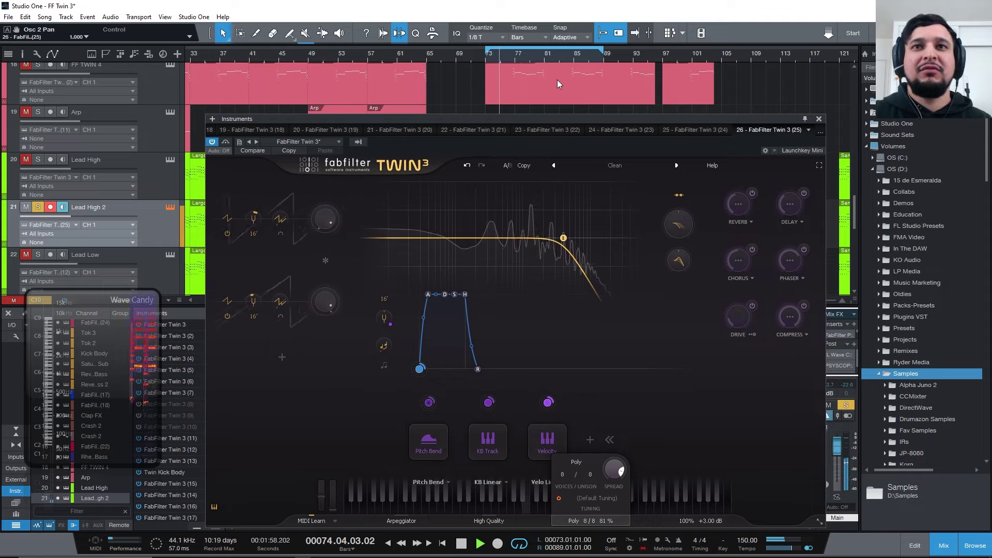
Step: Add a third oscillator to the patch and set its scale to 0 octaves
left_click(283, 357)
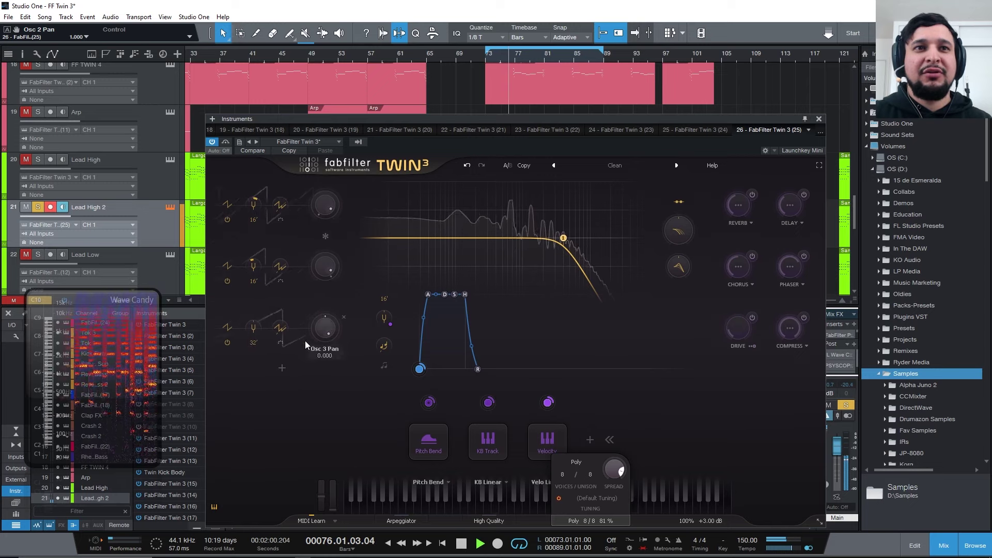
left_click(254, 343)
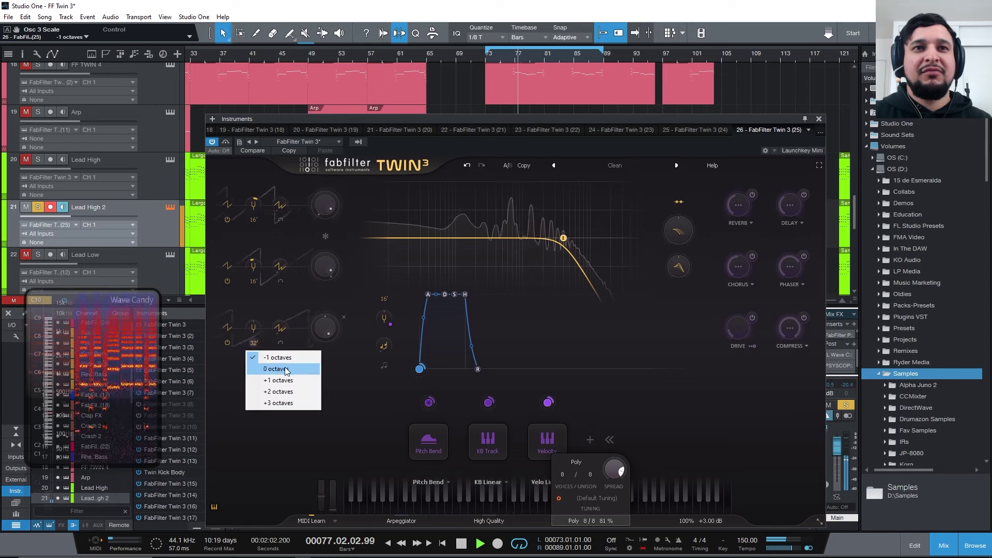
left_click(285, 370)
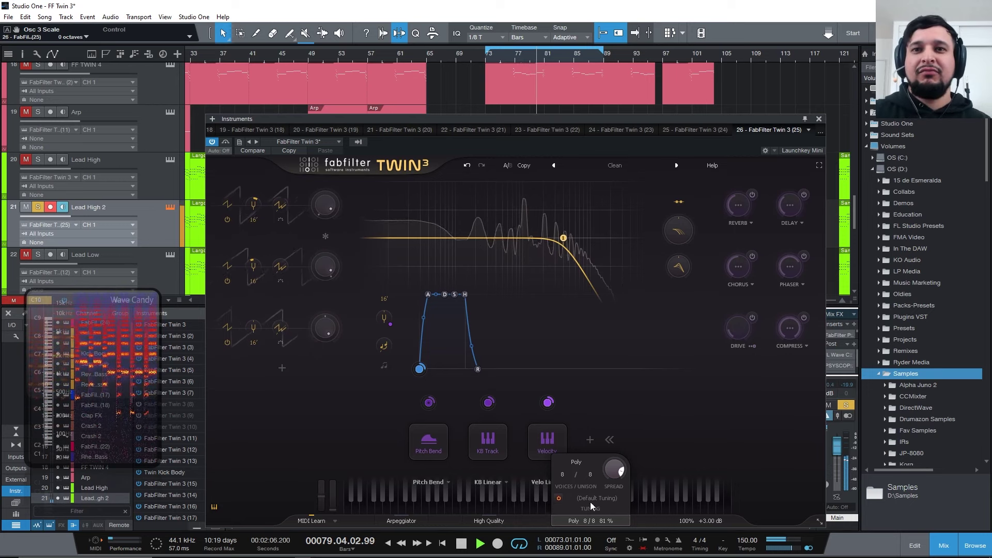
Step: Raise the patch's total voices to 32 and its unison voices to 16
left_click(564, 473)
left_click(570, 470)
left_click(572, 472)
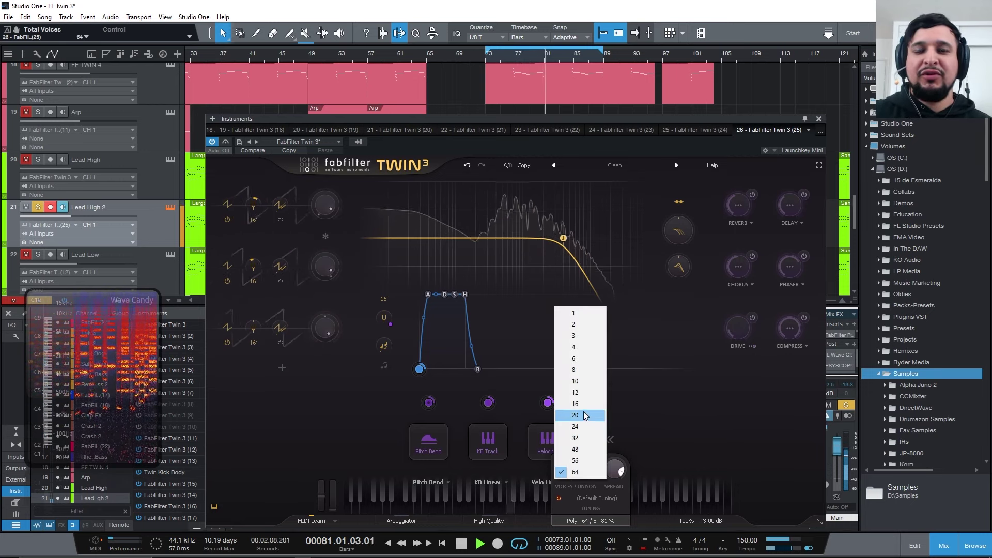
key("Up")
key("Up")
key("Up")
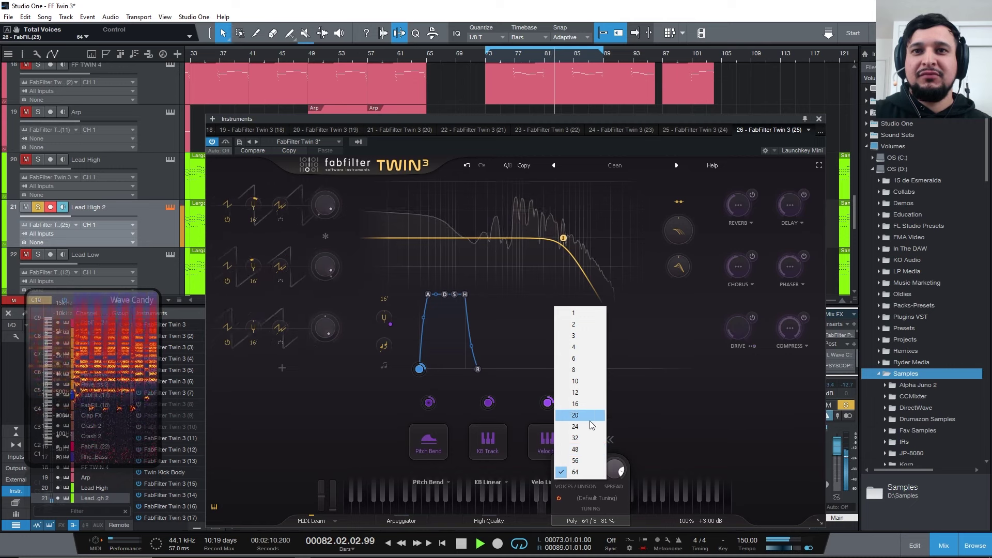
key("Return")
left_click(590, 475)
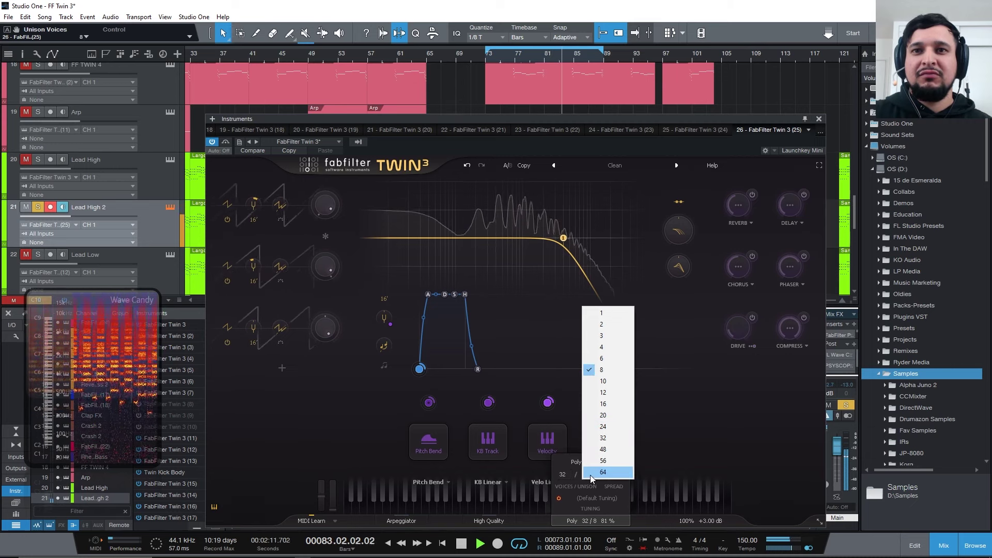
left_click(615, 402)
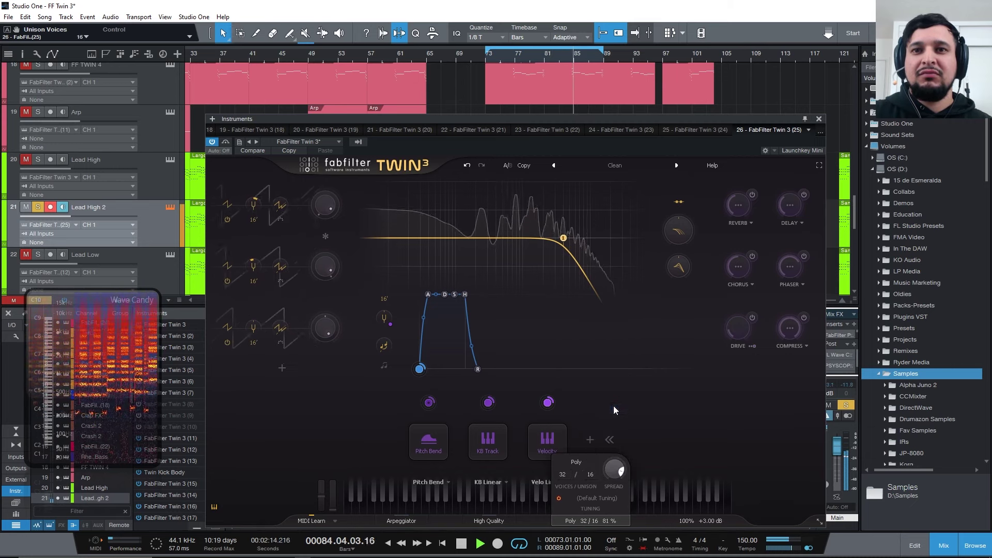
Step: Audition the patch with 4 and 6 unison voices
left_click(594, 474)
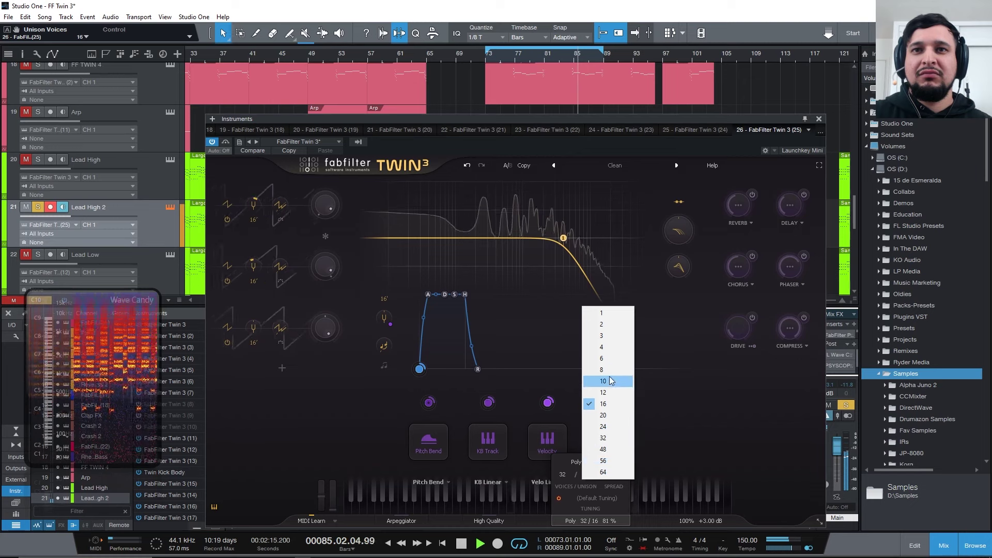
left_click(603, 348)
left_click(593, 473)
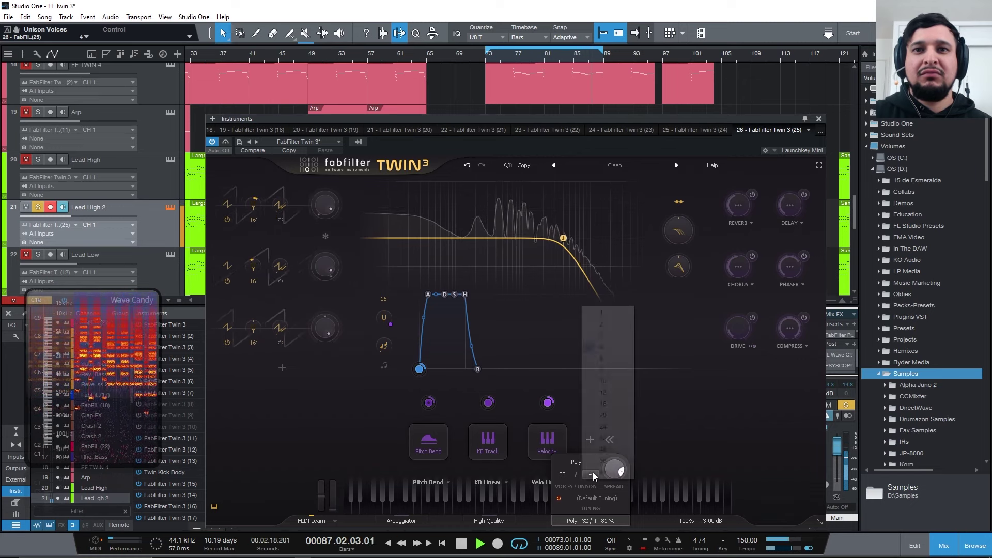
left_click(604, 359)
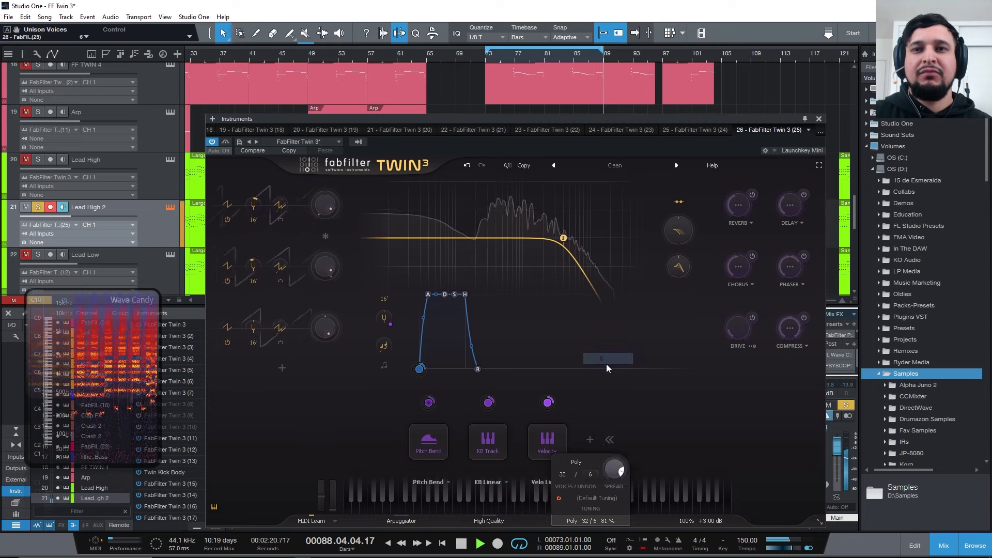
Step: Set the patch's unison voices to 8 and, after trying 64 and 8, its total voices to 24
left_click(564, 476)
left_click(565, 474)
left_click(594, 475)
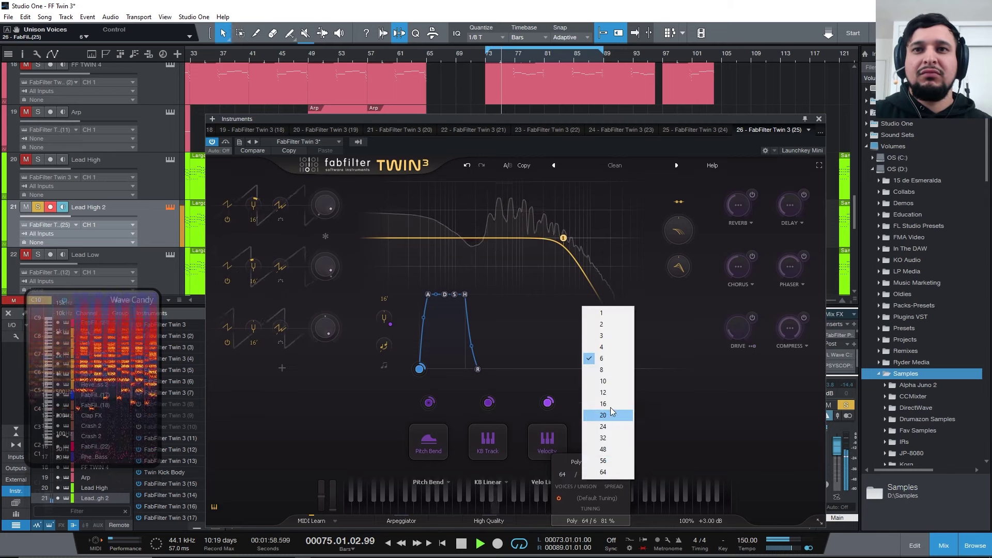
left_click(607, 371)
left_click(562, 475)
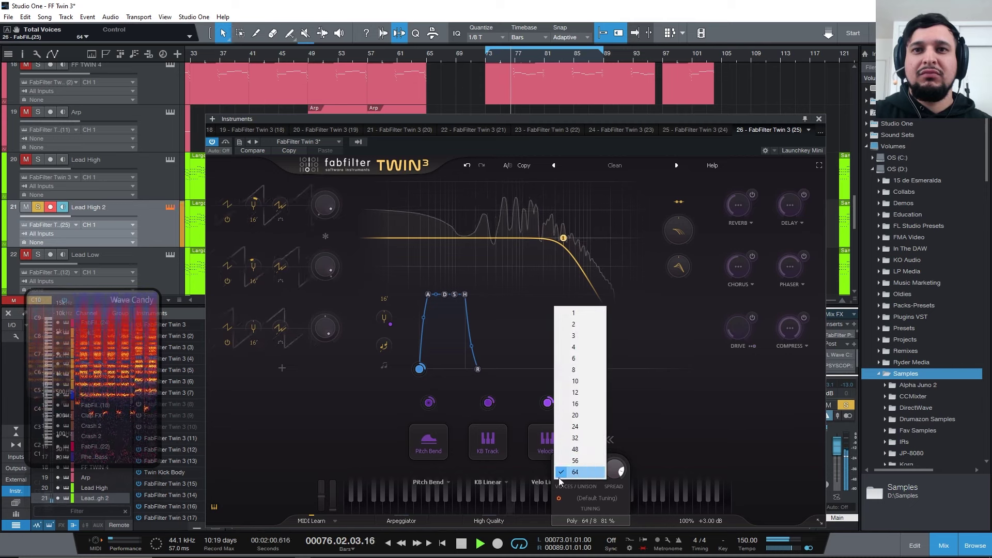
left_click(581, 370)
left_click(564, 476)
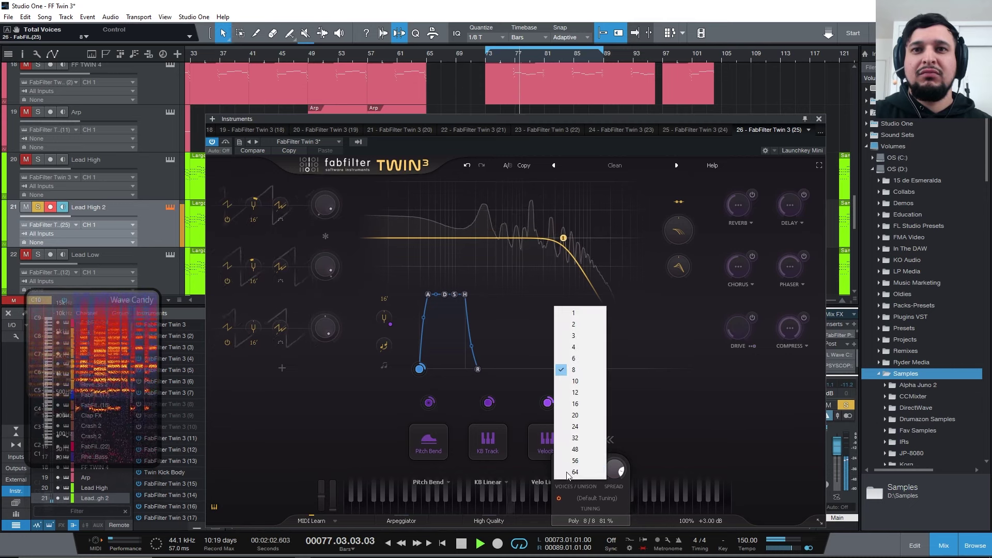
left_click(582, 426)
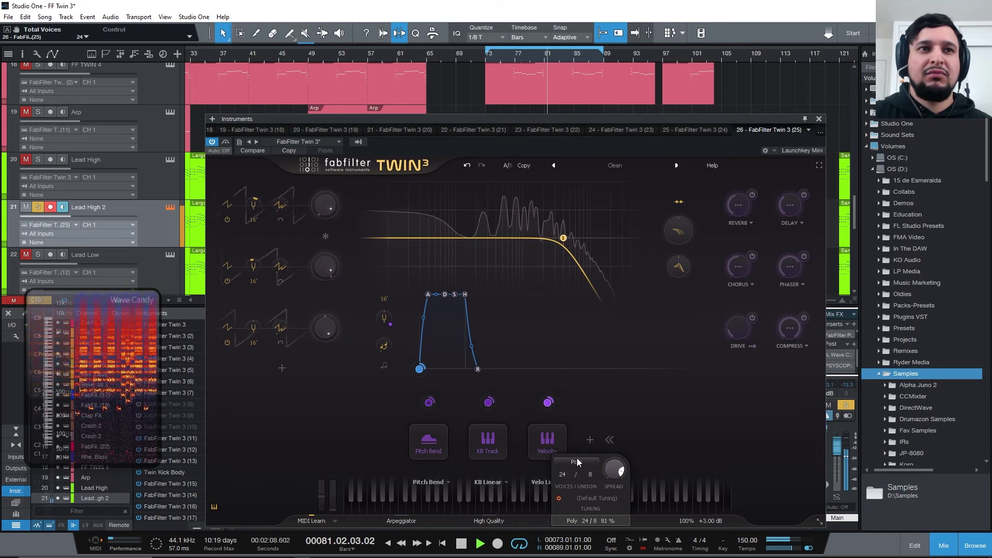
Step: Raise Filter 1's frequency to 75616 Hz and try a master scale of 32' before restoring 16'
left_click_drag(564, 238, 675, 247)
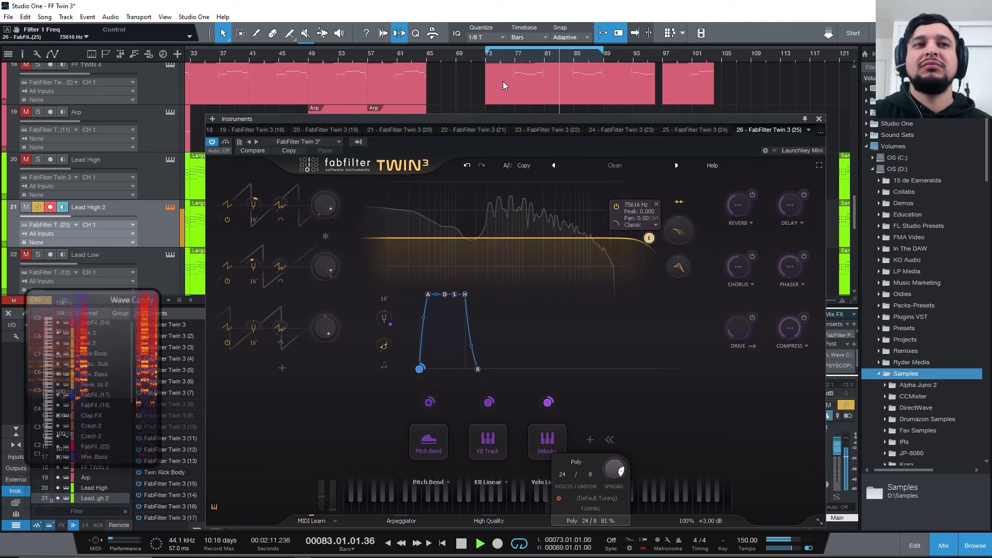
mouse_move(381, 321)
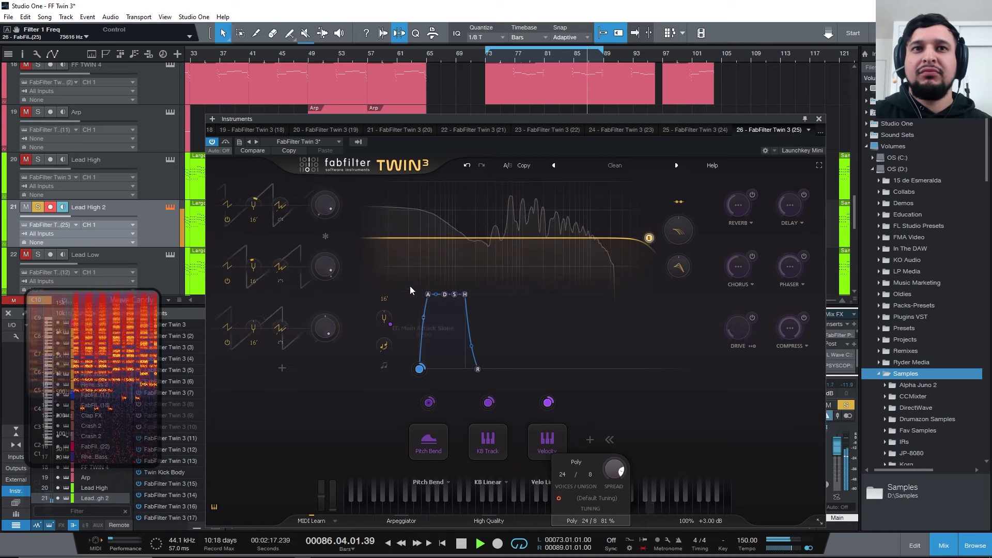
left_click(384, 300)
left_click(398, 313)
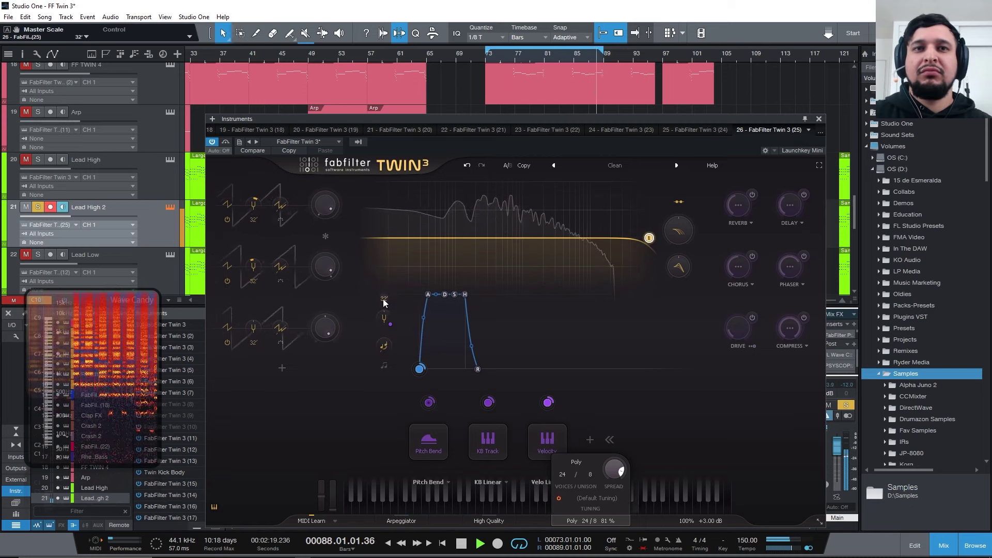
left_click(384, 299)
left_click(399, 325)
Step: Restart playback from bar 73 with the Leads Transpose parts on Lead High 2 selected, and reopen that track's instrument
left_click(819, 120)
key("space")
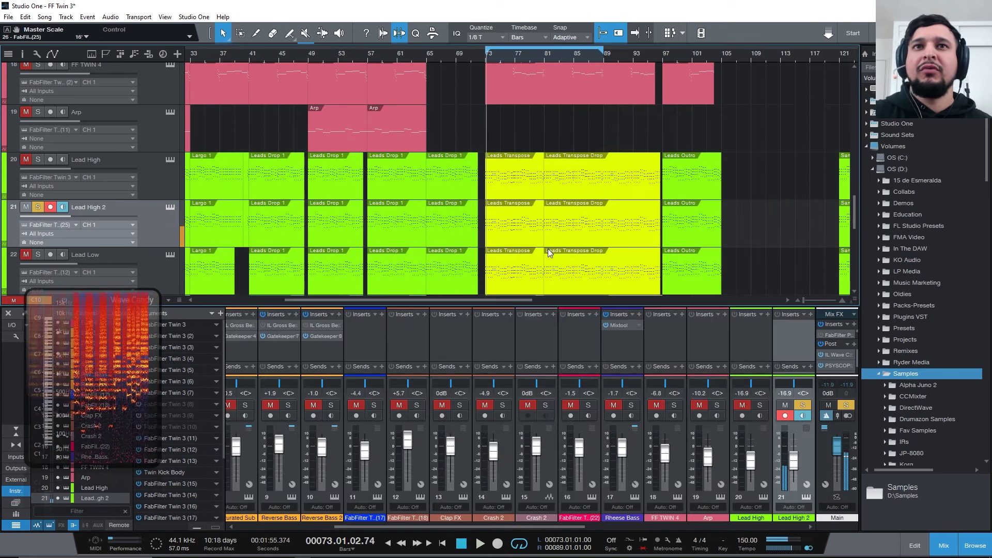
left_click(504, 222)
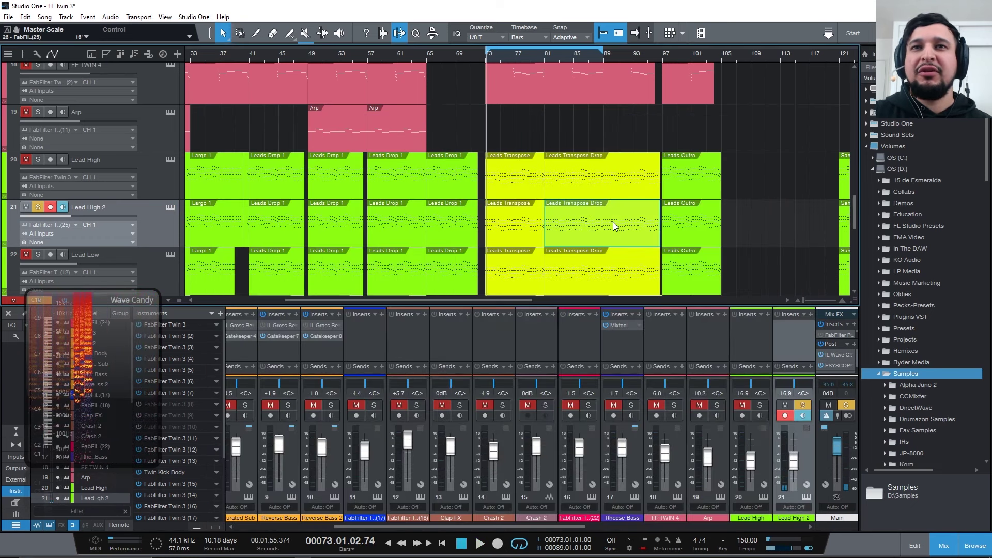
right_click(556, 215)
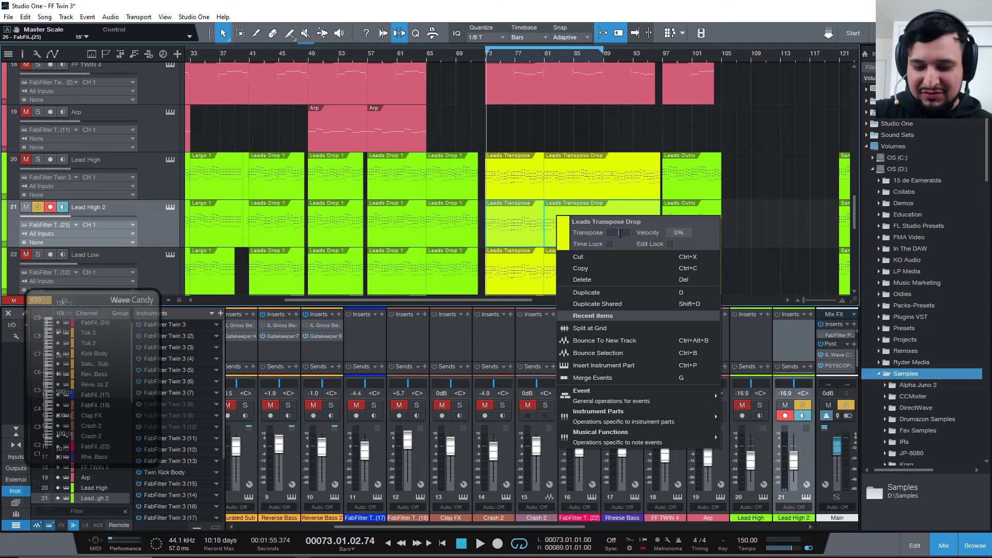
left_click(485, 58)
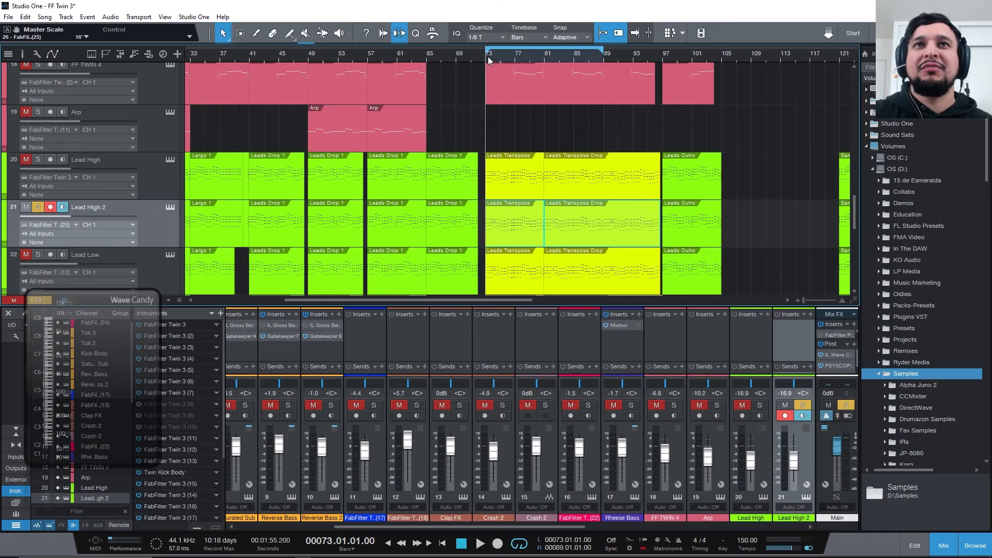
left_click(172, 206)
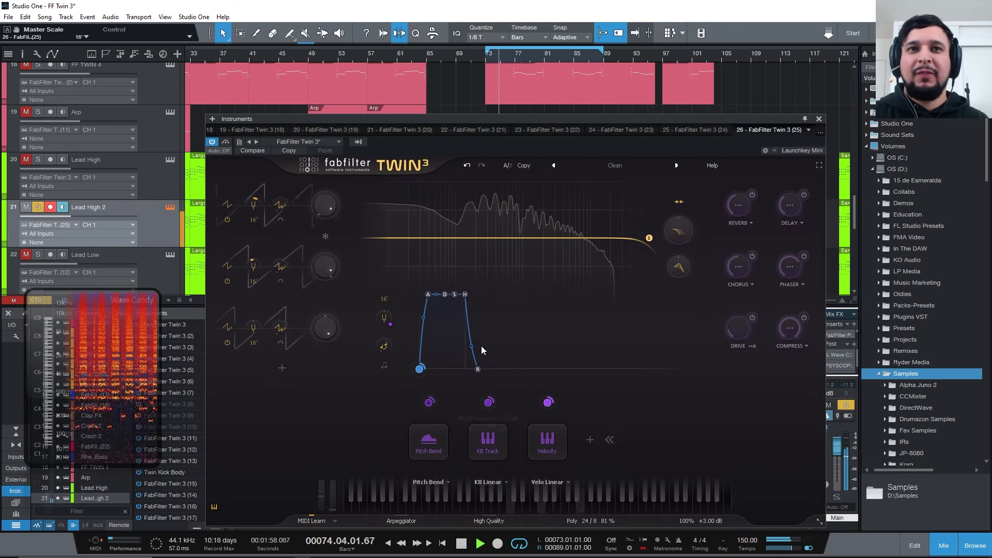
Step: Shape the main envelope with a release of about 483 ms and a sustain of -4.64 dB
left_click_drag(429, 295, 461, 339)
left_click_drag(483, 376, 517, 378)
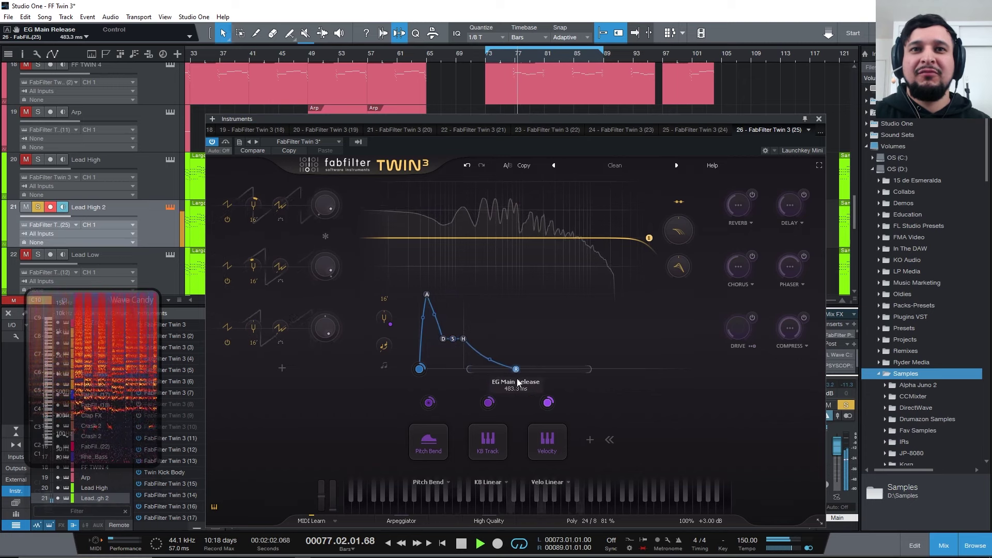
mouse_move(454, 337)
left_mouse_down()
mouse_move(436, 328)
mouse_move(464, 326)
left_mouse_up()
Step: Add a second envelope generator and route it to Filter 1's frequency, lowered to 567.04 Hz
left_click(590, 440)
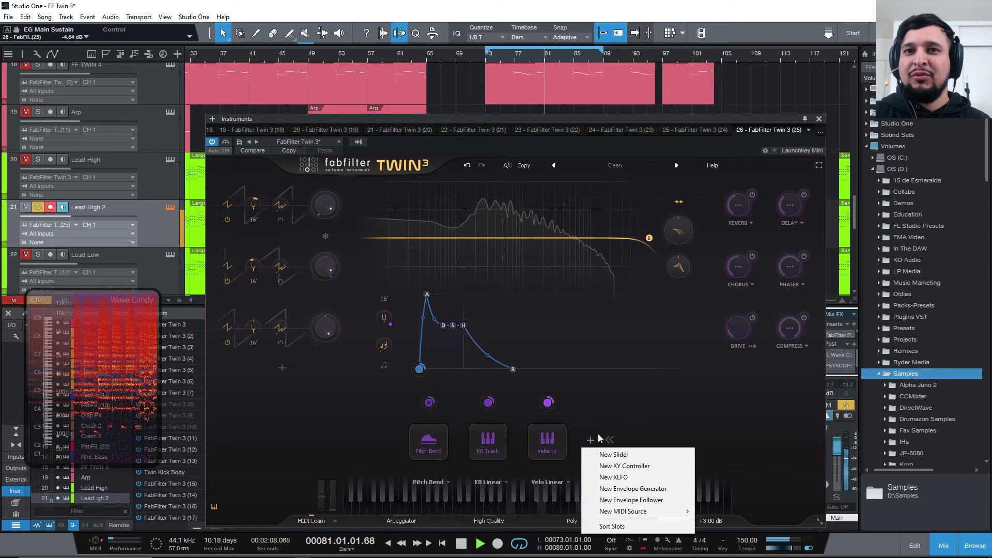
left_click(633, 488)
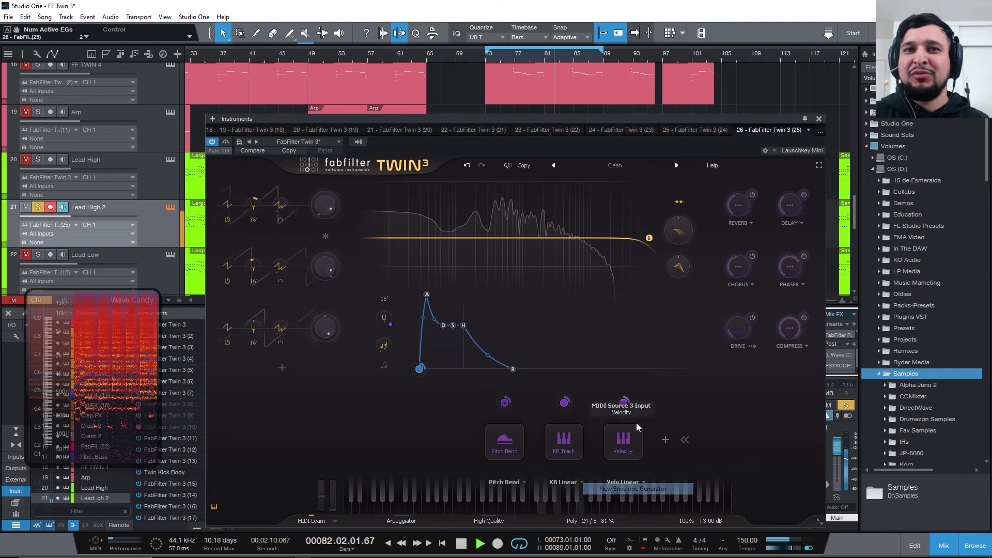
left_click_drag(649, 238, 507, 235)
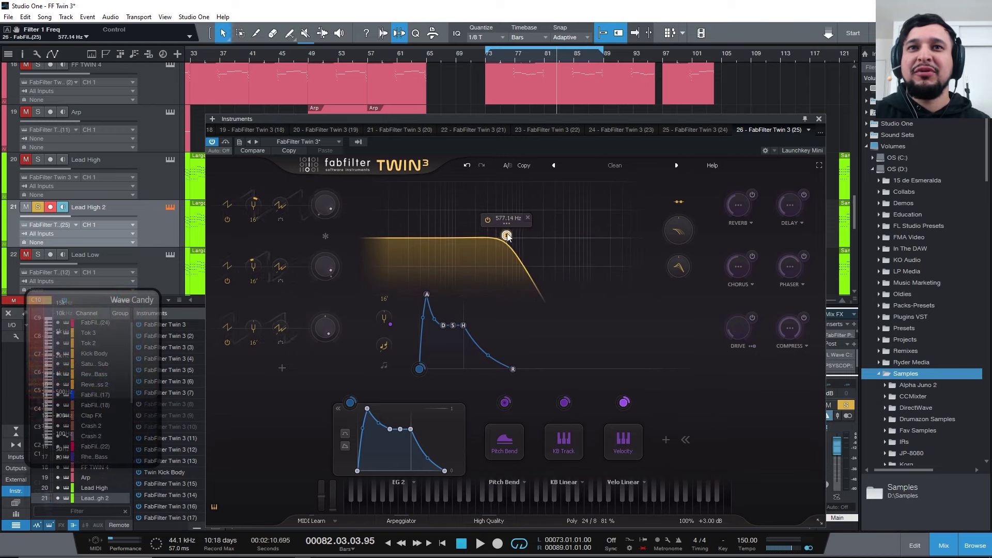
key("space")
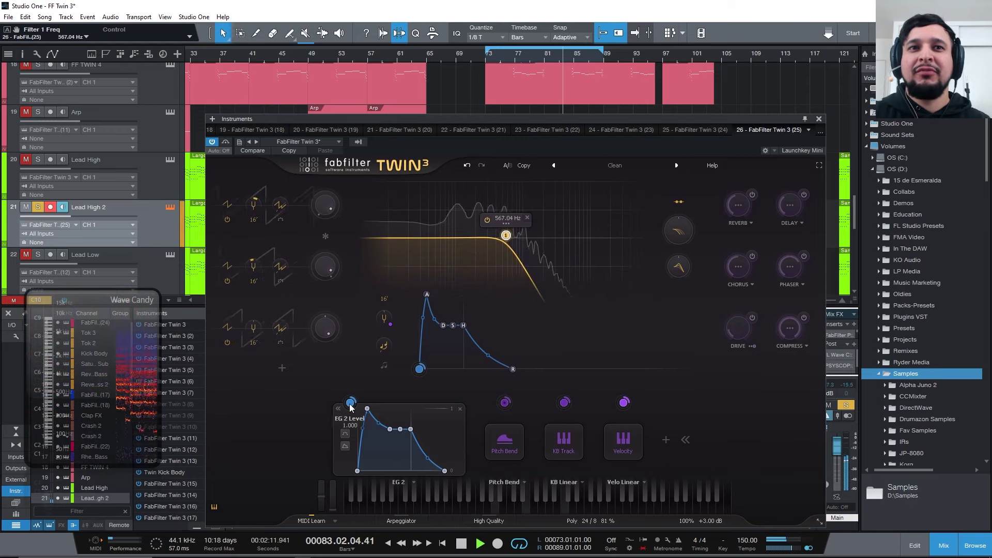
left_click_drag(350, 402, 412, 372)
left_click_drag(467, 288, 505, 208)
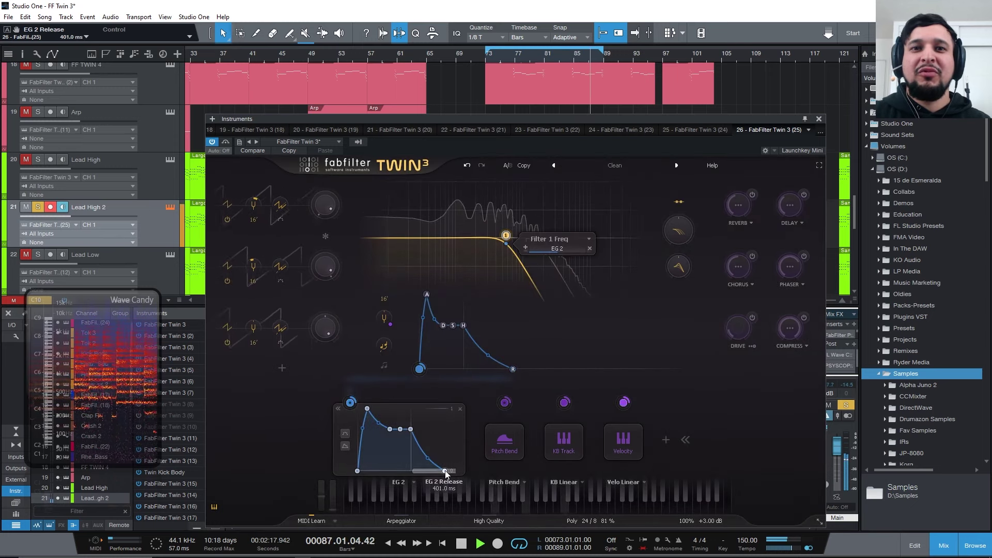
Step: Shorten EG 2's release to 172.0 ms and lower its decay and sustain, with the main envelope's decay at 179.1 ms
left_click_drag(445, 470, 427, 471)
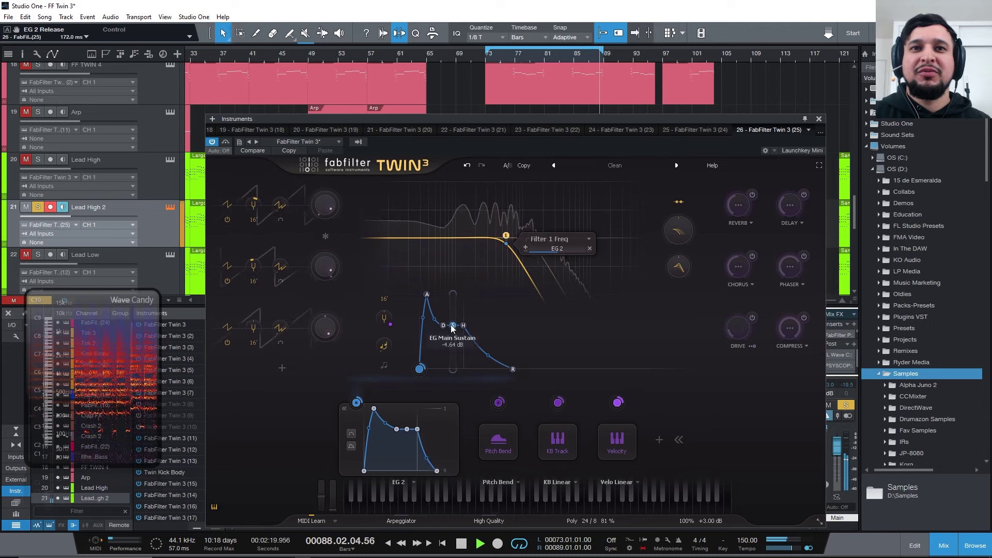
left_click_drag(443, 325, 451, 325)
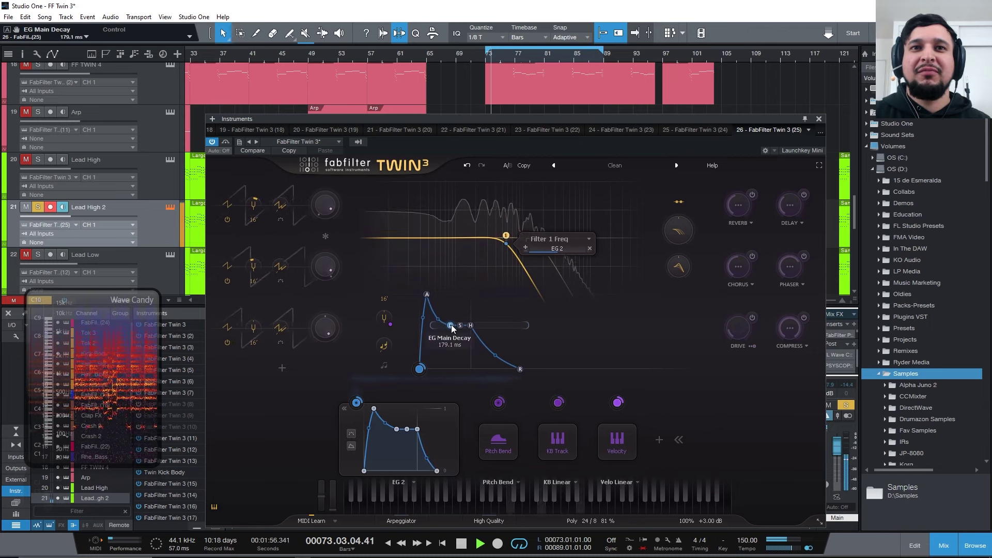
left_click_drag(398, 430, 392, 454)
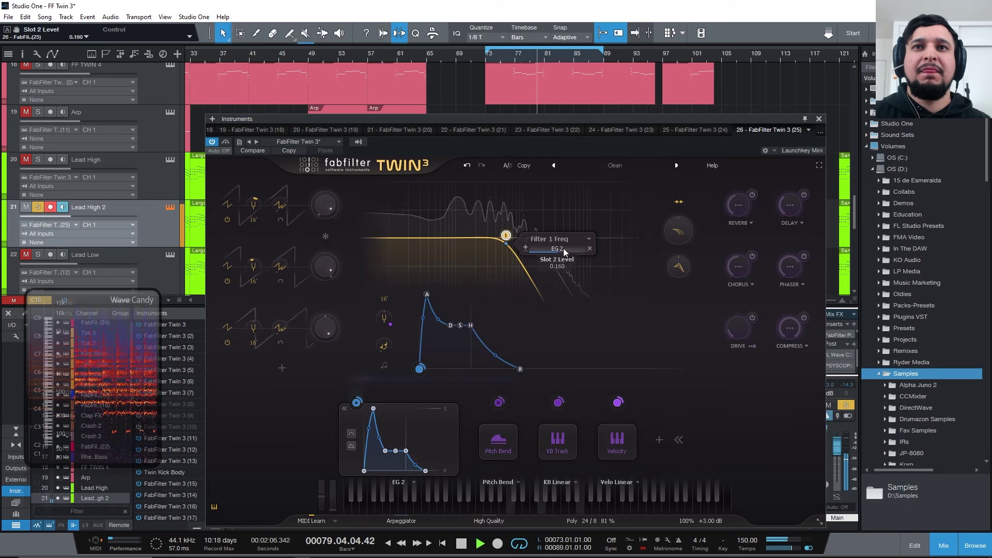
Step: Try EG 2's modulation of Filter 1's frequency at a level of 0.994, and reduce it to 0.097
left_click_drag(563, 249, 646, 263)
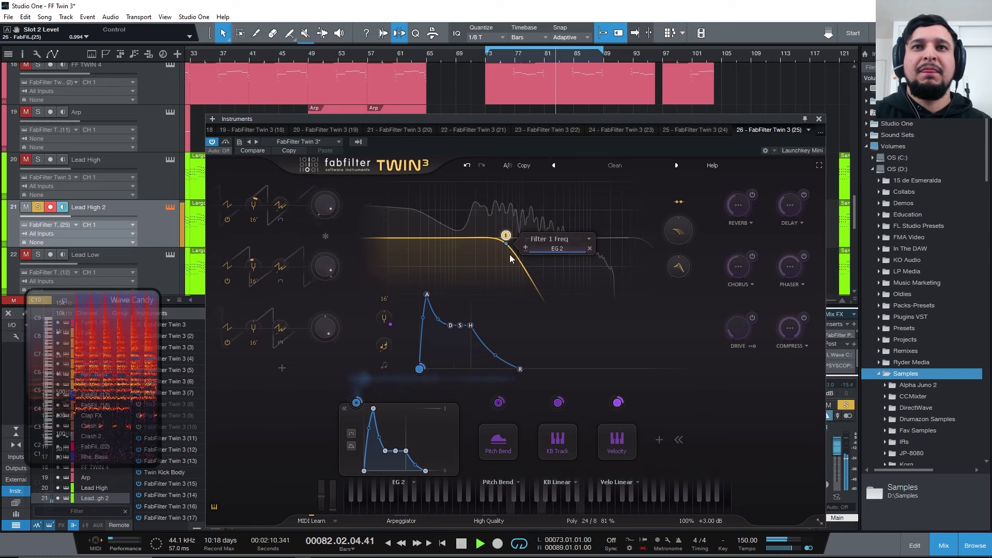
mouse_move(511, 252)
left_click_drag(570, 250, 422, 224)
Step: Add an XY controller and route its horizontal axis to EG 2's modulation of Filter 1's frequency at a level of 0.999
left_click(659, 439)
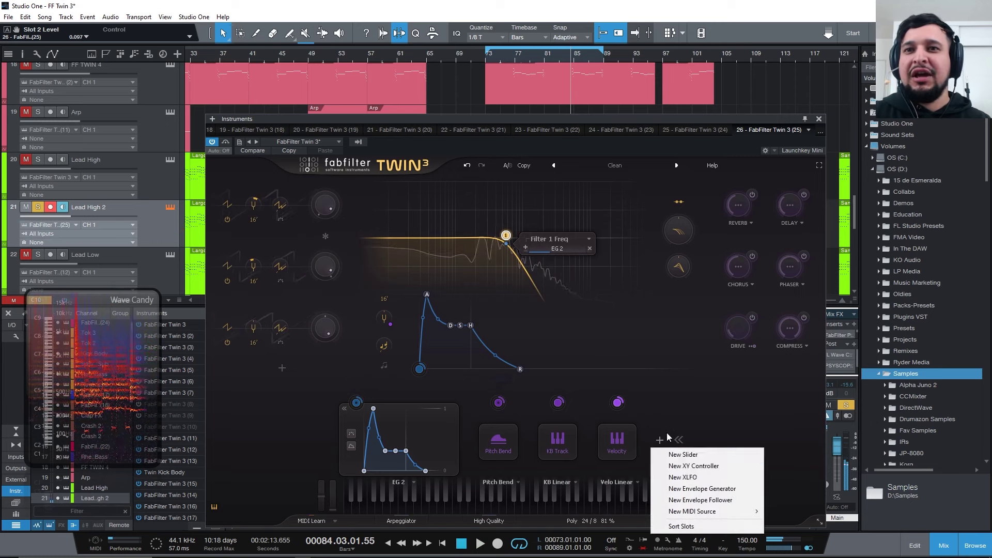
left_click(693, 466)
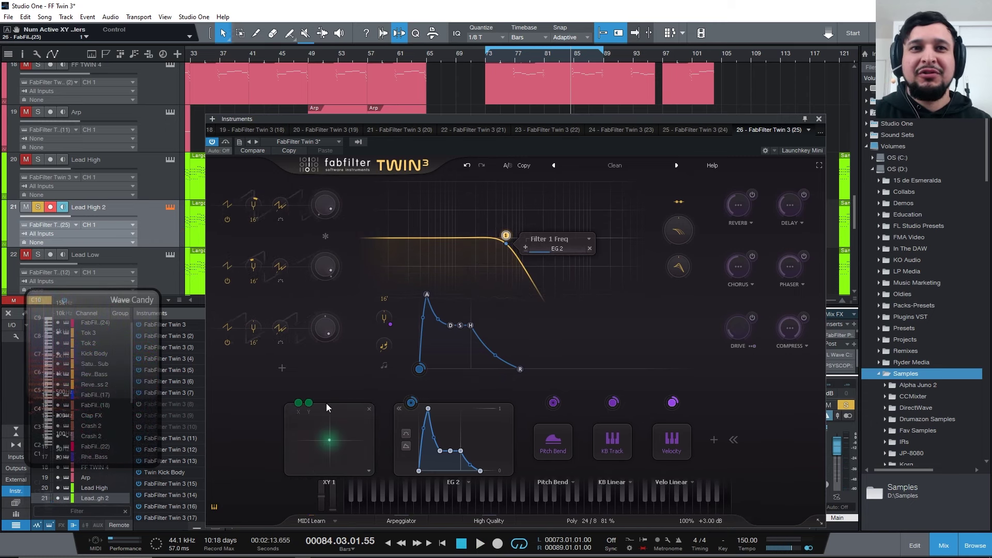
left_click_drag(300, 406, 416, 380)
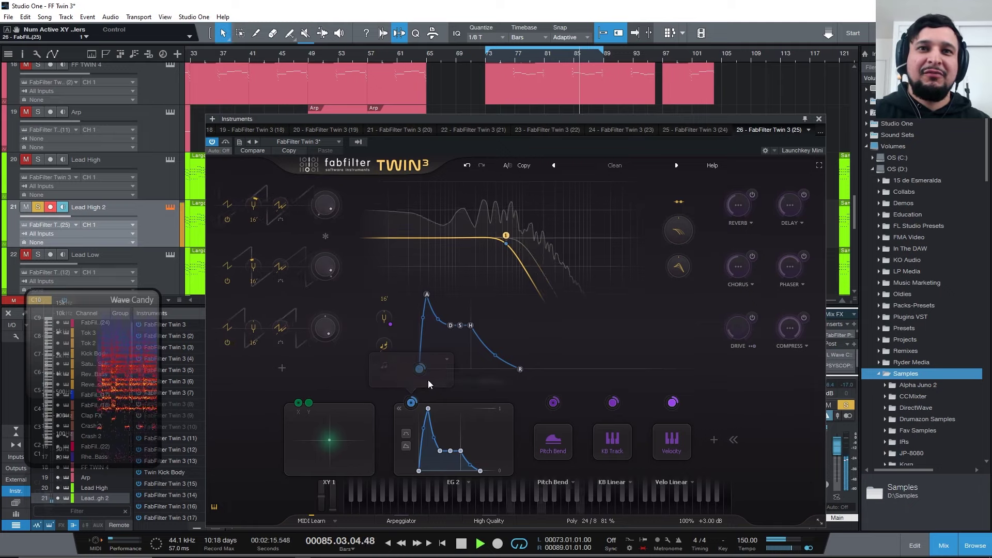
left_click_drag(428, 383, 430, 381)
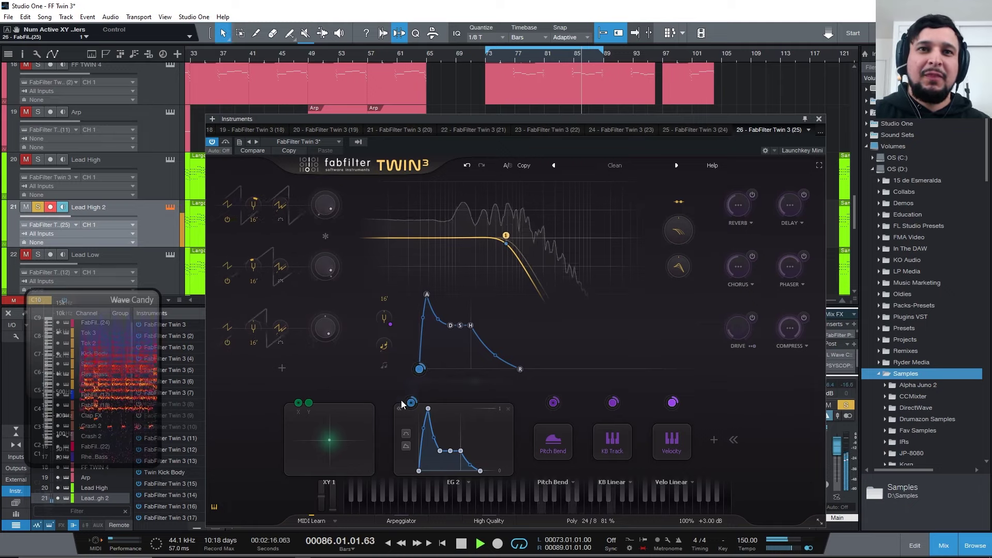
left_click(299, 406)
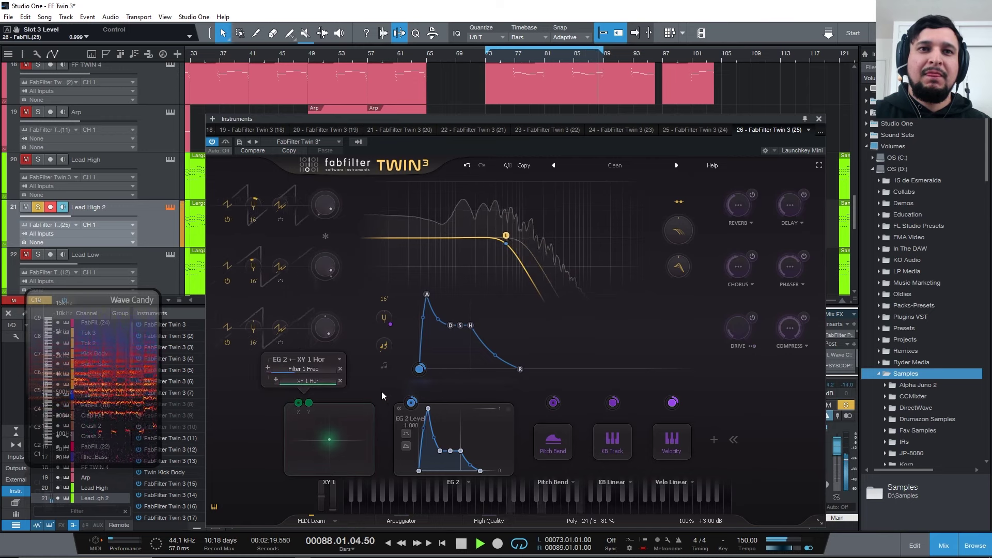
Step: Sweep XY 1 horizontally while adjusting Filter 1's frequency, and leave the controller's horizontal value at 0.414
left_click_drag(351, 442, 283, 431)
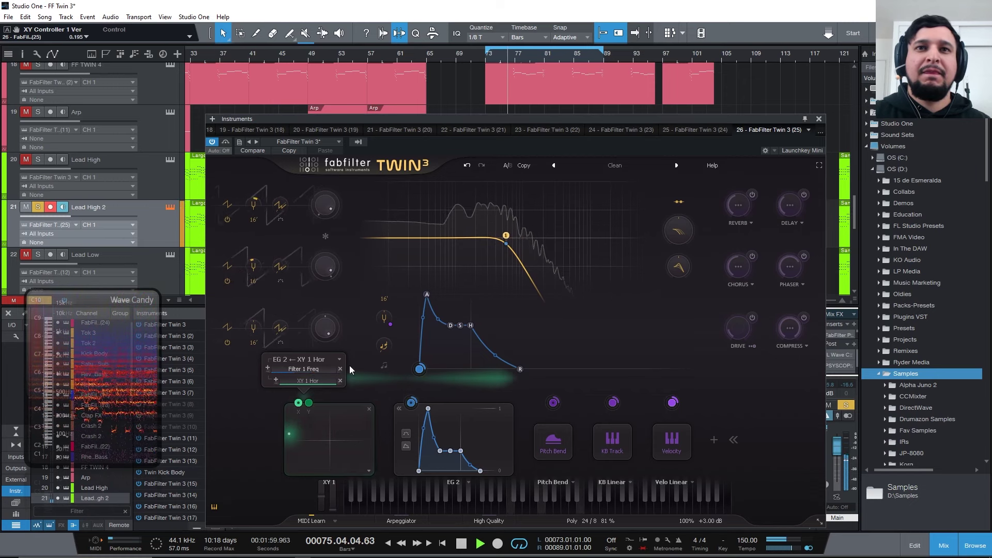
left_click_drag(506, 235, 450, 238)
left_click_drag(292, 435, 421, 448)
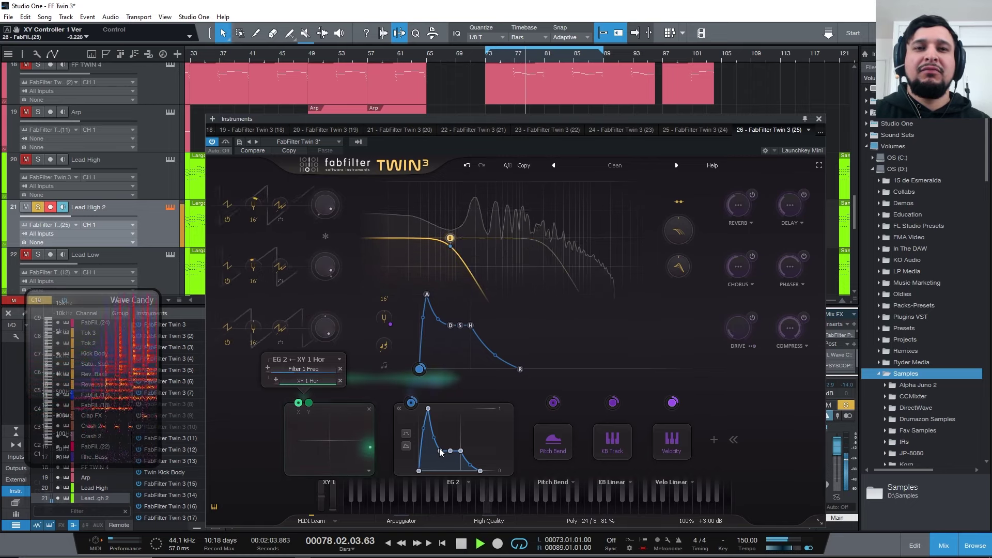
left_click_drag(451, 246, 524, 247)
left_click_drag(370, 447, 340, 439)
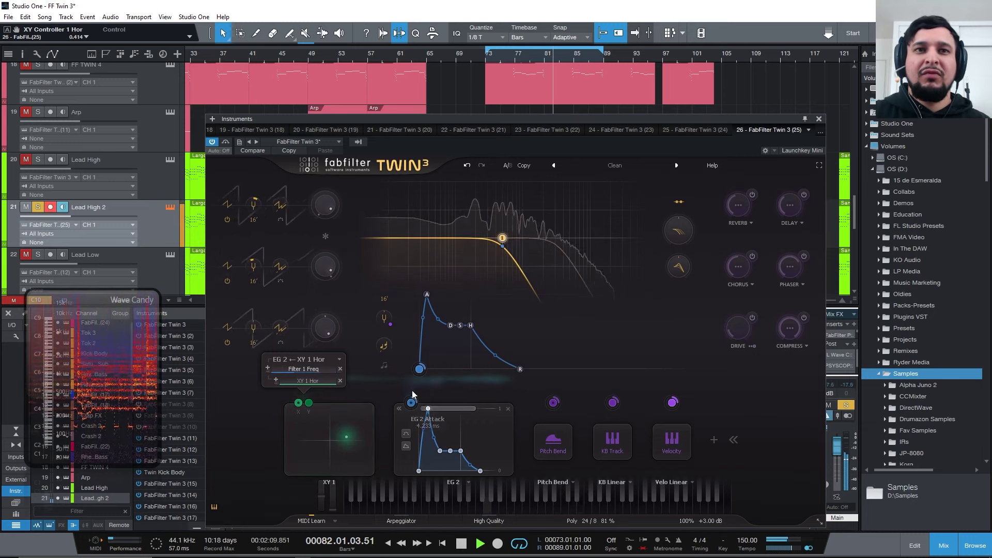
Step: Test EG 2's filter modulation level at 0.000, set it to 0.477, and shift XY 1 slightly further right
left_click_drag(300, 368, 200, 359)
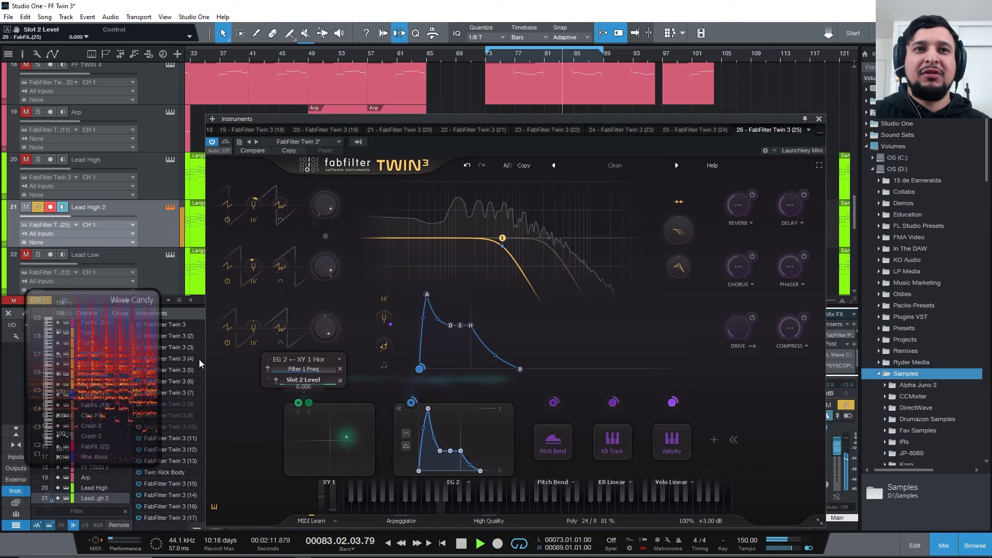
mouse_move(341, 446)
left_mouse_down()
mouse_move(269, 439)
mouse_move(477, 443)
mouse_move(340, 450)
mouse_move(283, 441)
mouse_move(348, 447)
left_mouse_up()
left_click_drag(282, 372, 435, 364)
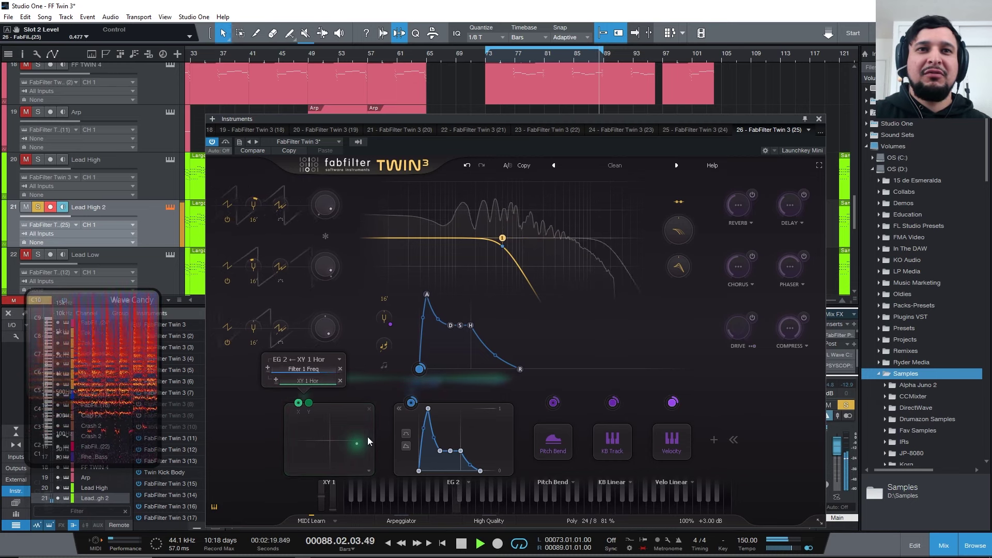
Step: Sweep XY 1 horizontally during playback with Filter 1's frequency lowered to 47.820 Hz, leaving the controller left of centre at -0.479
left_click_drag(357, 442, 404, 444)
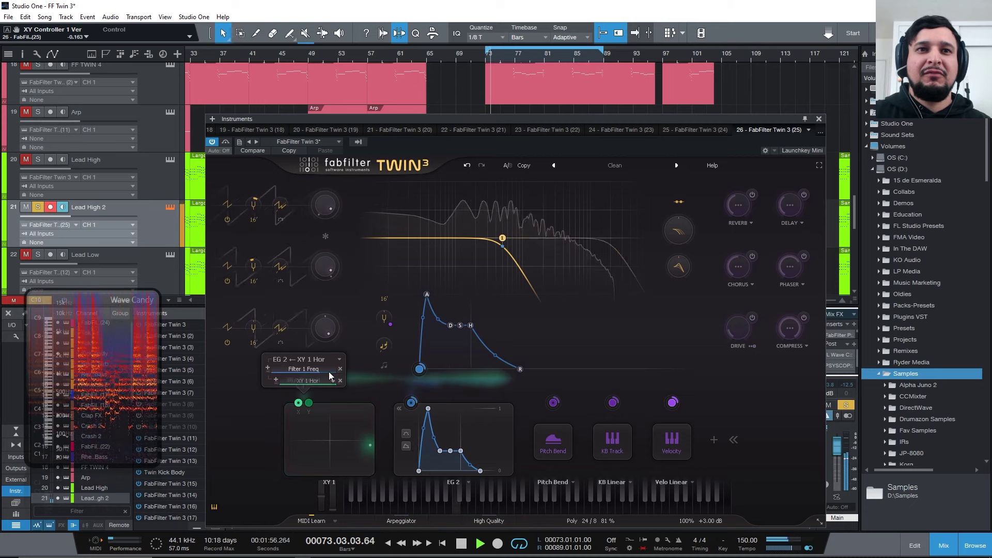
left_click_drag(315, 380, 315, 444)
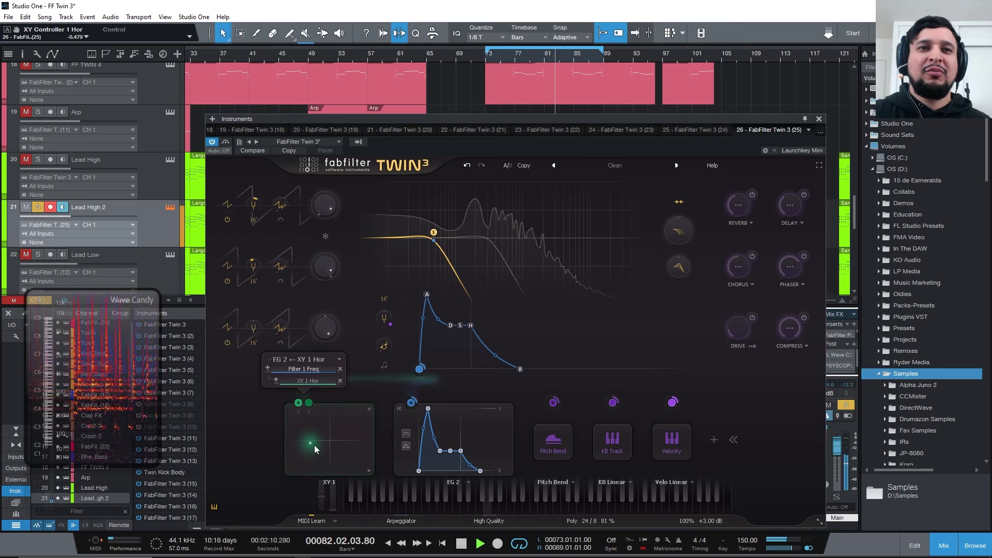
key("space")
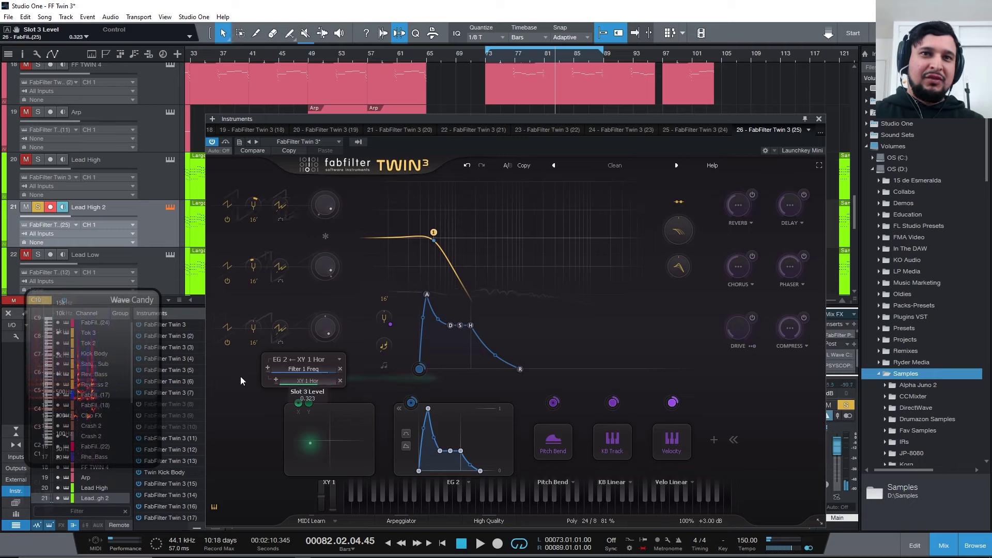
Step: Adjust the XY 1 and EG 2 modulation slot levels on Filter 1's frequency, and raise EG 2's level to 1.980
left_click_drag(240, 381, 234, 399)
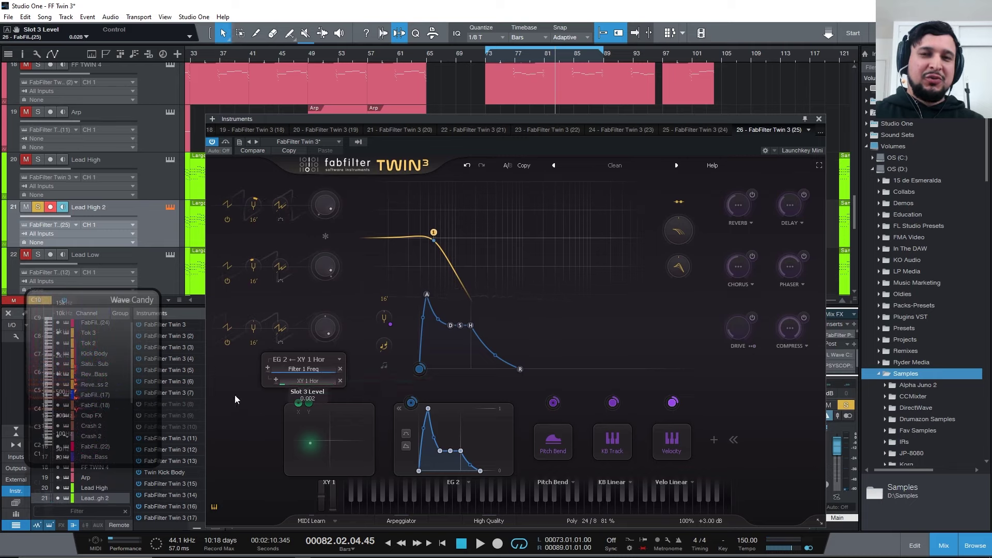
left_click(332, 382)
left_click(309, 384)
left_click_drag(307, 384, 422, 397)
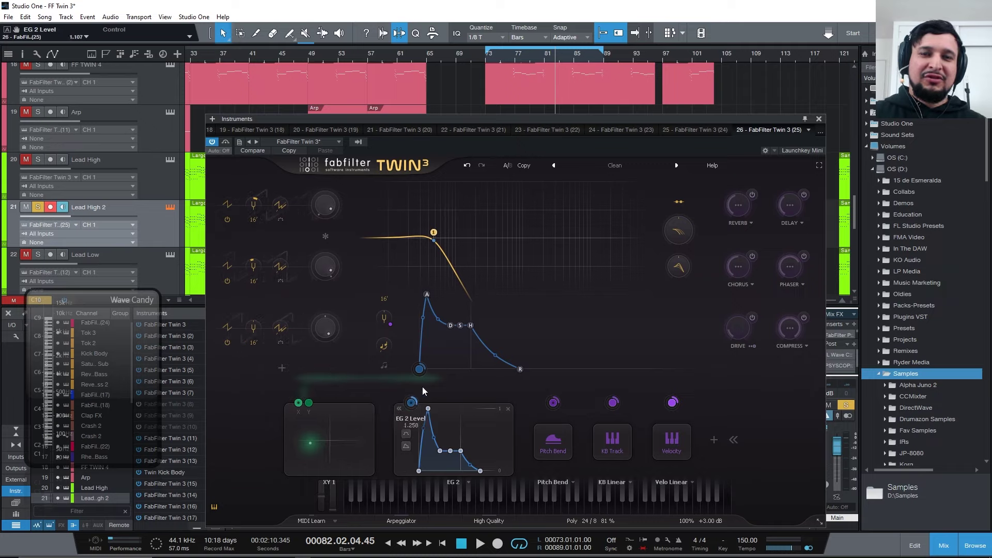
Step: Play the loop while moving XY 1's horizontal value to 0.000
key("space")
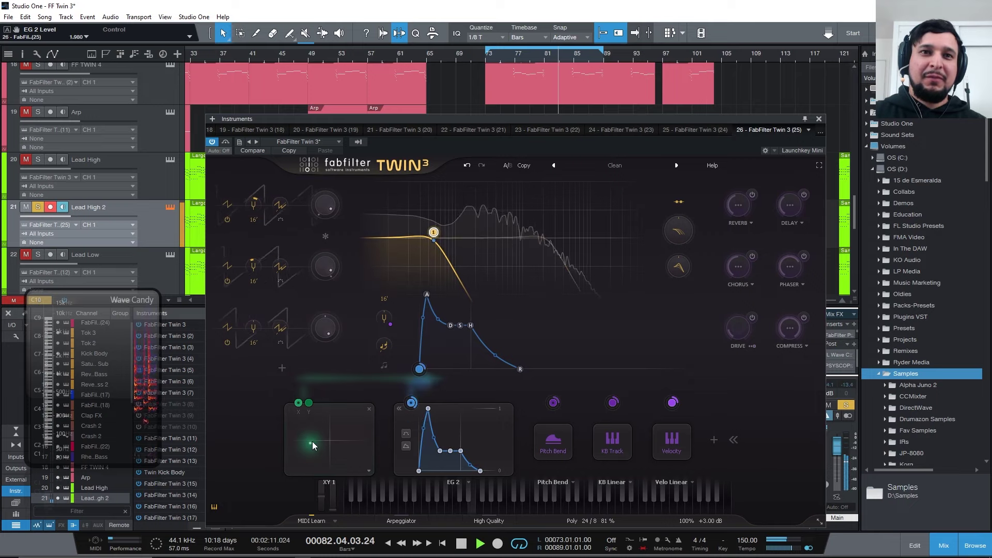
left_click_drag(312, 442, 337, 439)
key("space")
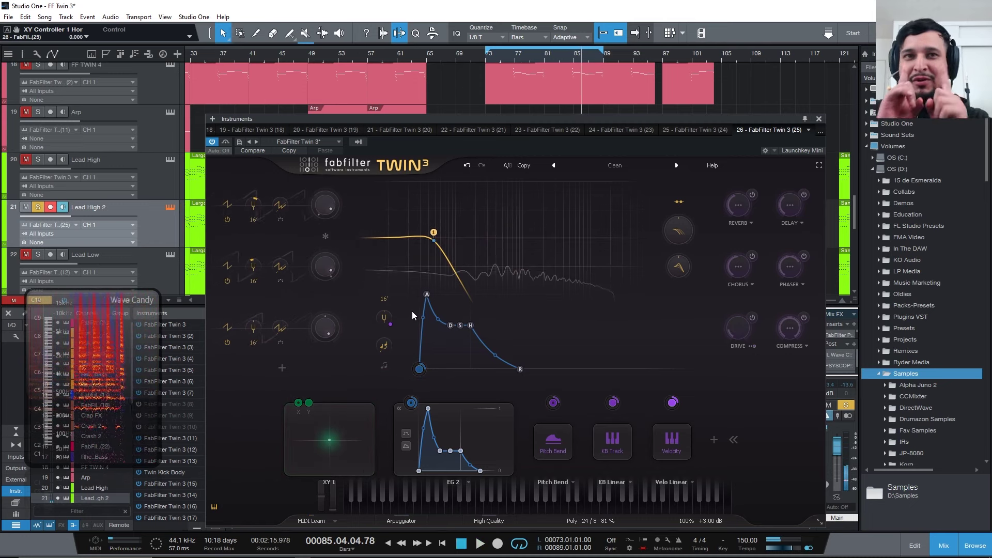
Step: Add Filter 2 at 7.097 Hz and raise Filter 1's frequency to 427.43 Hz with a peak of 0.128
mouse_move(421, 226)
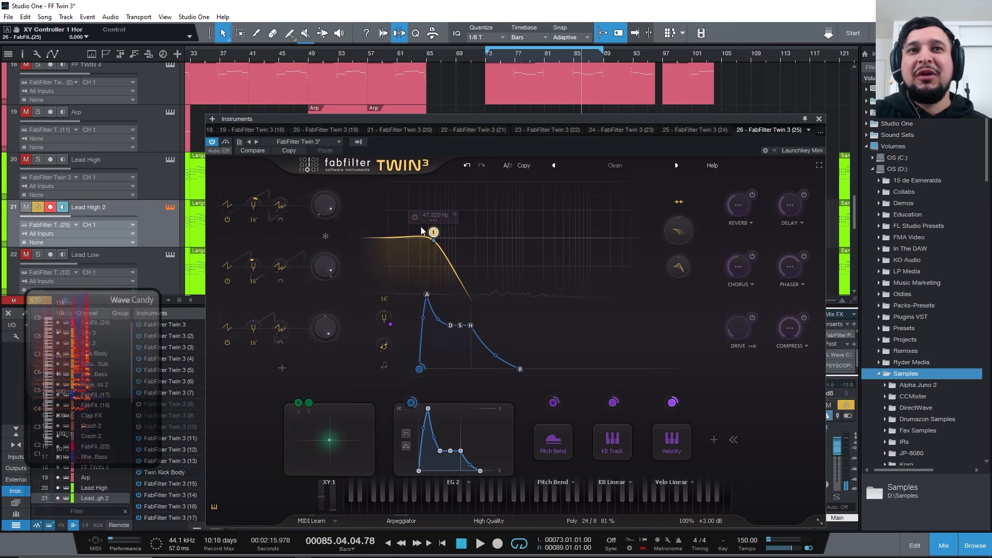
left_click(378, 238)
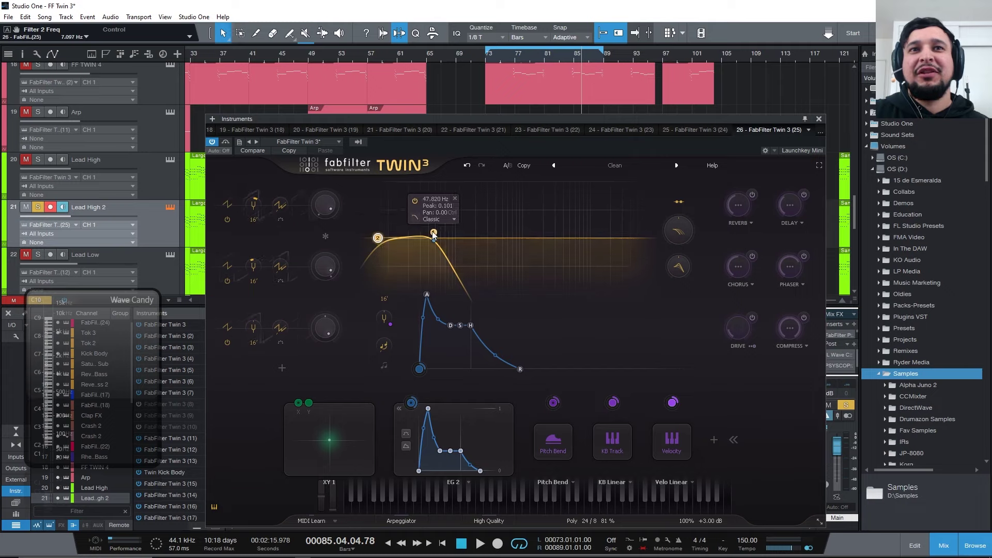
left_click_drag(434, 233, 497, 231)
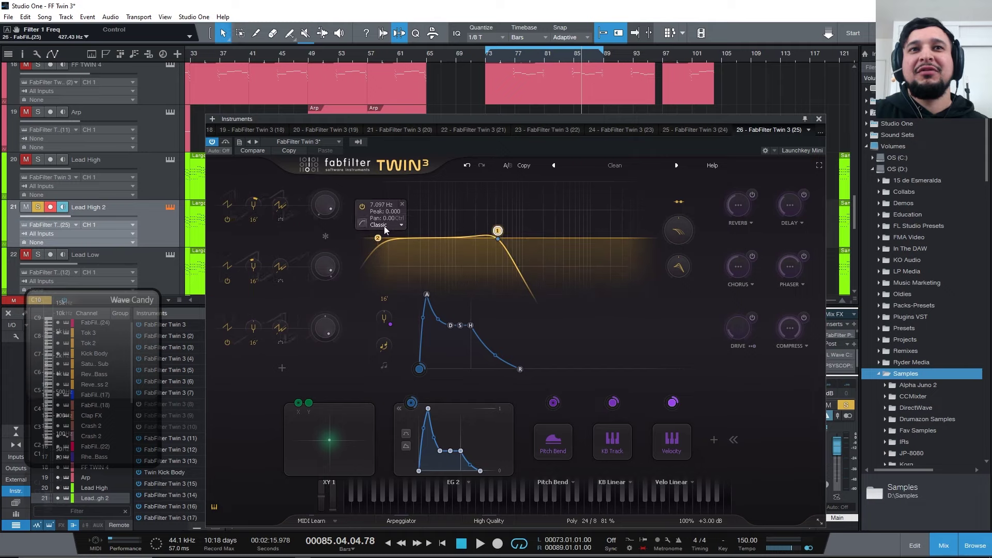
Step: Audition the filter pair and route XY 1's horizontal axis to the filter frequency offset
key("space")
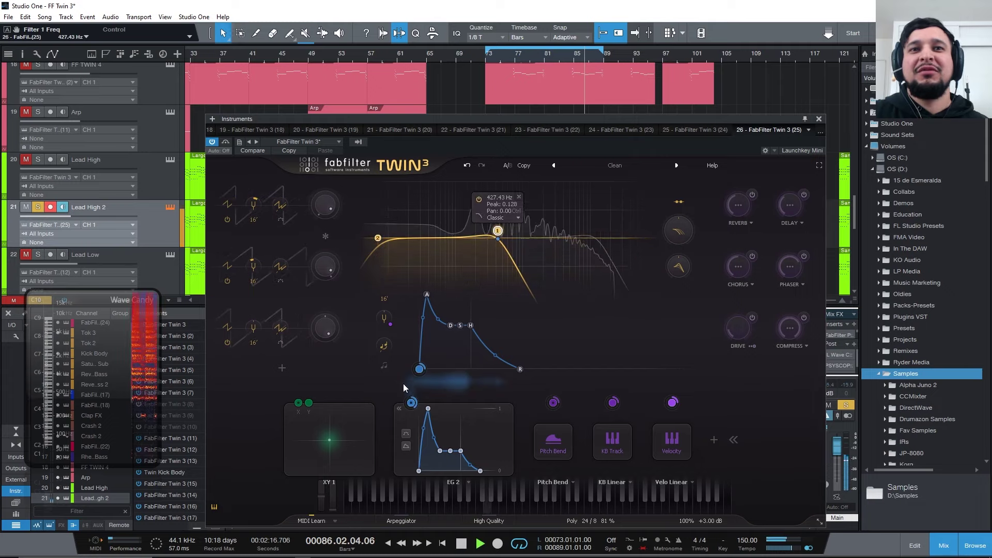
mouse_move(337, 435)
left_mouse_down()
mouse_move(381, 433)
mouse_move(276, 437)
mouse_move(331, 430)
left_mouse_up()
left_click_drag(298, 403, 681, 228)
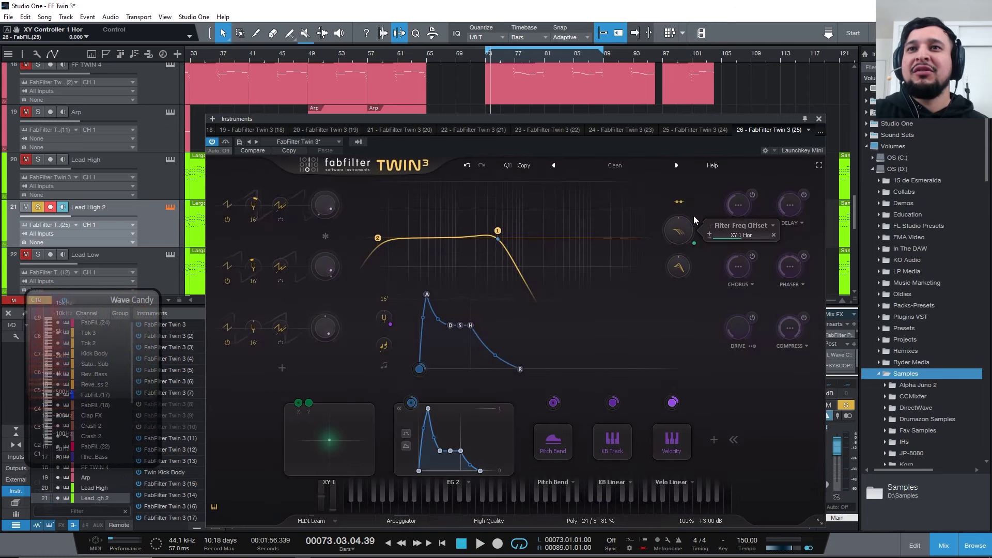
Step: Sweep XY 1 to its far right during playback while raising Filter 2's frequency to 161.79 Hz
key("space")
left_click_drag(329, 440, 418, 432)
left_click_drag(378, 243, 416, 244)
mouse_move(371, 438)
left_mouse_down()
mouse_move(287, 440)
mouse_move(389, 436)
left_mouse_up()
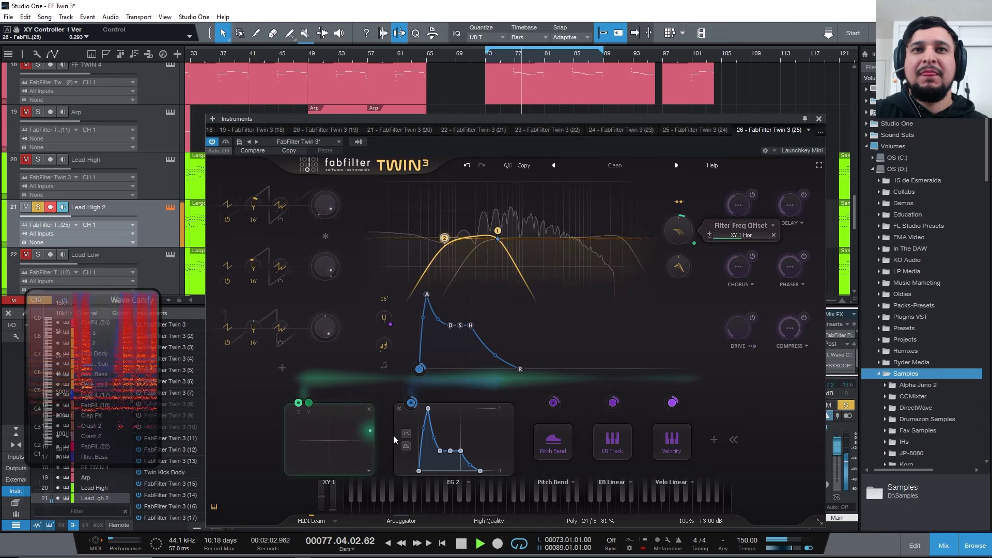
left_click_drag(450, 244, 468, 238)
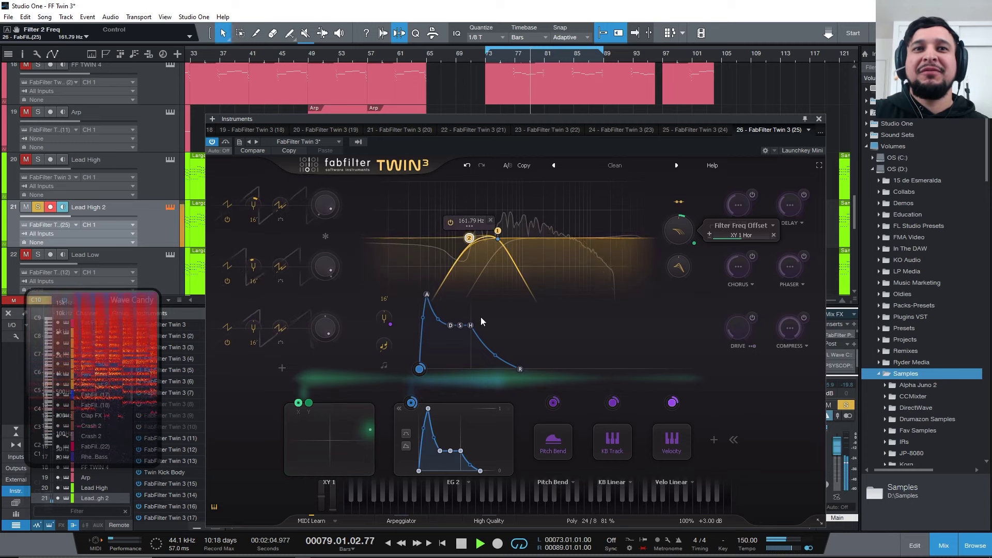
Step: Reset XY 1 to its centre and route EG 2 to Filter 2's frequency
mouse_move(361, 435)
left_mouse_down()
mouse_move(277, 438)
mouse_move(362, 430)
mouse_move(287, 439)
mouse_move(354, 439)
left_mouse_up()
key("space")
double_click(338, 433)
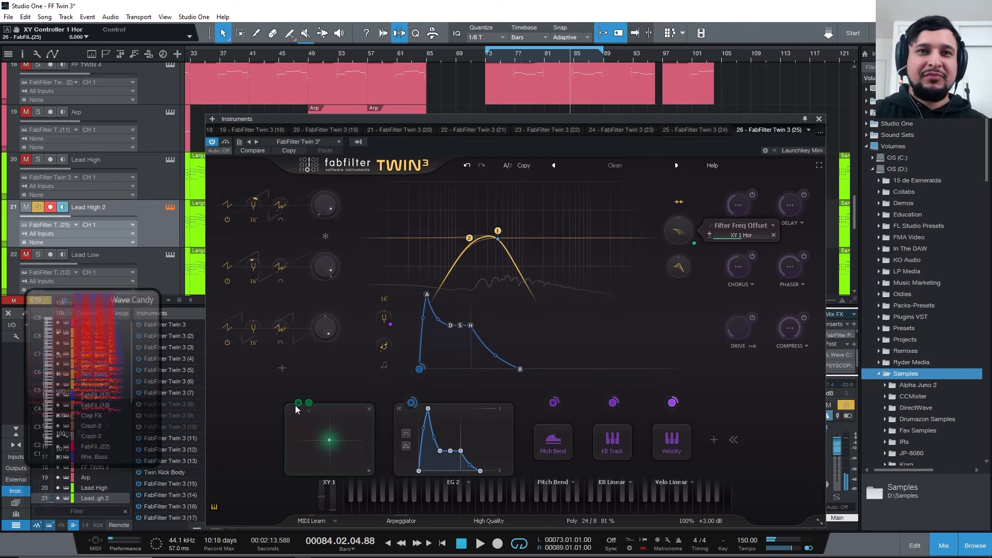
left_click_drag(298, 403, 469, 239)
left_click_drag(411, 403, 469, 238)
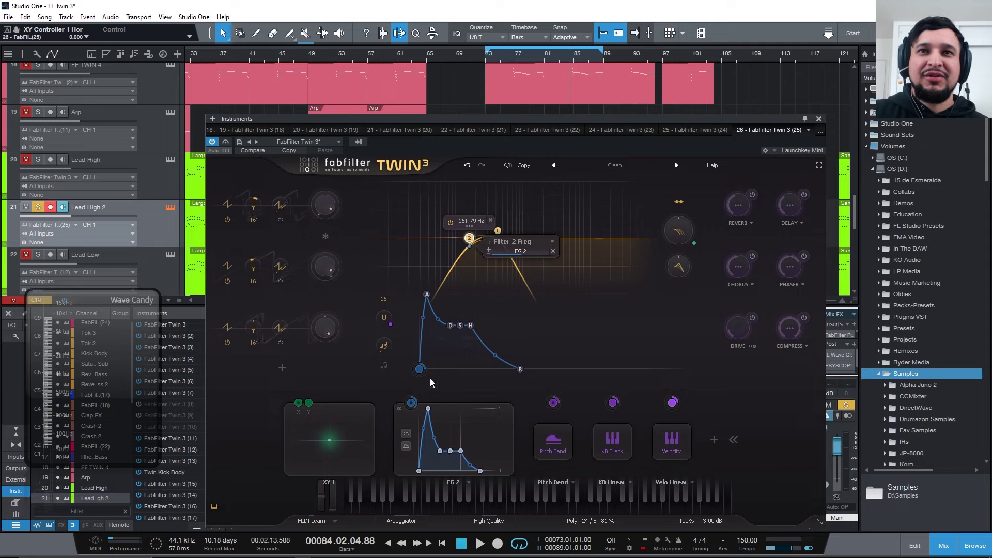
Step: Audition the patch while sweeping XY 1 fully right, and return the playback position to bar 74
key("space")
left_click_drag(330, 436, 385, 440)
key("space")
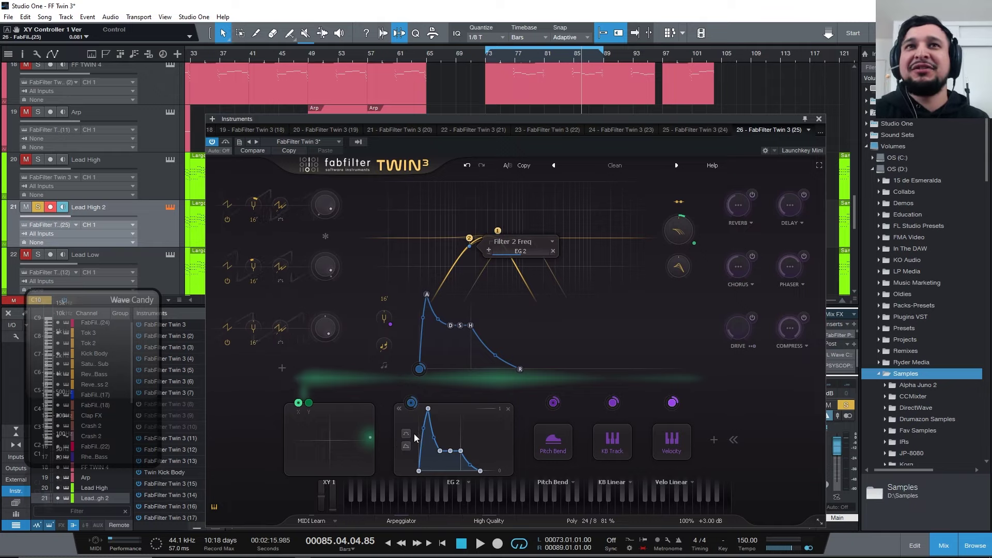
key("space")
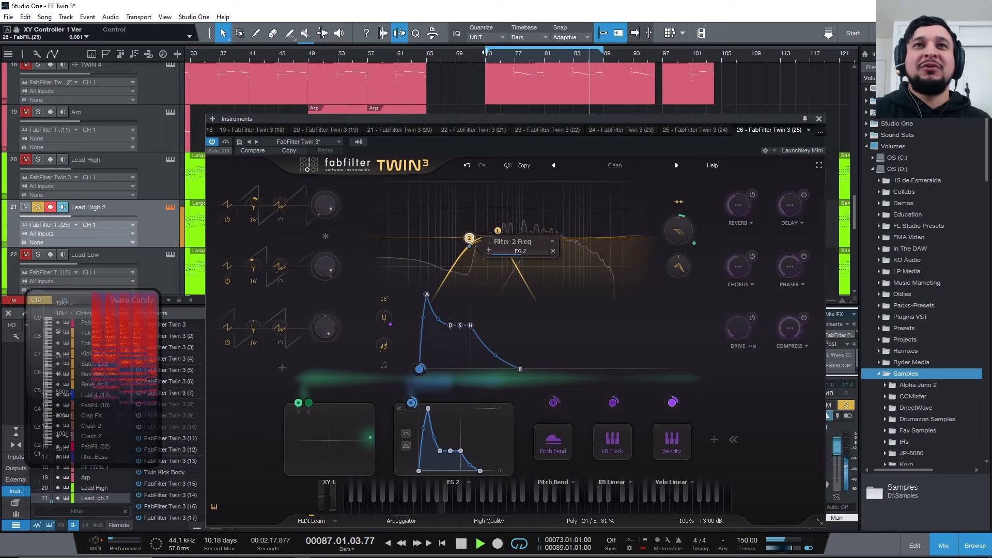
key("space")
left_click(488, 59)
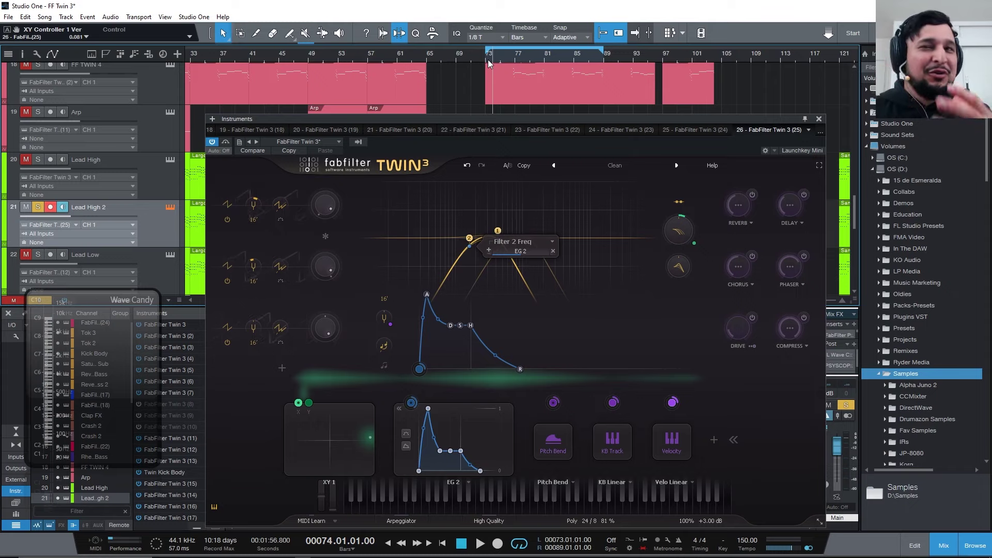
Step: Add Filter 3 at 8165.9 Hz and Filter 4 at 2095.6 Hz, and try a filter frequency offset of 0.951 octaves
double_click(584, 237)
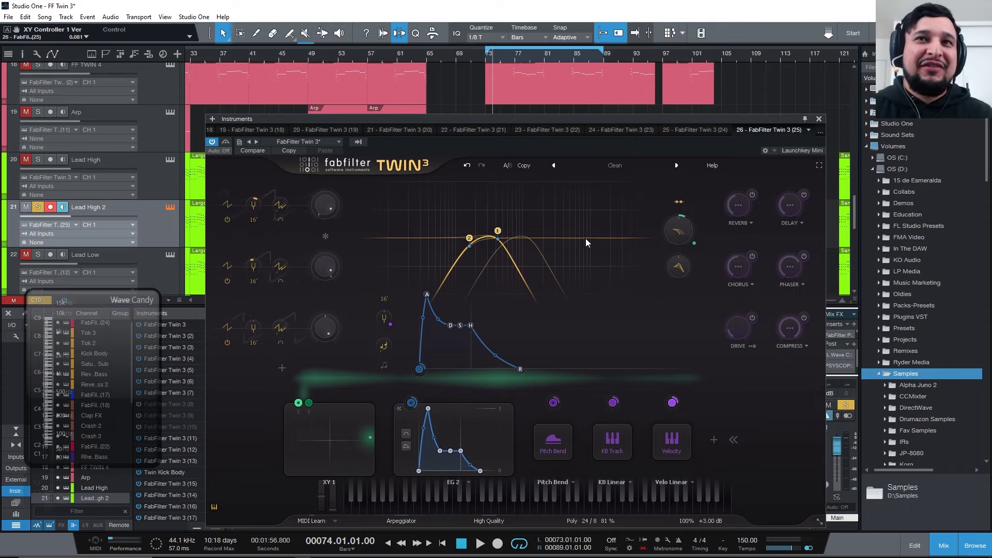
double_click(544, 237)
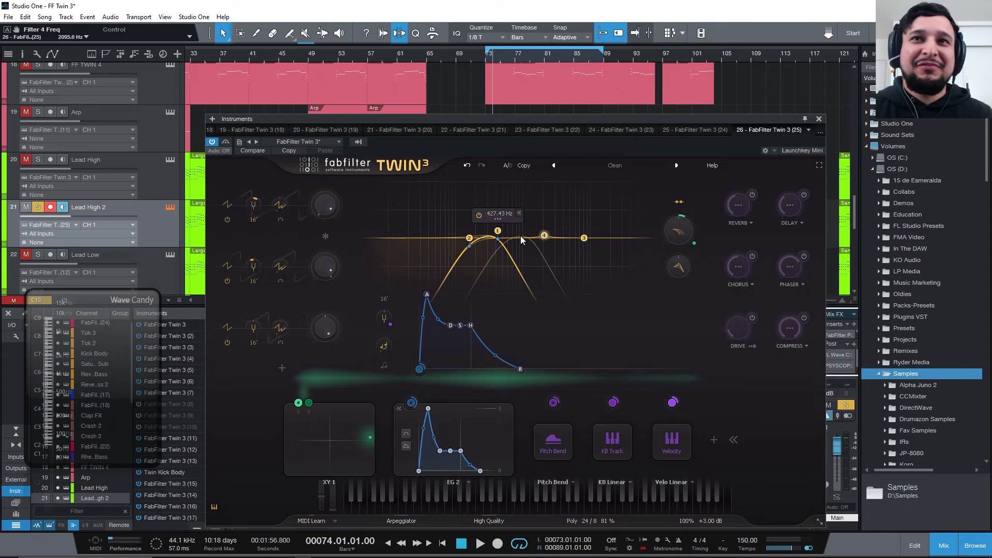
left_click_drag(679, 236, 690, 231)
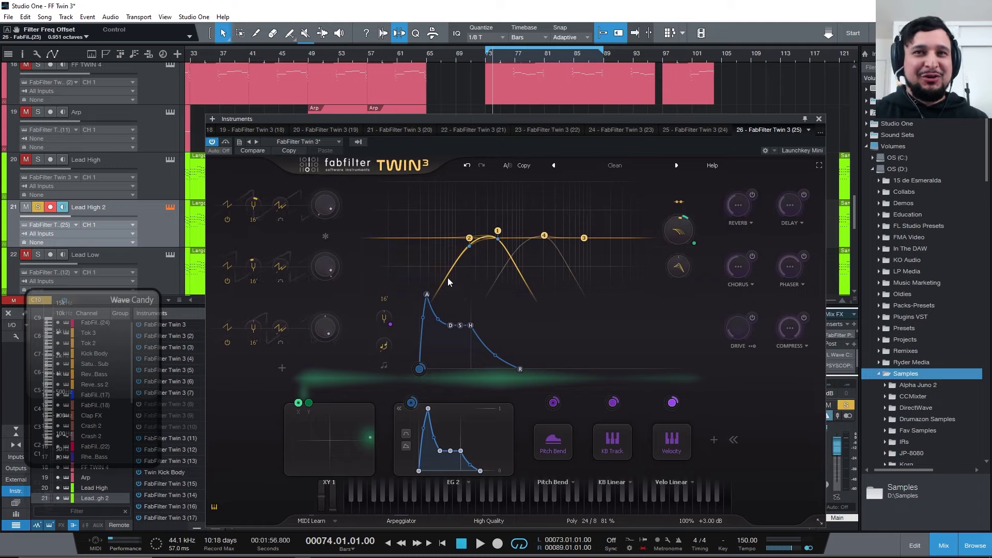
Step: Move Filter 2 to 43.011 Hz with a raised peak and set the filter frequency offset to -1.398 octaves
left_click_drag(470, 237, 429, 214)
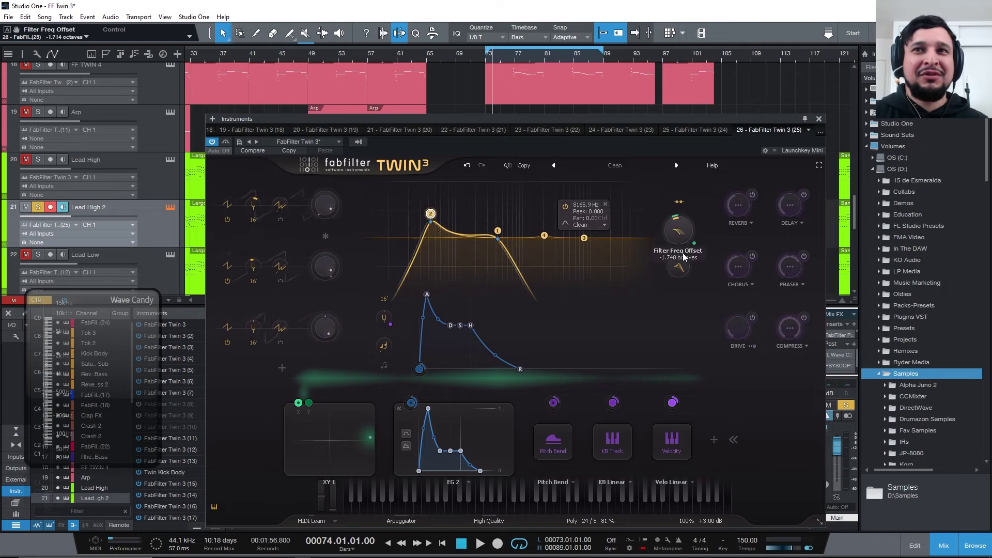
mouse_move(683, 254)
left_mouse_down()
mouse_move(683, 242)
mouse_move(691, 253)
left_mouse_up()
Step: Sweep XY 1 across its pad during playback and leave it near the right edge with a vertical value of 0.081
key("space")
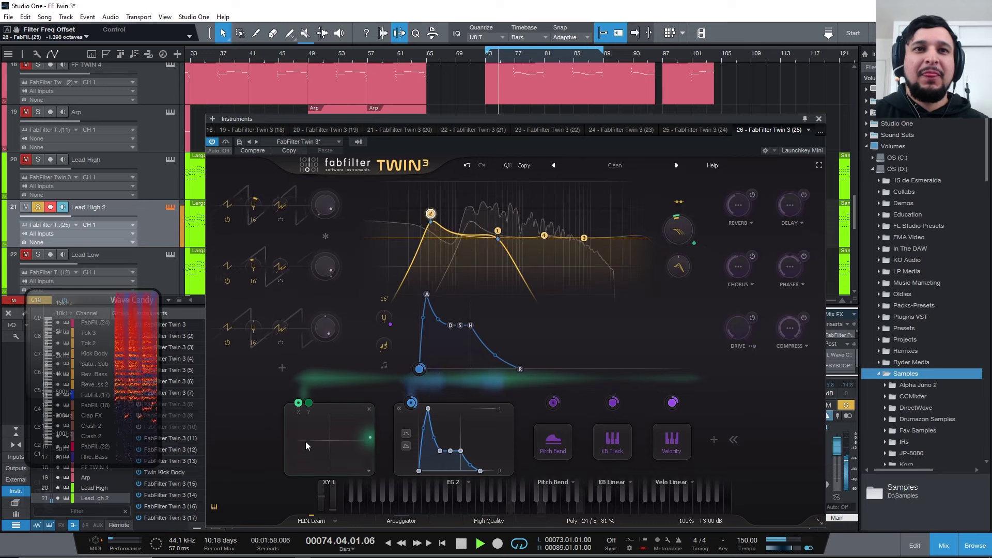
left_click_drag(305, 441, 321, 417)
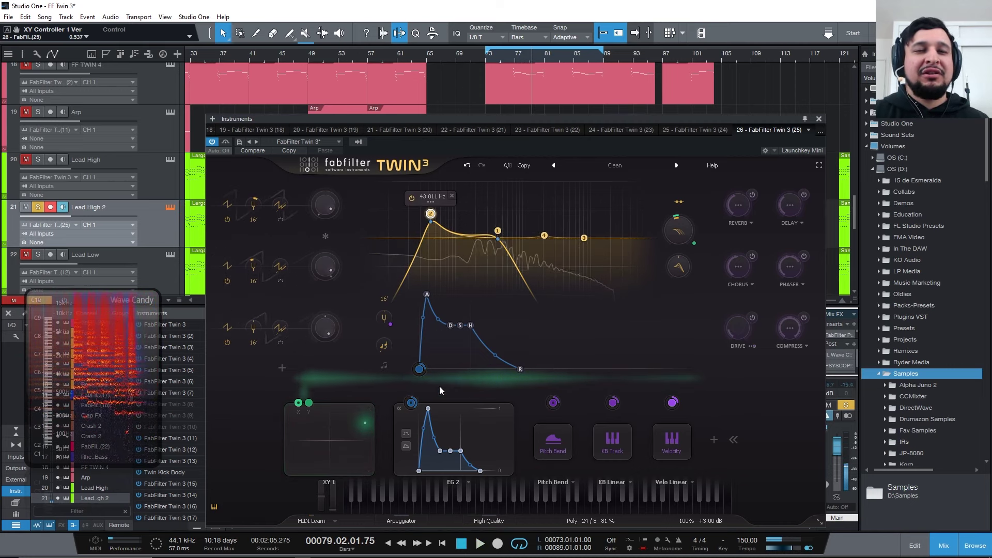
mouse_move(429, 409)
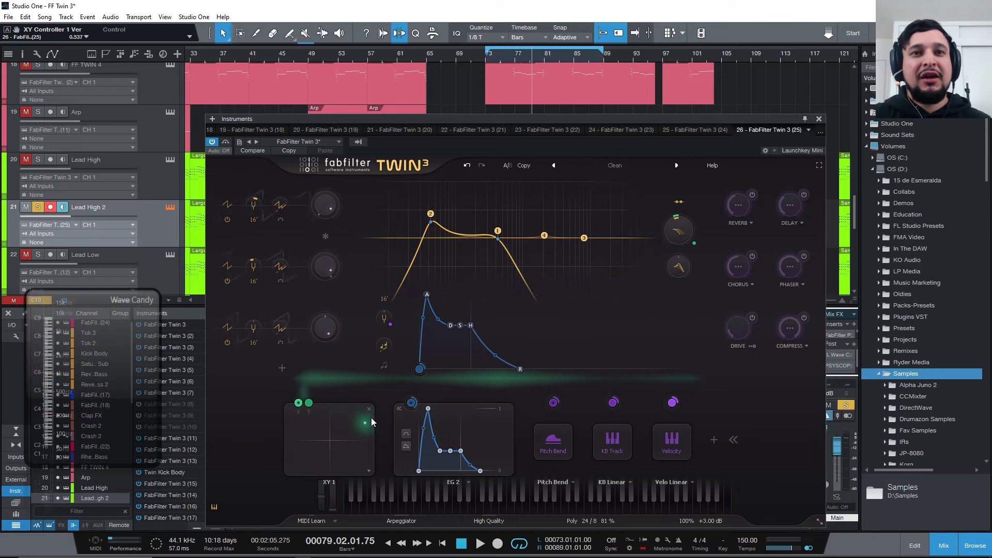
mouse_move(365, 425)
left_mouse_down()
mouse_move(281, 432)
mouse_move(375, 438)
left_mouse_up()
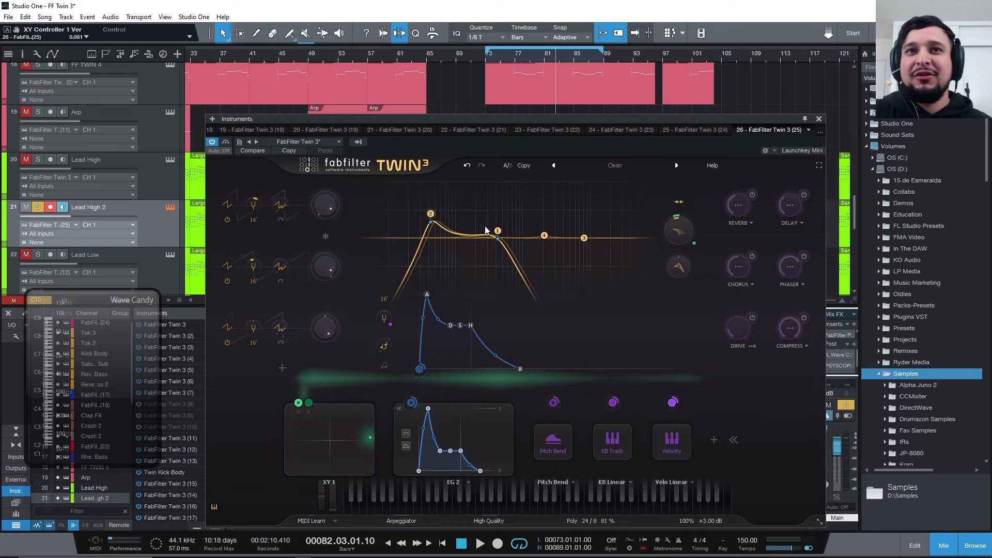
Step: Play the patch while sweeping XY 1 to the left, and reset the controller to its centre
mouse_move(476, 256)
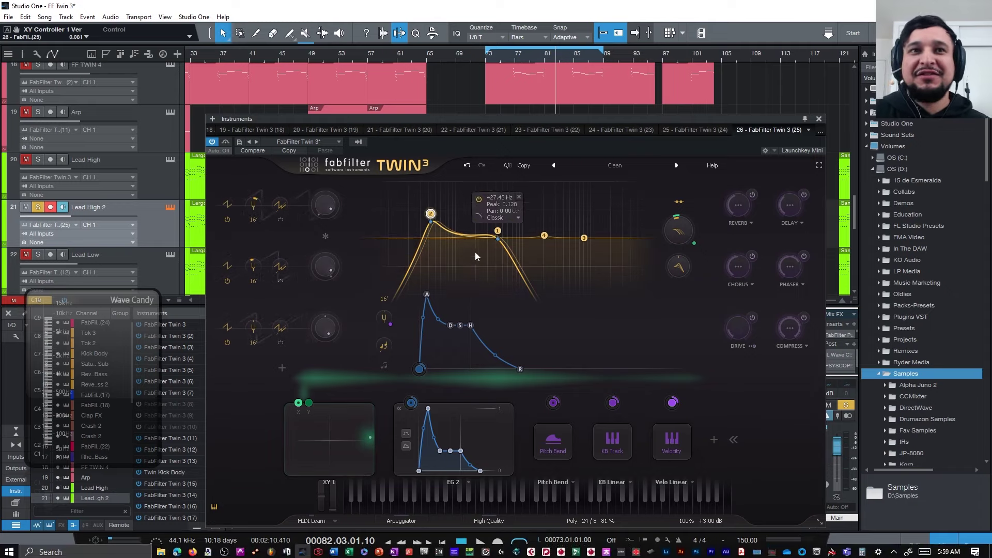
key("space")
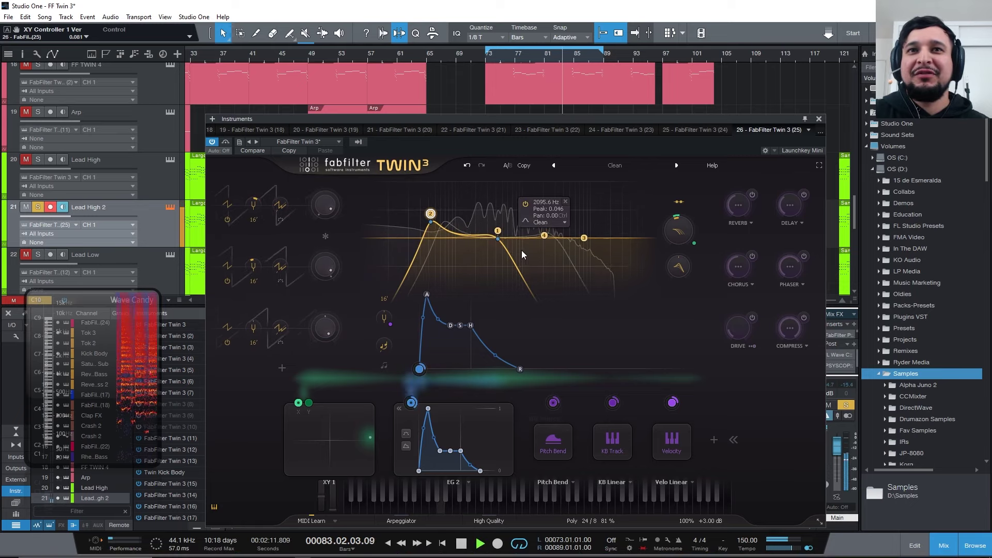
left_click_drag(368, 438, 302, 433)
key("space")
double_click(330, 442)
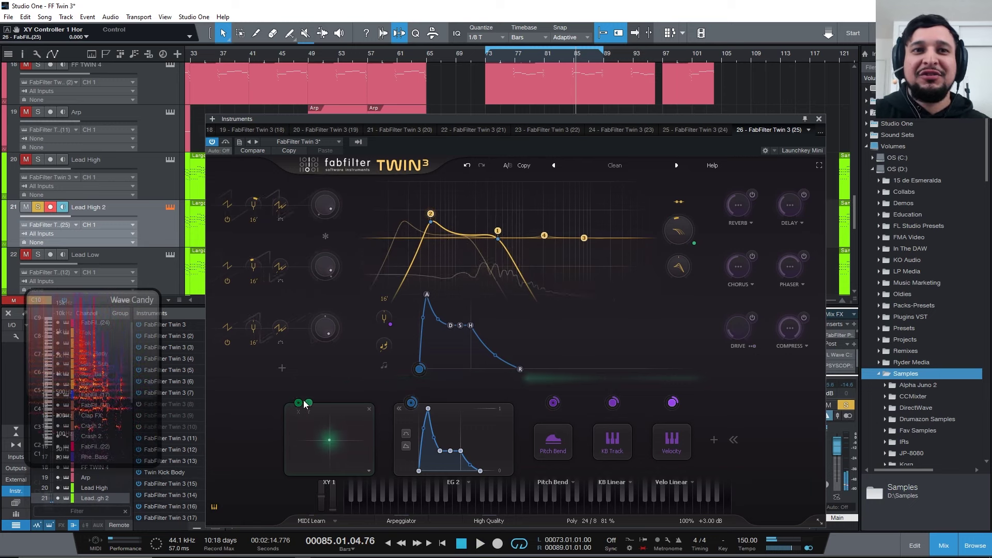
Step: Route XY 1's horizontal axis to the main envelope's decay slope and shorten the envelope's release to 146.9 ms
left_click_drag(300, 403, 442, 321)
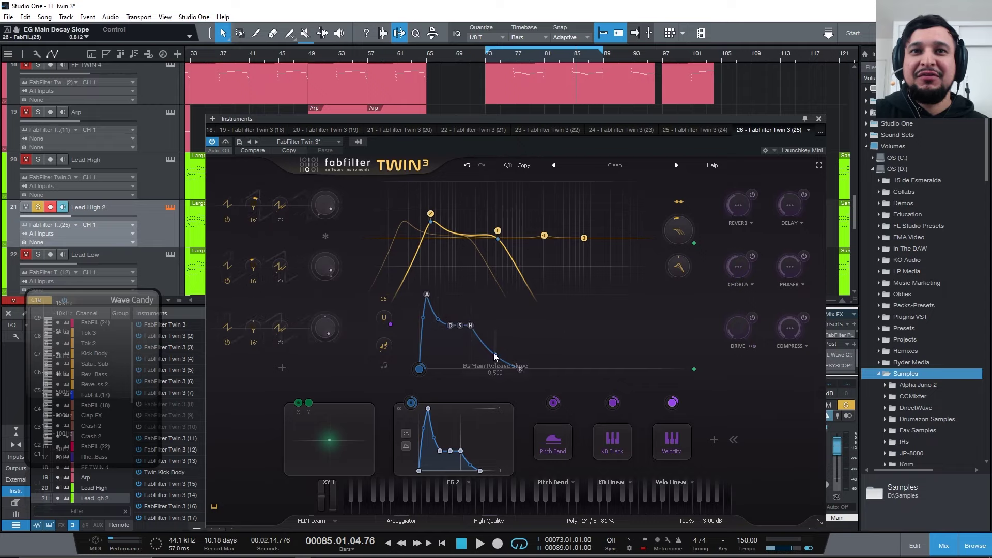
left_click_drag(519, 371, 483, 369)
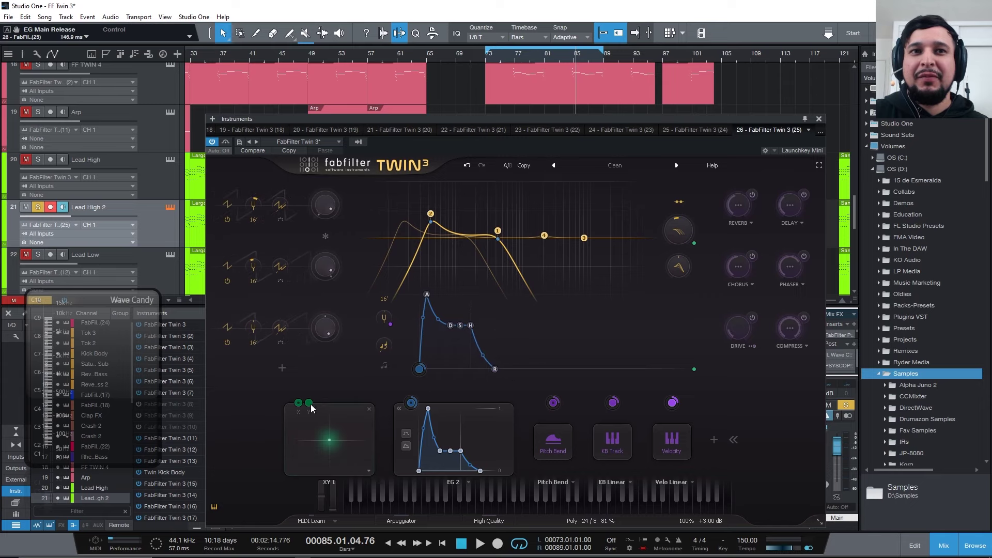
Step: Route XY 1's horizontal axis inverted to the main envelope's release slope, and test it by sweeping the controller right
left_click_drag(300, 403, 504, 361)
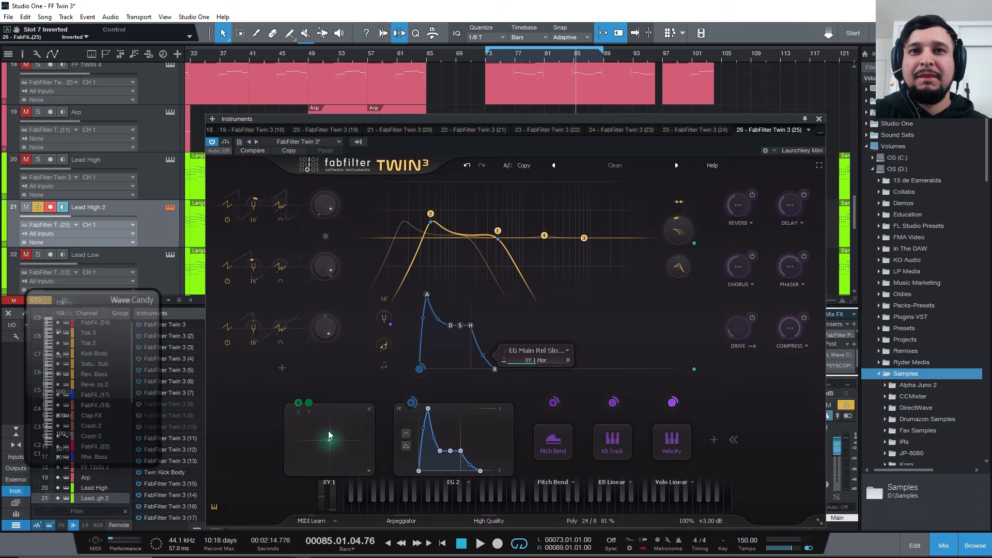
left_click_drag(329, 435, 426, 435)
key("space")
Step: Route XY 1's horizontal axis inverted to EG 2's decay slope and start playback
left_click_drag(302, 408, 479, 469)
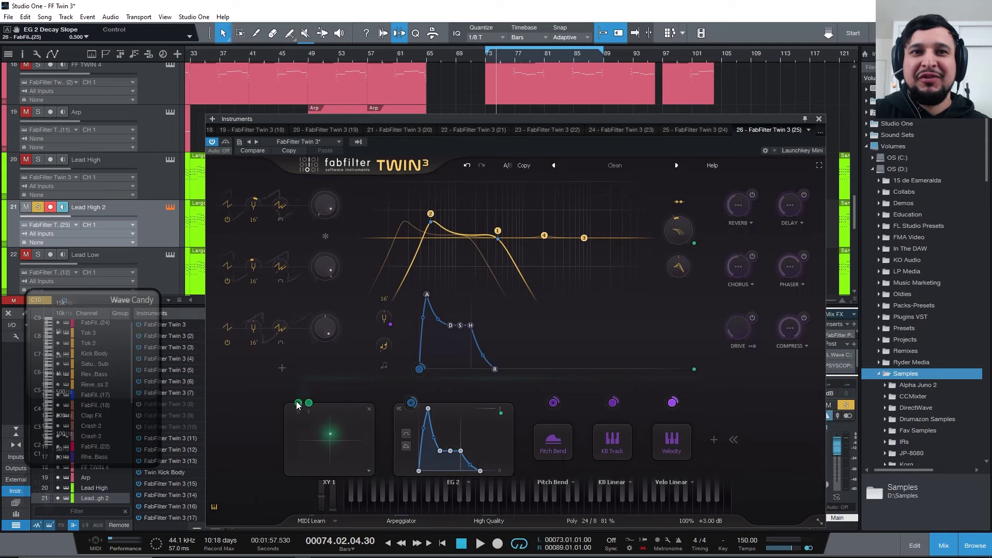
left_click_drag(297, 404, 456, 447)
key("space")
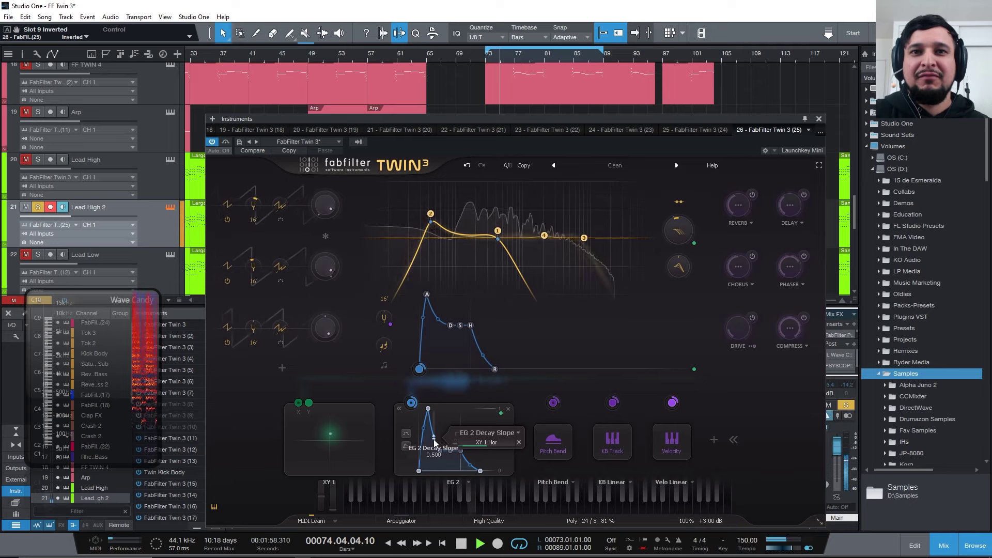
Step: Route XY 1's horizontal axis to EG 2's release slope and audition it by sweeping the controller to the right
left_click(470, 465)
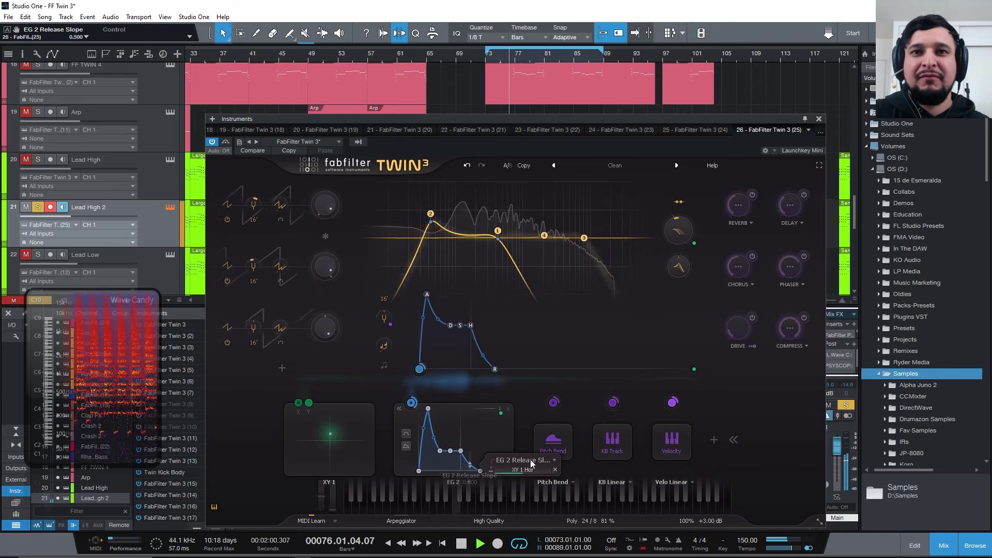
left_click_drag(326, 434, 349, 435)
key("space")
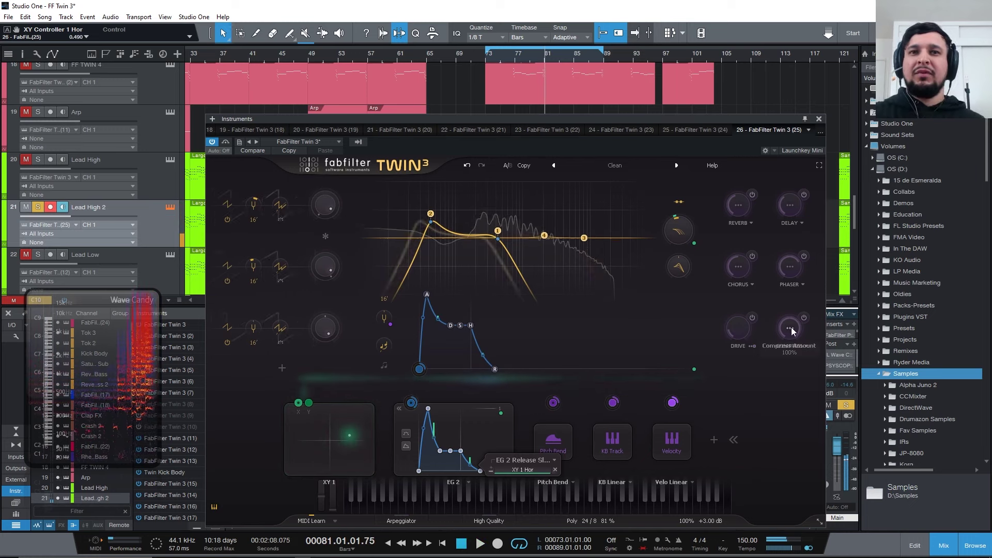
Step: Enable the reverb and route the main envelope, inverted, to the reverb amount
mouse_move(791, 331)
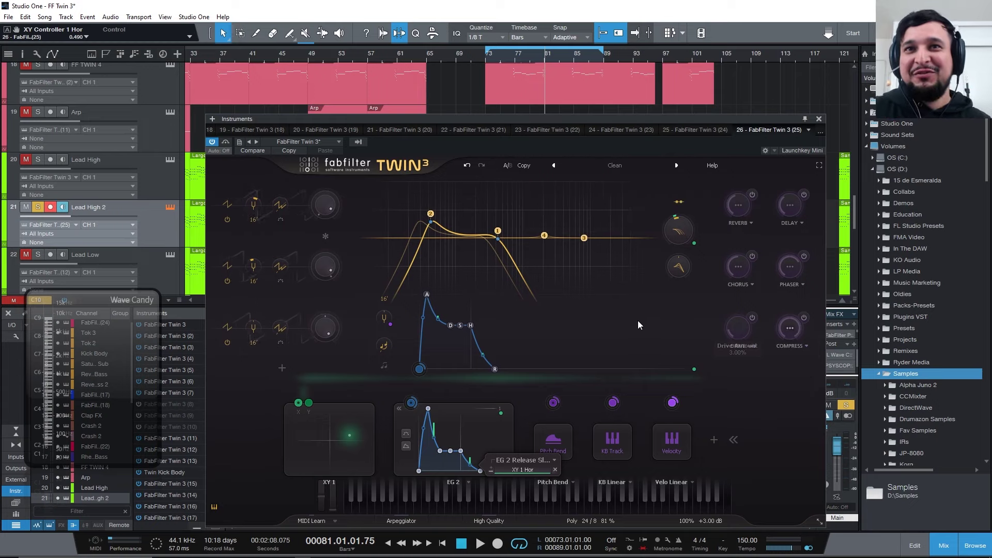
left_click(753, 195)
key("space")
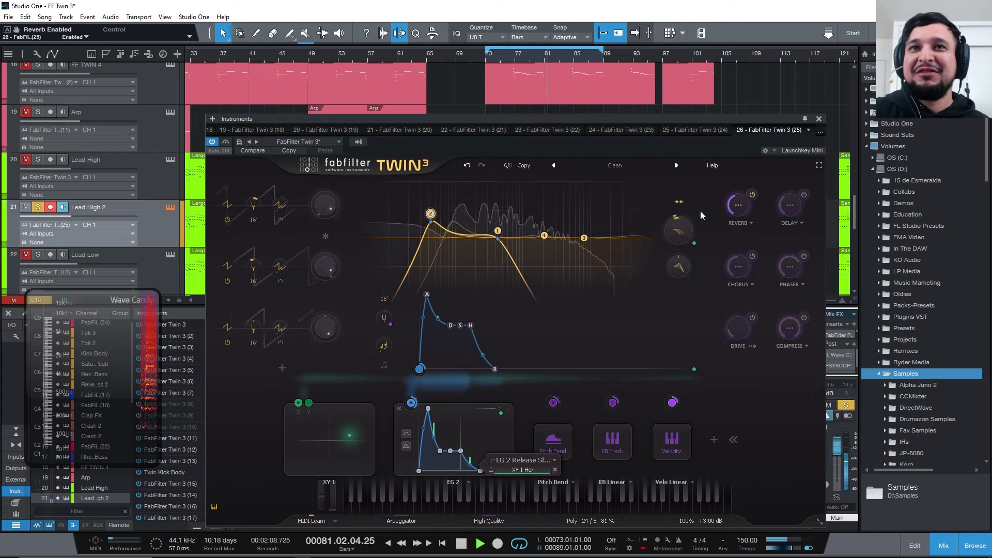
key("space")
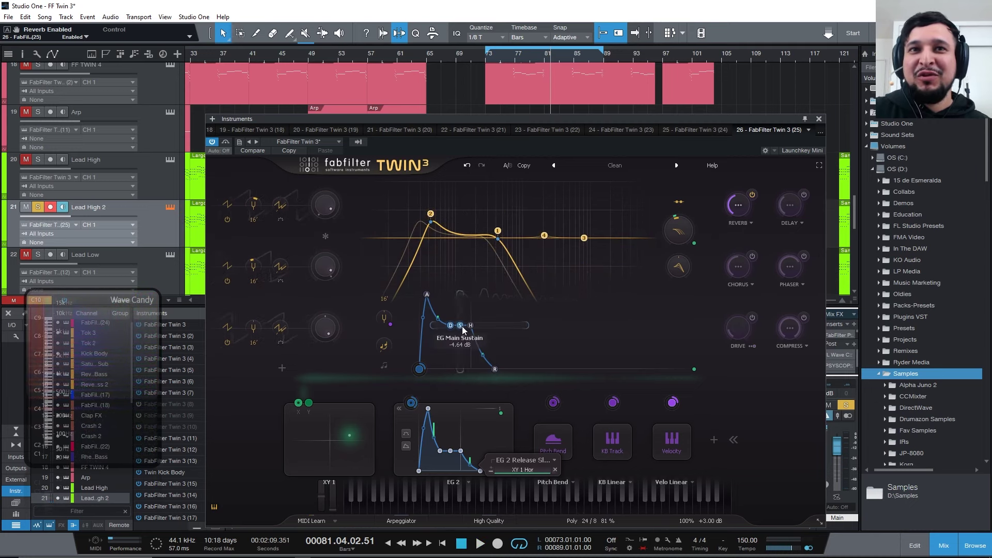
left_click_drag(420, 371, 739, 204)
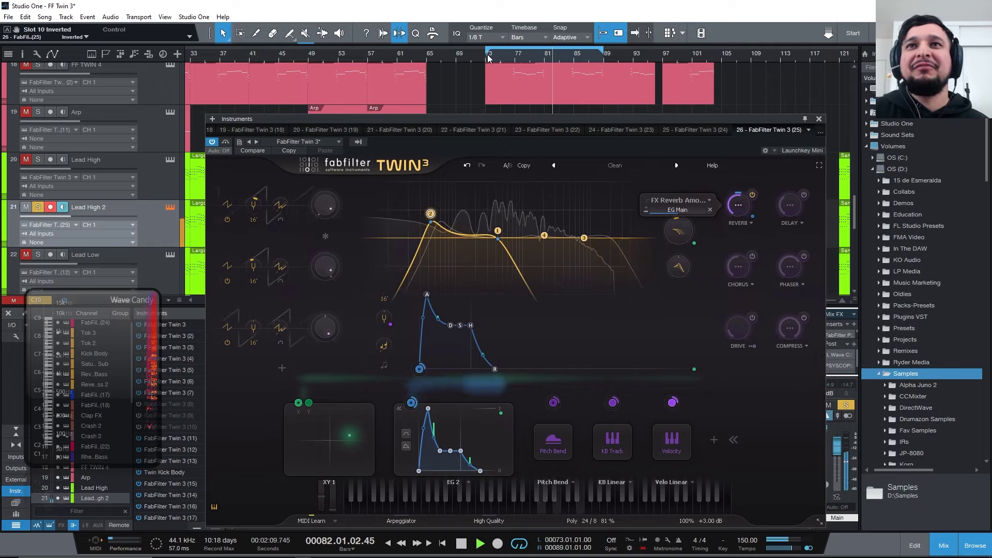
Step: Raise the reverb amount to 80.7% during playback and set the main envelope's reverb modulation level to 0.444
left_click_drag(682, 212, 742, 167)
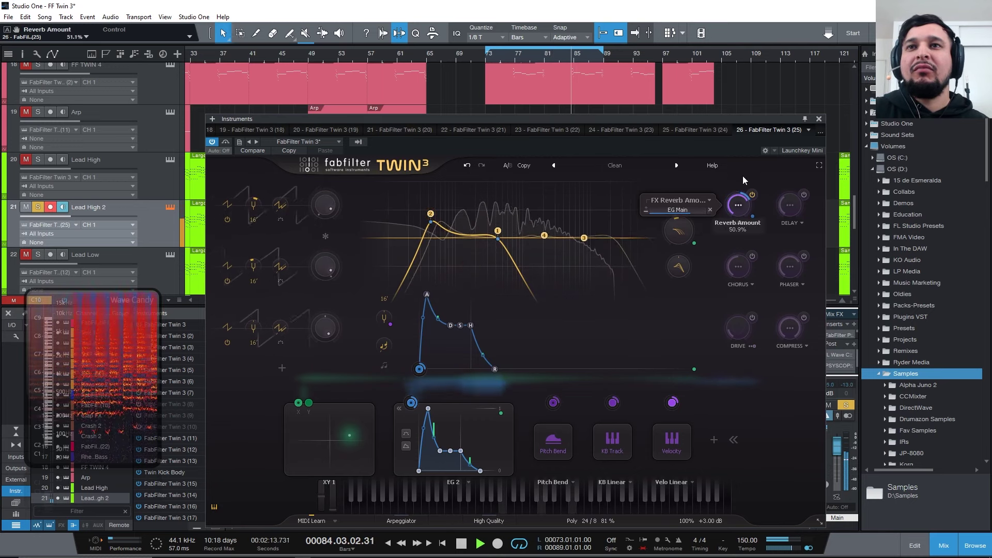
left_click_drag(693, 211, 725, 168)
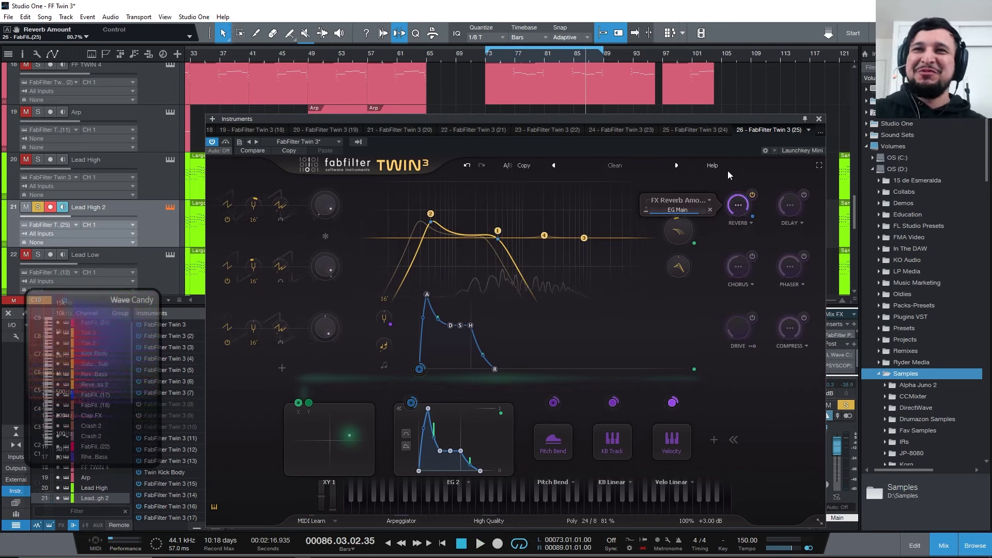
key("space")
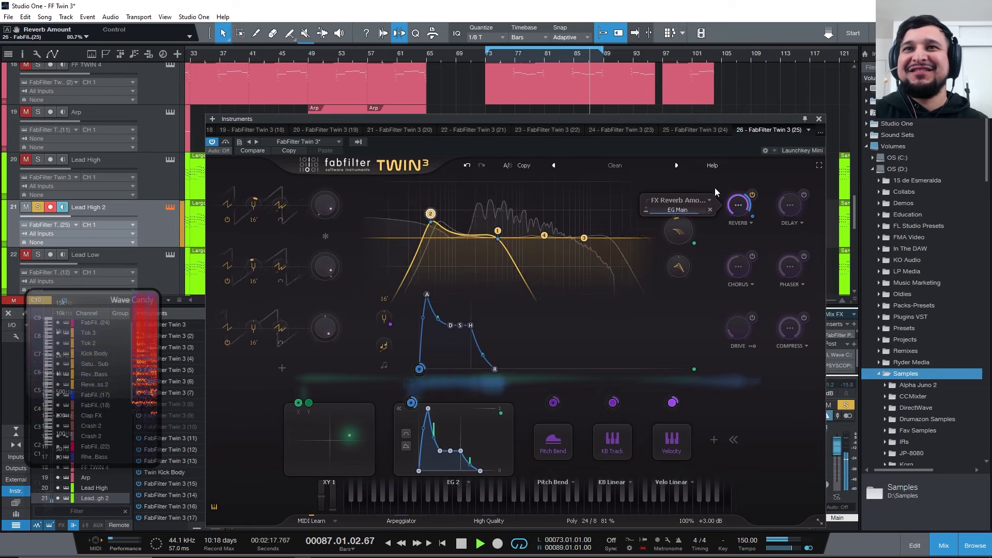
left_click_drag(698, 211, 664, 208)
Step: Audition 64 and 3 unison voices before choosing 4, and lower the reverb amount to 34.8%
left_click(588, 521)
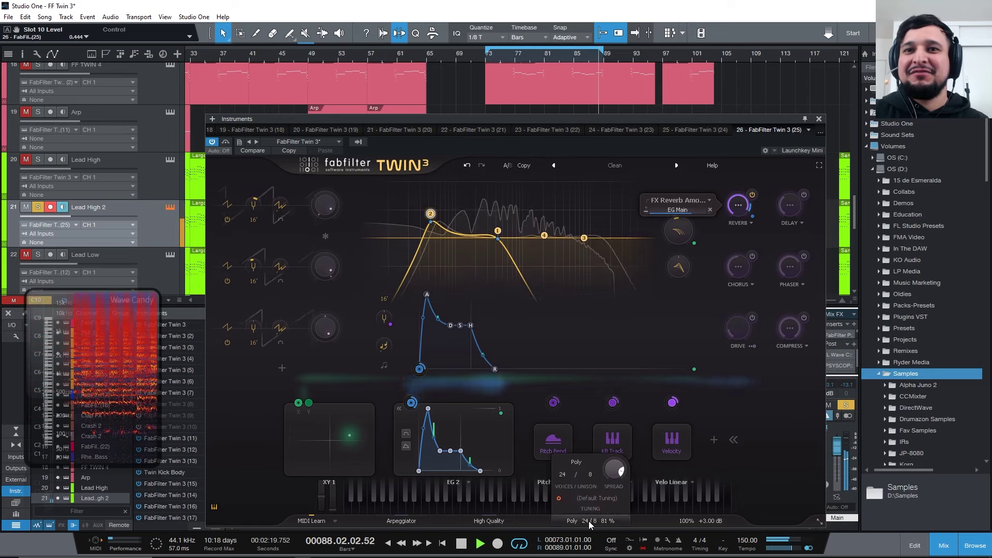
left_click_drag(590, 478, 601, 457)
left_click(590, 473)
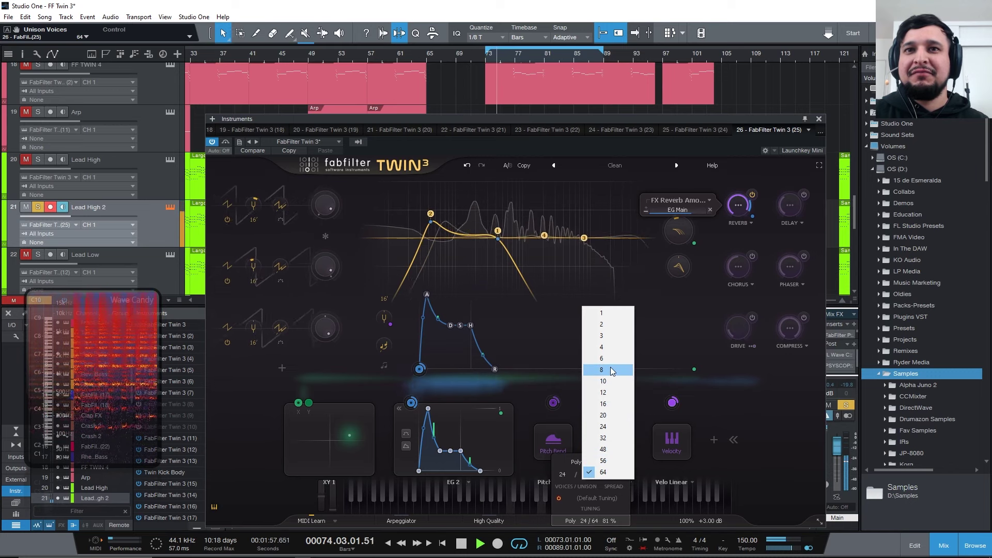
left_click(609, 337)
left_click(591, 474)
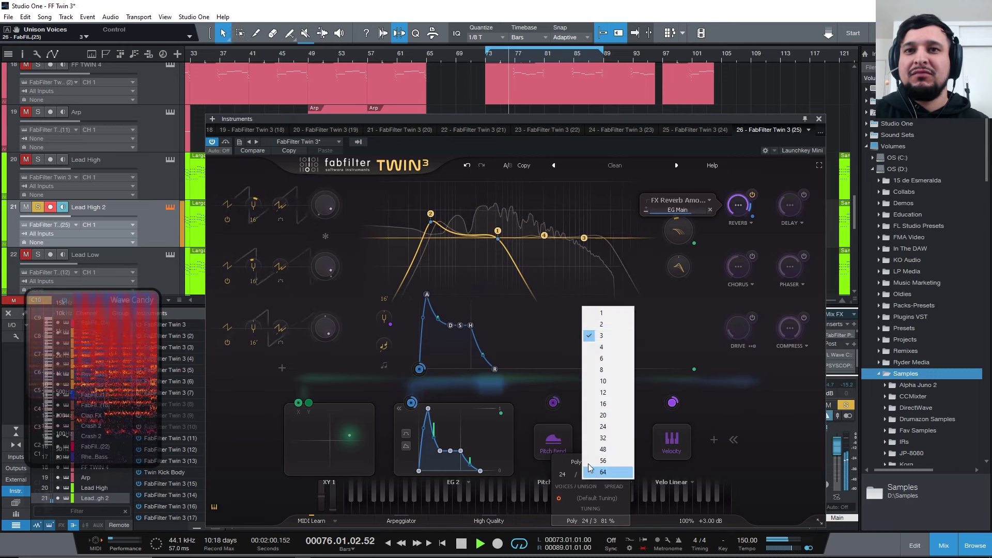
left_click(609, 346)
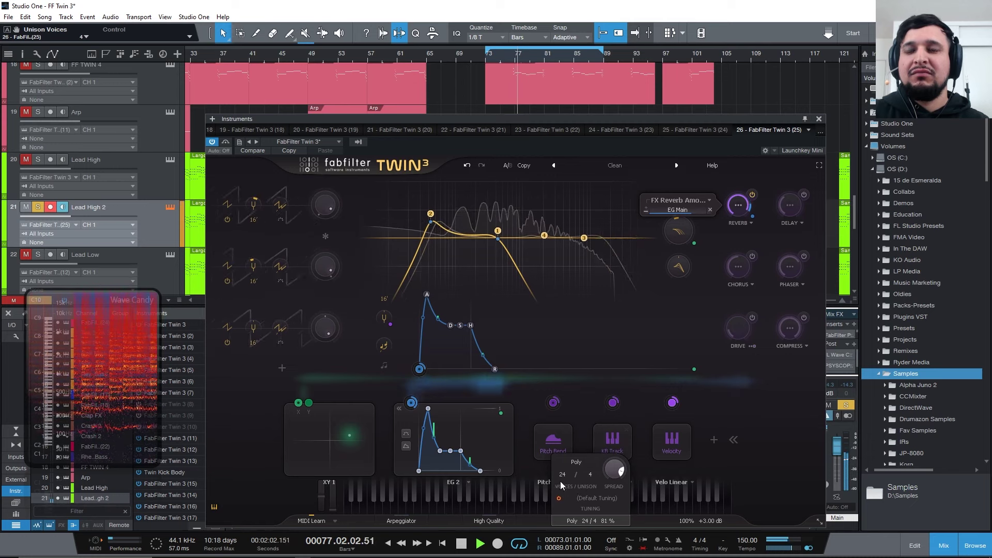
left_click_drag(738, 207, 736, 264)
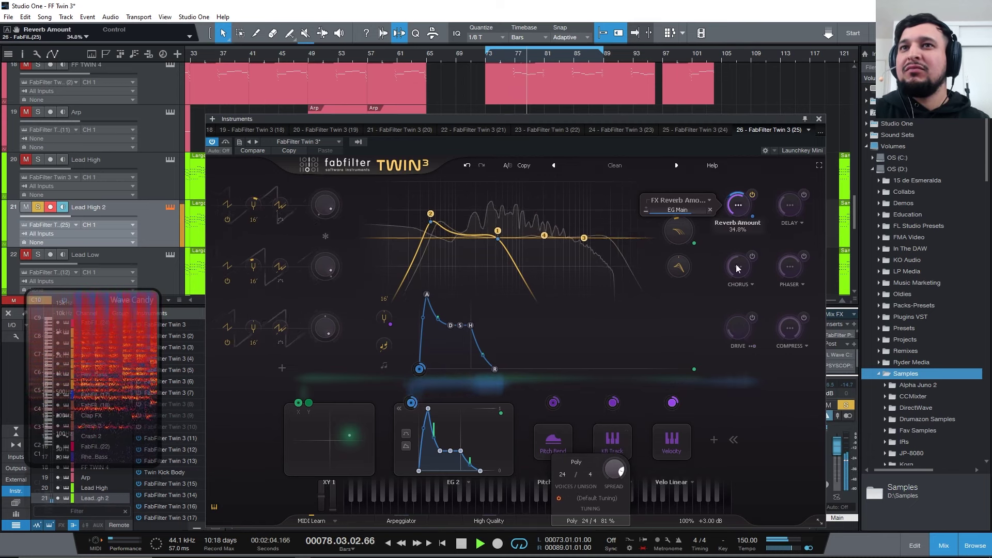
key("space")
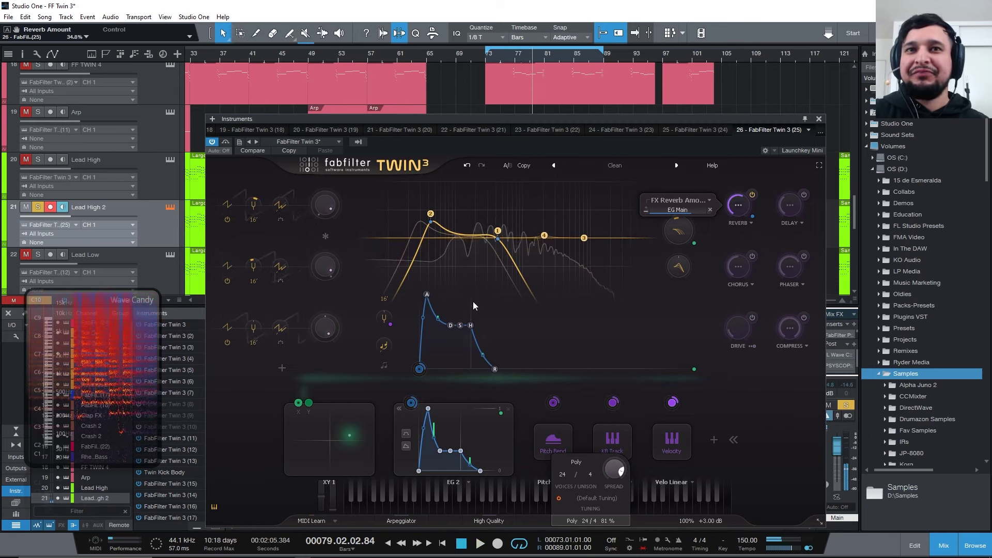
Step: Route the main envelope to the delay amount, and enable the delay and adjust its tempo sync
left_click(431, 214)
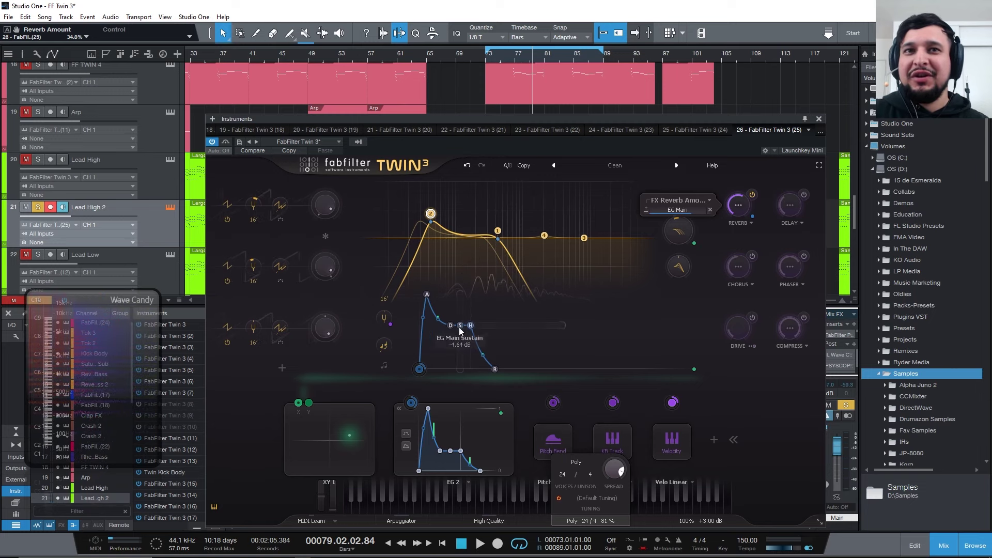
left_click_drag(422, 369, 790, 207)
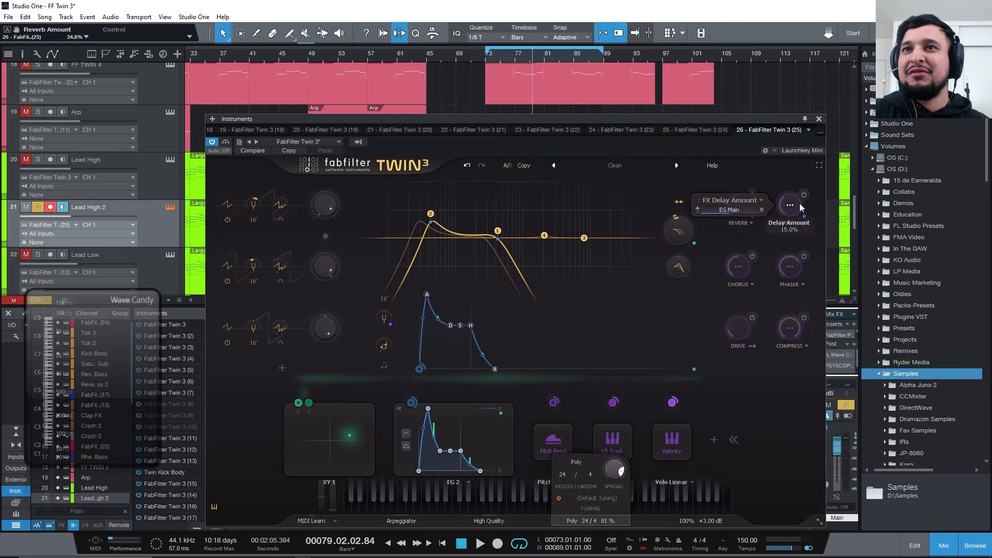
left_click(789, 205)
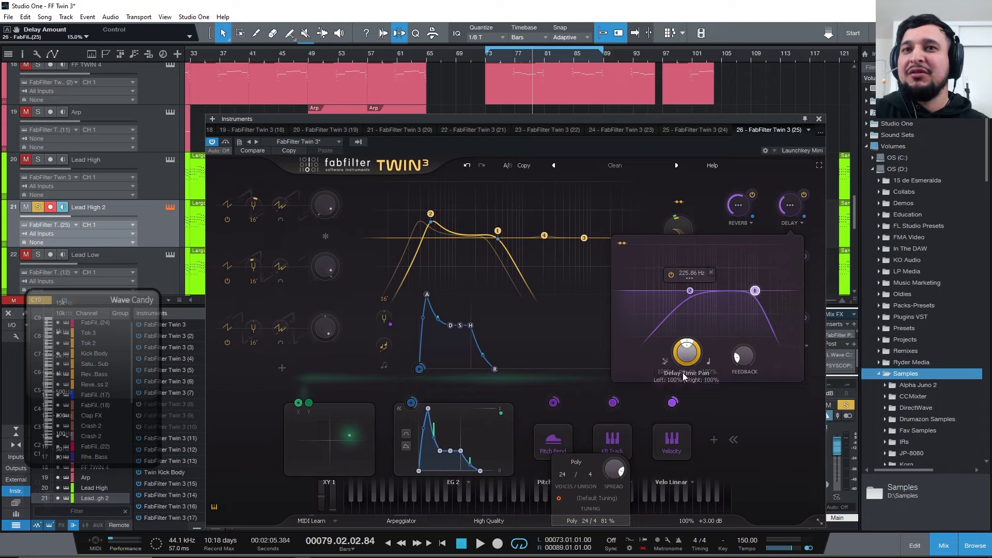
mouse_move(707, 272)
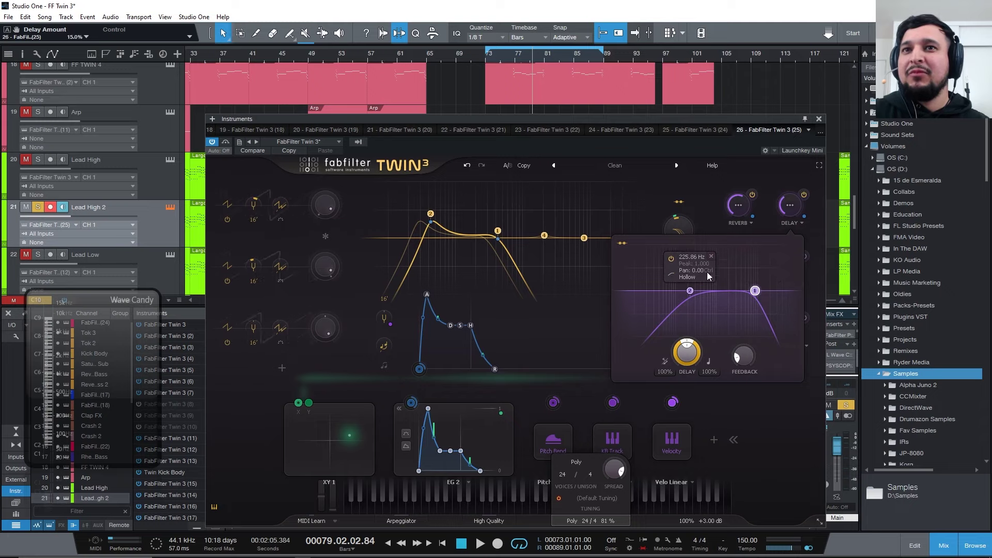
left_click(709, 363)
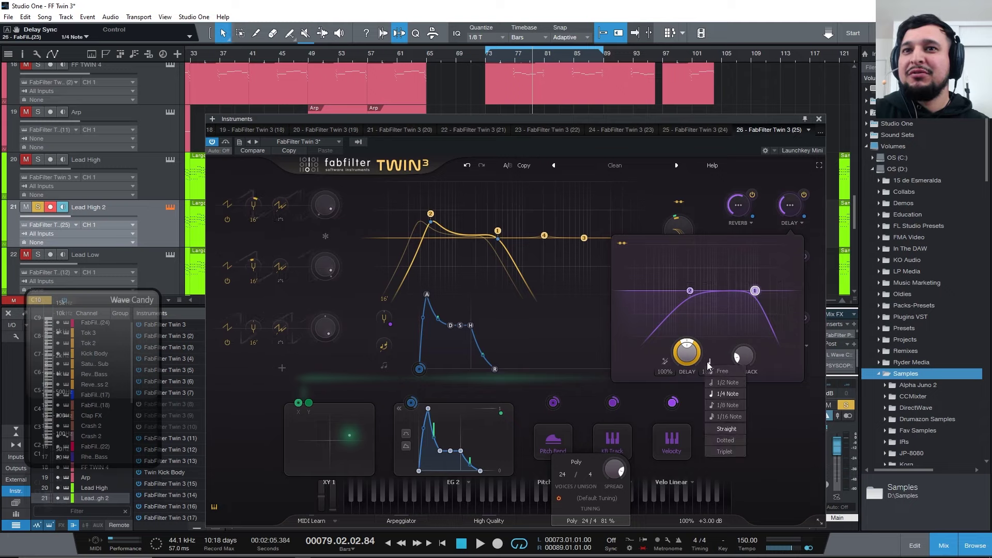
left_click(725, 452)
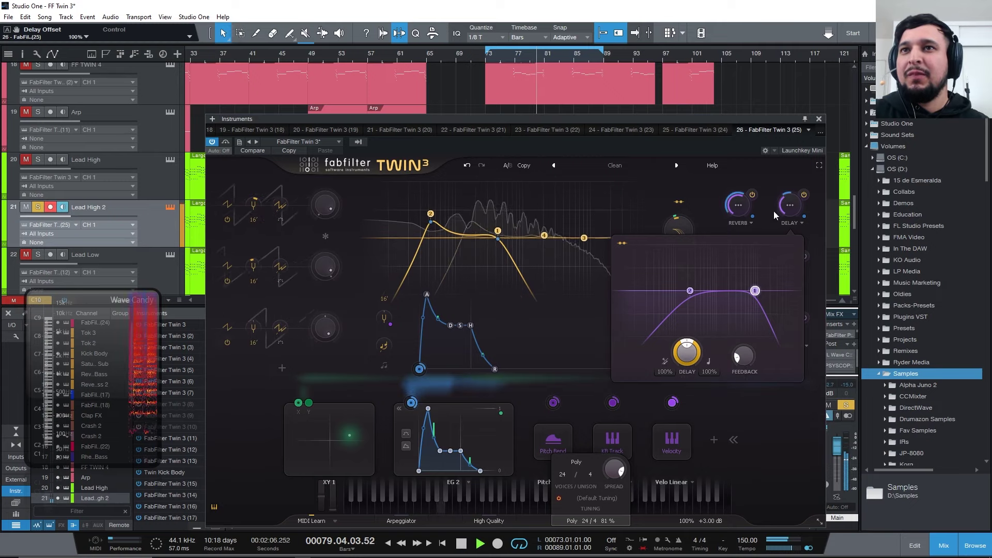
Step: Raise the delay's low-cut filter to 1402.1 Hz and switch the delay to Ping Pong L-R mode
left_click_drag(690, 291, 747, 291)
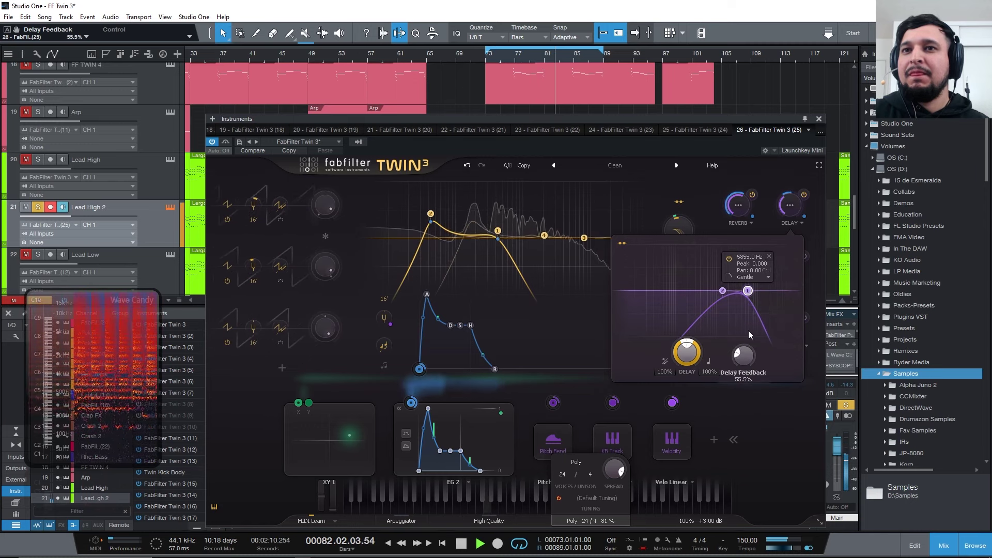
left_click(669, 367)
left_click(680, 383)
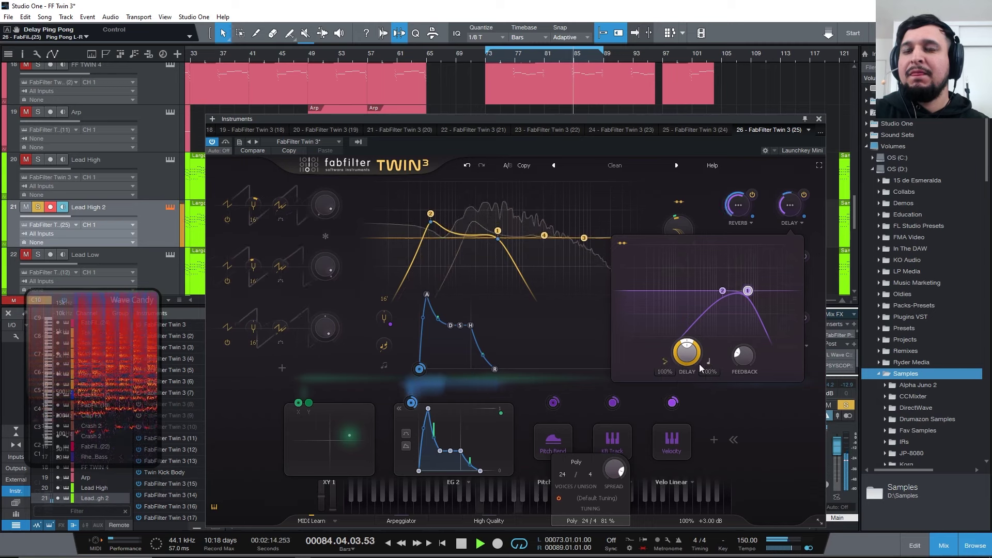
Step: Set the delay's left time to 150% and feedback to 75.5%, and open its filter 1 to 13181 Hz
left_click_drag(706, 365, 714, 393)
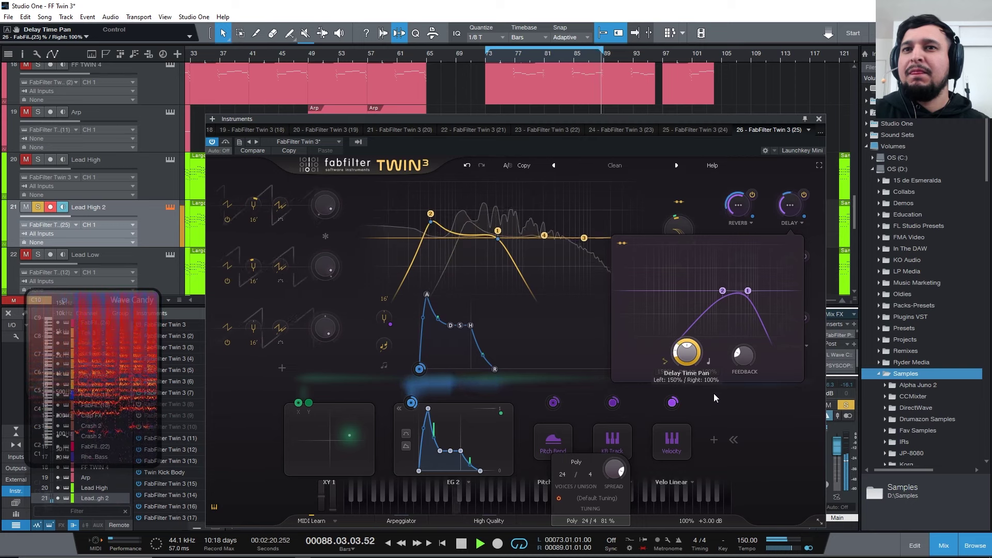
left_click_drag(744, 356, 742, 341)
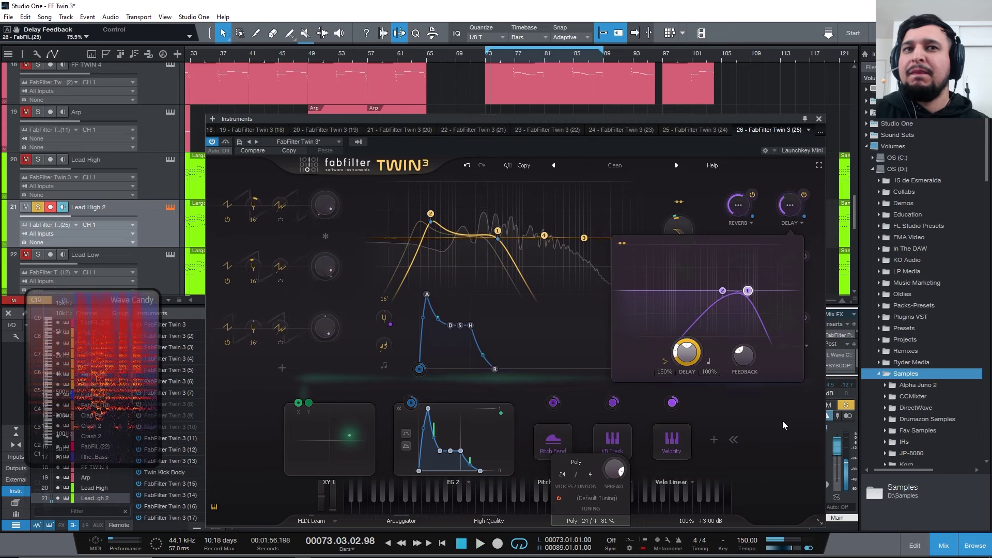
left_click_drag(747, 290, 769, 317)
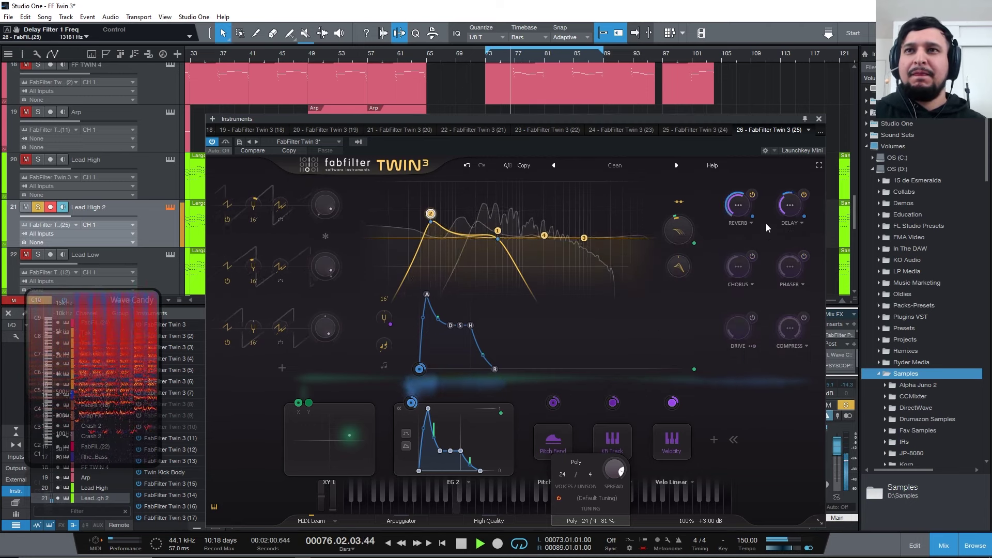
Step: Raise the delay amount to 38.4% while playing the patch
mouse_move(806, 217)
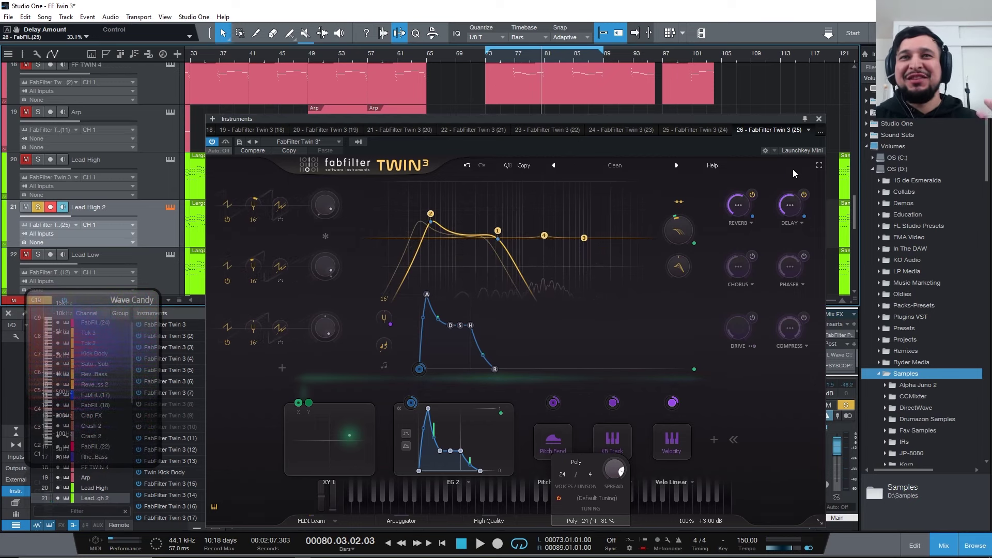
key("space")
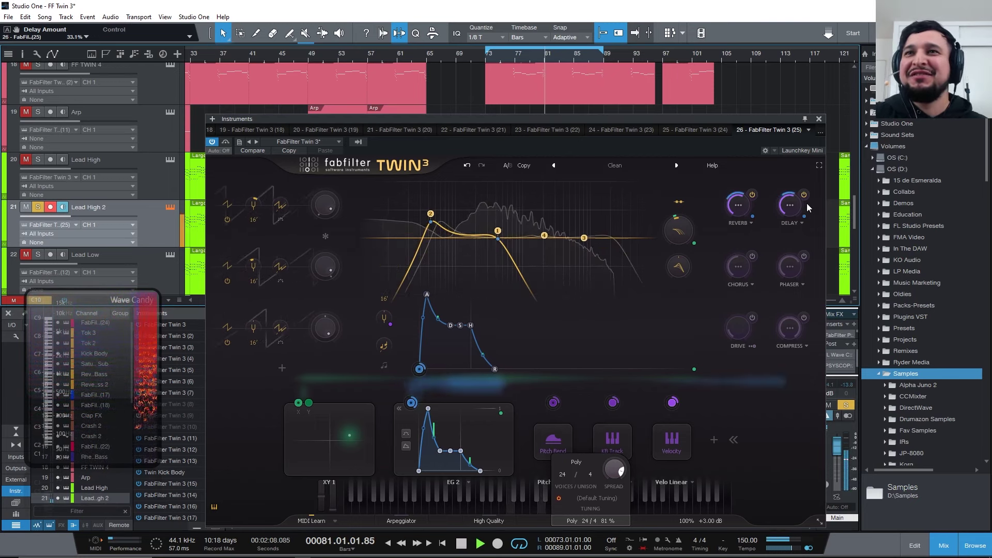
left_click_drag(795, 196, 790, 191)
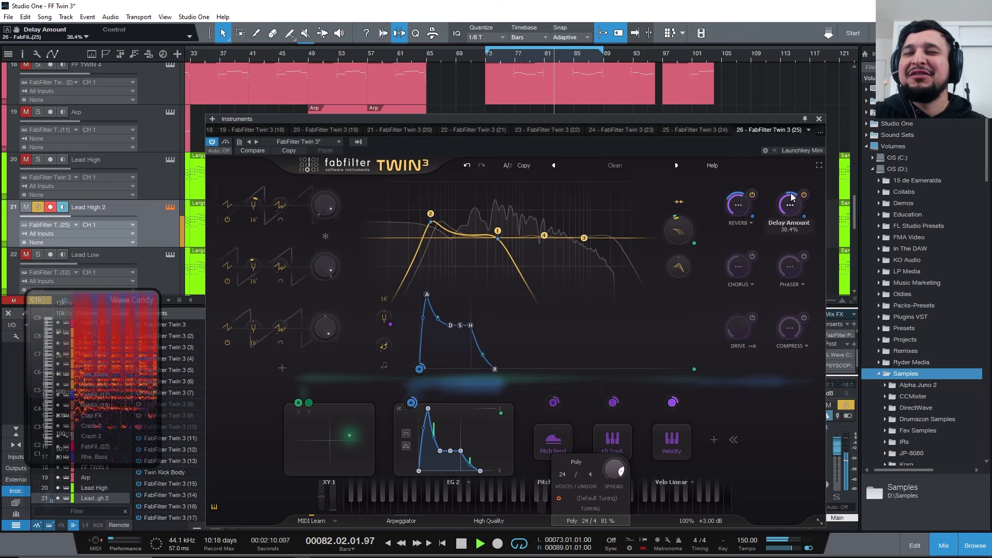
key("space")
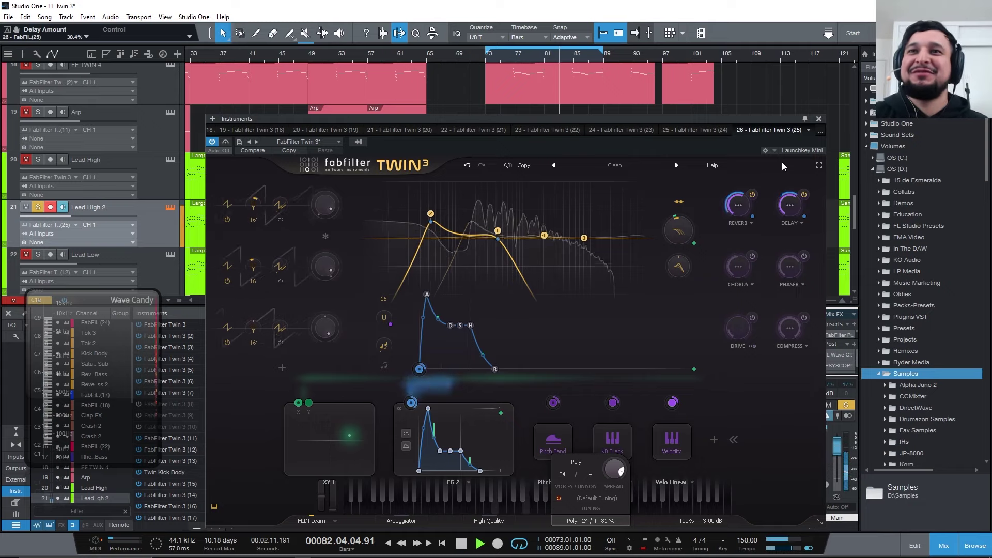
Step: Enable the chorus and disable the reverb and delay to hear the chorus alone
left_click(753, 256)
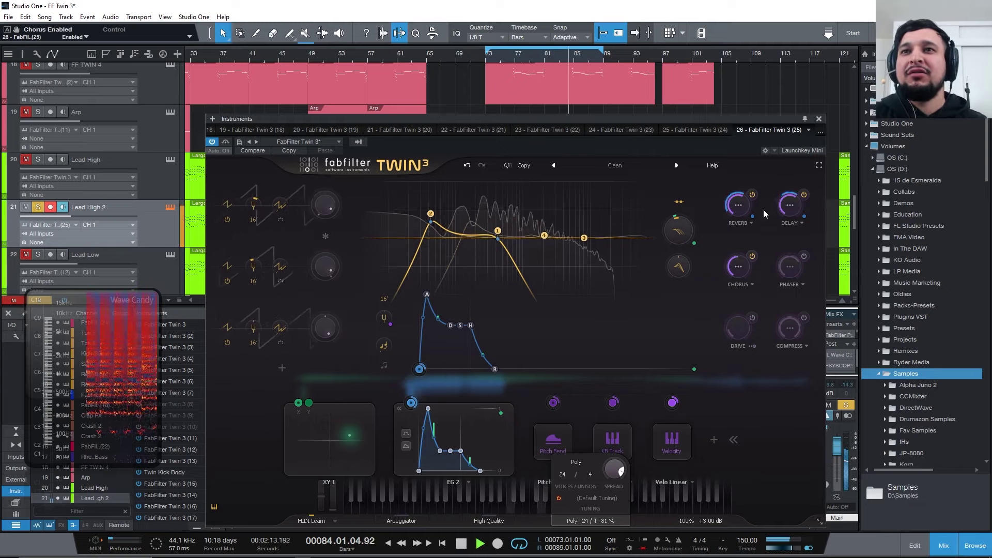
left_click(752, 194)
left_click(803, 195)
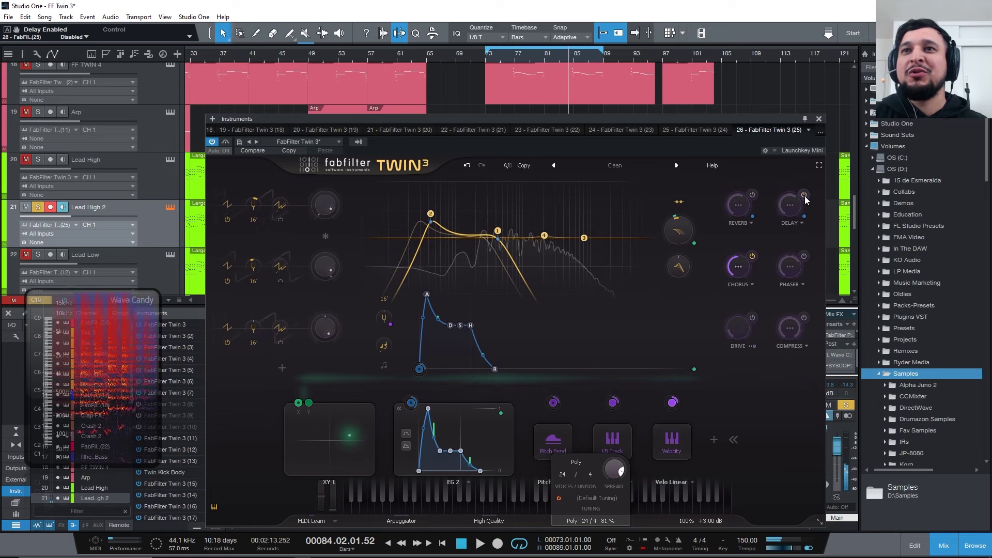
Step: Set the chorus to an amount of 95.5%, Single mode and a rate of 10 Hz
left_click_drag(739, 269, 745, 213)
left_click(738, 266)
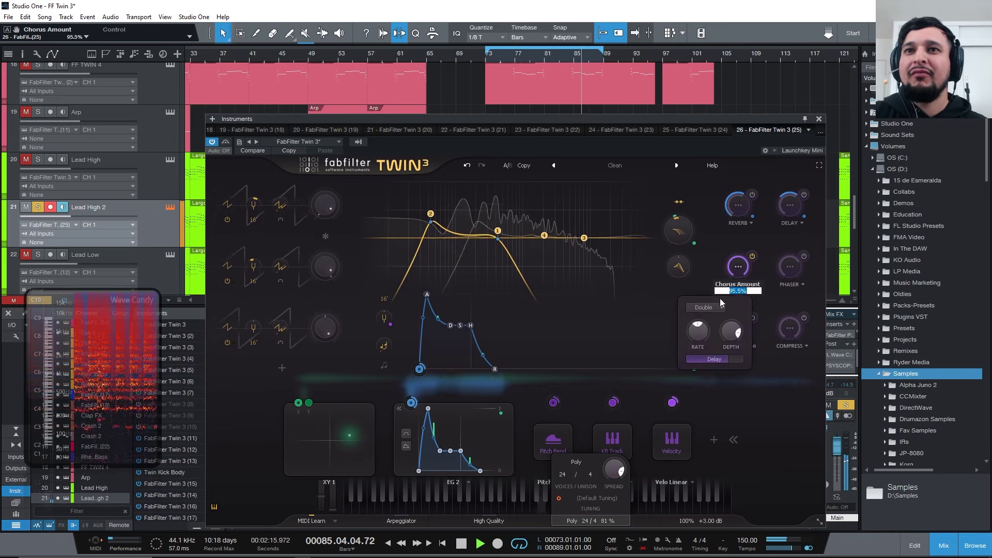
left_click(706, 307)
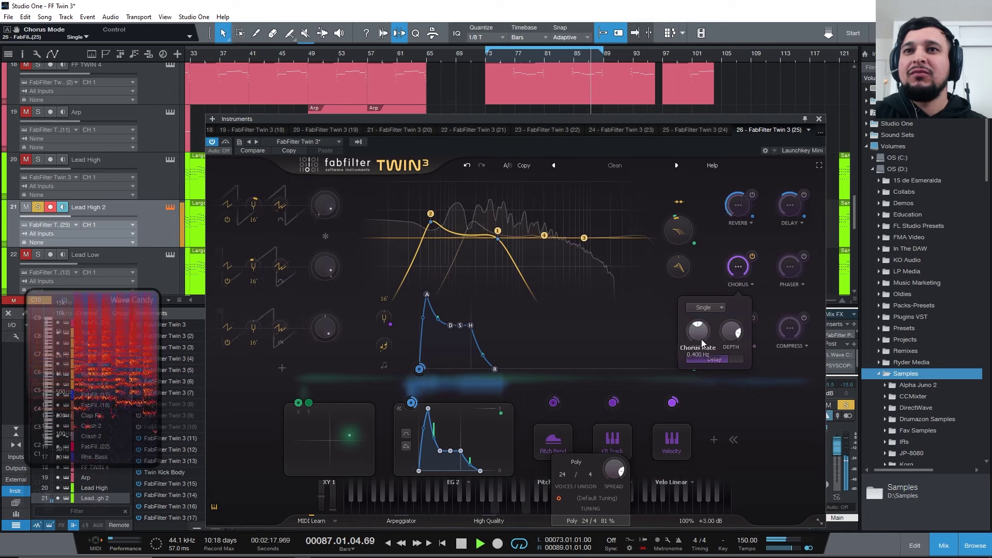
left_click_drag(702, 336, 708, 229)
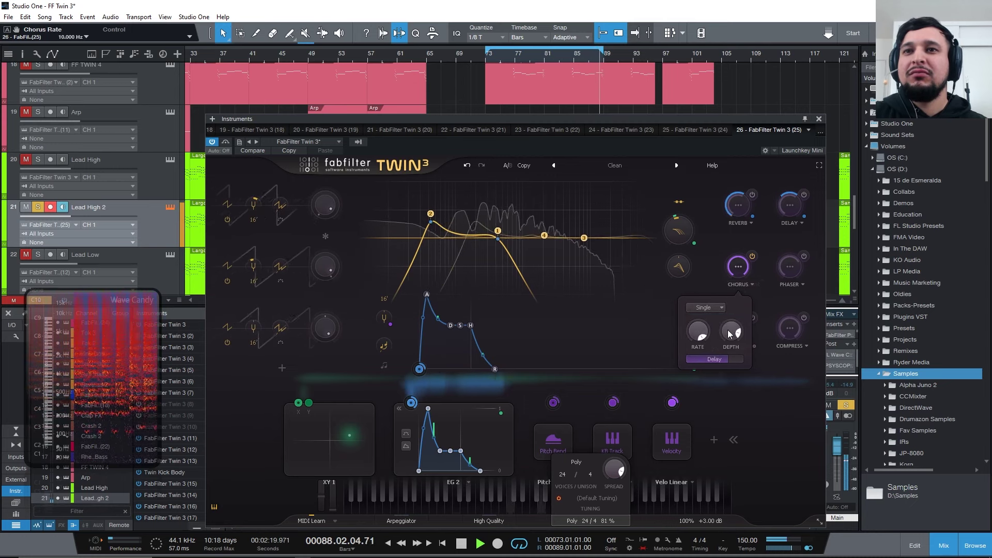
Step: Slow the chorus rate to 0.345 Hz and switch the chorus to Double mode
left_click_drag(730, 331, 709, 414)
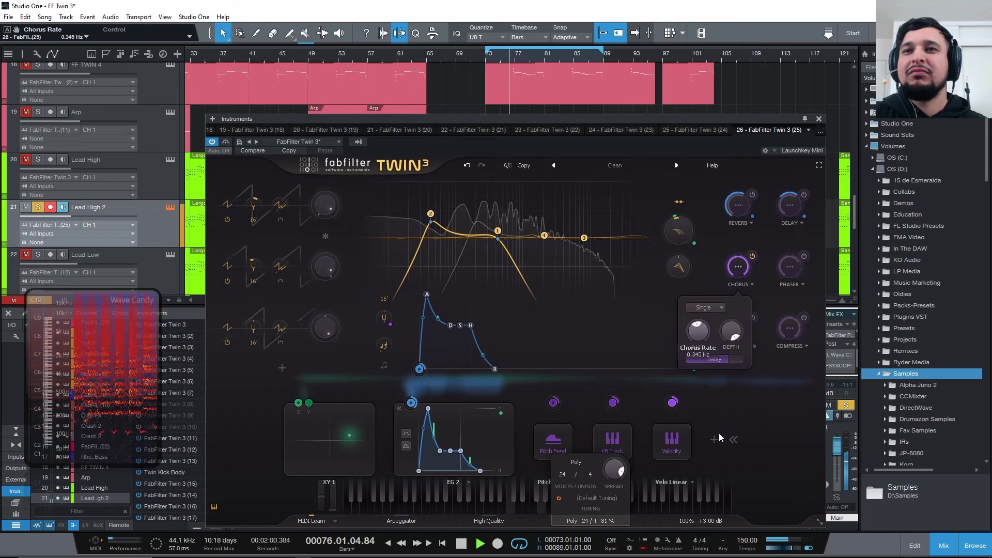
left_click(708, 309)
left_click(712, 332)
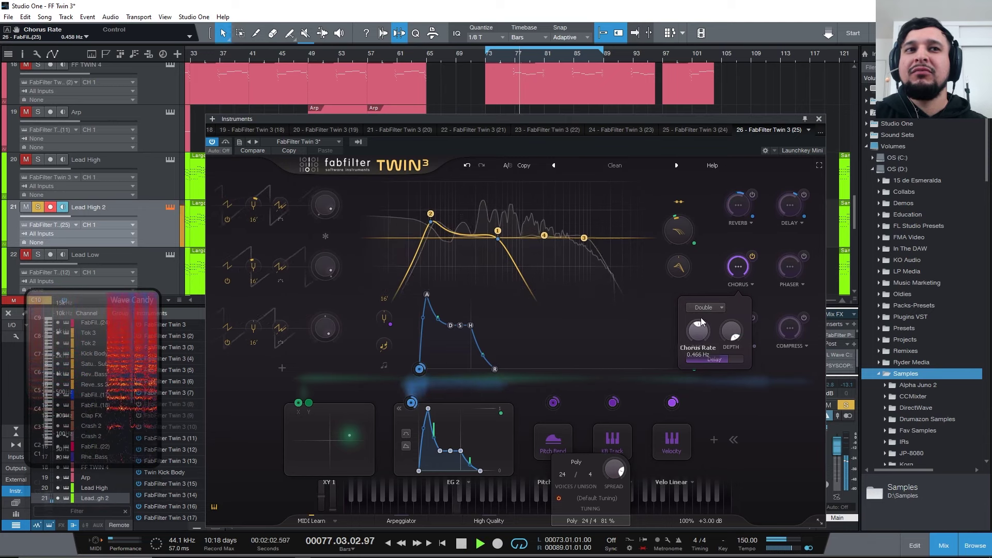
Step: Vary the chorus rate, delay and depth during playback, bringing the rate to 0.944 Hz and the depth to 65%
left_click_drag(730, 338, 733, 371)
left_click_drag(703, 332, 714, 262)
left_click_drag(728, 358, 752, 368)
left_click_drag(700, 331, 697, 382)
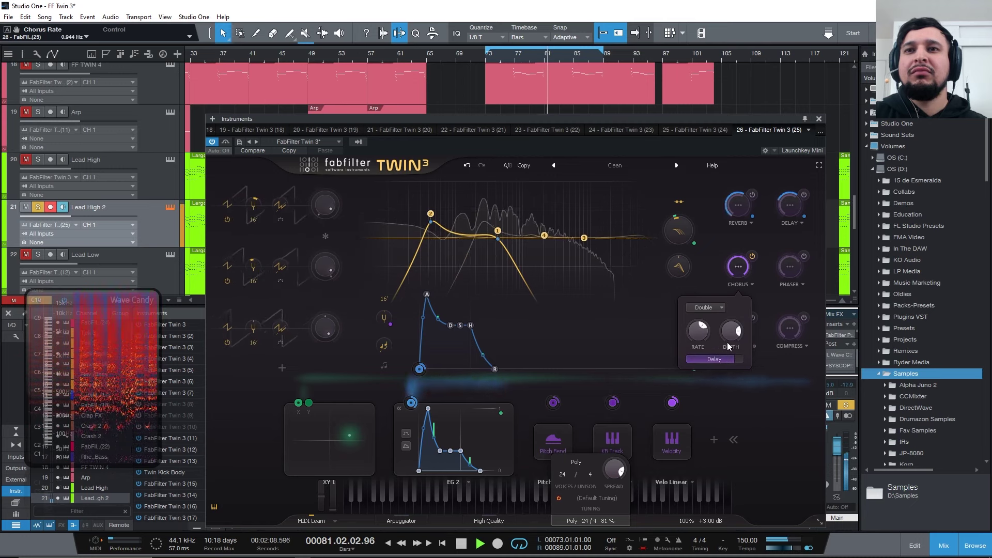
left_click_drag(727, 343, 731, 353)
left_click_drag(731, 343, 732, 378)
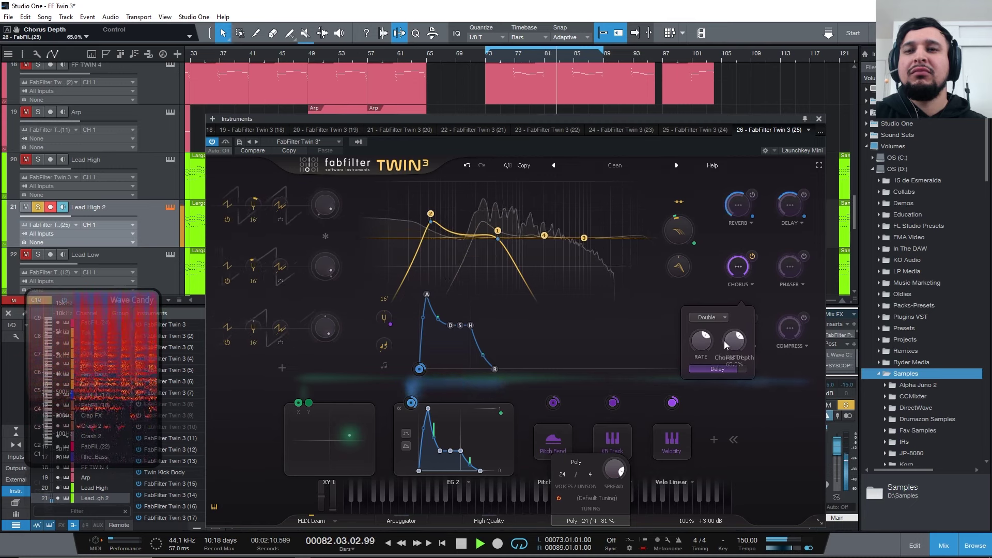
Step: Set the chorus delay to about 4.5 ms and raise its rate to about 4.4 Hz, stopping playback
scroll(700, 341, "down", 5)
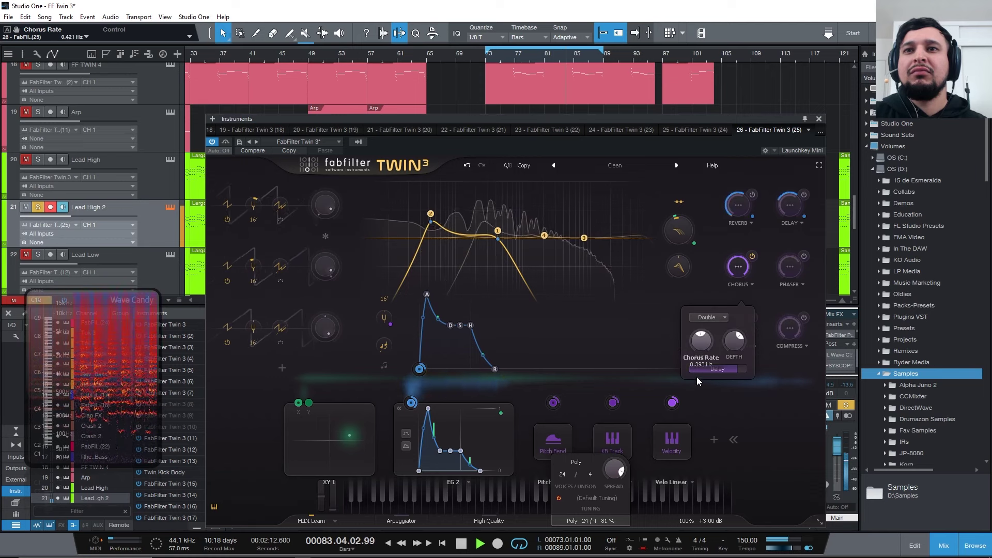
scroll(733, 370, "up", 3)
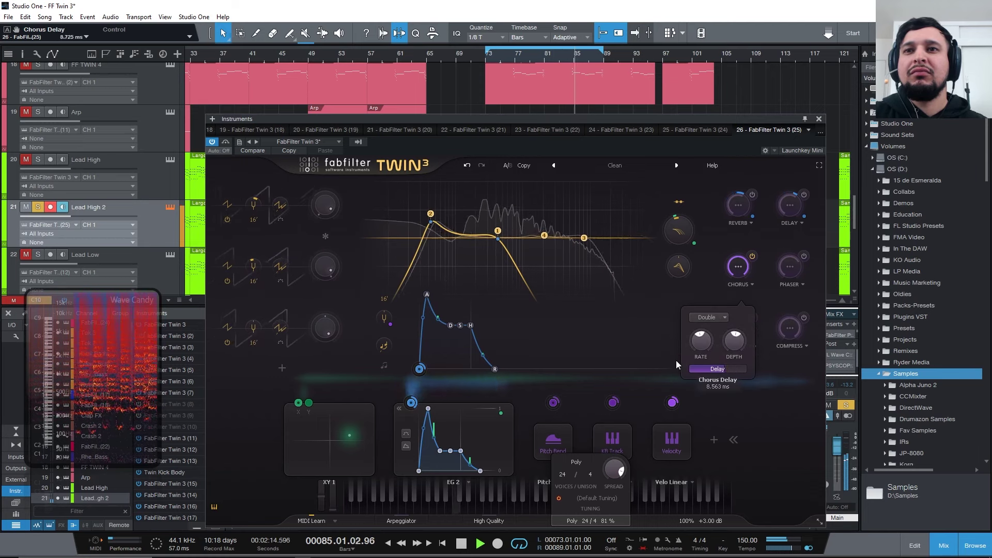
left_click_drag(676, 361, 639, 349)
left_click_drag(701, 342, 779, 383)
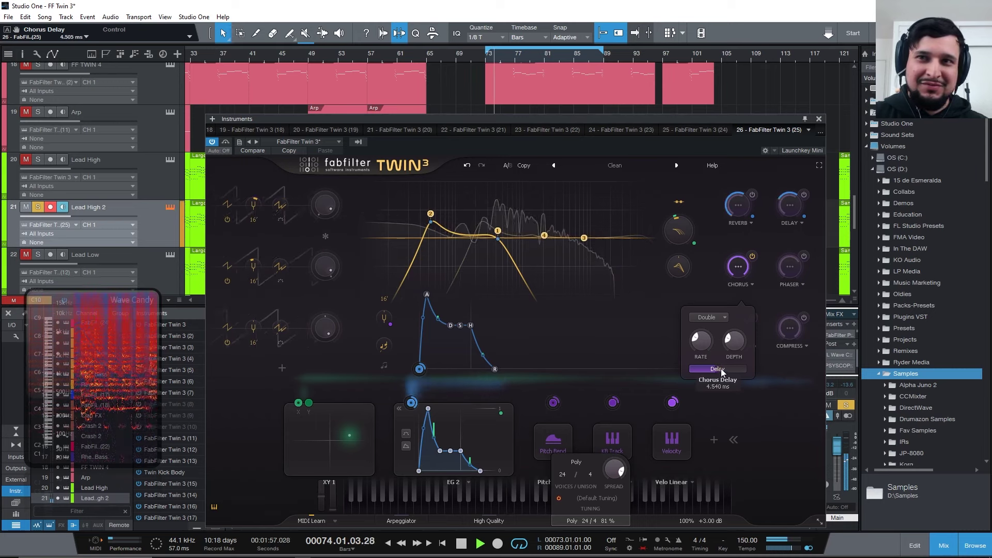
left_click_drag(708, 344, 733, 186)
key("space")
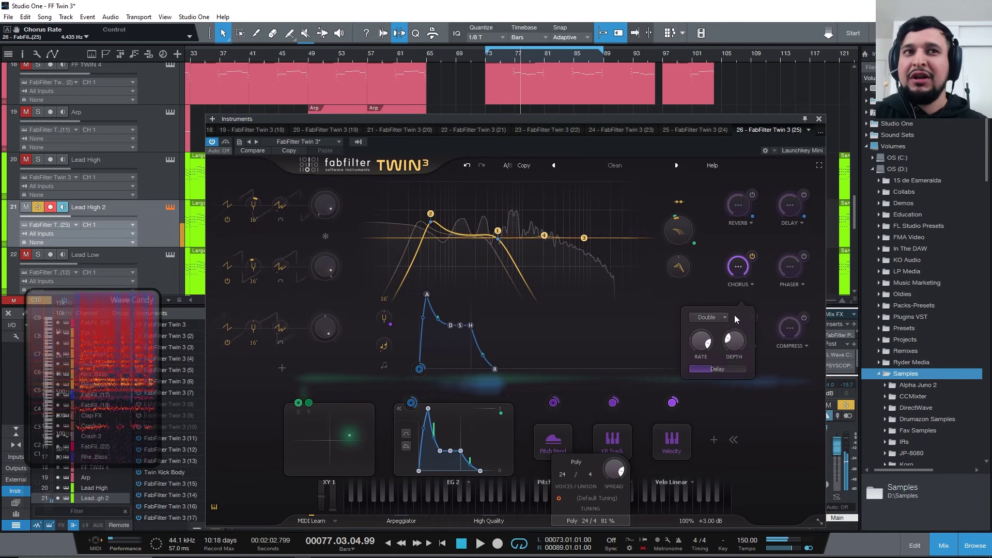
left_click_drag(709, 342, 714, 247)
left_click_drag(695, 372, 695, 453)
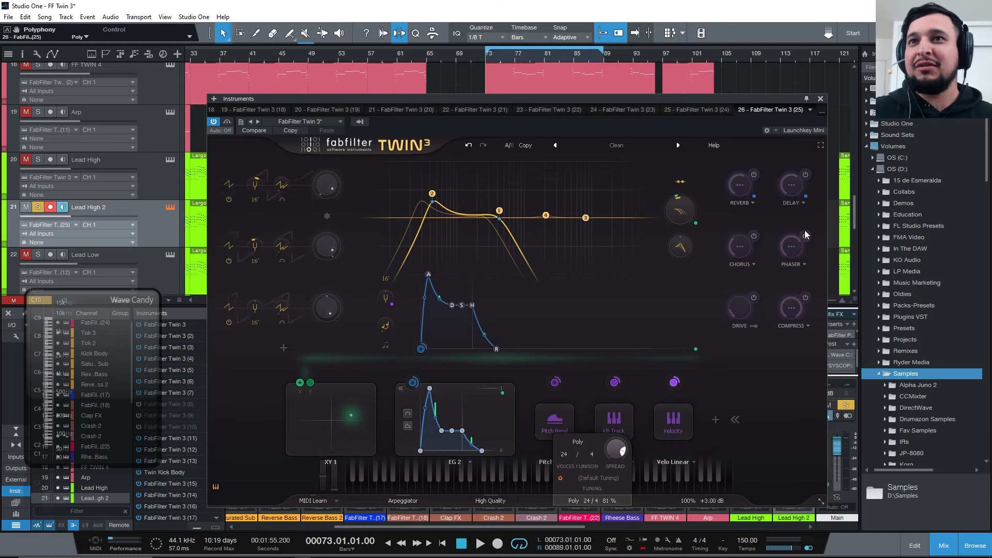
Step: Resume playback with the phaser enabled and raise the phaser amount to about 88%
left_click_drag(736, 100, 723, 101)
key("space")
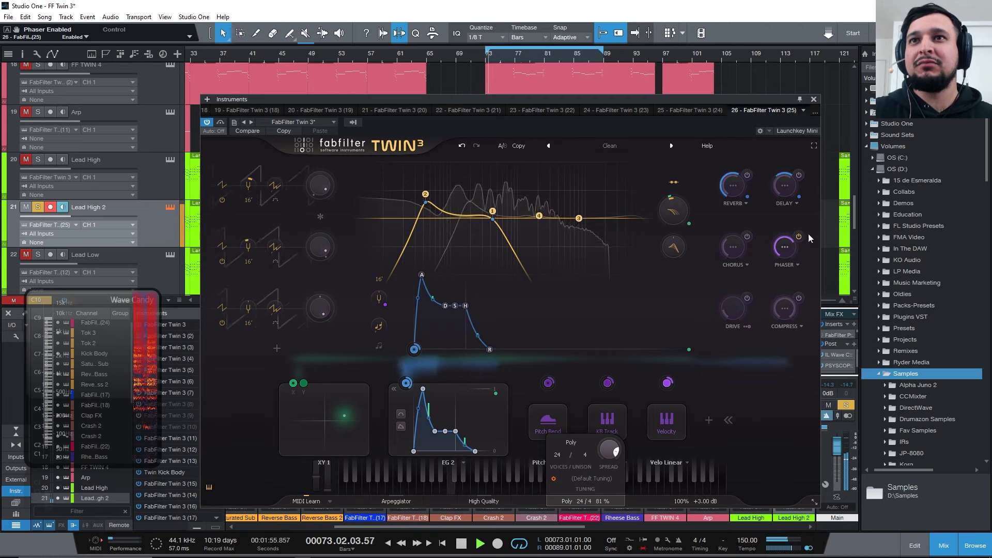
mouse_move(782, 248)
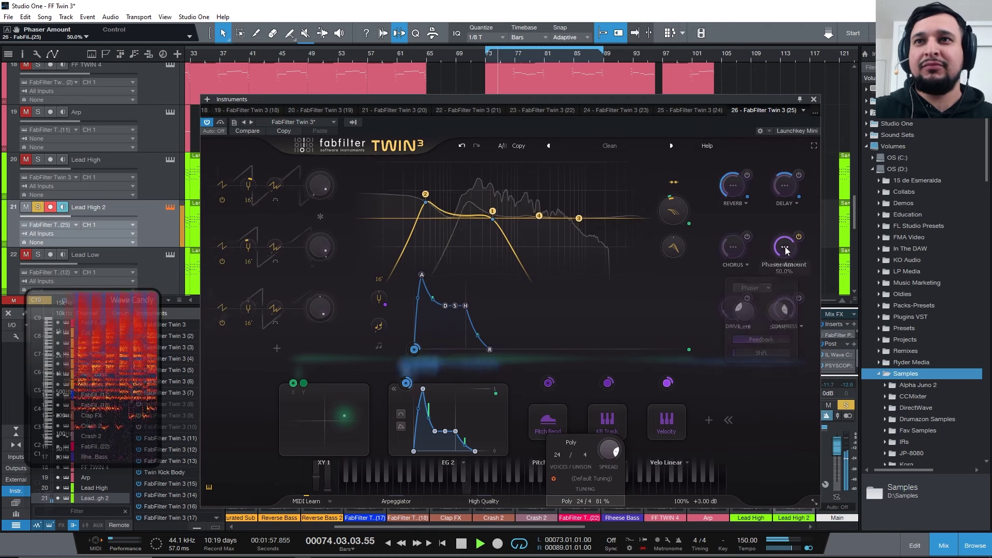
left_click(782, 248)
left_click_drag(783, 259, 786, 225)
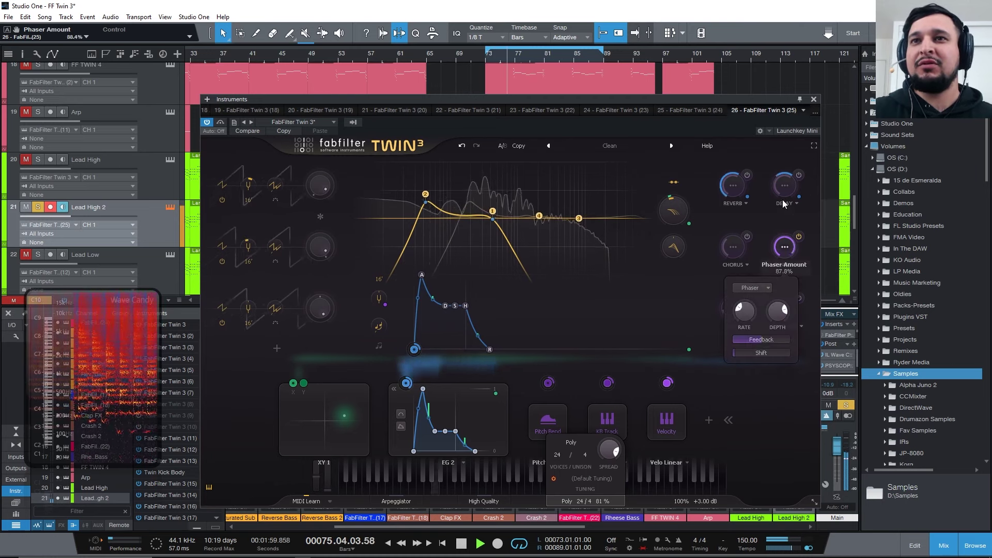
Step: Set the phaser's rate to 1.728 Hz while varying its depth, and switch its mode to Flanger
left_click_drag(753, 322, 776, 277)
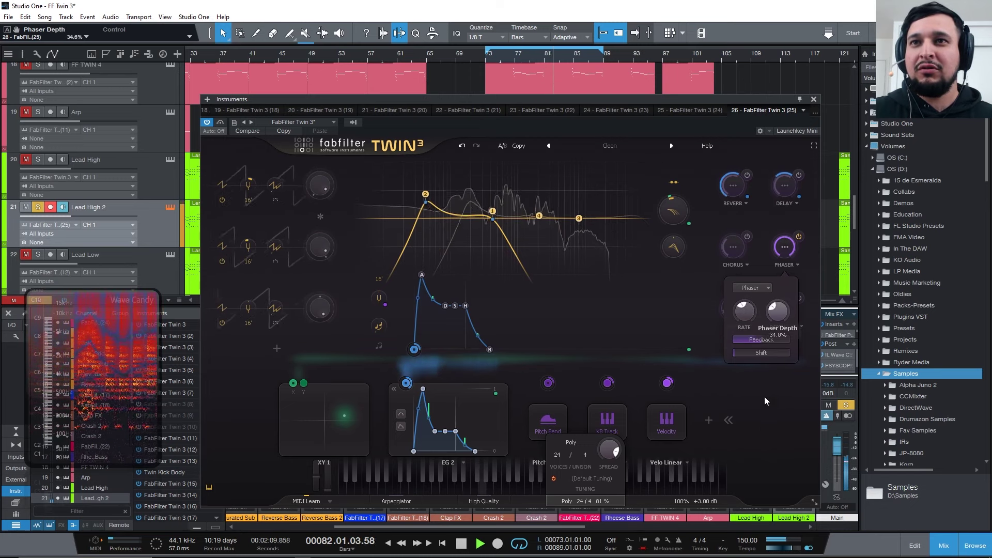
left_click_drag(765, 401, 752, 240)
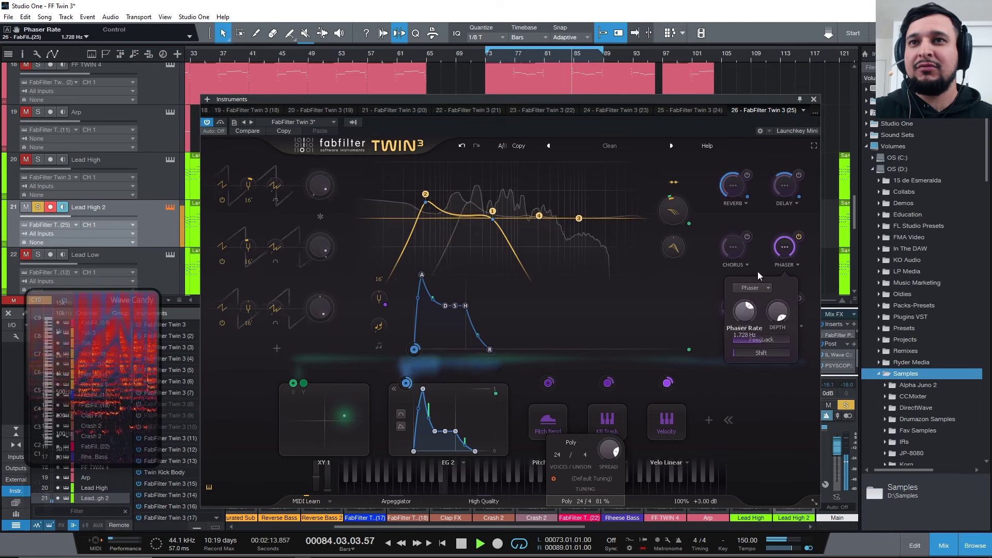
left_click(760, 289)
left_click(760, 311)
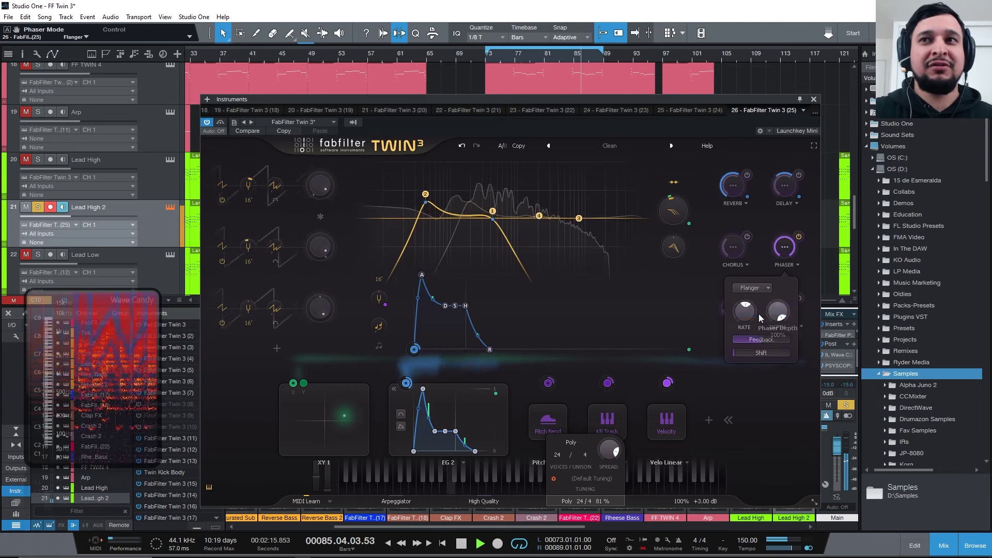
Step: Vary the flanger's depth, passing 62.8%, and speed up its rate to 24.211 Hz
left_click_drag(744, 310, 747, 331)
left_click_drag(778, 311, 776, 380)
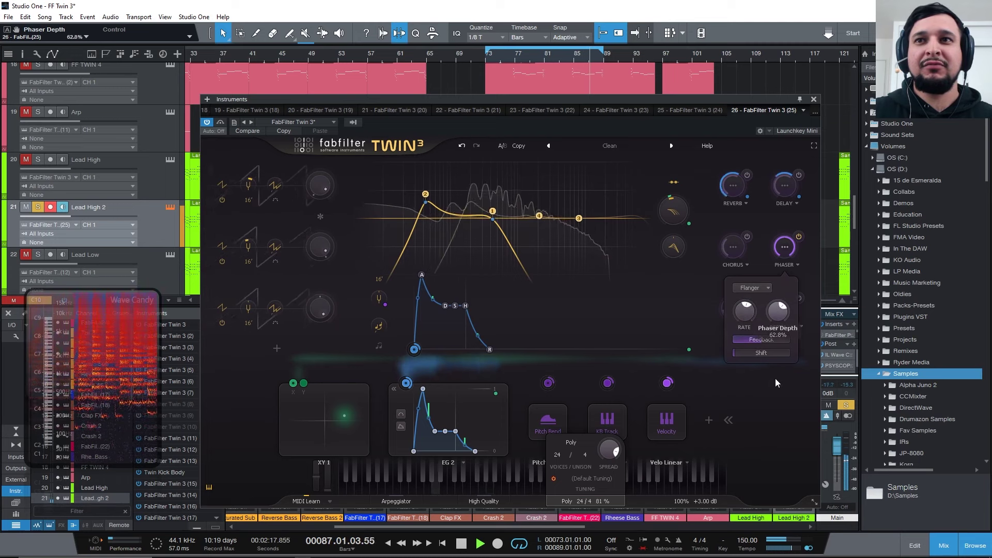
left_click_drag(744, 311, 748, 274)
left_click_drag(786, 308, 737, 278)
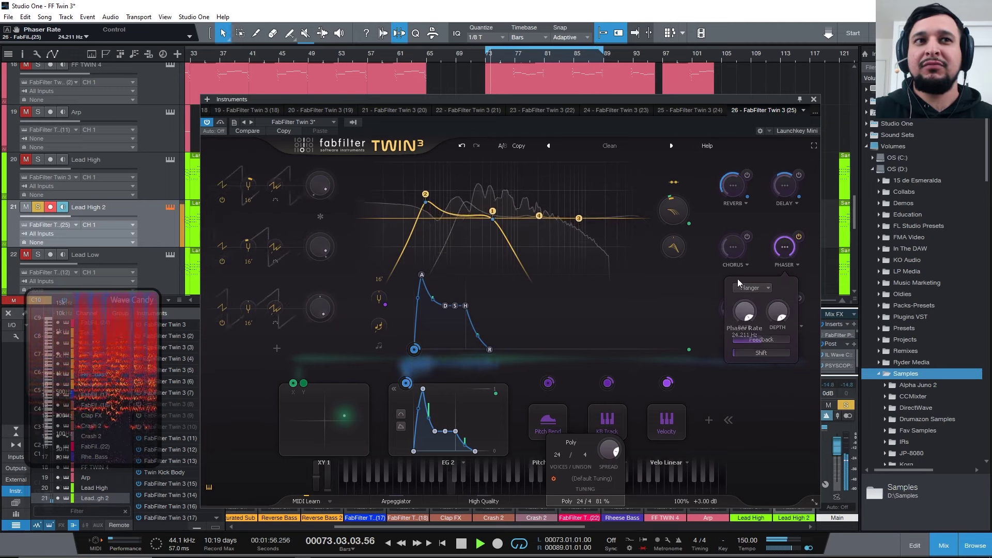
Step: Set the flanger's feedback to -79.8% and lower its depth to 3.46% while listening
left_click_drag(761, 340, 679, 331)
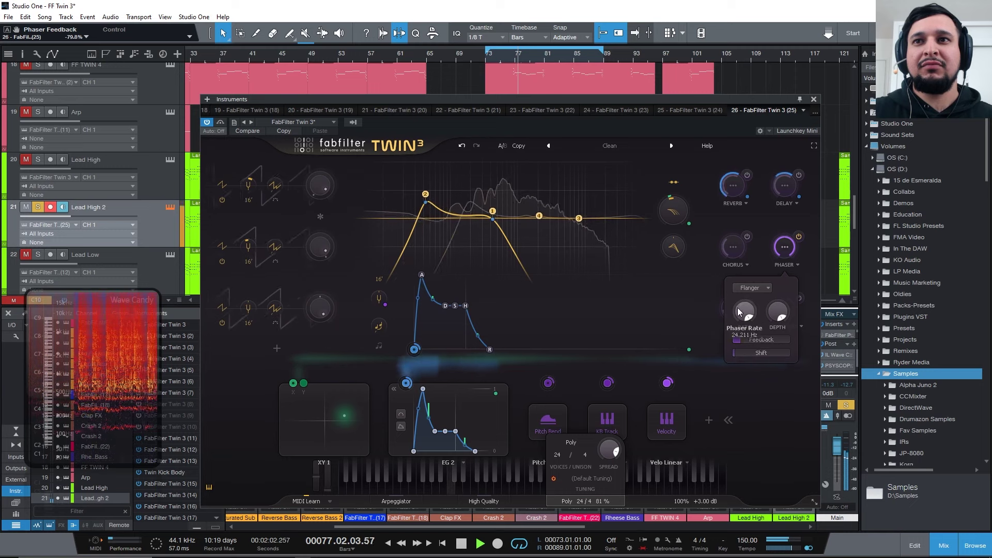
left_click_drag(778, 311, 760, 493)
mouse_move(743, 354)
left_mouse_down()
mouse_move(796, 364)
mouse_move(881, 349)
mouse_move(759, 349)
left_mouse_up()
left_click(778, 310)
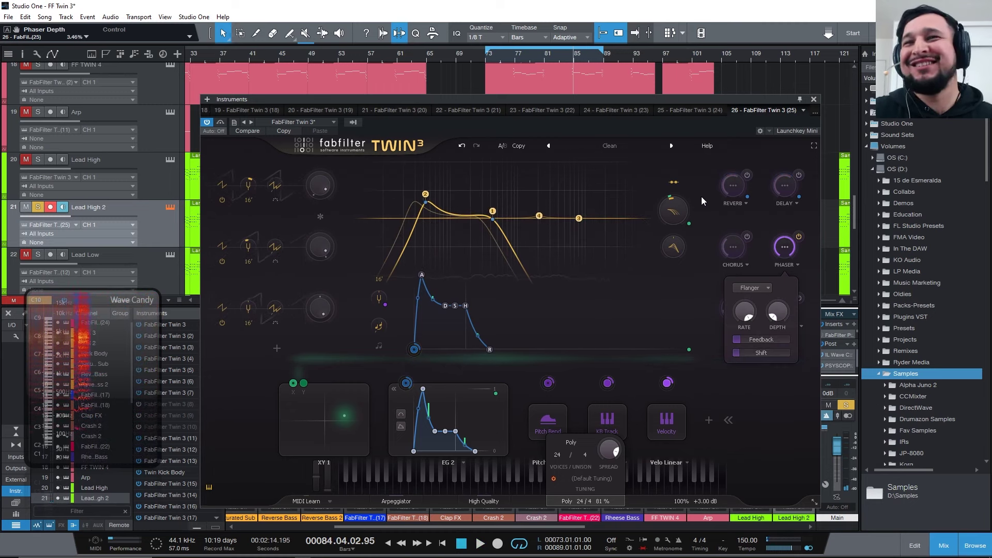
Step: Switch the effect back to Phaser mode and set its feedback to 6.05% during playback
left_click(765, 290)
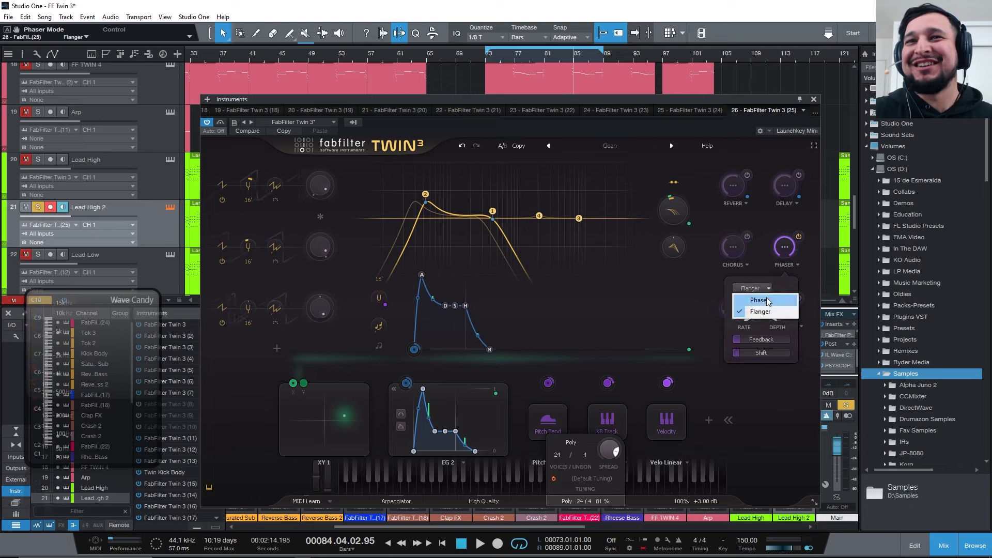
left_click(763, 300)
key("space")
left_click(752, 351)
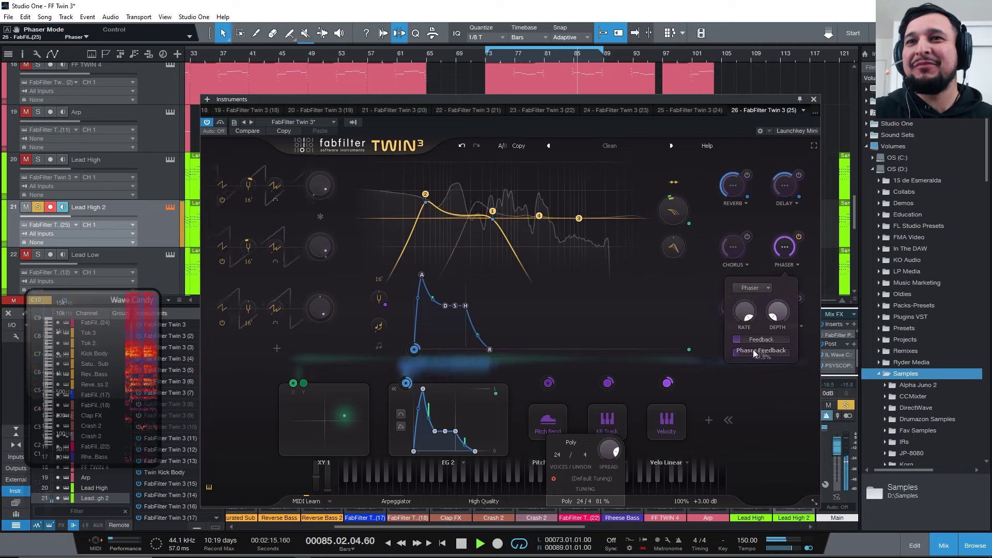
left_click(759, 339)
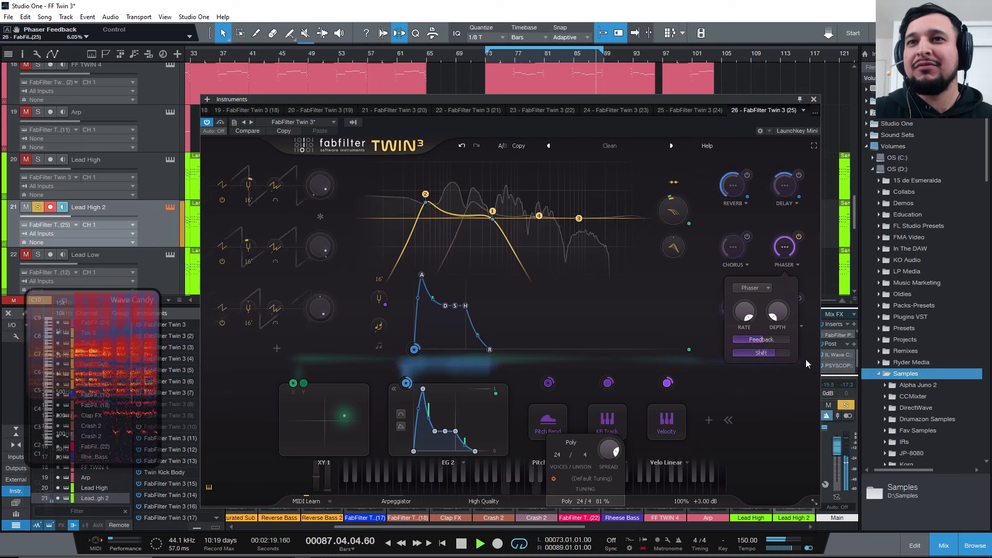
Step: Raise the phaser's shift to 0.992 and its depth to 56.7%, and readjust its rate
left_click_drag(777, 352, 817, 351)
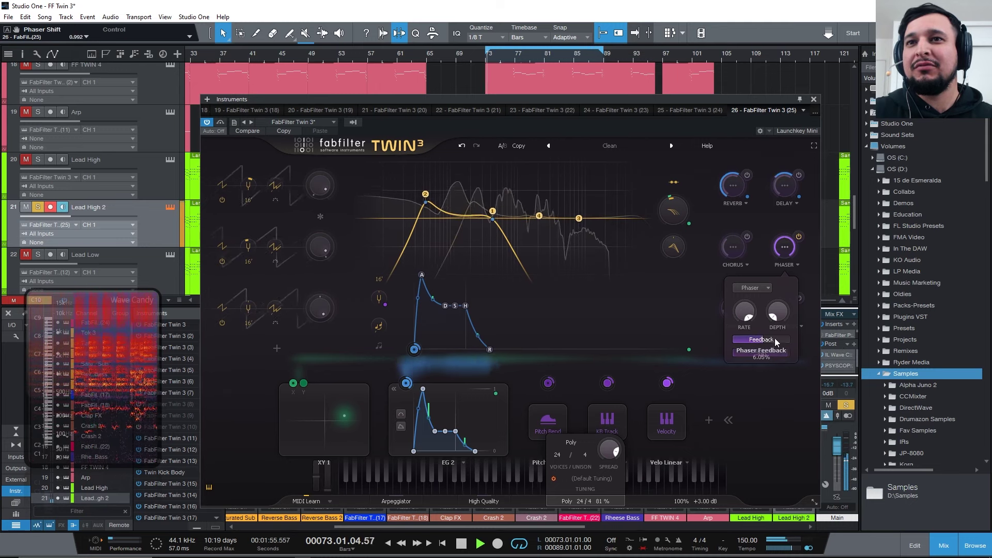
left_click_drag(777, 312, 790, 252)
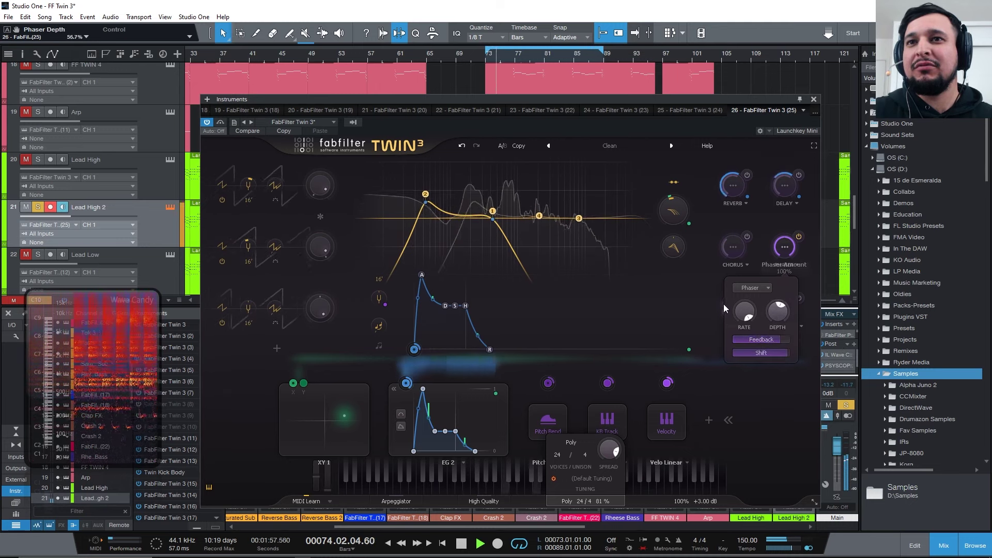
left_click_drag(744, 311, 615, 343)
left_click(709, 429)
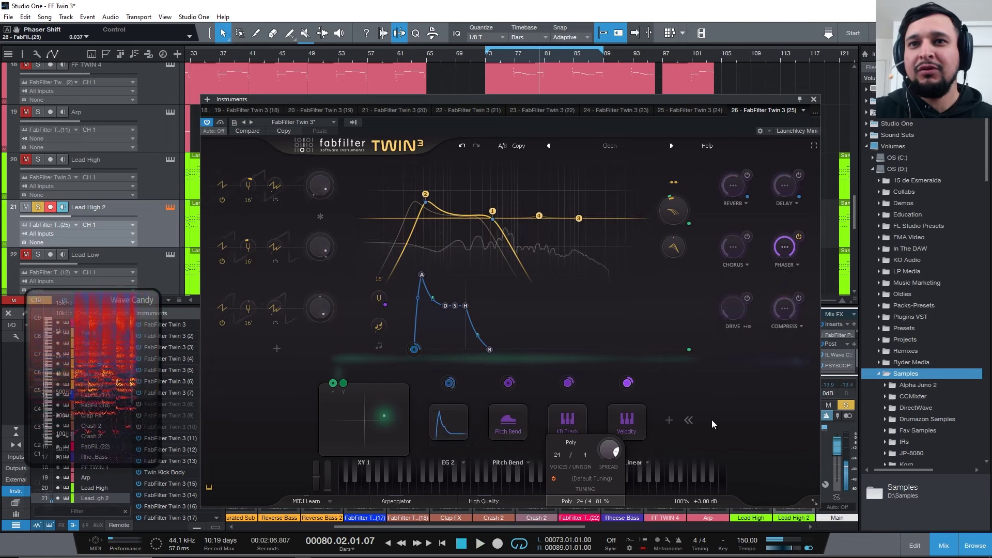
left_click(668, 420)
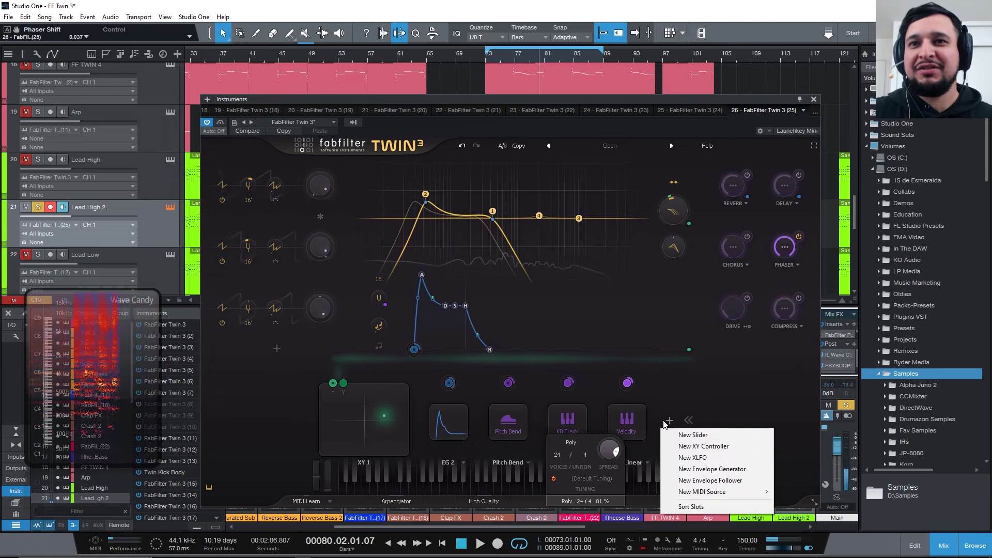
left_click(736, 469)
key("ctrl+z")
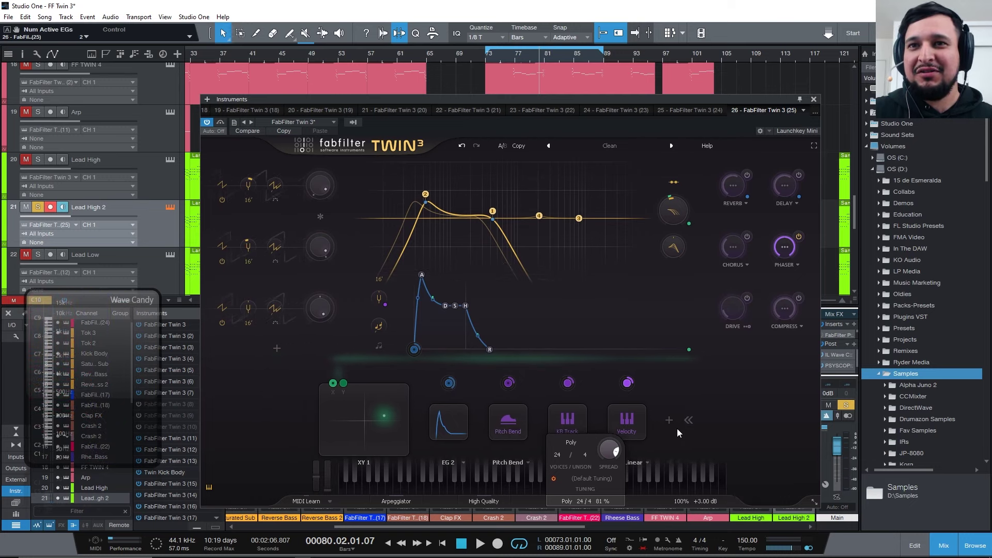
Step: Add a new XLFO modulation source, extend it to four steps and set step 3's value to 0.248
left_click(669, 420)
left_click(735, 457)
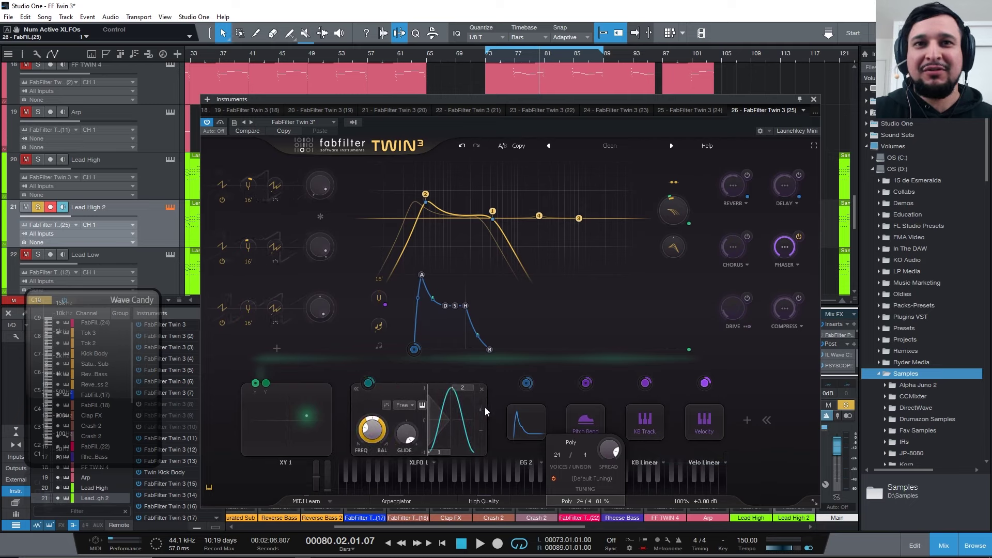
left_click(482, 409)
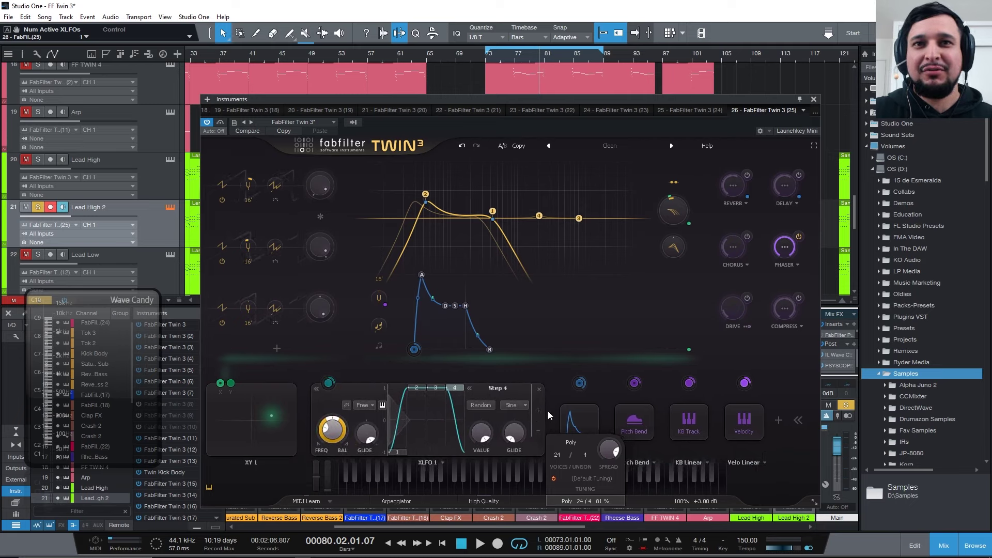
mouse_move(427, 417)
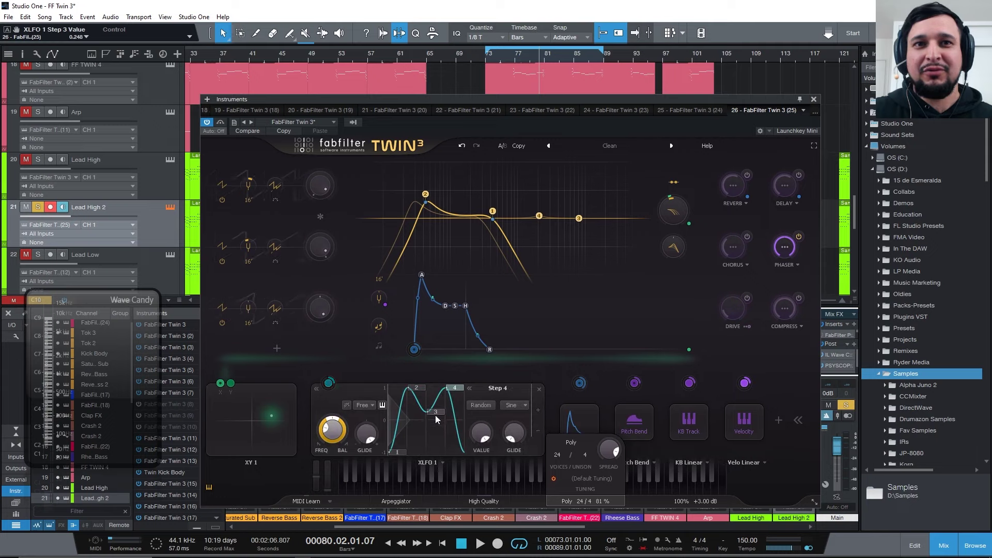
Step: Set XLFO 1's glide to 0 with Snap on, and reposition the values of steps 1 to 3 on the snapped grid
left_click_drag(369, 436, 386, 528)
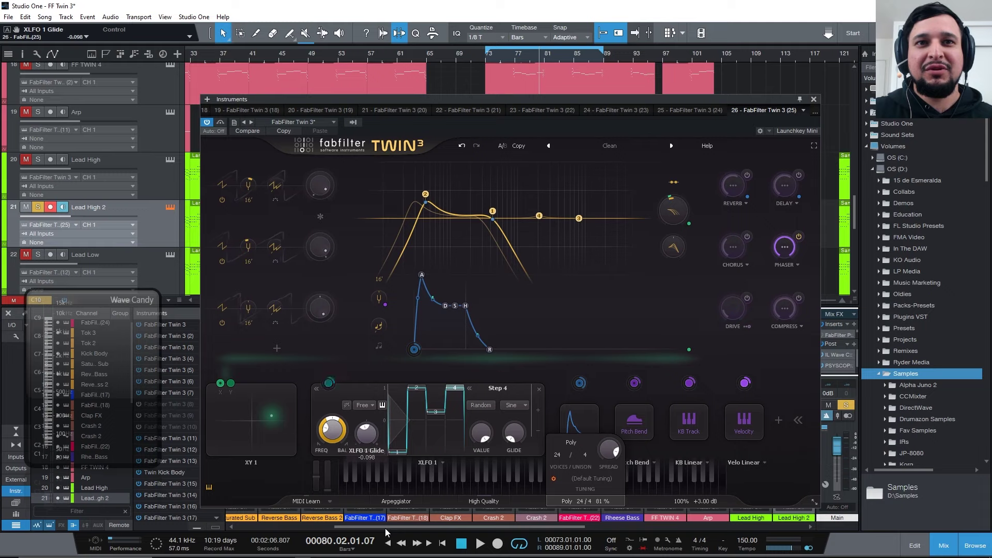
double_click(366, 434)
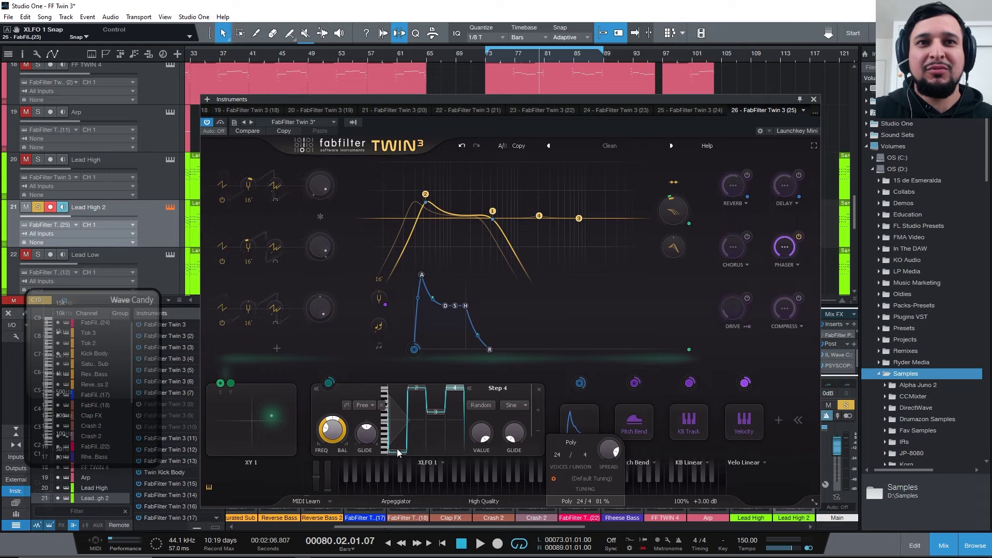
mouse_move(397, 448)
left_mouse_down()
mouse_move(394, 424)
mouse_move(408, 432)
mouse_move(407, 413)
mouse_move(413, 431)
mouse_move(396, 415)
left_mouse_up()
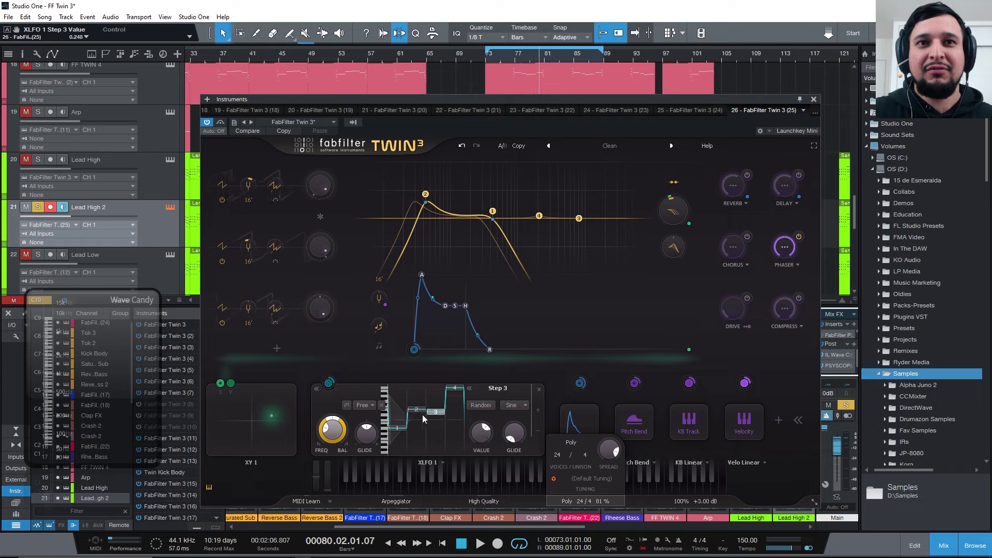
left_click_drag(437, 417, 437, 432)
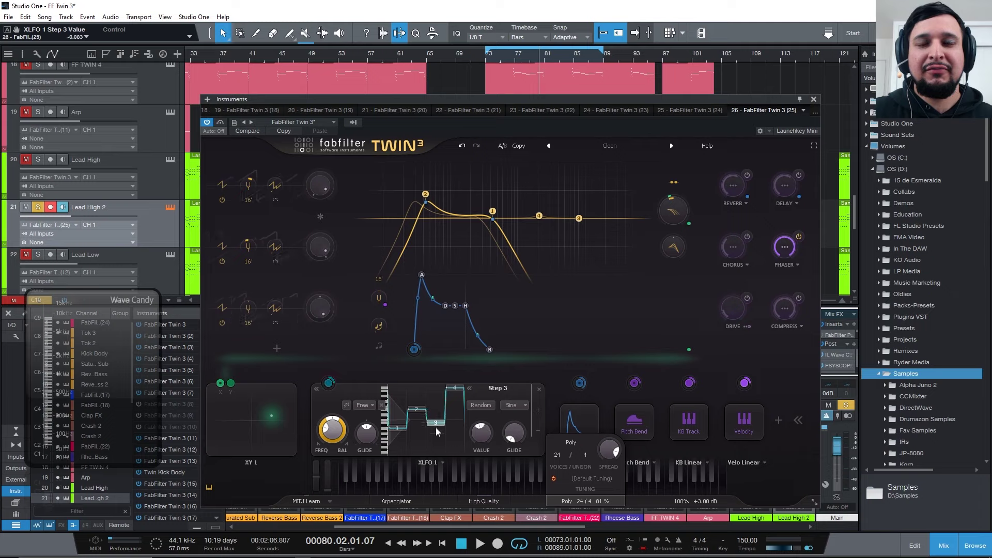
scroll(433, 421, "up", 8)
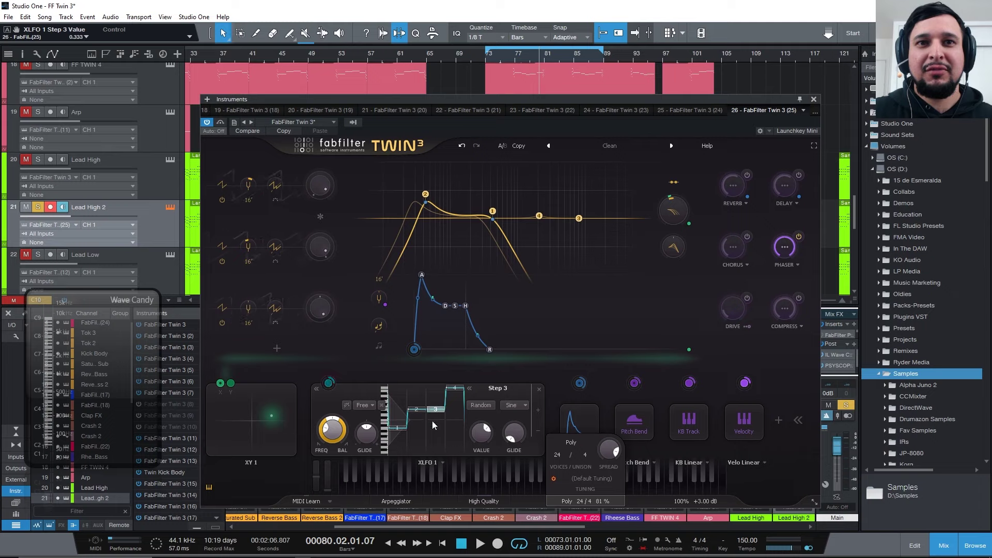
Step: Lower the values of XLFO 1's steps 2 to 4, putting step 2 at -0.250, step 3 at 0 and step 4 at -0.750
scroll(432, 420, "up", 1)
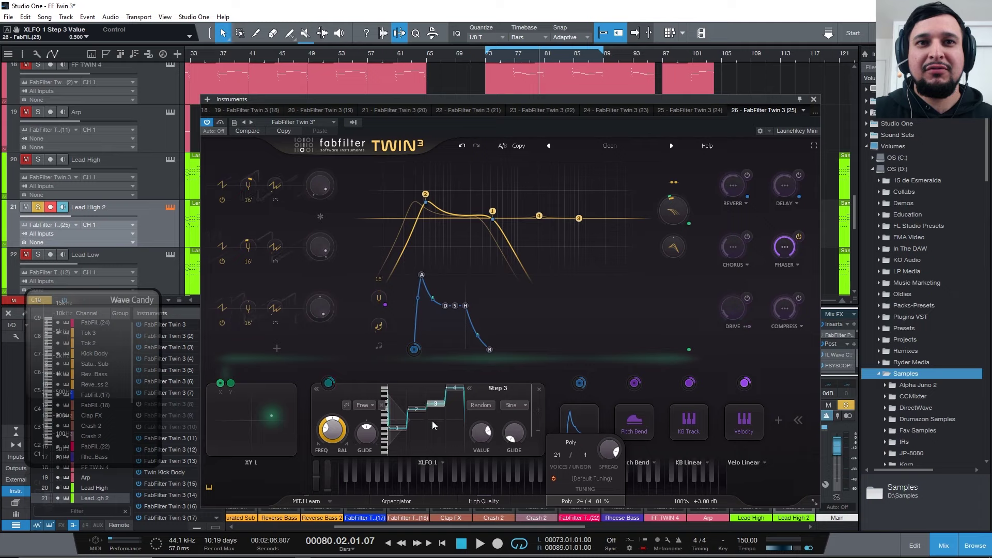
scroll(432, 420, "down", 1)
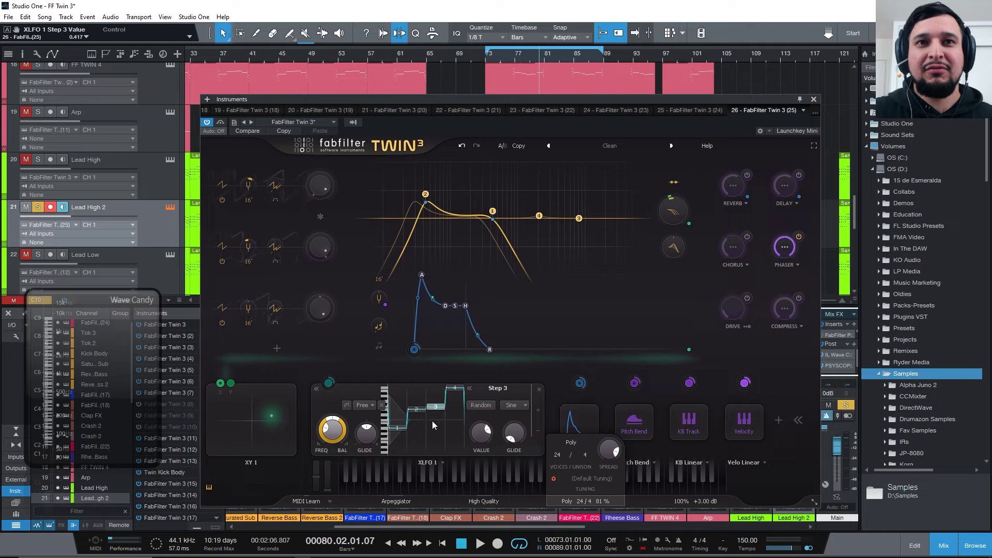
scroll(432, 420, "down", 1)
scroll(418, 412, "down", 4)
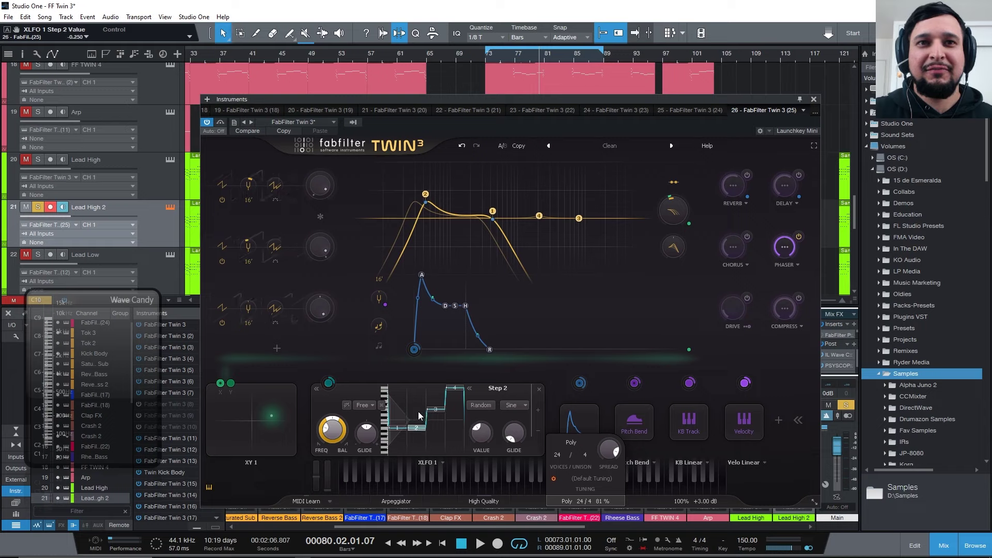
left_click(433, 412)
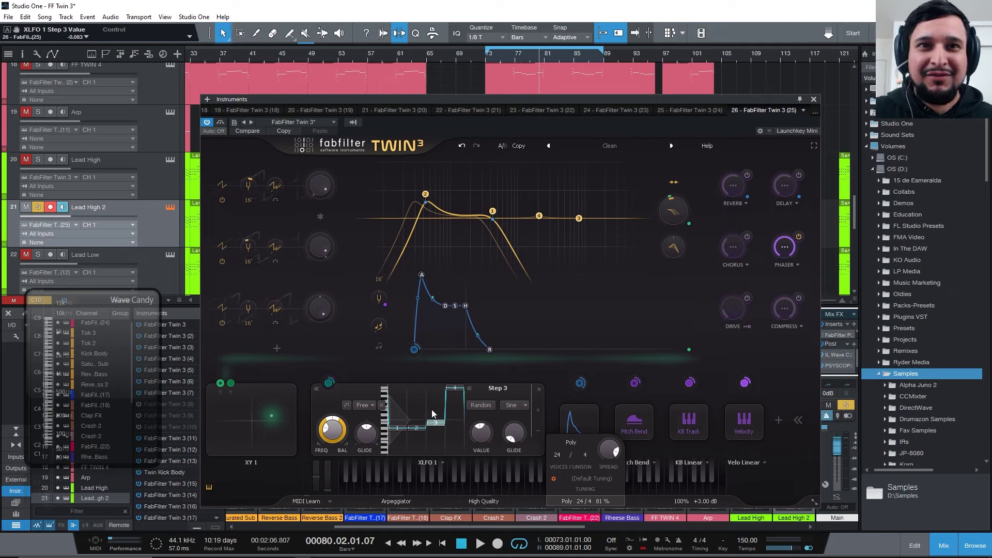
scroll(451, 395, "down", 7)
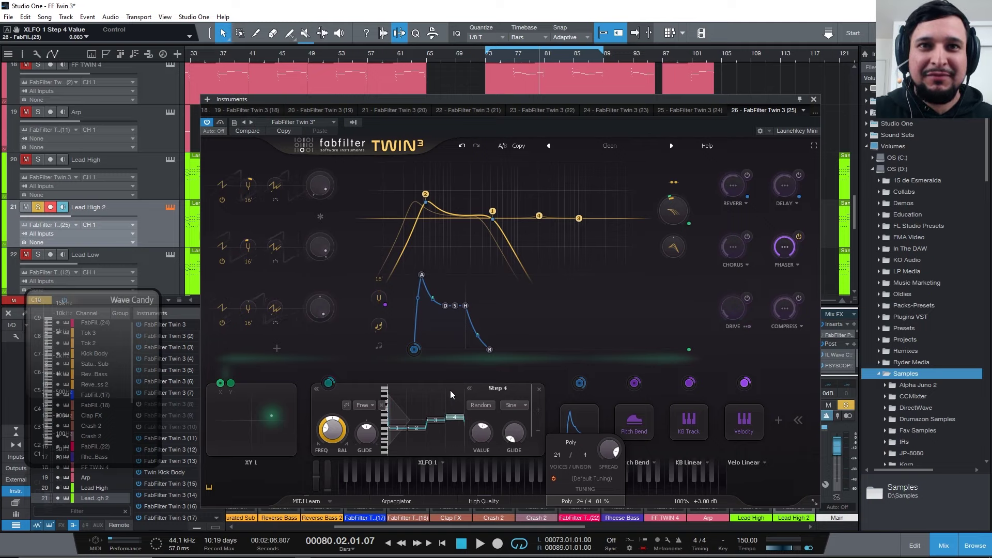
scroll(450, 393, "down", 3)
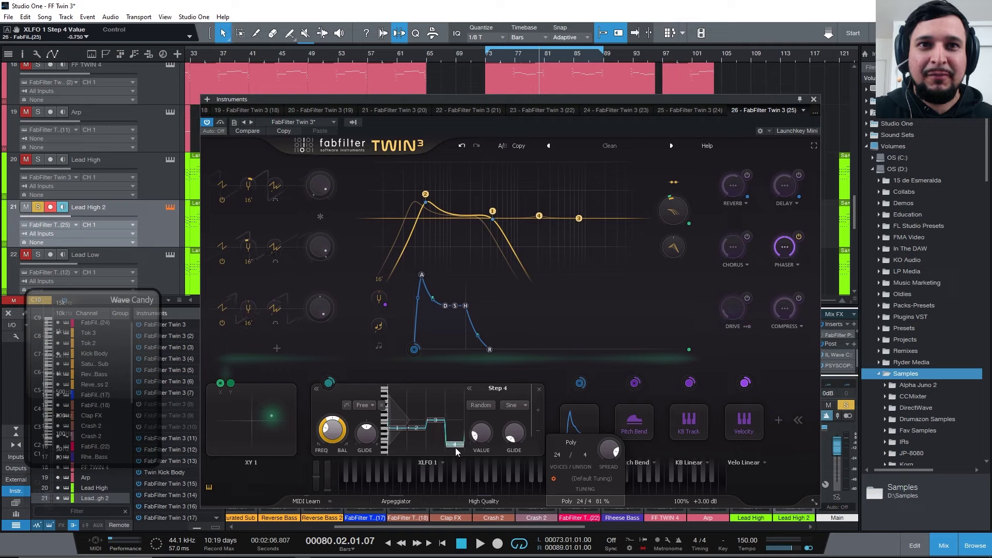
scroll(453, 445, "down", 1)
Step: Start playback and sync XLFO 1 to 1/4 notes
key("space")
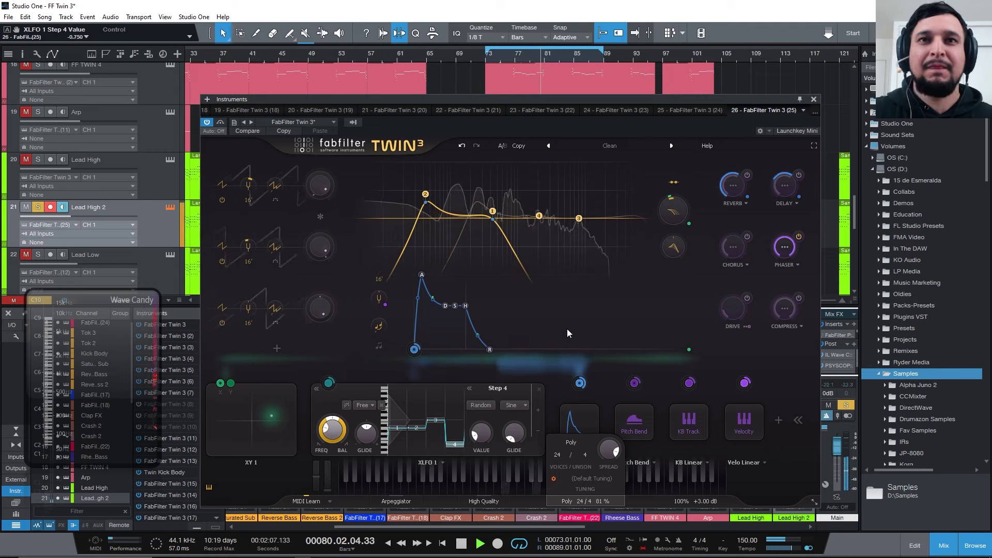
left_click(363, 405)
left_click(375, 496)
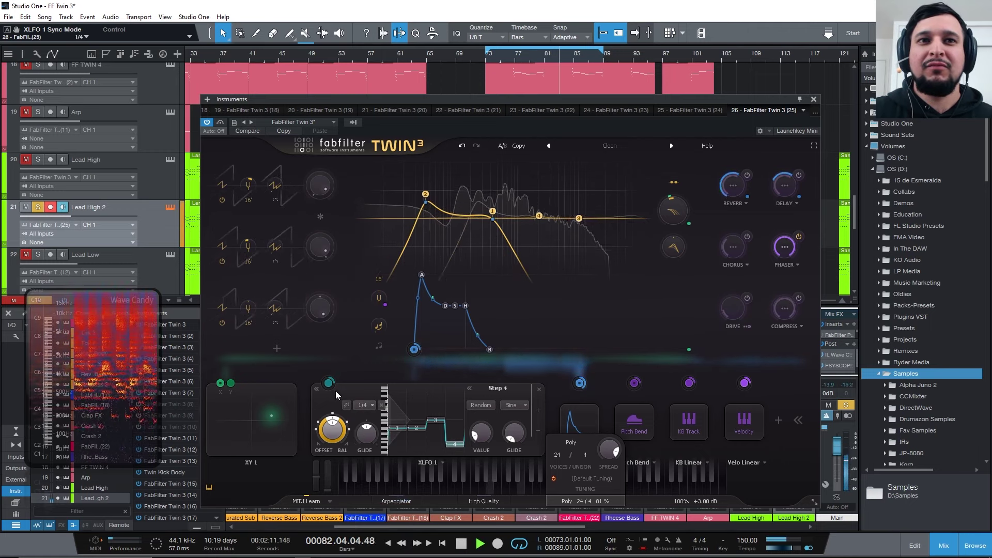
Step: Set the phaser's shift to 0.044 and modulate it with XLFO 1 at level 1.000, trying XLFO step 3 at 0.583 and 0
left_click_drag(329, 383, 761, 355)
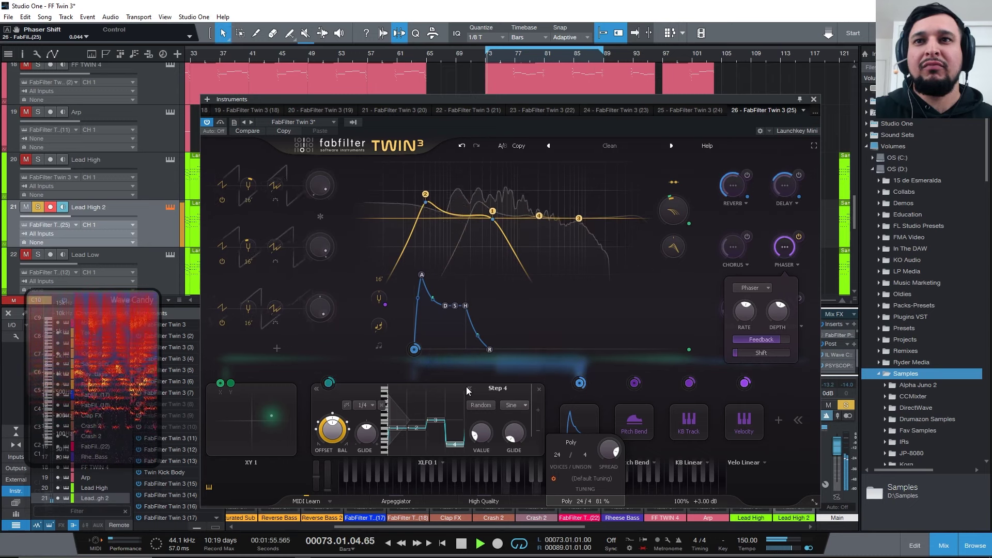
left_click_drag(329, 383, 861, 330)
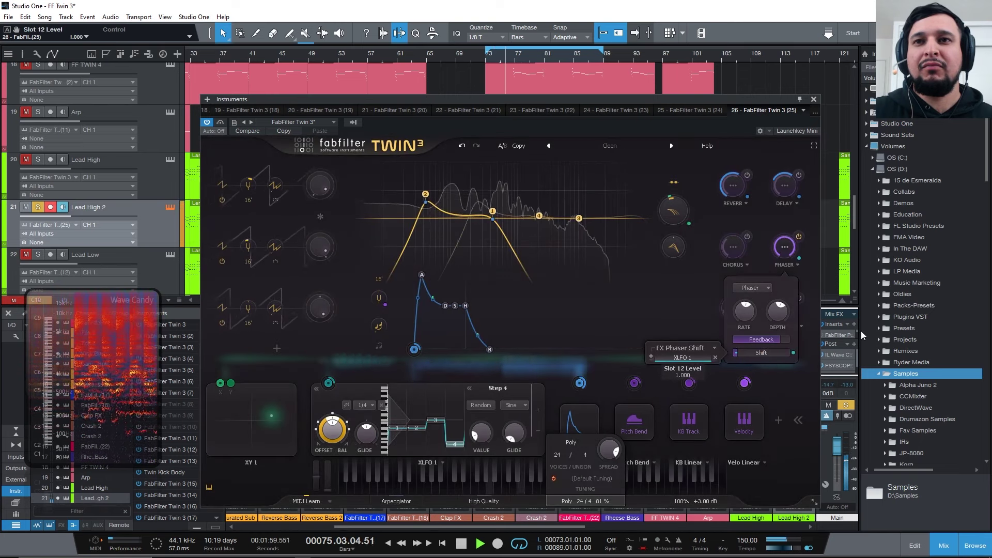
left_click_drag(424, 421, 417, 399)
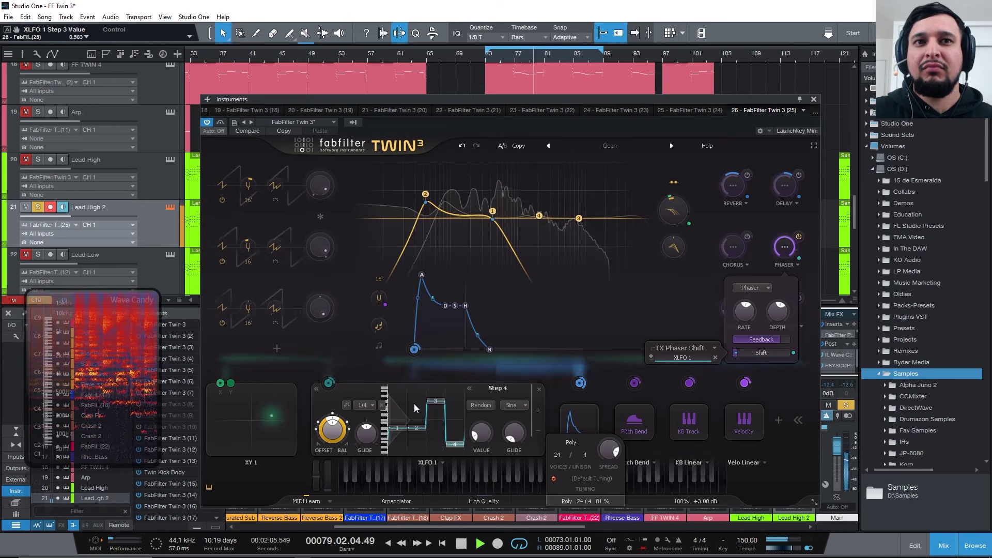
left_click_drag(414, 404, 428, 424)
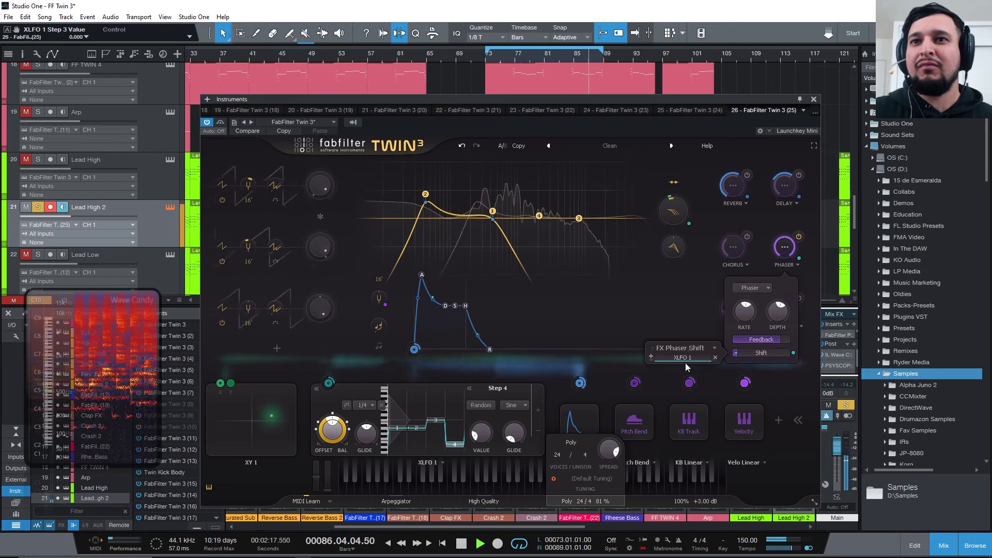
Step: Set the phaser's feedback to -7.74% and modulate it with XLFO 1 at a level of 0.847
left_click_drag(746, 340, 695, 337)
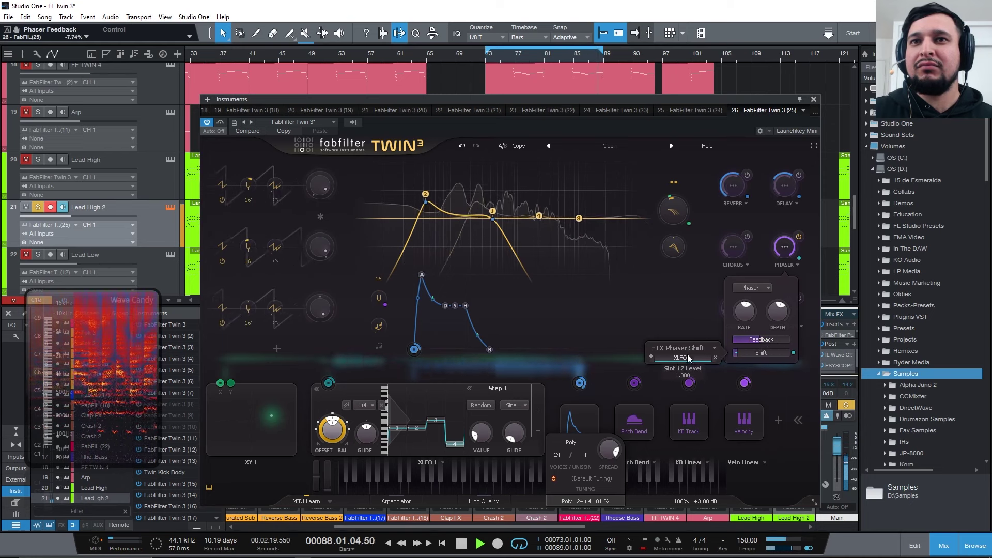
left_click_drag(328, 383, 757, 351)
mouse_move(695, 348)
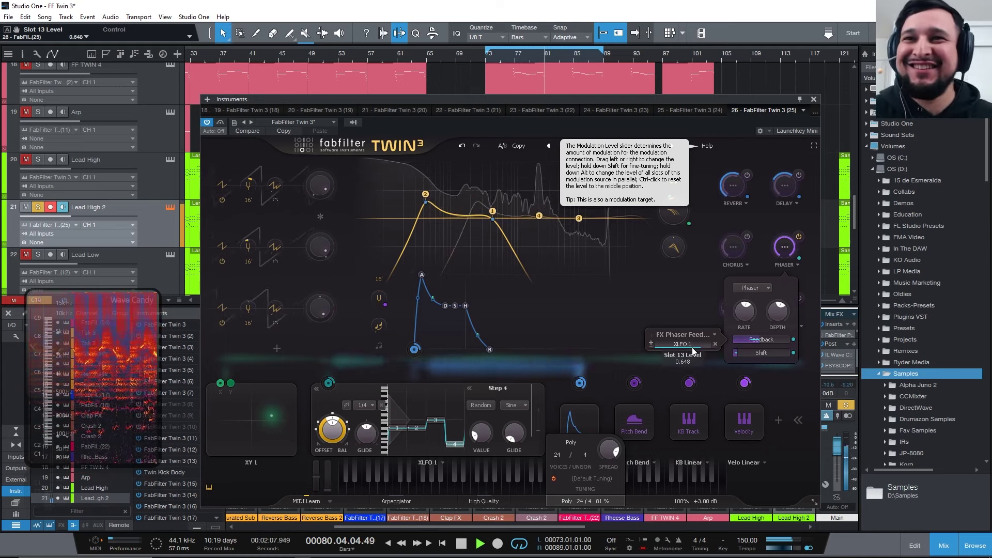
mouse_move(692, 347)
left_mouse_down()
mouse_move(726, 351)
mouse_move(695, 336)
left_mouse_up()
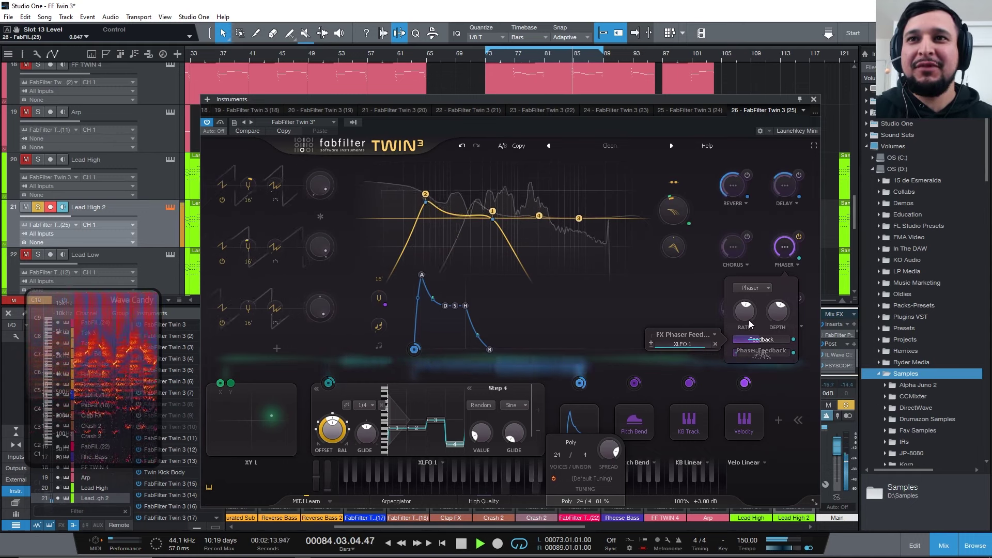
Step: Set the phaser's rate to 25 Hz and its depth to 38.4%, and audition the result
left_click_drag(774, 313, 777, 188)
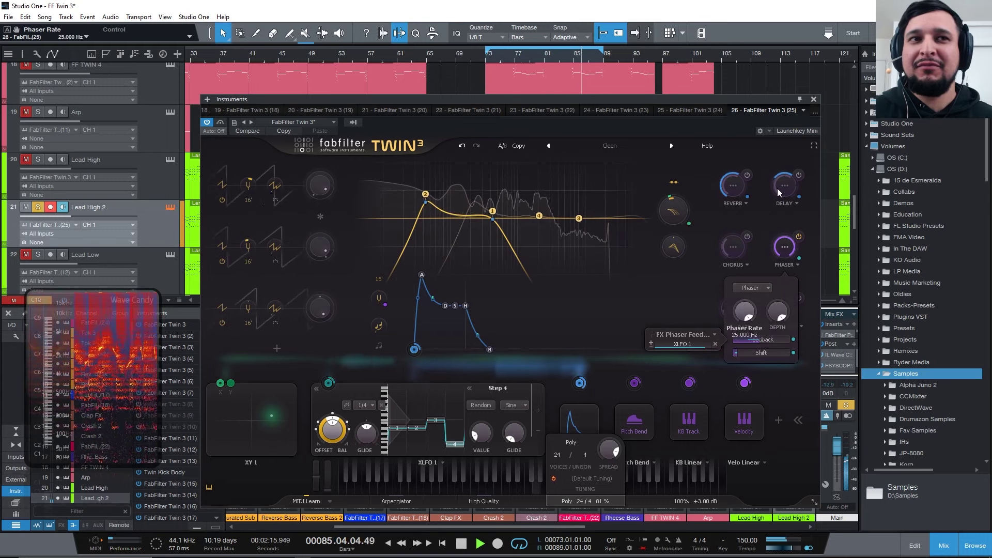
left_click_drag(777, 315, 764, 411)
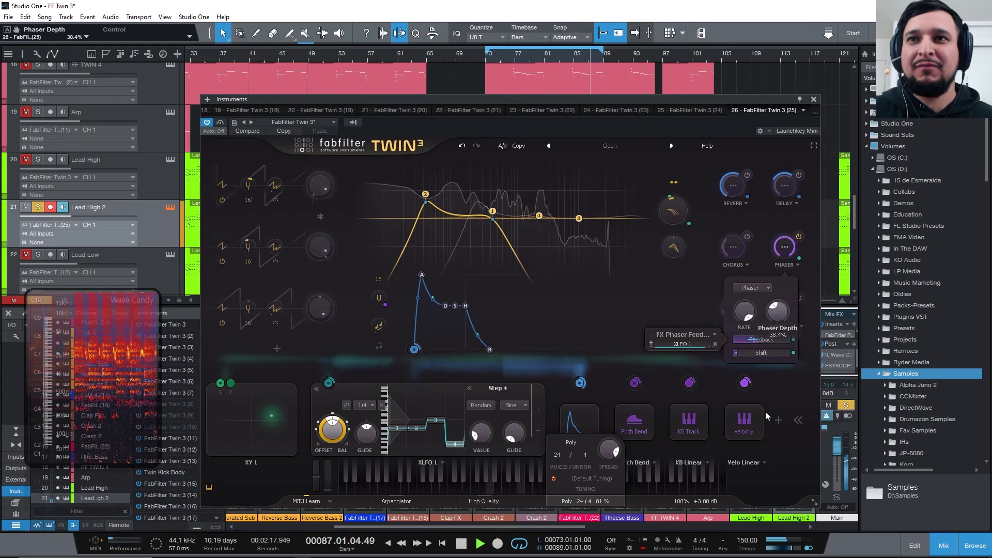
key("space")
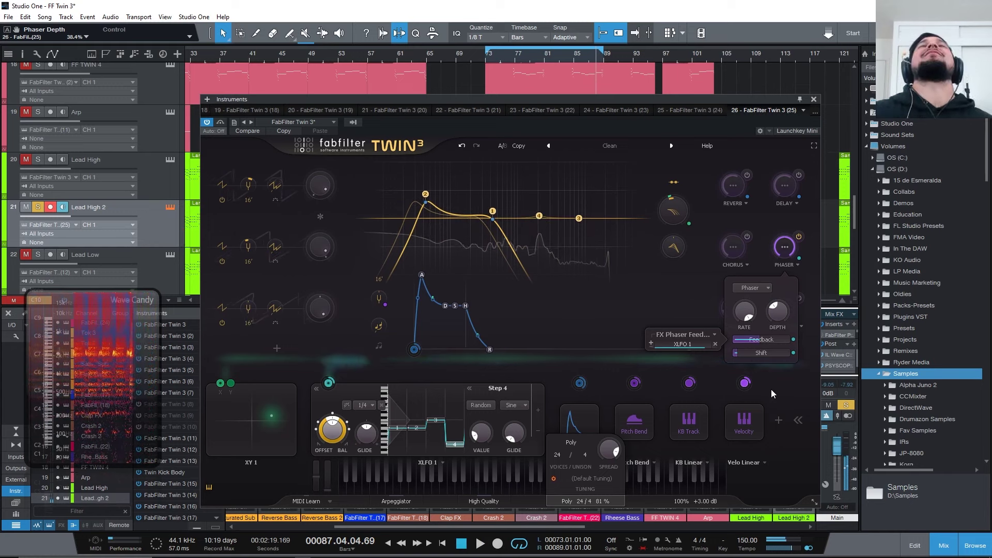
key("space")
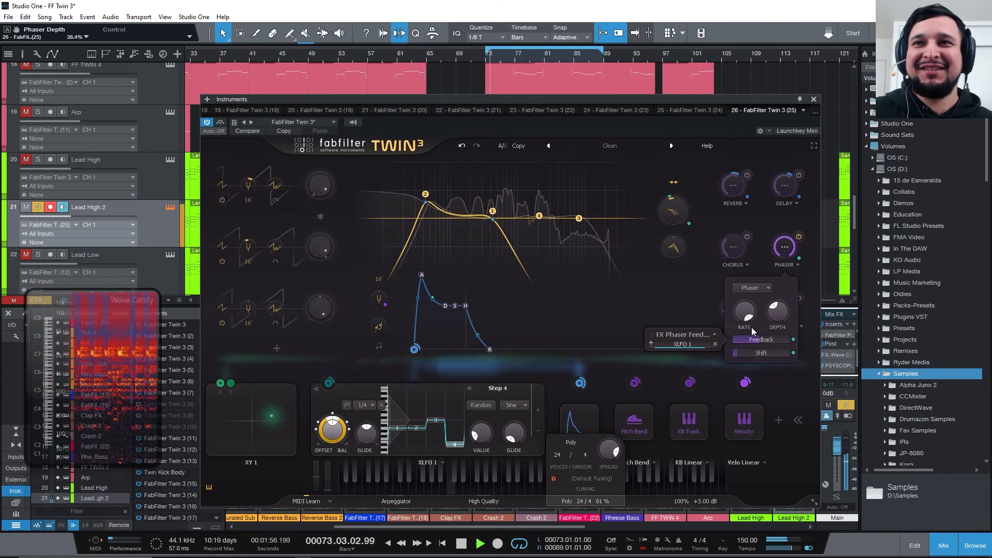
key("space")
Step: Modulate the phaser's depth with XLFO 1 and adjust the modulation level during playback
left_click_drag(332, 388, 778, 313)
key("space")
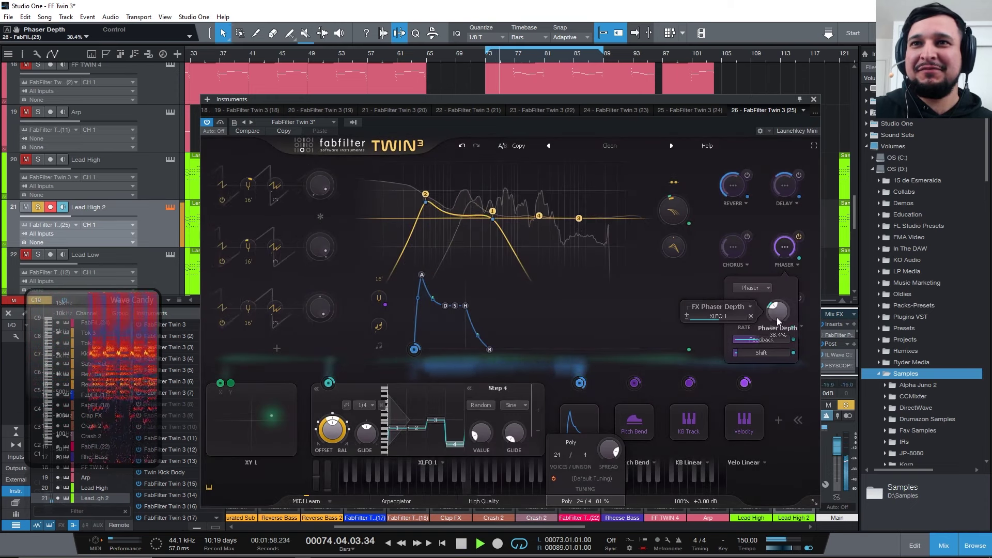
left_click_drag(716, 318, 684, 304)
key("space")
Step: Disable oscillators 1 to 3 and add a fourth oscillator with the White Noise waveform
left_click(223, 200)
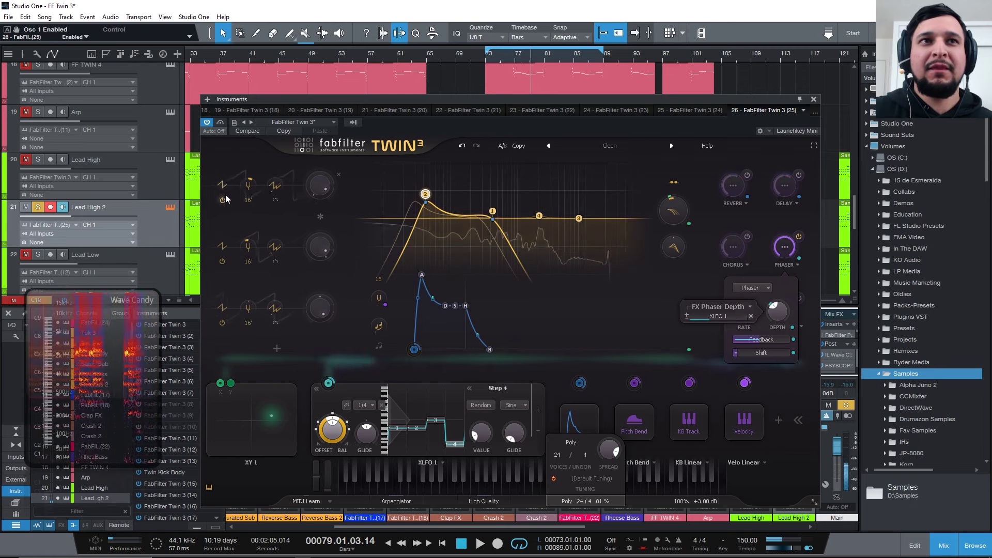
left_click(222, 261)
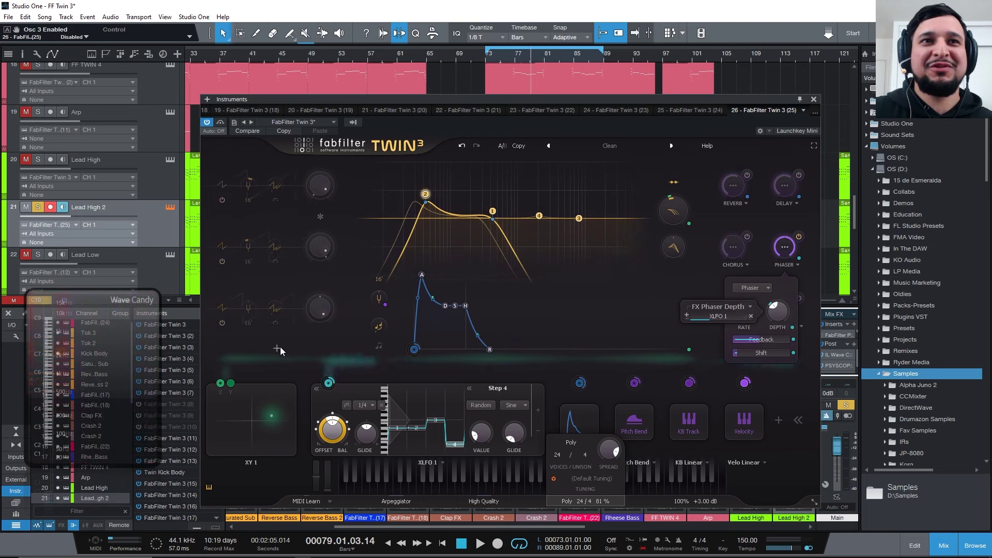
left_click(278, 346)
left_click(226, 333)
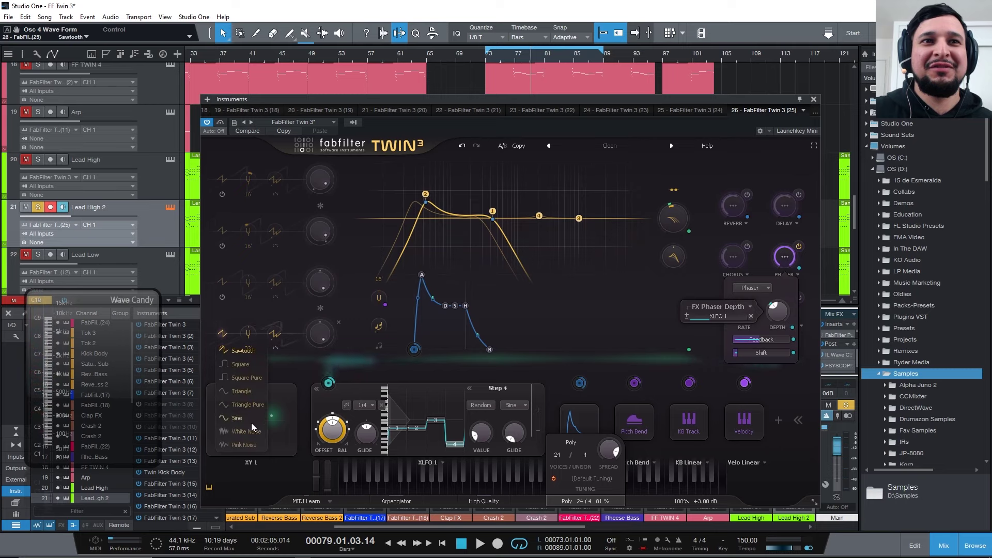
left_click(252, 434)
Step: Audition the noise through the phaser with the phaser amount at 100%
key("space")
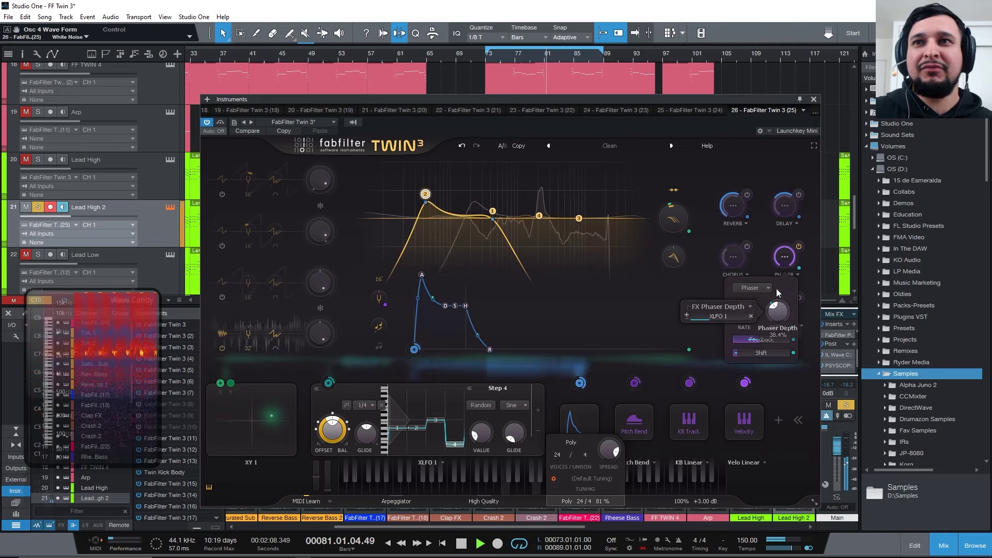
left_click_drag(785, 257, 824, 202)
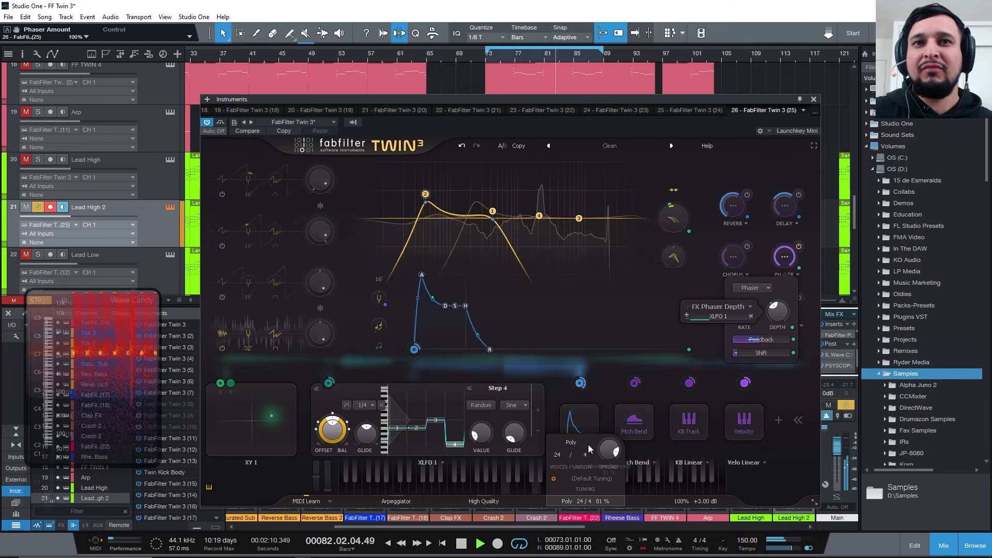
key("space")
Step: Keep XLFO 1 at four steps and set the value of each step to Random
left_click(538, 411)
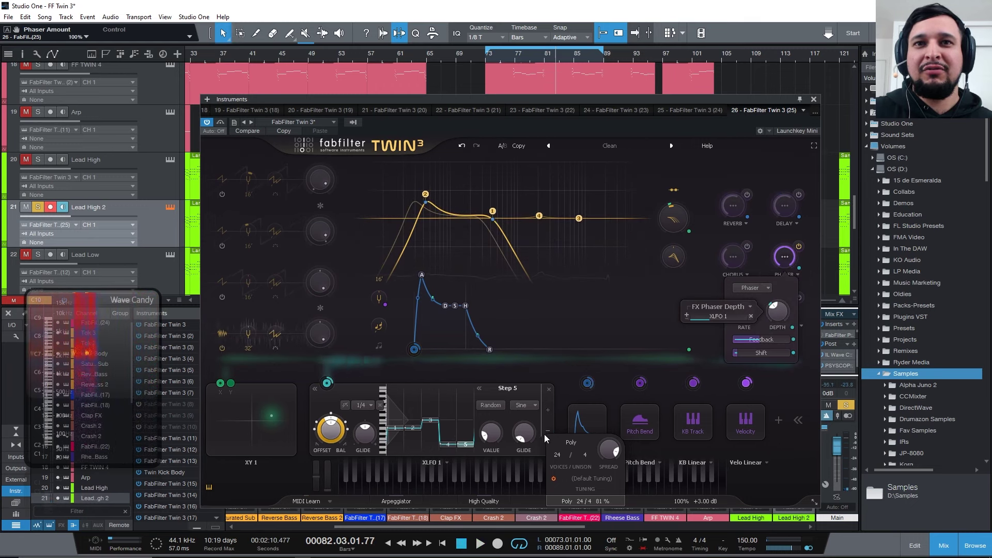
mouse_move(478, 444)
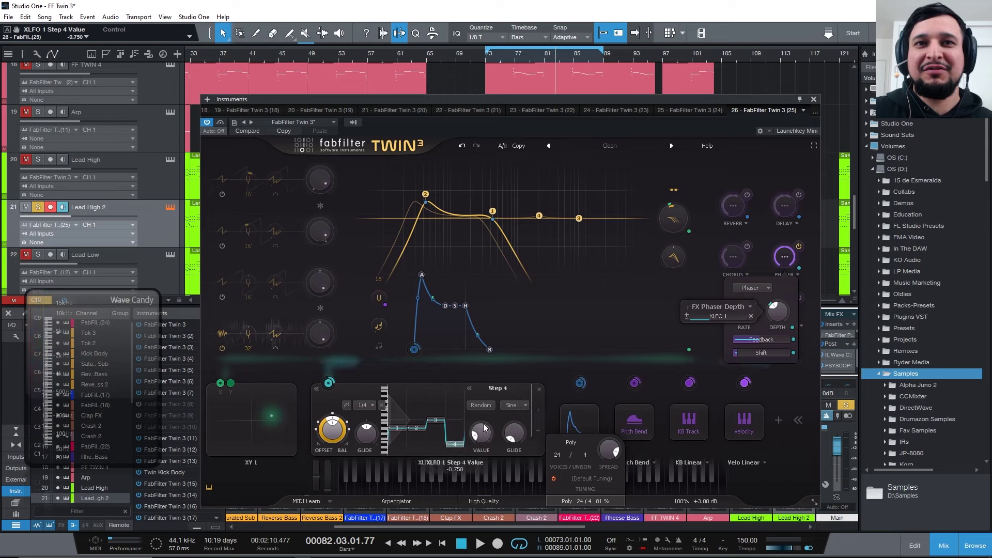
left_click(433, 423)
left_click(481, 404)
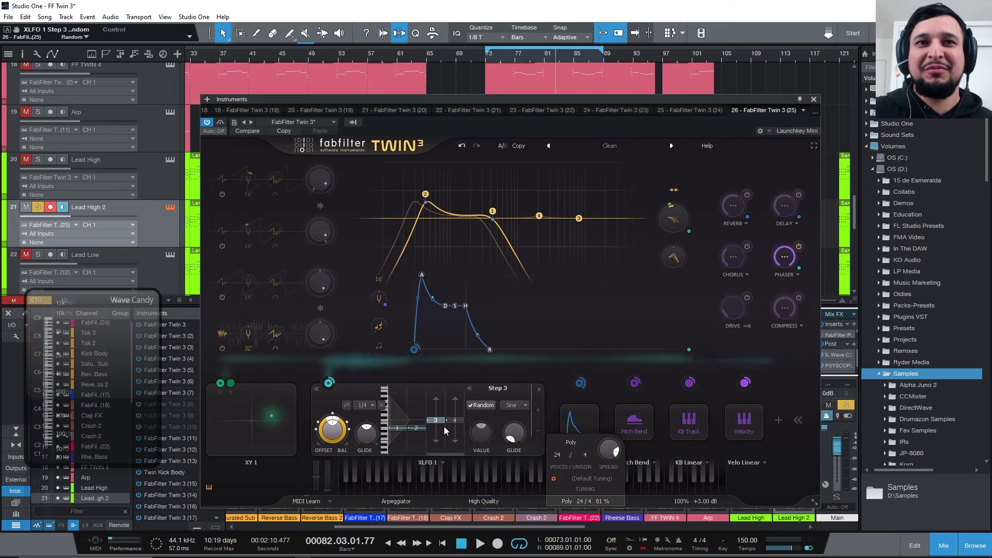
left_click(414, 430)
left_click(475, 405)
left_click(397, 429)
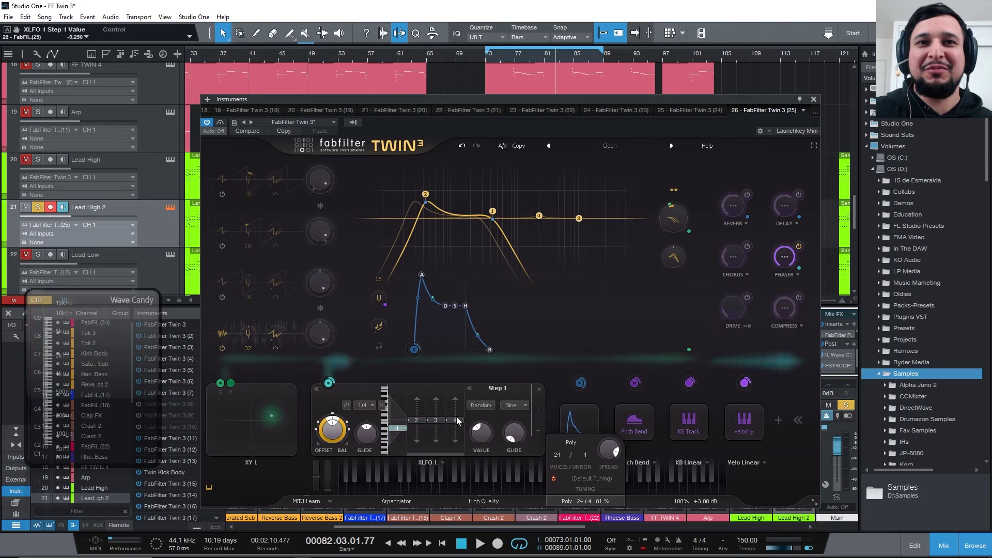
left_click(482, 406)
Step: Play the patch with XLFO 1's sync on Free at 6.968 Hz, and return the sync to 1/4
key("space")
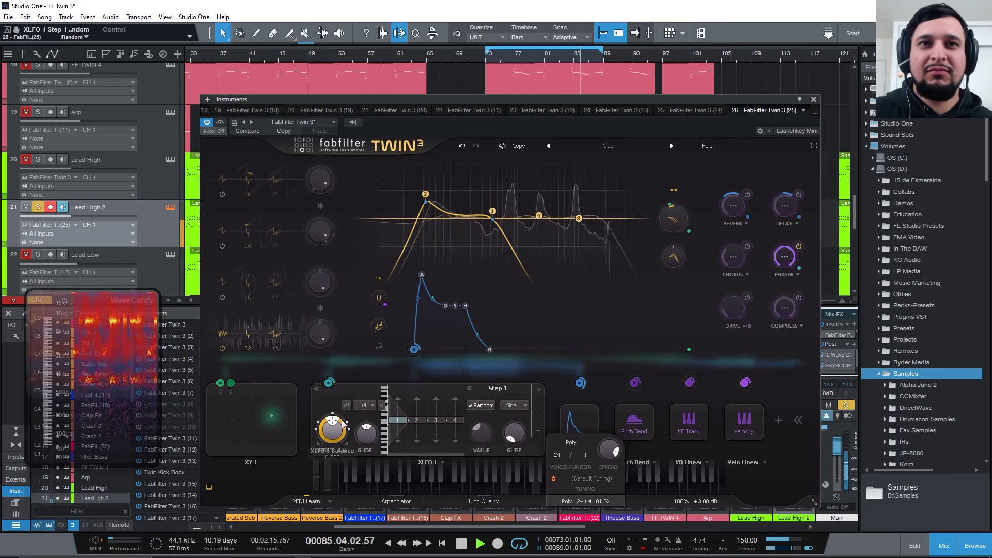
left_click(361, 405)
left_click(375, 349)
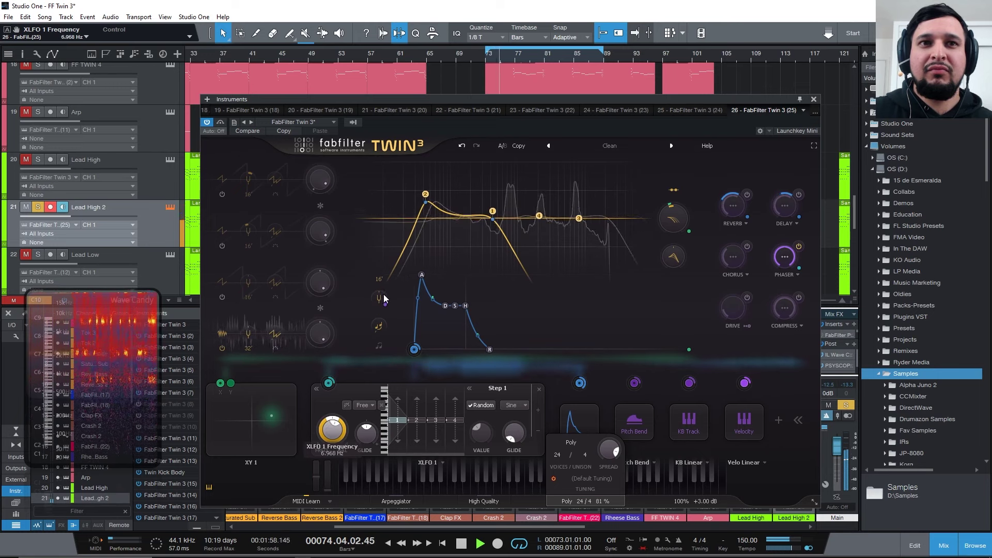
left_click(363, 406)
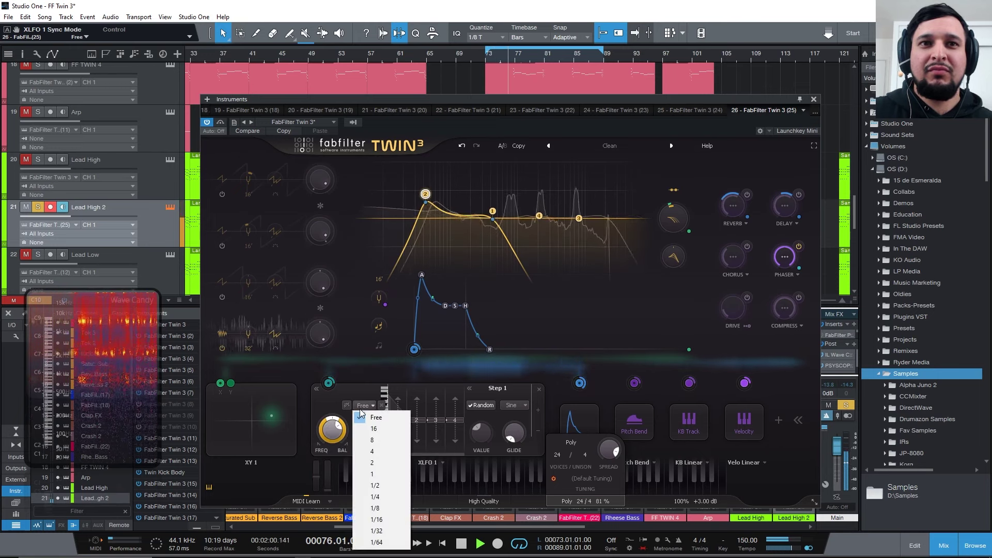
left_click(380, 498)
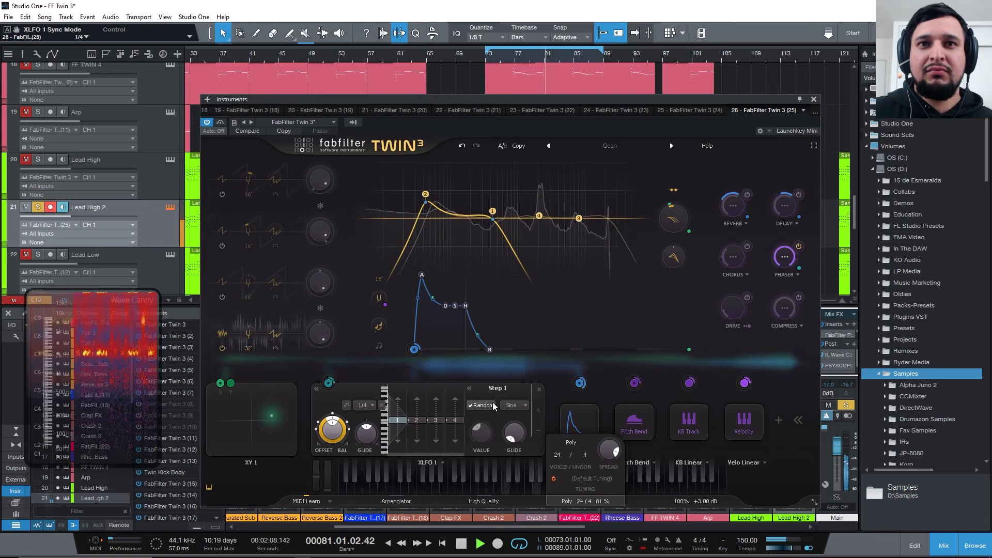
Step: Increase the glide of XLFO 1's individual steps during playback, setting step 2 to 0.417, and stop playback
left_click(442, 411)
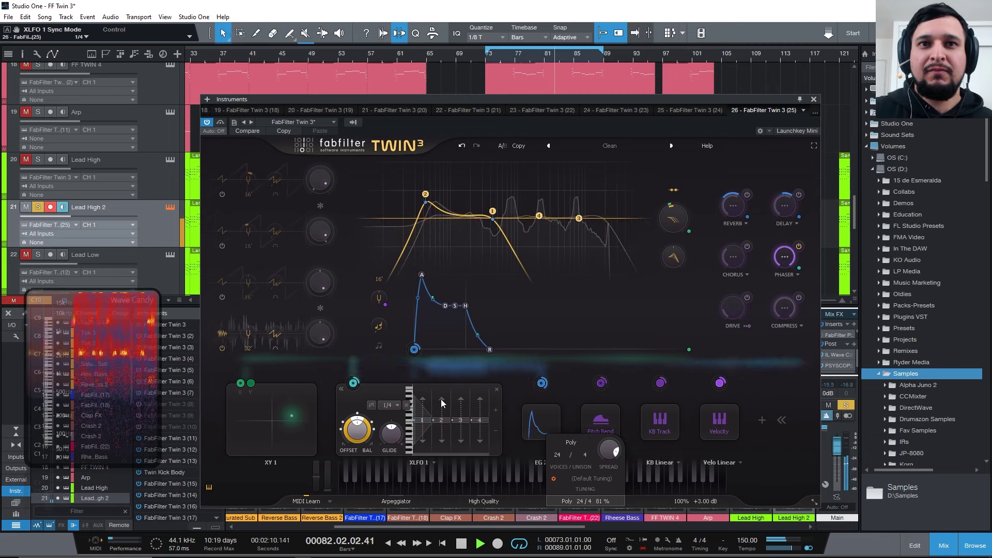
left_click(424, 420)
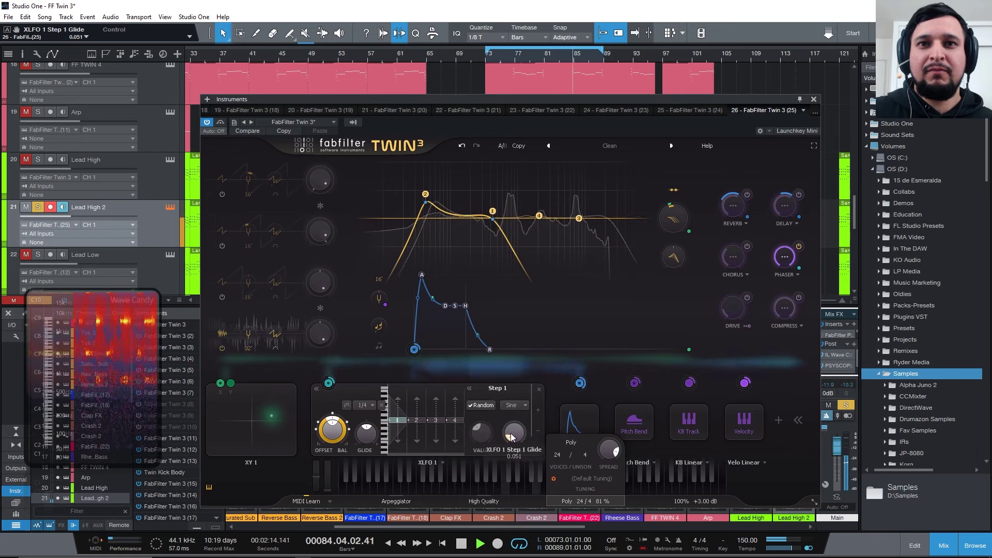
left_click_drag(514, 433, 420, 442)
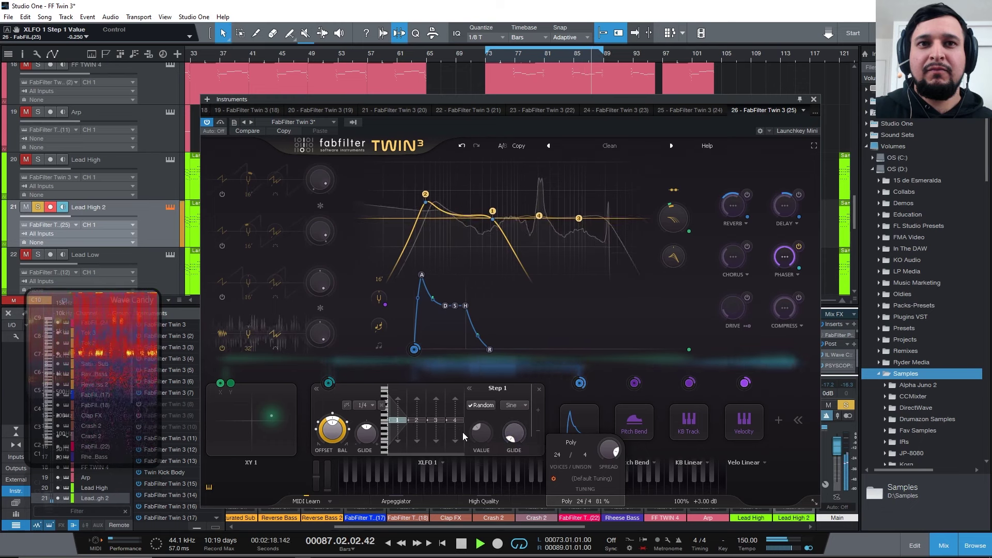
key("F5")
left_click_drag(514, 433, 525, 345)
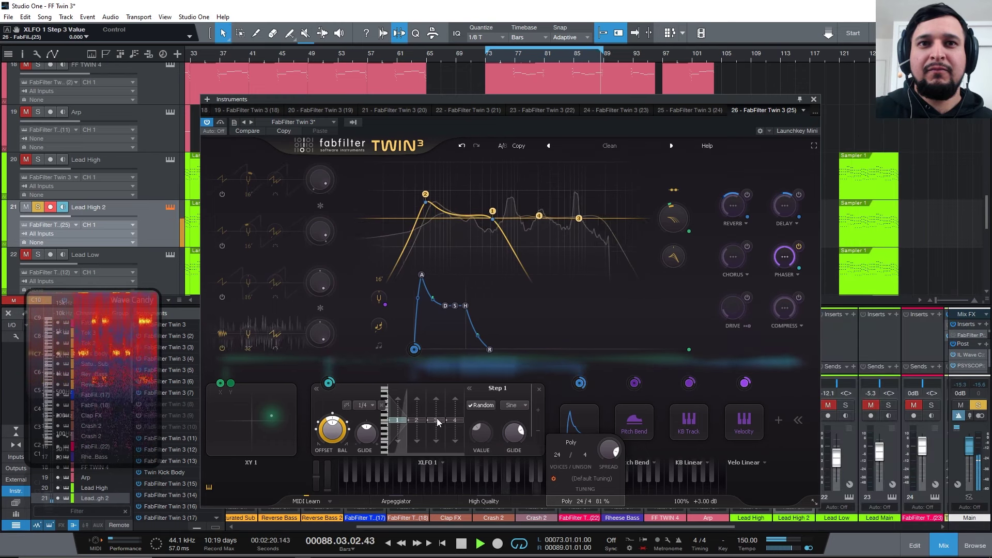
left_click_drag(514, 433, 522, 356)
left_click(432, 420)
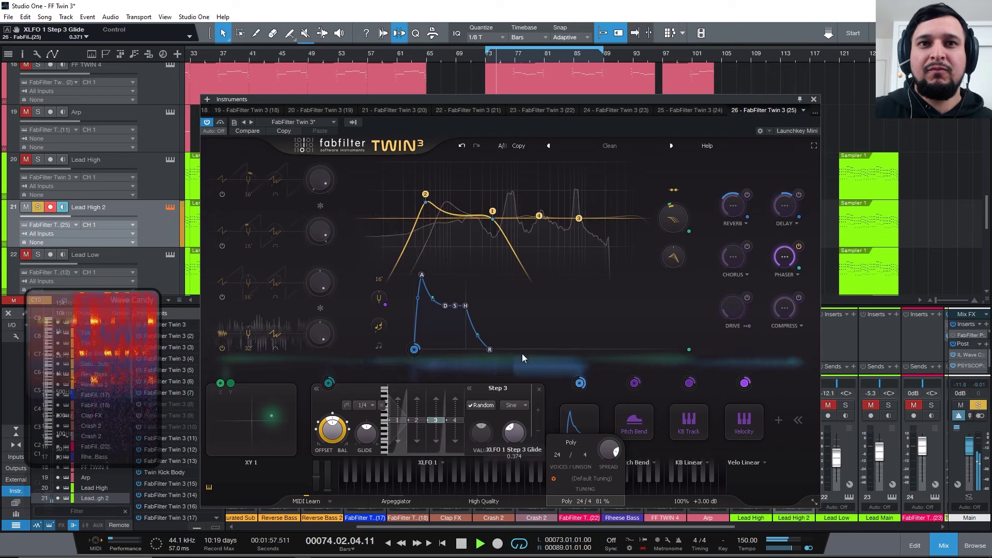
left_click(418, 421)
left_click_drag(514, 433, 522, 356)
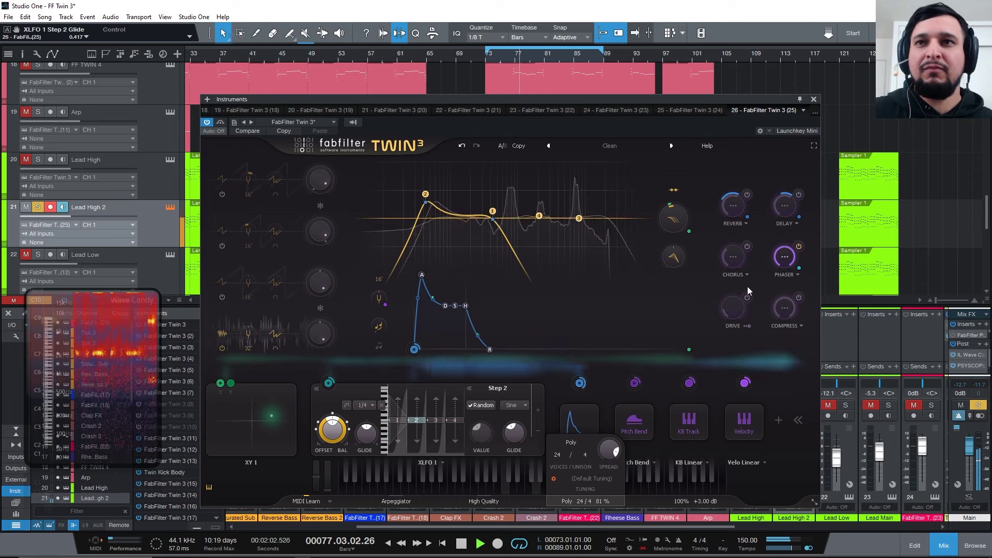
left_click(367, 407)
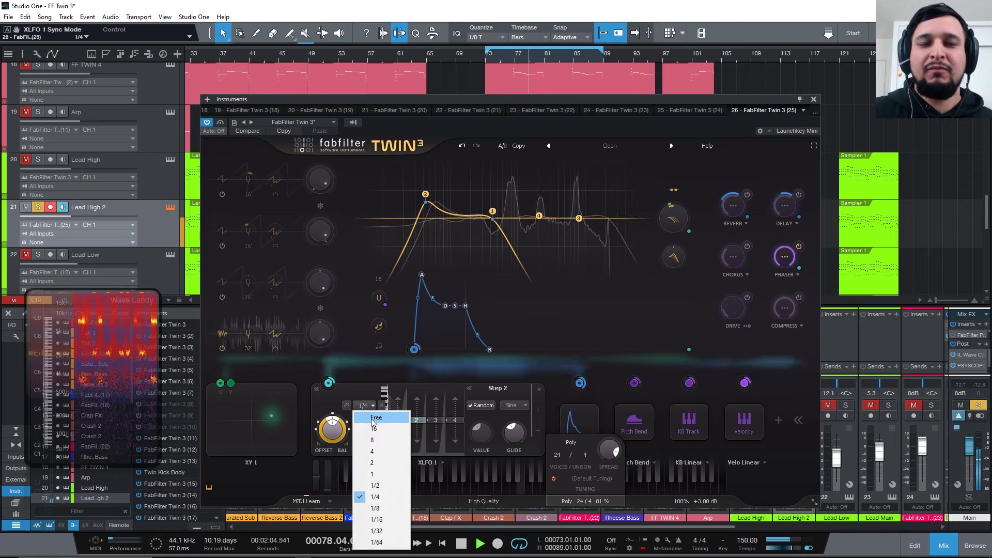
left_click(379, 395)
key("space")
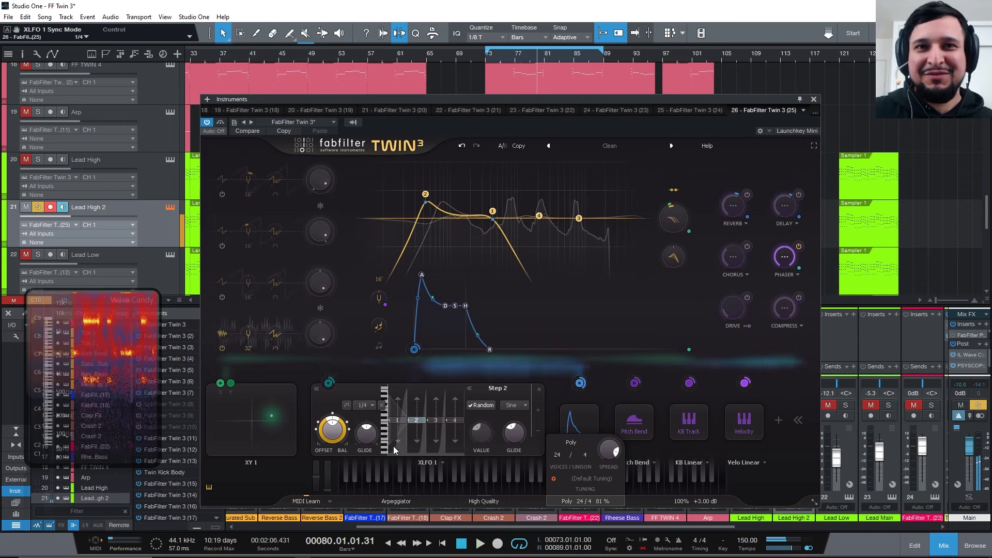
Step: Turn off Random for steps 1 to 4 of XLFO 1 and lower the value of step 4
left_click(396, 421)
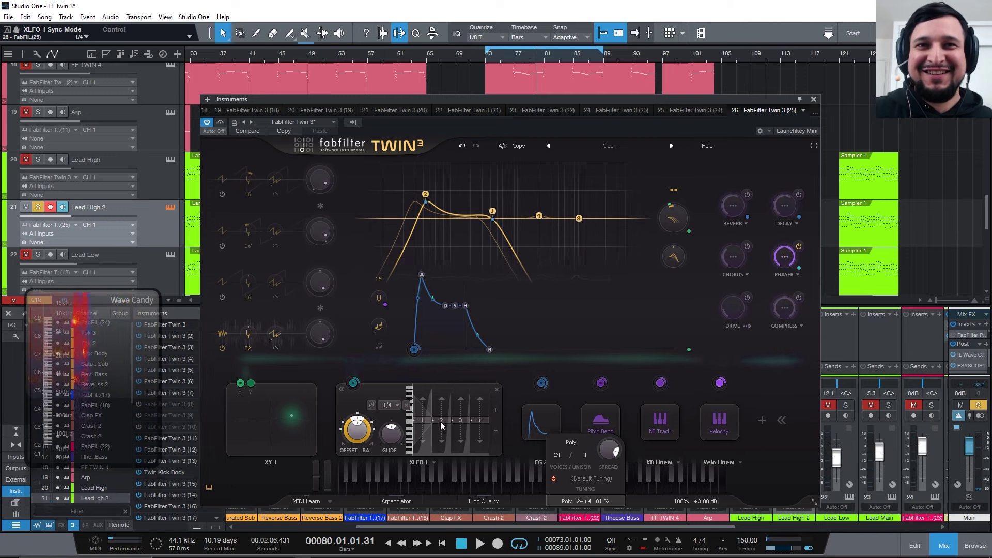
left_click(523, 408)
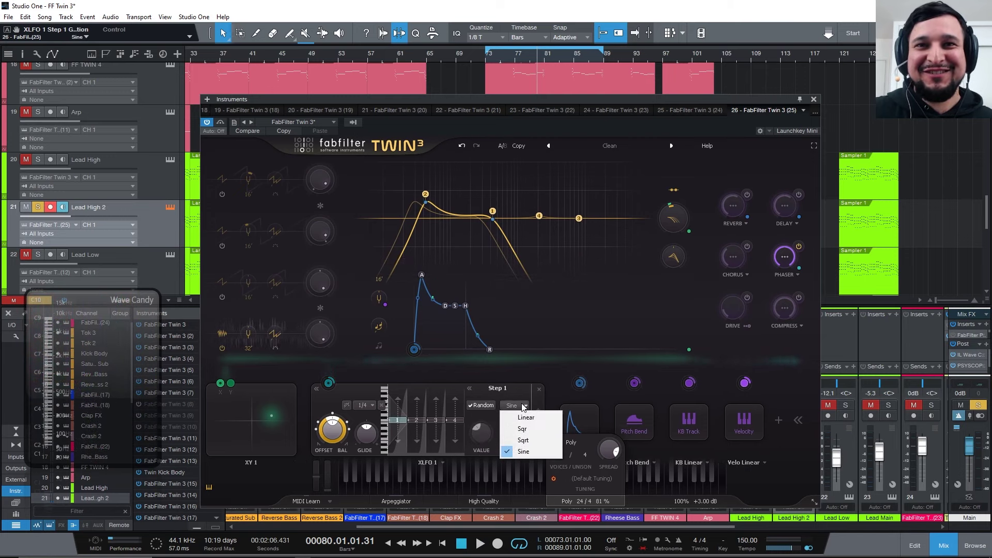
left_click(394, 424)
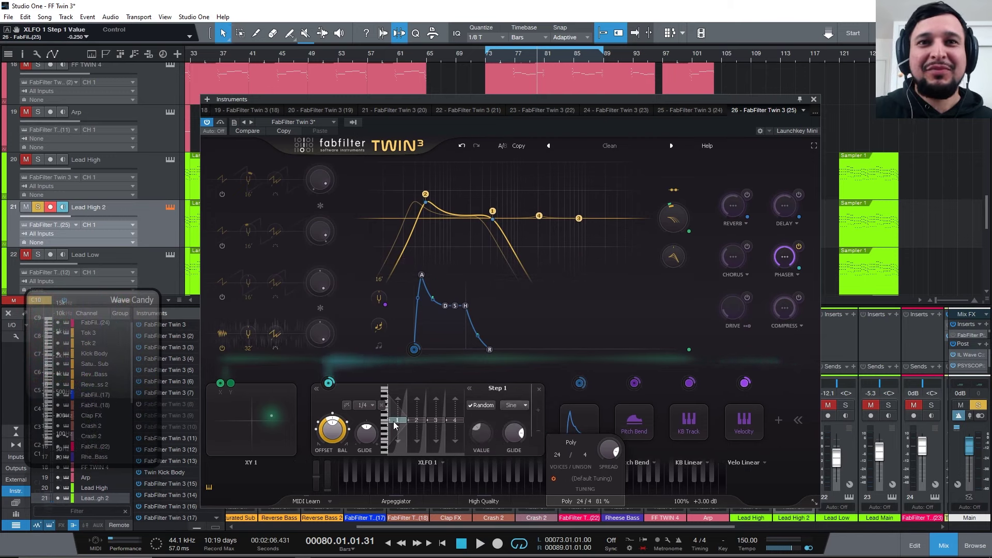
left_click(483, 409)
left_click(421, 420)
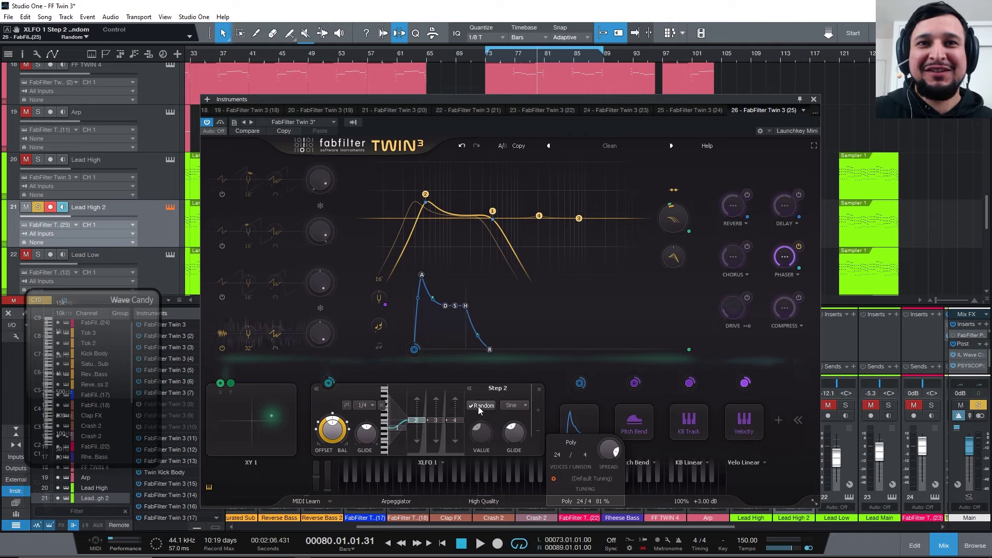
left_click(479, 407)
left_click(436, 426)
left_click(482, 406)
left_click_drag(454, 424, 454, 444)
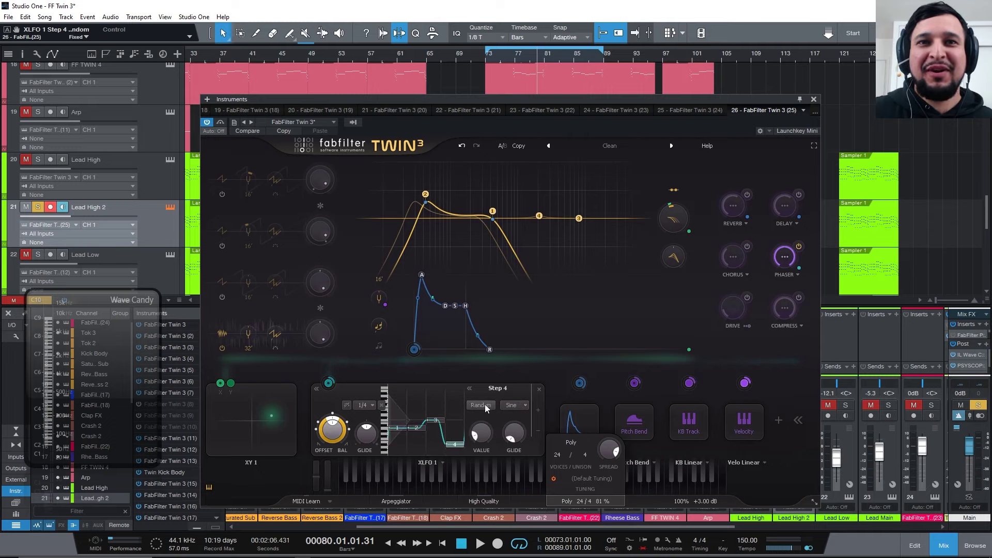
Step: Audition the fixed XLFO 1 pattern with playback and set step 2 back to Random
key("space")
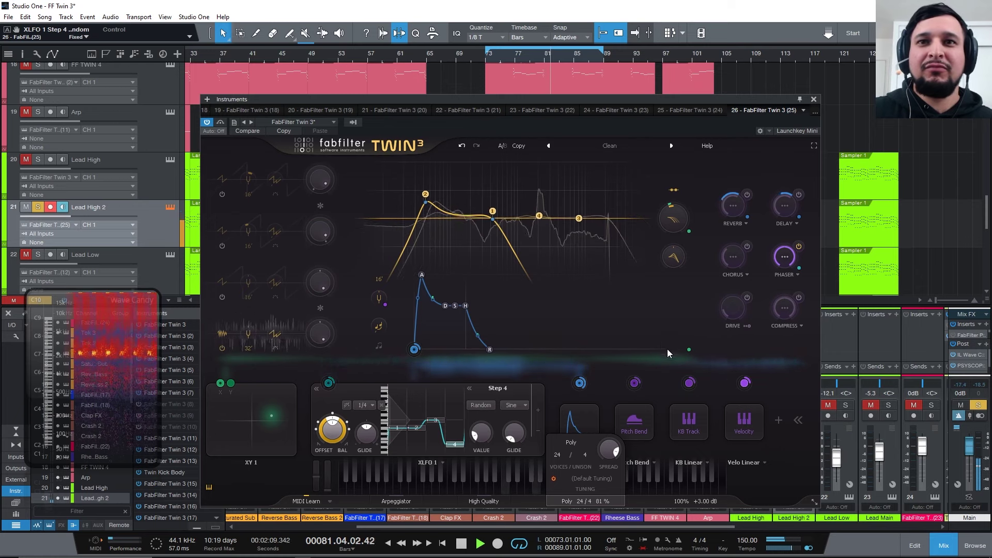
key("space")
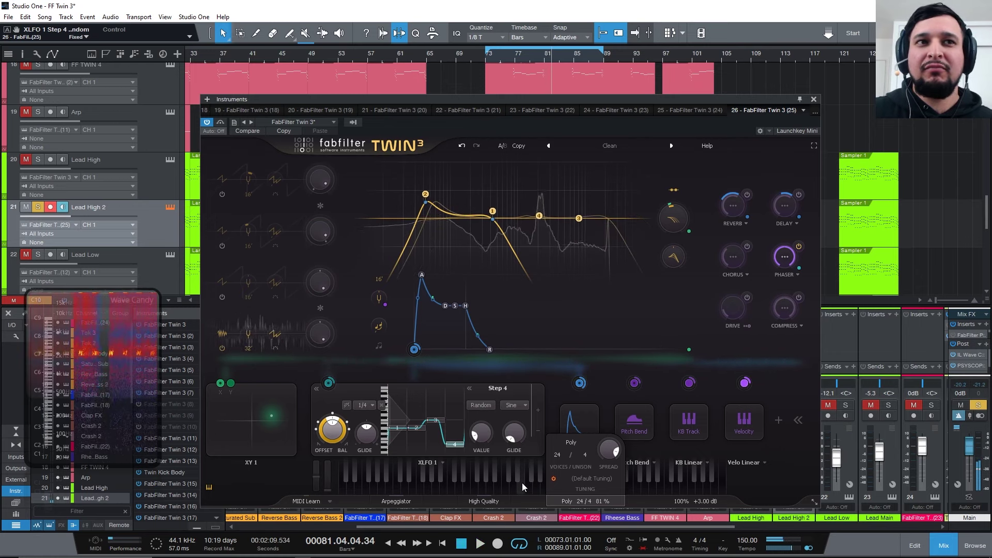
left_click(541, 484)
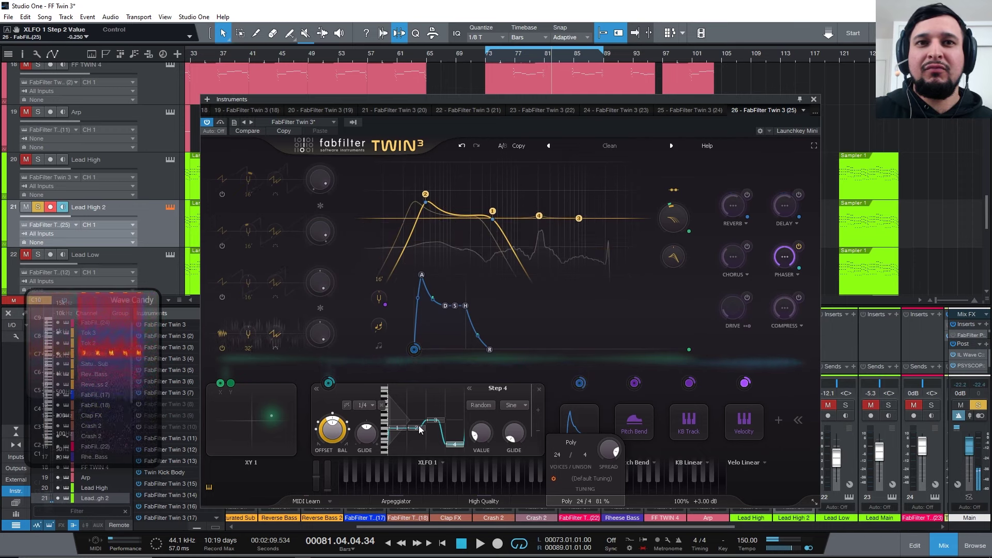
left_click(481, 406)
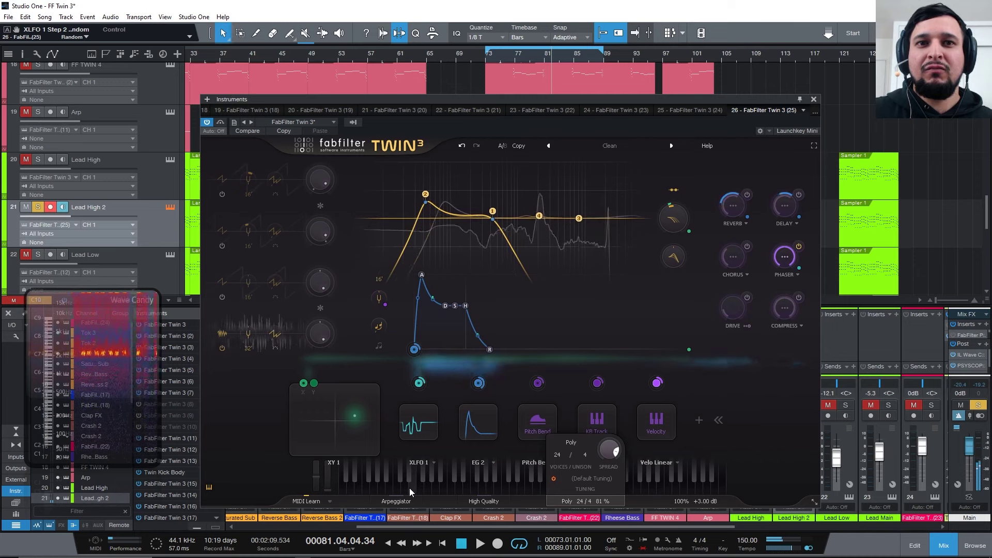
Step: Set the phaser's rate to 0.775 Hz and play a few notes to hear it
left_click(784, 257)
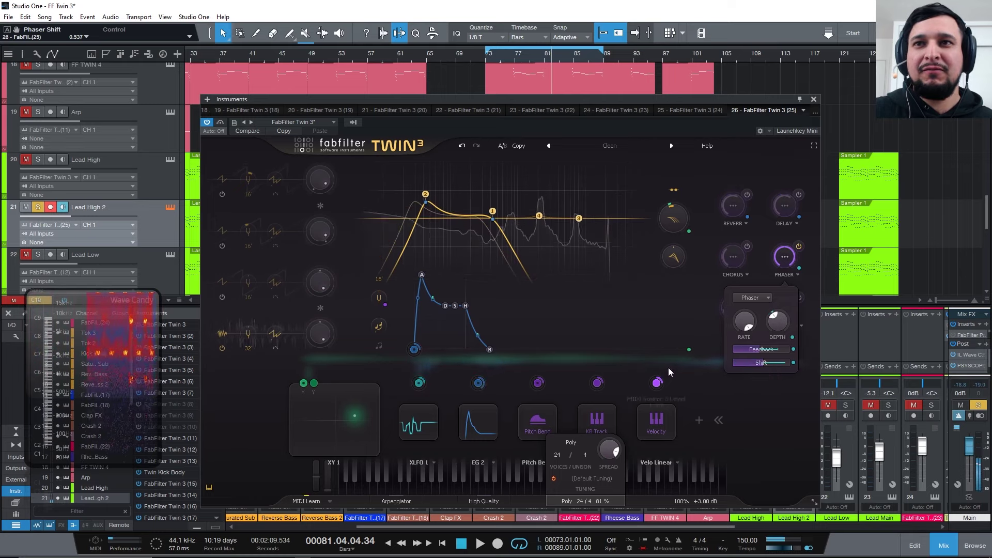
left_click_drag(745, 321, 734, 392)
left_click(526, 482)
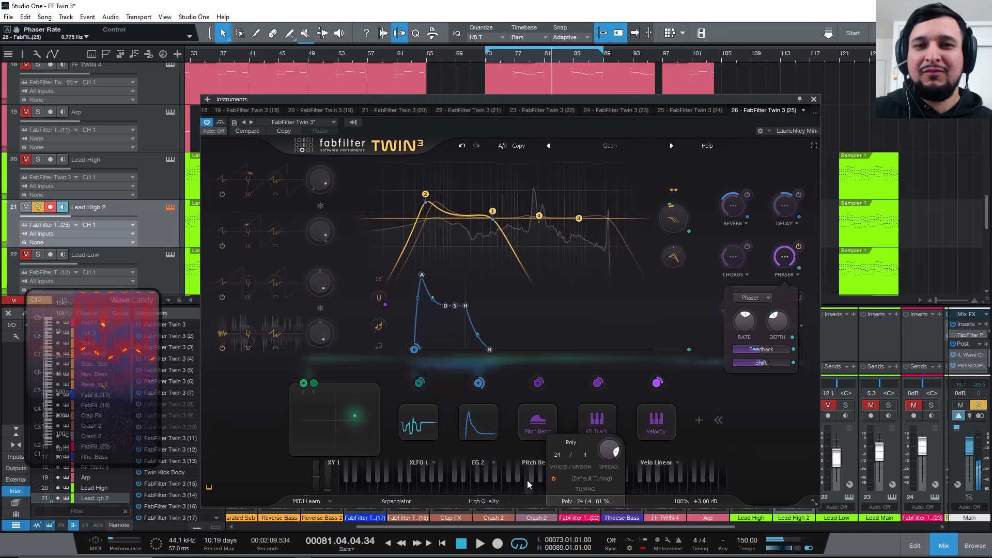
left_click(488, 484)
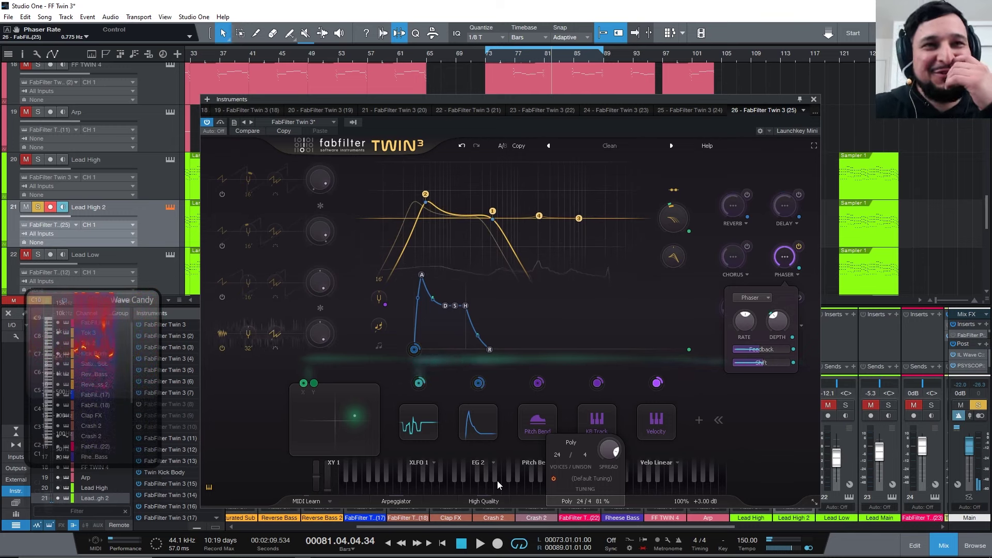
Step: Save the patch as "The Whistle Patch" in the personal preset folder under Twin 3
left_click(609, 146)
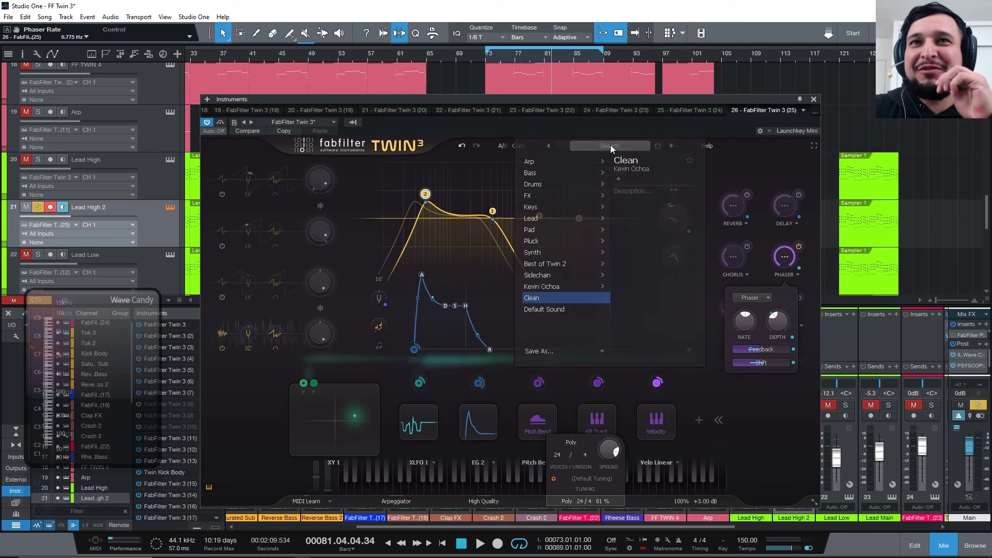
left_click(553, 350)
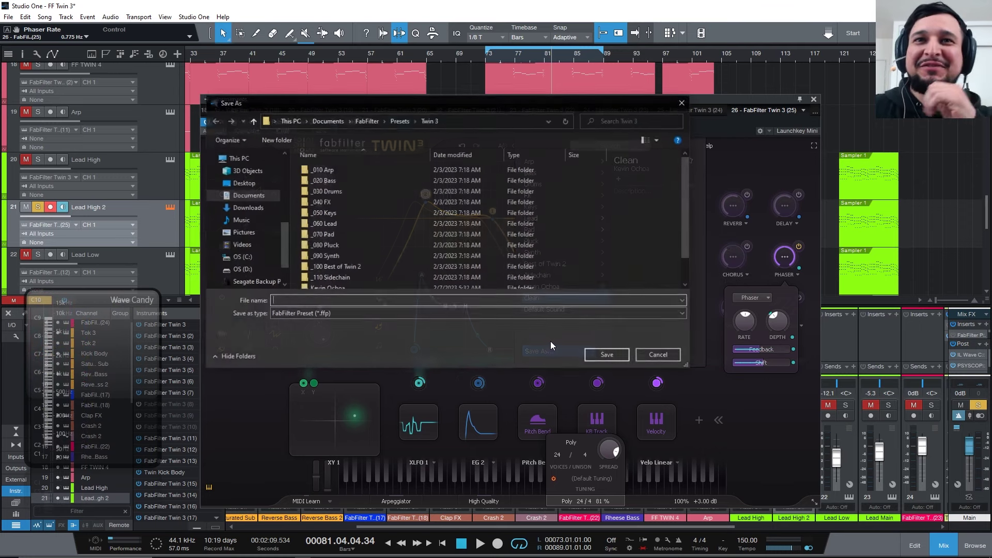
double_click(344, 283)
left_click(429, 120)
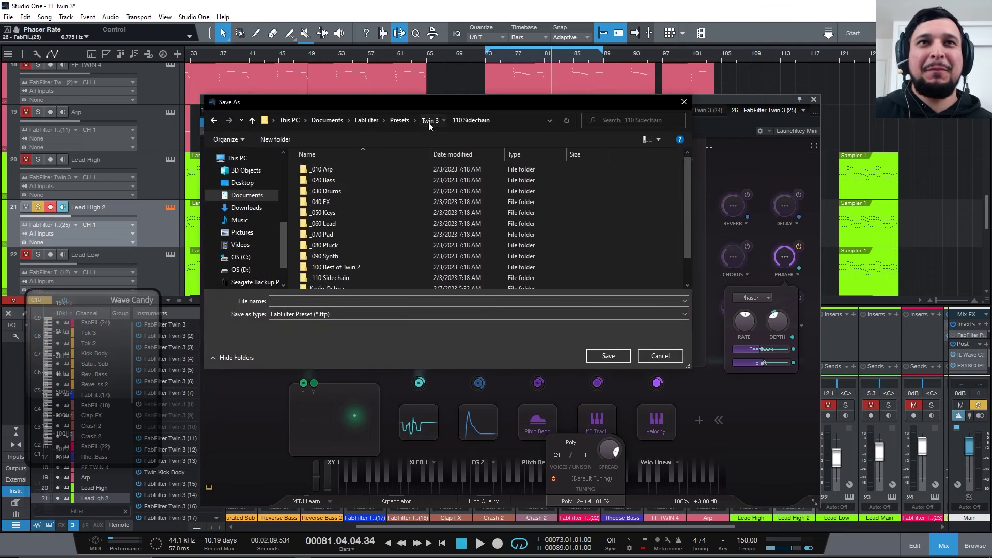
scroll(404, 197, "down", 1)
double_click(340, 262)
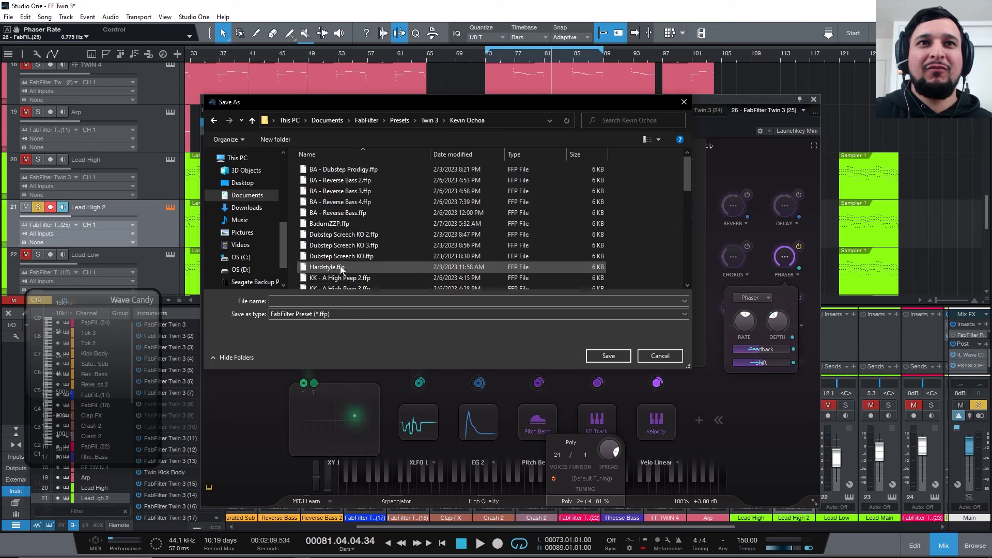
left_click(335, 301)
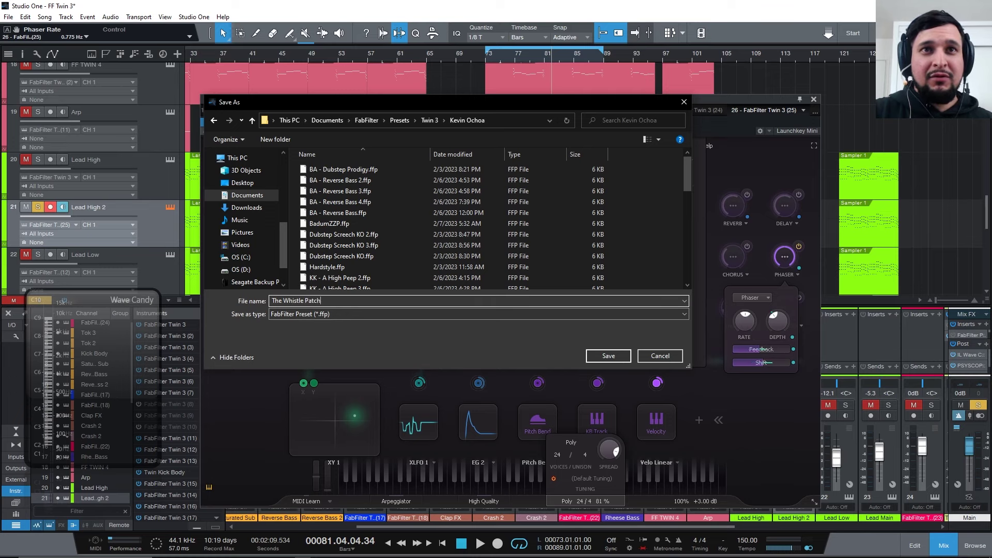
key("Return")
left_click(770, 405)
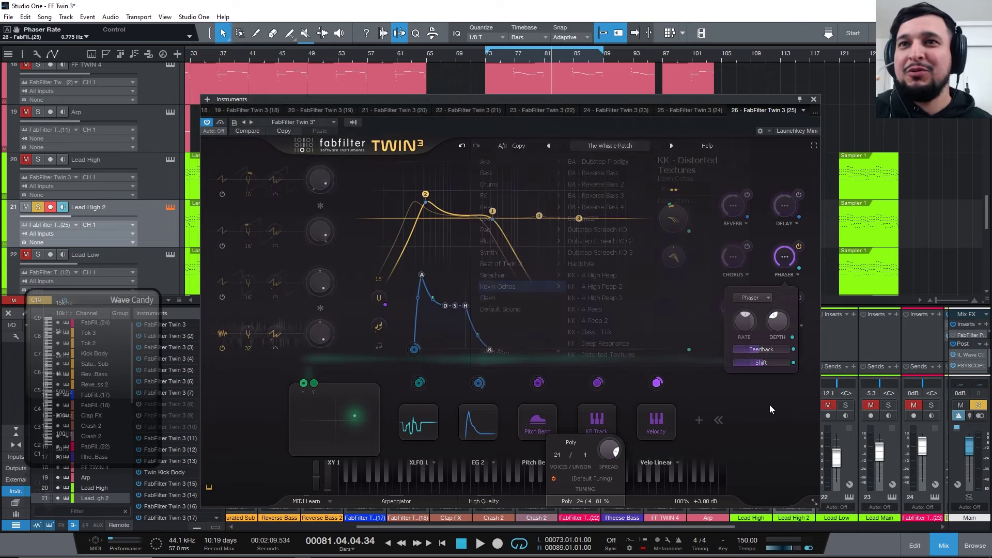
Step: Enable the drive, reverb and delay effects and raise the drive amount while the patch plays
left_click(768, 257)
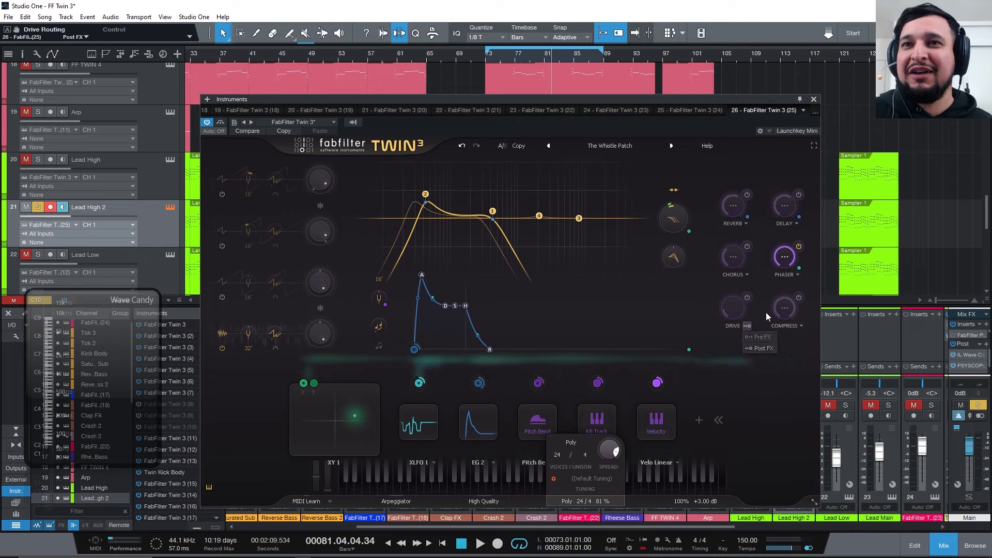
left_click(747, 298)
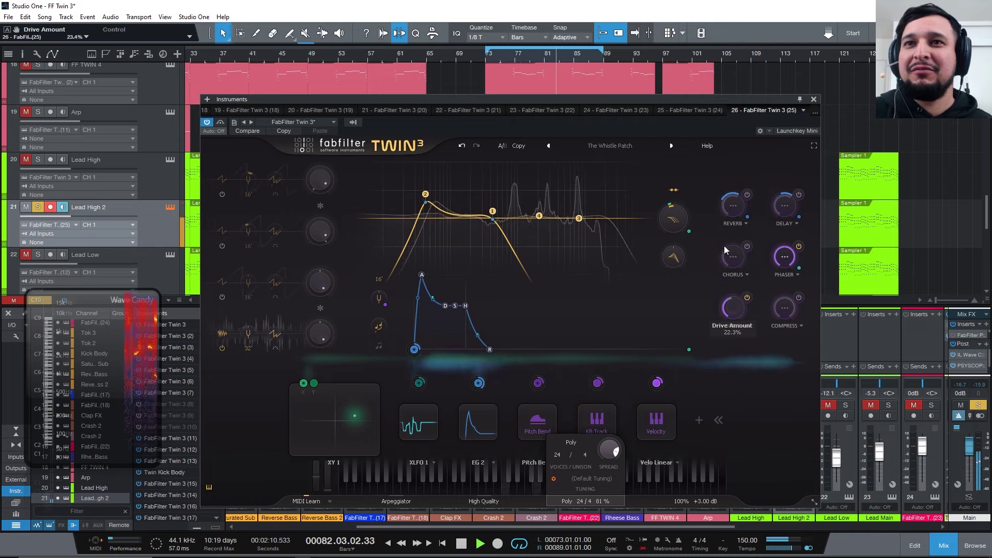
left_click_drag(814, 81, 799, 168)
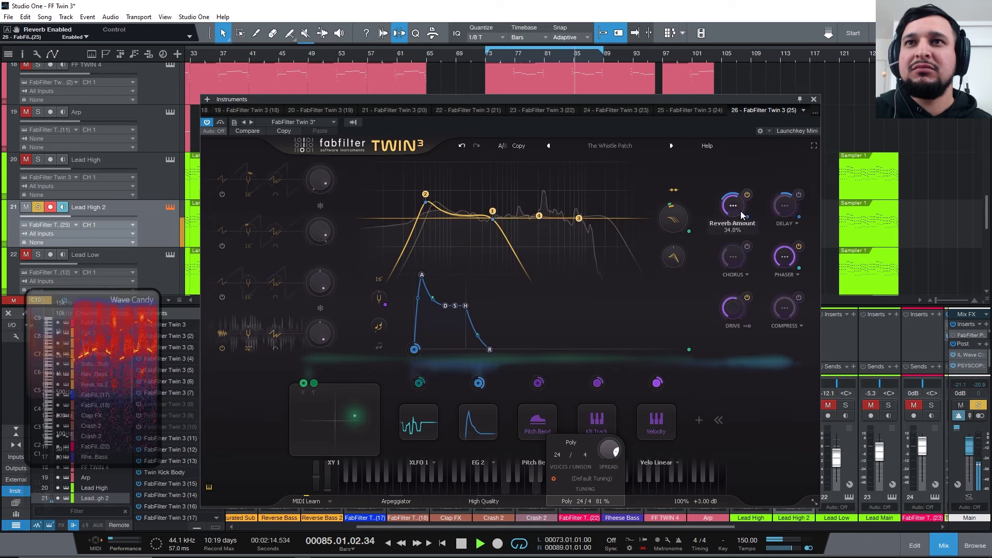
left_click(799, 195)
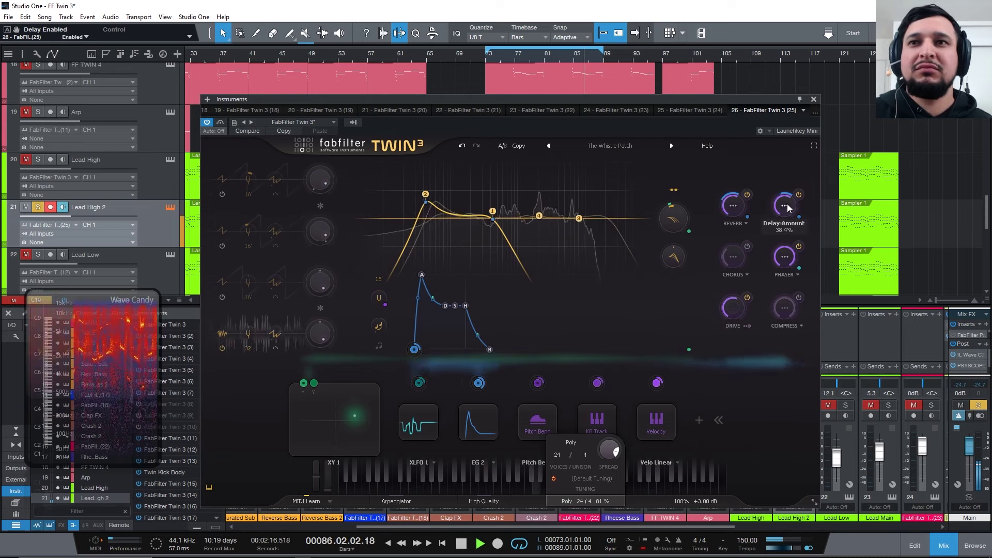
left_click_drag(740, 309, 791, 338)
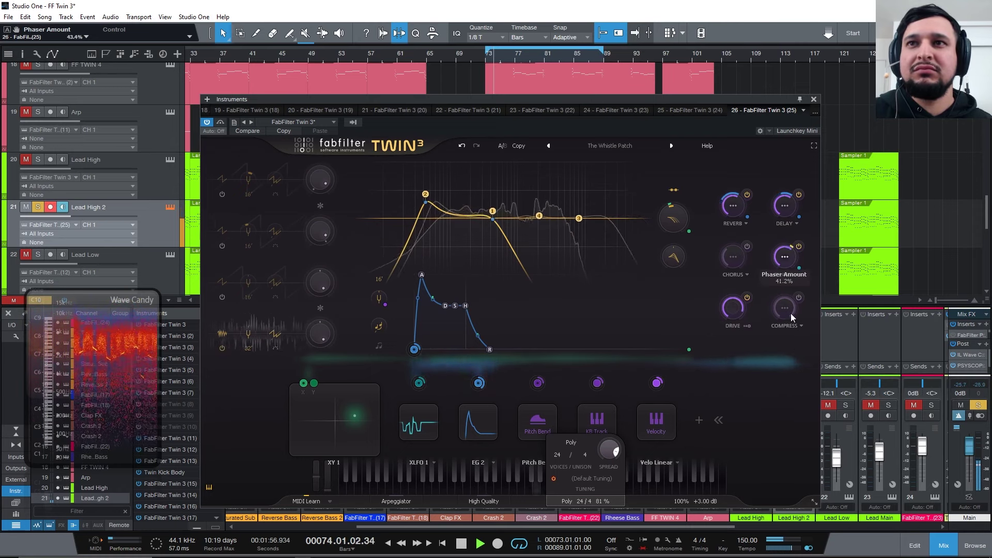
Step: Set the phaser amount to 95% and adjust the level of XLFO 1's modulation of the phaser depth
mouse_move(785, 256)
left_mouse_down()
mouse_move(786, 243)
mouse_move(787, 258)
left_mouse_up()
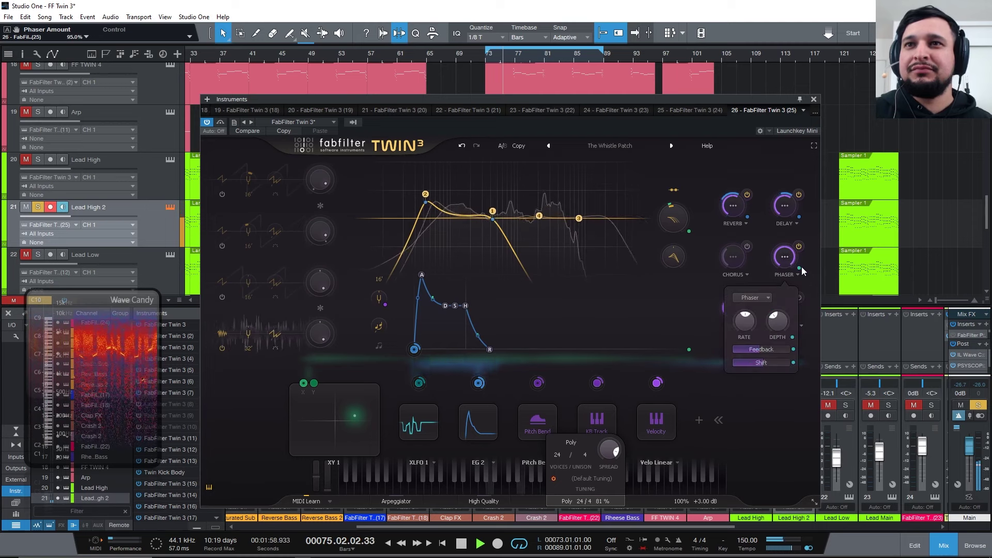
left_click(801, 269)
left_click(785, 260)
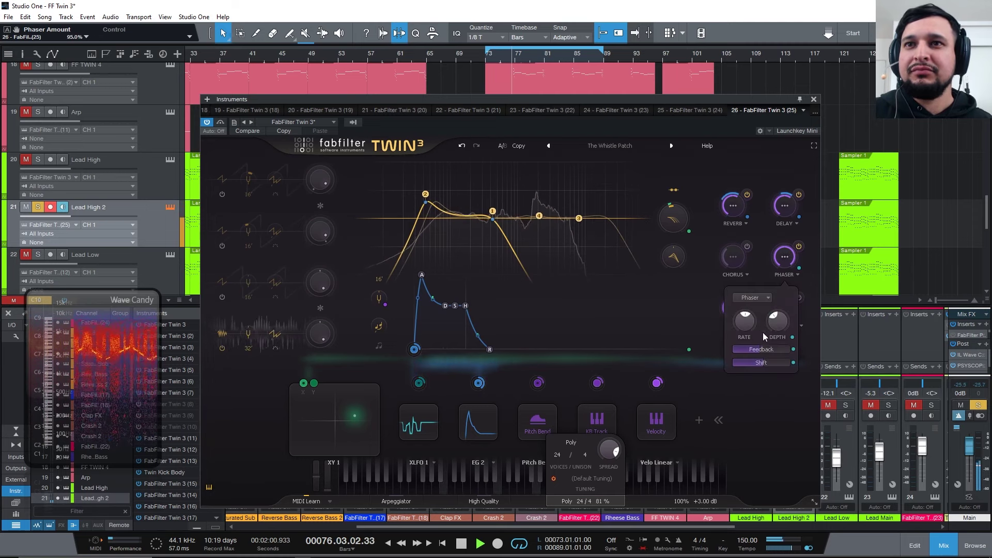
mouse_move(778, 322)
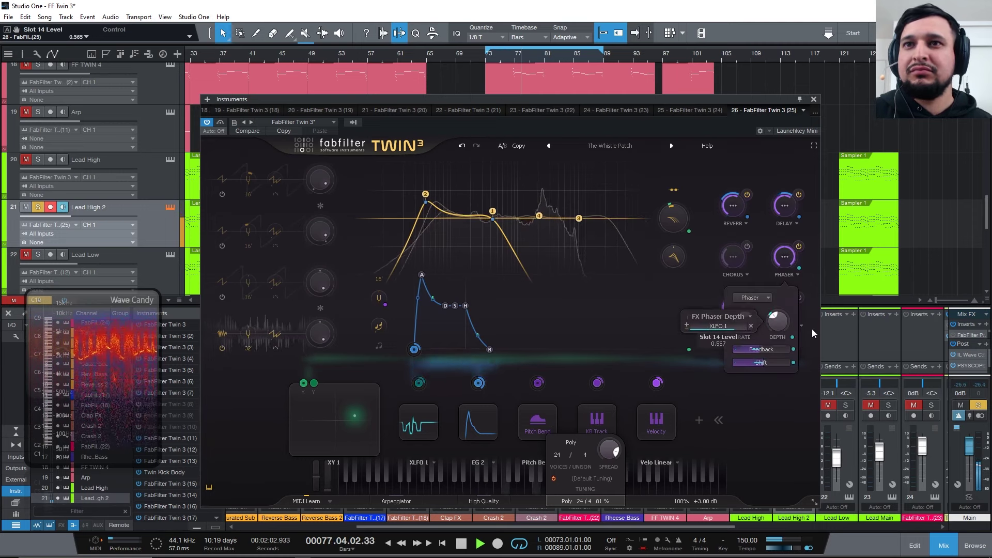
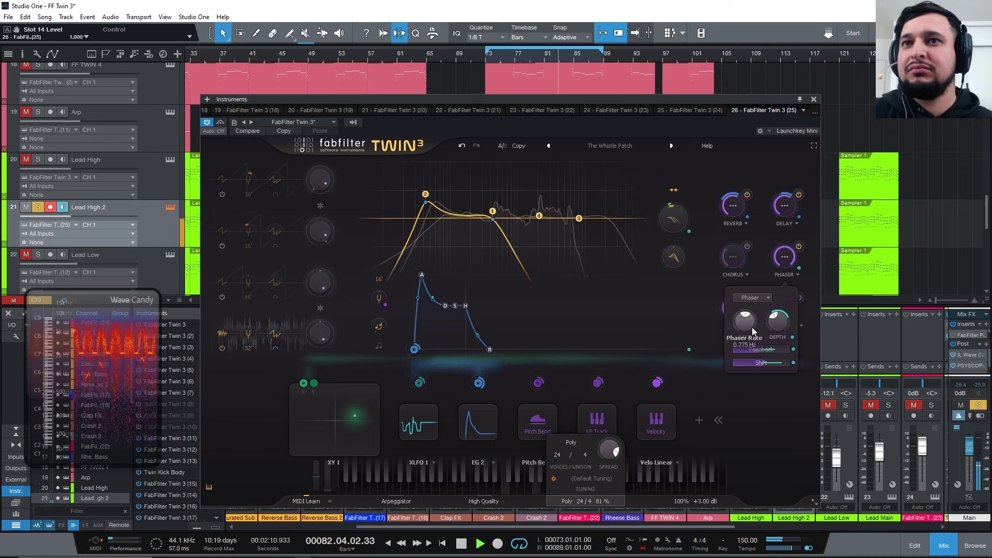
Step: Set the phaser's rate to 0.553 Hz
left_click_drag(752, 327, 774, 273)
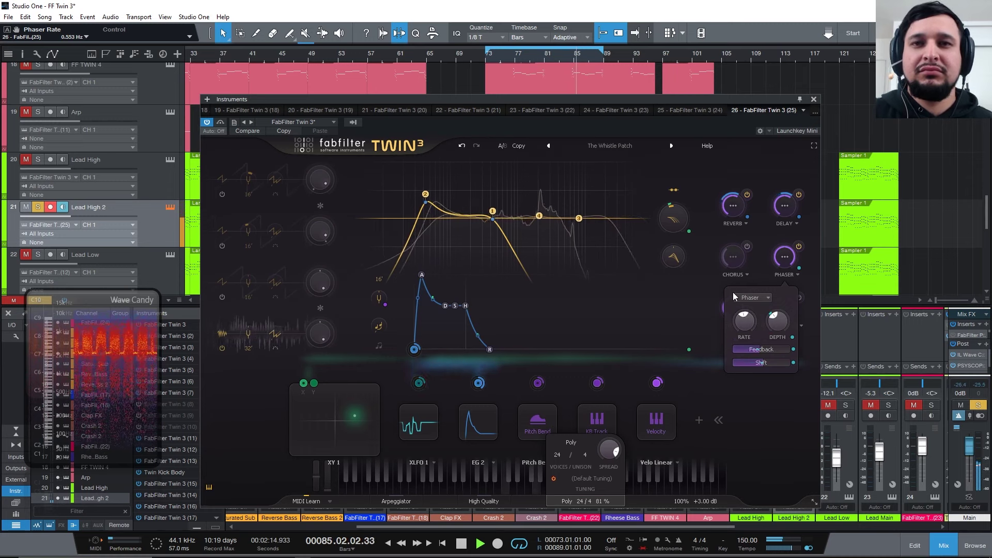
left_click(698, 421)
left_click(757, 457)
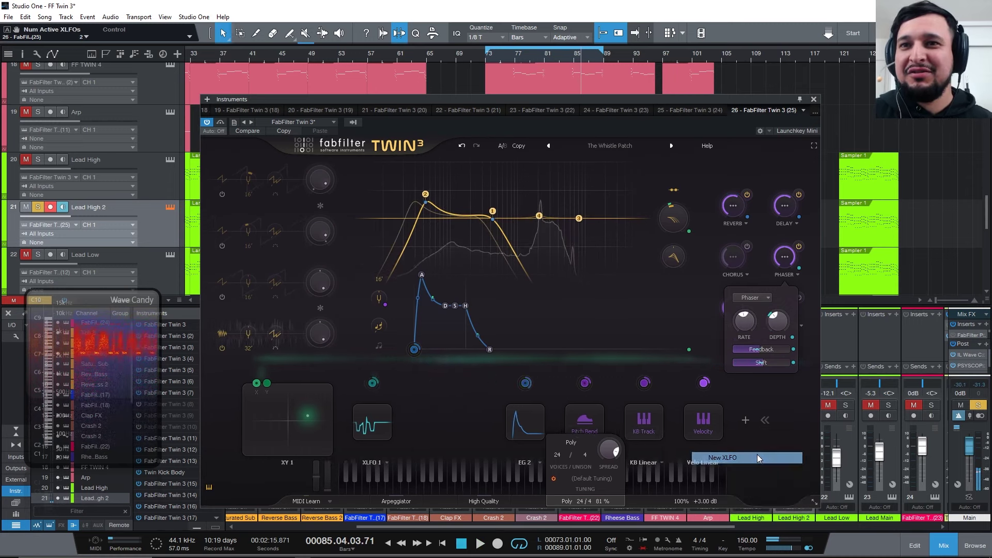
left_click(757, 457)
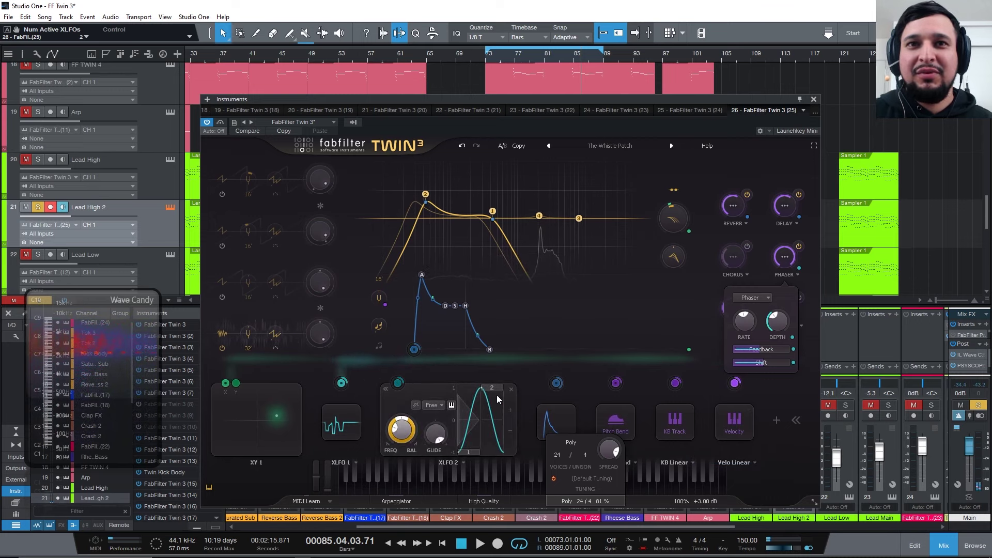
left_click(510, 410)
left_click(573, 411)
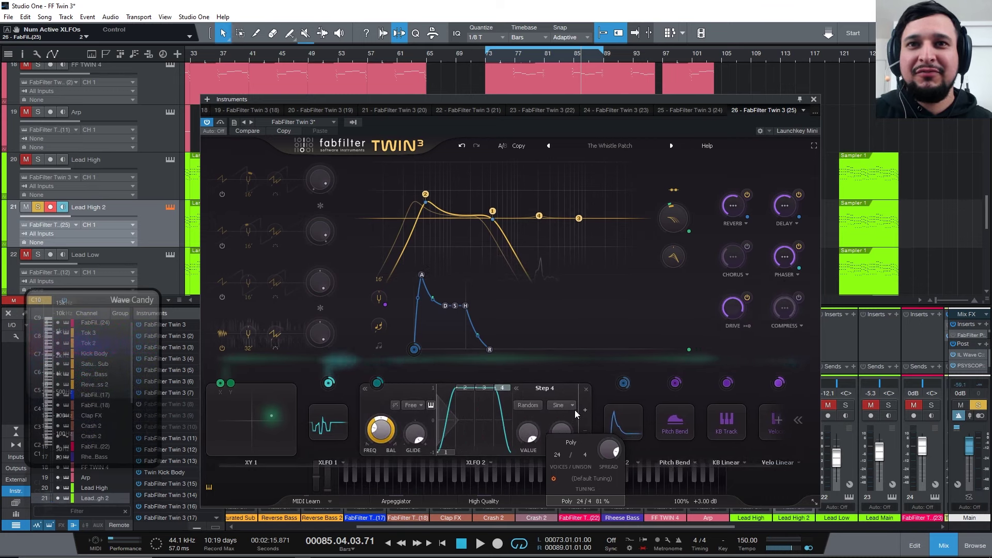
left_click(586, 410)
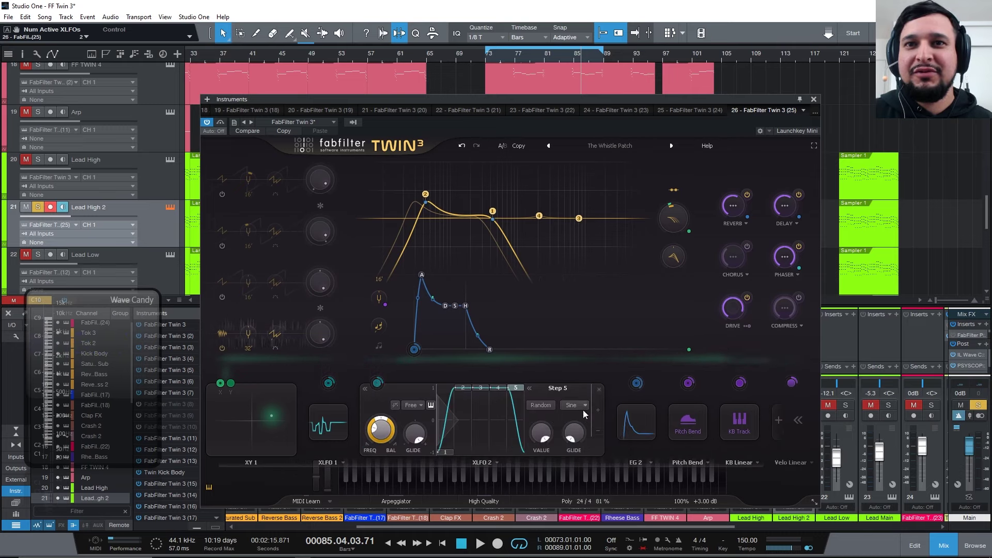
left_click_drag(517, 399, 508, 448)
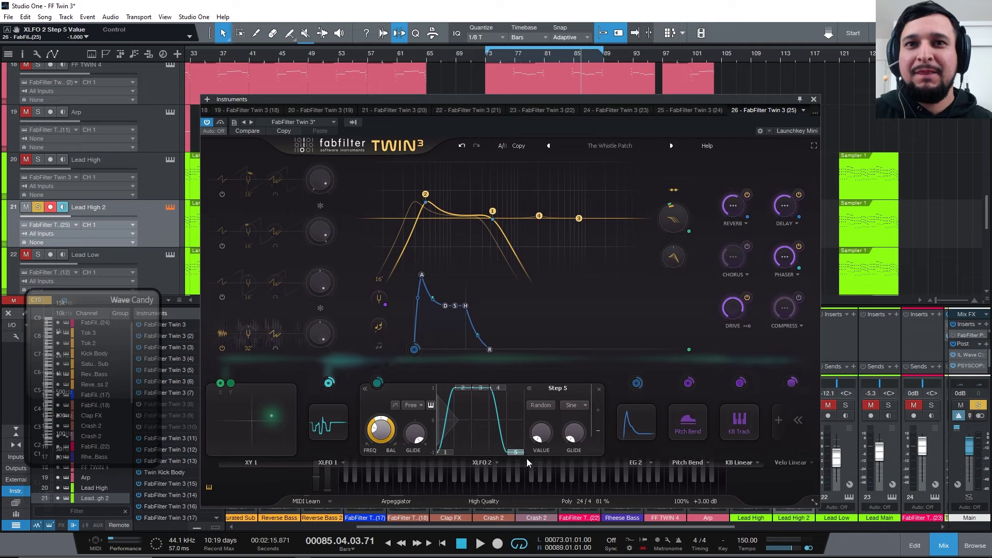
left_click(598, 390)
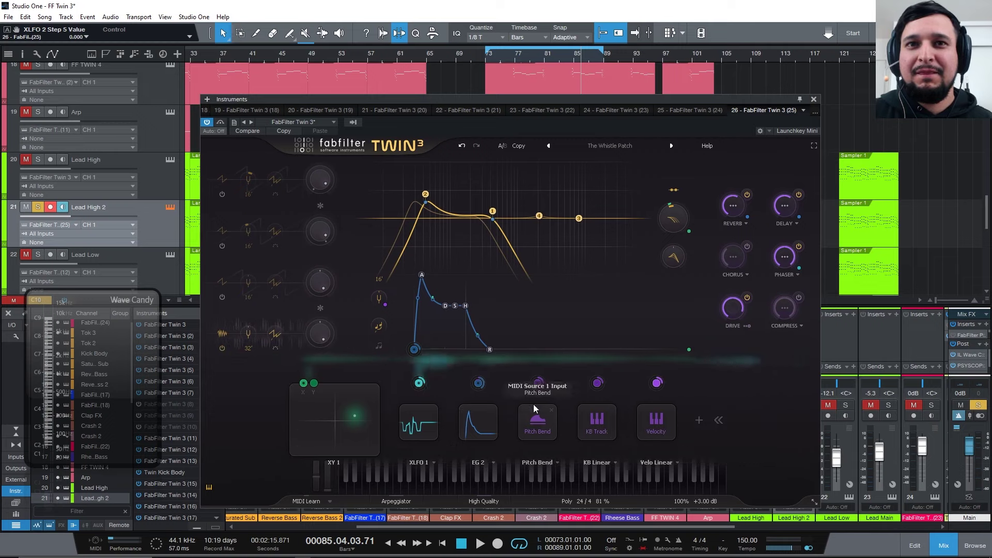
Step: Add a second XLFO to the modulation sources and extend its waveform to eight steps
left_click(699, 420)
left_click(723, 464)
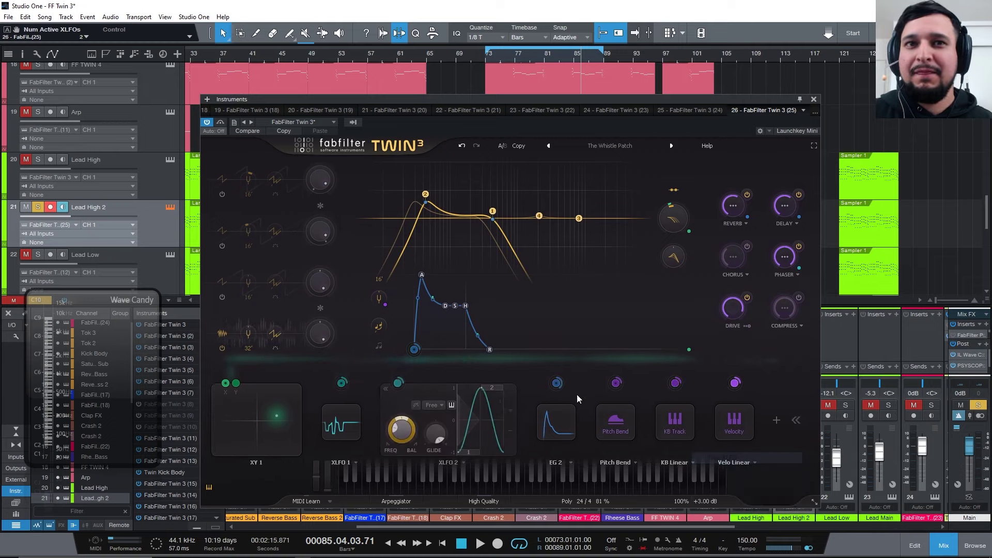
left_click(512, 410)
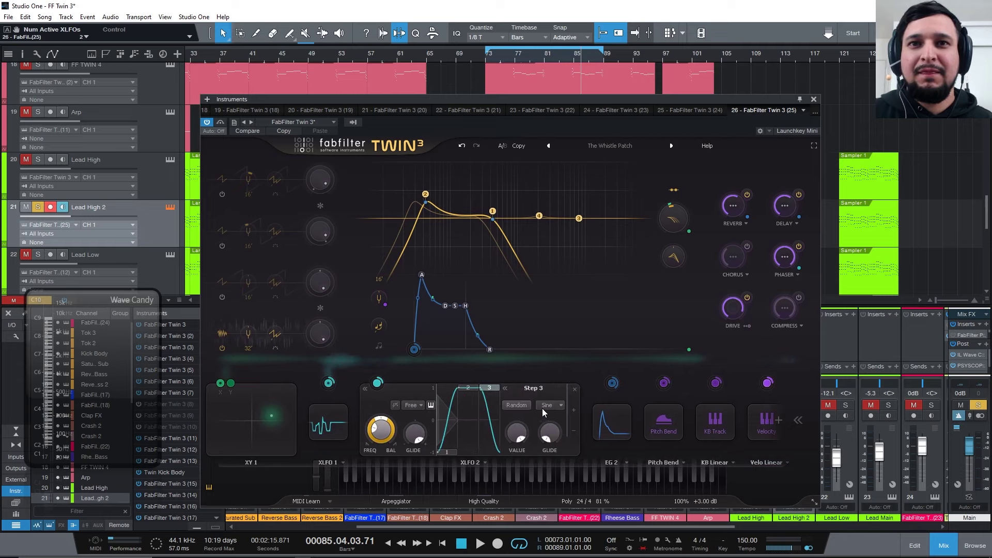
left_click(575, 410)
left_click(588, 410)
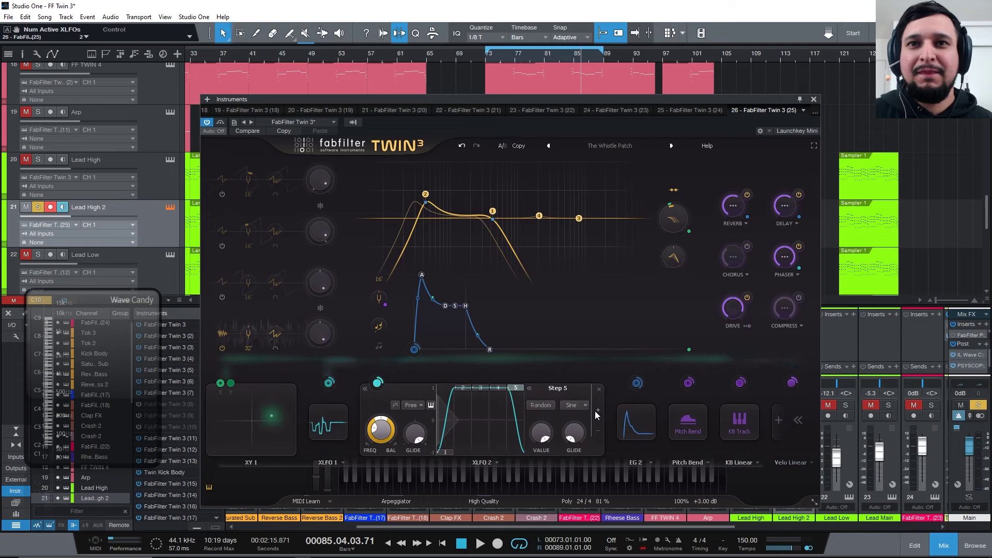
left_click(606, 409)
left_click(457, 425)
left_click(597, 412)
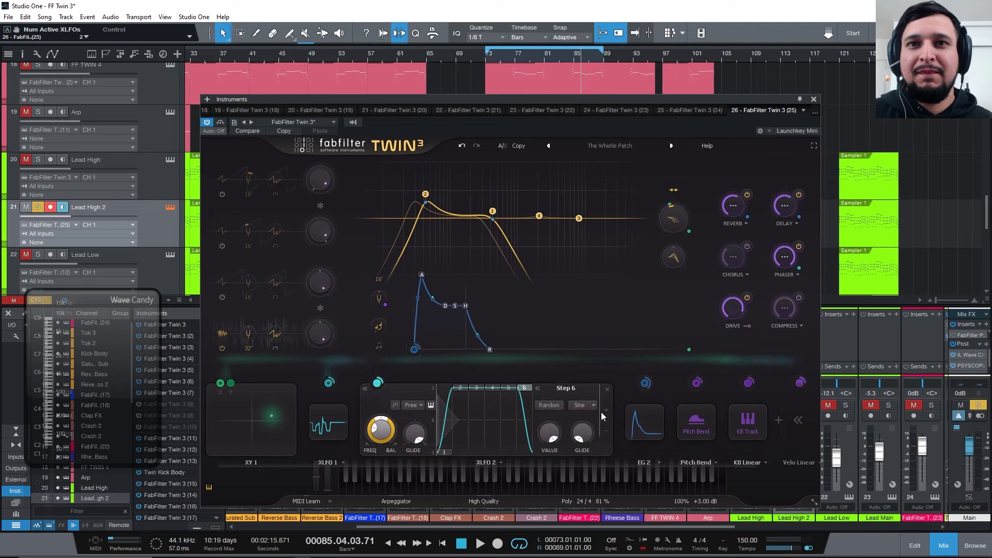
left_click(604, 411)
left_click(612, 409)
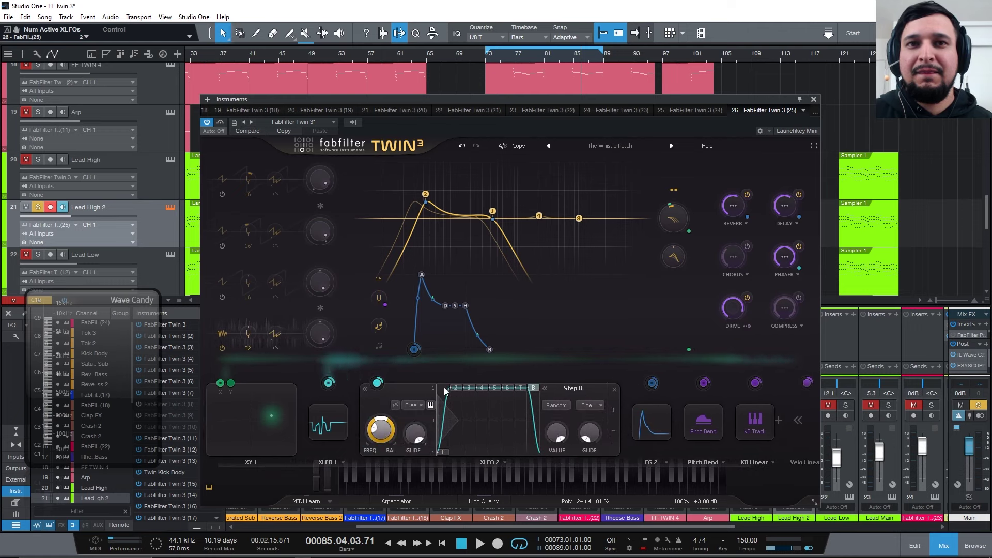
Step: Shape XLFO 2 into an alternating wave, with odd steps at maximum and even steps at -1.000
left_click(459, 411)
mouse_move(448, 447)
left_mouse_down()
mouse_move(473, 365)
mouse_move(492, 455)
left_mouse_up()
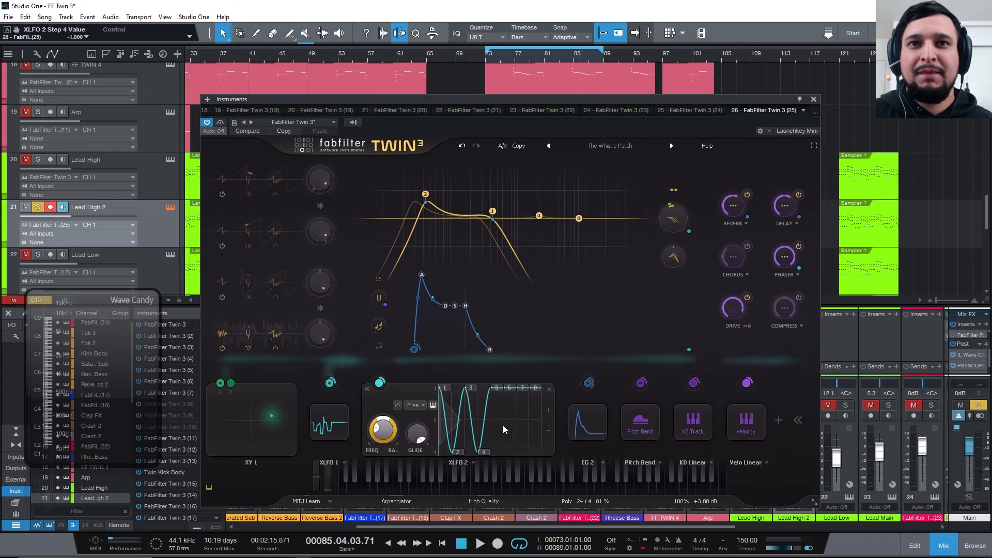
left_click(502, 387)
mouse_move(508, 388)
left_mouse_down()
mouse_move(510, 480)
mouse_move(546, 393)
mouse_move(536, 388)
mouse_move(529, 488)
left_mouse_up()
Step: Play the patch and sync XLFO 2 to a 1/2 rate
key("space")
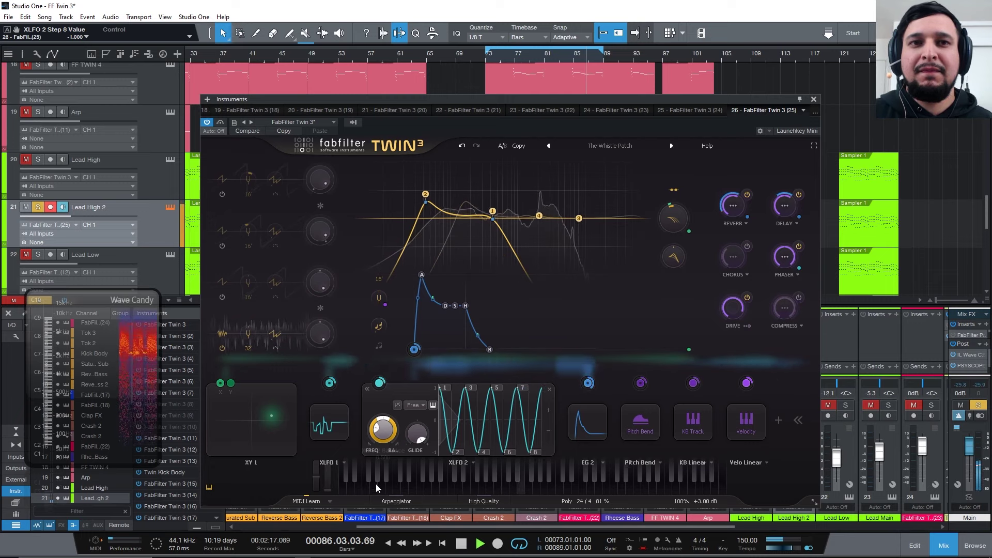
double_click(388, 431)
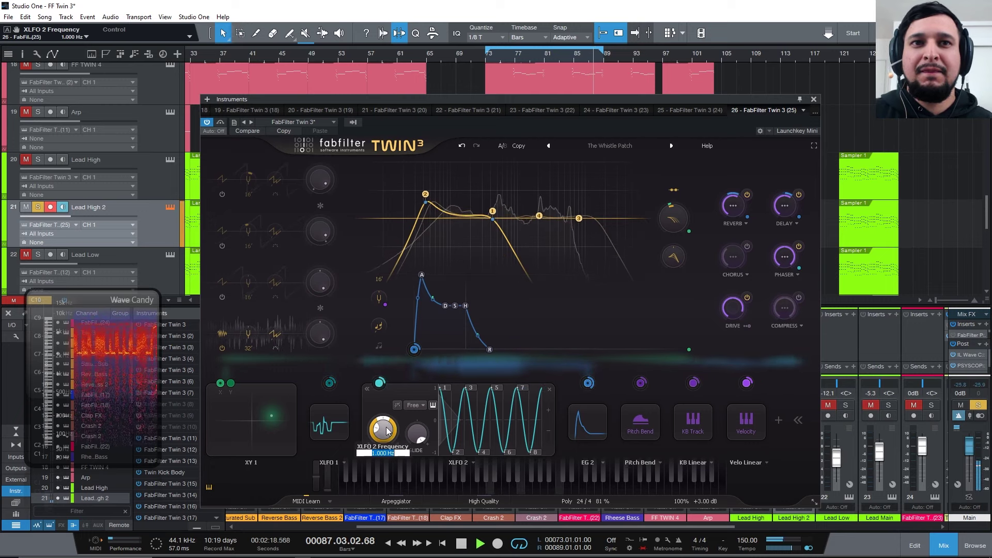
left_click(415, 407)
left_click(436, 507)
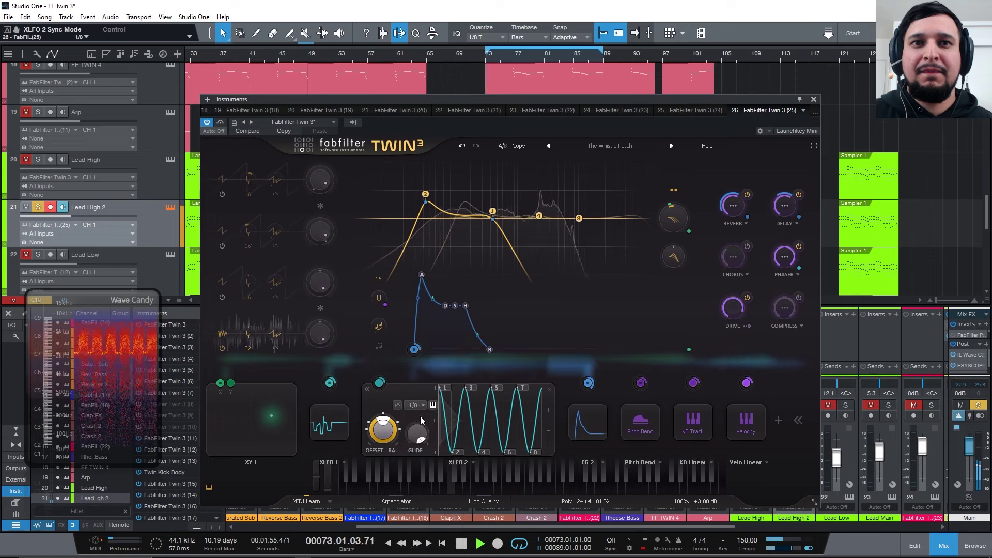
left_click(416, 406)
left_click(435, 486)
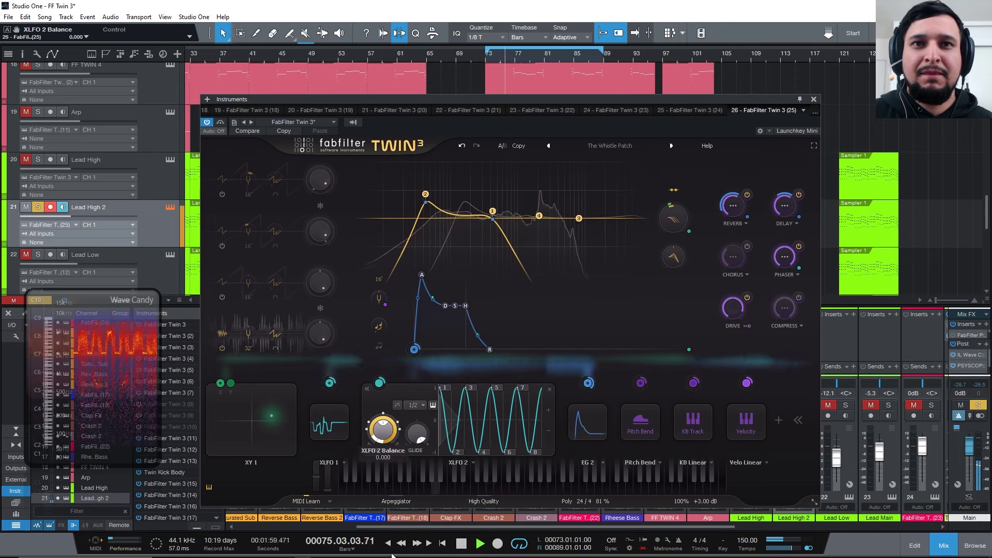
Step: Modulate the phaser's feedback at a level of 0.277 and its shift with XLFO 2, trying out XLFO 2's balance
left_click_drag(379, 383, 713, 348)
left_click_drag(681, 332, 682, 323)
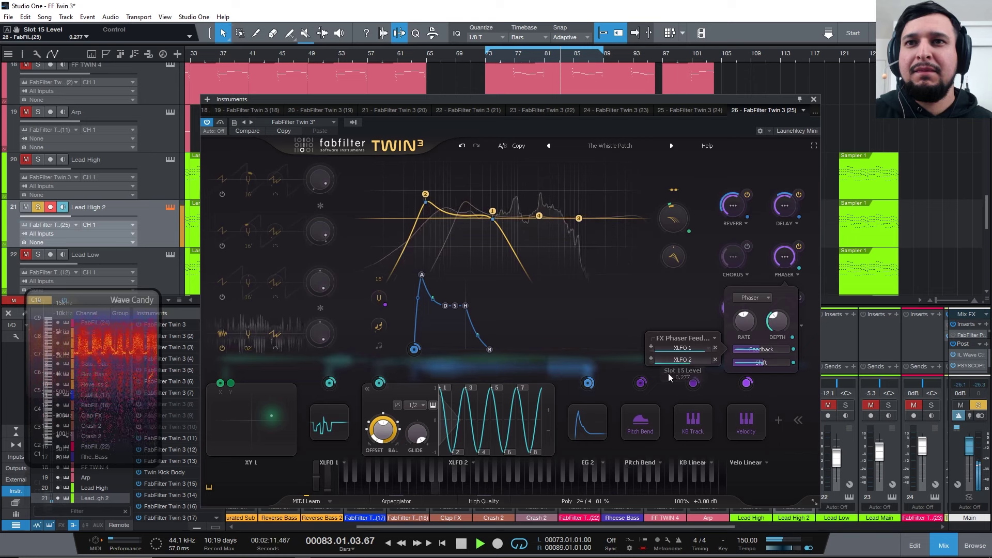
left_click_drag(381, 384, 755, 374)
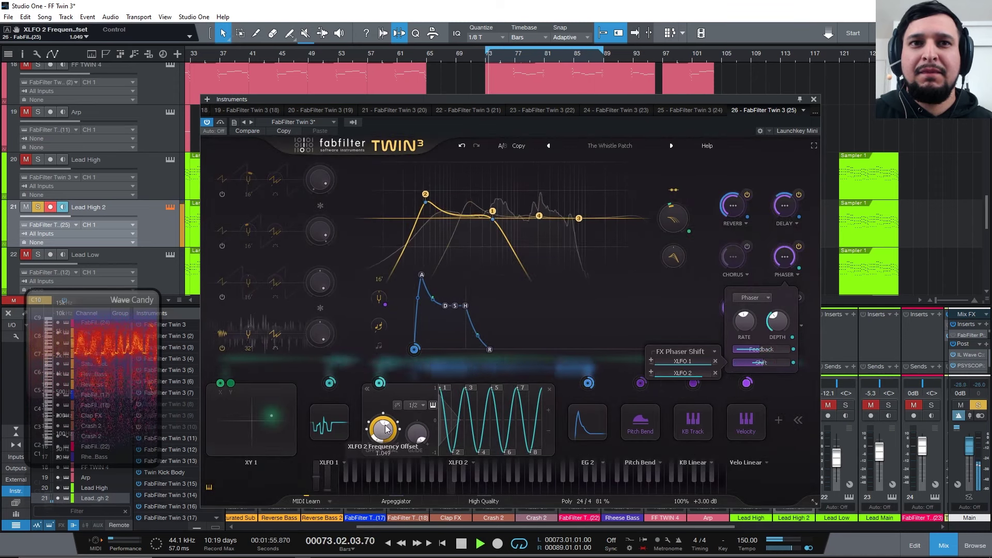
left_click_drag(389, 419, 552, 311)
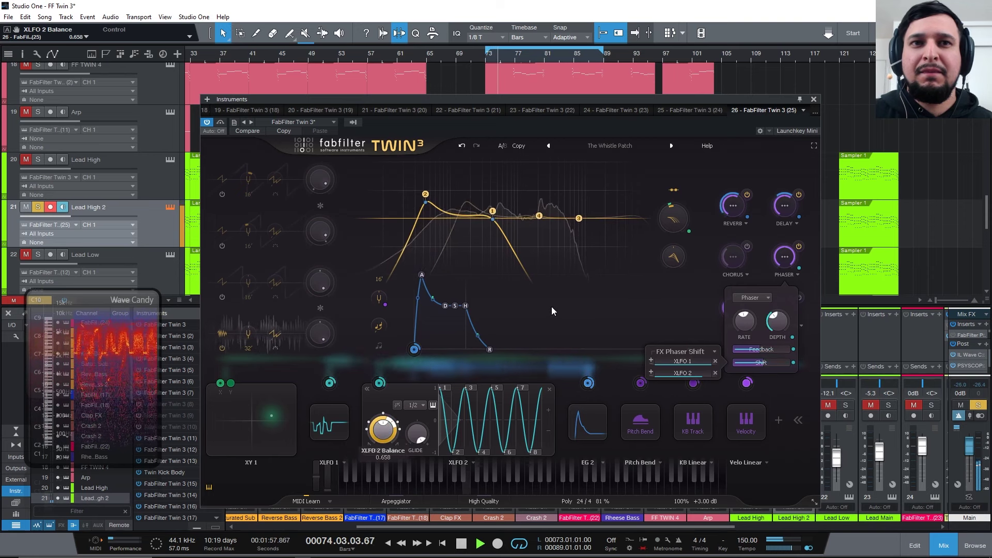
Step: Assign XLFO 2 to filter 2 and move that filter to a higher frequency
left_click_drag(381, 383, 591, 343)
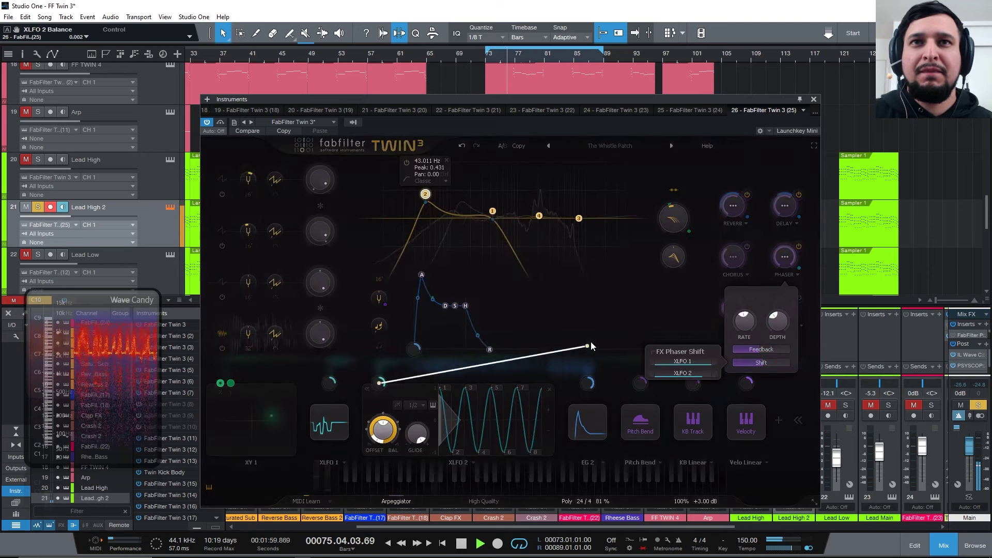
left_click_drag(433, 202, 526, 207)
Step: Set the delay to an amount of 38.4%, 1/16 Note sync and 82.4% feedback, and stop playback
left_click(786, 205)
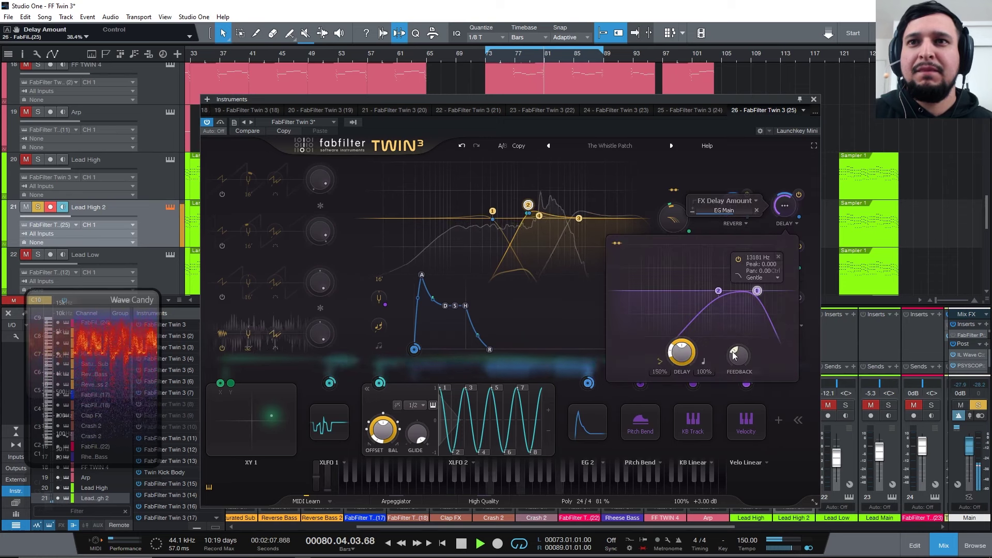
left_click_drag(740, 360, 743, 306)
key("F5")
left_click(704, 362)
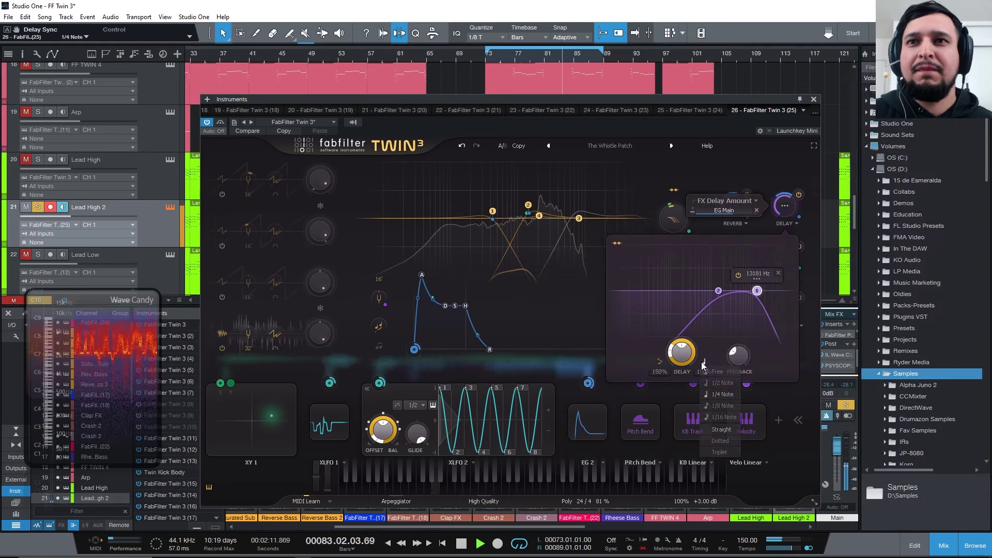
left_click(726, 383)
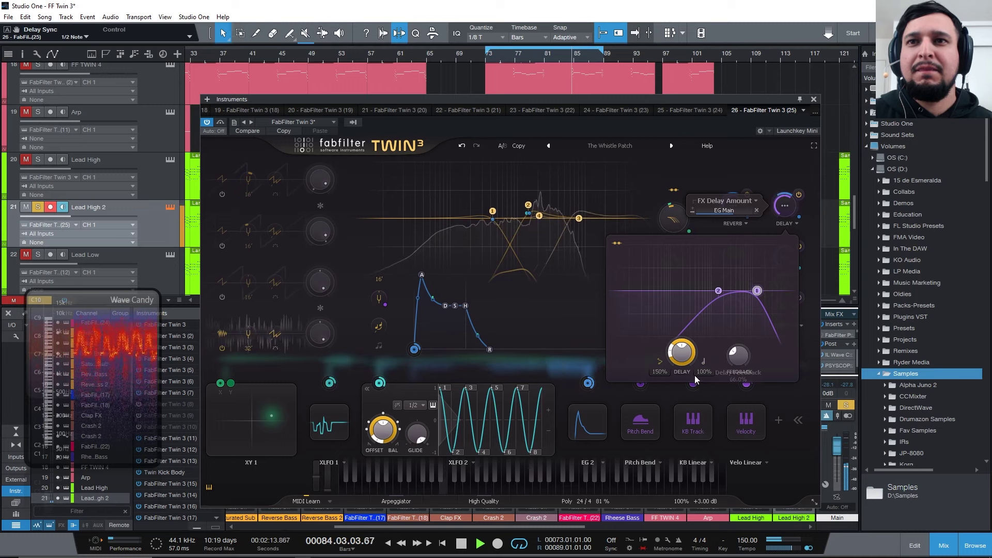
left_click(704, 362)
left_click(718, 424)
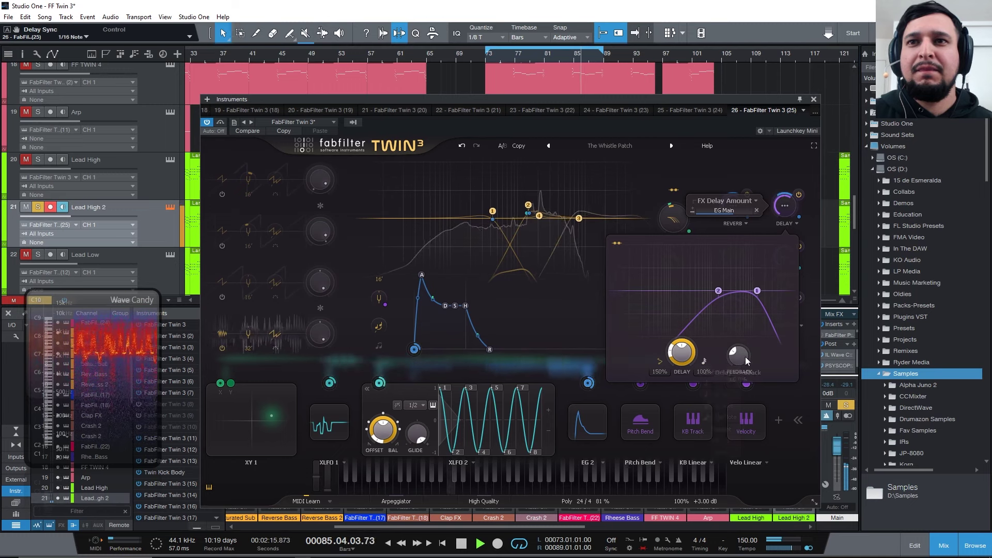
left_click_drag(742, 358, 738, 289)
key("space")
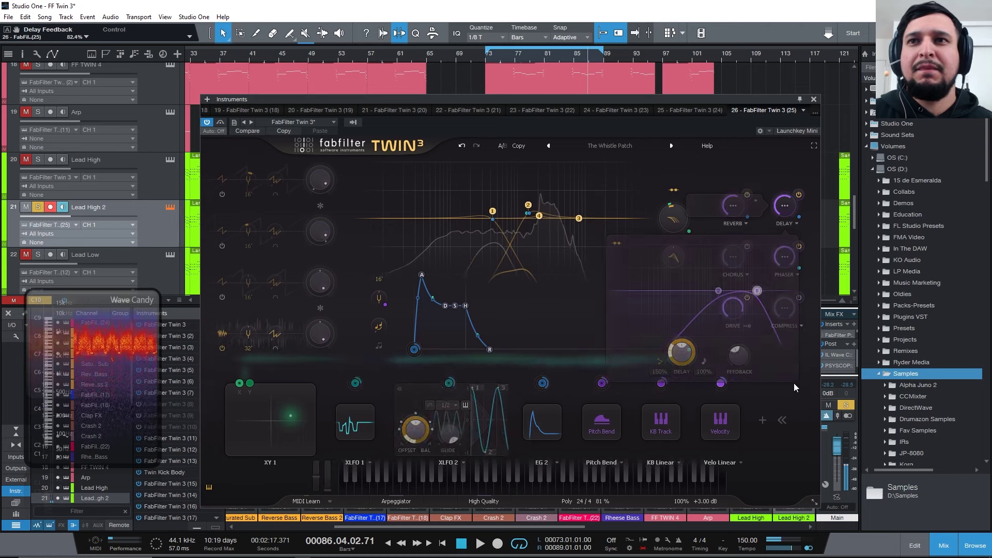
Step: Set the level of XLFO 1's modulation of the phaser feedback to 0.237 and play the patch
mouse_move(784, 260)
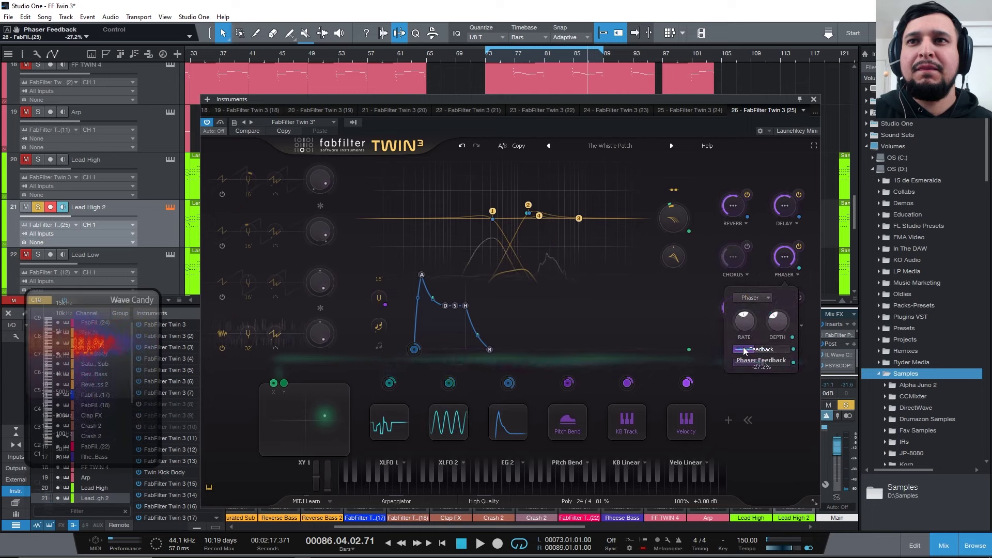
left_click(794, 349)
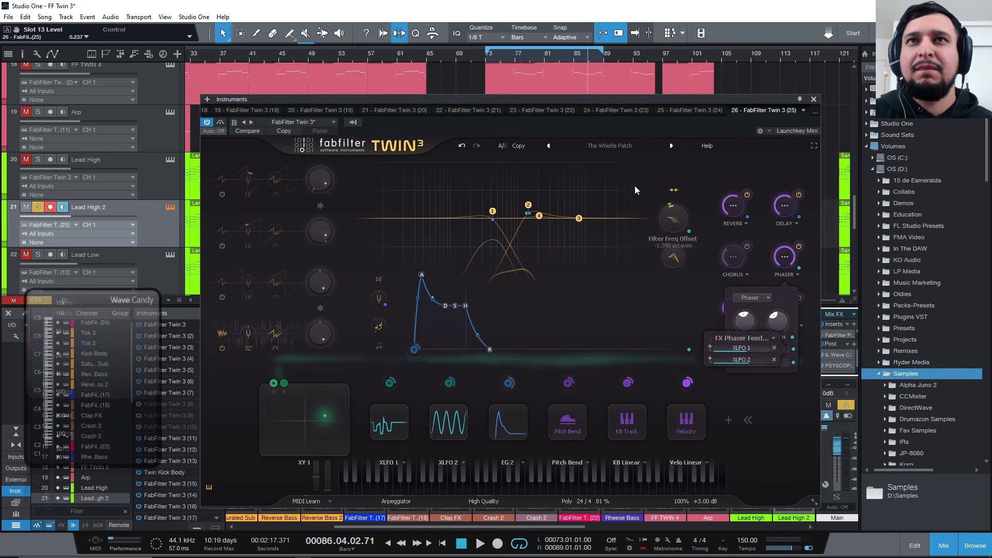
left_click(507, 58)
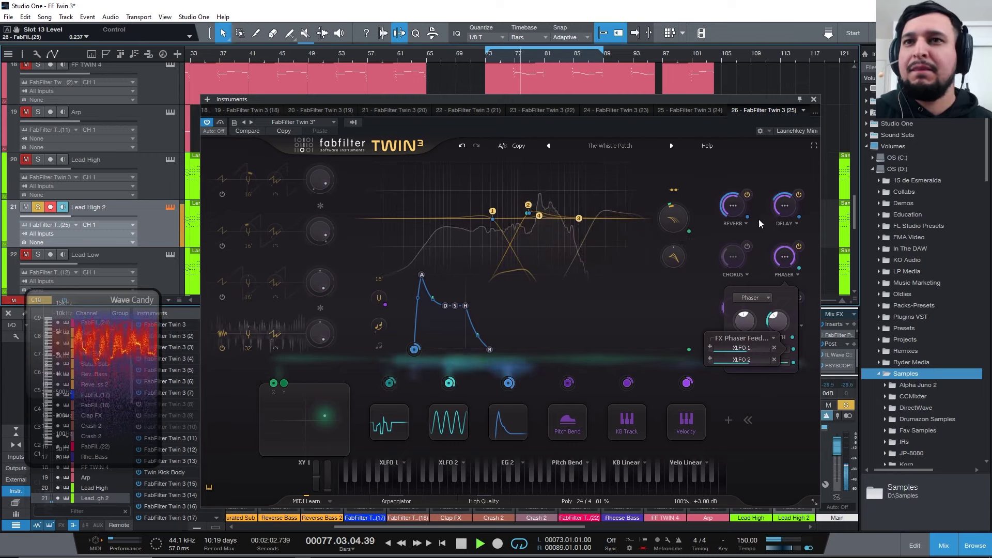
Step: Reduce the drive amount to 6.33% and lengthen the main envelope's decay to 25 seconds
left_click_drag(737, 326, 718, 432)
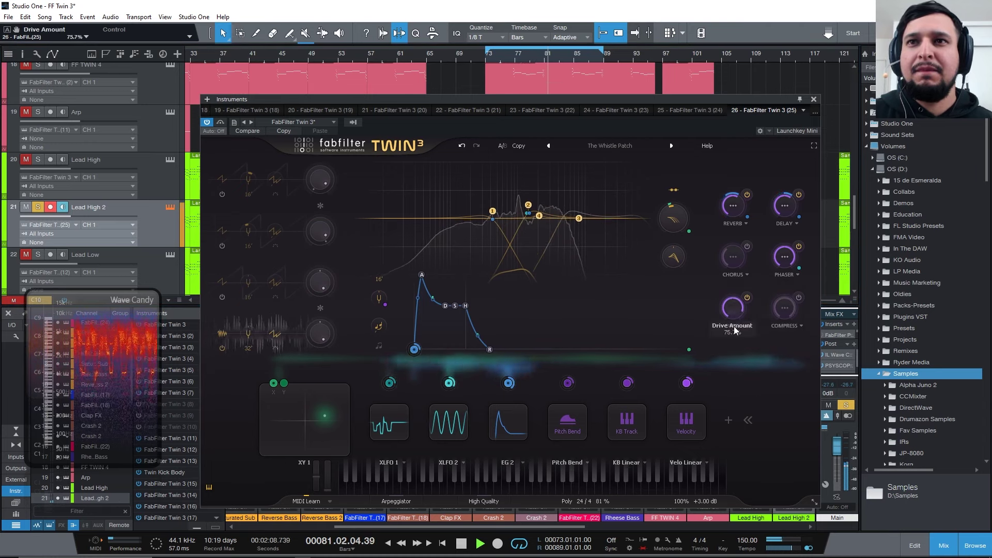
mouse_move(722, 431)
left_mouse_down()
mouse_move(719, 375)
mouse_move(711, 416)
left_mouse_up()
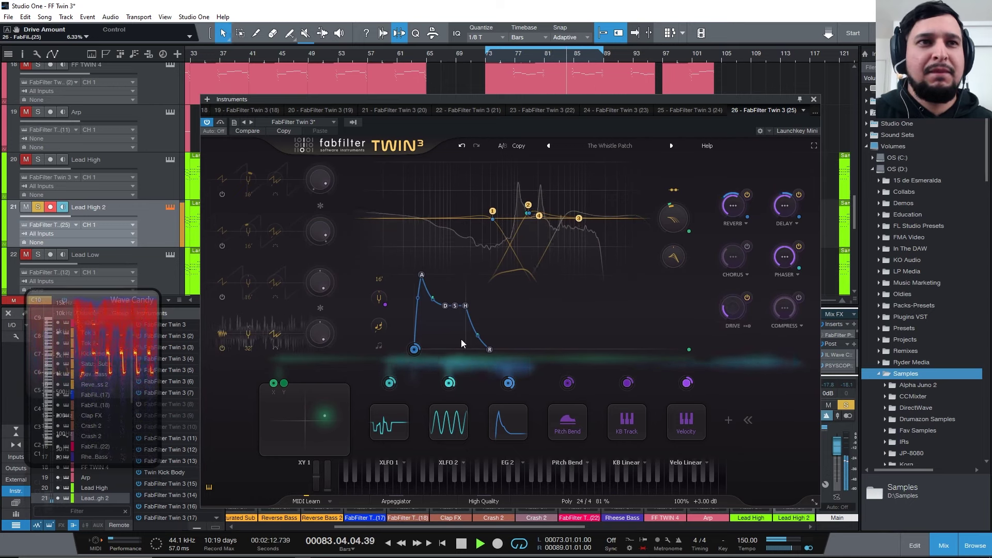
left_click_drag(447, 303, 537, 311)
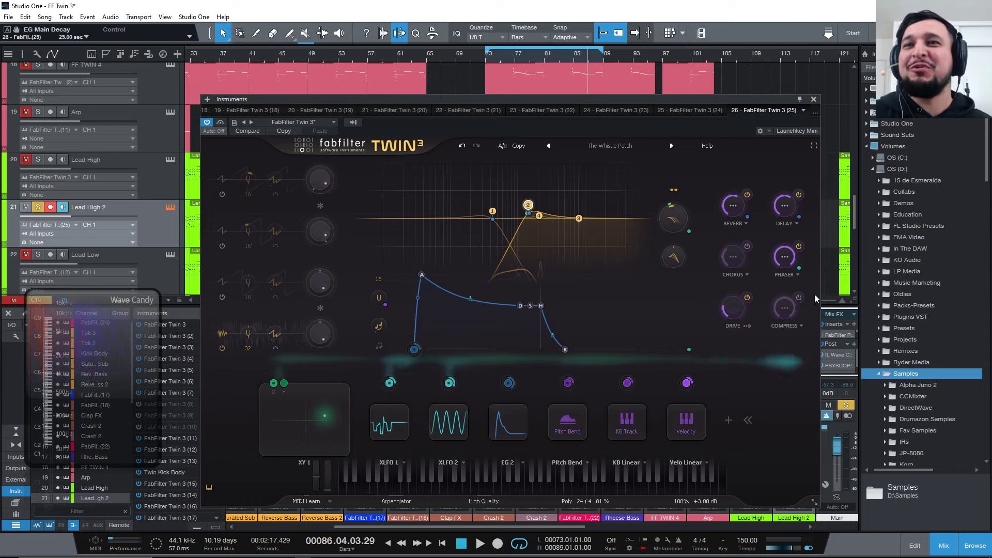
Step: Set the drive amount to 54.5% and enable the compressor with an amount of 91.2%
mouse_move(777, 305)
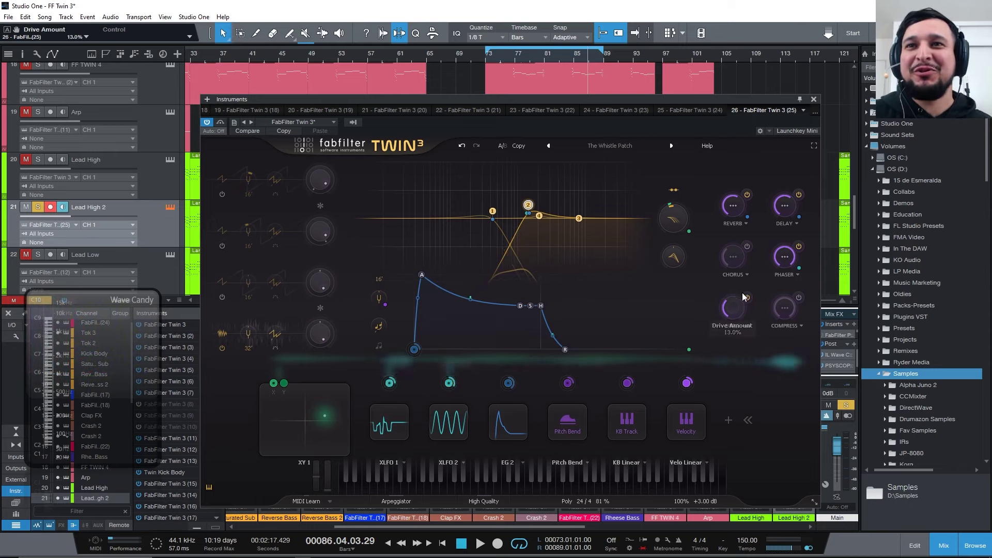
left_click_drag(744, 297, 748, 245)
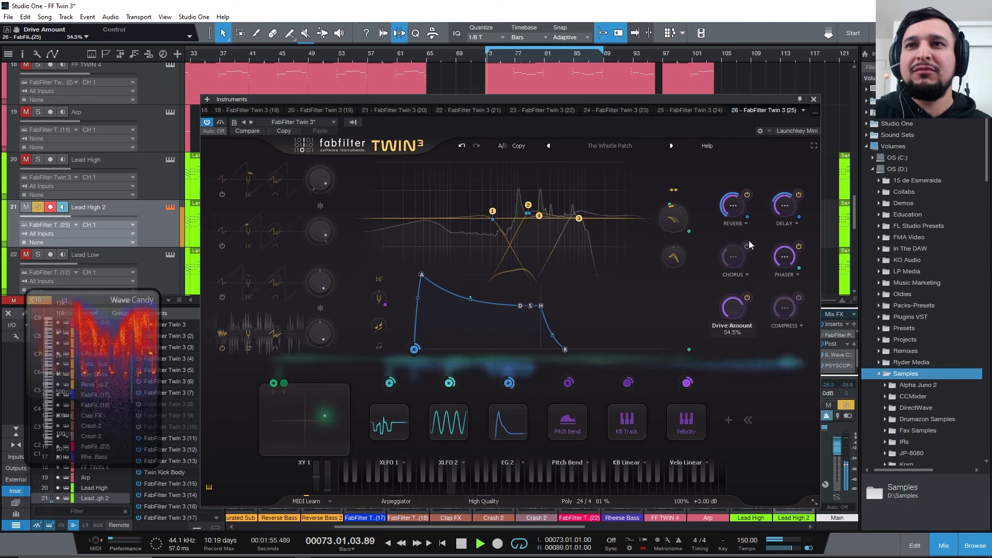
double_click(785, 310)
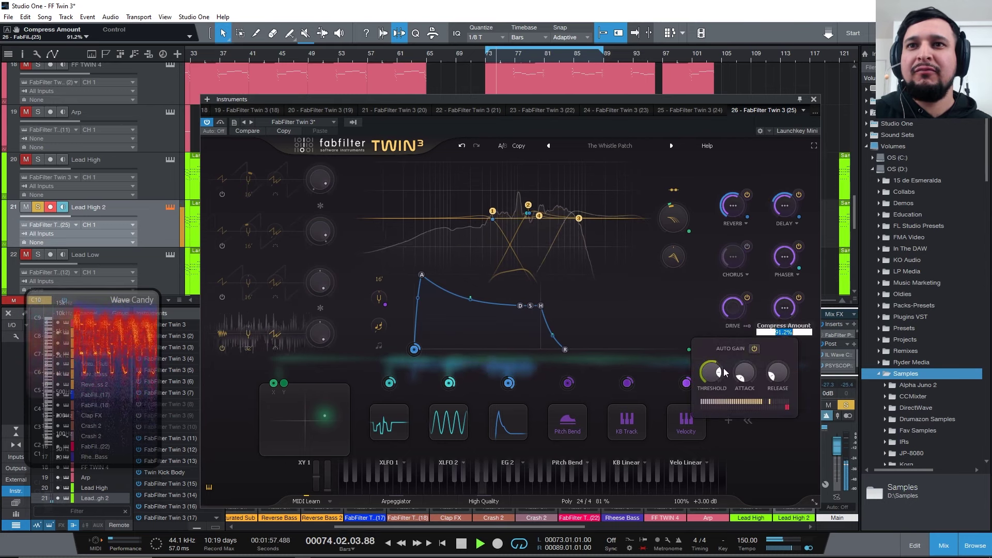
Step: Lower the compressor's threshold and set its release to 325.6 ms
left_click_drag(721, 376, 721, 411)
left_click_drag(777, 372, 783, 343)
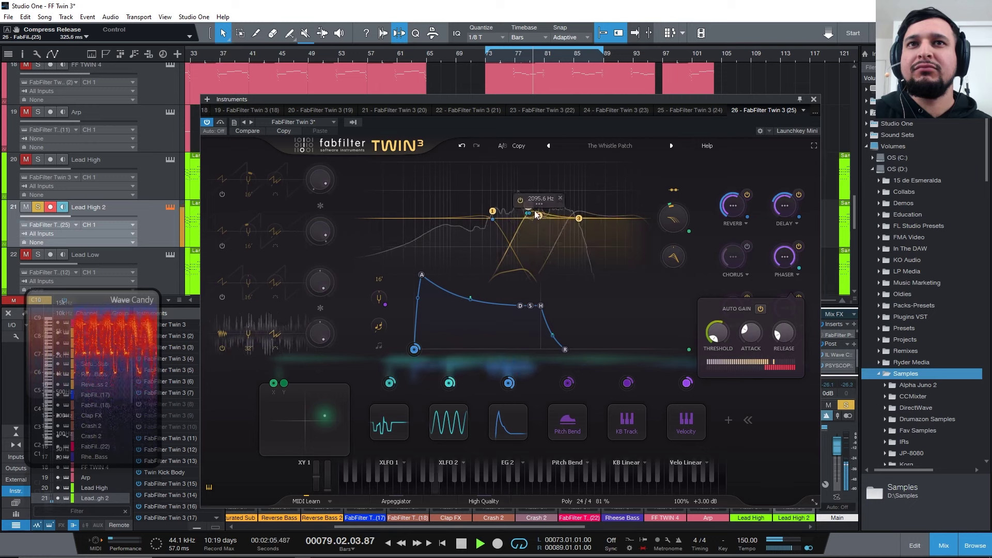
Step: Raise filter 4 into a tall peak and modulate its frequency with XLFO 2 at a level of 0.068
left_click_drag(528, 206, 542, 142)
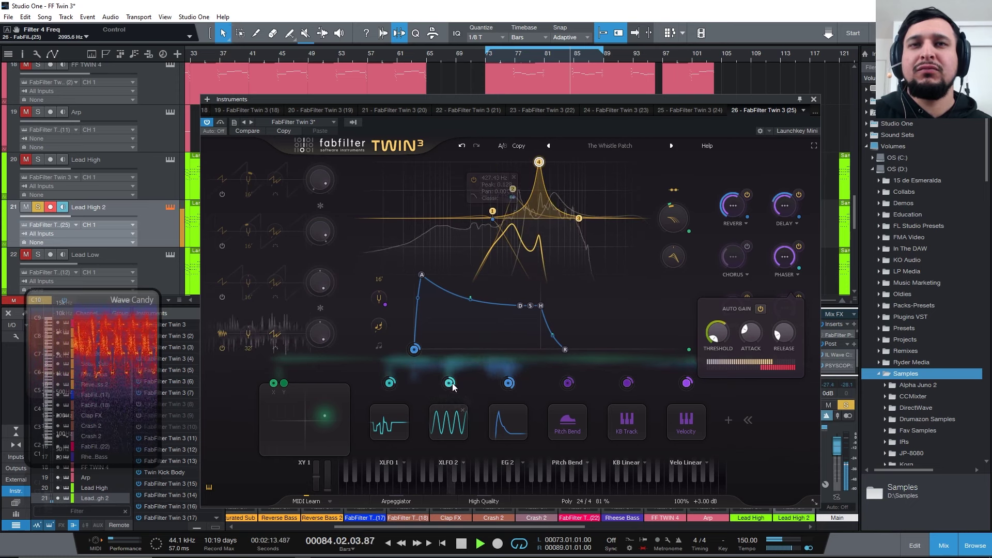
left_click_drag(452, 385, 541, 165)
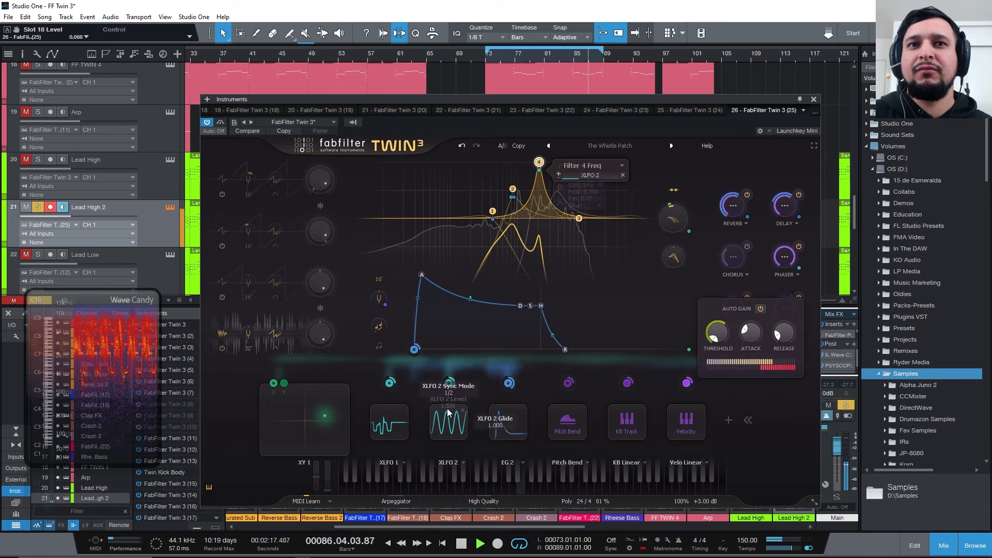
Step: Modulate the filter peak offset with XLFO 2 at a level of 0.990 and set the filter frequency offset to -5.141 octaves
left_click_drag(449, 383, 705, 261)
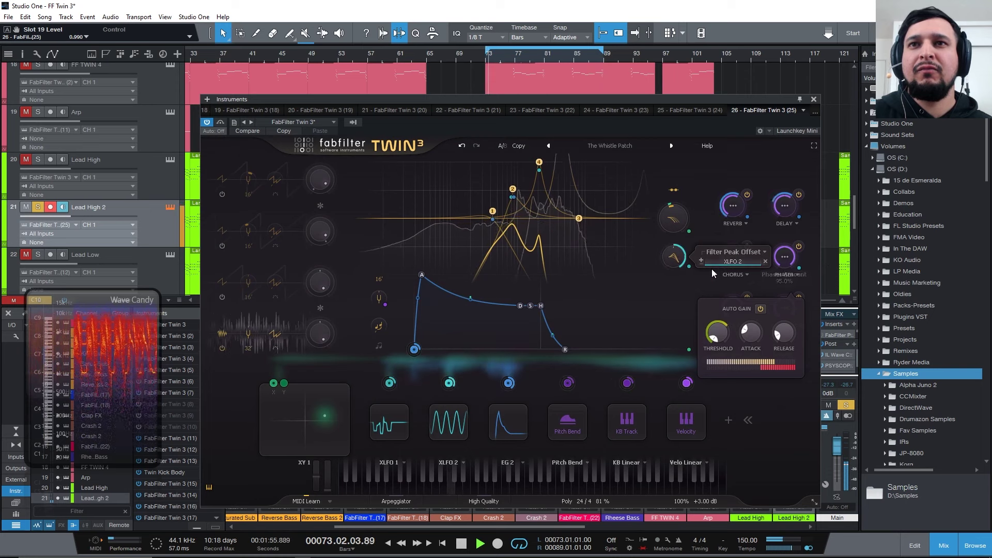
left_click_drag(674, 222, 687, 261)
left_click_drag(677, 228, 684, 256)
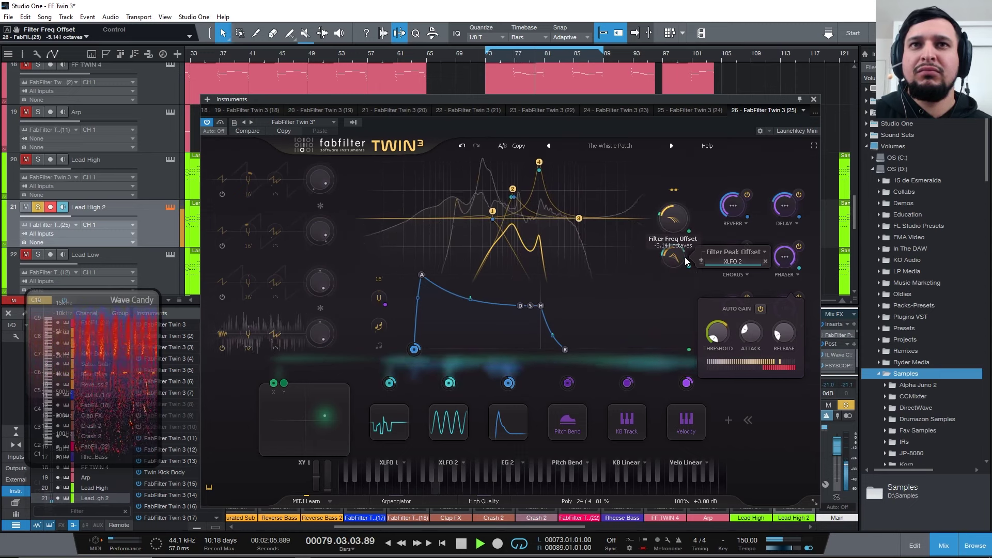
Step: Expand XLFO 1 and enable Random for its step 4
left_click(412, 422)
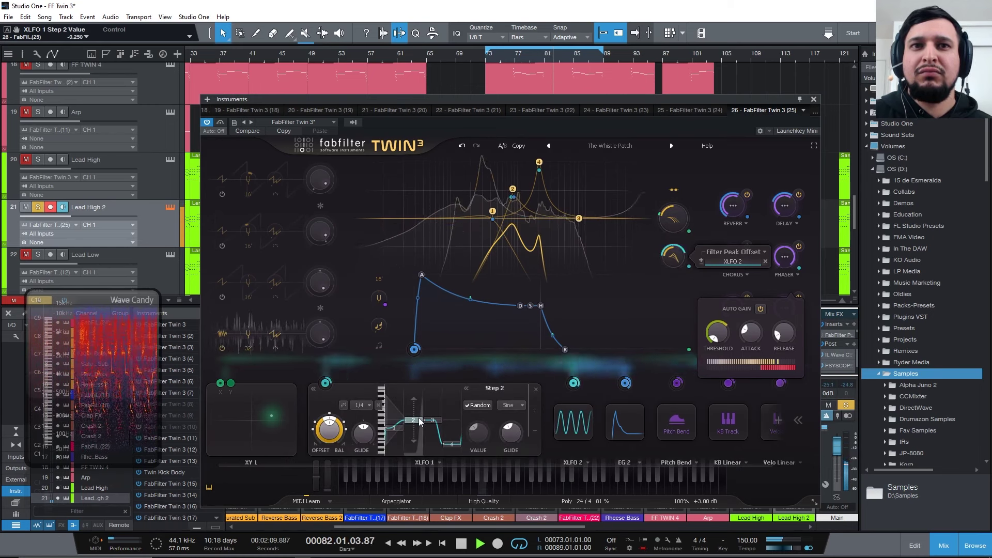
left_click(458, 447)
left_click(475, 407)
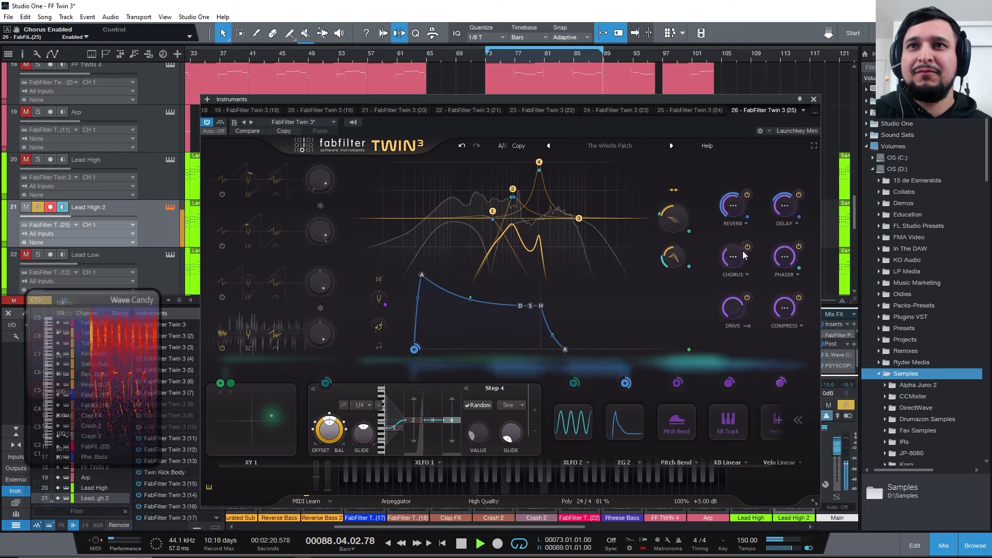
Step: Enable oscillators 1, 2 and 3 and readjust the overall filter frequency offset
left_click_drag(671, 221, 664, 239)
scroll(668, 238, "down", 1)
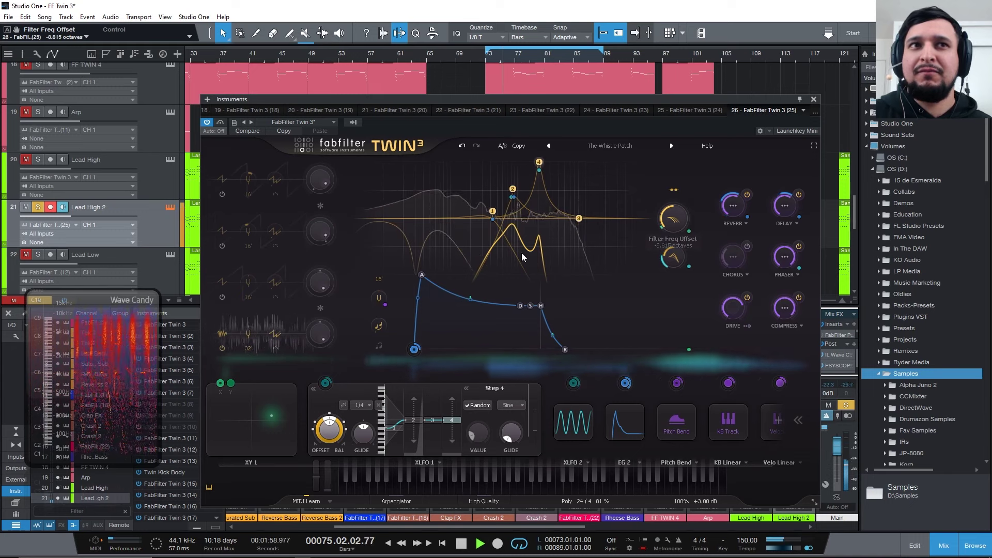
left_click(222, 296)
left_click(221, 247)
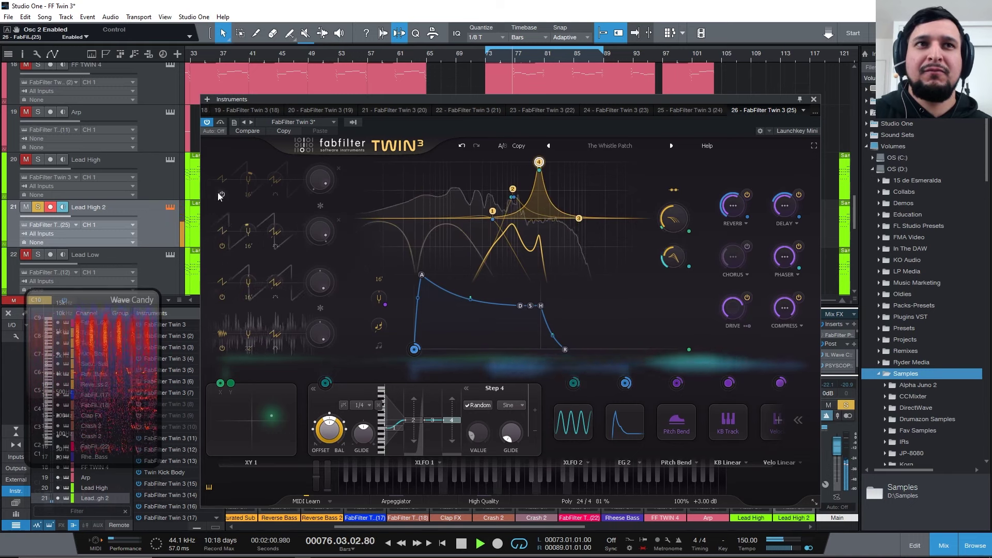
left_click(221, 195)
left_click_drag(672, 222, 665, 170)
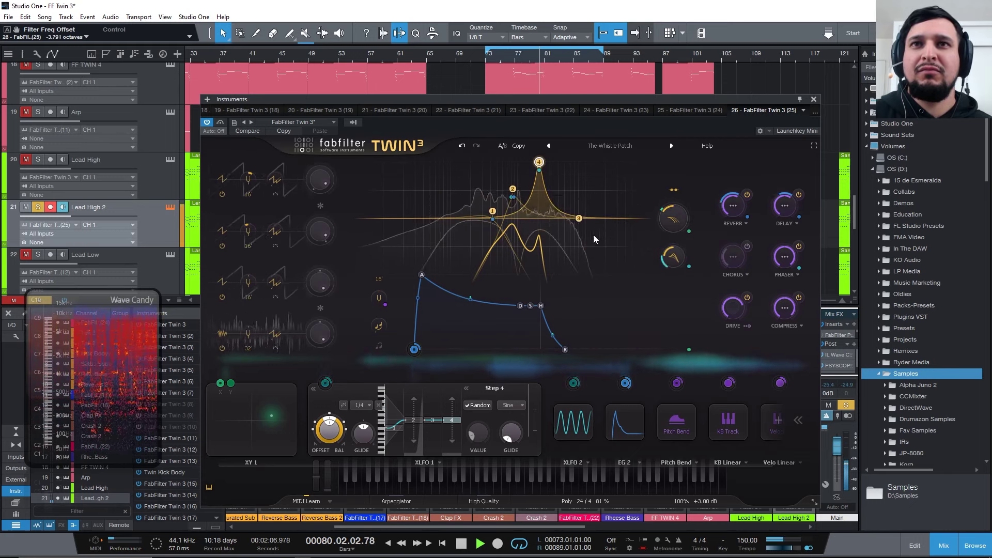
Step: Raise filter 3's peak and move filter 2 to 501.09 Hz with a higher peak
mouse_move(578, 218)
left_mouse_down()
mouse_move(567, 213)
mouse_move(583, 203)
left_mouse_up()
left_click_drag(512, 201, 497, 181)
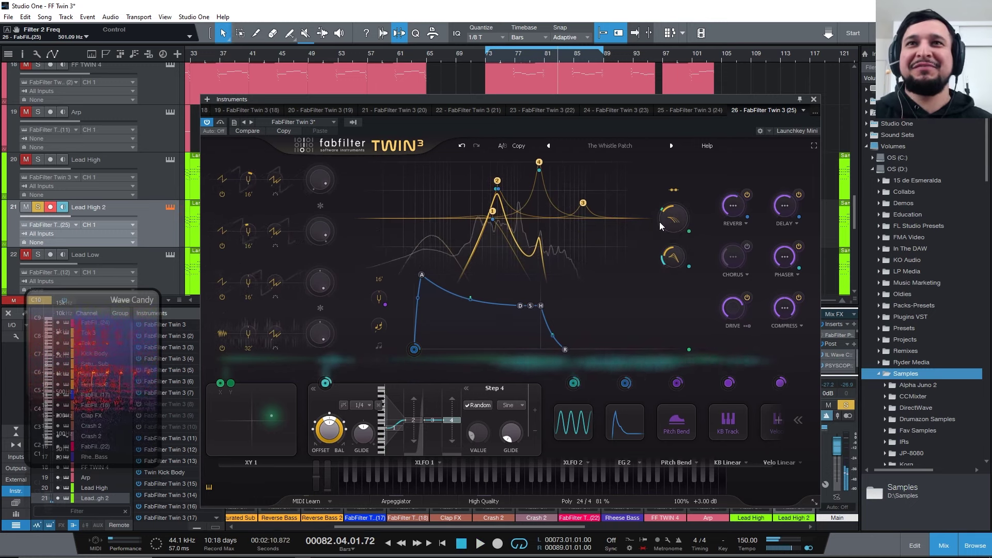
Step: Save the sound as a new preset named The Whistle Patch 2 in the personal presets folder and leave the preset browser
left_click(622, 145)
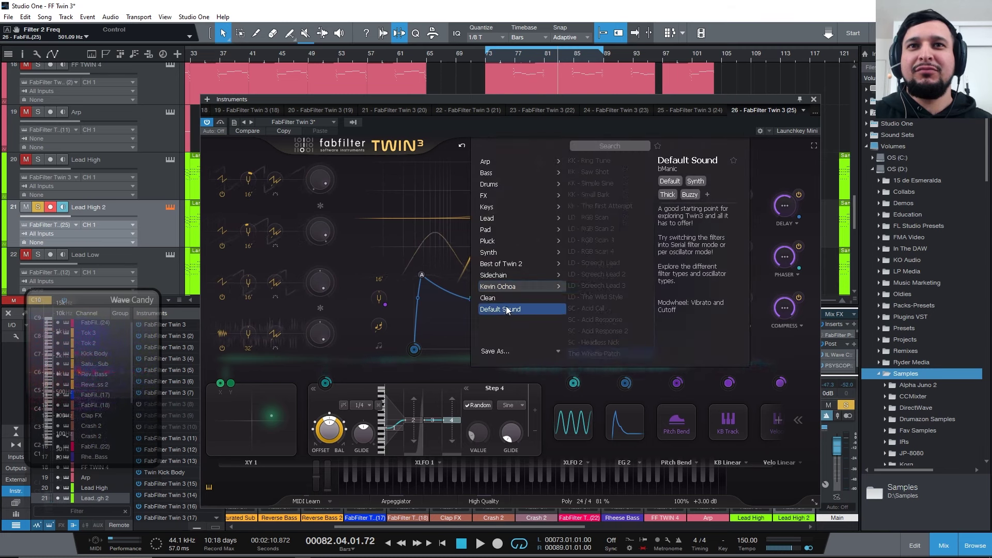
left_click(499, 350)
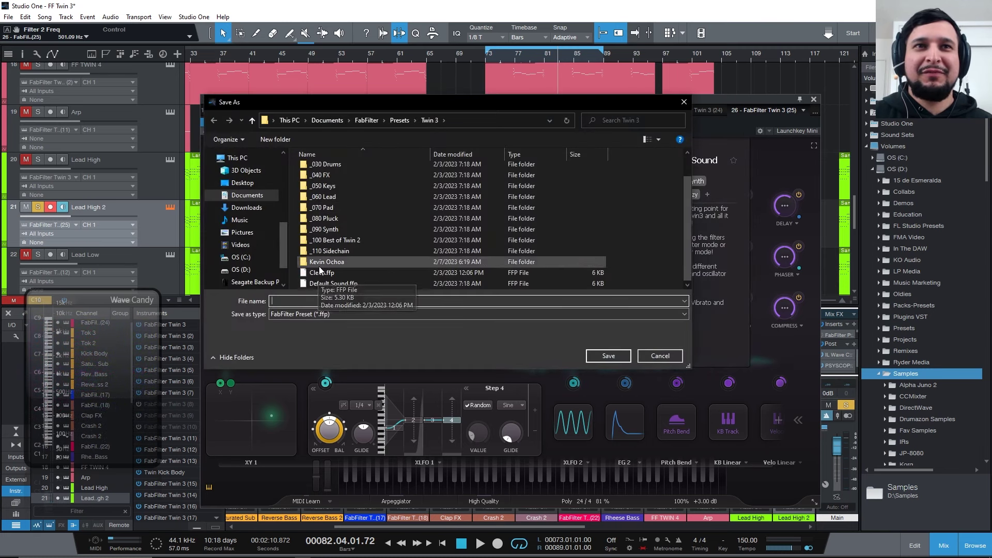
double_click(398, 262)
scroll(398, 230, "down", 5)
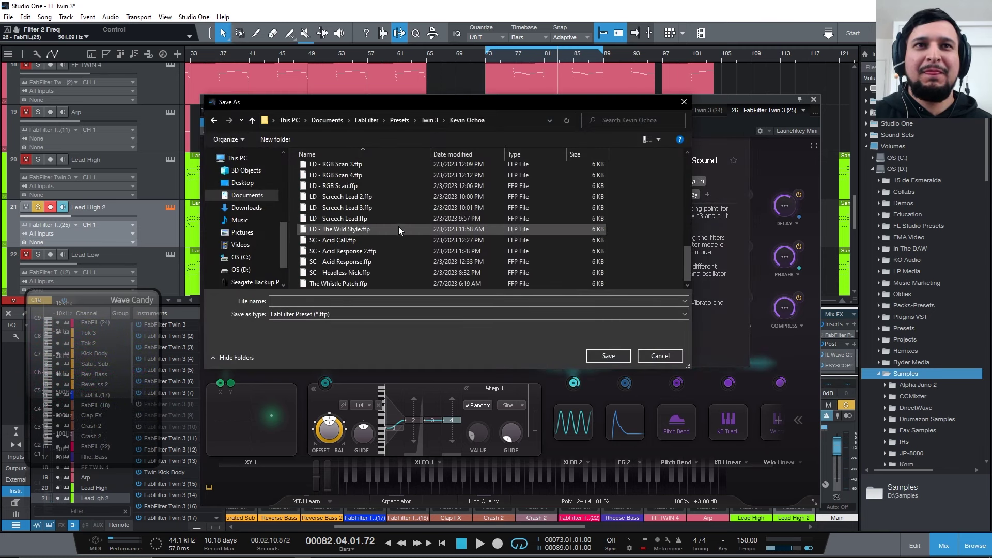
left_click(373, 282)
left_click(361, 300)
key("BackSpace")
key("BackSpace")
key("BackSpace")
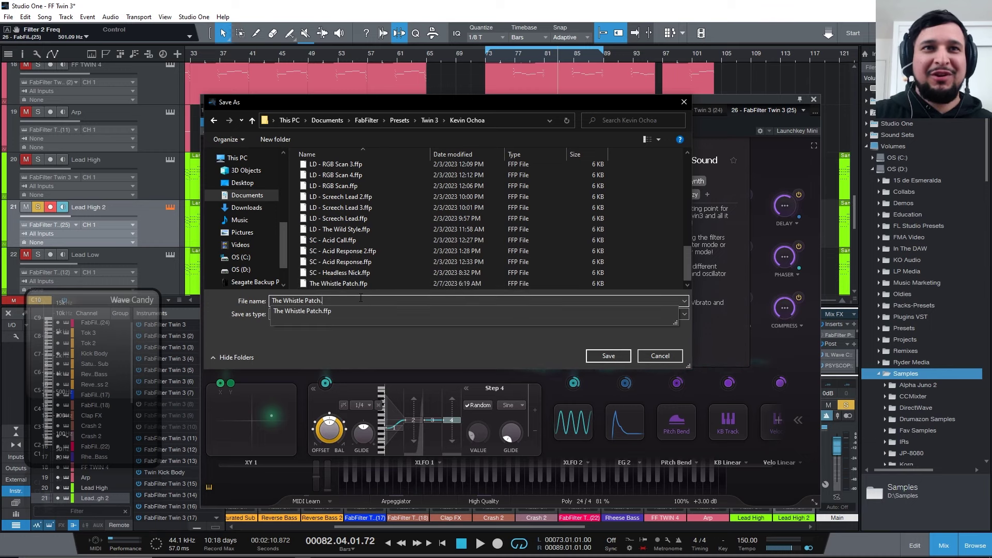
type("2")
key("Return")
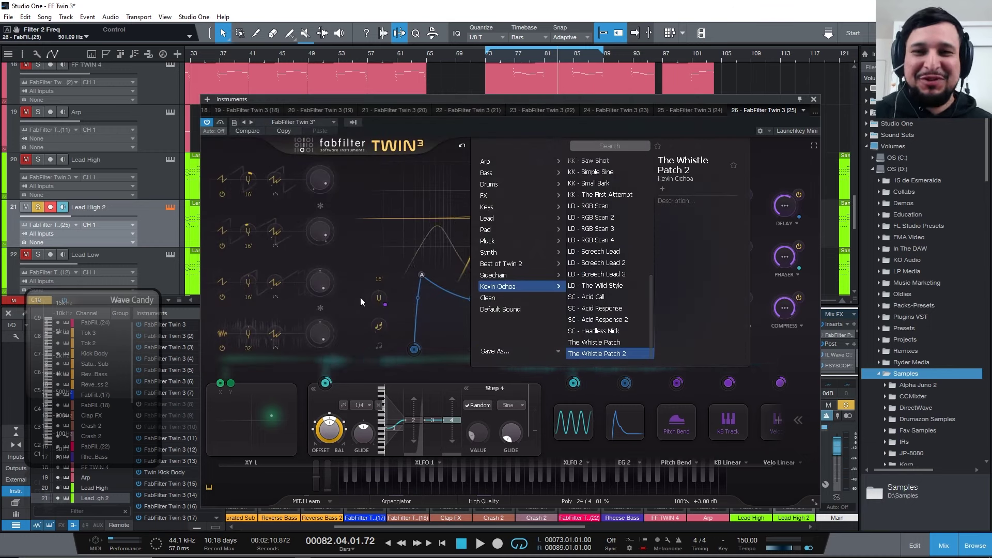
left_click(794, 156)
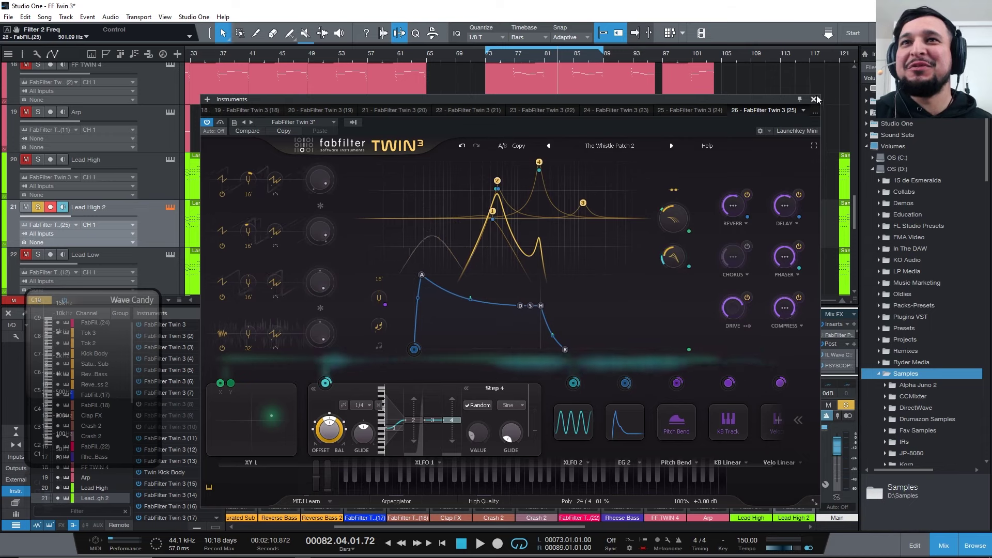
Step: Switch to the other A/B state, LD - The Wild Style, and play it
left_click(504, 146)
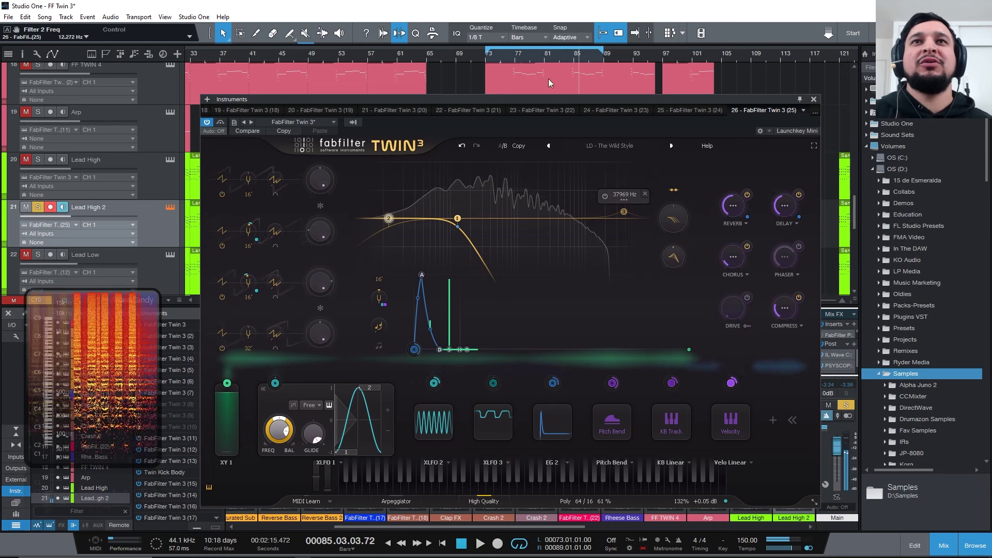
key("space")
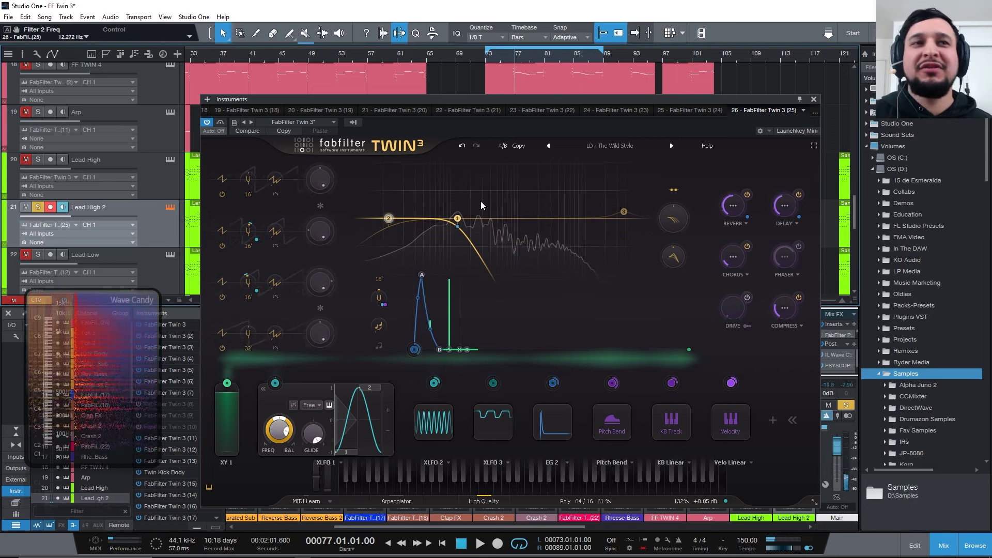
key("space")
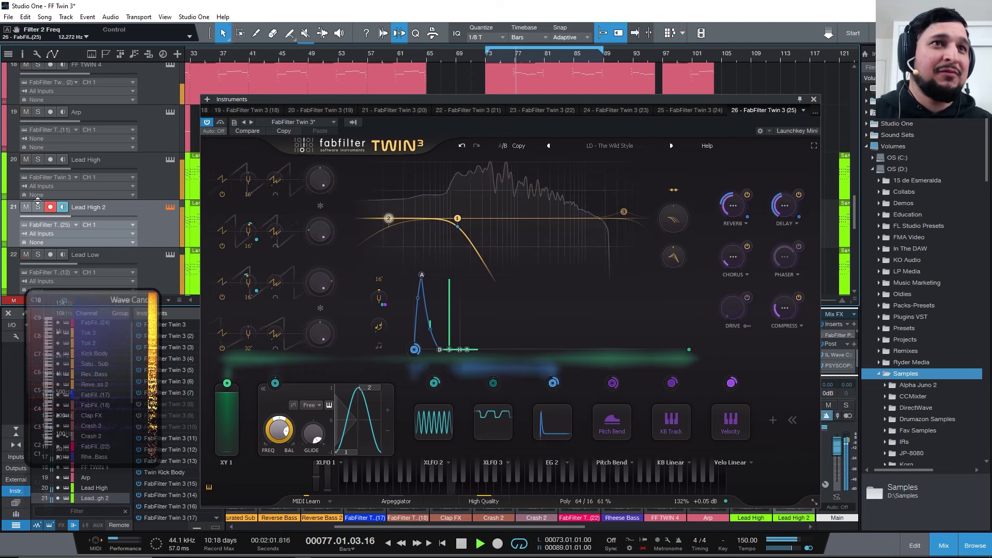
Step: Solo the Lead Main track, open its Twin 3 instrument and stop playback
scroll(119, 186, "down", 2)
scroll(60, 263, "down", 1)
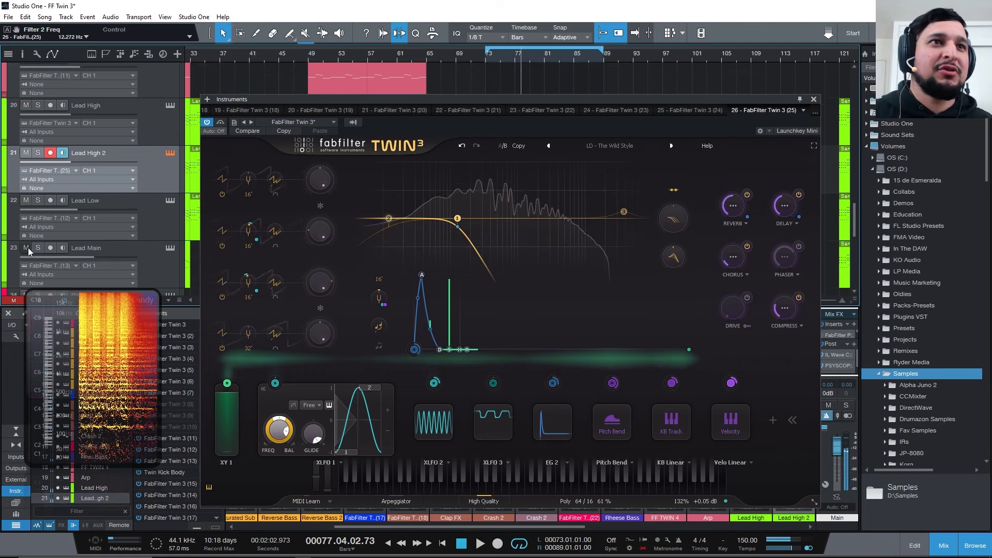
left_click(38, 247)
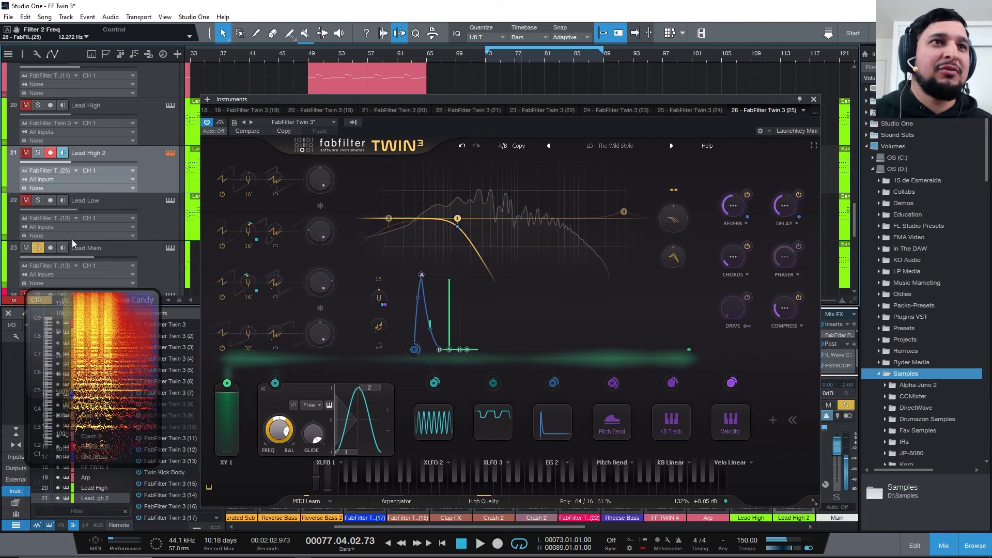
left_click(172, 247)
key("space")
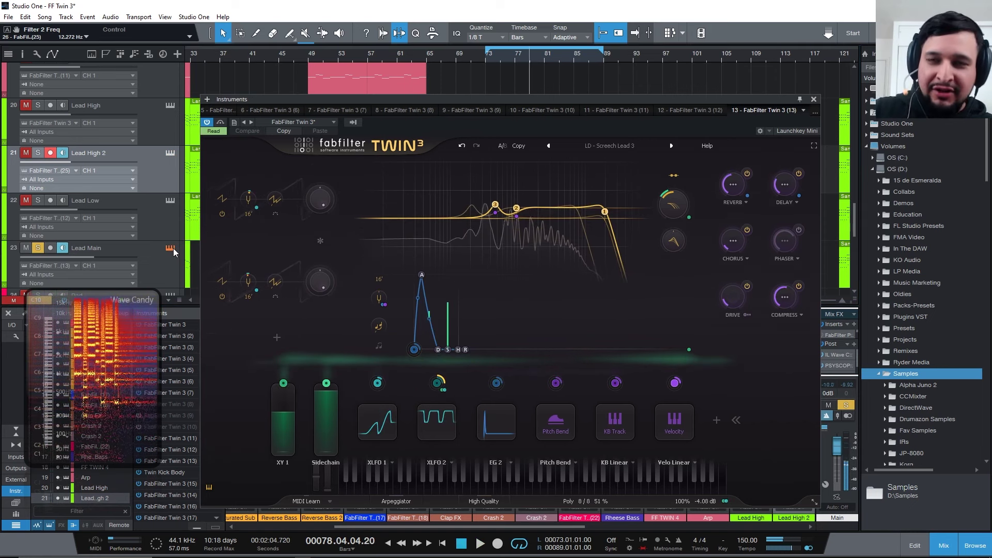
Step: Compare the LD - Screech Lead 3 sound with the drive effect switched off and on during playback
left_click(746, 287)
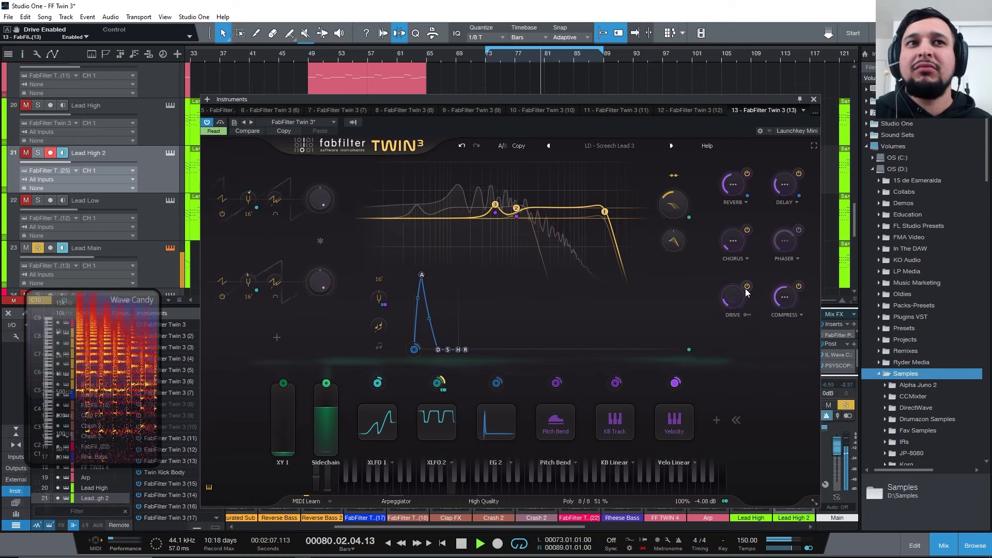
left_click(744, 287)
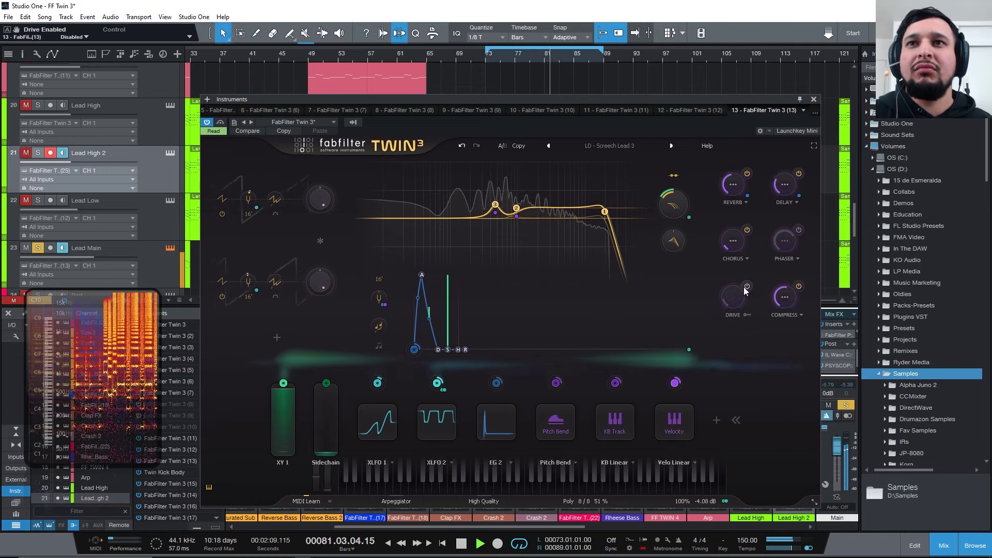
left_click(745, 288)
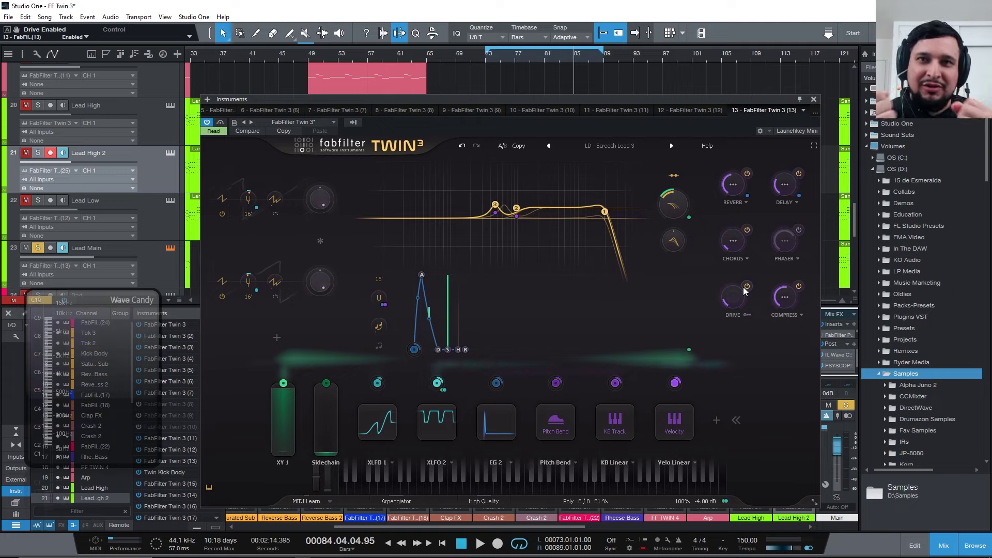
left_click(744, 286)
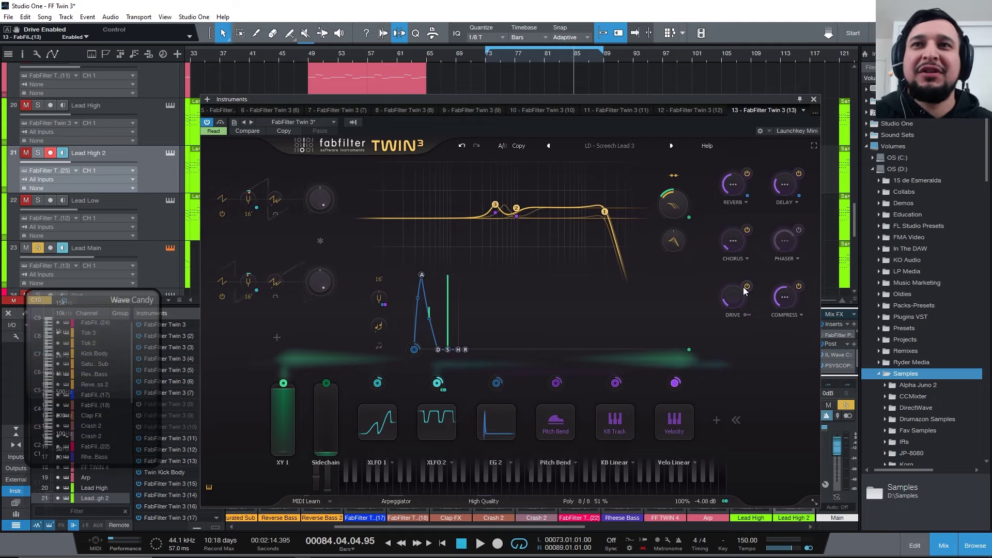
key("space")
left_click(743, 287)
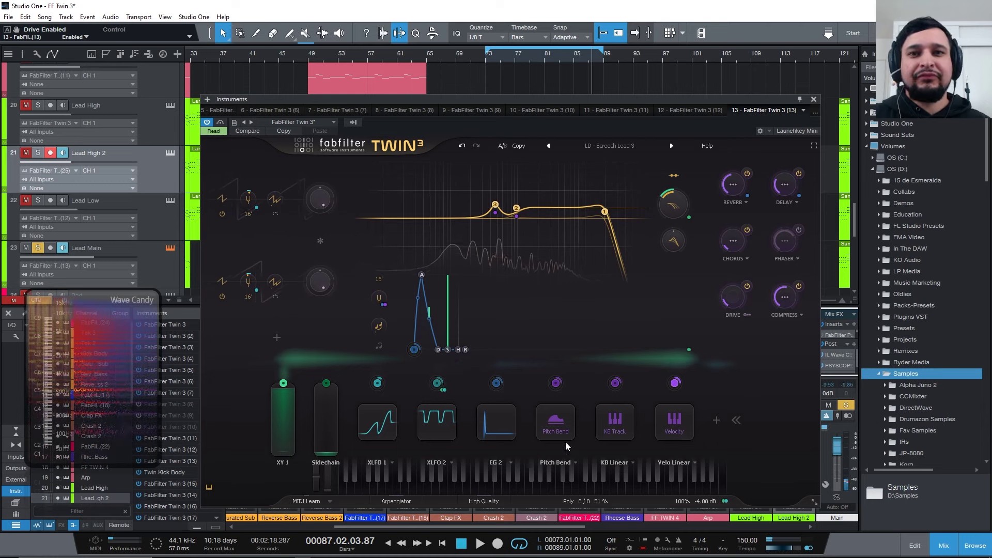
Step: Play the lead from bar 81 and toggle High Quality mode
left_click(517, 53)
left_click(542, 58)
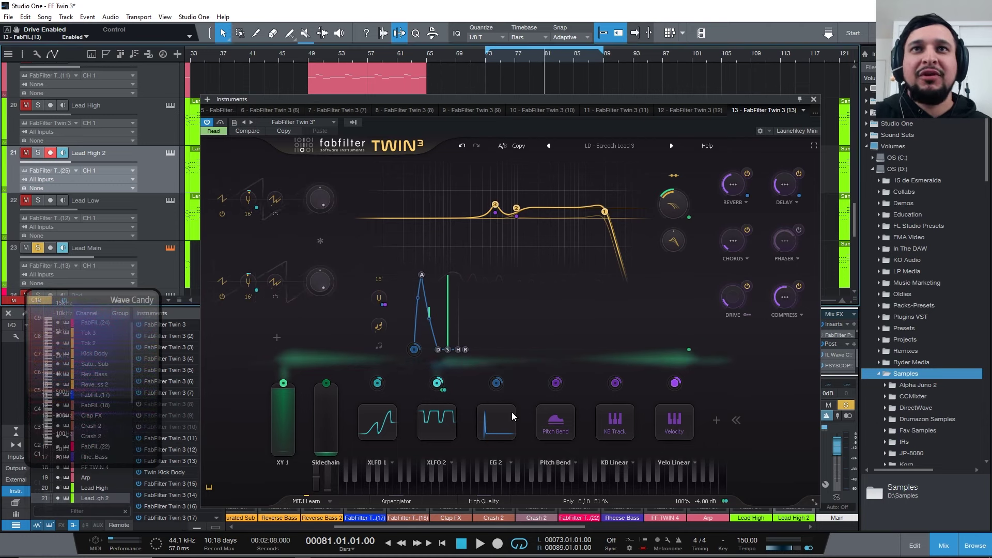
key("space")
left_click(472, 500)
Step: Set the lead's total voices to 24 and replay it from bar 73
left_click(568, 501)
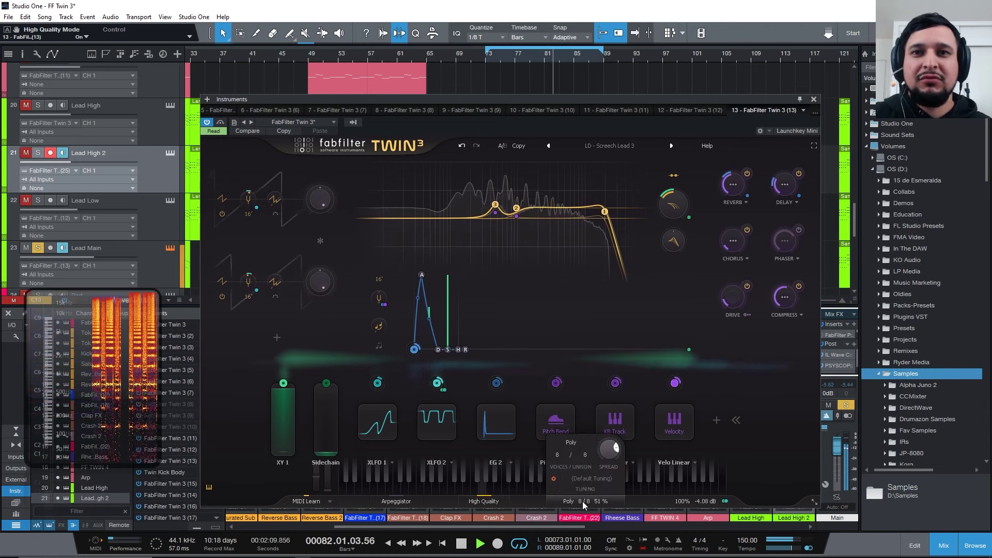
left_click(560, 456)
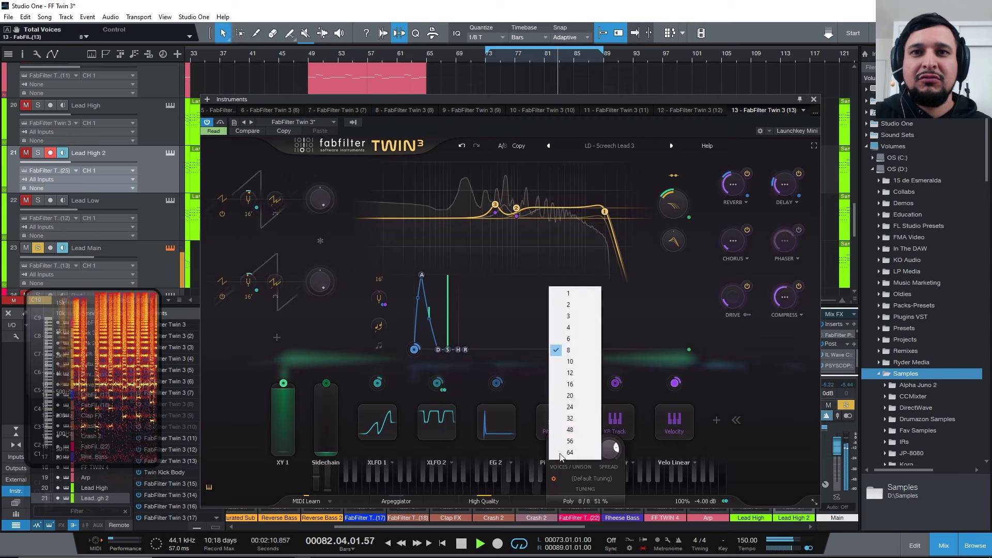
left_click(572, 408)
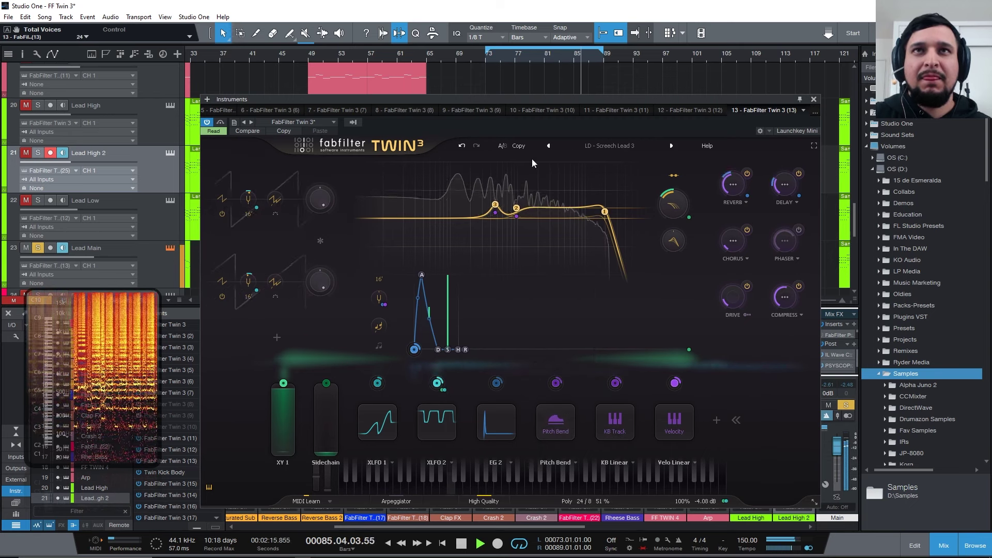
key("space")
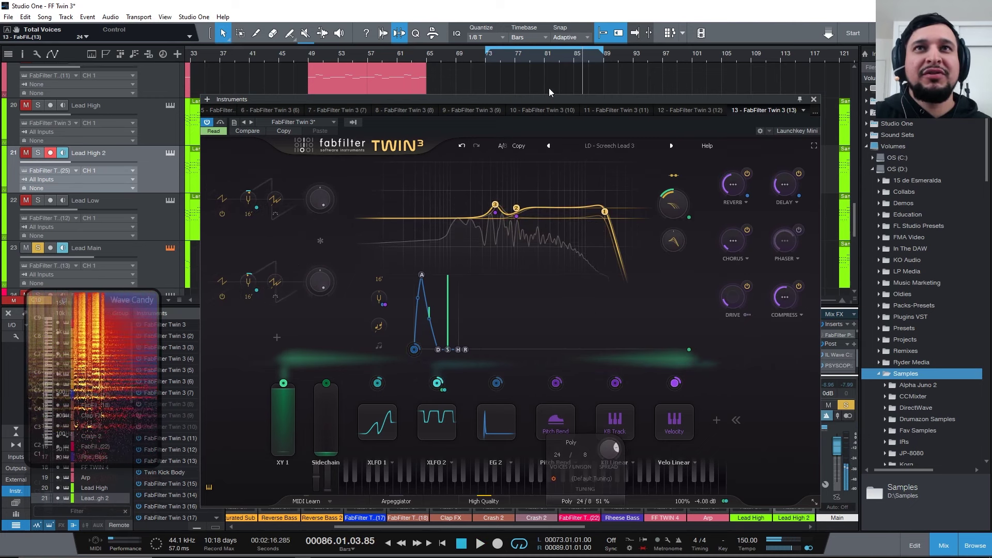
left_click(485, 59)
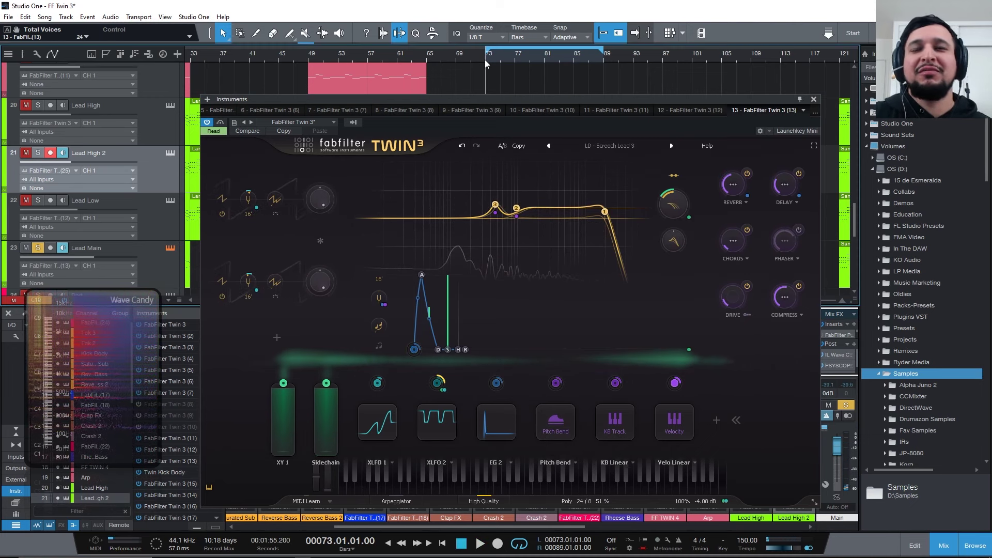
key("space")
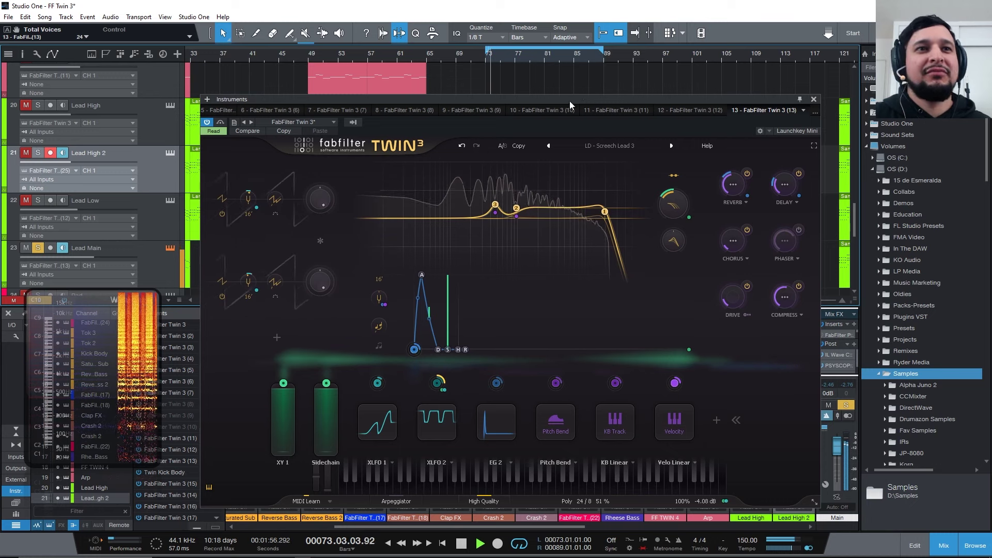
Step: Compare the lead with total voices at 64 and at 8 during playback, and stop playback
mouse_move(565, 504)
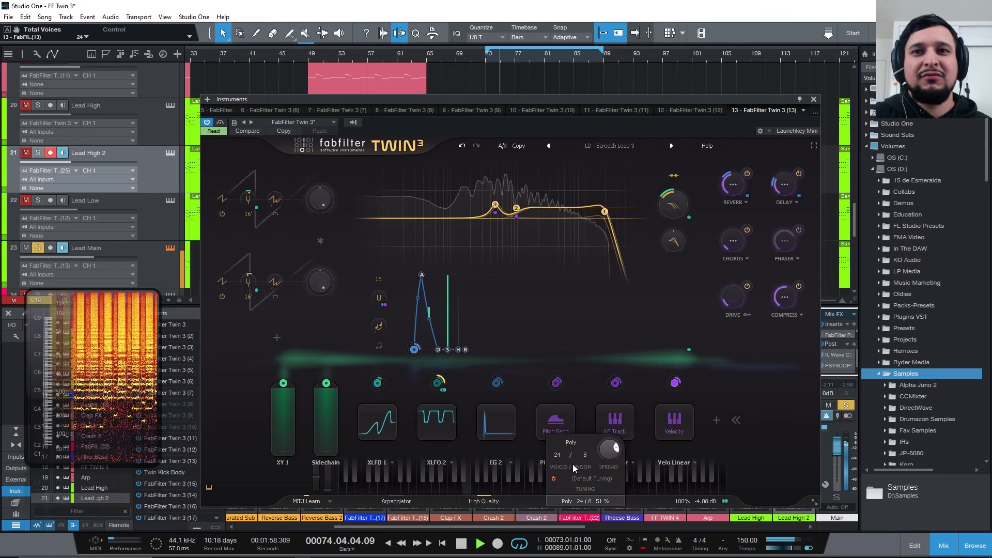
double_click(559, 453)
left_click(565, 455)
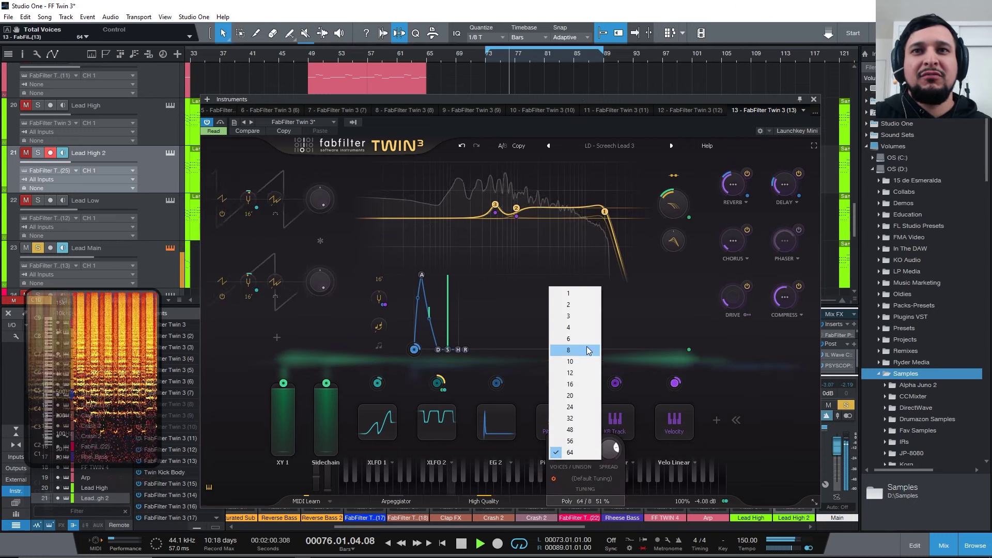
left_click(587, 350)
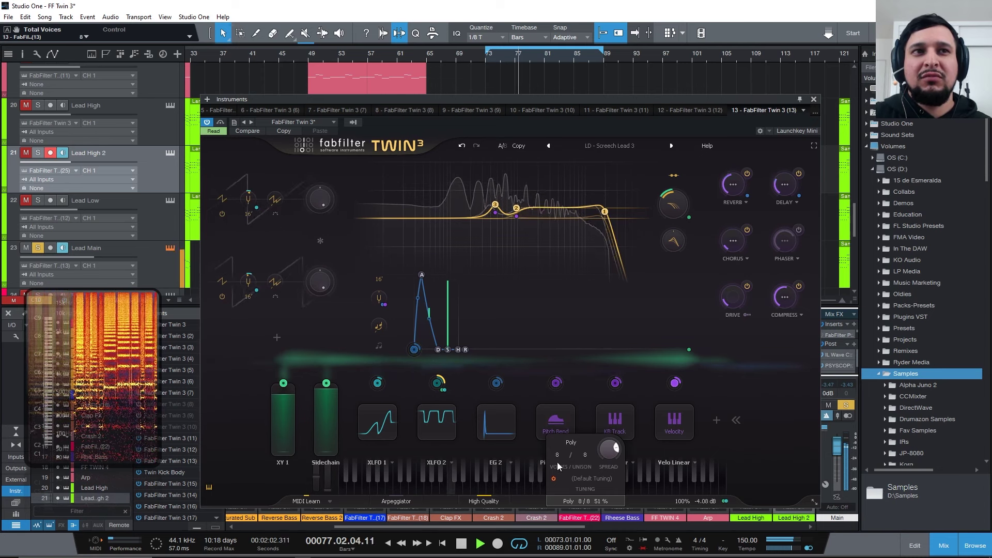
key("space")
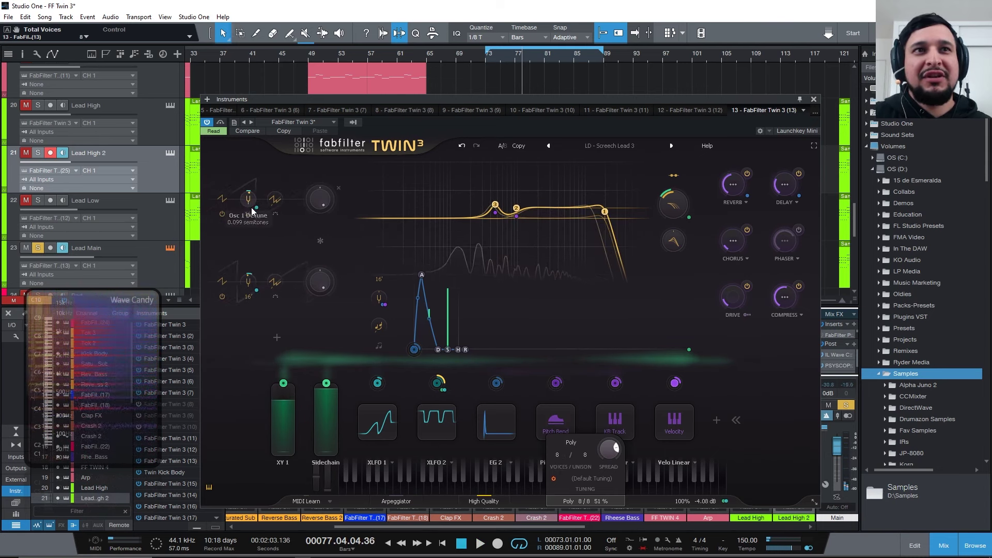
Step: Resume playback, adjust the lead's unison spread to 49 % and set total voices to 24
key("space")
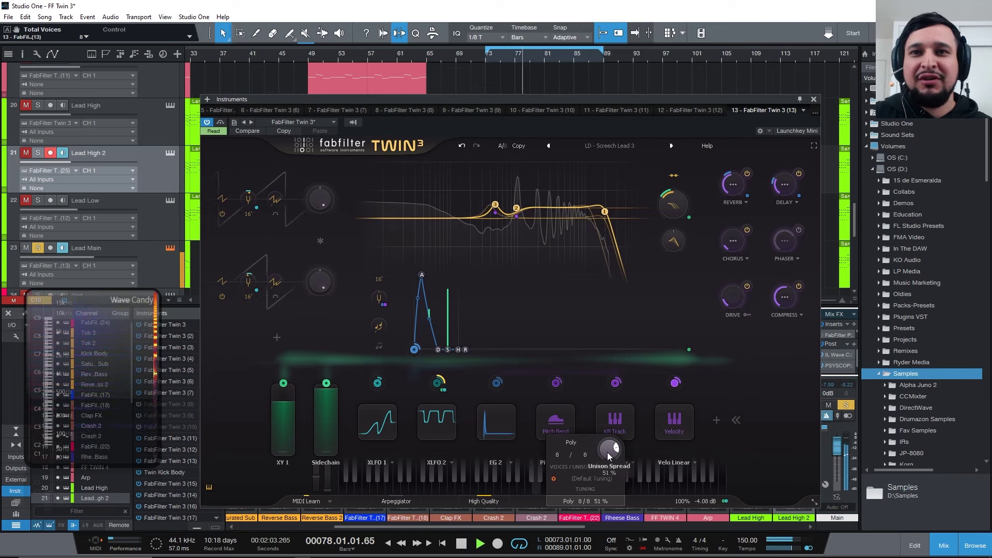
mouse_move(607, 454)
left_mouse_down()
mouse_move(617, 431)
mouse_move(621, 476)
mouse_move(620, 459)
left_mouse_up()
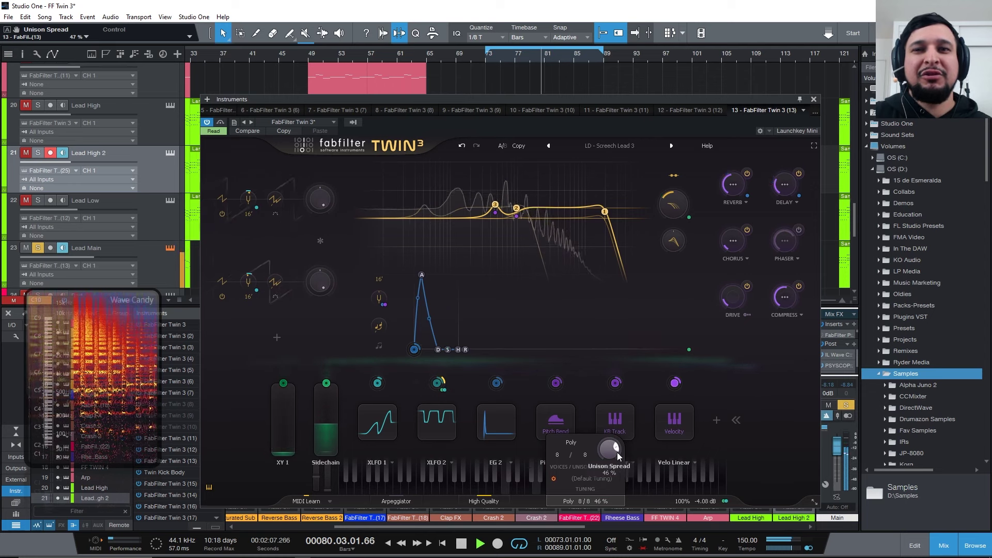
left_click(559, 458)
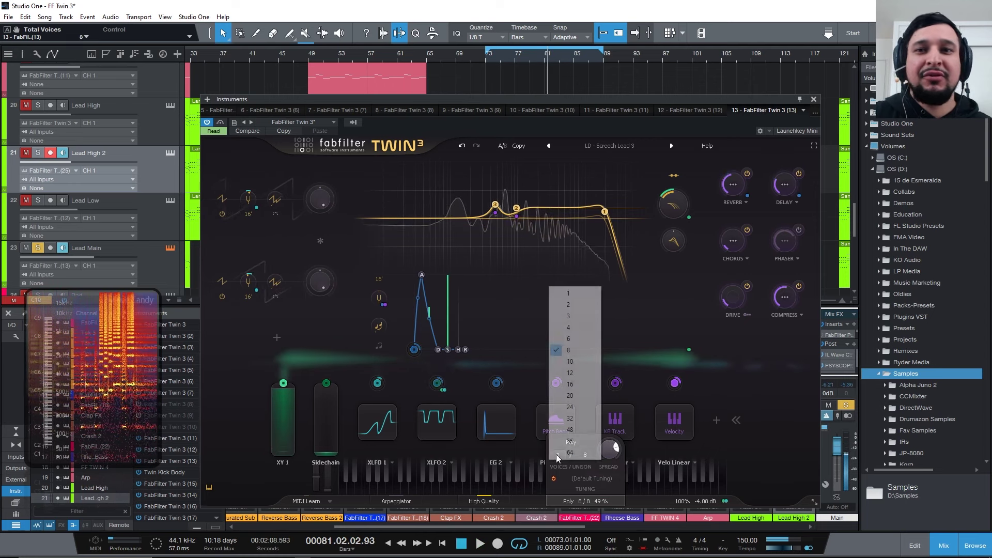
left_click(578, 407)
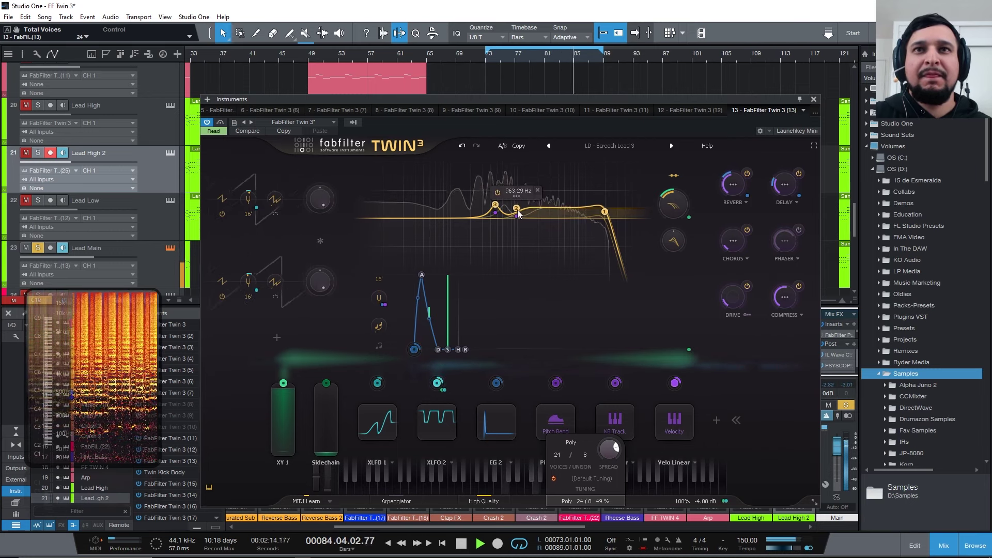
Step: Shift filter 2 to about 1090 Hz and add filter 4 at about 2500 Hz with a peak of -0.193
left_click_drag(517, 209, 525, 234)
key("space")
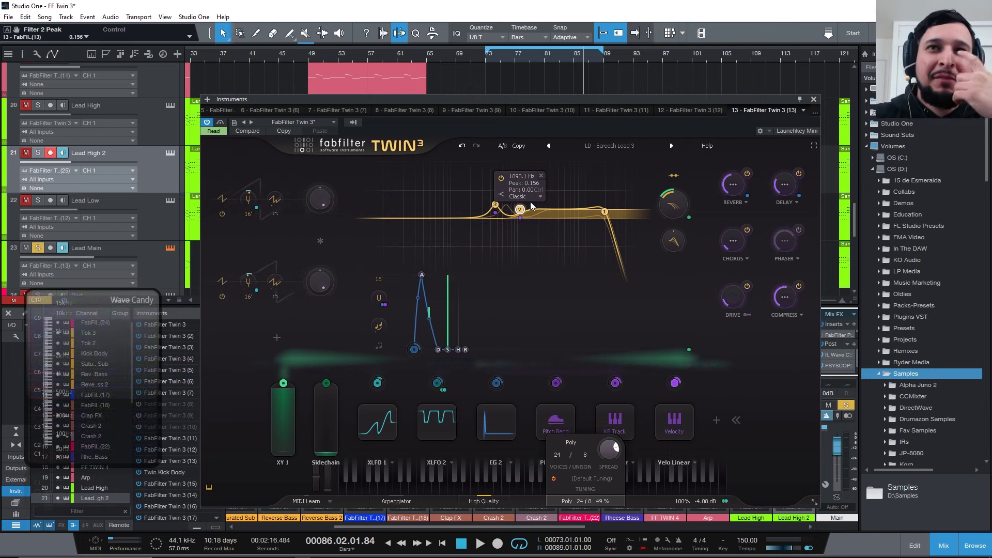
mouse_move(617, 385)
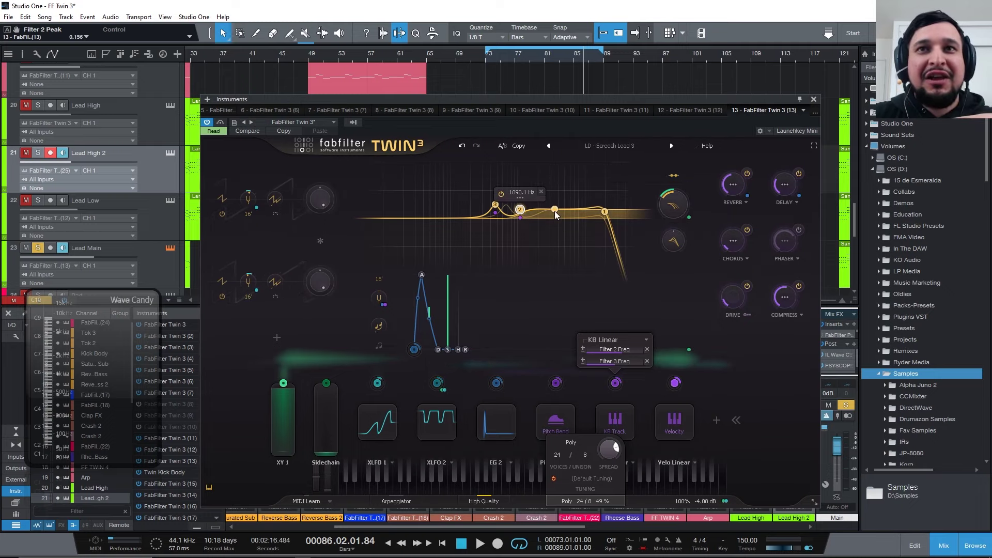
left_click_drag(555, 211, 544, 236)
key("space")
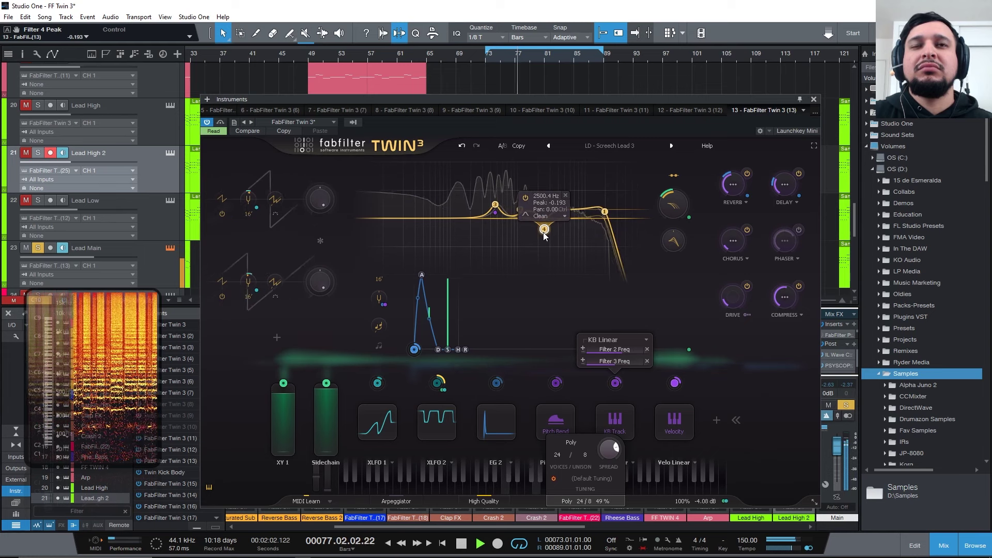
key("space")
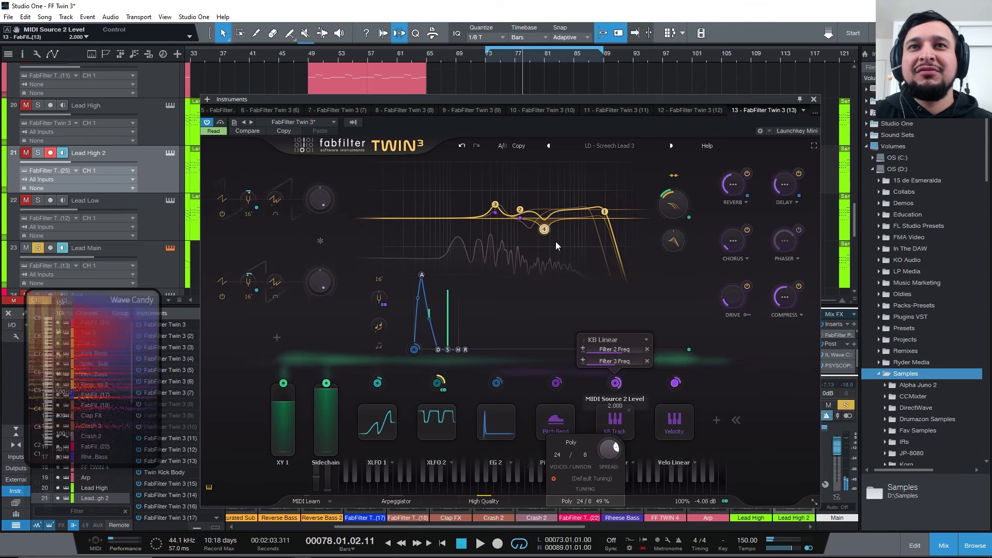
Step: Assign the KB Linear keyboard tracking source to filter 4's frequency and play the lead
left_click_drag(616, 384, 570, 292)
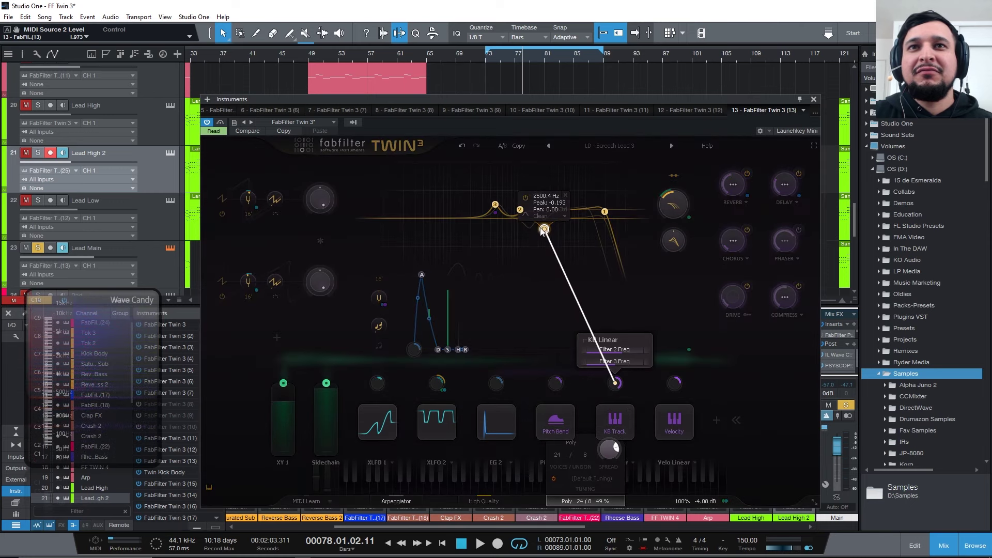
left_click_drag(544, 230, 544, 230)
key("space")
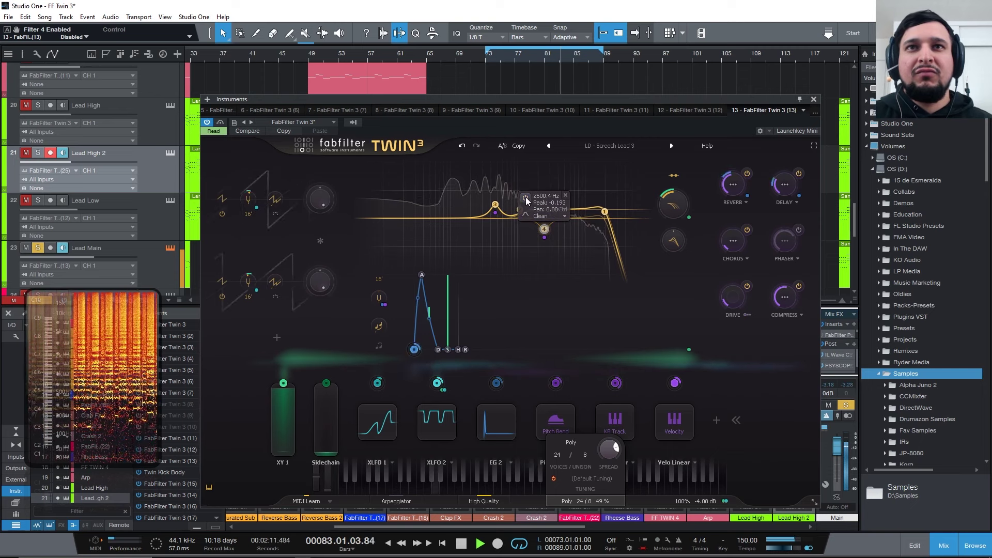
Step: Compare the lead with filter 4 disabled and enabled during playback
left_click(525, 198)
left_click(526, 197)
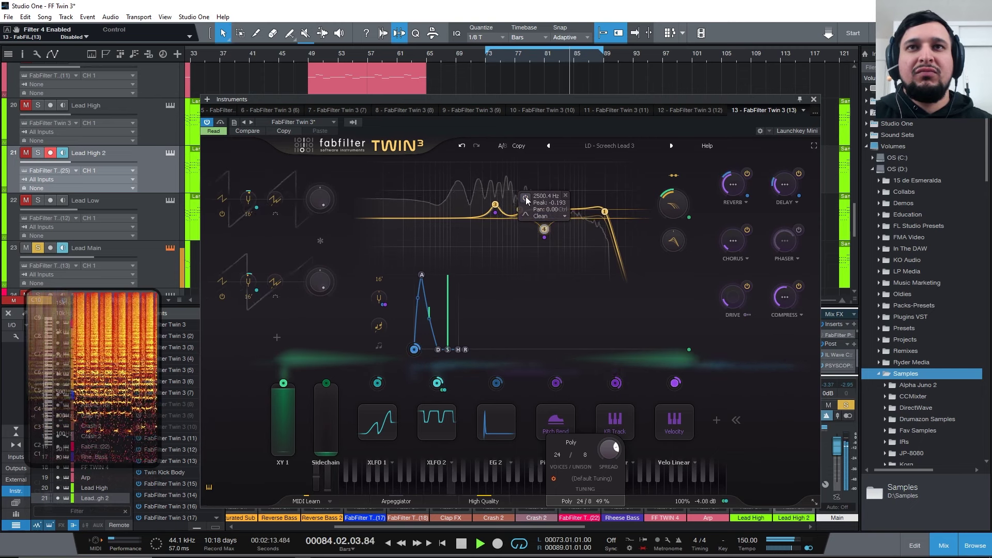
left_click(526, 196)
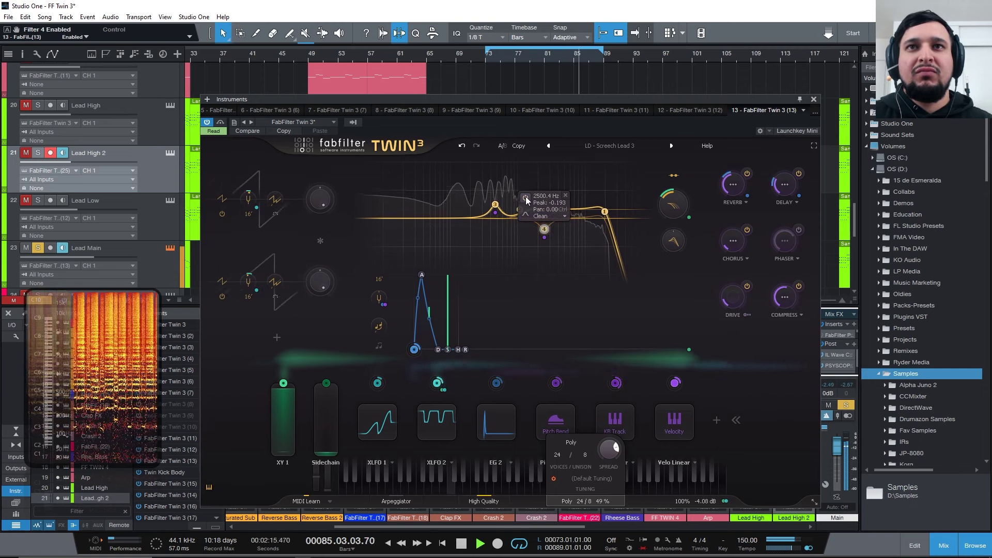
left_click(526, 196)
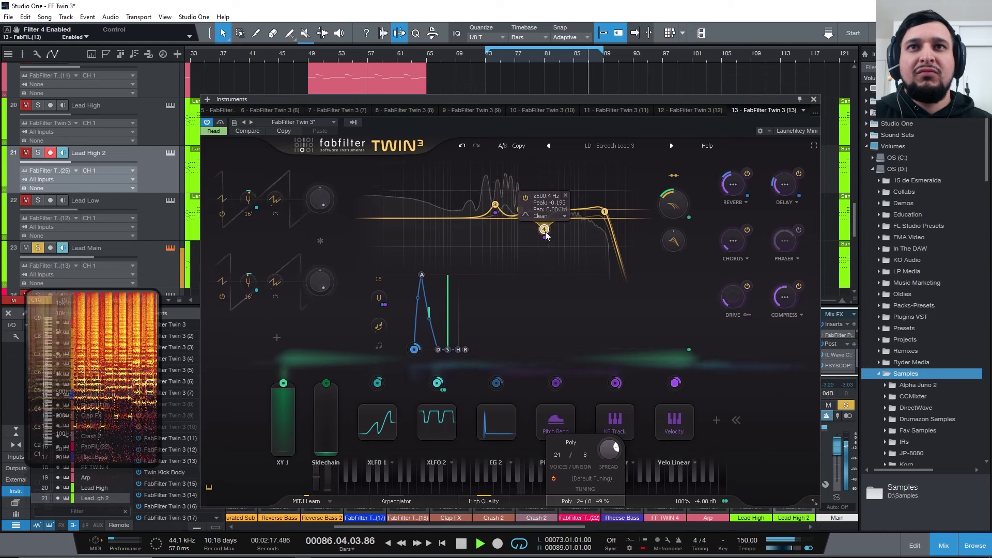
Step: Move filter 4 to about 2096 Hz with a peak of -0.128 and replay the lead
mouse_move(544, 231)
left_mouse_down()
mouse_move(476, 230)
mouse_move(541, 233)
left_mouse_up()
key("space")
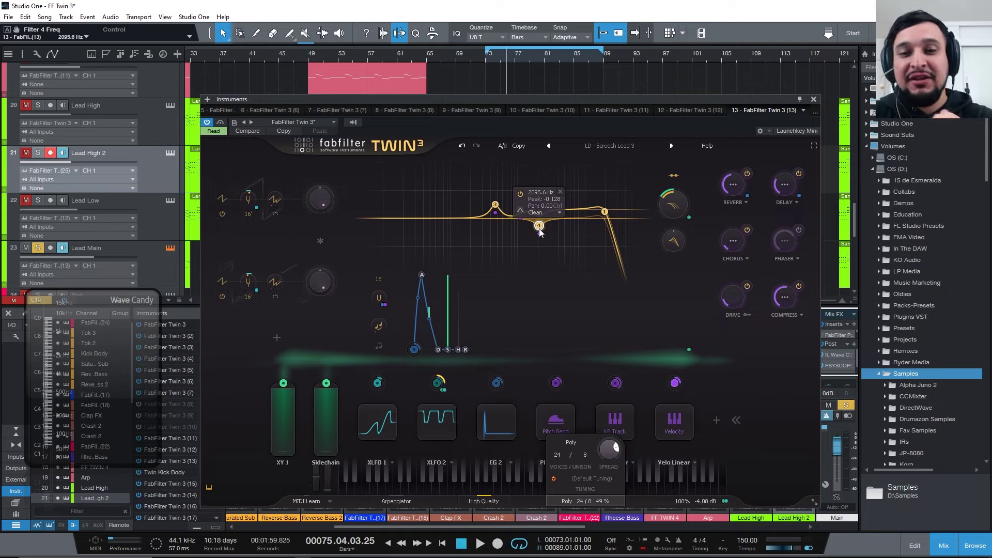
key("space")
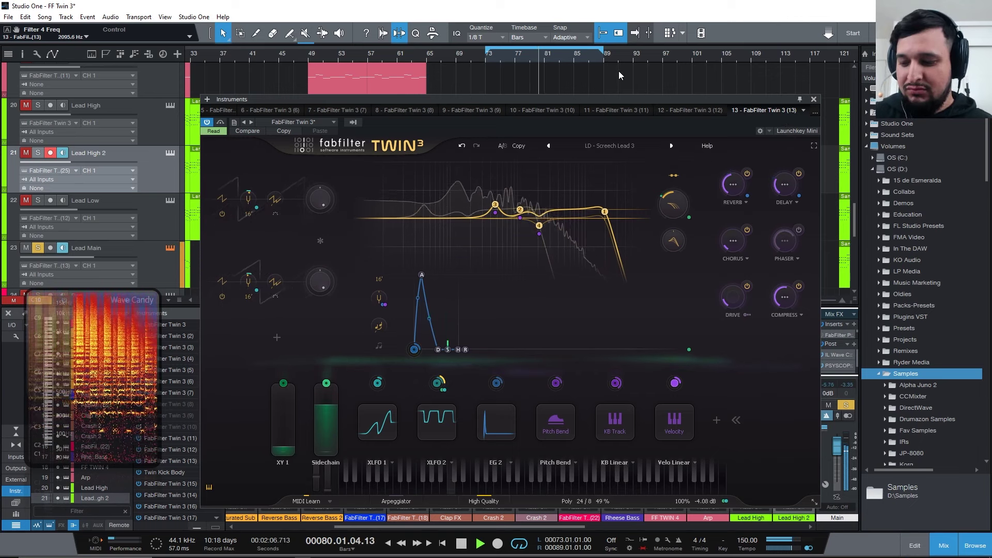
Step: Close the lead's Twin 3 window and stop playback
left_click(813, 100)
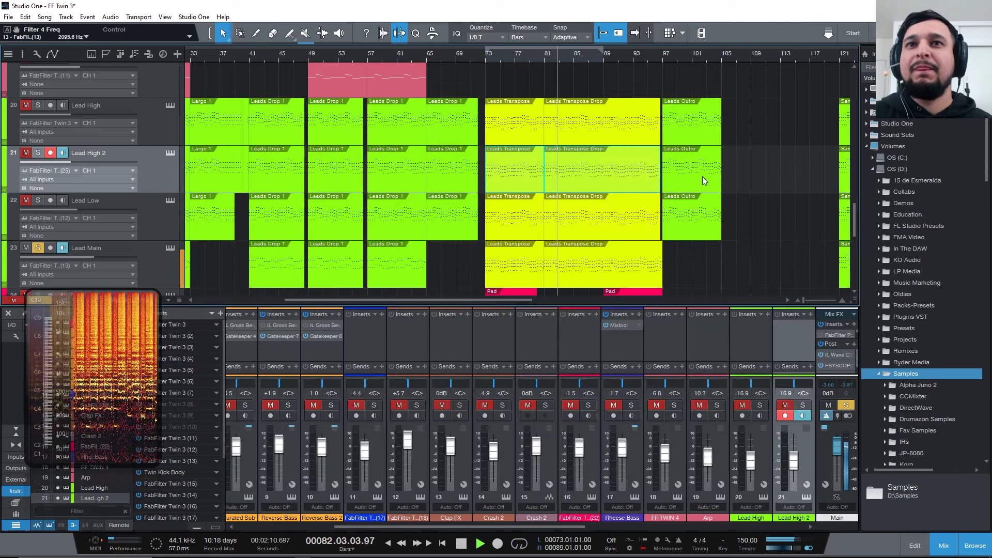
scroll(702, 177, "down", 3)
scroll(690, 193, "up", 5)
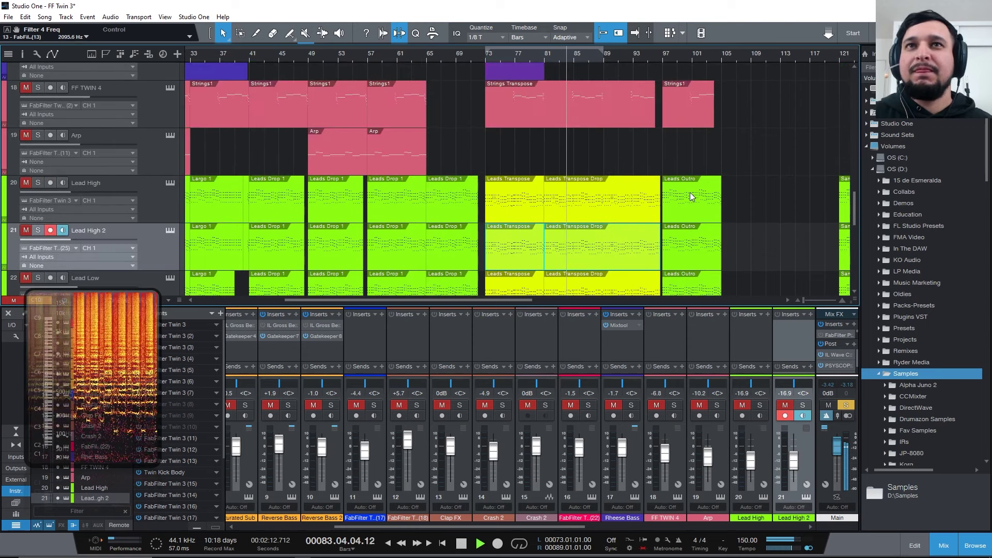
key("space")
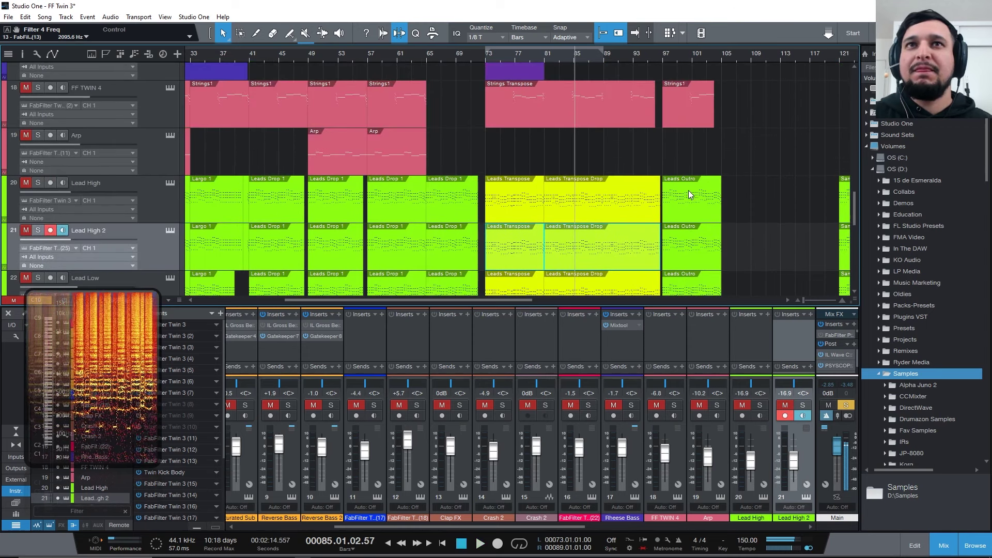
Step: Locate the Arp section in the arrangement and place the playhead at bar 49
left_click(566, 53)
scroll(538, 110, "up", 5)
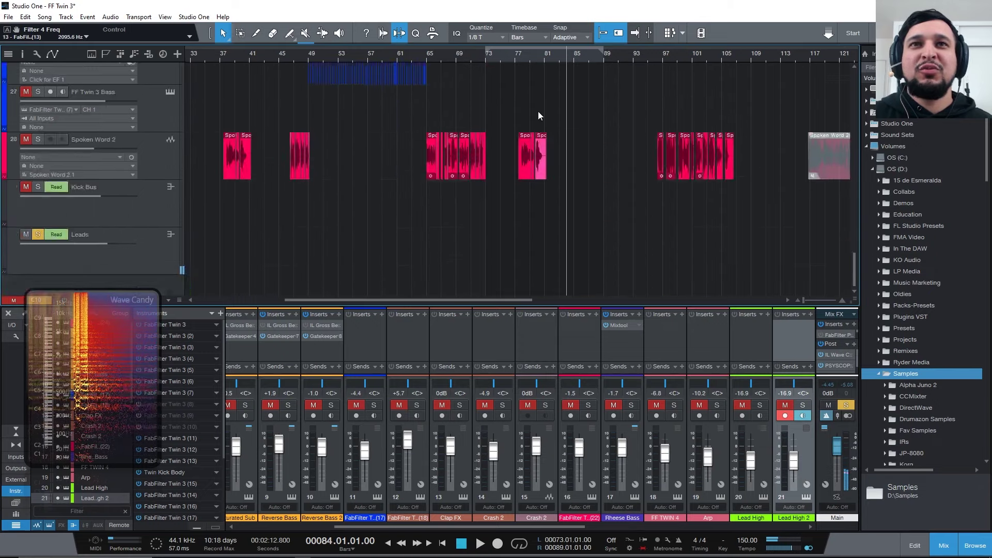
scroll(538, 110, "up", 7)
scroll(539, 110, "down", 9)
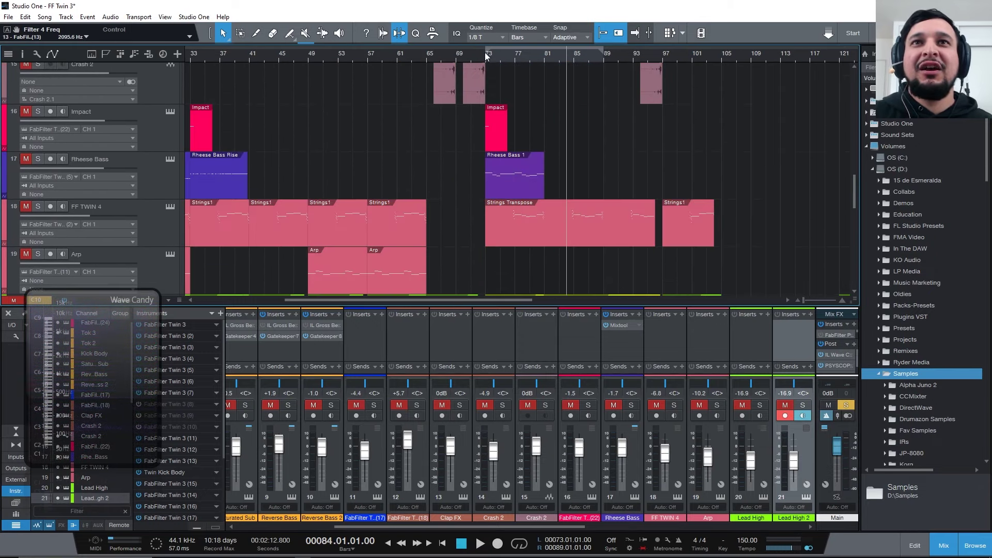
scroll(318, 93, "down", 5)
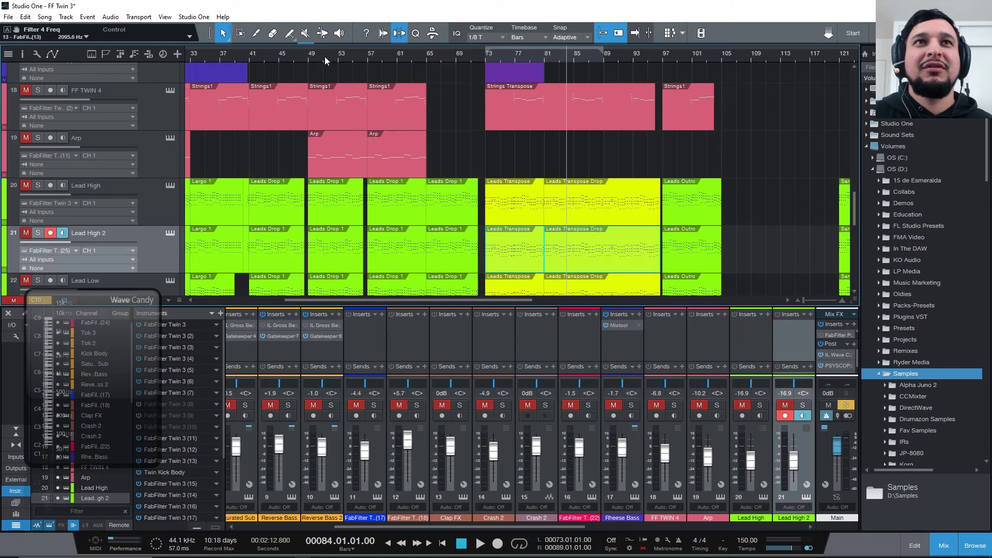
left_click_drag(324, 57, 541, 66)
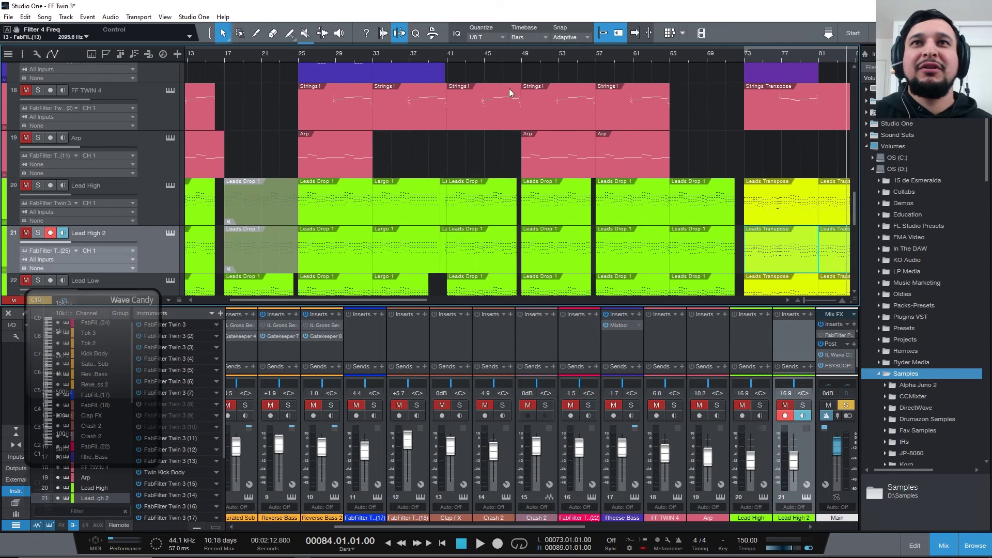
left_click(520, 59)
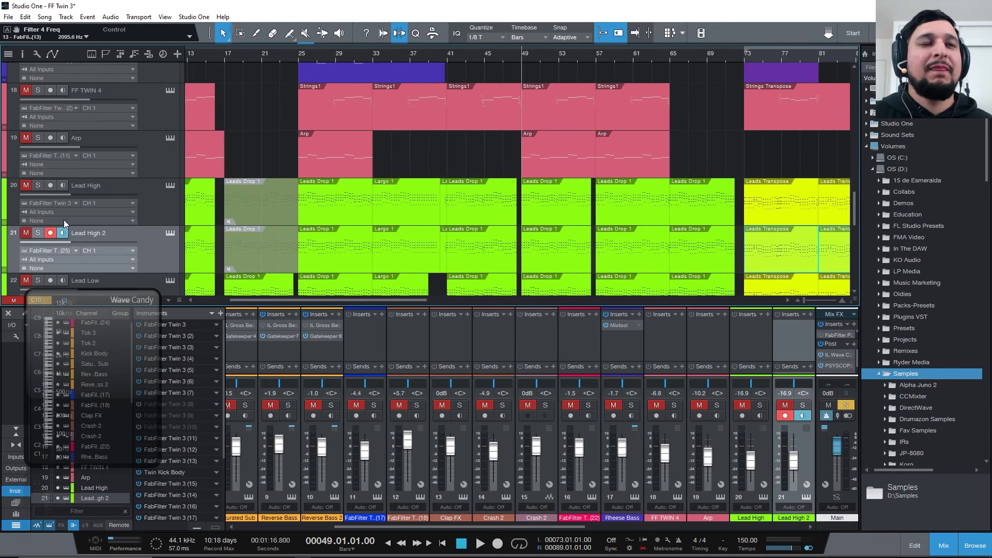
Step: Clear the active solo, solo the Arp track and audition it with its Twin 3 instrument open
scroll(138, 153, "down", 2)
scroll(138, 153, "up", 4)
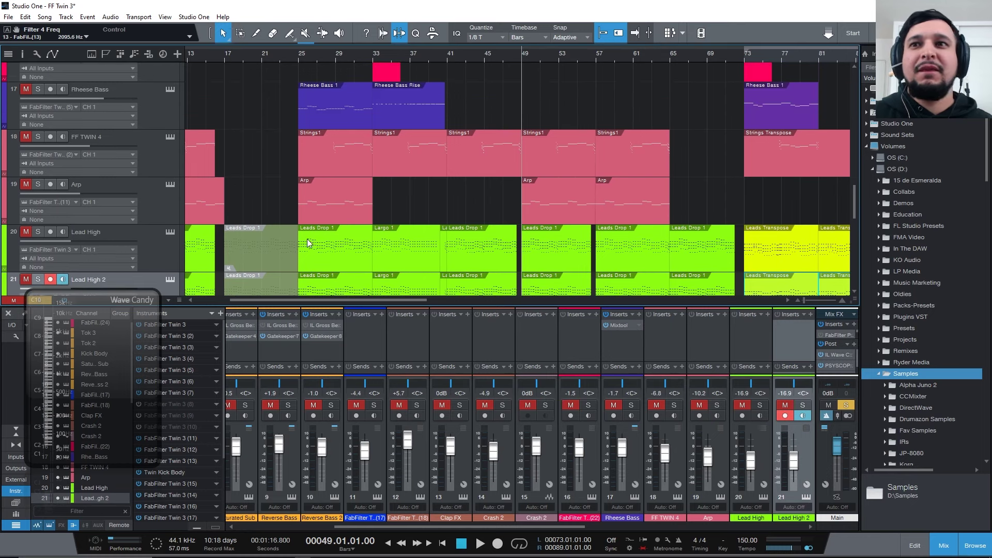
left_click(846, 405)
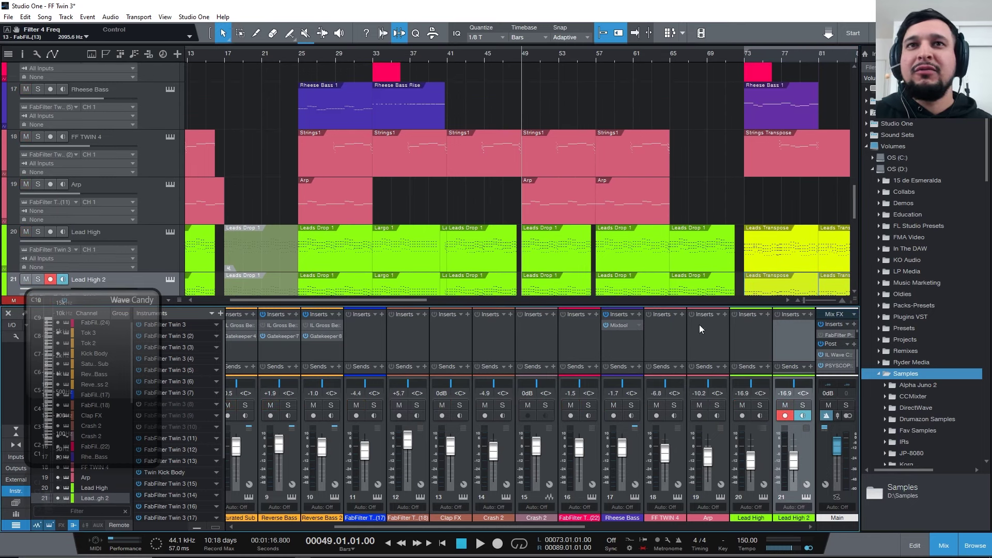
left_click(35, 184)
key("space")
left_click(170, 195)
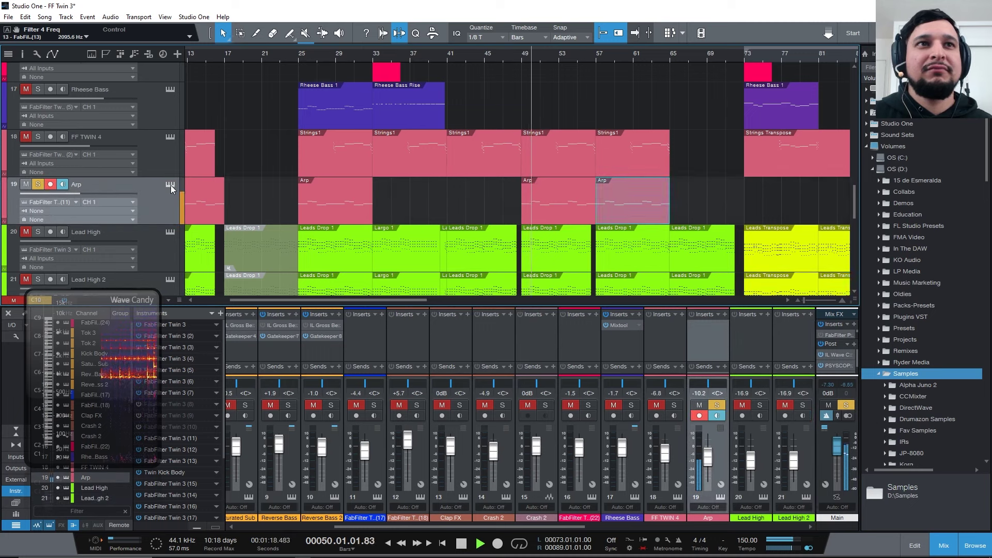
left_click(171, 185)
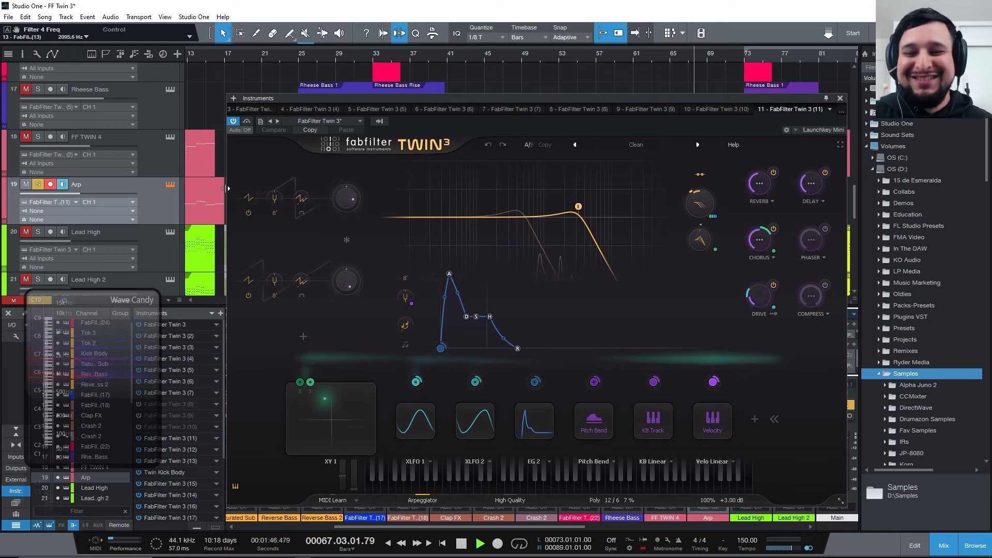
key("space")
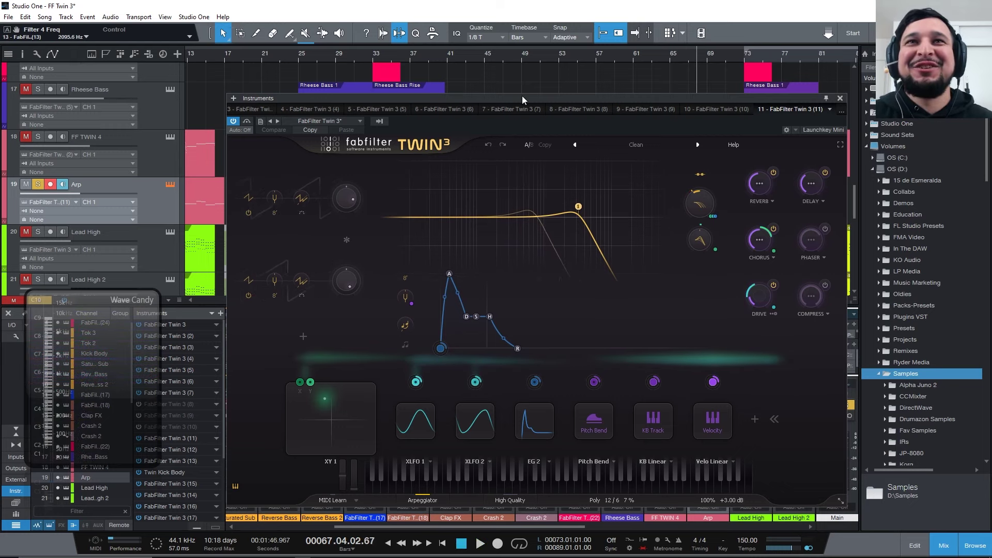
Step: Set the loop range to bars 49–65 over the Arp clips and return the playhead to its start
left_click_drag(522, 95, 525, 304)
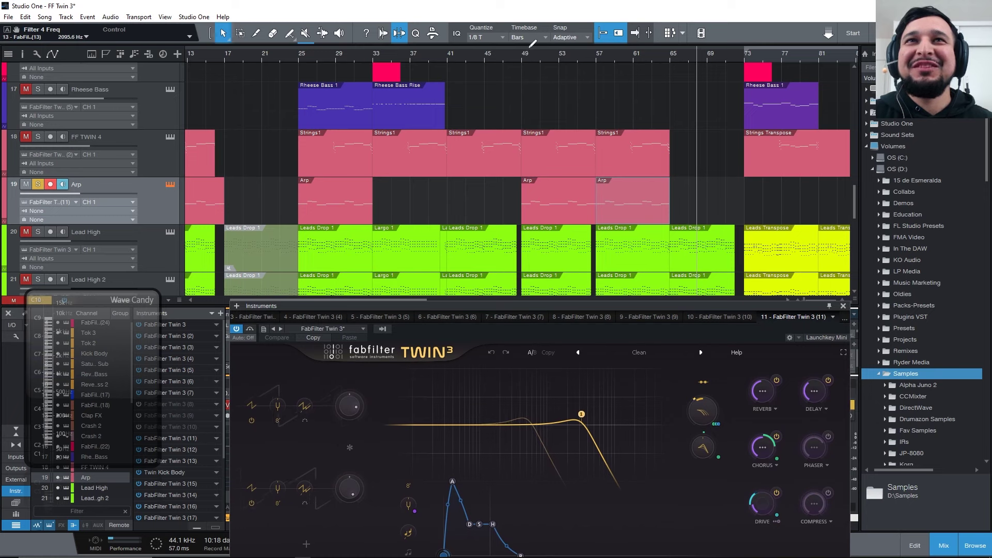
left_click_drag(523, 50, 668, 75)
key("KP_1")
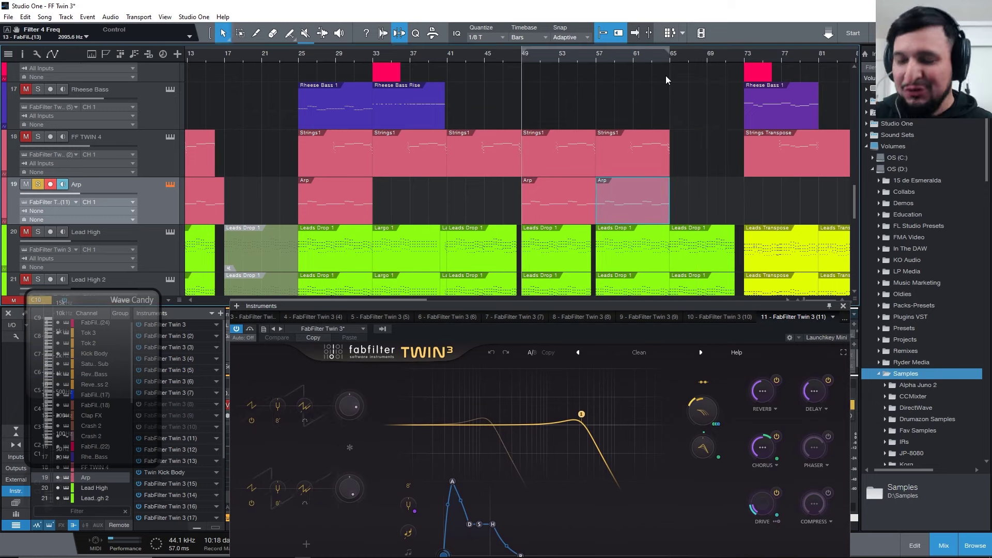
left_click_drag(622, 308, 602, 60)
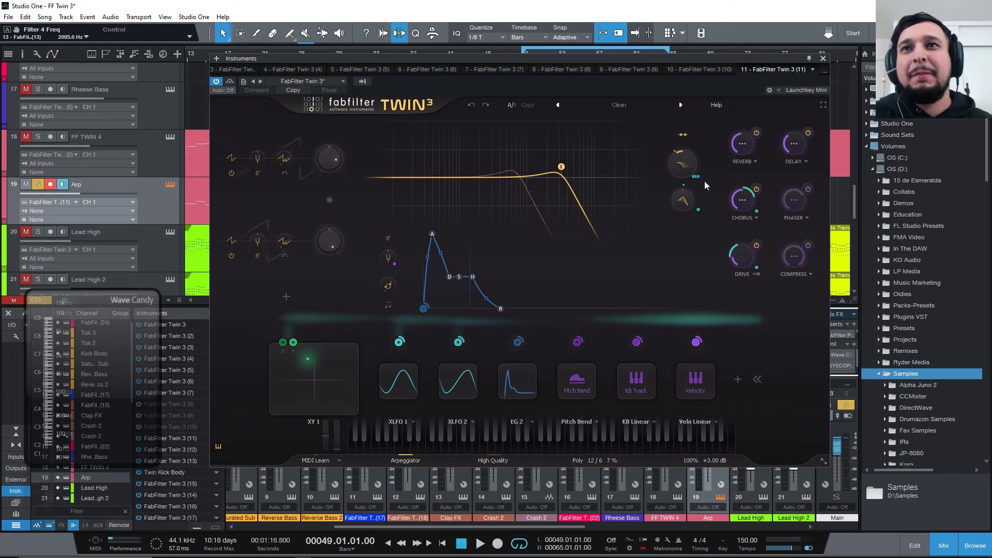
Step: Examine the modulation targets of the XLFO 1 and XY 1 sources and the settings of XLFO 1 in the Arp patch
mouse_move(744, 205)
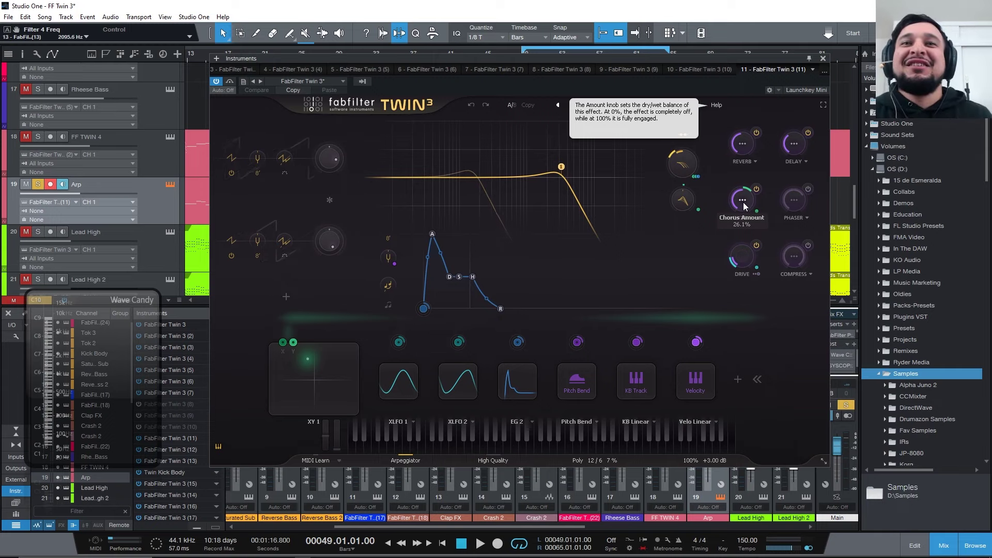
left_click(399, 343)
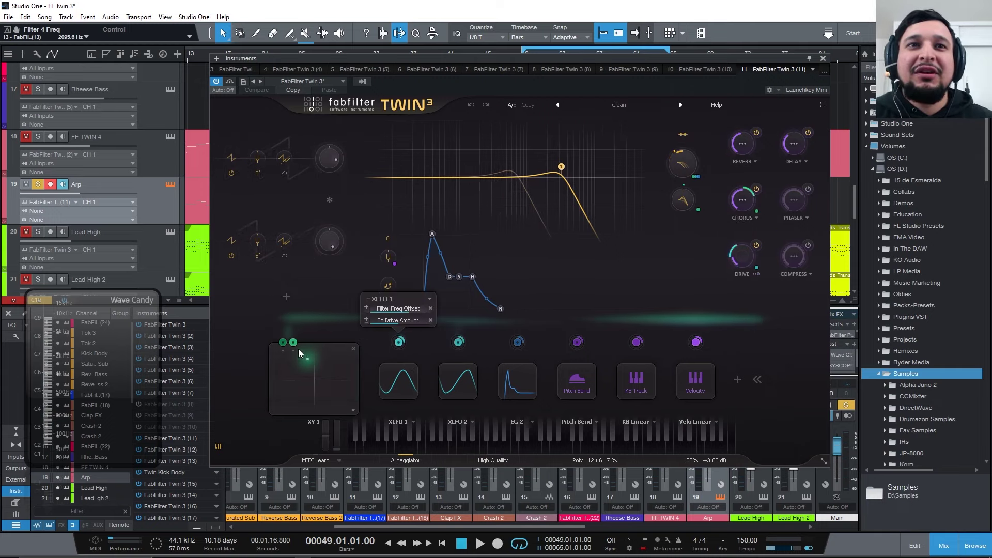
left_click(283, 342)
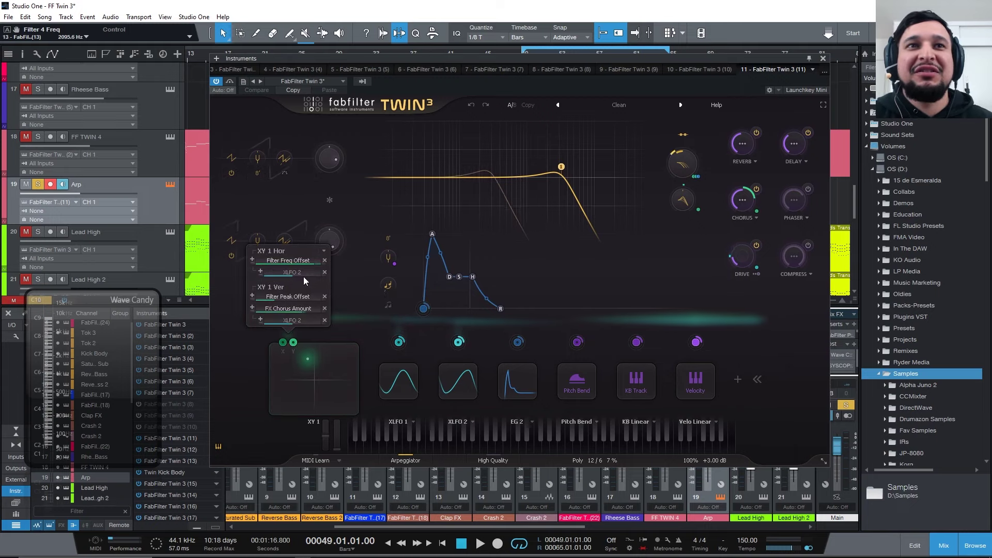
mouse_move(308, 303)
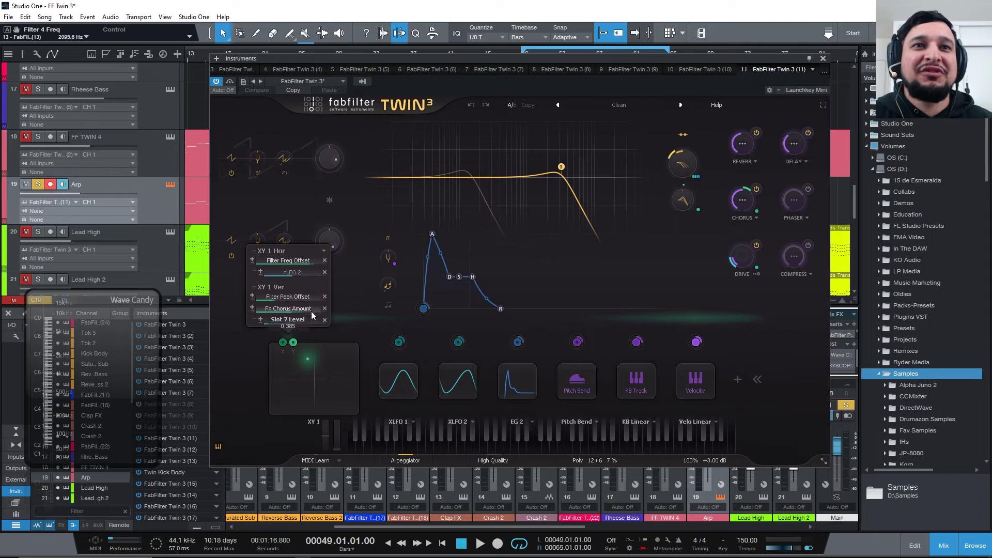
mouse_move(306, 324)
mouse_move(402, 381)
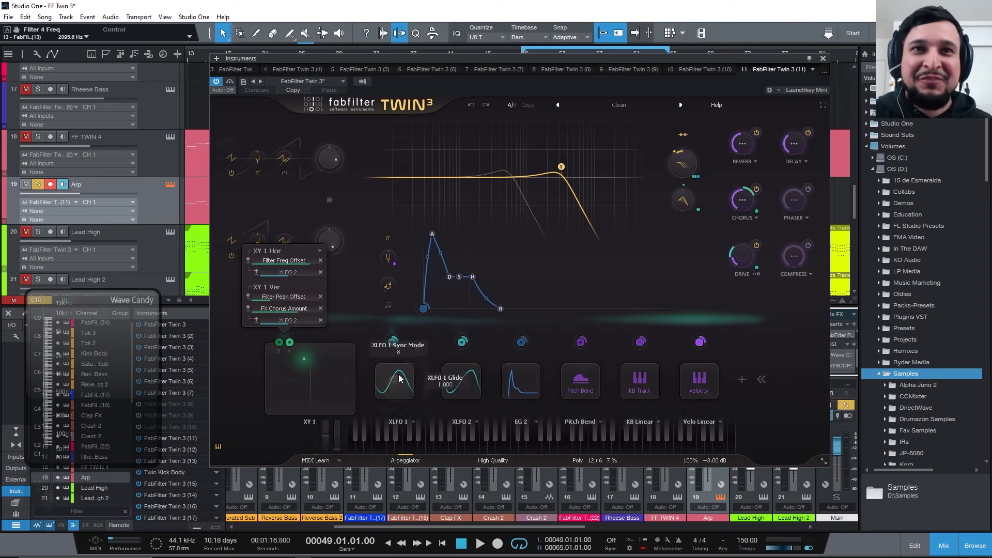
left_click(402, 381)
mouse_move(350, 345)
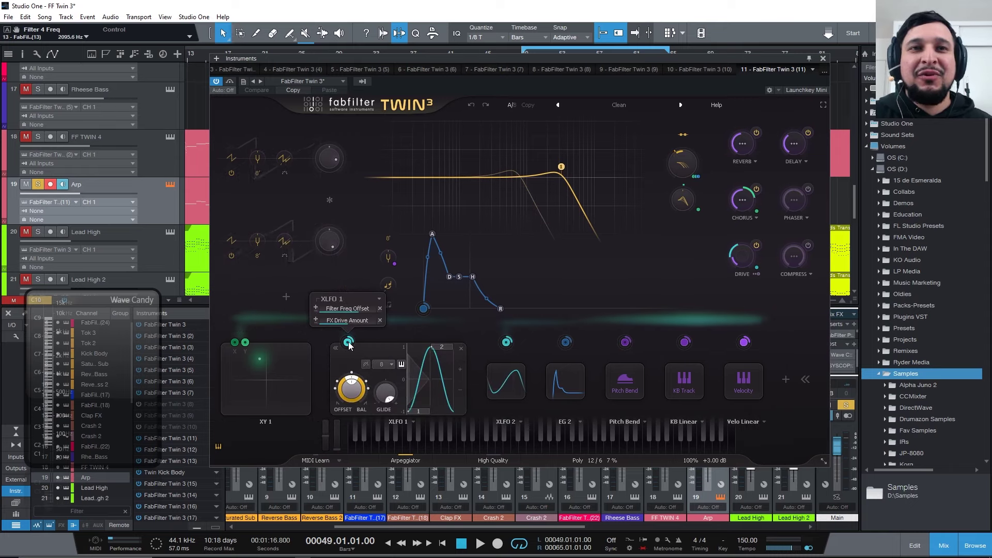
mouse_move(350, 310)
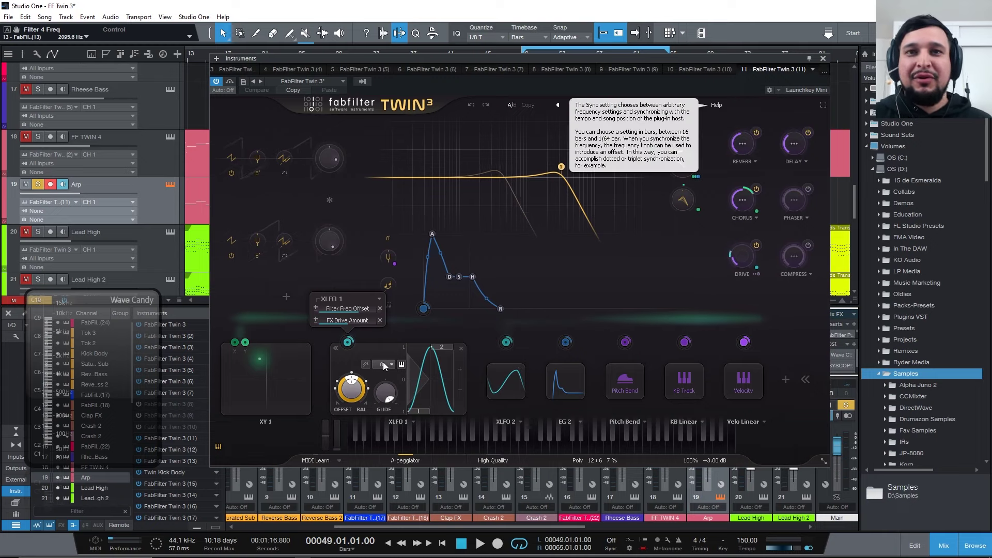
Step: Examine the settings and modulation assignments of the XLFO 2, EG 2, Velocity and KB Track sources
left_click(514, 377)
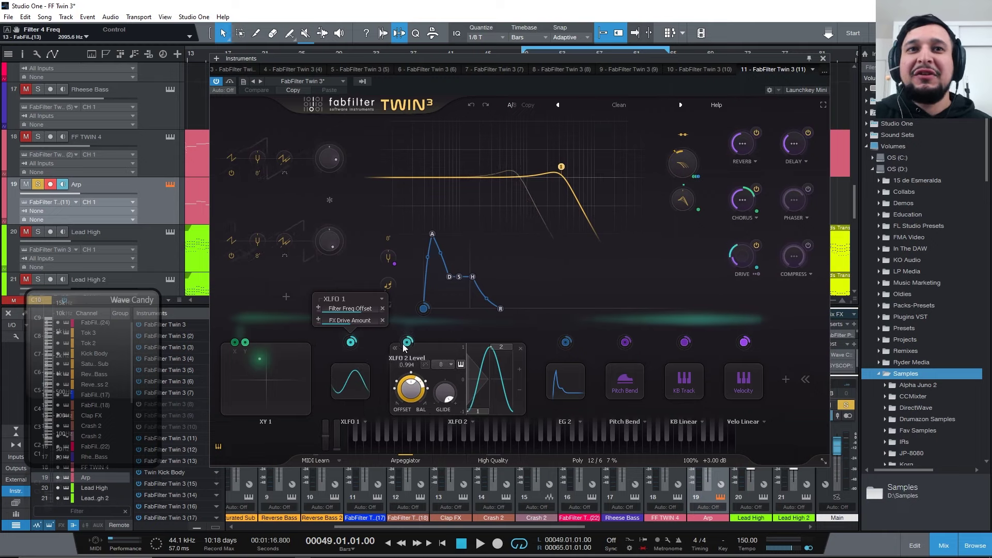
mouse_move(407, 341)
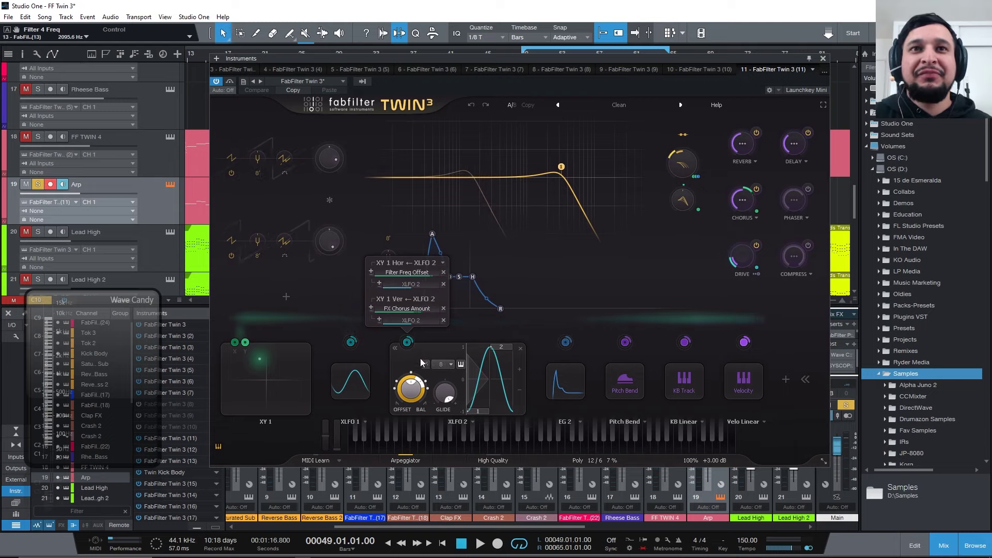
mouse_move(394, 273)
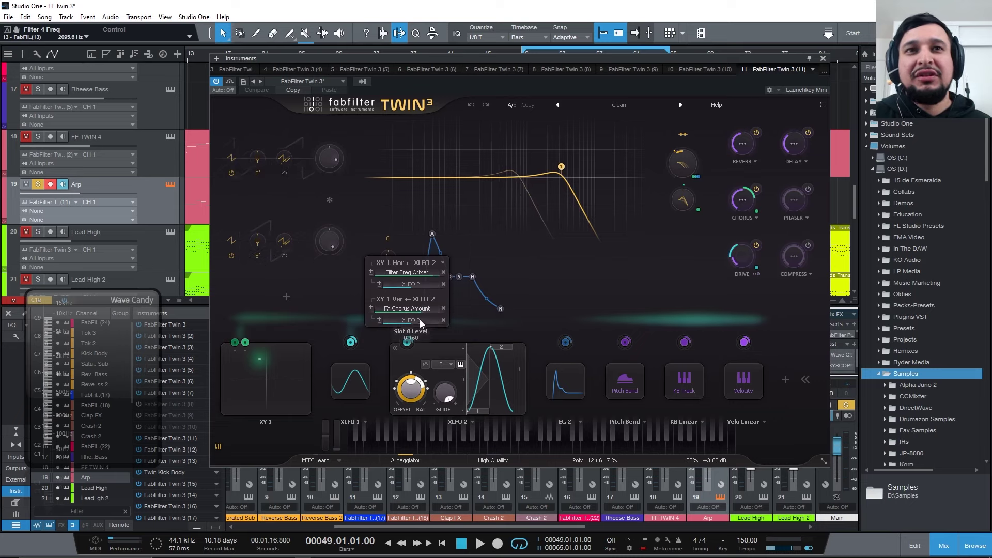
mouse_move(425, 313)
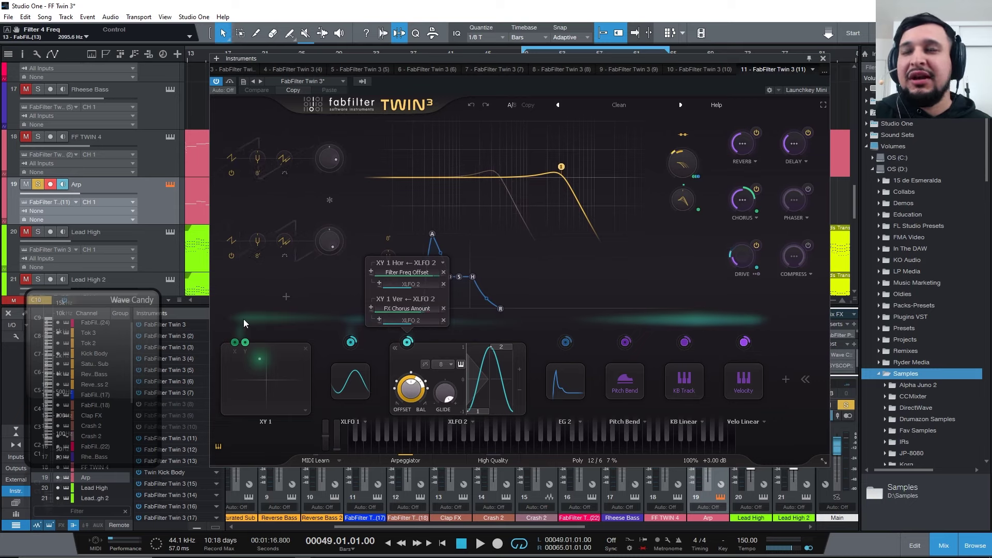
left_click(565, 382)
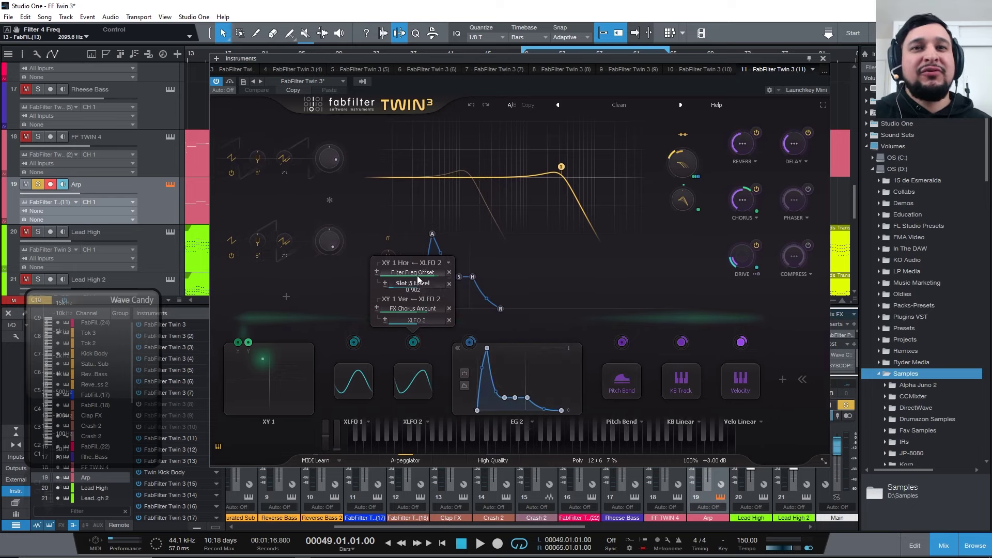
mouse_move(471, 350)
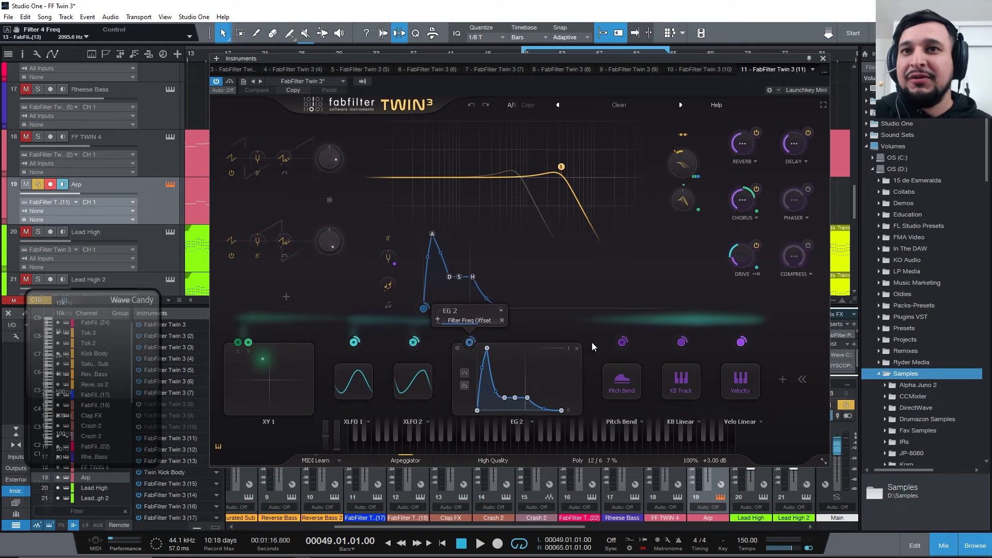
left_click(737, 385)
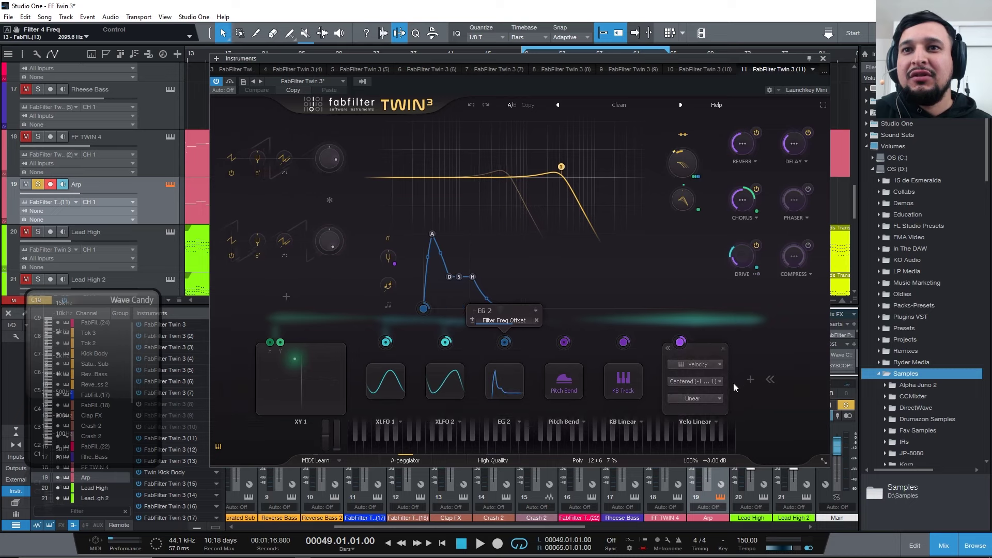
left_click(612, 383)
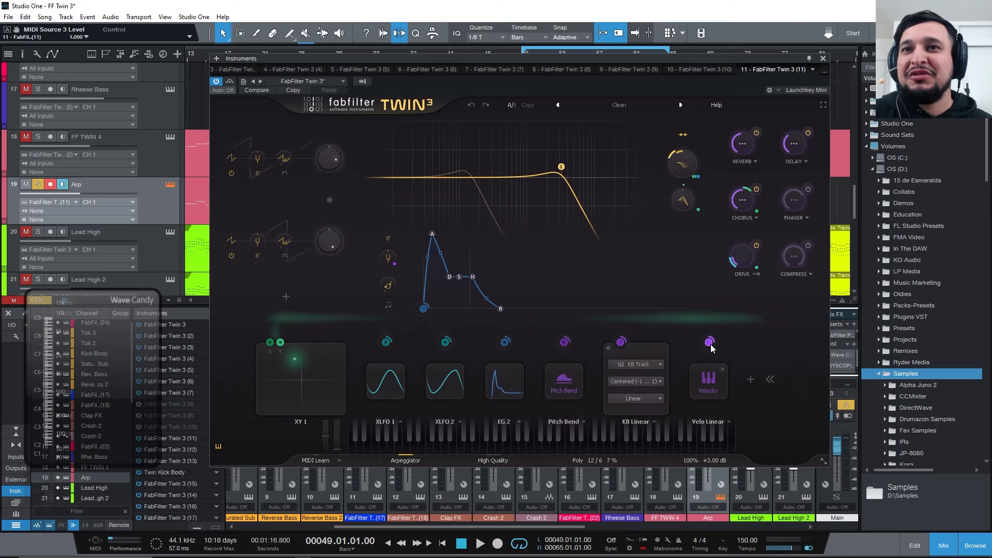
mouse_move(713, 348)
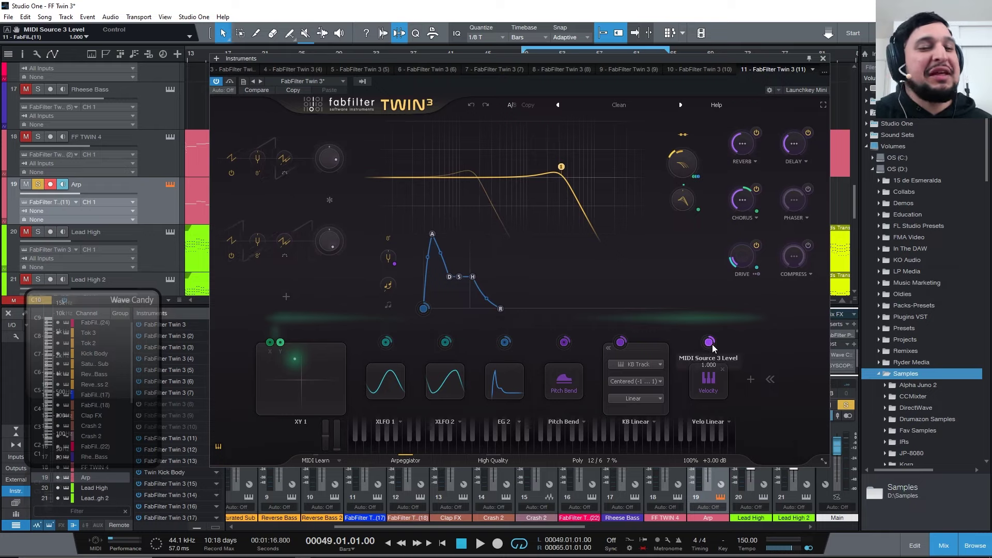
Step: Show the arpeggiator settings, turn the arpeggiator off and play the loop without it
left_click(419, 462)
left_click_drag(525, 58, 528, 126)
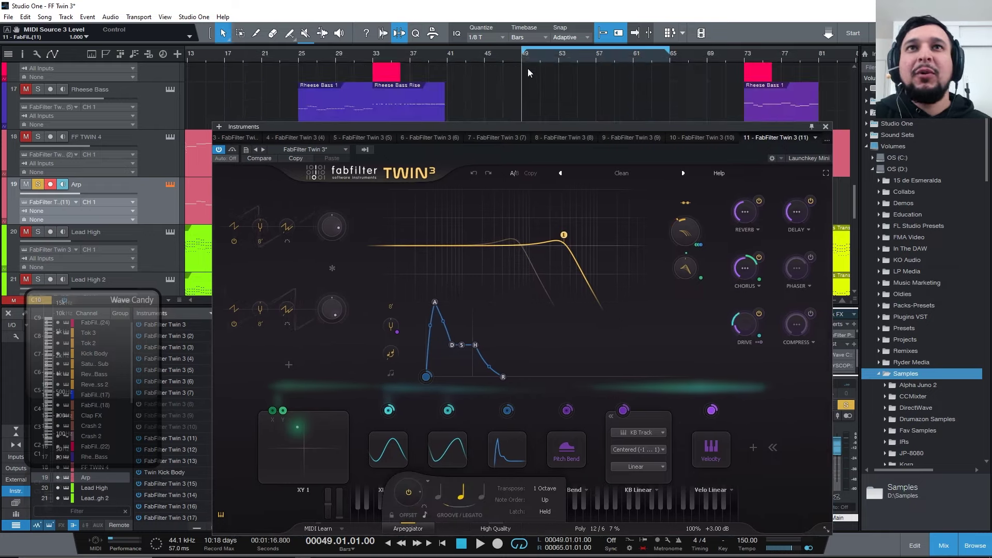
left_click(409, 493)
key("space")
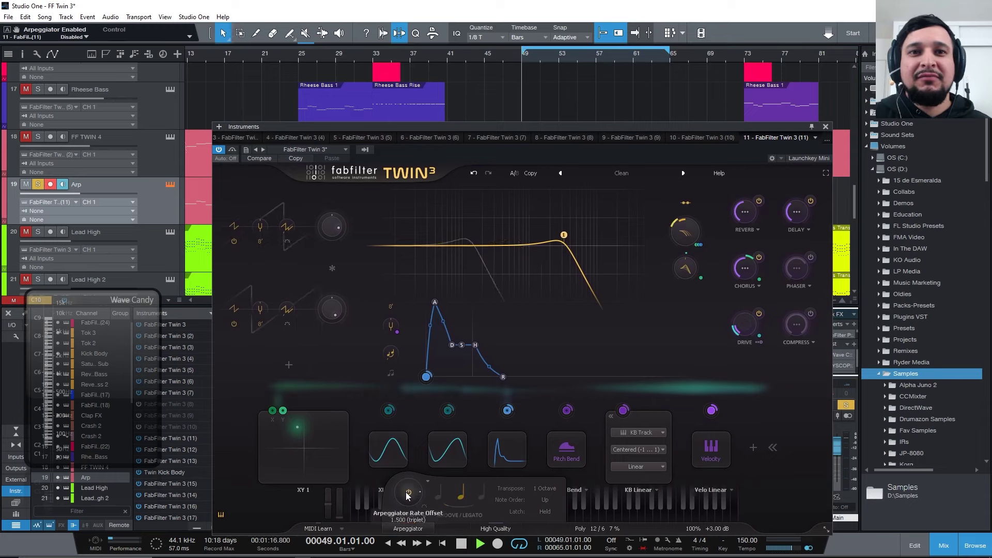
mouse_move(407, 489)
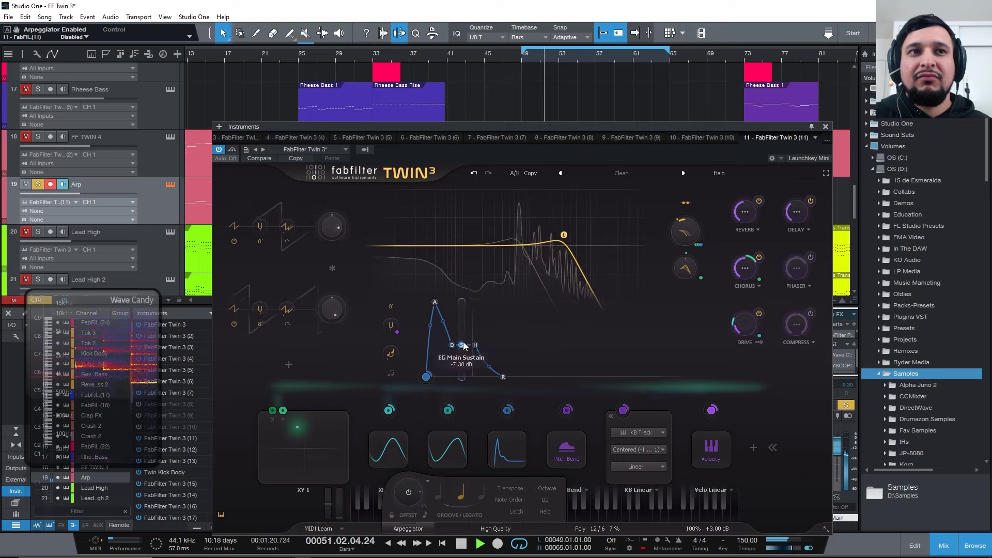
Step: Try raising the main envelope's sustain to -0.88 dB and undo the change
left_click_drag(462, 343, 469, 309)
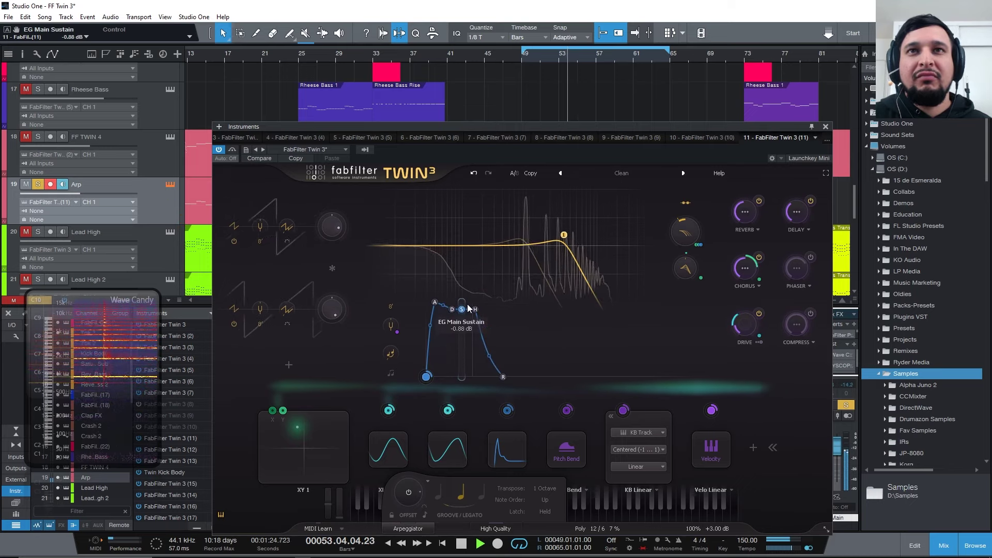
left_click(476, 174)
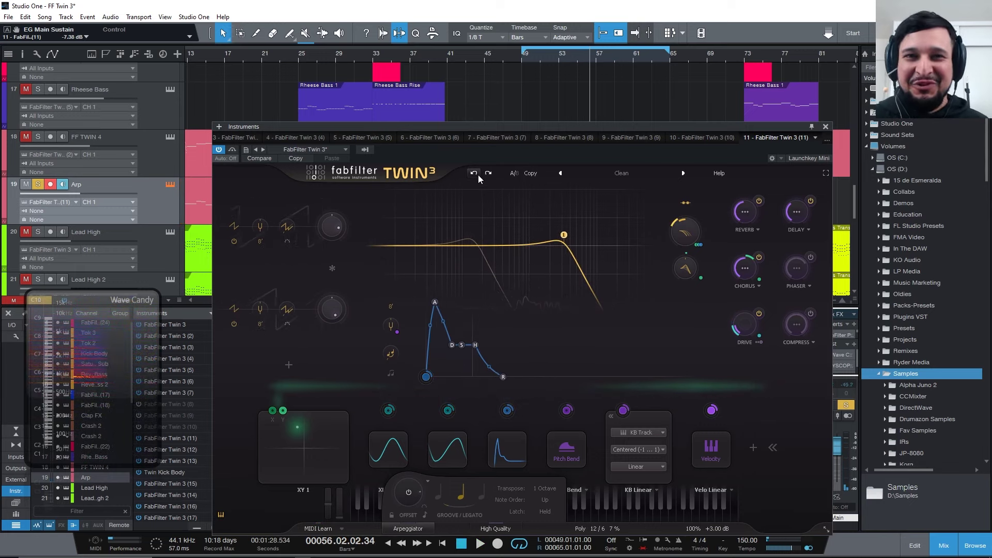
Step: Turn the arpeggiator back on and view its tempo sync rate options
left_click(409, 492)
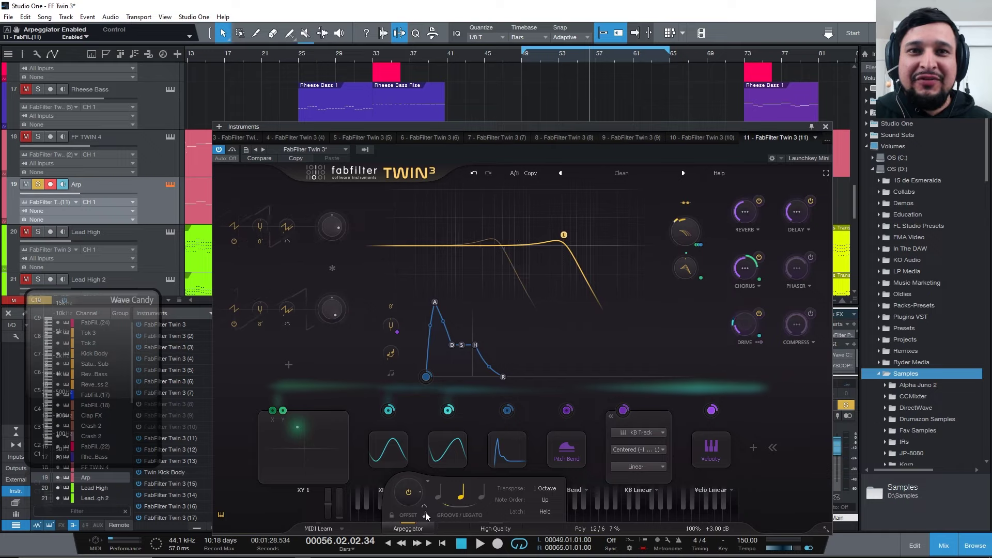
left_click(425, 516)
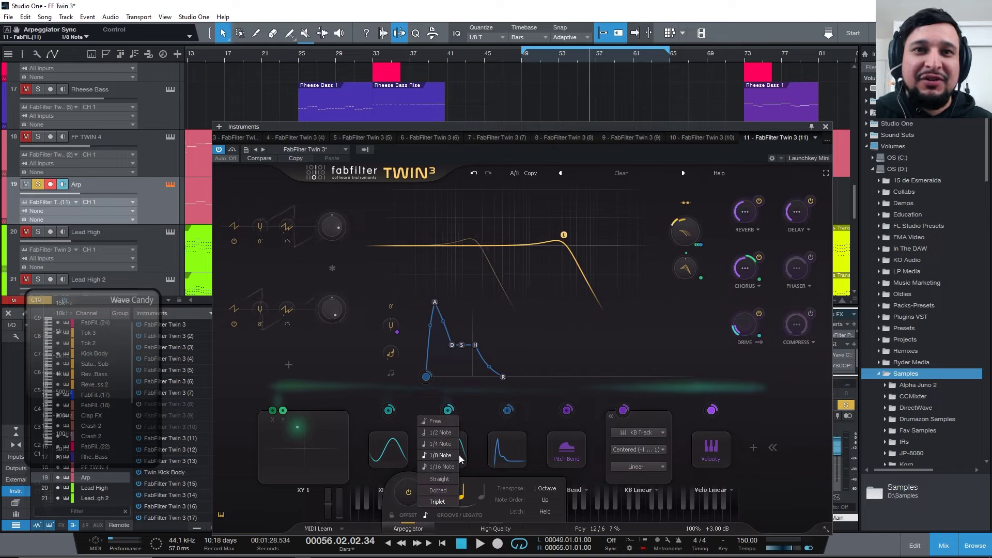
left_click(523, 55)
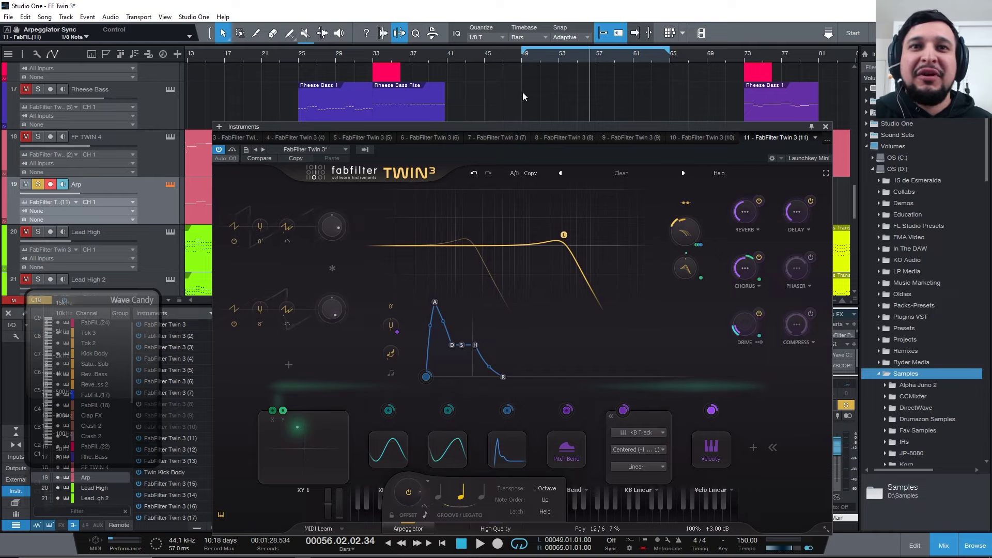
Step: Play the loop and compare the arpeggiator's dotted and straight timing, returning it to triplet
left_click(425, 516)
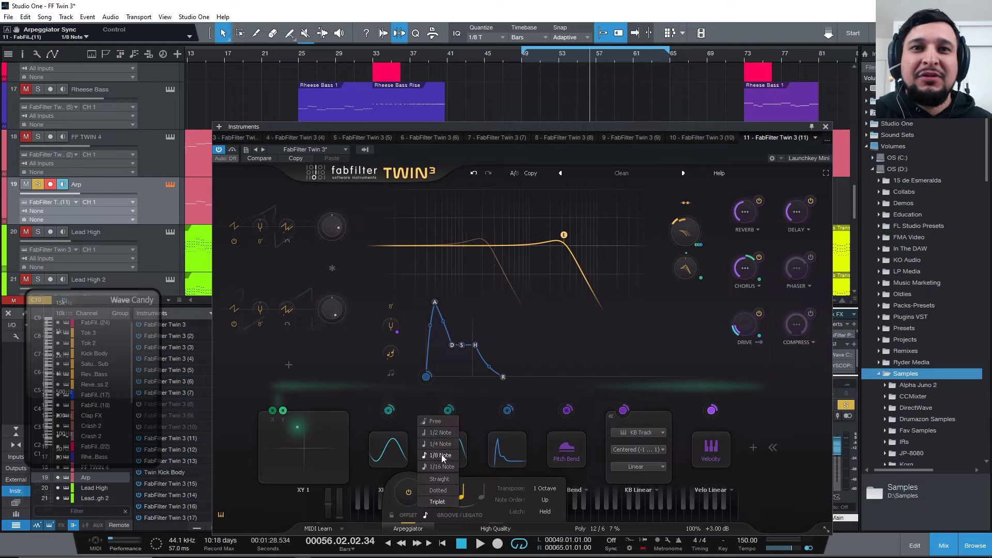
key("space")
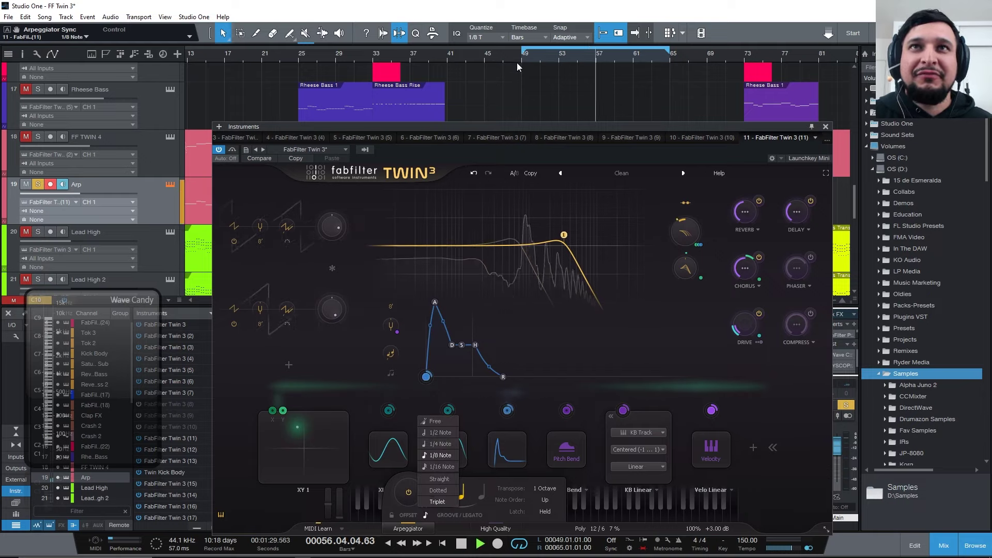
left_click(439, 491)
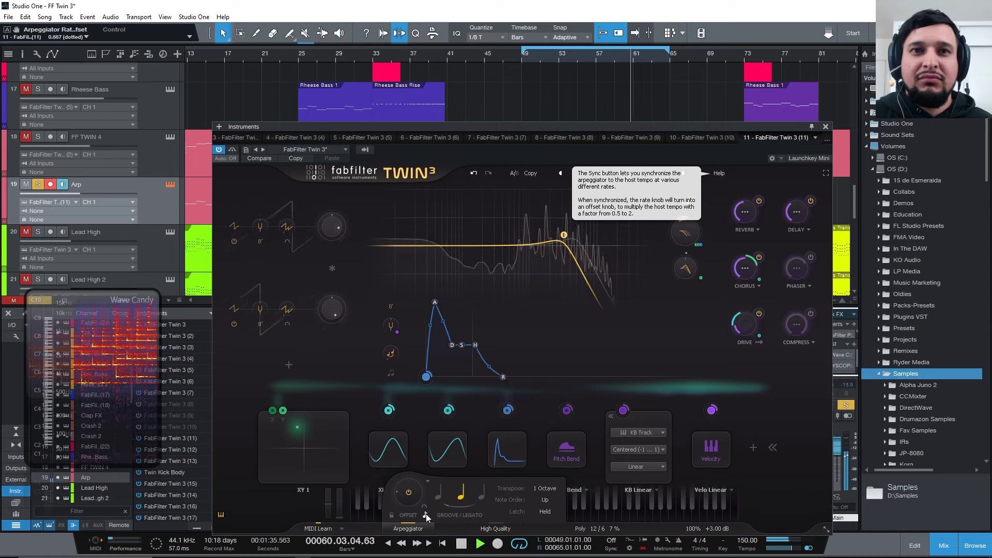
left_click(425, 513)
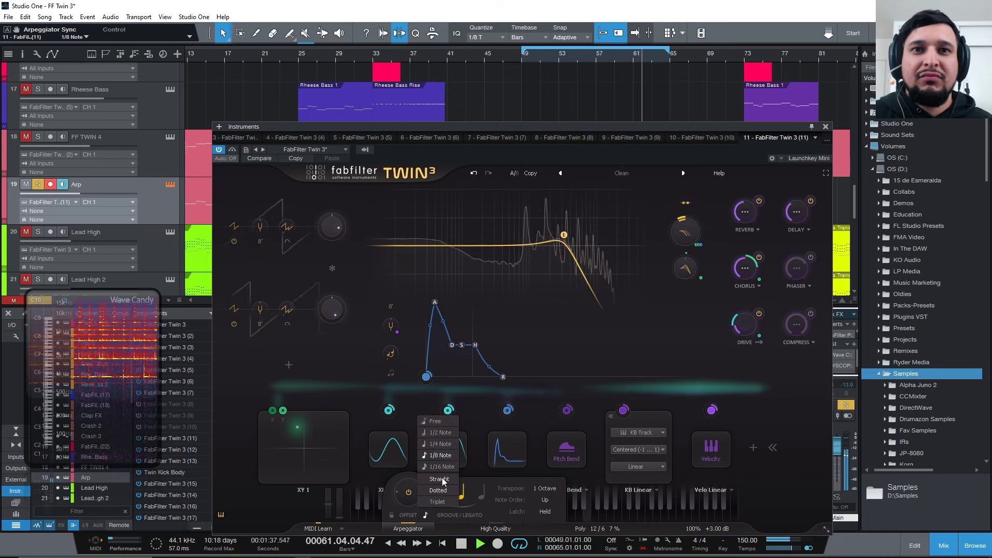
left_click(442, 478)
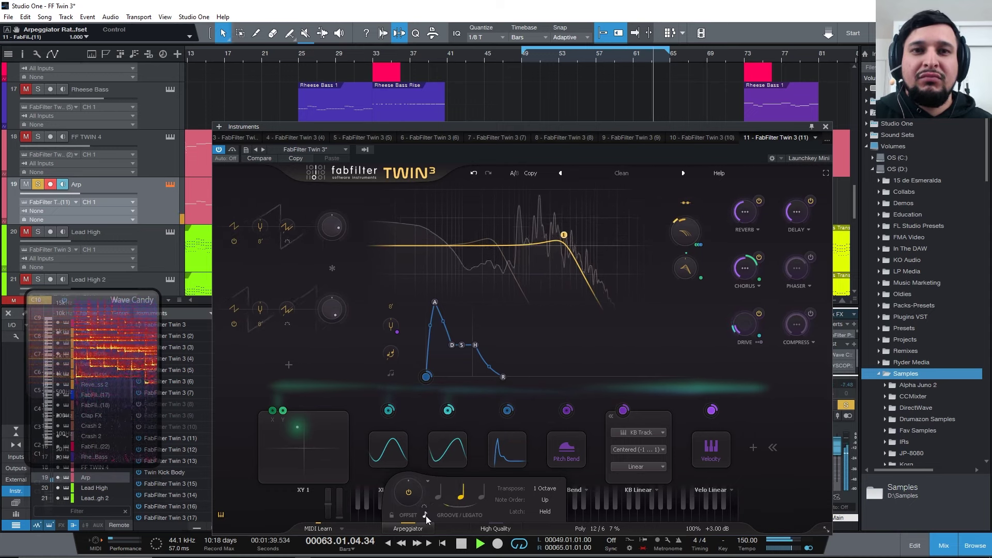
left_click(426, 516)
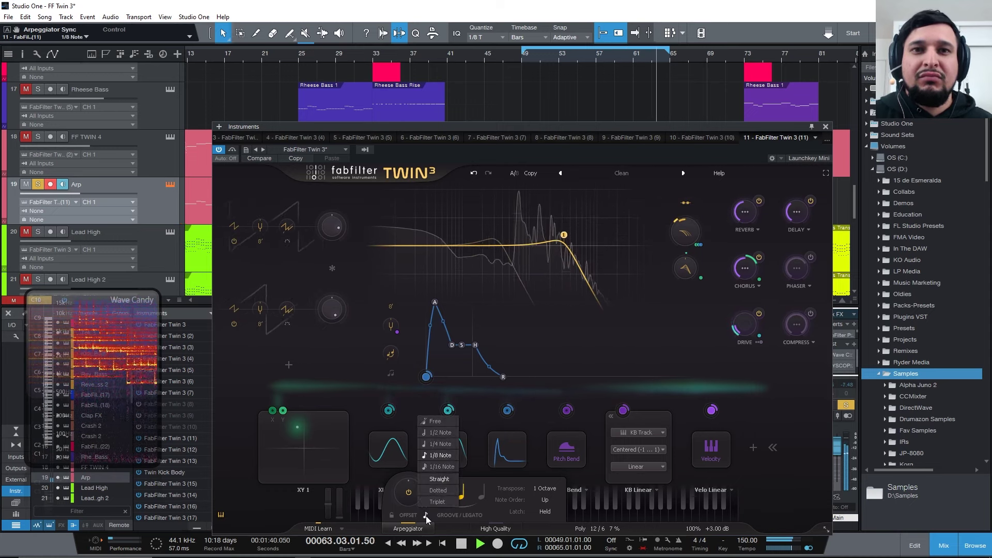
left_click(449, 500)
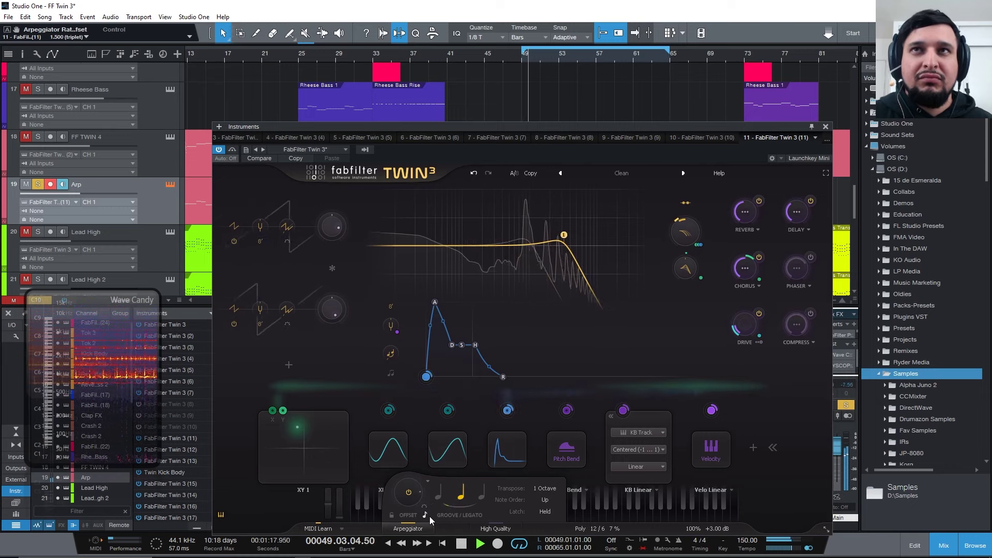
Step: Set the arpeggiator's tempo sync rate to 1/4 Note while the loop plays
left_click(425, 505)
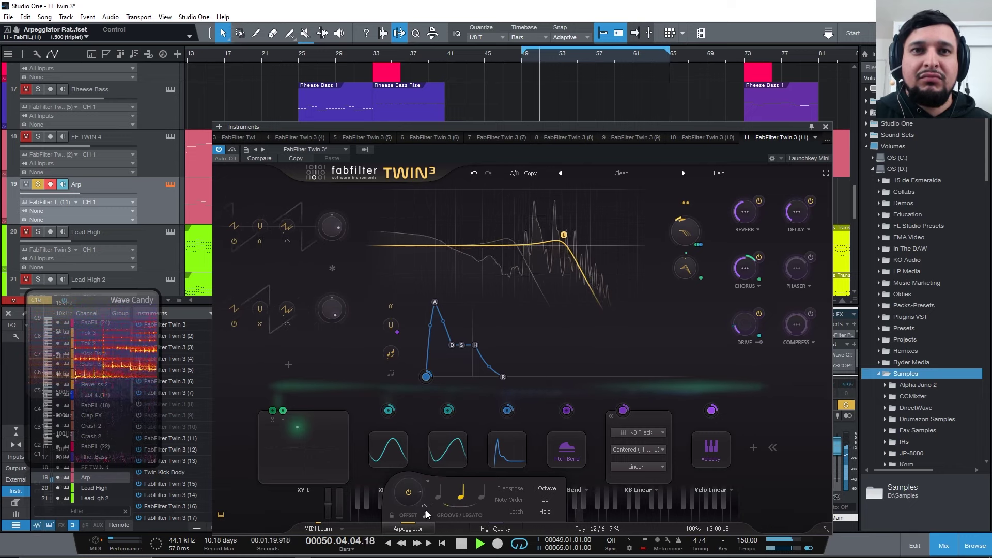
left_click(427, 514)
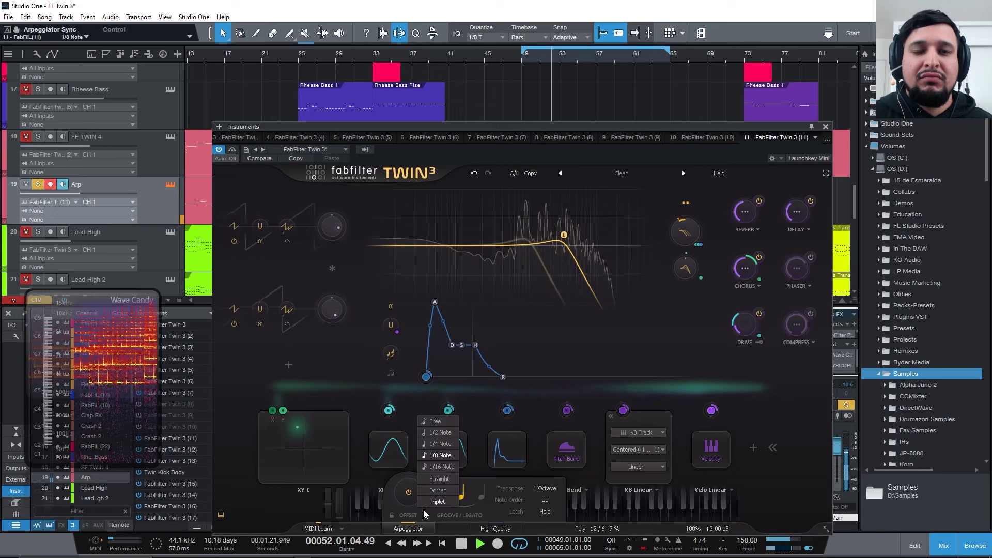
left_click(421, 509)
left_click(422, 508)
left_click(426, 514)
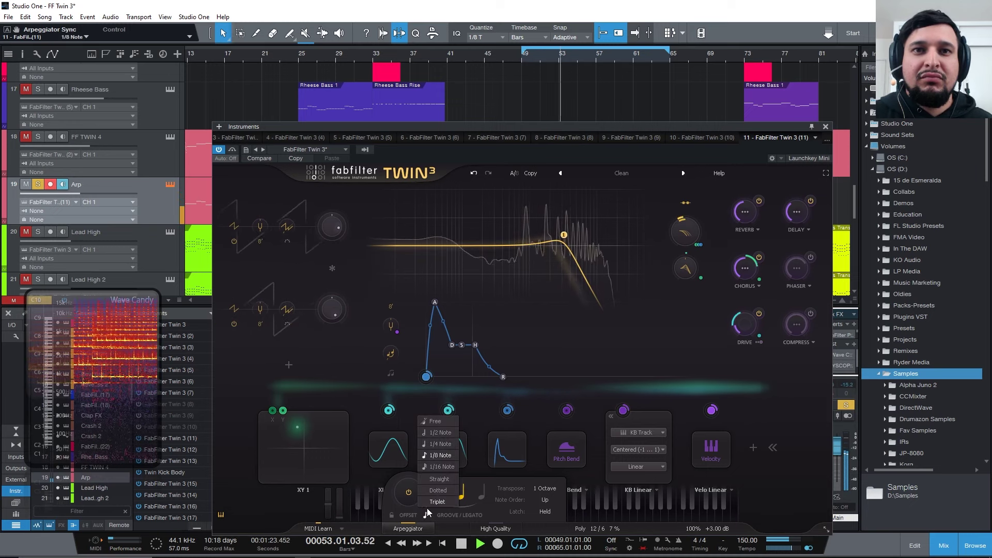
left_click(443, 442)
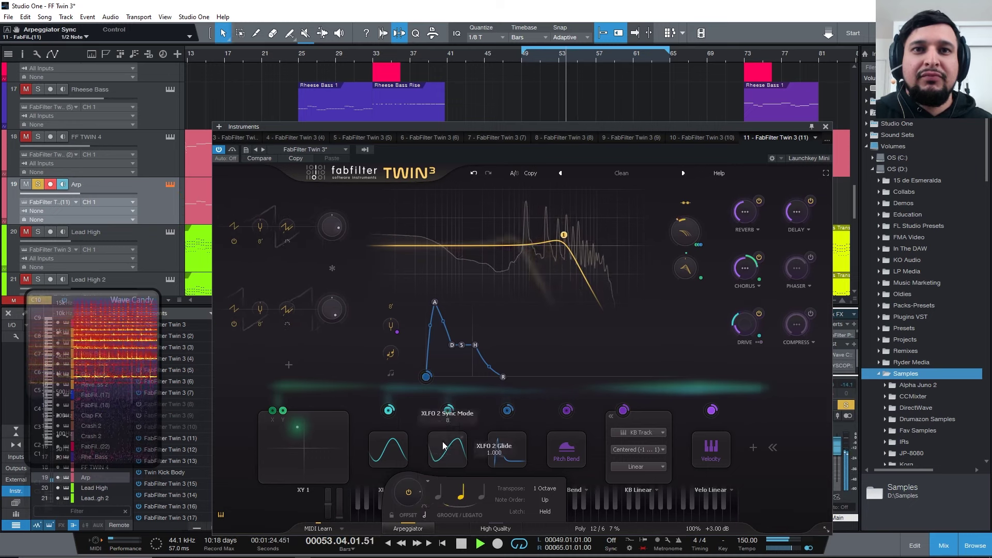
Step: Set the arpeggiator's tempo sync rate to 1/8 Note while the loop plays, and stop playback
left_click(427, 514)
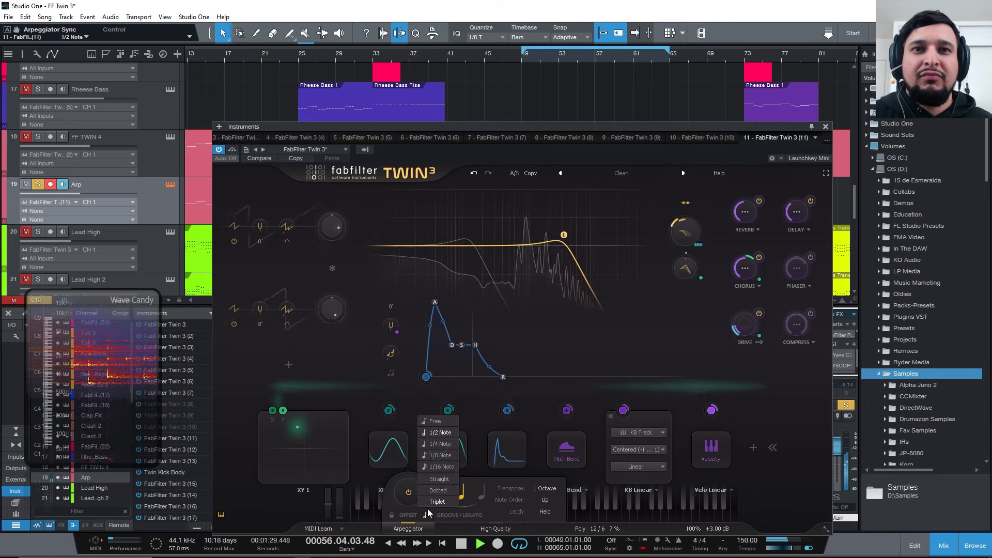
left_click(440, 456)
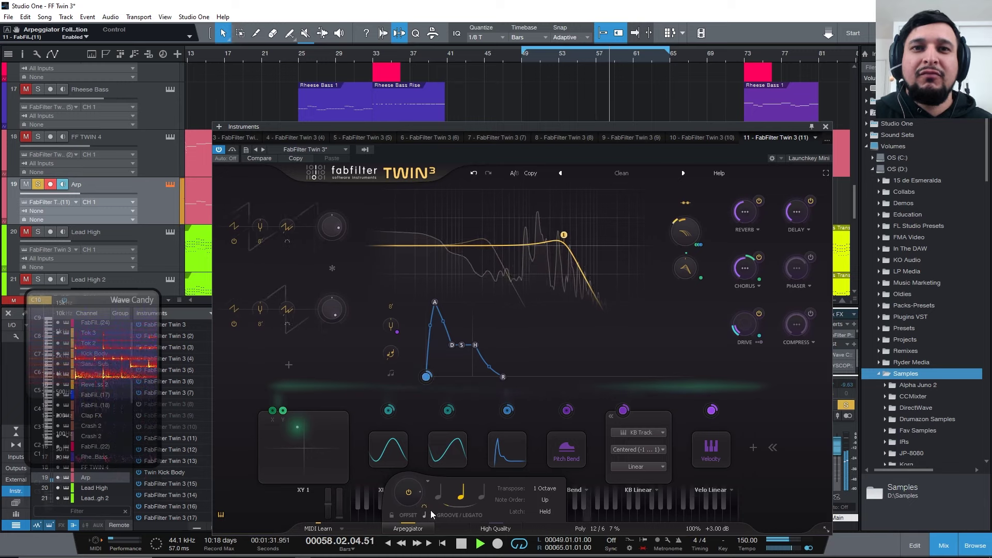
left_click(425, 515)
left_click(438, 456)
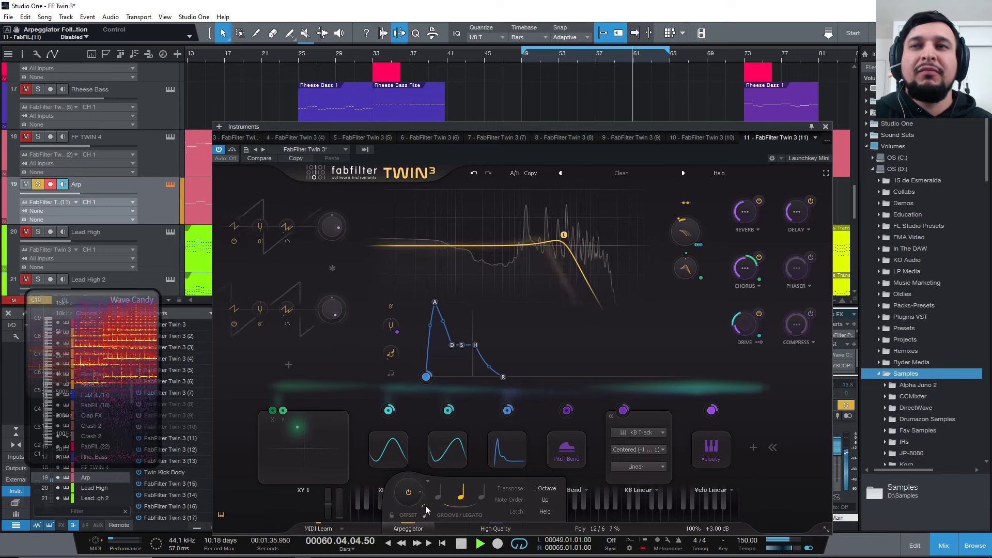
key("space")
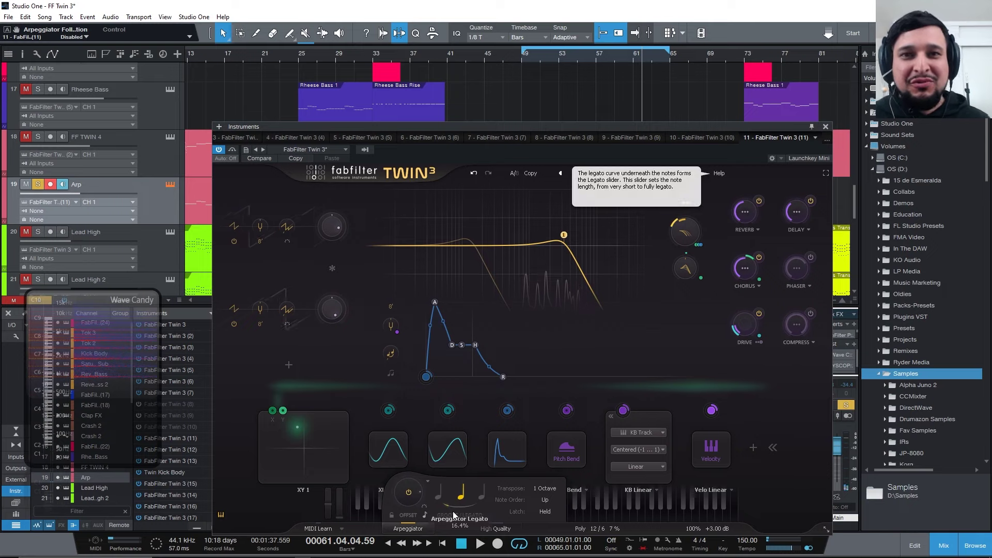
Step: Audition the arpeggiator's legato at 29.4%, 21.9% and 77.1% with the loop playing, keeping the sync rate at 1/8 Note
mouse_move(453, 510)
left_mouse_down()
mouse_move(479, 507)
mouse_move(447, 504)
mouse_move(461, 497)
left_mouse_up()
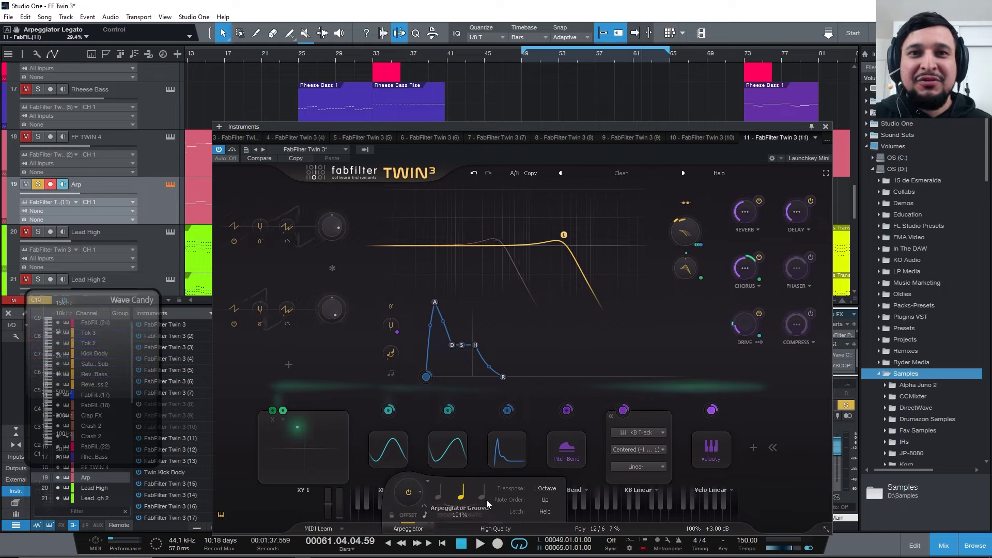
key("space")
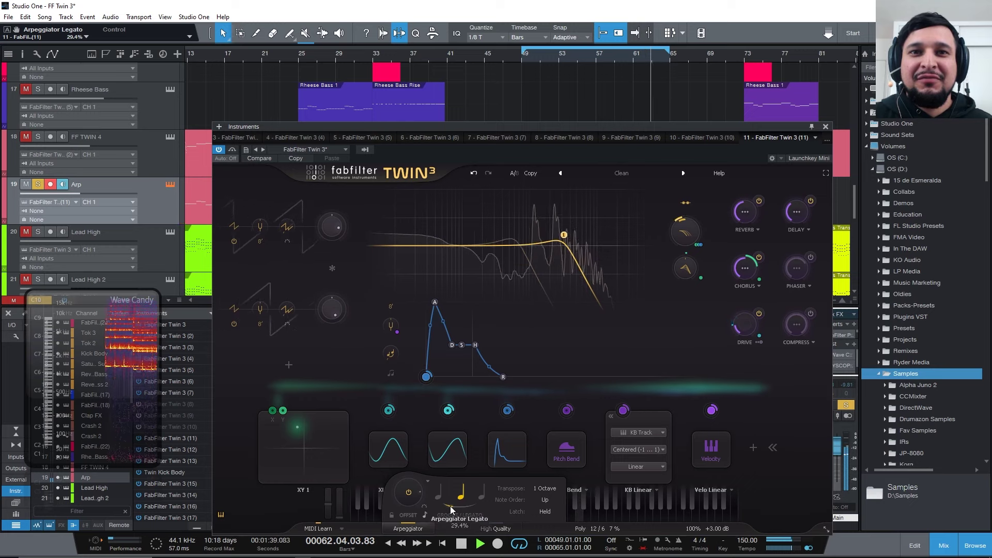
left_click_drag(437, 498, 445, 479)
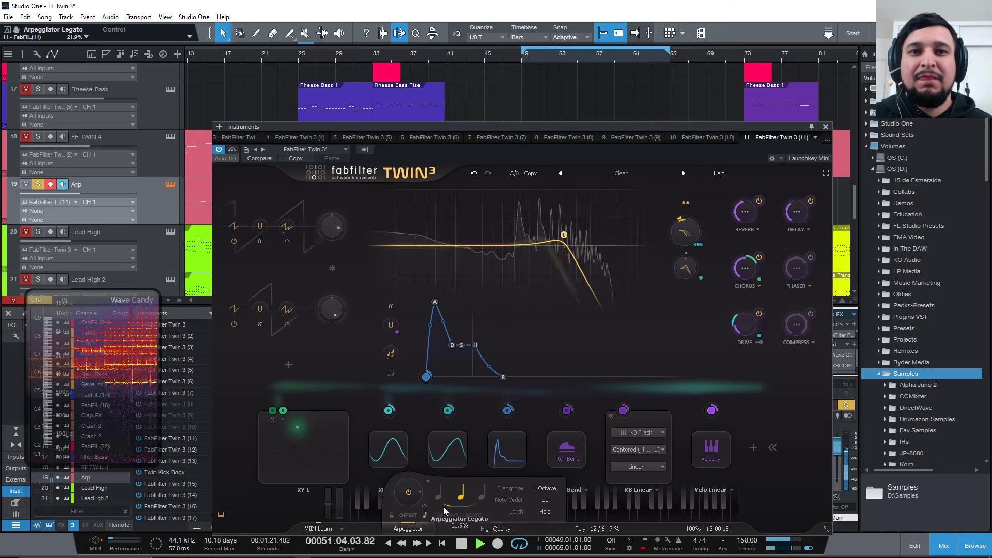
left_click(426, 515)
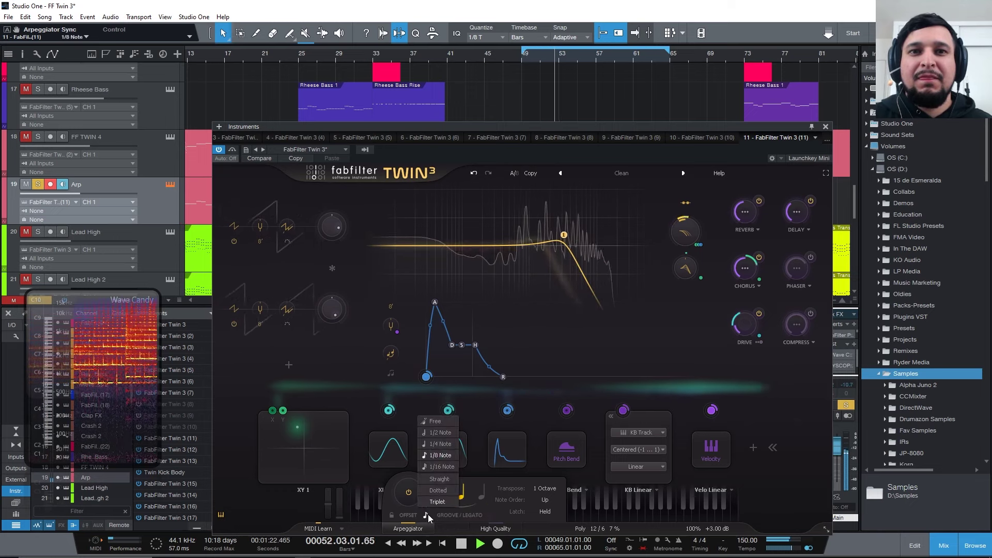
left_click(447, 455)
left_click_drag(460, 499, 498, 509)
key("space")
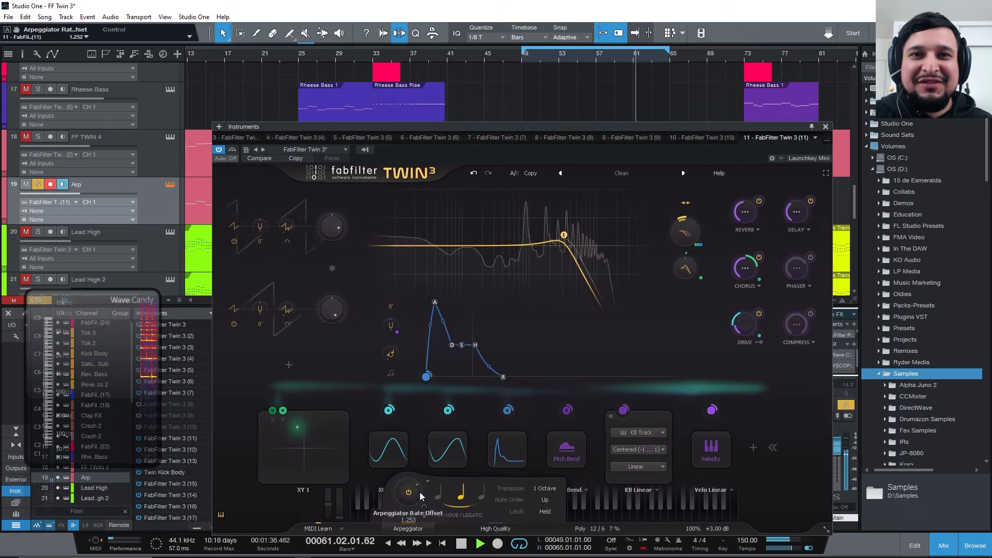
Step: Sweep the arpeggiator's rate offset down to about 1.01 and up to 1.505 during playback, and check the sync options
left_click_drag(420, 491, 431, 515)
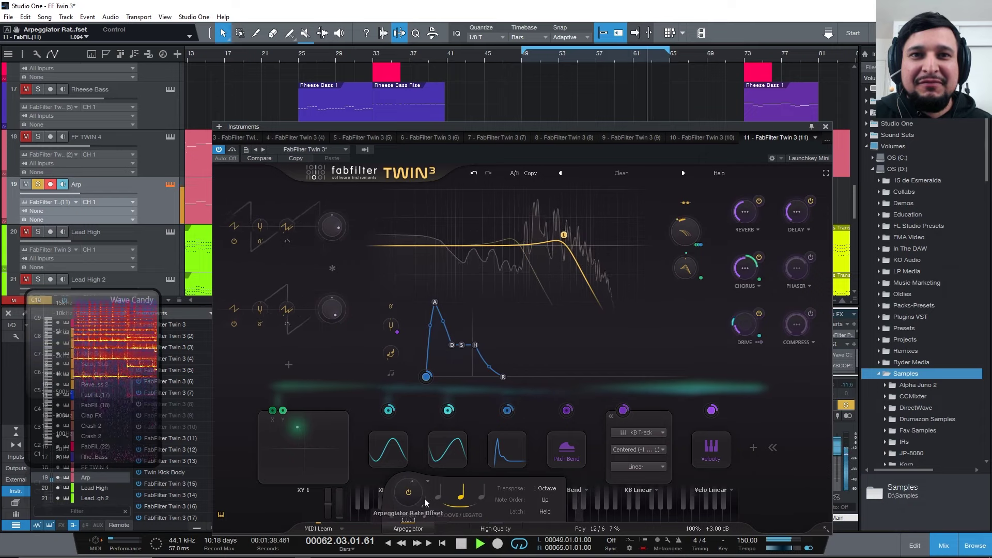
double_click(413, 488)
scroll(413, 486, "up", 1)
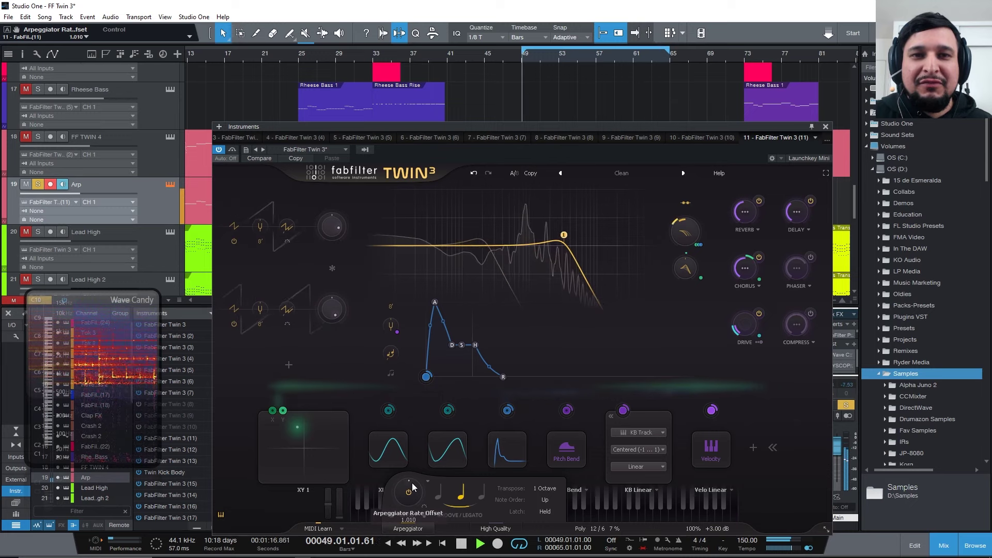
left_click_drag(412, 483, 439, 417)
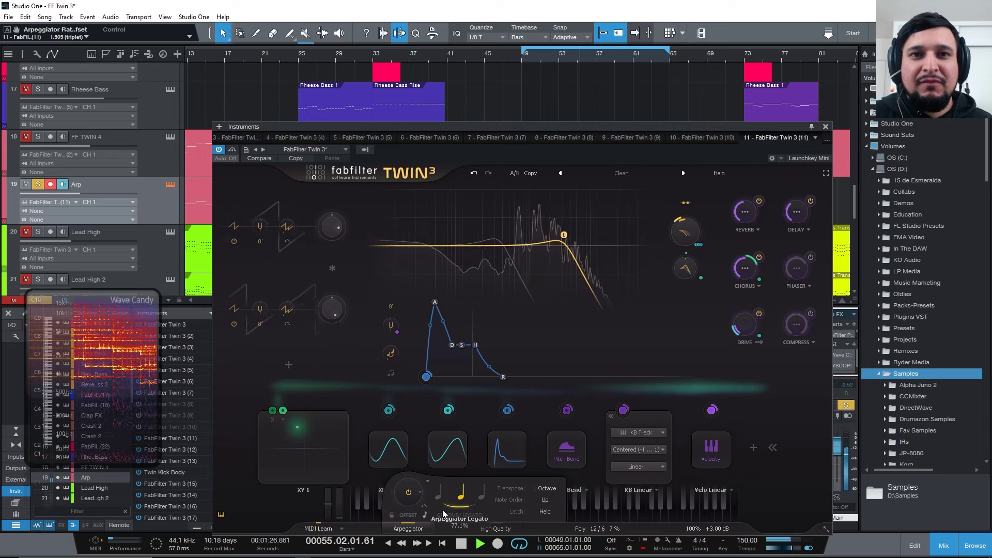
left_click(426, 516)
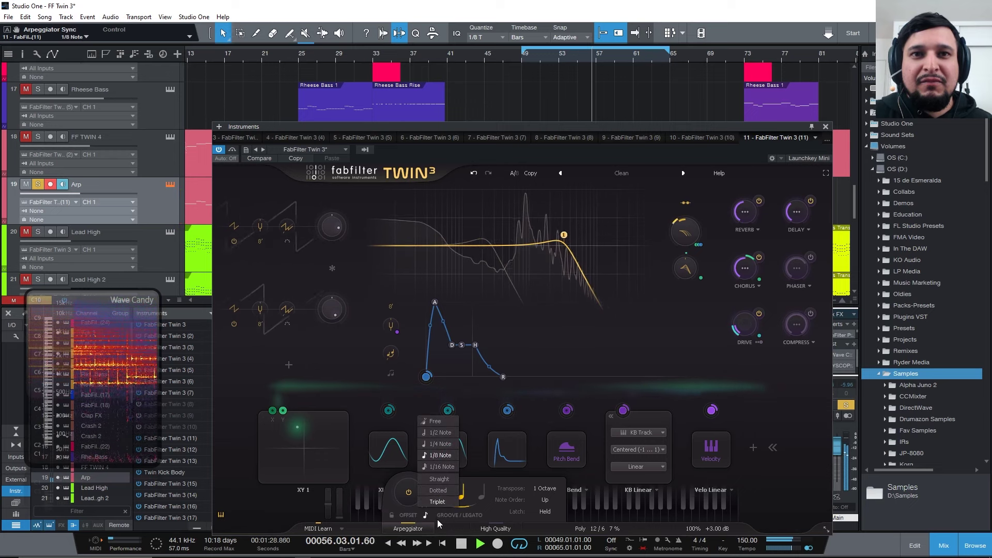
left_click(439, 520)
Step: Lower the arpeggiator's rate offset to 1.001, stop playback and return the playhead to bar 49
left_click_drag(420, 496, 422, 556)
key("space")
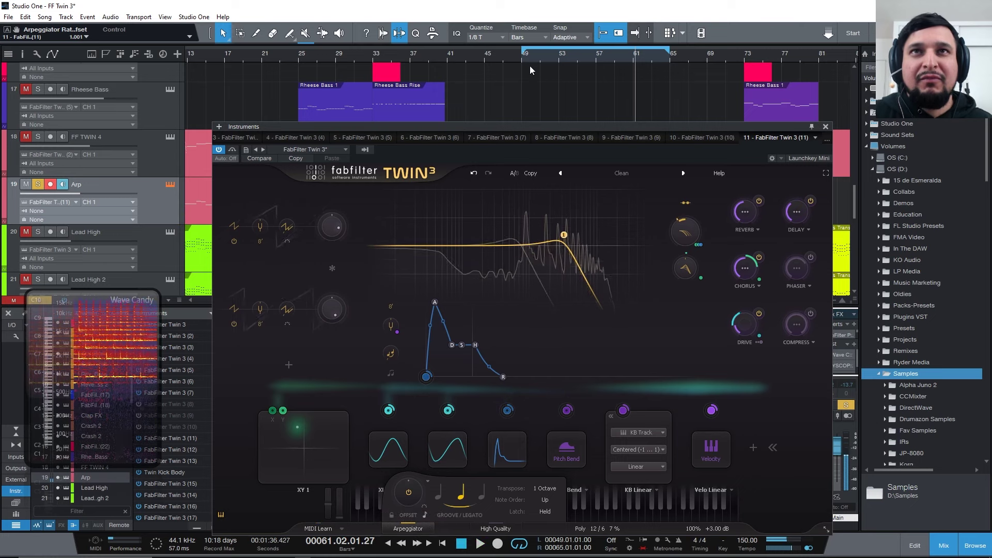
left_click(524, 59)
Step: Undo the arpeggiator's rate offset and legato changes back to the 1.500 (triplet) offset, and play the loop briefly
mouse_move(423, 493)
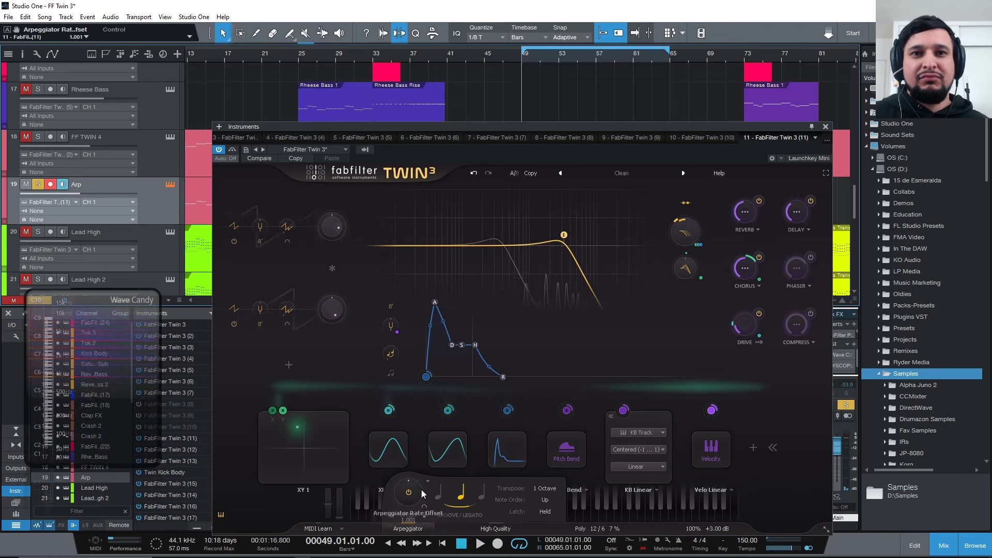
left_click(473, 174)
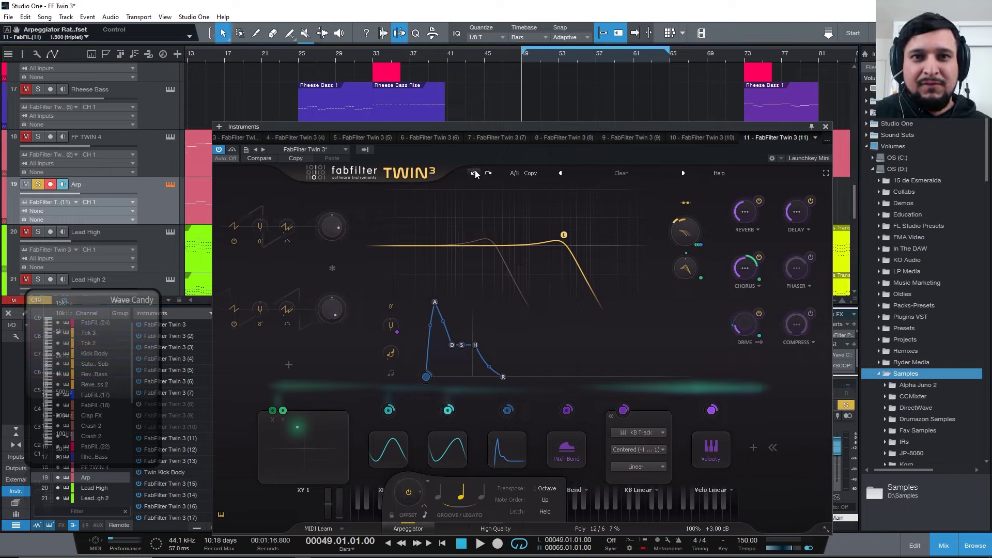
left_click(474, 174)
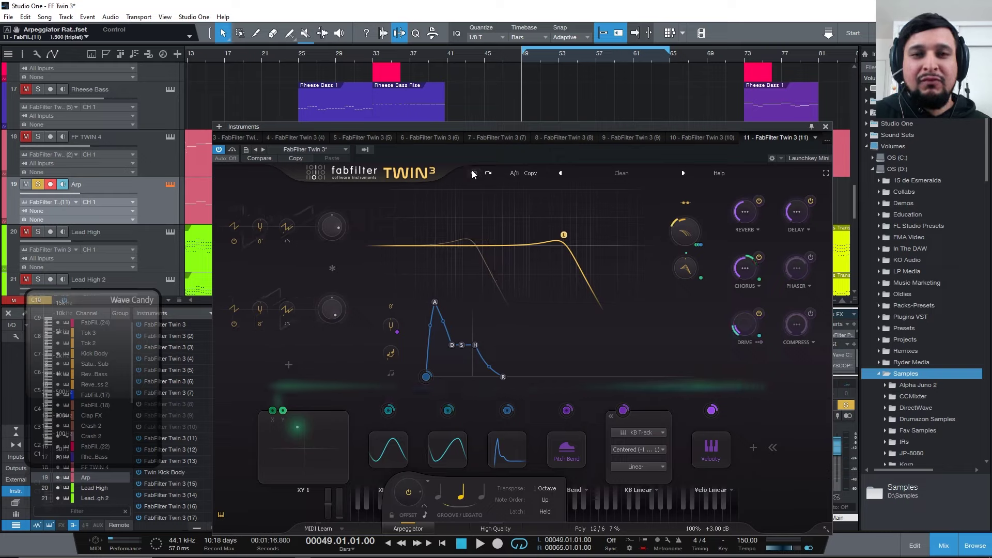
key("space")
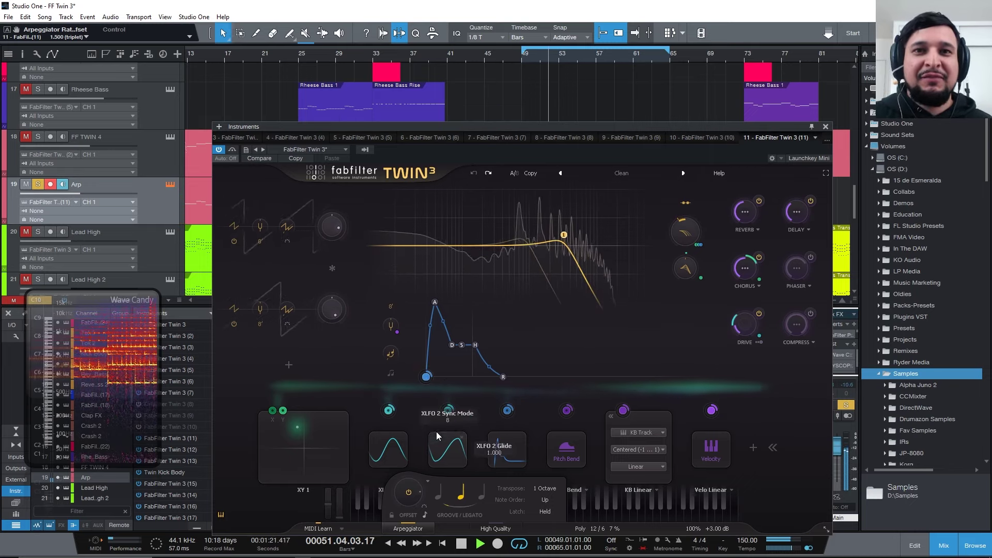
key("space")
Step: Try the arpeggiator's rate offset at 1.000 with the loop playing, and return its sync timing to Triplet
mouse_move(448, 463)
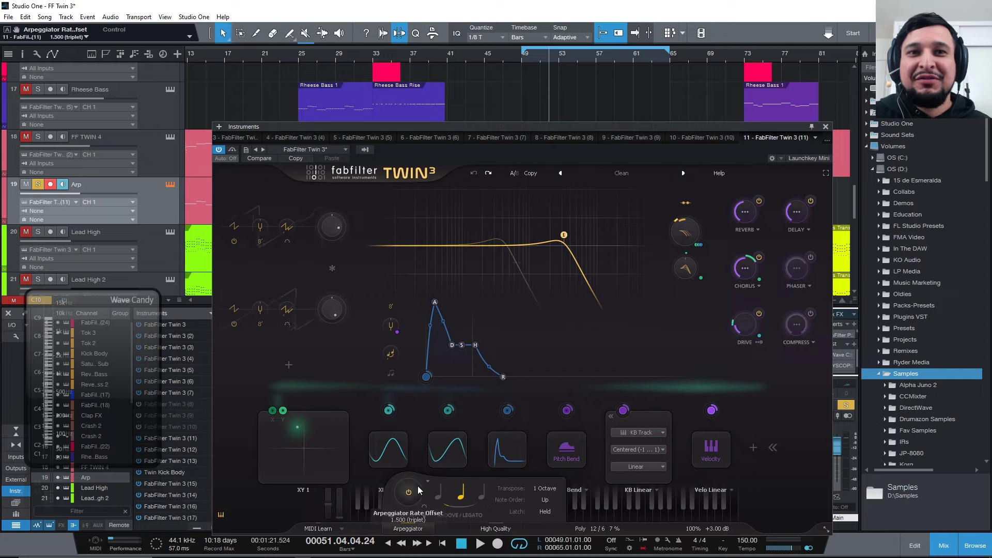
left_click_drag(418, 485, 421, 497)
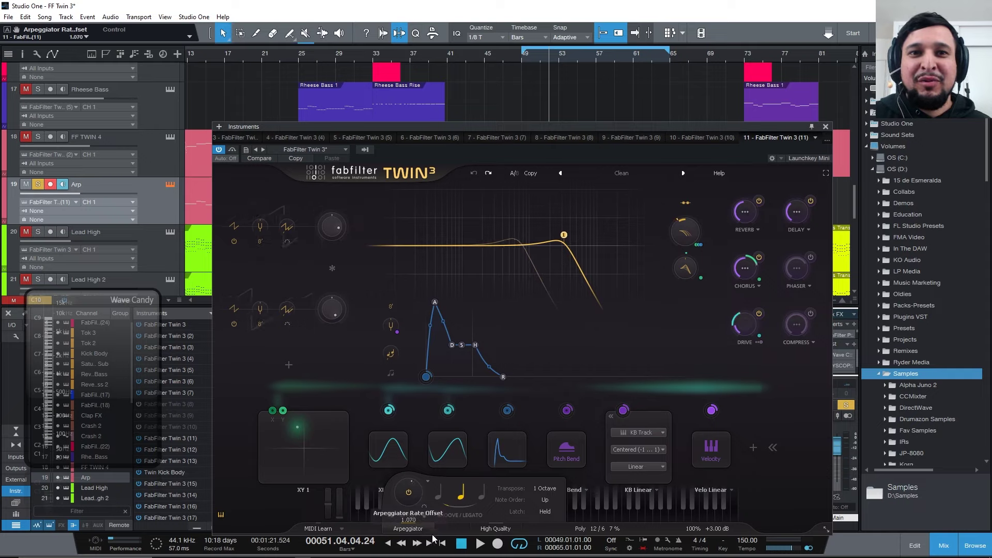
key("space")
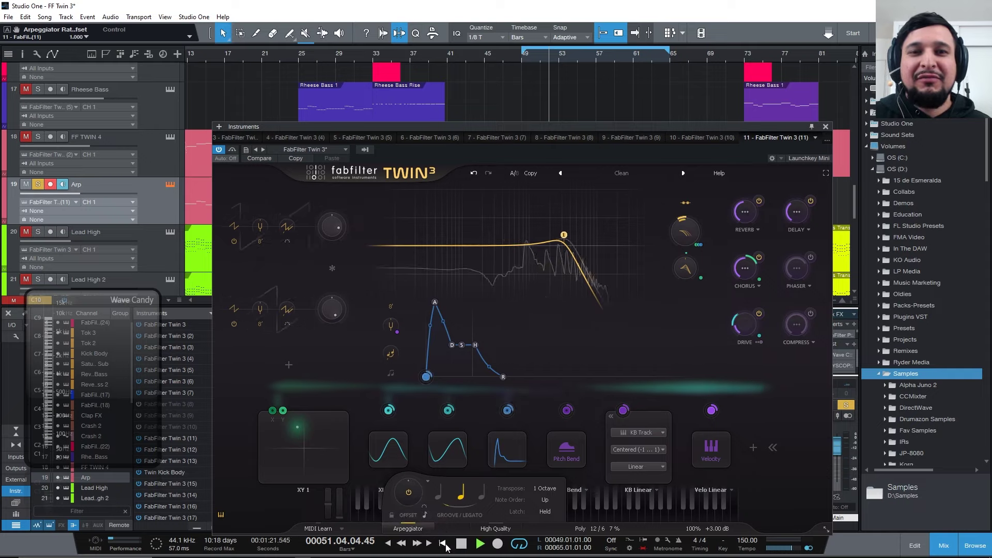
left_click(425, 515)
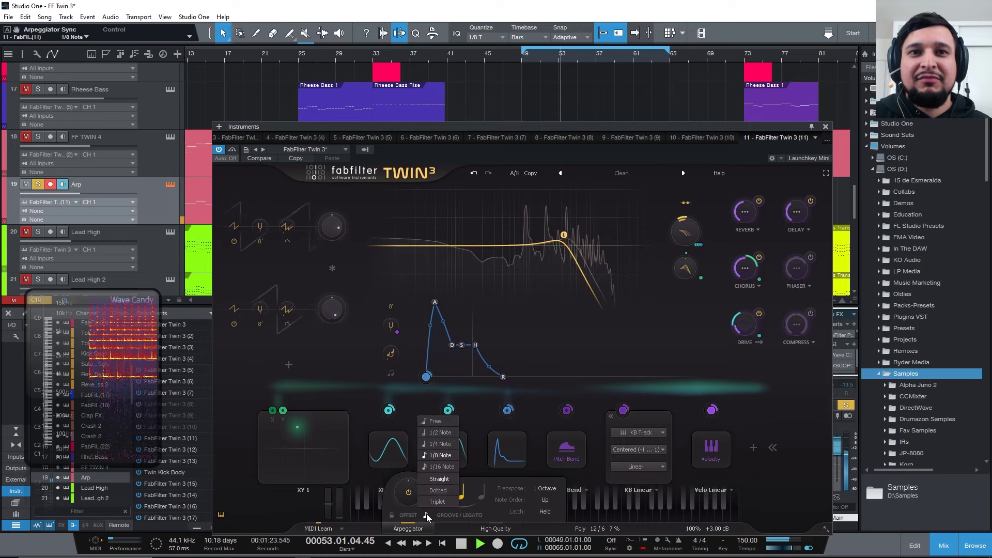
left_click(436, 501)
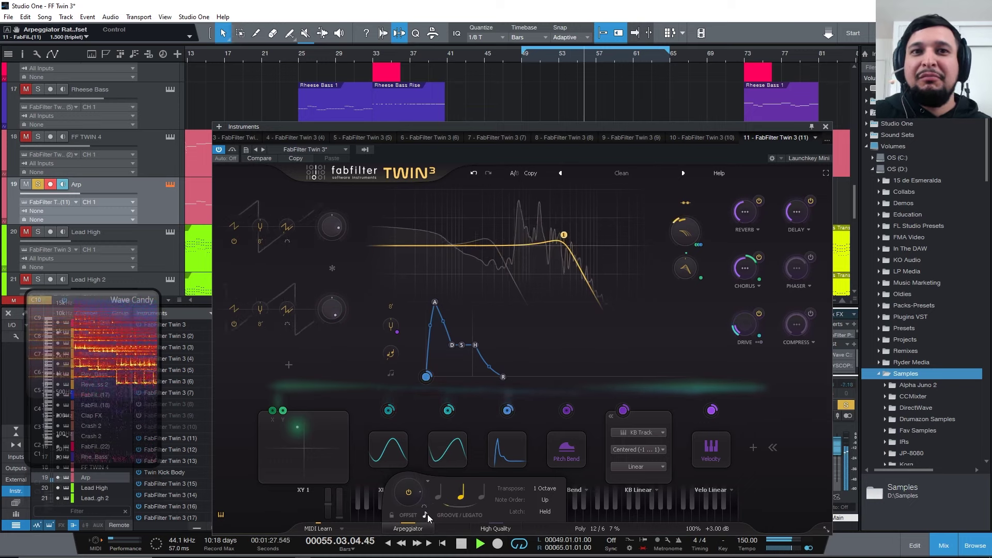
key("space")
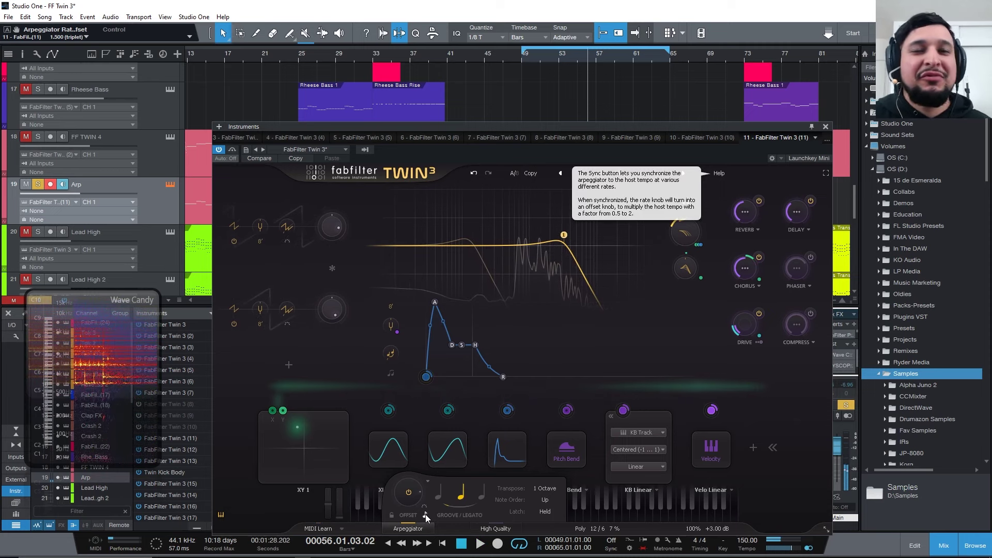
Step: Try a free arpeggiator rate offset of about 1.06, and restore the offset by choosing Triplet timing
left_click(426, 514)
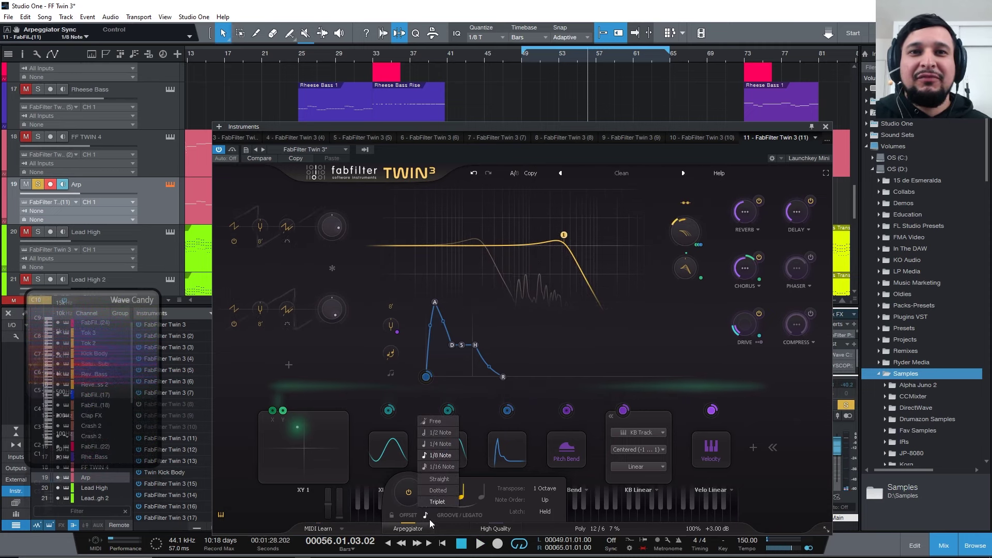
left_click(411, 484)
left_click(412, 484)
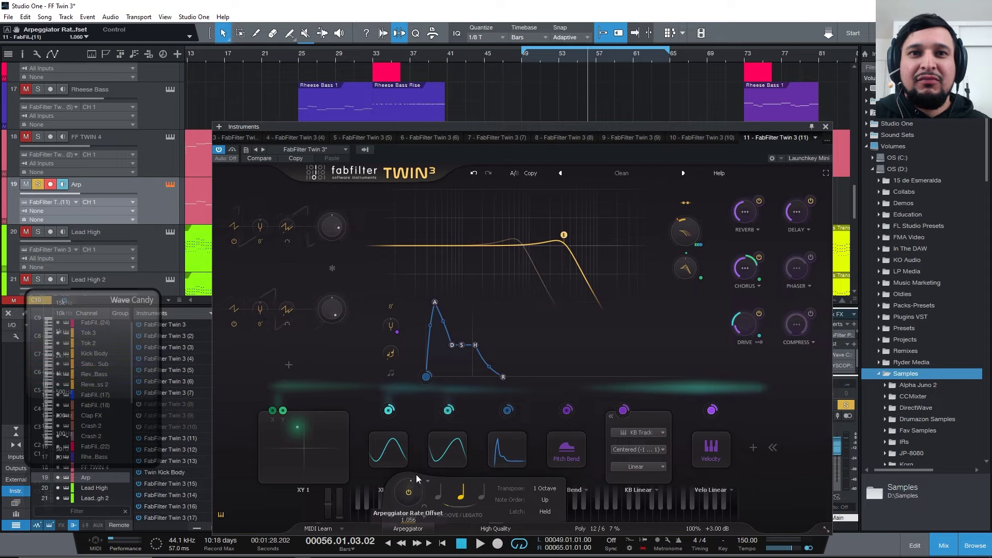
left_click(425, 514)
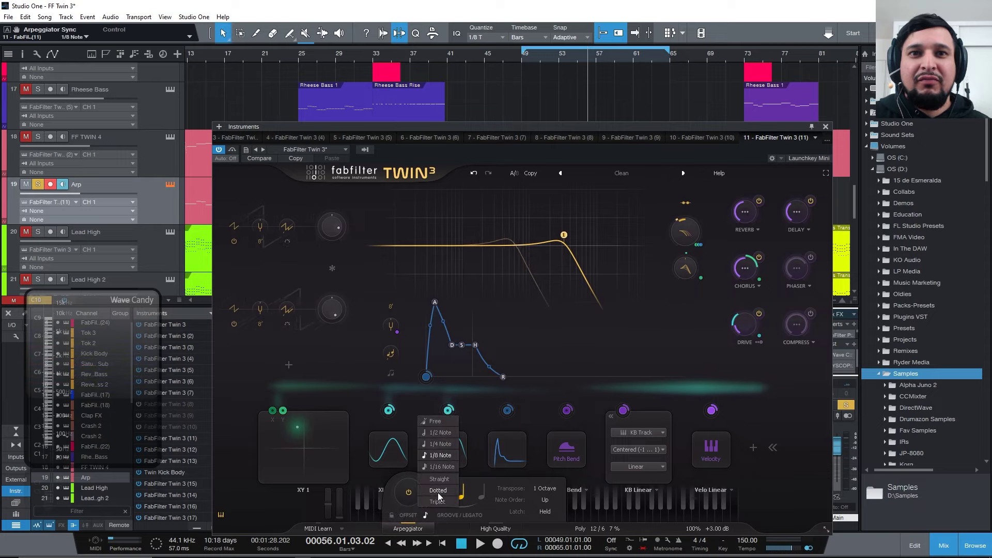
left_click(437, 501)
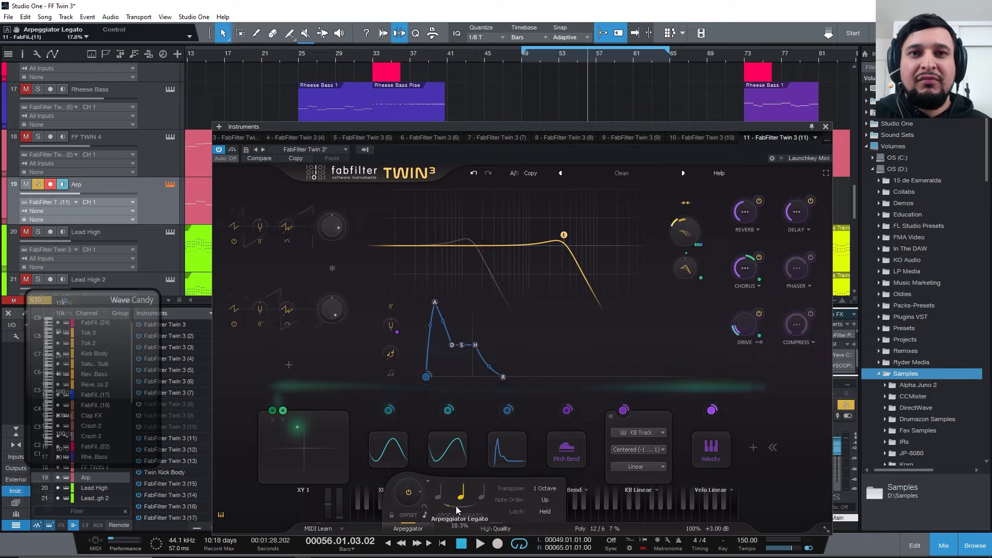
Step: Audition the loop from bar 49 with the arpeggiator's legato at about 10%, and set the legato to 16.0%
key("space")
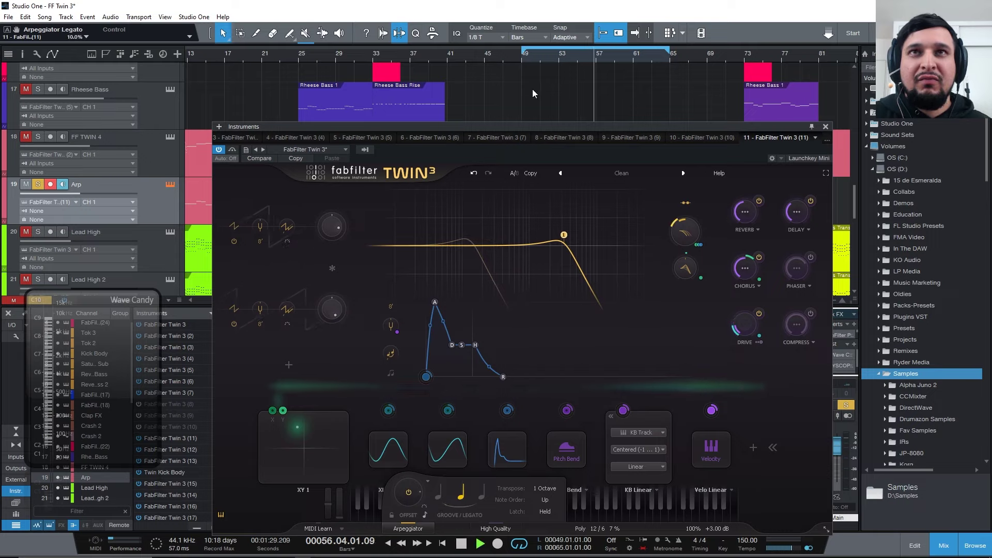
left_click(522, 54)
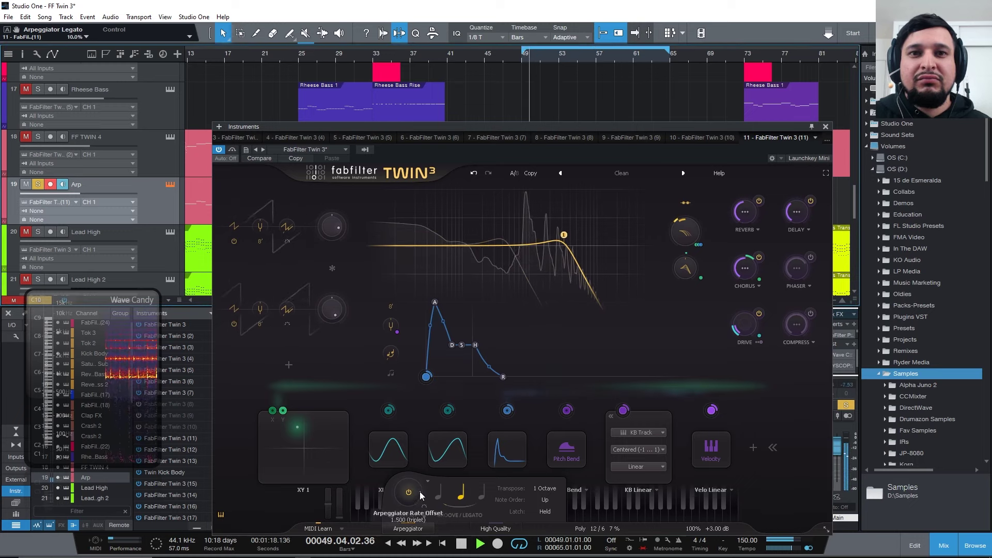
mouse_move(448, 505)
left_mouse_down()
mouse_move(523, 501)
mouse_move(448, 501)
left_mouse_up()
key("space")
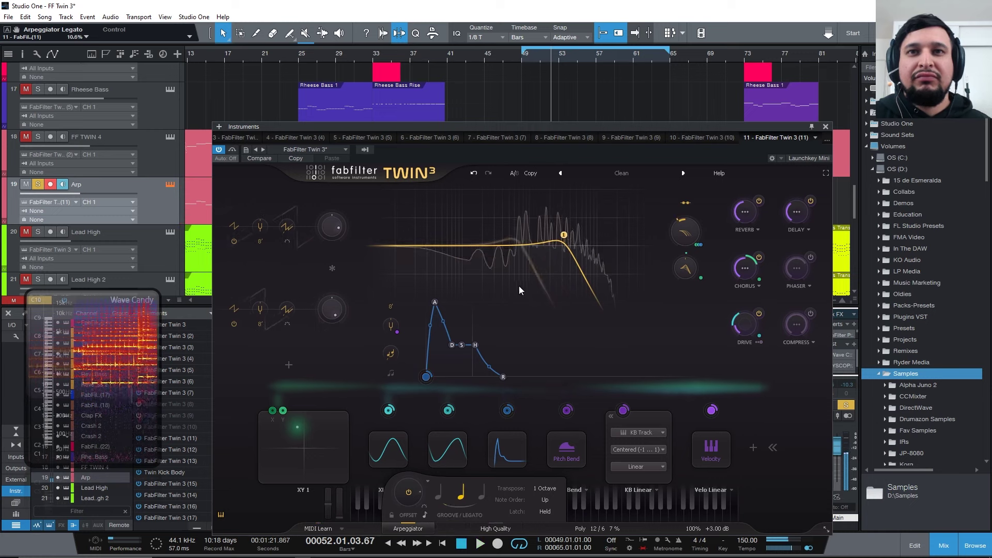
left_click(523, 54)
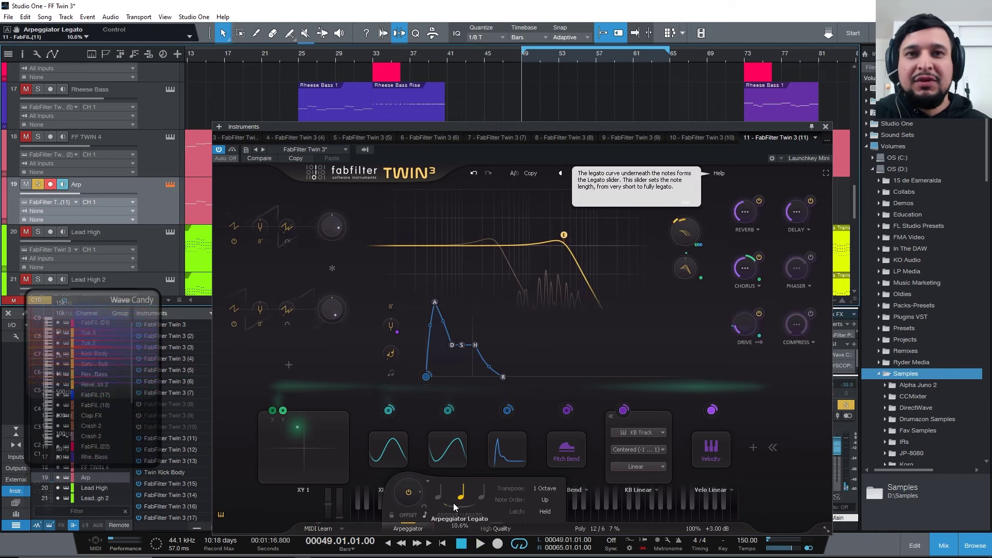
left_click_drag(455, 503, 462, 504)
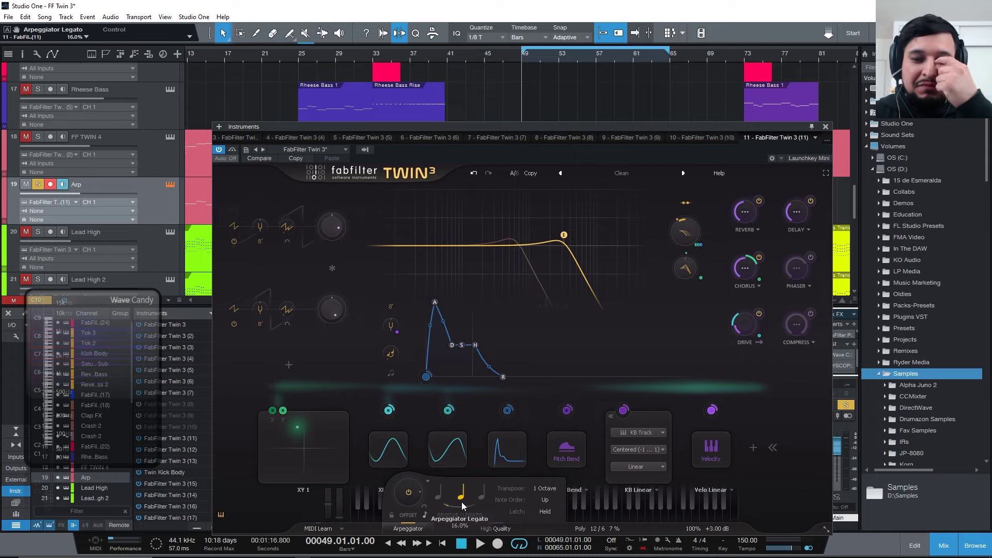
Step: Set the arpeggiator's transpose range to 2 Octaves and play the loop from bar 49
left_click(538, 489)
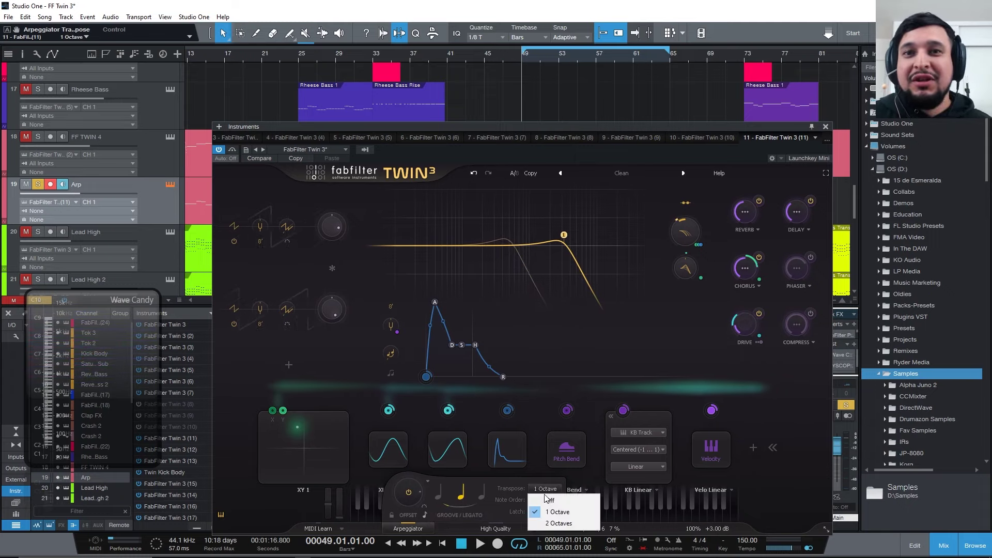
left_click(558, 523)
key("space")
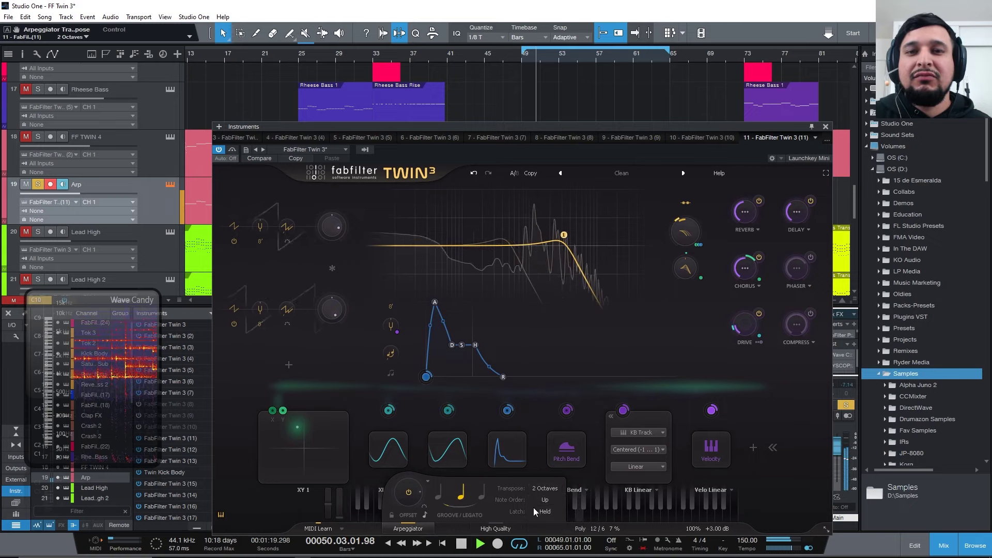
Step: Switch the arpeggiator's note order from Random to Down with playback stopped, and play the loop from bar 49
mouse_move(453, 509)
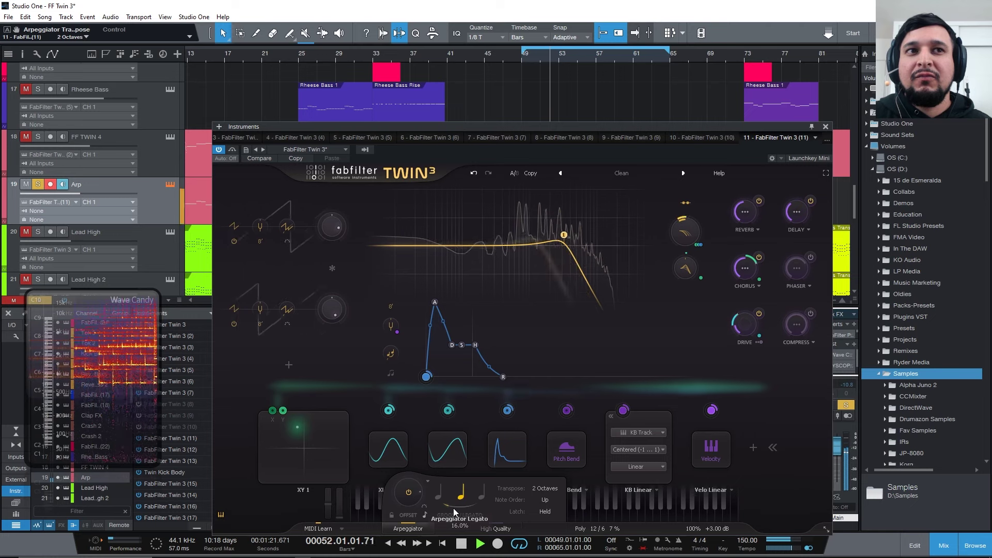
key("space")
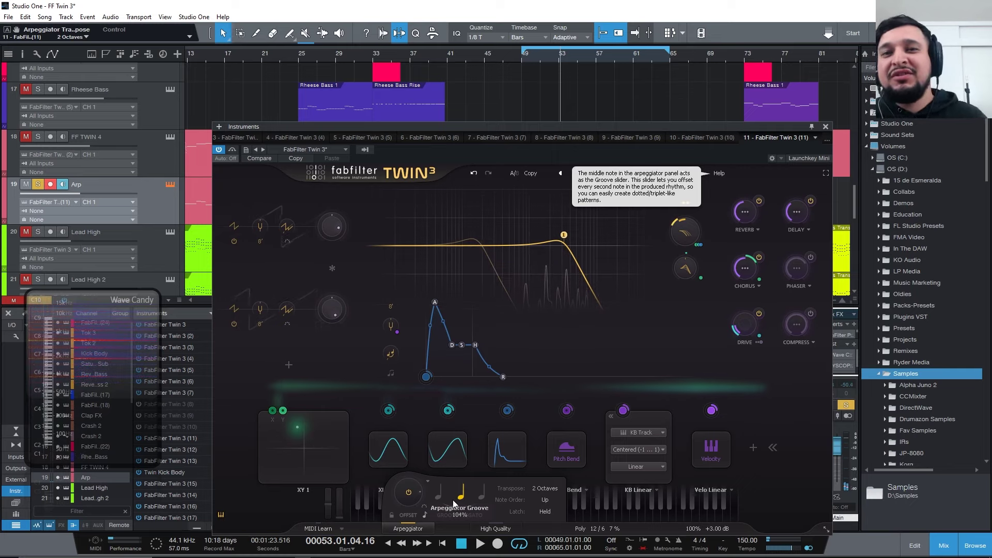
left_click(544, 500)
left_click(556, 497)
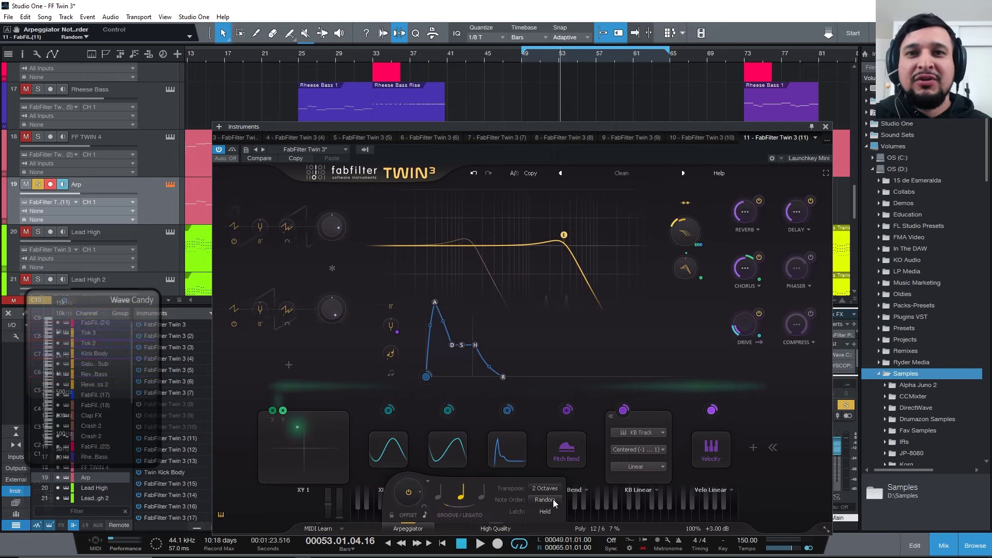
left_click(552, 499)
left_click(553, 463)
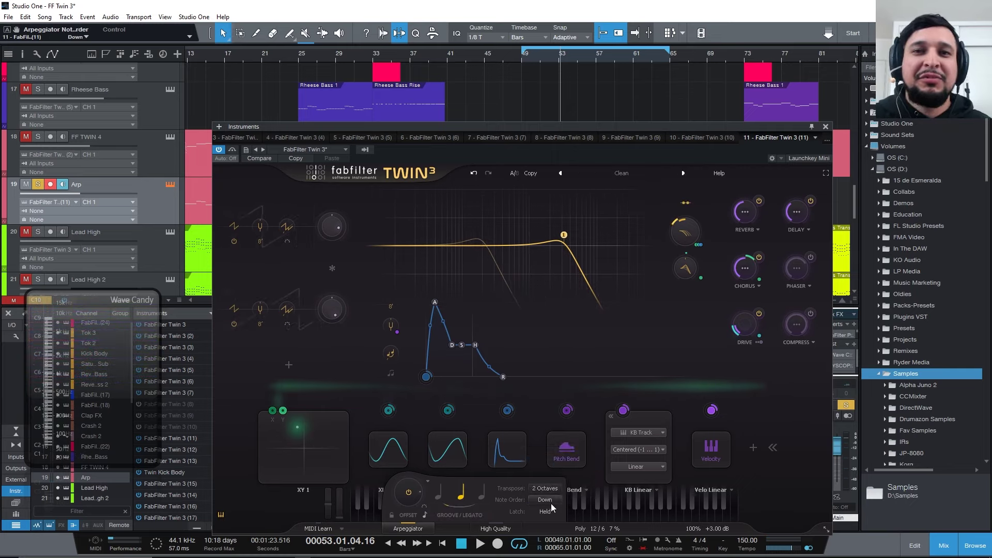
key("space")
left_click(522, 54)
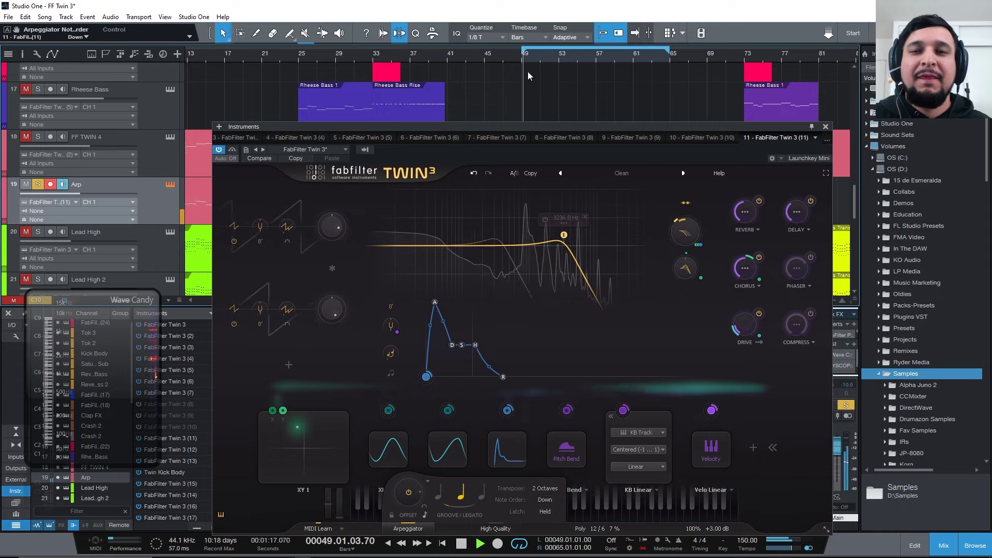
Step: Audition the arpeggiator's Up/Down and Random note orders with the loop playing, and return the order to Up
left_click(548, 500)
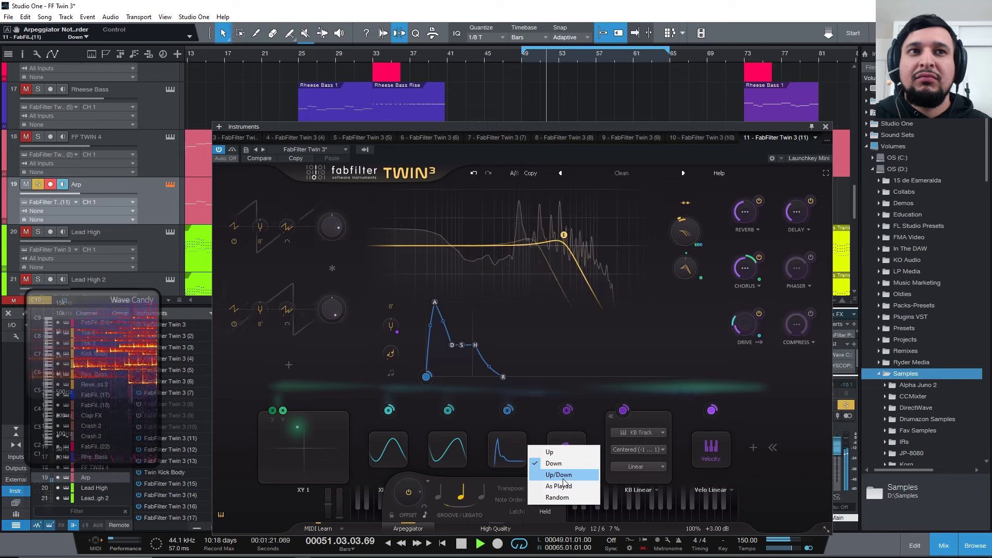
left_click(563, 478)
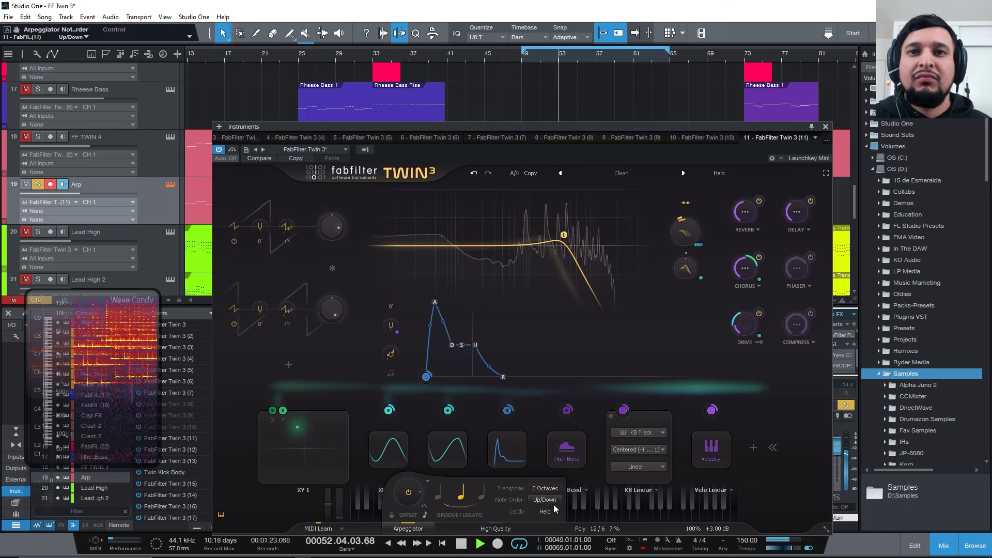
left_click(547, 500)
left_click(549, 498)
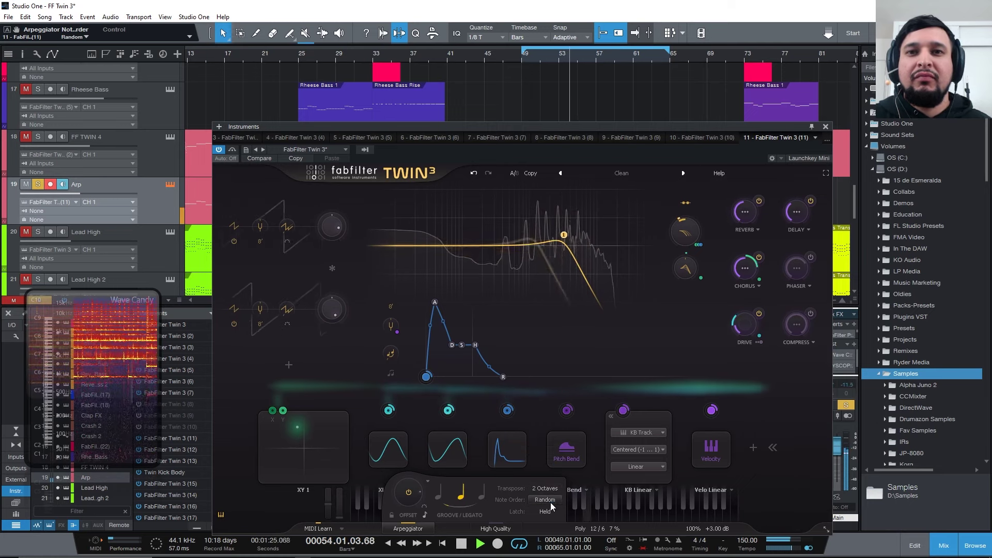
left_click(550, 501)
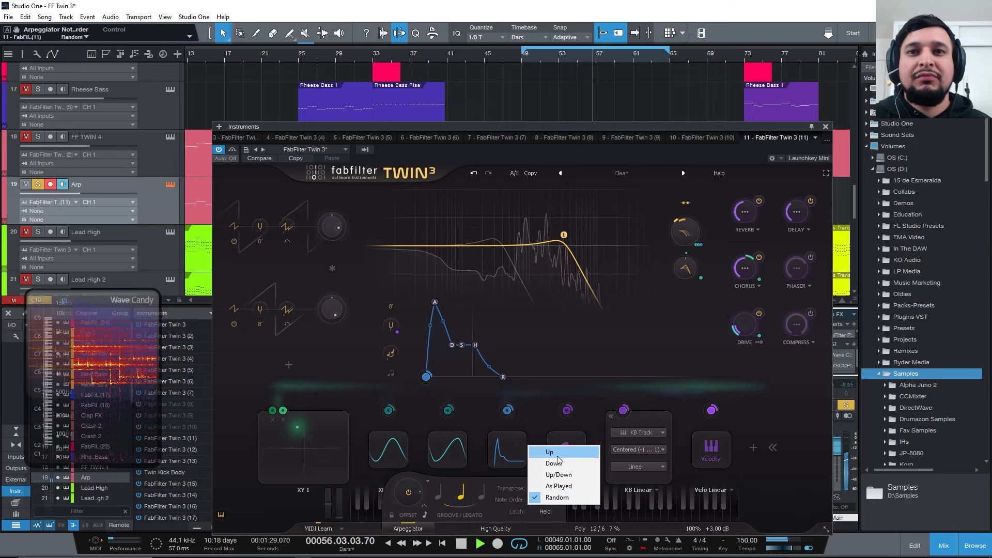
left_click(558, 455)
left_click(547, 512)
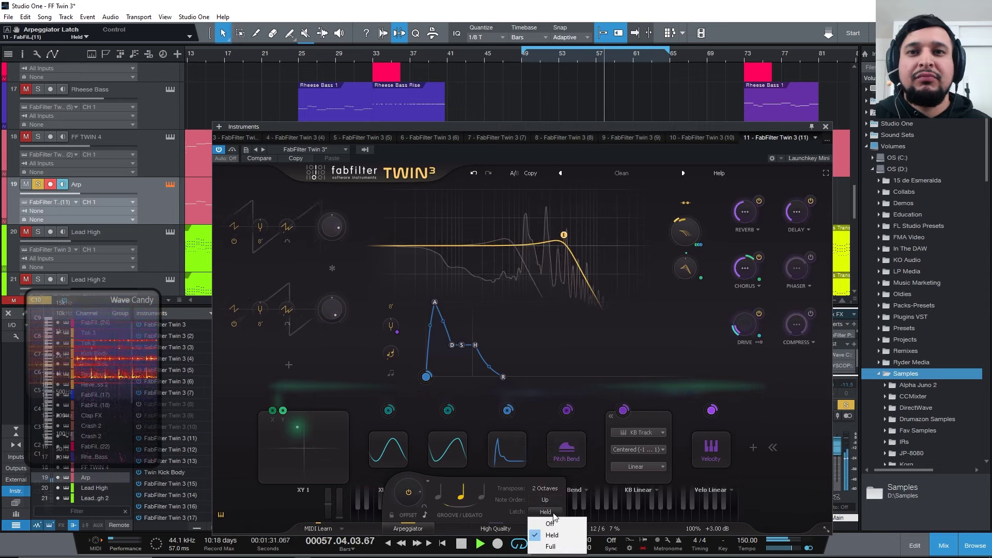
left_click(550, 507)
Step: Try the arpeggiator's As Played note order with the latch kept at Held, and return the order to Up
left_click(549, 503)
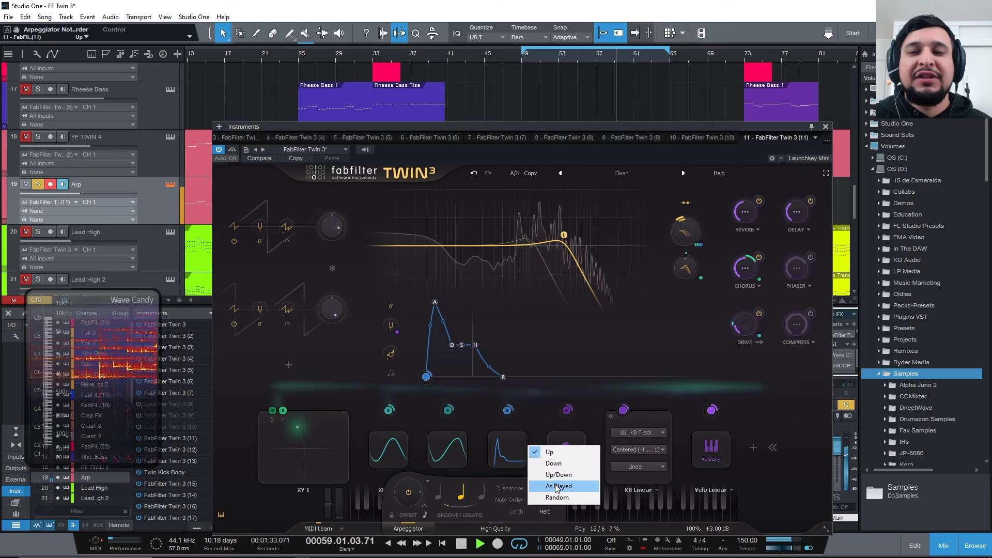
left_click(557, 486)
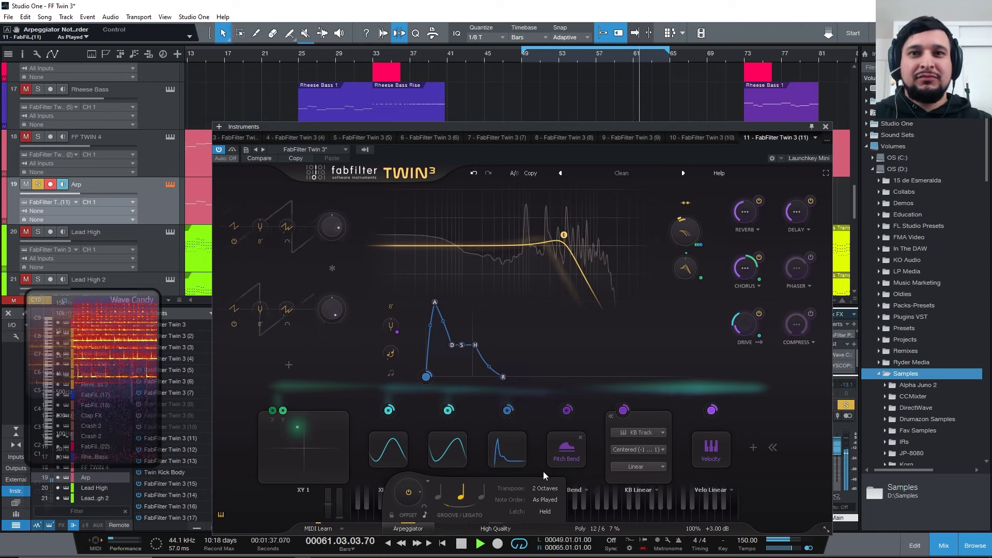
left_click(549, 510)
left_click(562, 535)
left_click(556, 500)
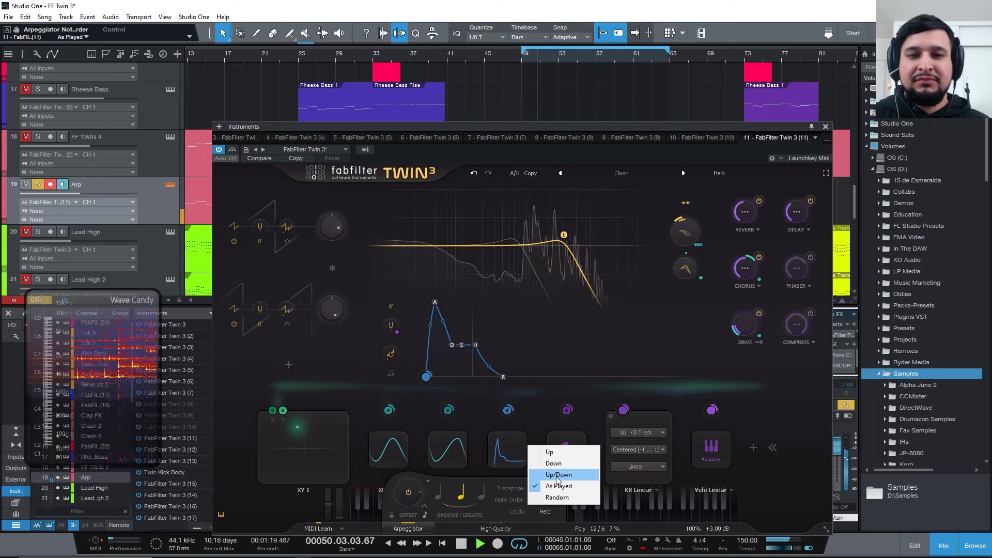
left_click(554, 453)
Step: Audition the loop with the arpeggiator's latch set to Off, and close the instrument window
left_click(547, 515)
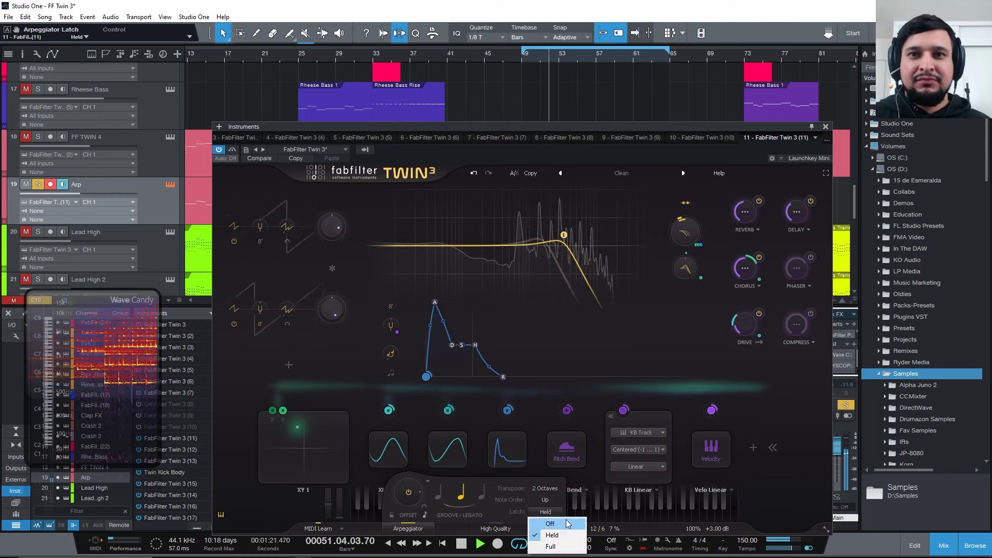
left_click(548, 523)
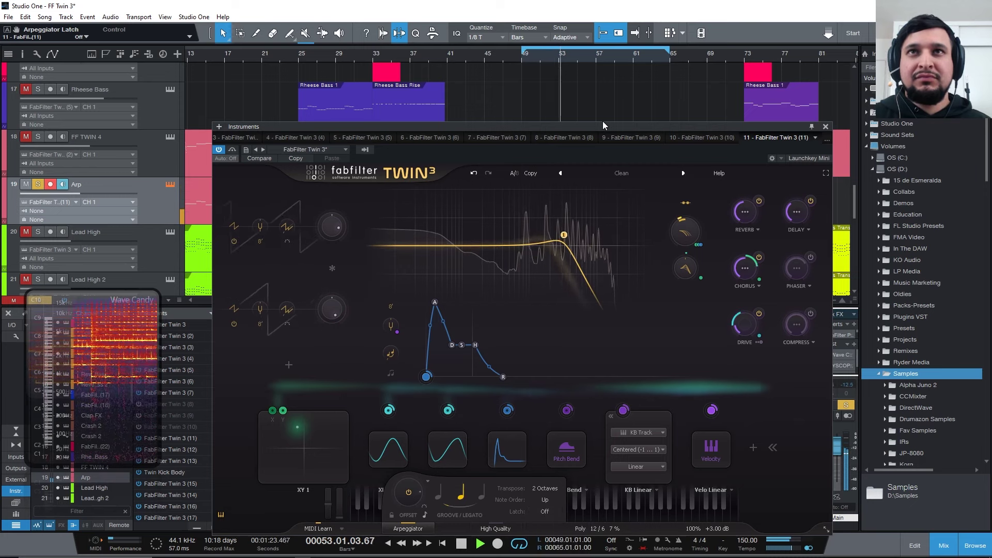
key("space")
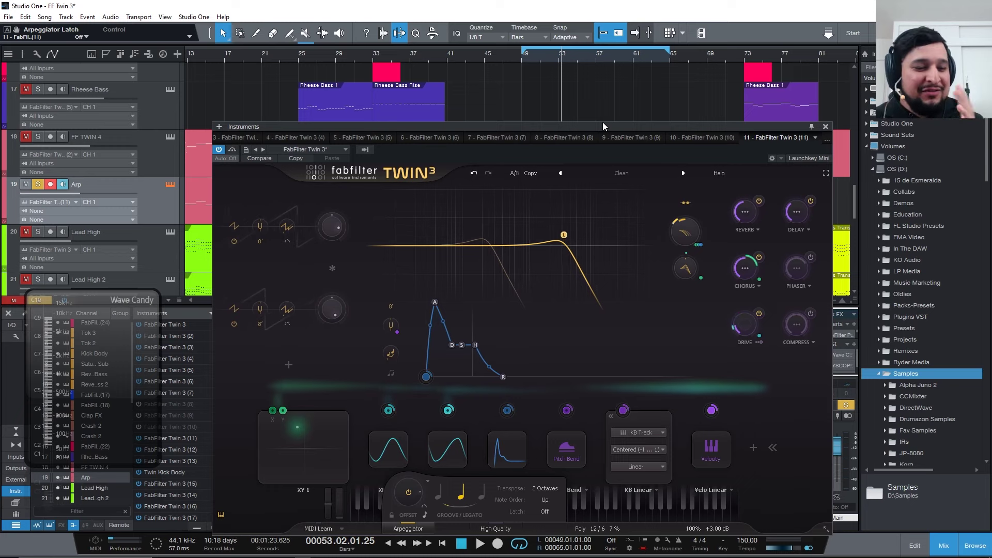
left_click(823, 115)
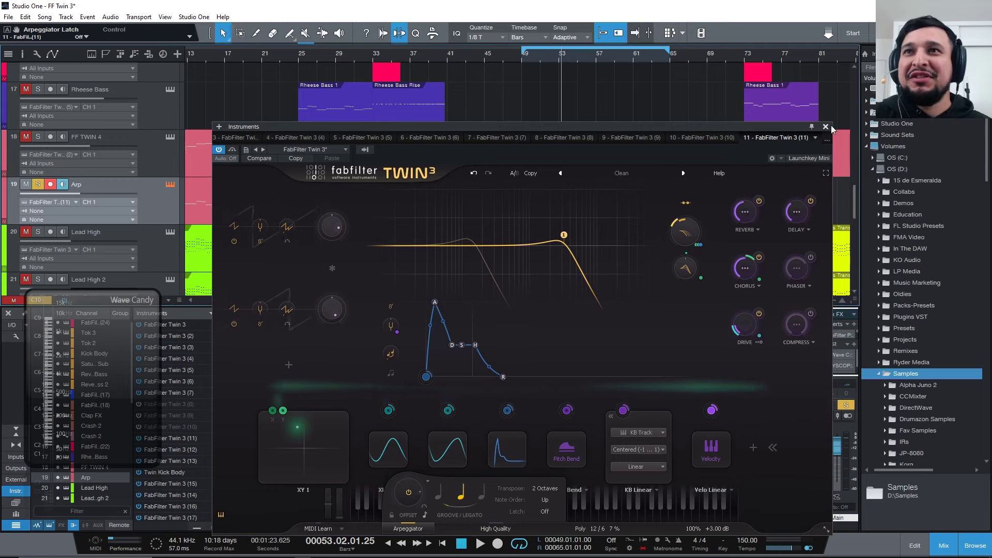
left_click(826, 127)
Step: Dismiss the Wave Candy overlay covering the channel list and show the track inspector
scroll(737, 52, "down", 4)
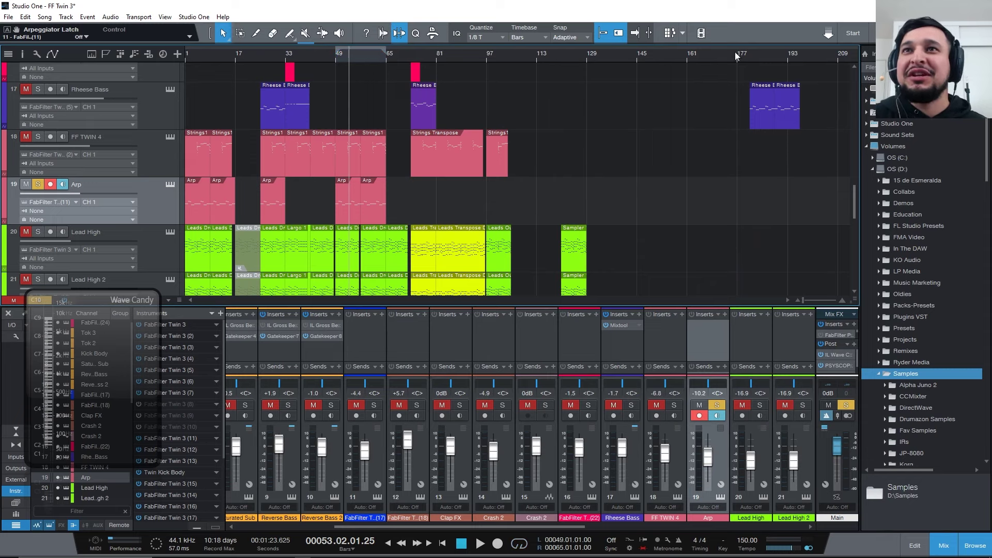
scroll(313, 192, "down", 10)
scroll(240, 372, "left", 2)
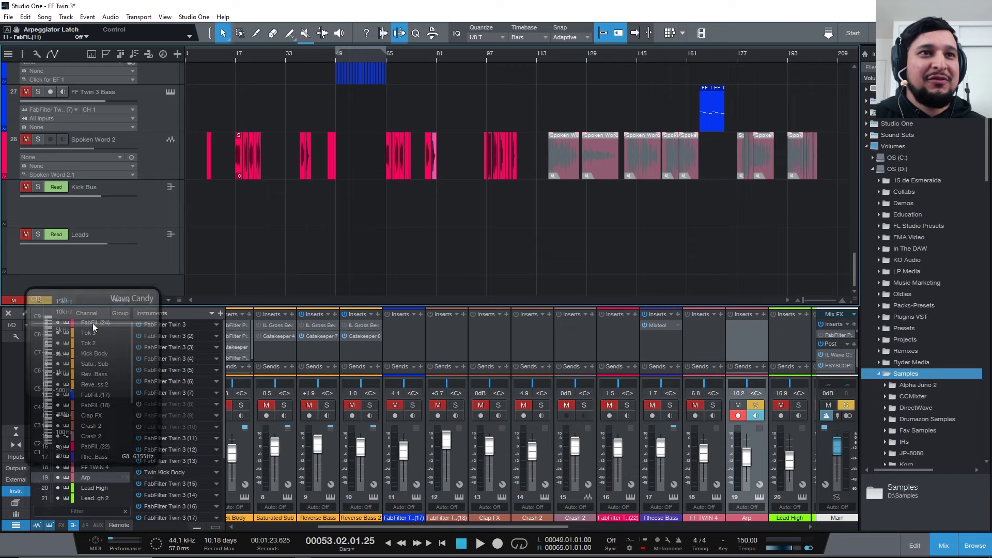
double_click(92, 323)
scroll(92, 425, "up", 1)
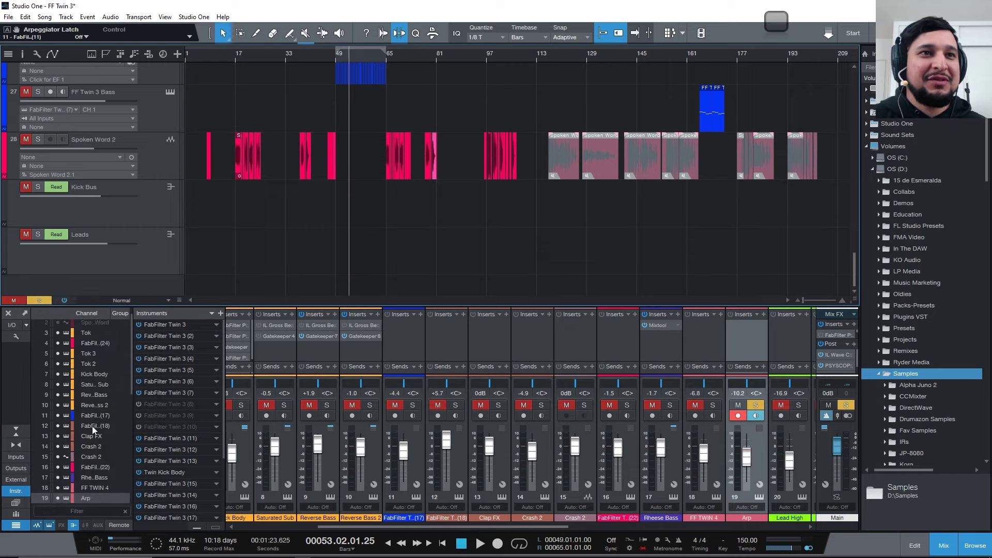
scroll(772, 78, "up", 1)
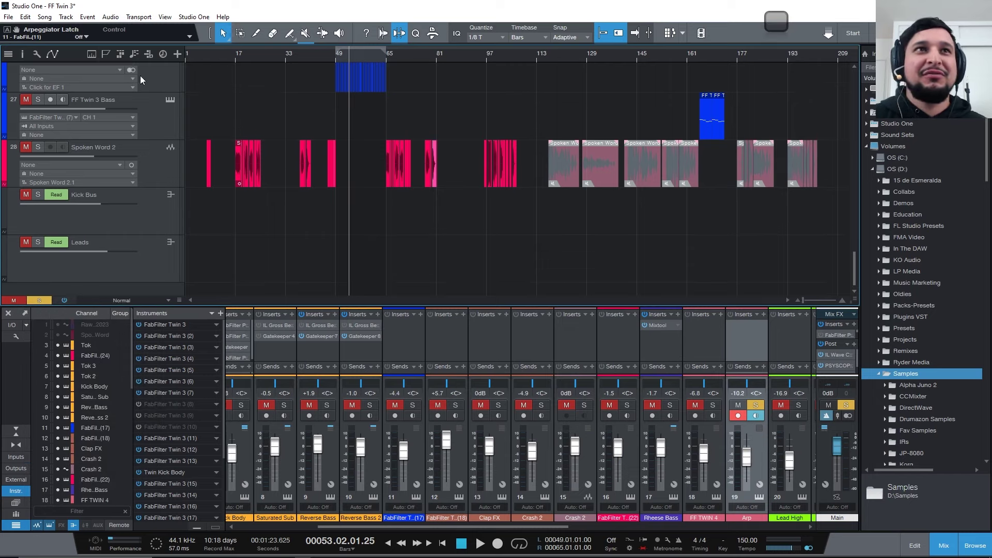
left_click(24, 54)
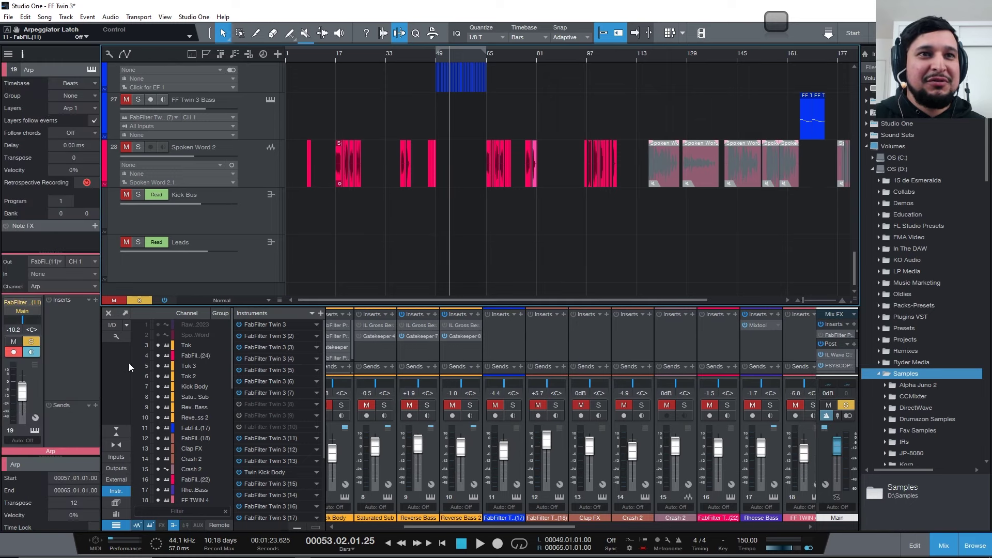
Step: Unhide the Dubstep folder and its tracks, starting with WDH_KICK_C02, in the arrangement
scroll(211, 430, "down", 7)
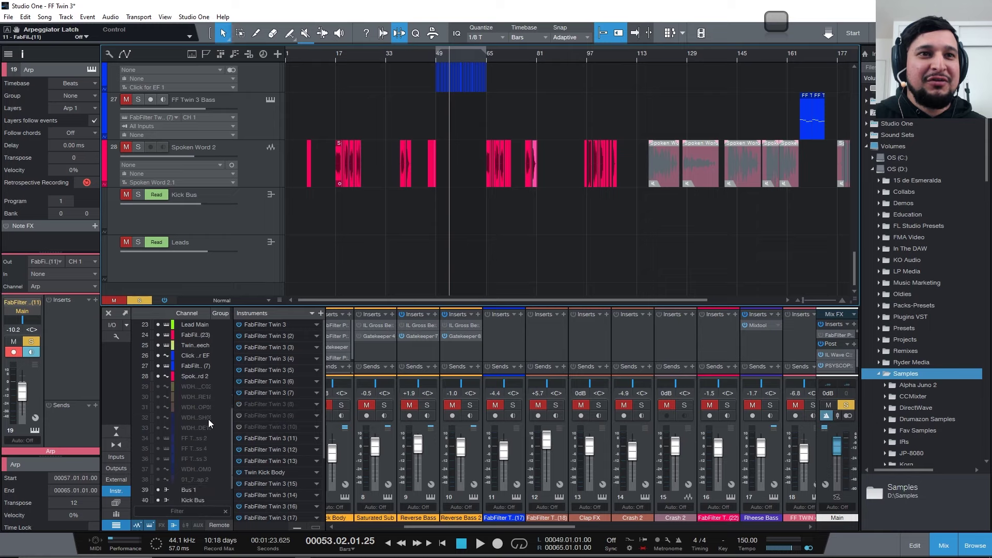
left_click(157, 386)
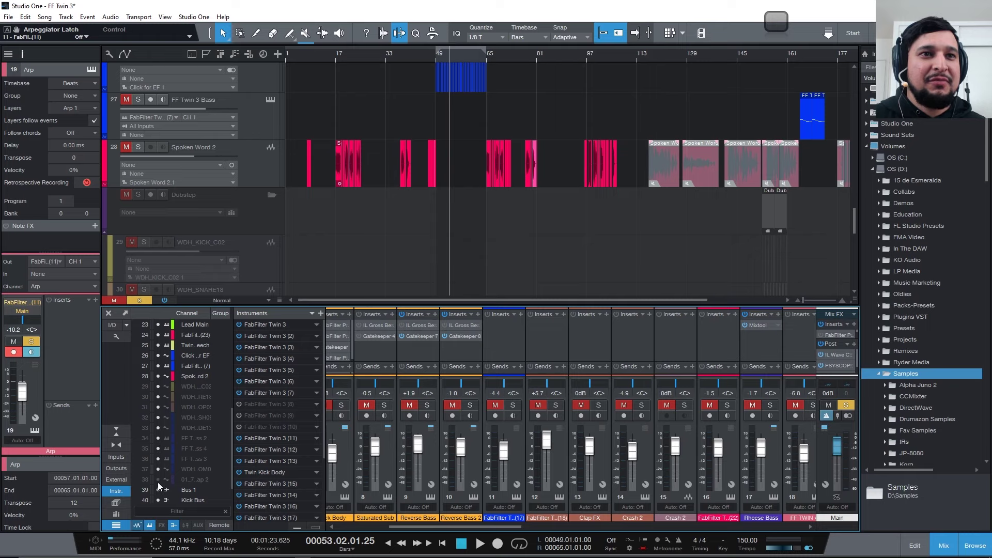
left_click_drag(658, 55, 620, 15)
scroll(669, 149, "down", 11)
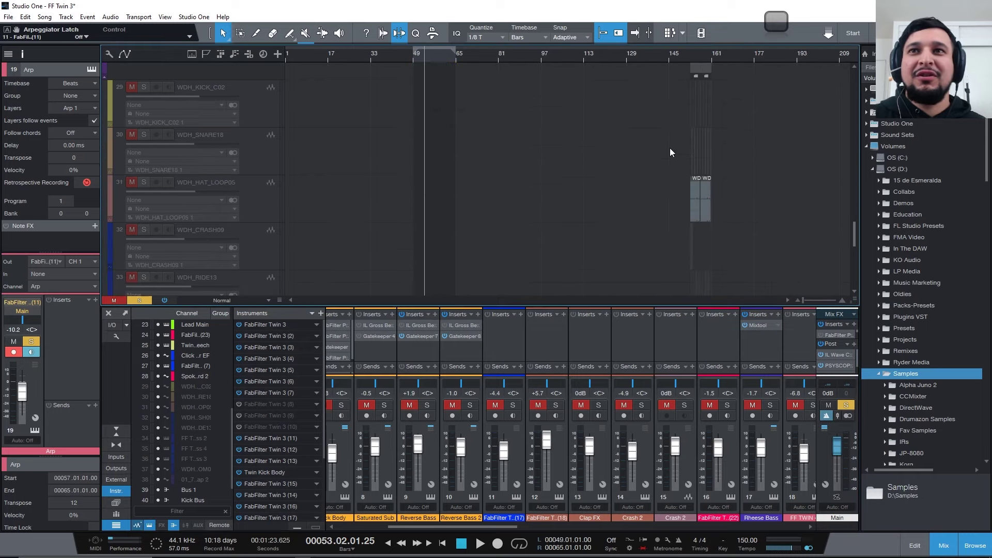
scroll(768, 119, "up", 4)
scroll(767, 118, "up", 5)
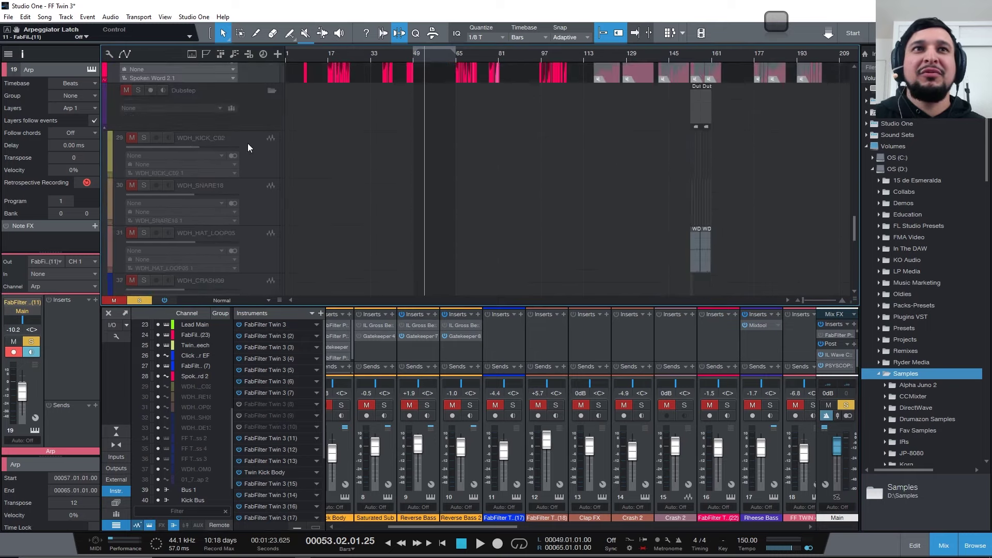
Step: Select the disabled tracks of the Dubstep folder through 01_72BPM_E_Clap 2 and enable them
left_click(274, 116)
scroll(326, 154, "down", 9)
right_click(271, 158)
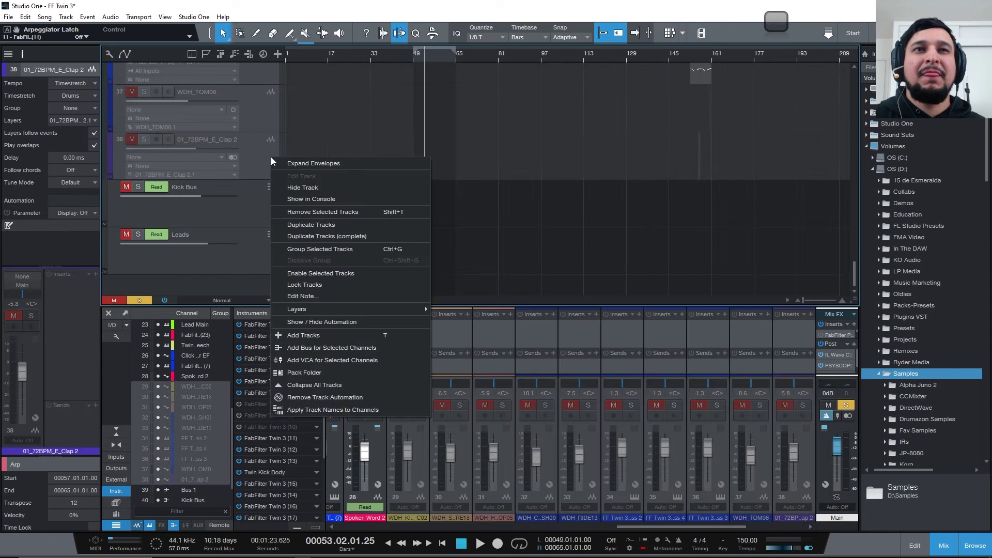
left_click(337, 274)
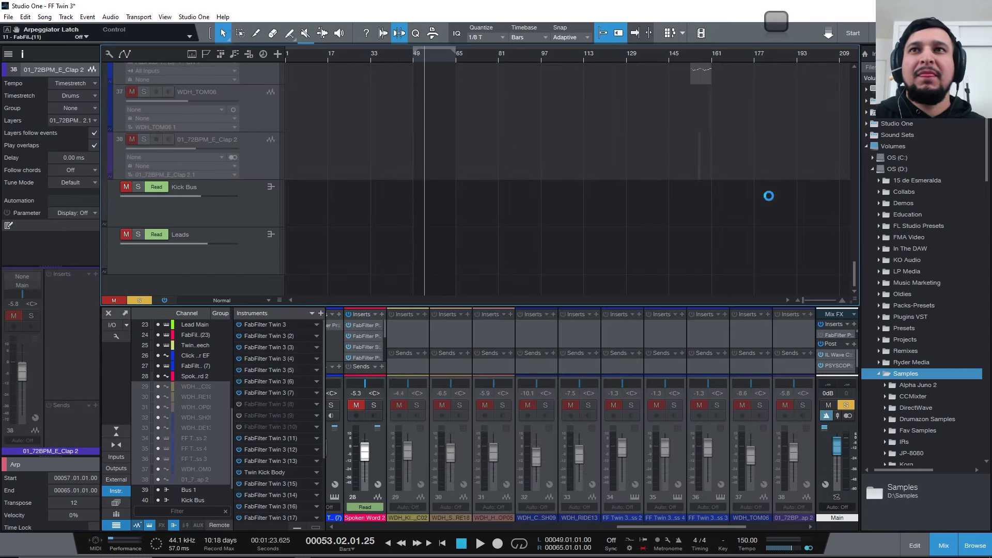
Step: Select all clips on the Dubstep folder's tracks and move them to bar 360, past the end of the song
scroll(764, 188, "up", 8)
scroll(762, 182, "down", 6)
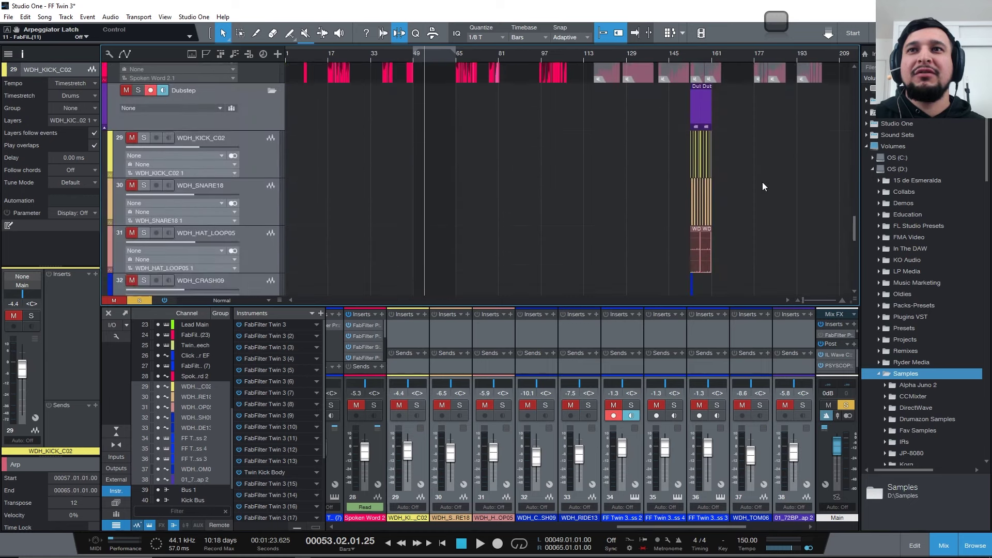
left_click_drag(658, 184, 786, 324)
left_click_drag(702, 187, 847, 183)
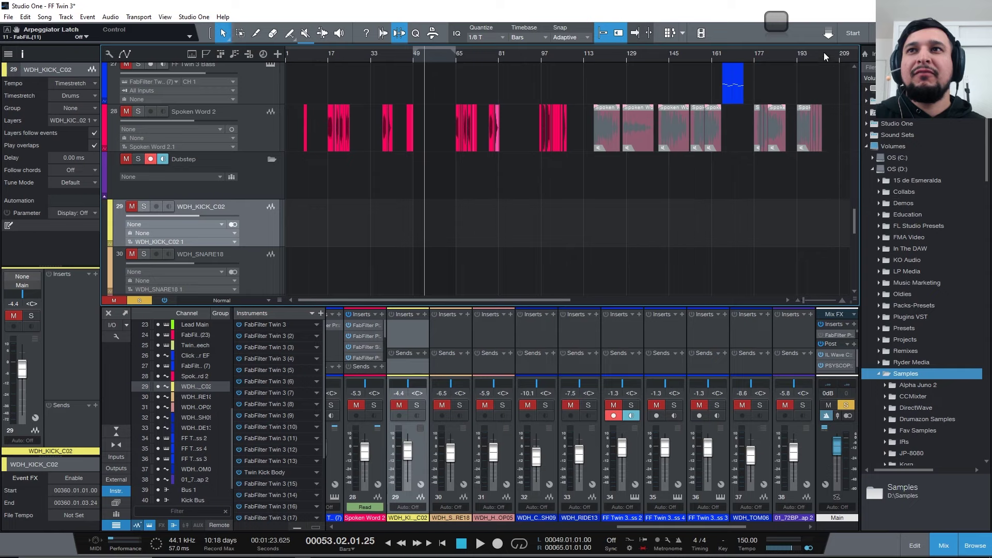
Step: Try to move the Dubstep clips from bar 360 closer to the playhead placed at bar 256, and undo the move
left_click_drag(824, 52, 589, 52)
left_click_drag(785, 55, 754, 20)
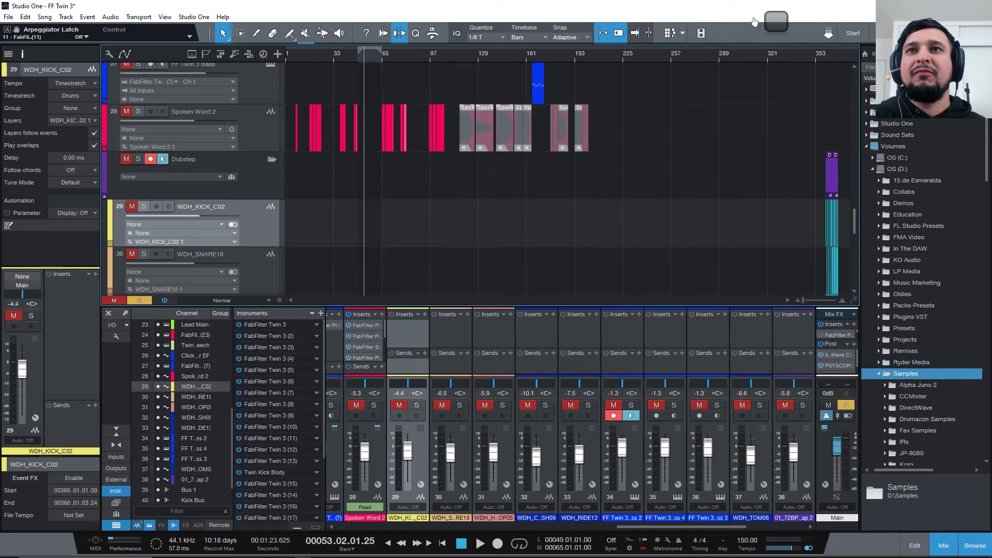
left_click_drag(833, 175, 679, 173)
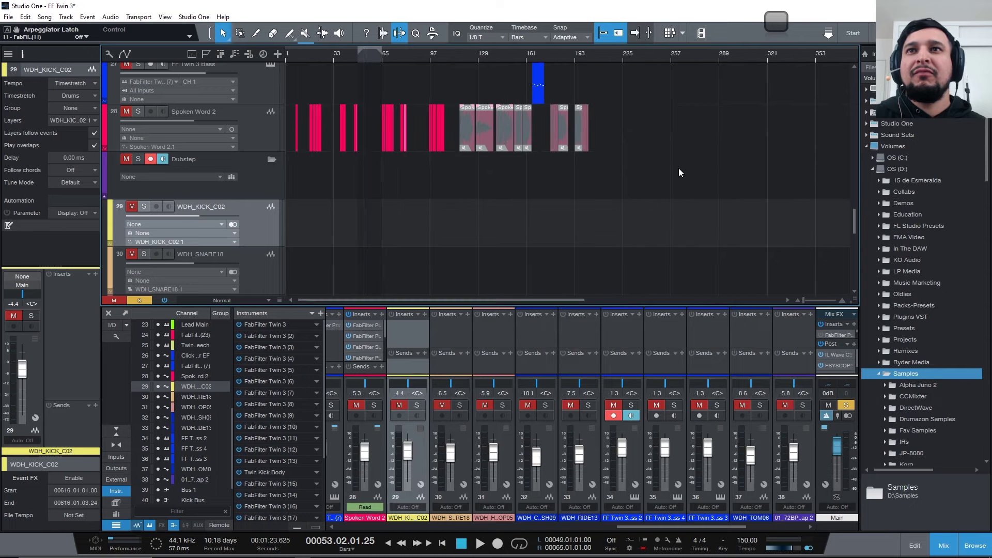
left_click(670, 59)
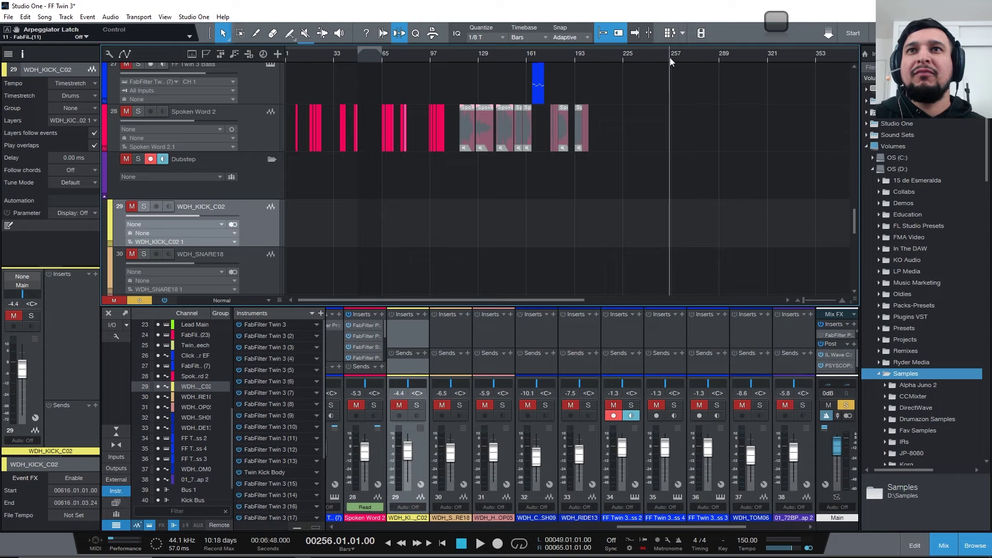
scroll(675, 111, "down", 6)
key("ctrl+z")
Step: Solo the Dubstep folder
scroll(675, 111, "up", 8)
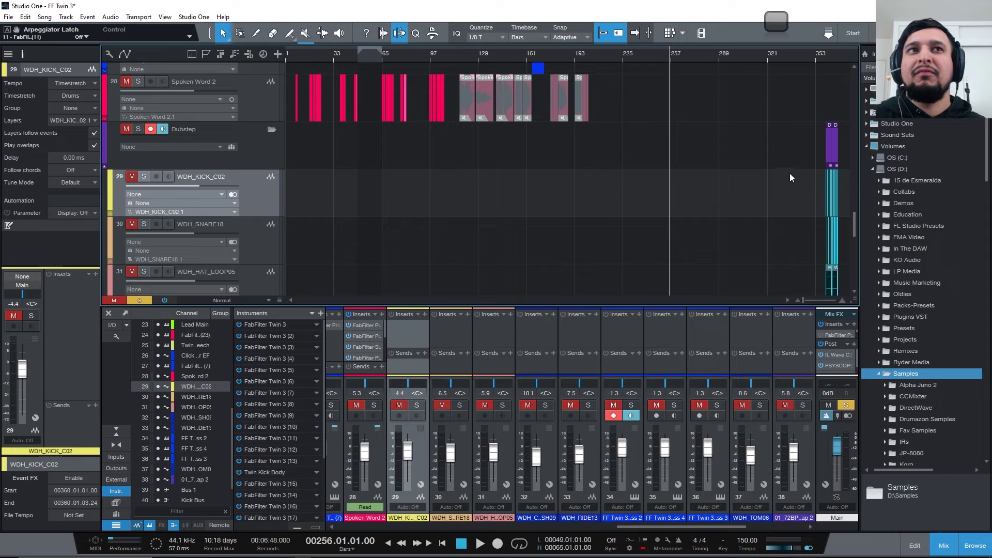
left_click(138, 129)
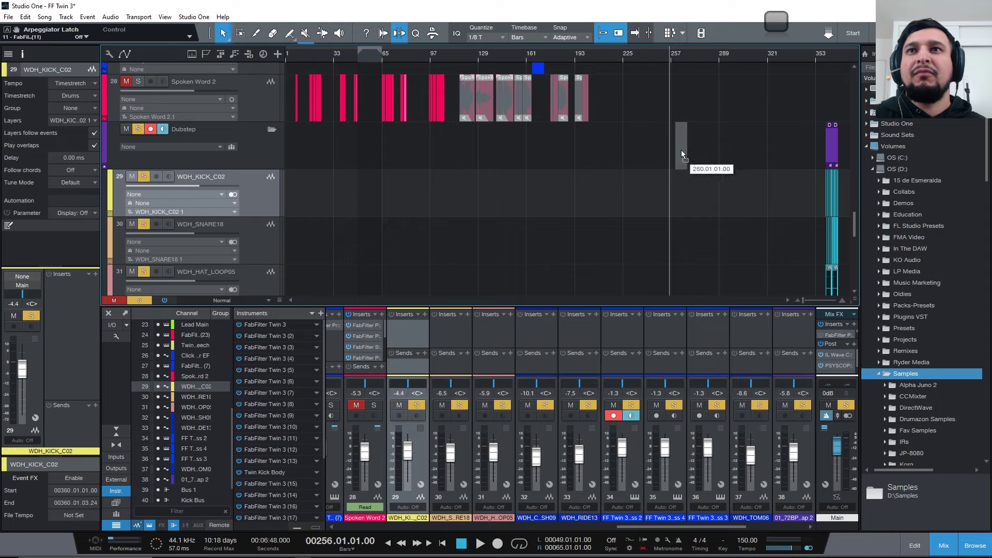
key("ctrl+y")
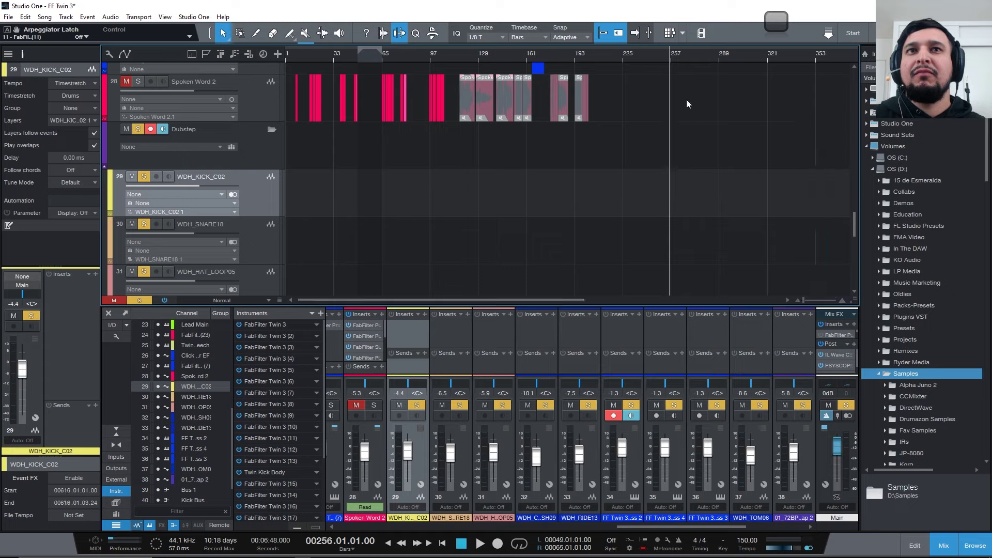
key("ctrl+z")
left_click_drag(830, 194, 673, 180)
key("ctrl+z")
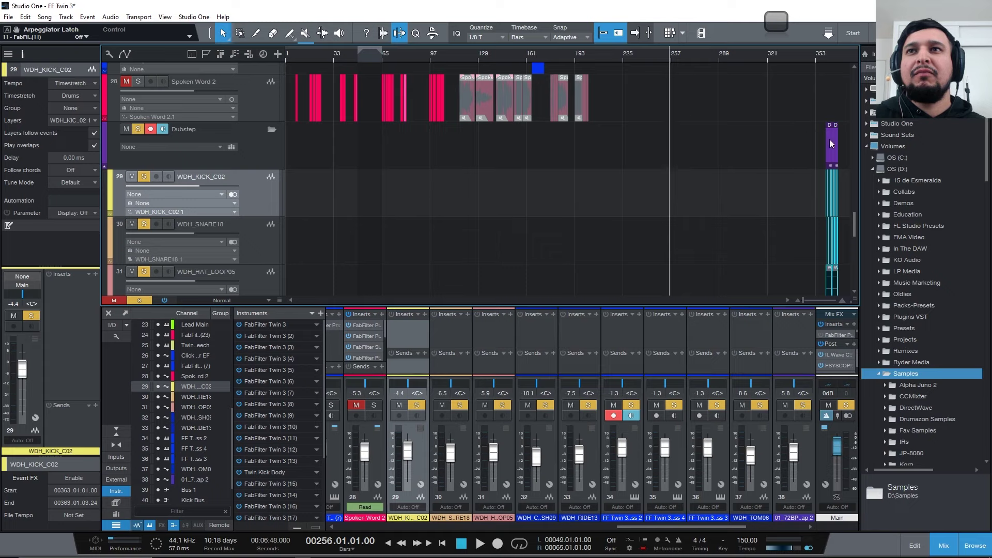
Step: Set the playhead at bar 360, deselect the Dubstep clips and start playback of the soloed section
left_click_drag(811, 76, 863, 297)
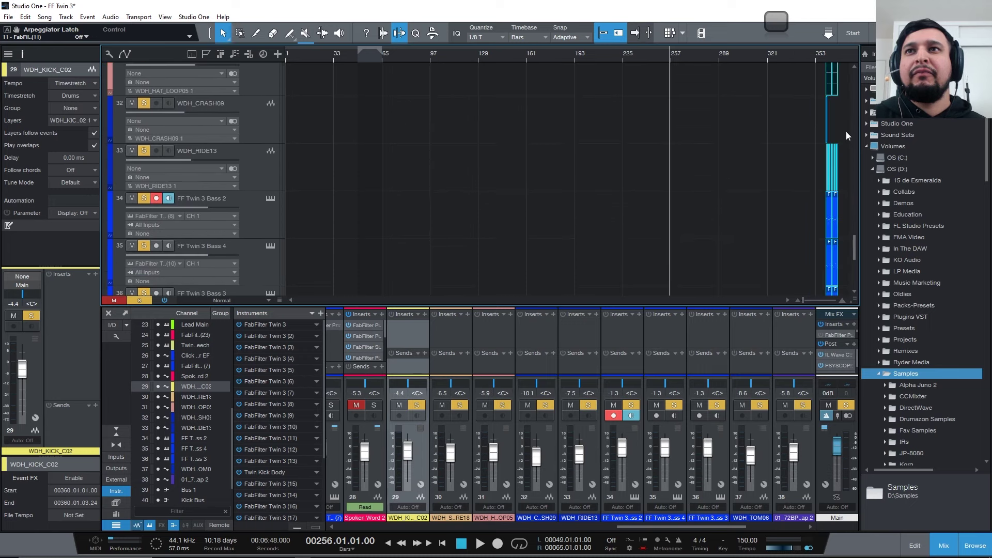
left_click_drag(839, 60, 759, 107)
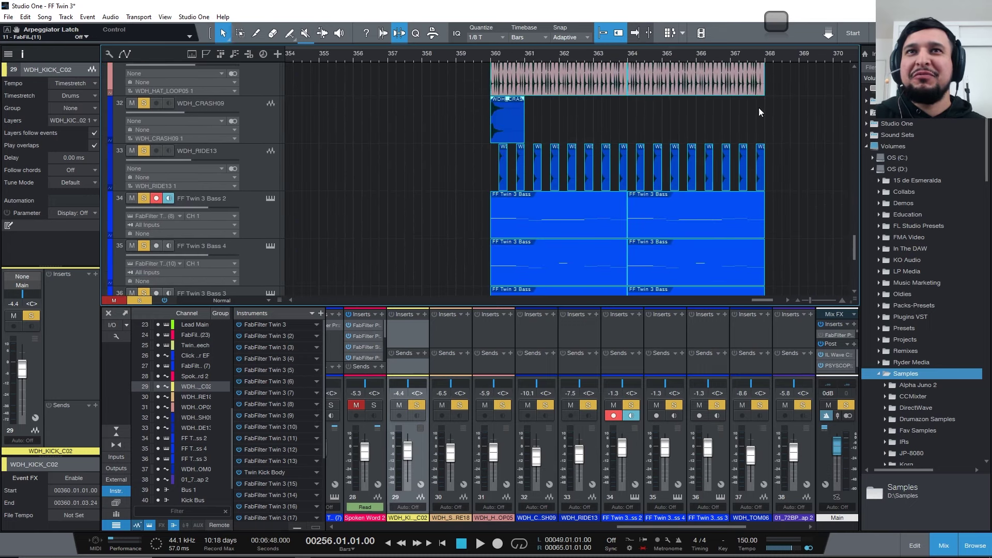
left_click(490, 51)
left_click(444, 117)
key("space")
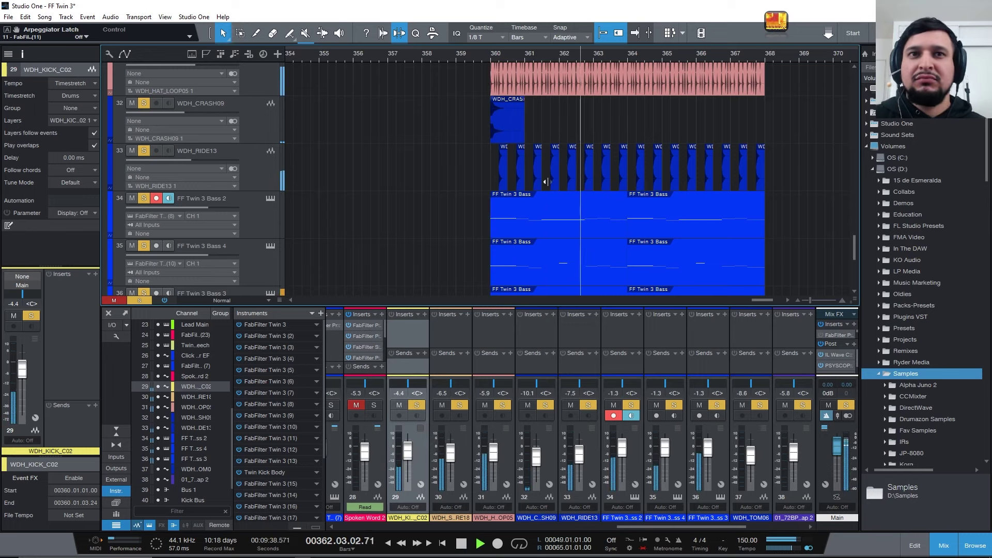
Step: Stop playback and replay the Dubstep section from bar 360 through to bar 368
scroll(544, 186, "down", 2)
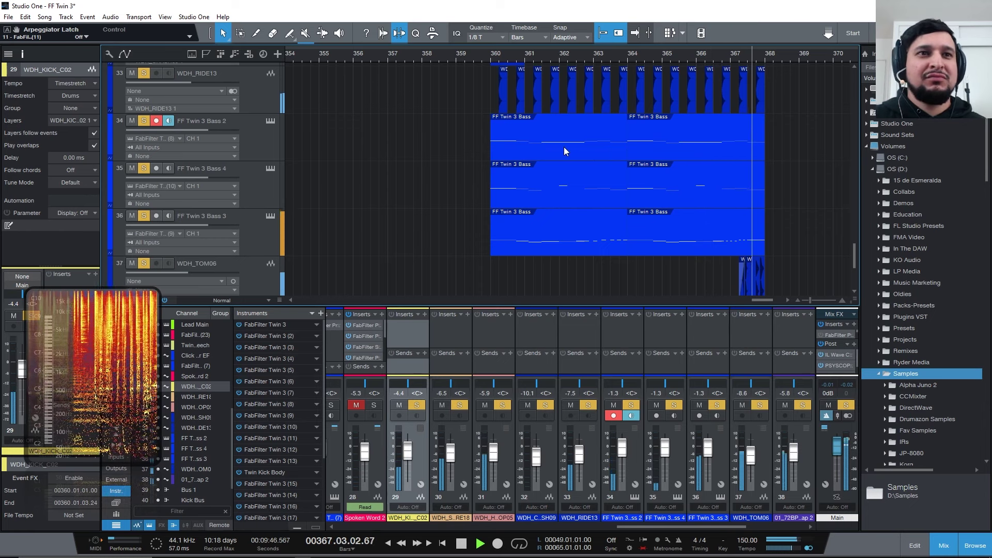
key("space")
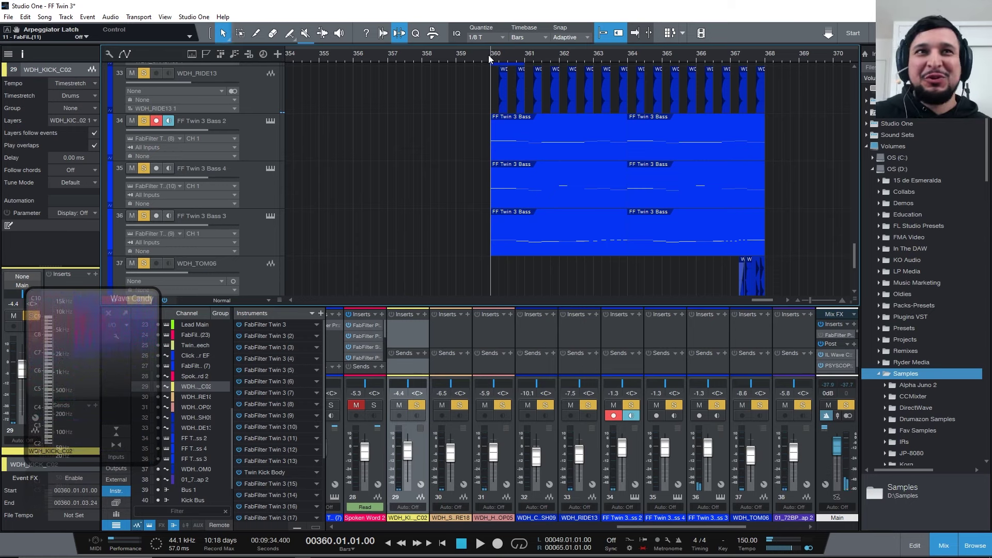
key("space")
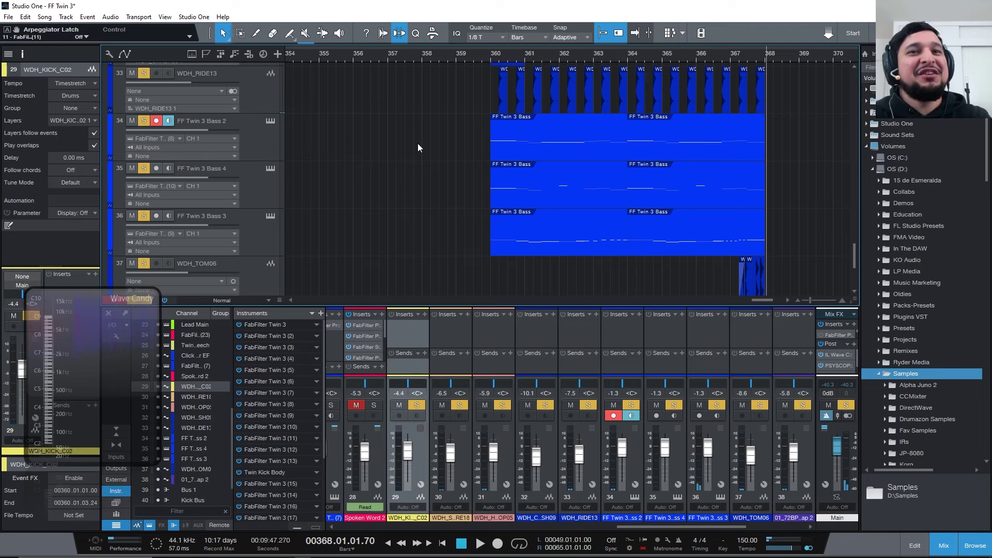
Step: Step through the FF Twin 3 Bass 4, Bass 3 and Bass 2 tracks, and open the FabFilter Twin 3 instrument of Bass 2
scroll(363, 154, "down", 3)
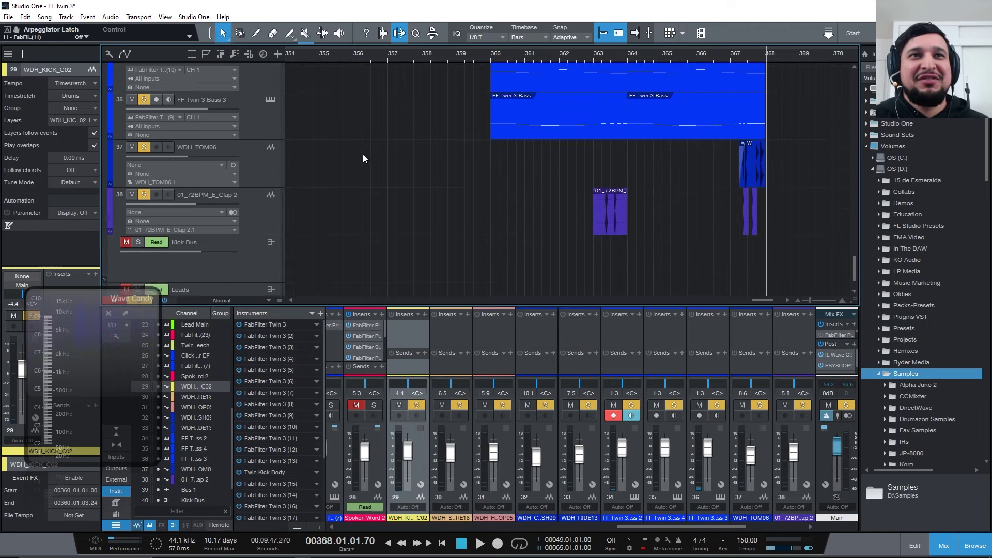
scroll(361, 182, "up", 3)
left_click(260, 202)
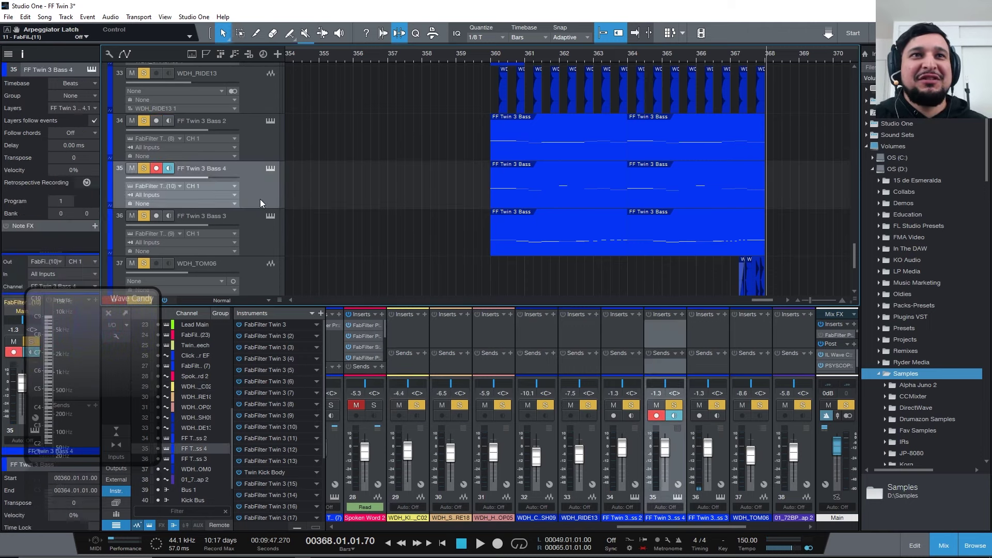
left_click(263, 230)
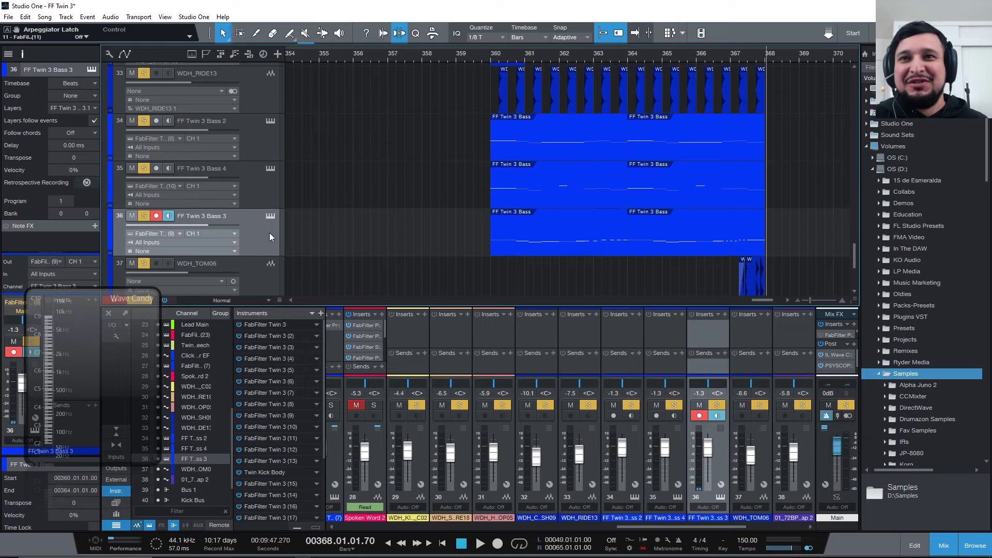
left_click(266, 198)
left_click(272, 154)
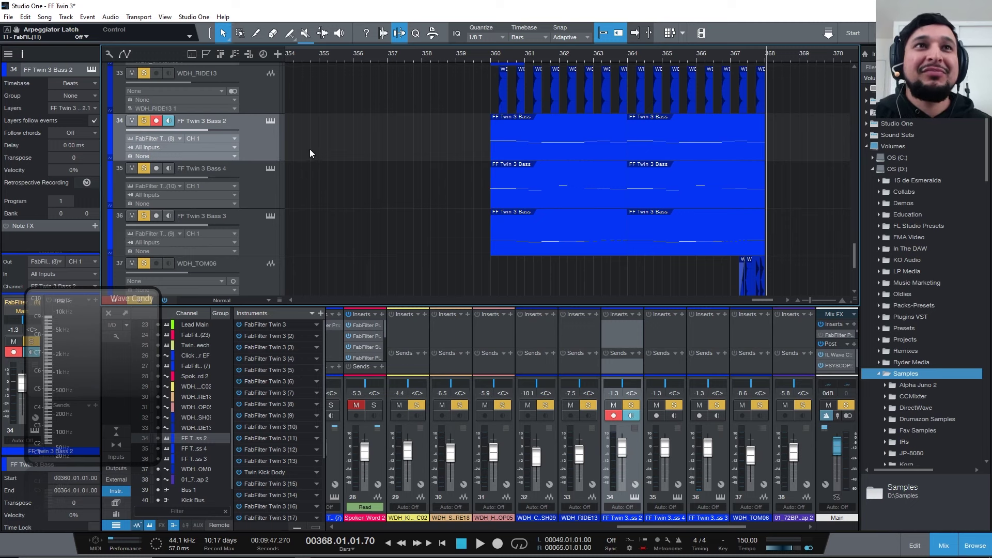
scroll(309, 155, "up", 3)
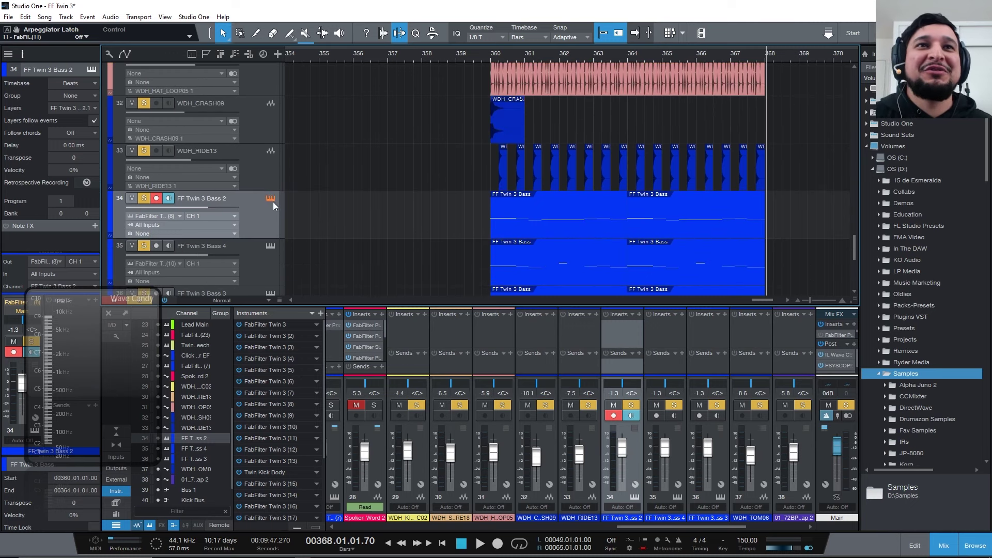
left_click(271, 200)
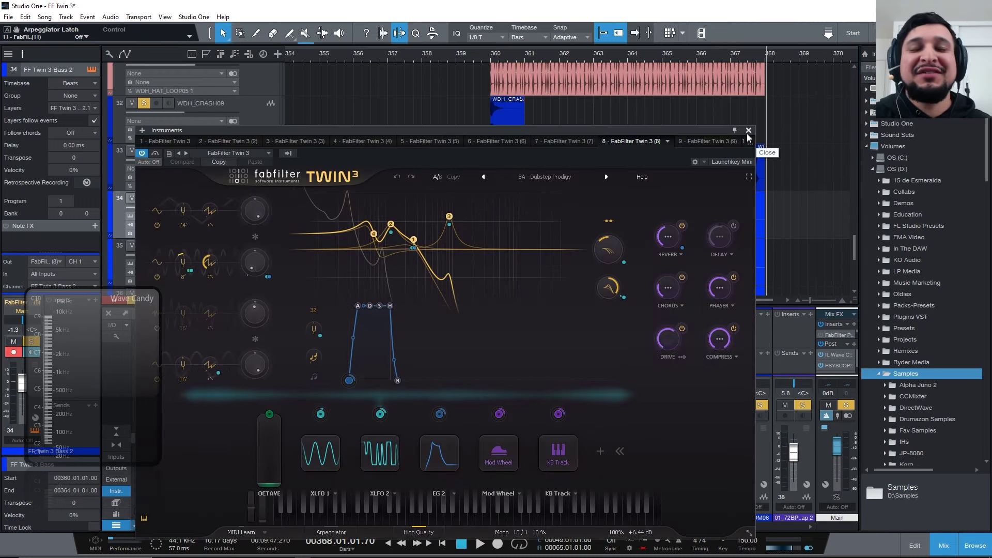